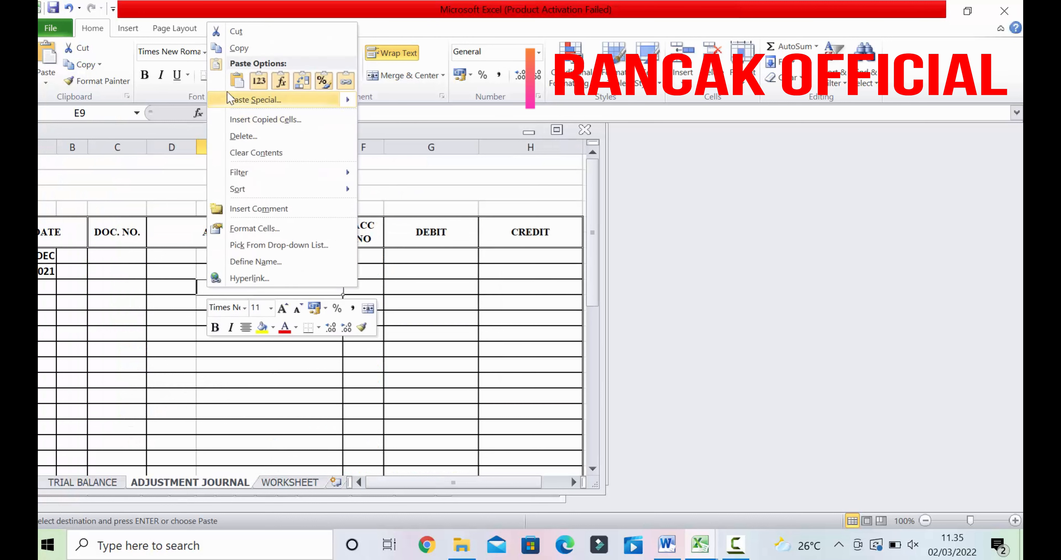
Paste the Interest Revenue account name into cell E9 and copy its account number from the TRIAL BALANCE sheet into F9
{"action": "left_click", "coordinate": [238, 82]}
{"action": "left_click", "coordinate": [396, 346]}
{"action": "left_click", "coordinate": [363, 286]}
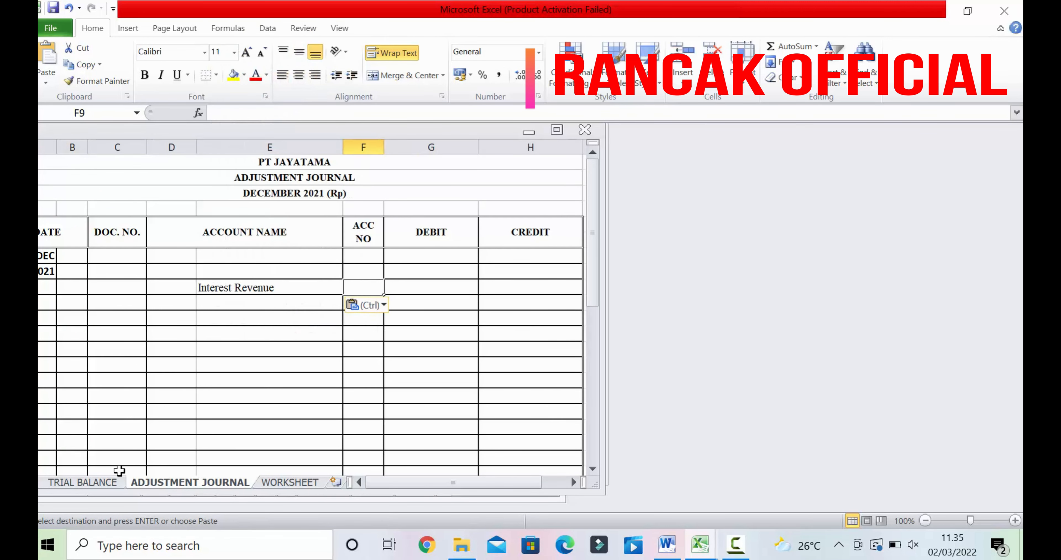
{"action": "left_click", "coordinate": [95, 481]}
{"action": "left_click", "coordinate": [53, 393]}
{"action": "right_click", "coordinate": [53, 393]}
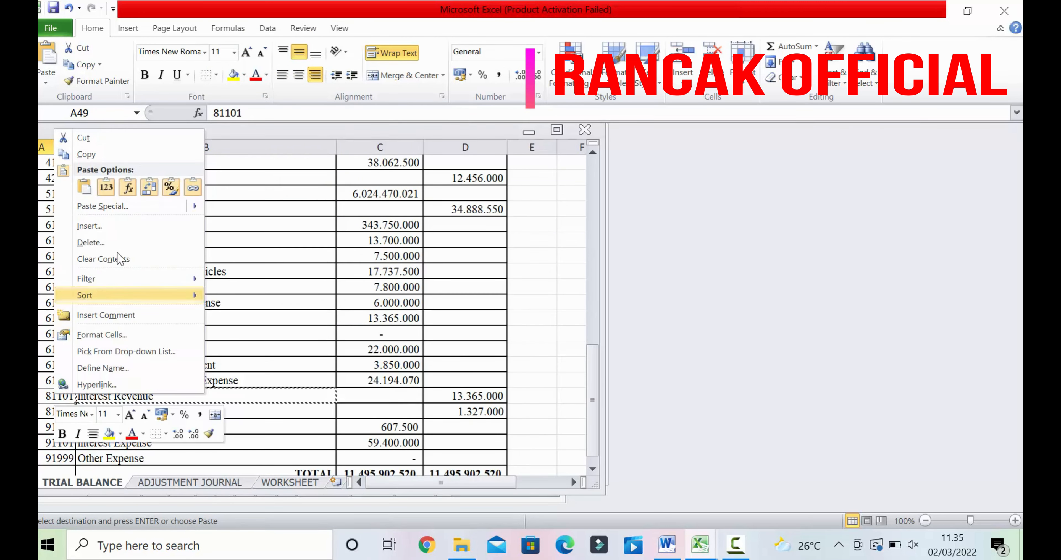
{"action": "left_click", "coordinate": [85, 154]}
{"action": "left_click", "coordinate": [164, 483]}
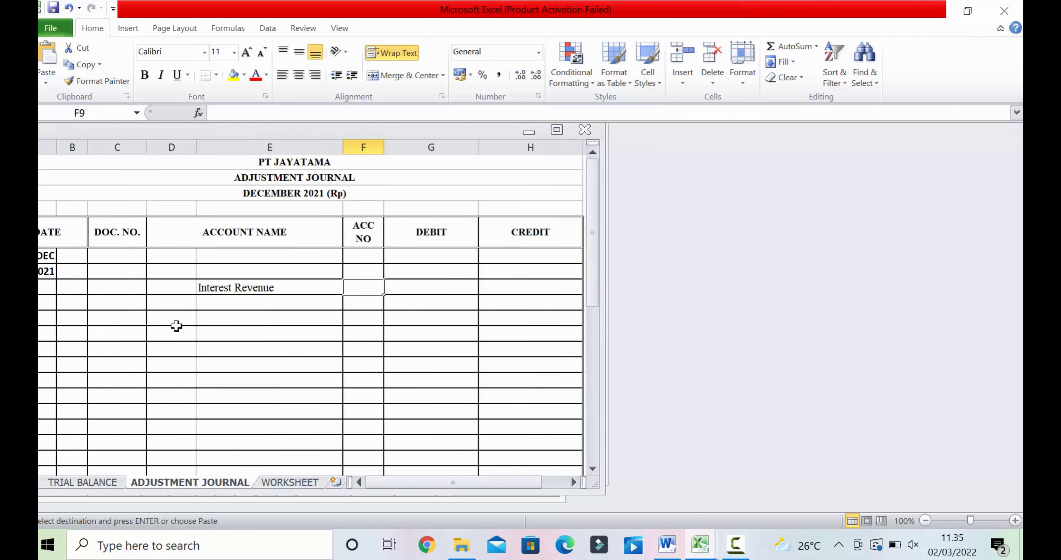
{"action": "right_click", "coordinate": [362, 284]}
{"action": "left_click", "coordinate": [386, 77]}
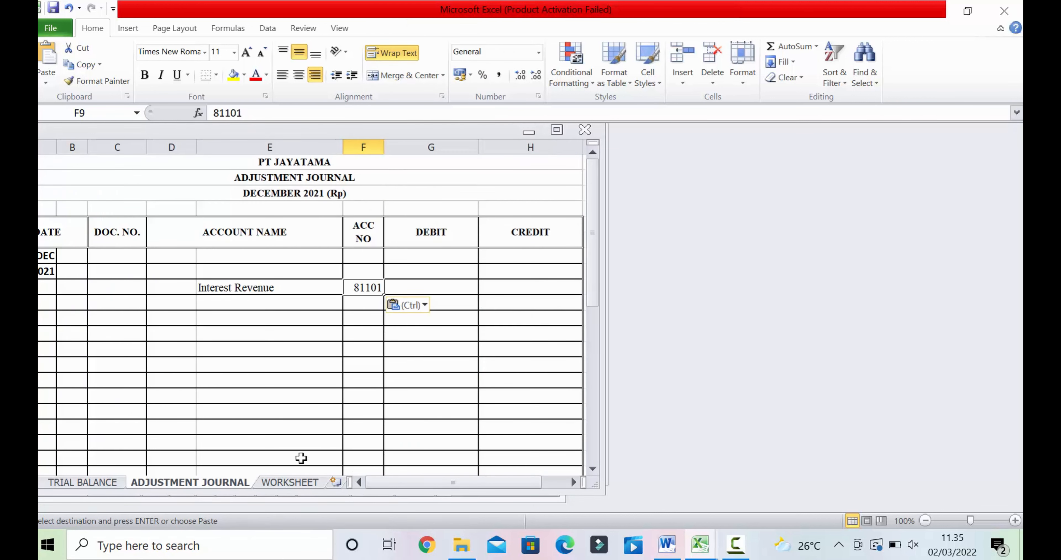
Check the interest revenue amount in the Word memorial document and enter 1401700 as the credit in cell H9
{"action": "left_click", "coordinate": [667, 545]}
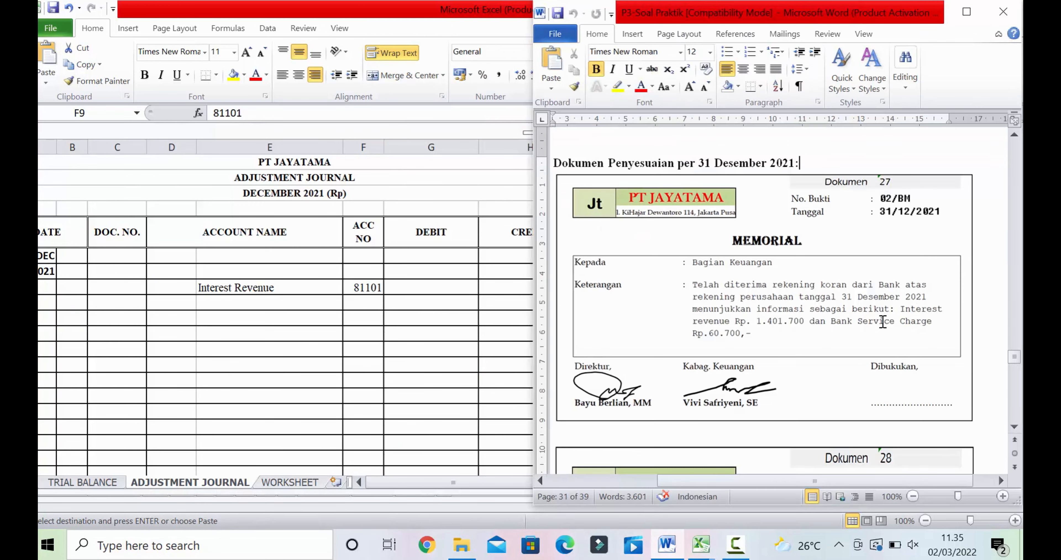
{"action": "left_click", "coordinate": [491, 291]}
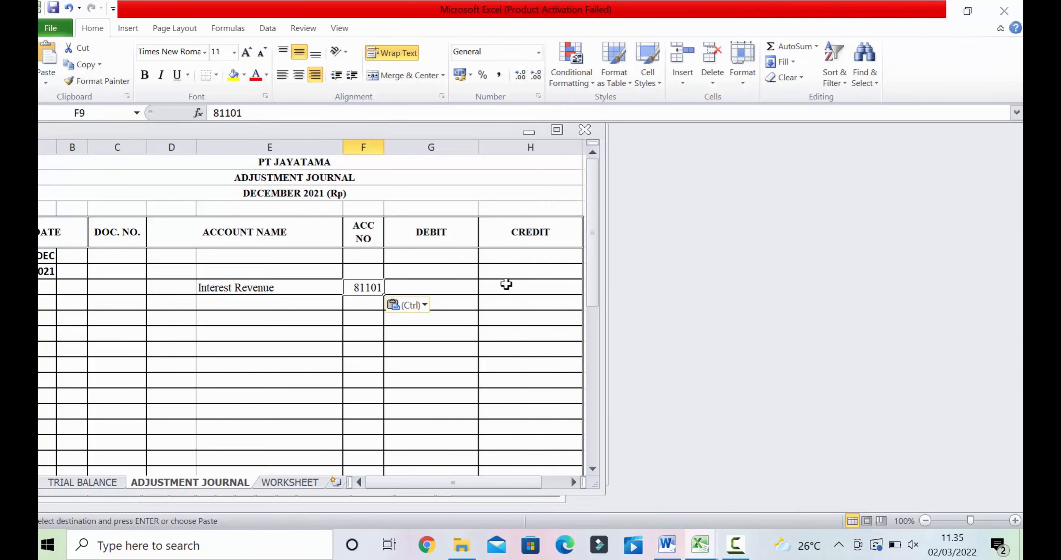
{"action": "left_click", "coordinate": [504, 284]}
{"action": "type", "text": "1"}
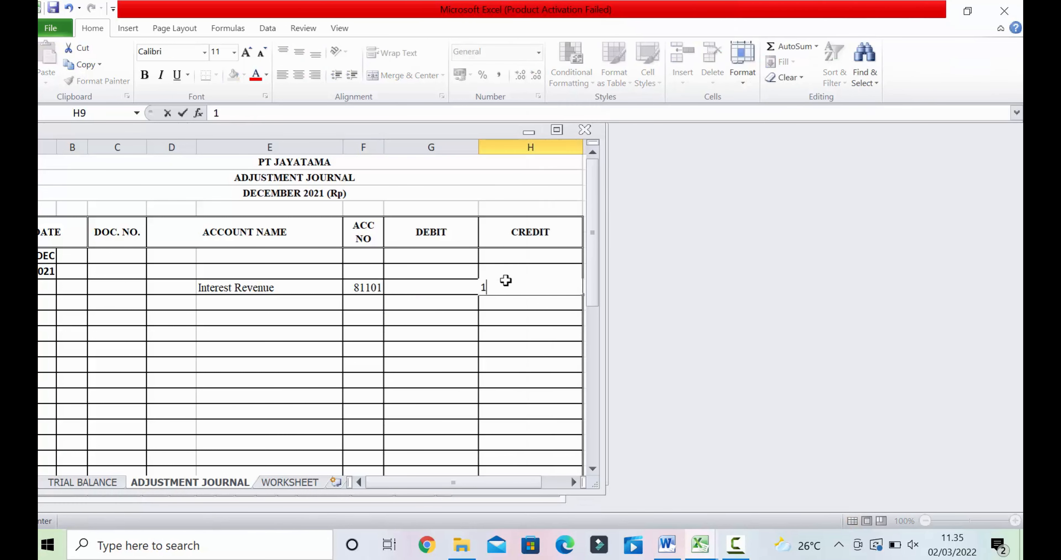
{"action": "type", "text": "401700"}
{"action": "left_click", "coordinate": [455, 376]}
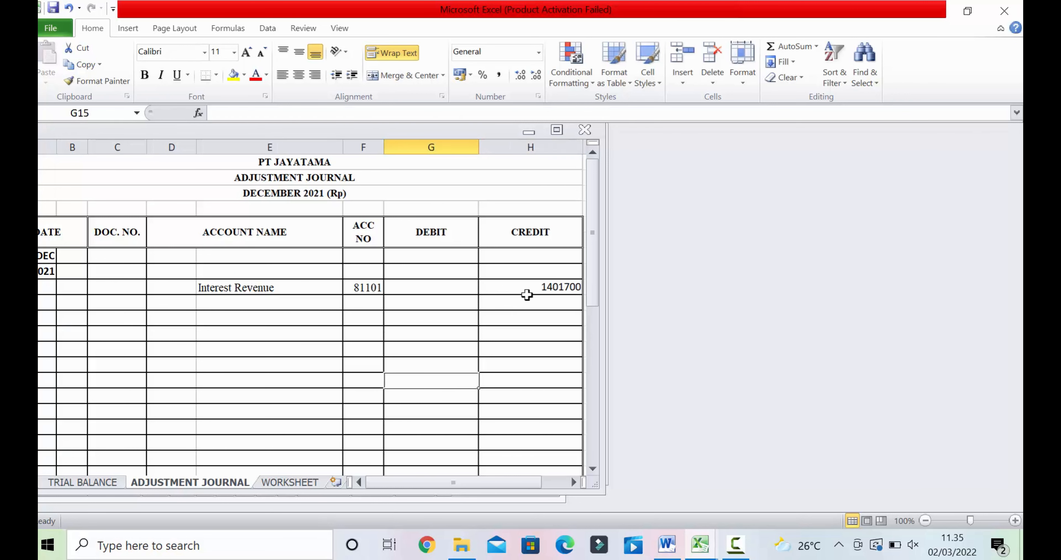
Format the debit and credit cells from row 7 downward in comma style without decimals
{"action": "left_click_drag", "start_coordinate": [440, 261], "coordinate": [528, 333]}
{"action": "left_click", "coordinate": [499, 74]}
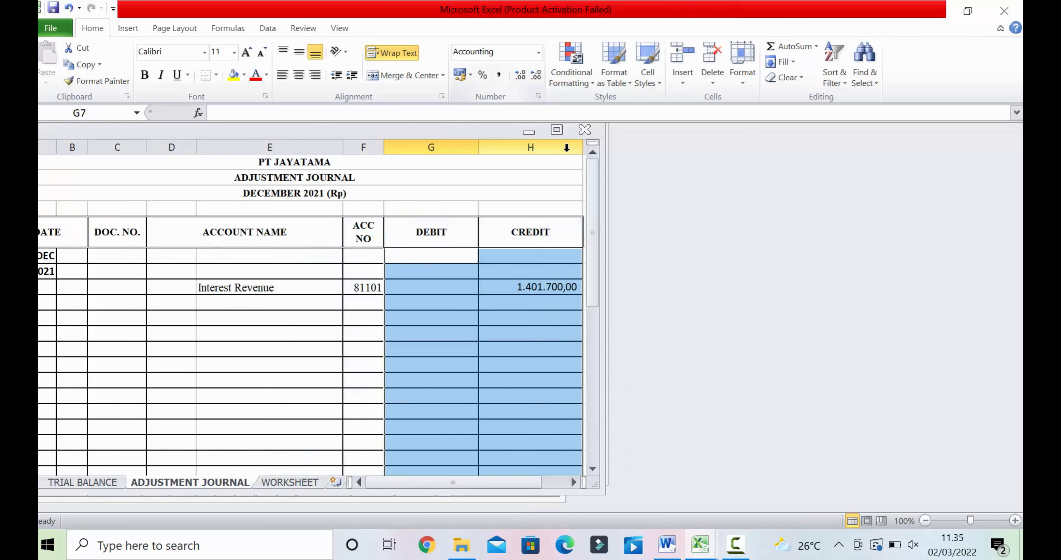
{"action": "left_click", "coordinate": [534, 80]}
{"action": "left_click", "coordinate": [533, 80]}
{"action": "left_click", "coordinate": [533, 334]}
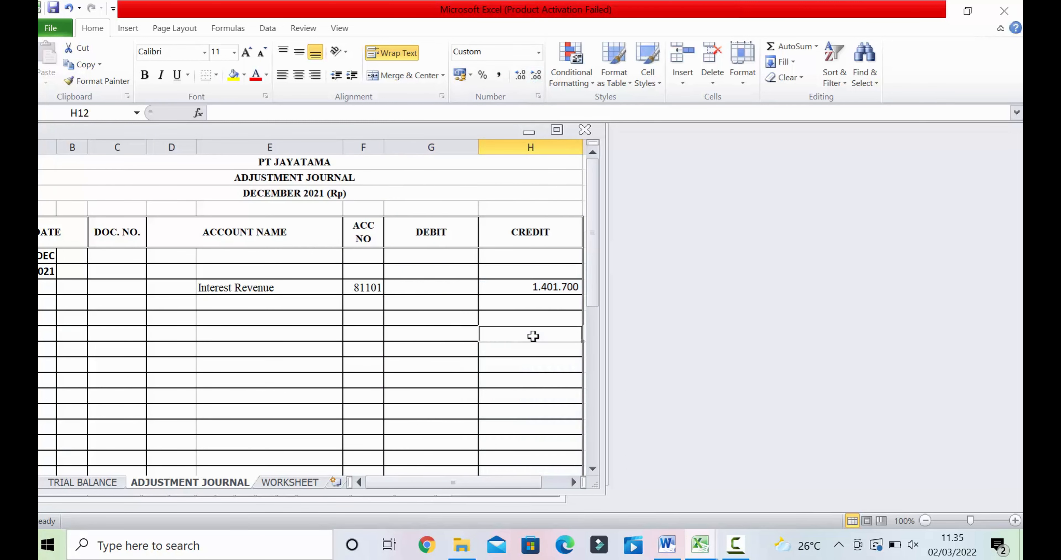
{"action": "left_click", "coordinate": [253, 299]}
{"action": "left_click", "coordinate": [187, 258]}
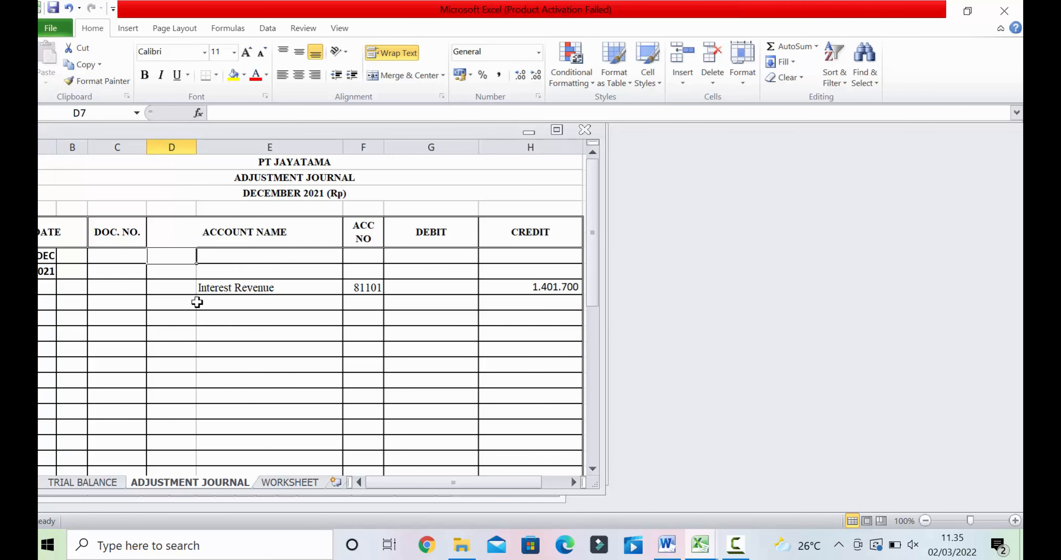
{"action": "left_click", "coordinate": [196, 302]}
{"action": "type", "text": "="}
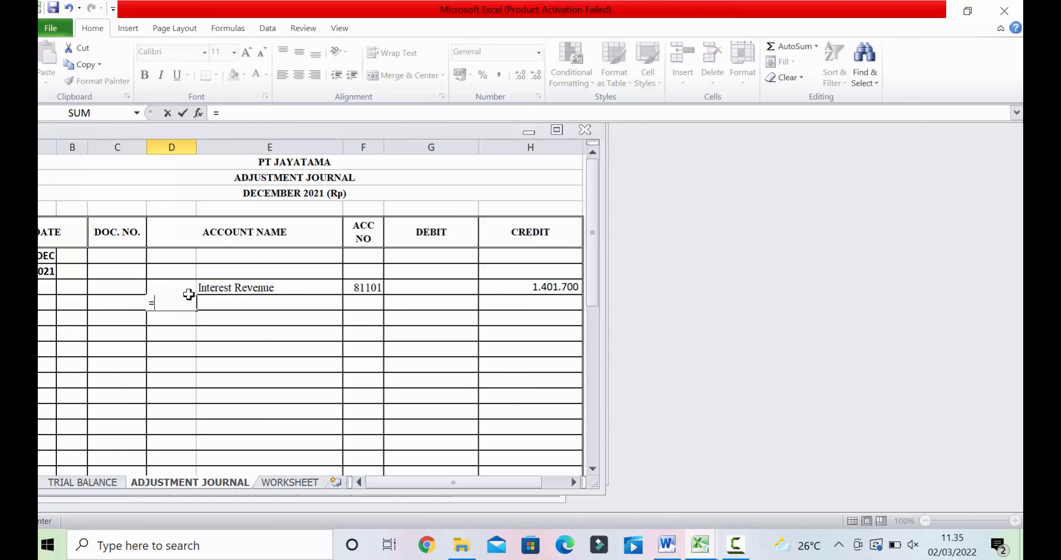
{"action": "type", "text": "IN"}
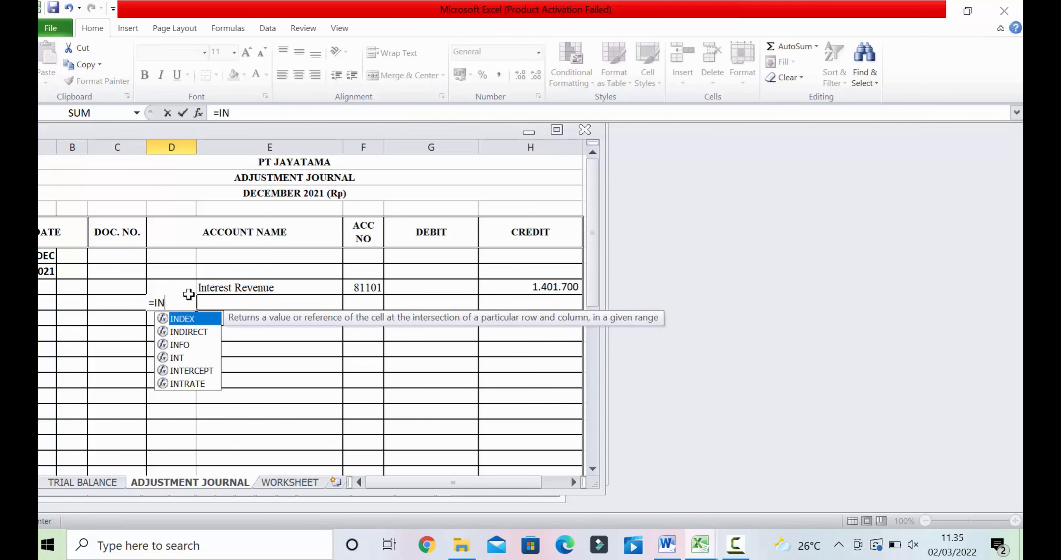
{"action": "key", "text": "Escape"}
{"action": "key", "text": "Escape"}
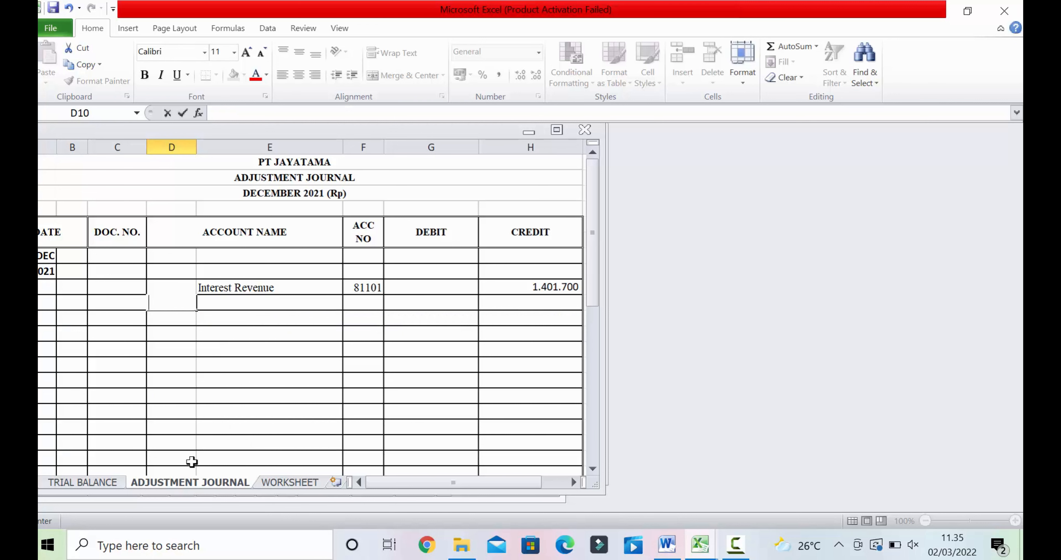
Check the bank service charge in the Word memorial document and enter 60700 as the debit in cell G8
{"action": "left_click", "coordinate": [666, 544]}
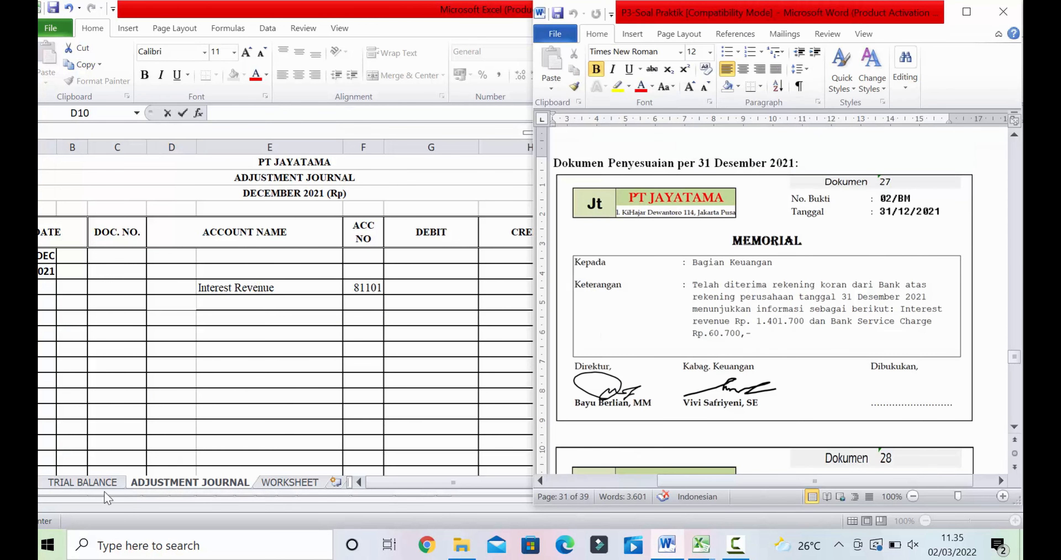
{"action": "left_click", "coordinate": [109, 496]}
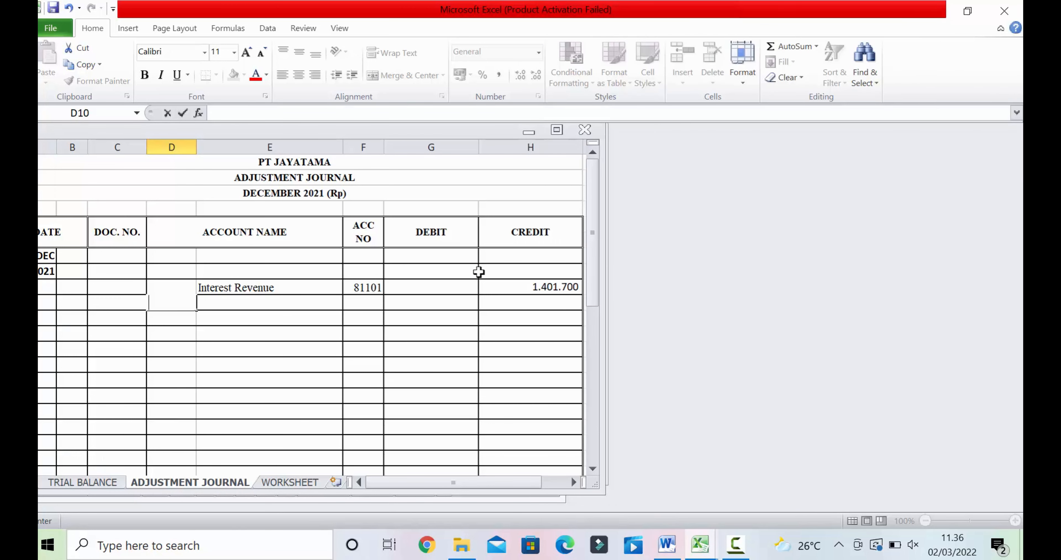
{"action": "left_click", "coordinate": [452, 272]}
{"action": "type", "text": "60700"}
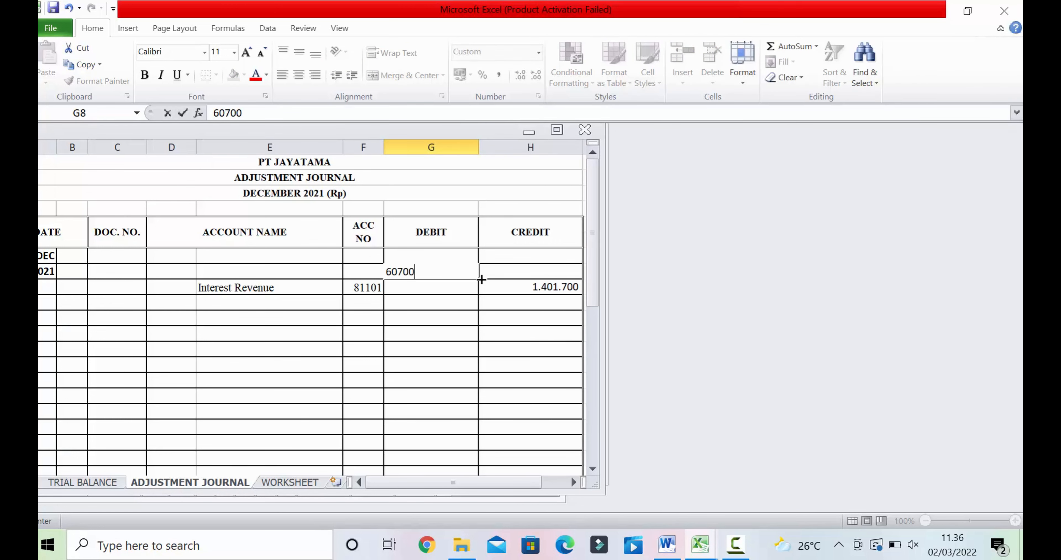
{"action": "key", "text": "Return"}
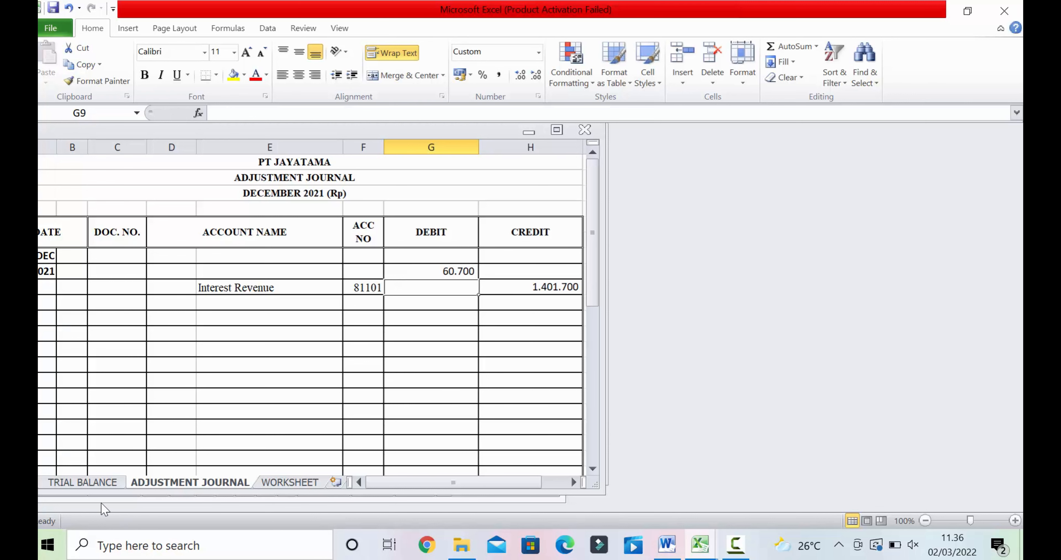
Copy the Bank Charge account name from the TRIAL BALANCE sheet into cell D8 of the adjustment journal
{"action": "left_click", "coordinate": [93, 483]}
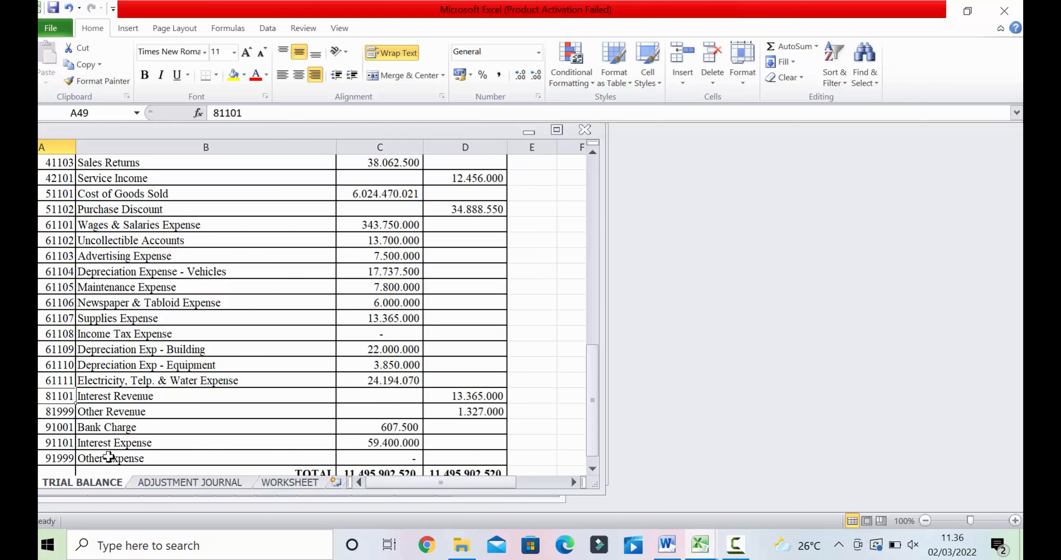
{"action": "right_click", "coordinate": [95, 427]}
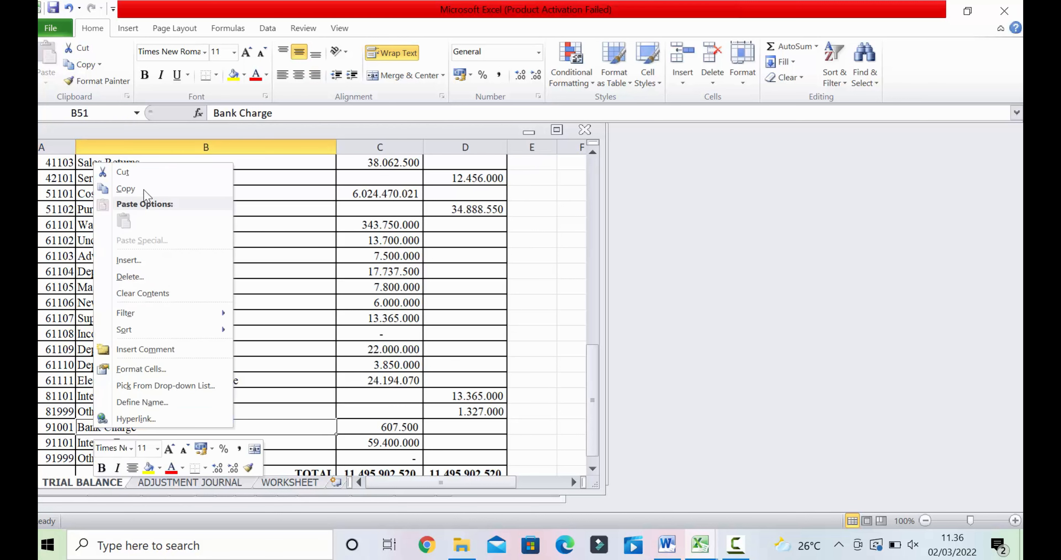
{"action": "left_click", "coordinate": [125, 190]}
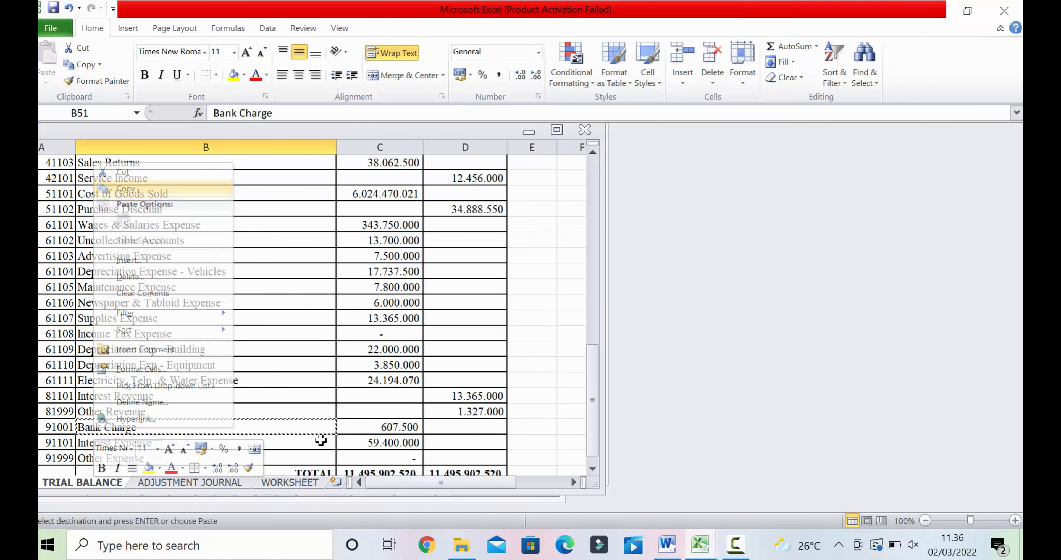
{"action": "left_click", "coordinate": [188, 483]}
{"action": "left_click", "coordinate": [204, 272]}
{"action": "right_click", "coordinate": [206, 272]}
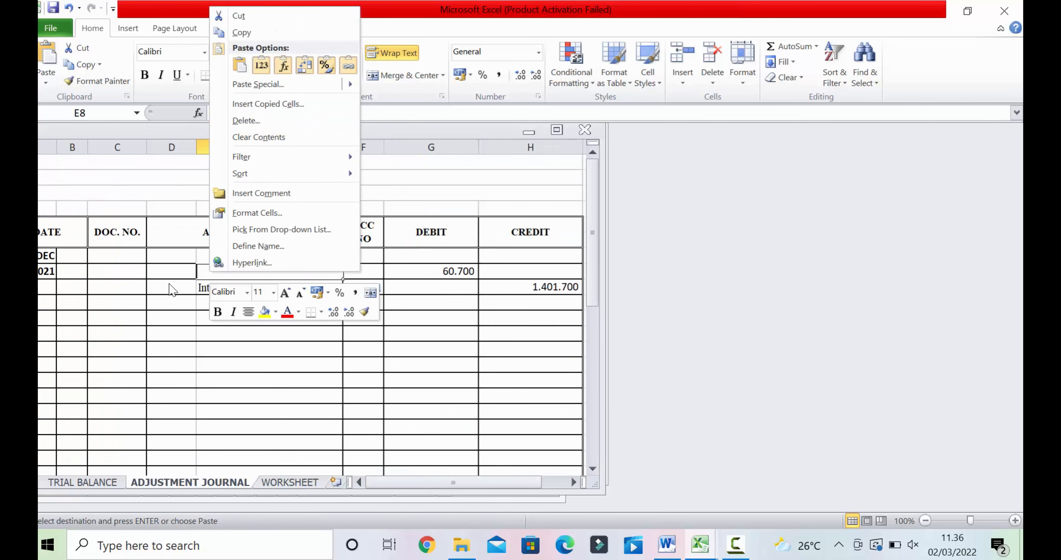
{"action": "left_click", "coordinate": [167, 266]}
{"action": "right_click", "coordinate": [167, 267]}
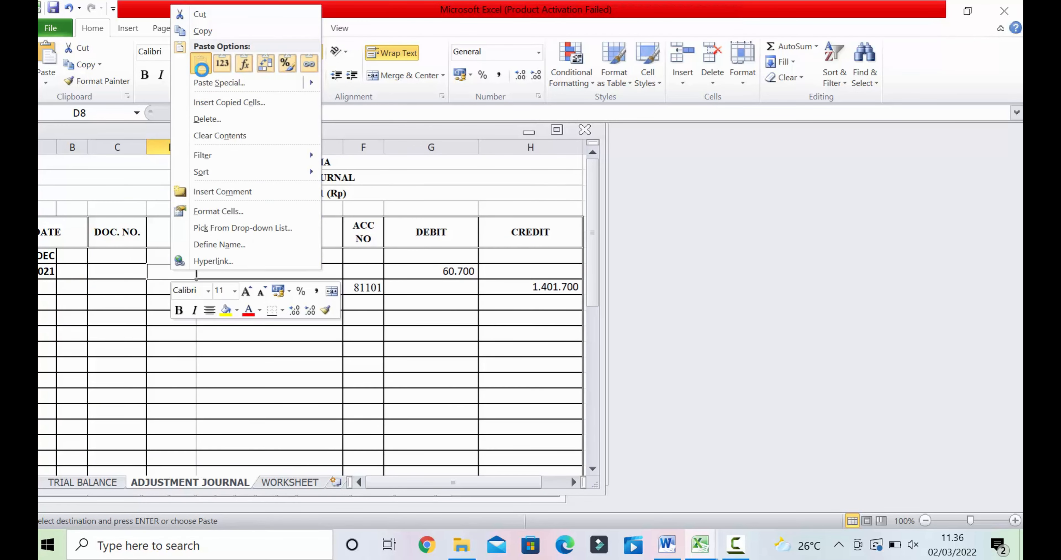
{"action": "left_click", "coordinate": [202, 66]}
Merge cells D8 and E8 holding Bank Charge and left-align the name
{"action": "left_click", "coordinate": [199, 269], "text": "shift"}
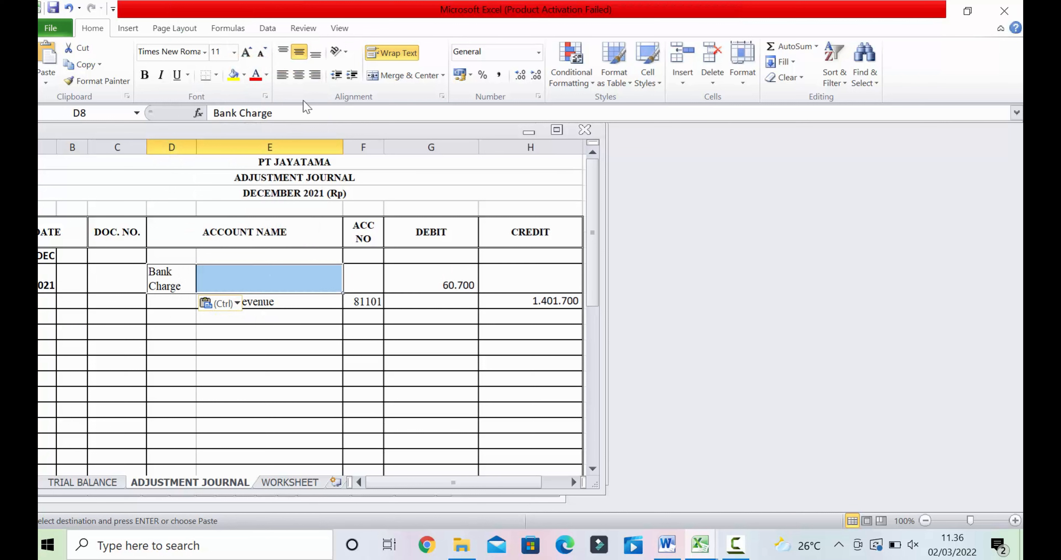
{"action": "left_click", "coordinate": [403, 74]}
{"action": "left_click", "coordinate": [281, 75]}
{"action": "left_click", "coordinate": [336, 348]}
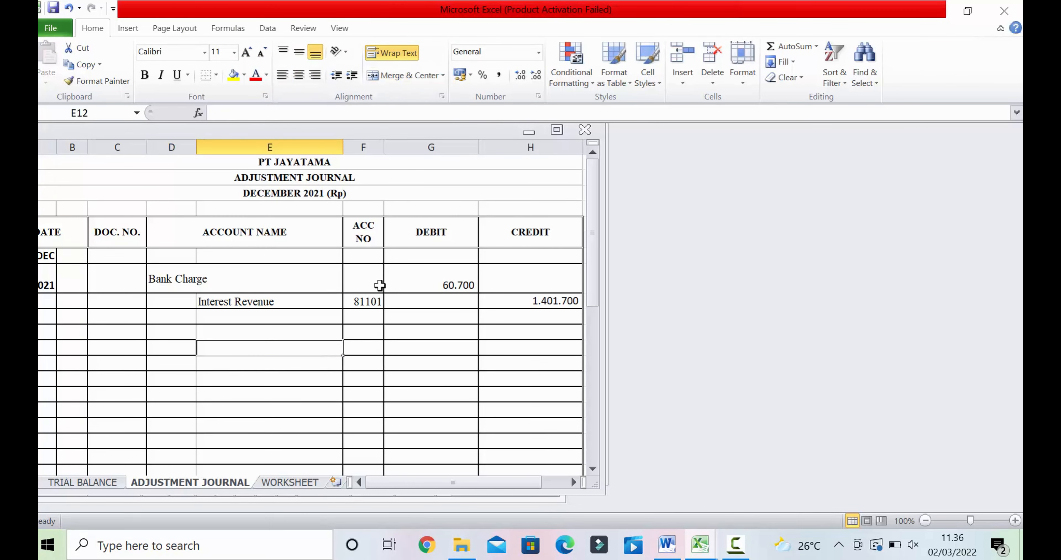
Copy the Bank Charge account number from the TRIAL BALANCE sheet into cell F8 of the adjustment journal
{"action": "left_click", "coordinate": [354, 286]}
{"action": "left_click", "coordinate": [83, 482]}
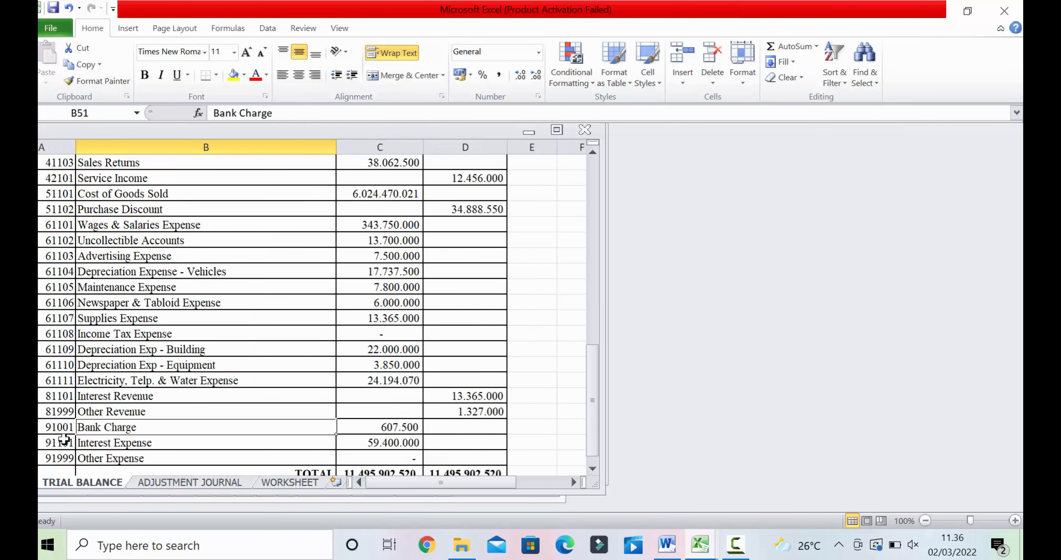
{"action": "left_click", "coordinate": [61, 428]}
{"action": "right_click", "coordinate": [60, 424]}
{"action": "left_click", "coordinate": [98, 182]}
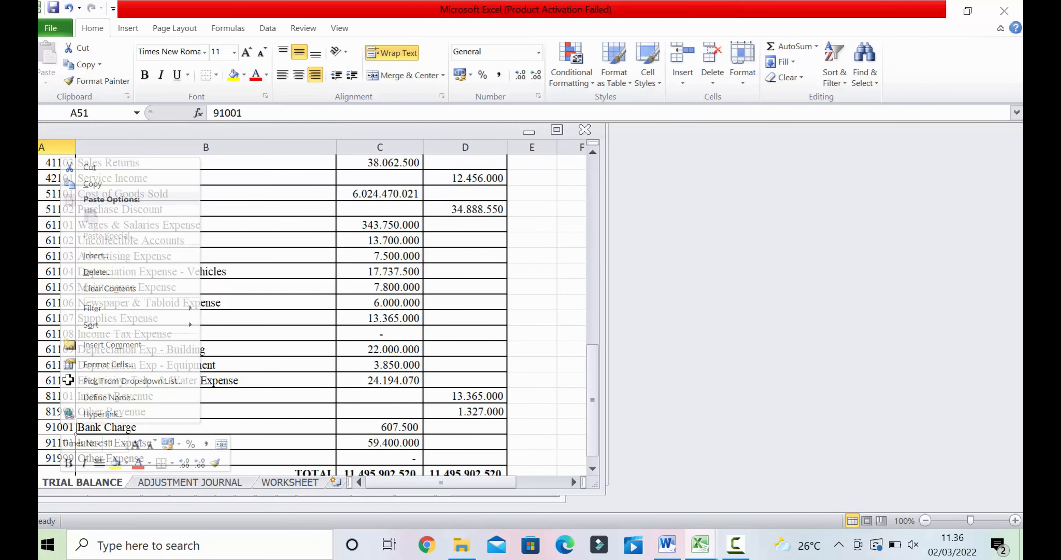
{"action": "right_click", "coordinate": [59, 430]}
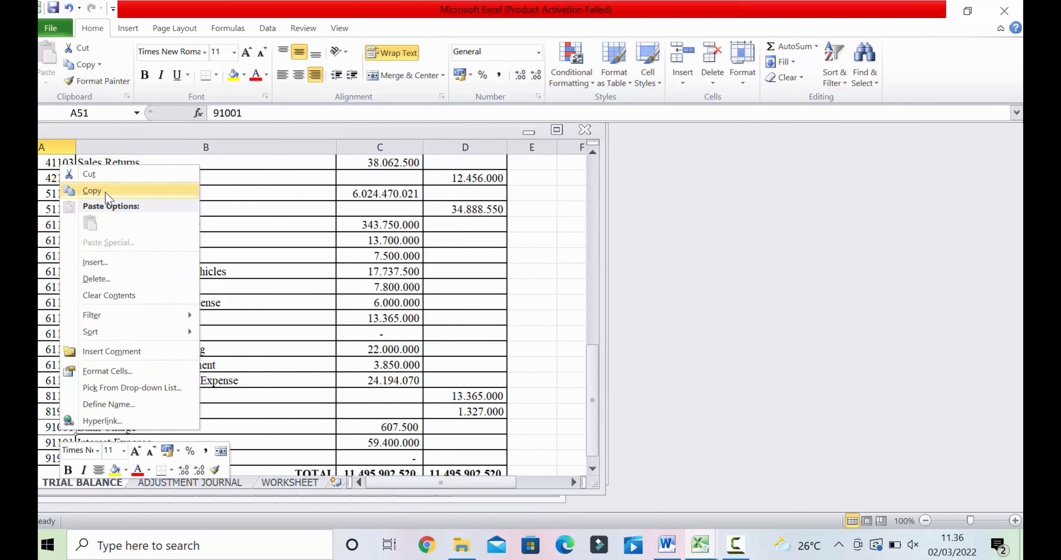
{"action": "left_click", "coordinate": [96, 188]}
{"action": "left_click", "coordinate": [215, 484]}
{"action": "right_click", "coordinate": [355, 288]}
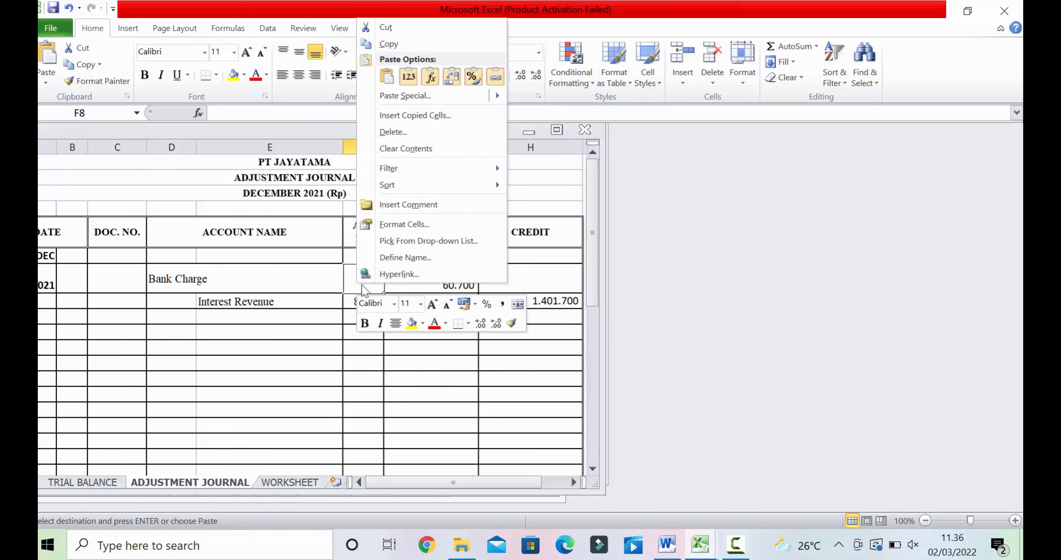
{"action": "left_click", "coordinate": [387, 76]}
{"action": "left_click", "coordinate": [312, 393]}
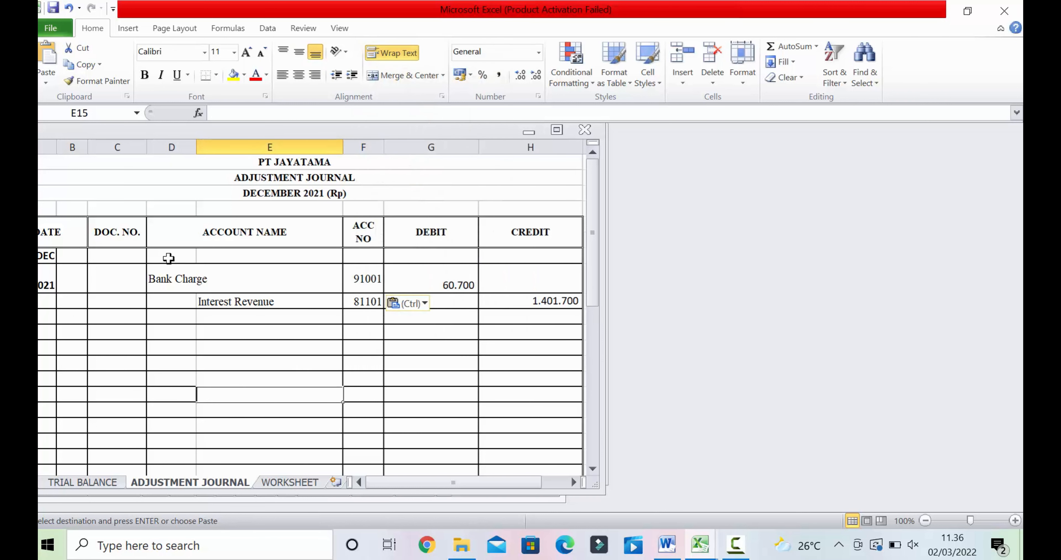
Merge the empty account name cells D7 and E7 above the Bank Charge row
{"action": "left_click_drag", "start_coordinate": [169, 258], "coordinate": [216, 255]}
{"action": "left_click", "coordinate": [385, 76]}
{"action": "left_click", "coordinate": [287, 376]}
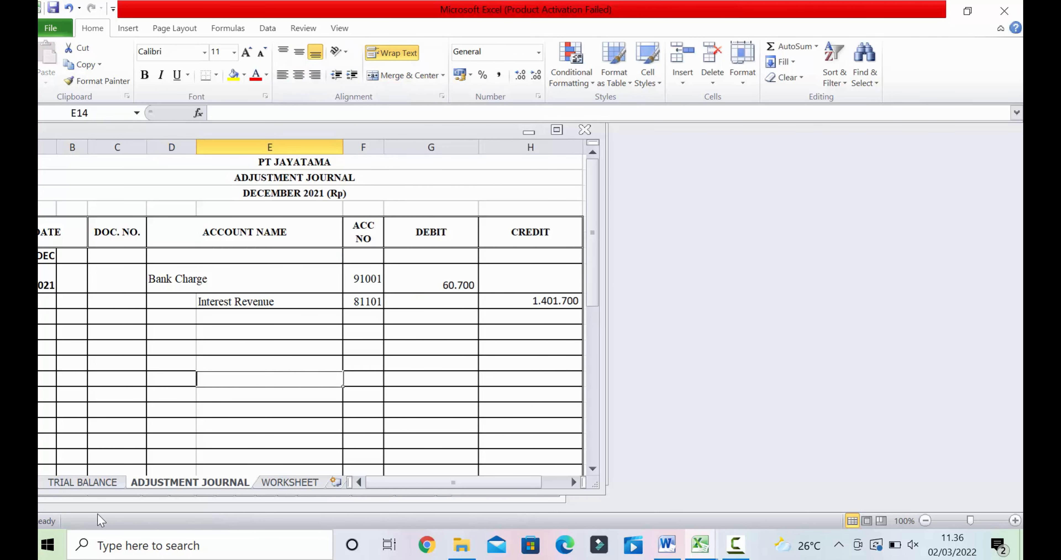
Enter the entry description =INTERET REVENUE-BANK CHARGE in cell D10 below the Interest Revenue row
{"action": "left_click", "coordinate": [177, 318]}
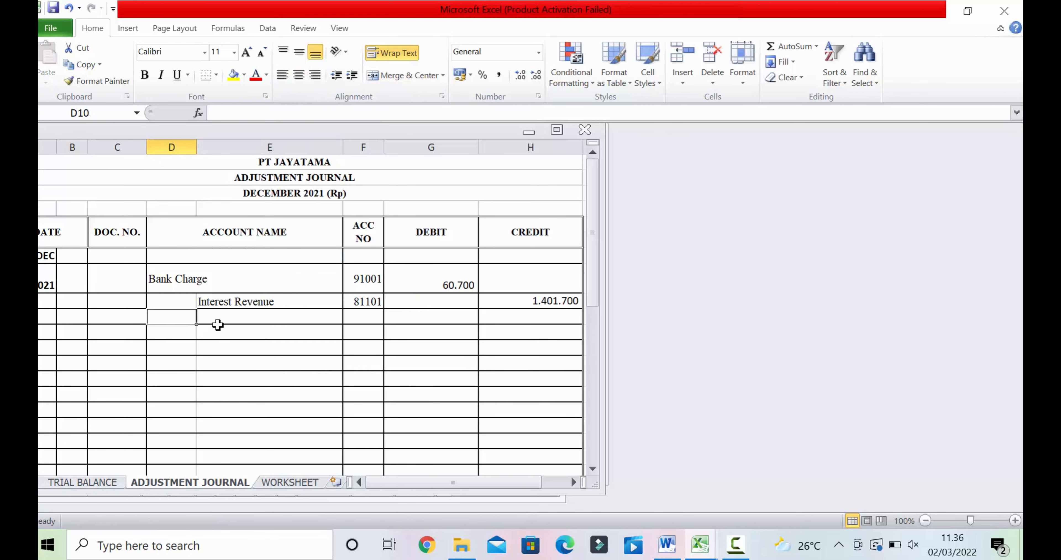
{"action": "type", "text": "="}
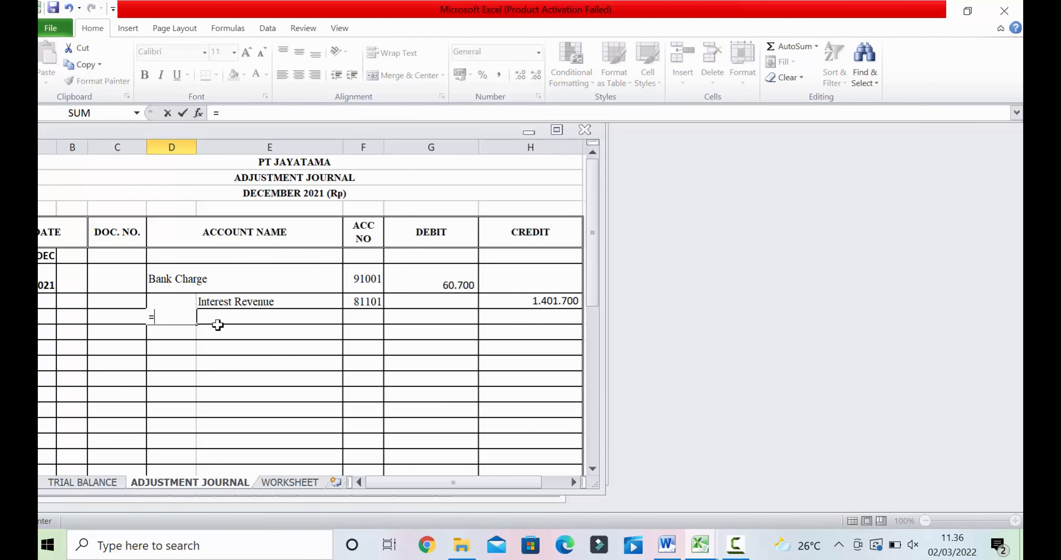
{"action": "type", "text": "INT"}
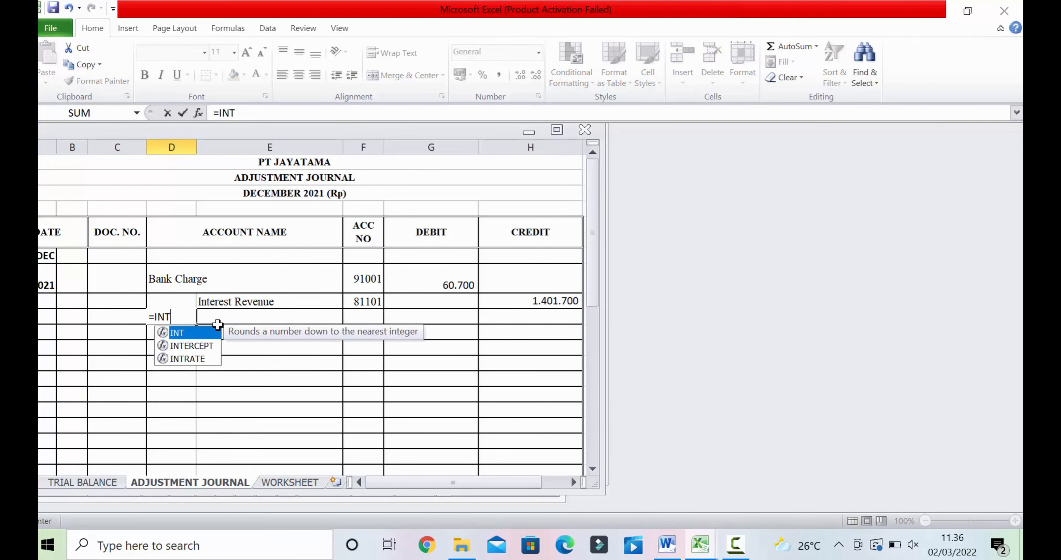
{"action": "key", "text": "BackSpace"}
{"action": "key", "text": "BackSpace"}
{"action": "type", "text": "NTERE"}
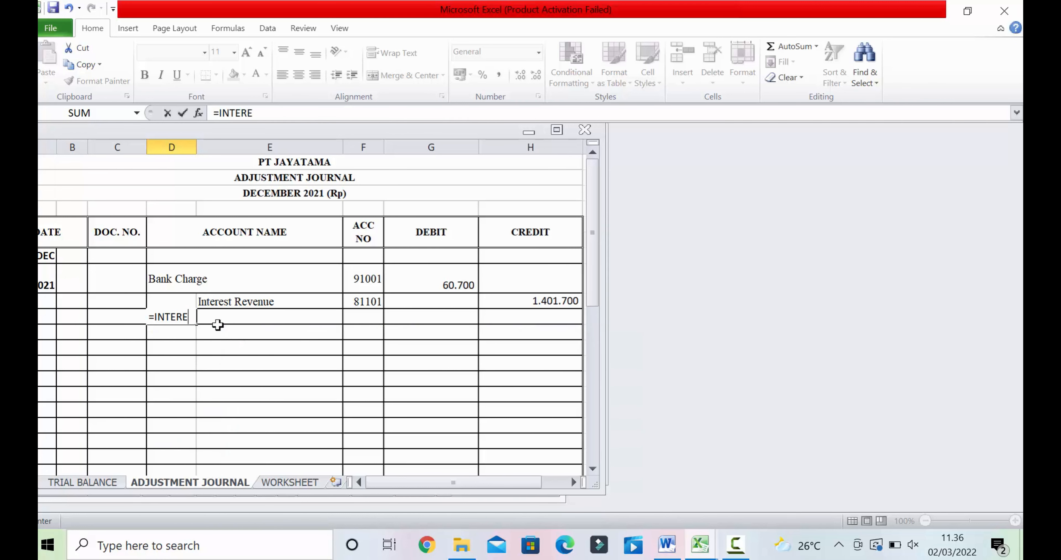
{"action": "type", "text": "S RE"}
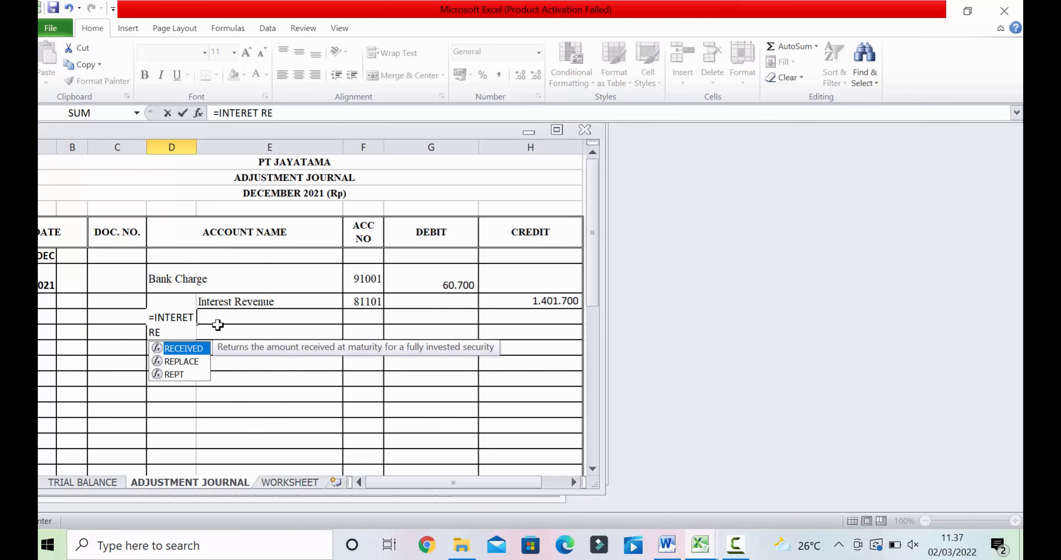
{"action": "type", "text": "VENUE-"}
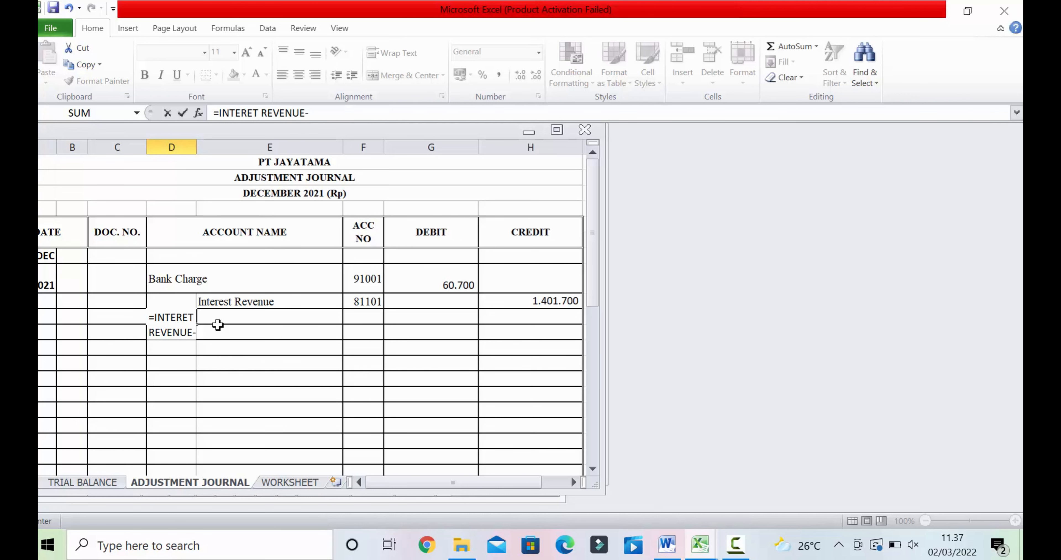
{"action": "type", "text": "BA"}
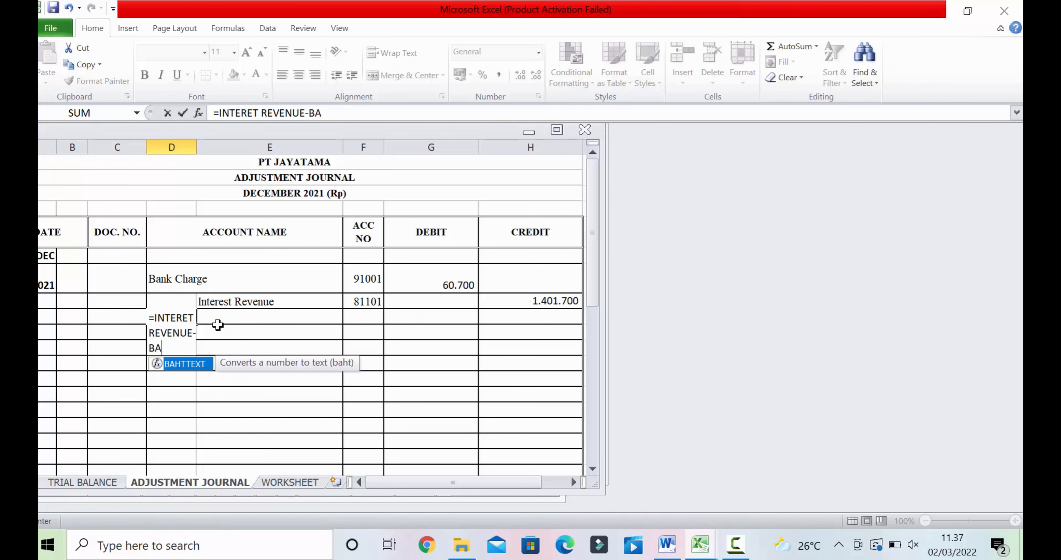
{"action": "type", "text": "NK CHARGE"}
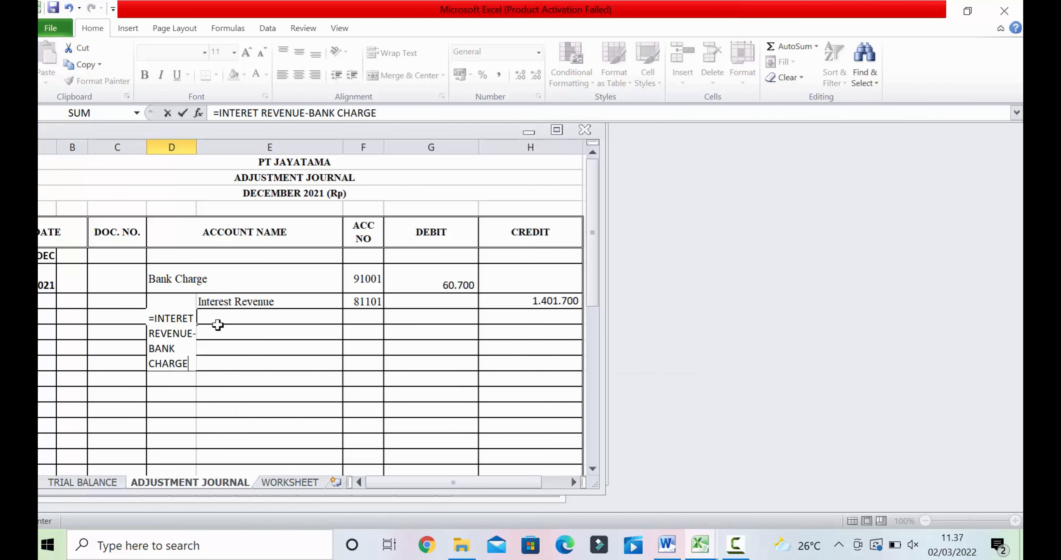
{"action": "key", "text": "Return"}
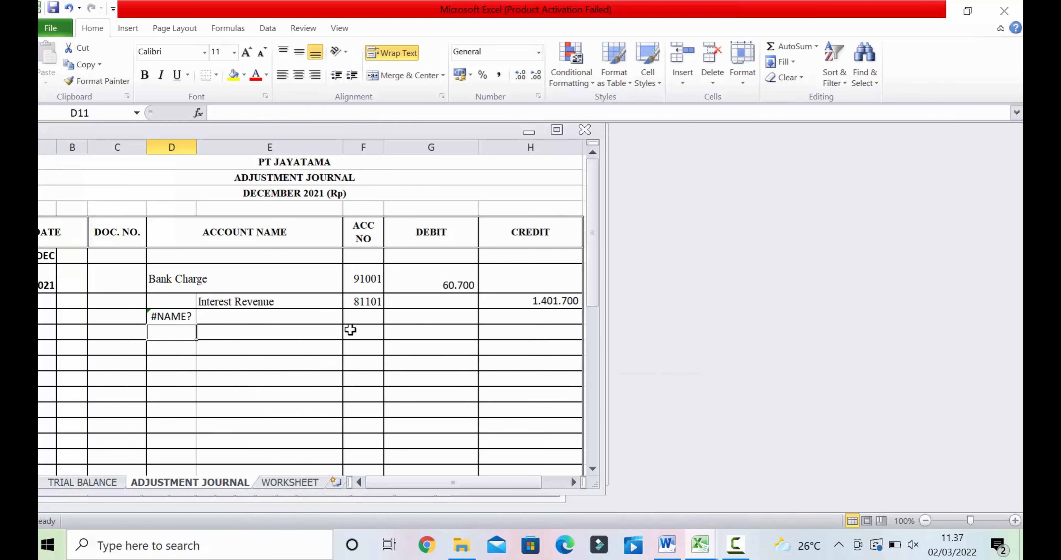
Merge cells D10 and E10 holding the entry description and left-align the content
{"action": "left_click", "coordinate": [249, 376]}
{"action": "left_click_drag", "start_coordinate": [187, 315], "coordinate": [264, 316]}
{"action": "left_click", "coordinate": [406, 75]}
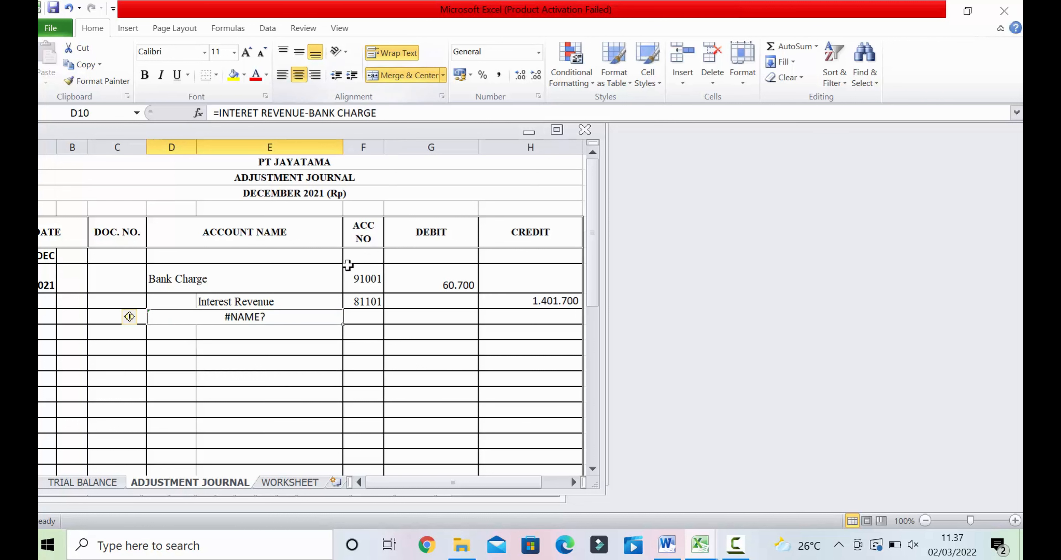
{"action": "left_click", "coordinate": [242, 379]}
{"action": "left_click", "coordinate": [229, 316]}
{"action": "left_click", "coordinate": [283, 75]}
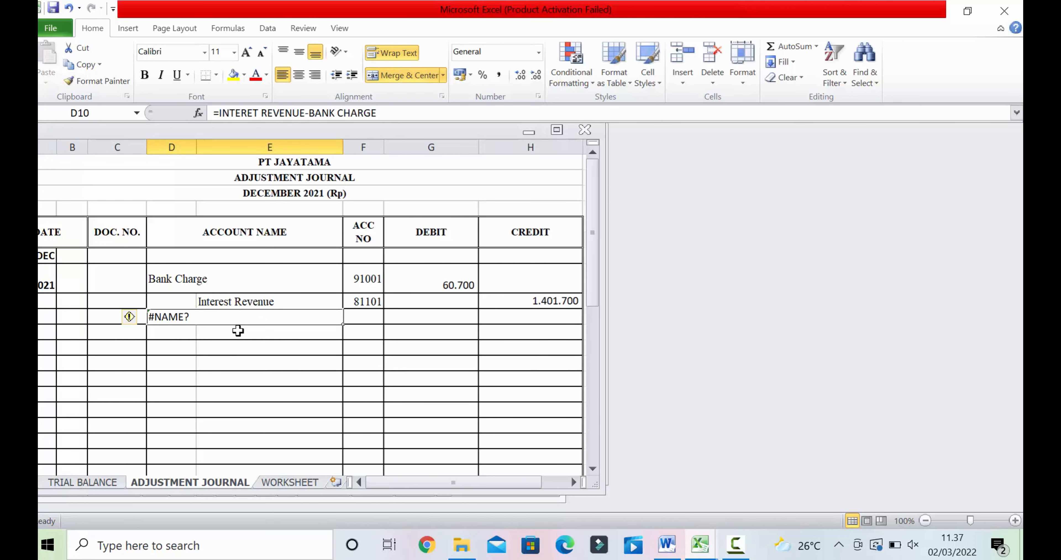
Replace the leading equals sign of the description in D10 with an opening double quotation mark
{"action": "left_click", "coordinate": [237, 347]}
{"action": "left_click", "coordinate": [220, 314]}
{"action": "left_click", "coordinate": [218, 113]}
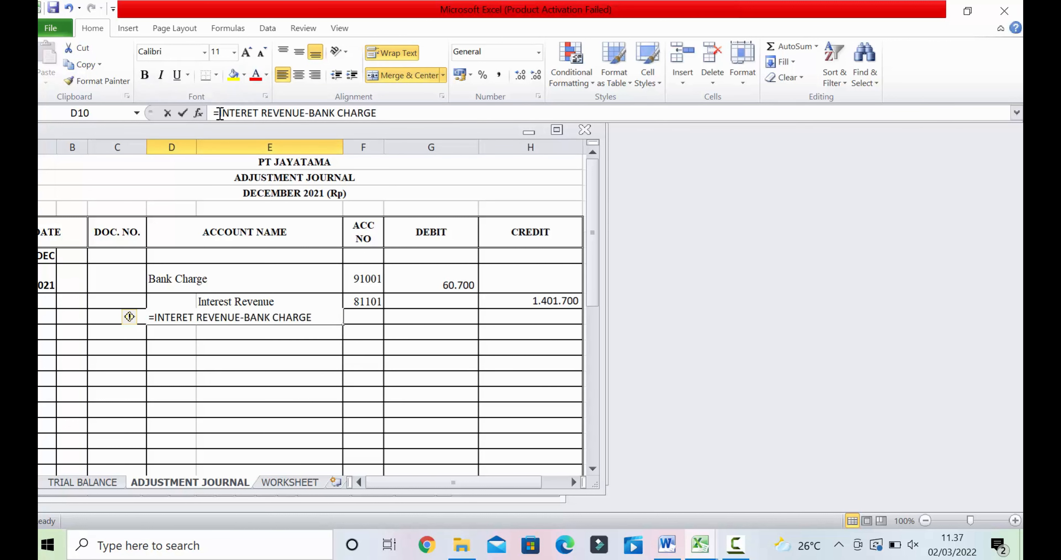
{"action": "key", "text": "BackSpace"}
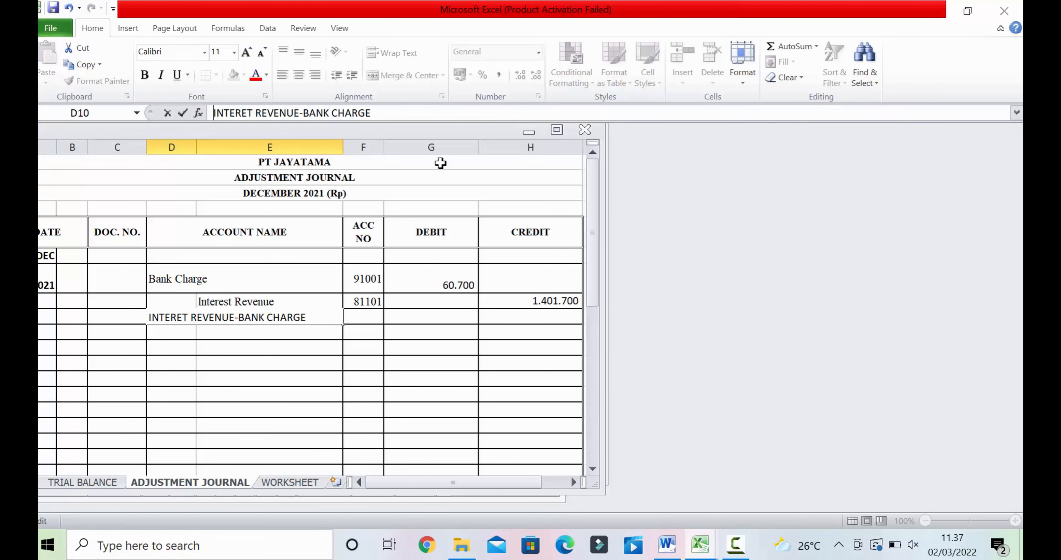
{"action": "type", "text": "\""}
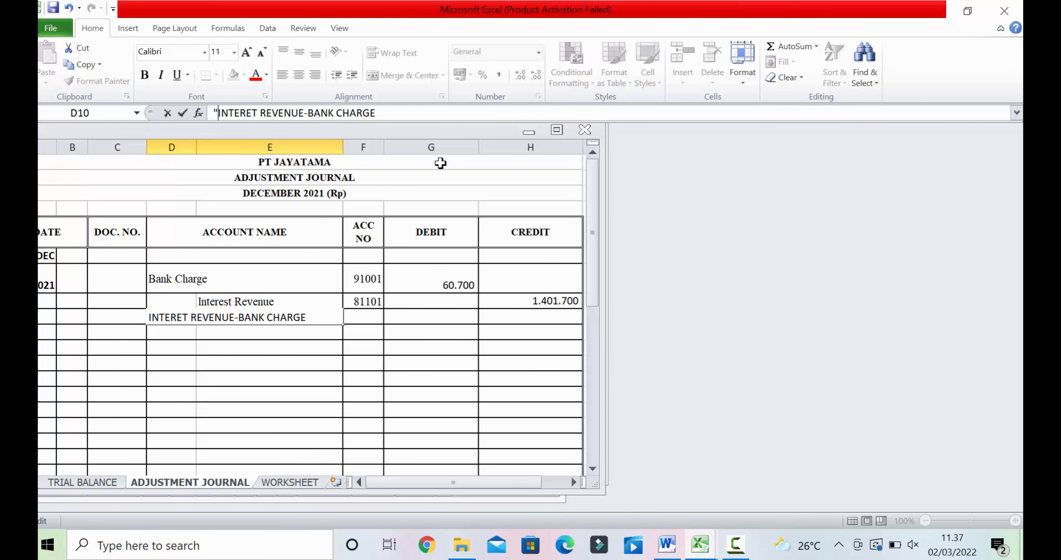
{"action": "left_click", "coordinate": [323, 320]}
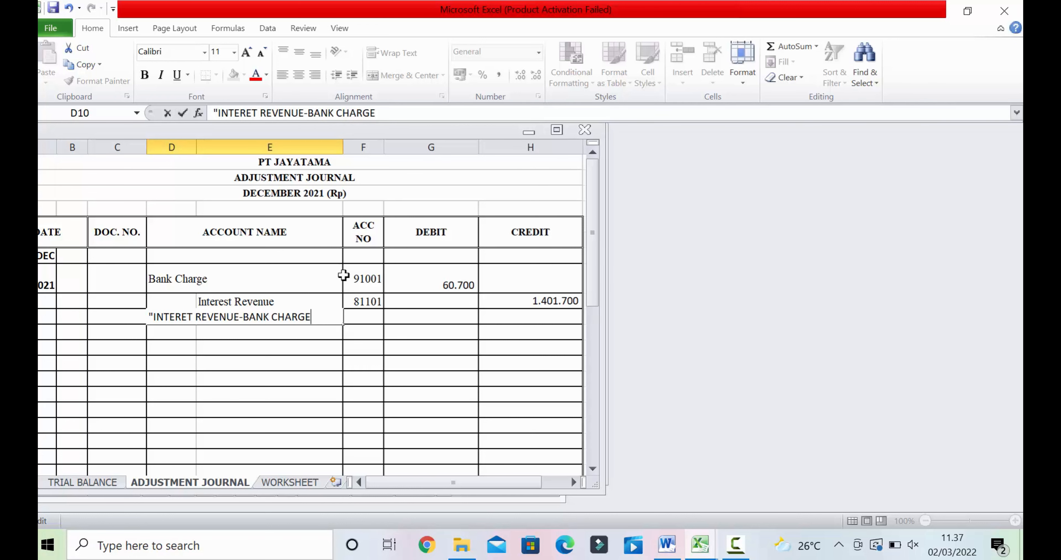
{"action": "key", "text": "Return"}
{"action": "key", "text": "Return"}
{"action": "key", "text": "Return"}
{"action": "type", "text": "'"}
{"action": "left_click", "coordinate": [289, 377]}
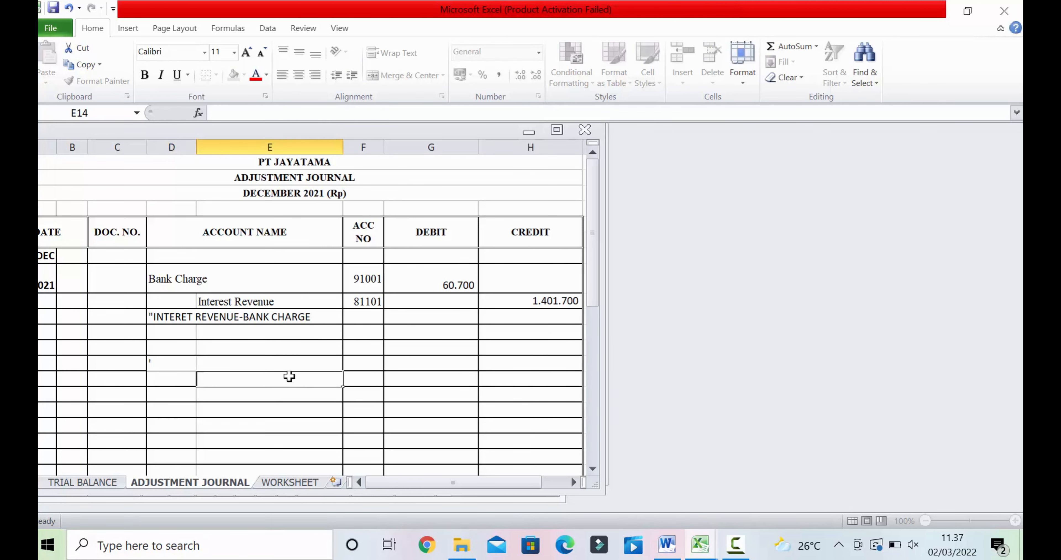
Add a closing double quotation mark at the end of the description in D10
{"action": "left_click", "coordinate": [313, 311]}
{"action": "left_click", "coordinate": [383, 112]}
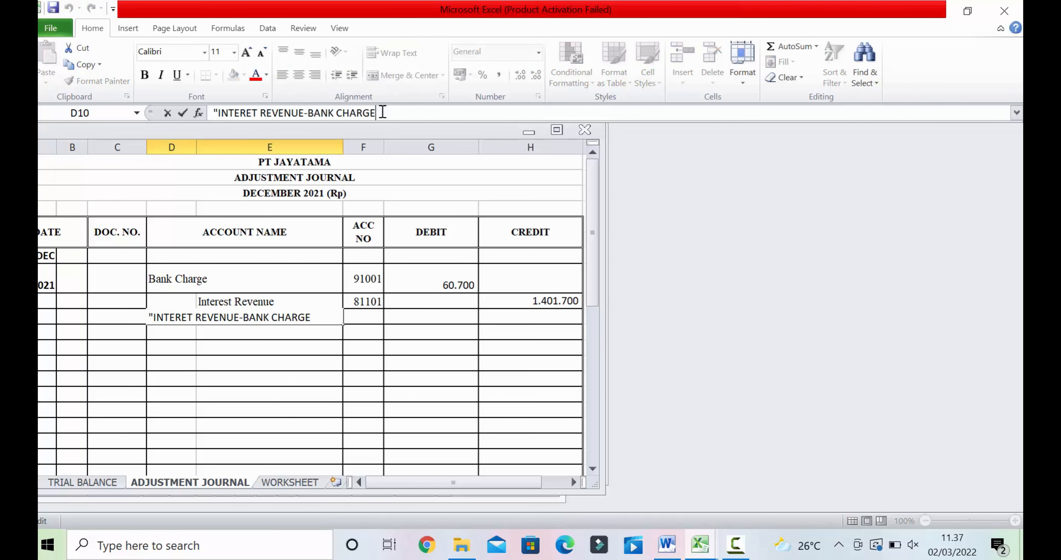
{"action": "left_click", "coordinate": [156, 355]}
Enter the day 31 in B7 and the memorial's document number 02/BM in C7
{"action": "left_click", "coordinate": [74, 254]}
{"action": "type", "text": "31"}
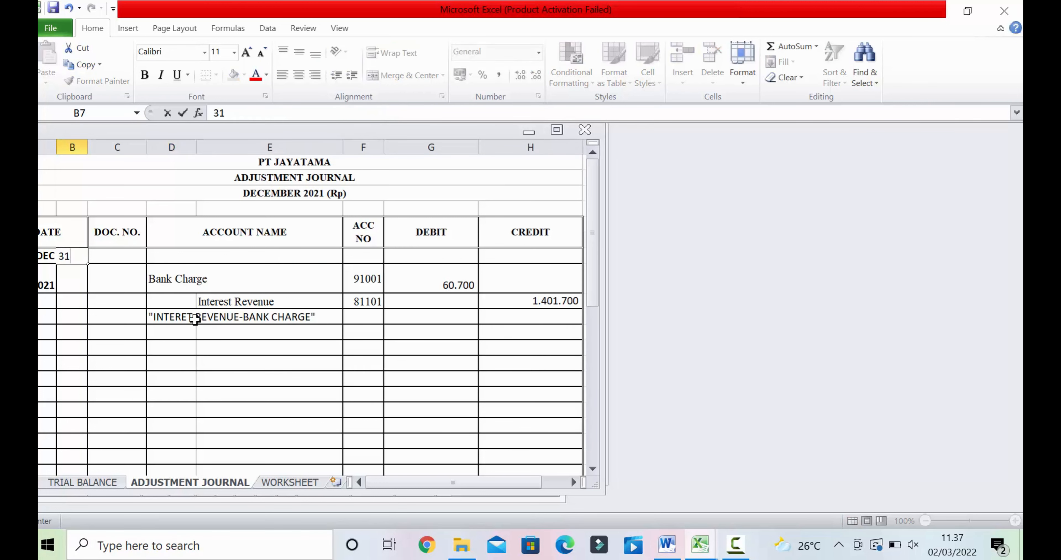
{"action": "left_click", "coordinate": [121, 257]}
{"action": "left_click", "coordinate": [680, 535]}
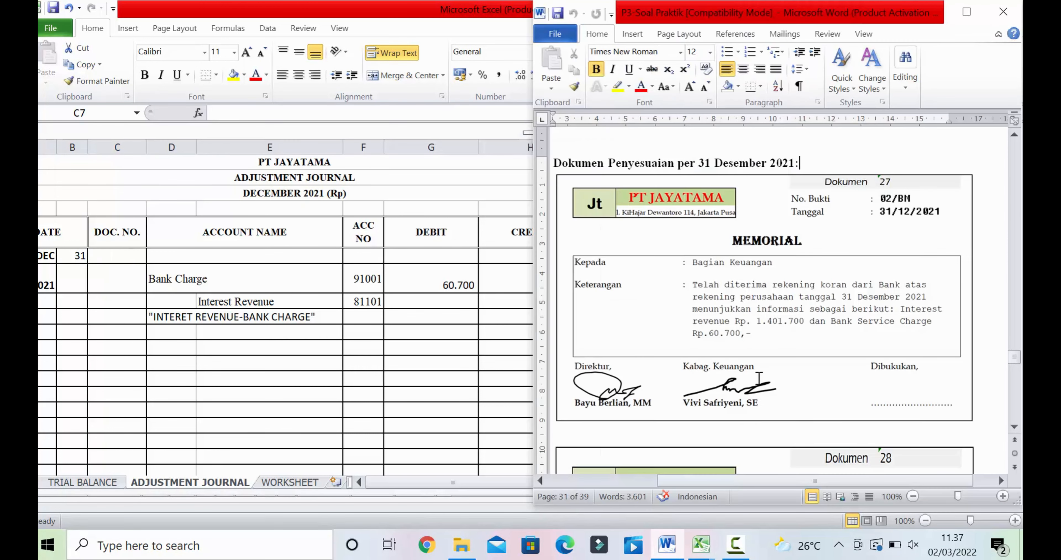
{"action": "left_click", "coordinate": [119, 255]}
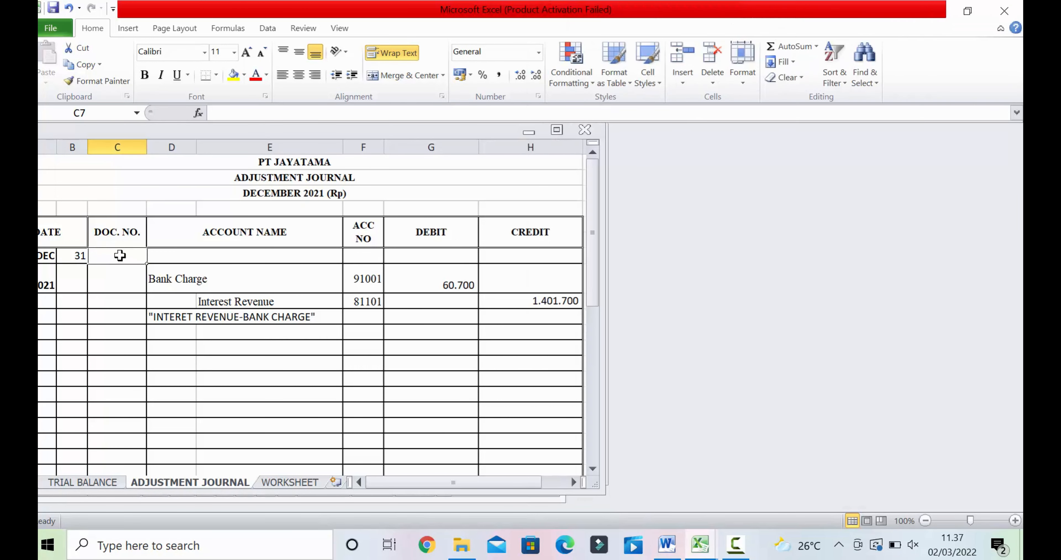
{"action": "type", "text": "02"}
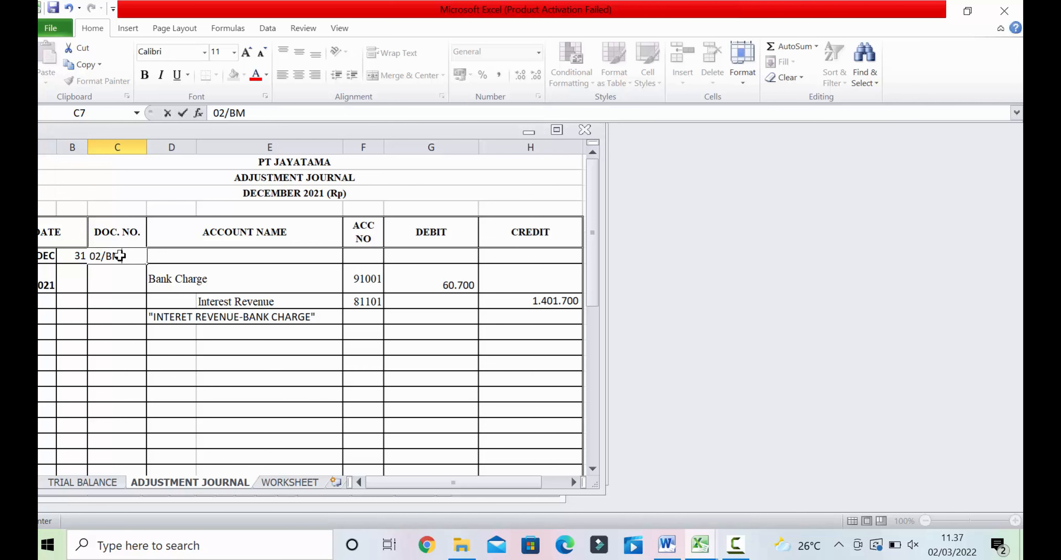
{"action": "type", "text": "/BM"}
{"action": "left_click", "coordinate": [224, 353]}
Copy the Cash in Bank account name from the TRIAL BALANCE sheet into merged cell D7 of the adjustment journal and left-align it
{"action": "left_click", "coordinate": [170, 257]}
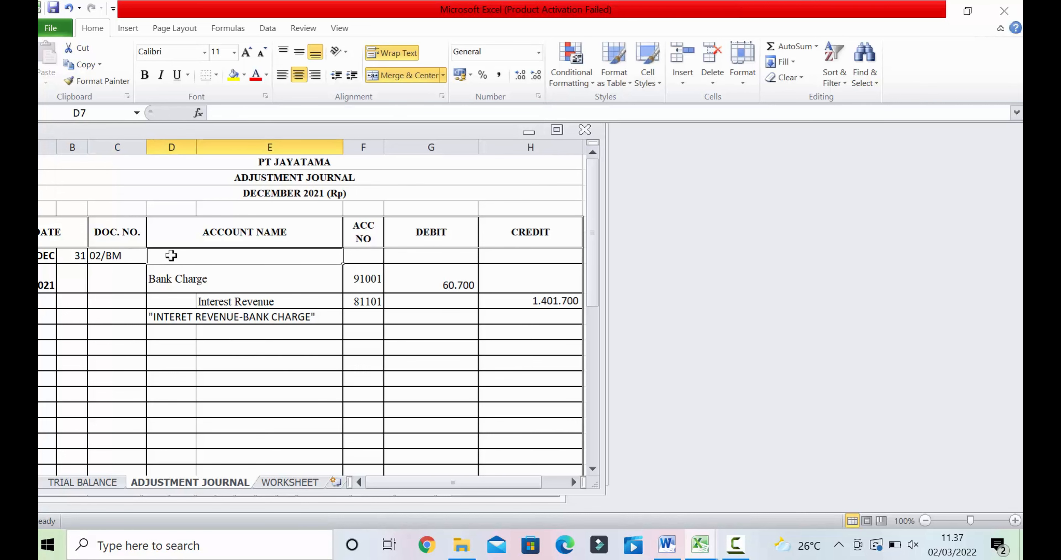
{"action": "left_click", "coordinate": [68, 481]}
{"action": "scroll", "coordinate": [97, 280], "scroll_direction": "up", "scroll_amount": 11}
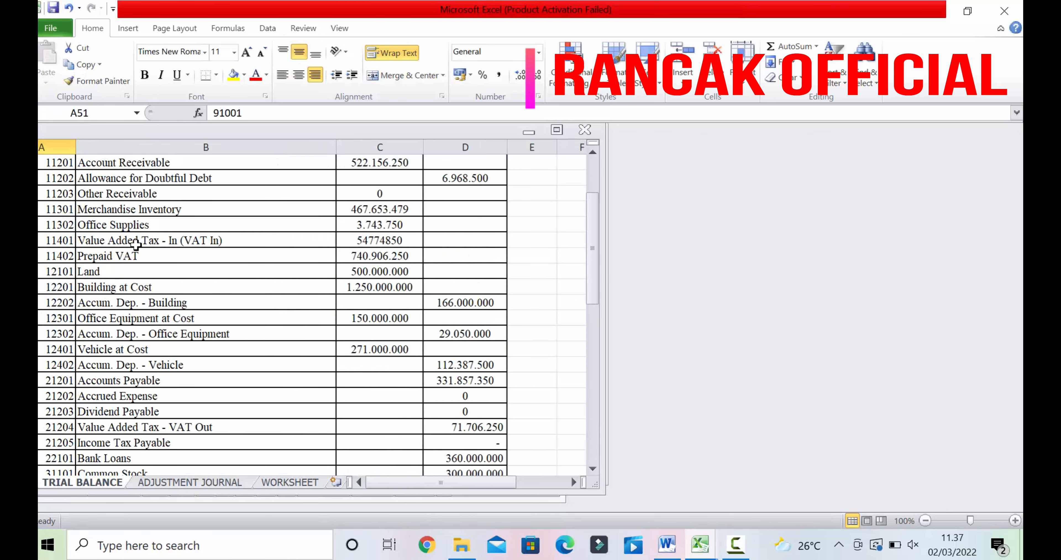
{"action": "left_click", "coordinate": [104, 237]}
{"action": "right_click", "coordinate": [105, 232]}
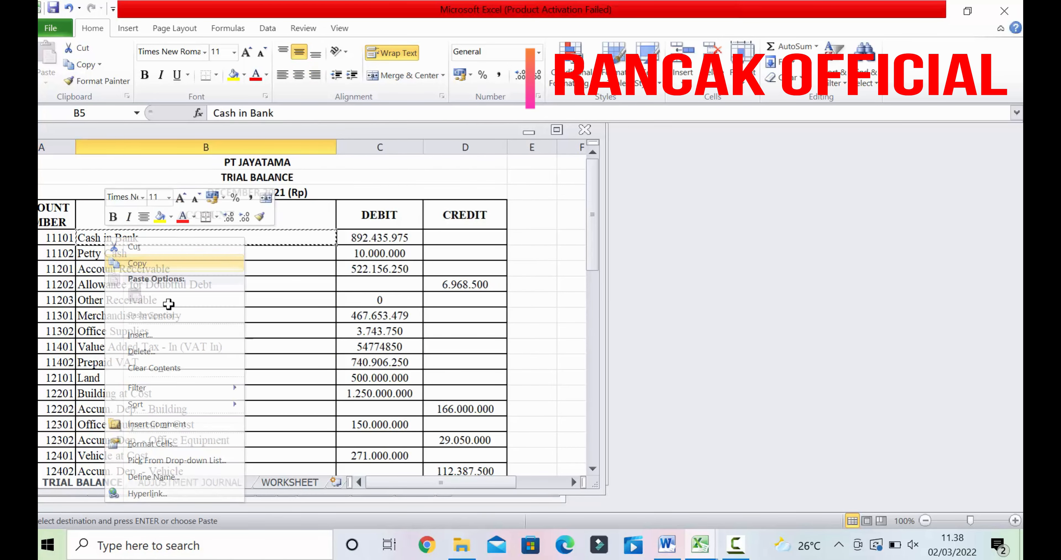
{"action": "left_click", "coordinate": [165, 254]}
{"action": "left_click", "coordinate": [184, 483]}
{"action": "right_click", "coordinate": [172, 256]}
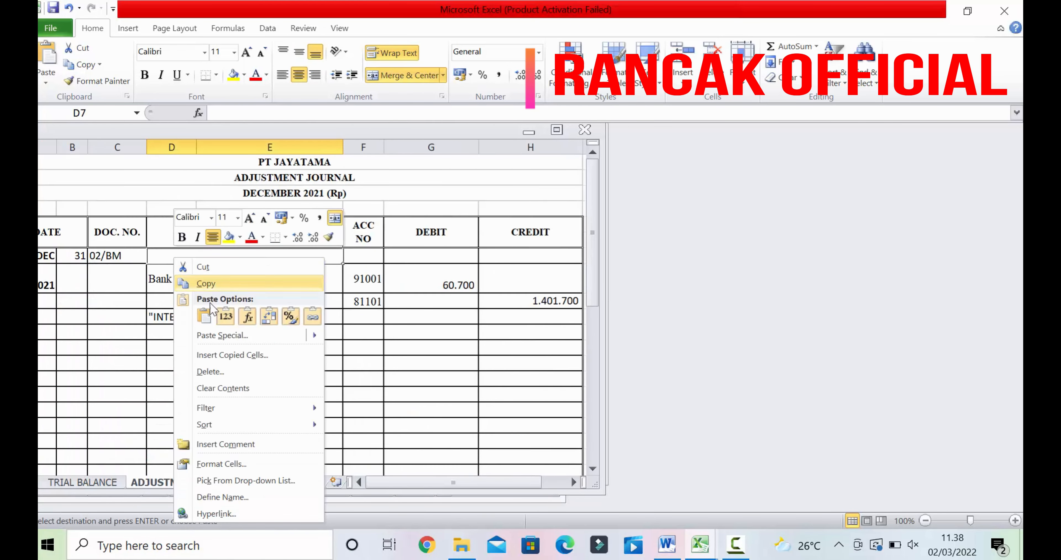
{"action": "left_click", "coordinate": [212, 247]}
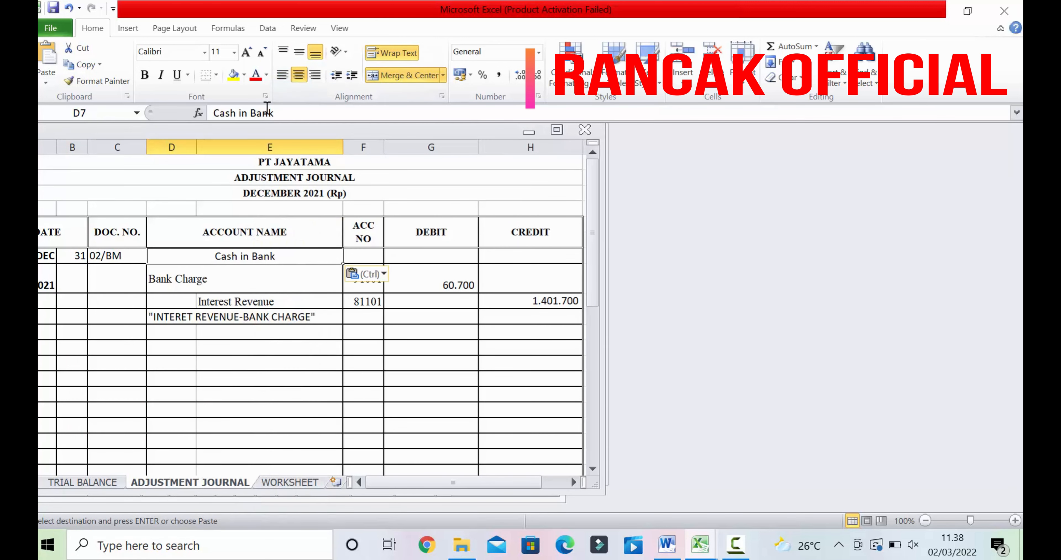
{"action": "left_click", "coordinate": [298, 75]}
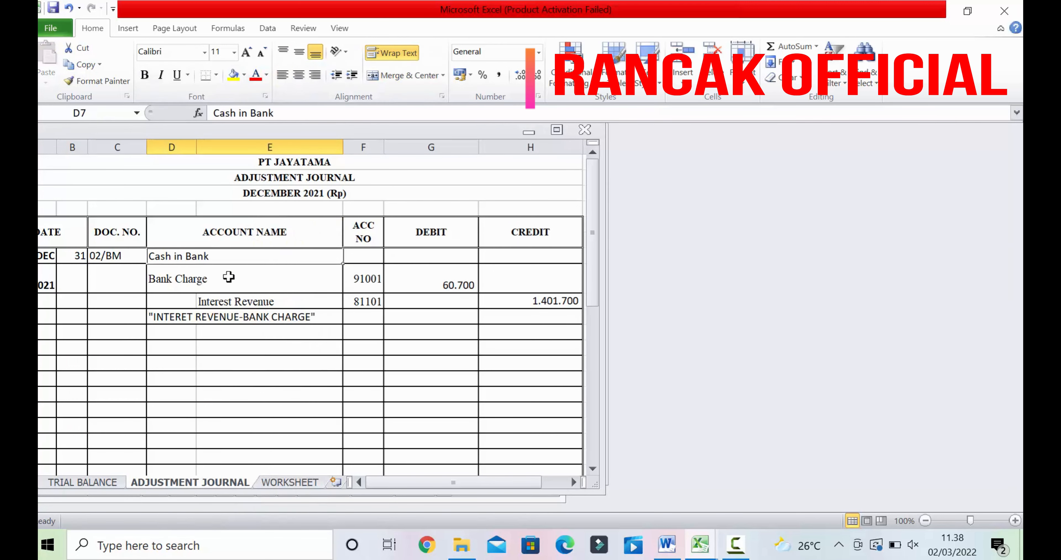
Format the journal's account name cells from D7 down to the table's end in Times New Roman, size 12
{"action": "left_click_drag", "start_coordinate": [228, 277], "coordinate": [277, 299]}
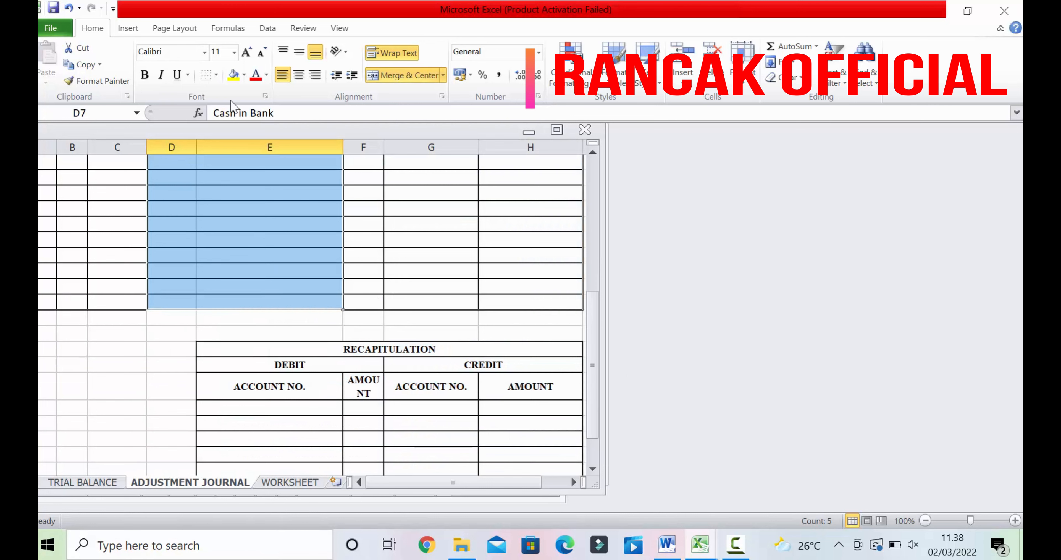
{"action": "left_click", "coordinate": [204, 52]}
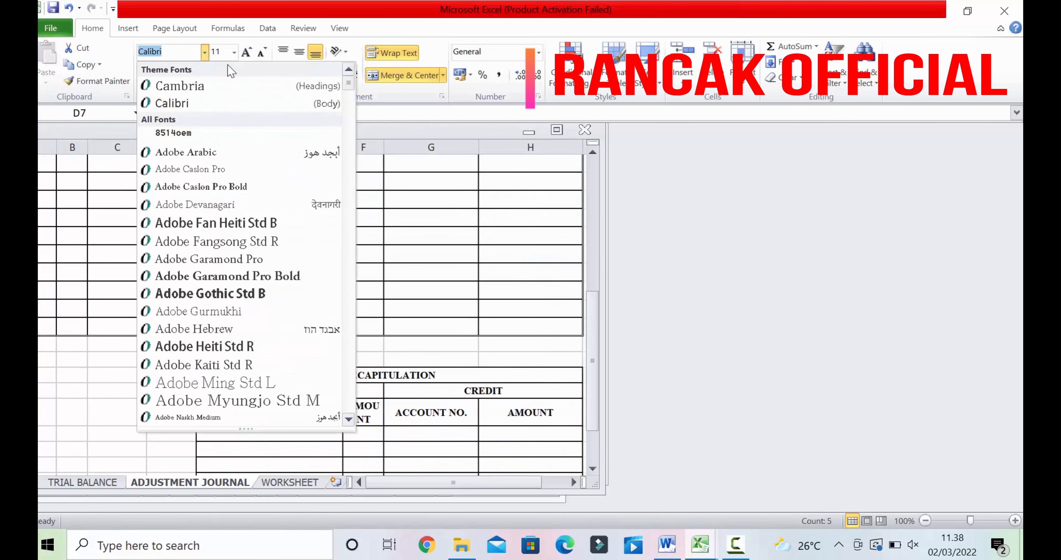
{"action": "type", "text": "Times New Roma"}
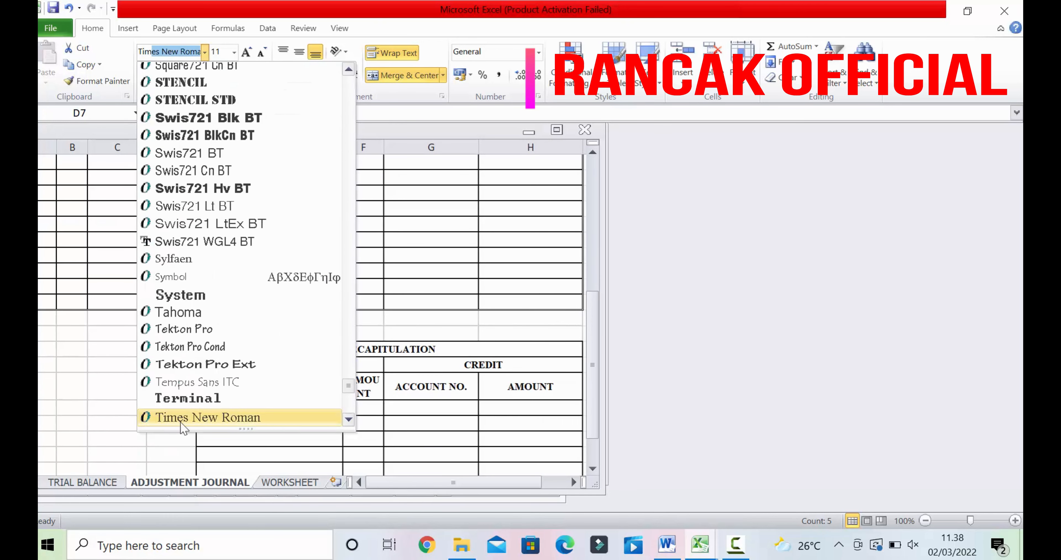
{"action": "left_click", "coordinate": [182, 418]}
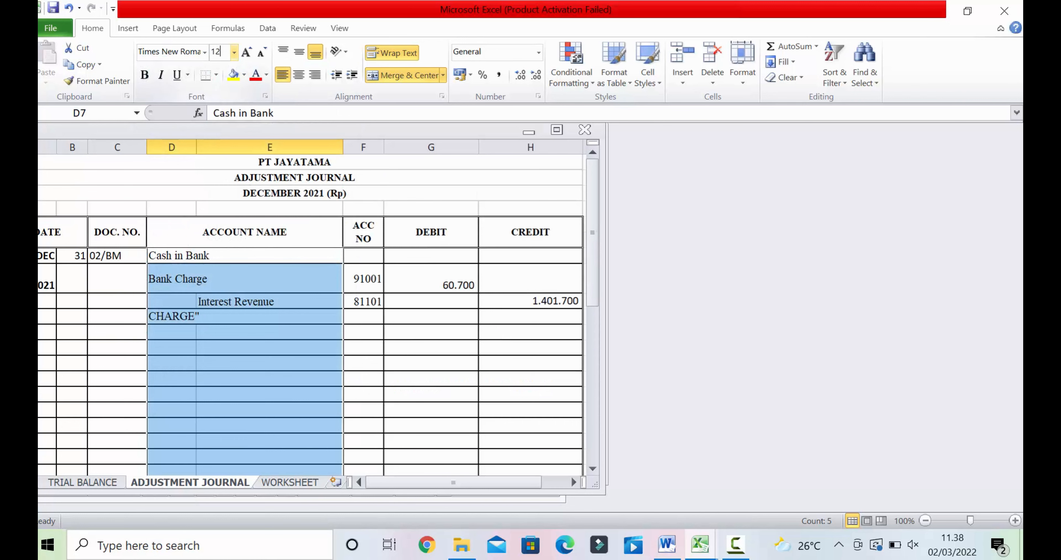
{"action": "left_click", "coordinate": [315, 386]}
Copy the Cash in Bank account number from the TRIAL BALANCE sheet into cell F7 of the adjustment journal
{"action": "left_click", "coordinate": [368, 260]}
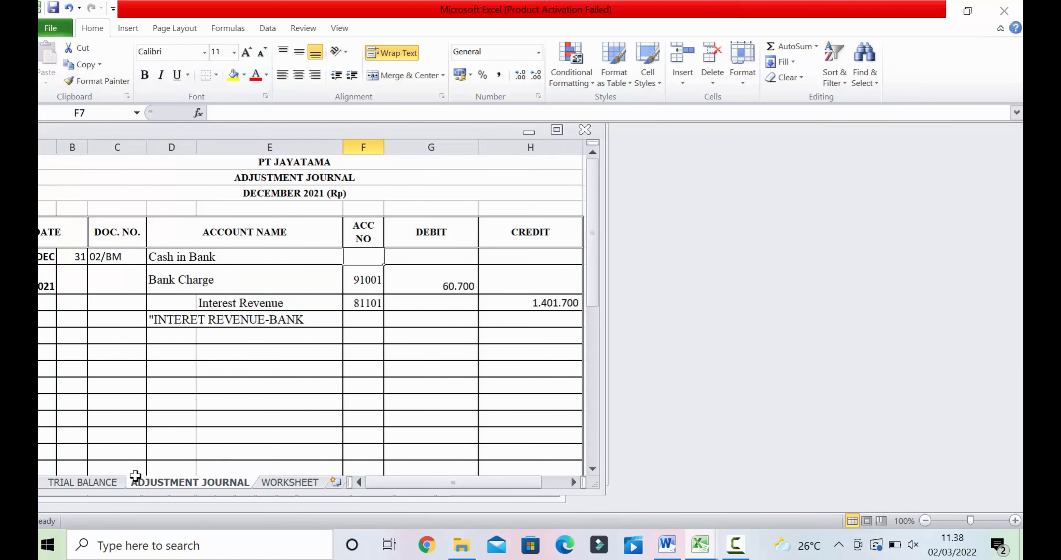
{"action": "left_click", "coordinate": [110, 482]}
{"action": "left_click", "coordinate": [63, 239]}
{"action": "right_click", "coordinate": [64, 240]}
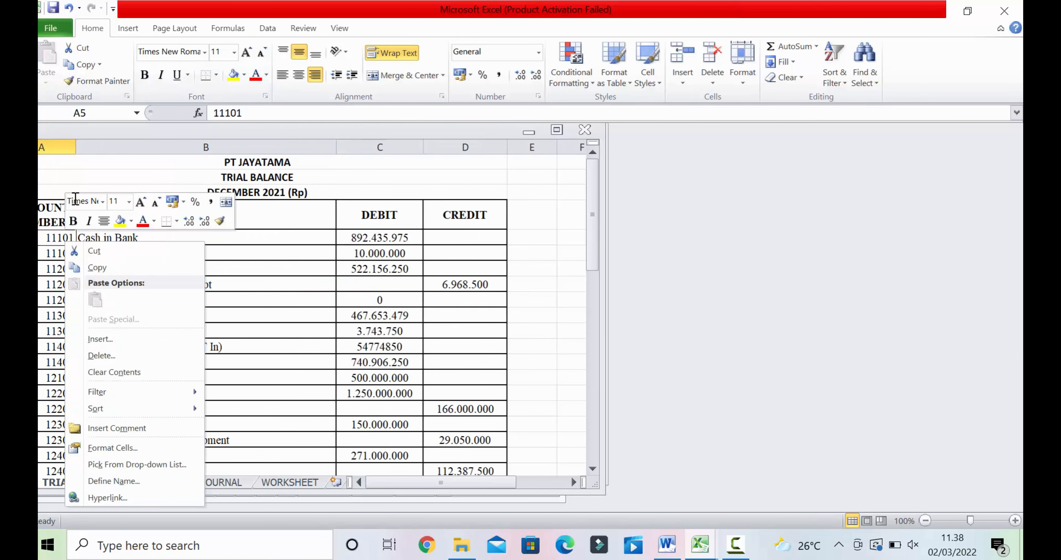
{"action": "left_click", "coordinate": [98, 268]}
{"action": "left_click", "coordinate": [189, 481]}
{"action": "right_click", "coordinate": [375, 258]}
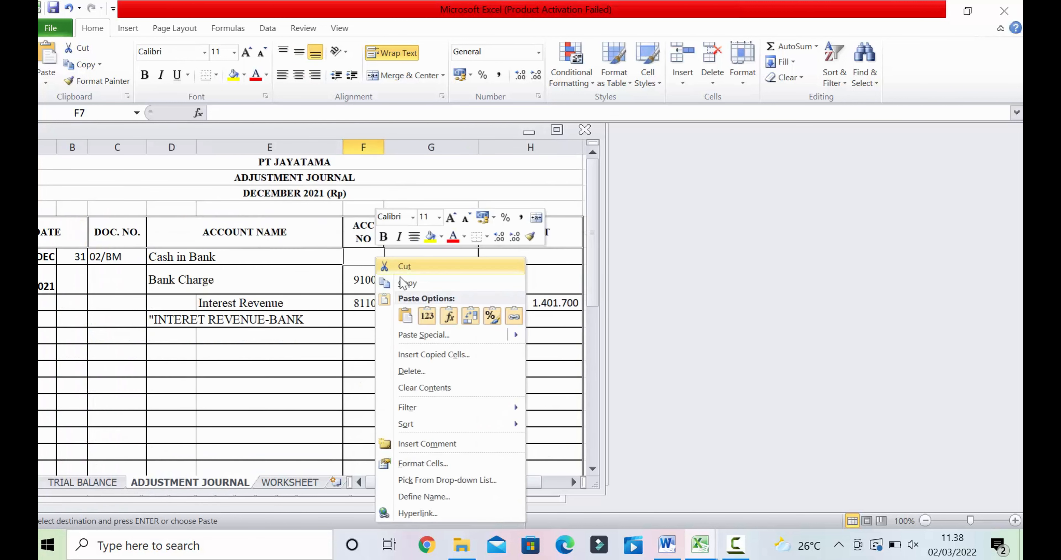
{"action": "left_click", "coordinate": [405, 315]}
Paste the copied Cash in Bank account number into cell F7 of the adjustment journal
{"action": "left_click", "coordinate": [442, 287]}
{"action": "left_click", "coordinate": [452, 256]}
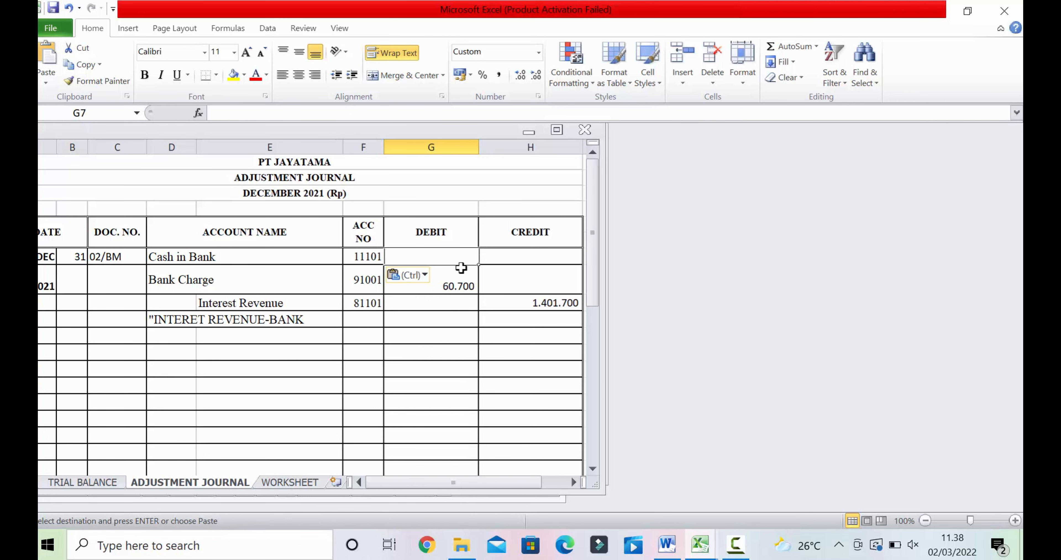
{"action": "type", "text": "="}
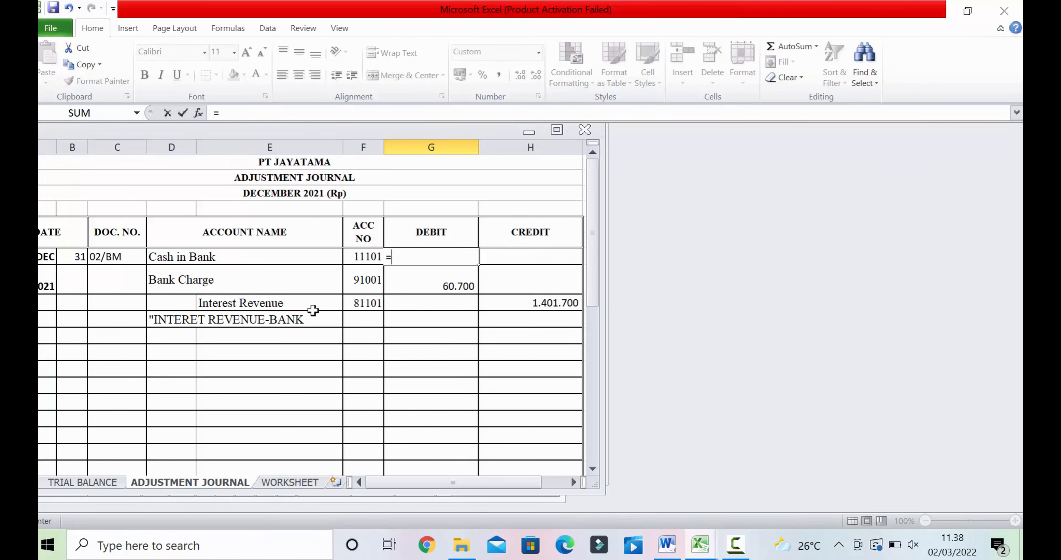
{"action": "key", "text": "Escape"}
Correct the misspelled first word of the description in D10 so it reads "INTEREST REVENUE-BANK CHARGE"
{"action": "left_click", "coordinate": [291, 312]}
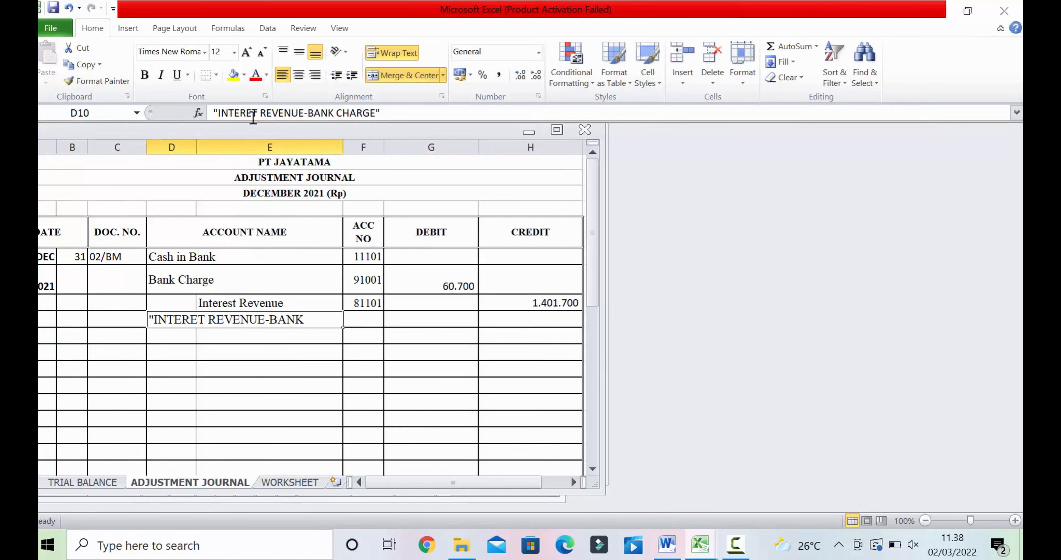
{"action": "left_click", "coordinate": [253, 116]}
{"action": "type", "text": "S"}
{"action": "key", "text": "Return"}
Calculate the Cash in Bank debit in G7 as the interest revenue credit minus the bank charge, using =H9-G8
{"action": "left_click", "coordinate": [415, 252]}
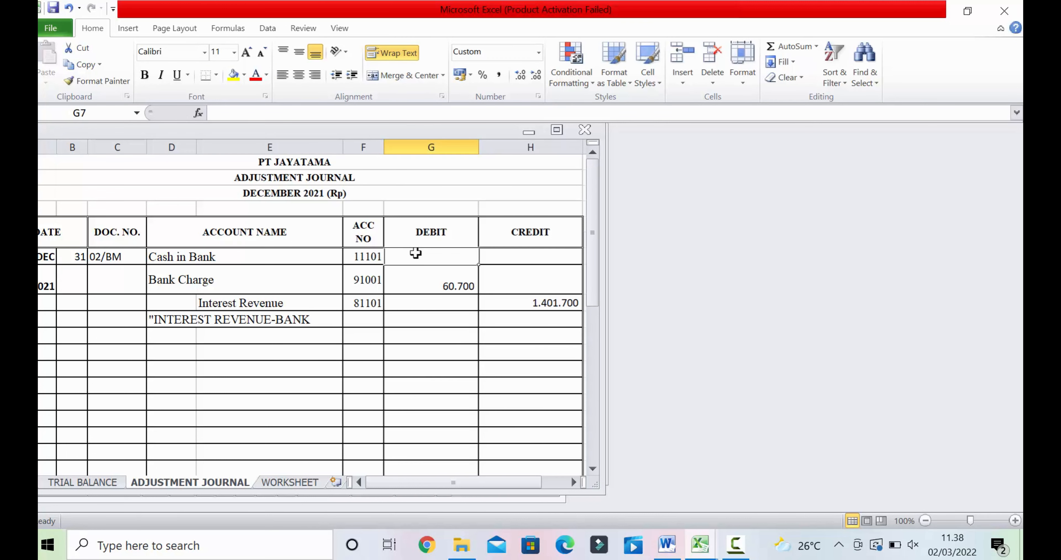
{"action": "type", "text": "="}
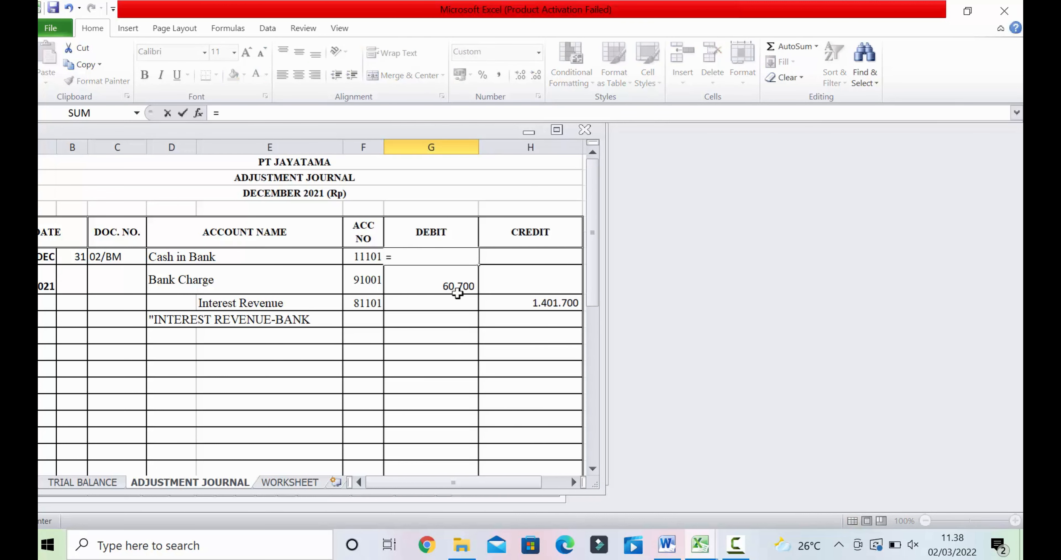
{"action": "left_click", "coordinate": [571, 303]}
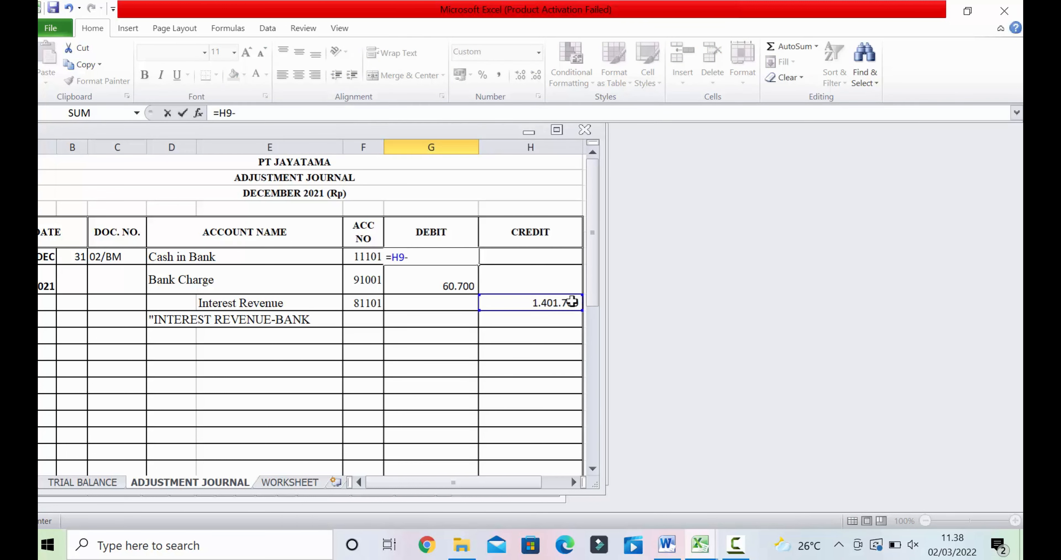
{"action": "type", "text": "-"}
{"action": "left_click", "coordinate": [433, 285]}
{"action": "key", "text": "Return"}
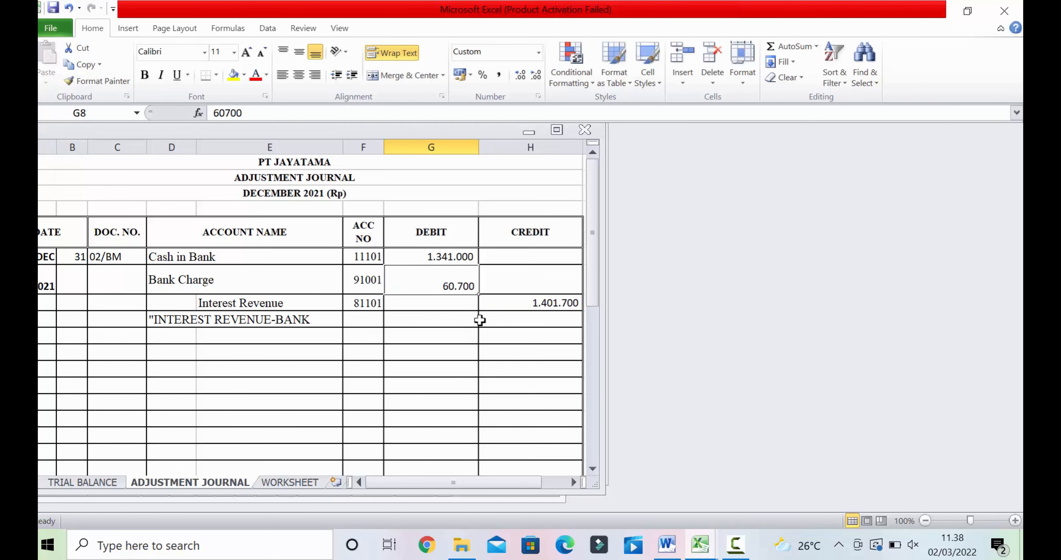
Apply a Top and Thick Bottom Border to the description row, A10 through H10
{"action": "left_click", "coordinate": [407, 346]}
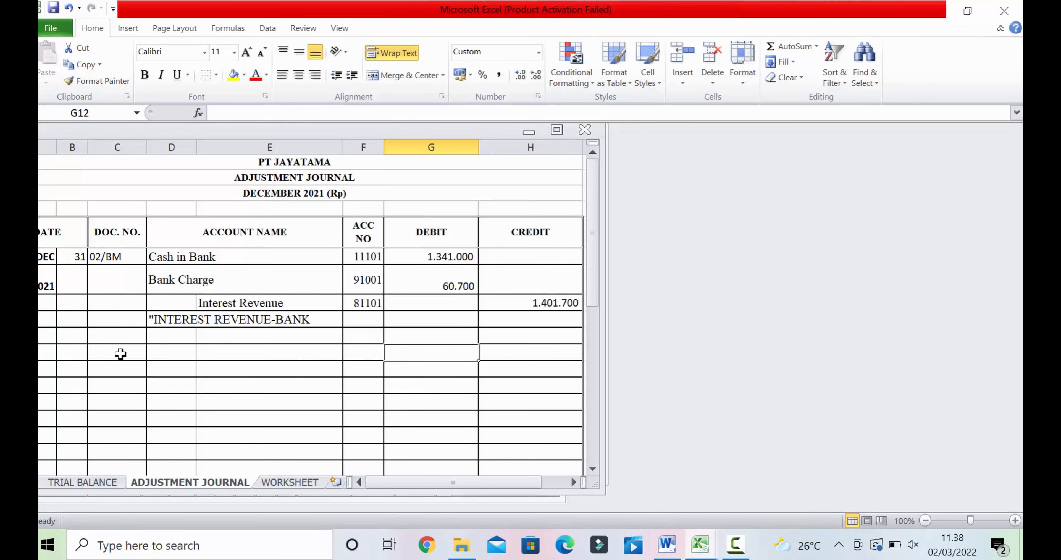
{"action": "left_click", "coordinate": [119, 353]}
{"action": "left_click", "coordinate": [81, 351]}
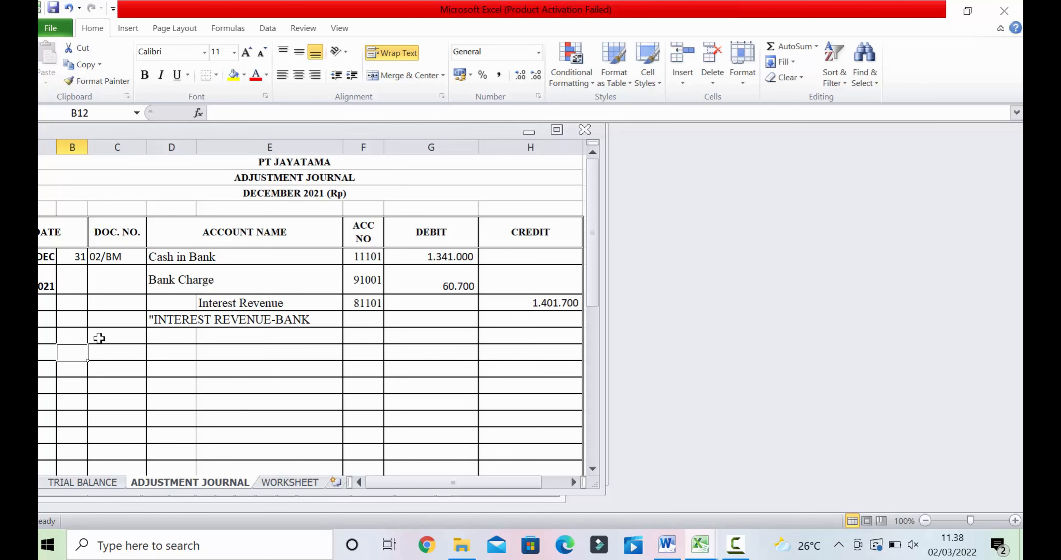
{"action": "left_click_drag", "start_coordinate": [47, 319], "coordinate": [543, 316]}
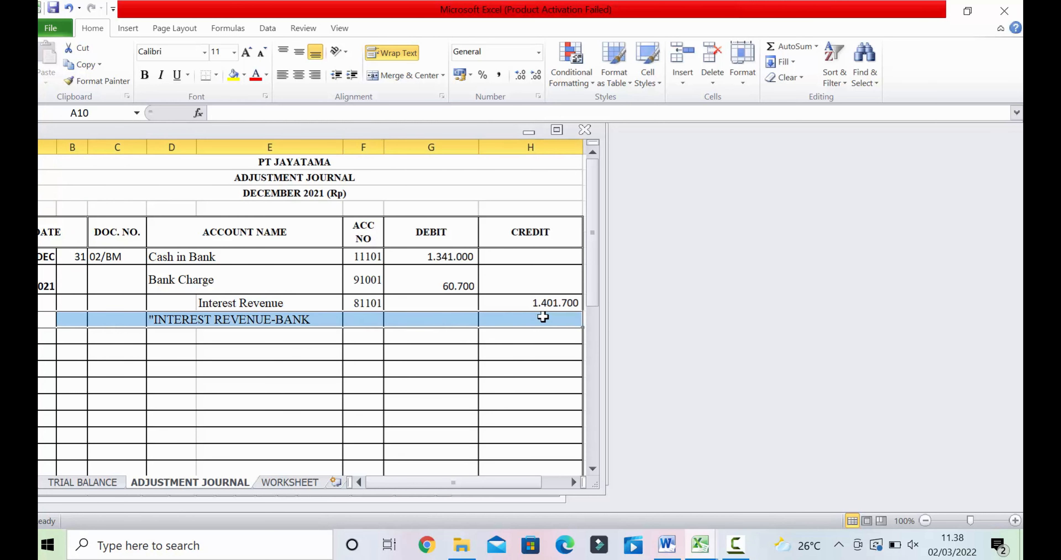
{"action": "left_click", "coordinate": [217, 76]}
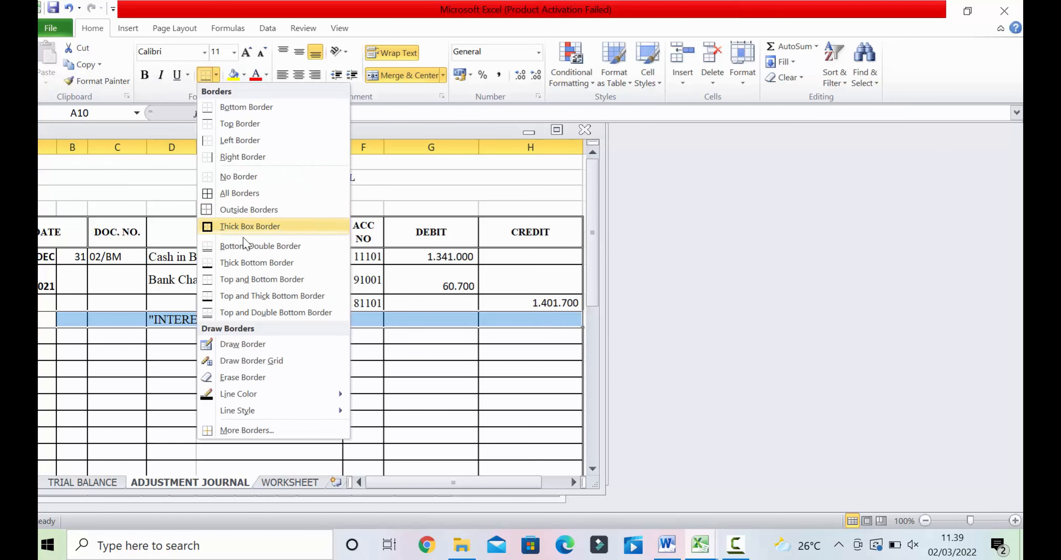
{"action": "left_click", "coordinate": [249, 295]}
{"action": "left_click", "coordinate": [247, 384]}
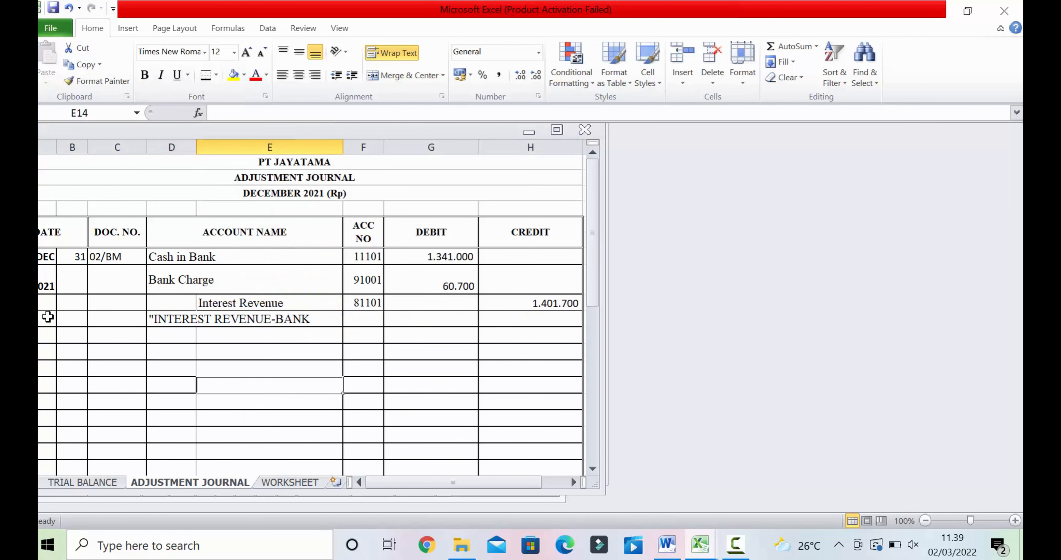
Draw a line in the thickest solid style along the lower edge of A10:H10, and turn Draw Border off
{"action": "left_click_drag", "start_coordinate": [47, 317], "coordinate": [535, 318]}
{"action": "left_click", "coordinate": [217, 76]}
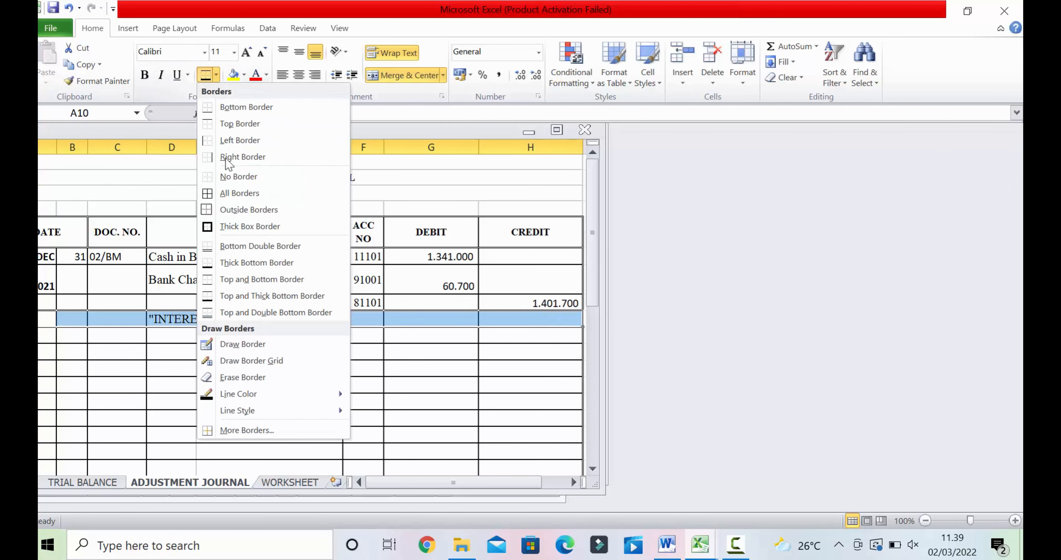
{"action": "mouse_move", "coordinate": [338, 414]}
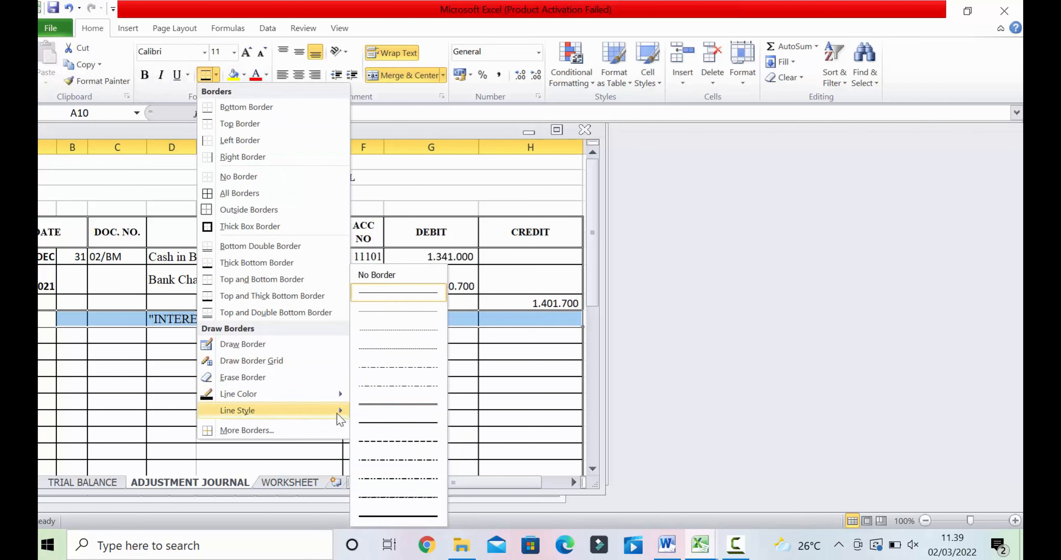
{"action": "left_click", "coordinate": [397, 515]}
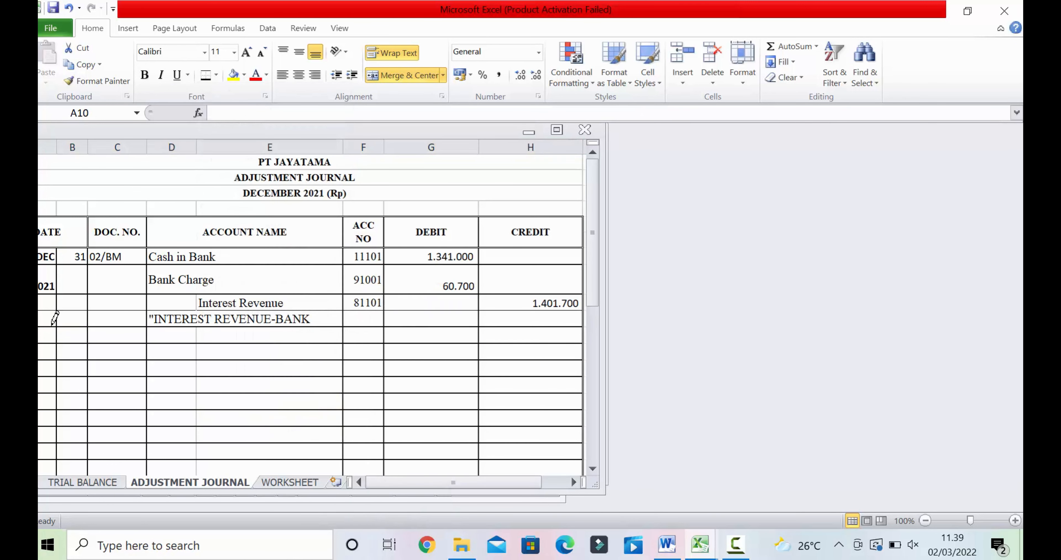
{"action": "left_click", "coordinate": [39, 323]}
{"action": "left_click", "coordinate": [91, 325]}
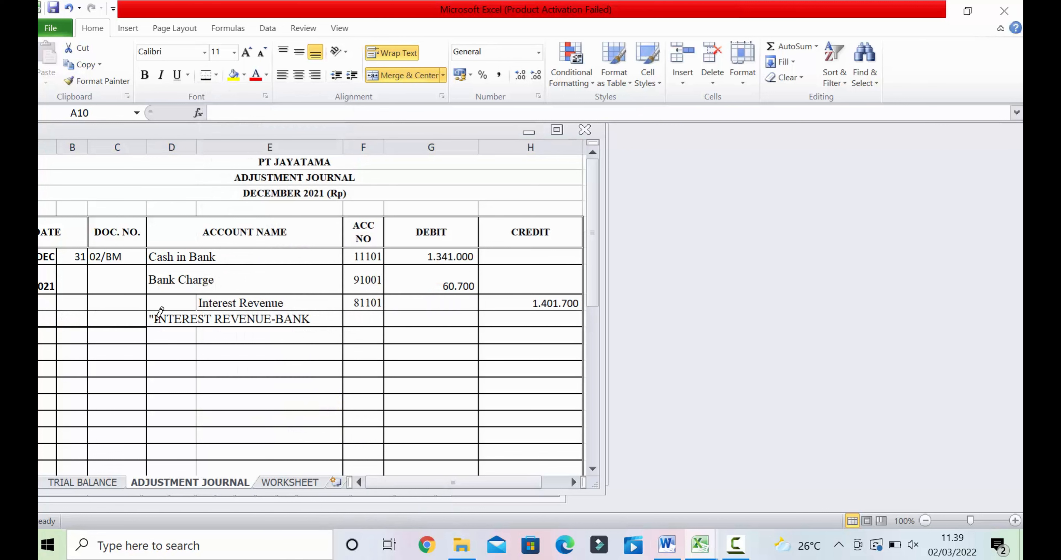
{"action": "left_click_drag", "start_coordinate": [163, 318], "coordinate": [424, 317]}
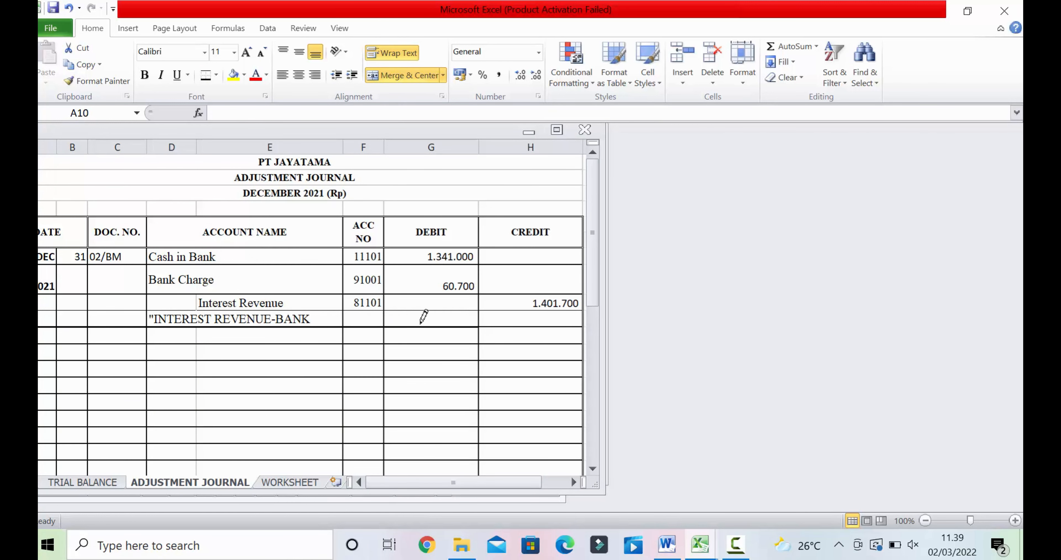
{"action": "left_click", "coordinate": [506, 325]}
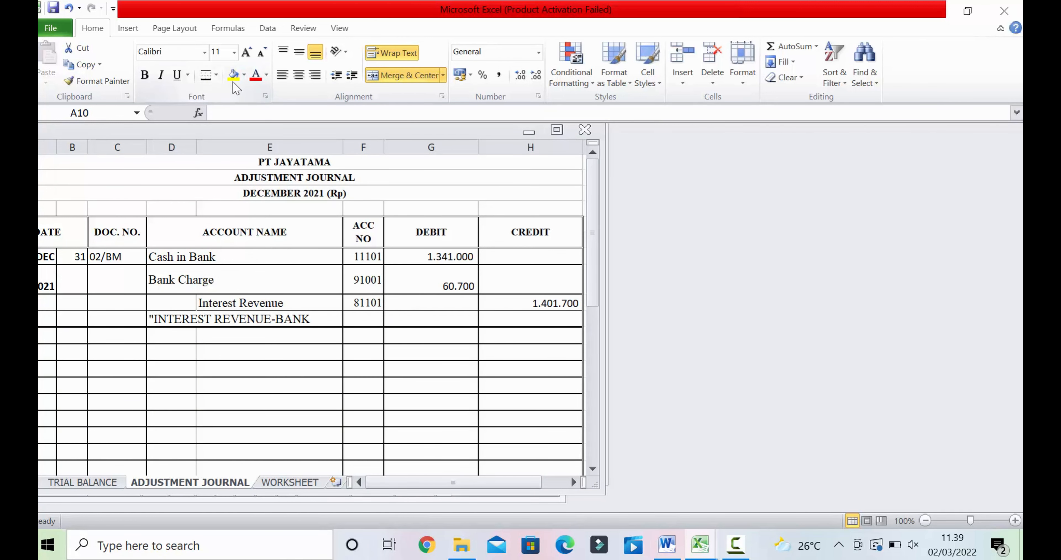
{"action": "left_click", "coordinate": [216, 75]}
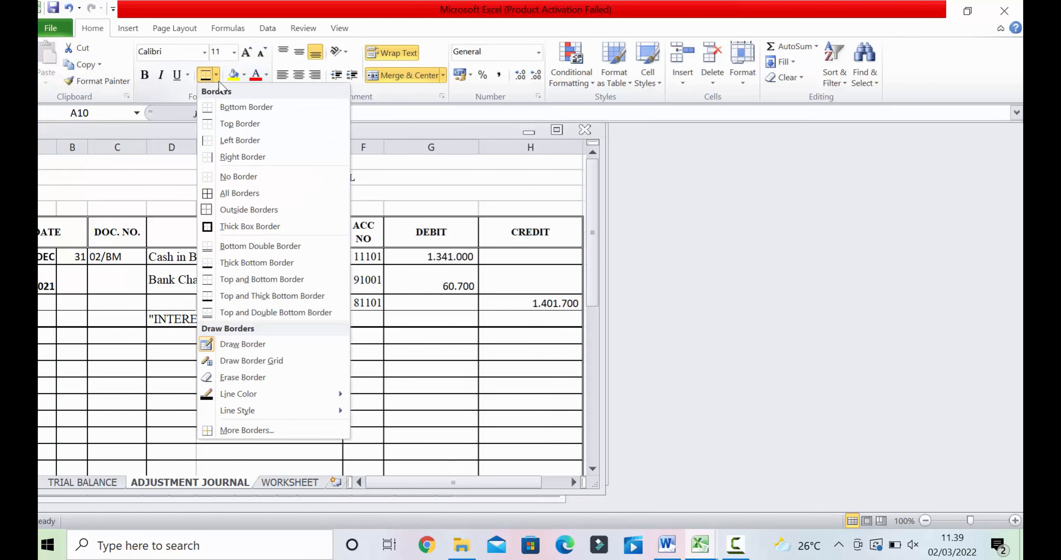
{"action": "left_click", "coordinate": [205, 344]}
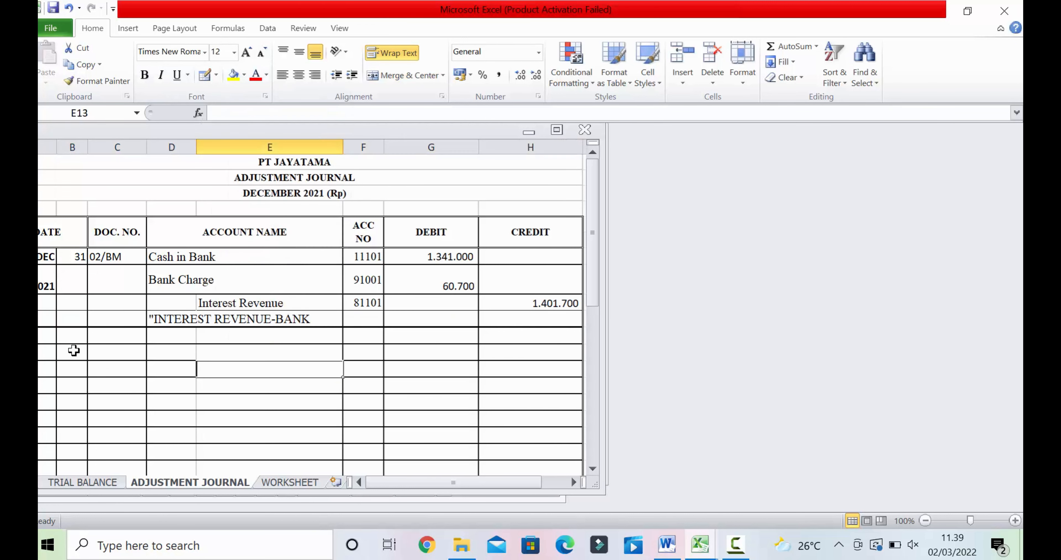
Insert an entire new row at row 10, above the description row of the journal entry
{"action": "left_click", "coordinate": [110, 362]}
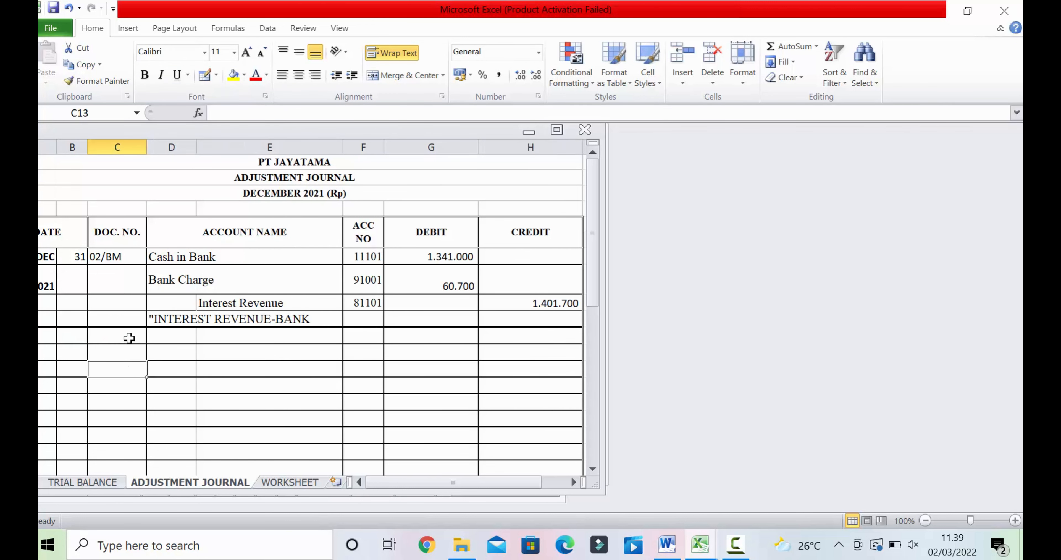
{"action": "left_click", "coordinate": [149, 317]}
{"action": "left_click", "coordinate": [129, 319]}
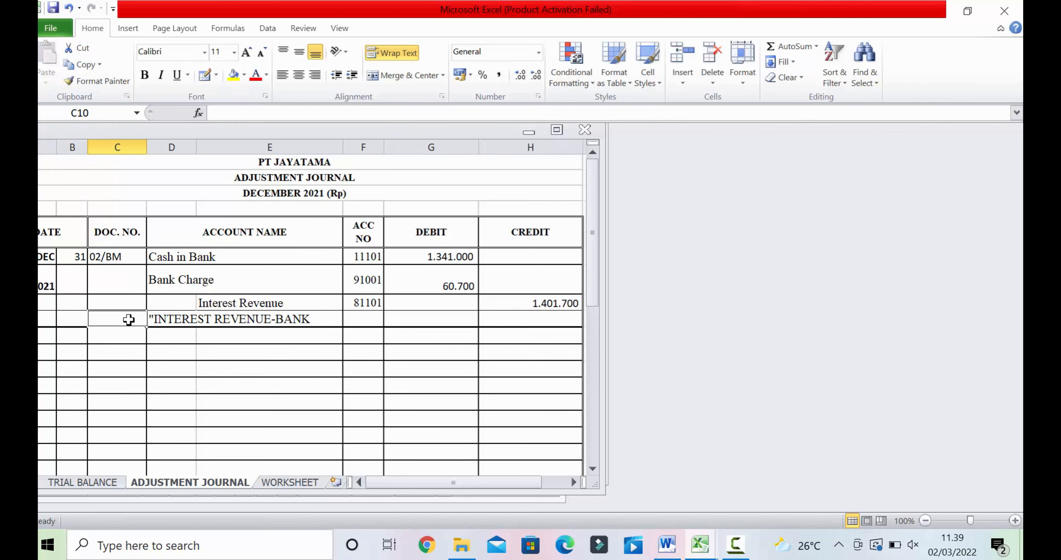
{"action": "right_click", "coordinate": [119, 313]}
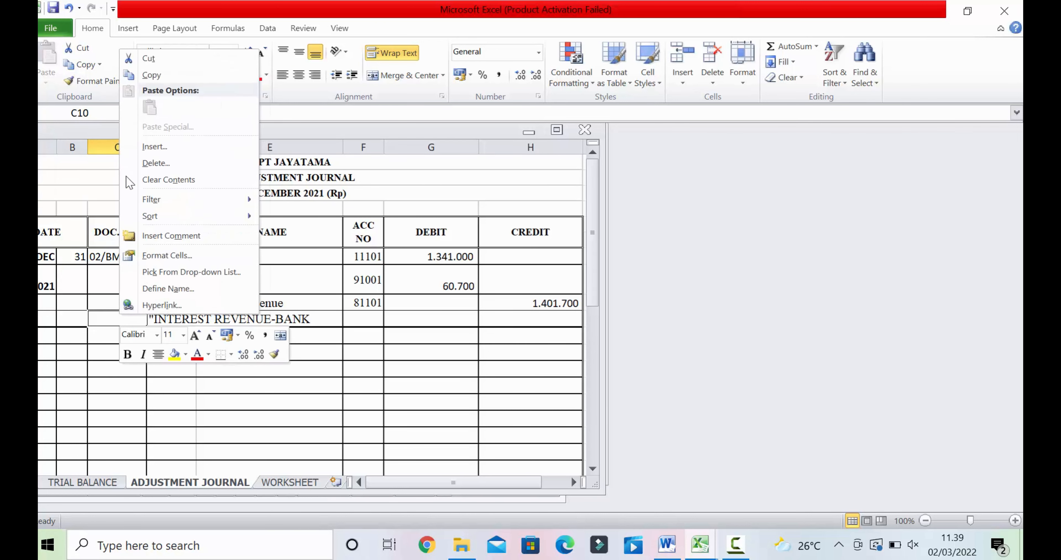
{"action": "left_click", "coordinate": [138, 147]}
{"action": "left_click", "coordinate": [96, 151]}
{"action": "left_click", "coordinate": [111, 189]}
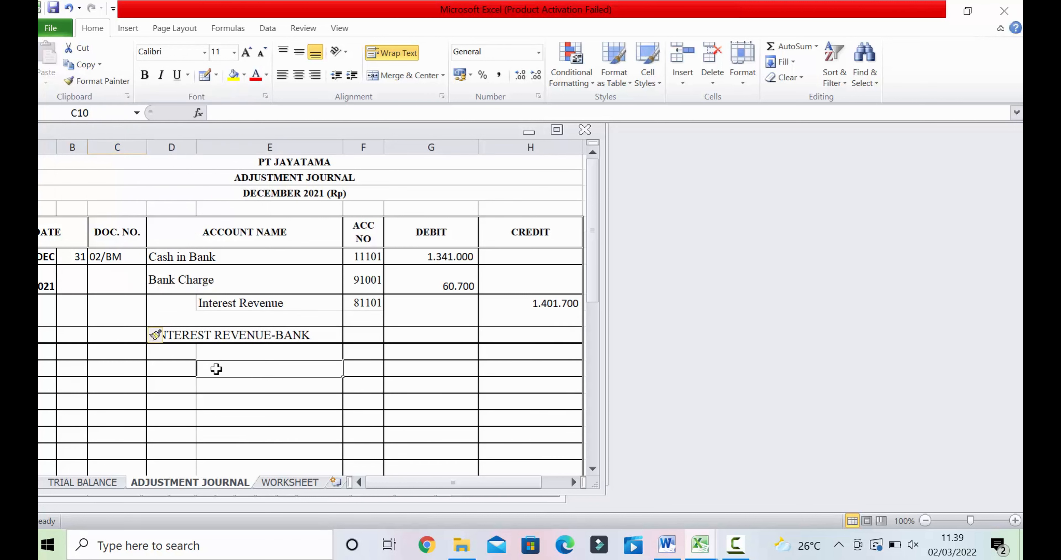
Copy the description "INTEREST REVENUE-BANK CHARGE" from D11 into D10, directly beneath Interest Revenue
{"action": "left_click", "coordinate": [171, 332]}
{"action": "right_click", "coordinate": [206, 333]}
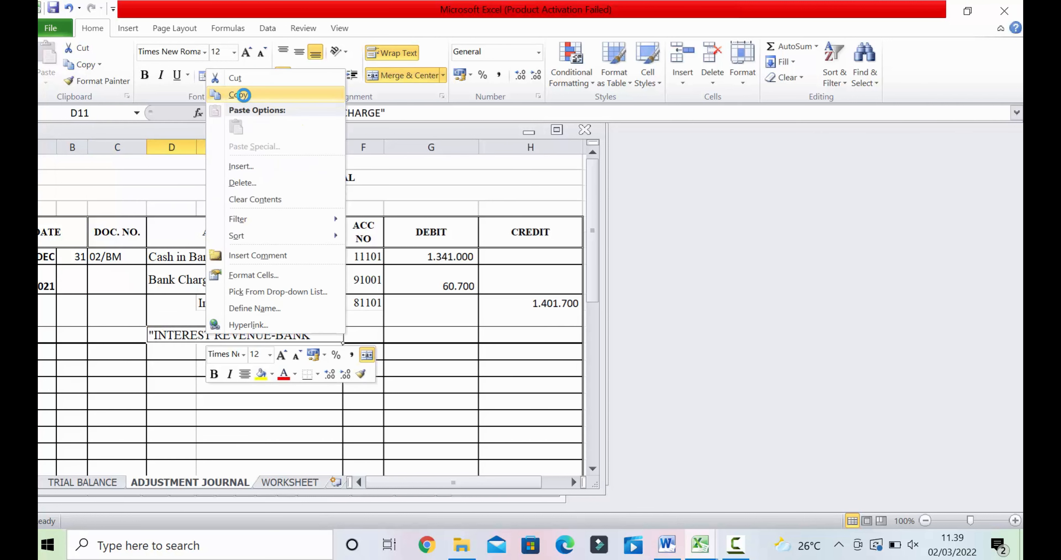
{"action": "left_click", "coordinate": [247, 96]}
{"action": "left_click", "coordinate": [179, 316]}
{"action": "right_click", "coordinate": [179, 315]}
{"action": "left_click", "coordinate": [211, 108]}
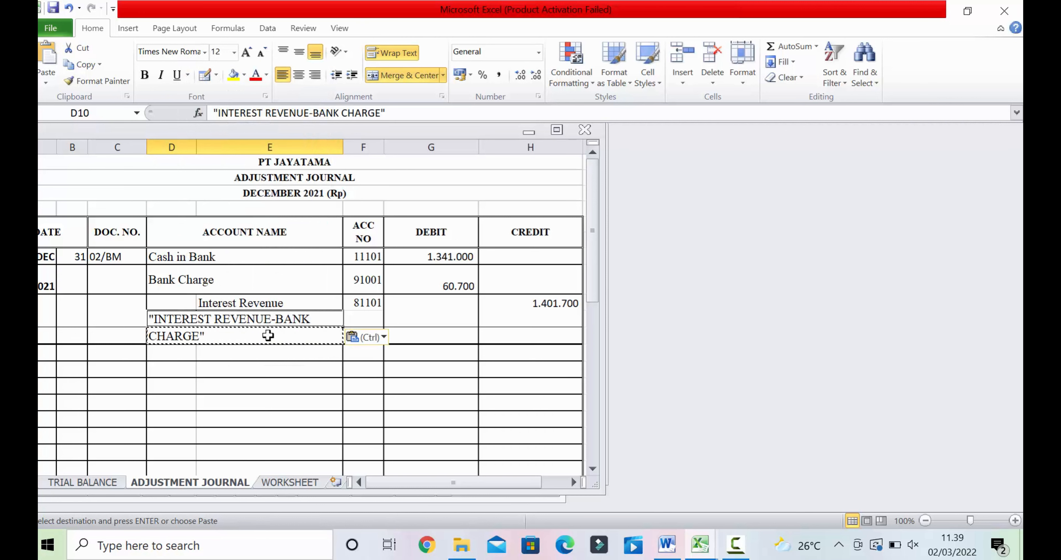
Clear the duplicate description from D11, keeping the one in D10
{"action": "key", "text": "Delete"}
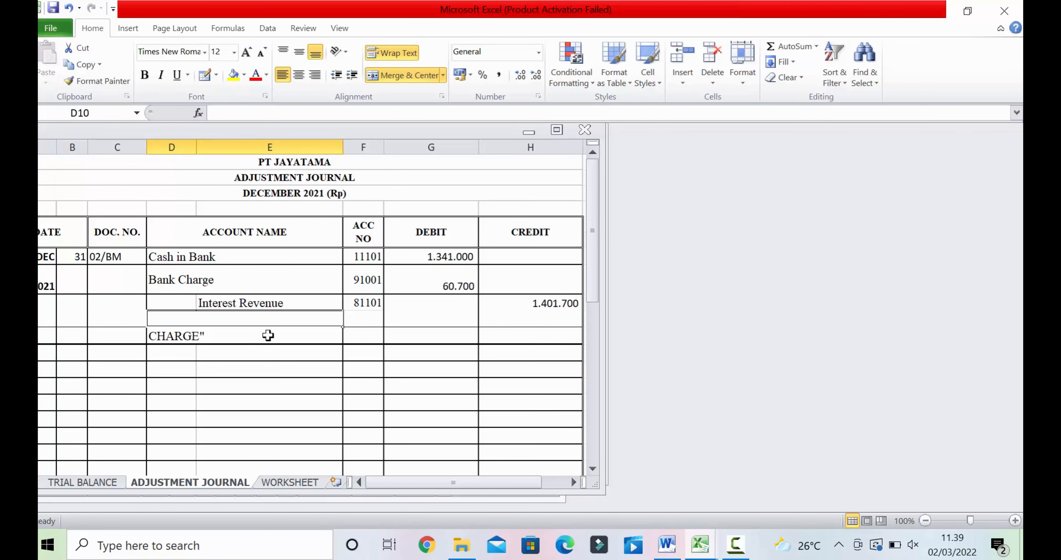
{"action": "key", "text": "ctrl+z"}
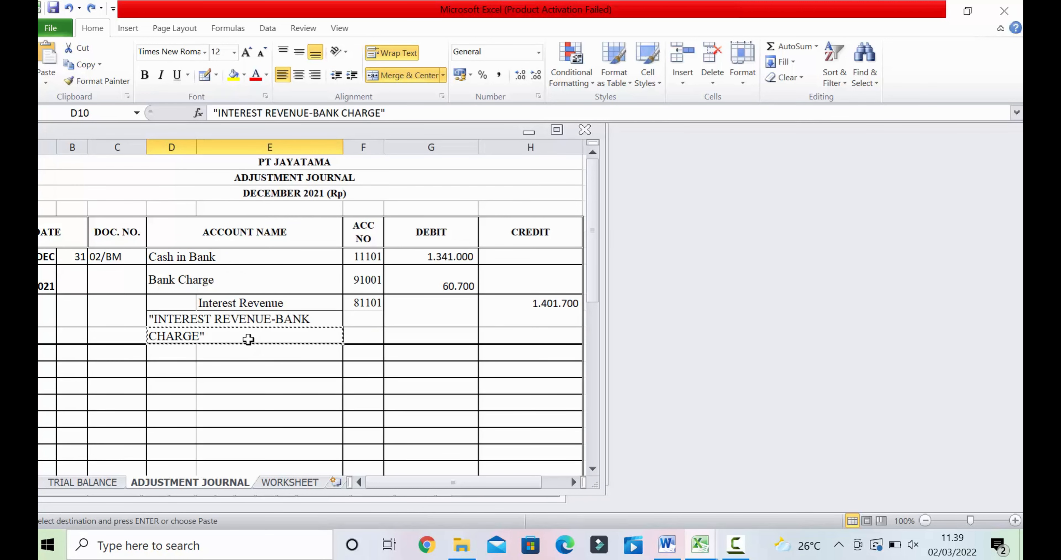
{"action": "left_click", "coordinate": [261, 335]}
{"action": "left_click", "coordinate": [307, 320]}
{"action": "left_click", "coordinate": [243, 340]}
{"action": "key", "text": "Delete"}
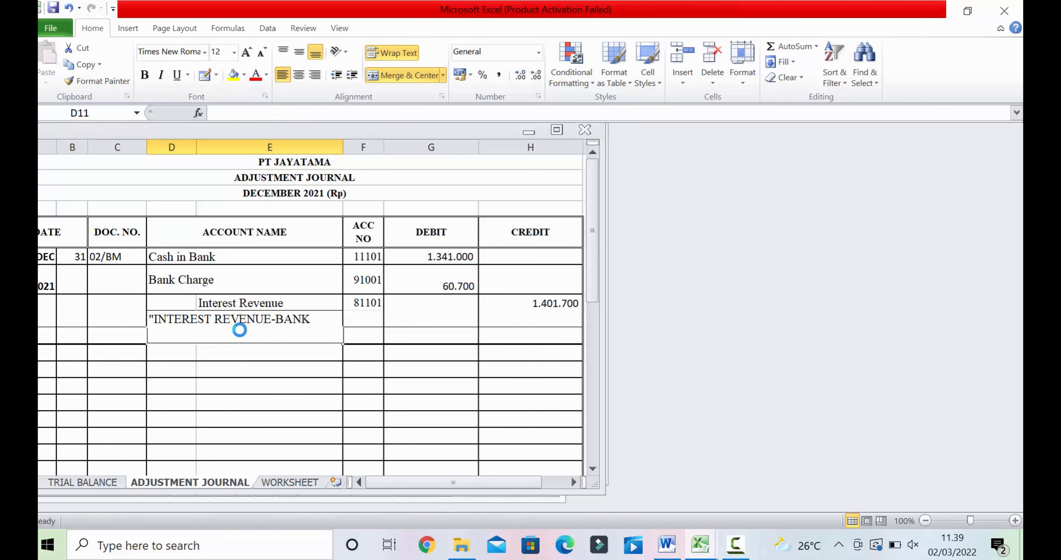
Widen column E so the whole description in D10 fits on one line
{"action": "left_click", "coordinate": [297, 315]}
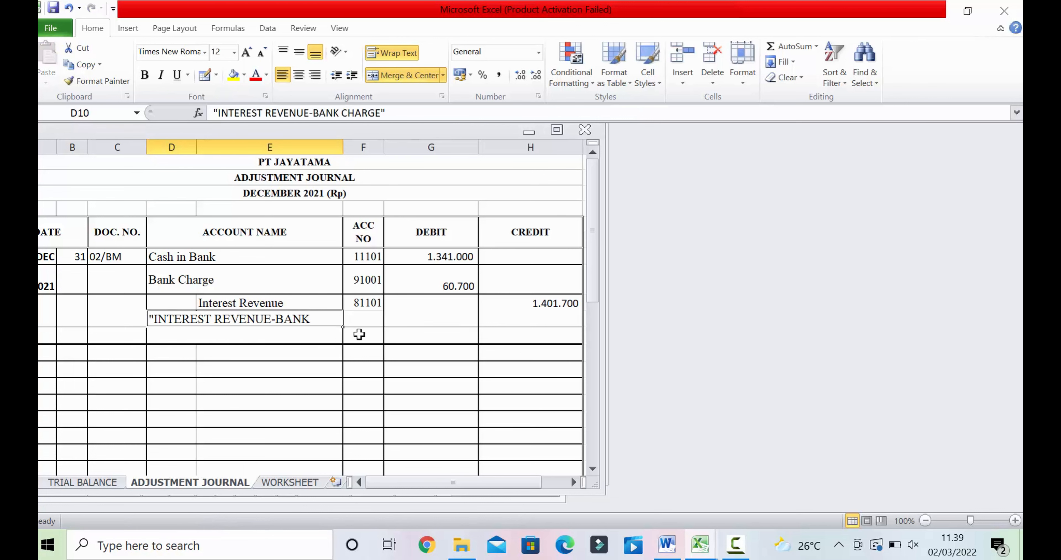
{"action": "left_click_drag", "start_coordinate": [343, 145], "coordinate": [373, 145]}
{"action": "left_click", "coordinate": [213, 387]}
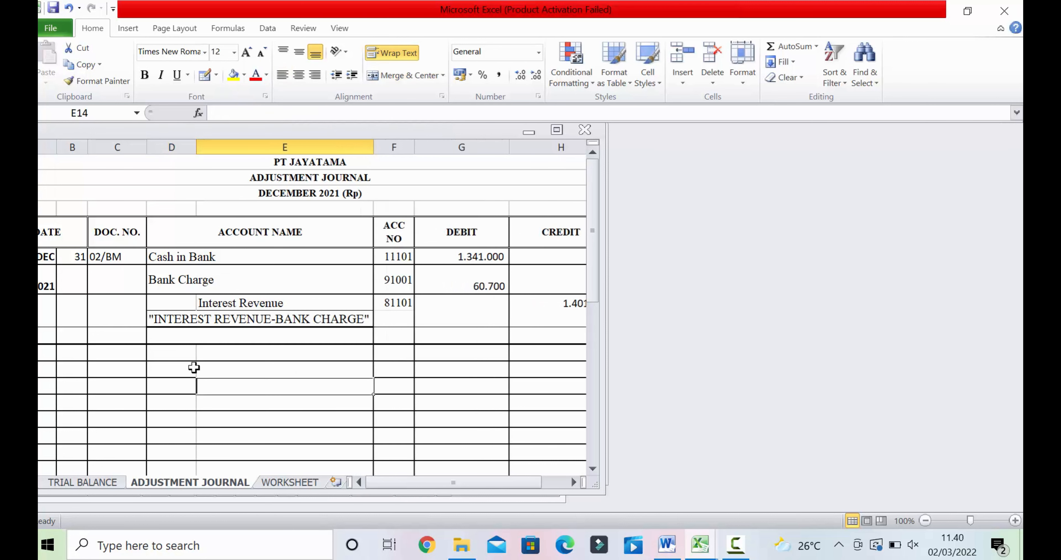
{"action": "left_click", "coordinate": [237, 369]}
Apply a Bottom Border to the merged description cell D10
{"action": "left_click", "coordinate": [218, 317]}
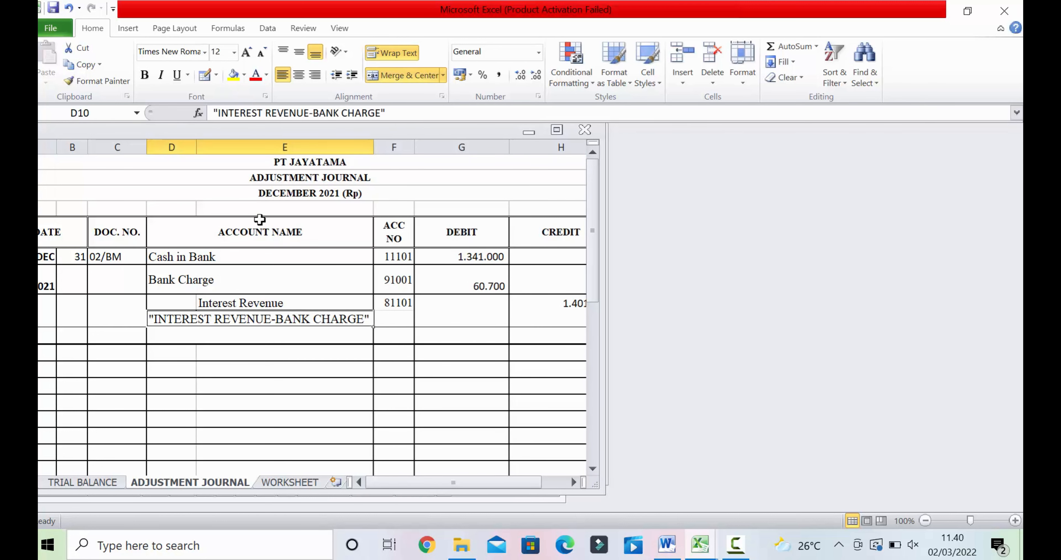
{"action": "left_click", "coordinate": [216, 74]}
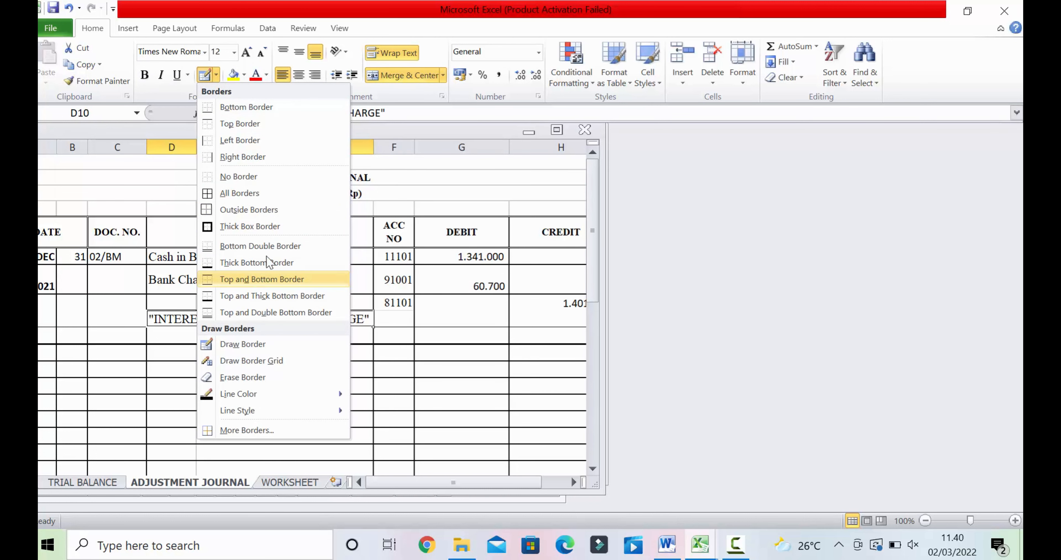
{"action": "left_click", "coordinate": [263, 107]}
{"action": "left_click", "coordinate": [407, 433]}
{"action": "left_click", "coordinate": [341, 364]}
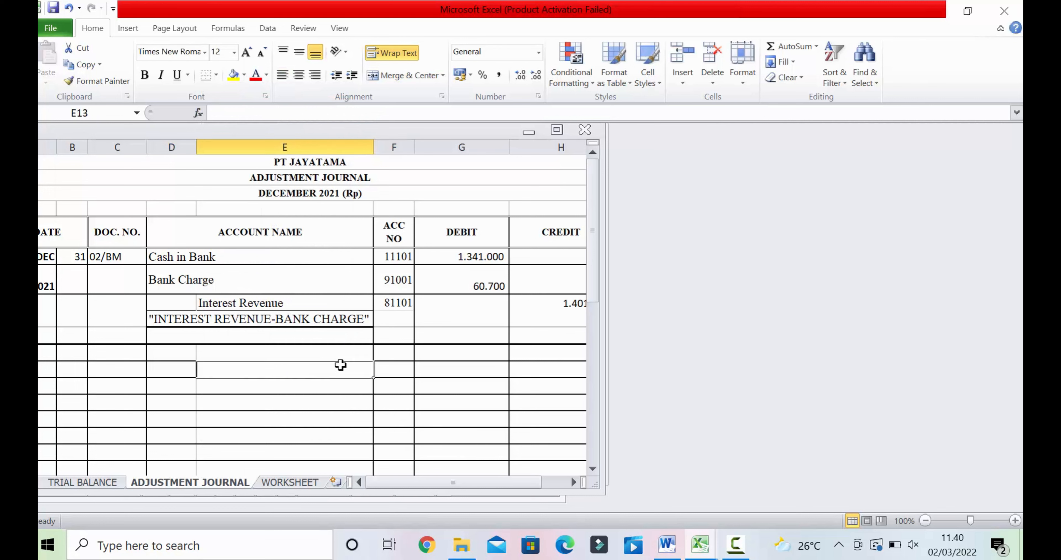
{"action": "left_click", "coordinate": [227, 319]}
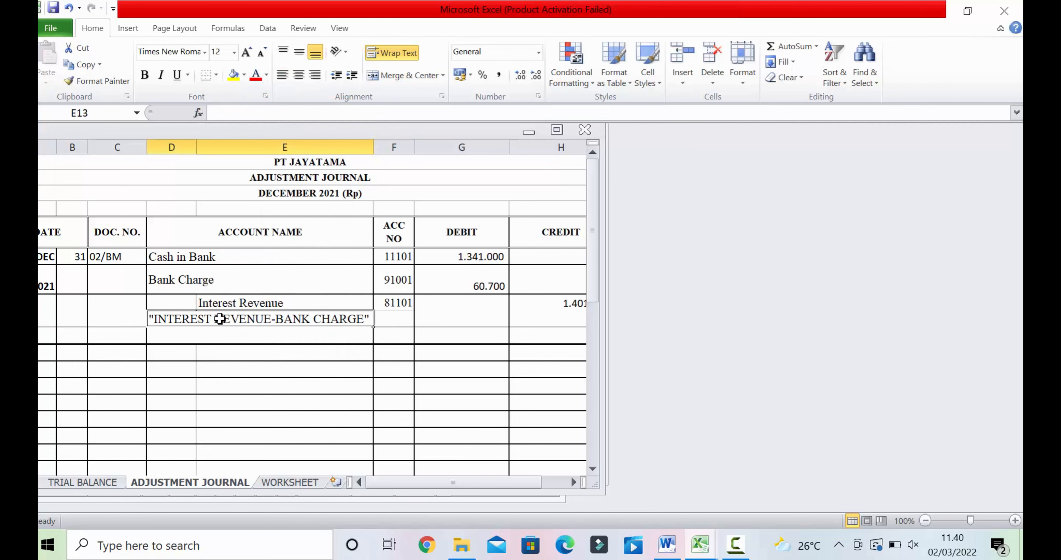
Apply a Top and Bottom Border to the merged description cell D10
{"action": "left_click", "coordinate": [215, 74]}
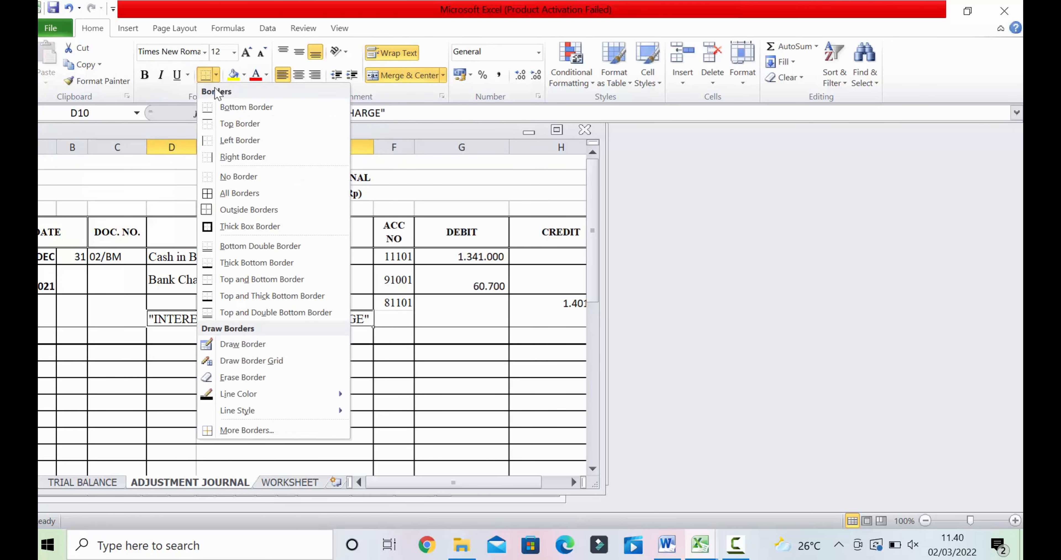
{"action": "left_click", "coordinate": [246, 279]}
{"action": "left_click", "coordinate": [303, 369]}
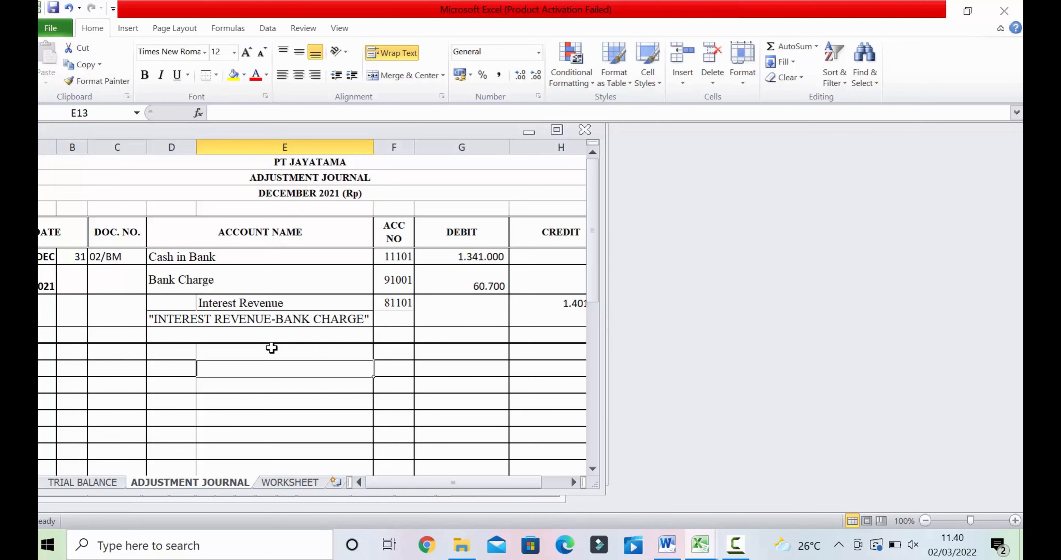
Enter the day 31 for the second journal entry in B12
{"action": "left_click", "coordinate": [123, 354]}
{"action": "left_click", "coordinate": [81, 349]}
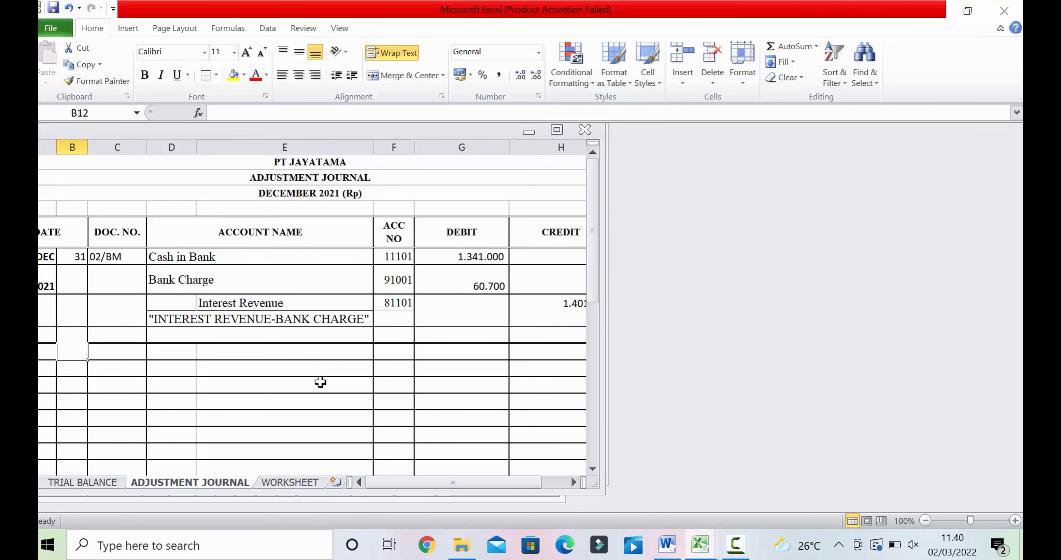
{"action": "type", "text": "31"}
{"action": "left_click", "coordinate": [317, 382]}
Look up Dokumen 28 in the Word file and enter its document number 03/BM in C12
{"action": "left_click", "coordinate": [131, 352]}
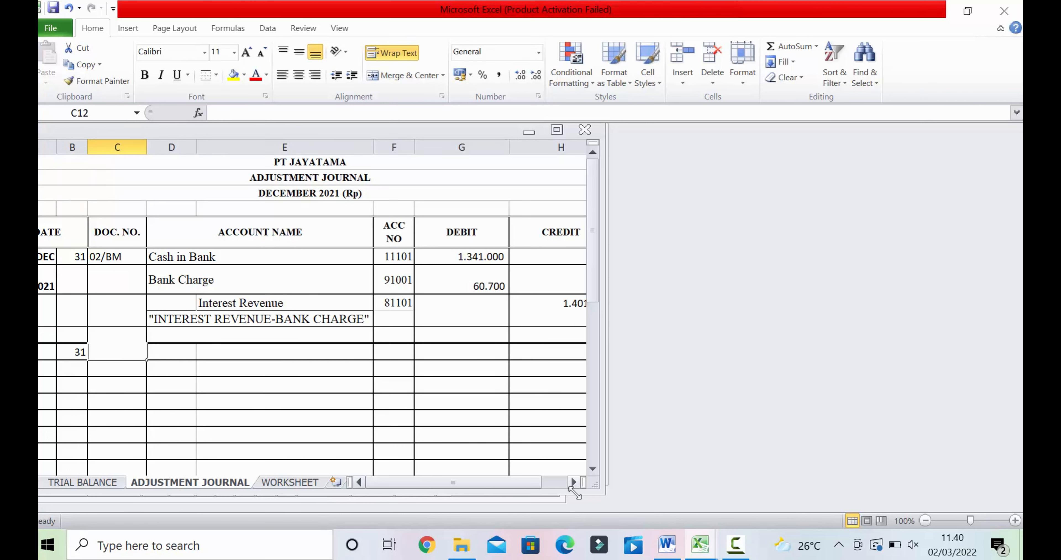
{"action": "left_click", "coordinate": [667, 544]}
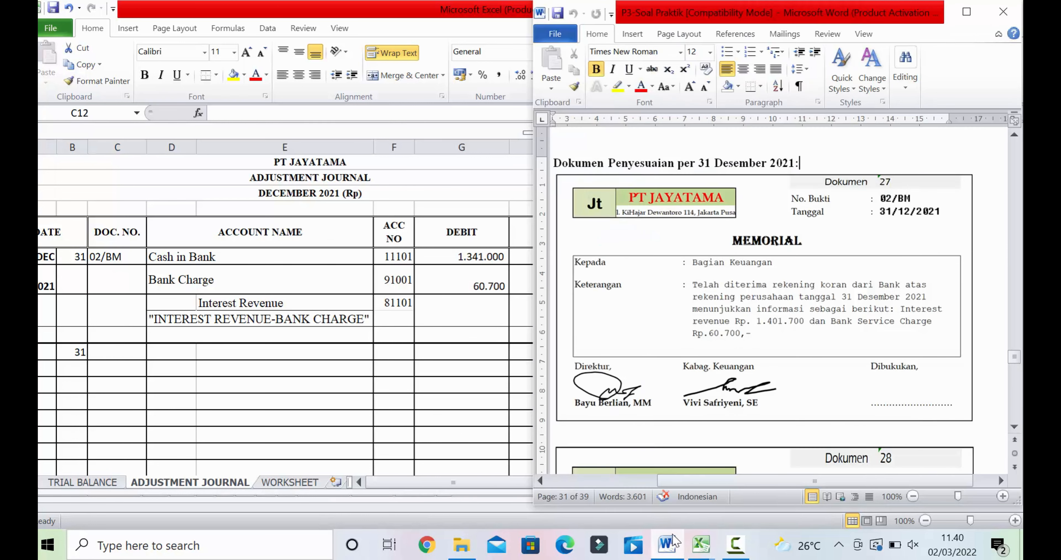
{"action": "scroll", "coordinate": [730, 360], "scroll_direction": "down", "scroll_amount": 5}
{"action": "scroll", "coordinate": [729, 360], "scroll_direction": "down", "scroll_amount": 3}
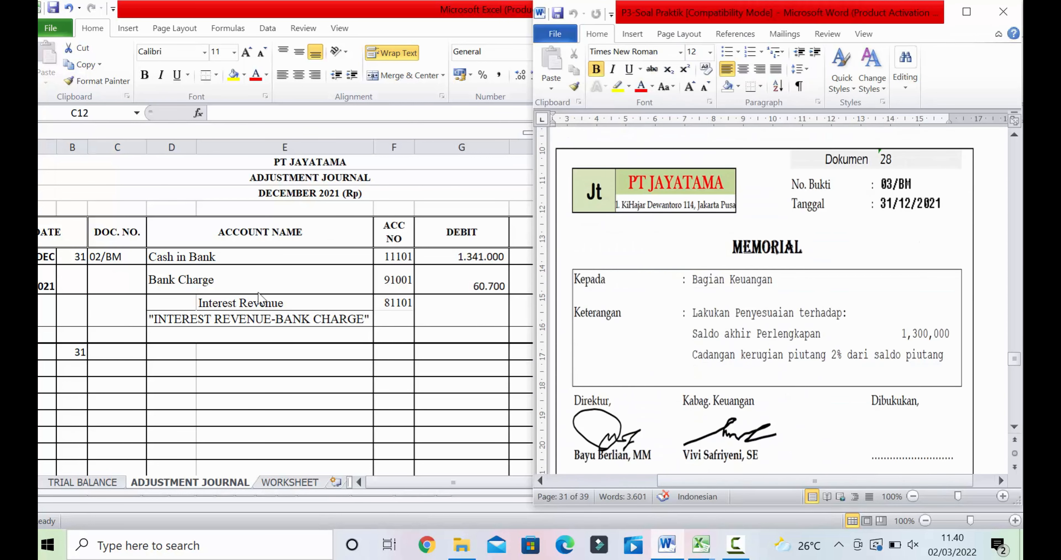
{"action": "left_click", "coordinate": [128, 353]}
{"action": "type", "text": "03"}
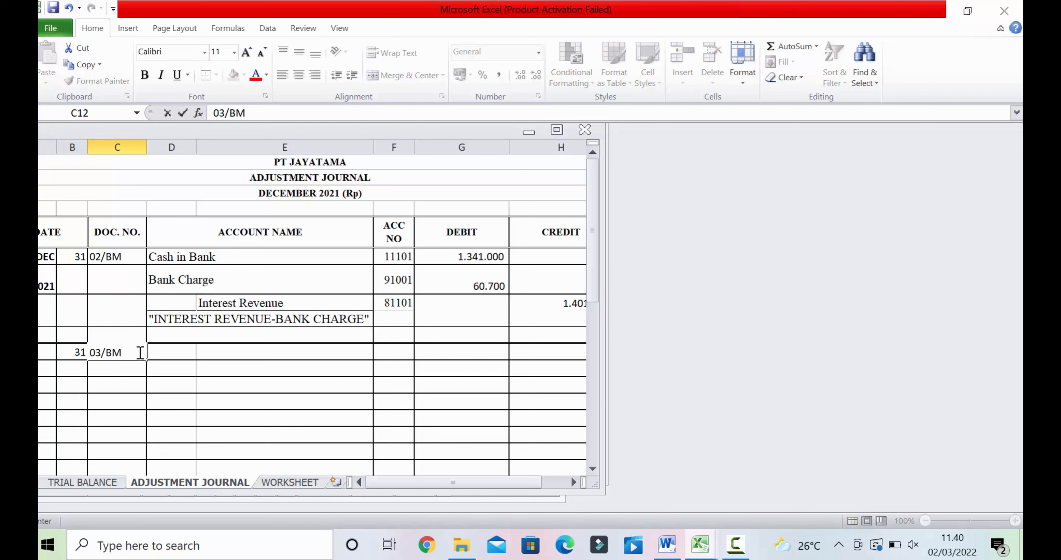
{"action": "type", "text": "/BM"}
{"action": "left_click", "coordinate": [167, 354]}
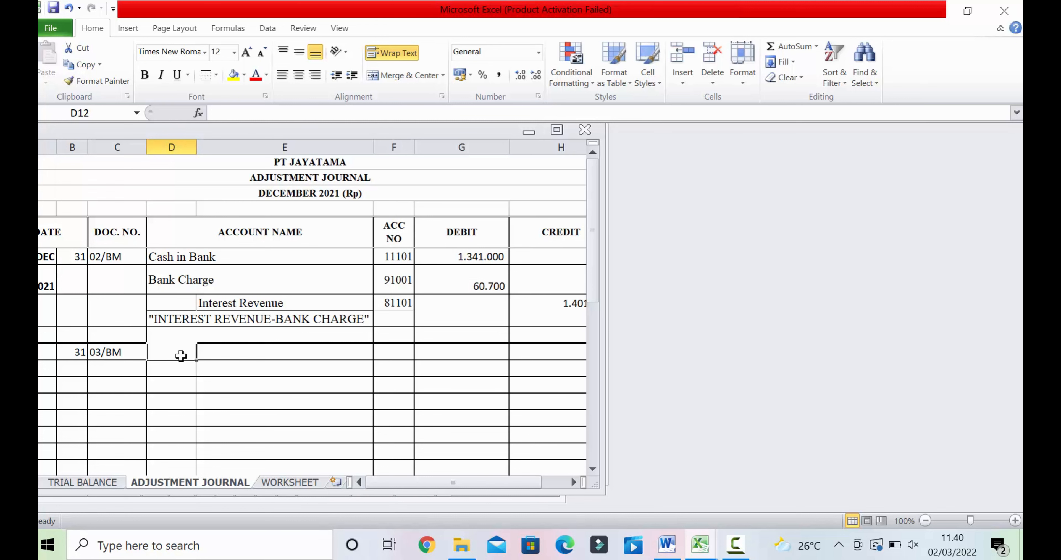
Review the 03/BM memorial in Word and start the entry's description in D14 with an opening quotation mark
{"action": "left_click", "coordinate": [203, 366]}
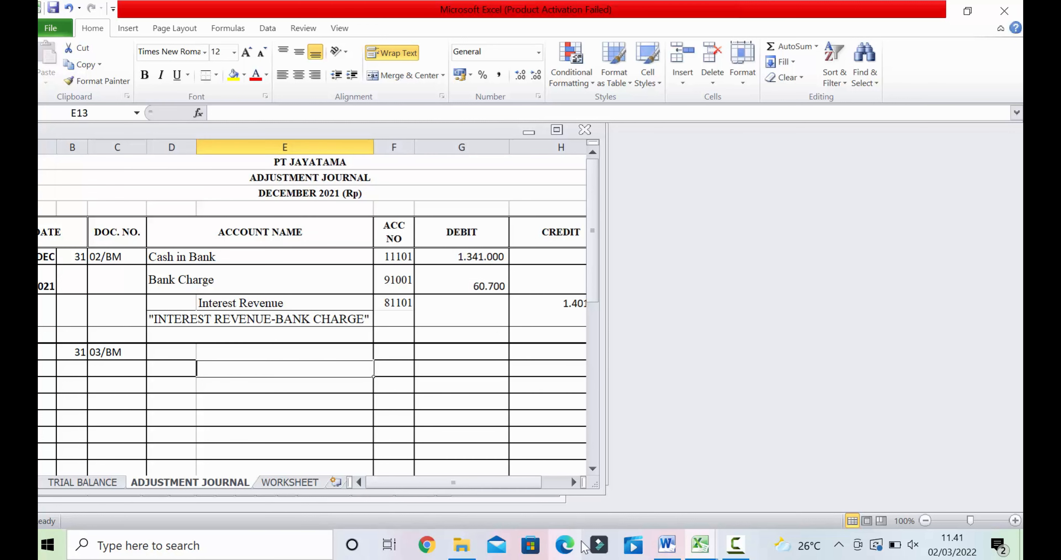
{"action": "left_click", "coordinate": [667, 544]}
{"action": "scroll", "coordinate": [751, 323], "scroll_direction": "down", "scroll_amount": 1}
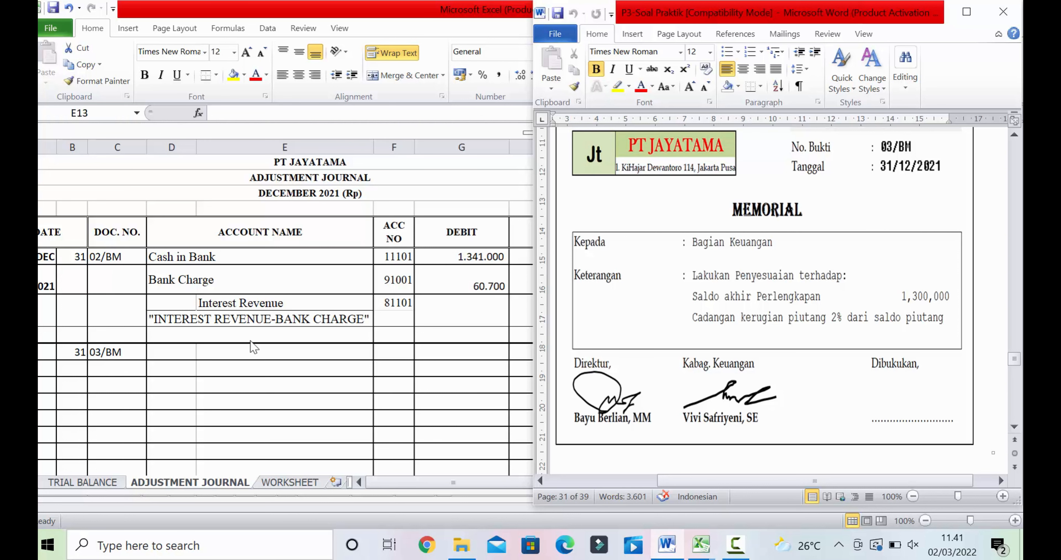
{"action": "left_click", "coordinate": [182, 382]}
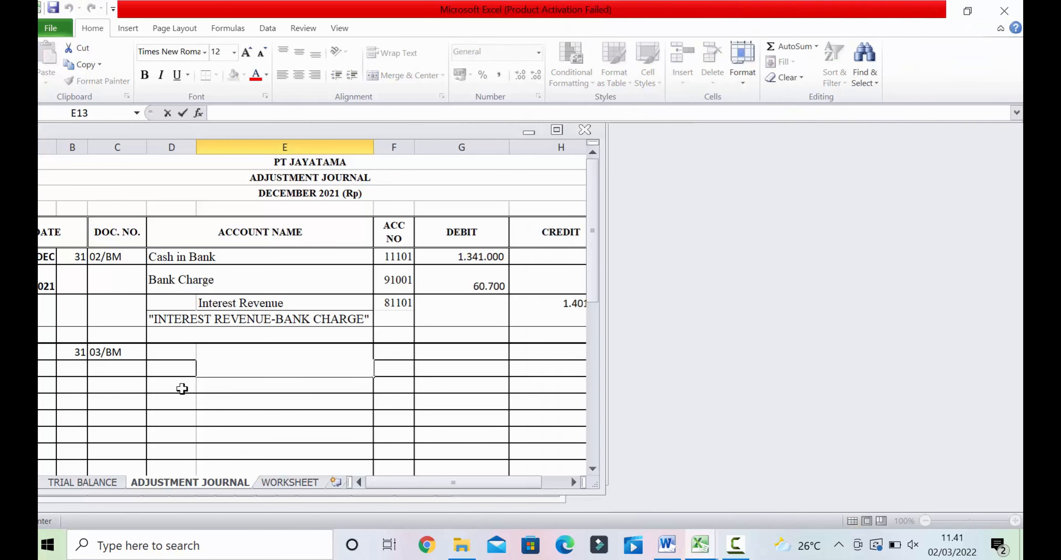
{"action": "left_click", "coordinate": [182, 387]}
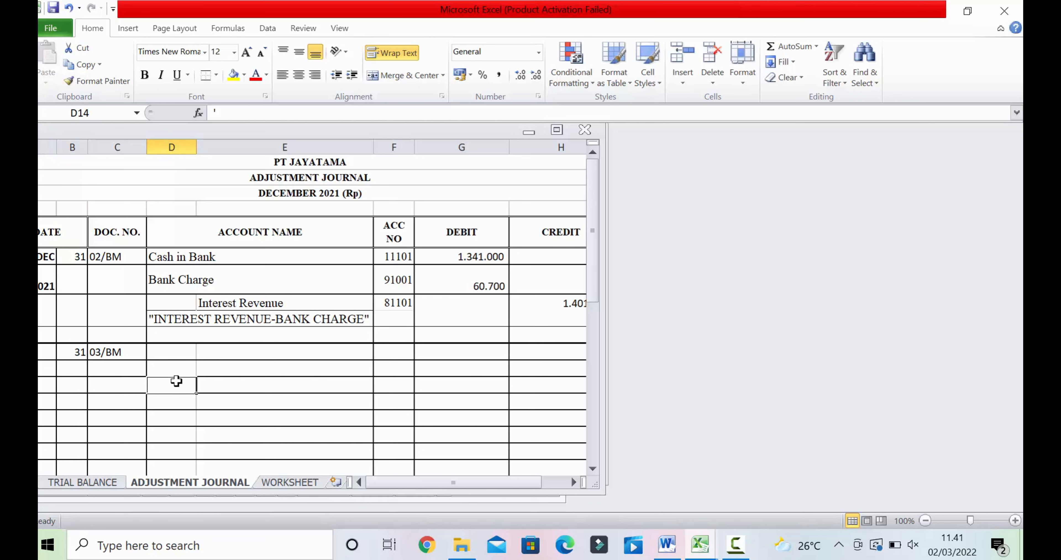
{"action": "type", "text": "\""}
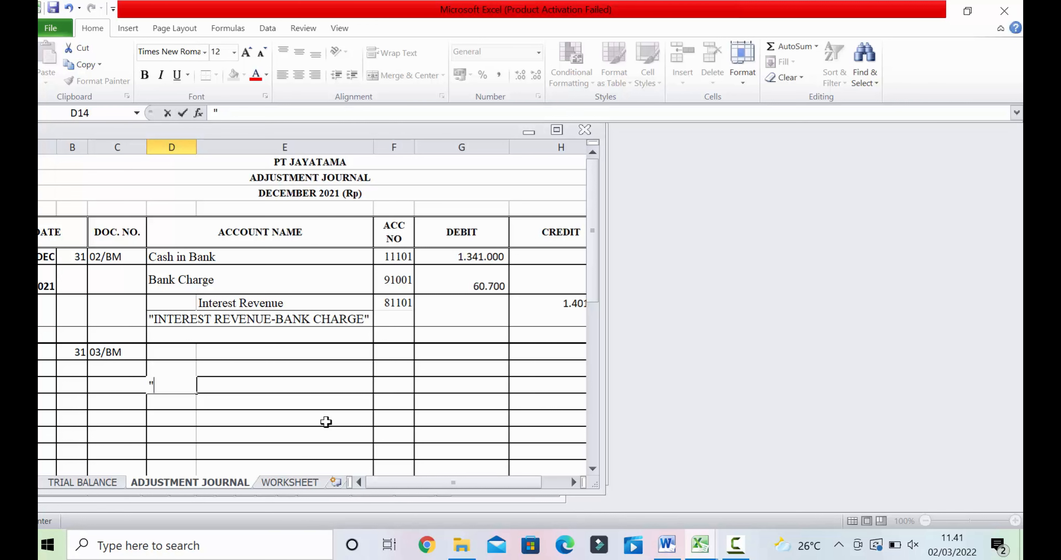
Check the Office Supplies account name in the trial balance and return to the adjustment journal
{"action": "left_click", "coordinate": [83, 482]}
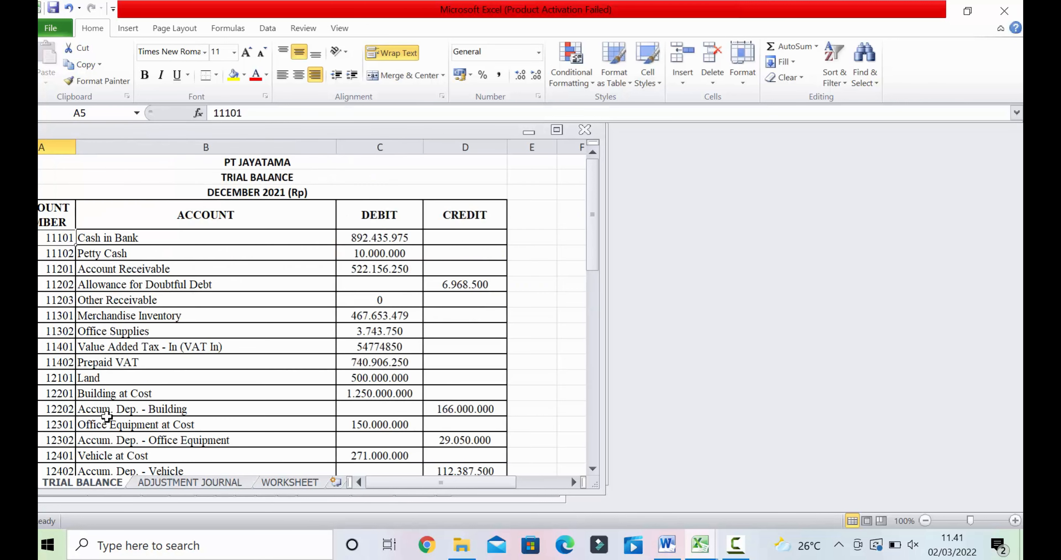
{"action": "left_click", "coordinate": [110, 332]}
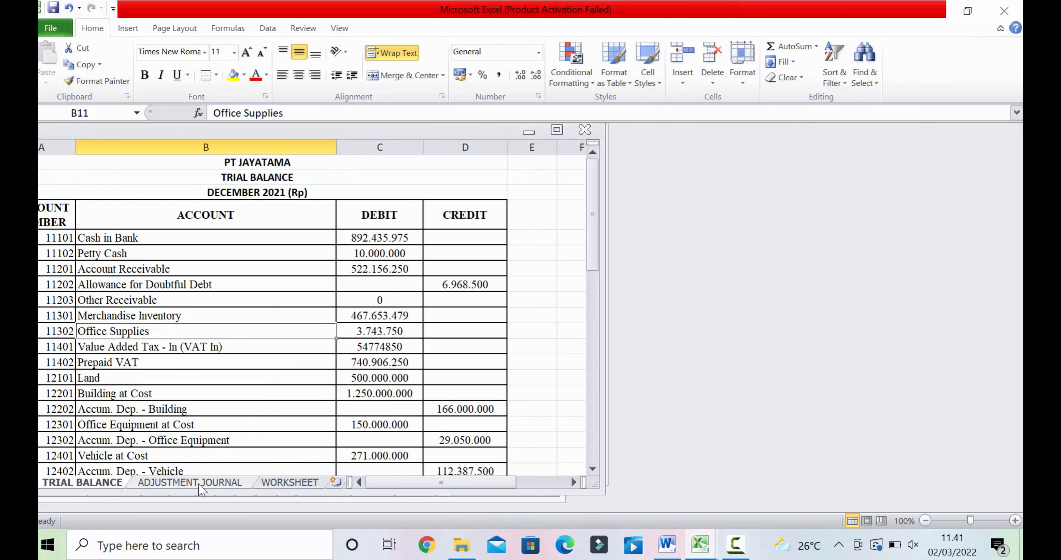
{"action": "left_click", "coordinate": [190, 482]}
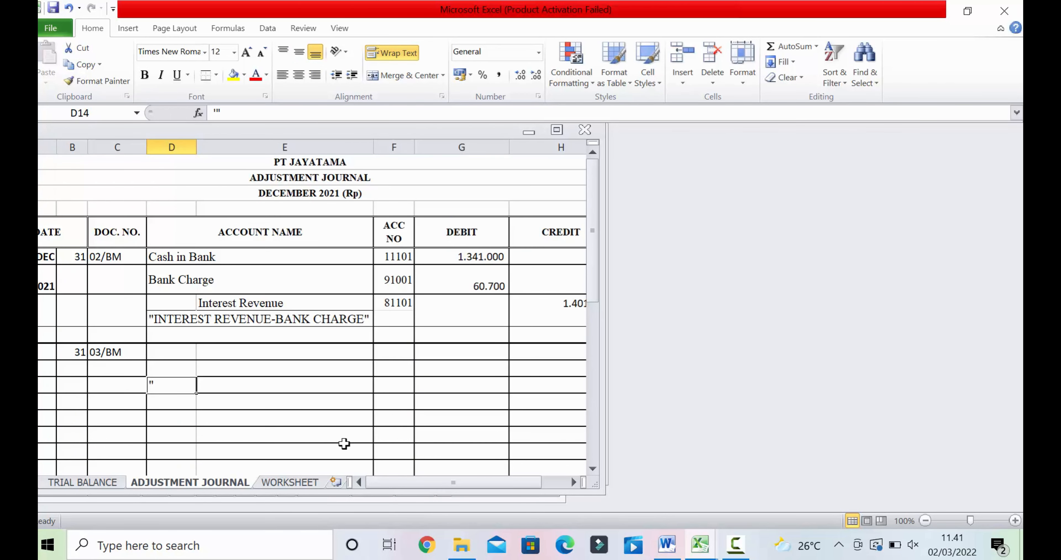
Complete the description in D14 as "OFFICE SUPPLIES-1.300.000", including the closing quotation mark
{"action": "left_click", "coordinate": [236, 110]}
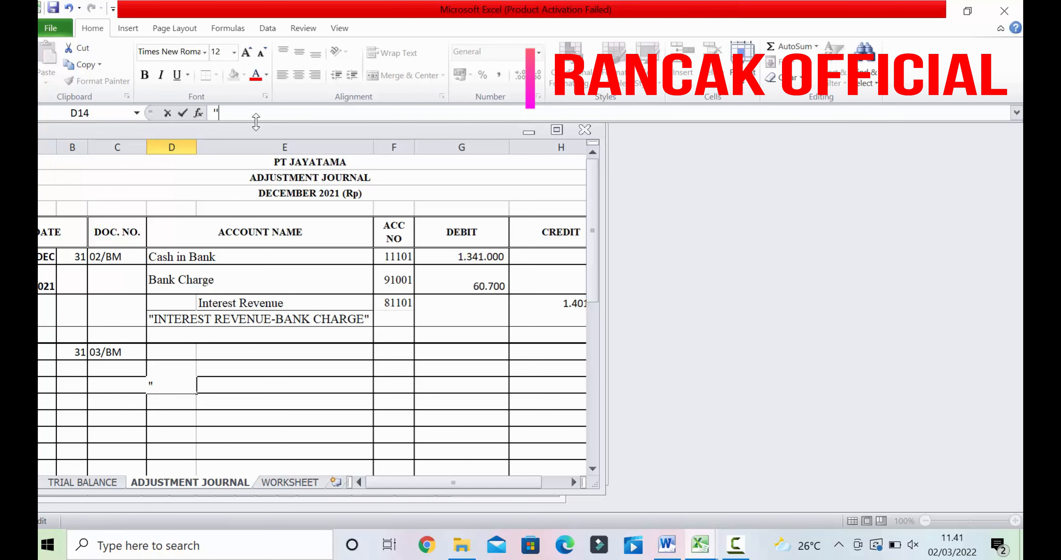
{"action": "type", "text": "OFFIC"}
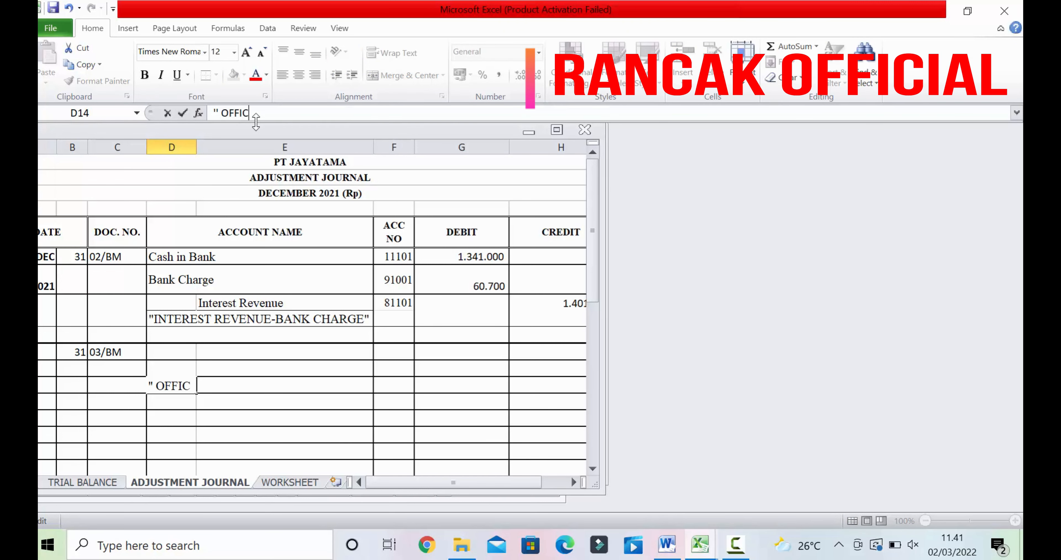
{"action": "type", "text": "E SUPPLI"}
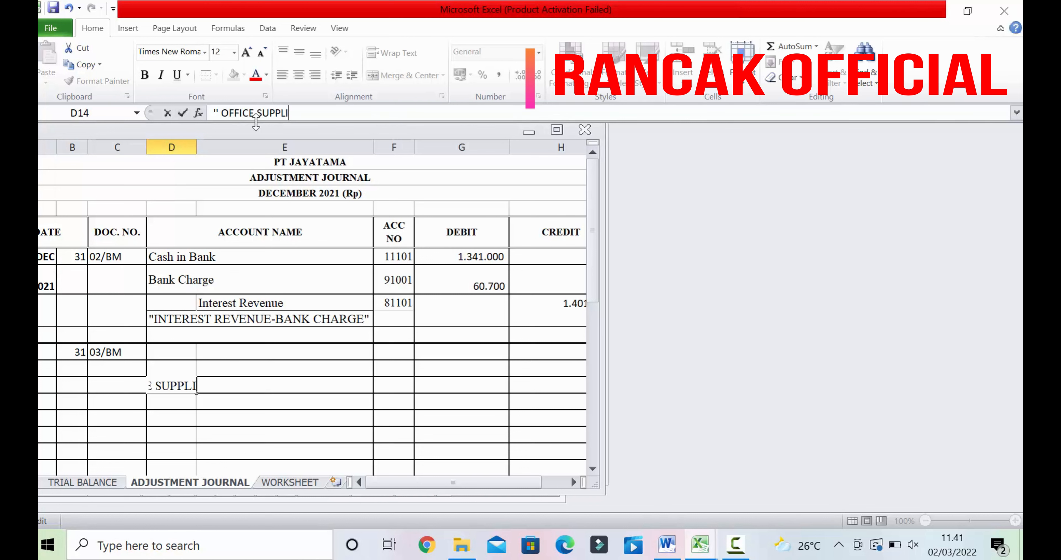
{"action": "type", "text": "SES-1"}
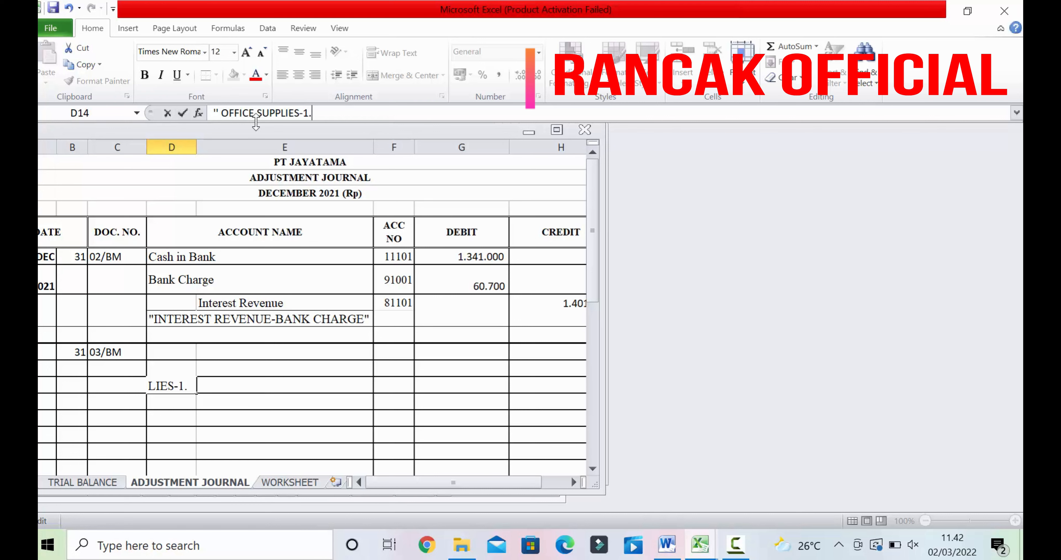
{"action": "type", "text": ".300.000"}
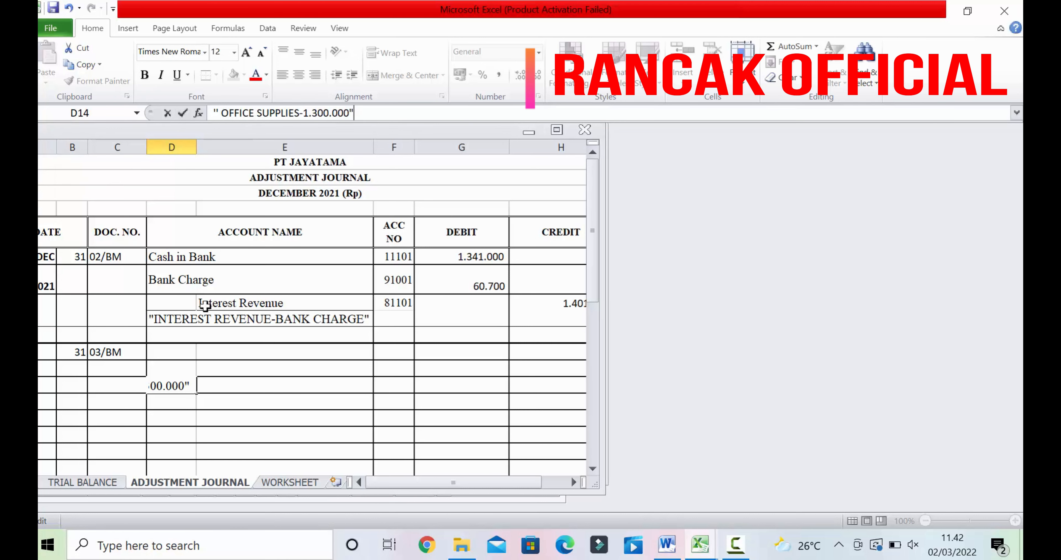
{"action": "left_click", "coordinate": [296, 405]}
Merge and center the description across D14 and E14
{"action": "left_click", "coordinate": [178, 404]}
{"action": "left_click_drag", "start_coordinate": [178, 404], "coordinate": [260, 410]}
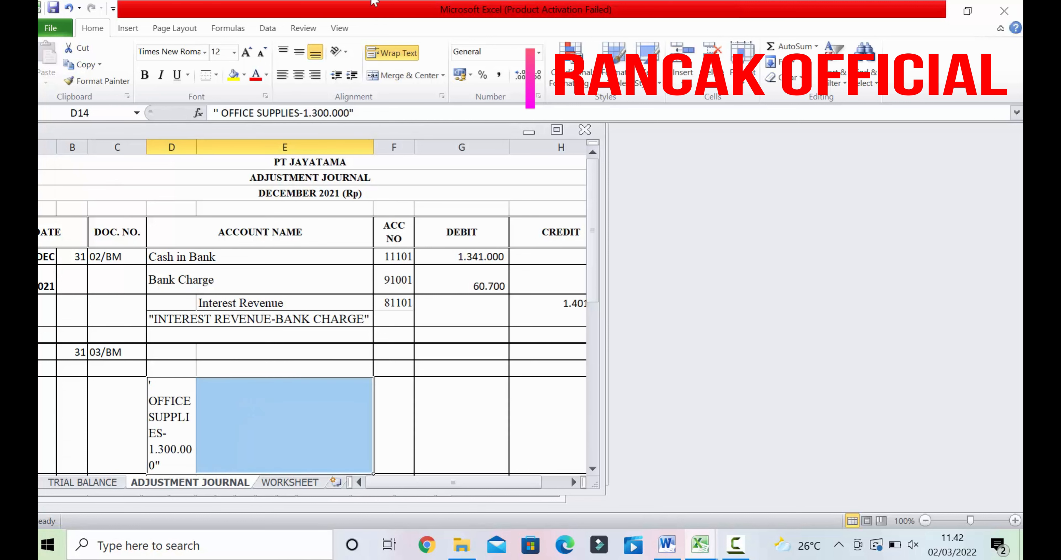
{"action": "left_click", "coordinate": [402, 75]}
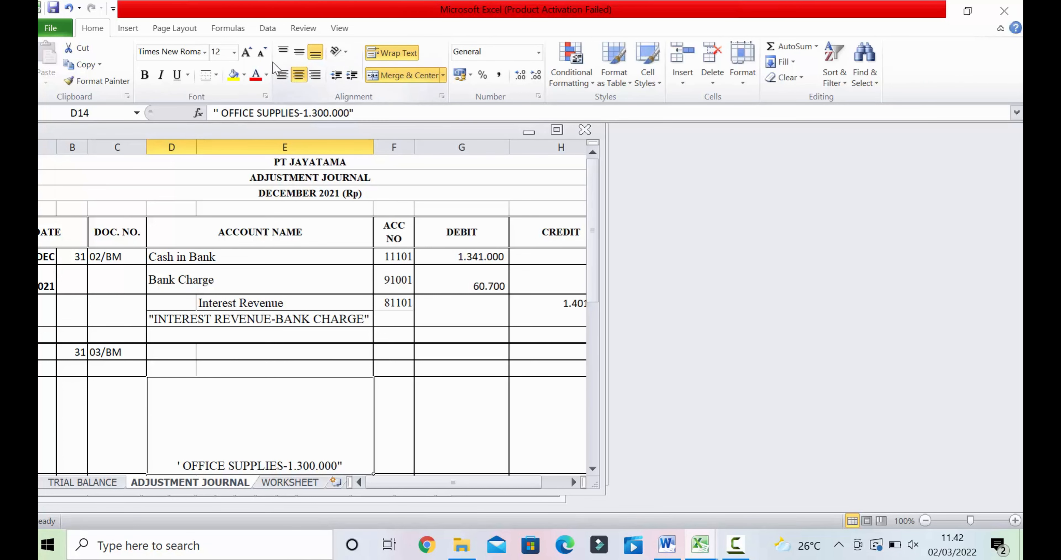
Move the workbook window to expose its row headings and reduce row 14 to a single-line height
{"action": "scroll", "coordinate": [398, 265], "scroll_direction": "down", "scroll_amount": 2}
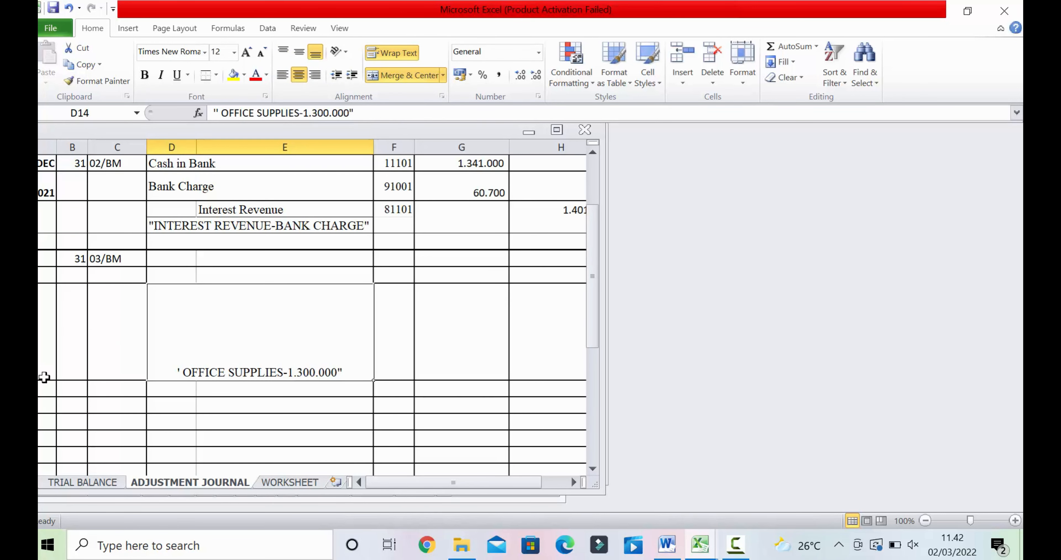
{"action": "left_click", "coordinate": [579, 377]}
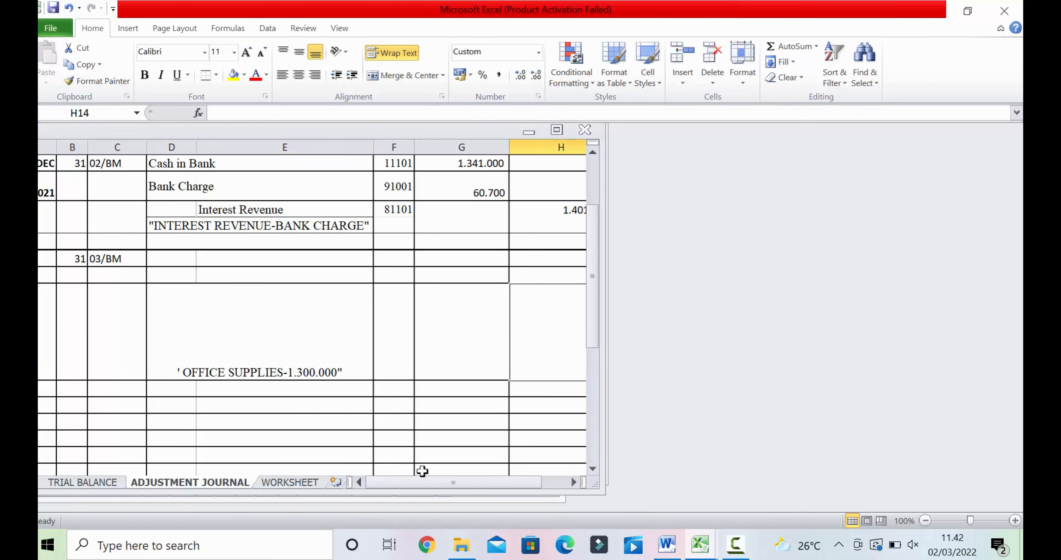
{"action": "left_click", "coordinate": [230, 208]}
{"action": "key", "text": "ctrl+space"}
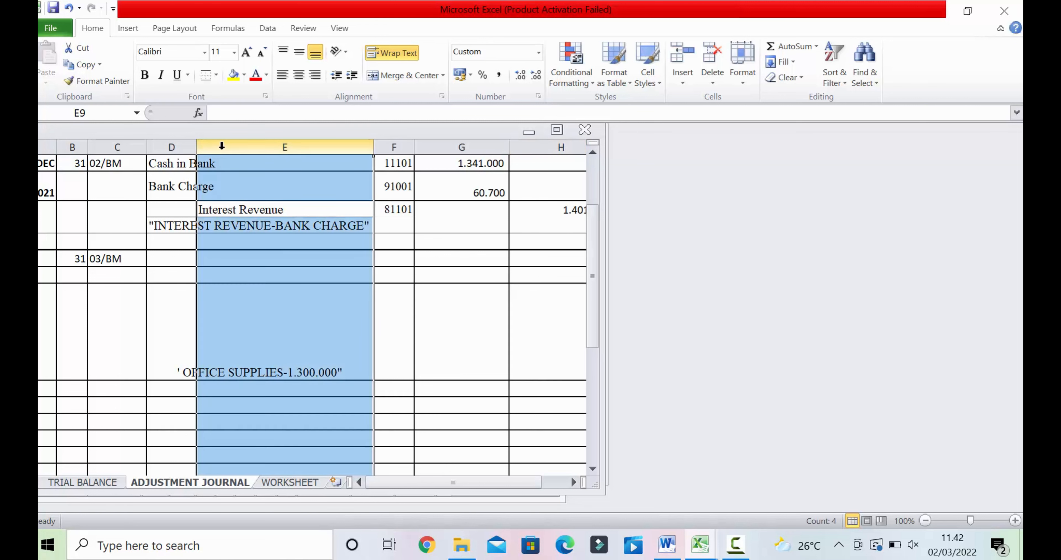
{"action": "left_click_drag", "start_coordinate": [332, 134], "coordinate": [376, 137]}
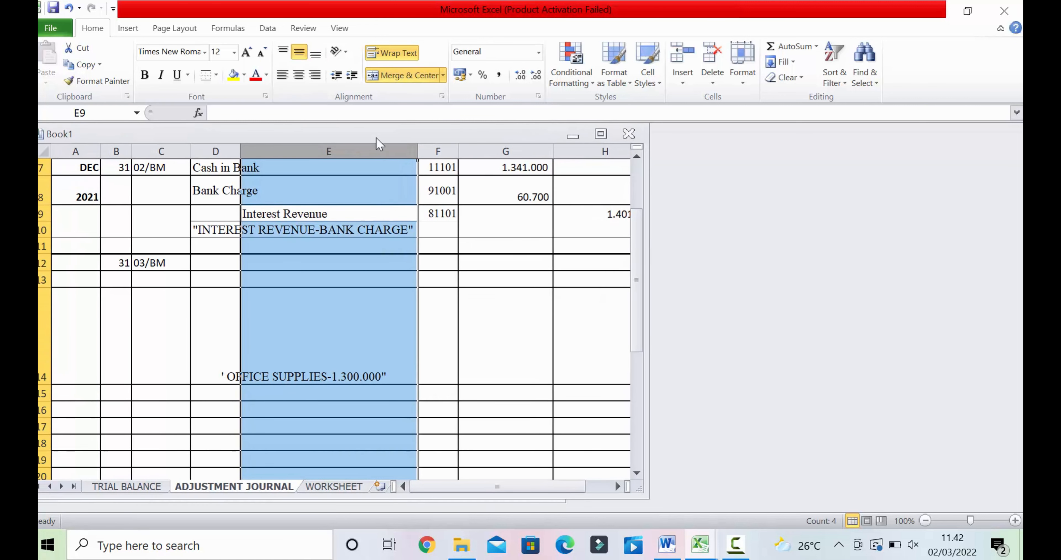
{"action": "left_click_drag", "start_coordinate": [42, 380], "coordinate": [42, 303]}
{"action": "left_click", "coordinate": [365, 372]}
Left-align the office supplies description in merged cell D14
{"action": "left_click", "coordinate": [228, 294]}
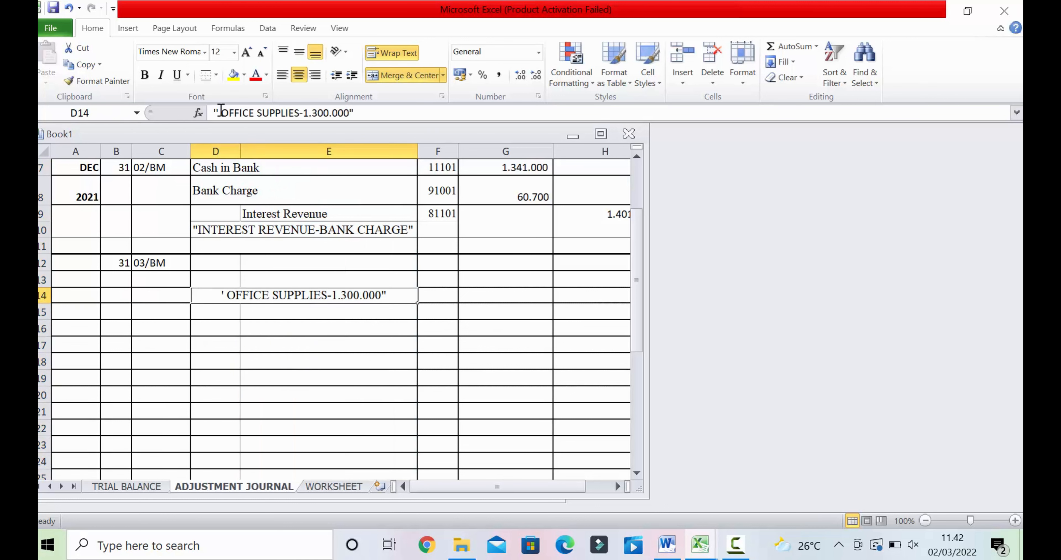
{"action": "key", "text": "F2"}
{"action": "left_click", "coordinate": [431, 345]}
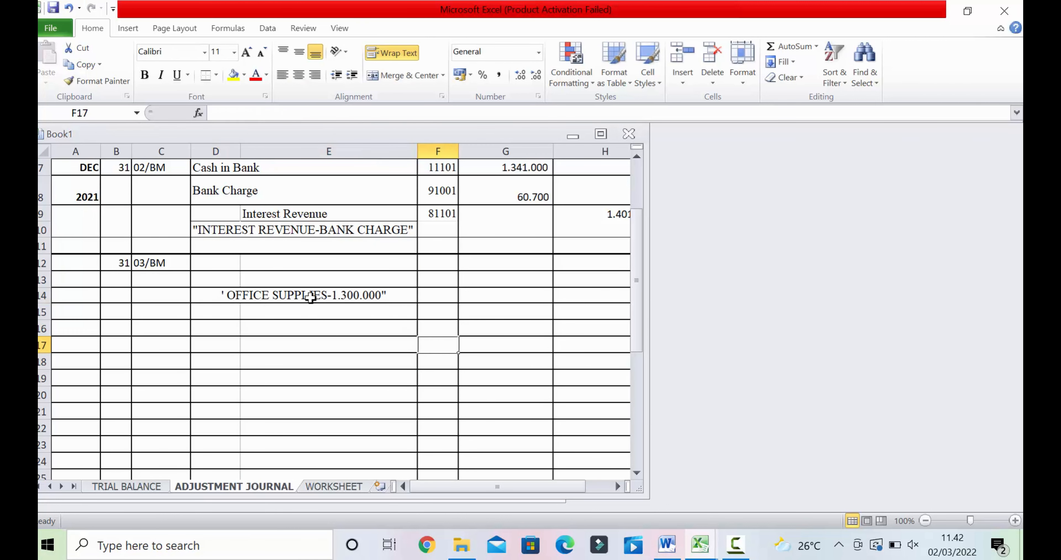
{"action": "left_click", "coordinate": [285, 290]}
{"action": "left_click", "coordinate": [284, 75]}
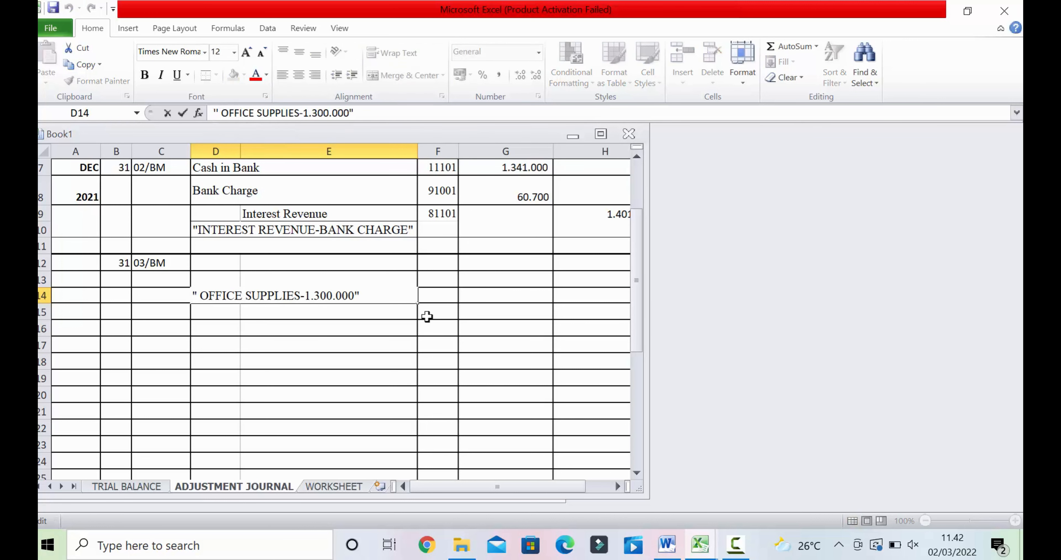
{"action": "left_click", "coordinate": [426, 314]}
Add a double quotation mark at the start of the description in D14
{"action": "left_click", "coordinate": [343, 293]}
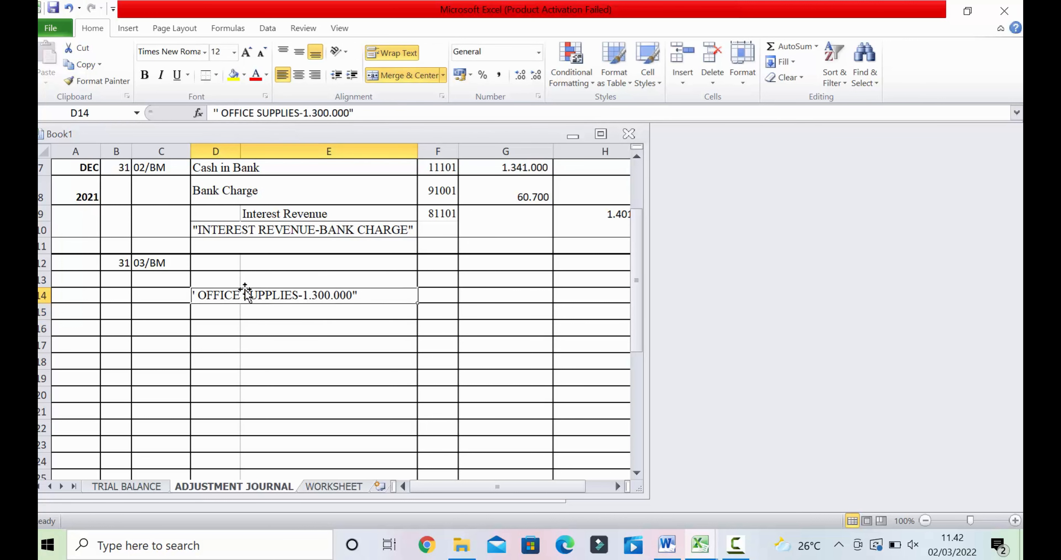
{"action": "left_click", "coordinate": [217, 111]}
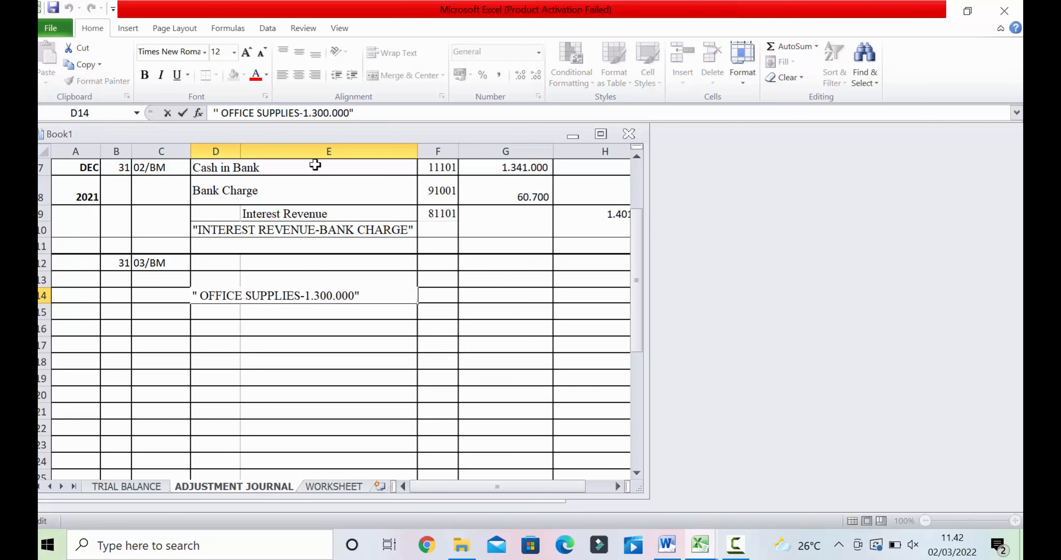
{"action": "type", "text": "\""}
{"action": "left_click", "coordinate": [325, 350]}
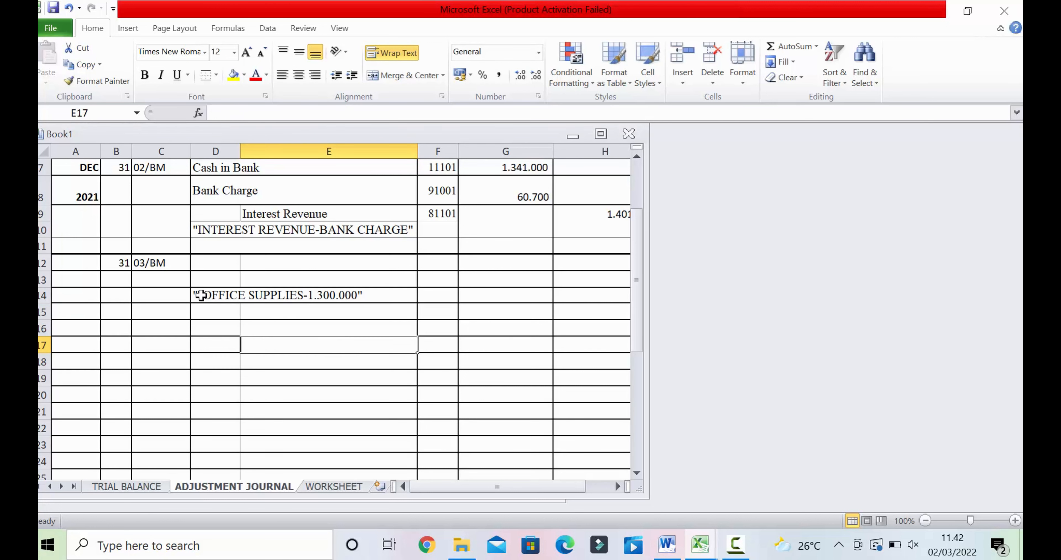
Correct the opening quotation mark in D14 so the description reads " OFFICE SUPPLIES-1.300.000"
{"action": "left_click", "coordinate": [201, 294]}
{"action": "left_click", "coordinate": [218, 111]}
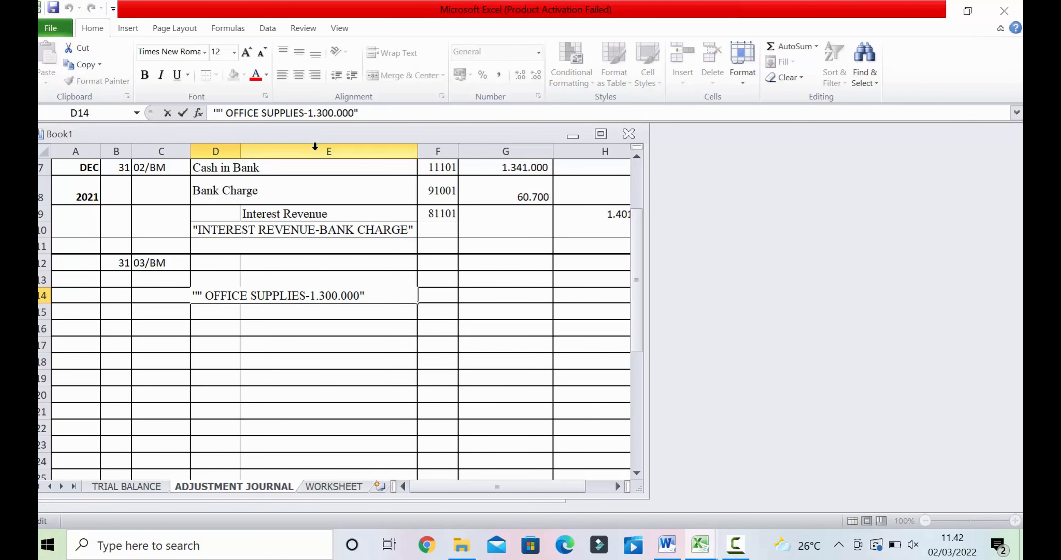
{"action": "key", "text": "BackSpace"}
{"action": "left_click", "coordinate": [383, 244]}
{"action": "left_click", "coordinate": [337, 322]}
{"action": "left_click", "coordinate": [316, 296]}
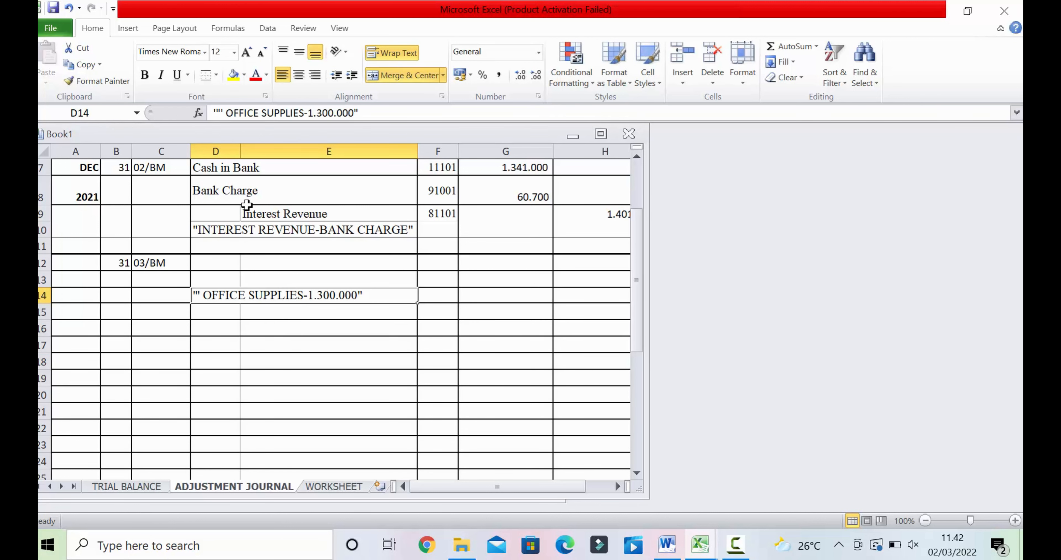
{"action": "left_click", "coordinate": [218, 112]}
{"action": "key", "text": "BackSpace"}
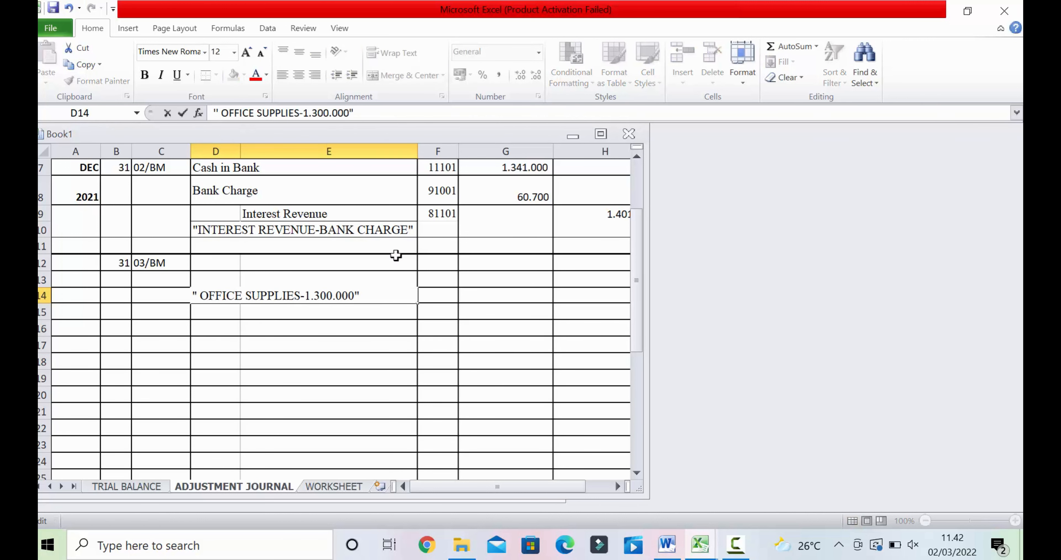
{"action": "left_click", "coordinate": [409, 329]}
{"action": "left_click", "coordinate": [295, 295]}
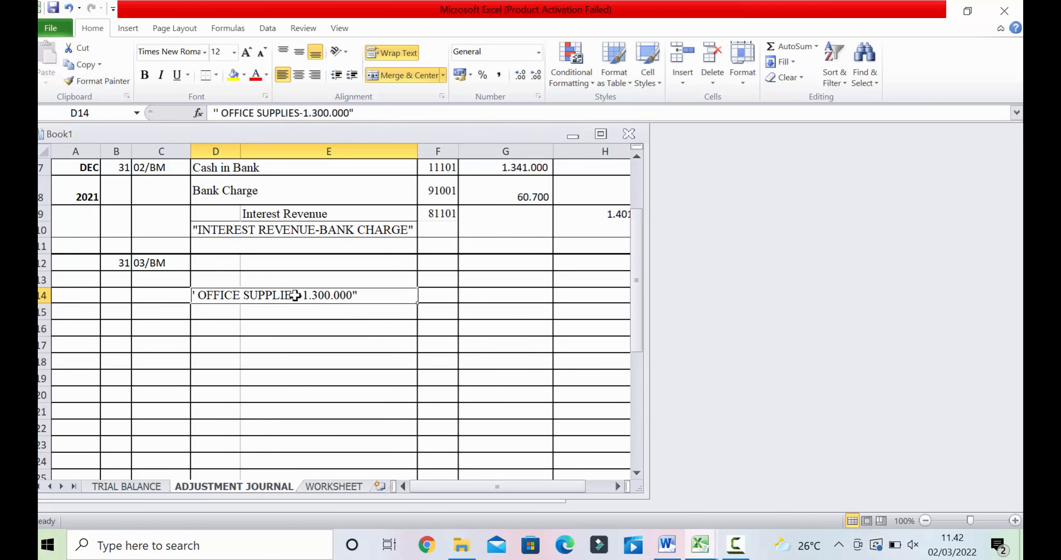
{"action": "left_click", "coordinate": [215, 111]}
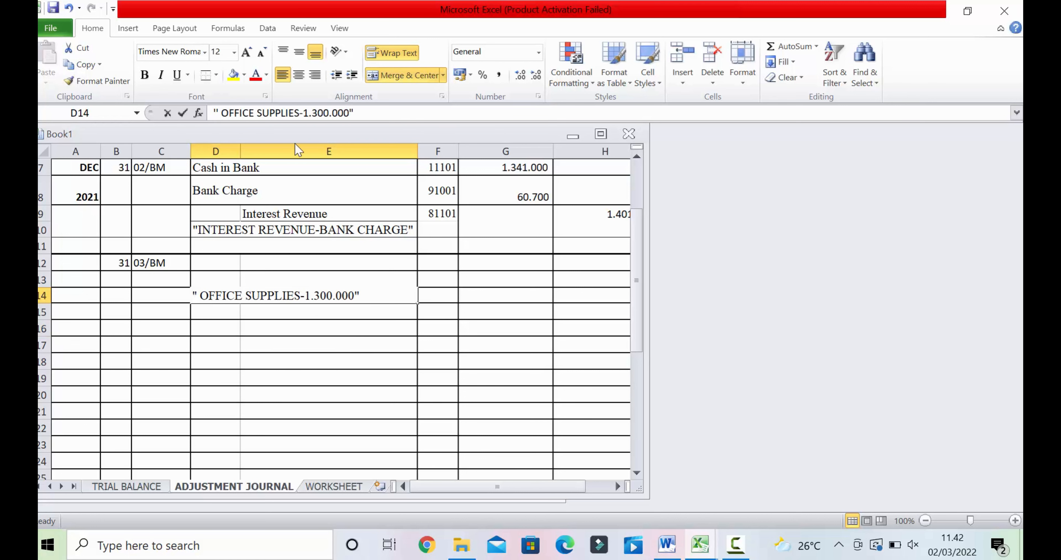
{"action": "left_click", "coordinate": [281, 350]}
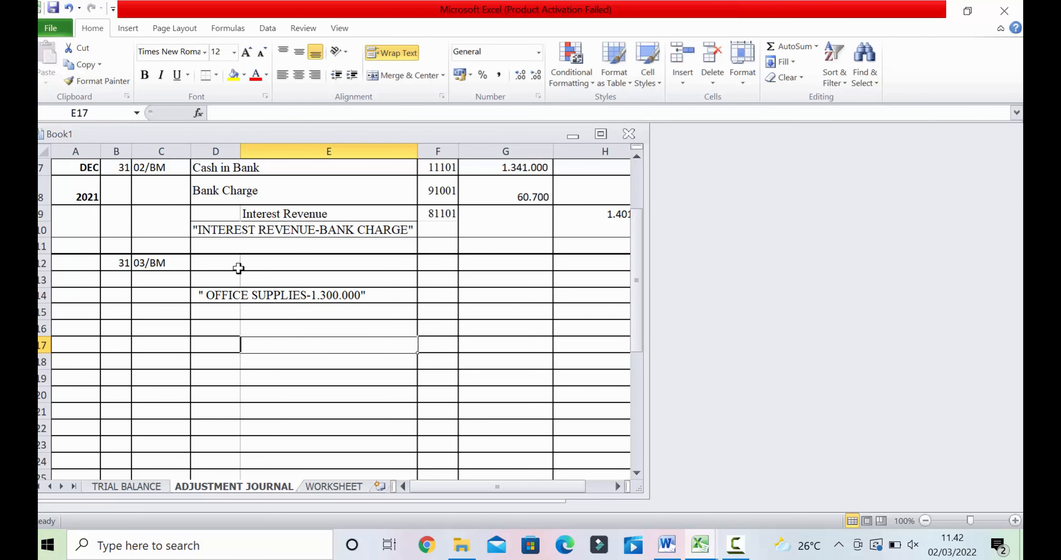
{"action": "left_click", "coordinate": [227, 266]}
{"action": "left_click", "coordinate": [369, 372]}
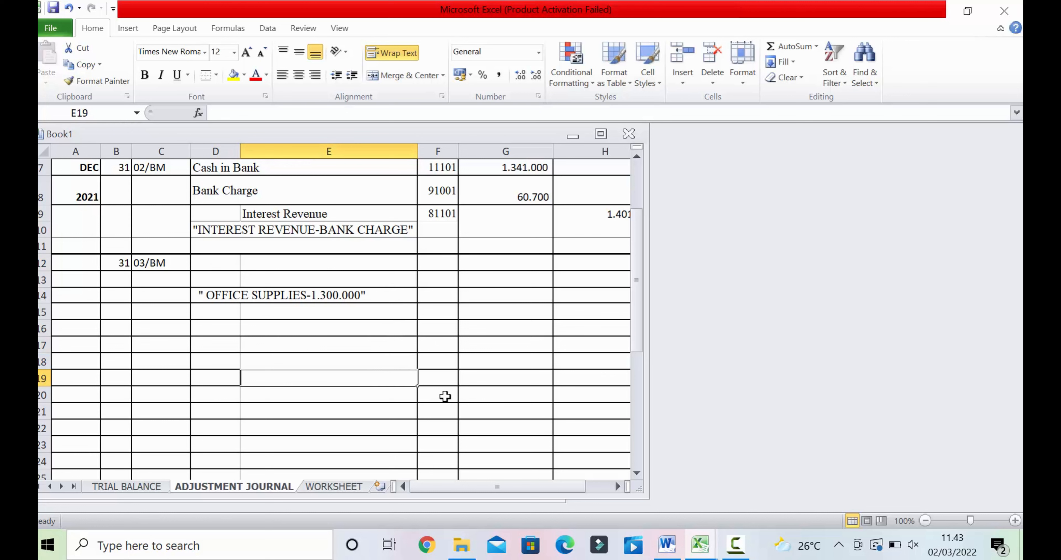
{"action": "left_click", "coordinate": [247, 284]}
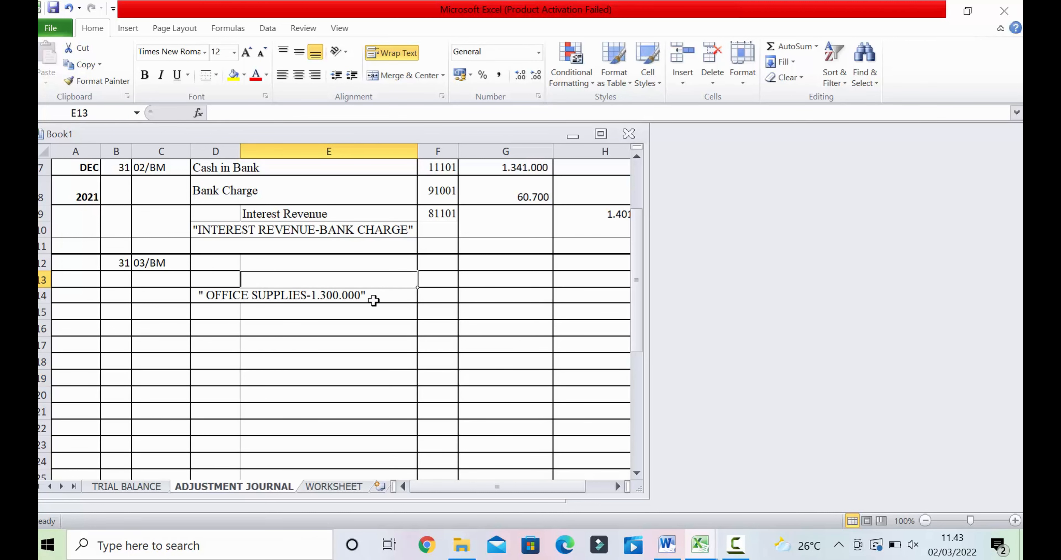
Try calculating the office supplies adjustment in G13 as cell C11 of the TRIAL BALANCE sheet minus 1300000, and clear the cell
{"action": "left_click", "coordinate": [484, 279]}
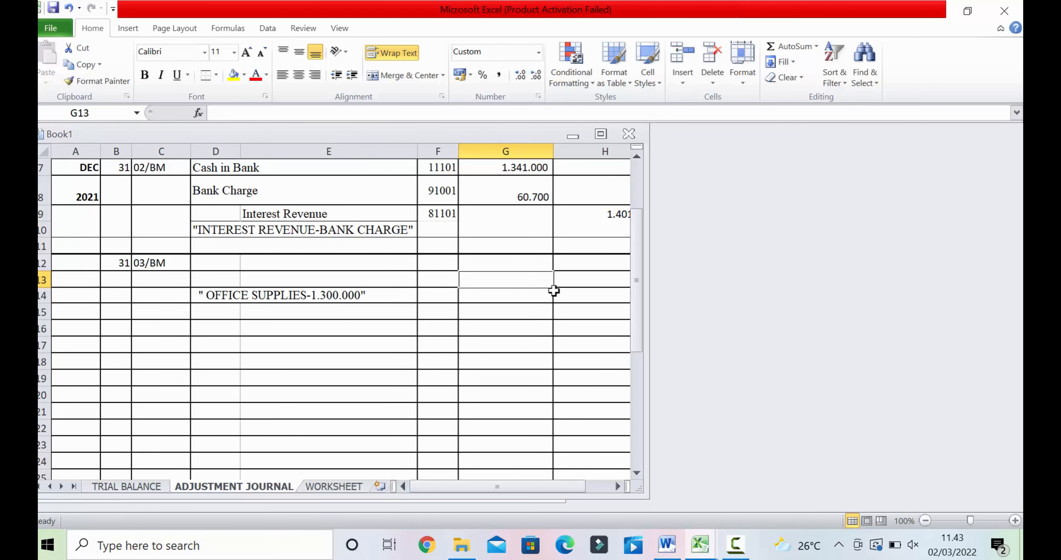
{"action": "type", "text": "="}
{"action": "left_click", "coordinate": [160, 488]}
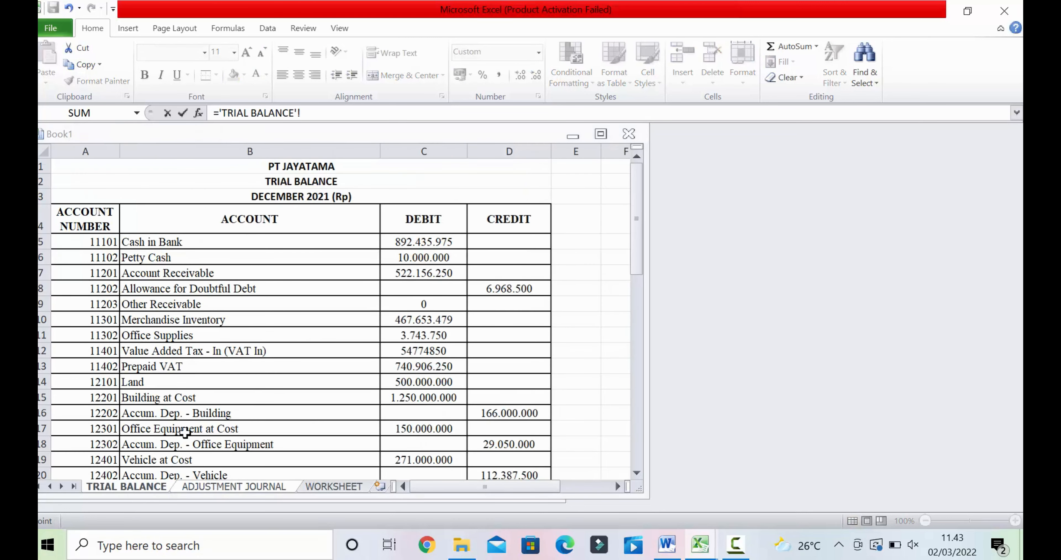
{"action": "left_click", "coordinate": [413, 335]}
{"action": "type", "text": "-"}
{"action": "left_click", "coordinate": [234, 487]}
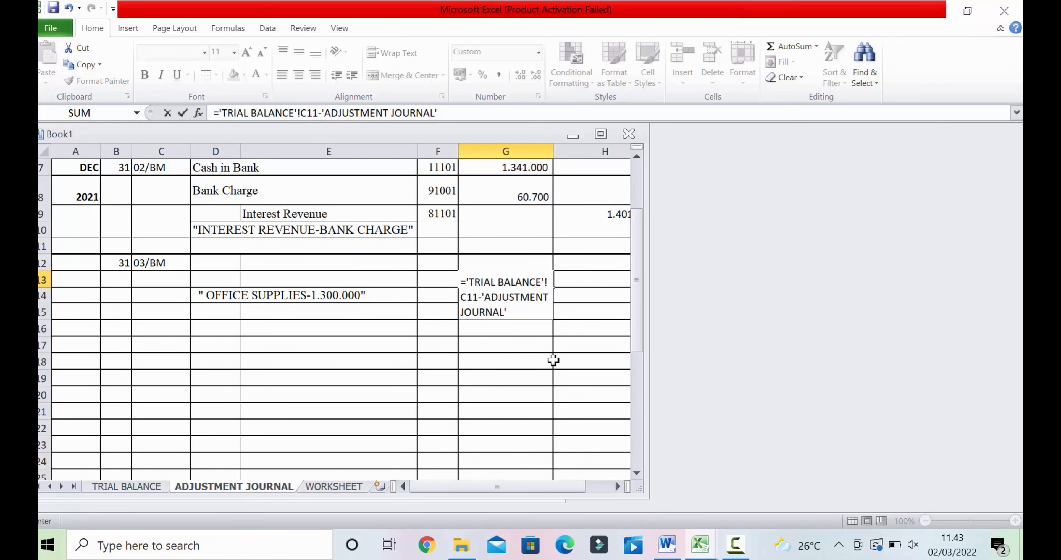
{"action": "key", "text": "BackSpace"}
{"action": "key", "text": "BackSpace"}
{"action": "key", "text": "BackSpace"}
{"action": "key", "text": "BackSpace"}
{"action": "key", "text": "BackSpace"}
{"action": "key", "text": "BackSpace"}
{"action": "key", "text": "BackSpace"}
{"action": "key", "text": "BackSpace"}
{"action": "key", "text": "BackSpace"}
{"action": "key", "text": "BackSpace"}
{"action": "key", "text": "BackSpace"}
{"action": "key", "text": "BackSpace"}
{"action": "key", "text": "BackSpace"}
{"action": "key", "text": "BackSpace"}
{"action": "key", "text": "BackSpace"}
{"action": "key", "text": "BackSpace"}
{"action": "key", "text": "BackSpace"}
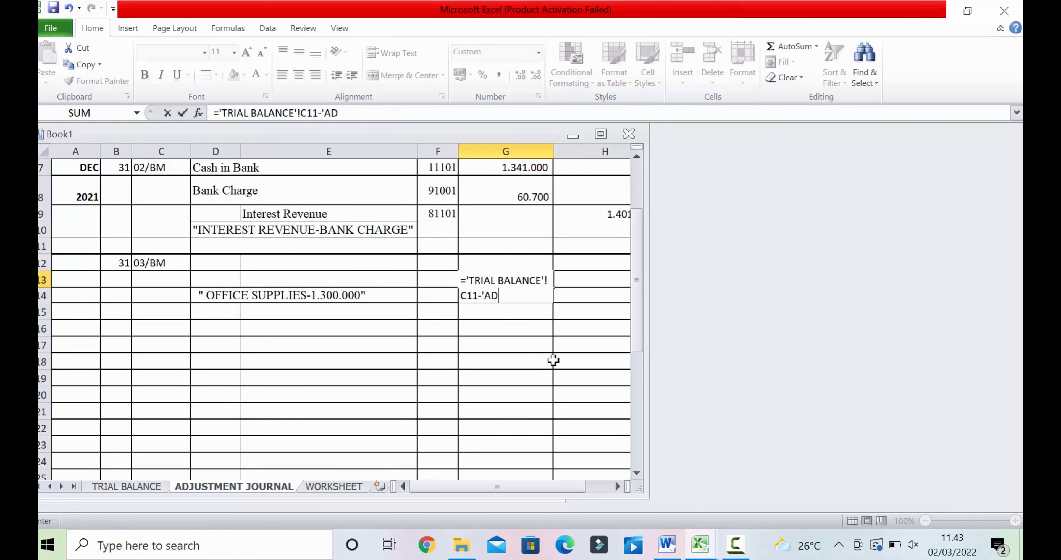
{"action": "key", "text": "BackSpace"}
{"action": "key", "text": "BackSpace"}
{"action": "type", "text": "1.300.000"}
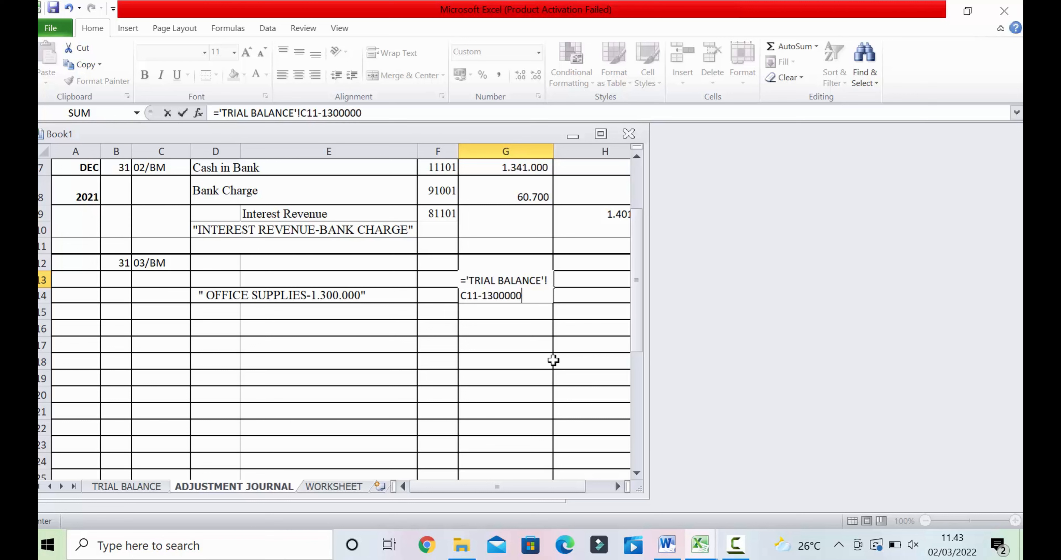
{"action": "key", "text": "Return"}
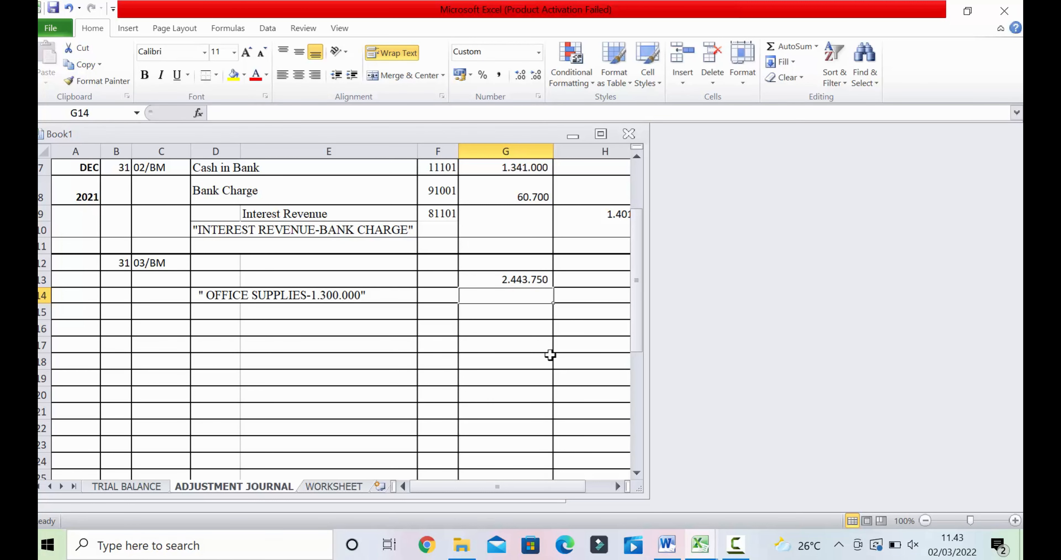
{"action": "left_click", "coordinate": [516, 277]}
{"action": "key", "text": "Delete"}
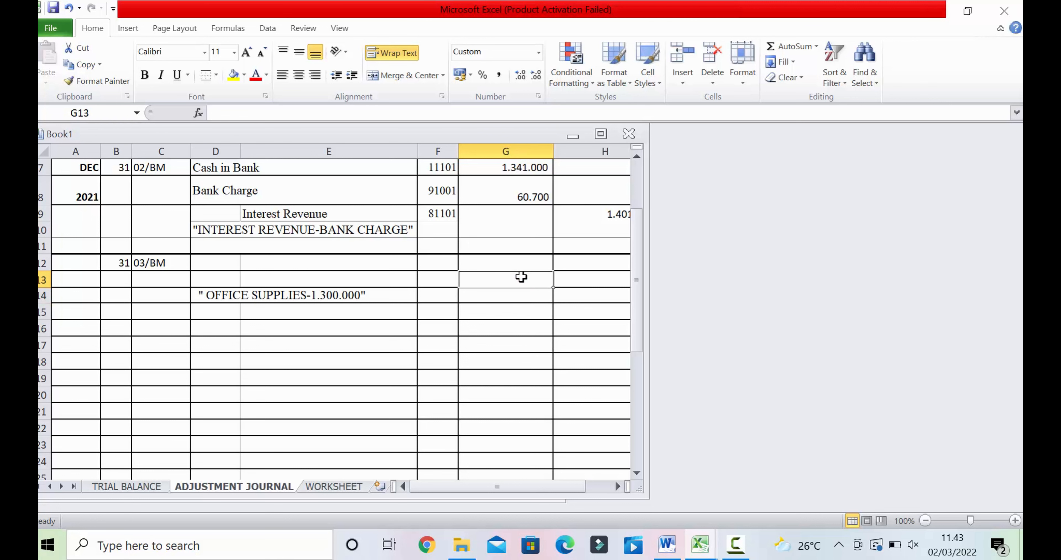
Enter the 03/BM debit amount in G12 with the formula ='TRIAL BALANCE'!C11-1300000
{"action": "left_click", "coordinate": [532, 260]}
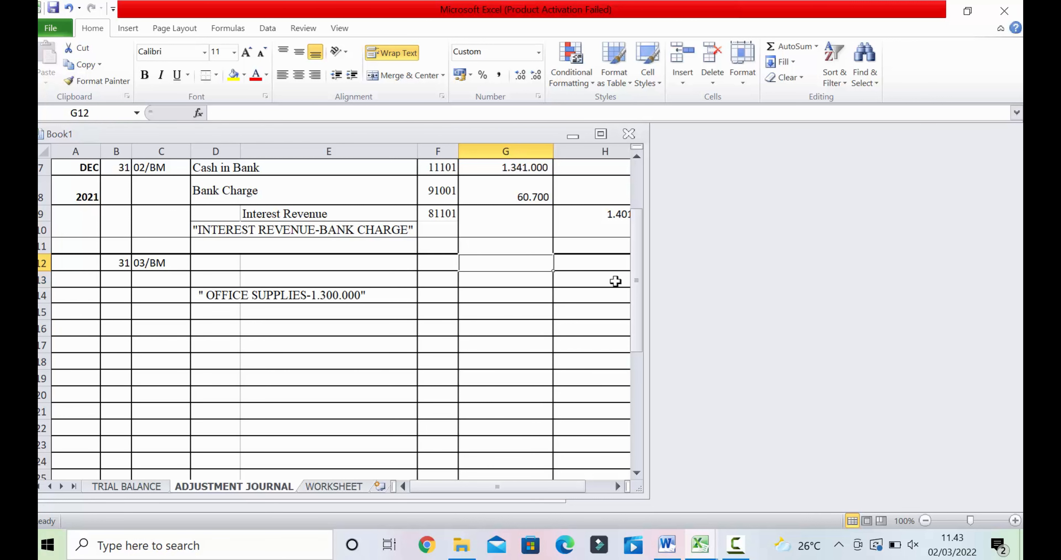
{"action": "left_click", "coordinate": [237, 114]}
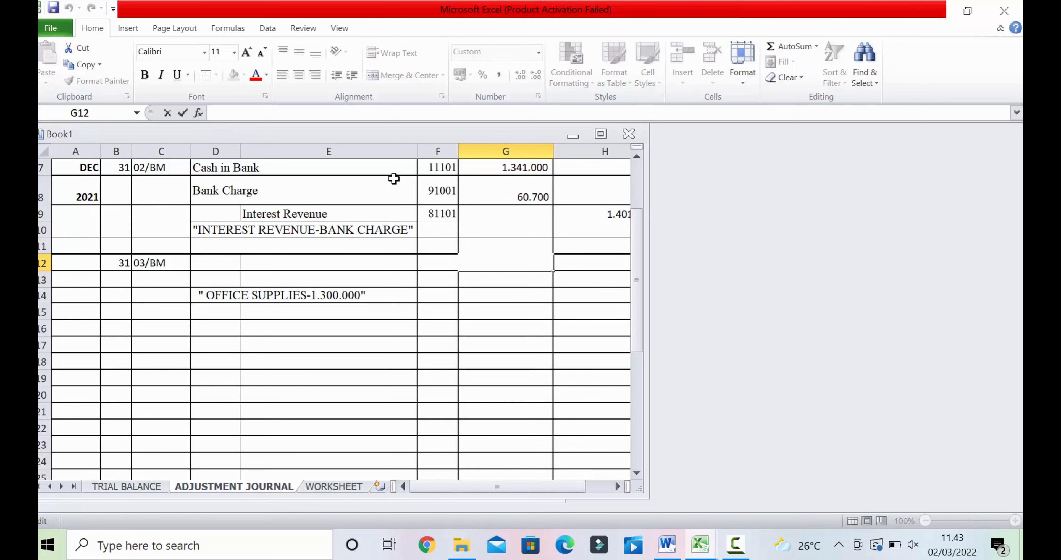
{"action": "type", "text": "="}
{"action": "left_click", "coordinate": [116, 487]}
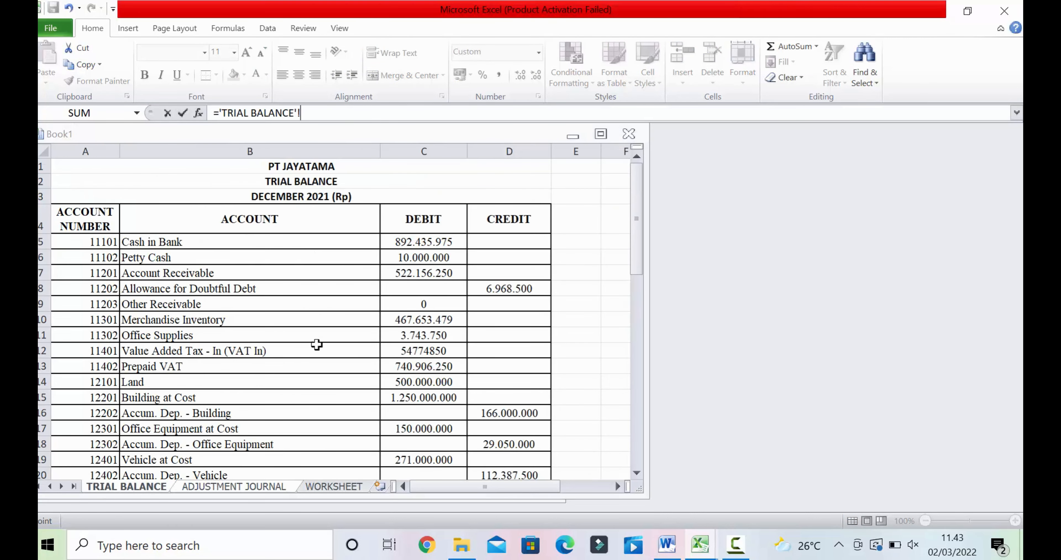
{"action": "left_click", "coordinate": [410, 336]}
{"action": "type", "text": "-"}
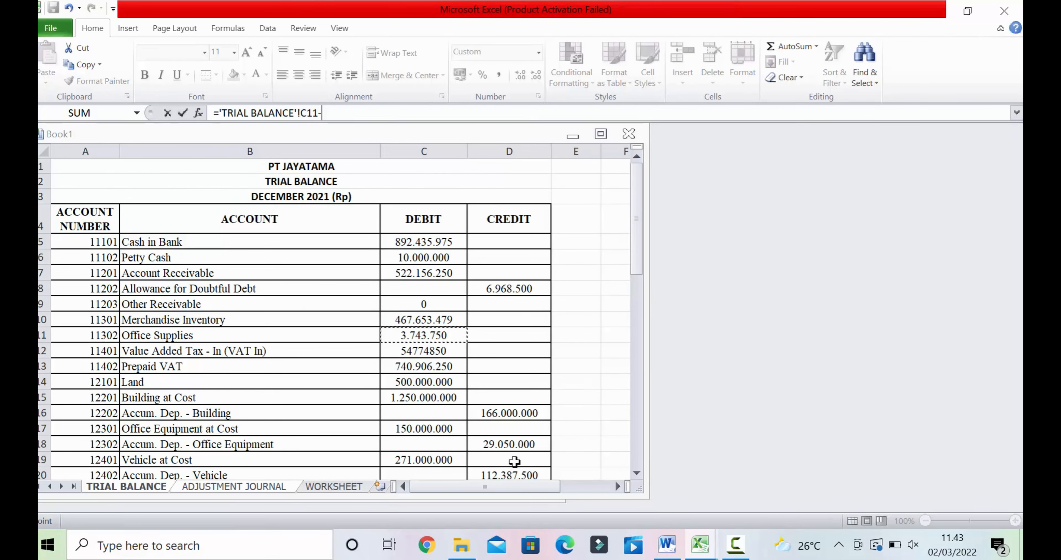
{"action": "left_click", "coordinate": [275, 486]}
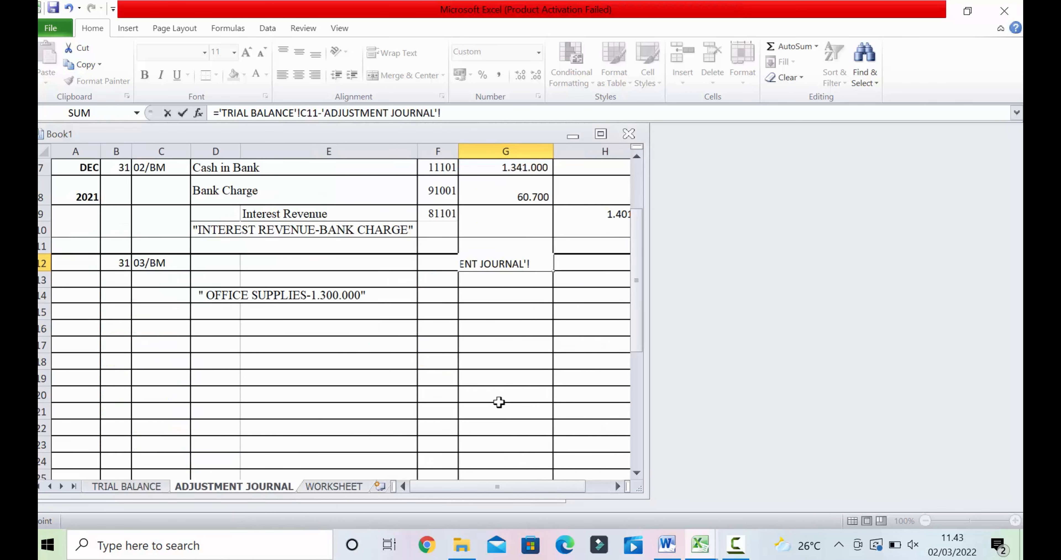
{"action": "key", "text": "BackSpace"}
{"action": "key", "text": "BackSpace"}
{"action": "key", "text": "BackSpace"}
{"action": "key", "text": "BackSpace"}
{"action": "key", "text": "BackSpace"}
{"action": "key", "text": "BackSpace"}
{"action": "key", "text": "BackSpace"}
{"action": "key", "text": "BackSpace"}
{"action": "key", "text": "BackSpace"}
{"action": "key", "text": "BackSpace"}
{"action": "key", "text": "BackSpace"}
{"action": "key", "text": "BackSpace"}
{"action": "key", "text": "BackSpace"}
{"action": "key", "text": "BackSpace"}
{"action": "key", "text": "BackSpace"}
{"action": "key", "text": "BackSpace"}
{"action": "key", "text": "BackSpace"}
{"action": "key", "text": "BackSpace"}
{"action": "key", "text": "BackSpace"}
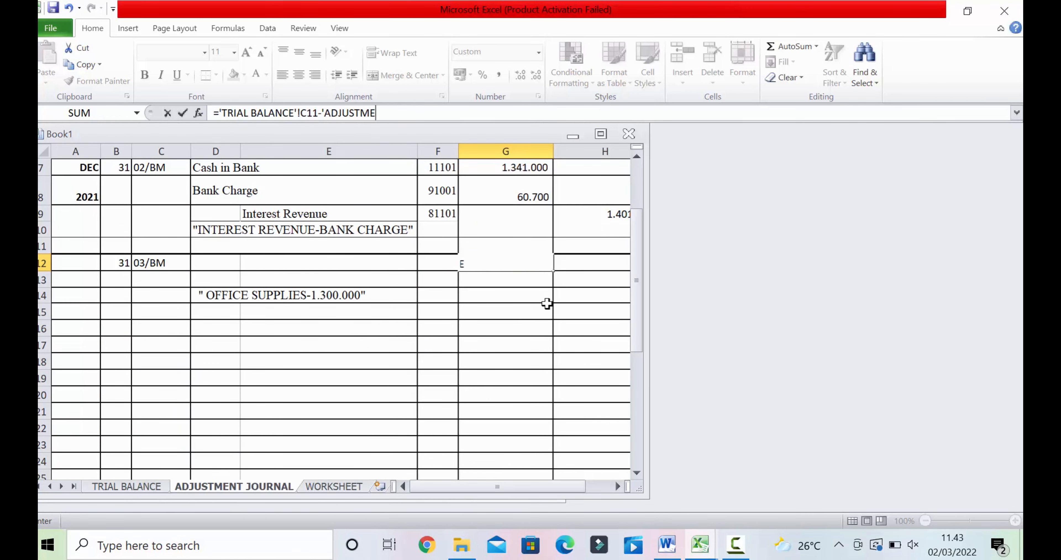
{"action": "type", "text": "13"}
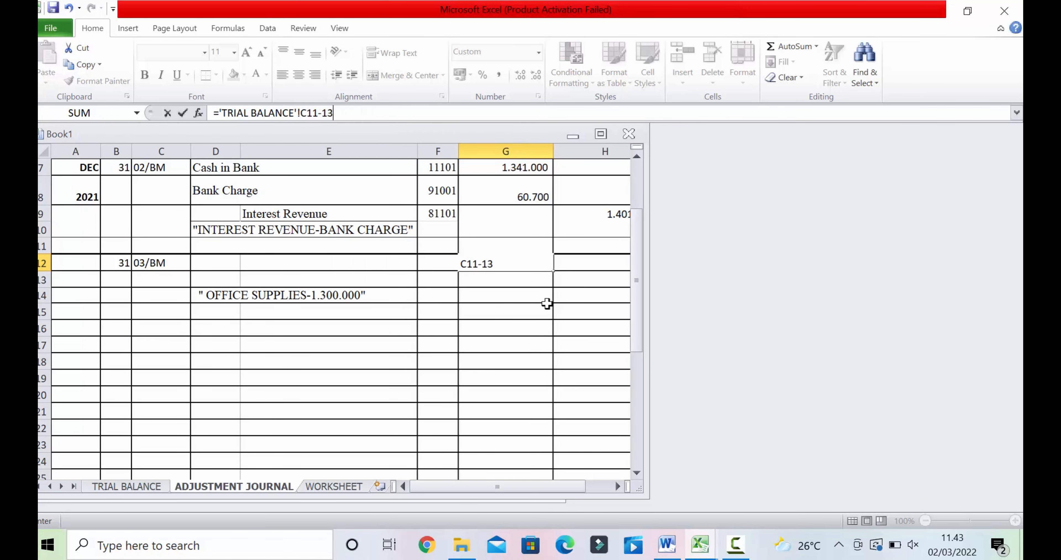
{"action": "type", "text": "0000"}
{"action": "key", "text": "Return"}
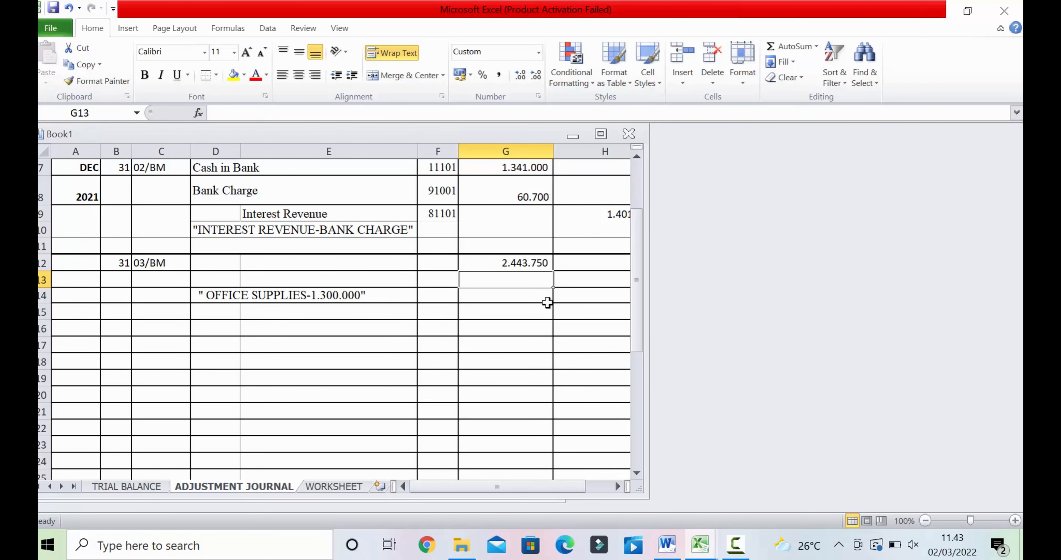
Enter the 03/BM credit amount in H13 as a reference to the debit in G12
{"action": "left_click", "coordinate": [578, 280]}
{"action": "type", "text": "="}
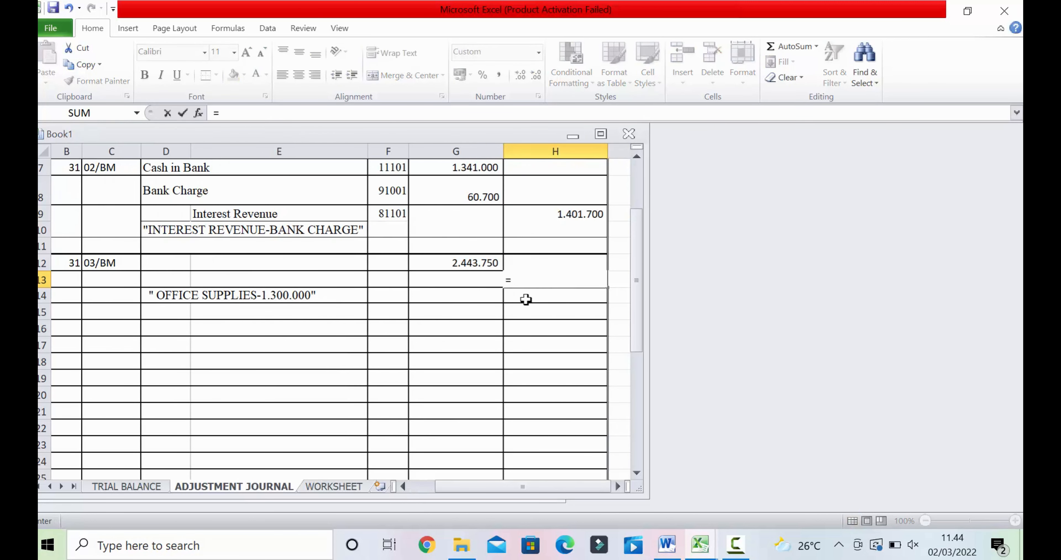
{"action": "left_click", "coordinate": [474, 263]}
{"action": "key", "text": "Return"}
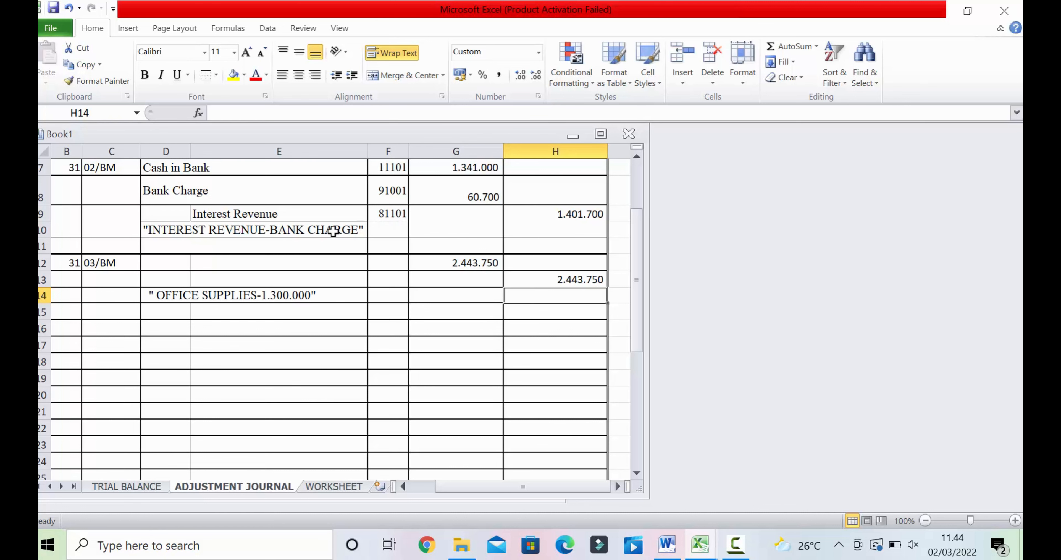
Copy account number 61107 and its name Supplies Expense from the TRIAL BALANCE sheet to C17:D17 of the adjustment journal
{"action": "left_click", "coordinate": [187, 266]}
{"action": "left_click", "coordinate": [202, 276]}
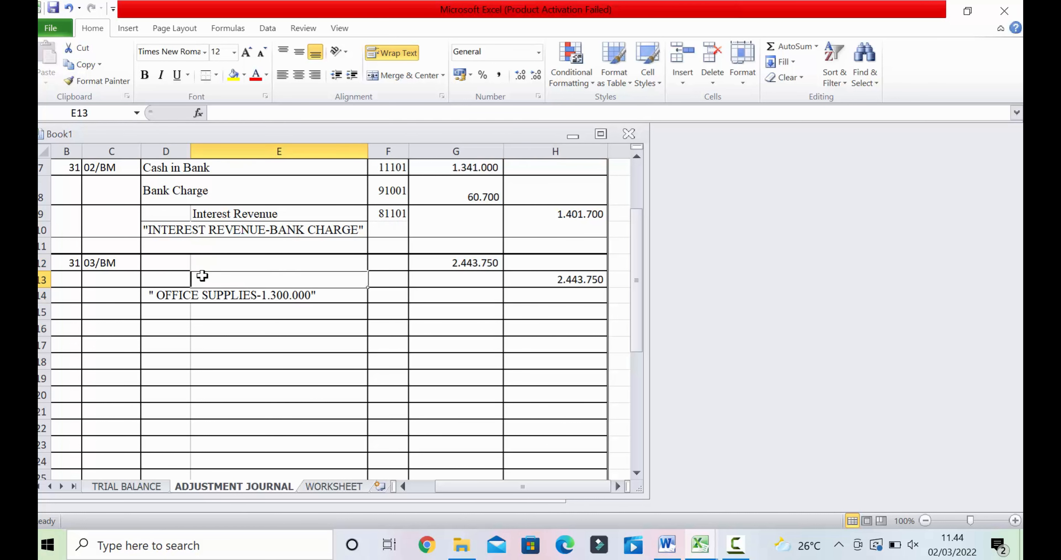
{"action": "left_click", "coordinate": [161, 266]}
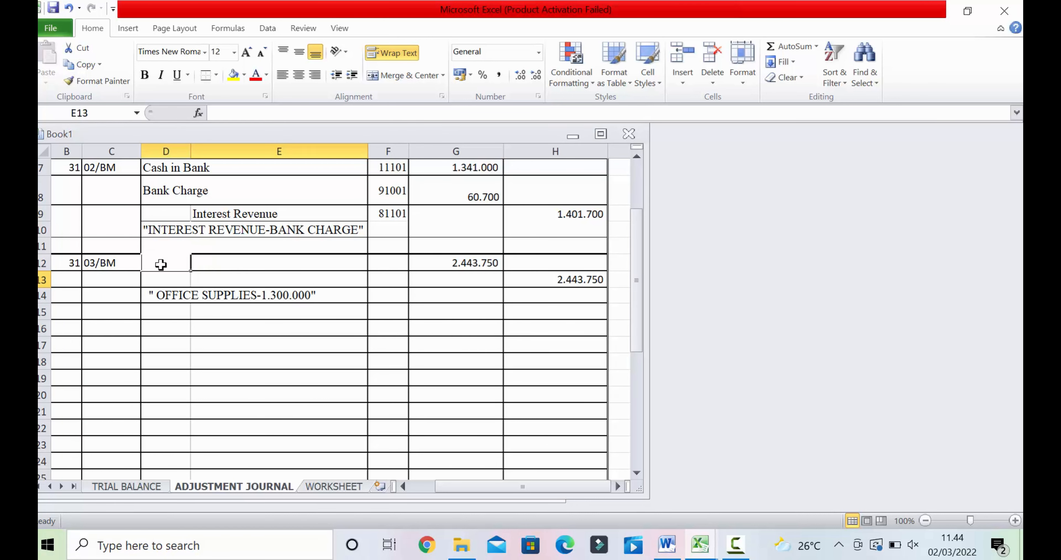
{"action": "left_click", "coordinate": [142, 487]}
{"action": "scroll", "coordinate": [181, 436], "scroll_direction": "down", "scroll_amount": 8}
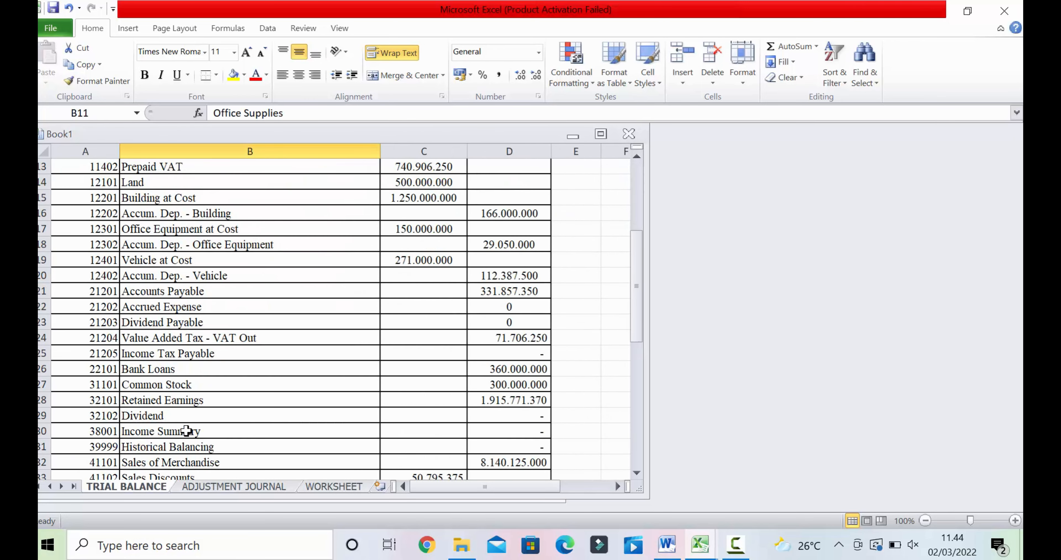
{"action": "scroll", "coordinate": [200, 426], "scroll_direction": "down", "scroll_amount": 2}
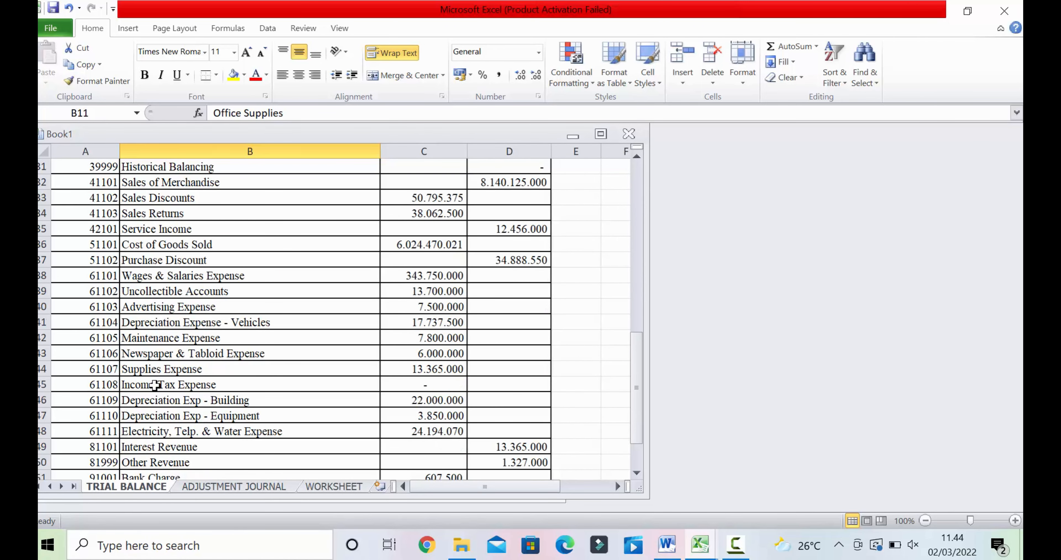
{"action": "left_click_drag", "start_coordinate": [110, 368], "coordinate": [153, 367]}
{"action": "right_click", "coordinate": [153, 366]}
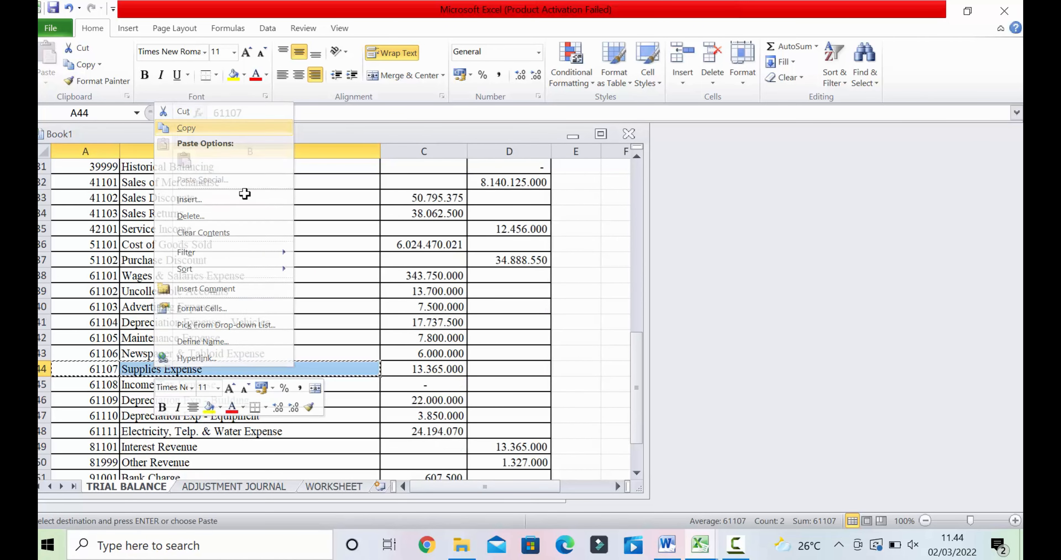
{"action": "left_click", "coordinate": [181, 126]}
{"action": "key", "text": "ctrl+Page_Down"}
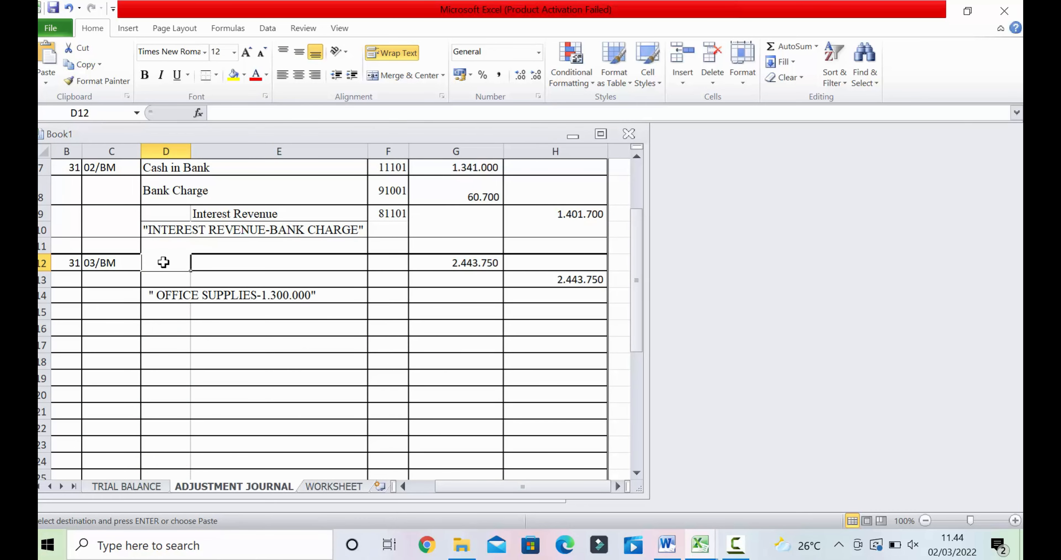
{"action": "left_click", "coordinate": [139, 344]}
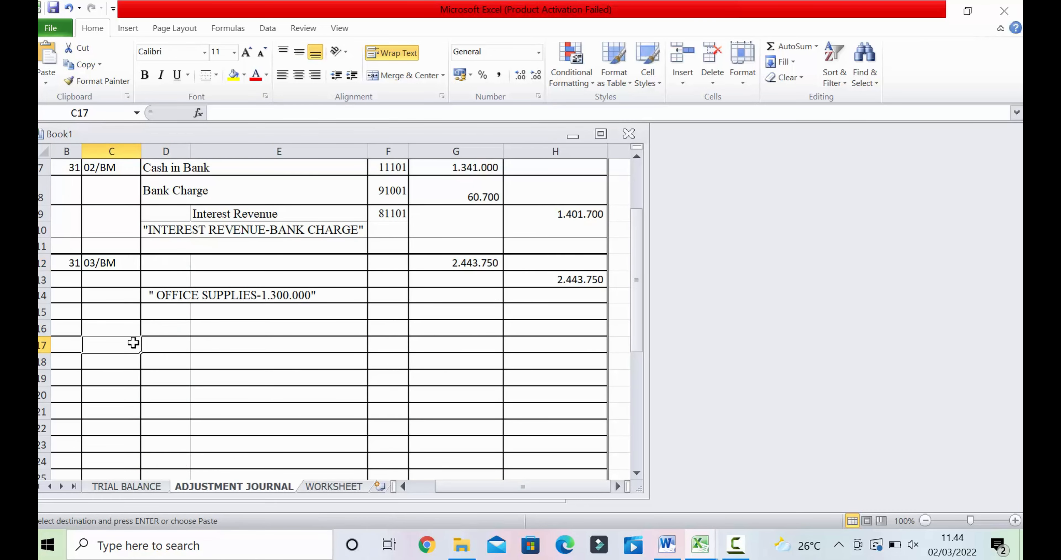
{"action": "right_click", "coordinate": [117, 346]}
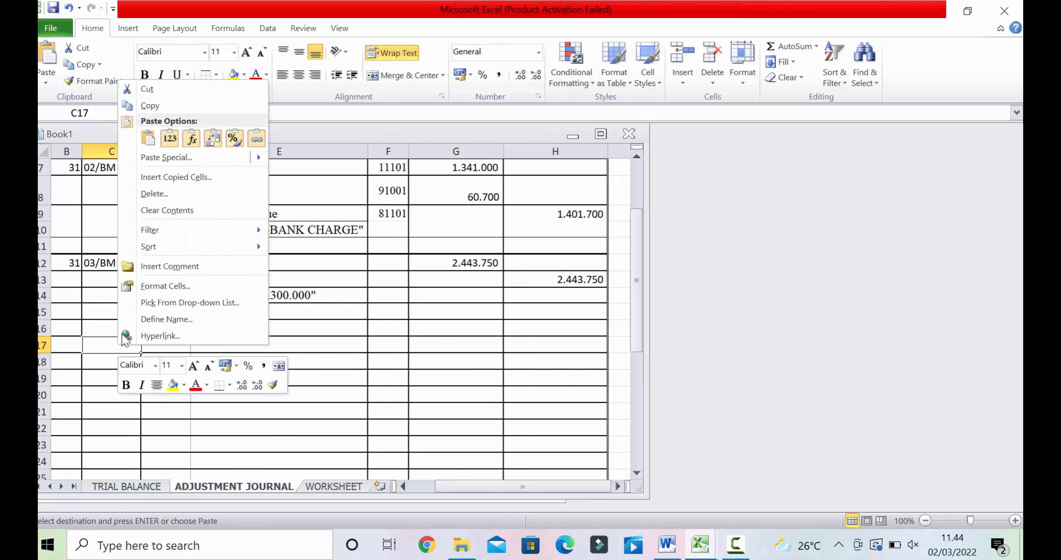
{"action": "left_click", "coordinate": [153, 139]}
Merge cells D12:E12 of the adjustment journal and left-align the merged cell
{"action": "left_click", "coordinate": [164, 352]}
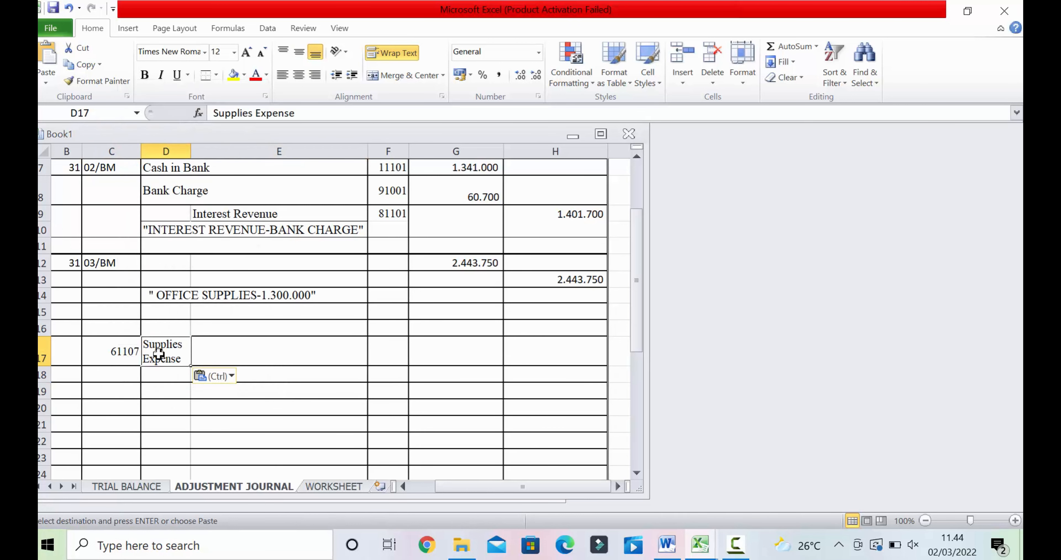
{"action": "right_click", "coordinate": [162, 356]}
{"action": "left_click", "coordinate": [194, 116]}
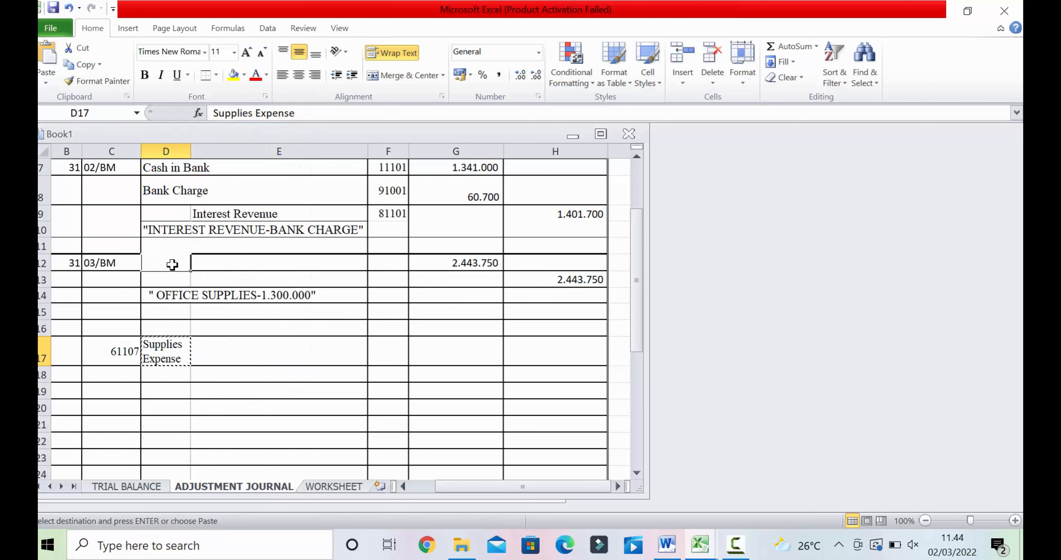
{"action": "left_click_drag", "start_coordinate": [204, 265], "coordinate": [272, 263]}
{"action": "left_click", "coordinate": [396, 76]}
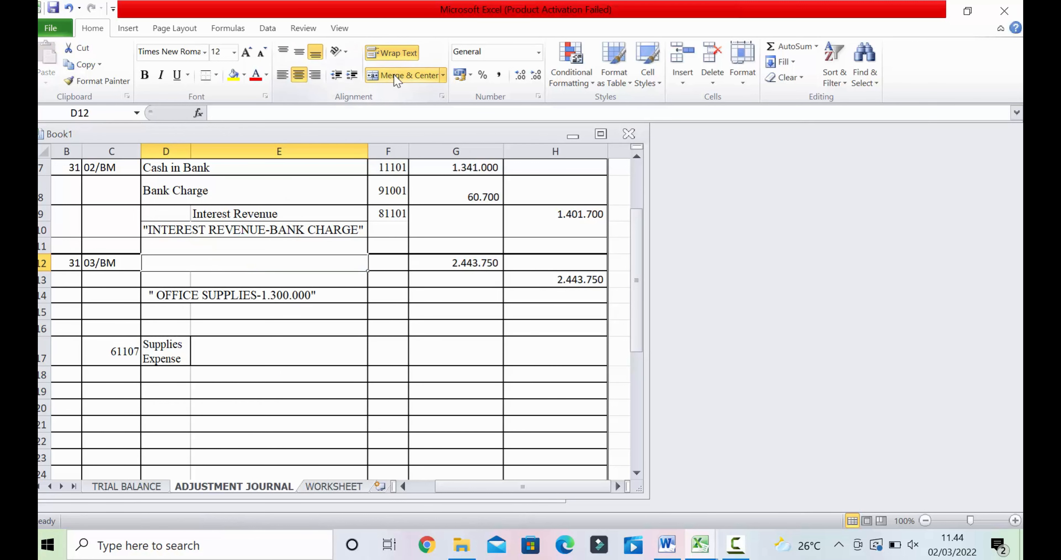
{"action": "left_click", "coordinate": [282, 74]}
{"action": "right_click", "coordinate": [180, 262]}
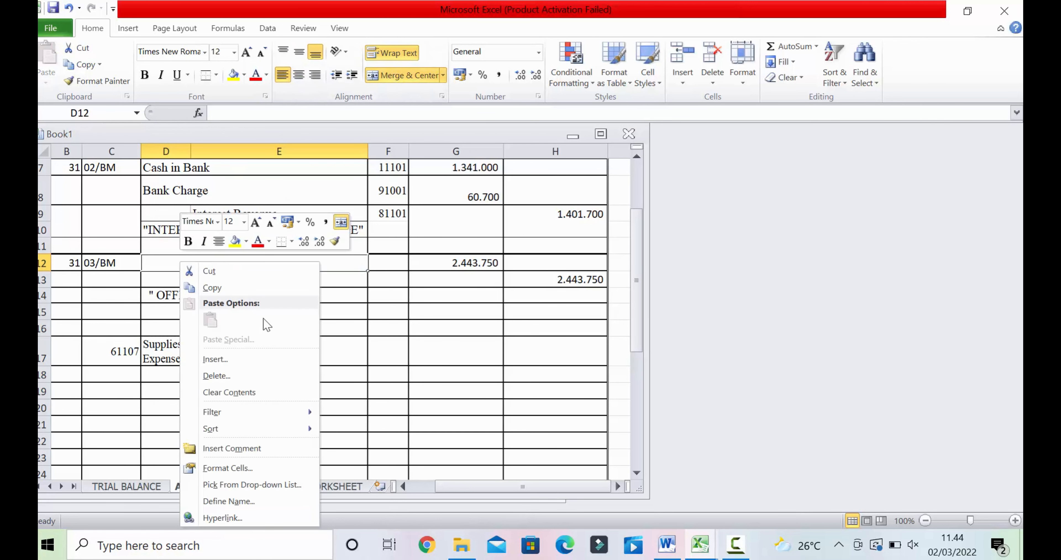
{"action": "key", "text": "Escape"}
Try to paste the account name from D17 onto the selected merged cell D12
{"action": "left_click", "coordinate": [171, 350]}
{"action": "left_click_drag", "start_coordinate": [309, 109], "coordinate": [212, 113]}
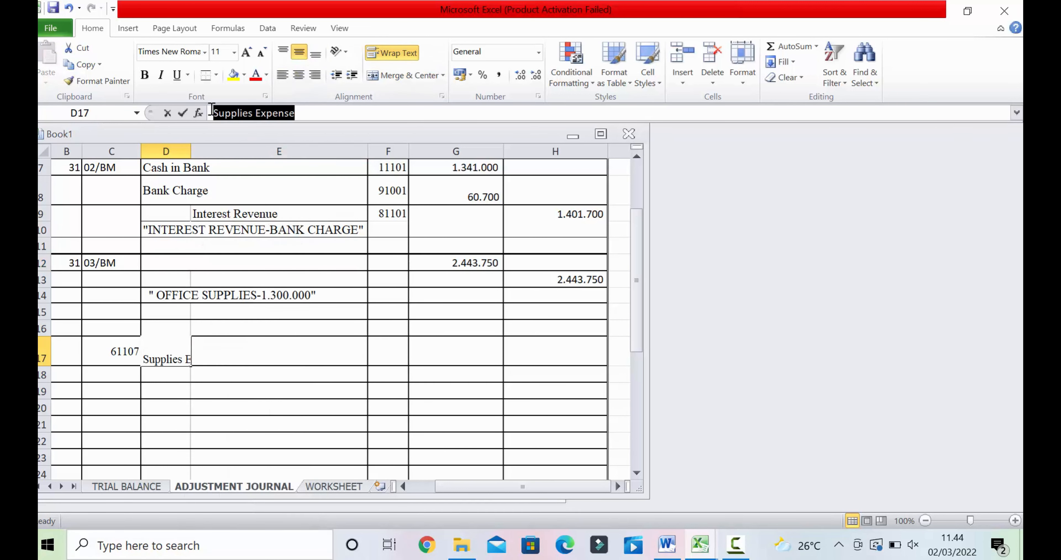
{"action": "right_click", "coordinate": [236, 114]}
{"action": "left_click", "coordinate": [272, 144]}
{"action": "left_click", "coordinate": [173, 262]}
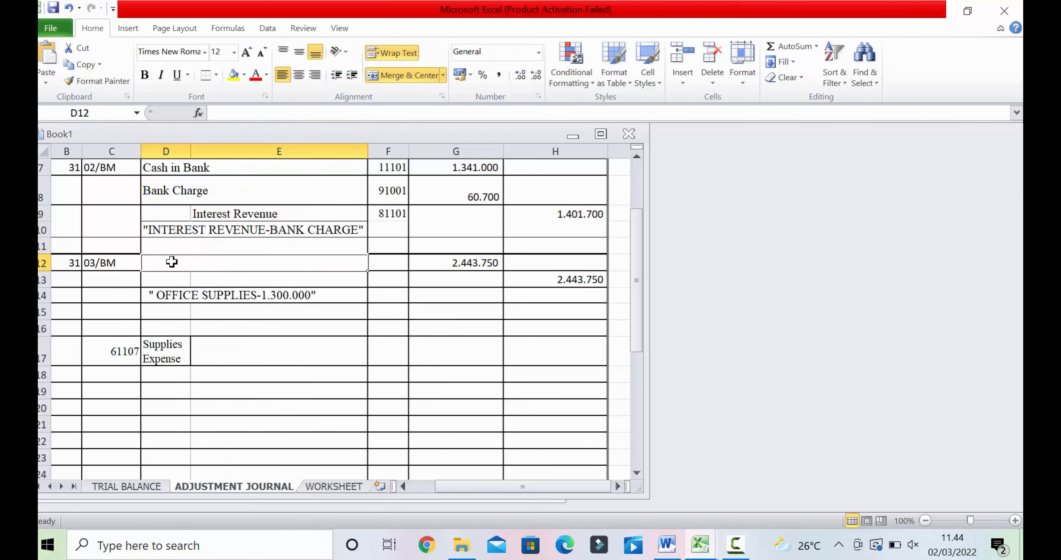
{"action": "right_click", "coordinate": [173, 263]}
{"action": "left_click", "coordinate": [203, 317]}
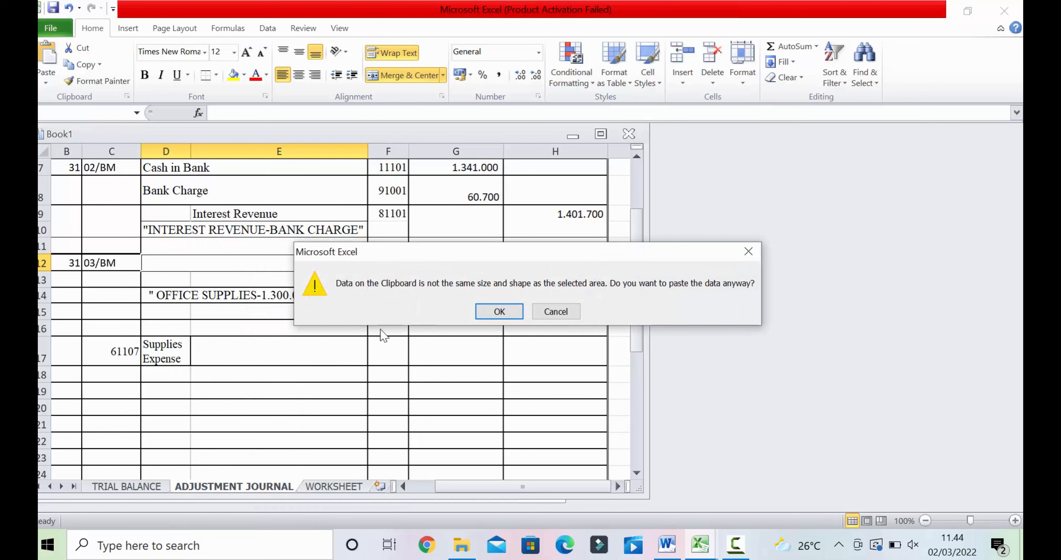
{"action": "left_click", "coordinate": [500, 311]}
{"action": "left_click", "coordinate": [531, 313]}
Copy the text Supplies Expense from D17 and paste it inside D12 as the 03/BM debit account
{"action": "left_click", "coordinate": [272, 360]}
{"action": "key", "text": "Left"}
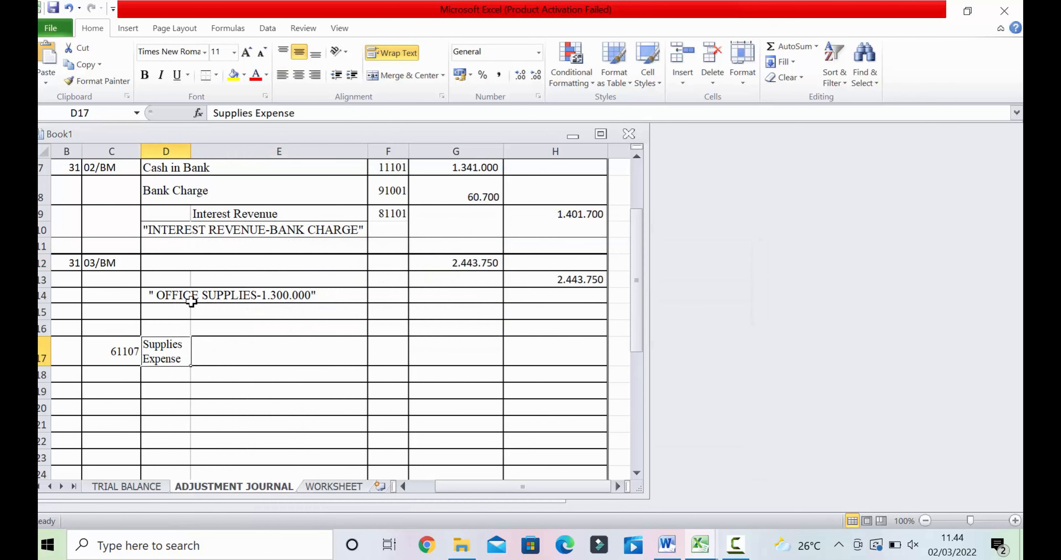
{"action": "left_click_drag", "start_coordinate": [305, 113], "coordinate": [211, 113]}
{"action": "right_click", "coordinate": [225, 118]}
{"action": "left_click", "coordinate": [237, 142]}
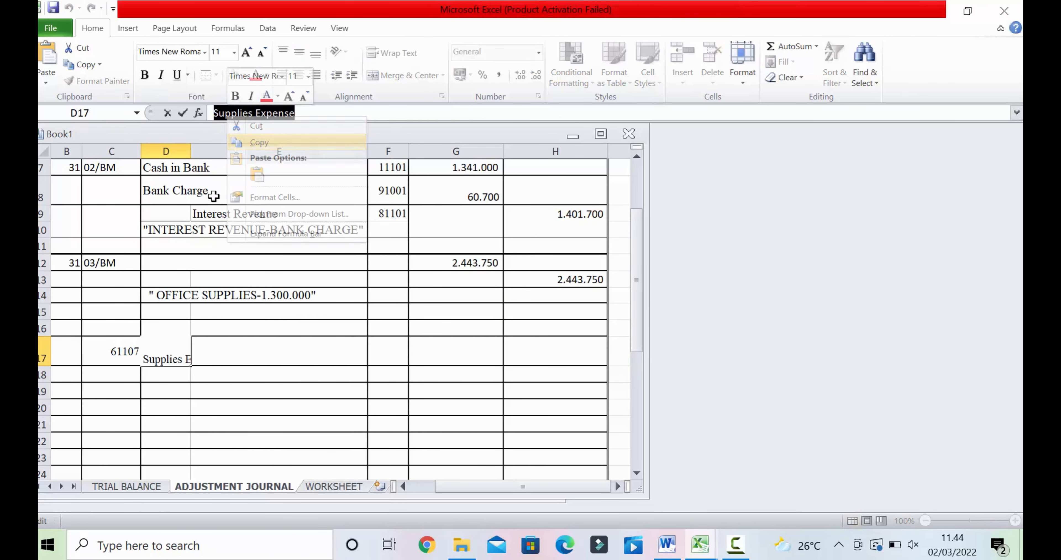
{"action": "left_click", "coordinate": [173, 260]}
{"action": "left_click", "coordinate": [213, 113]}
{"action": "right_click", "coordinate": [216, 114]}
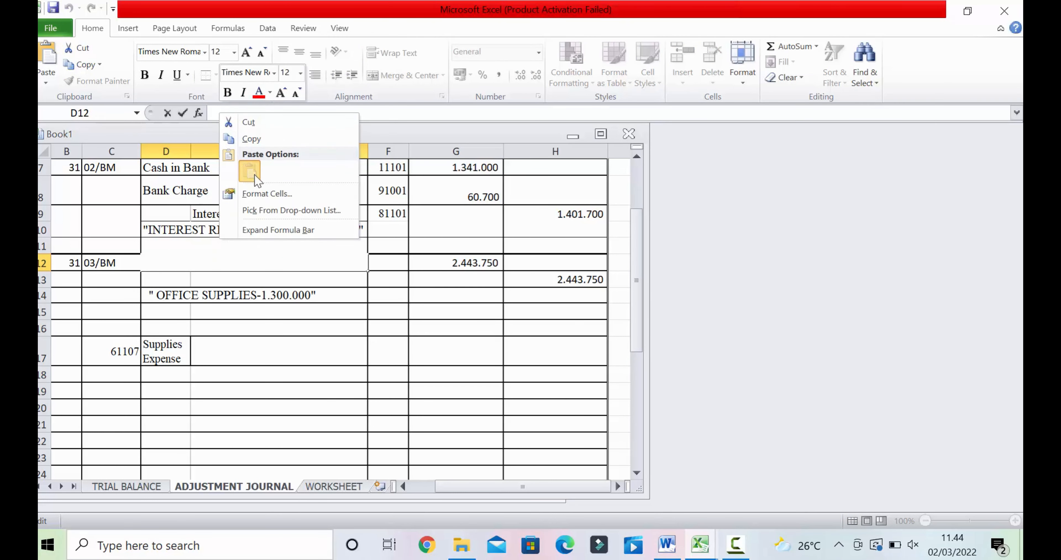
{"action": "left_click", "coordinate": [247, 170]}
{"action": "left_click", "coordinate": [268, 327]}
Copy account number 61107 from C17 into F12 on the Supplies Expense line
{"action": "left_click", "coordinate": [211, 280]}
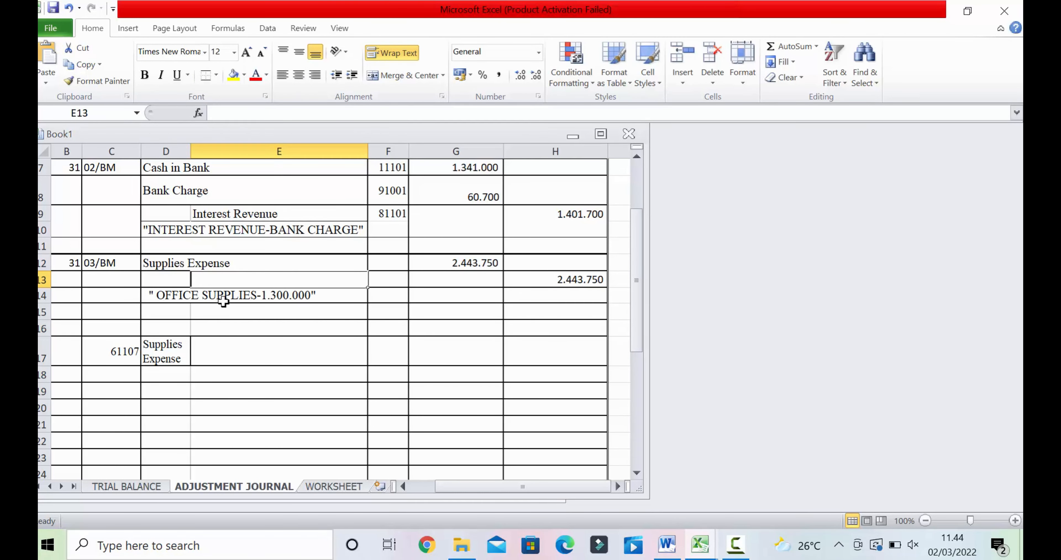
{"action": "left_click", "coordinate": [107, 350]}
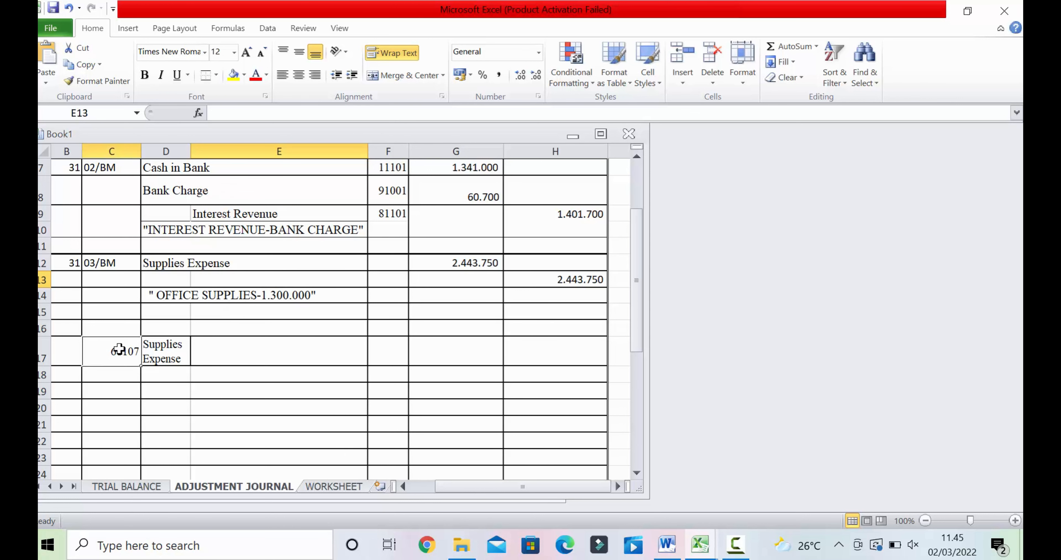
{"action": "double_click", "coordinate": [243, 115]}
{"action": "right_click", "coordinate": [224, 115]}
{"action": "left_click", "coordinate": [249, 139]}
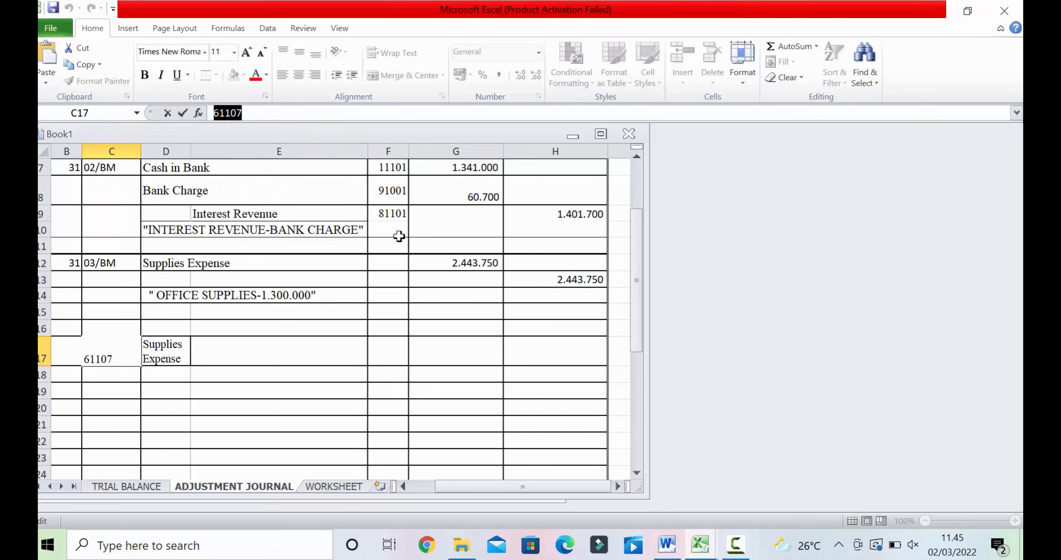
{"action": "left_click", "coordinate": [396, 262]}
{"action": "left_click", "coordinate": [221, 113]}
{"action": "right_click", "coordinate": [222, 112]}
{"action": "left_click", "coordinate": [261, 168]}
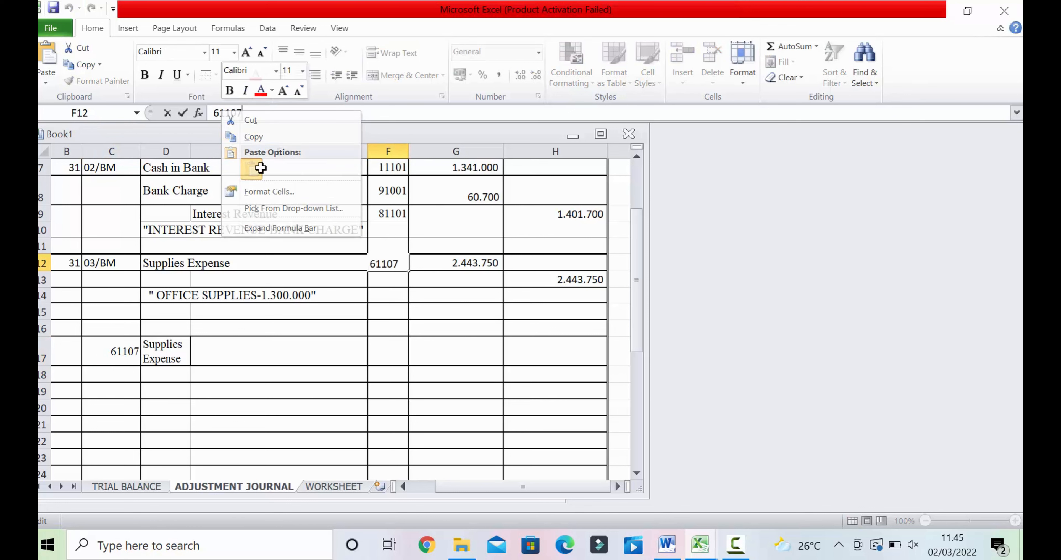
{"action": "key", "text": "Return"}
Clear the Supplies Expense helper cells C17:D17
{"action": "left_click", "coordinate": [226, 283]}
{"action": "left_click_drag", "start_coordinate": [126, 354], "coordinate": [164, 349]}
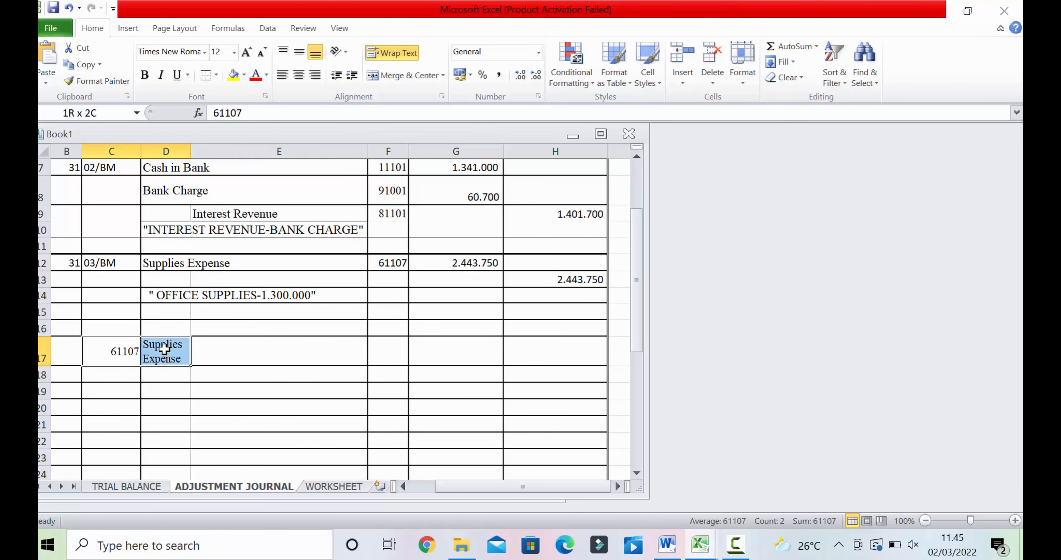
{"action": "key", "text": "Delete"}
{"action": "left_click", "coordinate": [218, 362]}
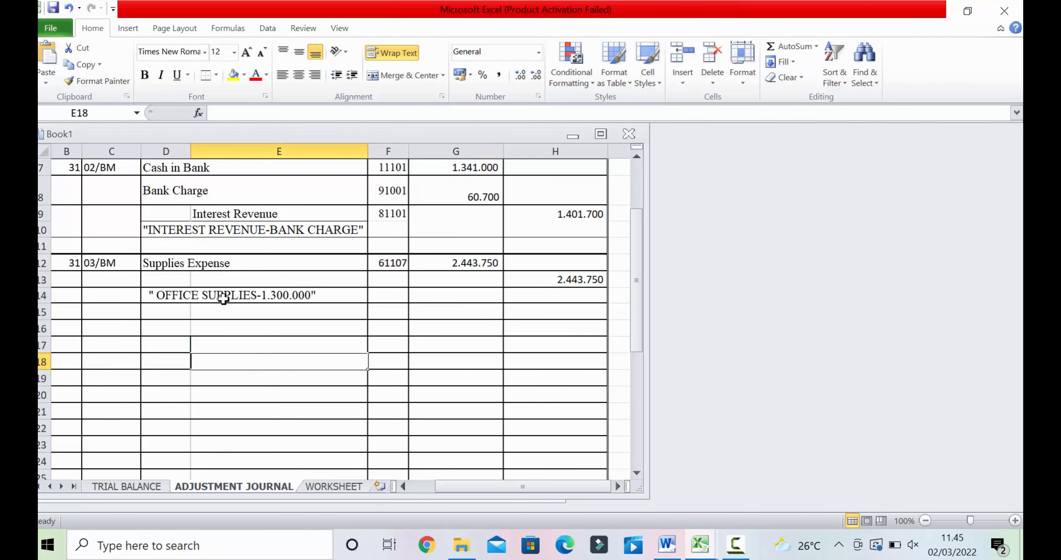
Copy account number 11302 and its name Office Supplies from the TRIAL BALANCE sheet to C17:D17 of the adjustment journal
{"action": "left_click", "coordinate": [212, 280]}
{"action": "left_click", "coordinate": [123, 486]}
{"action": "scroll", "coordinate": [140, 290], "scroll_direction": "up", "scroll_amount": 3}
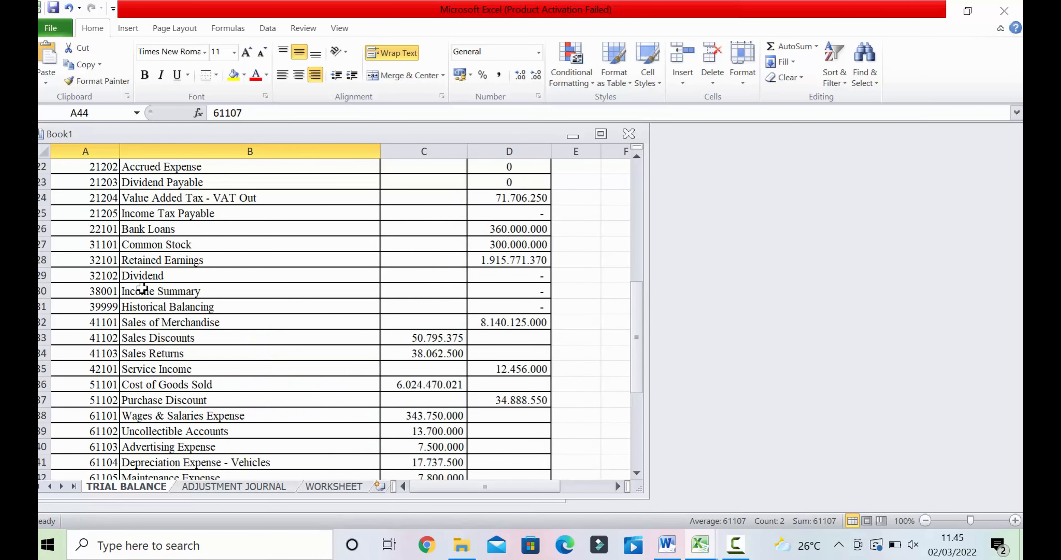
{"action": "scroll", "coordinate": [142, 288], "scroll_direction": "up", "scroll_amount": 7}
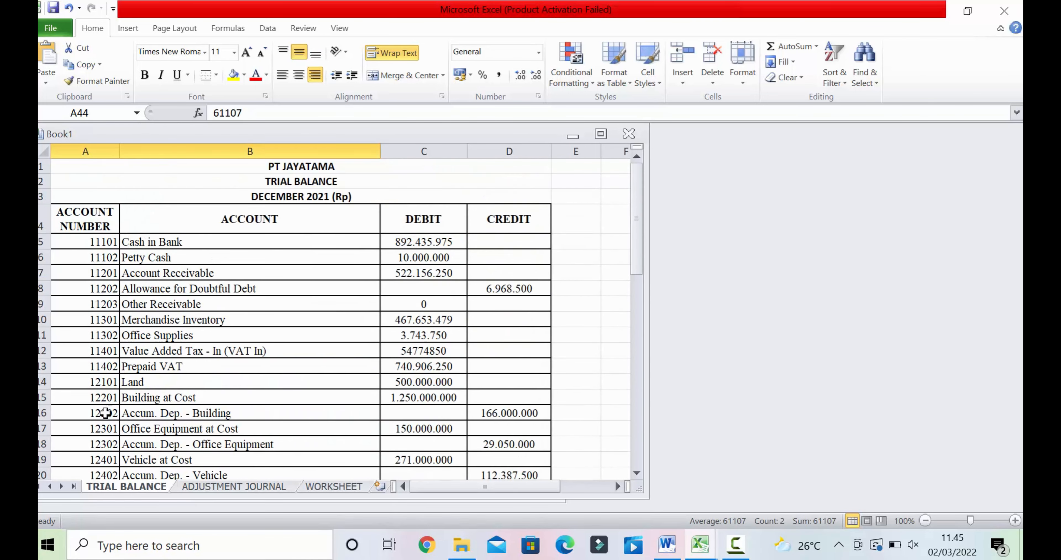
{"action": "left_click_drag", "start_coordinate": [103, 336], "coordinate": [136, 336]}
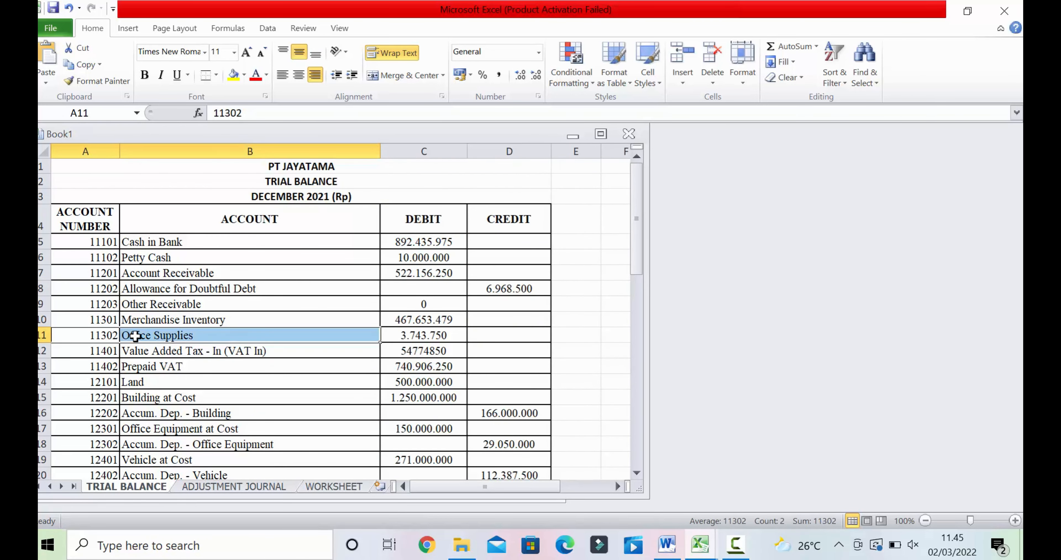
{"action": "right_click", "coordinate": [136, 337]}
{"action": "left_click", "coordinate": [163, 98]}
{"action": "left_click", "coordinate": [200, 486]}
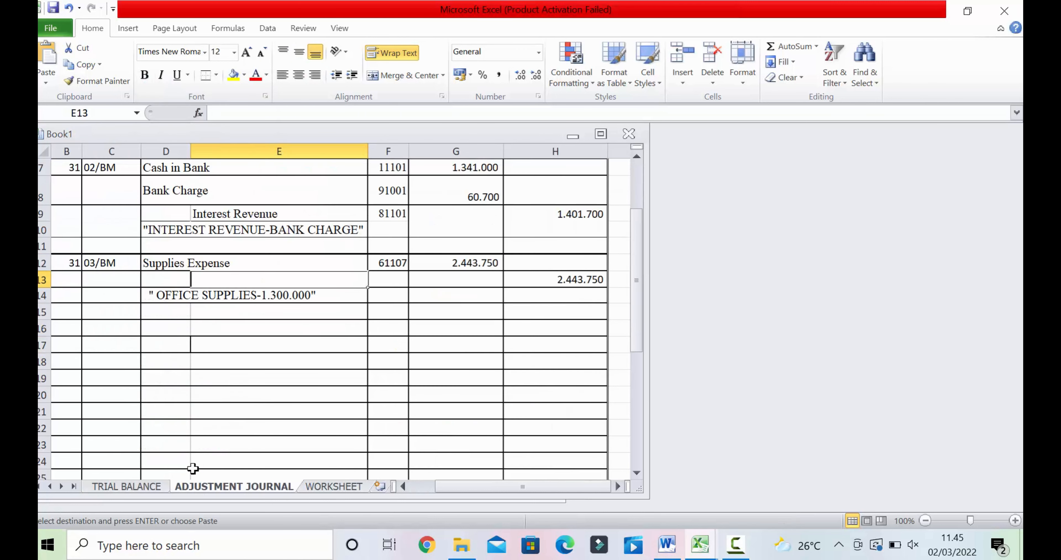
{"action": "left_click", "coordinate": [132, 343]}
{"action": "right_click", "coordinate": [132, 344]}
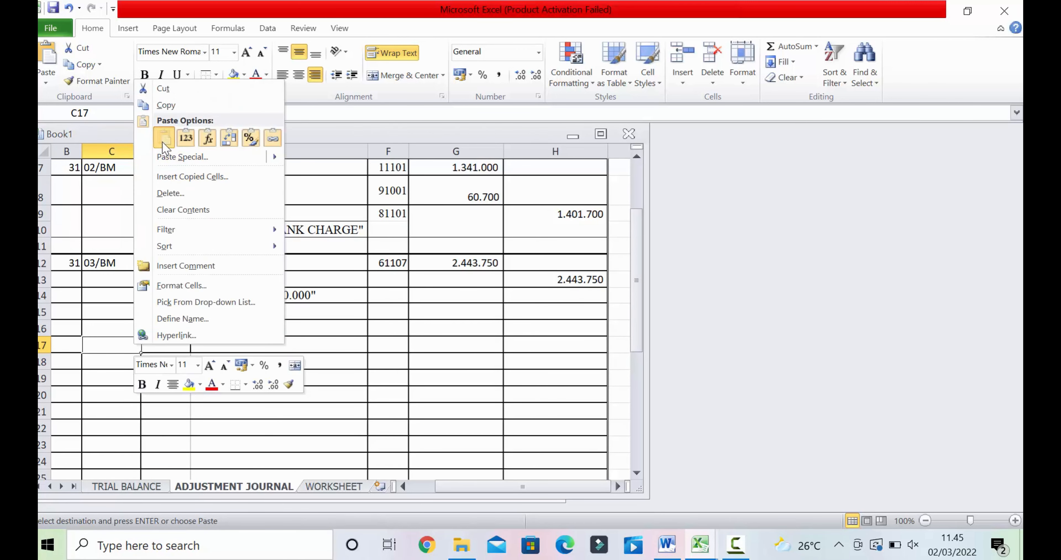
{"action": "left_click", "coordinate": [157, 140]}
Copy the text Office Supplies from D17 into E13 as the 03/BM credit account
{"action": "left_click_drag", "start_coordinate": [288, 114], "coordinate": [214, 113]}
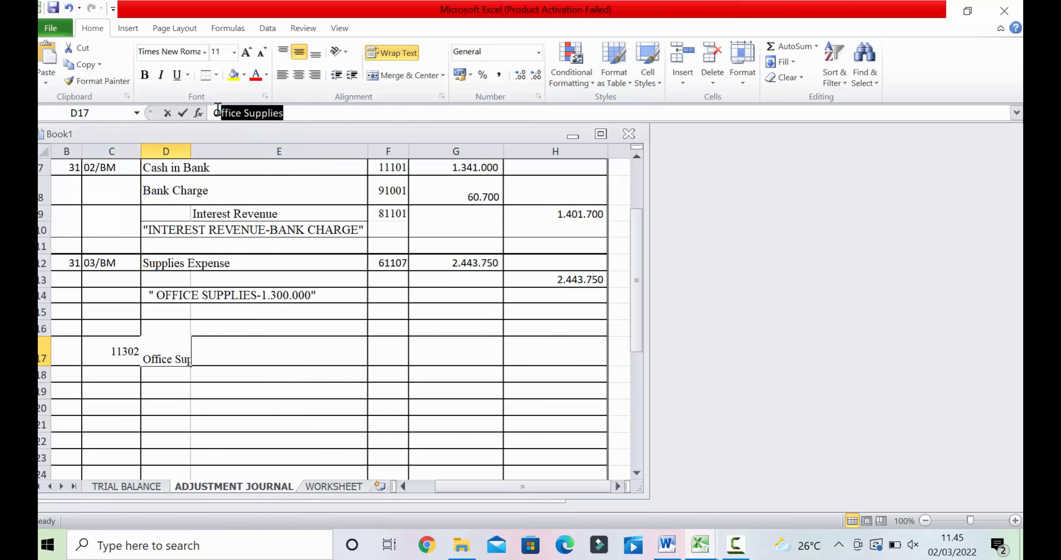
{"action": "right_click", "coordinate": [239, 113]}
{"action": "left_click", "coordinate": [268, 137]}
{"action": "left_click", "coordinate": [214, 278]}
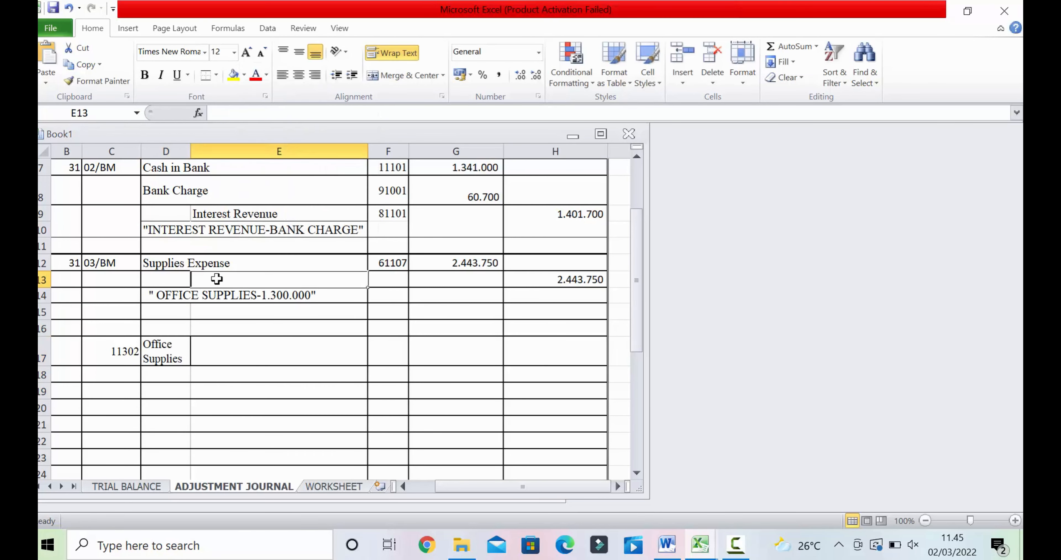
{"action": "right_click", "coordinate": [216, 280]}
{"action": "left_click", "coordinate": [247, 74]}
{"action": "left_click", "coordinate": [231, 350]}
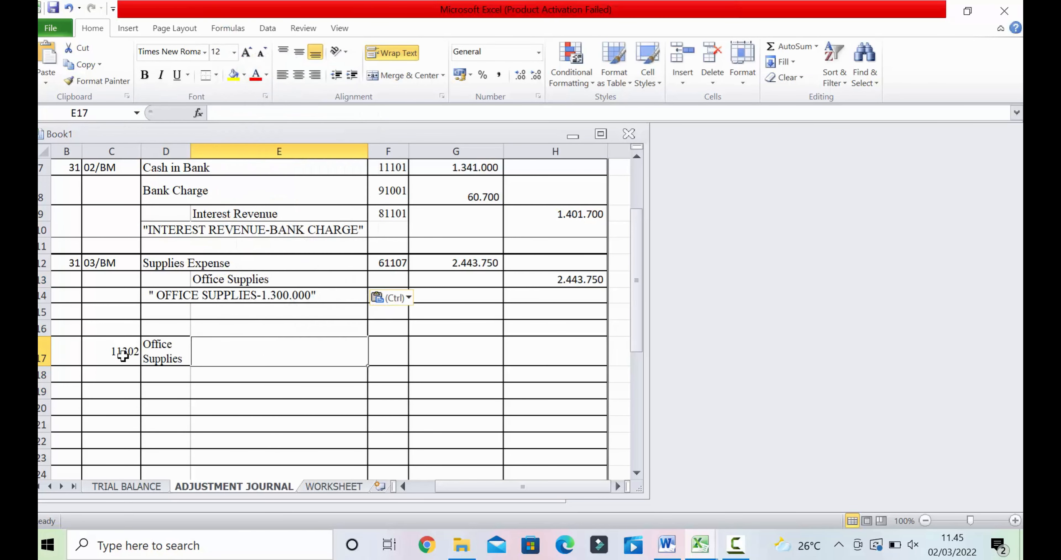
Copy account number 11302 from C17 into F13 on the Office Supplies line
{"action": "left_click", "coordinate": [124, 351]}
{"action": "left_click_drag", "start_coordinate": [241, 113], "coordinate": [214, 113]}
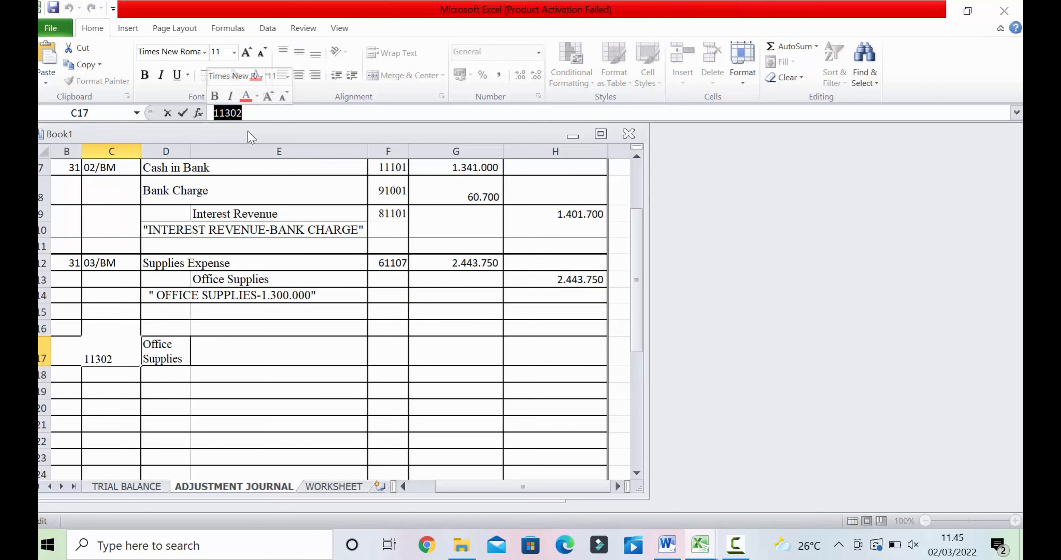
{"action": "right_click", "coordinate": [221, 110]}
{"action": "left_click", "coordinate": [253, 137]}
{"action": "left_click", "coordinate": [380, 279]}
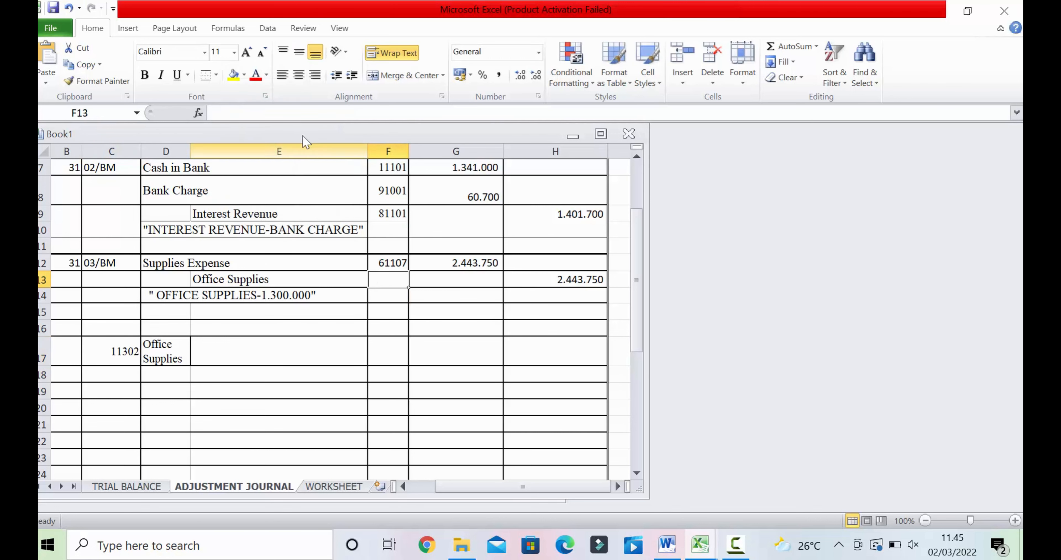
{"action": "right_click", "coordinate": [266, 111]}
{"action": "key", "text": "ctrl+v"}
{"action": "key", "text": "Return"}
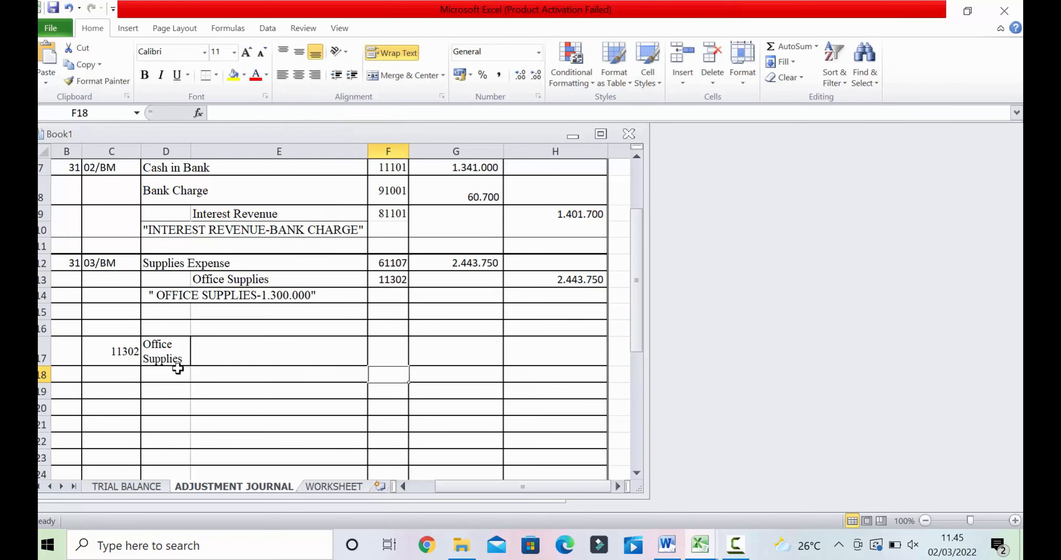
Clear the Office Supplies helper cells C17:D17
{"action": "left_click_drag", "start_coordinate": [123, 350], "coordinate": [182, 345]}
{"action": "key", "text": "Delete"}
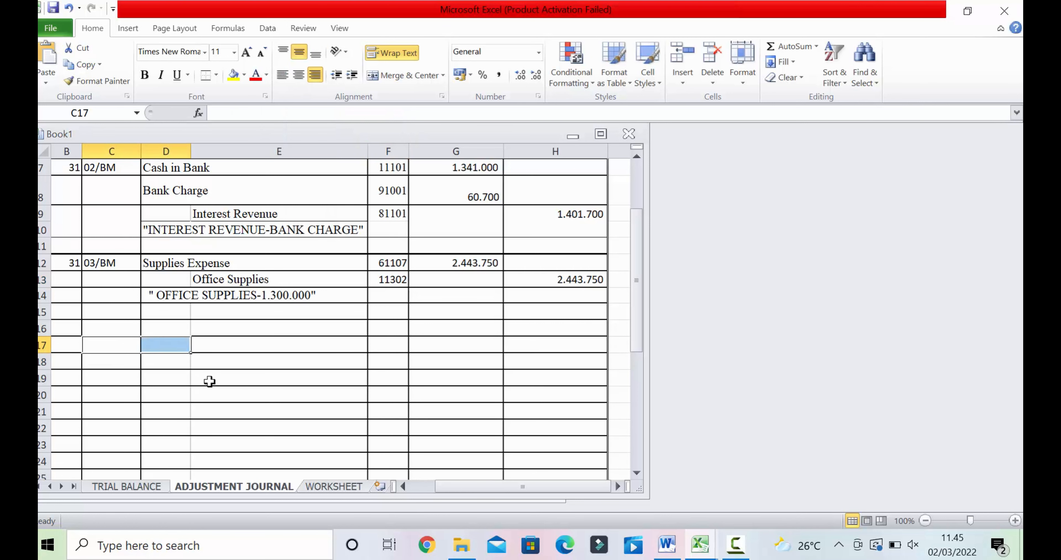
{"action": "left_click", "coordinate": [238, 386]}
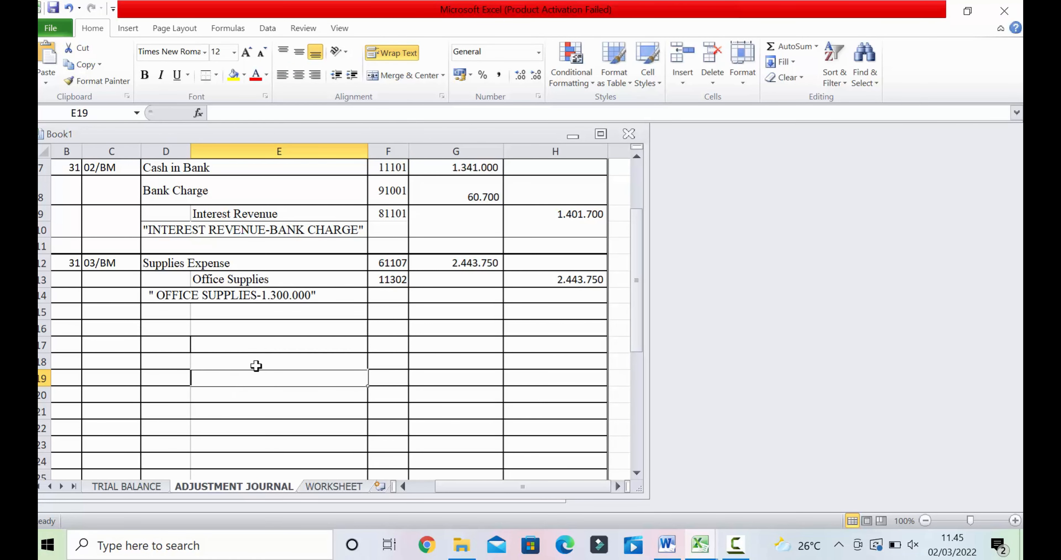
Try to rule off the 03/BM entry with a top and bottom border on B15:H15
{"action": "left_click_drag", "start_coordinate": [73, 310], "coordinate": [569, 307]}
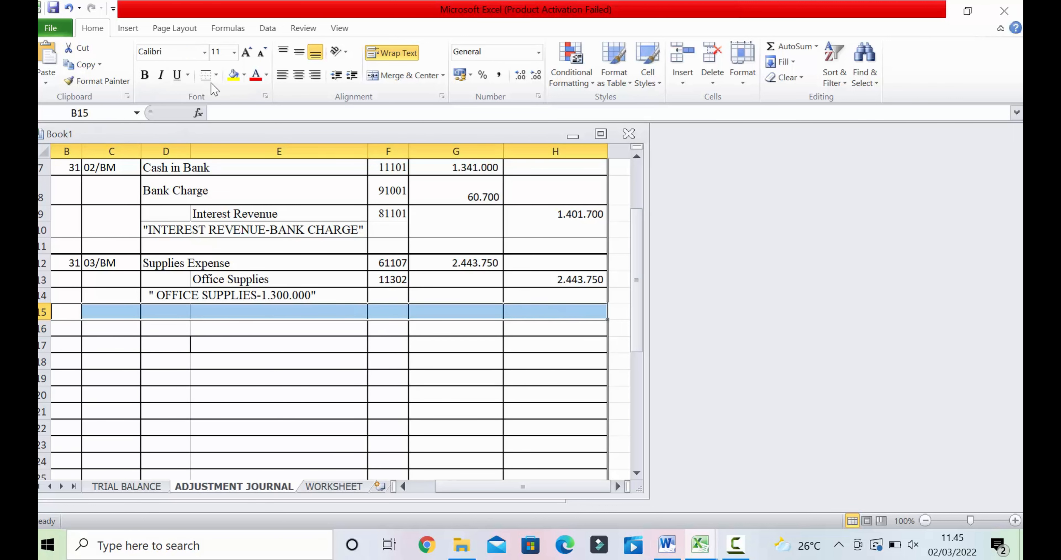
{"action": "left_click", "coordinate": [216, 74]}
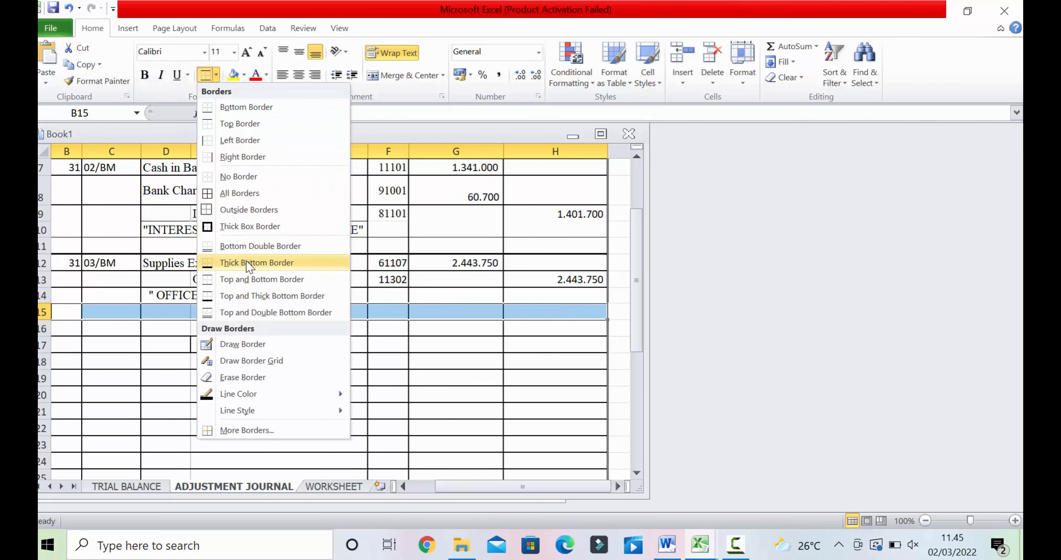
{"action": "left_click", "coordinate": [257, 297]}
{"action": "left_click", "coordinate": [298, 364]}
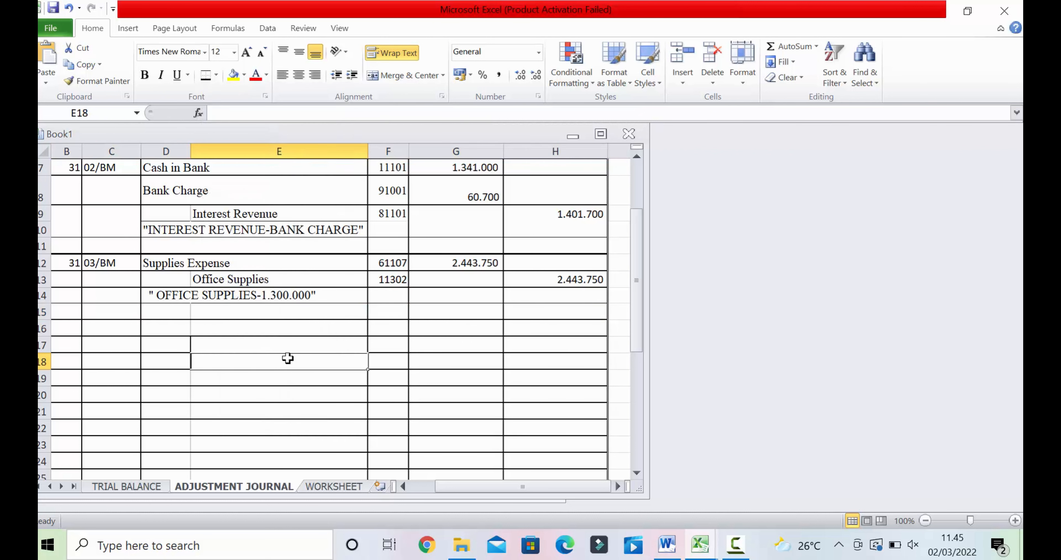
Draw a thick border line along the bottom of B15:H15 to close off the 03/BM entry
{"action": "left_click", "coordinate": [76, 312]}
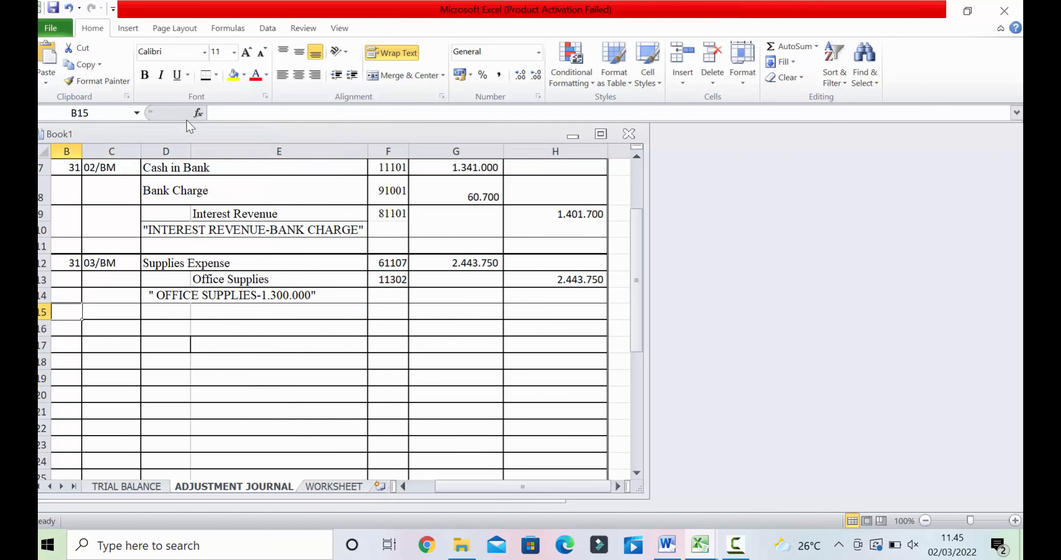
{"action": "left_click", "coordinate": [215, 74]}
{"action": "left_click", "coordinate": [239, 346]}
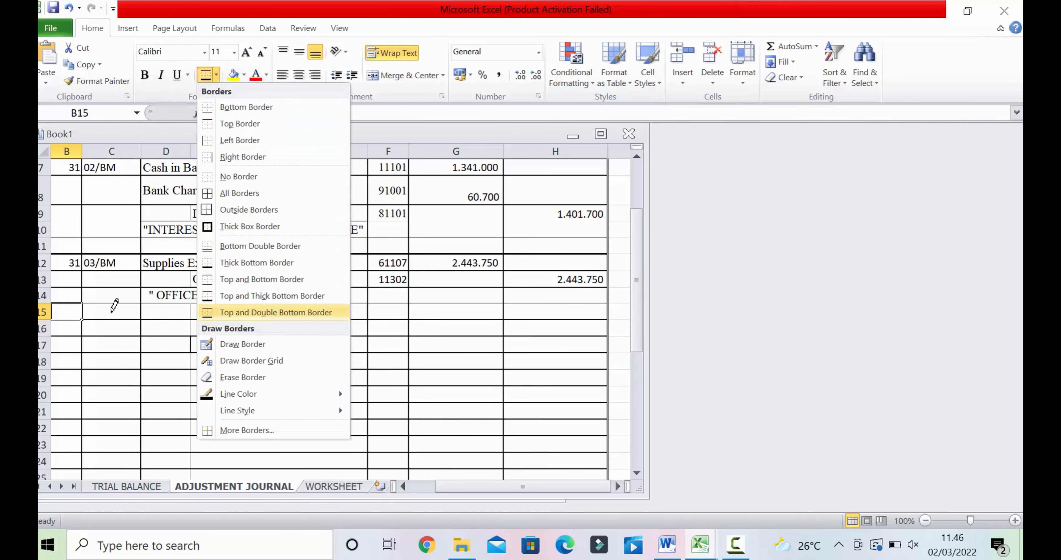
{"action": "left_click_drag", "start_coordinate": [73, 313], "coordinate": [313, 307]}
{"action": "left_click_drag", "start_coordinate": [389, 312], "coordinate": [532, 311]}
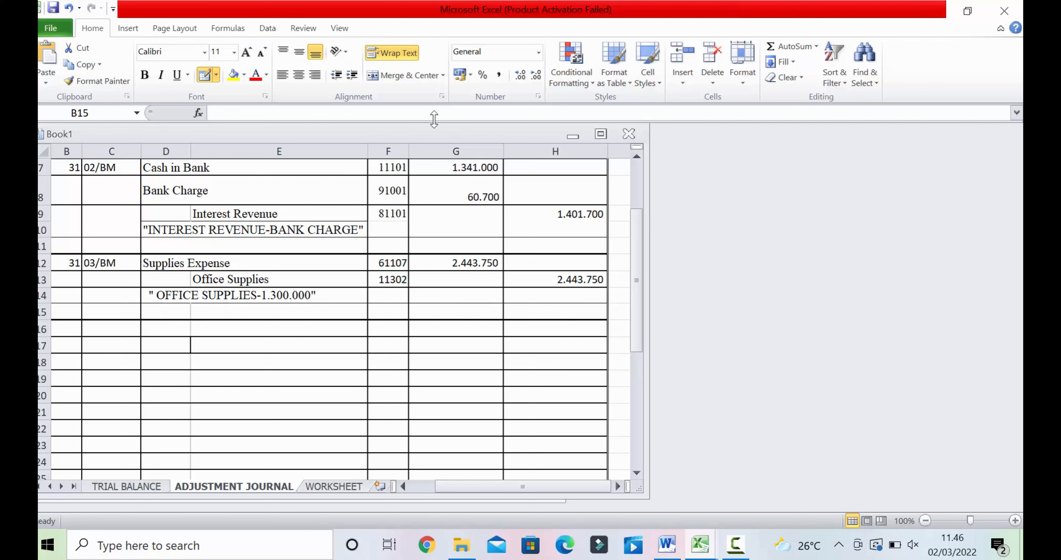
Leave border drawing and try to insert cells at D15:E18 below the 03/BM office supplies entry
{"action": "left_click", "coordinate": [210, 73]}
{"action": "left_click", "coordinate": [305, 428]}
{"action": "left_click", "coordinate": [271, 396]}
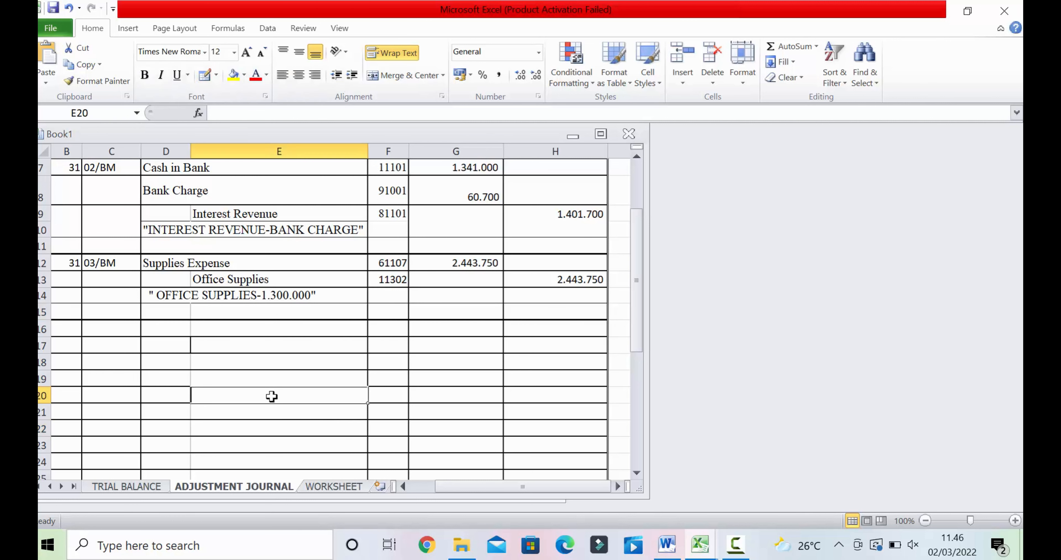
{"action": "left_click", "coordinate": [72, 329]}
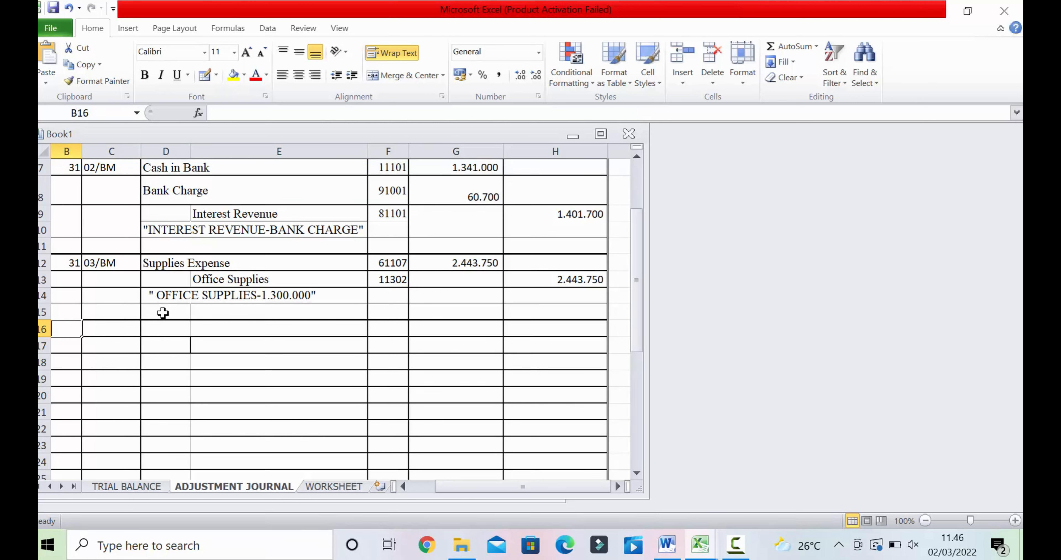
{"action": "left_click_drag", "start_coordinate": [158, 311], "coordinate": [252, 353]}
{"action": "right_click", "coordinate": [252, 353]}
{"action": "left_click", "coordinate": [280, 187]}
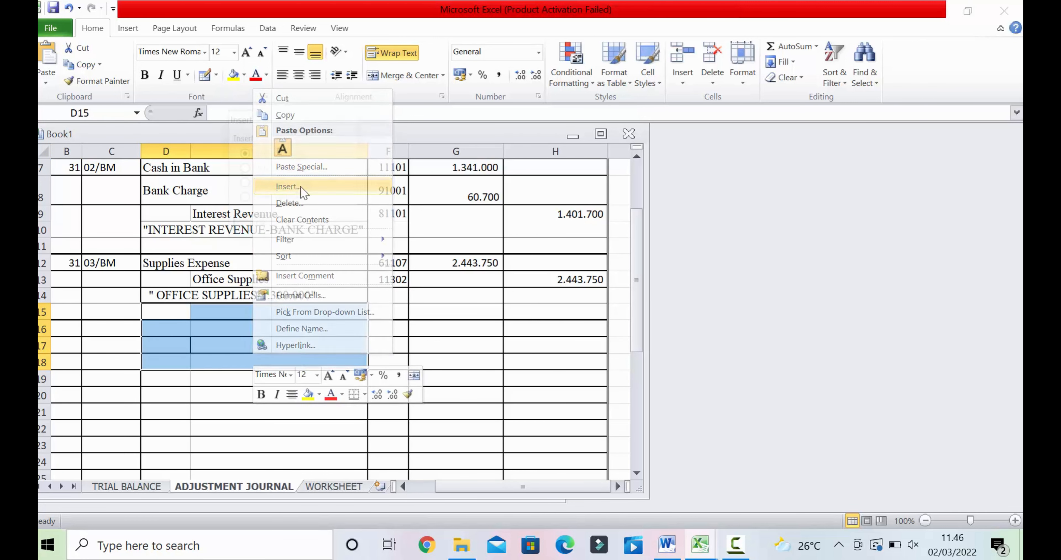
{"action": "left_click", "coordinate": [244, 183]}
{"action": "left_click", "coordinate": [268, 225]}
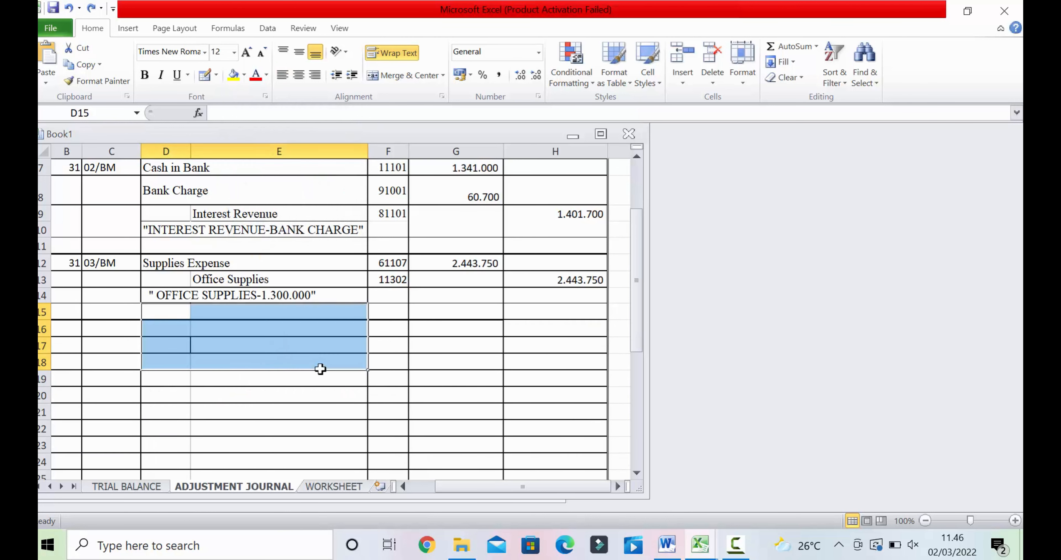
{"action": "left_click", "coordinate": [336, 399]}
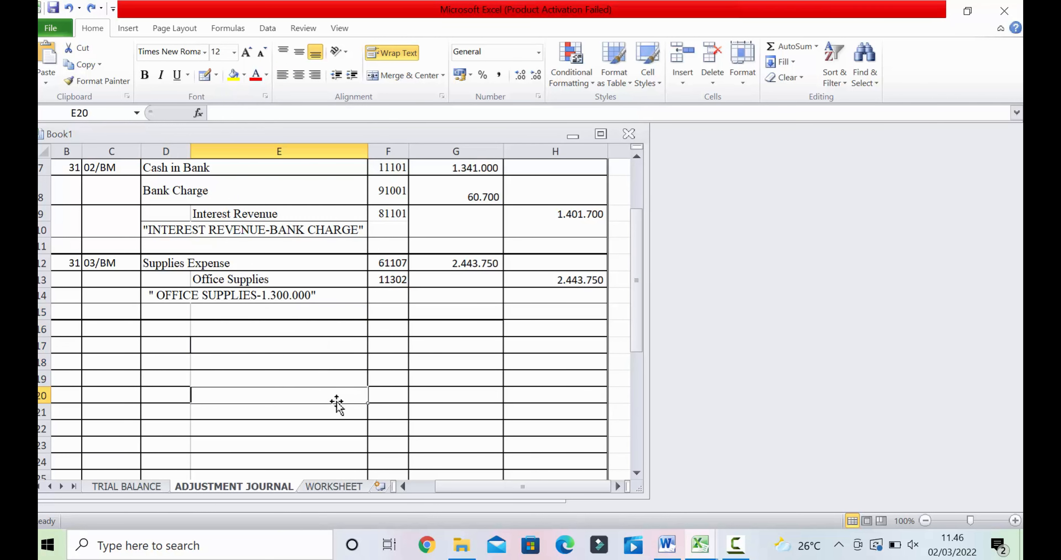
{"action": "left_click", "coordinate": [401, 408]}
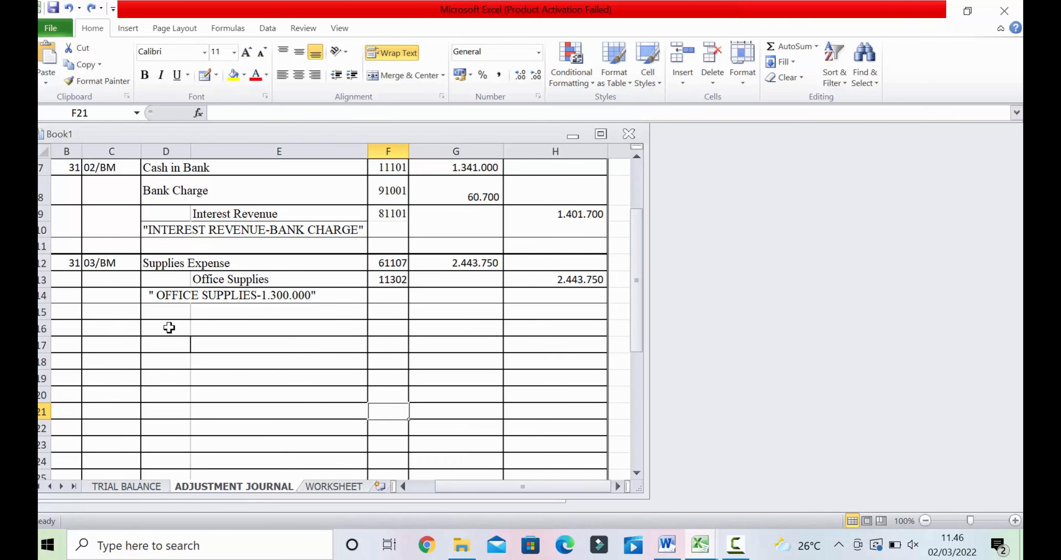
Begin an explanation line in D18 with an opening quotation mark, merge D18:E18 and align the text left
{"action": "left_click", "coordinate": [169, 327]}
{"action": "left_click", "coordinate": [127, 331]}
{"action": "left_click", "coordinate": [168, 334]}
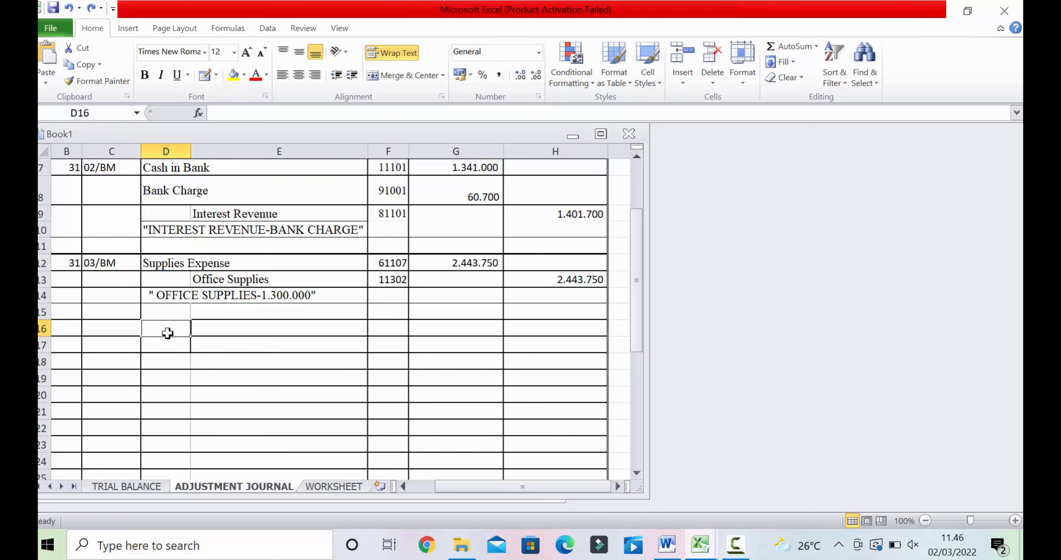
{"action": "left_click", "coordinate": [163, 363]}
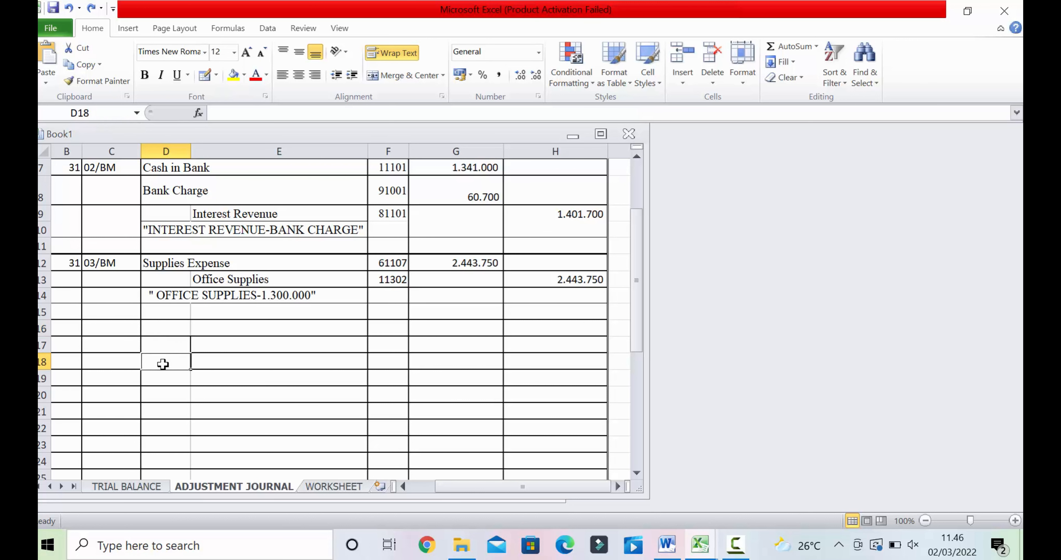
{"action": "type", "text": "\""}
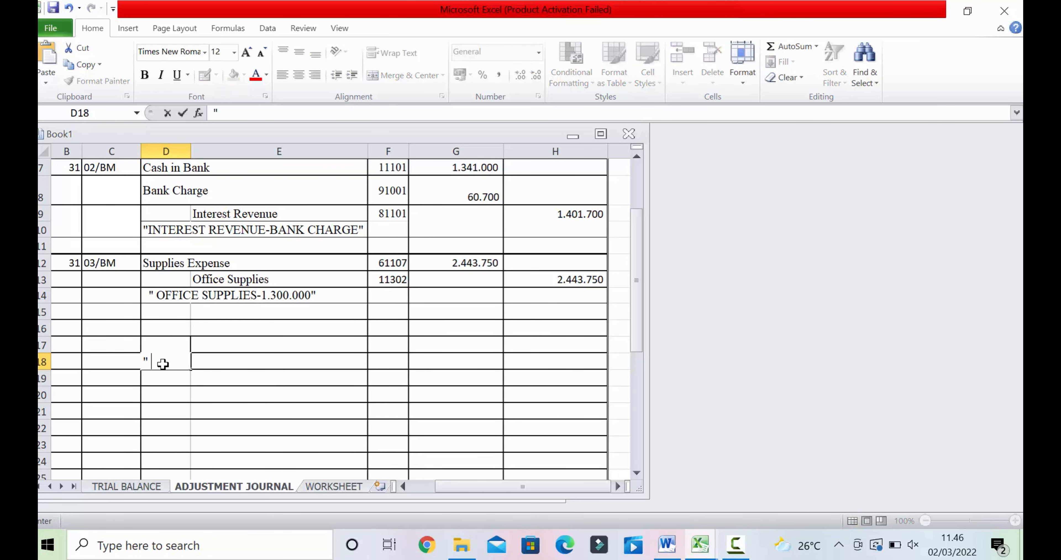
{"action": "left_click_drag", "start_coordinate": [173, 364], "coordinate": [216, 364]}
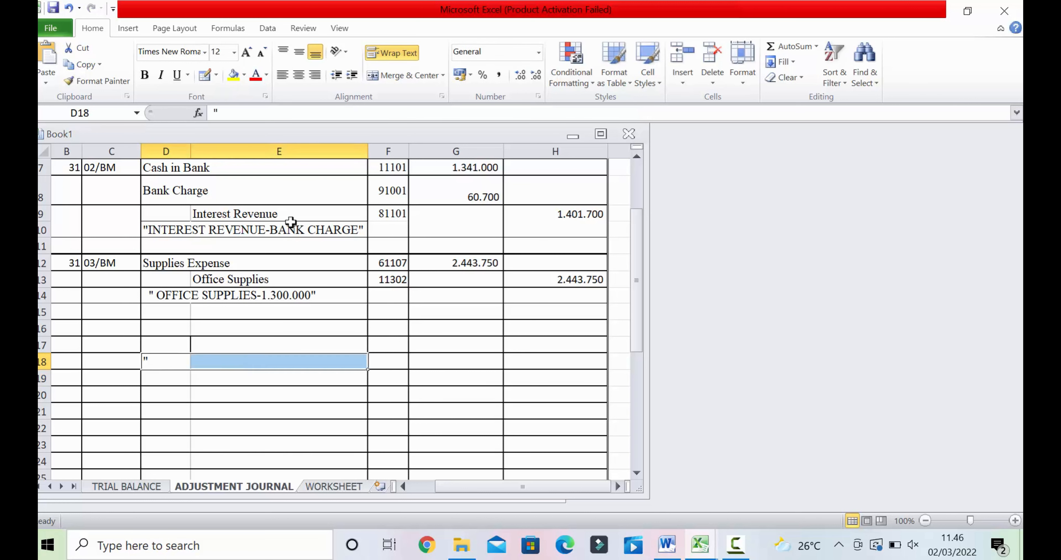
{"action": "left_click", "coordinate": [407, 84]}
{"action": "left_click", "coordinate": [249, 395]}
{"action": "left_click", "coordinate": [253, 362]}
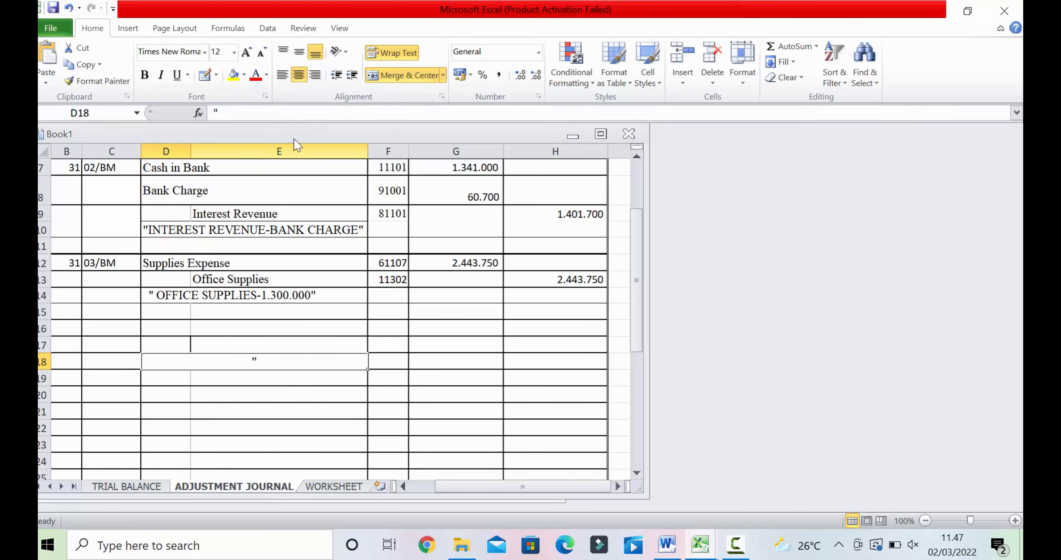
{"action": "left_click", "coordinate": [283, 79]}
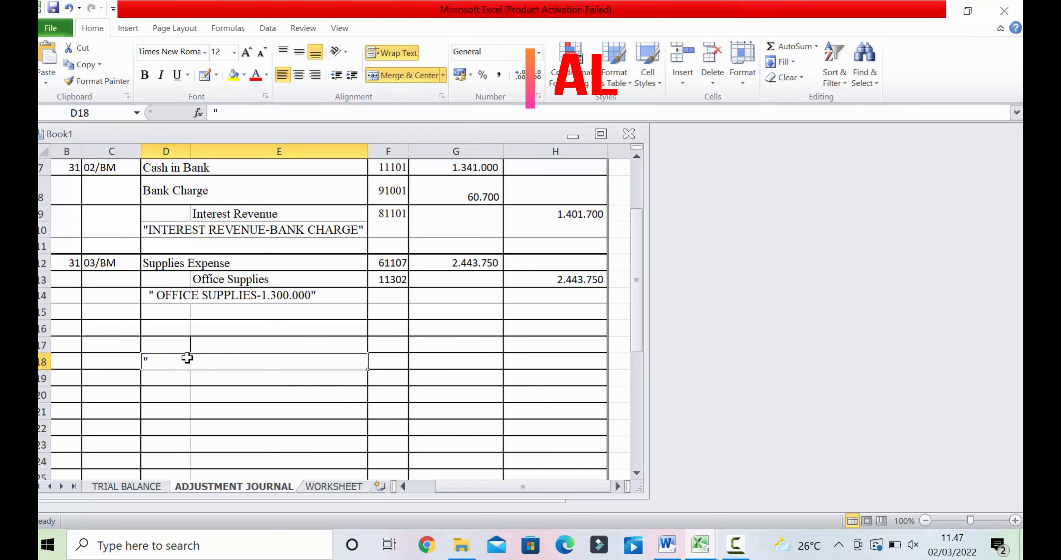
Extend the D18 explanation to read " (2%*ACC RECEIVAIBLE)-ALLOWANC and widen column E slightly to fit it
{"action": "left_click", "coordinate": [226, 112]}
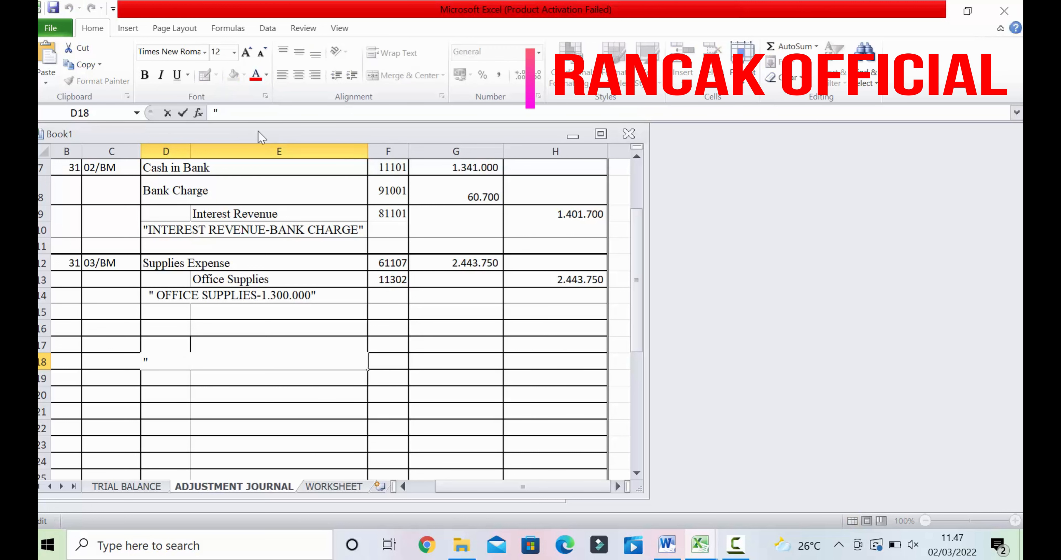
{"action": "type", "text": "(2%*ACC"}
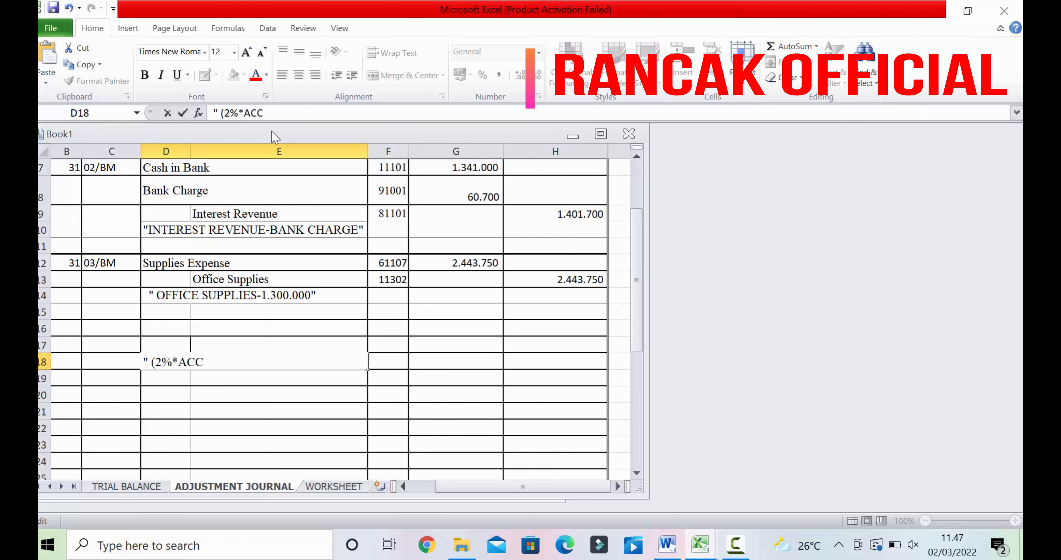
{"action": "type", "text": "O"}
{"action": "key", "text": "BackSpace"}
{"action": "type", "text": "R"}
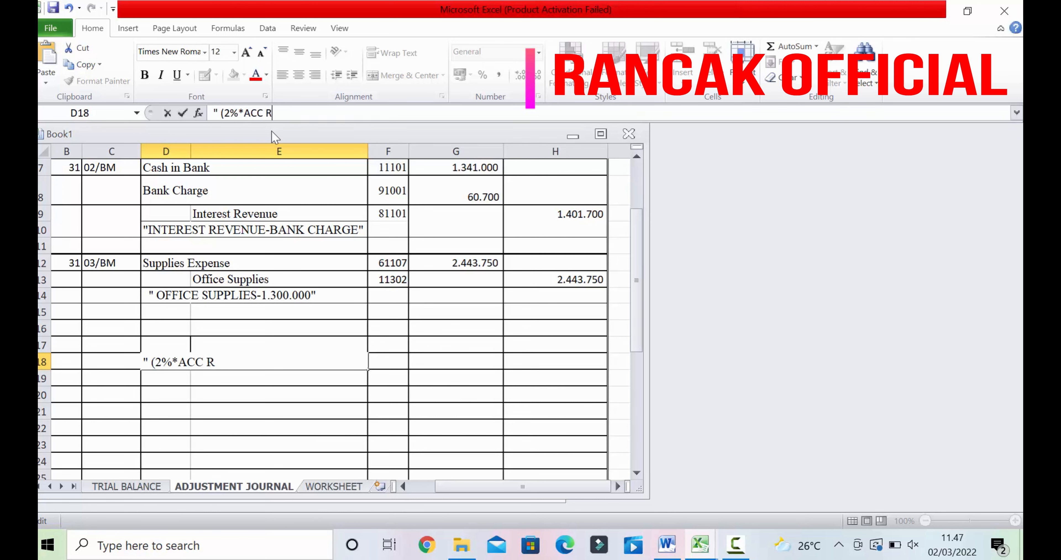
{"action": "type", "text": "ECEIVAIB"}
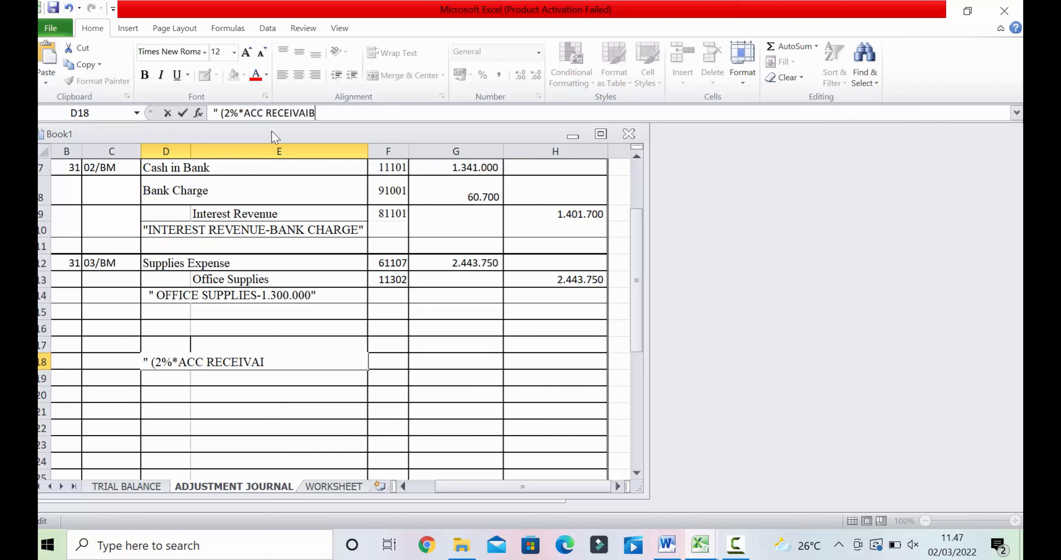
{"action": "type", "text": "LE"}
{"action": "key", "text": "BackSpace"}
{"action": "type", "text": "LE)-ADD"}
{"action": "key", "text": "BackSpace"}
{"action": "key", "text": "BackSpace"}
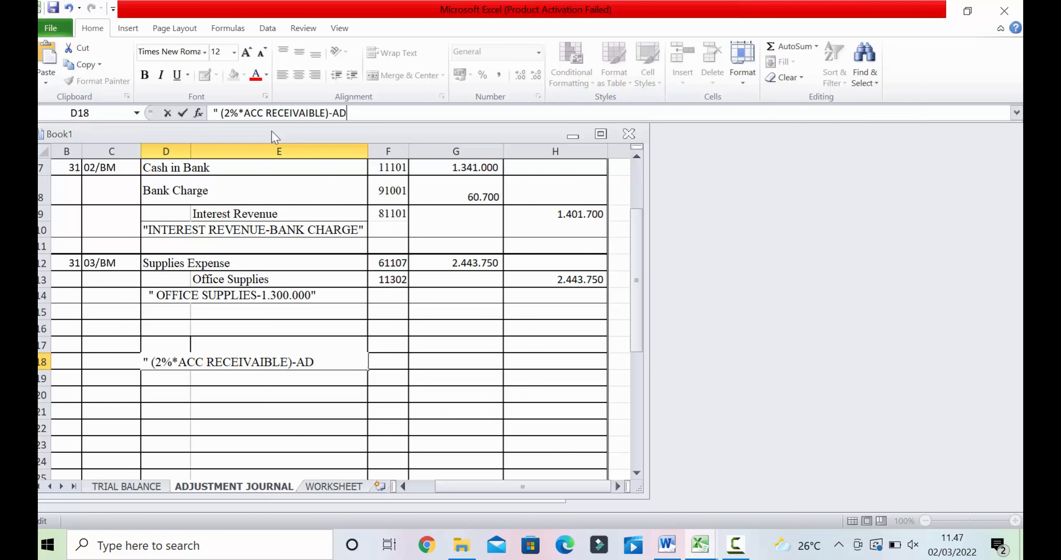
{"action": "type", "text": "A"}
{"action": "key", "text": "BackSpace"}
{"action": "type", "text": "LLOWANC"}
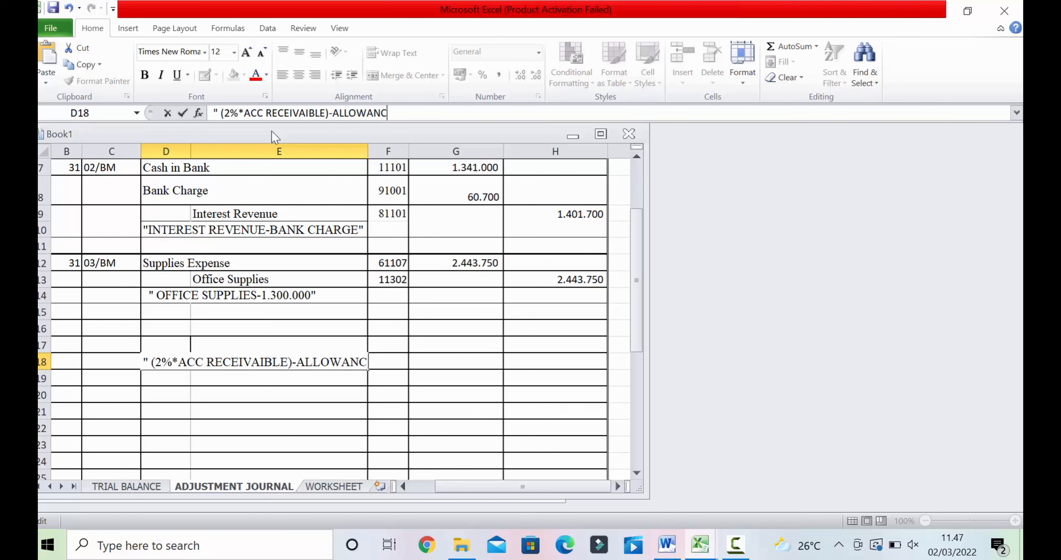
{"action": "left_click", "coordinate": [438, 362]}
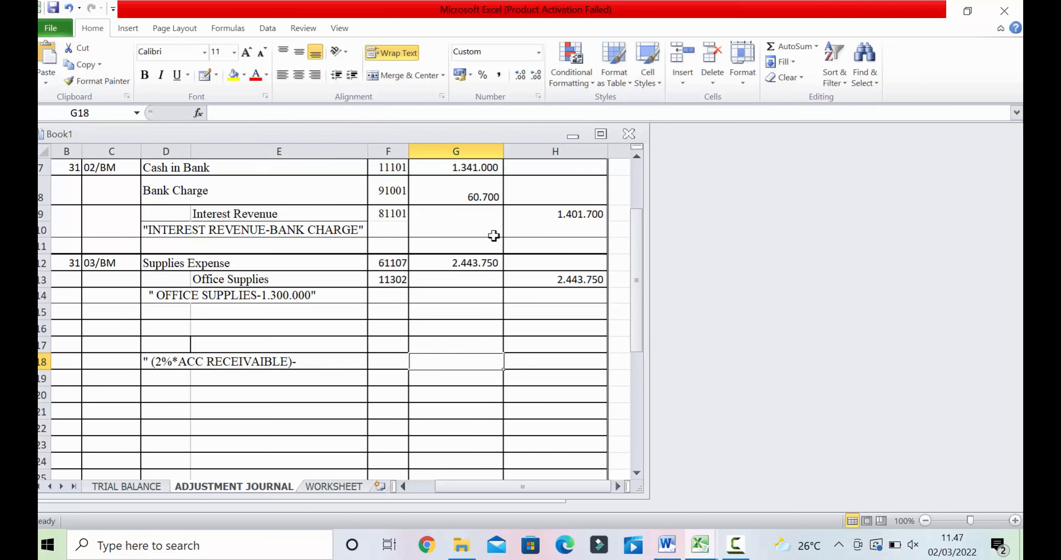
{"action": "left_click_drag", "start_coordinate": [369, 150], "coordinate": [374, 150]}
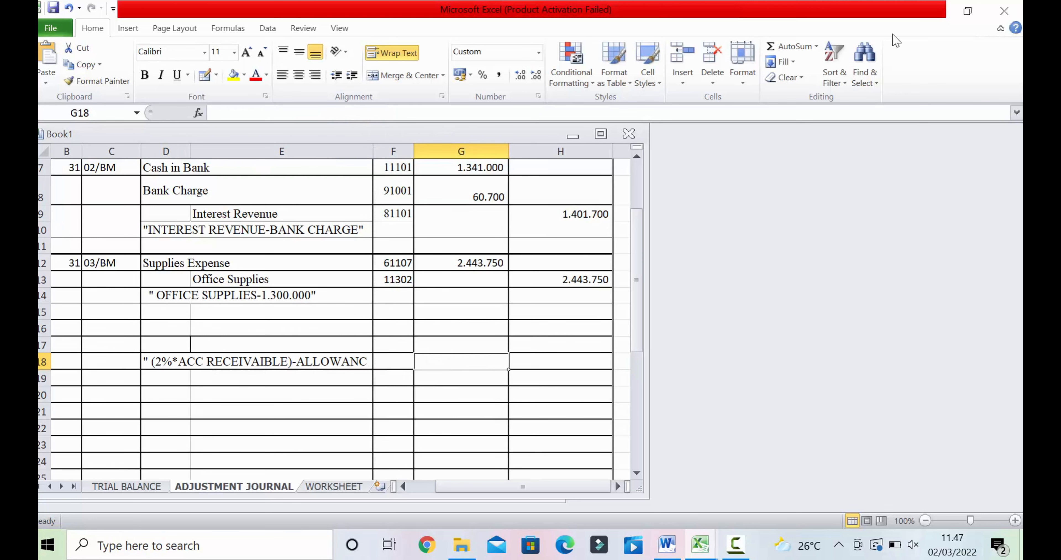
Consult the 03/BM memorial in Word and copy 11202 Allowance for Doubtful Debt from the Excel trial balance's A8:B8 into C20:D20 of the adjustment journal
{"action": "left_click", "coordinate": [171, 325]}
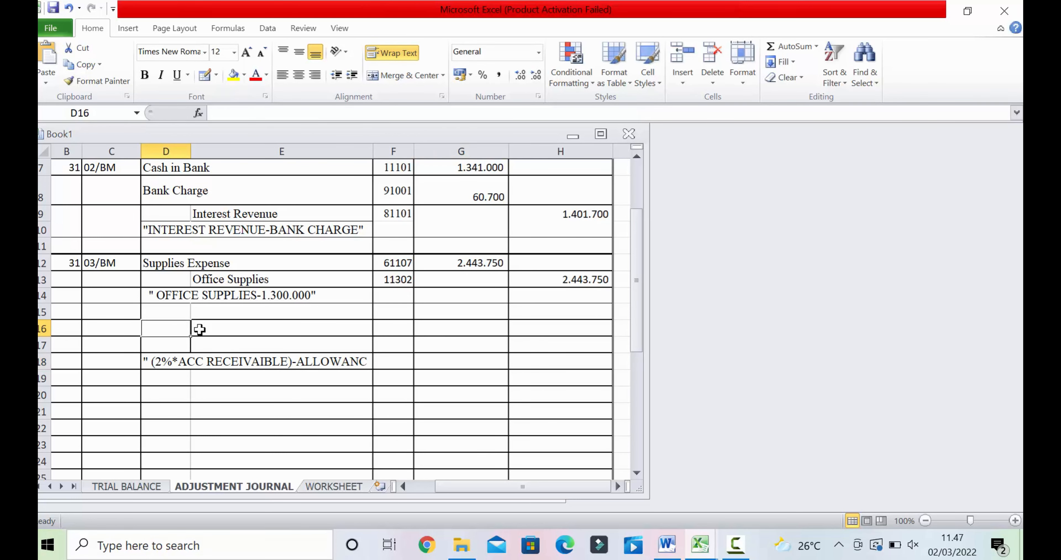
{"action": "left_click", "coordinate": [219, 347]}
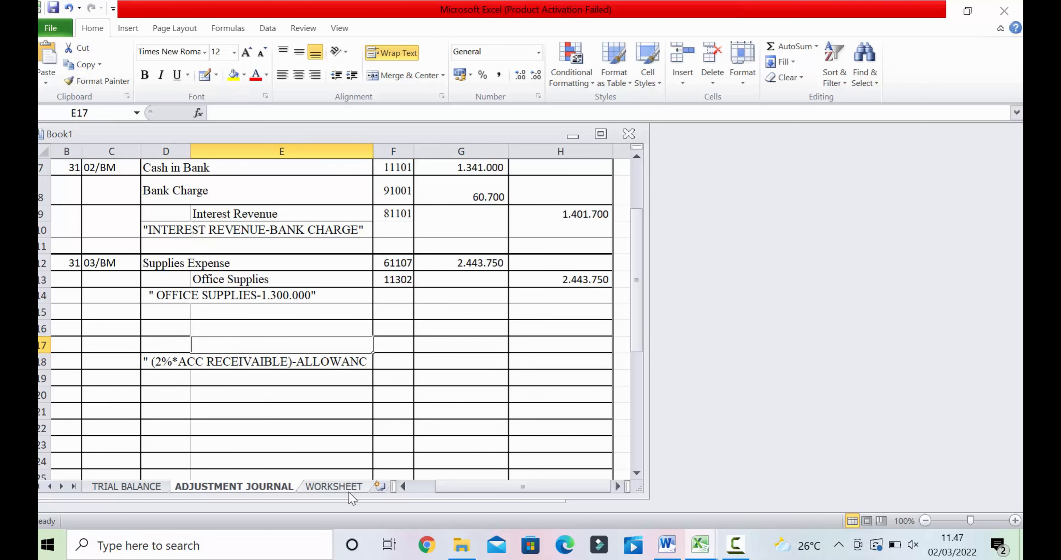
{"action": "left_click", "coordinate": [667, 546]}
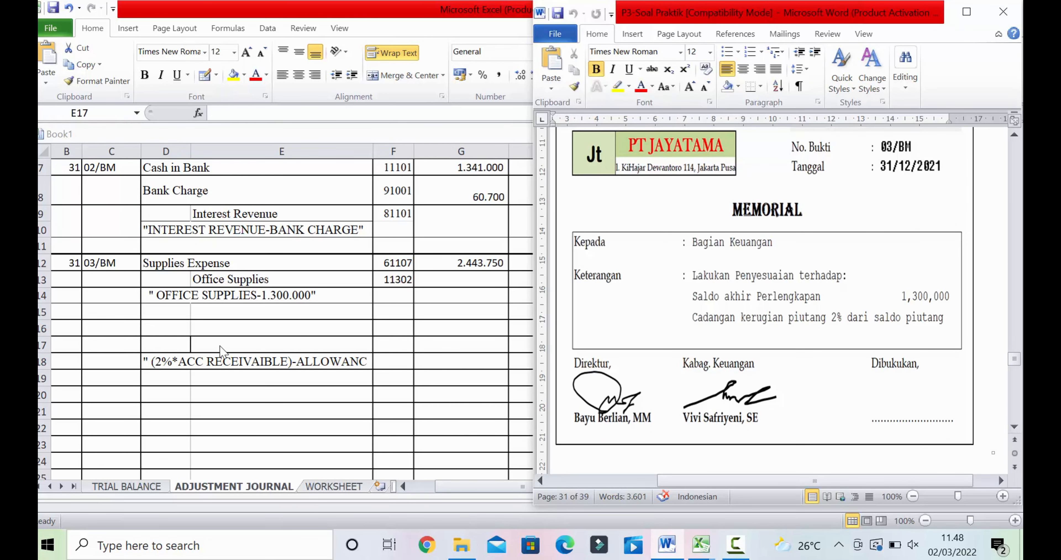
{"action": "left_click", "coordinate": [221, 352]}
{"action": "left_click", "coordinate": [127, 486]}
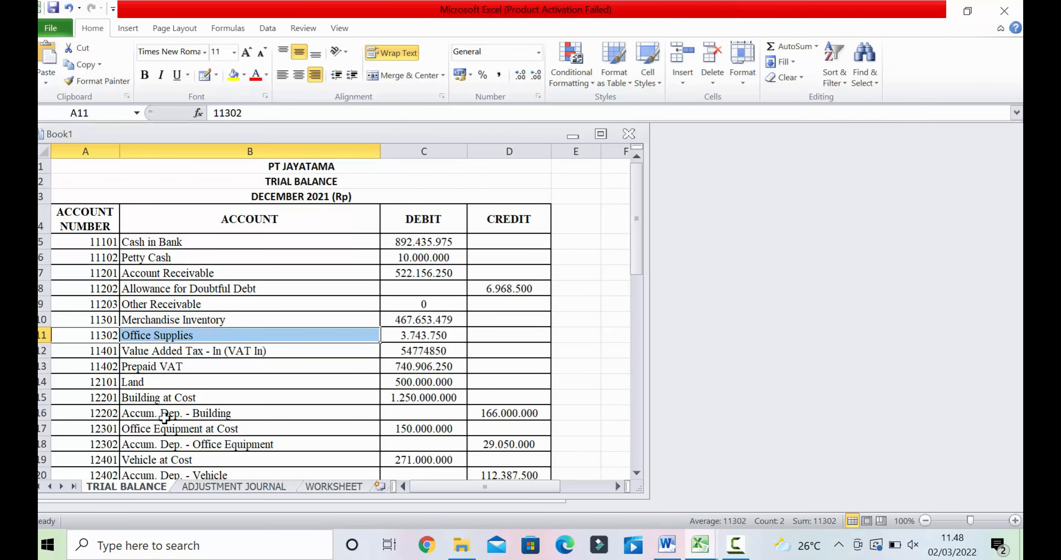
{"action": "left_click_drag", "start_coordinate": [109, 287], "coordinate": [155, 290]}
{"action": "right_click", "coordinate": [156, 293]}
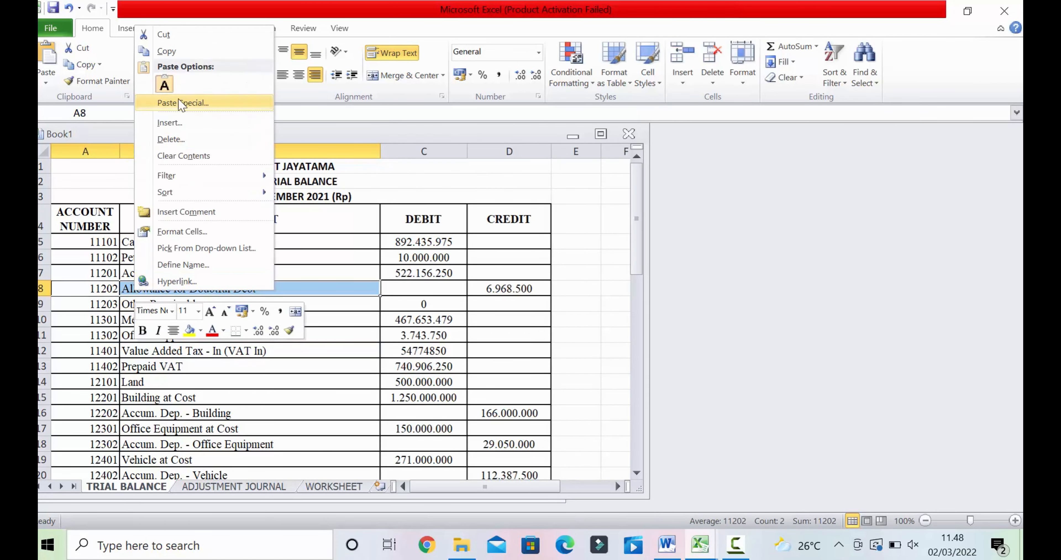
{"action": "left_click", "coordinate": [166, 51]}
{"action": "left_click", "coordinate": [233, 485]}
{"action": "scroll", "coordinate": [204, 425], "scroll_direction": "down", "scroll_amount": 2}
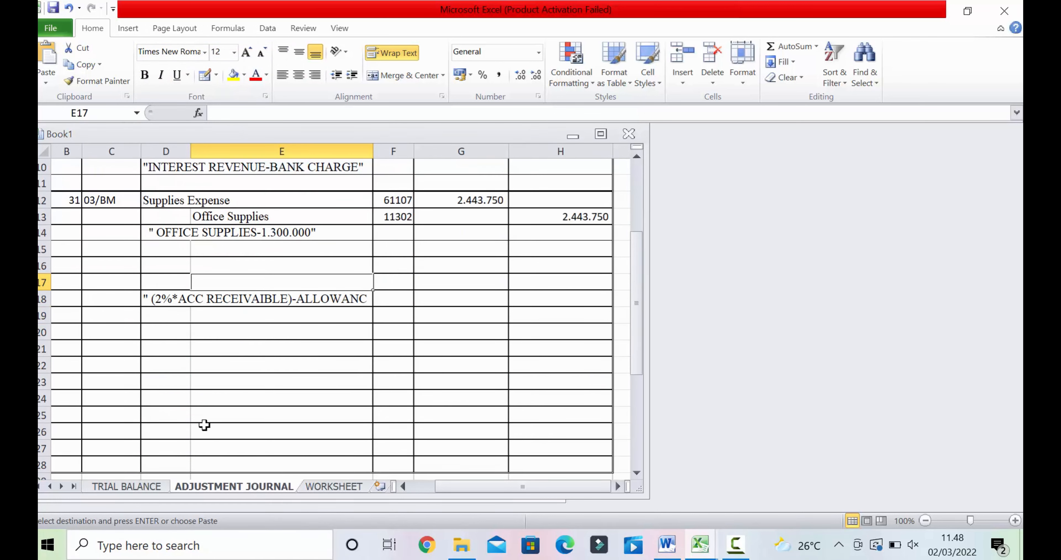
{"action": "left_click", "coordinate": [129, 331]}
{"action": "right_click", "coordinate": [129, 331]}
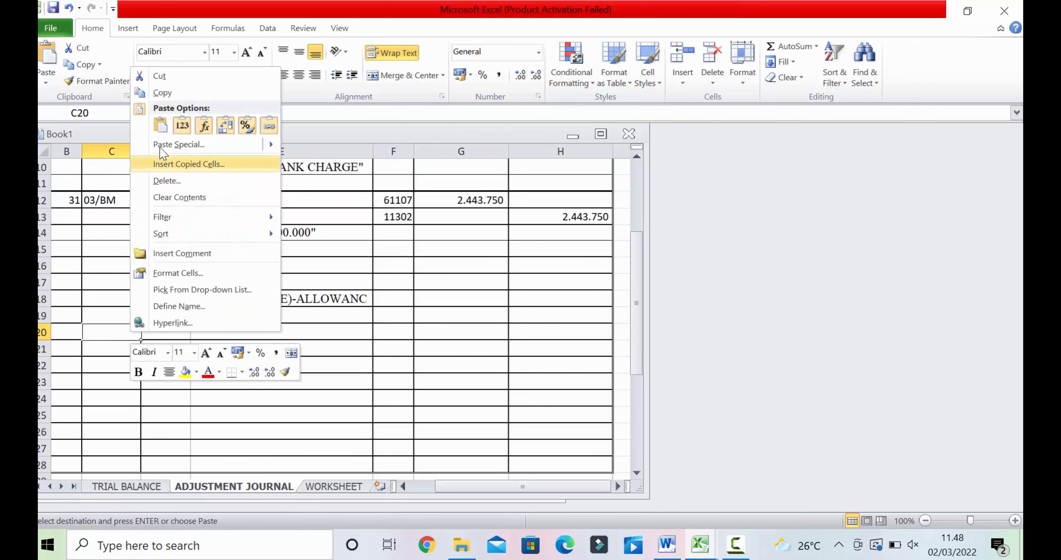
{"action": "left_click", "coordinate": [161, 127]}
{"action": "left_click", "coordinate": [287, 366]}
Copy the account name Allowance for Doubtful Debt from D20 into E17 as the credit line
{"action": "left_click", "coordinate": [173, 360]}
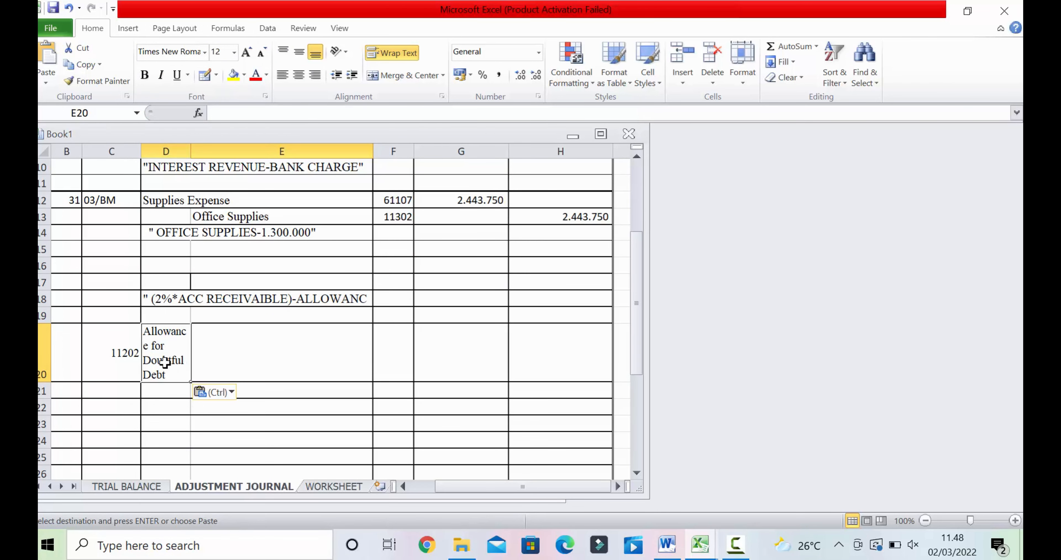
{"action": "left_click_drag", "start_coordinate": [359, 113], "coordinate": [212, 113]}
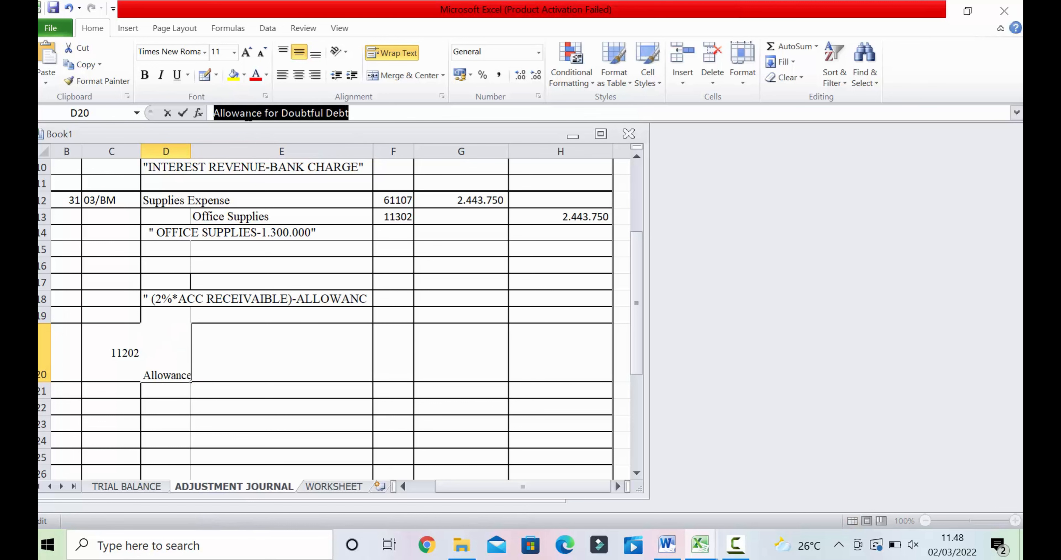
{"action": "right_click", "coordinate": [249, 112]}
{"action": "left_click", "coordinate": [282, 139]}
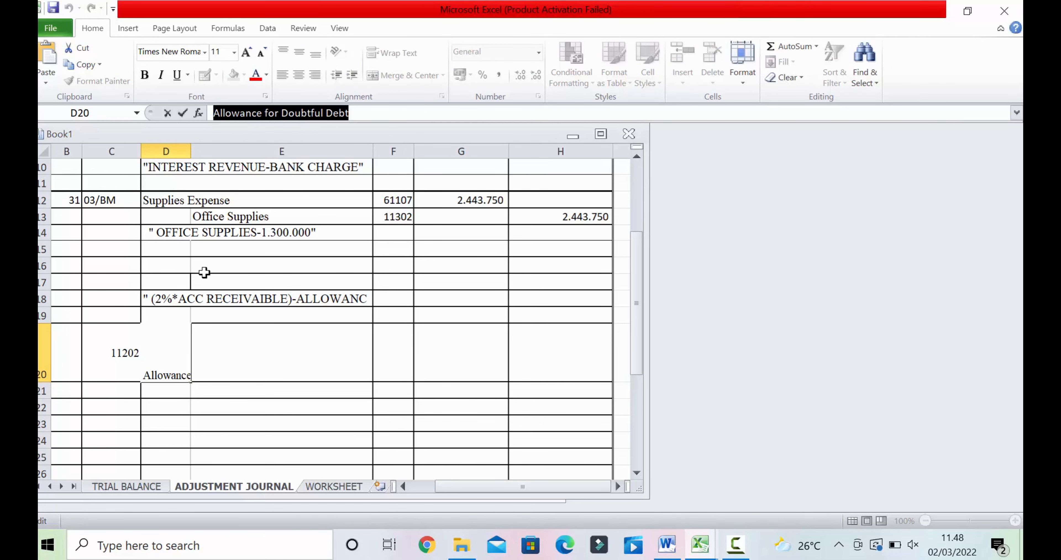
{"action": "left_click", "coordinate": [207, 282]}
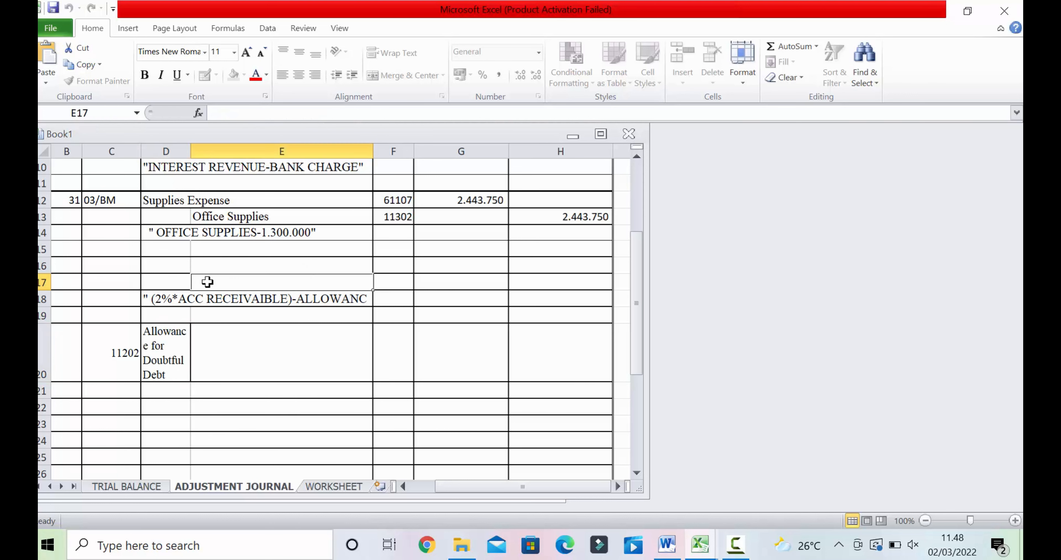
{"action": "right_click", "coordinate": [237, 110]}
{"action": "left_click", "coordinate": [271, 174]}
{"action": "left_click", "coordinate": [432, 341]}
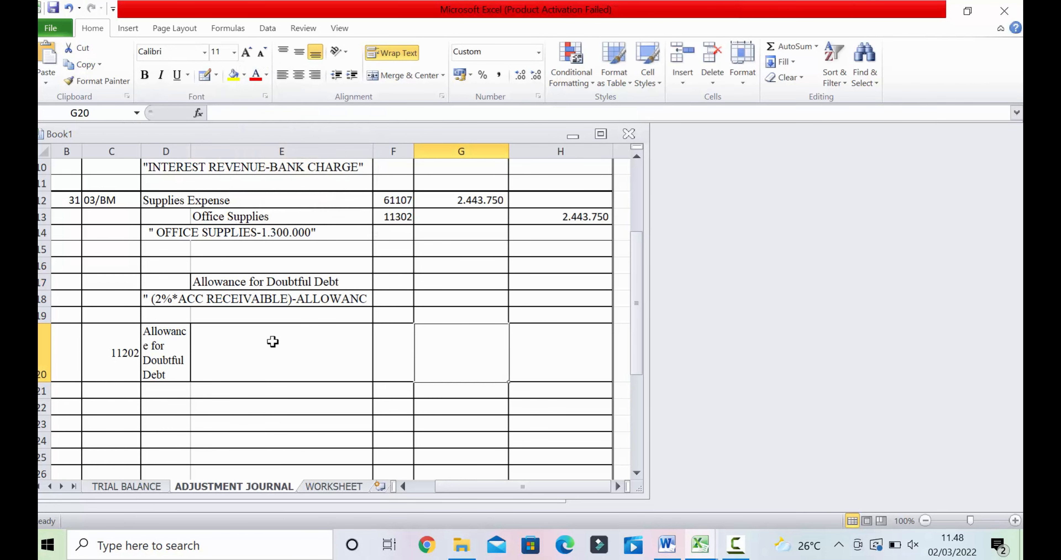
Copy the account number 11202 from C20 into F17 beside the Allowance for Doubtful Debt line
{"action": "left_click", "coordinate": [115, 345]}
{"action": "double_click", "coordinate": [229, 112]}
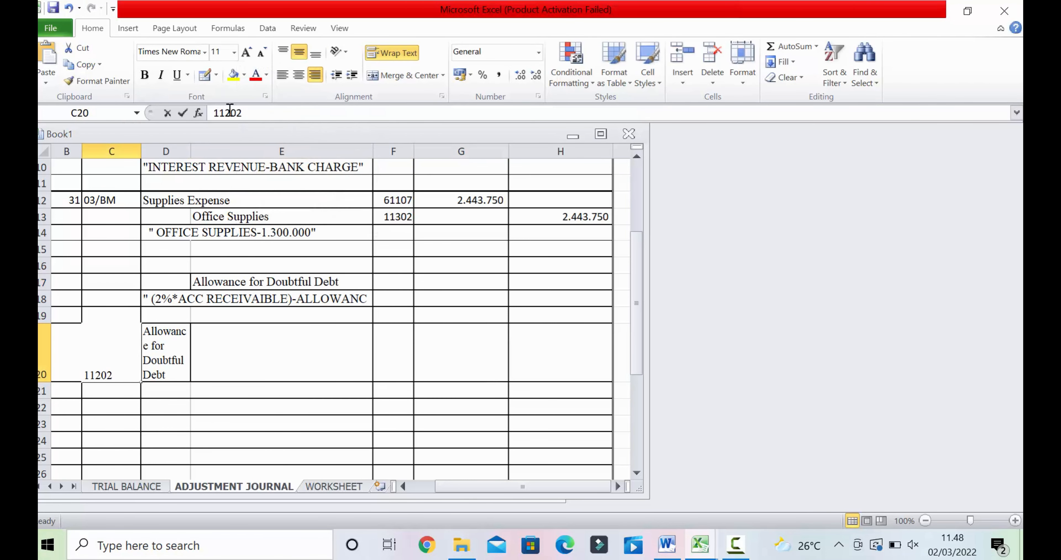
{"action": "right_click", "coordinate": [214, 111]}
{"action": "left_click", "coordinate": [247, 136]}
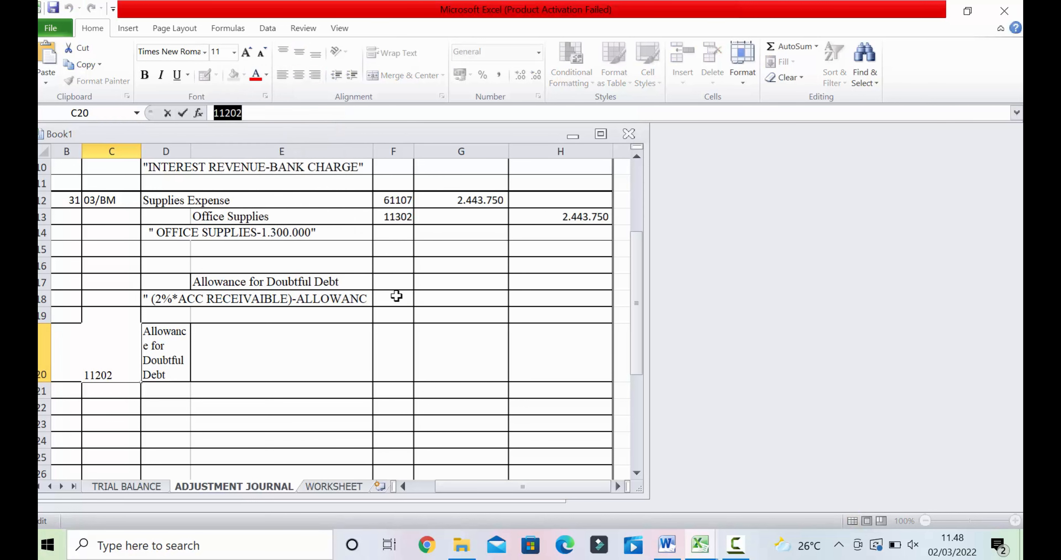
{"action": "left_click", "coordinate": [399, 281]}
{"action": "right_click", "coordinate": [277, 110]}
{"action": "left_click", "coordinate": [299, 164]}
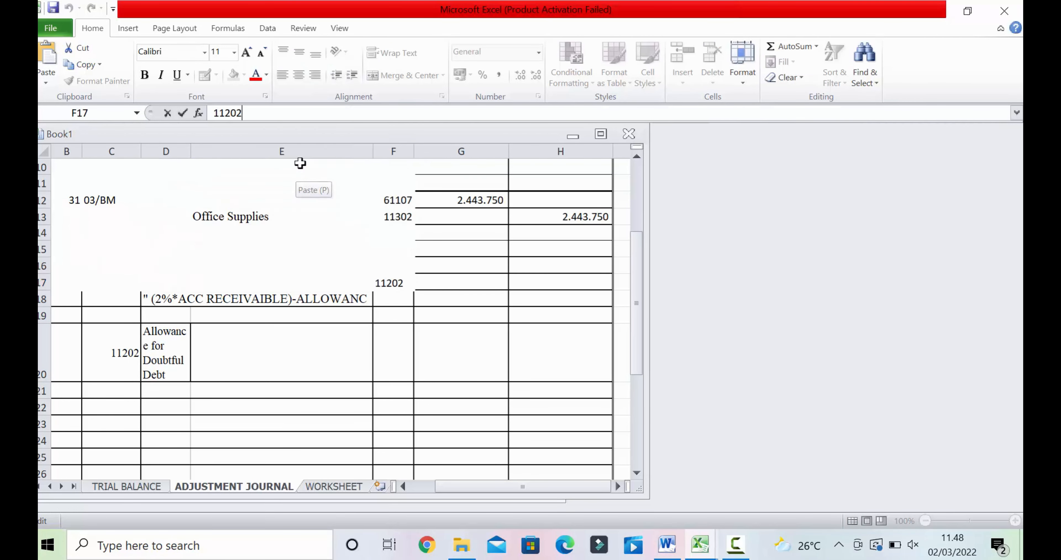
{"action": "left_click", "coordinate": [416, 329]}
Copy 61102 Uncollectible Accounts from the trial balance's A39:B39 into C21:D21 of the adjustment journal
{"action": "left_click", "coordinate": [187, 266]}
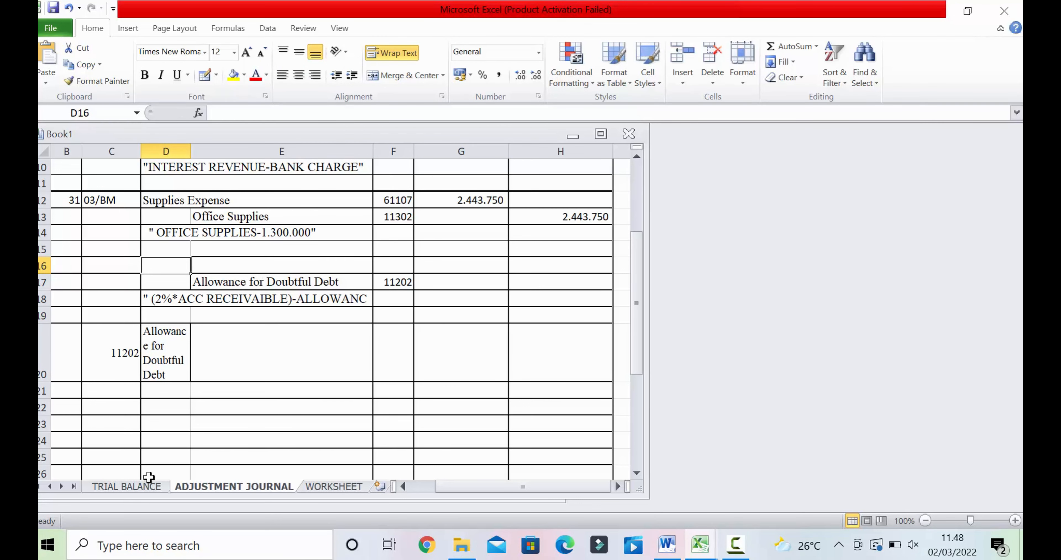
{"action": "left_click", "coordinate": [136, 486]}
{"action": "scroll", "coordinate": [170, 369], "scroll_direction": "down", "scroll_amount": 6}
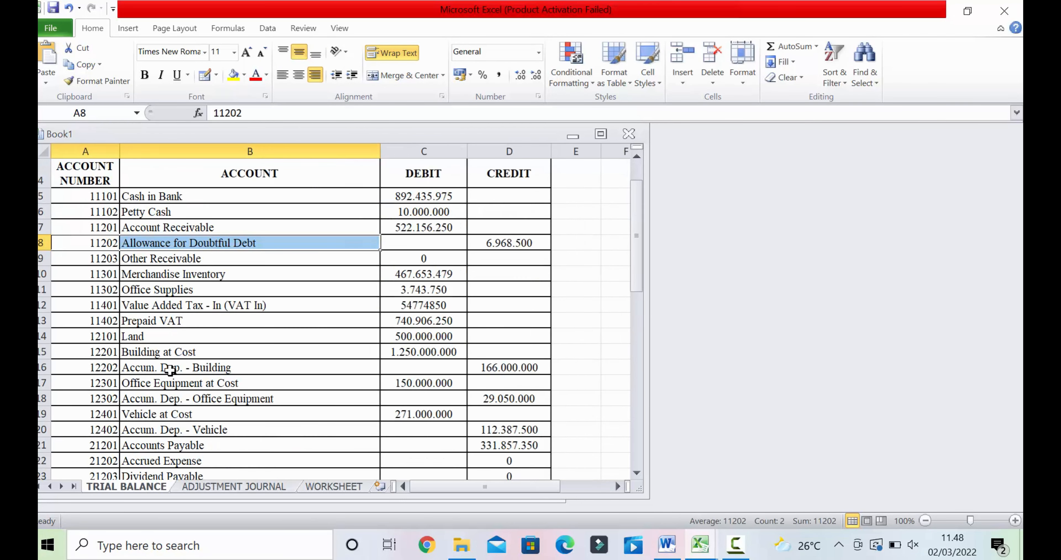
{"action": "scroll", "coordinate": [170, 370], "scroll_direction": "down", "scroll_amount": 2}
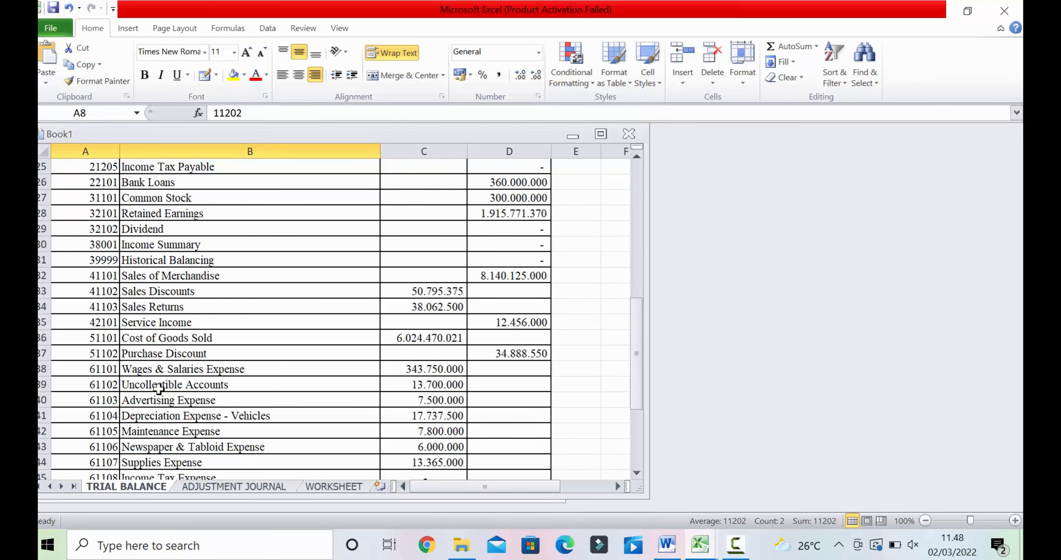
{"action": "left_click_drag", "start_coordinate": [109, 385], "coordinate": [143, 383]}
{"action": "right_click", "coordinate": [143, 384]}
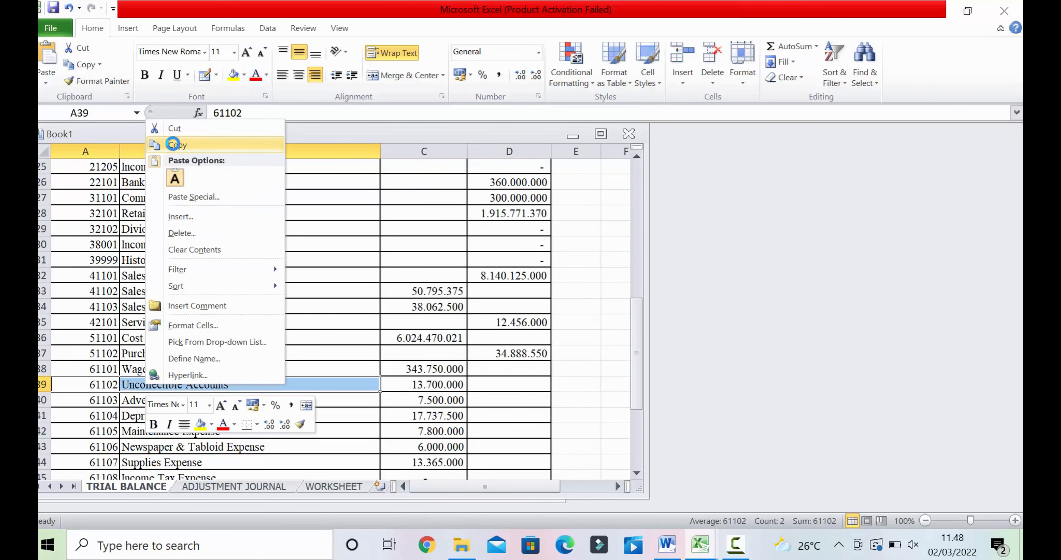
{"action": "left_click", "coordinate": [173, 147]}
{"action": "left_click", "coordinate": [218, 486]}
{"action": "left_click", "coordinate": [118, 391]}
{"action": "right_click", "coordinate": [119, 391]}
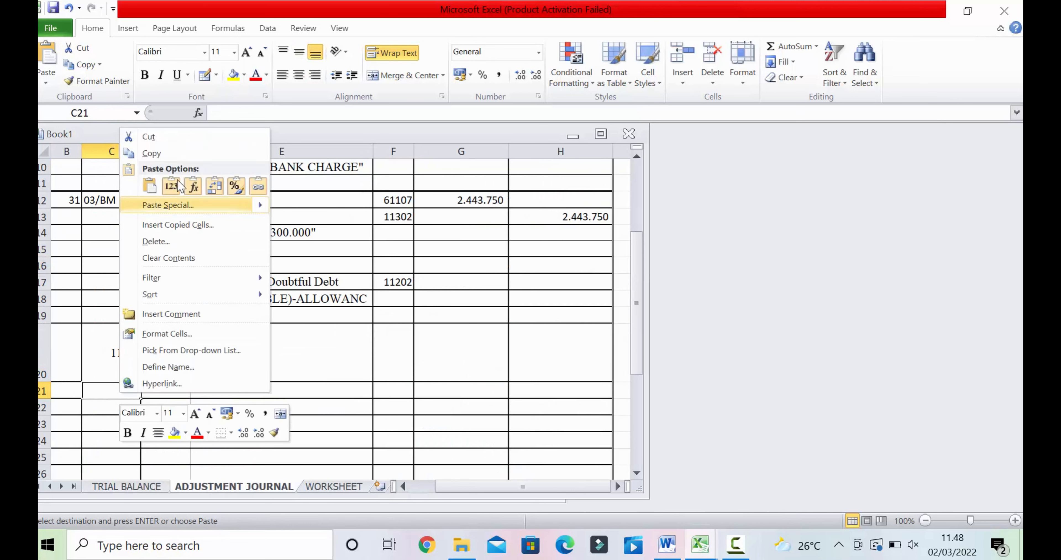
{"action": "left_click", "coordinate": [150, 187]}
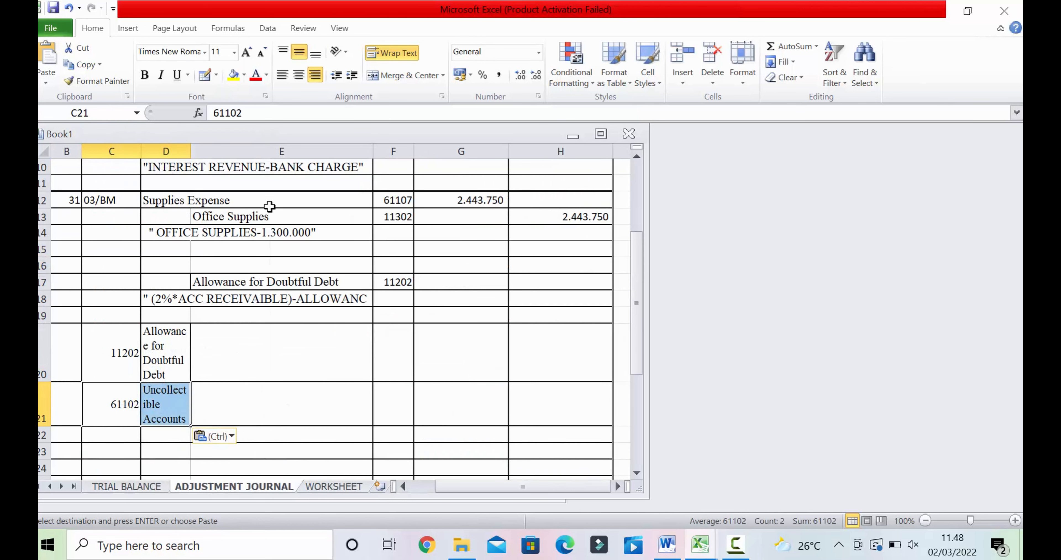
Copy the account name from D21, then merge and center D16:E16 for the debit account
{"action": "left_click", "coordinate": [270, 391]}
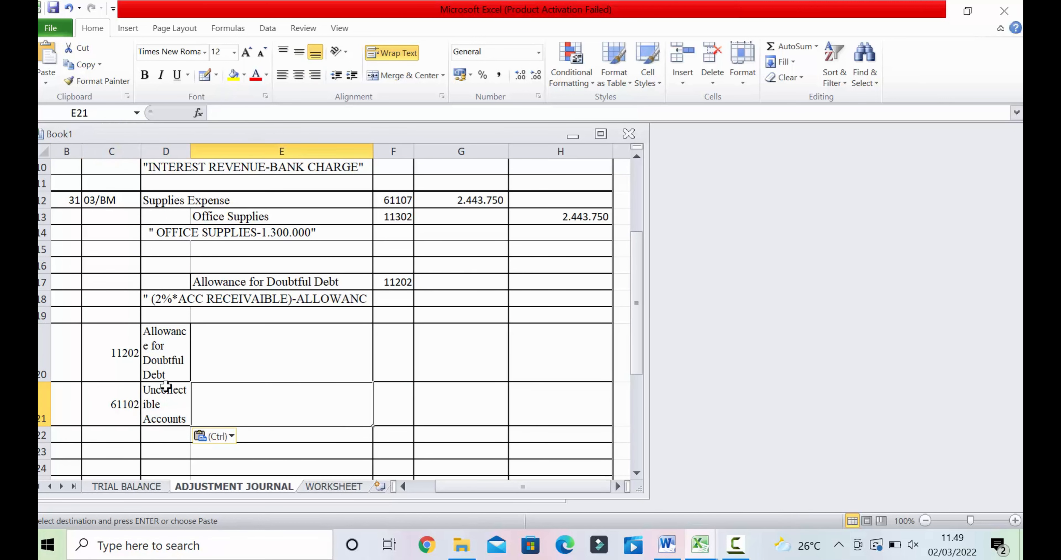
{"action": "left_click", "coordinate": [165, 388]}
{"action": "left_click_drag", "start_coordinate": [330, 111], "coordinate": [228, 108]}
{"action": "right_click", "coordinate": [269, 110]}
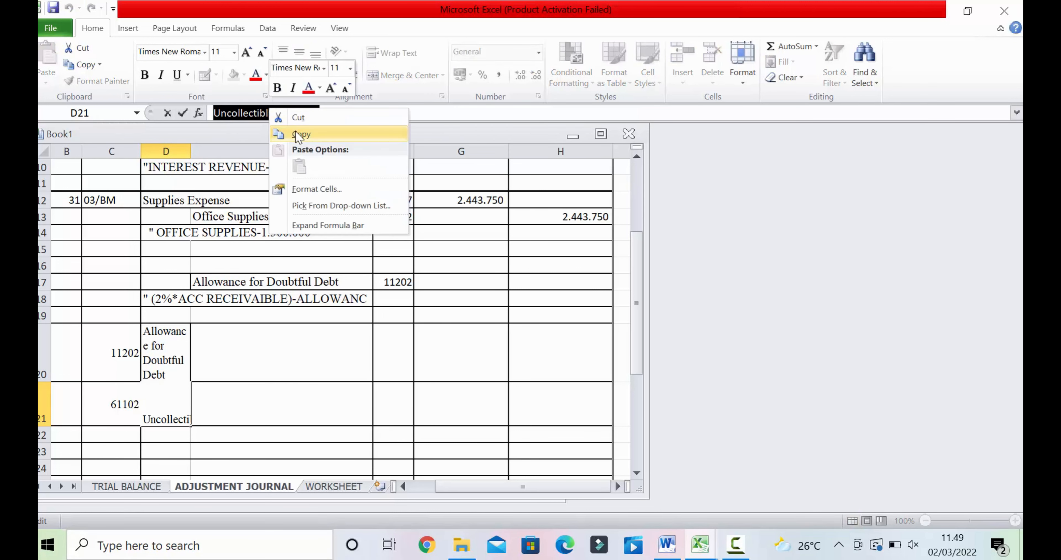
{"action": "left_click", "coordinate": [297, 135]}
{"action": "left_click", "coordinate": [175, 261]}
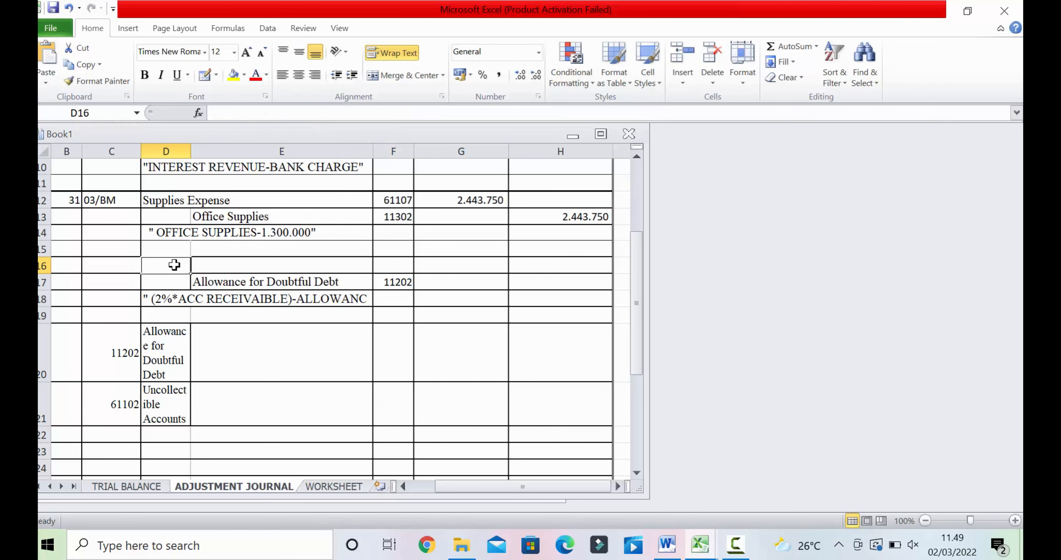
{"action": "left_click_drag", "start_coordinate": [176, 262], "coordinate": [284, 266]}
{"action": "left_click", "coordinate": [401, 76]}
{"action": "left_click", "coordinate": [297, 383]}
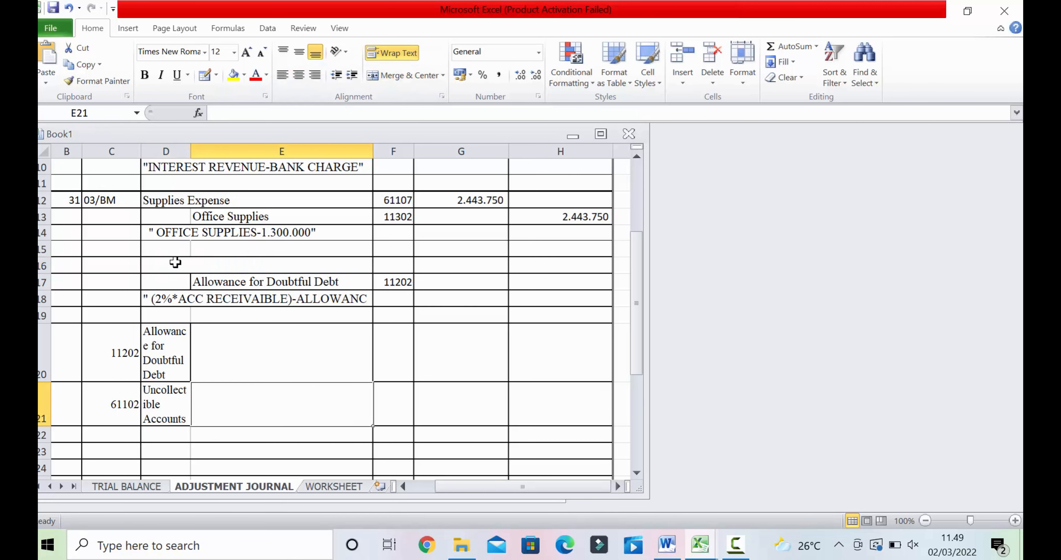
Copy the account name Uncollectible Accounts from D21 into the merged cell D16
{"action": "left_click", "coordinate": [174, 260]}
{"action": "left_click", "coordinate": [218, 115]}
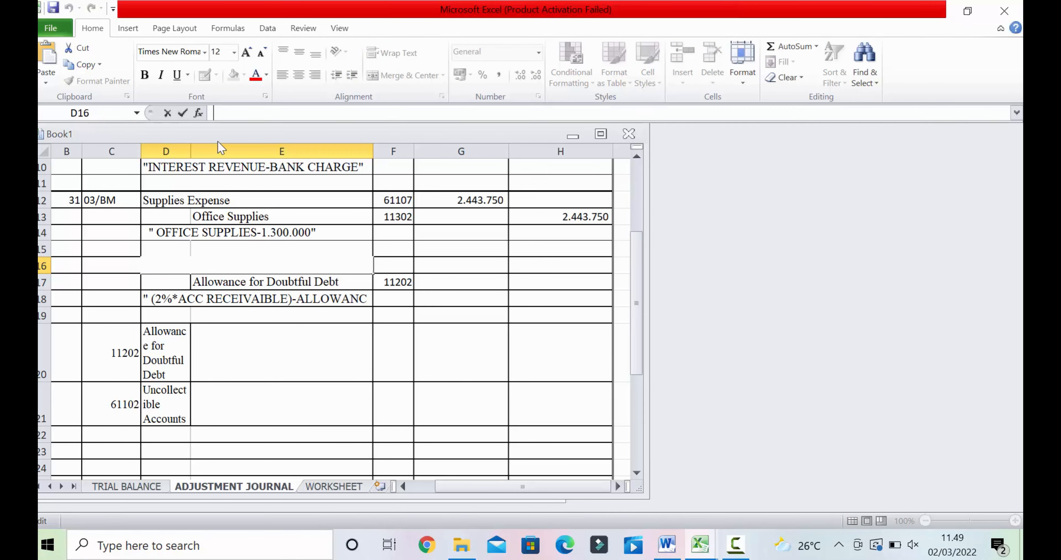
{"action": "left_click", "coordinate": [287, 501]}
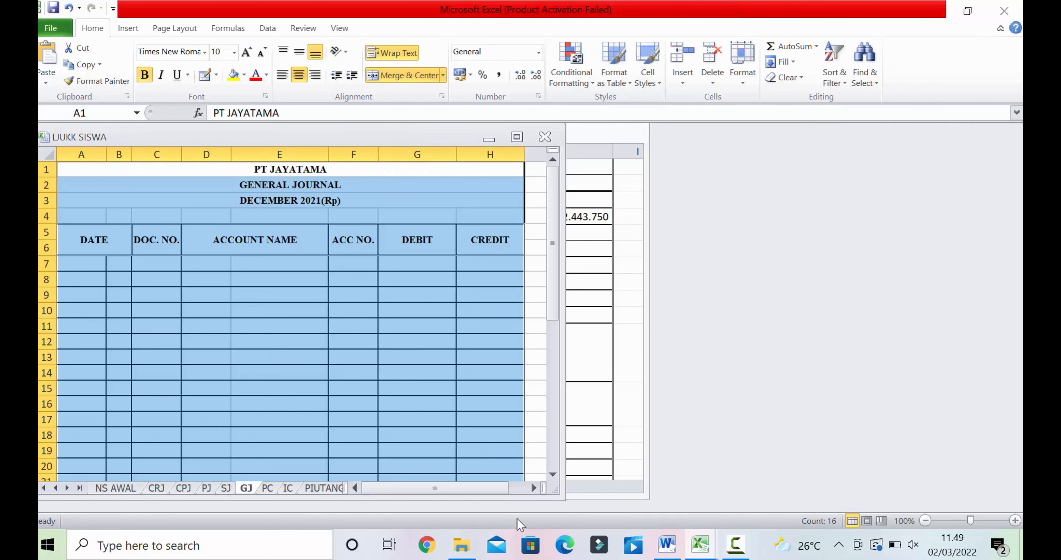
{"action": "left_click", "coordinate": [623, 440]}
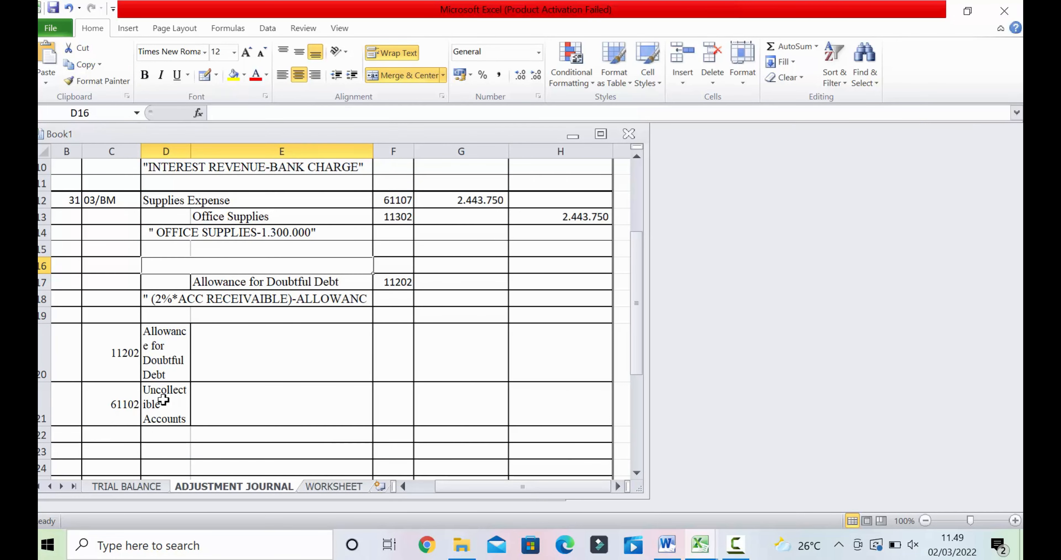
{"action": "left_click", "coordinate": [163, 399]}
{"action": "left_click_drag", "start_coordinate": [336, 114], "coordinate": [214, 114]}
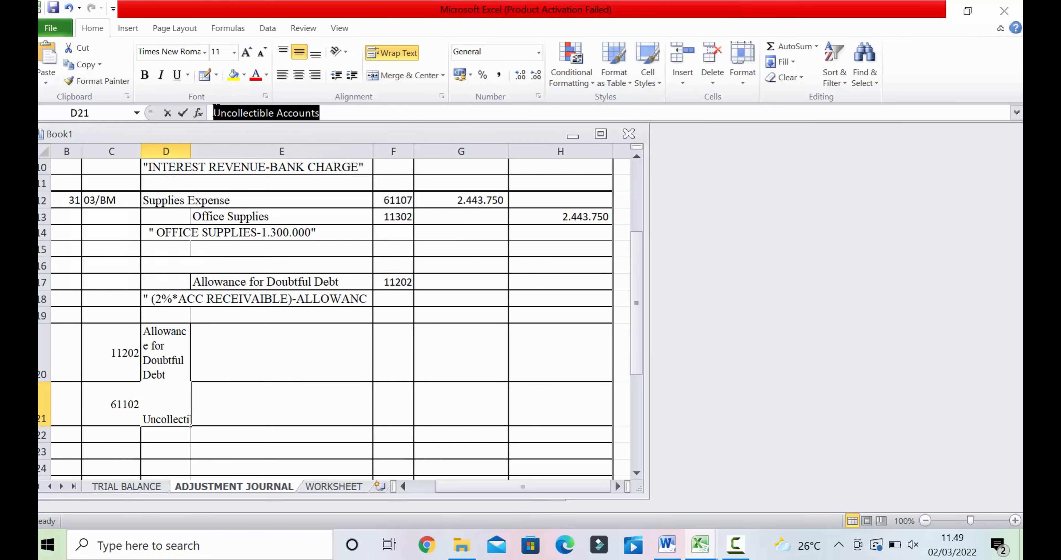
{"action": "right_click", "coordinate": [220, 108]}
{"action": "left_click", "coordinate": [260, 135]}
{"action": "left_click", "coordinate": [178, 263]}
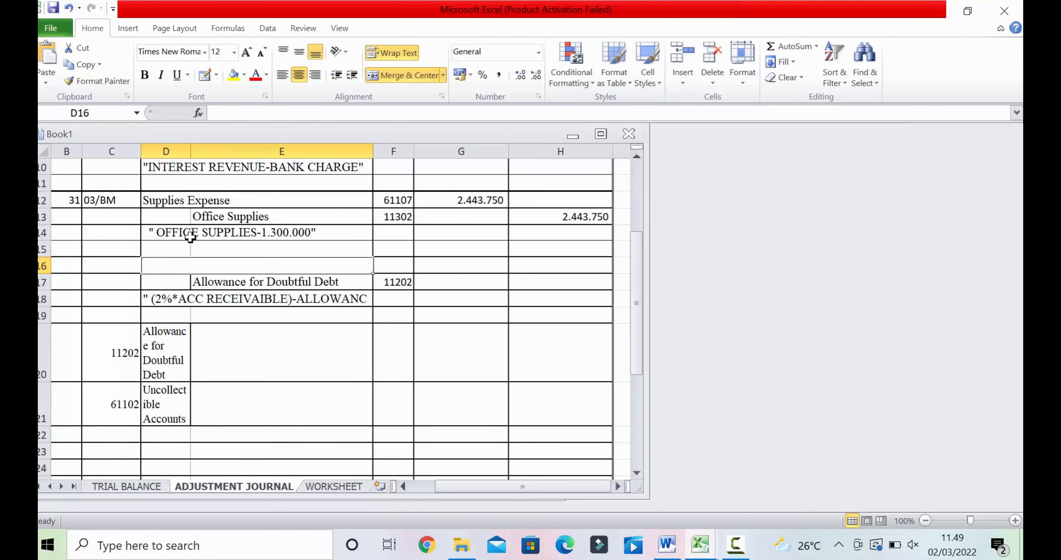
{"action": "right_click", "coordinate": [215, 114]}
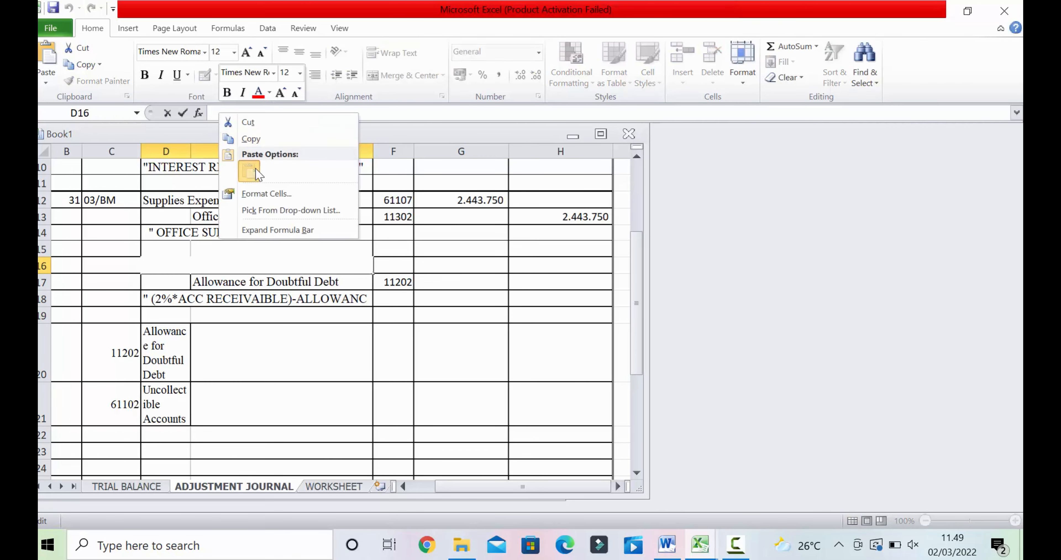
{"action": "left_click", "coordinate": [252, 170]}
{"action": "left_click", "coordinate": [334, 367]}
Align the Uncollectible Accounts name in merged D16:E16 to the left
{"action": "left_click_drag", "start_coordinate": [177, 266], "coordinate": [288, 265]}
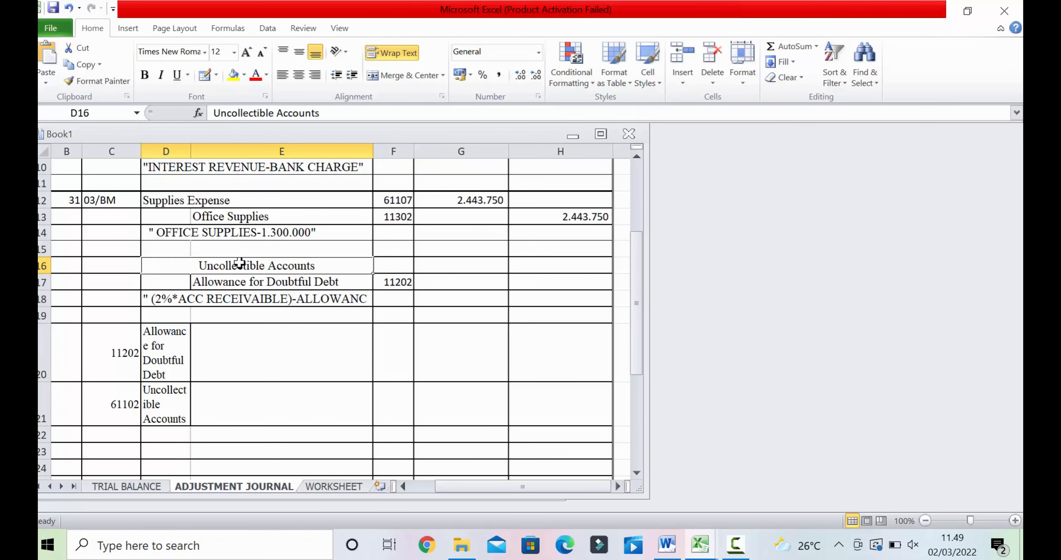
{"action": "left_click", "coordinate": [402, 75]}
{"action": "left_click", "coordinate": [282, 75]}
{"action": "left_click", "coordinate": [325, 353]}
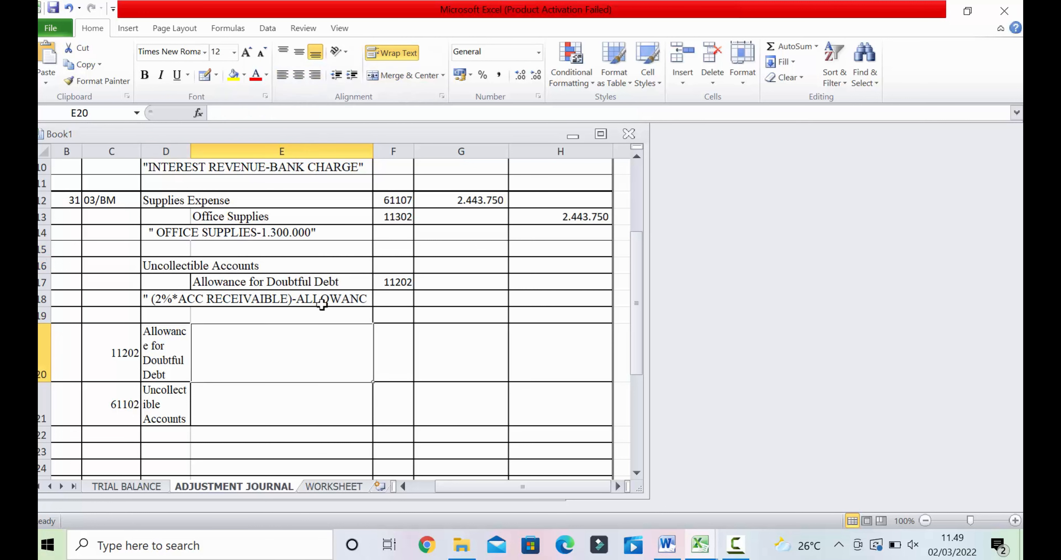
Copy the account number 61102 from C21 into F16 beside the Uncollectible Accounts line
{"action": "left_click", "coordinate": [116, 409]}
{"action": "left_click_drag", "start_coordinate": [247, 113], "coordinate": [226, 113]}
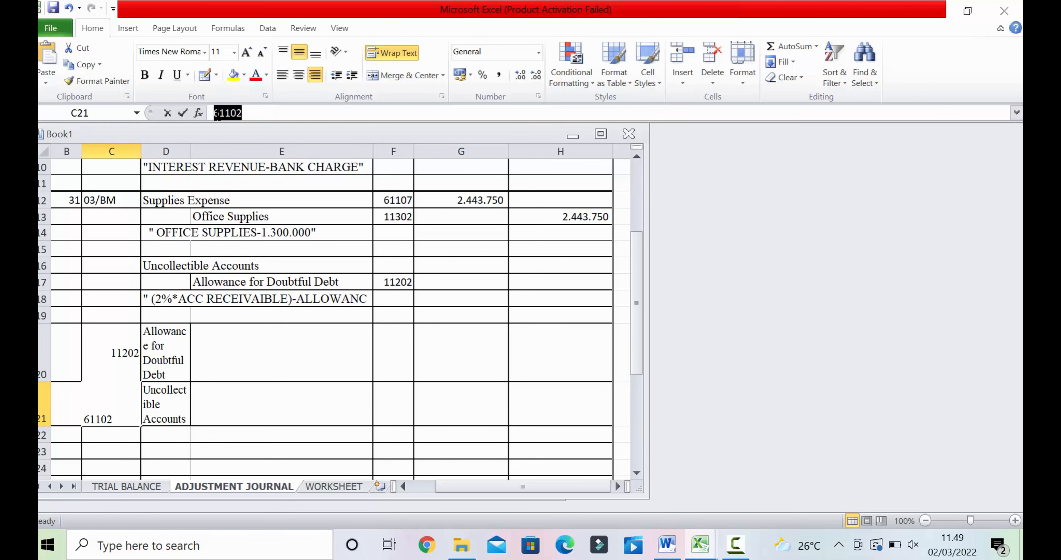
{"action": "right_click", "coordinate": [218, 114]}
{"action": "left_click", "coordinate": [256, 135]}
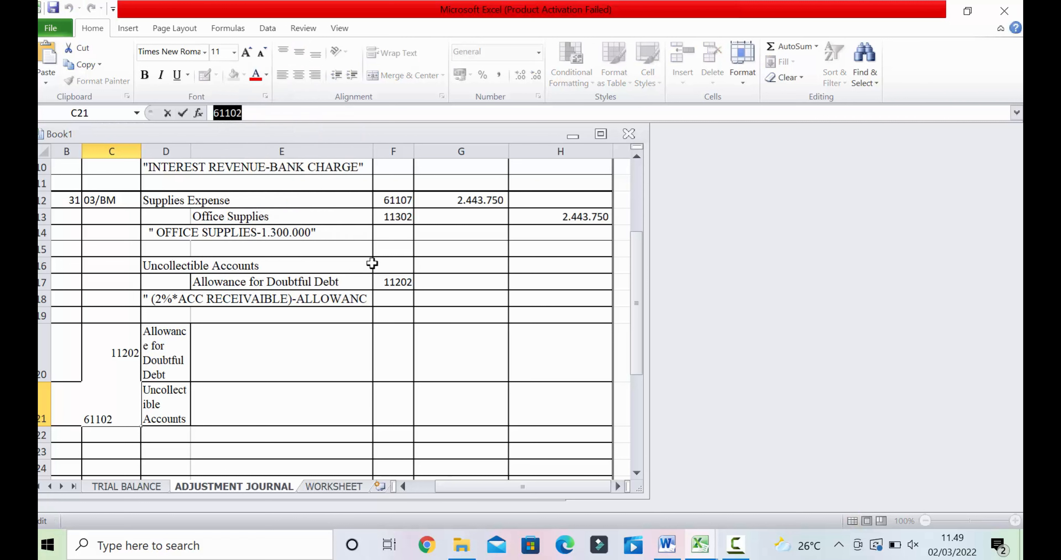
{"action": "left_click", "coordinate": [372, 263]}
{"action": "left_click", "coordinate": [251, 113]}
{"action": "right_click", "coordinate": [250, 113]}
{"action": "left_click", "coordinate": [282, 170]}
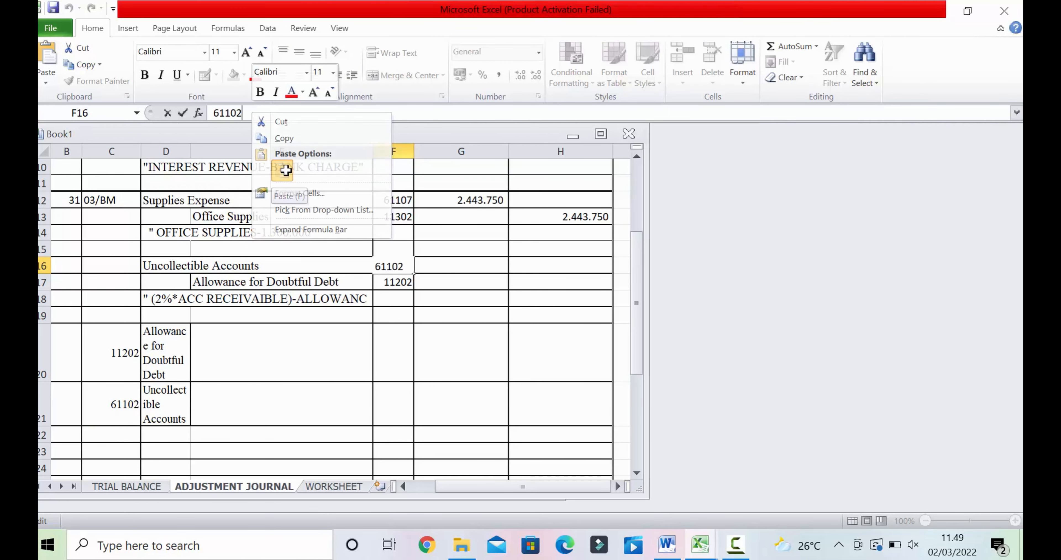
{"action": "left_click", "coordinate": [439, 317]}
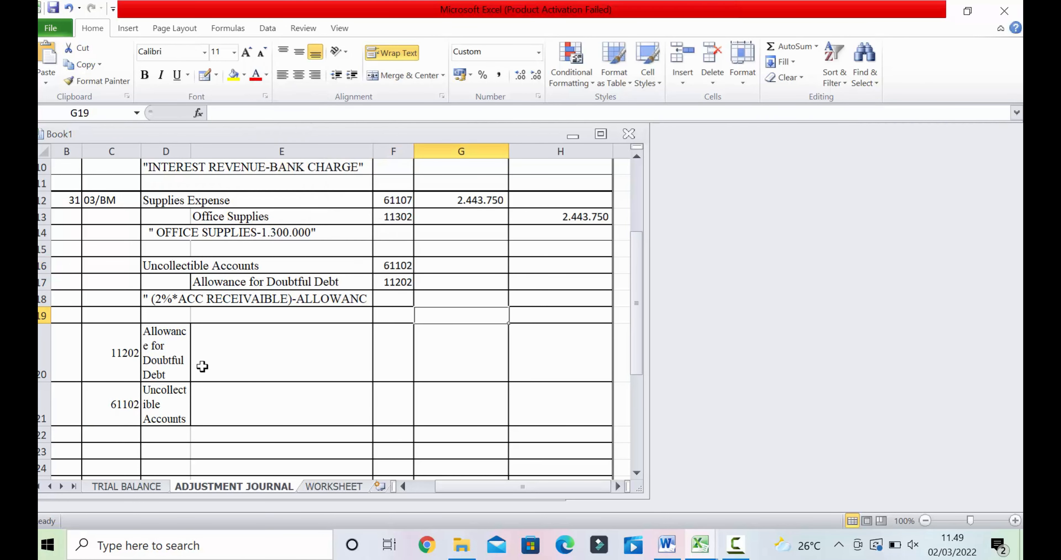
Clear the temporary account numbers and names from C20:D21
{"action": "left_click_drag", "start_coordinate": [128, 347], "coordinate": [181, 410]}
{"action": "key", "text": "Delete"}
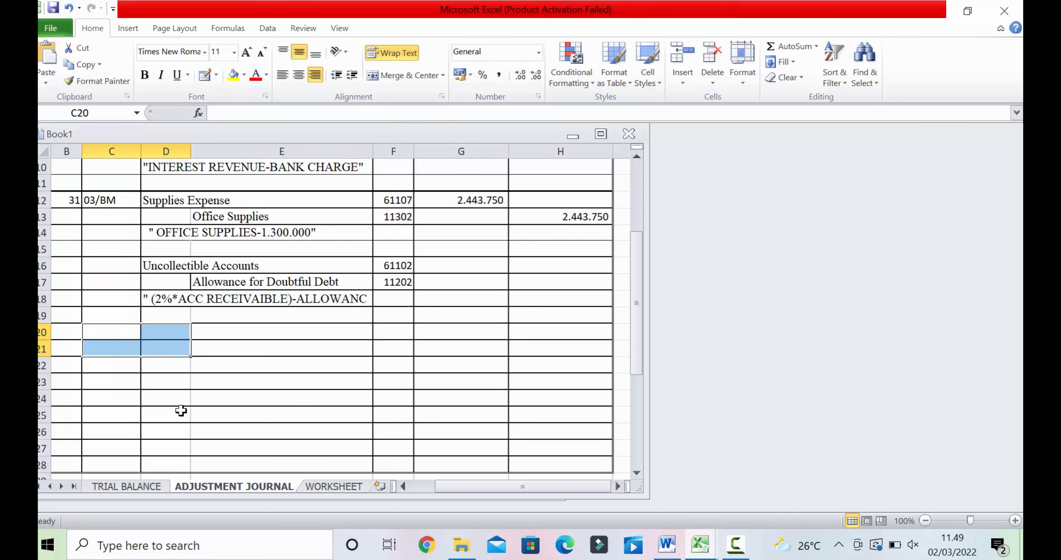
{"action": "left_click", "coordinate": [288, 382]}
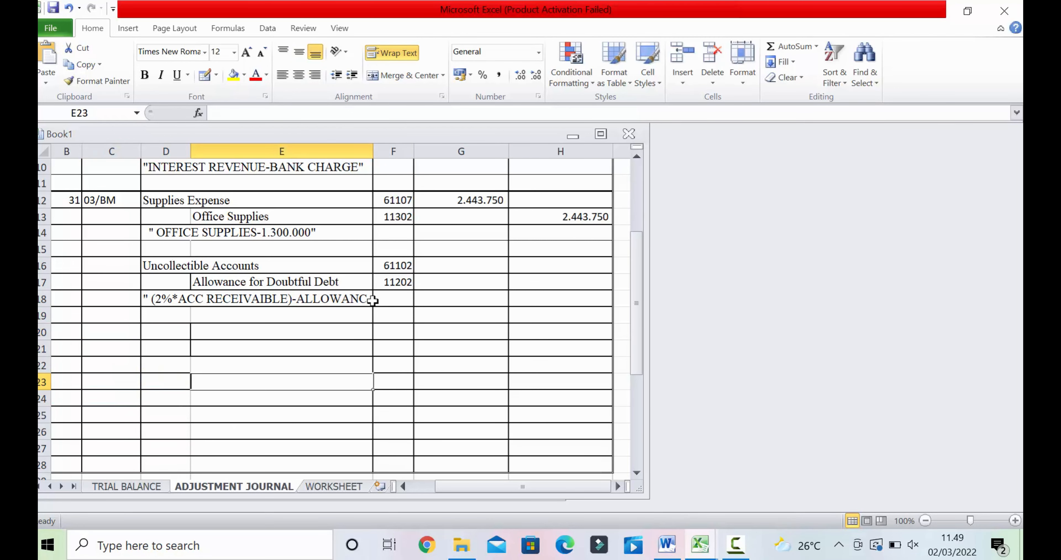
{"action": "left_click", "coordinate": [453, 231]}
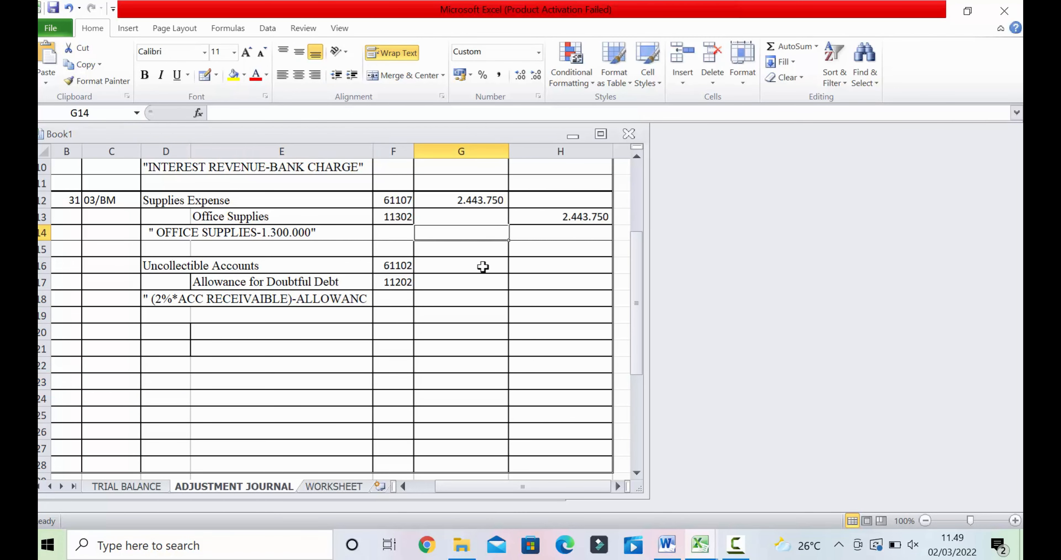
{"action": "left_click", "coordinate": [476, 297]}
Enter the debit formula =(2%*'TRIAL BALANCE'!C7)-'TRIAL BALANCE'!D8 in G16 for Uncollectible Accounts
{"action": "left_click", "coordinate": [478, 266]}
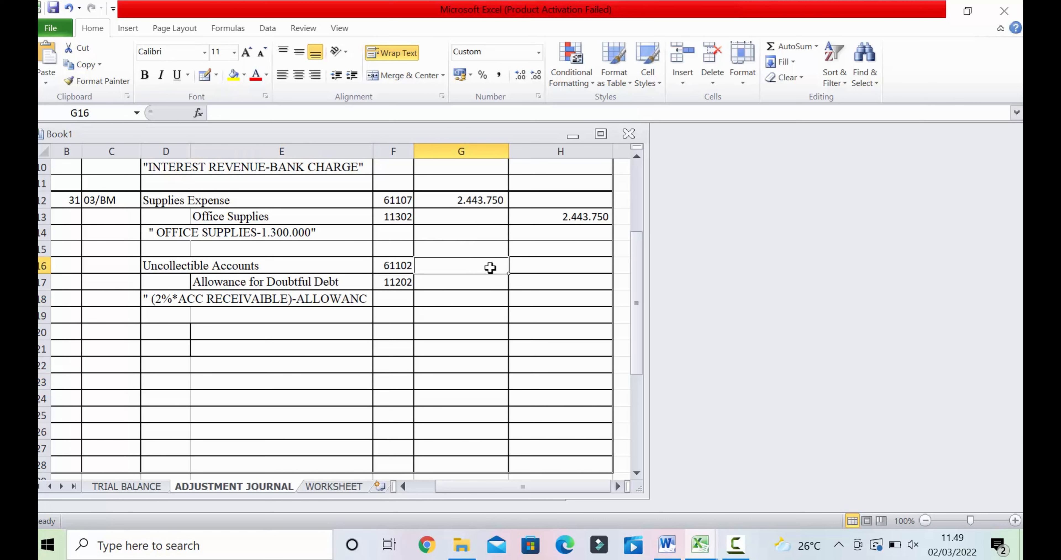
{"action": "type", "text": "=(2%*"}
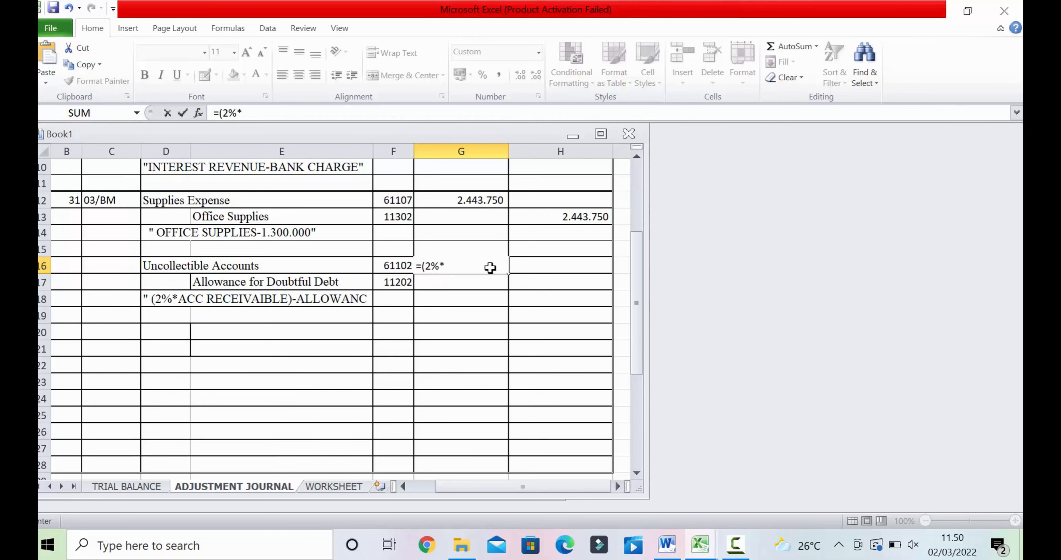
{"action": "left_click", "coordinate": [123, 487]}
{"action": "scroll", "coordinate": [241, 240], "scroll_direction": "up", "scroll_amount": 6}
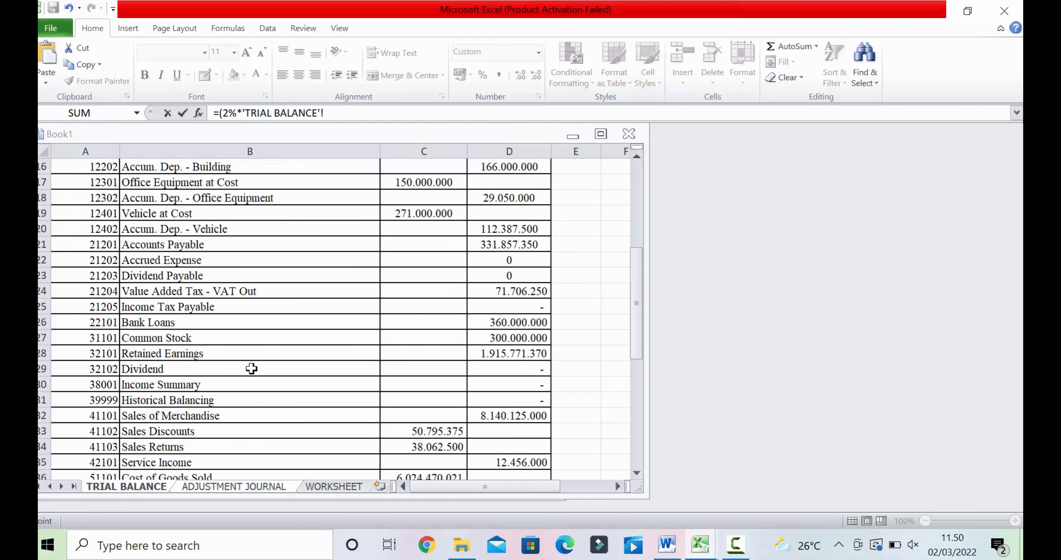
{"action": "scroll", "coordinate": [241, 240], "scroll_direction": "up", "scroll_amount": 1}
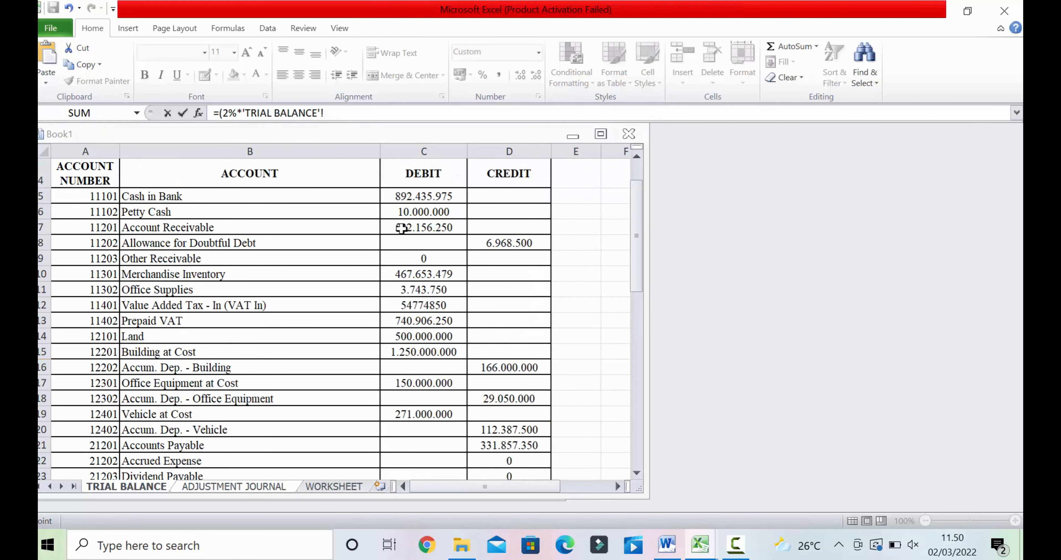
{"action": "left_click", "coordinate": [428, 227]}
{"action": "left_click", "coordinate": [358, 111]}
{"action": "type", "text": "-"}
{"action": "left_click", "coordinate": [494, 244]}
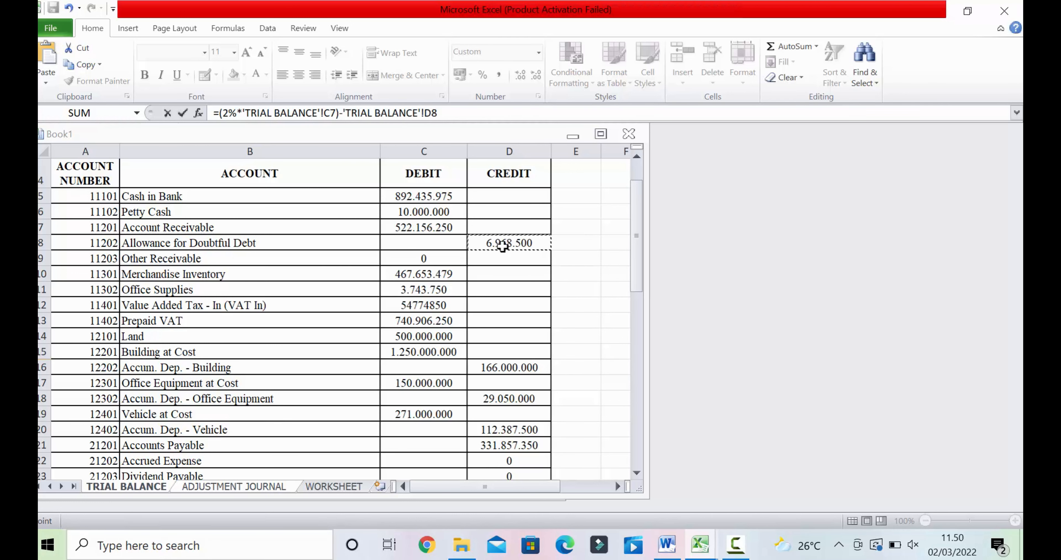
{"action": "key", "text": "Return"}
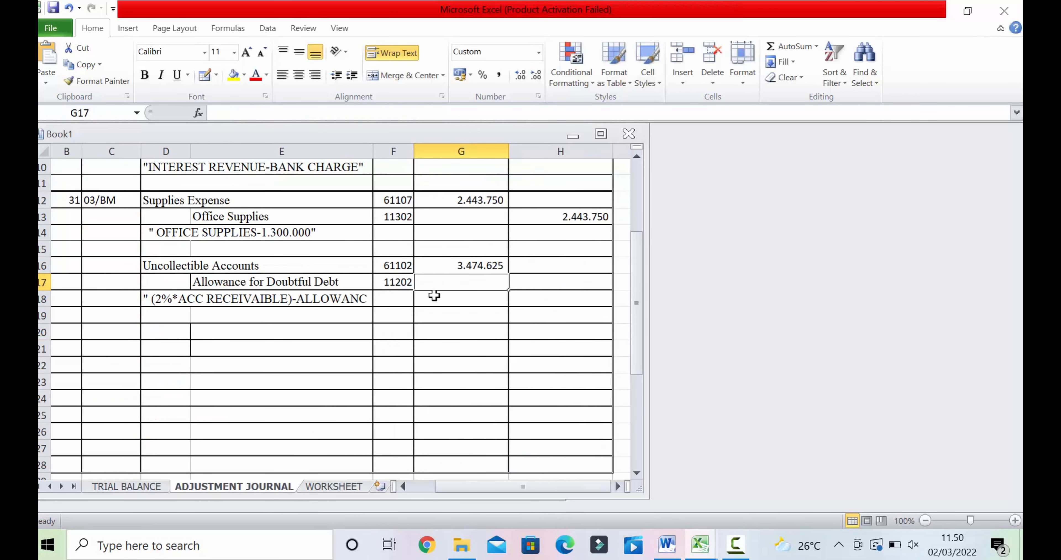
Enter the credit formula =G16 in H17 for Allowance for Doubtful Debt
{"action": "left_click", "coordinate": [601, 288]}
{"action": "type", "text": "="}
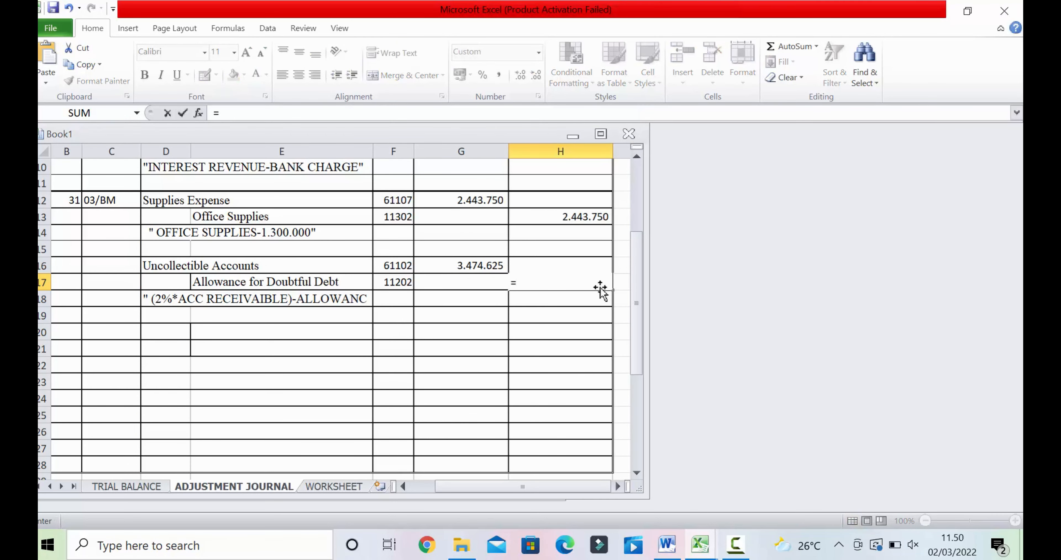
{"action": "left_click", "coordinate": [506, 266]}
{"action": "key", "text": "Return"}
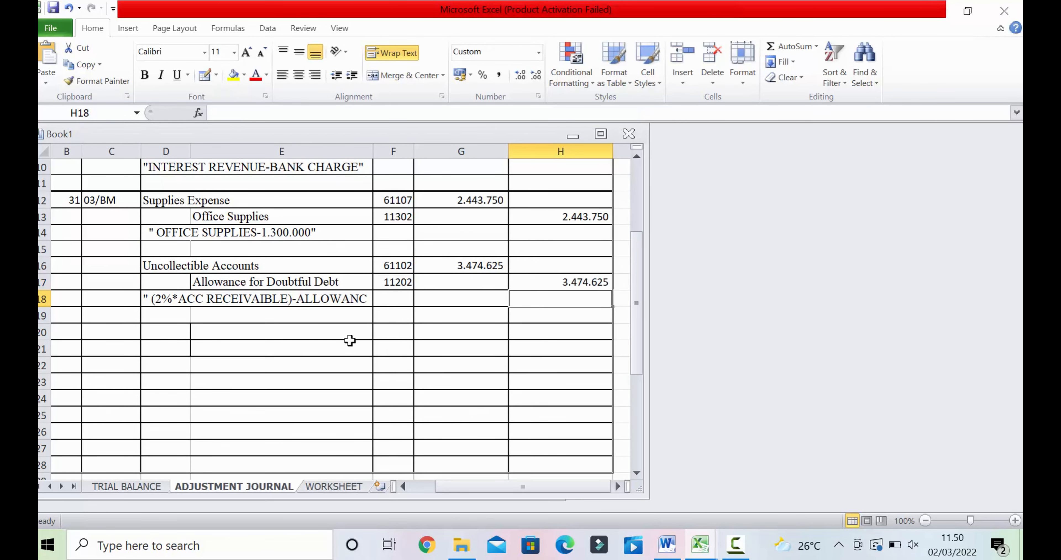
Draw a thick separating border along the bottom of row 19 from column B to column H
{"action": "left_click_drag", "start_coordinate": [76, 315], "coordinate": [550, 314]}
{"action": "scroll", "coordinate": [552, 366], "scroll_direction": "down", "scroll_amount": 1}
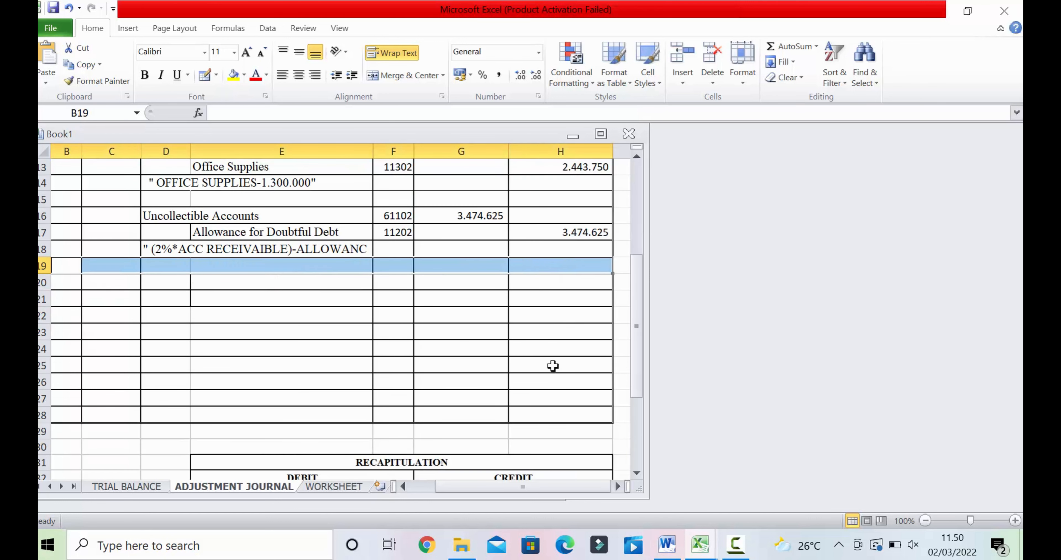
{"action": "left_click", "coordinate": [410, 347]}
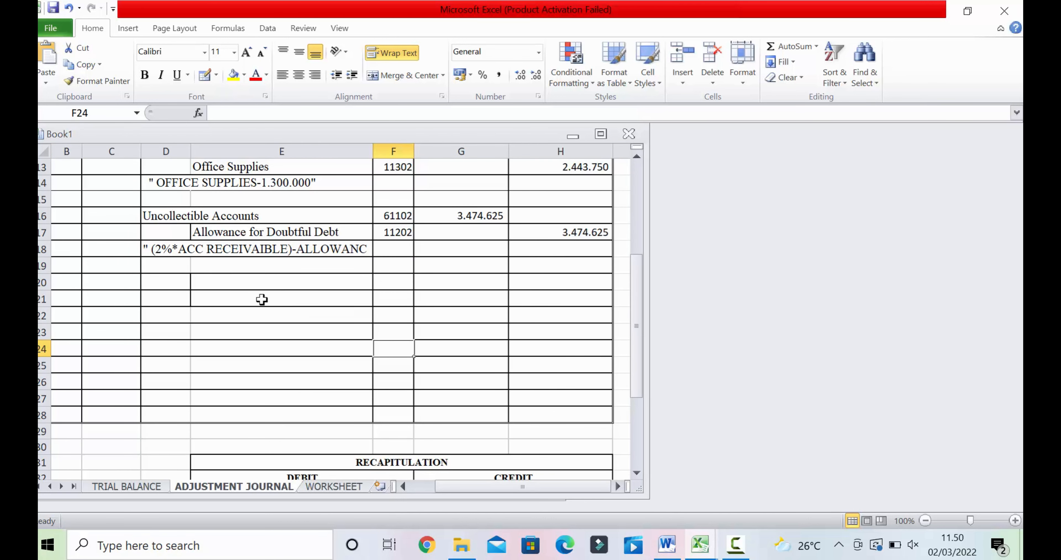
{"action": "left_click", "coordinate": [66, 266]}
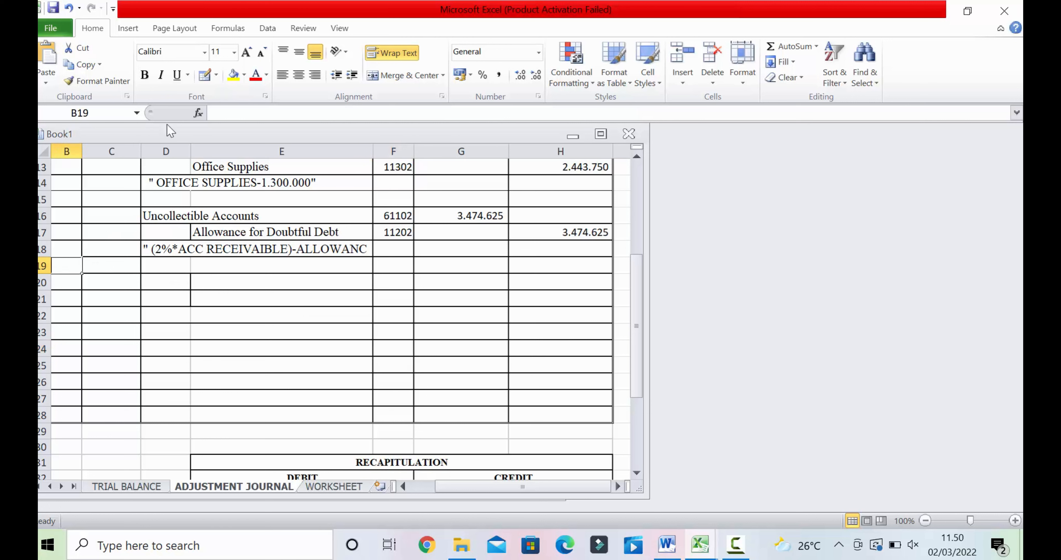
{"action": "left_click", "coordinate": [205, 75]}
{"action": "left_click_drag", "start_coordinate": [106, 265], "coordinate": [161, 266]}
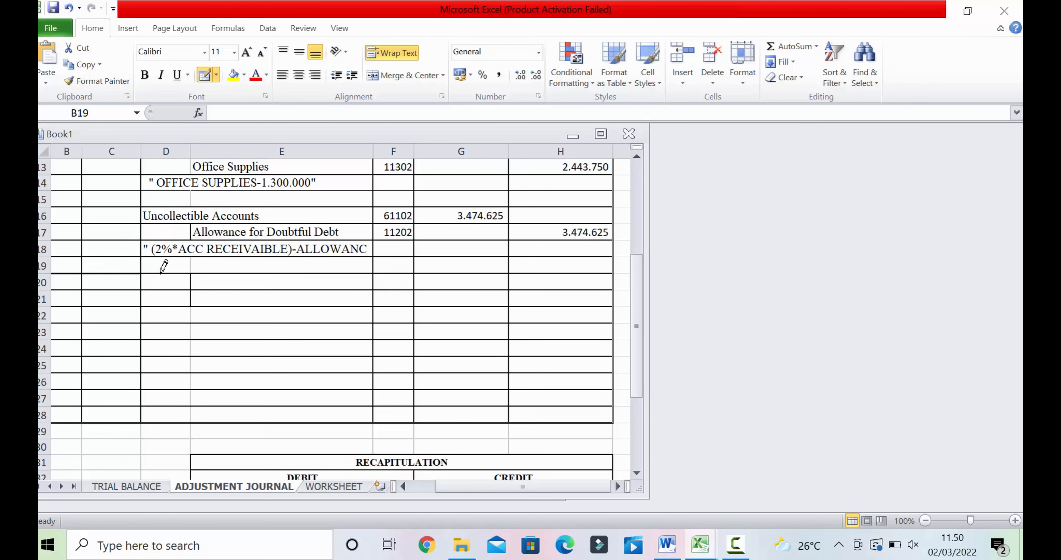
{"action": "left_click", "coordinate": [313, 272]}
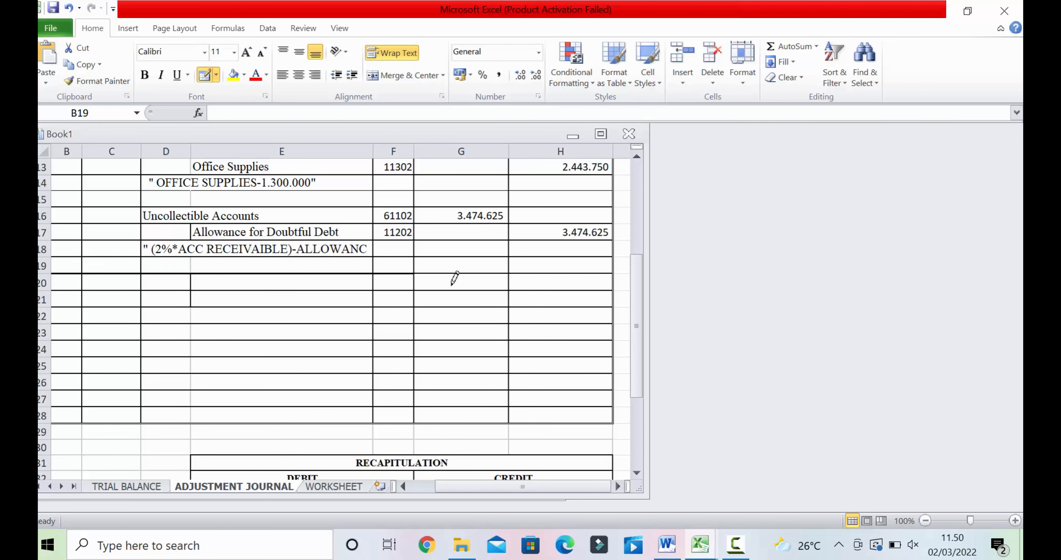
{"action": "left_click", "coordinate": [451, 272]}
{"action": "left_click", "coordinate": [521, 270]}
{"action": "key", "text": "Escape"}
{"action": "scroll", "coordinate": [428, 330], "scroll_direction": "up", "scroll_amount": 1}
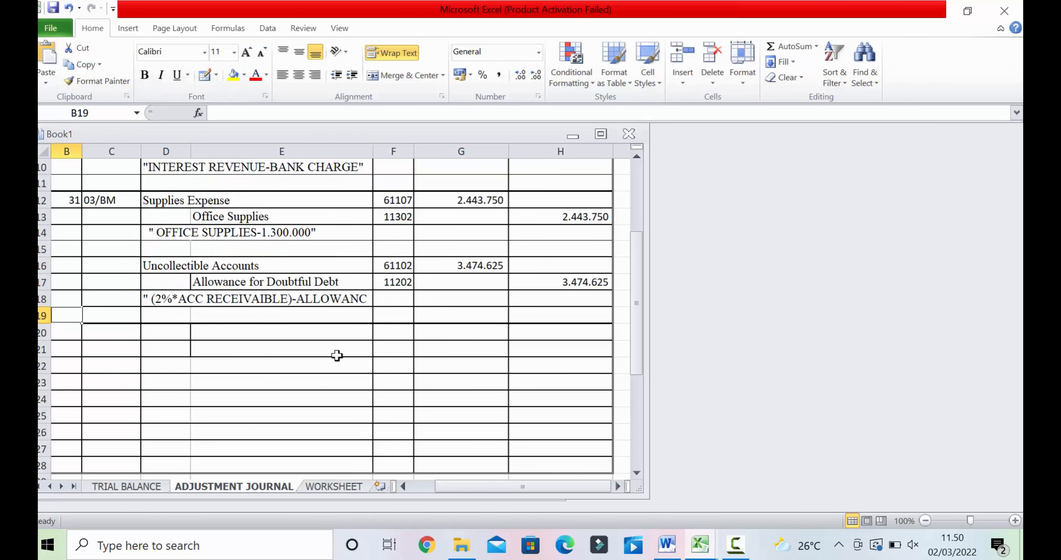
Start the next journal entry with date 31 in B20 and document number 04/BM in C20
{"action": "left_click", "coordinate": [307, 395]}
{"action": "left_click", "coordinate": [68, 331]}
{"action": "type", "text": "31"}
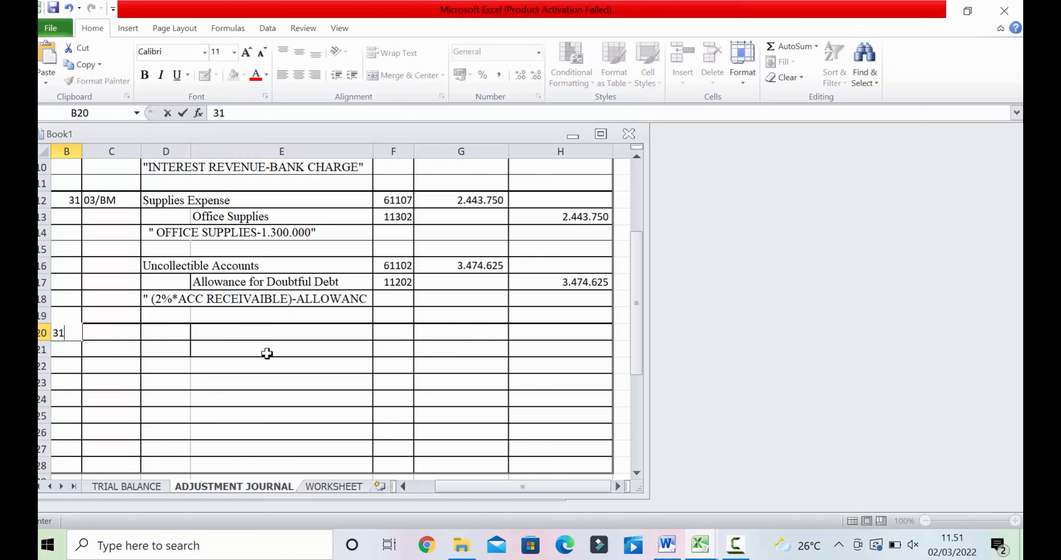
{"action": "key", "text": "Tab"}
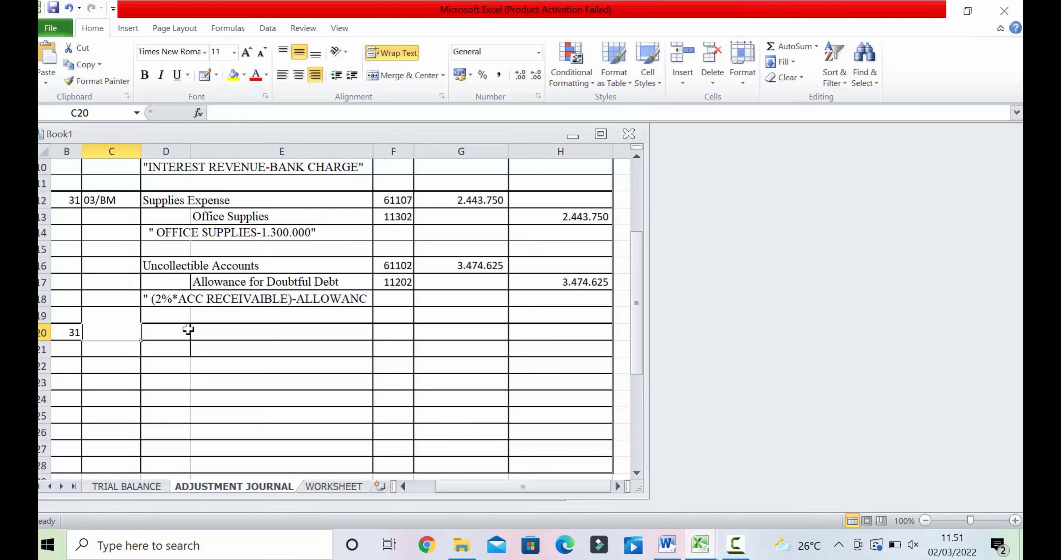
{"action": "type", "text": "04/B"}
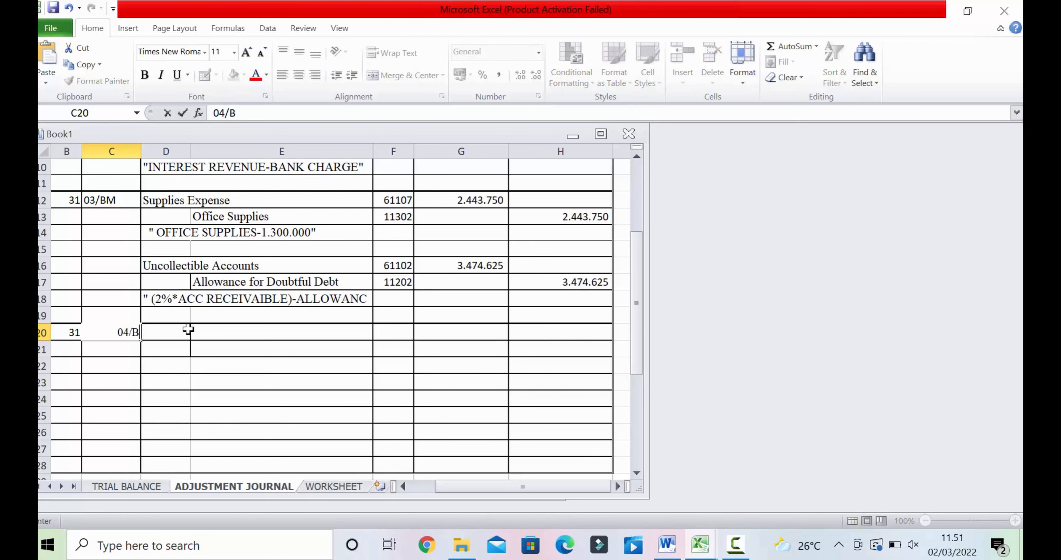
{"action": "type", "text": "M"}
{"action": "left_click", "coordinate": [213, 367]}
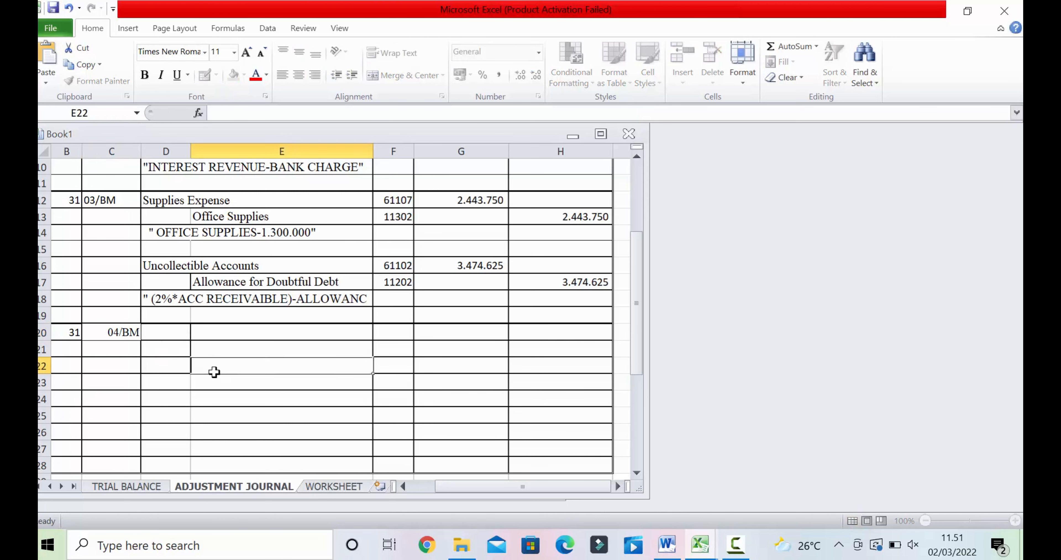
Format the date and document number cells B7:C28 in Times New Roman, size 12
{"action": "scroll", "coordinate": [171, 278], "scroll_direction": "up", "scroll_amount": 2}
{"action": "left_click", "coordinate": [86, 214]}
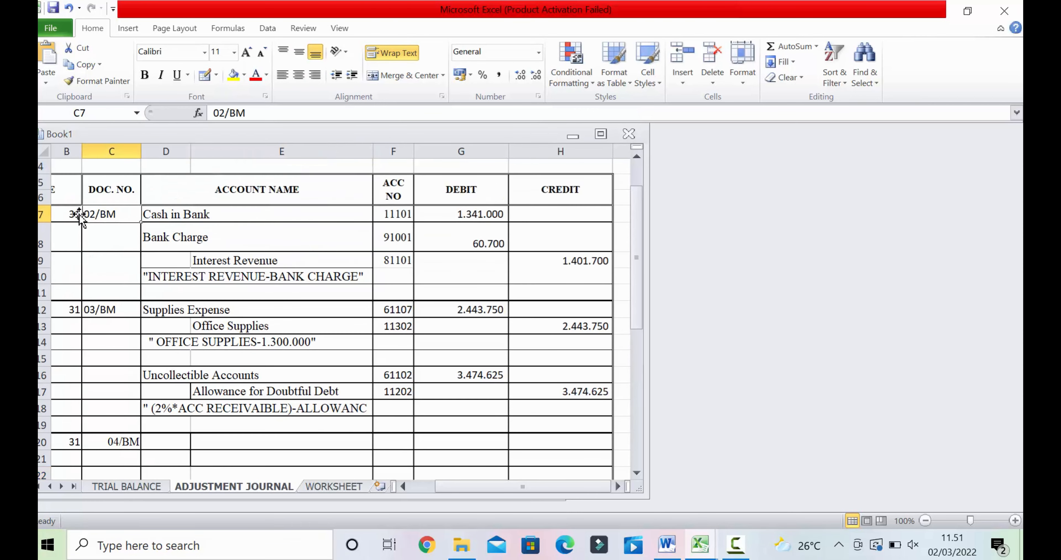
{"action": "left_click_drag", "start_coordinate": [74, 214], "coordinate": [121, 333]}
{"action": "left_click", "coordinate": [204, 53]}
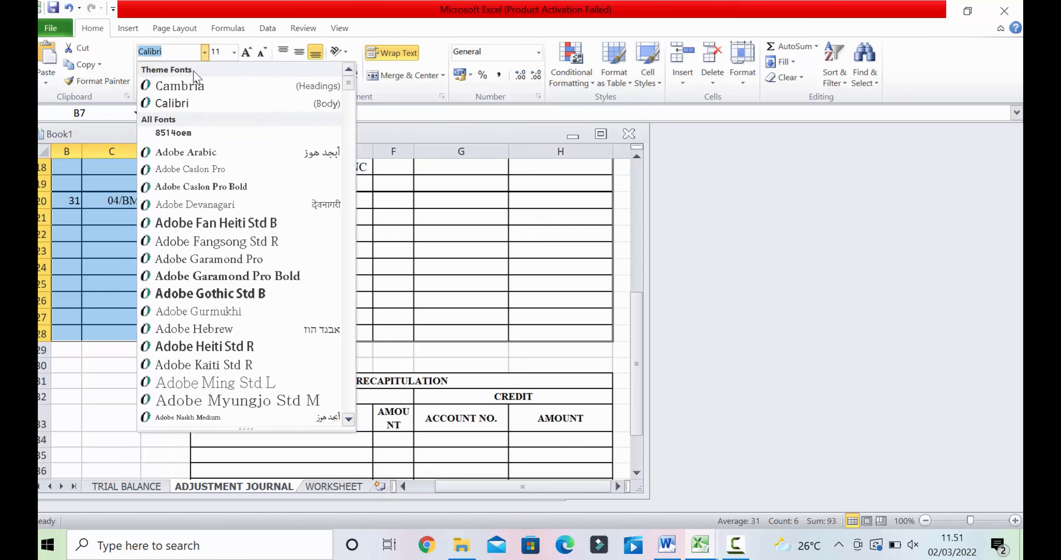
{"action": "type", "text": "Times New Roma"}
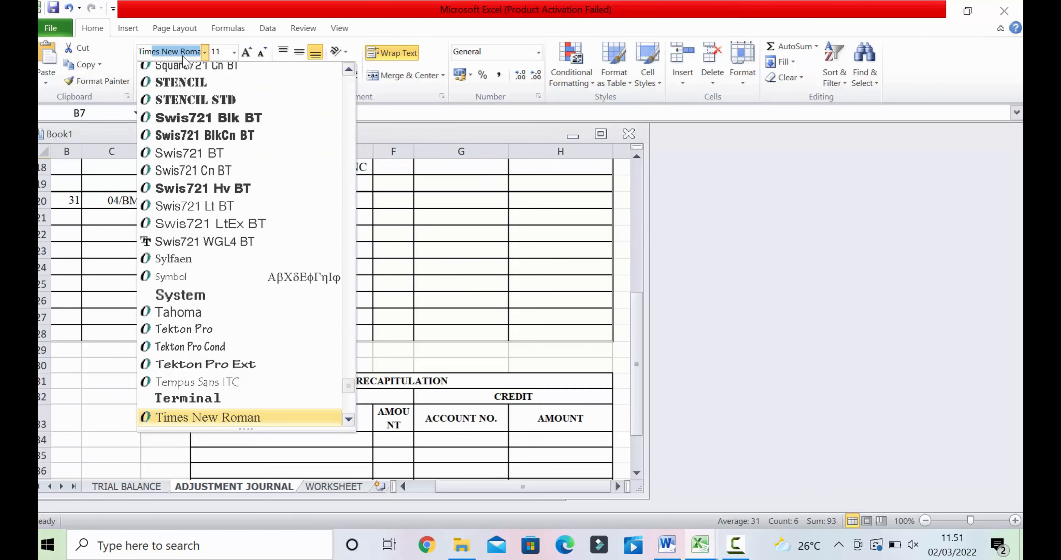
{"action": "key", "text": "Return"}
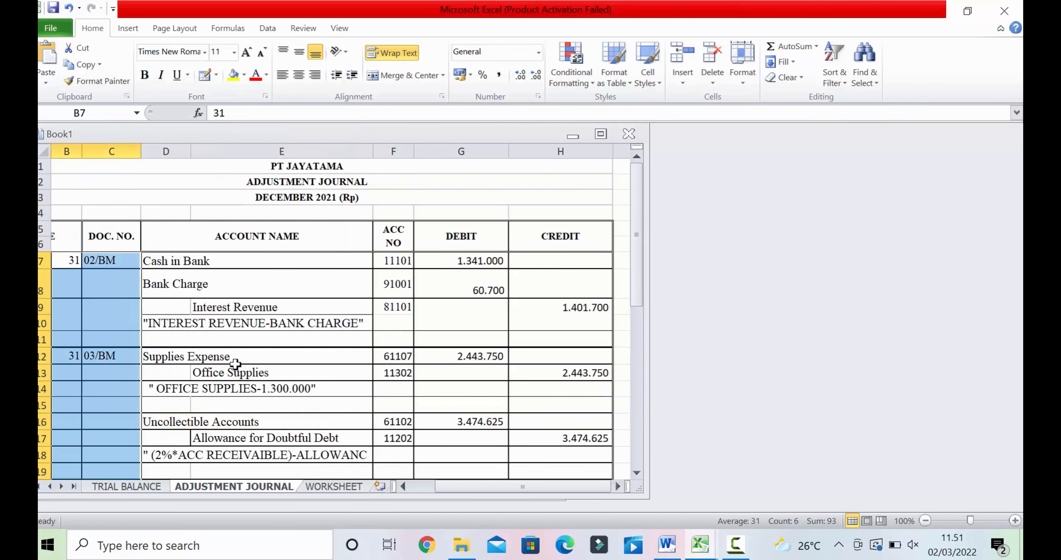
{"action": "left_click", "coordinate": [224, 54]}
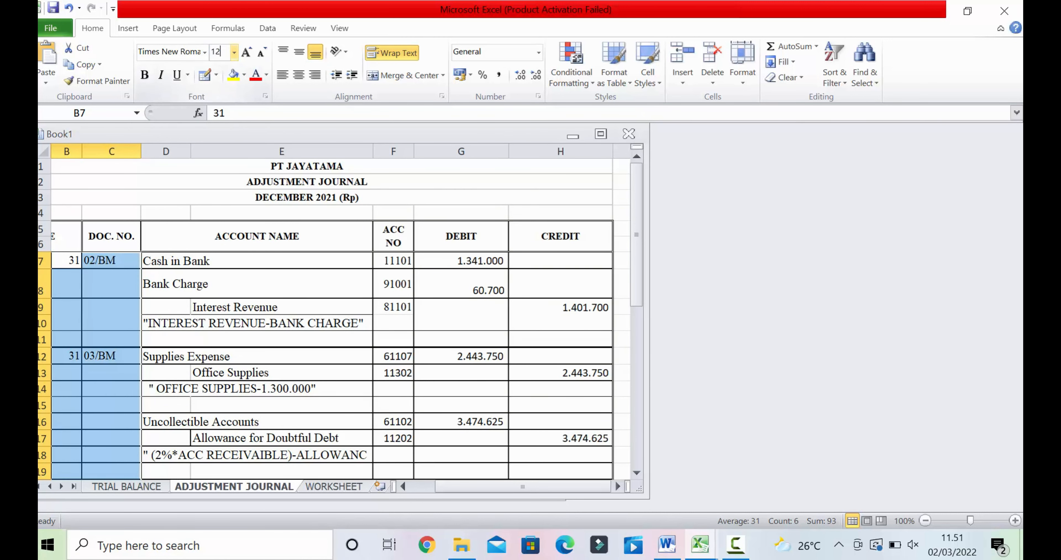
{"action": "key", "text": "Return"}
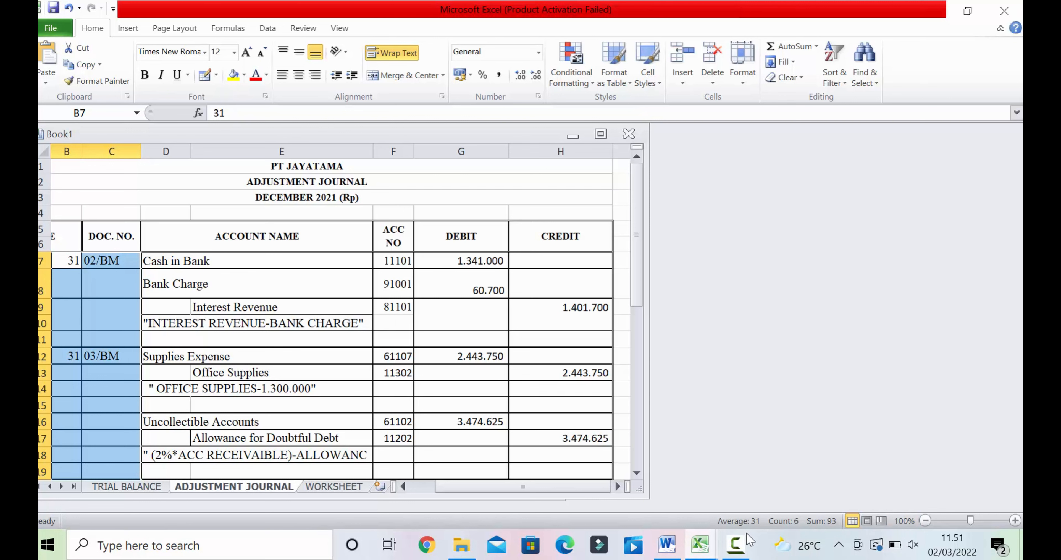
{"action": "left_click", "coordinate": [736, 544]}
{"action": "left_click", "coordinate": [970, 498]}
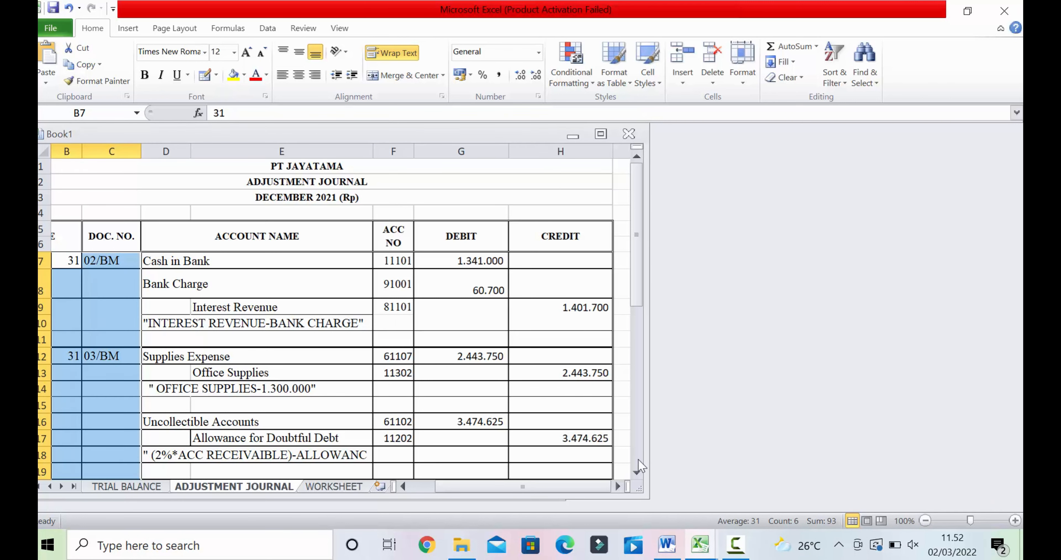
Switch to the Word document and read the fixed asset adjustments in memorial 04/BM
{"action": "scroll", "coordinate": [637, 470], "scroll_direction": "down", "scroll_amount": 3}
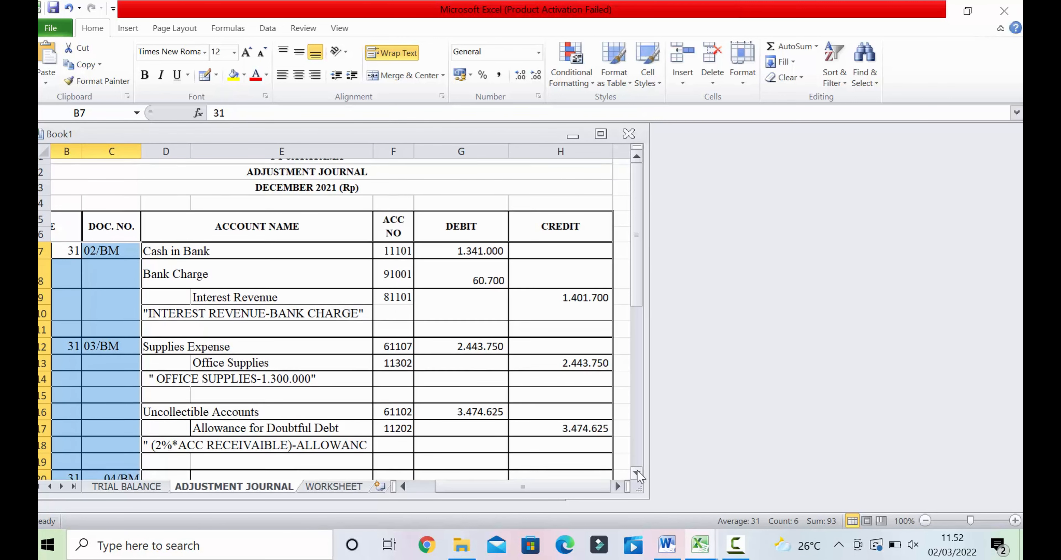
{"action": "left_click", "coordinate": [334, 423]}
{"action": "left_click", "coordinate": [173, 378]}
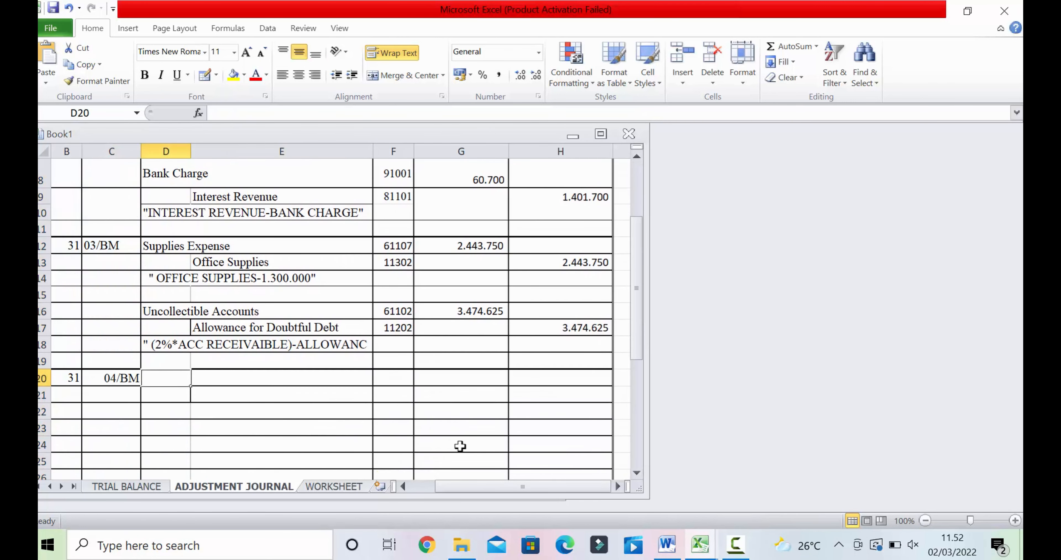
{"action": "left_click", "coordinate": [666, 544]}
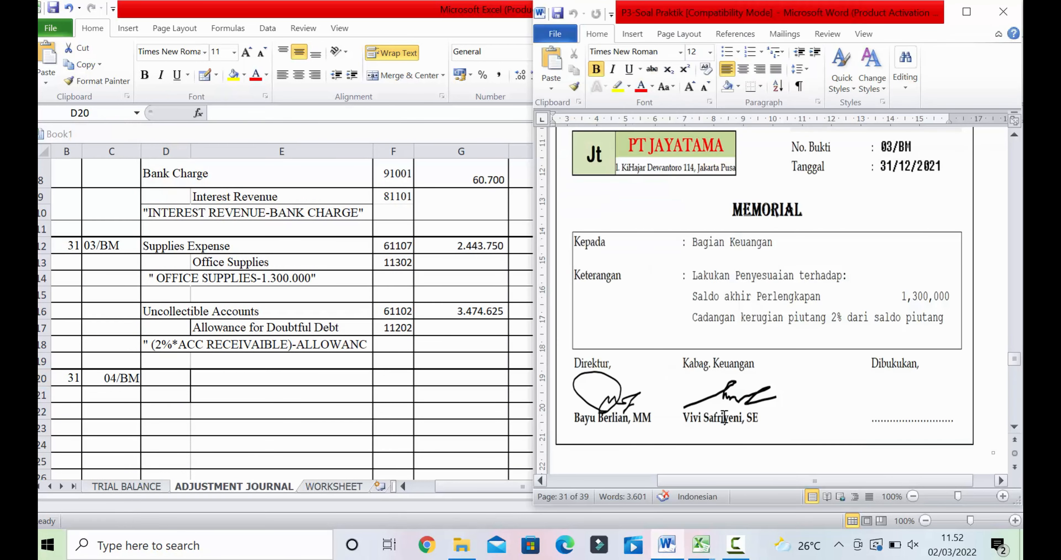
{"action": "scroll", "coordinate": [787, 357], "scroll_direction": "down", "scroll_amount": 1}
{"action": "scroll", "coordinate": [787, 357], "scroll_direction": "down", "scroll_amount": 20}
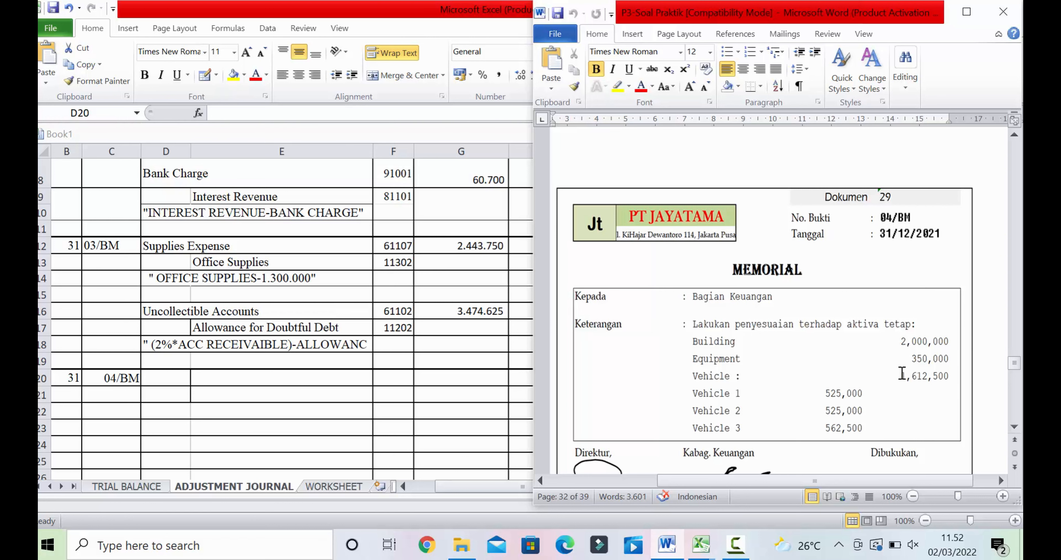
Back in Excel, enter the 04/BM debit amounts 2000000, 350000 and 1612500 in G20:G22
{"action": "left_click", "coordinate": [457, 379]}
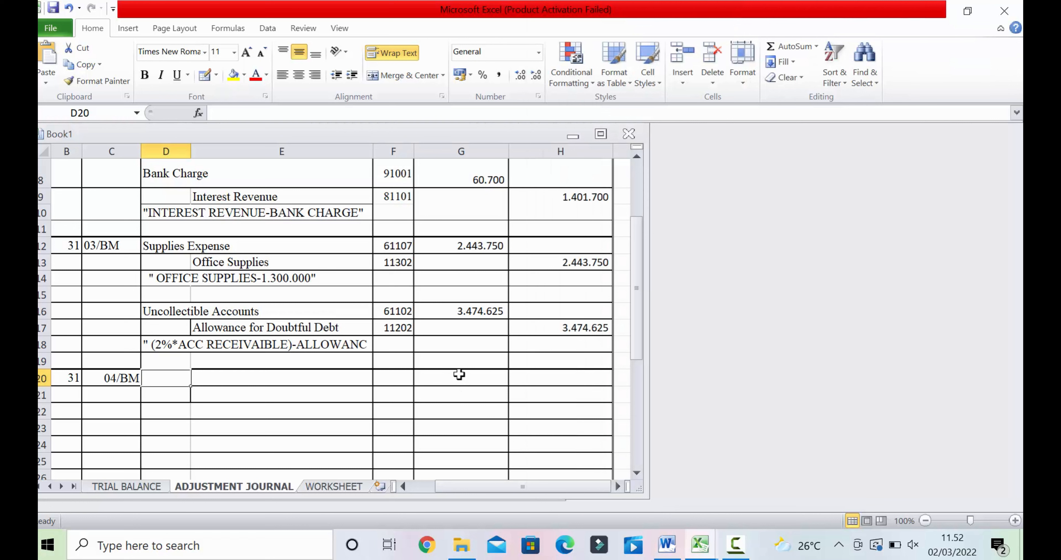
{"action": "left_click", "coordinate": [473, 379]}
{"action": "type", "text": "2.000.00"}
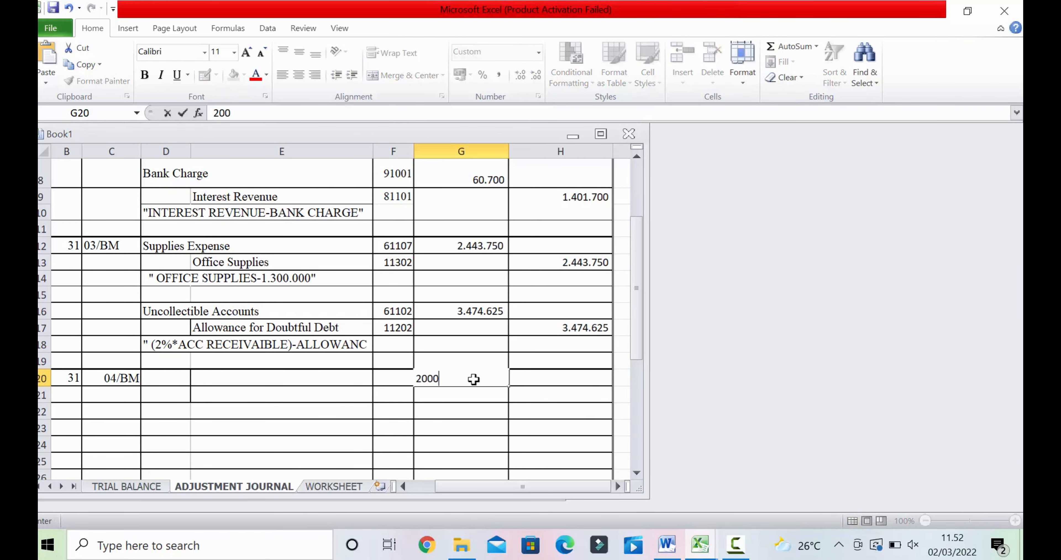
{"action": "type", "text": "0"}
{"action": "key", "text": "Return"}
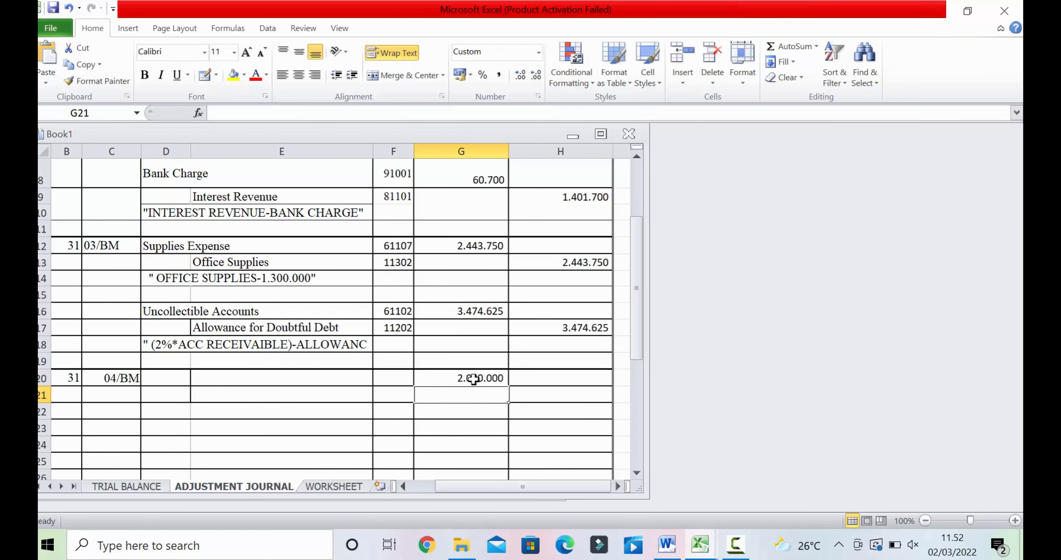
{"action": "type", "text": "350.00"}
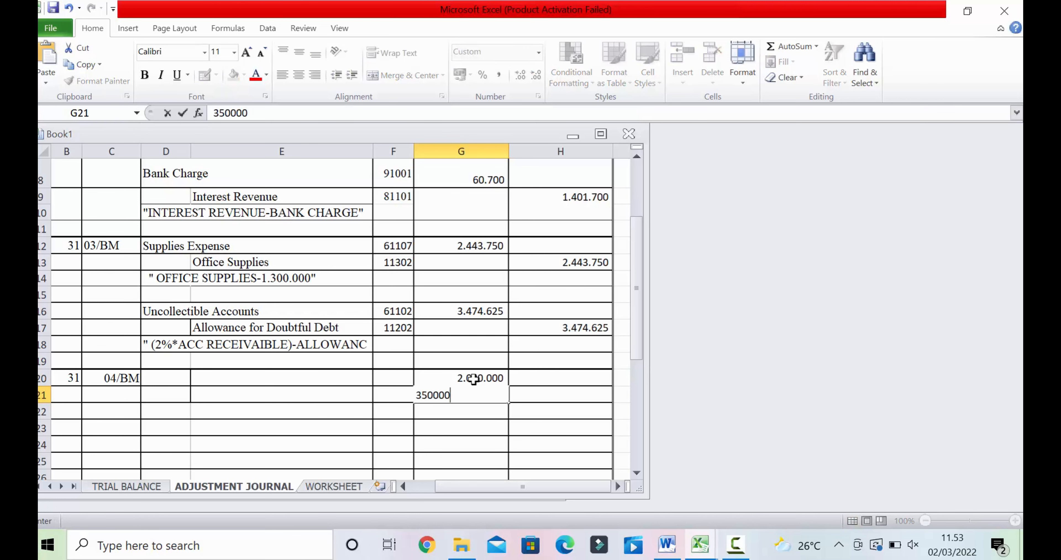
{"action": "type", "text": "0"}
{"action": "key", "text": "Return"}
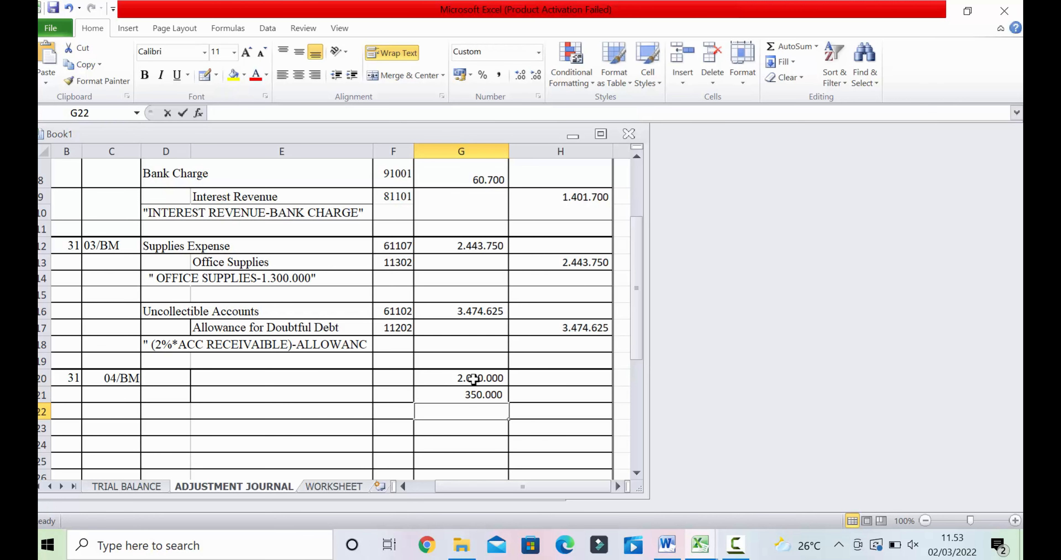
{"action": "type", "text": "1612500"}
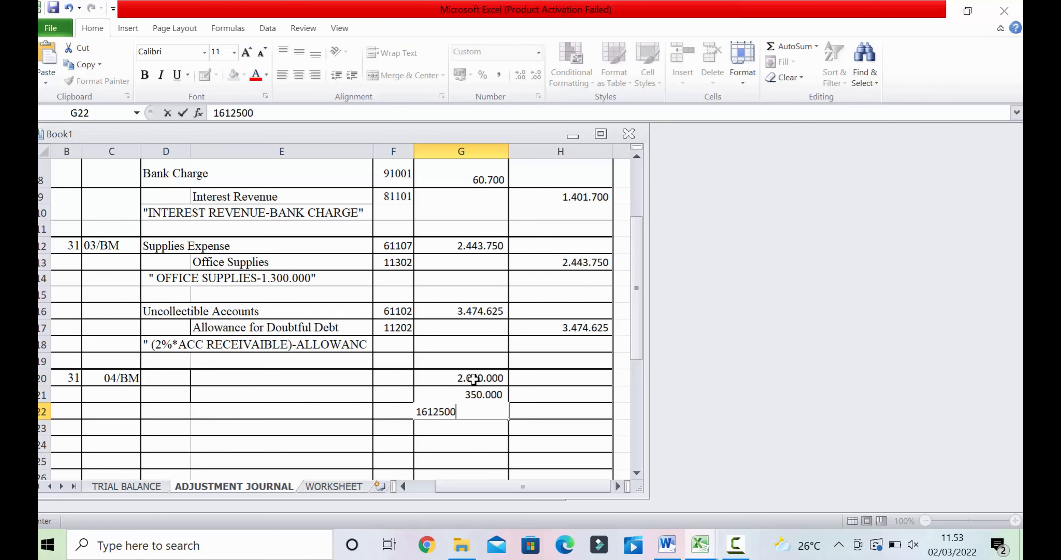
{"action": "left_click", "coordinate": [735, 544]}
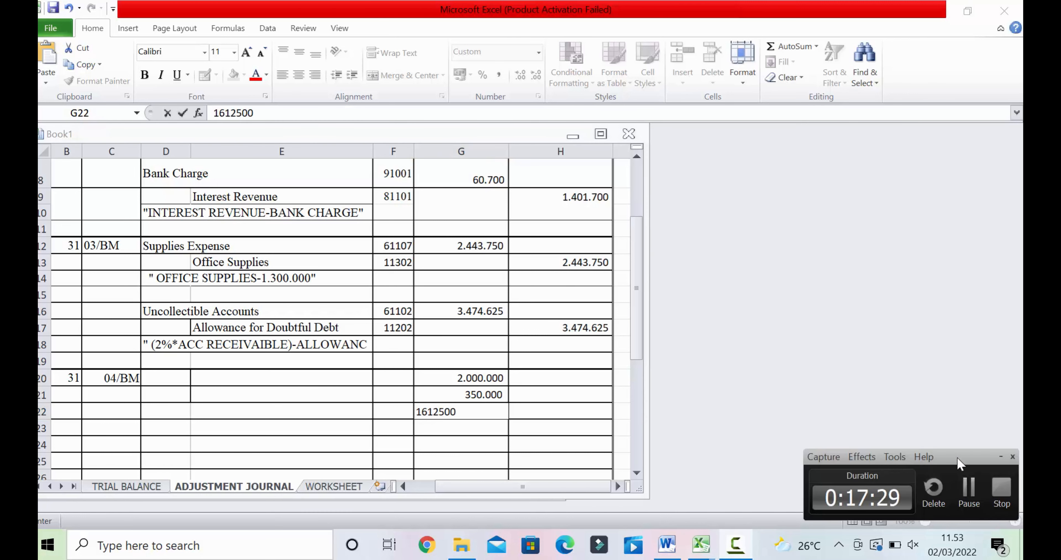
{"action": "left_click", "coordinate": [1000, 456]}
{"action": "left_click", "coordinate": [552, 407]}
Copy the three debit amounts in G20:G22 to the credit cells H23:H25
{"action": "left_click", "coordinate": [492, 379]}
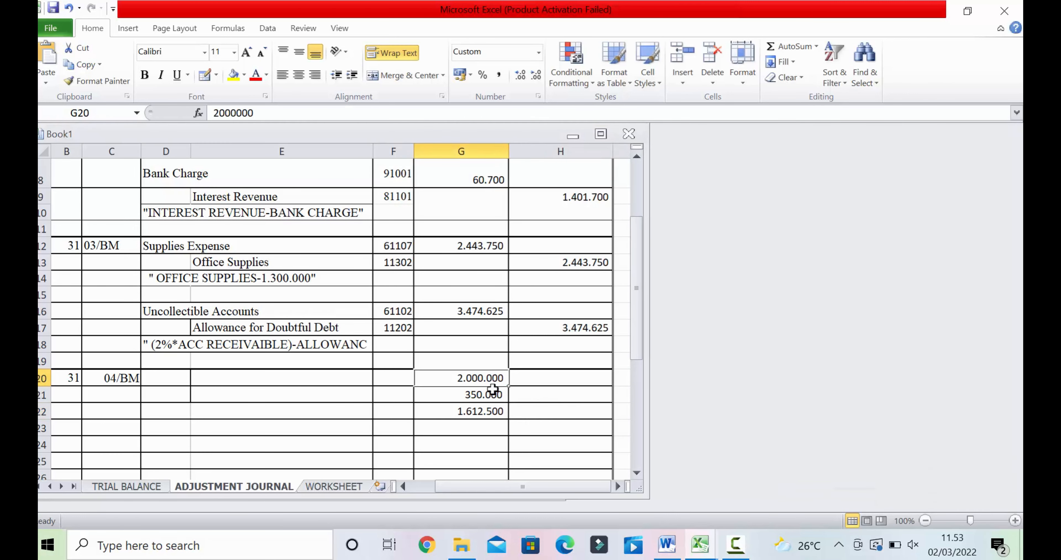
{"action": "left_click_drag", "start_coordinate": [492, 389], "coordinate": [493, 408]}
{"action": "right_click", "coordinate": [493, 409]}
{"action": "left_click", "coordinate": [526, 167]}
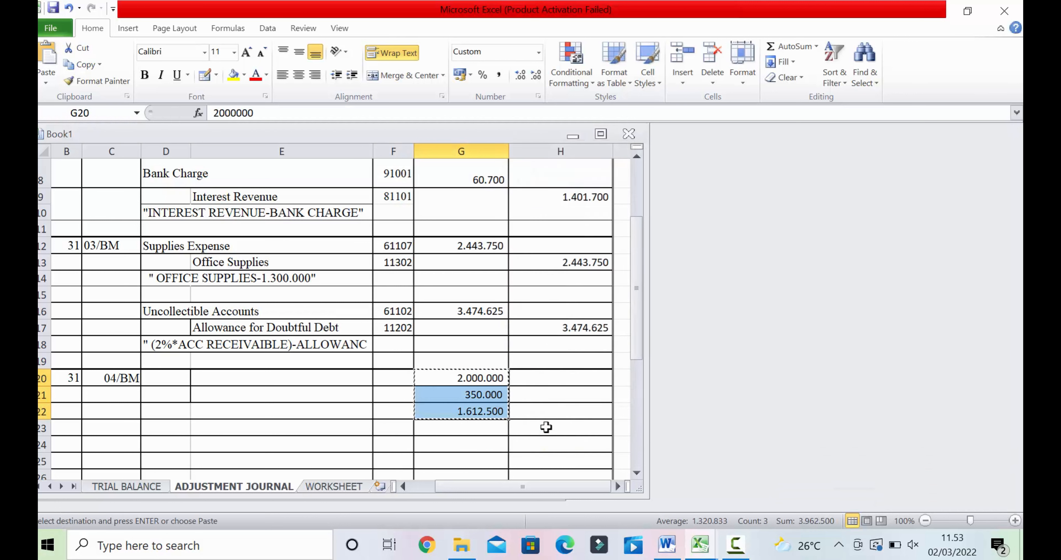
{"action": "left_click_drag", "start_coordinate": [544, 428], "coordinate": [532, 460]}
{"action": "right_click", "coordinate": [605, 460]}
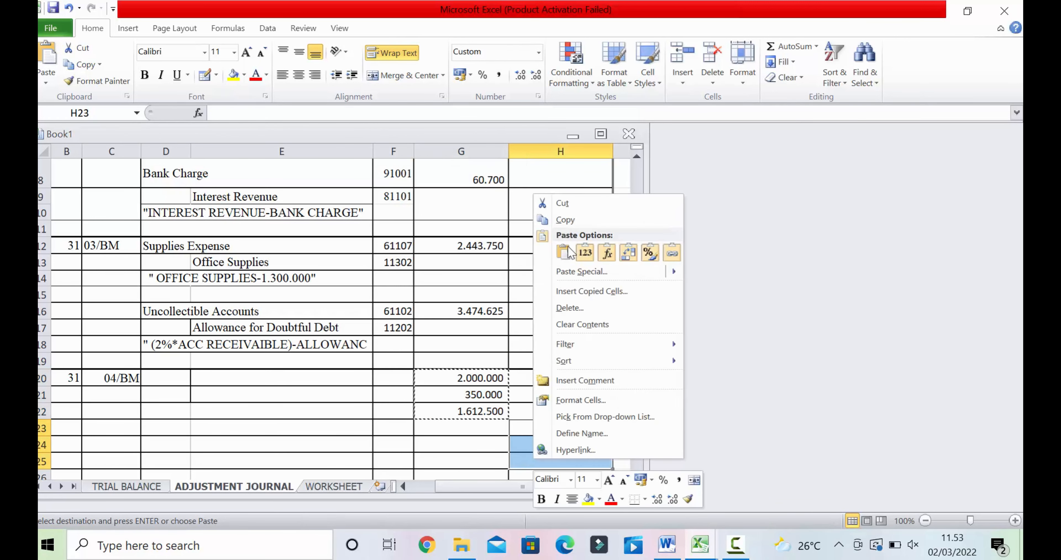
{"action": "left_click", "coordinate": [649, 252]}
{"action": "left_click", "coordinate": [459, 428]}
Merge cells D20:E20 for the first debit account name of entry 04/BM
{"action": "scroll", "coordinate": [266, 406], "scroll_direction": "down", "scroll_amount": 1}
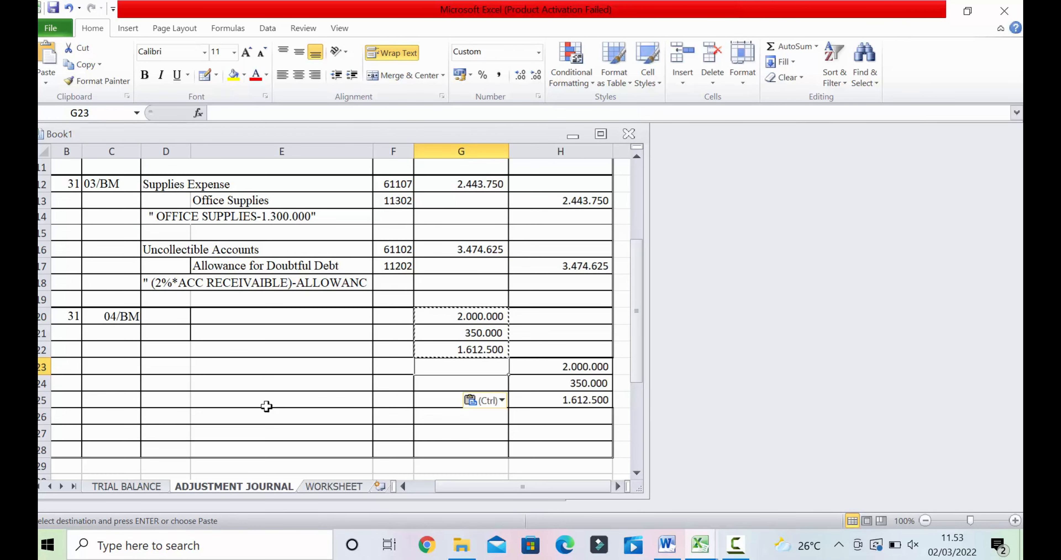
{"action": "left_click_drag", "start_coordinate": [164, 310], "coordinate": [236, 315]}
{"action": "left_click", "coordinate": [383, 75]}
{"action": "left_click", "coordinate": [246, 333]}
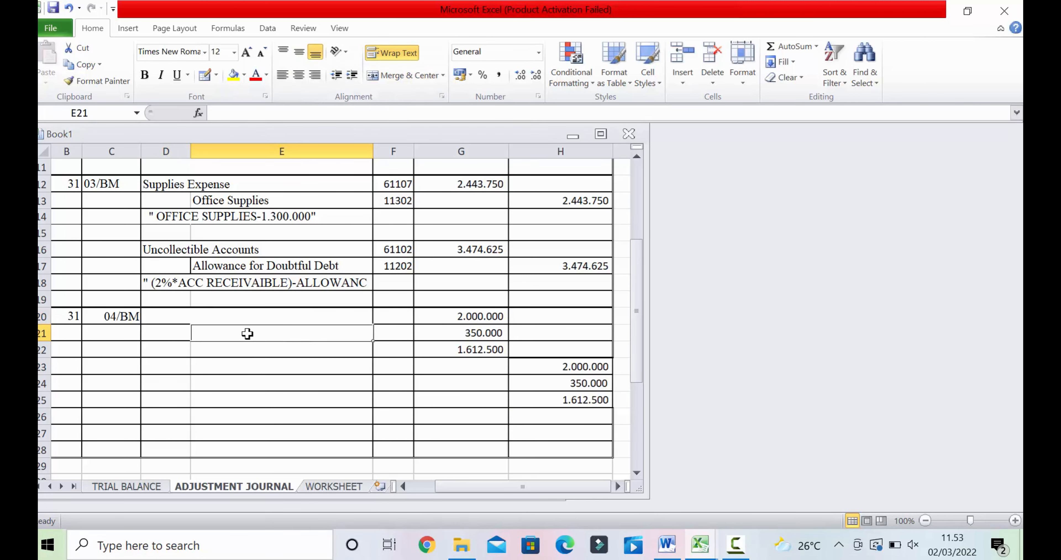
Merge cells D21:E21 and D22:E22 for the second and third debit account names of entry 04/BM
{"action": "left_click_drag", "start_coordinate": [181, 333], "coordinate": [243, 334]}
{"action": "left_click", "coordinate": [383, 75]}
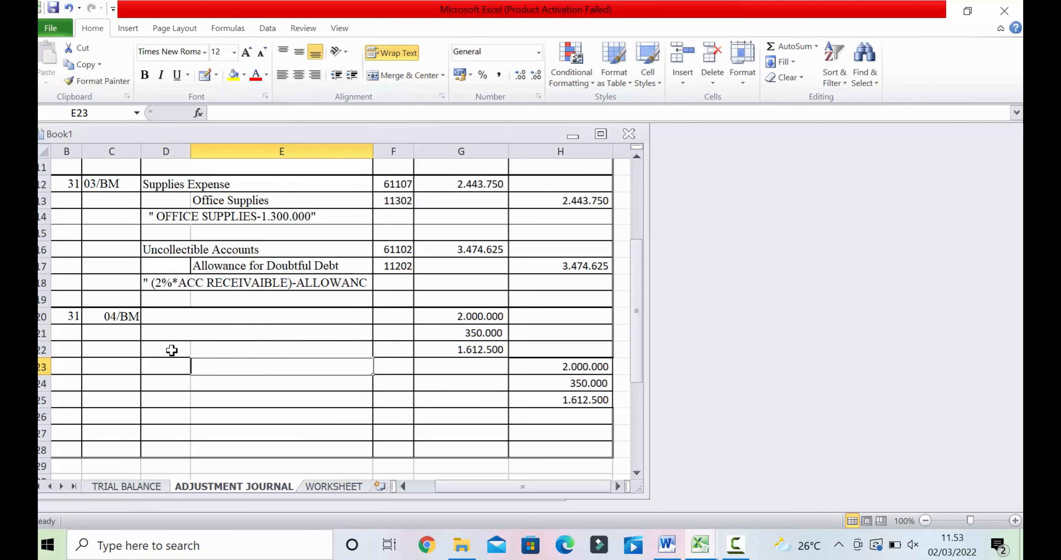
{"action": "left_click_drag", "start_coordinate": [177, 348], "coordinate": [243, 349]}
{"action": "left_click", "coordinate": [395, 75]}
{"action": "left_click", "coordinate": [246, 383]}
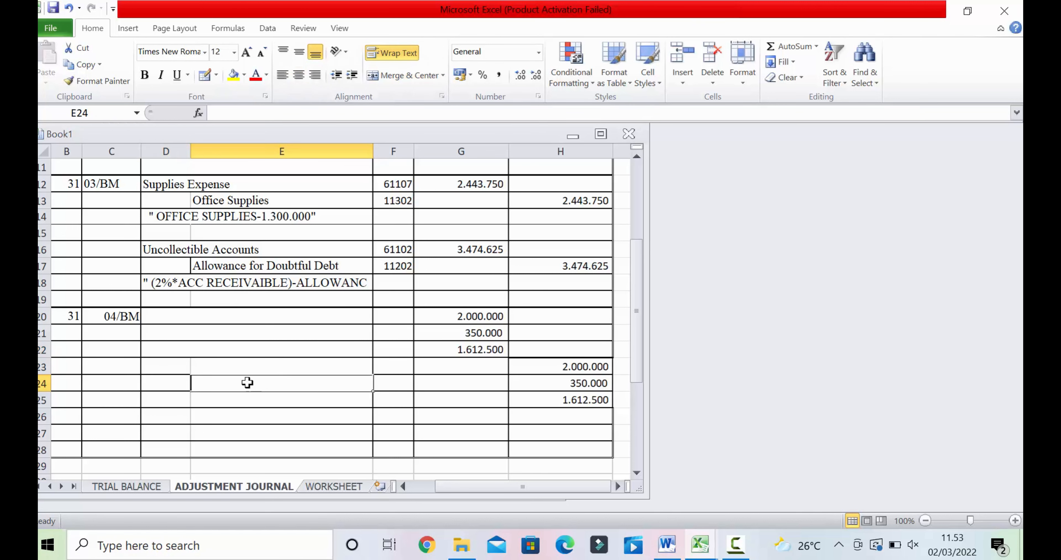
Try all borders on the credit account name cells E23:E25 and undo the change
{"action": "scroll", "coordinate": [259, 366], "scroll_direction": "down", "scroll_amount": 1}
{"action": "left_click", "coordinate": [370, 368]}
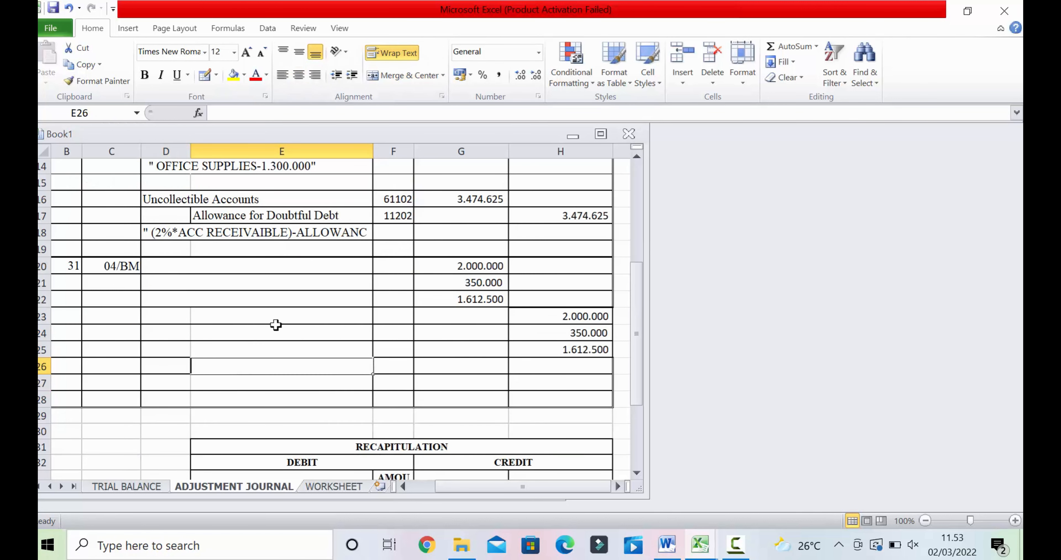
{"action": "left_click_drag", "start_coordinate": [232, 310], "coordinate": [235, 347]}
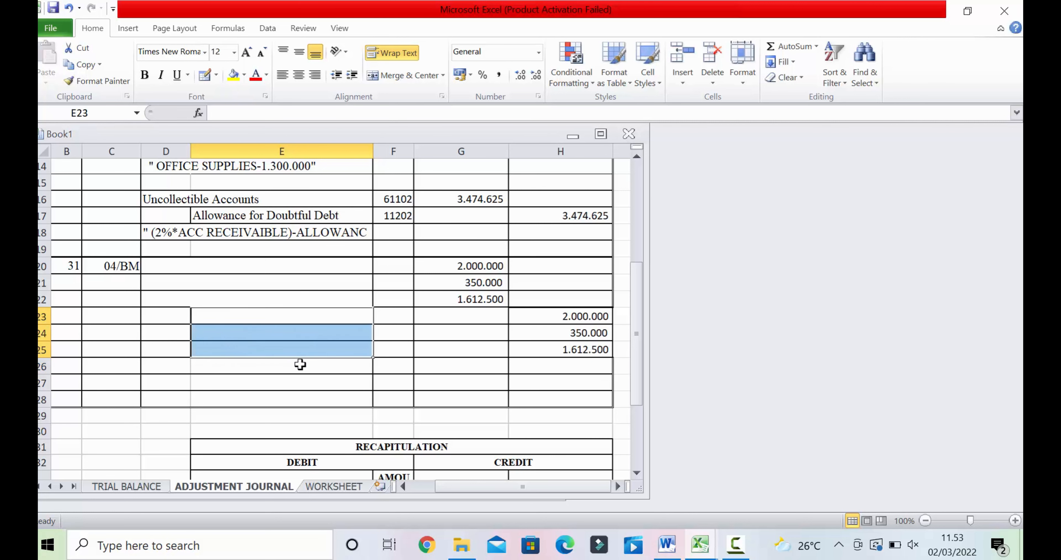
{"action": "left_click", "coordinate": [216, 76]}
{"action": "left_click", "coordinate": [236, 191]}
{"action": "left_click", "coordinate": [479, 363]}
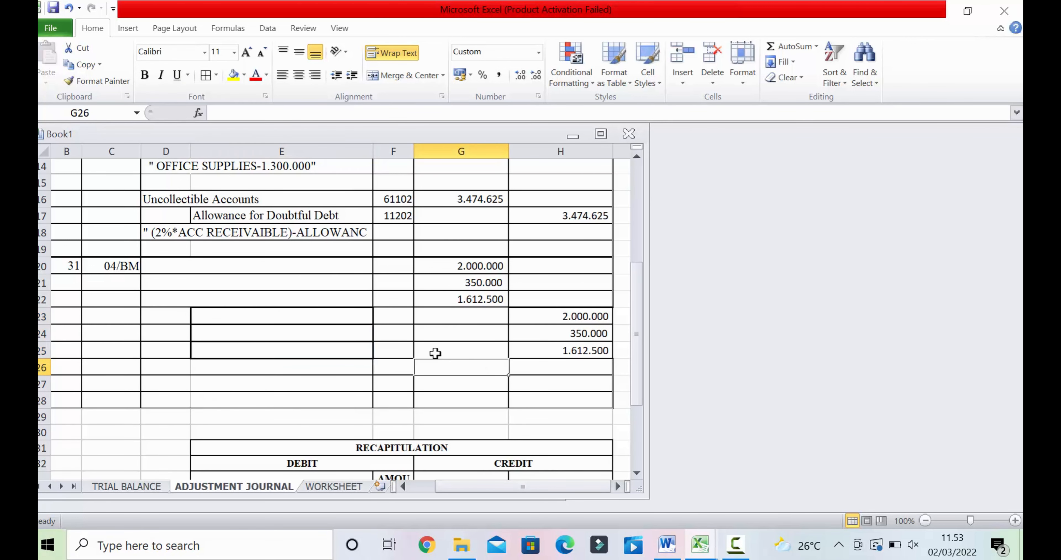
{"action": "key", "text": "ctrl+z"}
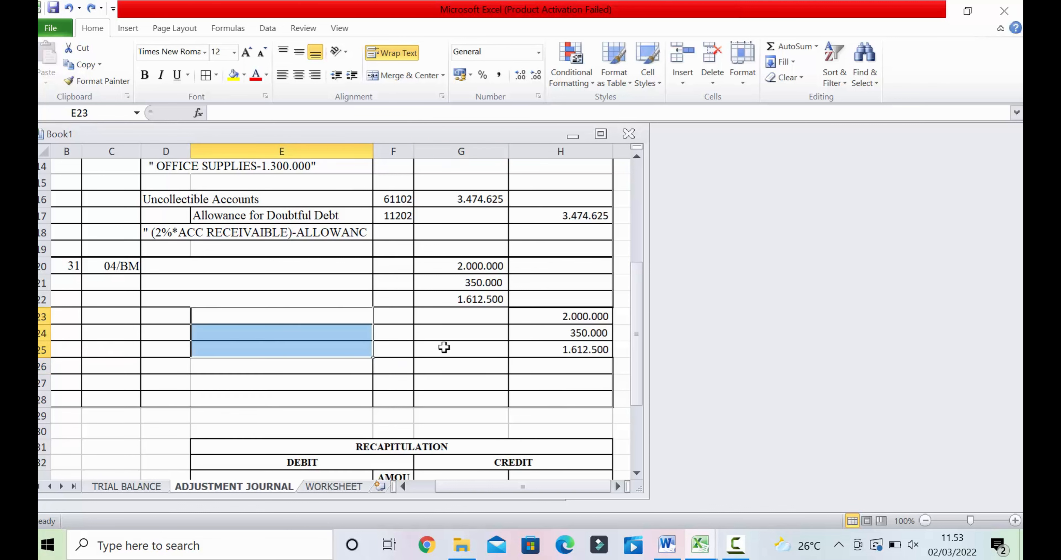
Try all borders on cell E23 alone and undo the change
{"action": "left_click", "coordinate": [476, 367]}
{"action": "left_click", "coordinate": [249, 312]}
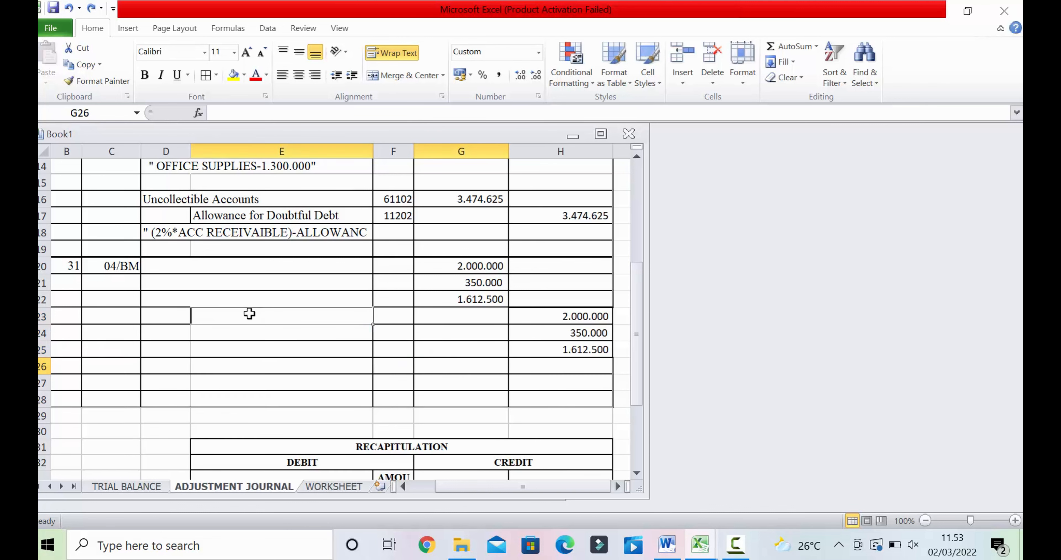
{"action": "left_click", "coordinate": [216, 76]}
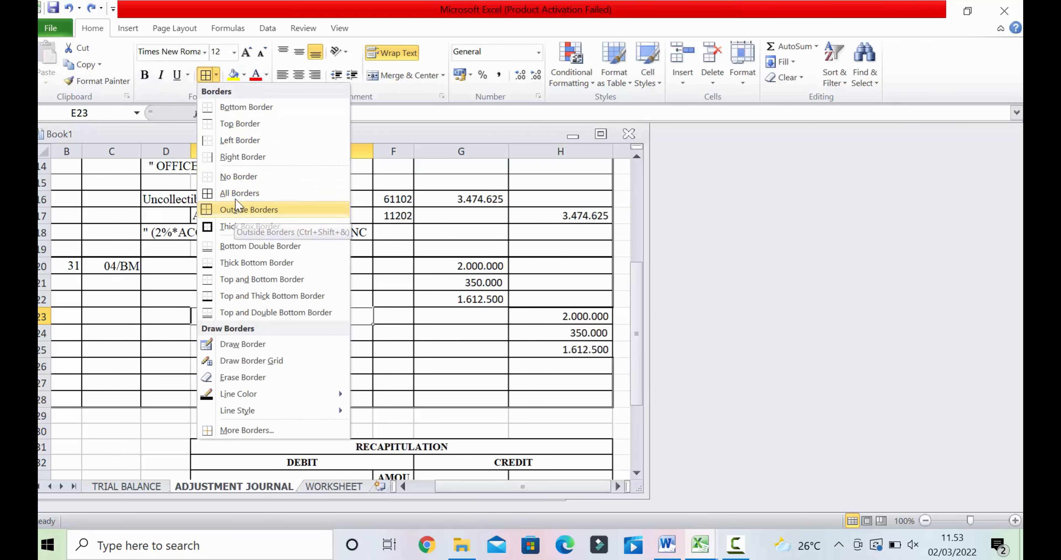
{"action": "left_click", "coordinate": [254, 194]}
{"action": "left_click", "coordinate": [450, 350]}
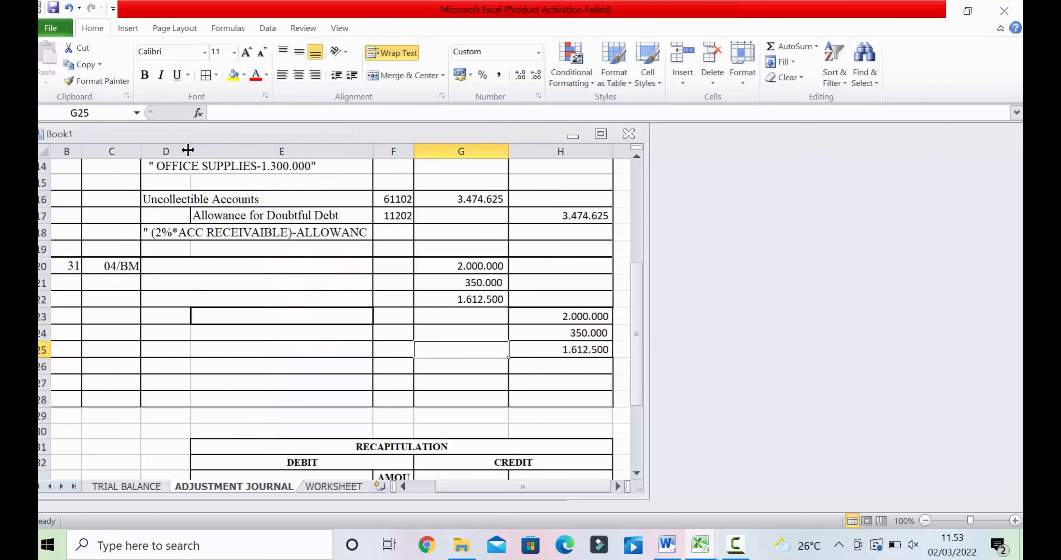
{"action": "key", "text": "ctrl+z"}
{"action": "left_click", "coordinate": [297, 300]}
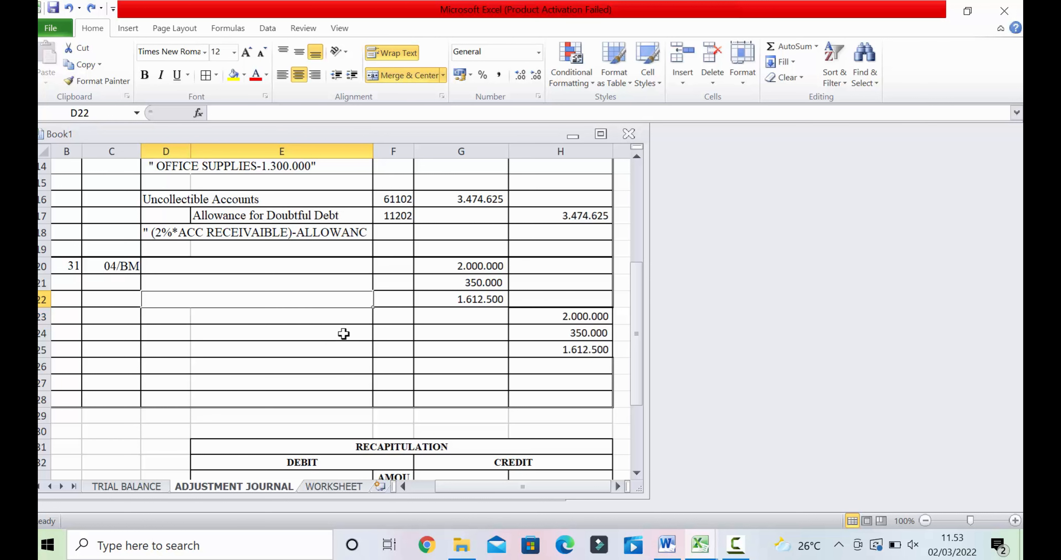
{"action": "left_click", "coordinate": [288, 349]}
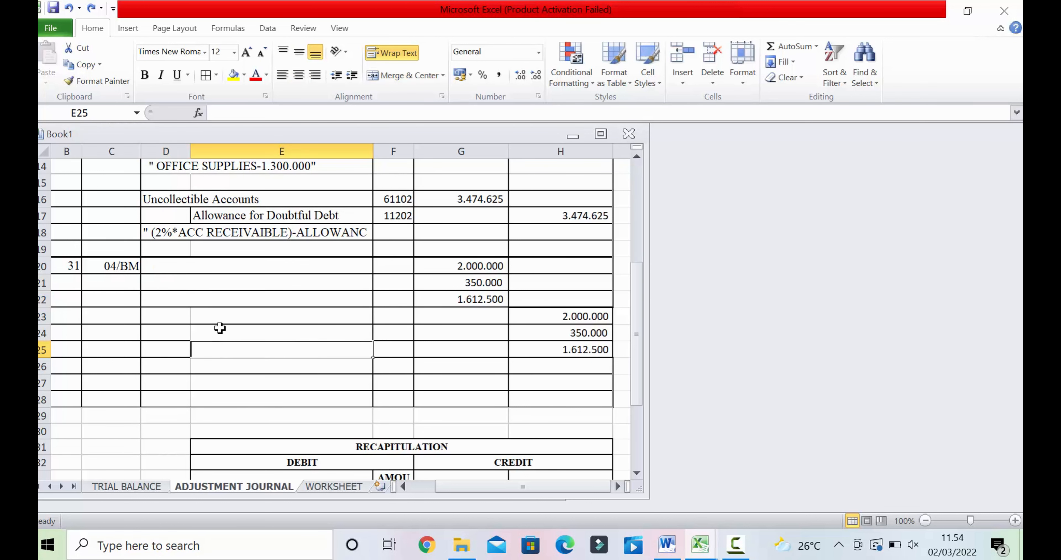
{"action": "left_click", "coordinate": [253, 317]}
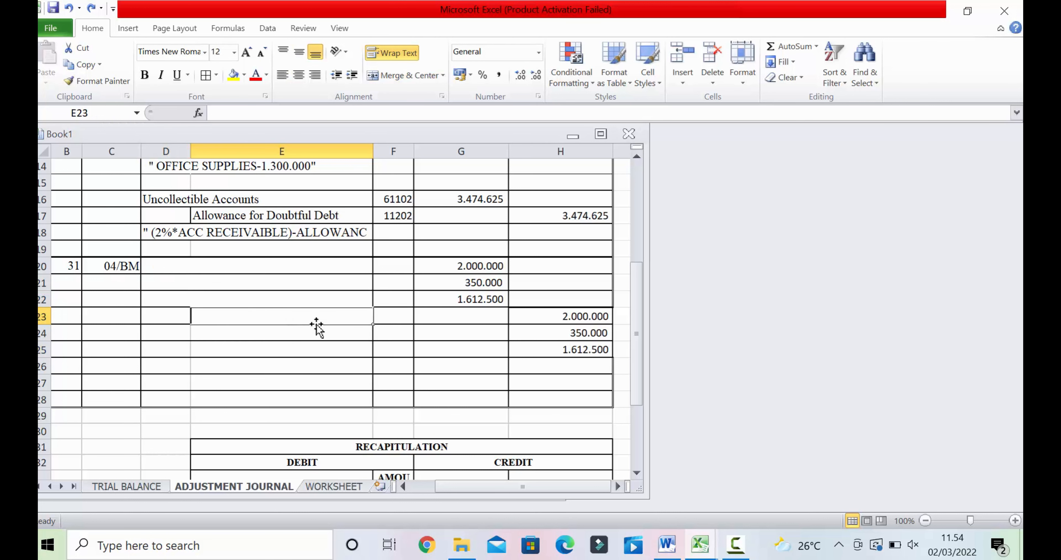
Look through the TRIAL BALANCE sheet for the depreciation expense accounts needed on the debit side of entry 04/BM
{"action": "left_click", "coordinate": [183, 266]}
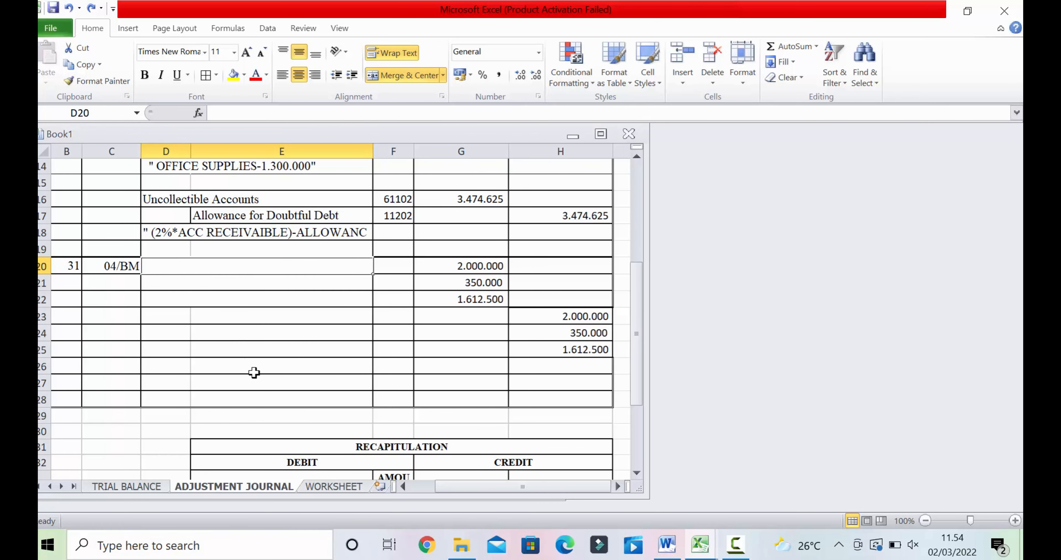
{"action": "left_click", "coordinate": [131, 486]}
{"action": "scroll", "coordinate": [218, 368], "scroll_direction": "down", "scroll_amount": 9}
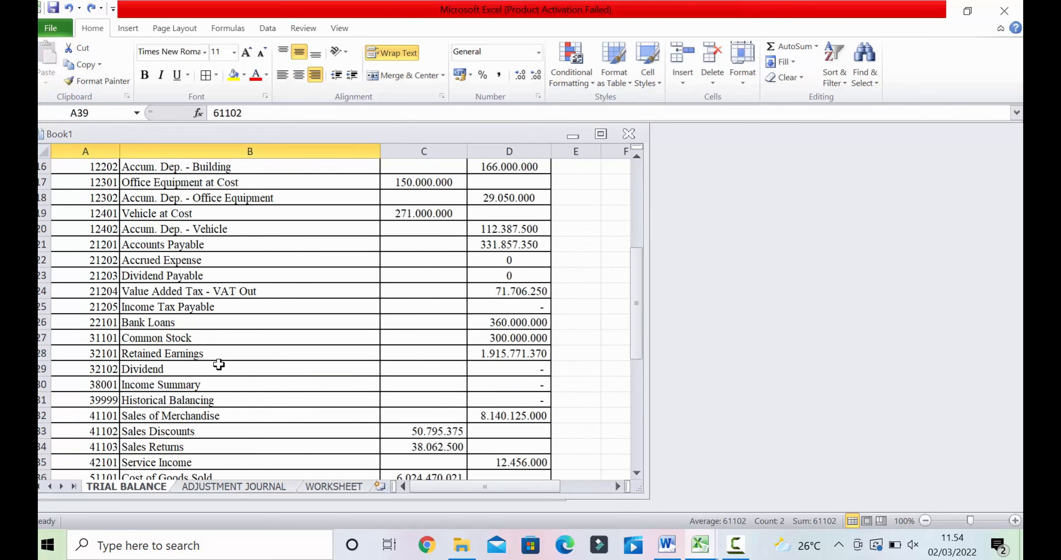
{"action": "scroll", "coordinate": [218, 365], "scroll_direction": "down", "scroll_amount": 2}
{"action": "scroll", "coordinate": [194, 280], "scroll_direction": "up", "scroll_amount": 1}
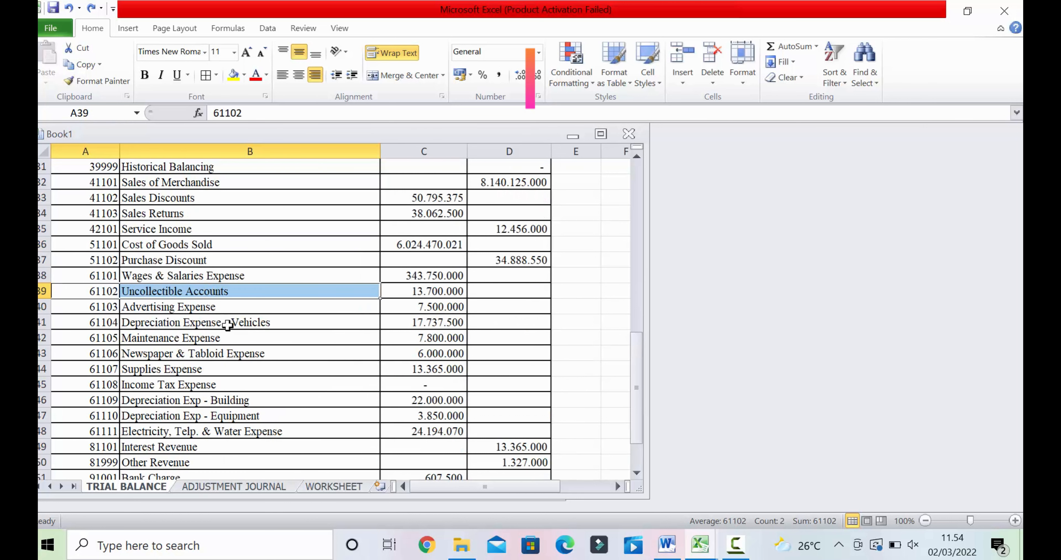
Copy the codes and names of Depreciation Exp - Building and Depreciation Exp - Equipment from TRIAL BALANCE to ADJUSTMENT JOURNAL, starting at C26
{"action": "left_click", "coordinate": [678, 550]}
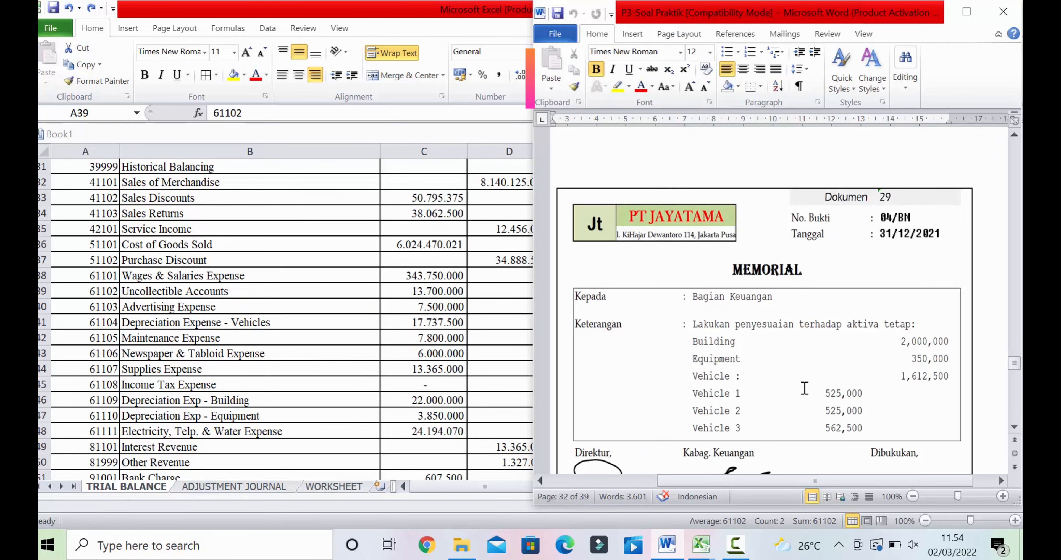
{"action": "left_click", "coordinate": [189, 399]}
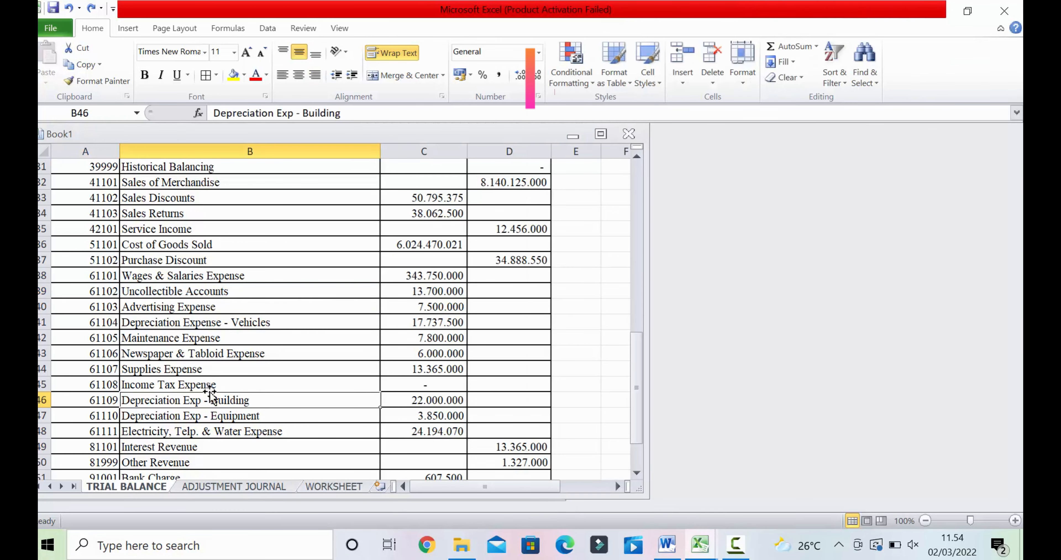
{"action": "left_click_drag", "start_coordinate": [117, 402], "coordinate": [158, 413]}
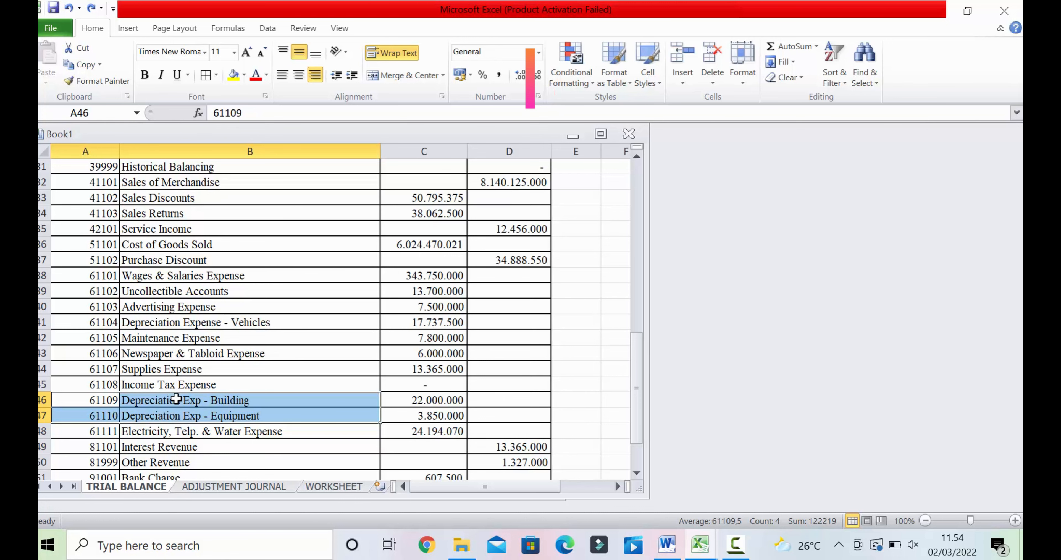
{"action": "right_click", "coordinate": [199, 401]}
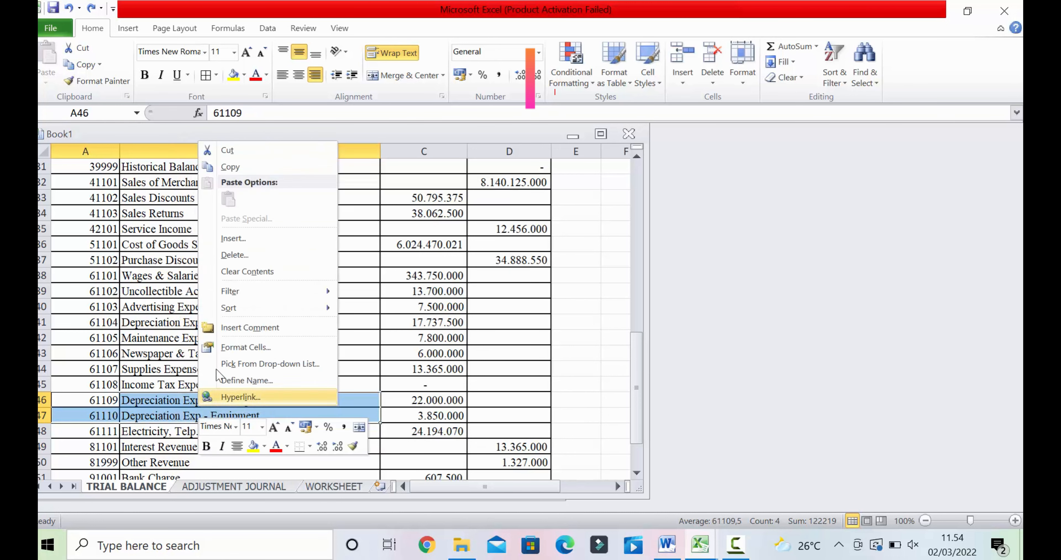
{"action": "left_click", "coordinate": [230, 167]}
{"action": "left_click", "coordinate": [227, 487]}
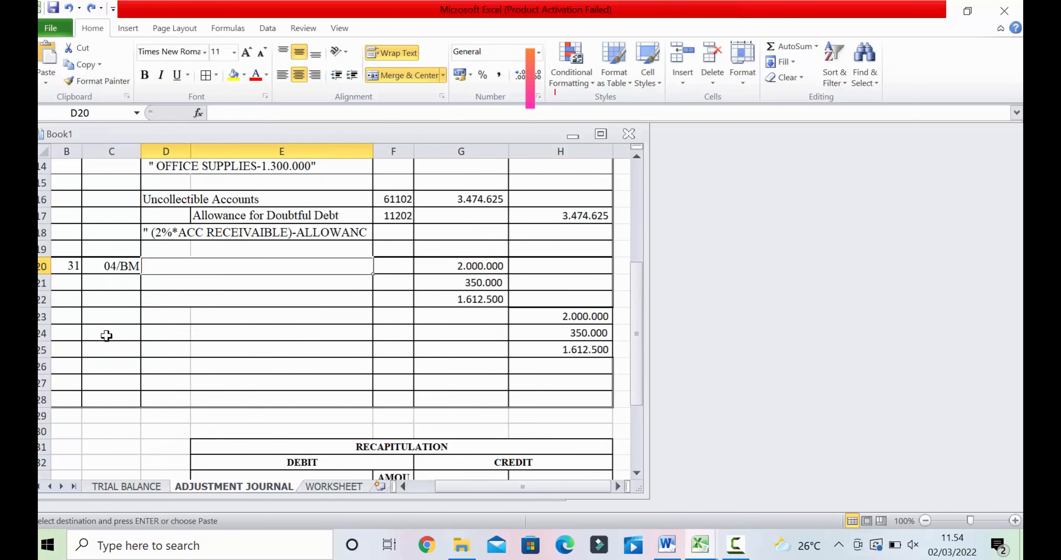
{"action": "left_click", "coordinate": [107, 336]}
{"action": "right_click", "coordinate": [126, 367]}
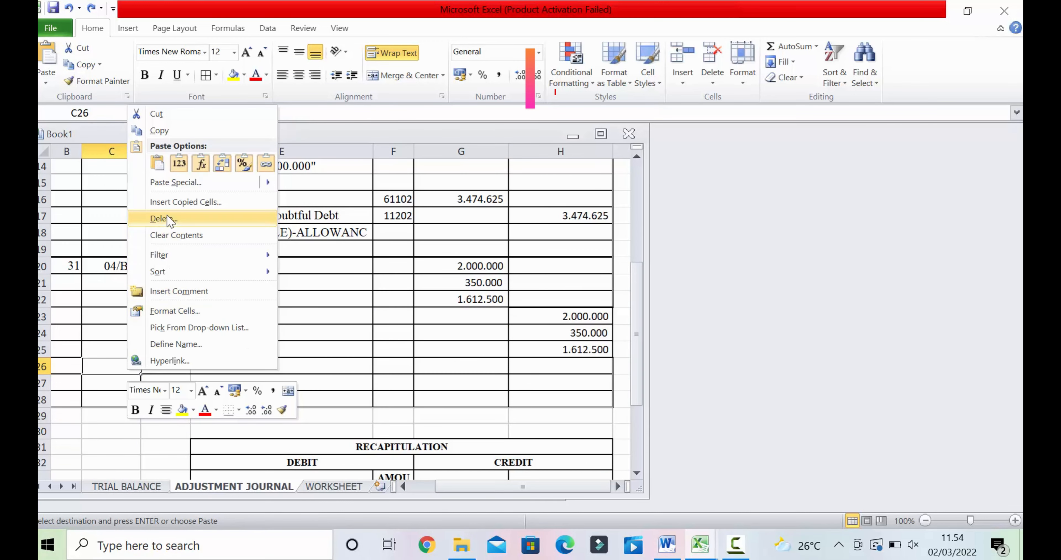
{"action": "left_click", "coordinate": [158, 163]}
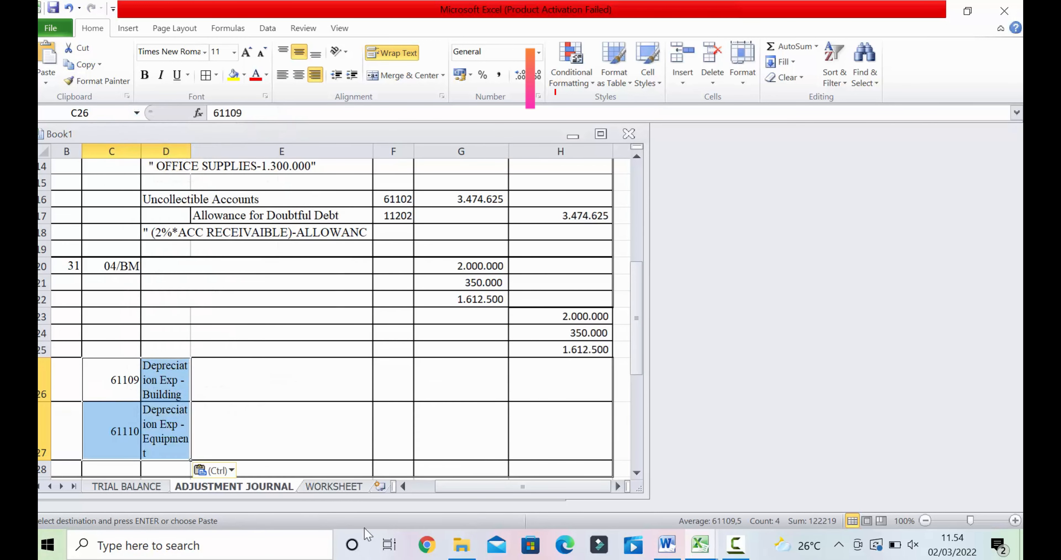
Copy the Depreciation Expense - Vehicles code and name from TRIAL BALANCE to C28 of ADJUSTMENT JOURNAL
{"action": "left_click", "coordinate": [115, 487]}
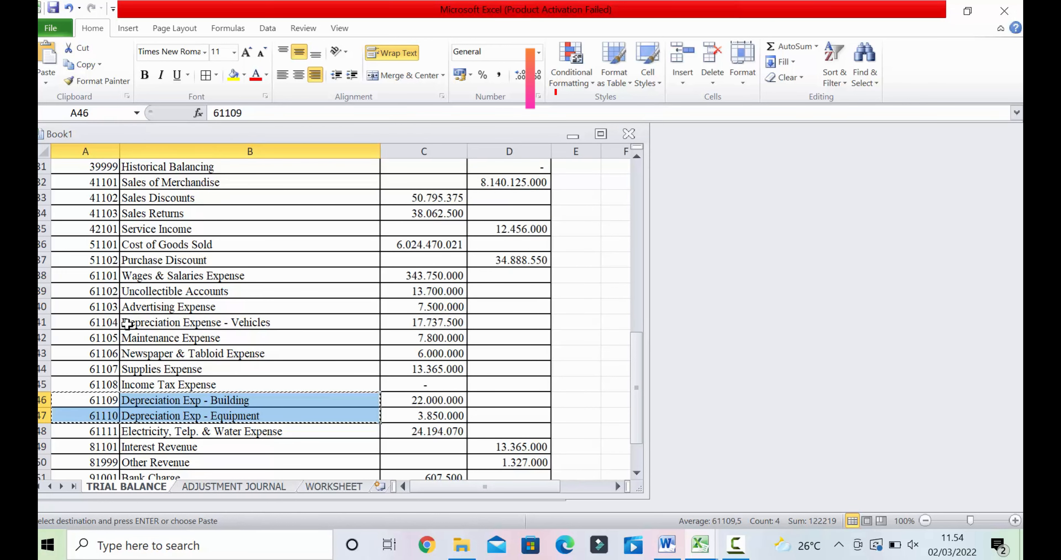
{"action": "left_click_drag", "start_coordinate": [103, 322], "coordinate": [156, 325]}
{"action": "right_click", "coordinate": [155, 325]}
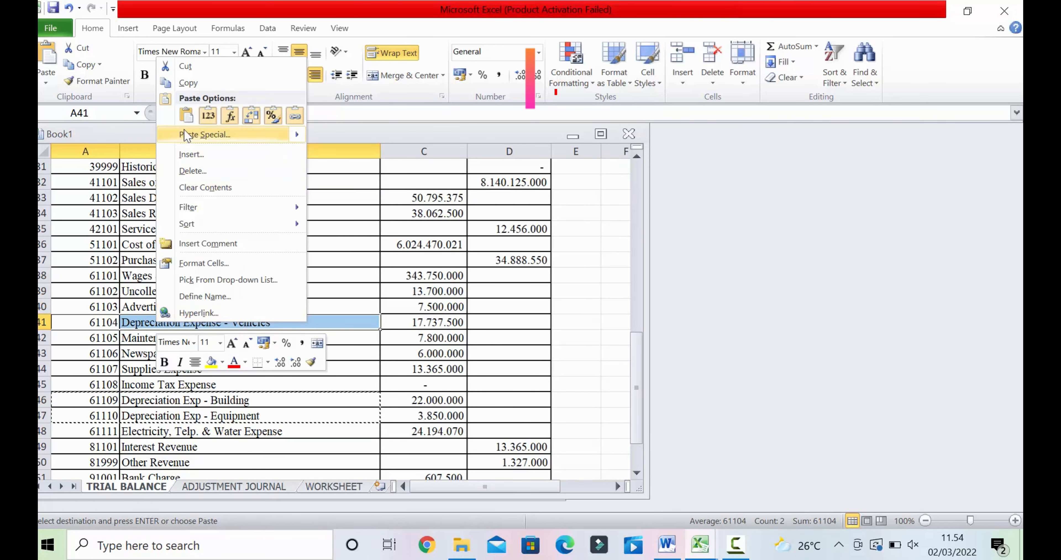
{"action": "left_click", "coordinate": [187, 83]}
{"action": "left_click", "coordinate": [202, 490]}
{"action": "scroll", "coordinate": [119, 428], "scroll_direction": "down", "scroll_amount": 1}
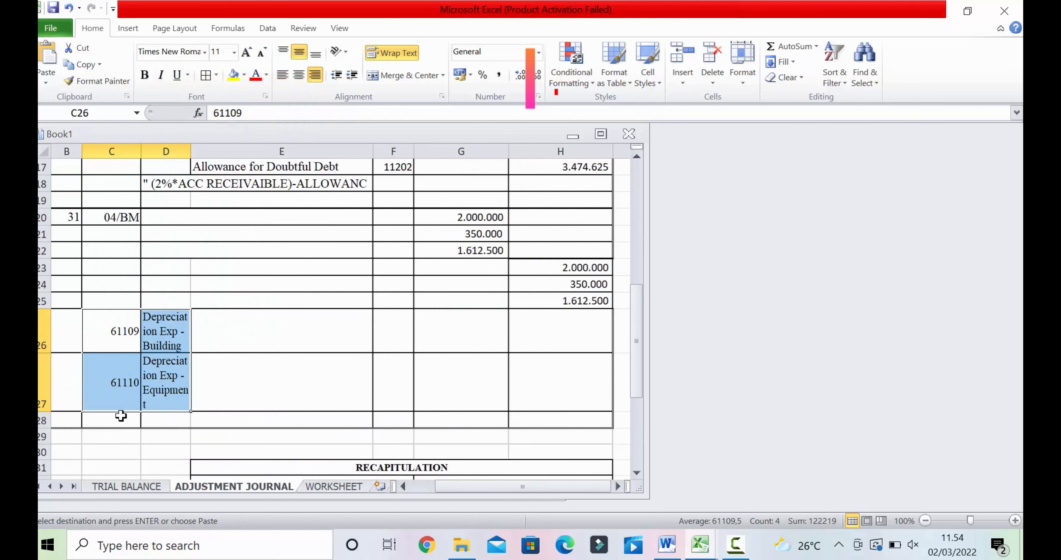
{"action": "left_click", "coordinate": [125, 419]}
{"action": "right_click", "coordinate": [129, 420]}
{"action": "left_click", "coordinate": [164, 214]}
{"action": "left_click", "coordinate": [299, 355]}
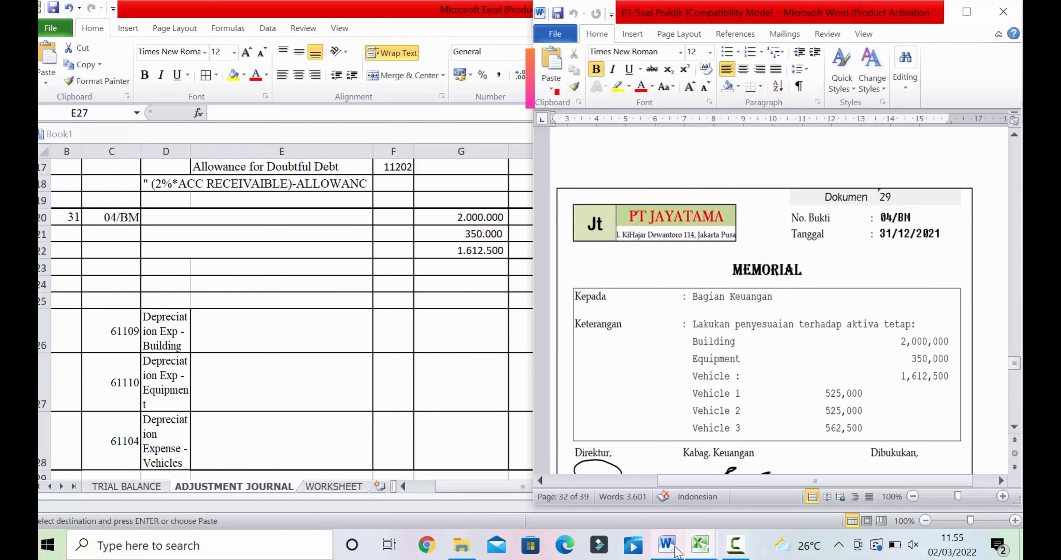
Copy the name Depreciation Exp - Building from D26 into journal cell D20 and left-align D20:D22
{"action": "left_click", "coordinate": [667, 545]}
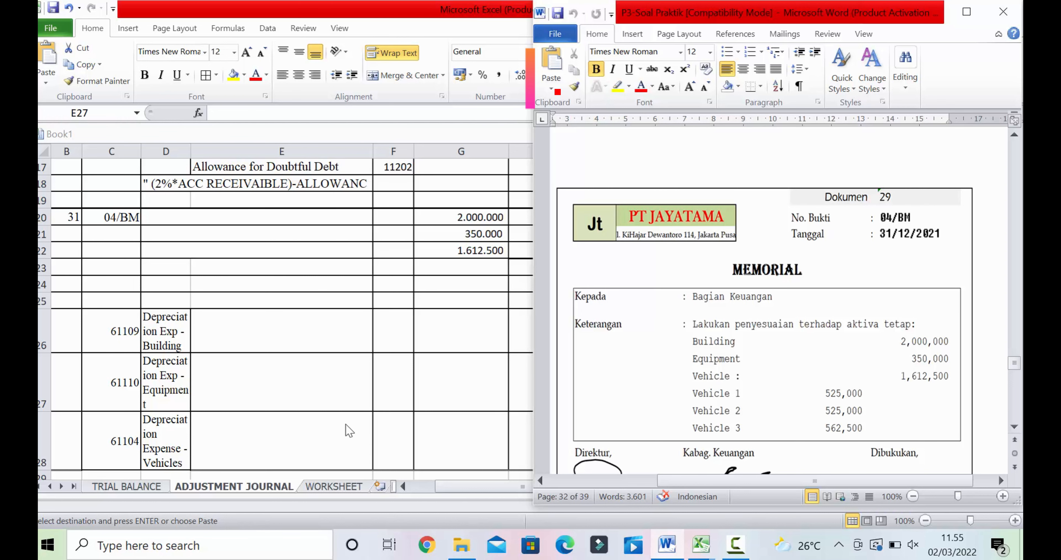
{"action": "left_click", "coordinate": [350, 430]}
{"action": "left_click", "coordinate": [166, 335]}
{"action": "left_click_drag", "start_coordinate": [354, 112], "coordinate": [213, 113]}
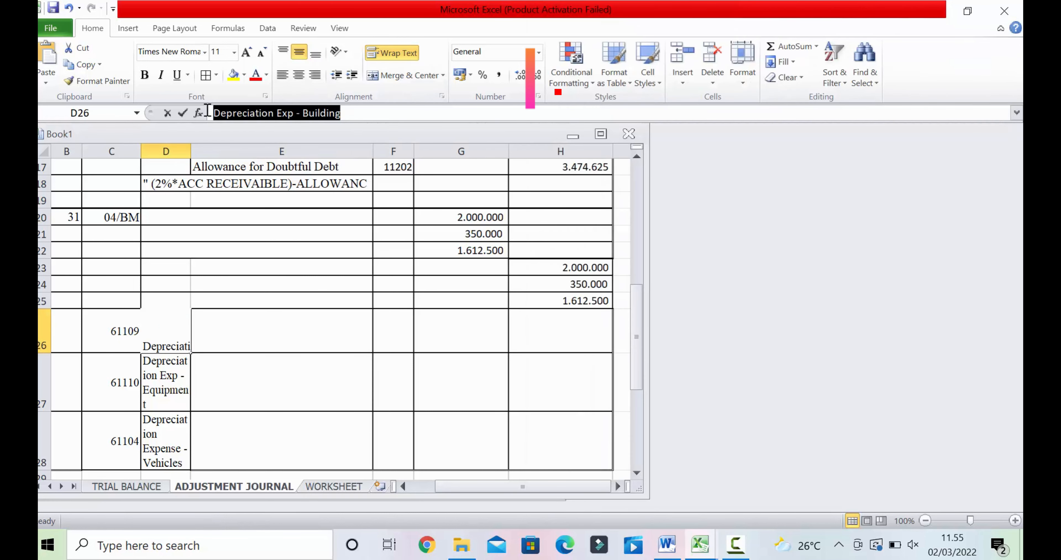
{"action": "right_click", "coordinate": [267, 117]}
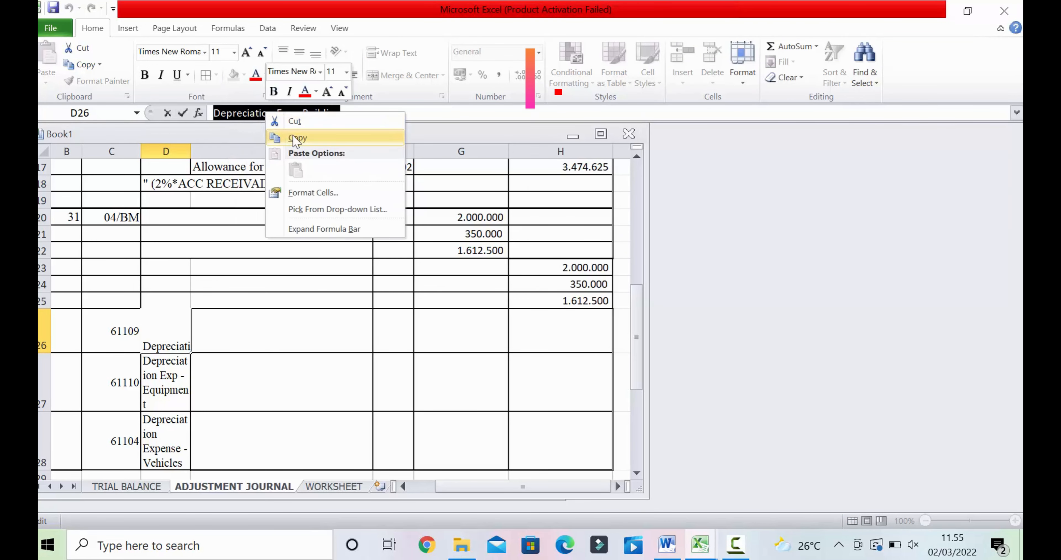
{"action": "left_click", "coordinate": [296, 136]}
{"action": "left_click", "coordinate": [165, 220]}
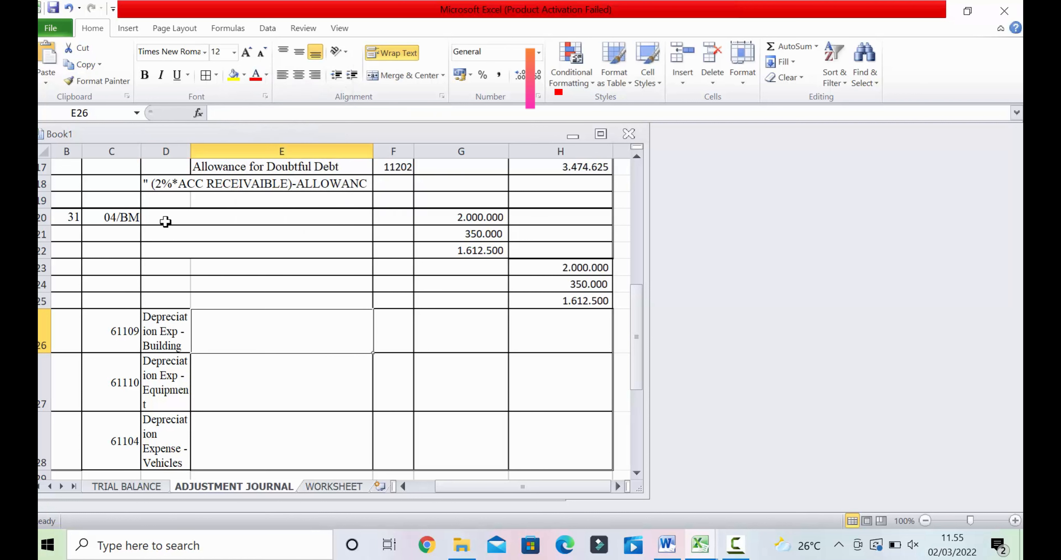
{"action": "left_click", "coordinate": [220, 118]}
{"action": "right_click", "coordinate": [220, 116]}
{"action": "left_click", "coordinate": [254, 166]}
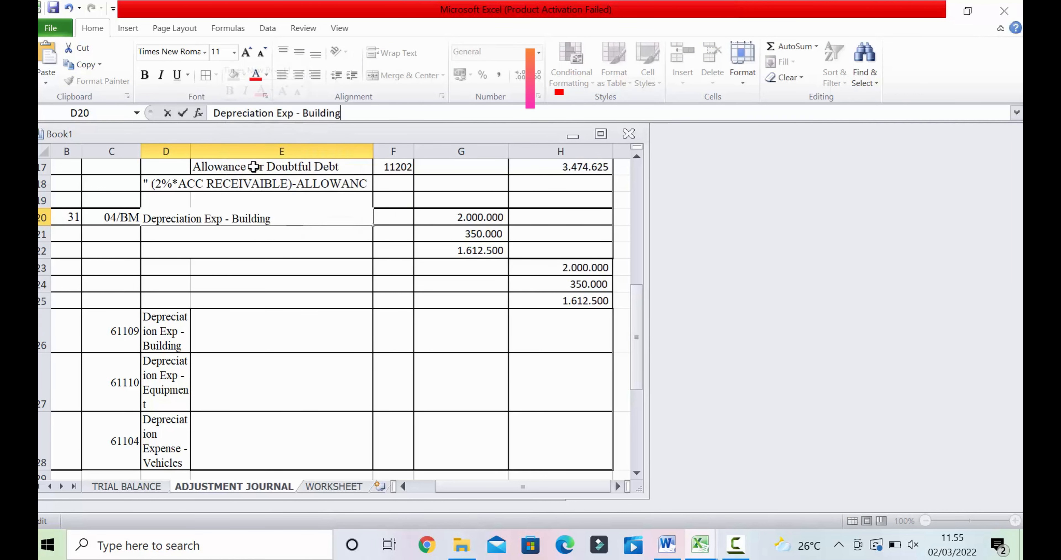
{"action": "left_click", "coordinate": [283, 327]}
{"action": "left_click_drag", "start_coordinate": [223, 216], "coordinate": [231, 252]}
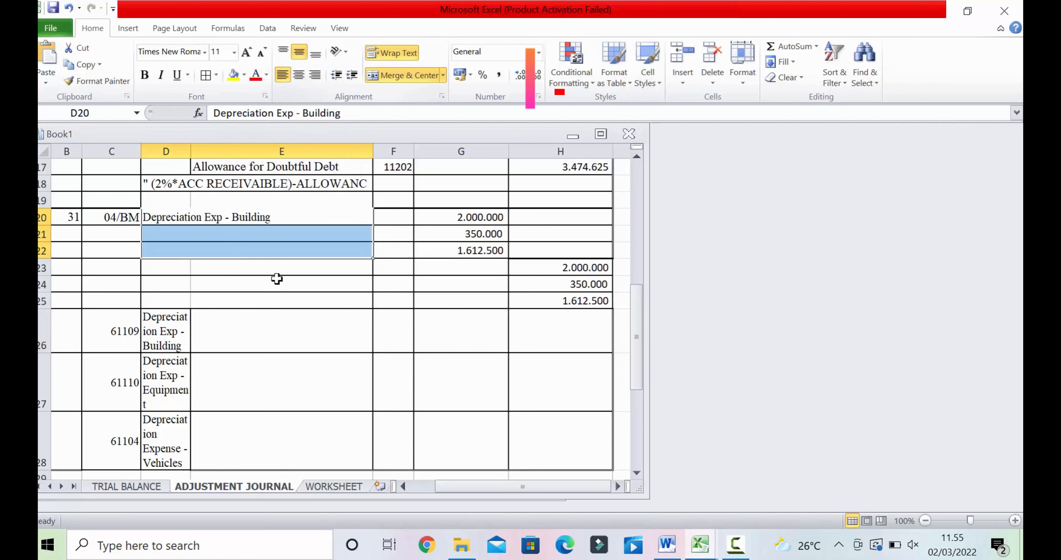
{"action": "left_click", "coordinate": [277, 279]}
Copy the building depreciation ledger code 61109 from C26 into reference cell F20
{"action": "left_click", "coordinate": [123, 334]}
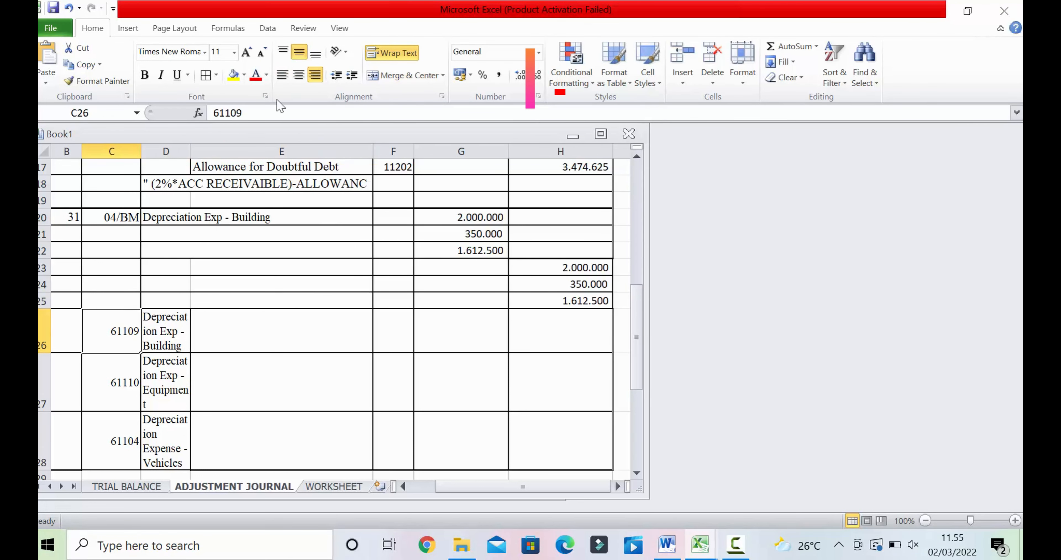
{"action": "left_click_drag", "start_coordinate": [250, 114], "coordinate": [213, 113]}
{"action": "right_click", "coordinate": [215, 111]}
{"action": "left_click", "coordinate": [250, 137]}
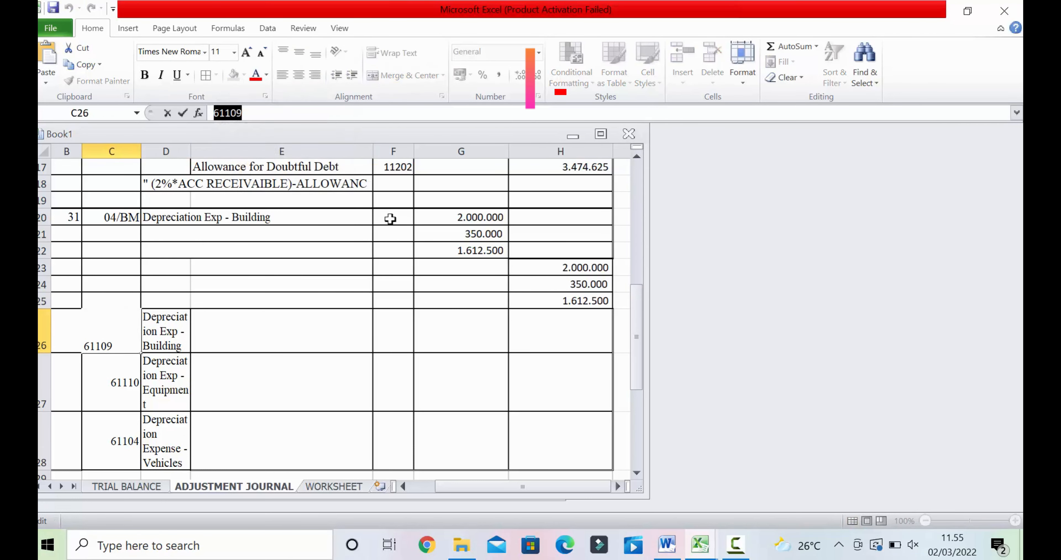
{"action": "left_click", "coordinate": [391, 218]}
{"action": "left_click", "coordinate": [289, 113]}
{"action": "right_click", "coordinate": [290, 114]}
{"action": "left_click", "coordinate": [321, 167]}
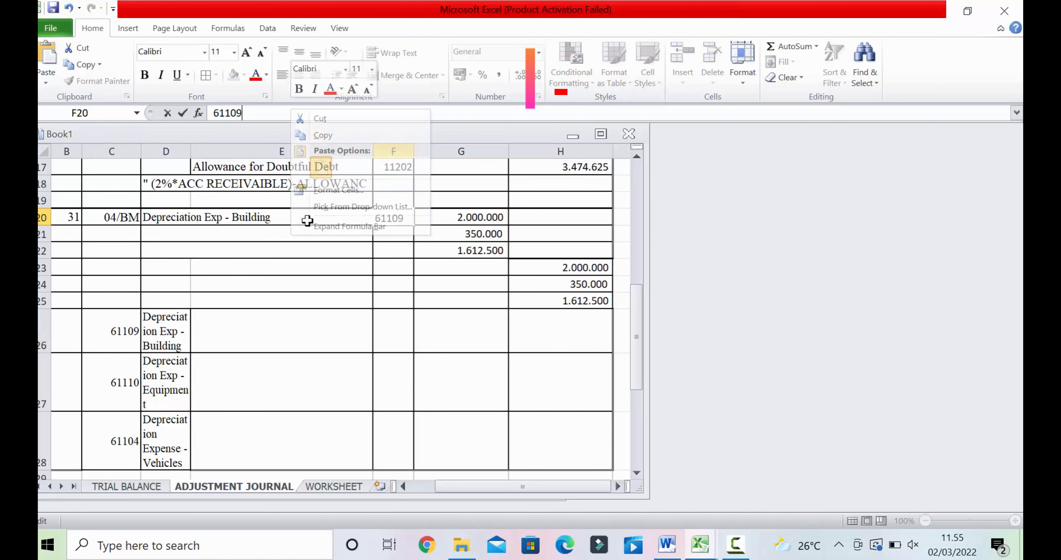
{"action": "left_click", "coordinate": [243, 295]}
Copy the name Depreciation Exp - Equipment from D27 into journal cell D21
{"action": "left_click", "coordinate": [169, 381]}
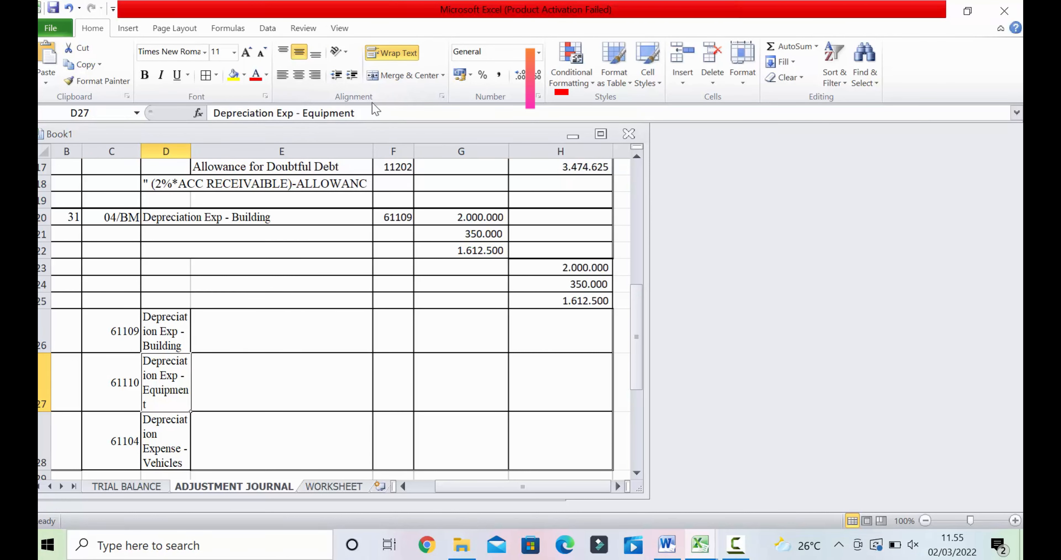
{"action": "left_click_drag", "start_coordinate": [375, 109], "coordinate": [213, 112]}
{"action": "right_click", "coordinate": [248, 109]}
{"action": "left_click", "coordinate": [279, 132]}
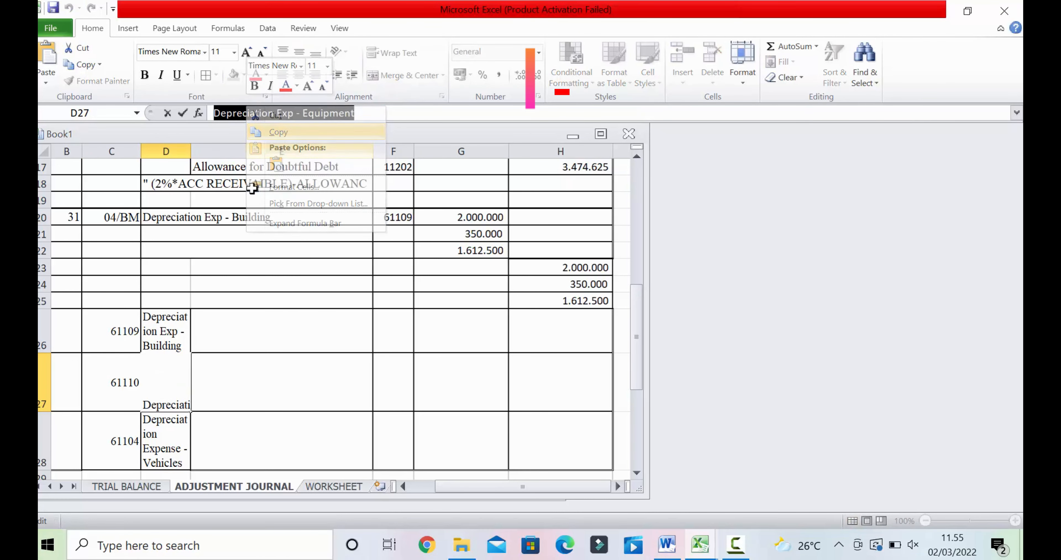
{"action": "left_click", "coordinate": [199, 234]}
{"action": "right_click", "coordinate": [237, 111]}
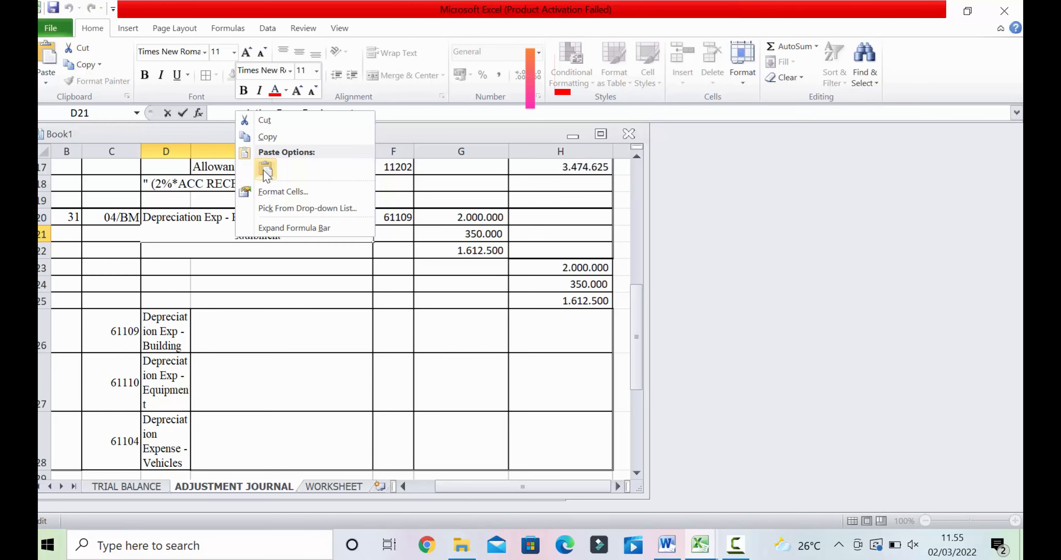
{"action": "left_click", "coordinate": [261, 172]}
Copy the equipment depreciation ledger code 61110 from C27 into reference cell F21
{"action": "left_click", "coordinate": [116, 370]}
{"action": "left_click_drag", "start_coordinate": [243, 112], "coordinate": [213, 113]}
{"action": "right_click", "coordinate": [227, 113]}
{"action": "left_click", "coordinate": [255, 141]}
{"action": "left_click", "coordinate": [387, 231]}
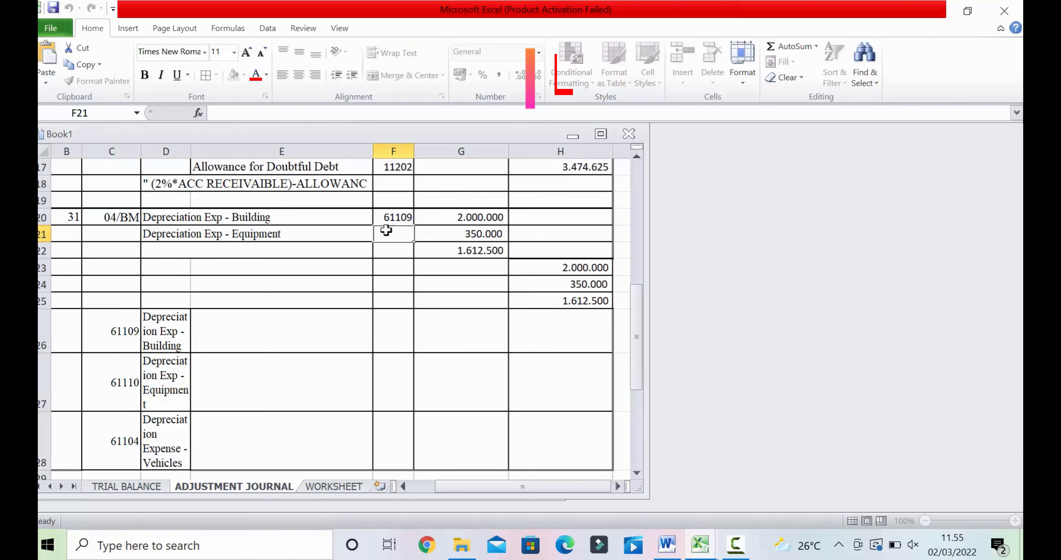
{"action": "right_click", "coordinate": [241, 111]}
{"action": "left_click", "coordinate": [271, 167]}
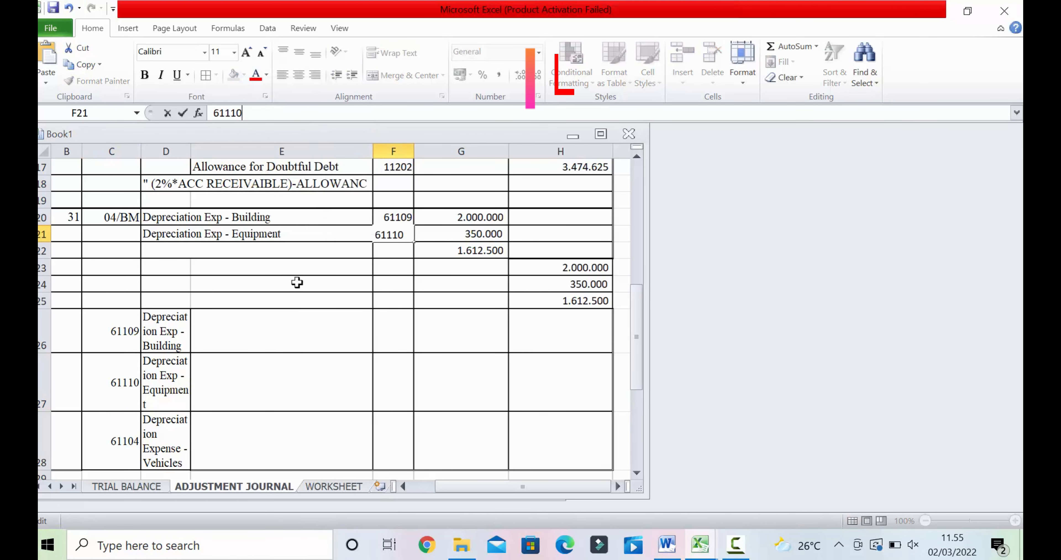
{"action": "left_click", "coordinate": [296, 283]}
Copy the name Depreciation Expense - Vehicles from D28 into journal cell D22
{"action": "left_click", "coordinate": [176, 252]}
{"action": "left_click", "coordinate": [165, 436]}
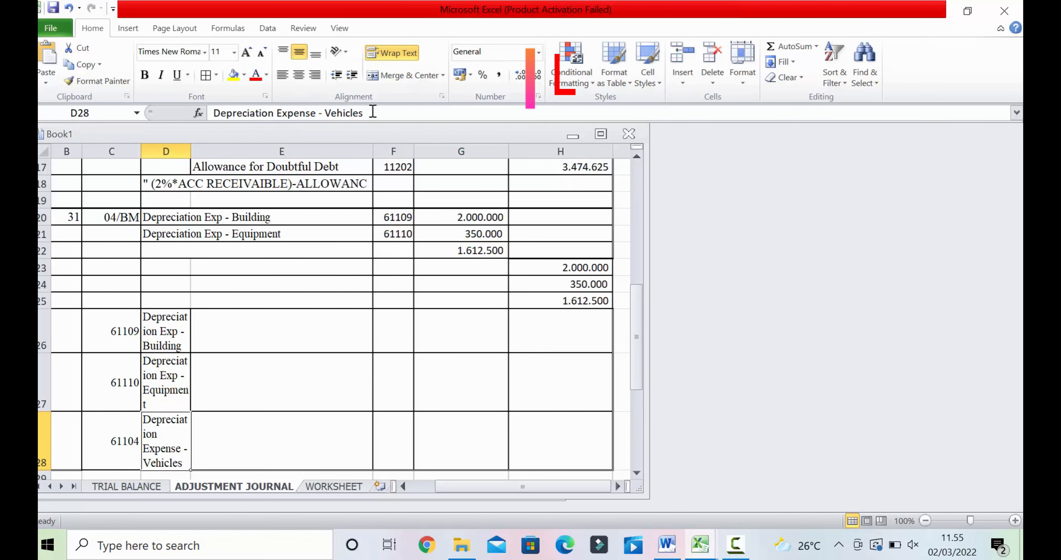
{"action": "left_click_drag", "start_coordinate": [372, 111], "coordinate": [202, 112]}
{"action": "right_click", "coordinate": [202, 112]}
{"action": "left_click", "coordinate": [230, 138]}
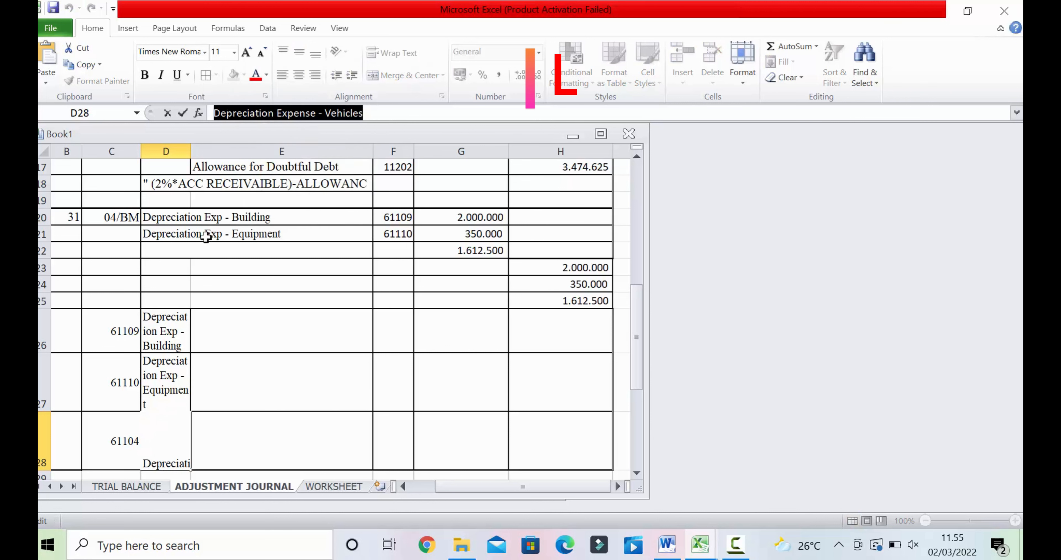
{"action": "left_click", "coordinate": [173, 251]}
{"action": "left_click", "coordinate": [230, 112]}
{"action": "right_click", "coordinate": [231, 108]}
{"action": "left_click", "coordinate": [263, 166]}
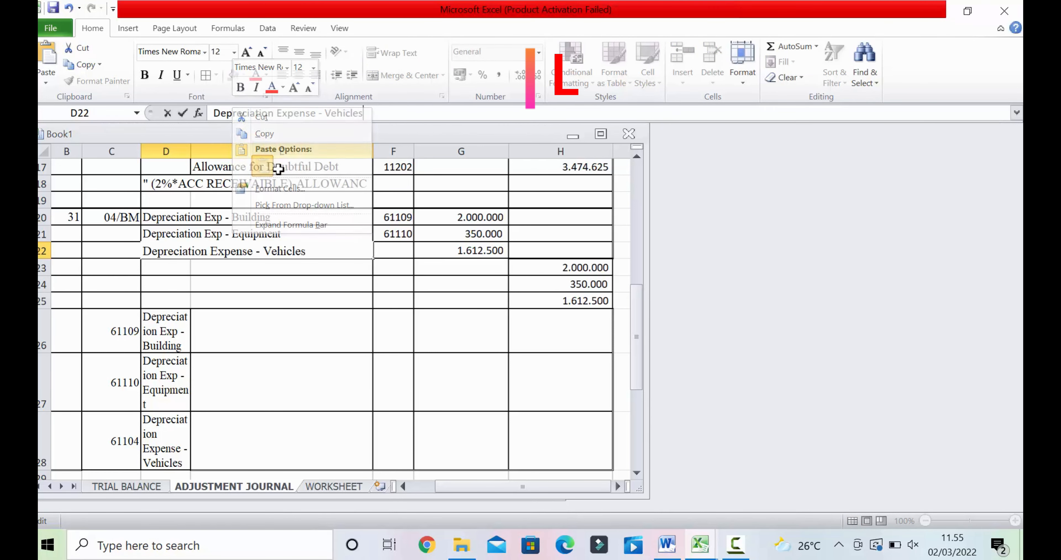
Copy the vehicle depreciation ledger code 61104 from C28 into reference cell F22
{"action": "left_click", "coordinate": [401, 249]}
{"action": "left_click", "coordinate": [121, 439]}
{"action": "left_click_drag", "start_coordinate": [244, 112], "coordinate": [209, 114]}
{"action": "right_click", "coordinate": [217, 110]}
{"action": "left_click", "coordinate": [238, 138]}
{"action": "left_click", "coordinate": [398, 252]}
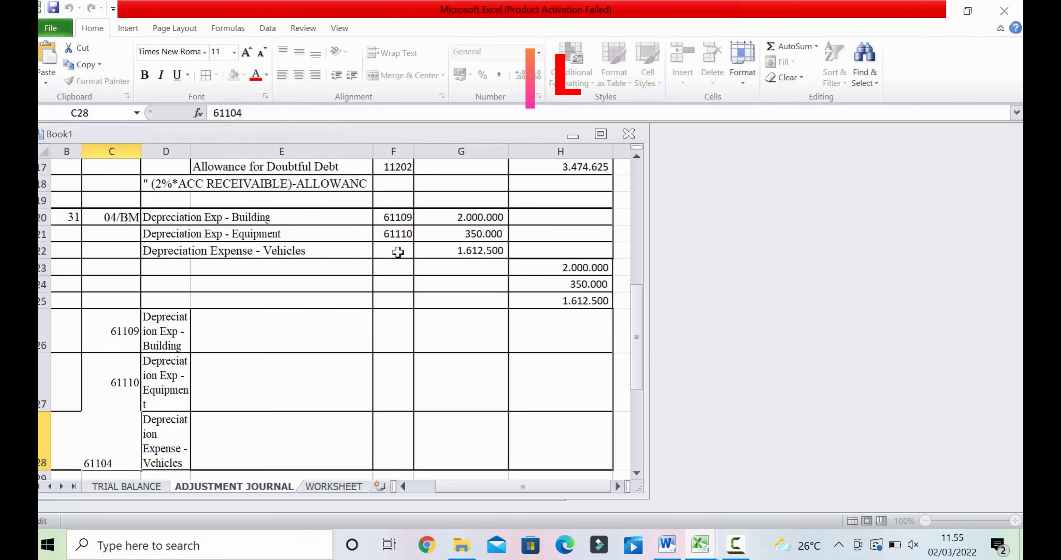
{"action": "left_click", "coordinate": [229, 111]}
{"action": "right_click", "coordinate": [230, 109]}
{"action": "left_click", "coordinate": [259, 165]}
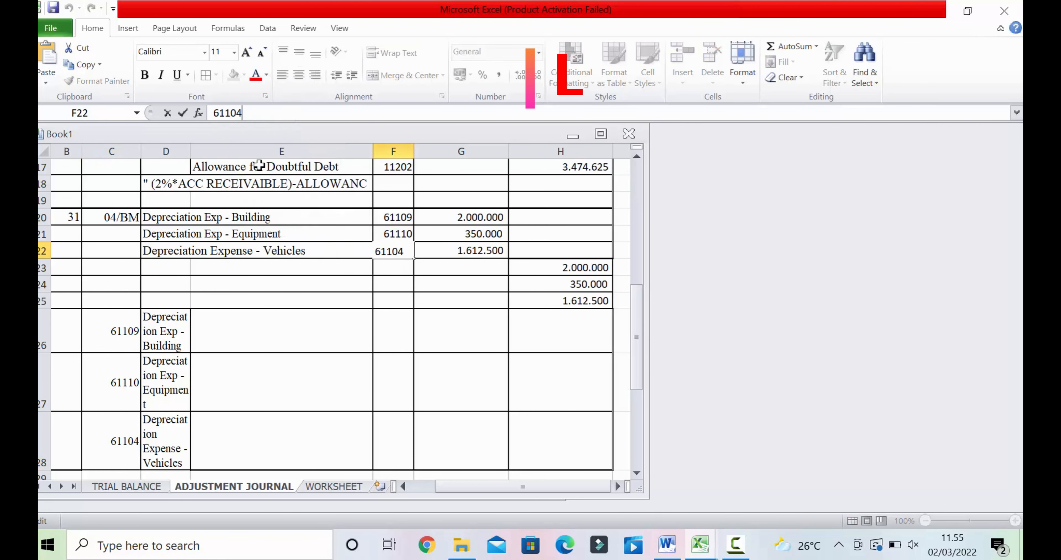
{"action": "left_click", "coordinate": [400, 285]}
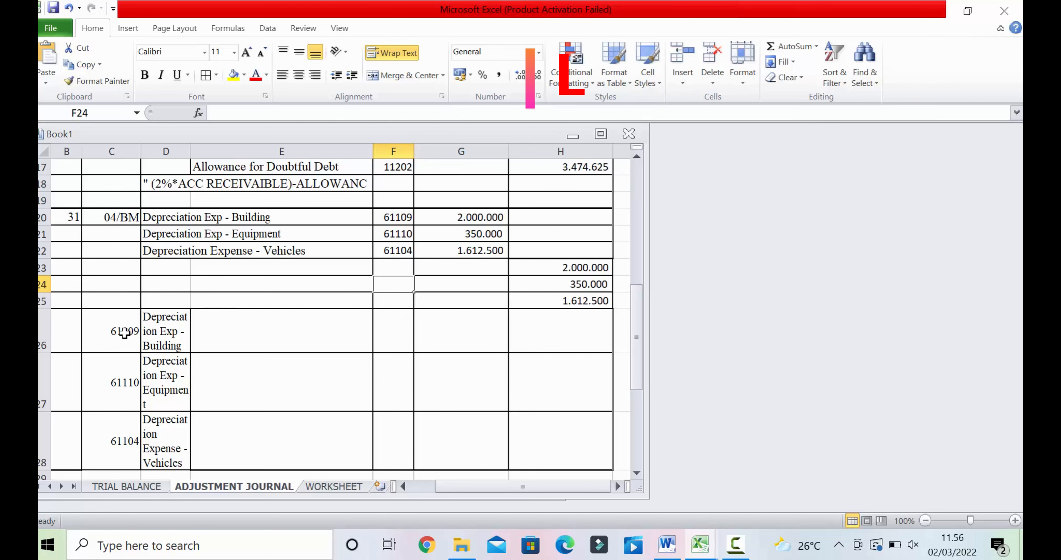
Clear the temporary account codes and names from C26:D28 of the adjustment journal
{"action": "left_click_drag", "start_coordinate": [124, 333], "coordinate": [182, 430]}
{"action": "key", "text": "Delete"}
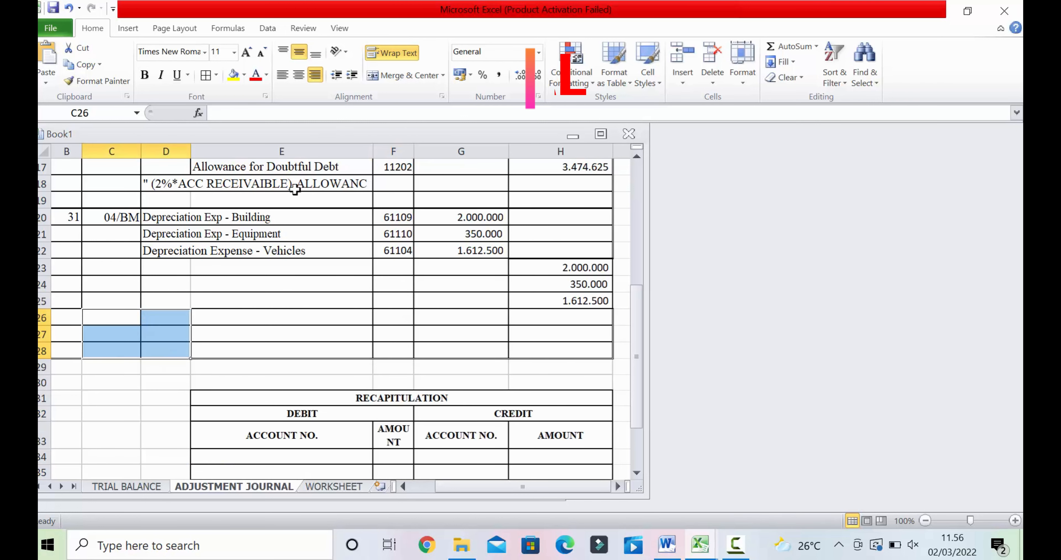
{"action": "left_click", "coordinate": [275, 300]}
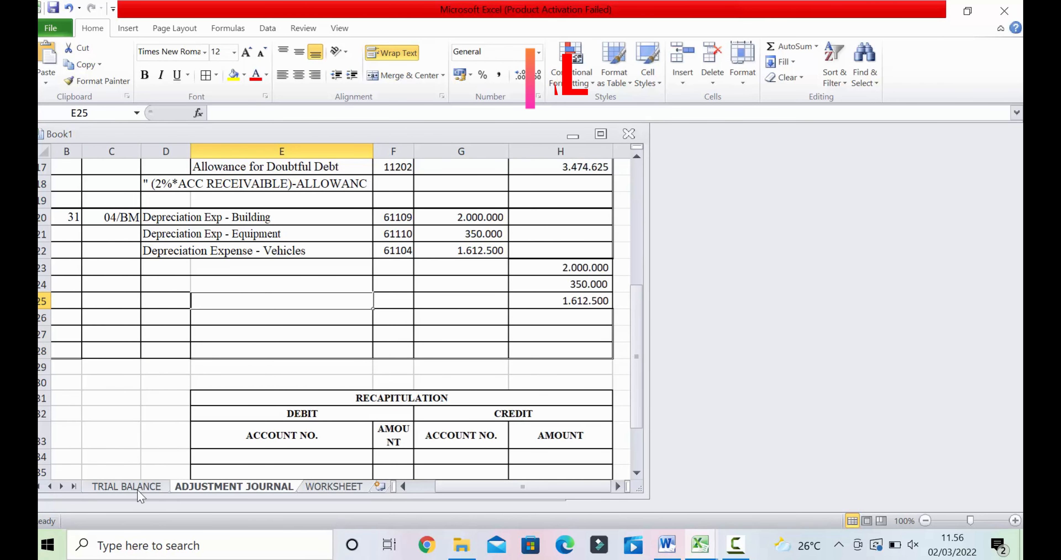
Copy code 12202 and the name Accum. Dep. - Building from the TRIAL BALANCE sheet into C26:D26 of the ADJUSTMENT JOURNAL sheet
{"action": "left_click", "coordinate": [126, 486]}
{"action": "scroll", "coordinate": [201, 379], "scroll_direction": "down", "scroll_amount": 1}
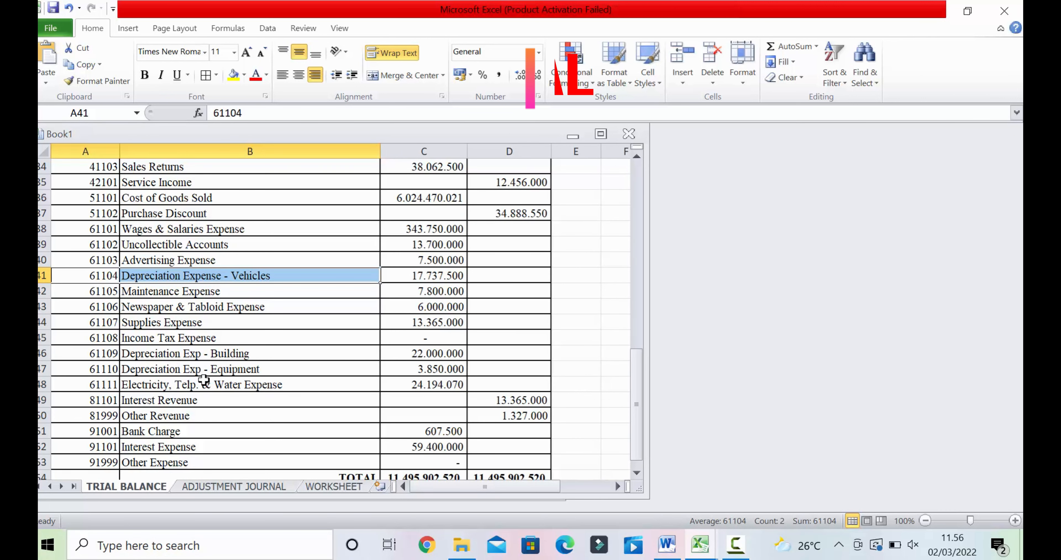
{"action": "scroll", "coordinate": [192, 384], "scroll_direction": "up", "scroll_amount": 8}
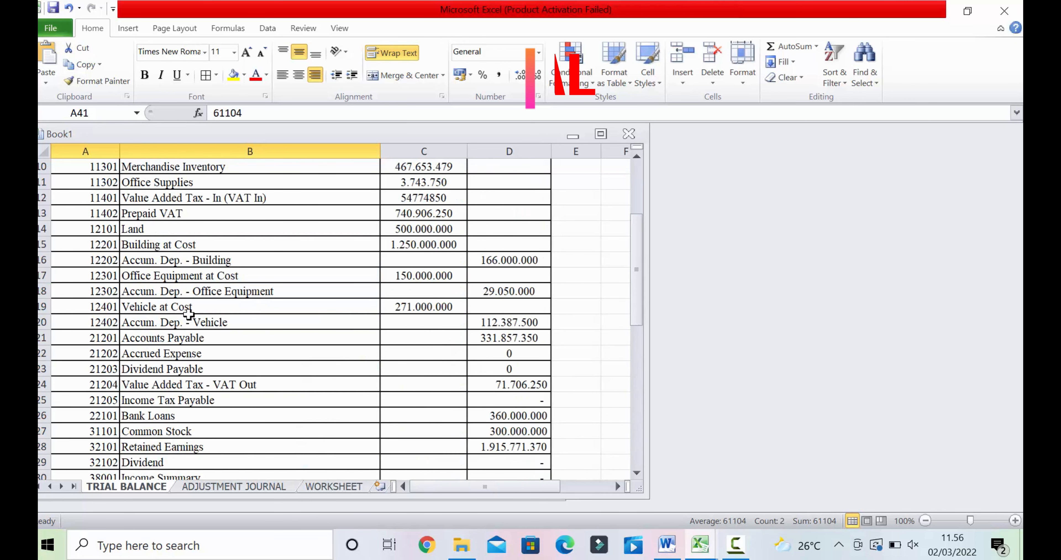
{"action": "left_click_drag", "start_coordinate": [113, 260], "coordinate": [138, 261]}
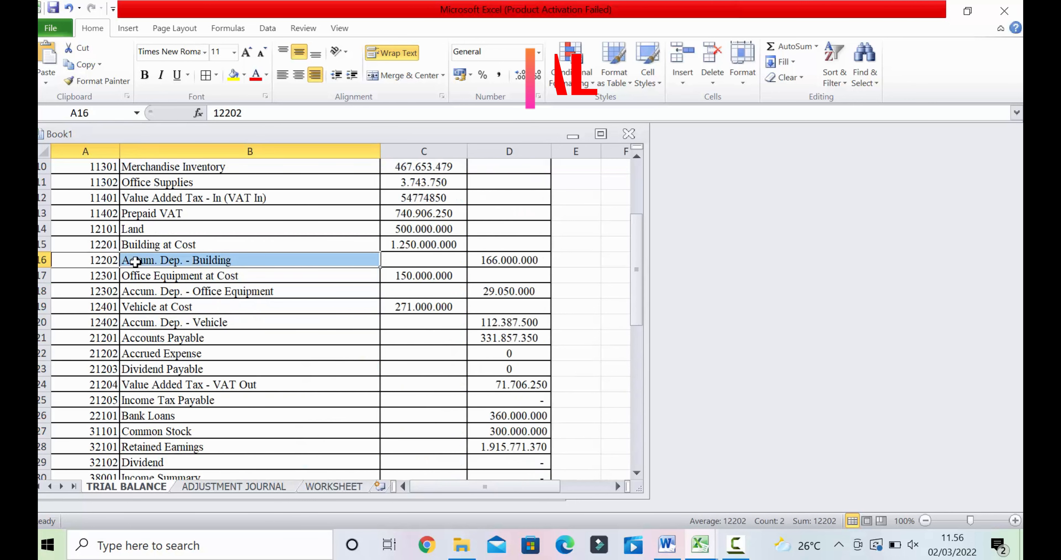
{"action": "right_click", "coordinate": [138, 261]}
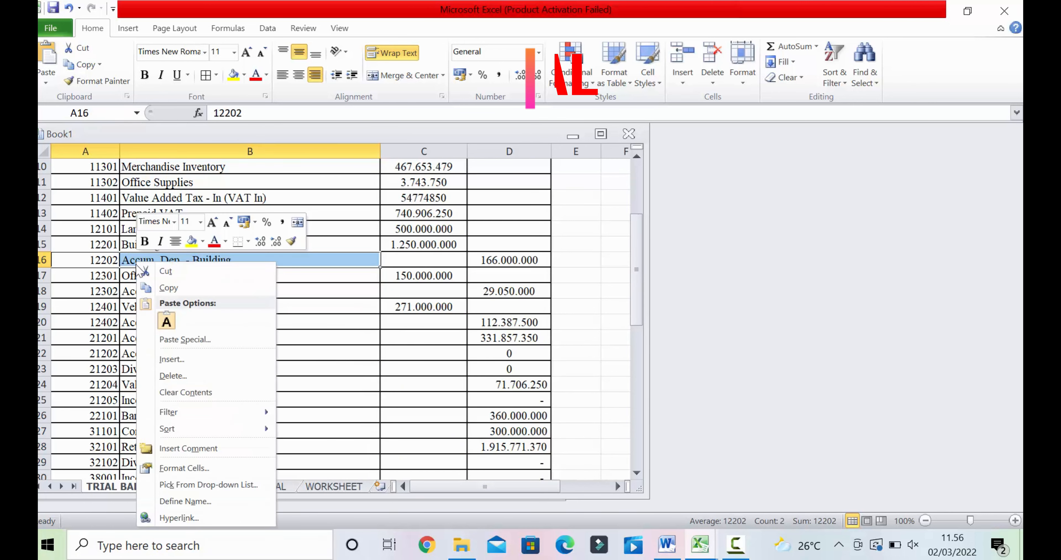
{"action": "left_click", "coordinate": [169, 288]}
{"action": "left_click", "coordinate": [230, 486]}
{"action": "left_click", "coordinate": [116, 313]}
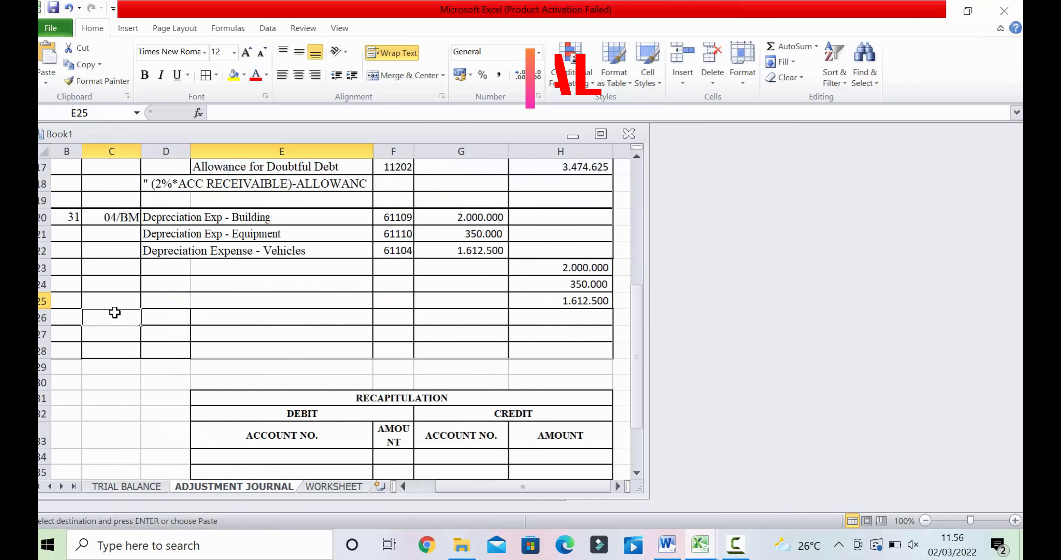
{"action": "right_click", "coordinate": [116, 313]}
{"action": "left_click", "coordinate": [146, 107]}
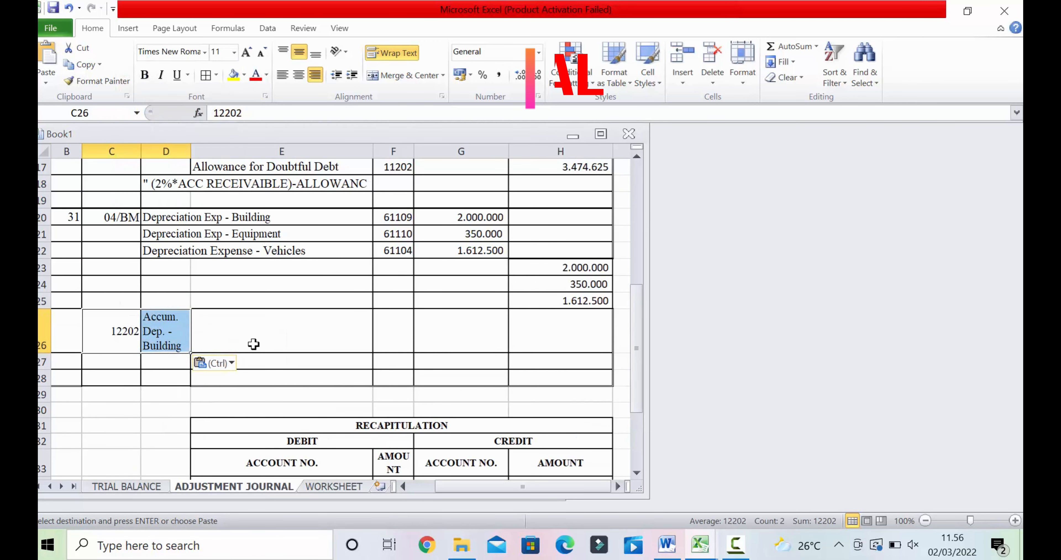
Copy code 12302 and the name Accum. Dep. - Office Equipment from the trial balance into C27:D27 of the adjustment journal
{"action": "left_click", "coordinate": [122, 368]}
{"action": "left_click", "coordinate": [156, 486]}
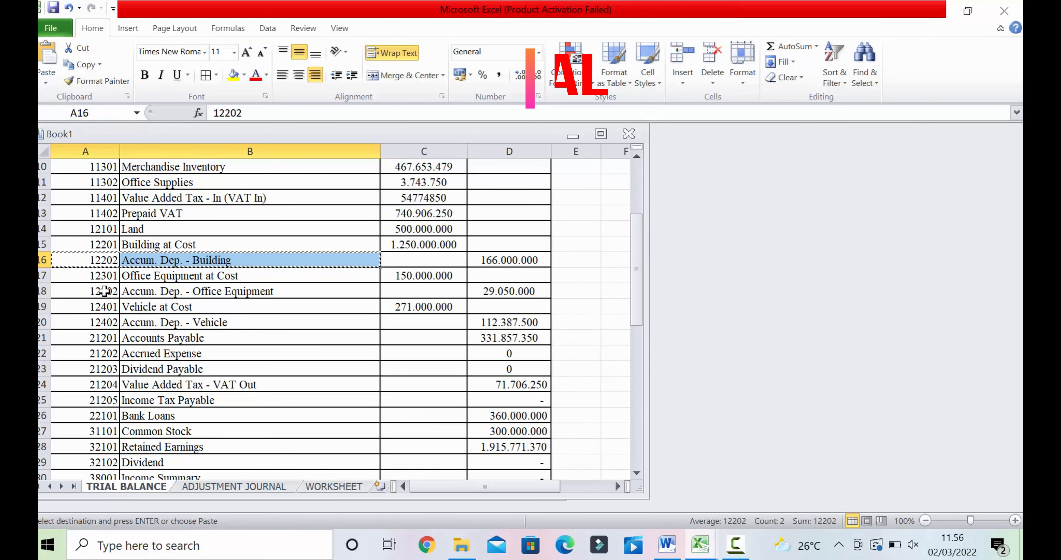
{"action": "left_click_drag", "start_coordinate": [104, 292], "coordinate": [178, 293]}
{"action": "right_click", "coordinate": [145, 293]}
{"action": "left_click", "coordinate": [176, 56]}
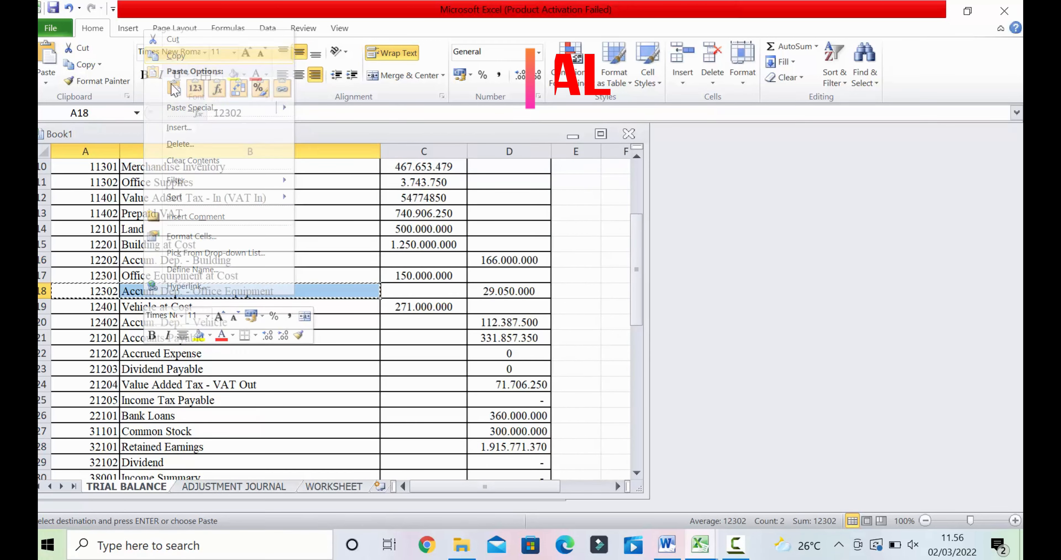
{"action": "left_click", "coordinate": [205, 487]}
{"action": "right_click", "coordinate": [130, 364]}
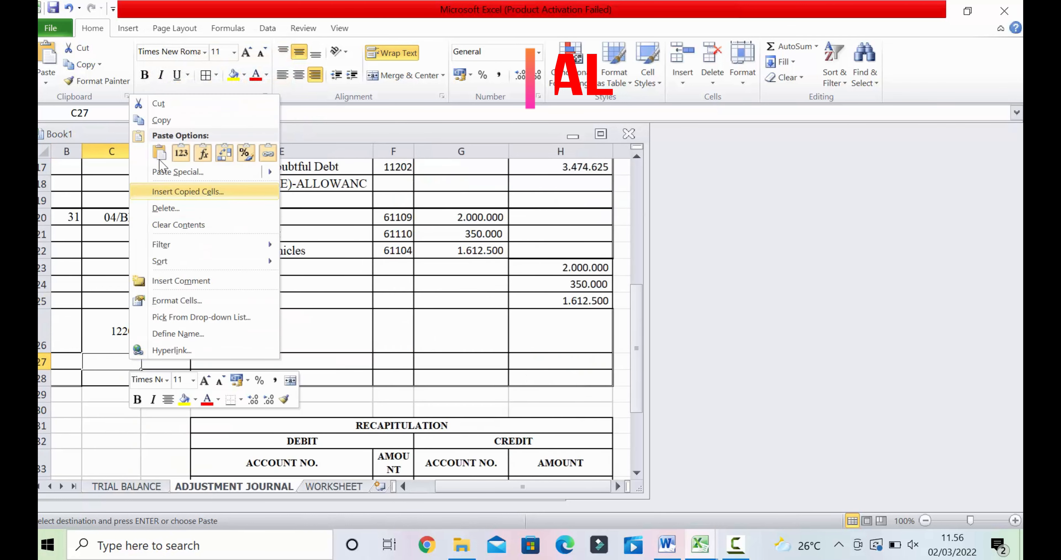
{"action": "left_click", "coordinate": [159, 153]}
Copy code 12402 and the name Accum. Dep. - Vehicle from the trial balance into C28:D28 of the adjustment journal
{"action": "left_click", "coordinate": [117, 432]}
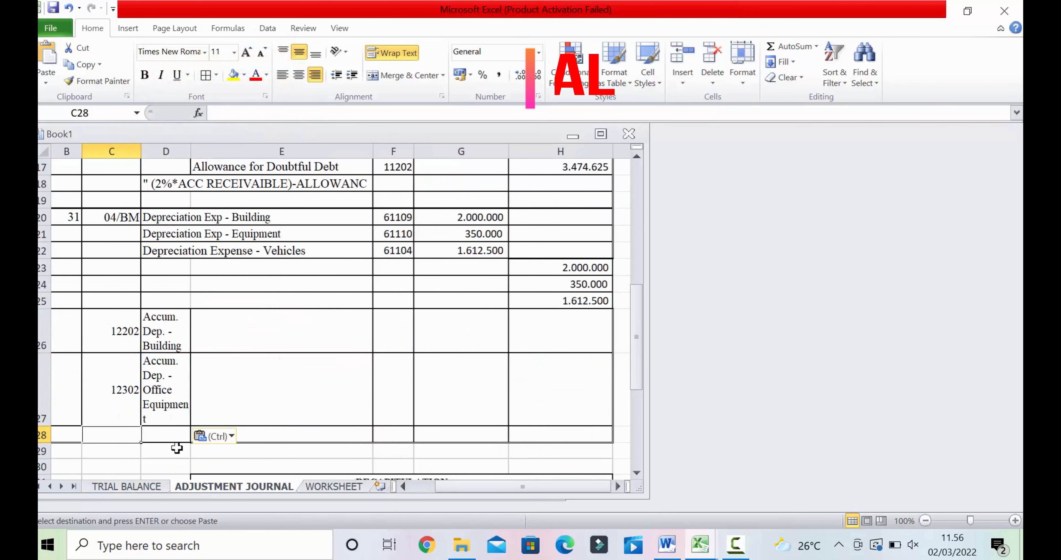
{"action": "left_click", "coordinate": [155, 488]}
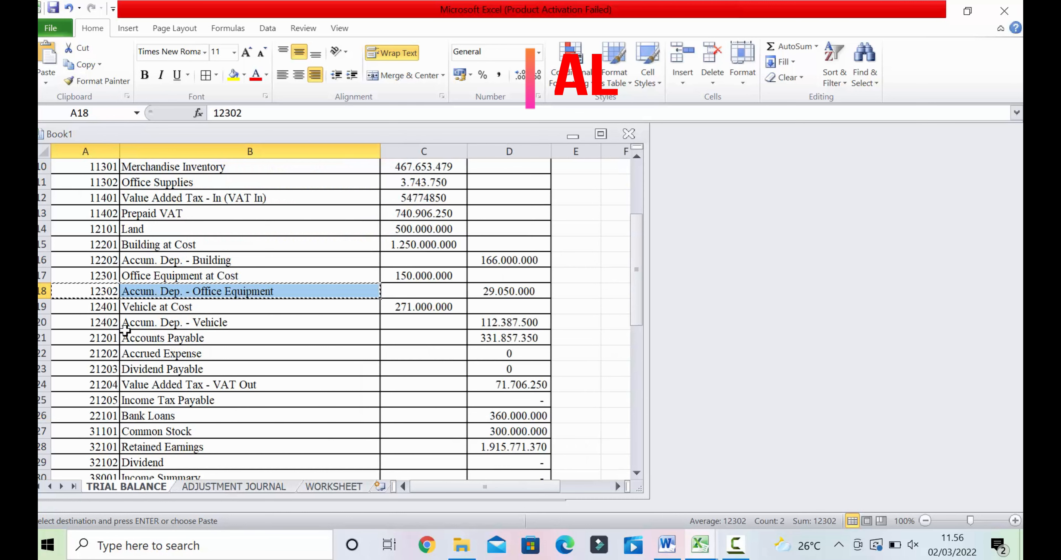
{"action": "left_click_drag", "start_coordinate": [108, 324], "coordinate": [142, 325]}
{"action": "right_click", "coordinate": [144, 326]}
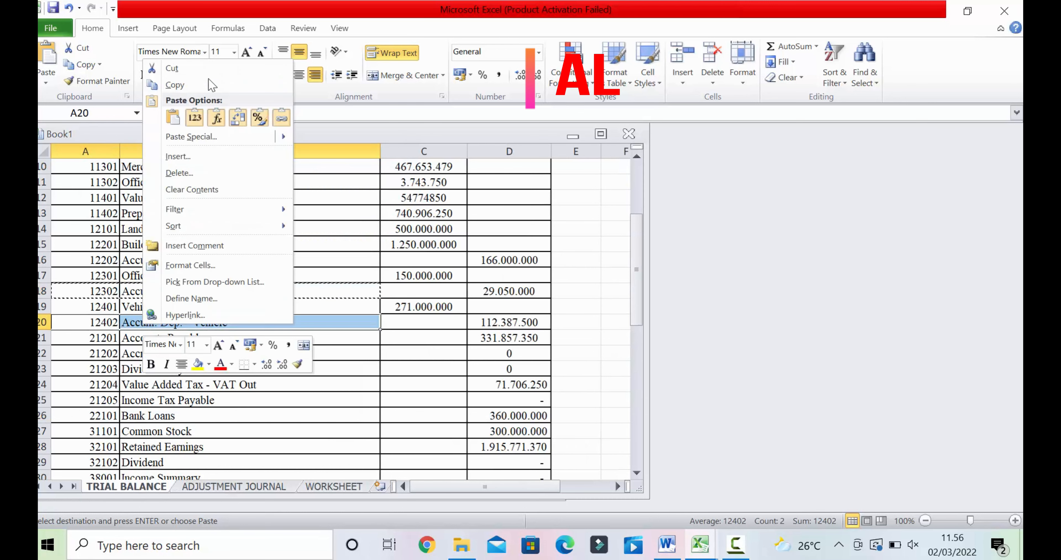
{"action": "left_click", "coordinate": [188, 90]}
{"action": "left_click", "coordinate": [206, 487]}
{"action": "right_click", "coordinate": [114, 433]}
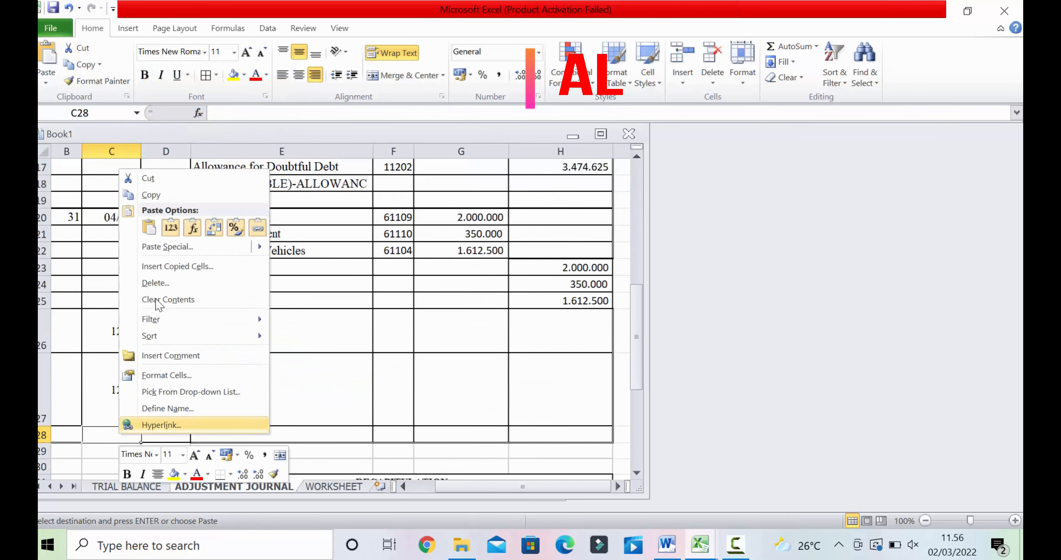
{"action": "left_click", "coordinate": [149, 227]}
Copy the name Accum. Dep. - Building from D26 as text into journal cell E23
{"action": "scroll", "coordinate": [291, 365], "scroll_direction": "down", "scroll_amount": 1}
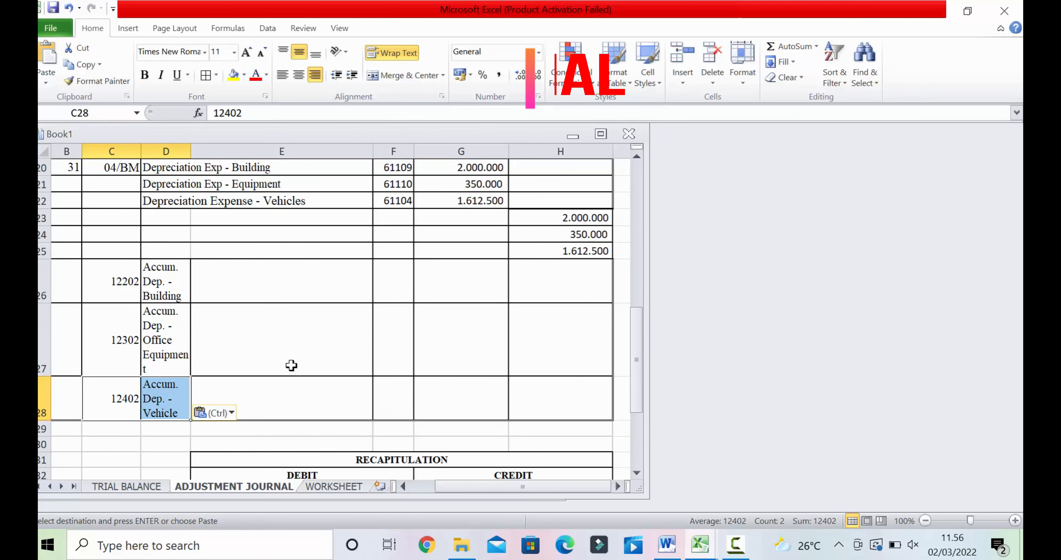
{"action": "left_click", "coordinate": [188, 293]}
{"action": "left_click_drag", "start_coordinate": [329, 112], "coordinate": [217, 113]}
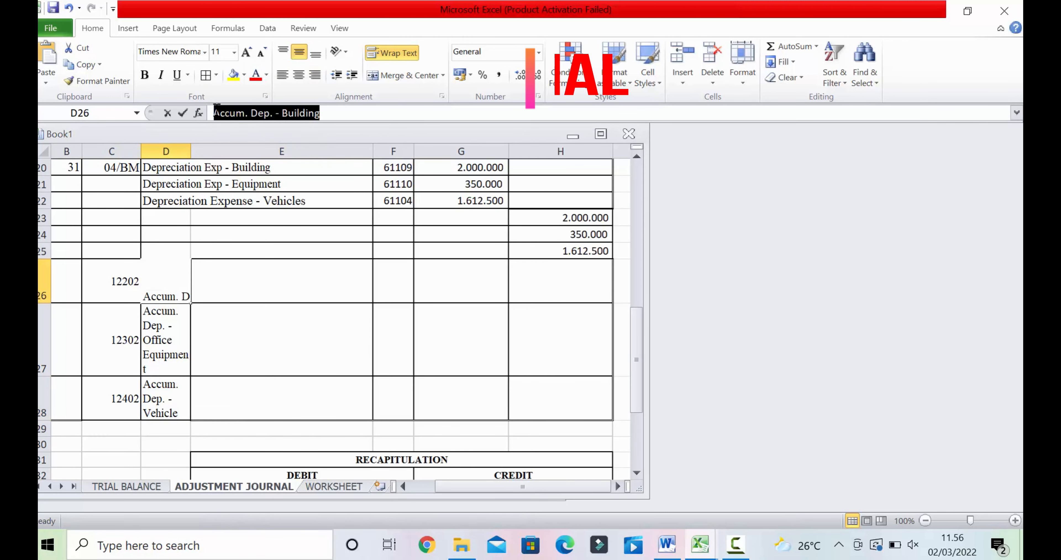
{"action": "right_click", "coordinate": [217, 108]}
{"action": "left_click", "coordinate": [241, 133]}
{"action": "left_click", "coordinate": [246, 216]}
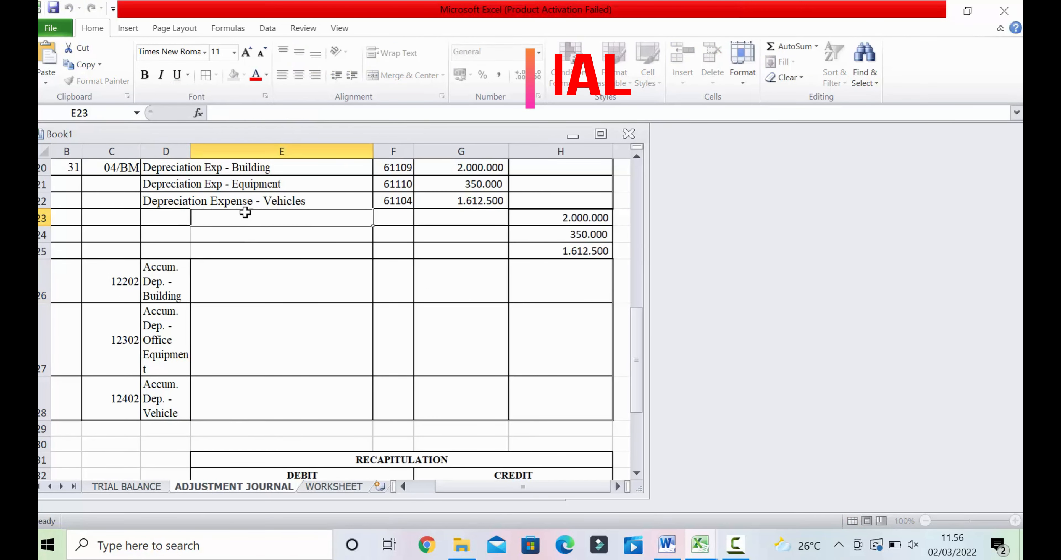
{"action": "right_click", "coordinate": [238, 111]}
{"action": "left_click", "coordinate": [273, 169]}
{"action": "left_click", "coordinate": [309, 293]}
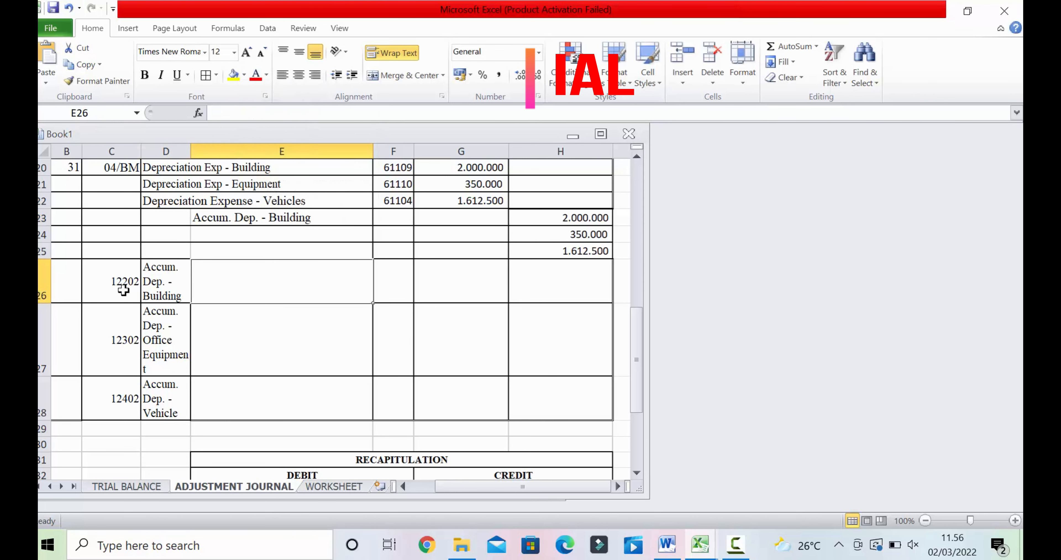
Copy the building accumulated depreciation code 12202 from C26 into reference cell F23
{"action": "left_click", "coordinate": [123, 290]}
{"action": "left_click_drag", "start_coordinate": [246, 113], "coordinate": [213, 113]}
{"action": "right_click", "coordinate": [223, 111]}
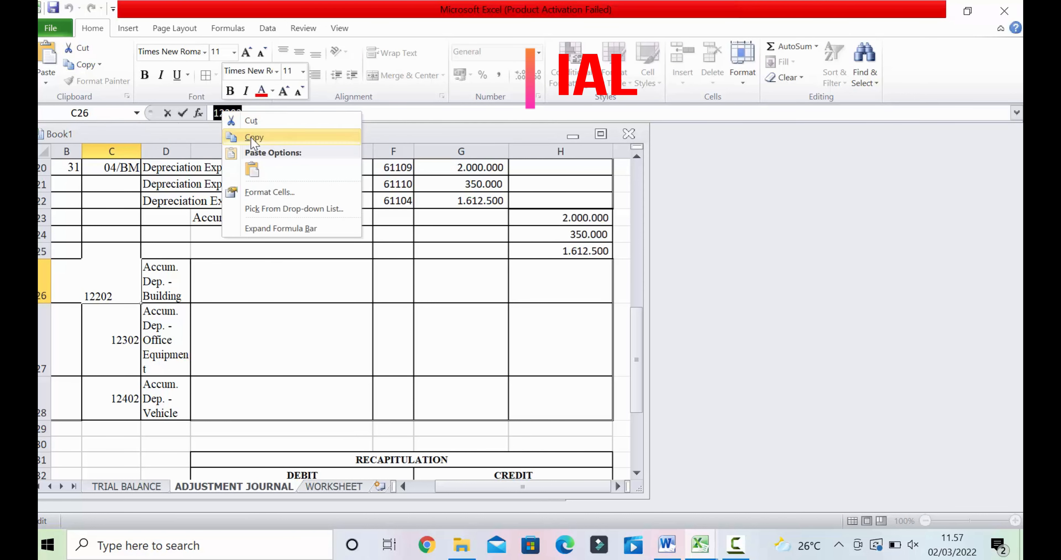
{"action": "left_click", "coordinate": [254, 139]}
{"action": "left_click", "coordinate": [395, 217]}
{"action": "right_click", "coordinate": [285, 110]}
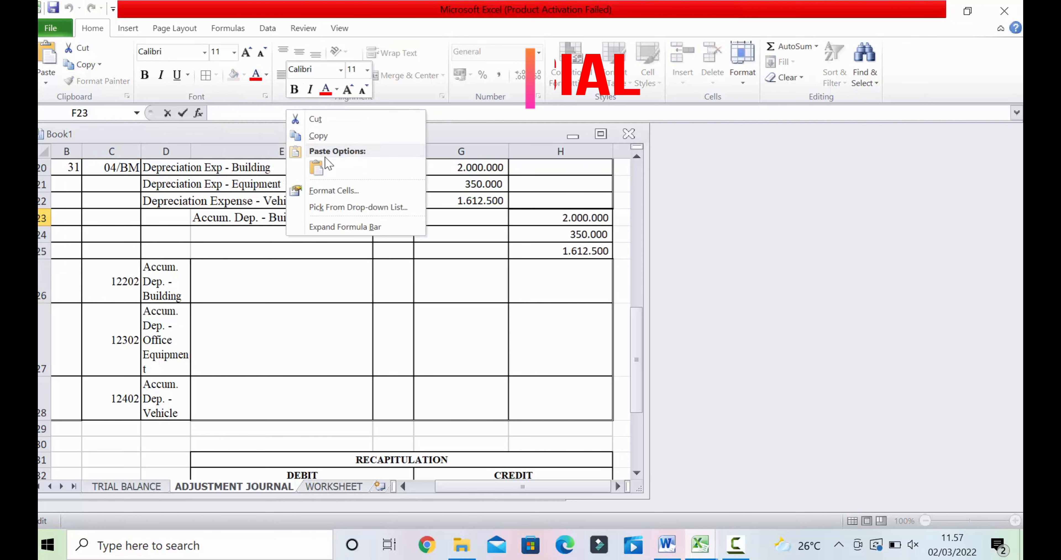
{"action": "left_click", "coordinate": [317, 167]}
{"action": "left_click", "coordinate": [358, 315]}
Copy the name Accum. Dep. - Office Equipment from D27 as text into journal cell E24
{"action": "left_click", "coordinate": [225, 239]}
{"action": "left_click", "coordinate": [168, 332]}
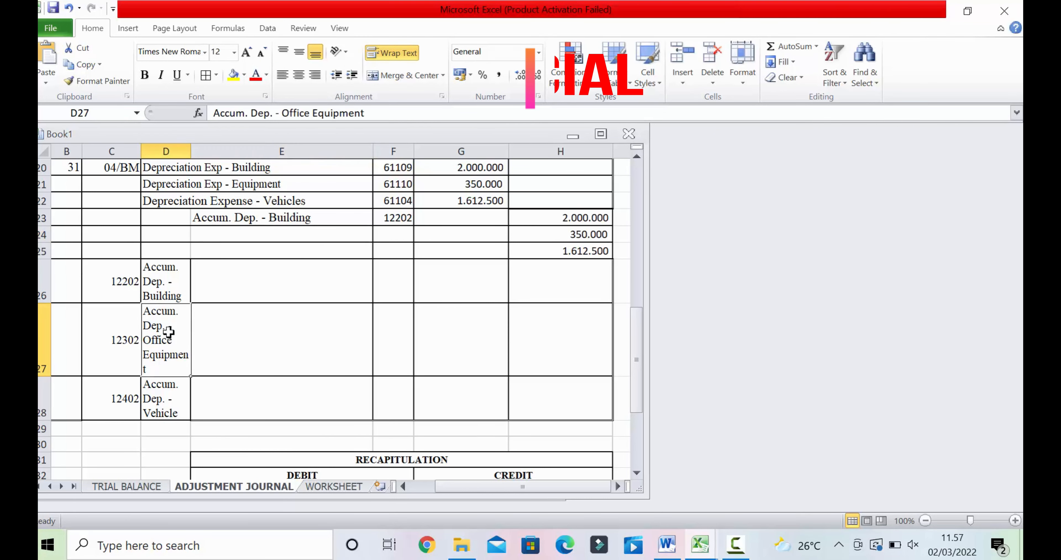
{"action": "left_click_drag", "start_coordinate": [373, 112], "coordinate": [213, 112]}
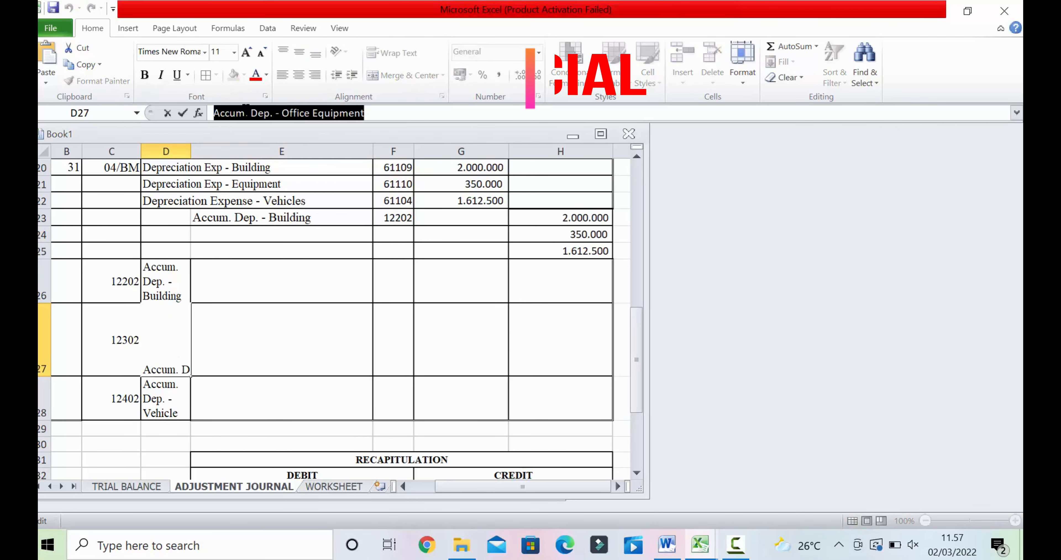
{"action": "right_click", "coordinate": [213, 113]}
{"action": "left_click", "coordinate": [243, 135]}
{"action": "left_click", "coordinate": [296, 231]}
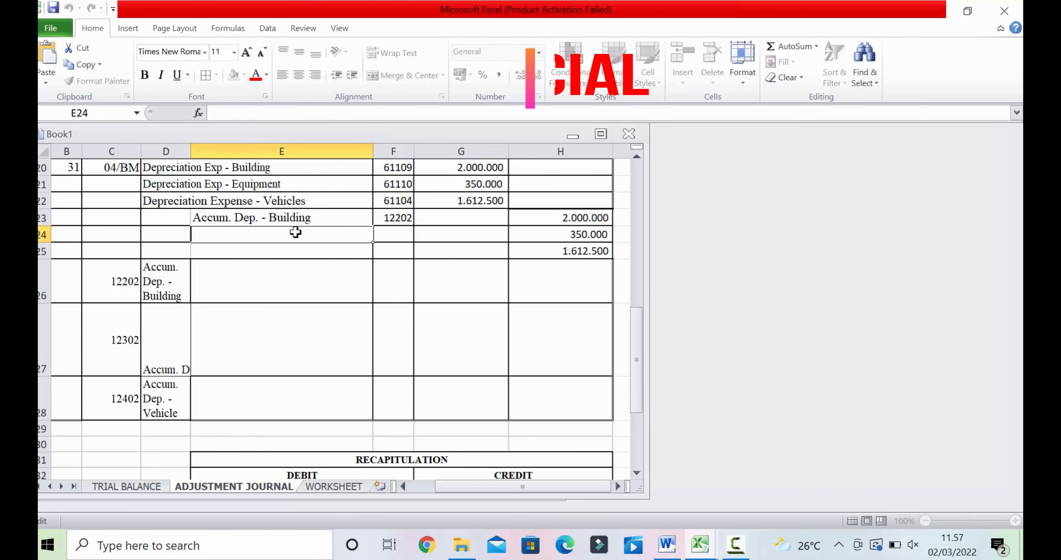
{"action": "right_click", "coordinate": [294, 111]}
{"action": "key", "text": "Escape"}
{"action": "right_click", "coordinate": [292, 113]}
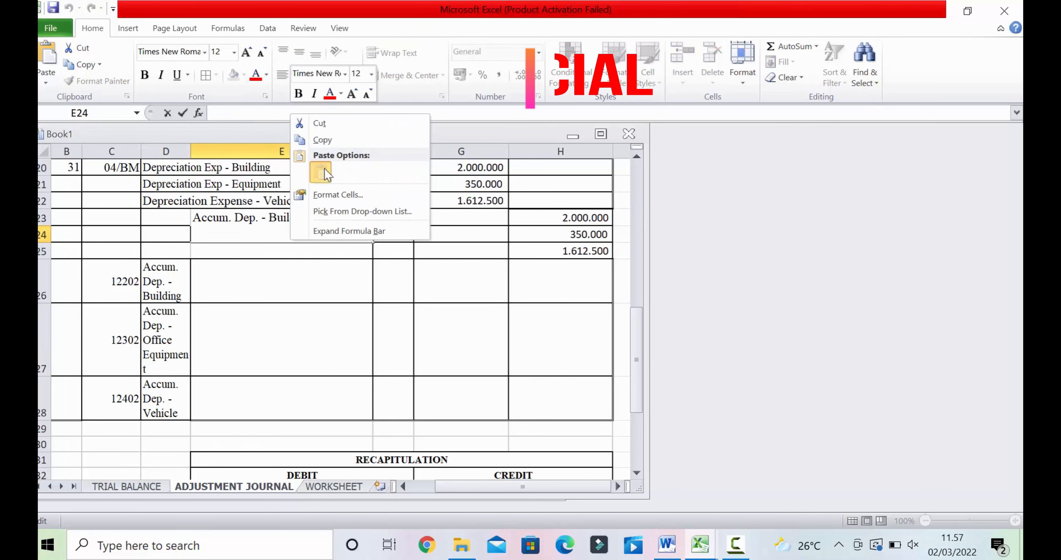
{"action": "left_click", "coordinate": [324, 172]}
Copy the office equipment accumulated depreciation code 12302 from C27 into reference cell F24
{"action": "left_click", "coordinate": [121, 333]}
{"action": "left_click_drag", "start_coordinate": [256, 113], "coordinate": [198, 113]}
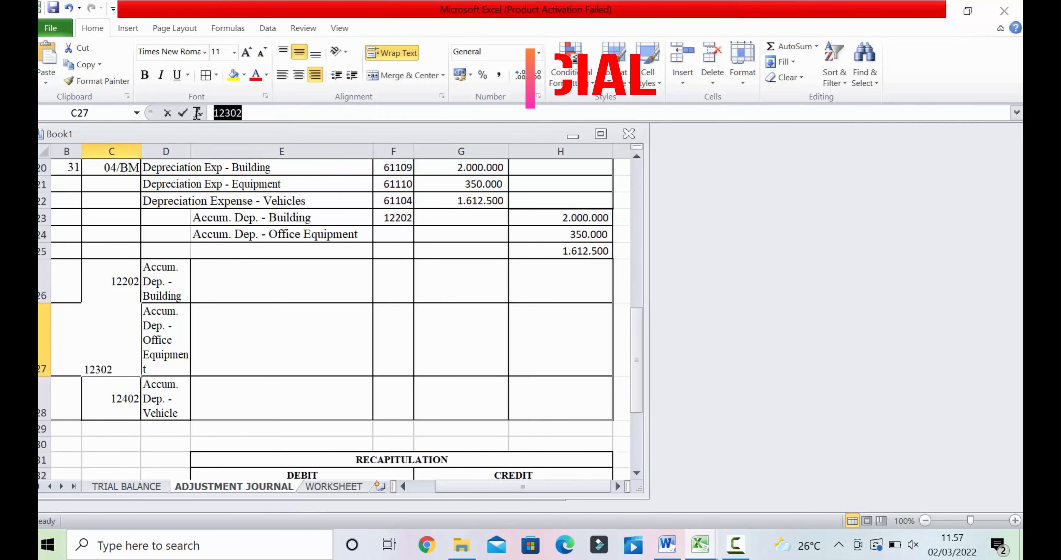
{"action": "right_click", "coordinate": [212, 113]}
{"action": "left_click", "coordinate": [251, 142]}
{"action": "left_click", "coordinate": [393, 232]}
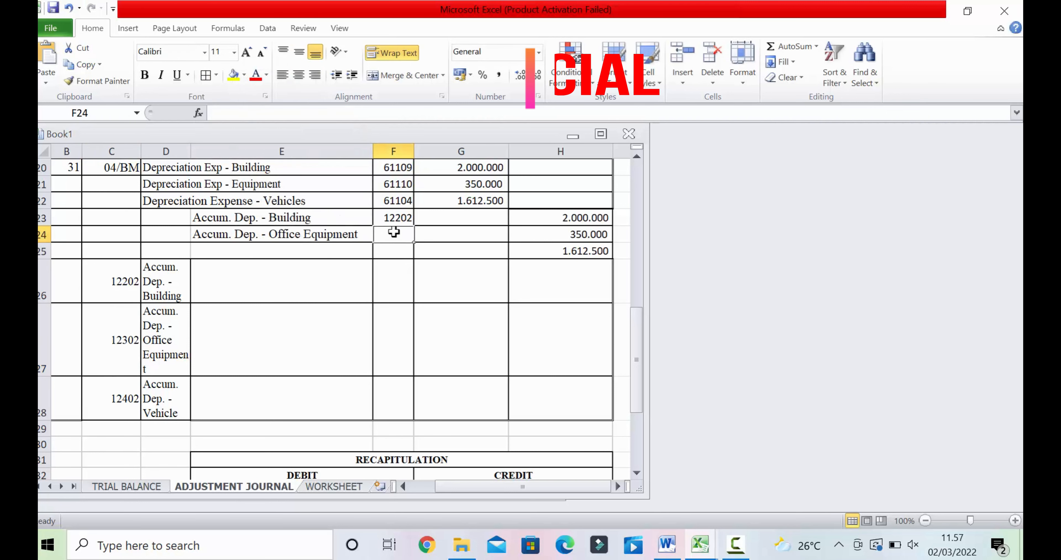
{"action": "left_click", "coordinate": [268, 113]}
{"action": "right_click", "coordinate": [268, 113]}
{"action": "left_click", "coordinate": [294, 172]}
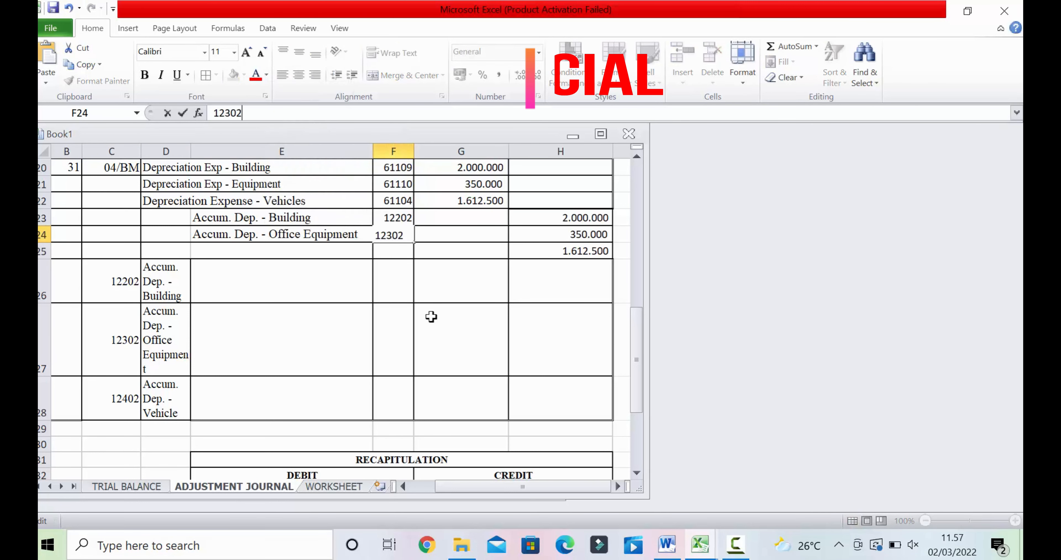
{"action": "left_click", "coordinate": [399, 298]}
Copy the name Accum. Dep. - Vehicle from D28 as text into journal cell E25
{"action": "left_click", "coordinate": [212, 248]}
{"action": "left_click", "coordinate": [176, 390]}
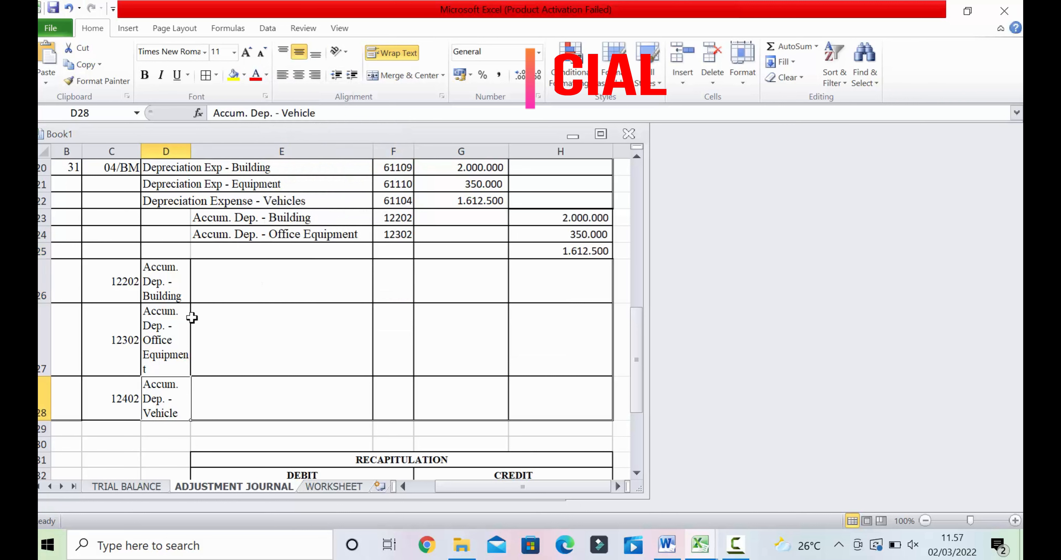
{"action": "left_click_drag", "start_coordinate": [316, 112], "coordinate": [230, 112]}
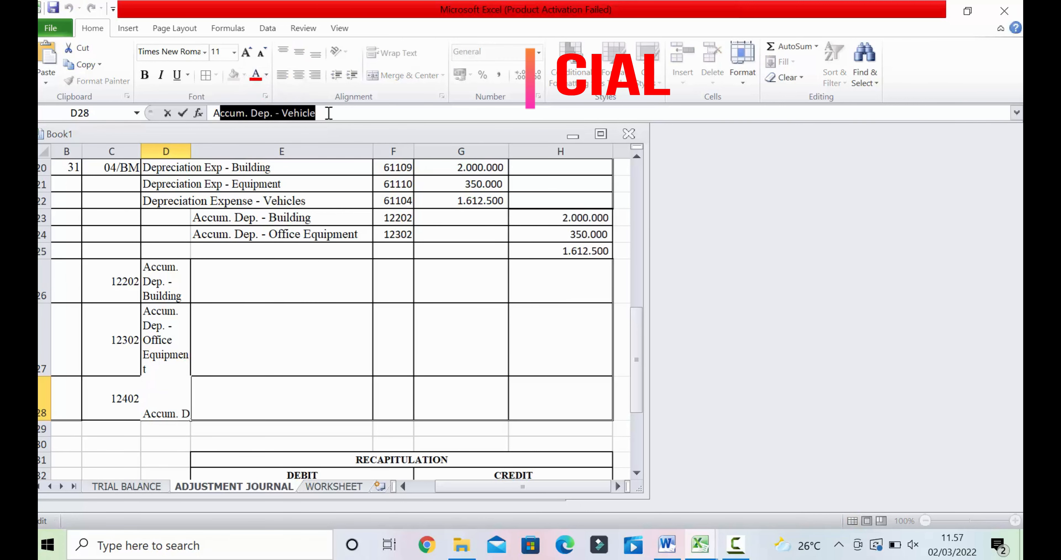
{"action": "right_click", "coordinate": [238, 113]}
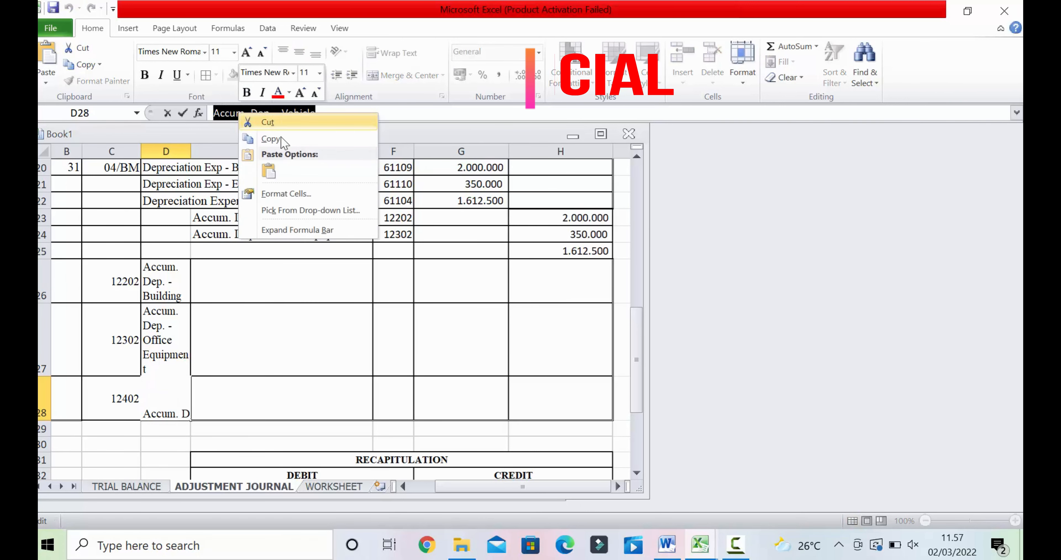
{"action": "left_click", "coordinate": [265, 137]}
{"action": "left_click", "coordinate": [322, 247]}
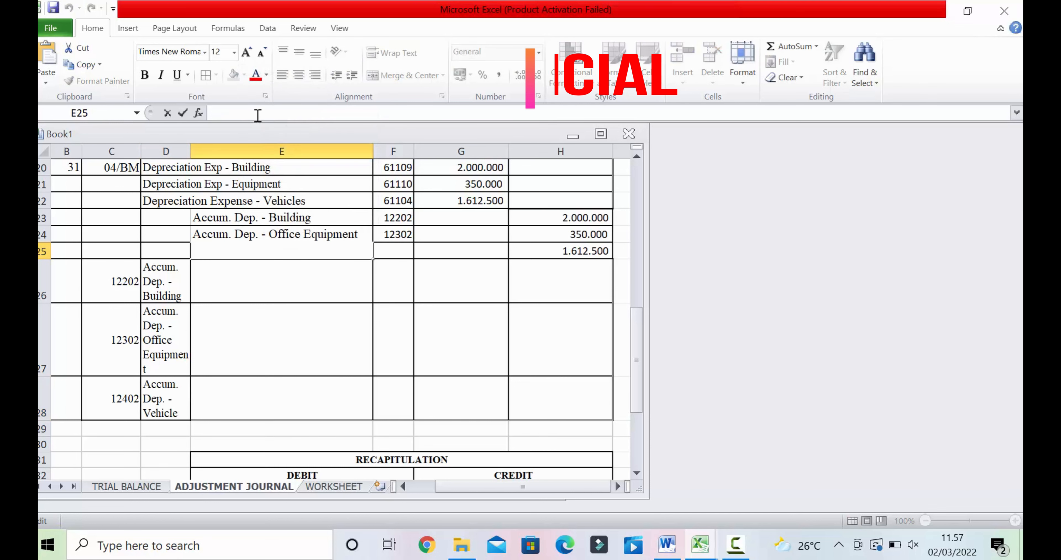
{"action": "right_click", "coordinate": [257, 114]}
{"action": "left_click", "coordinate": [288, 174]}
Copy the vehicle accumulated depreciation code 12402 from C28 into reference cell F25
{"action": "left_click", "coordinate": [114, 377]}
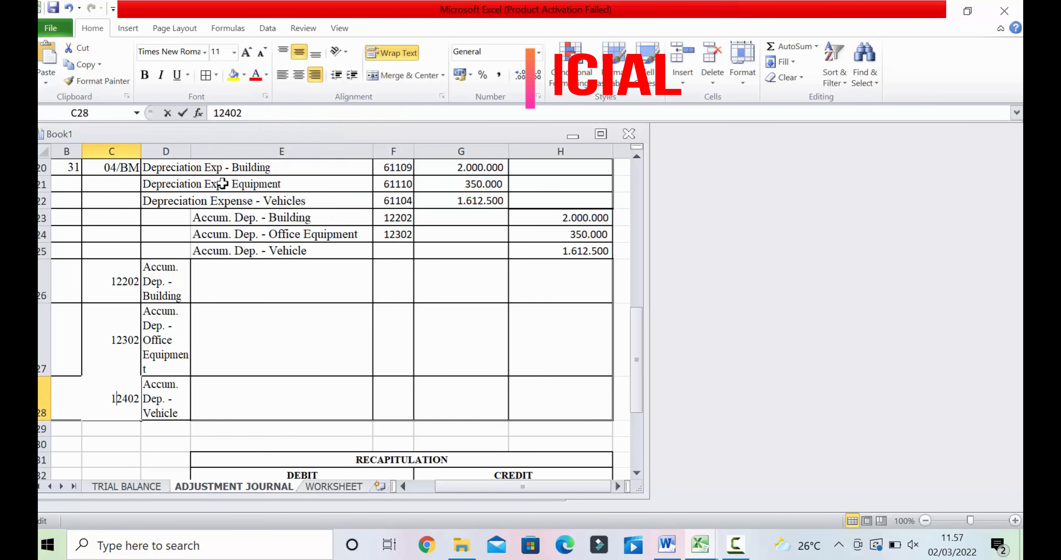
{"action": "left_click_drag", "start_coordinate": [247, 114], "coordinate": [212, 114]}
{"action": "right_click", "coordinate": [215, 114]}
{"action": "left_click", "coordinate": [246, 139]}
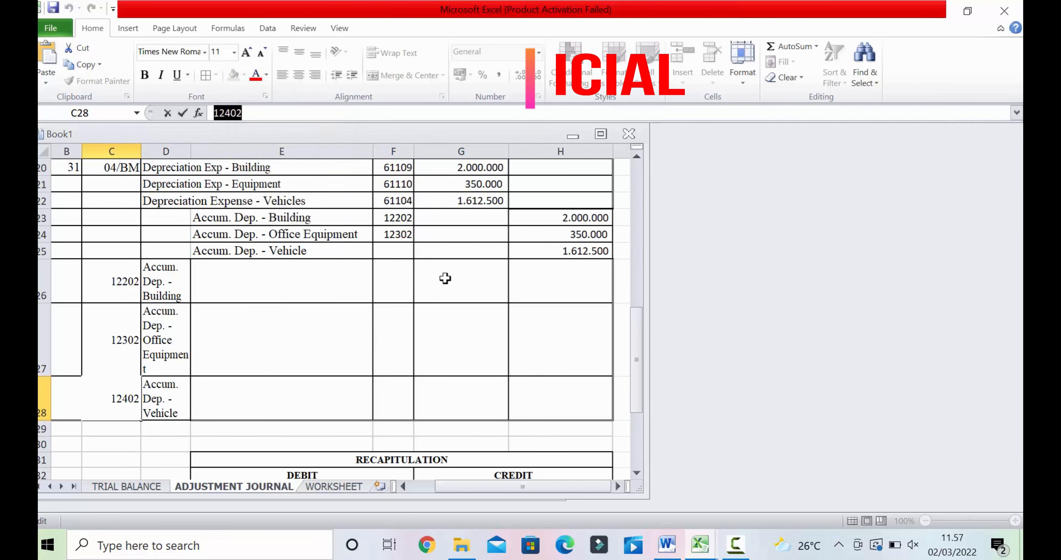
{"action": "left_click", "coordinate": [393, 250]}
{"action": "right_click", "coordinate": [262, 115]}
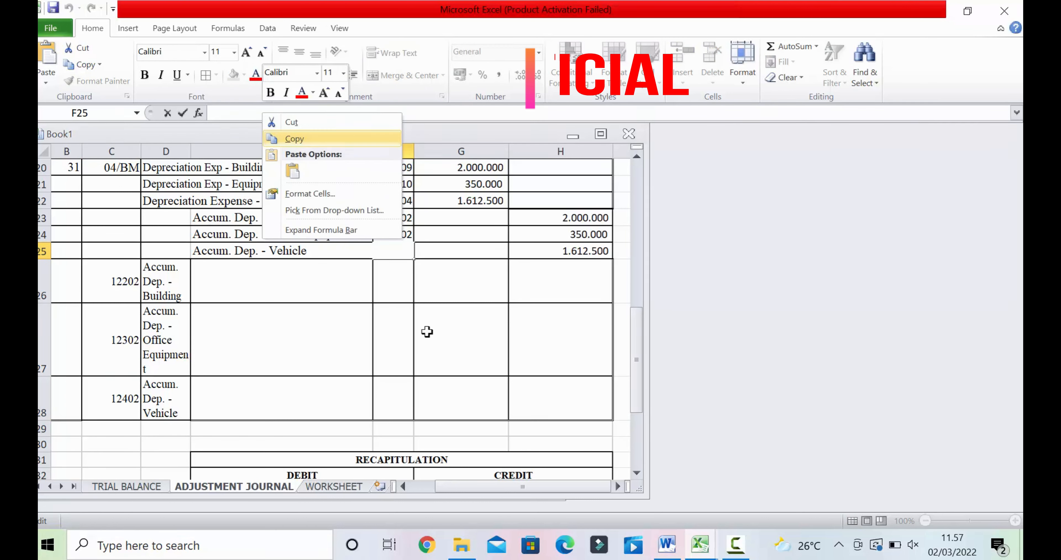
{"action": "left_click", "coordinate": [427, 332]}
Clear the temporary accumulated depreciation codes and names from C26:D28 of the adjustment journal
{"action": "left_click_drag", "start_coordinate": [131, 281], "coordinate": [182, 386]}
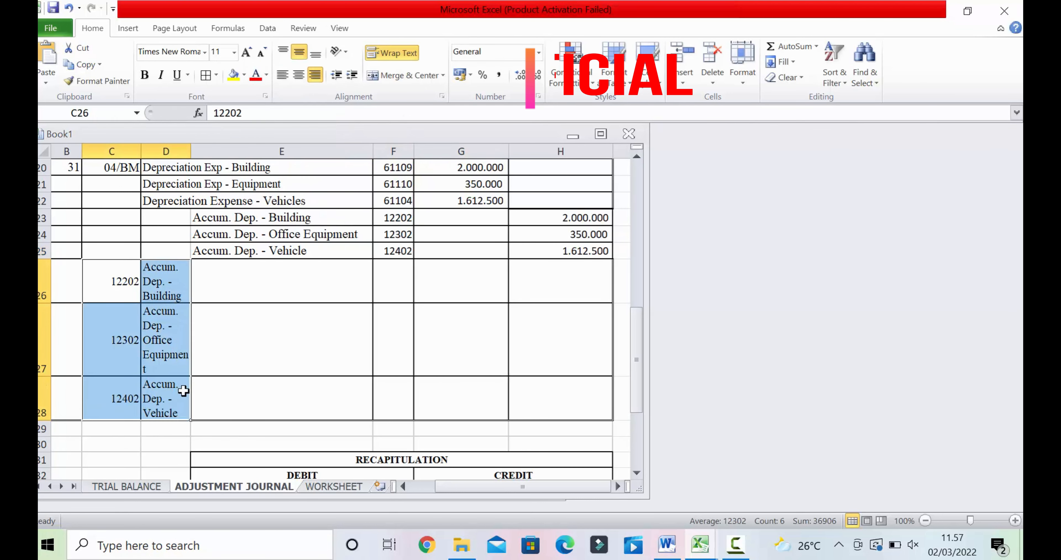
{"action": "key", "text": "Delete"}
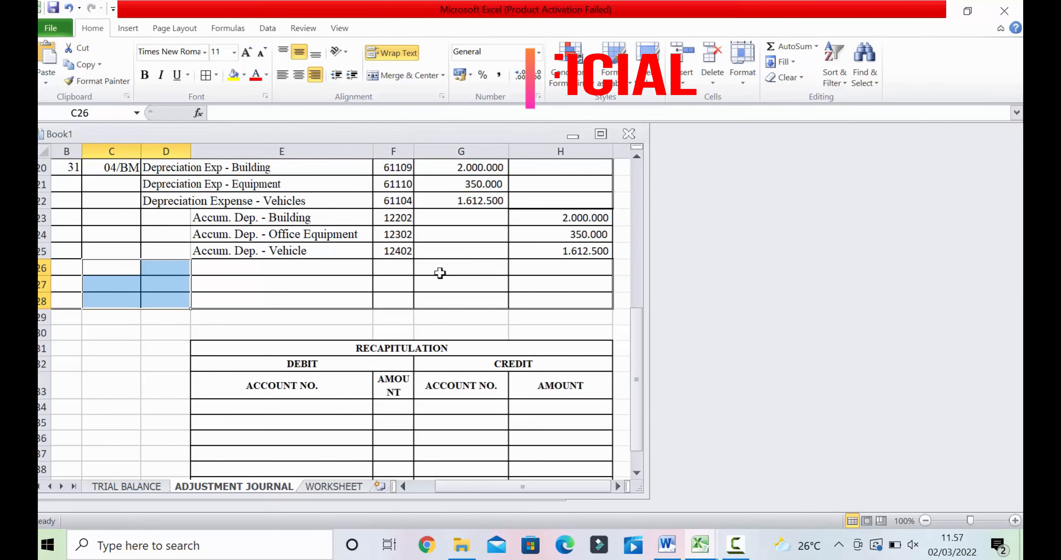
Draw a border line along the bottom of row 26 across the journal table
{"action": "scroll", "coordinate": [478, 268], "scroll_direction": "up", "scroll_amount": 1}
{"action": "left_click", "coordinate": [557, 250]}
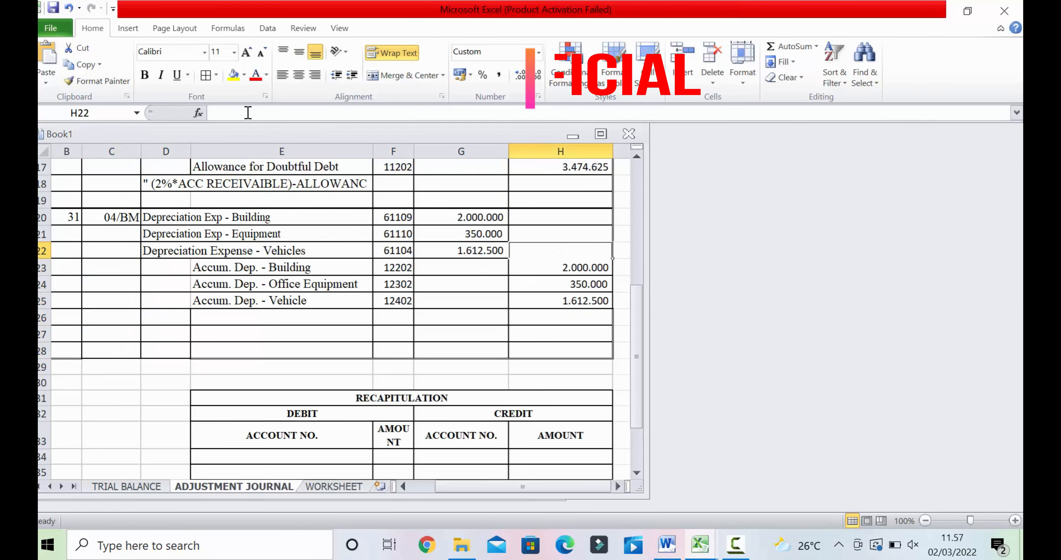
{"action": "left_click", "coordinate": [216, 75]}
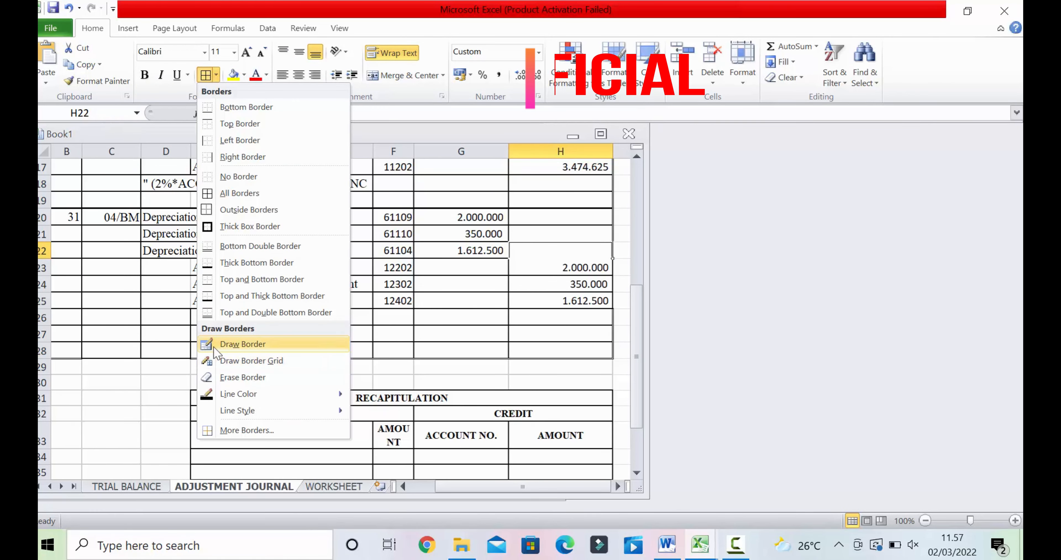
{"action": "left_click", "coordinate": [225, 344]}
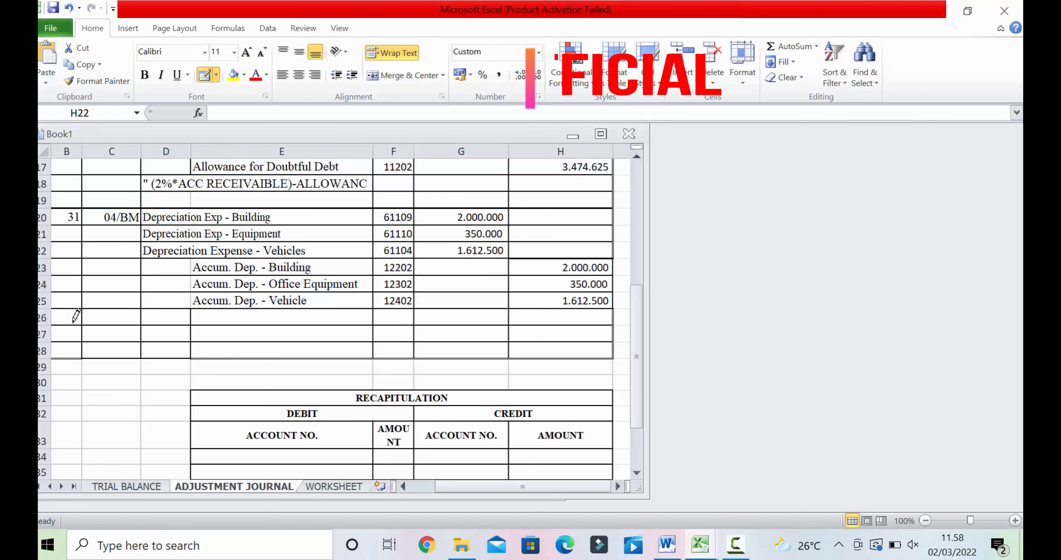
{"action": "left_click_drag", "start_coordinate": [73, 323], "coordinate": [84, 322]}
{"action": "left_click", "coordinate": [276, 324]}
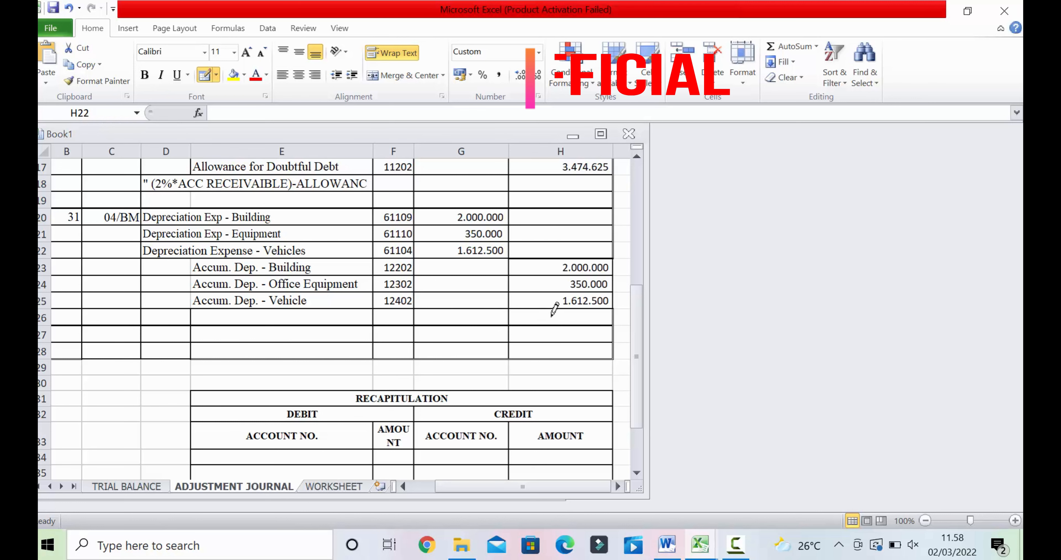
{"action": "key", "text": "Escape"}
{"action": "scroll", "coordinate": [361, 228], "scroll_direction": "down", "scroll_amount": 1}
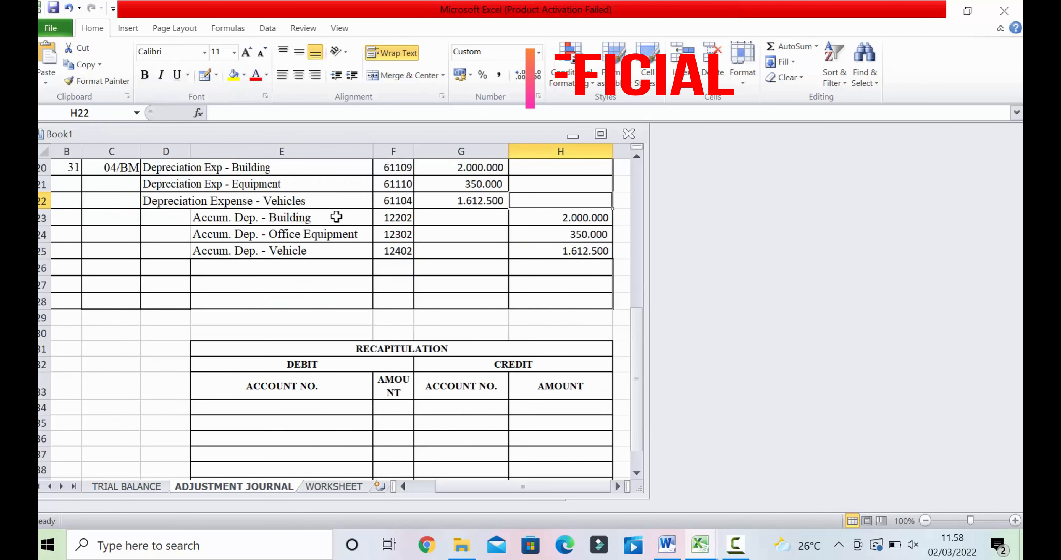
Remove all borders from cell H22 of the adjustment journal
{"action": "scroll", "coordinate": [353, 235], "scroll_direction": "up", "scroll_amount": 2}
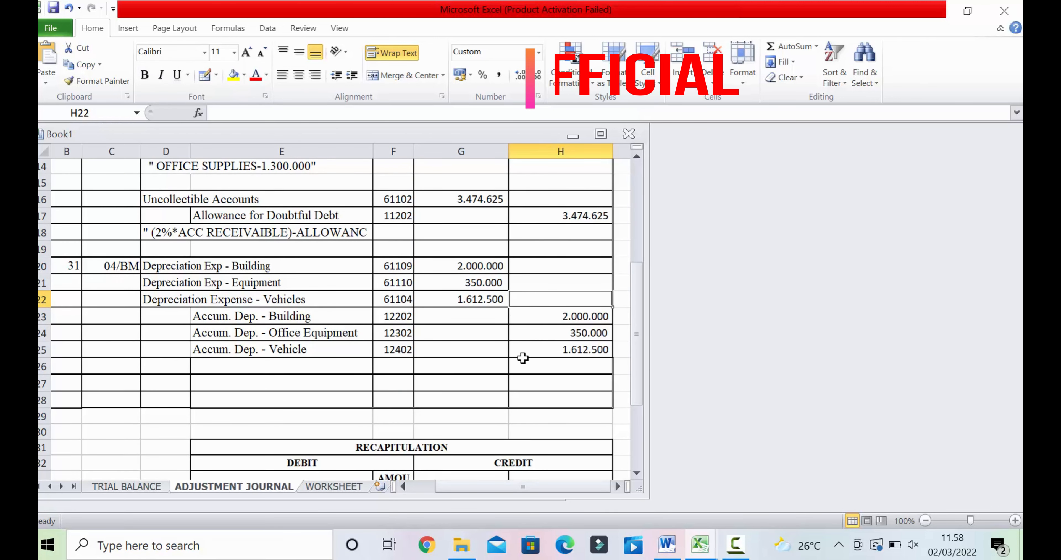
{"action": "left_click", "coordinate": [560, 354]}
{"action": "scroll", "coordinate": [542, 334], "scroll_direction": "down", "scroll_amount": 1}
{"action": "left_click", "coordinate": [537, 248]}
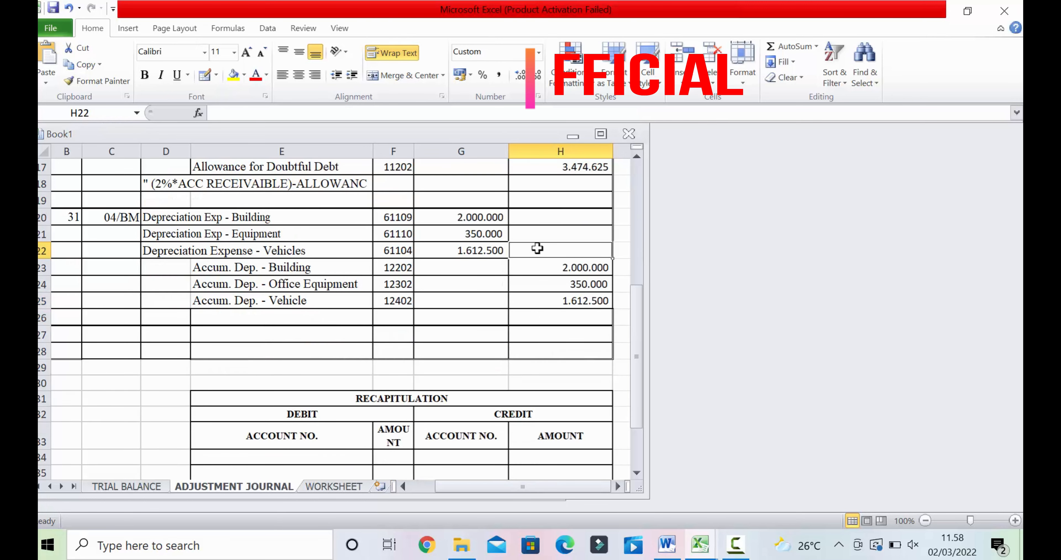
{"action": "left_click", "coordinate": [215, 74]}
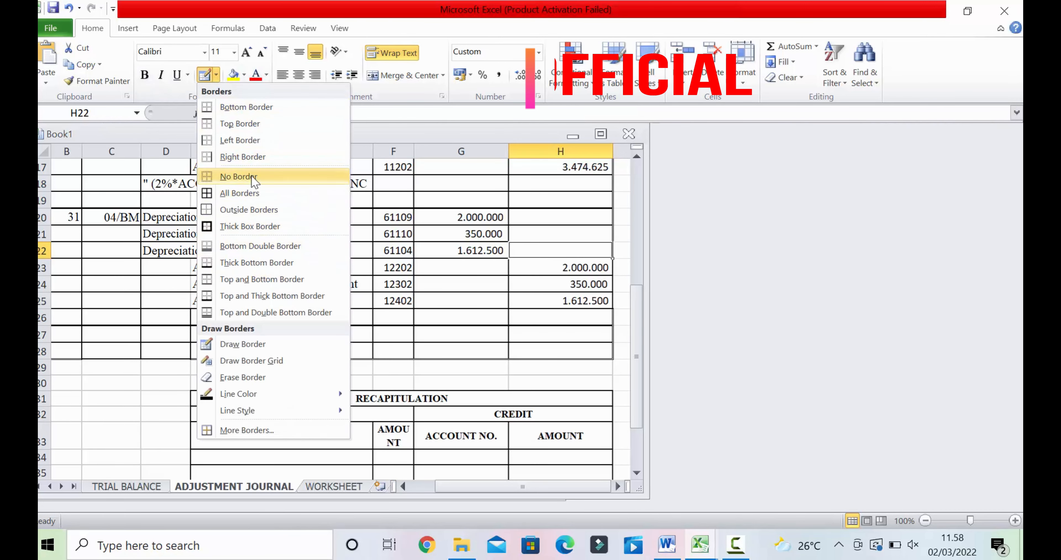
{"action": "left_click", "coordinate": [238, 176]}
{"action": "left_click", "coordinate": [585, 348]}
Choose a solid border line style and draw a line along the top edge of cell H22
{"action": "left_click", "coordinate": [553, 251]}
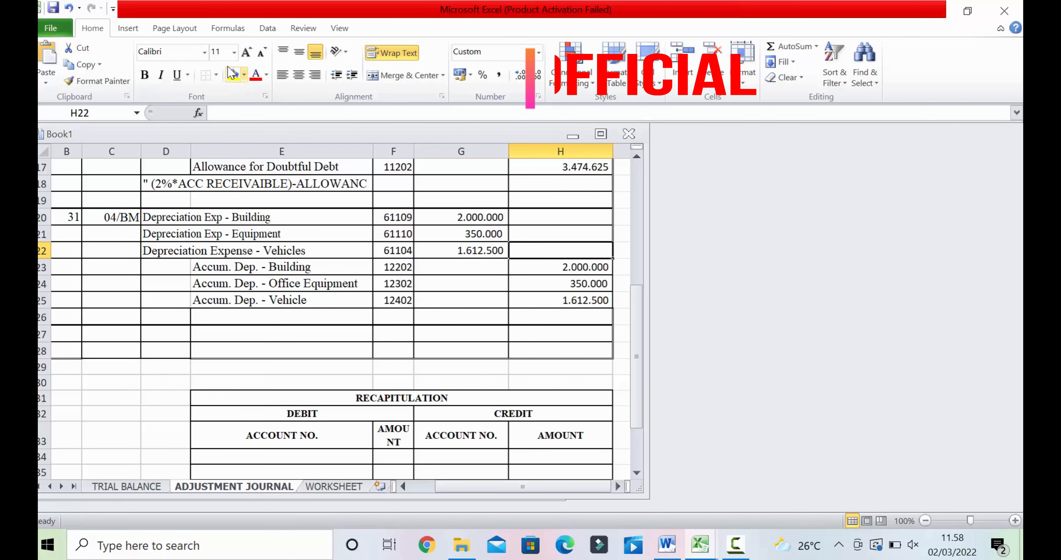
{"action": "left_click", "coordinate": [216, 75]}
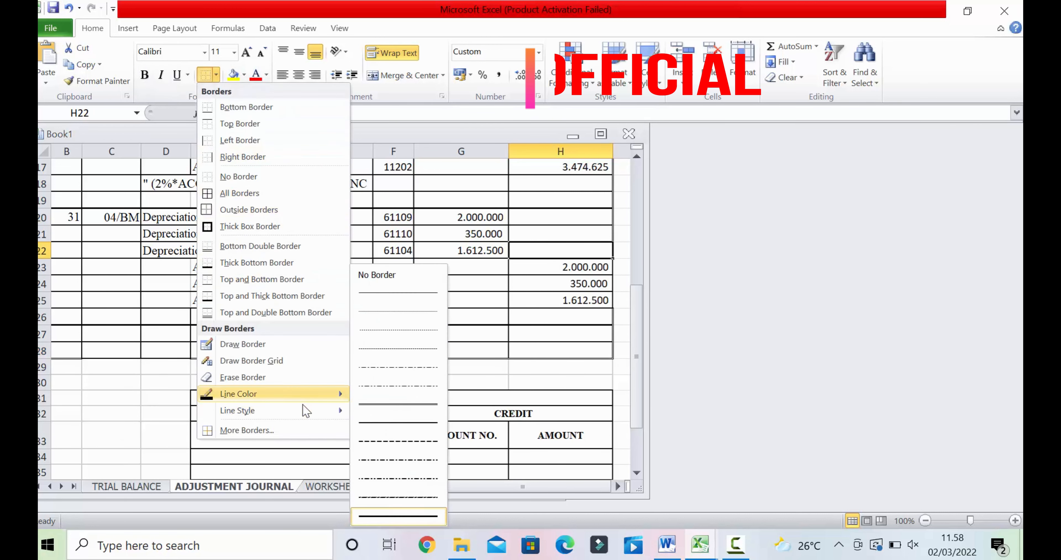
{"action": "mouse_move", "coordinate": [313, 410]}
{"action": "left_click", "coordinate": [373, 423]}
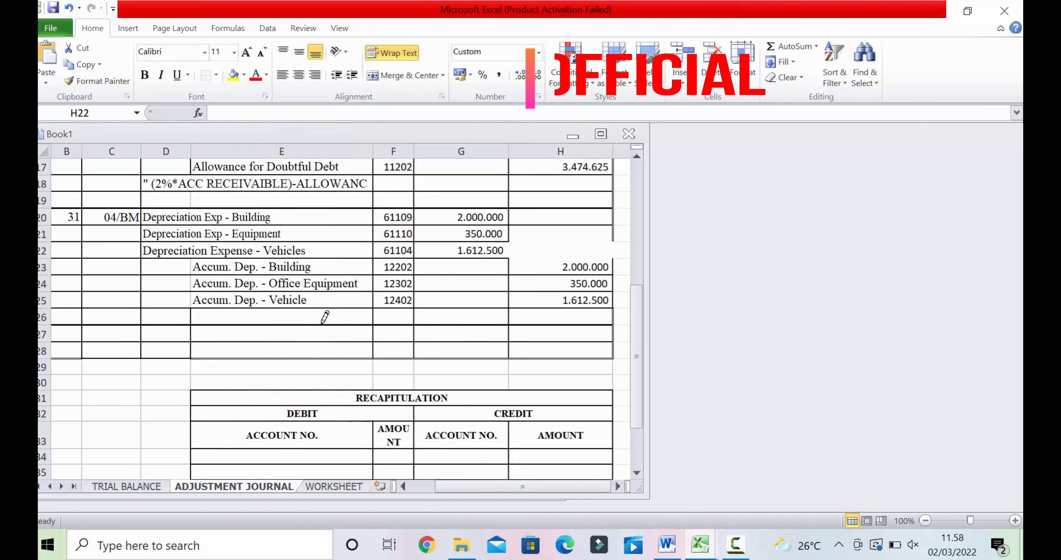
{"action": "left_click", "coordinate": [552, 243]}
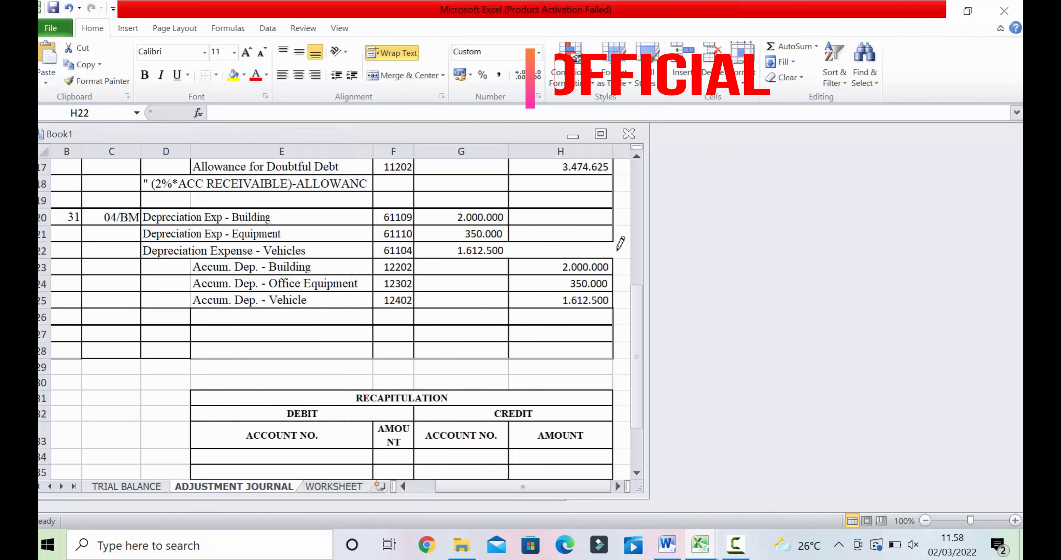
Fill cell H22 with yellow and undo the fill
{"action": "left_click", "coordinate": [233, 74]}
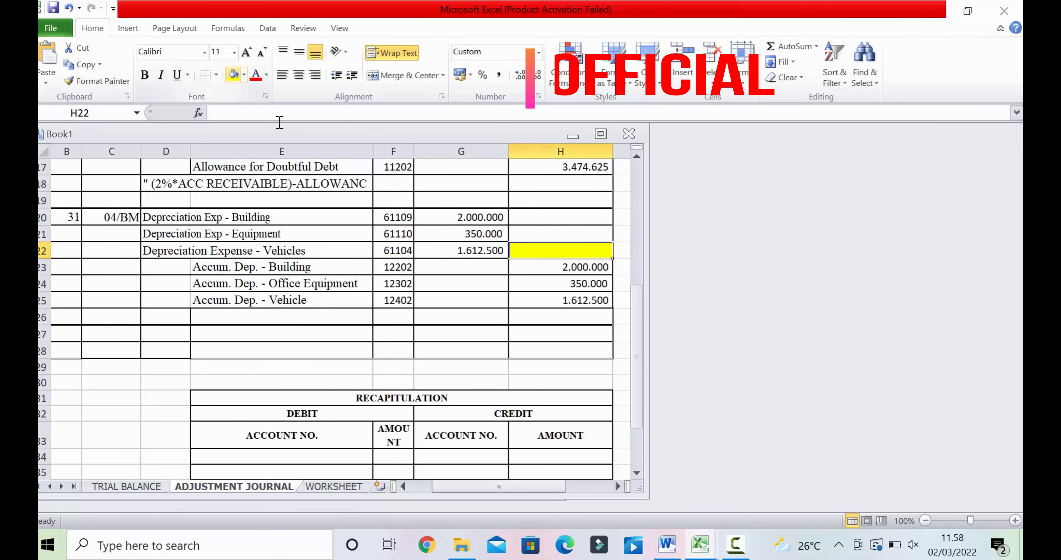
{"action": "left_click", "coordinate": [486, 350]}
{"action": "key", "text": "ctrl+z"}
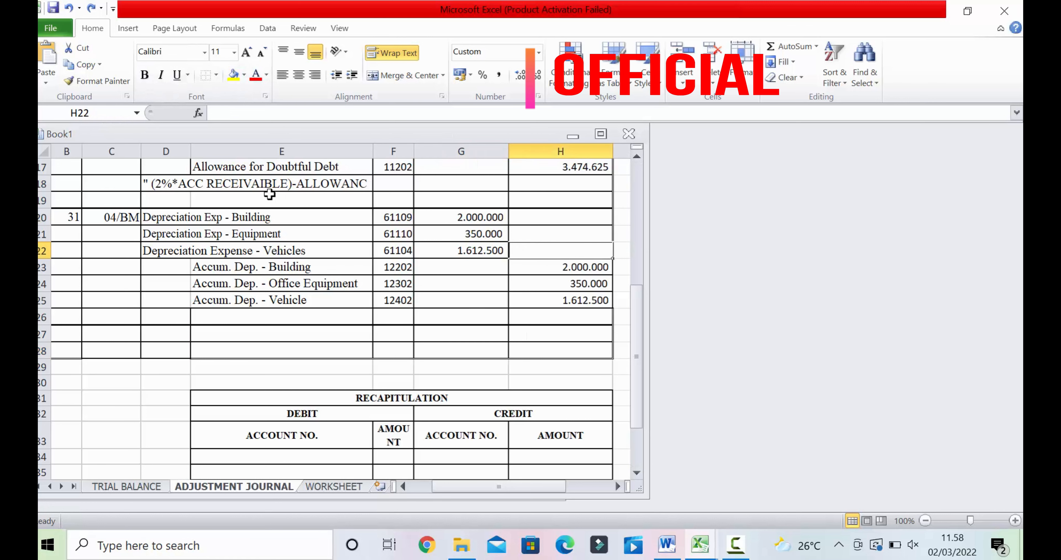
{"action": "left_click", "coordinate": [476, 295]}
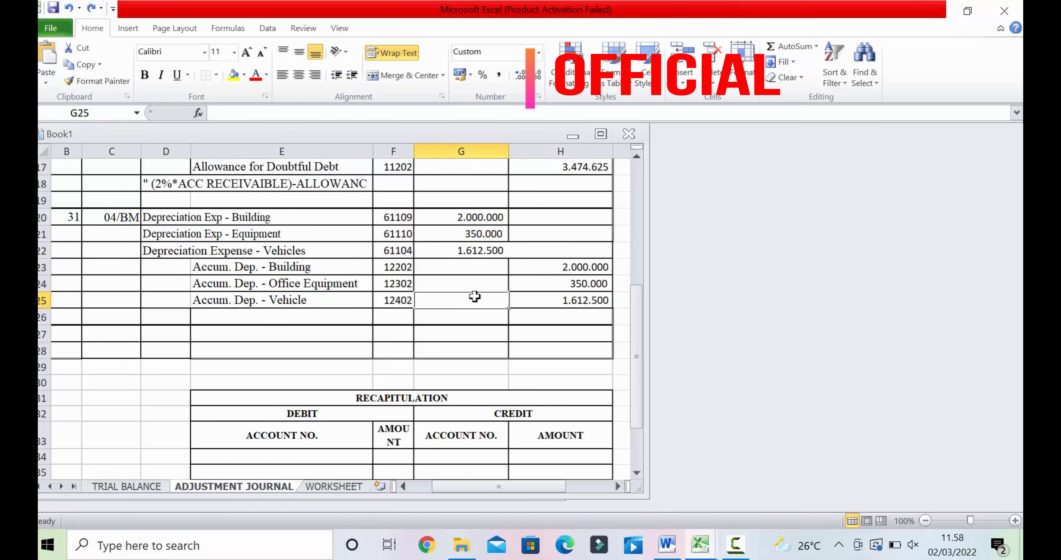
{"action": "left_click", "coordinate": [244, 75]}
{"action": "left_click", "coordinate": [216, 75]}
{"action": "left_click", "coordinate": [243, 360]}
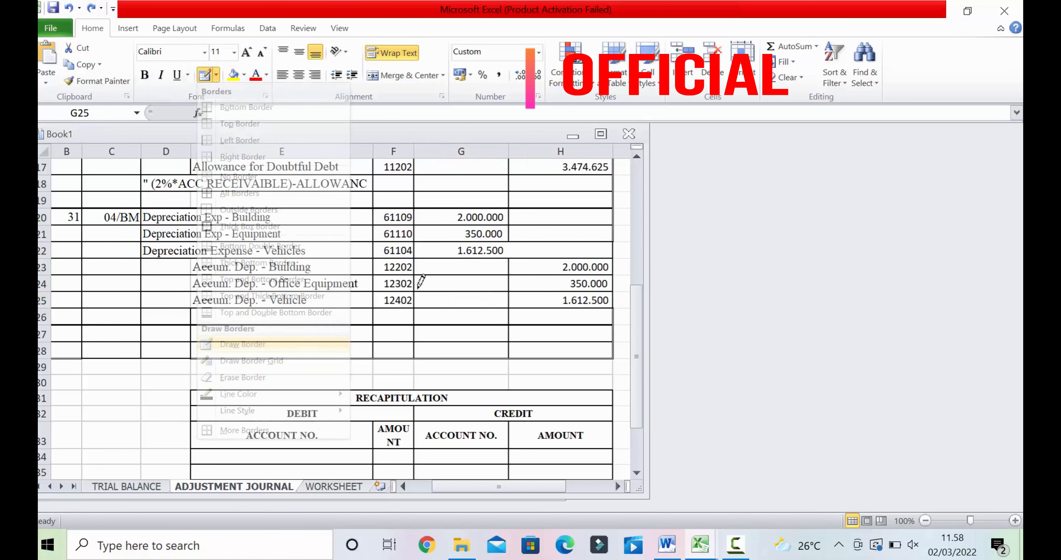
{"action": "key", "text": "Escape"}
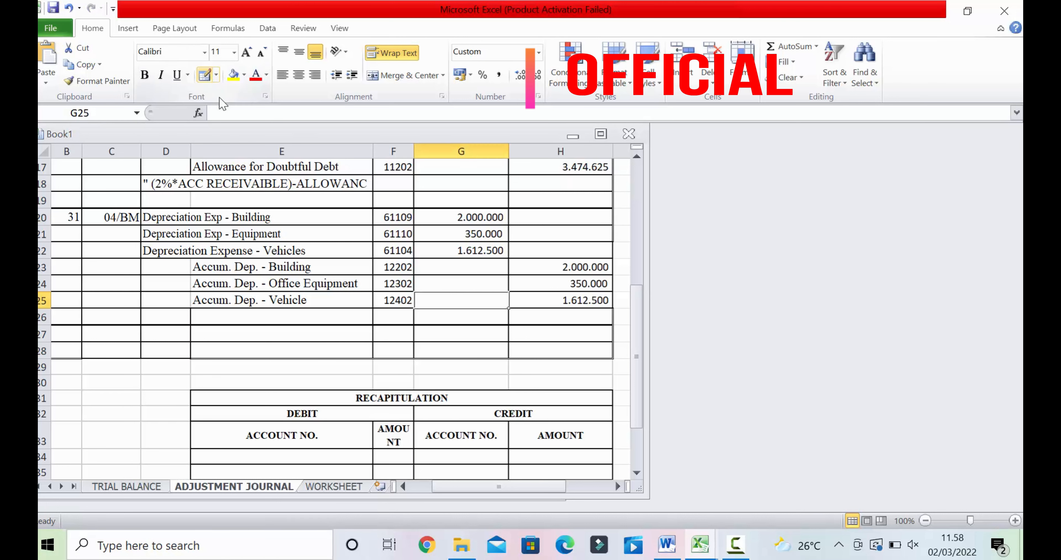
Try to insert nine rows at B28:H36 to extend the journal above the recapitulation table
{"action": "scroll", "coordinate": [507, 333], "scroll_direction": "down", "scroll_amount": 1}
{"action": "left_click", "coordinate": [230, 274]}
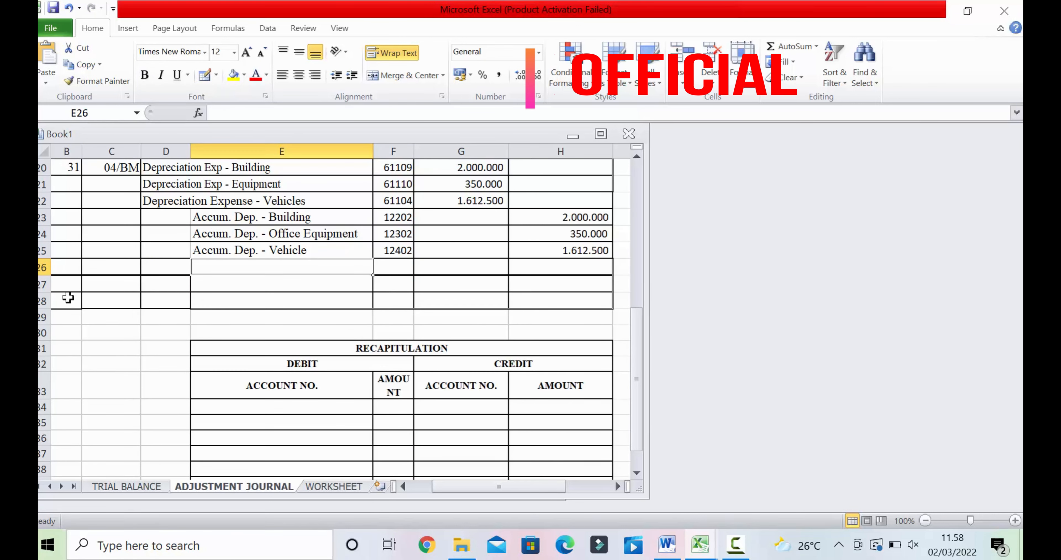
{"action": "left_click_drag", "start_coordinate": [69, 299], "coordinate": [552, 435]}
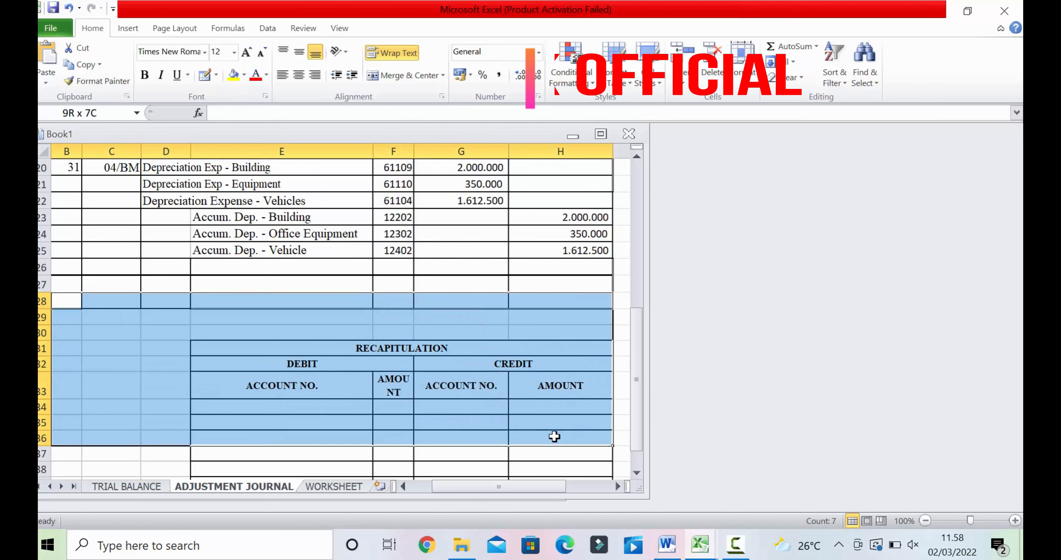
{"action": "right_click", "coordinate": [462, 348]}
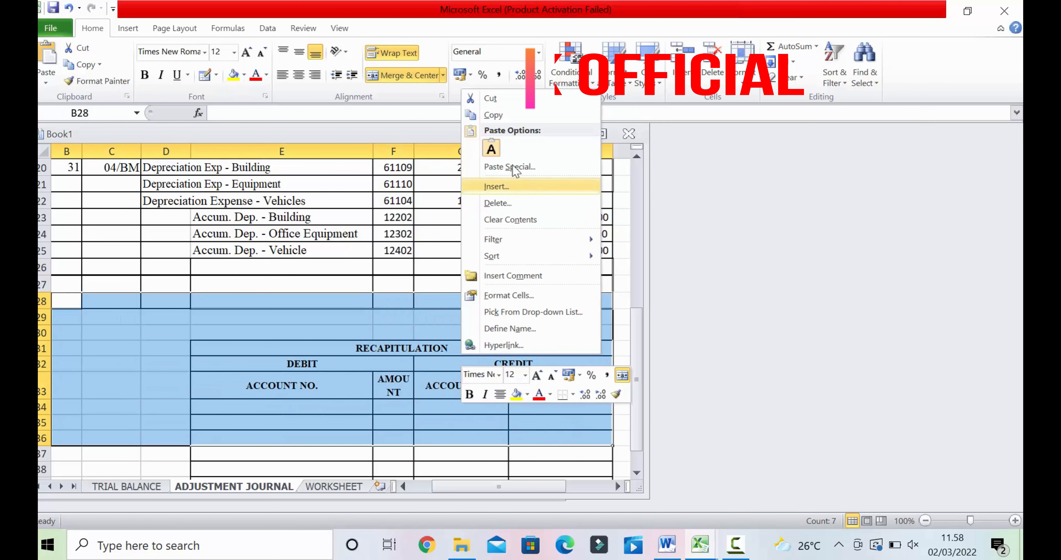
{"action": "left_click", "coordinate": [511, 185]}
{"action": "left_click", "coordinate": [487, 230]}
{"action": "scroll", "coordinate": [420, 337], "scroll_direction": "down", "scroll_amount": 1}
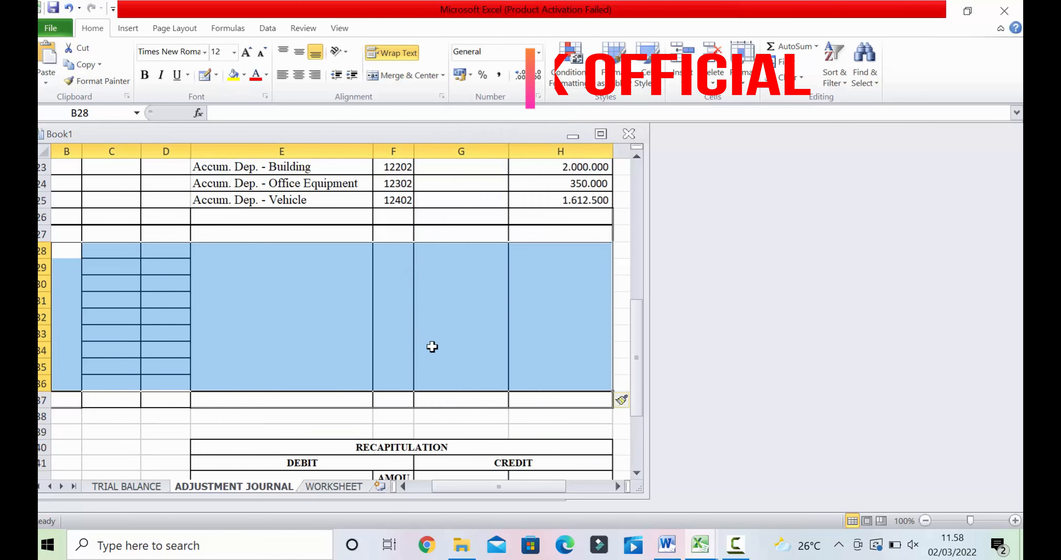
Check the inserted journal rows and undo the nine-row insertion
{"action": "left_click", "coordinate": [500, 345]}
{"action": "scroll", "coordinate": [503, 338], "scroll_direction": "down", "scroll_amount": 1}
{"action": "scroll", "coordinate": [506, 332], "scroll_direction": "up", "scroll_amount": 1}
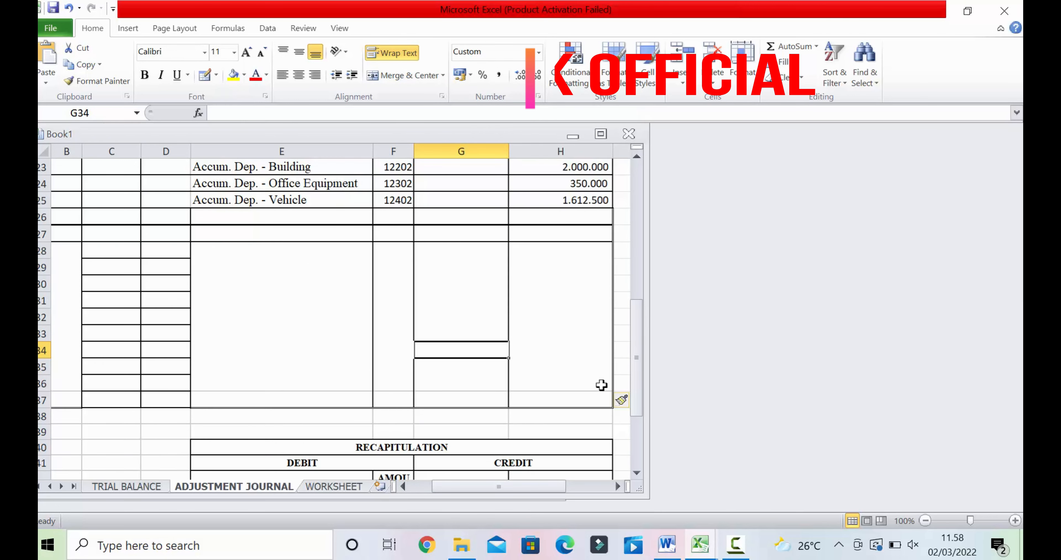
{"action": "left_click", "coordinate": [256, 316]}
{"action": "key", "text": "ctrl+z"}
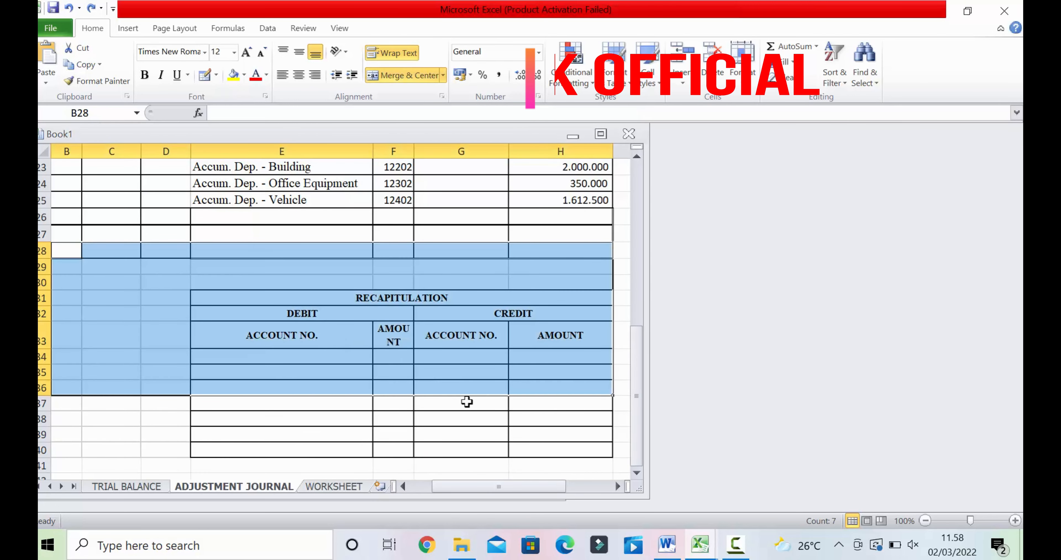
Try to insert seven rows at B27:H33 to extend the journal above the recapitulation table
{"action": "left_click", "coordinate": [403, 356]}
{"action": "left_click_drag", "start_coordinate": [71, 235], "coordinate": [470, 338]}
{"action": "right_click", "coordinate": [395, 274]}
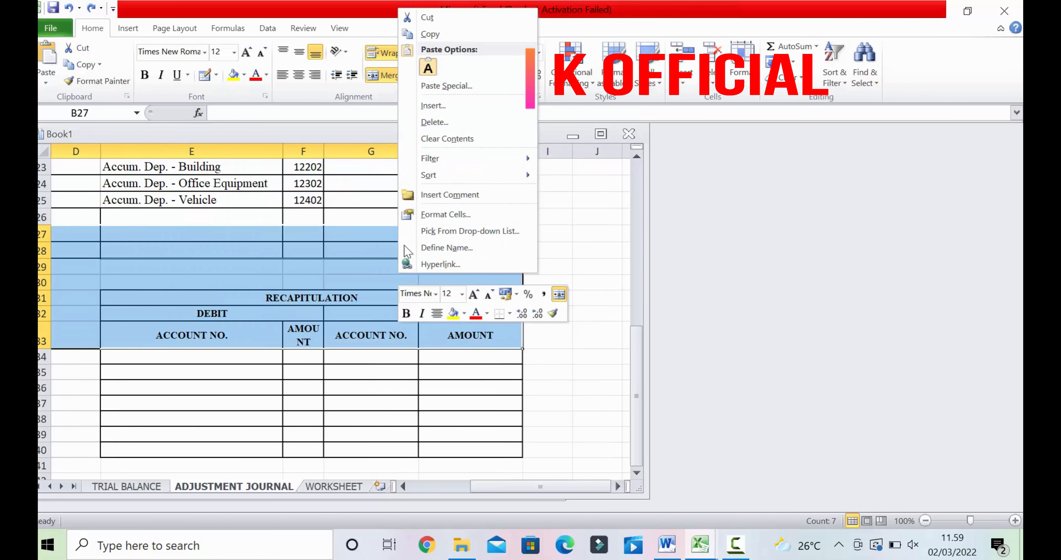
{"action": "left_click", "coordinate": [432, 107]}
{"action": "left_click", "coordinate": [379, 105]}
{"action": "left_click", "coordinate": [396, 146]}
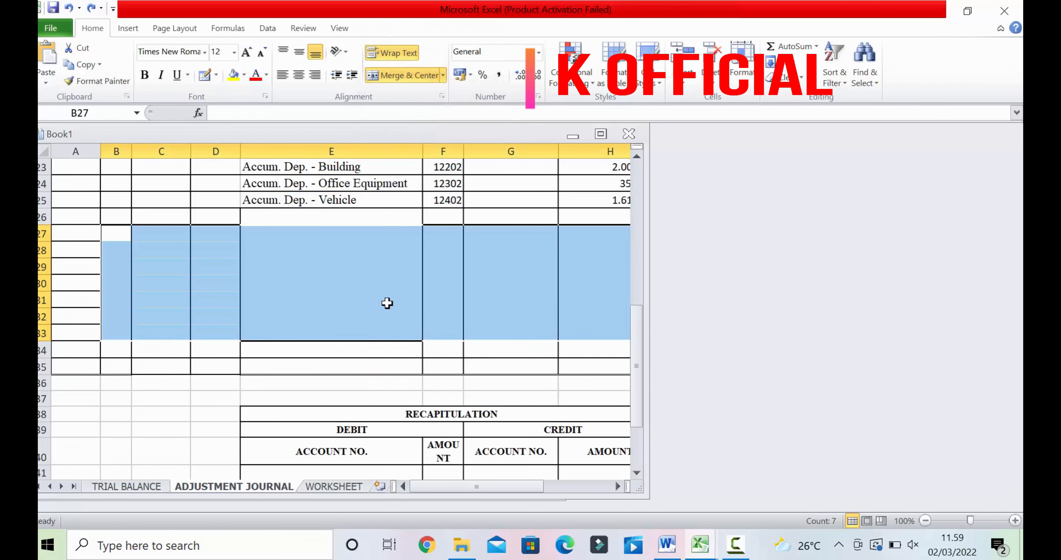
Inspect cells E35, C32 and H32 in the extended area and undo the seven-row insertion
{"action": "left_click", "coordinate": [418, 321]}
{"action": "left_click", "coordinate": [391, 366]}
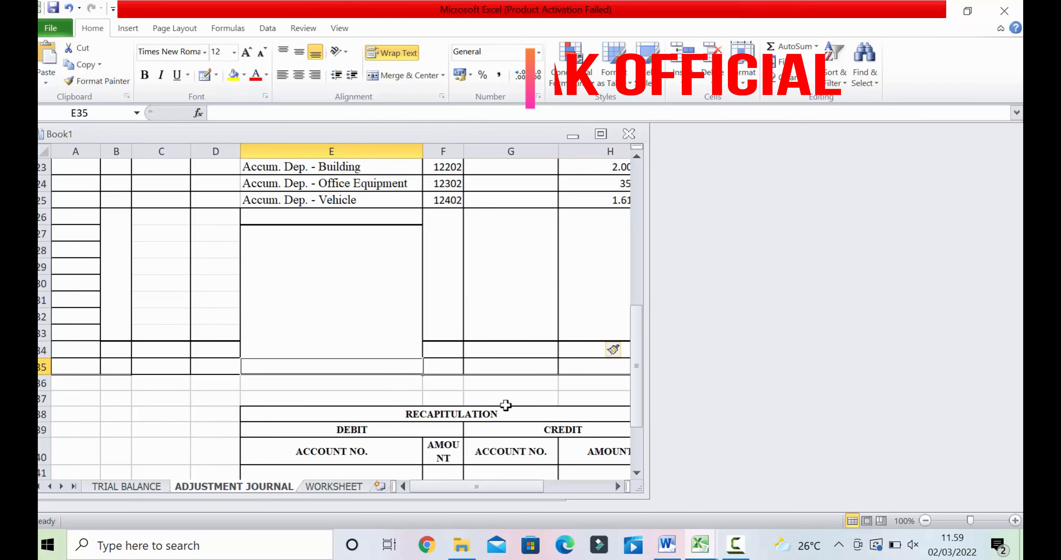
{"action": "left_click", "coordinate": [165, 313]}
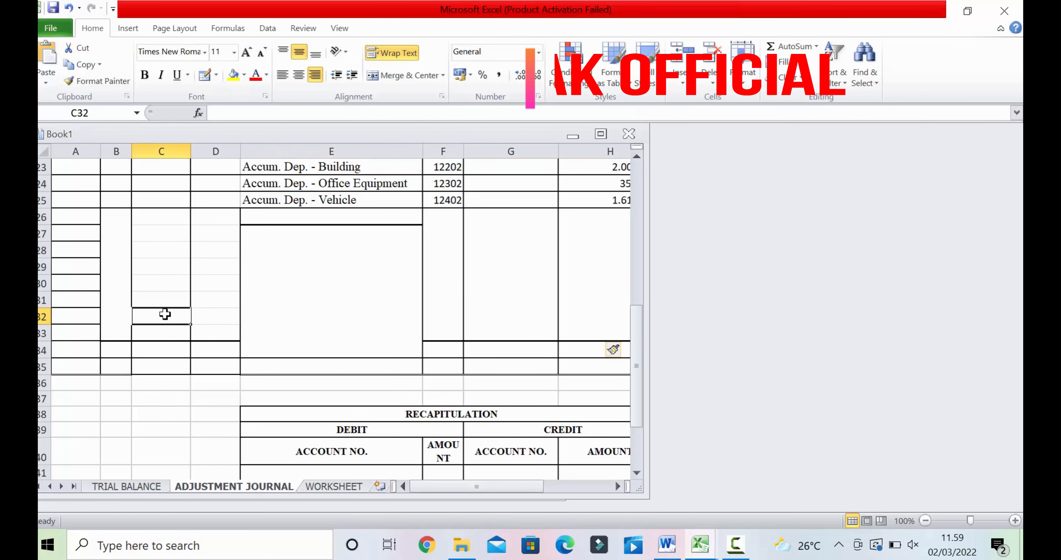
{"action": "left_click", "coordinate": [604, 312]}
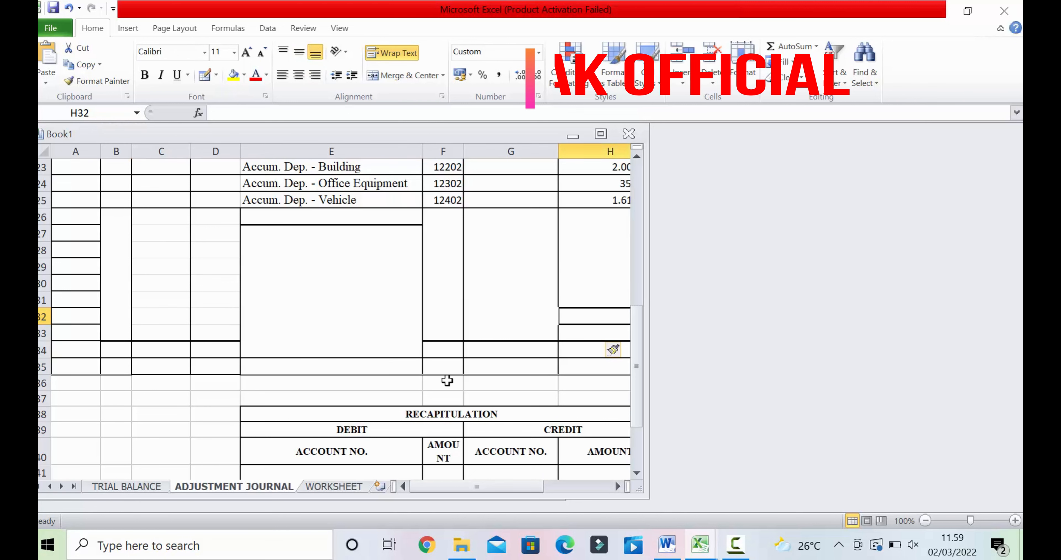
{"action": "key", "text": "ctrl+z"}
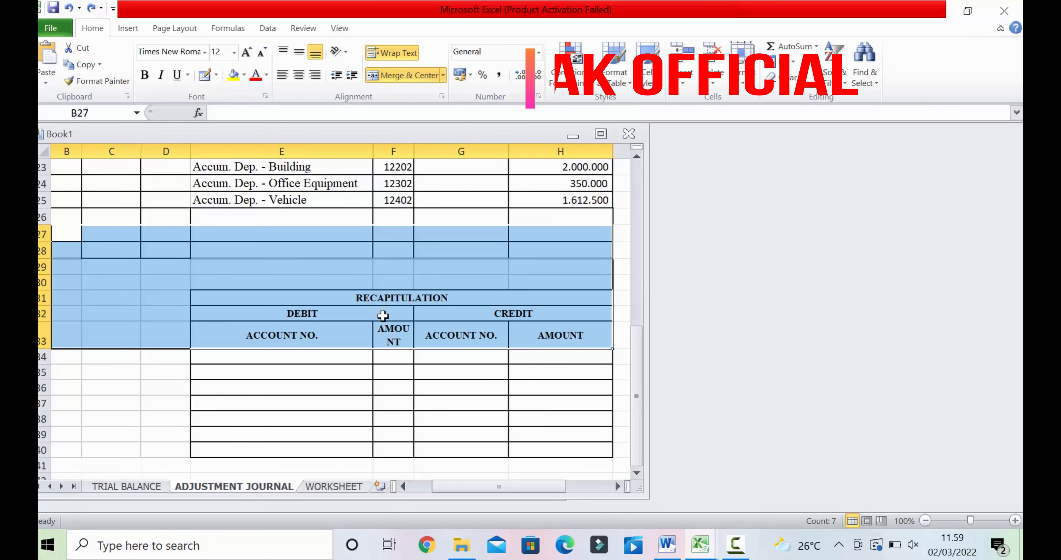
Try to insert four rows at E27:E30 above the recapitulation table
{"action": "left_click", "coordinate": [220, 278]}
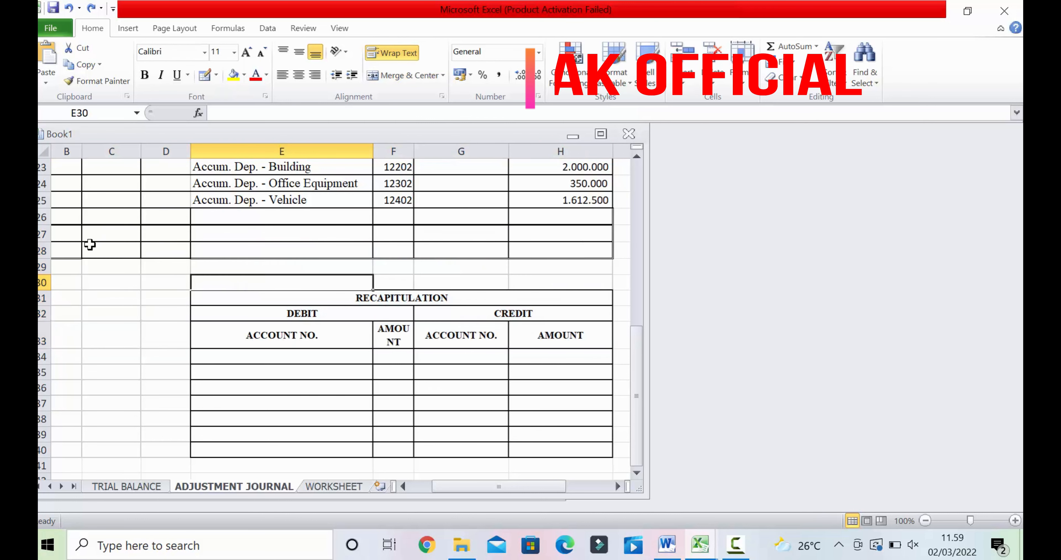
{"action": "left_click_drag", "start_coordinate": [216, 232], "coordinate": [222, 283]}
{"action": "right_click", "coordinate": [241, 249]}
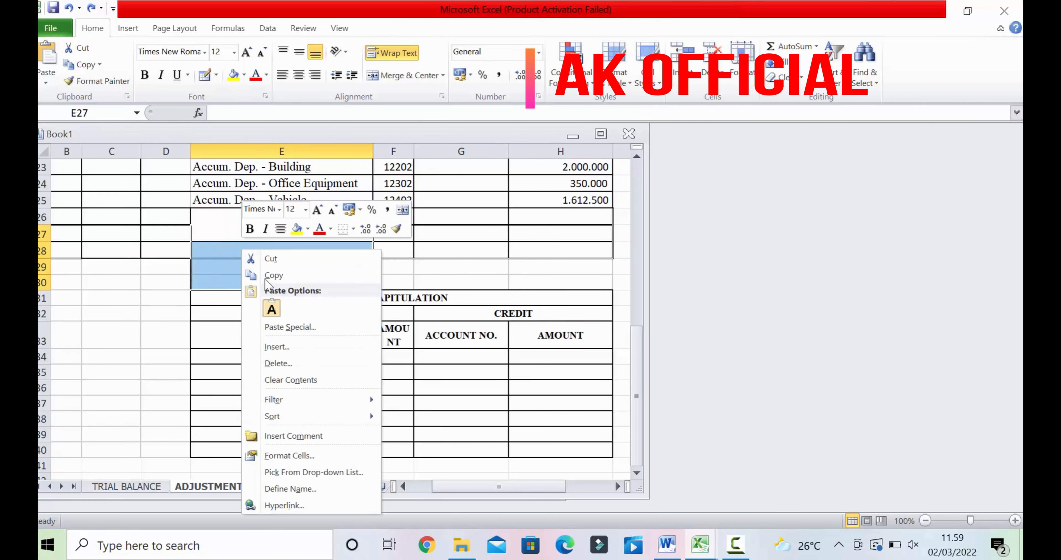
{"action": "left_click", "coordinate": [276, 347]}
{"action": "left_click", "coordinate": [222, 348]}
{"action": "left_click", "coordinate": [238, 391]}
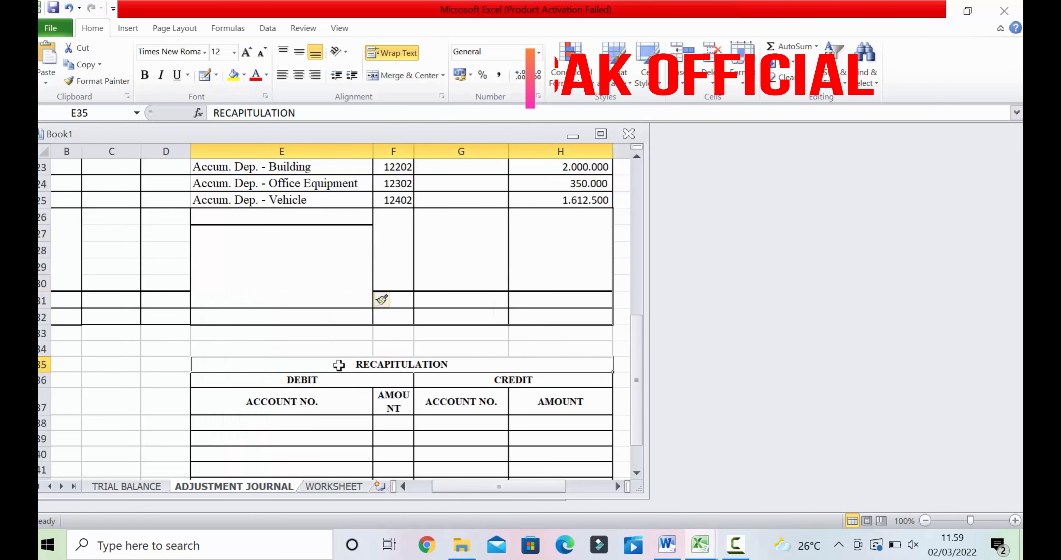
Review the extended journal area and undo the four-row insertion
{"action": "left_click", "coordinate": [492, 295]}
{"action": "scroll", "coordinate": [424, 279], "scroll_direction": "up", "scroll_amount": 2}
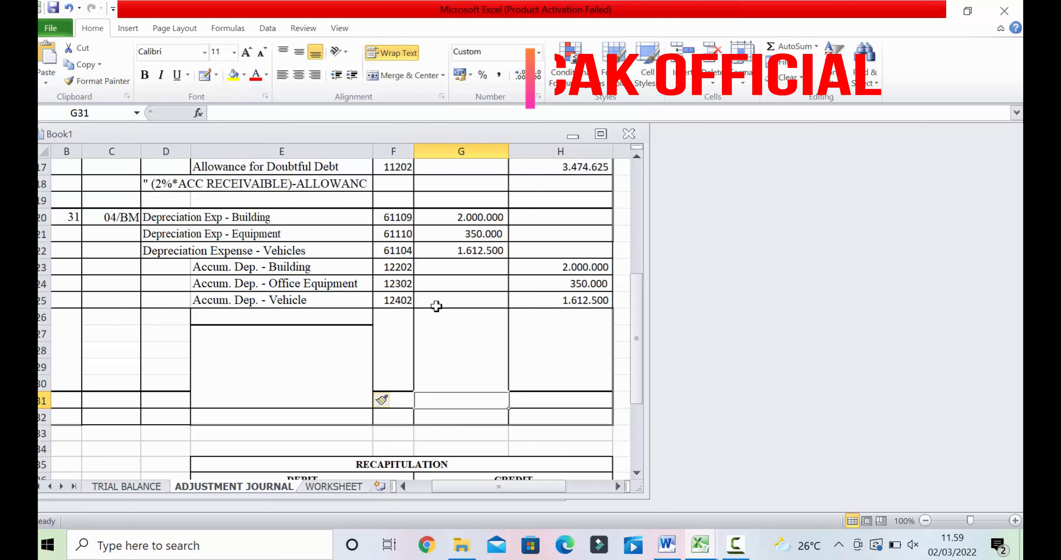
{"action": "key", "text": "ctrl+z"}
{"action": "left_click", "coordinate": [494, 396]}
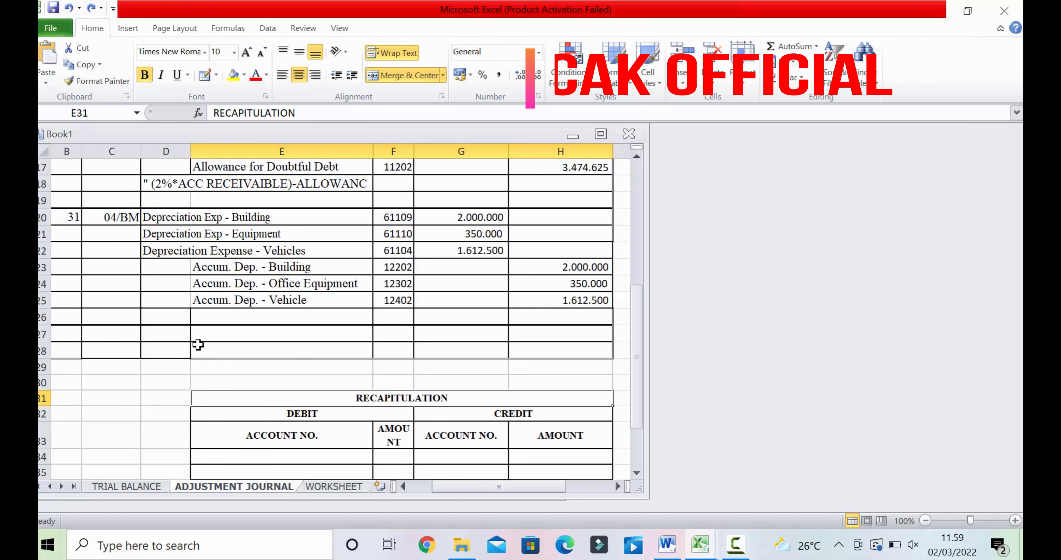
Insert six entire rows at B28:B33 to extend the adjustment journal above the recapitulation table
{"action": "left_click", "coordinate": [166, 347]}
{"action": "left_click_drag", "start_coordinate": [78, 355], "coordinate": [71, 433]}
{"action": "right_click", "coordinate": [70, 432]}
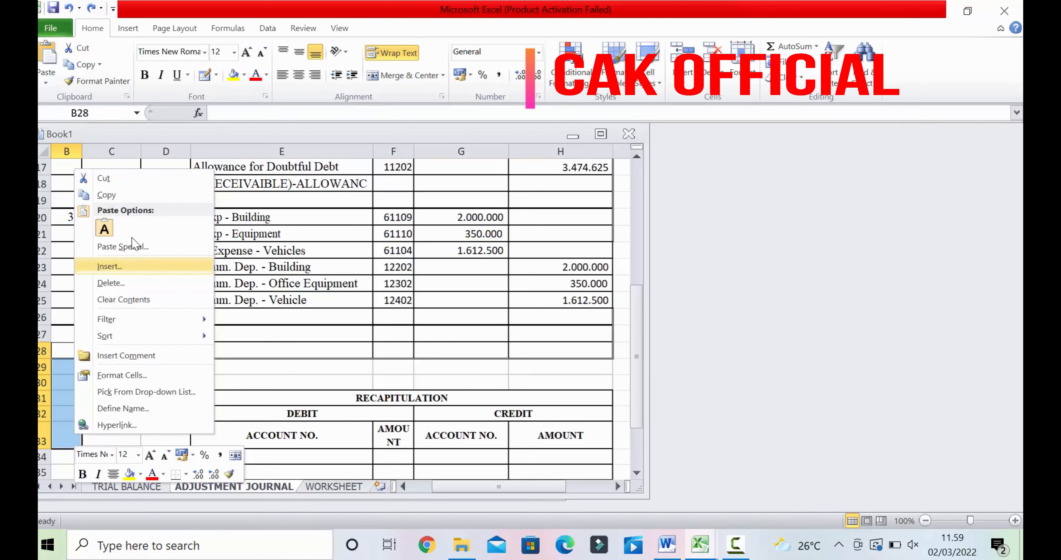
{"action": "left_click", "coordinate": [124, 265]}
{"action": "left_click", "coordinate": [103, 267]}
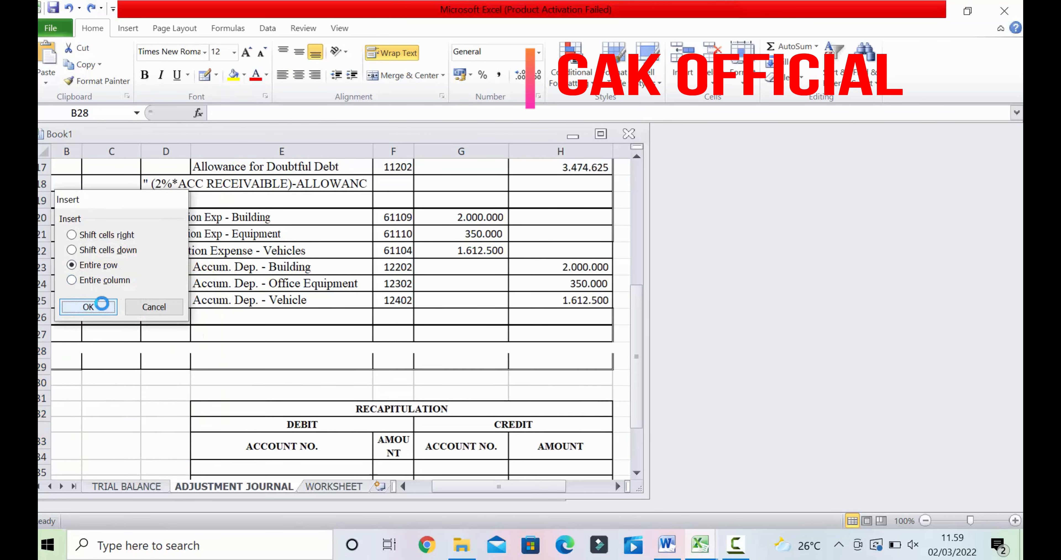
{"action": "left_click", "coordinate": [101, 307]}
{"action": "left_click", "coordinate": [249, 399]}
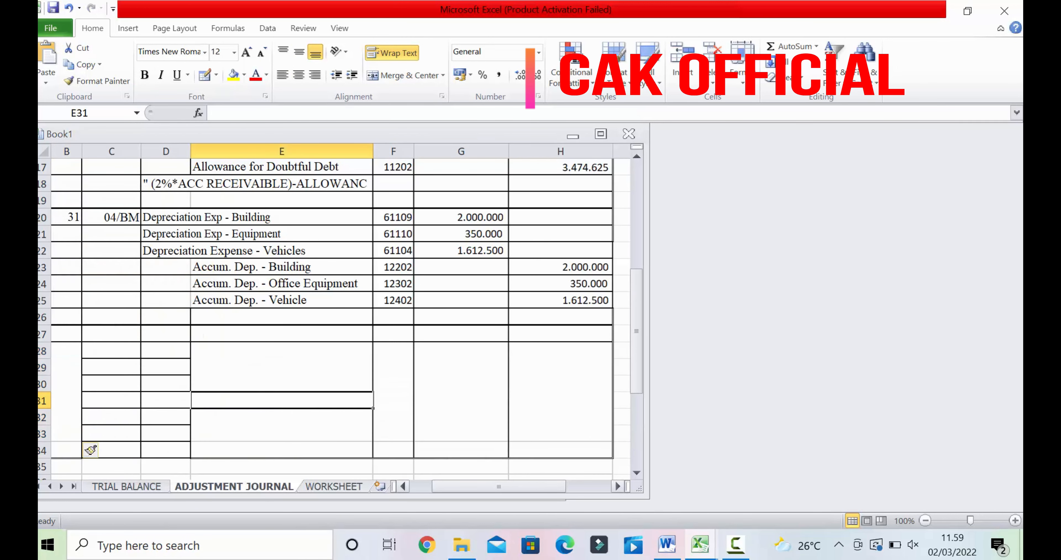
{"action": "left_click", "coordinate": [739, 550]}
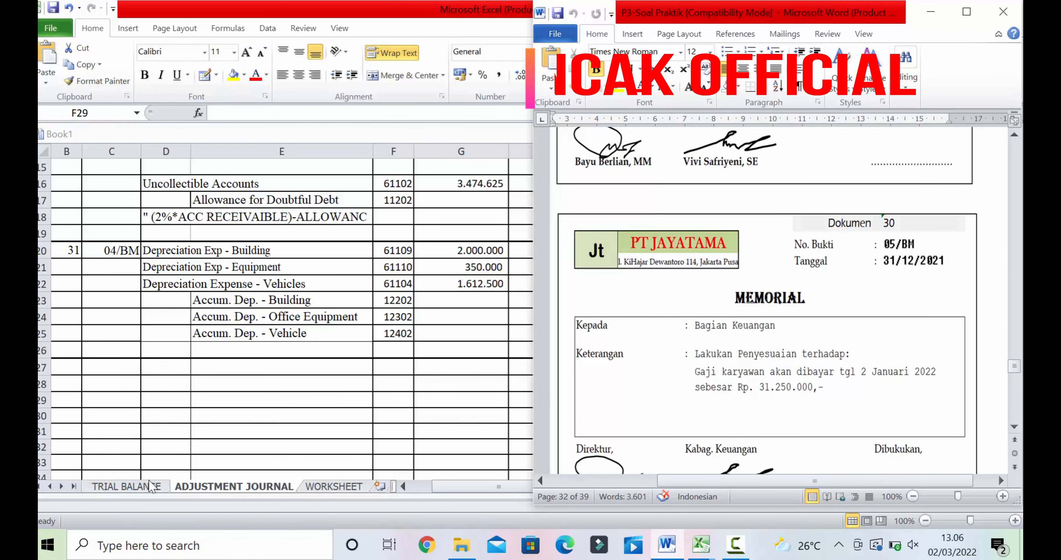
Copy the 61101 Wages & Salaries Expense account number and name from the TRIAL BALANCE sheet
{"action": "left_click", "coordinate": [175, 469]}
{"action": "left_click", "coordinate": [155, 488]}
{"action": "scroll", "coordinate": [252, 414], "scroll_direction": "down", "scroll_amount": 10}
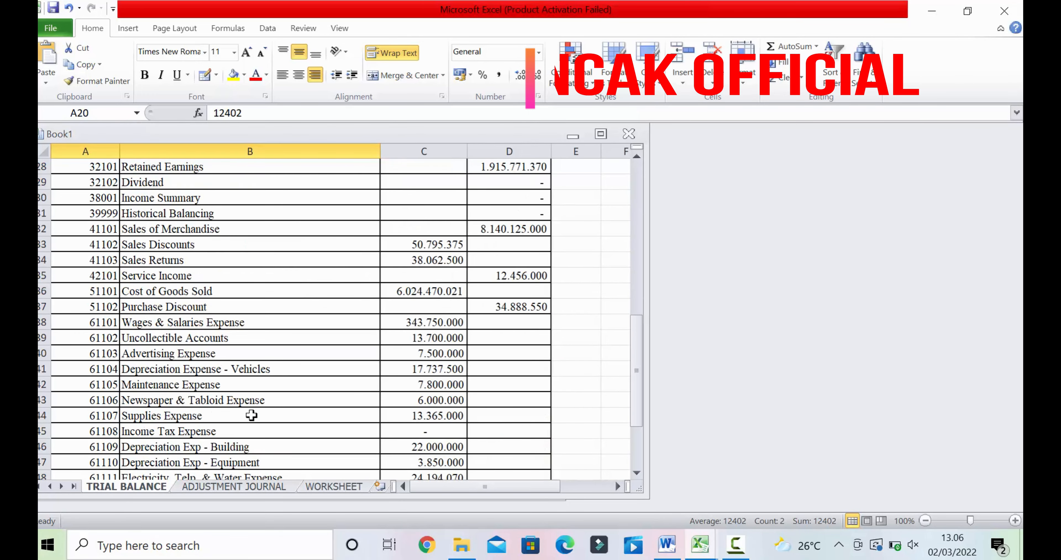
{"action": "scroll", "coordinate": [245, 309], "scroll_direction": "up", "scroll_amount": 2}
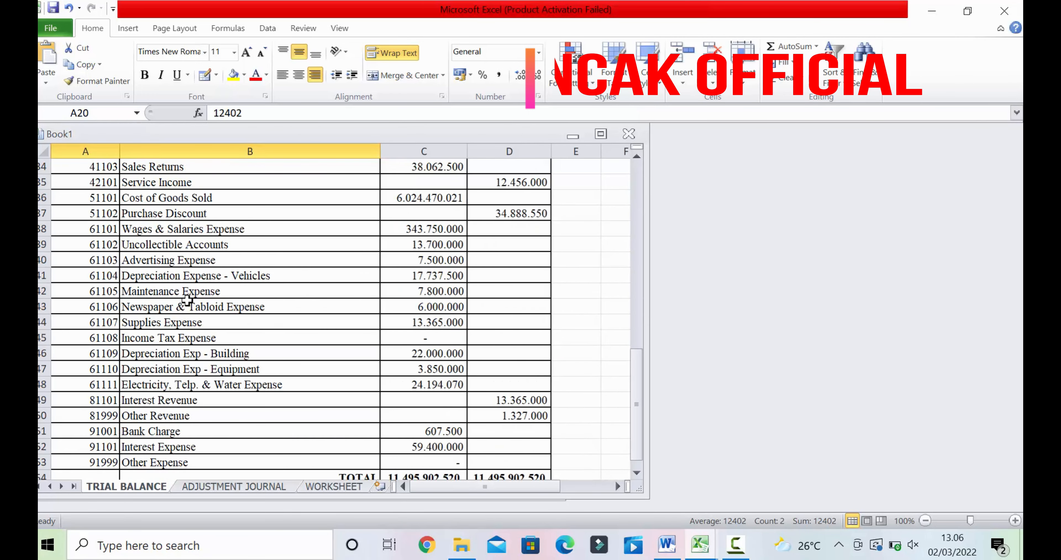
{"action": "left_click_drag", "start_coordinate": [110, 235], "coordinate": [183, 233]}
{"action": "right_click", "coordinate": [183, 232]}
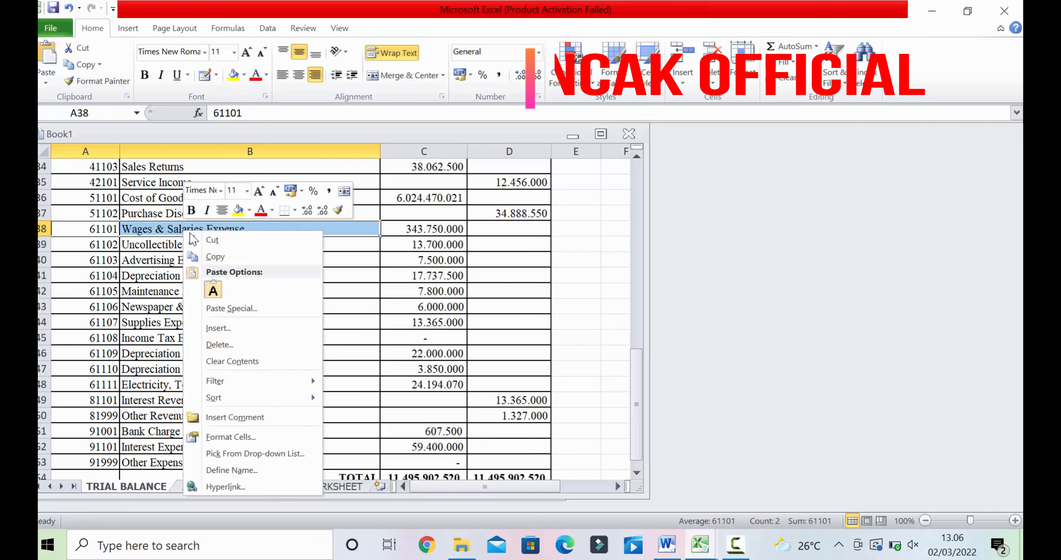
{"action": "left_click", "coordinate": [233, 258]}
Paste the copied Wages & Salaries Expense account into C31:D31 of the ADJUSTMENT JOURNAL sheet
{"action": "left_click", "coordinate": [208, 487]}
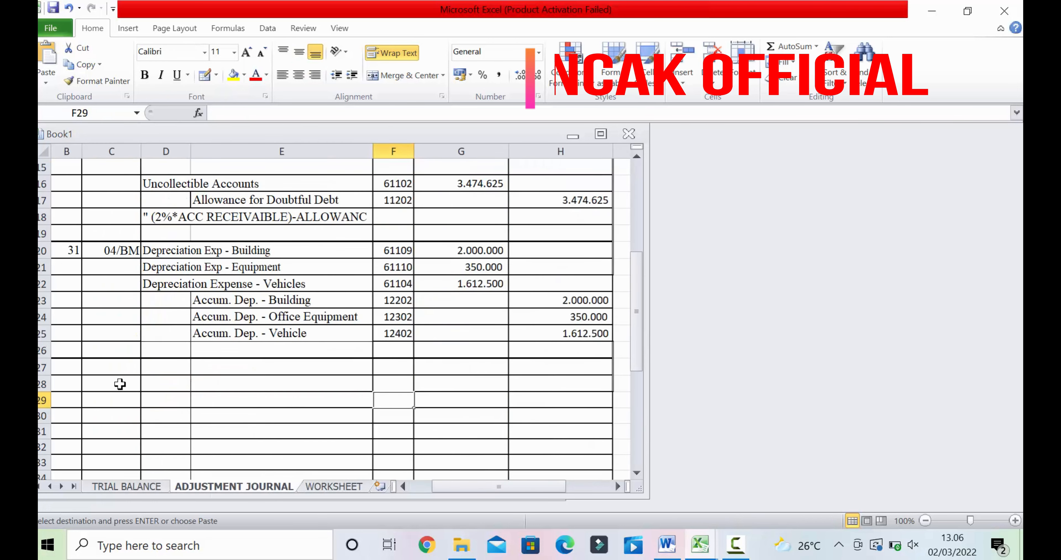
{"action": "left_click", "coordinate": [113, 425]}
{"action": "right_click", "coordinate": [113, 428]}
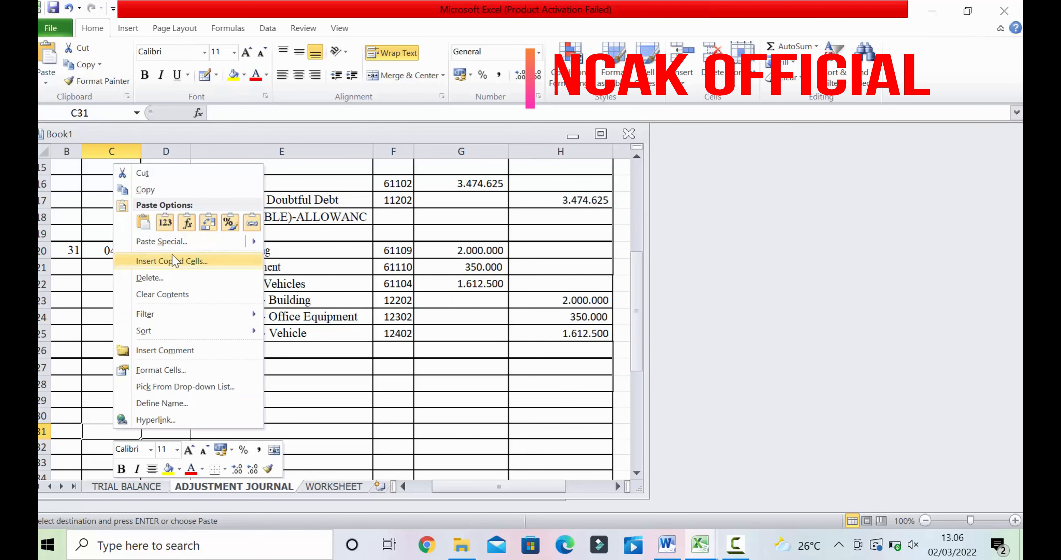
{"action": "left_click", "coordinate": [142, 223]}
{"action": "left_click", "coordinate": [261, 399]}
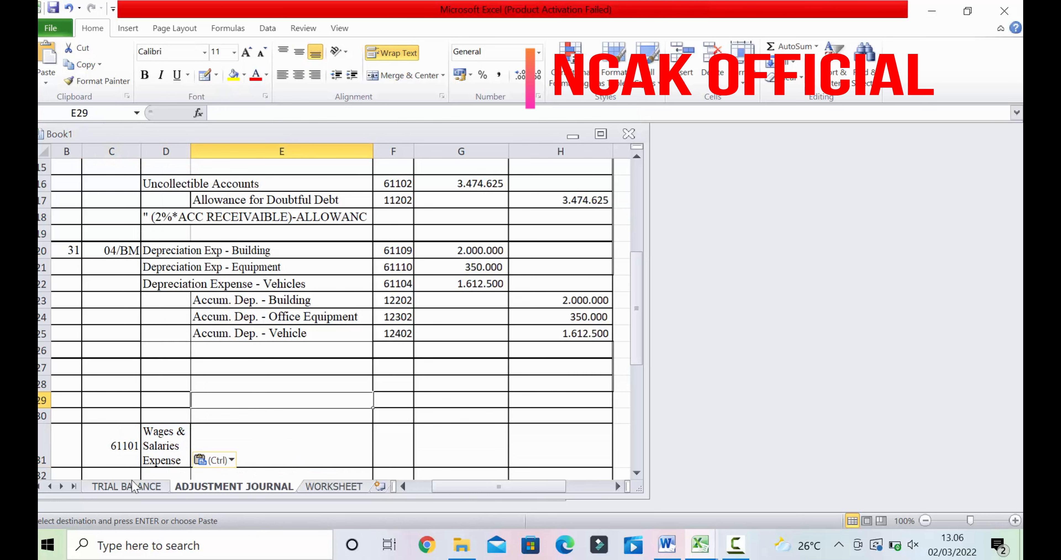
Find the 21202 Accrued Expense account in the TRIAL BALANCE sheet and copy its number and name
{"action": "left_click", "coordinate": [124, 487]}
{"action": "scroll", "coordinate": [135, 376], "scroll_direction": "up", "scroll_amount": 8}
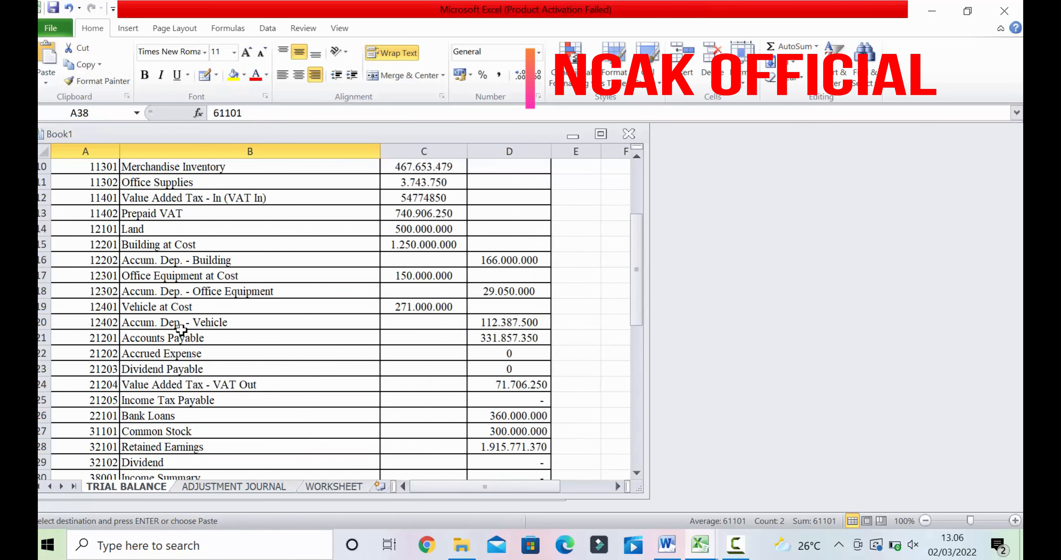
{"action": "scroll", "coordinate": [155, 245], "scroll_direction": "up", "scroll_amount": 1}
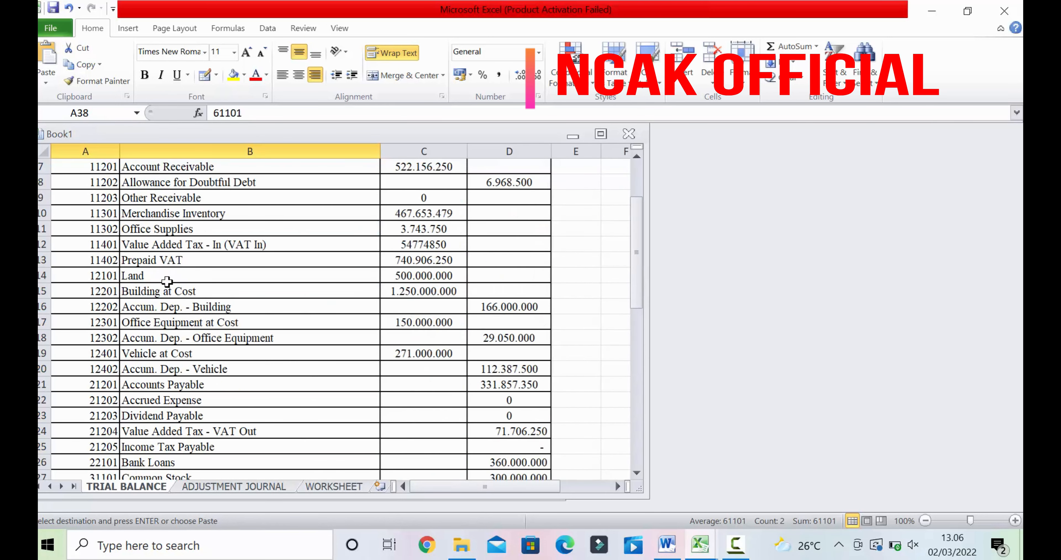
{"action": "scroll", "coordinate": [184, 263], "scroll_direction": "up", "scroll_amount": 2}
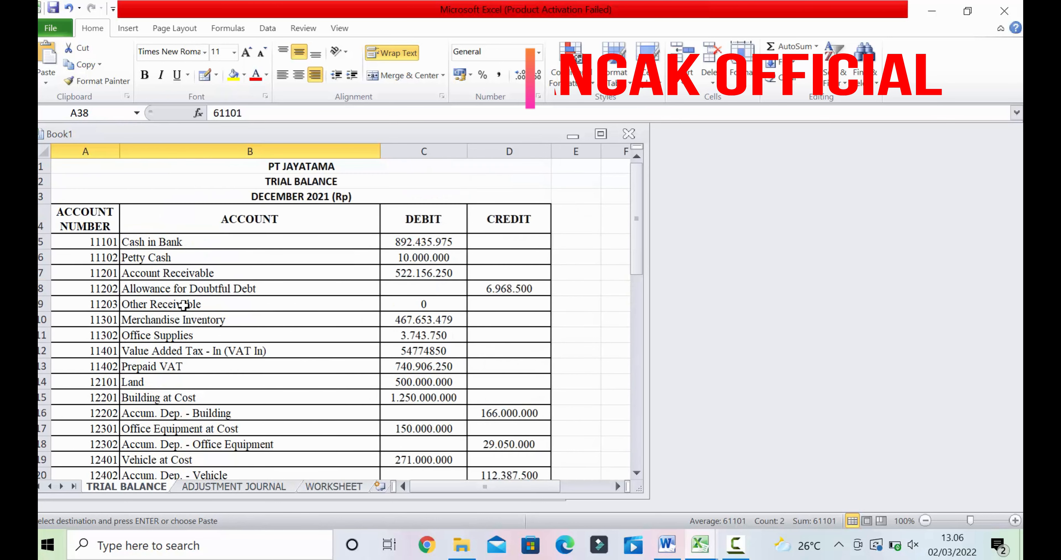
{"action": "scroll", "coordinate": [187, 305], "scroll_direction": "down", "scroll_amount": 1}
{"action": "scroll", "coordinate": [189, 380], "scroll_direction": "down", "scroll_amount": 1}
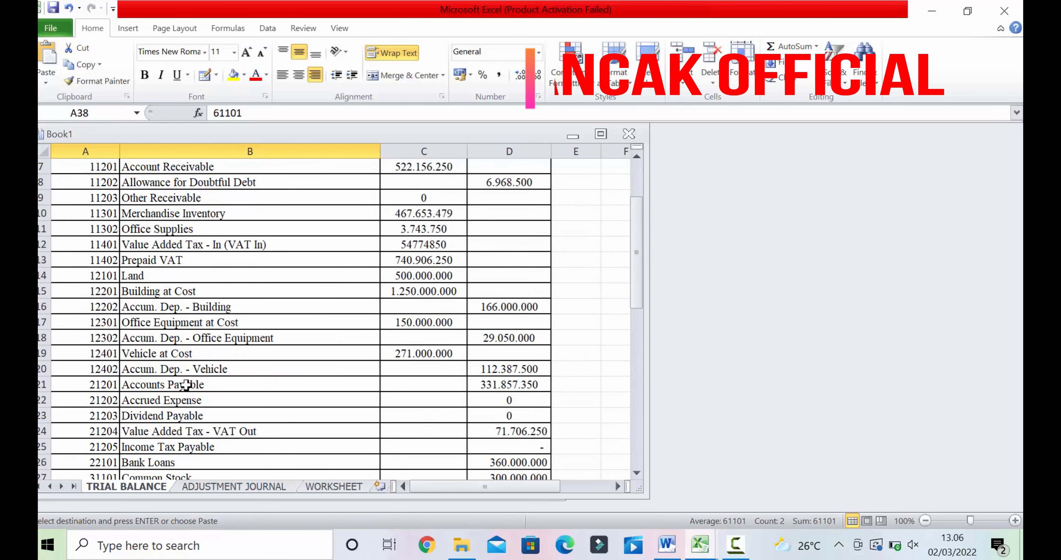
{"action": "left_click_drag", "start_coordinate": [107, 398], "coordinate": [161, 399]}
{"action": "right_click", "coordinate": [161, 399]}
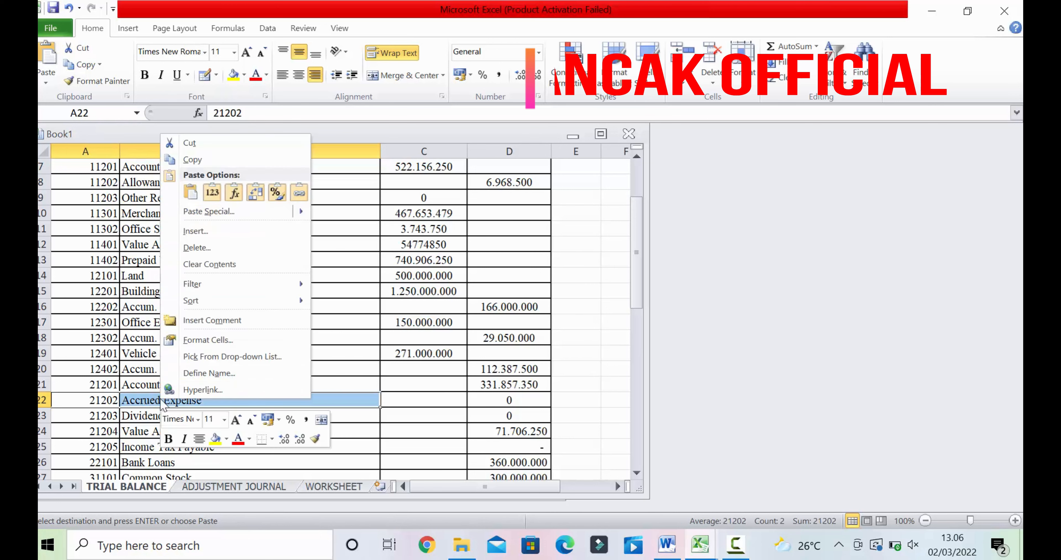
{"action": "left_click", "coordinate": [194, 164]}
Paste the copied Accrued Expense account into C32:D32 of the ADJUSTMENT JOURNAL sheet
{"action": "left_click", "coordinate": [233, 486]}
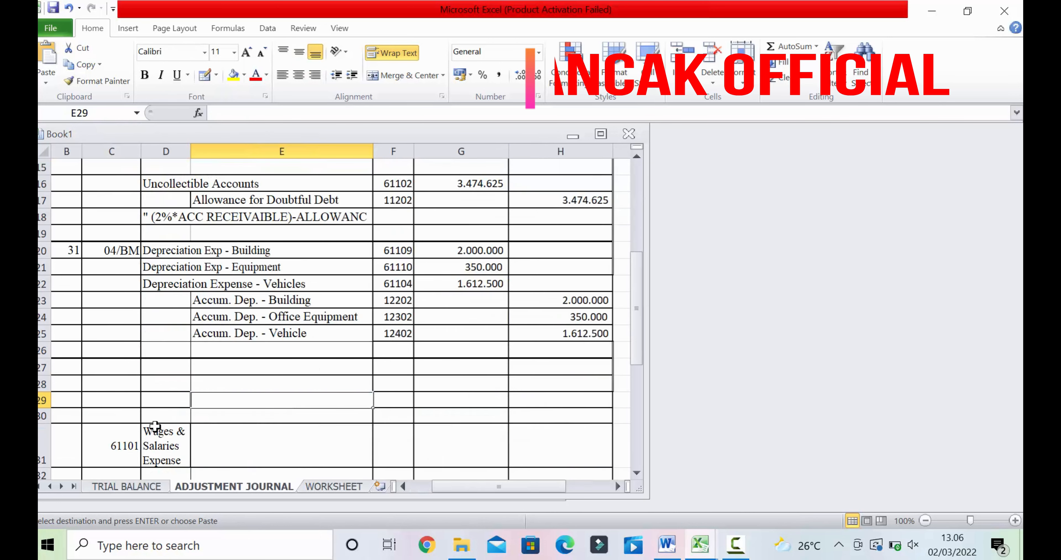
{"action": "scroll", "coordinate": [155, 433], "scroll_direction": "down", "scroll_amount": 1}
{"action": "left_click", "coordinate": [124, 372]}
{"action": "right_click", "coordinate": [124, 372]}
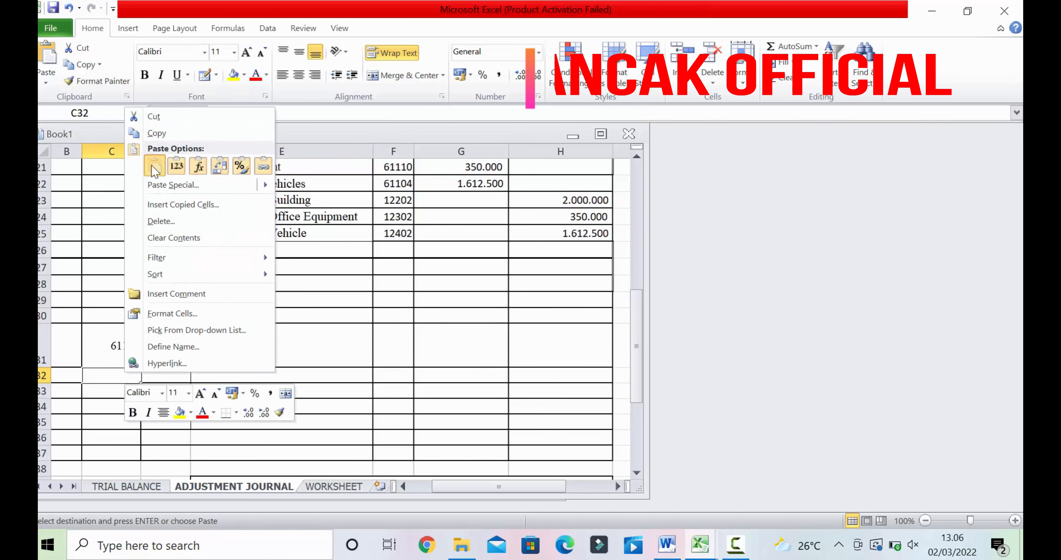
{"action": "left_click", "coordinate": [154, 164]}
{"action": "left_click", "coordinate": [300, 356]}
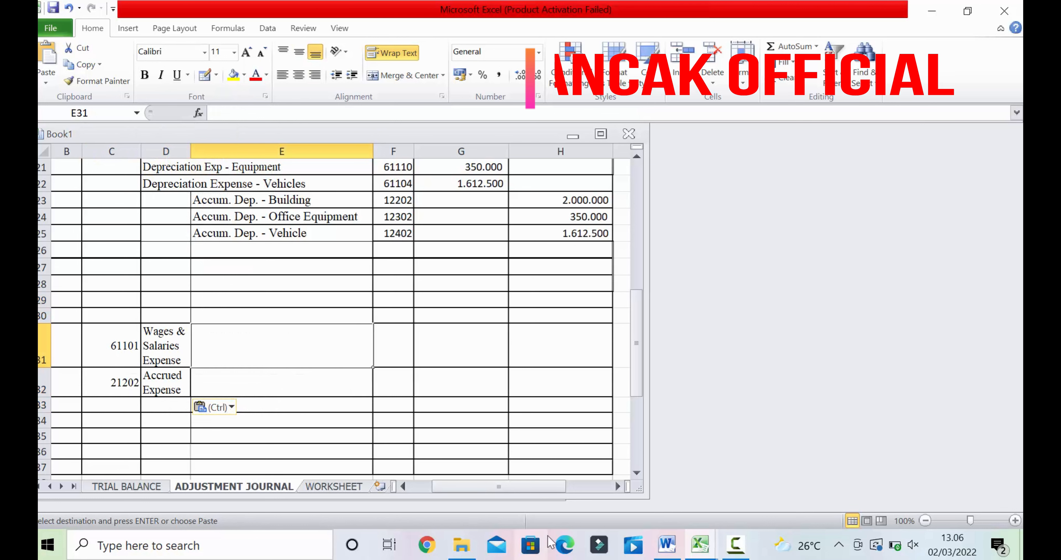
Copy the Wages & Salaries Expense text from D31 into D27 and merge and centre D27:E27
{"action": "left_click", "coordinate": [667, 544]}
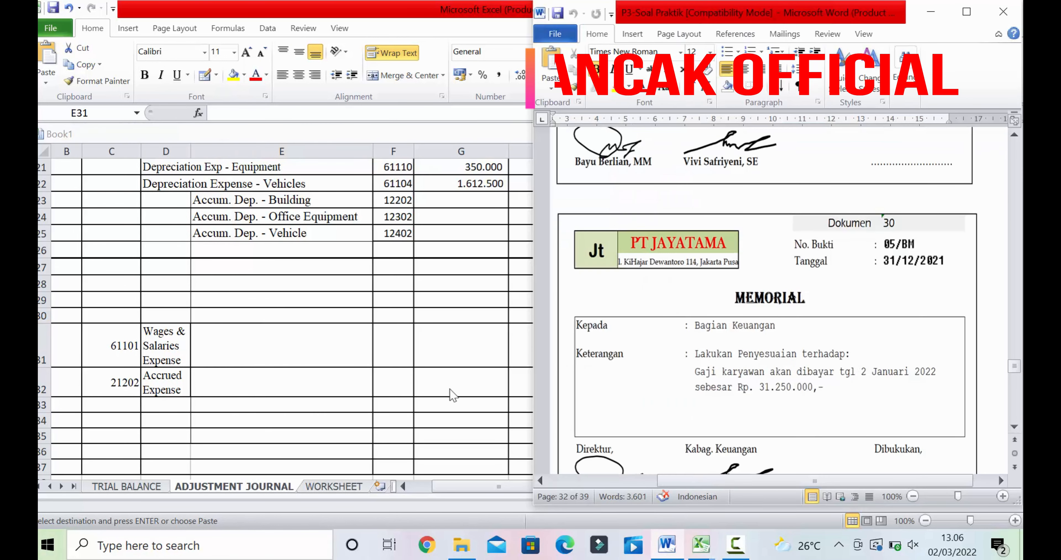
{"action": "left_click", "coordinate": [168, 343]}
{"action": "left_click", "coordinate": [168, 343]}
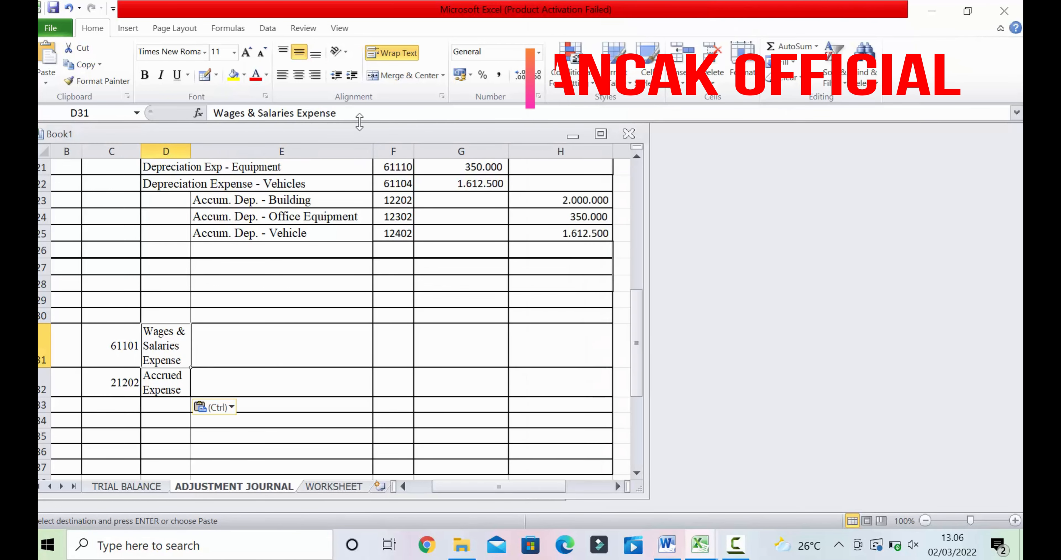
{"action": "left_click_drag", "start_coordinate": [357, 115], "coordinate": [214, 112]}
{"action": "right_click", "coordinate": [231, 113]}
{"action": "left_click", "coordinate": [280, 135]}
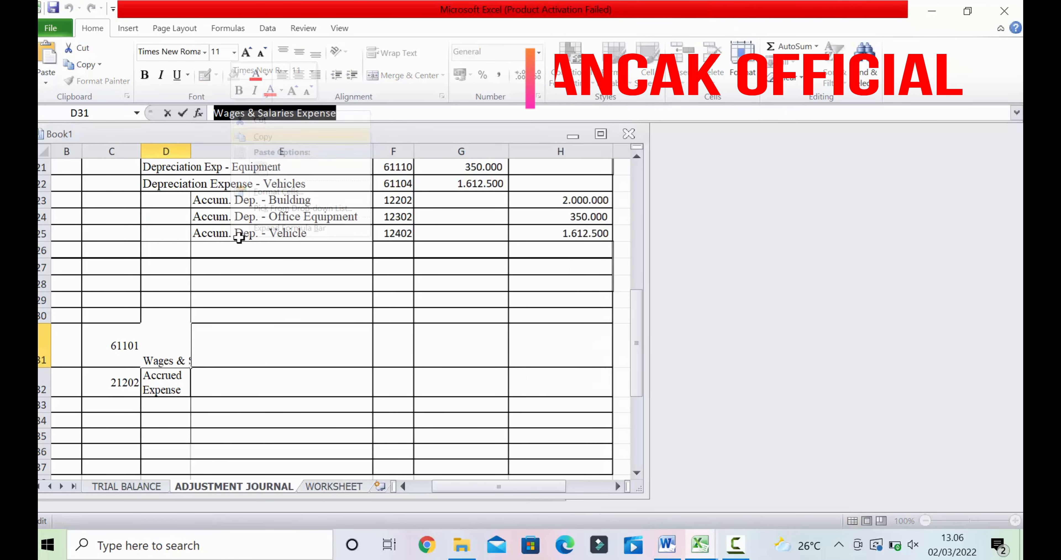
{"action": "left_click_drag", "start_coordinate": [180, 267], "coordinate": [284, 279]}
{"action": "right_click", "coordinate": [175, 265]}
{"action": "left_click", "coordinate": [205, 322]}
{"action": "left_click", "coordinate": [388, 79]}
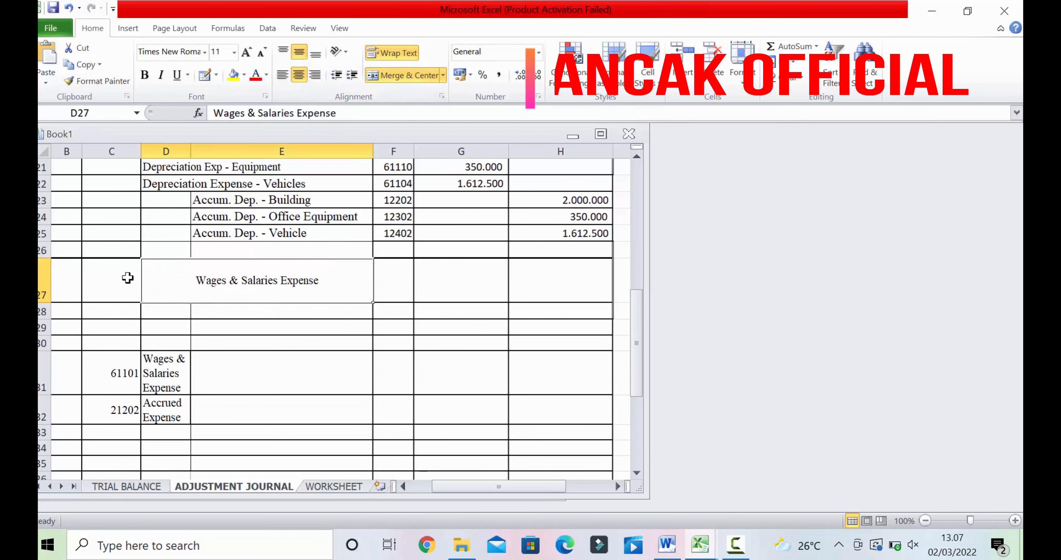
Reduce row 27 to single-line height and left-align Wages & Salaries Expense in the merged D27:E27
{"action": "left_click_drag", "start_coordinate": [47, 302], "coordinate": [48, 272]}
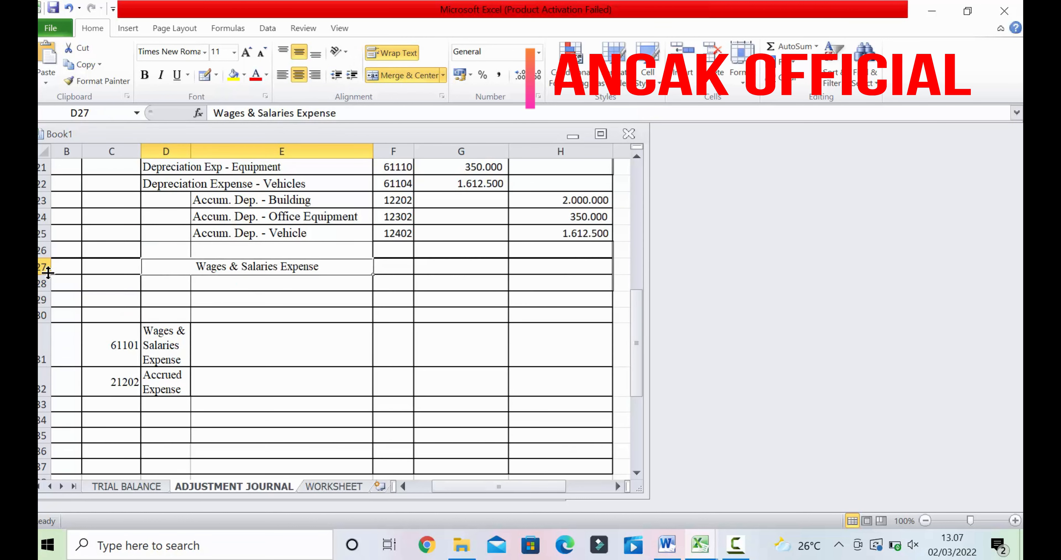
{"action": "left_click", "coordinate": [44, 239]}
{"action": "left_click", "coordinate": [275, 299]}
{"action": "left_click", "coordinate": [181, 265]}
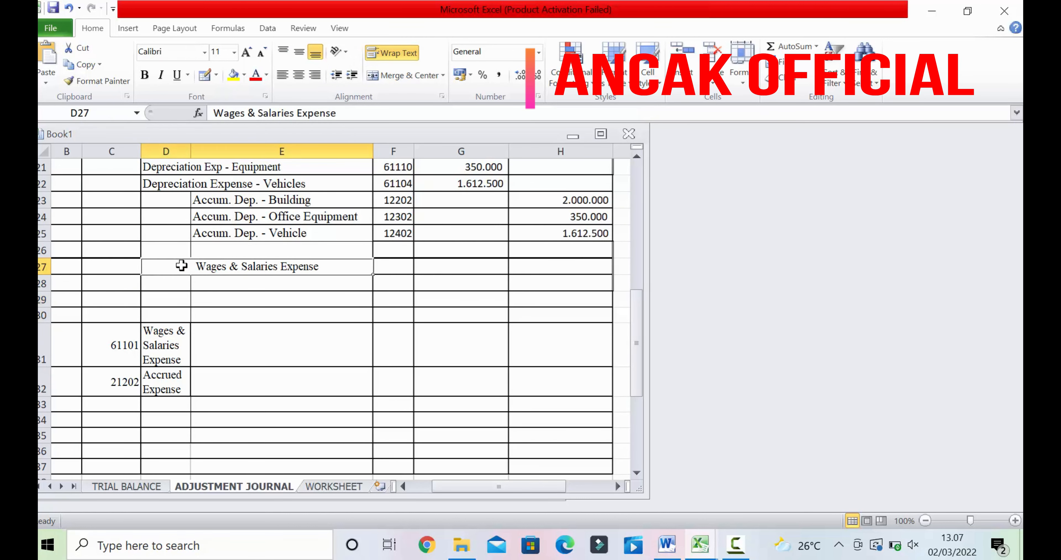
{"action": "left_click", "coordinate": [282, 74]}
{"action": "left_click", "coordinate": [313, 314]}
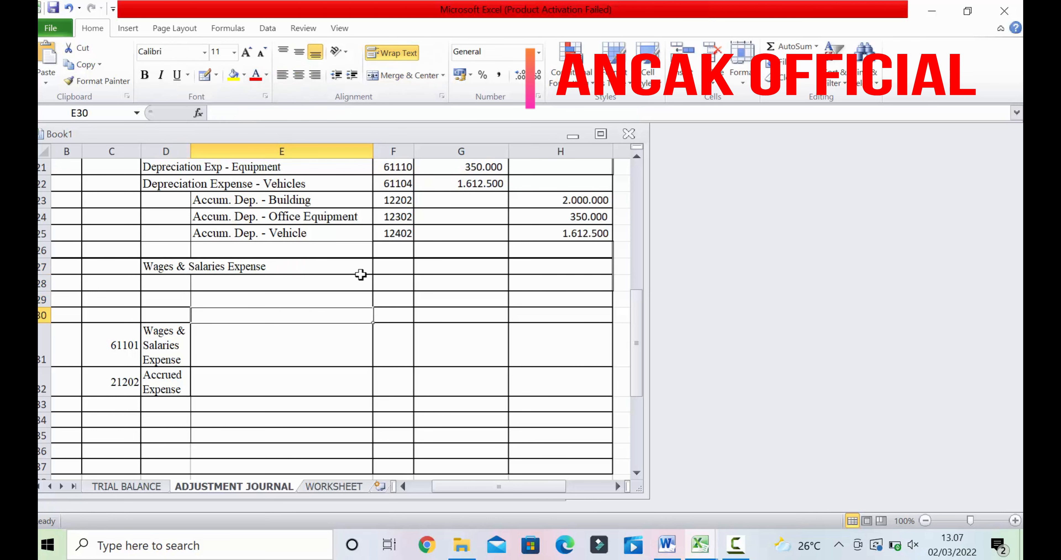
Copy the account number 61101 from C31 into F27 beside Wages & Salaries Expense
{"action": "left_click", "coordinate": [111, 348]}
{"action": "double_click", "coordinate": [235, 115]}
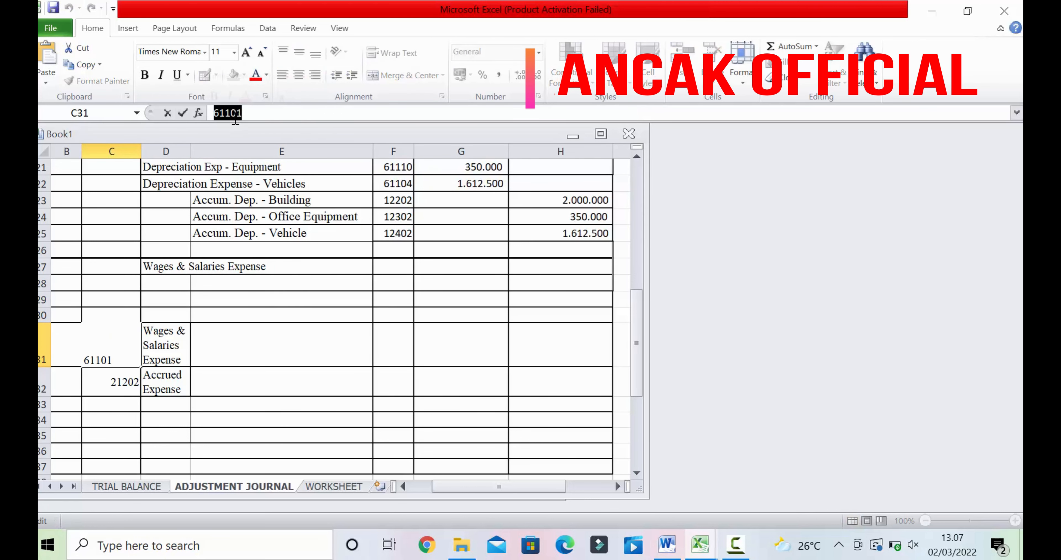
{"action": "right_click", "coordinate": [236, 117]}
{"action": "left_click", "coordinate": [268, 145]}
{"action": "left_click", "coordinate": [383, 267]}
{"action": "left_click", "coordinate": [267, 115]}
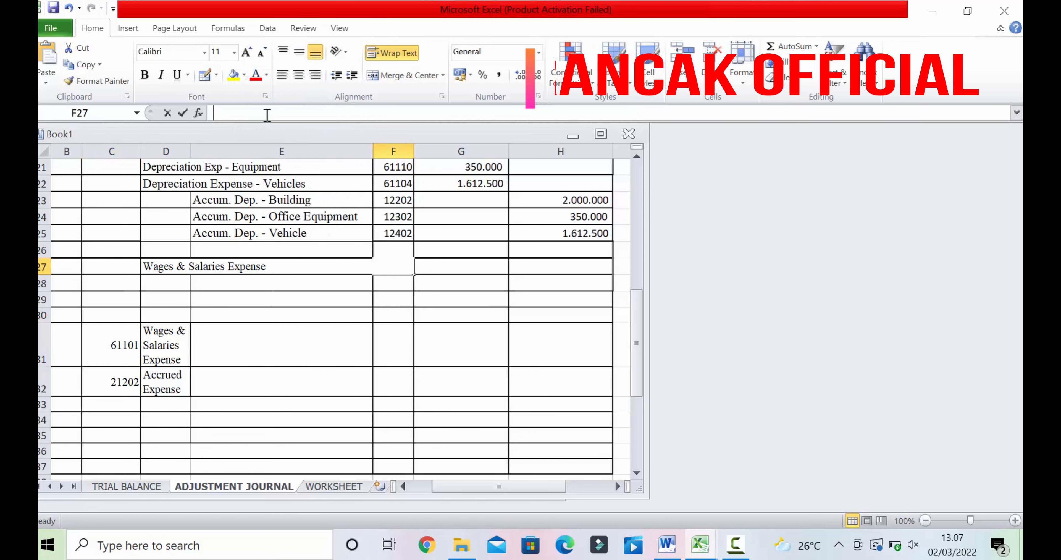
{"action": "right_click", "coordinate": [267, 115]}
{"action": "left_click", "coordinate": [293, 172]}
{"action": "left_click", "coordinate": [424, 315]}
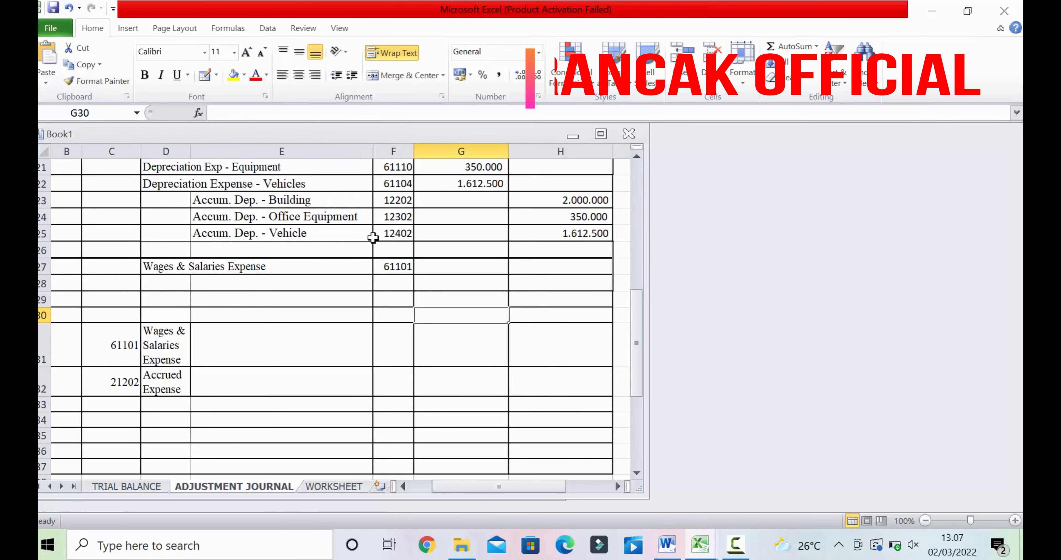
Consult the salary memorial in the Word document, and enter 31 in B27 and voucher number 05/BM in C27
{"action": "scroll", "coordinate": [150, 267], "scroll_direction": "up", "scroll_amount": 3}
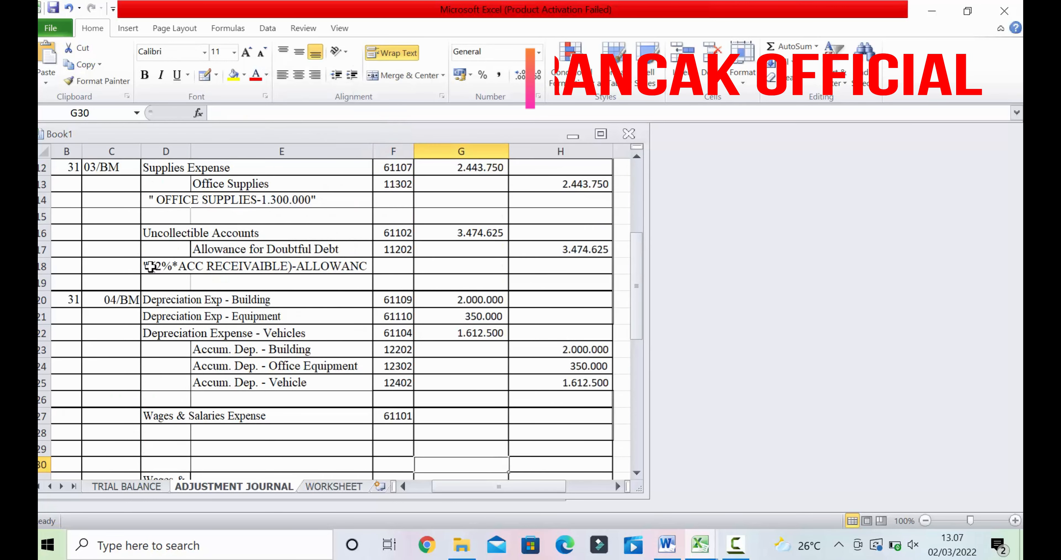
{"action": "left_click", "coordinate": [667, 545]}
{"action": "scroll", "coordinate": [775, 438], "scroll_direction": "down", "scroll_amount": 3}
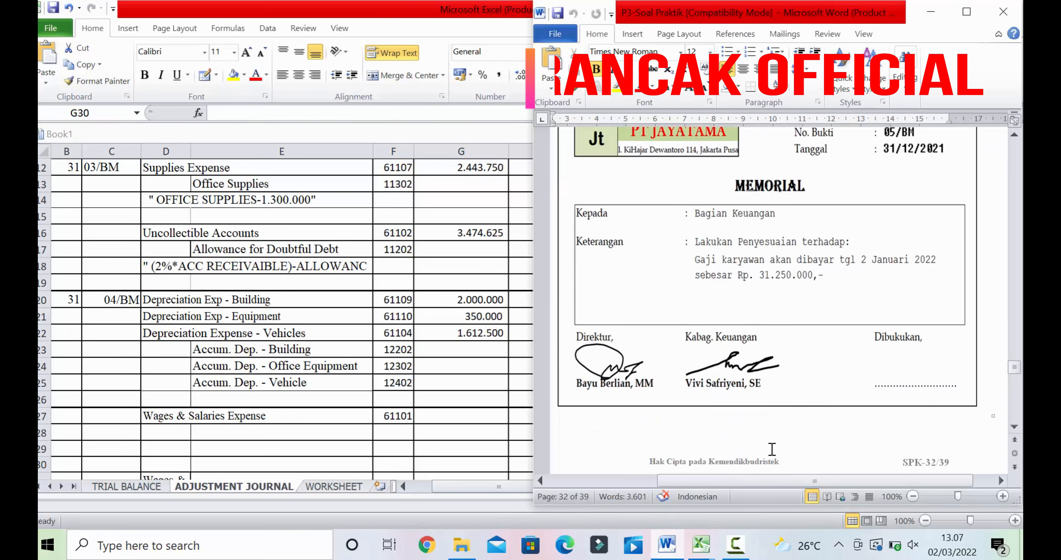
{"action": "scroll", "coordinate": [774, 438], "scroll_direction": "up", "scroll_amount": 1}
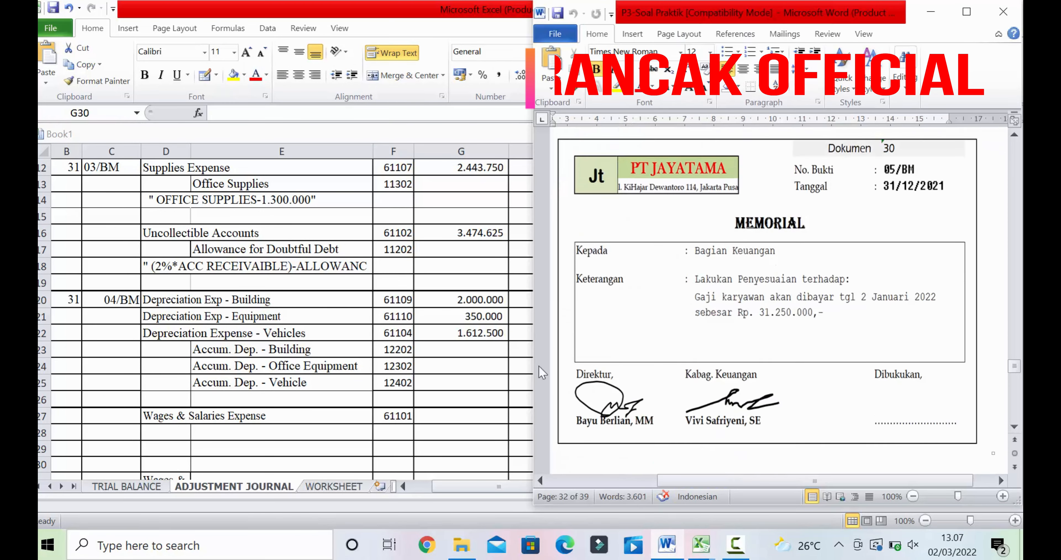
{"action": "left_click", "coordinate": [124, 421]}
{"action": "left_click", "coordinate": [73, 414]}
{"action": "type", "text": "3"}
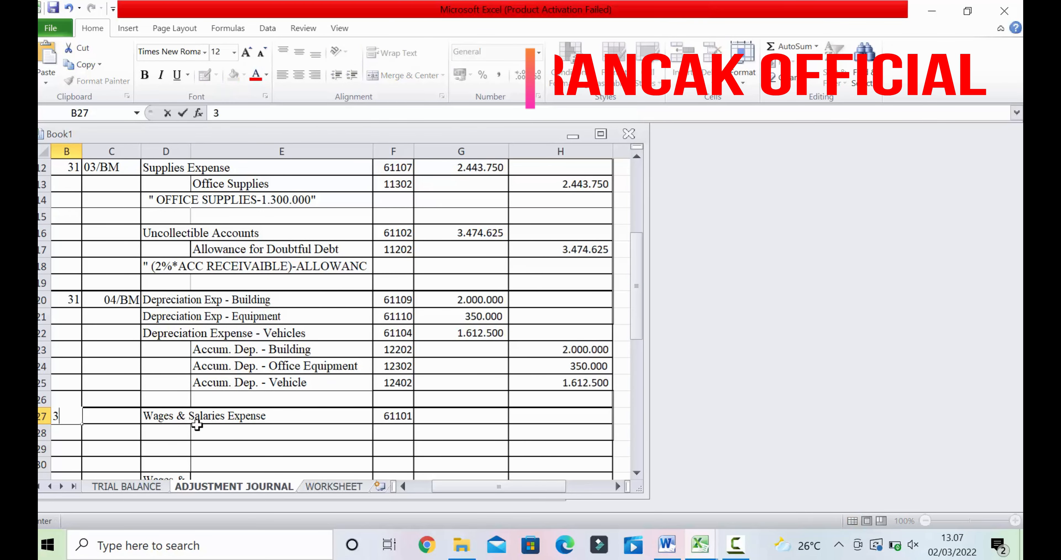
{"action": "type", "text": "1"}
{"action": "left_click", "coordinate": [127, 416]}
{"action": "type", "text": "0"}
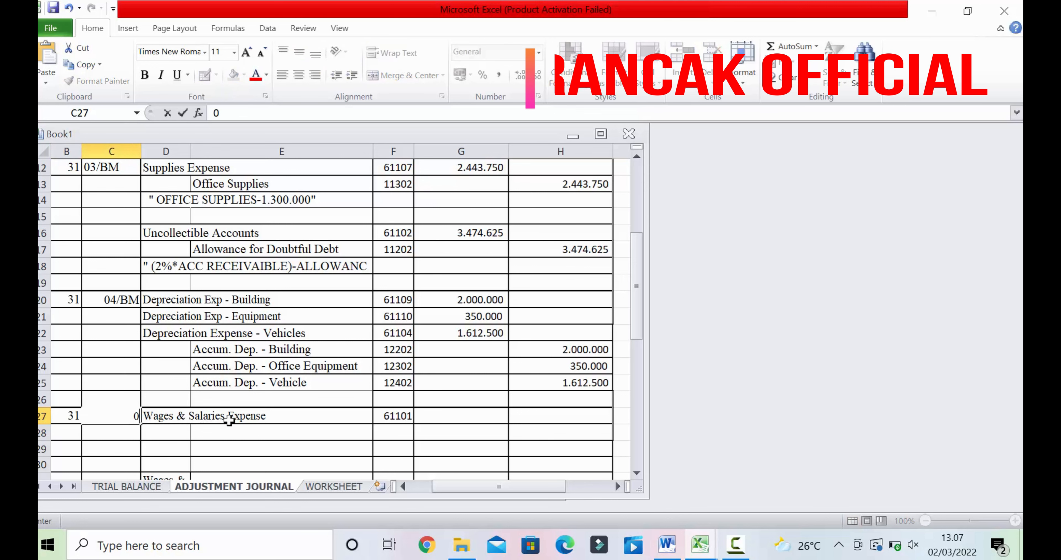
{"action": "type", "text": "5/BM"}
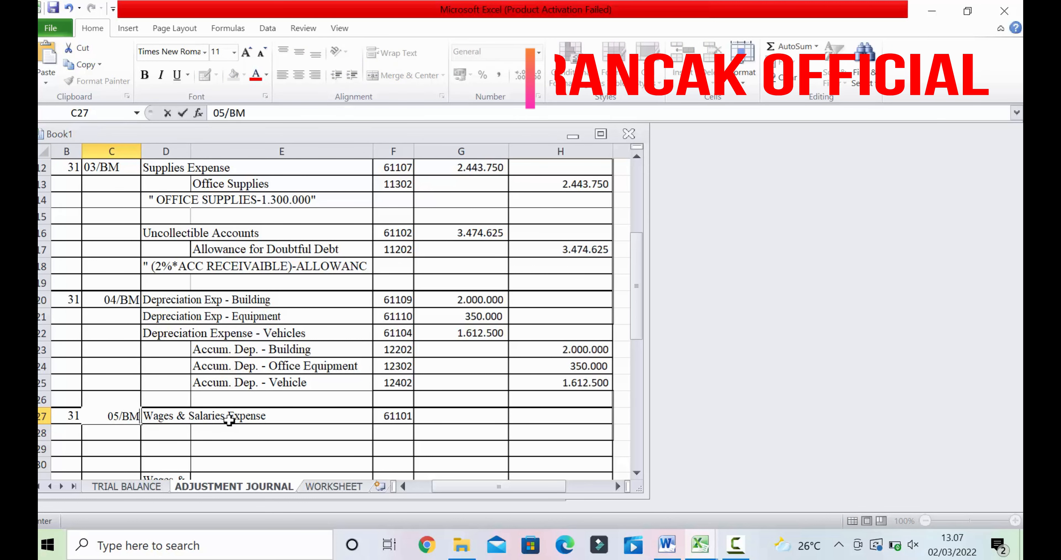
{"action": "left_click", "coordinate": [234, 447]}
{"action": "scroll", "coordinate": [272, 445], "scroll_direction": "down", "scroll_amount": 3}
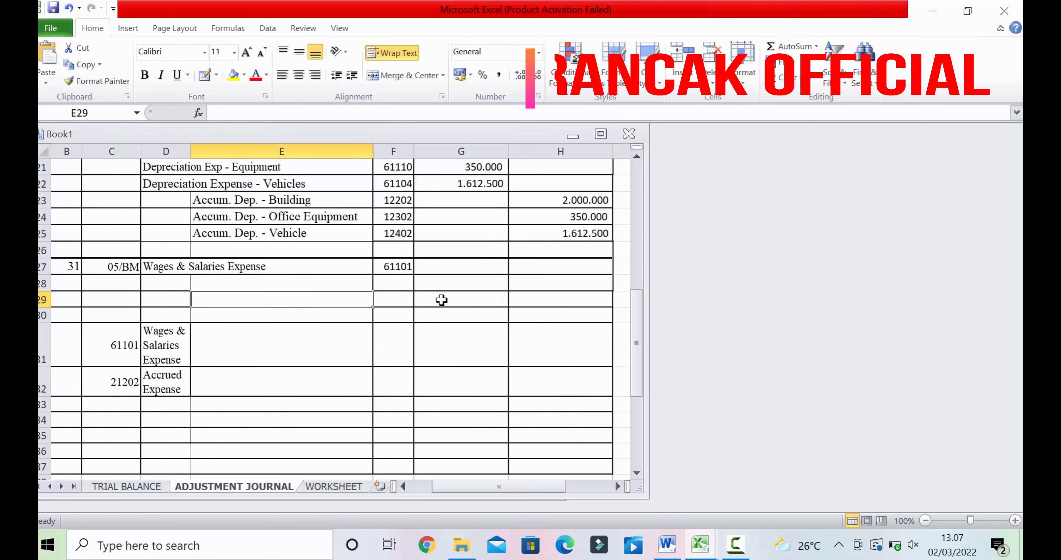
Copy the Accrued Expense text from D32 into E28 as the credit account of the 05/BM entry
{"action": "left_click", "coordinate": [175, 381]}
{"action": "left_click_drag", "start_coordinate": [293, 113], "coordinate": [214, 113]}
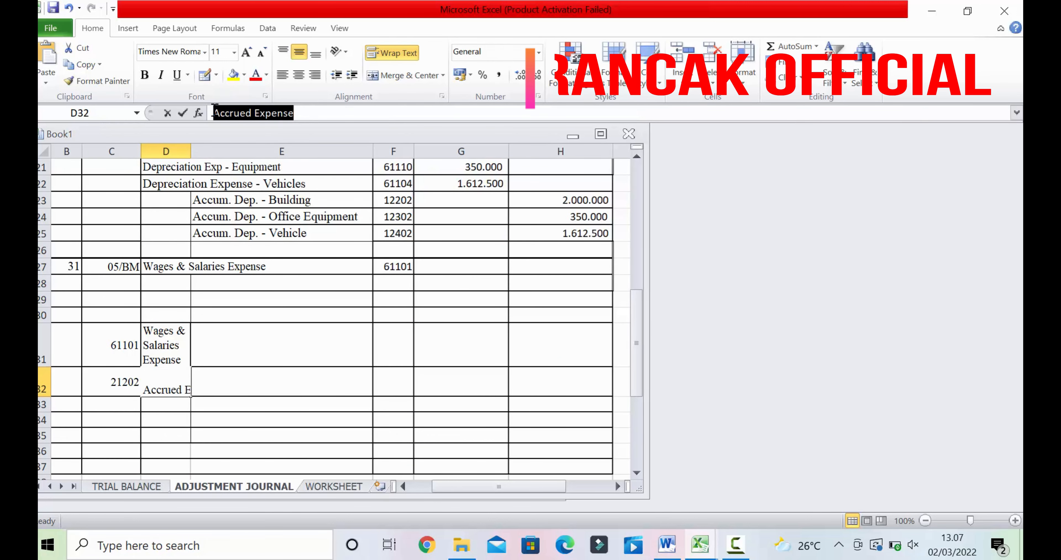
{"action": "right_click", "coordinate": [223, 116]}
{"action": "left_click", "coordinate": [247, 141]}
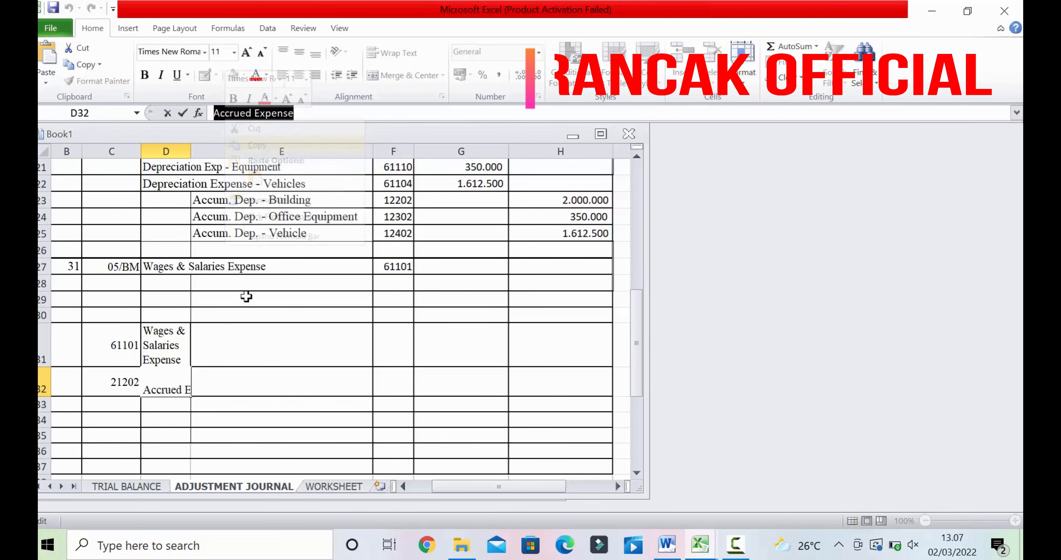
{"action": "left_click", "coordinate": [234, 284]}
{"action": "left_click", "coordinate": [215, 113]}
{"action": "right_click", "coordinate": [214, 113]}
{"action": "left_click", "coordinate": [244, 171]}
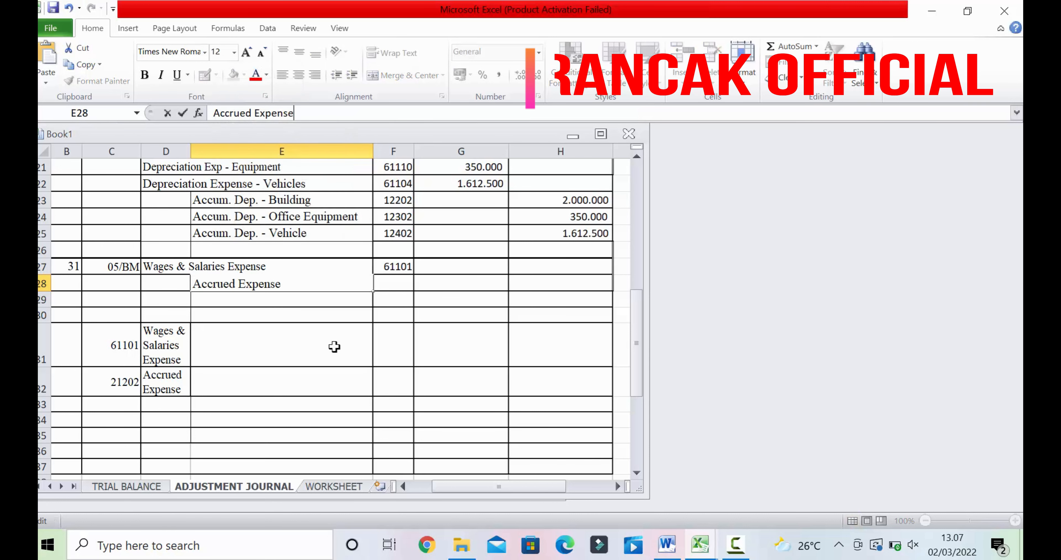
Copy the account number 21202 from C32 into F28 beside Accrued Expense
{"action": "left_click", "coordinate": [125, 367]}
{"action": "double_click", "coordinate": [241, 112]}
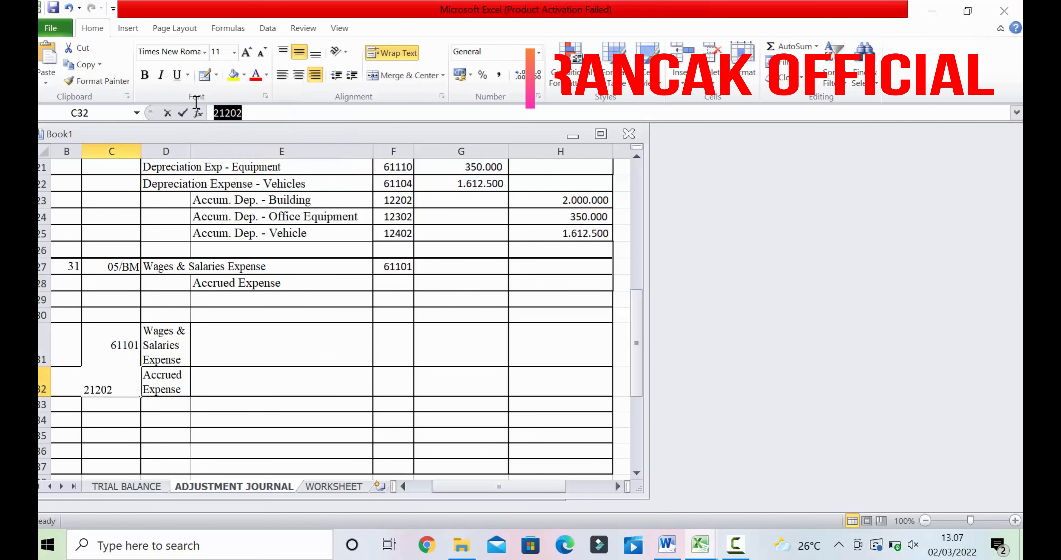
{"action": "right_click", "coordinate": [217, 111]}
{"action": "left_click", "coordinate": [266, 136]}
{"action": "left_click", "coordinate": [390, 284]}
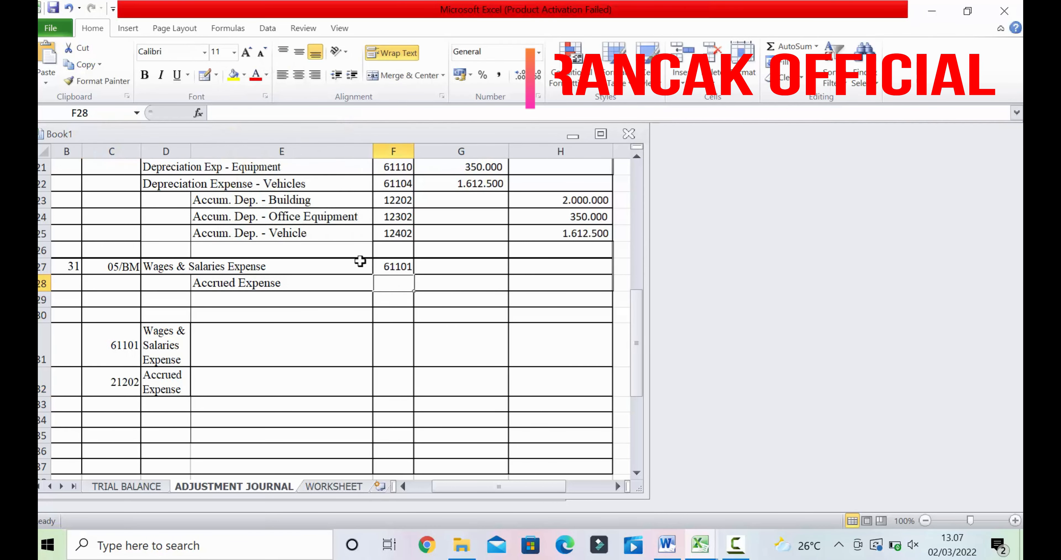
{"action": "left_click", "coordinate": [234, 112]}
{"action": "right_click", "coordinate": [233, 112]}
{"action": "left_click", "coordinate": [264, 172]}
Enter 31250000 in G27 as the debit amount for Wages & Salaries Expense
{"action": "left_click", "coordinate": [440, 280]}
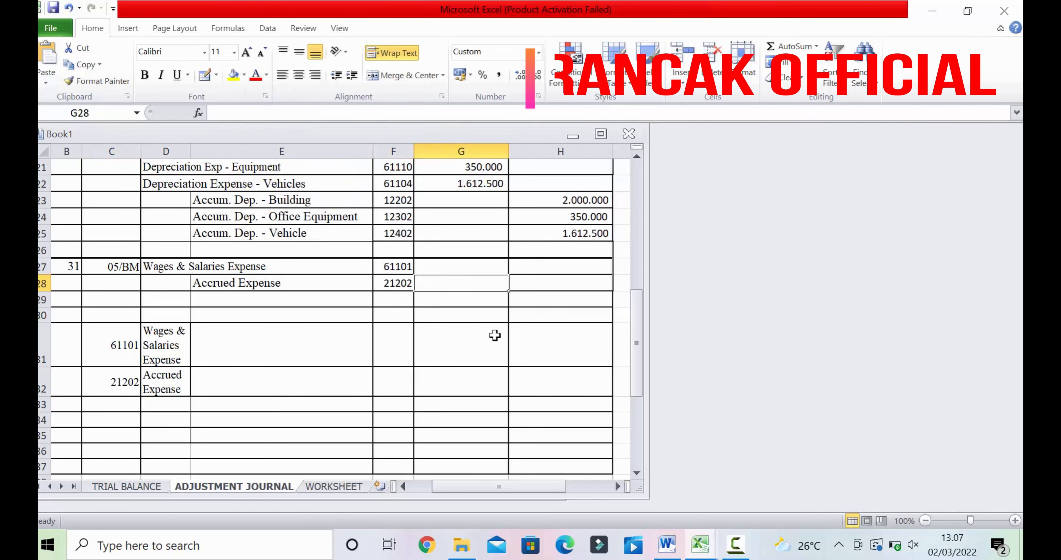
{"action": "left_click", "coordinate": [496, 335]}
{"action": "left_click", "coordinate": [469, 270]}
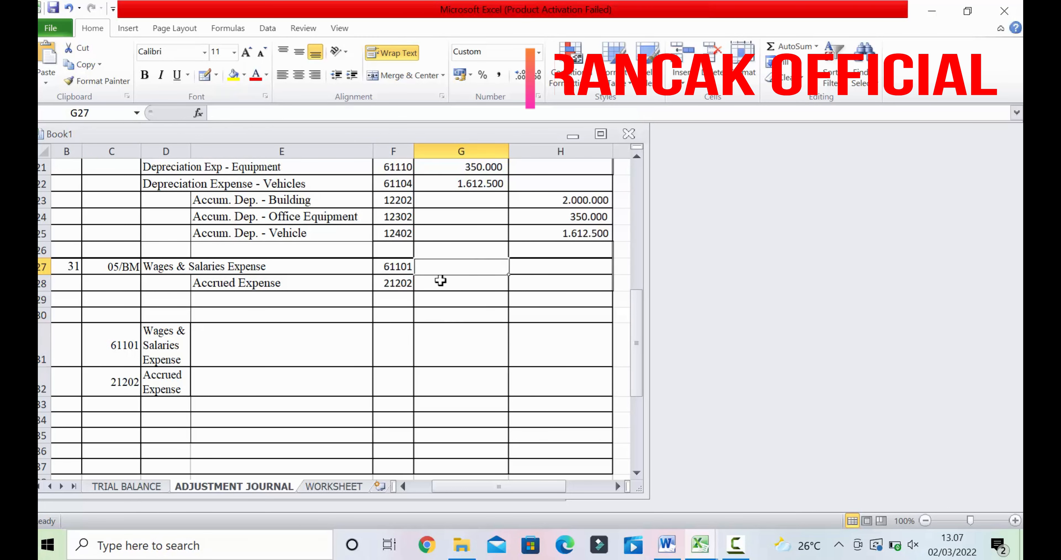
{"action": "type", "text": "31"}
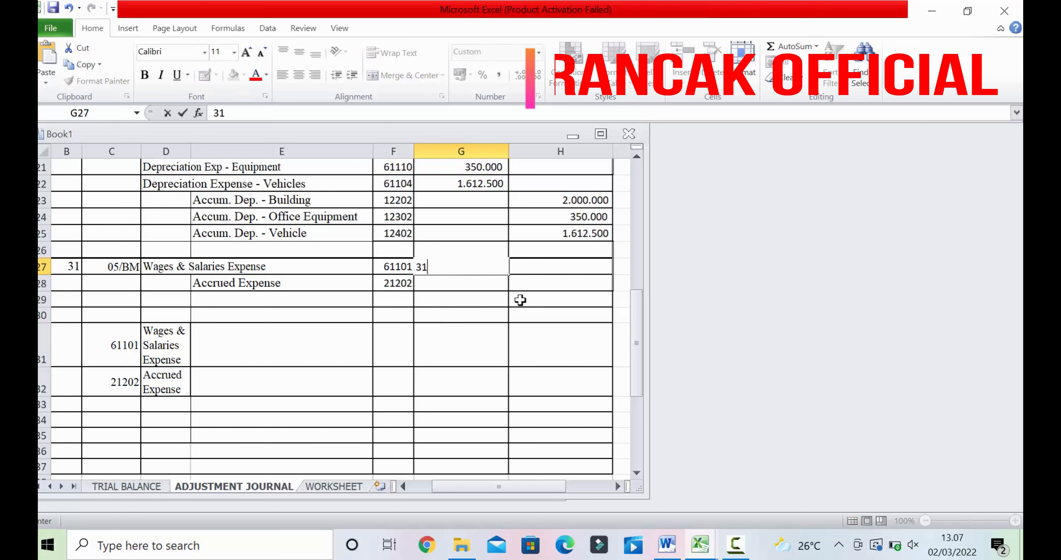
{"action": "type", "text": "250"}
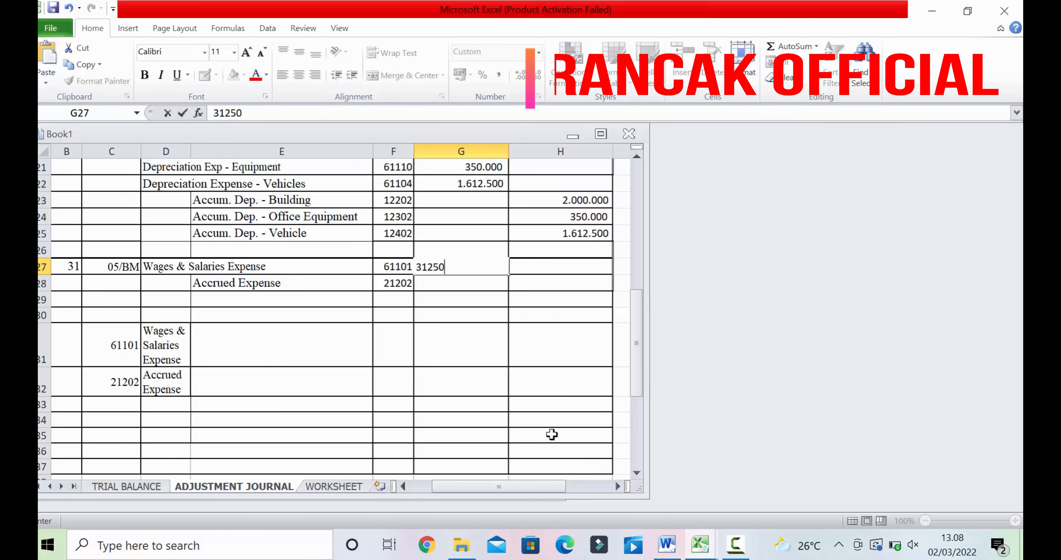
{"action": "type", "text": "000"}
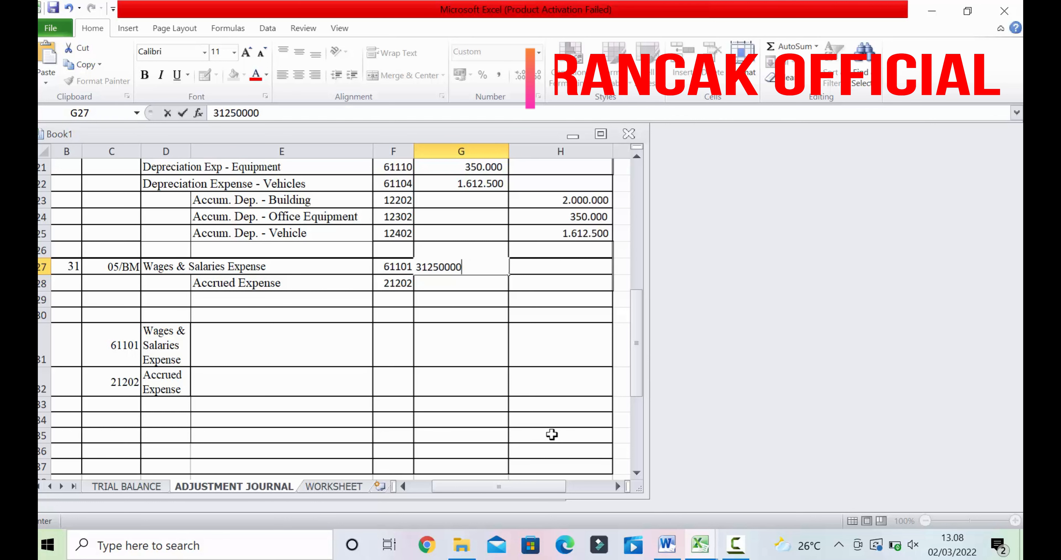
{"action": "key", "text": "Return"}
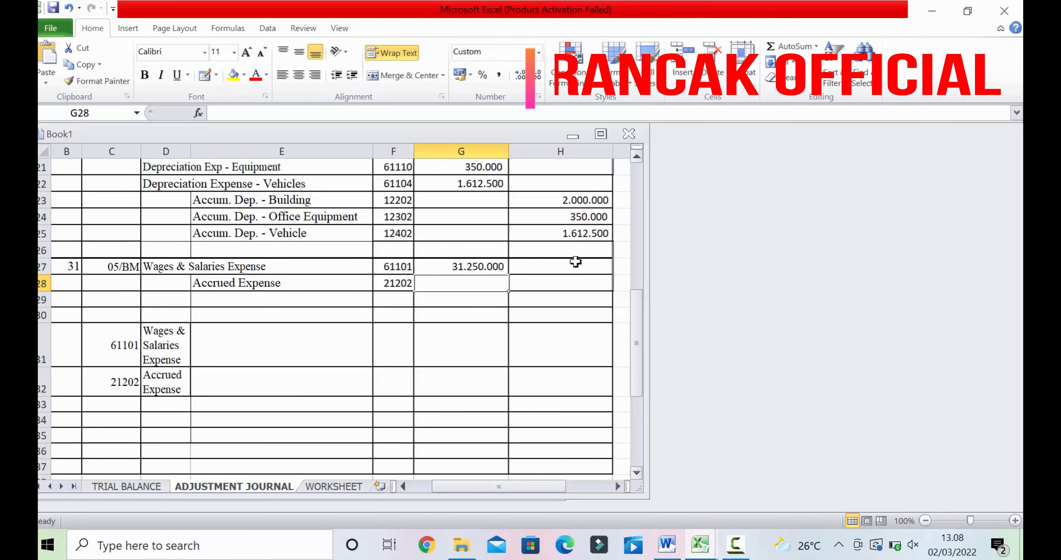
Fill the Accrued Expense credit in H28 with a formula that references the debit amount in G27
{"action": "key", "text": "Right"}
{"action": "type", "text": "="}
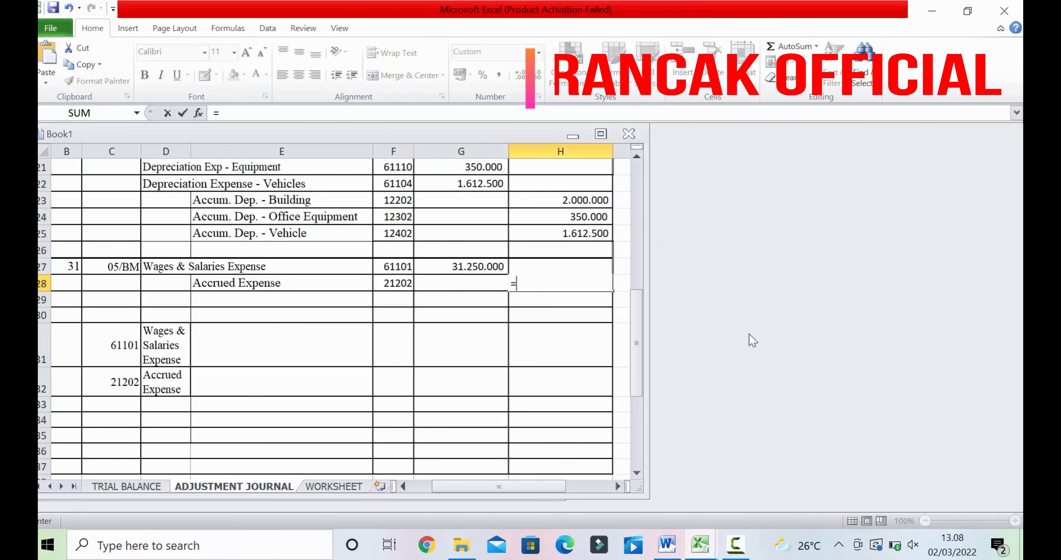
{"action": "left_click", "coordinate": [480, 266]}
{"action": "key", "text": "Return"}
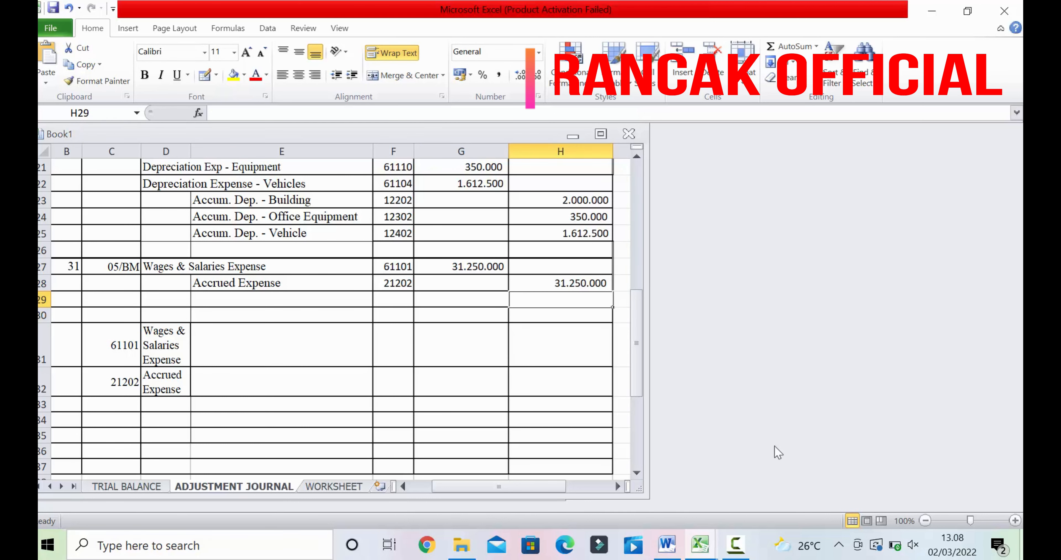
Check the 05/BM memorial in the Word document, and clear the helper account cells C31:D32 in the journal
{"action": "left_click", "coordinate": [667, 544]}
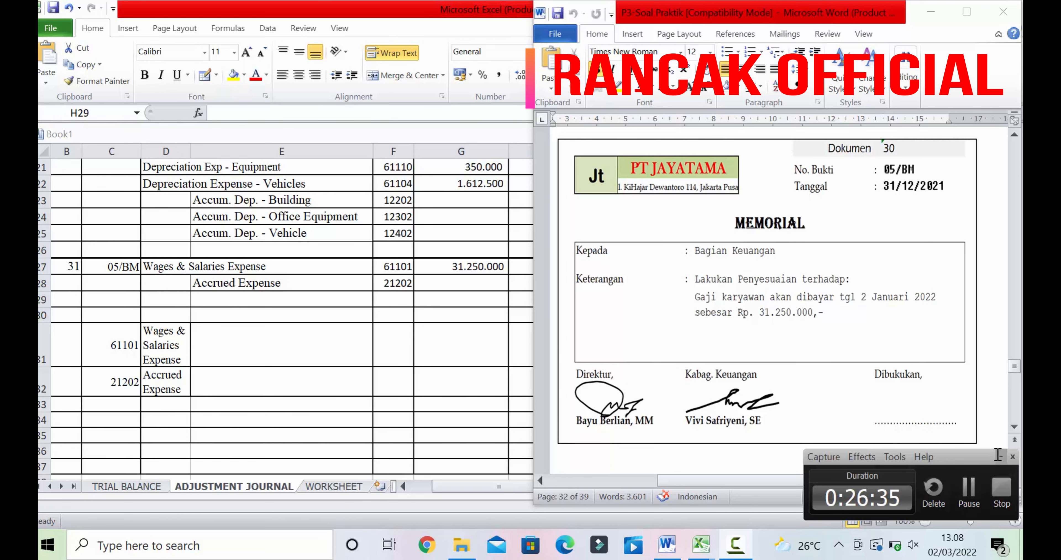
{"action": "left_click", "coordinate": [321, 326]}
{"action": "left_click_drag", "start_coordinate": [133, 341], "coordinate": [151, 364]}
{"action": "key", "text": "Delete"}
{"action": "left_click", "coordinate": [205, 373]}
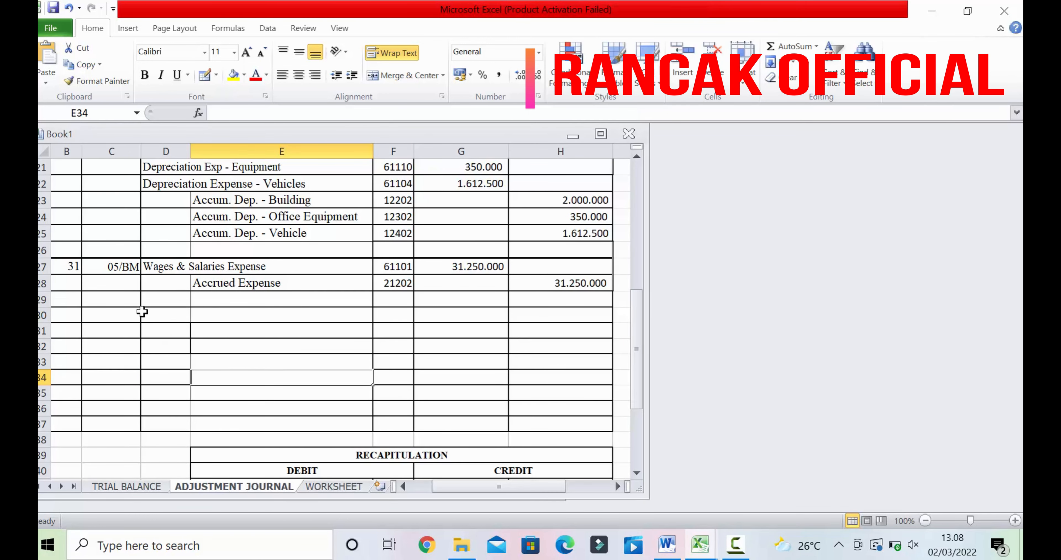
Draw a thick solid border line across the journal between rows 29 and 30
{"action": "left_click", "coordinate": [78, 316]}
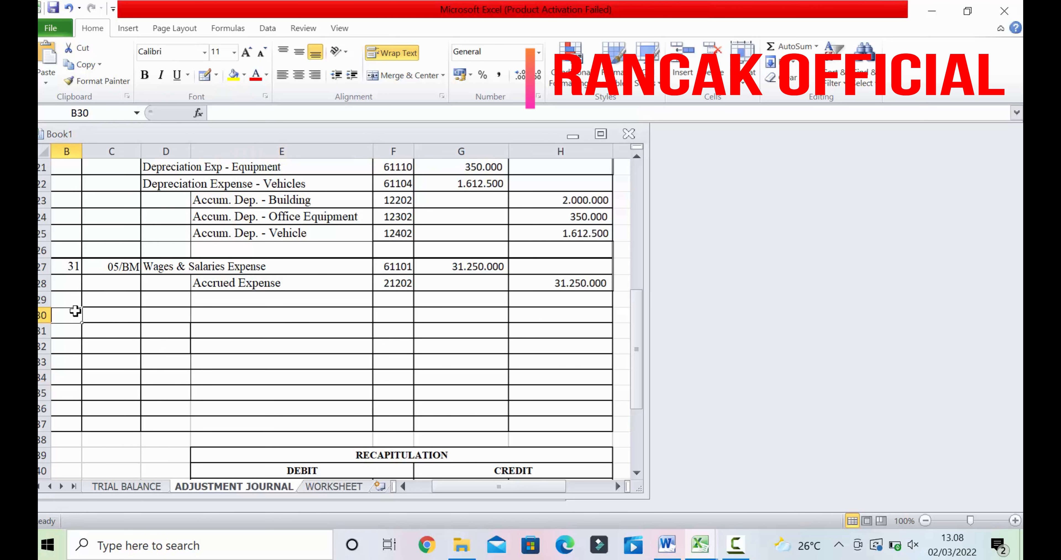
{"action": "left_click", "coordinate": [203, 80]}
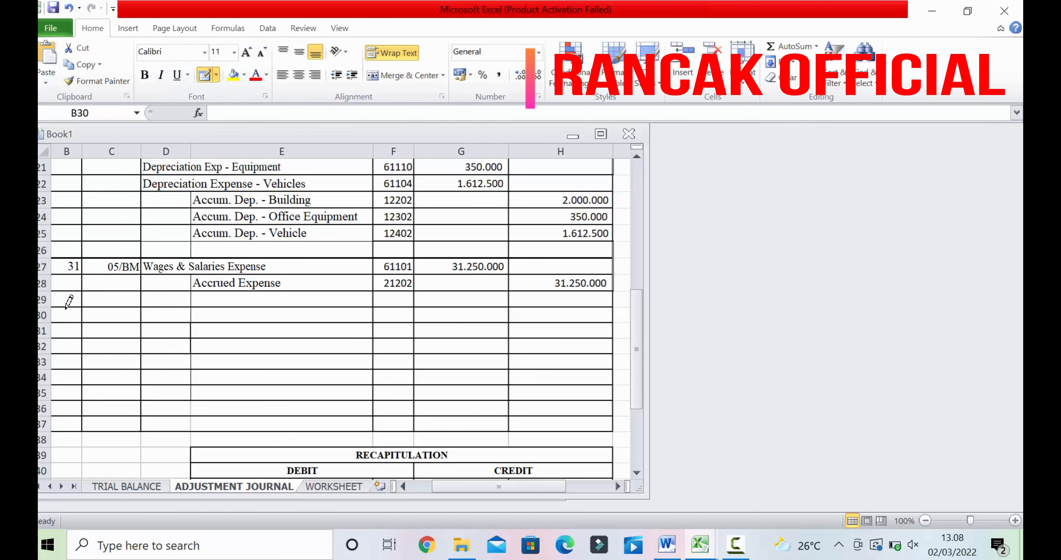
{"action": "left_click", "coordinate": [216, 74]}
{"action": "mouse_move", "coordinate": [288, 411]}
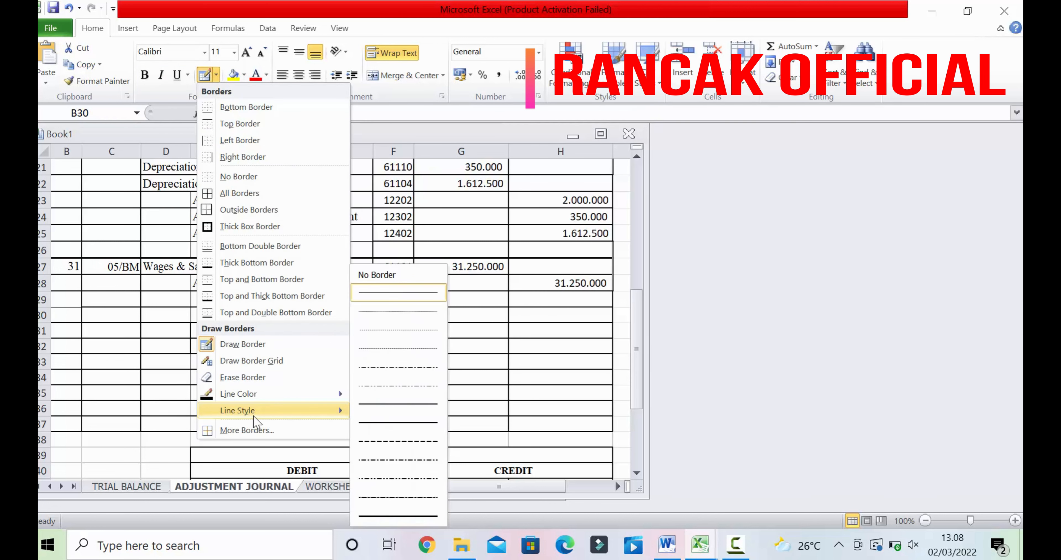
{"action": "left_click", "coordinate": [397, 517]}
{"action": "left_click_drag", "start_coordinate": [80, 304], "coordinate": [560, 297]}
{"action": "key", "text": "Escape"}
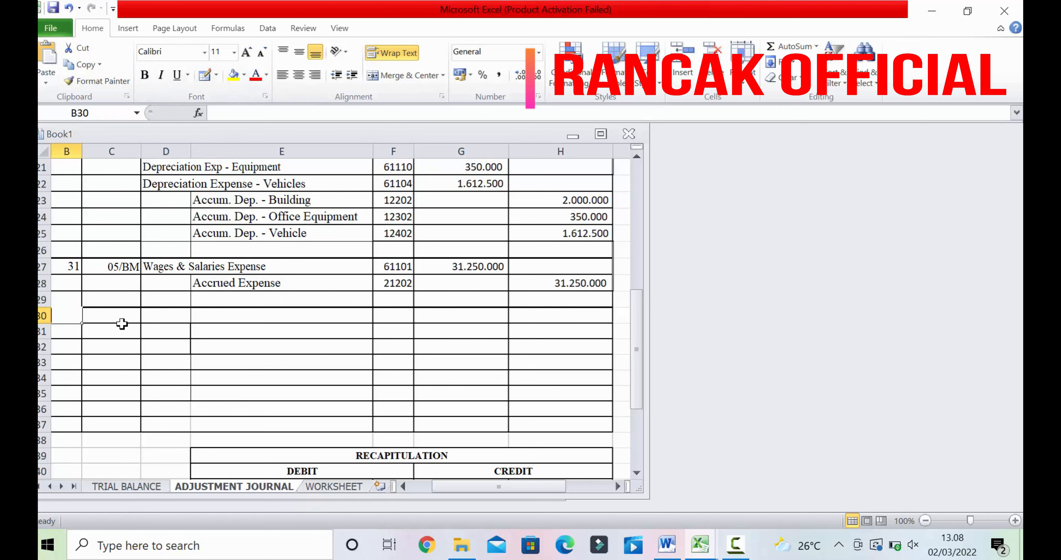
Enter 31 in B30 and set the font of B30:H39 to Times New Roman, size 12
{"action": "type", "text": "31"}
{"action": "key", "text": "Tab"}
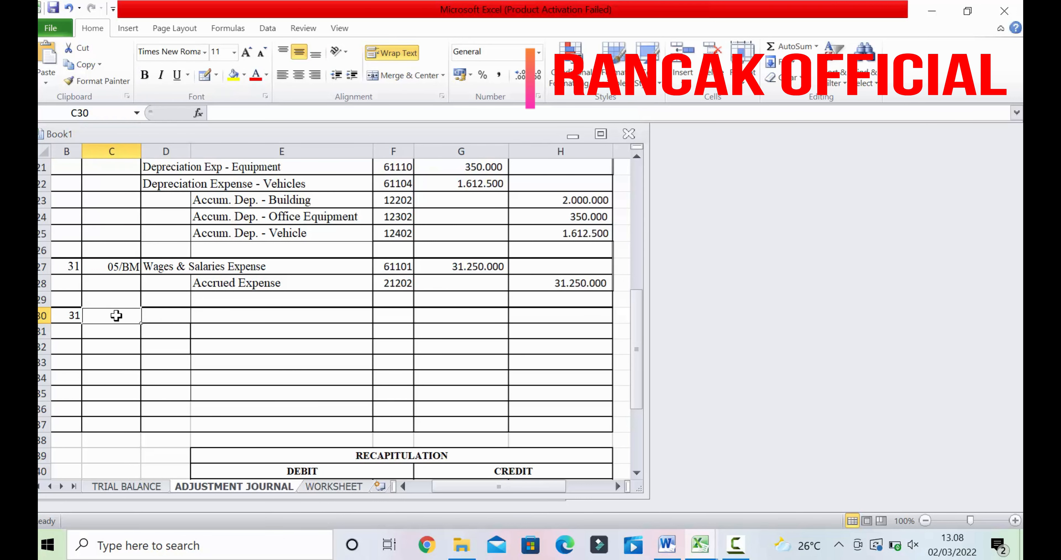
{"action": "left_click_drag", "start_coordinate": [70, 315], "coordinate": [595, 455]}
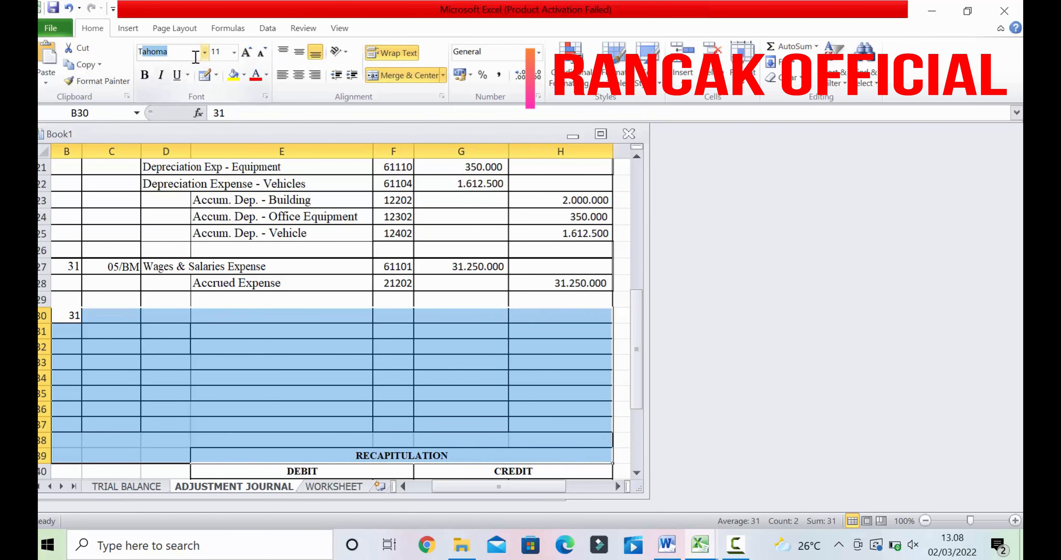
{"action": "type", "text": "Times New Roman"}
{"action": "key", "text": "Return"}
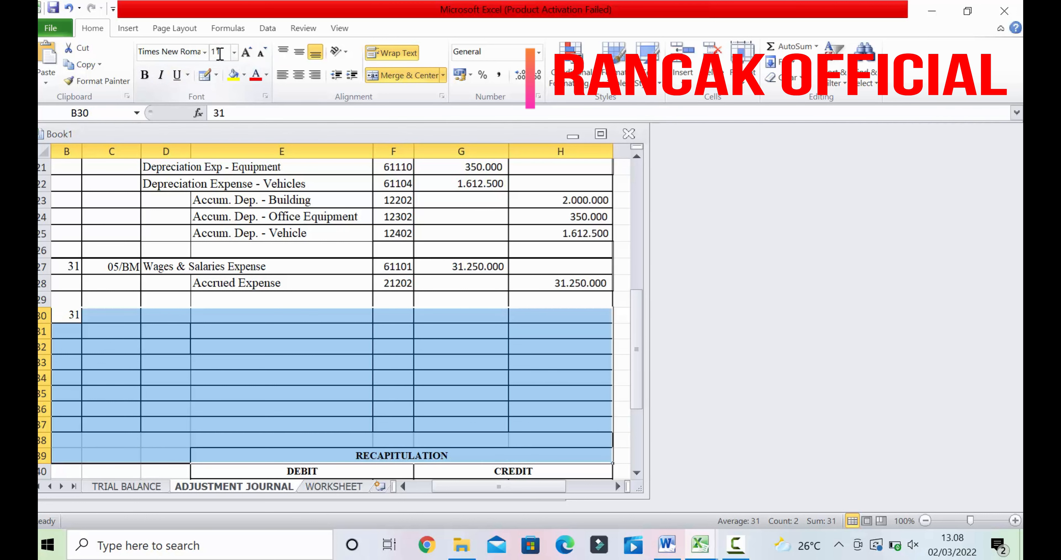
{"action": "left_click", "coordinate": [220, 53]}
{"action": "type", "text": "12"}
{"action": "key", "text": "Return"}
{"action": "left_click", "coordinate": [299, 351]}
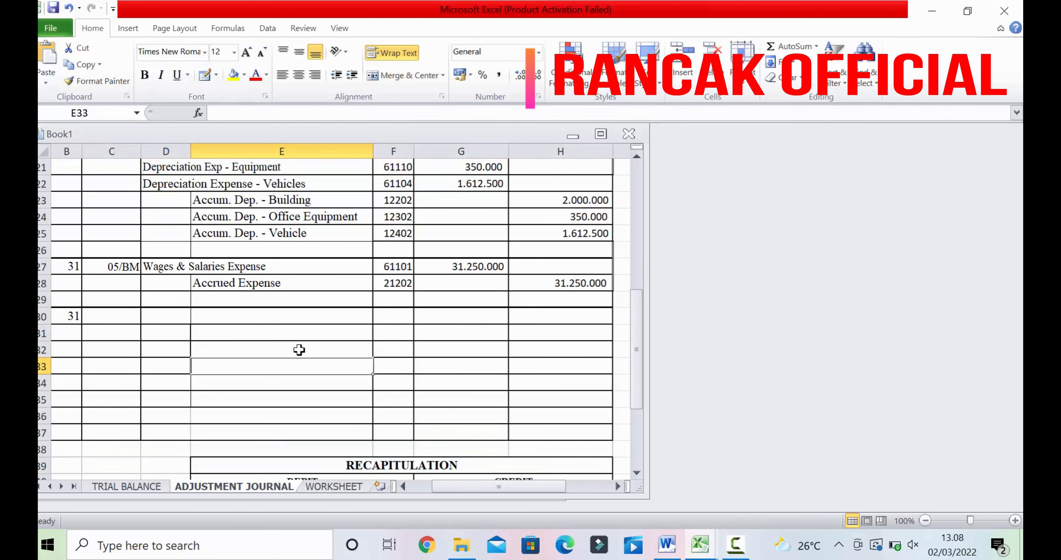
Examine the dividend distribution memorial 06/BM on page 33 of the Word document
{"action": "left_click", "coordinate": [138, 316]}
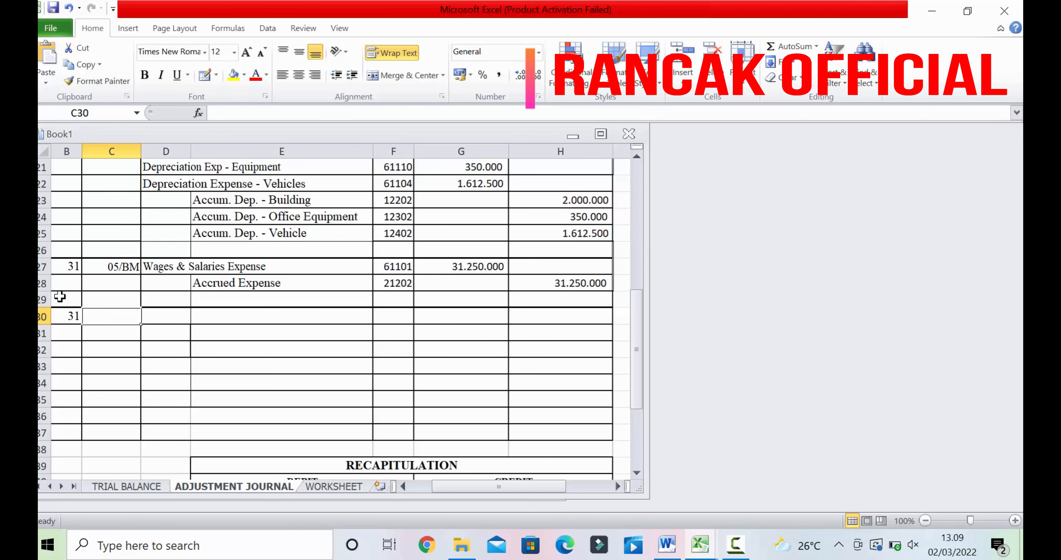
{"action": "left_click", "coordinate": [667, 545]}
{"action": "scroll", "coordinate": [798, 388], "scroll_direction": "down", "scroll_amount": 5}
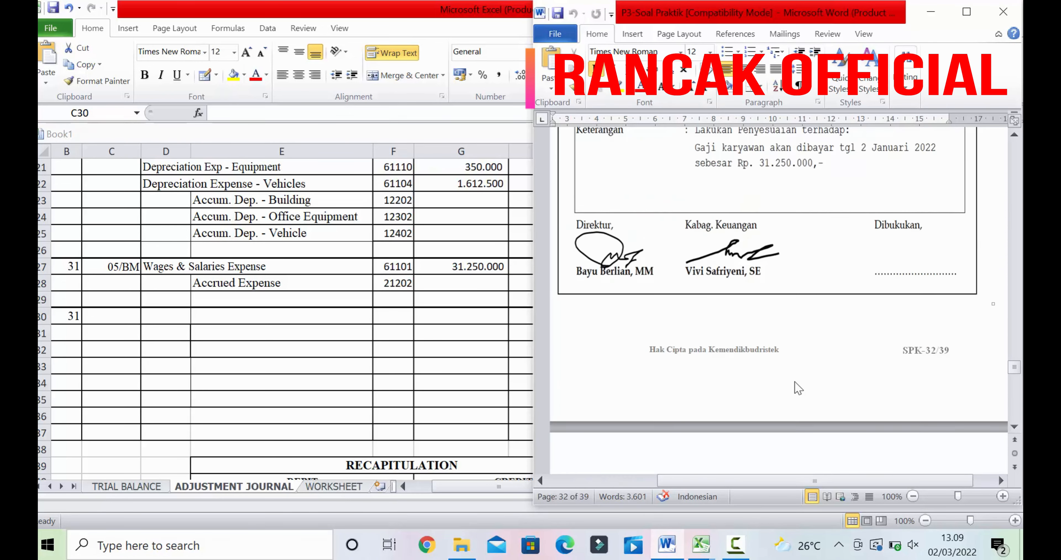
{"action": "scroll", "coordinate": [798, 387], "scroll_direction": "down", "scroll_amount": 18}
{"action": "scroll", "coordinate": [776, 326], "scroll_direction": "up", "scroll_amount": 1}
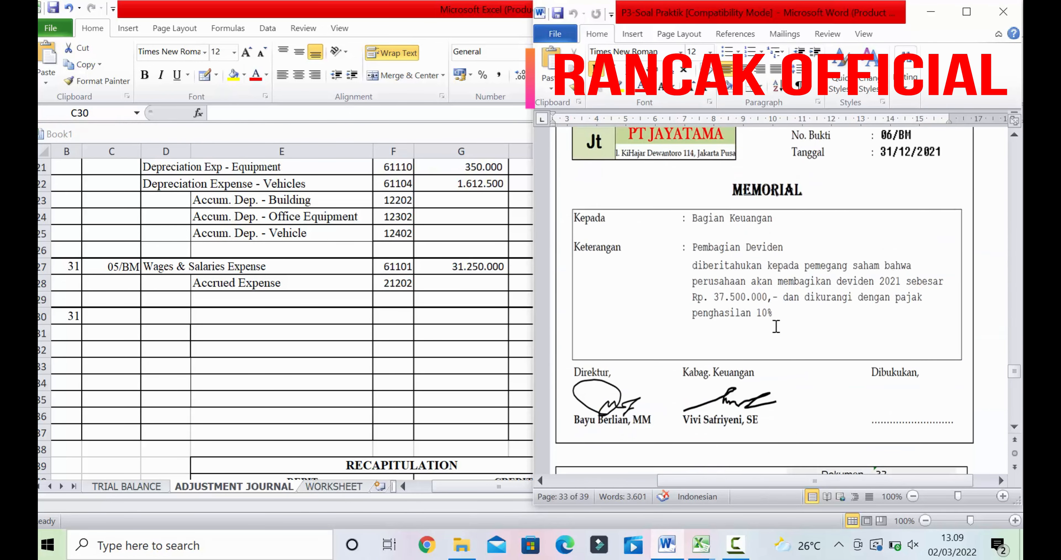
{"action": "left_click", "coordinate": [179, 349]}
{"action": "left_click", "coordinate": [197, 348]}
{"action": "left_click", "coordinate": [172, 350]}
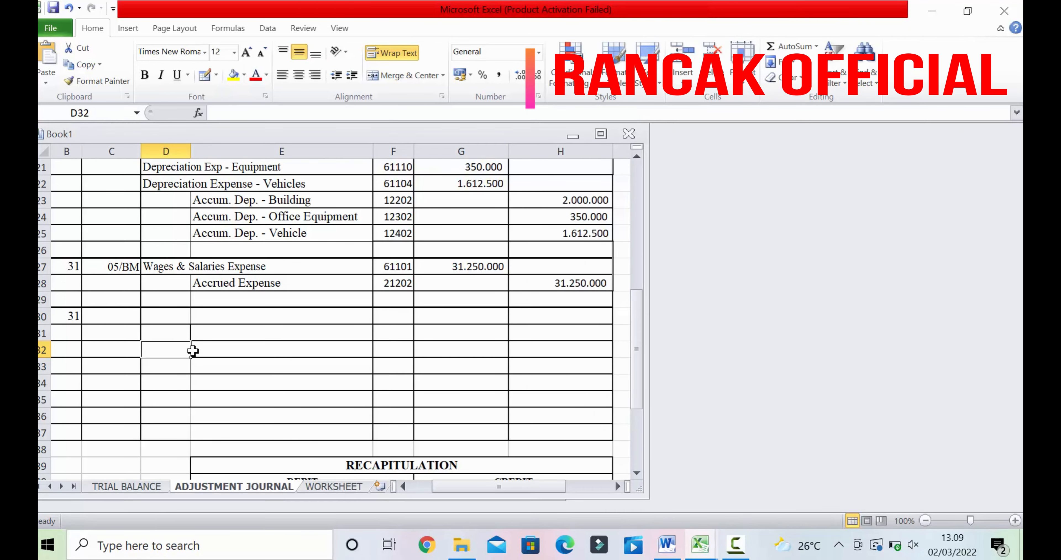
{"action": "left_click_drag", "start_coordinate": [193, 351], "coordinate": [285, 349]}
{"action": "left_click", "coordinate": [375, 76]}
{"action": "left_click", "coordinate": [281, 76]}
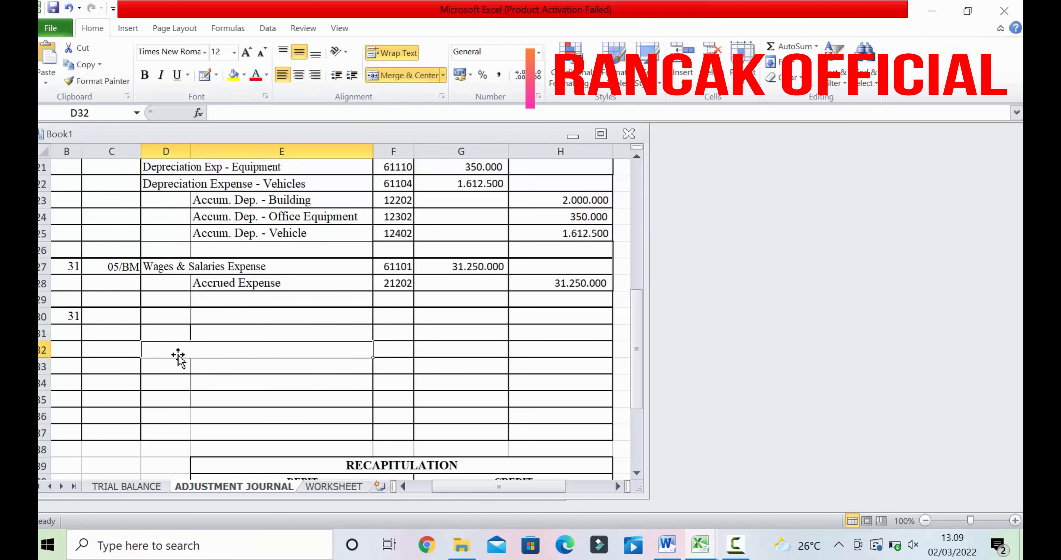
{"action": "left_click", "coordinate": [218, 402]}
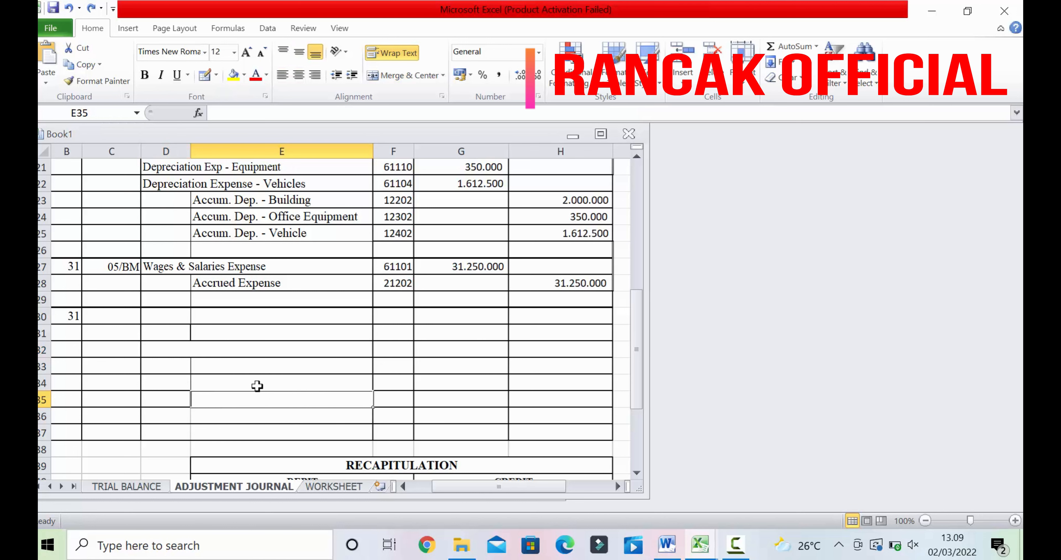
{"action": "key", "text": "ctrl+z"}
{"action": "left_click", "coordinate": [248, 377]}
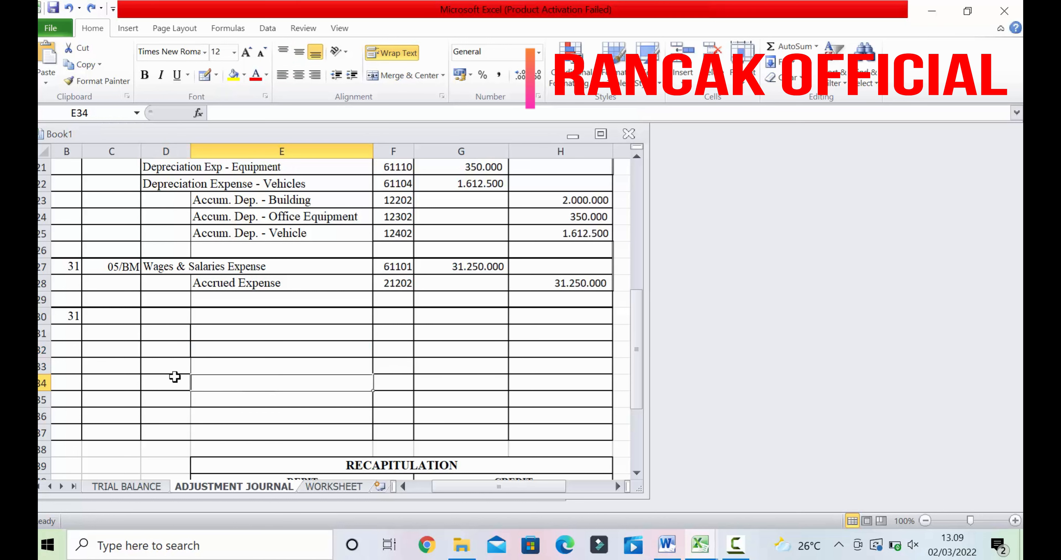
Merge D33:E33 and enter the left-aligned note "10%*DIVIDEND" in quotation marks
{"action": "left_click_drag", "start_coordinate": [182, 368], "coordinate": [243, 372]}
{"action": "left_click", "coordinate": [403, 75]}
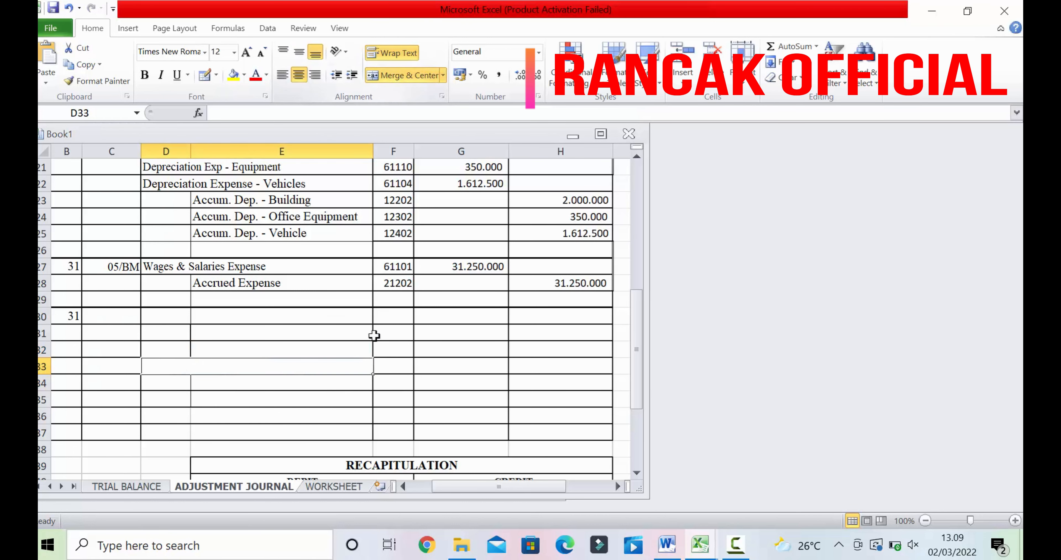
{"action": "type", "text": "\"10"}
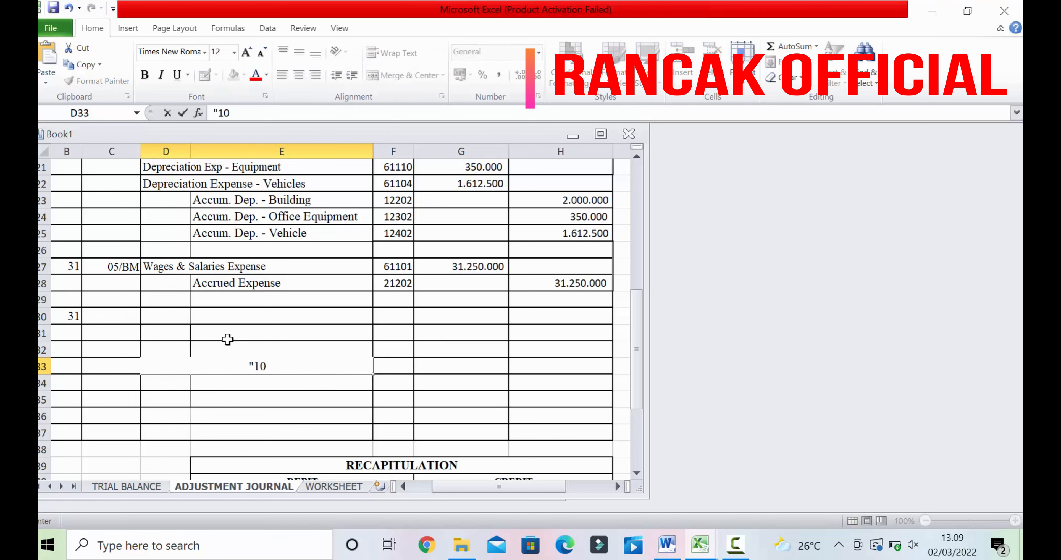
{"action": "type", "text": "%*DIVIDEND"}
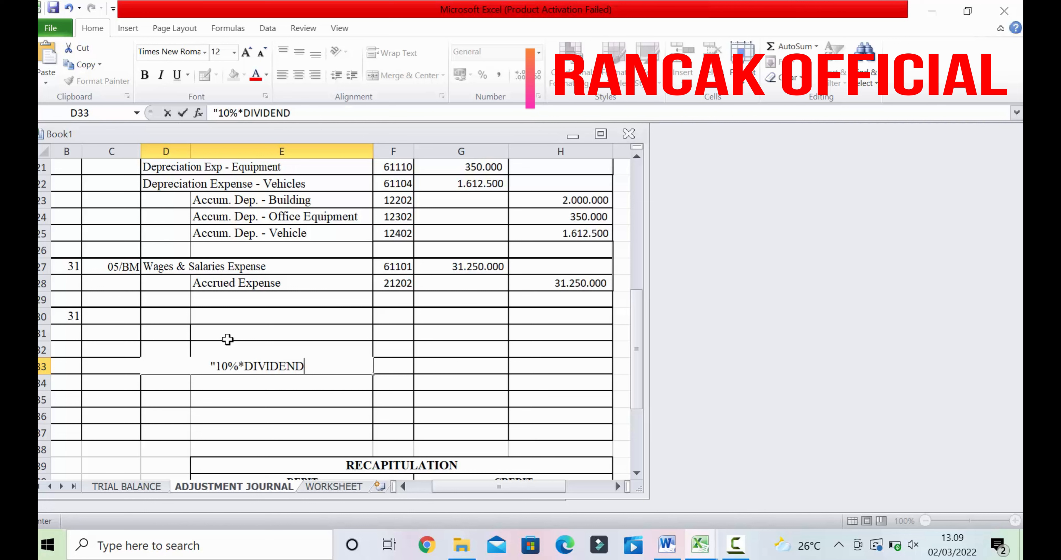
{"action": "type", "text": "\""}
{"action": "key", "text": "Return"}
{"action": "left_click", "coordinate": [272, 365]}
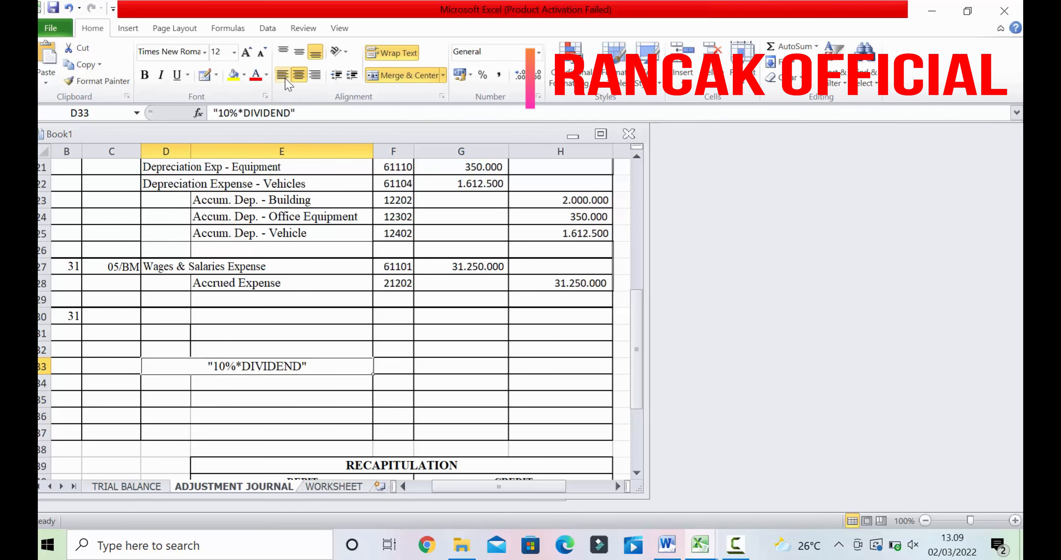
{"action": "left_click", "coordinate": [285, 78]}
{"action": "left_click", "coordinate": [121, 314]}
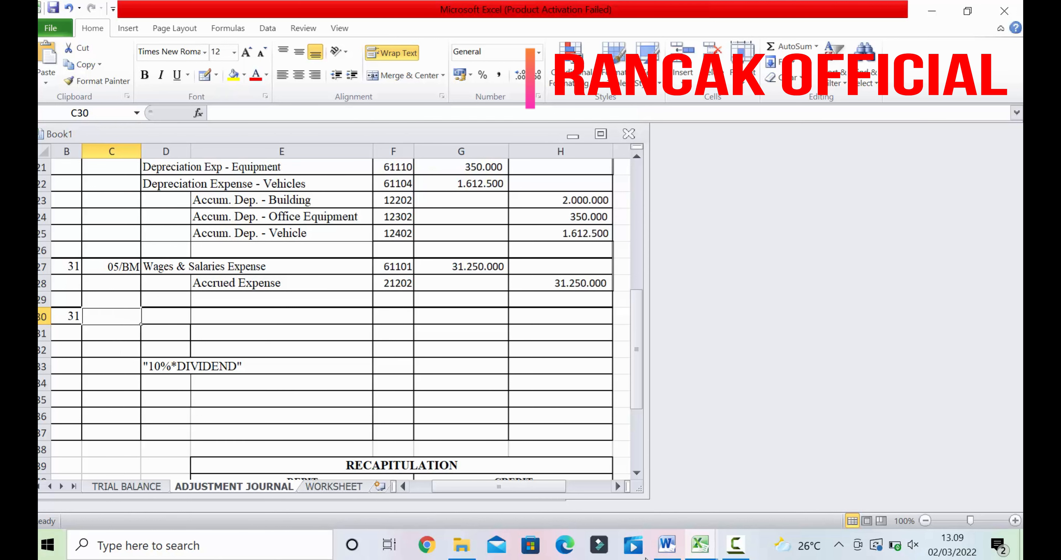
Enter the voucher number 06/BM in C30 of the adjustment journal and right-align it
{"action": "left_click", "coordinate": [667, 545]}
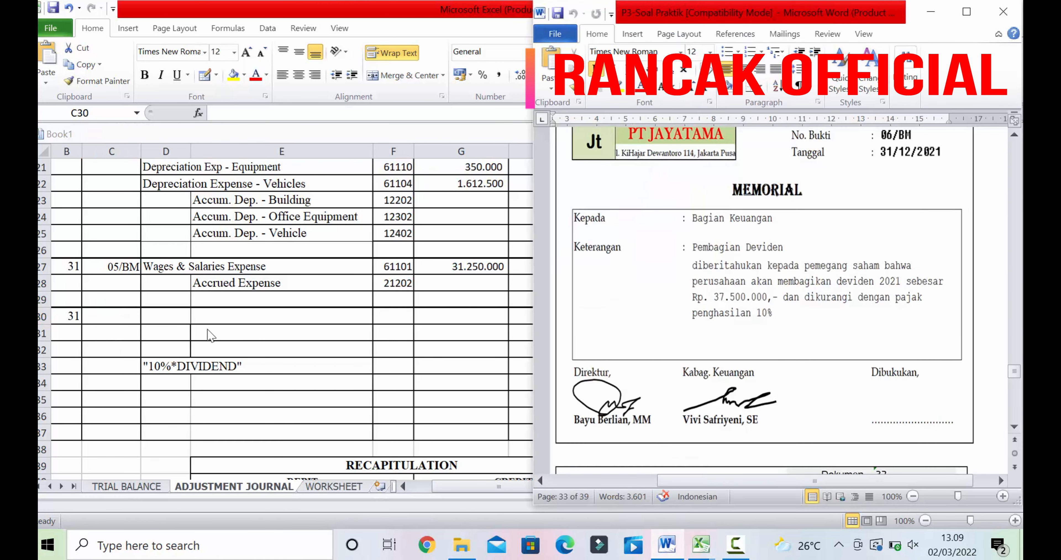
{"action": "left_click", "coordinate": [124, 318]}
{"action": "type", "text": "06/BM"}
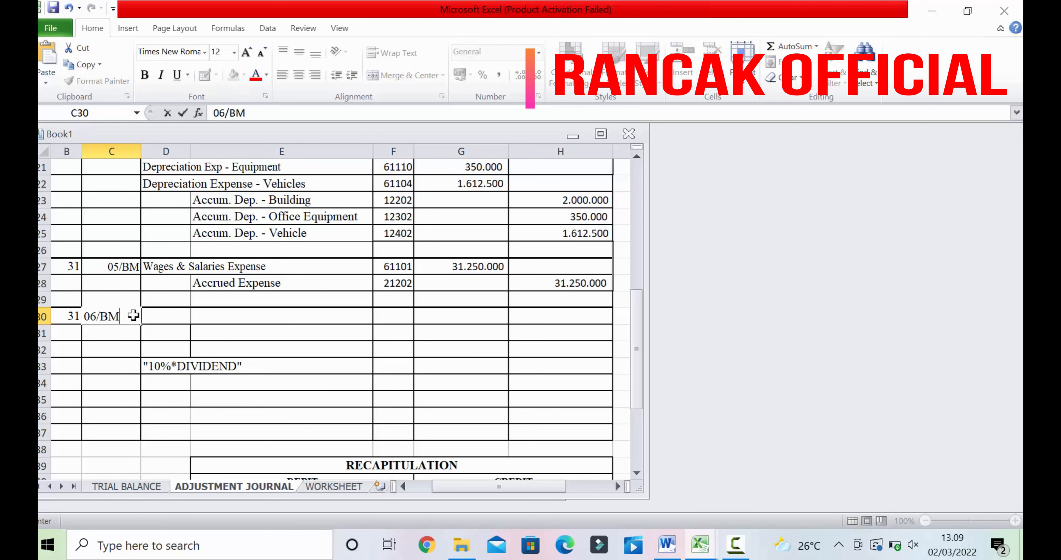
{"action": "left_click", "coordinate": [222, 331]}
{"action": "left_click", "coordinate": [99, 266]}
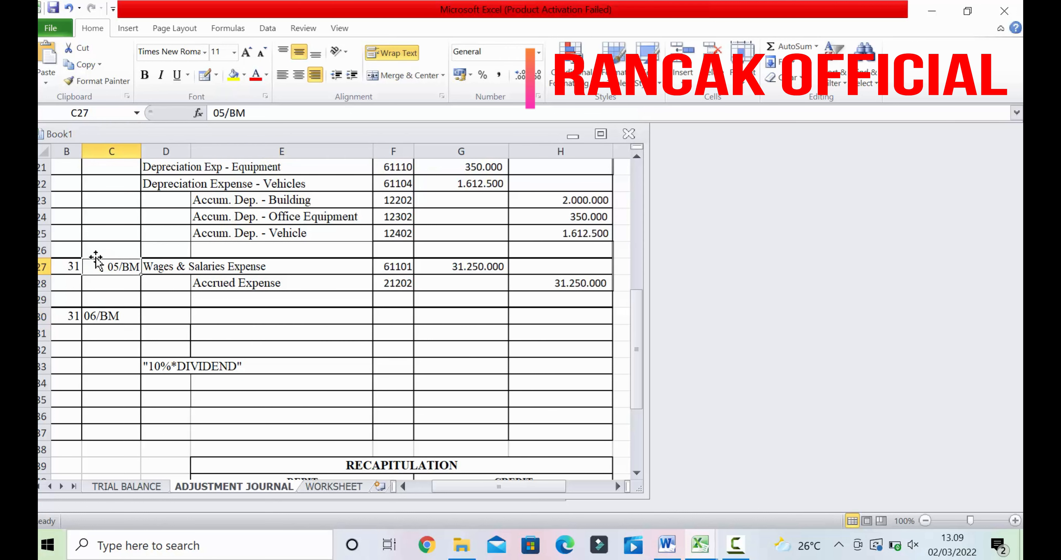
{"action": "scroll", "coordinate": [159, 250], "scroll_direction": "up", "scroll_amount": 2}
{"action": "scroll", "coordinate": [158, 250], "scroll_direction": "down", "scroll_amount": 4}
{"action": "left_click", "coordinate": [127, 216]}
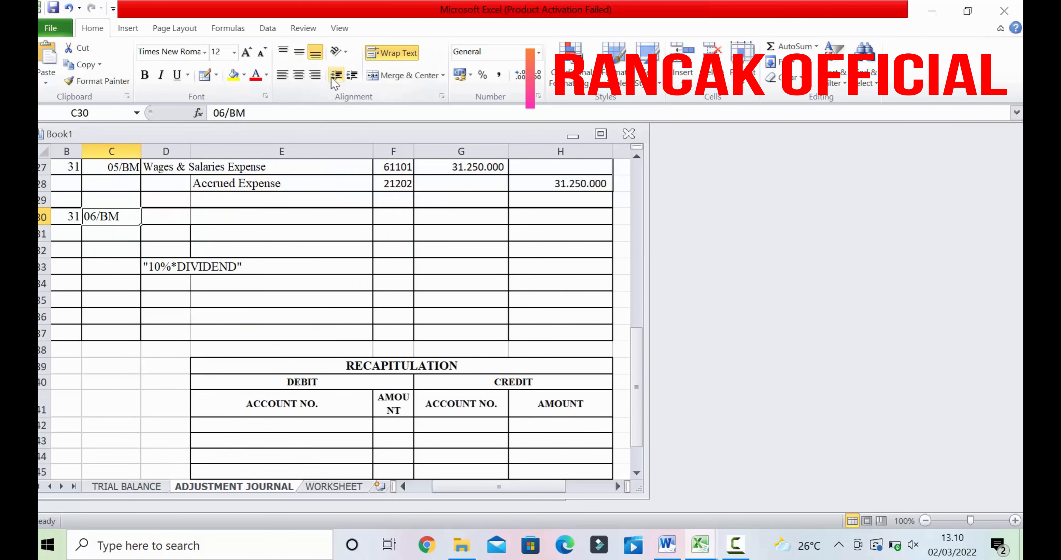
{"action": "left_click", "coordinate": [315, 74]}
{"action": "left_click", "coordinate": [169, 214]}
{"action": "scroll", "coordinate": [233, 220], "scroll_direction": "up", "scroll_amount": 1}
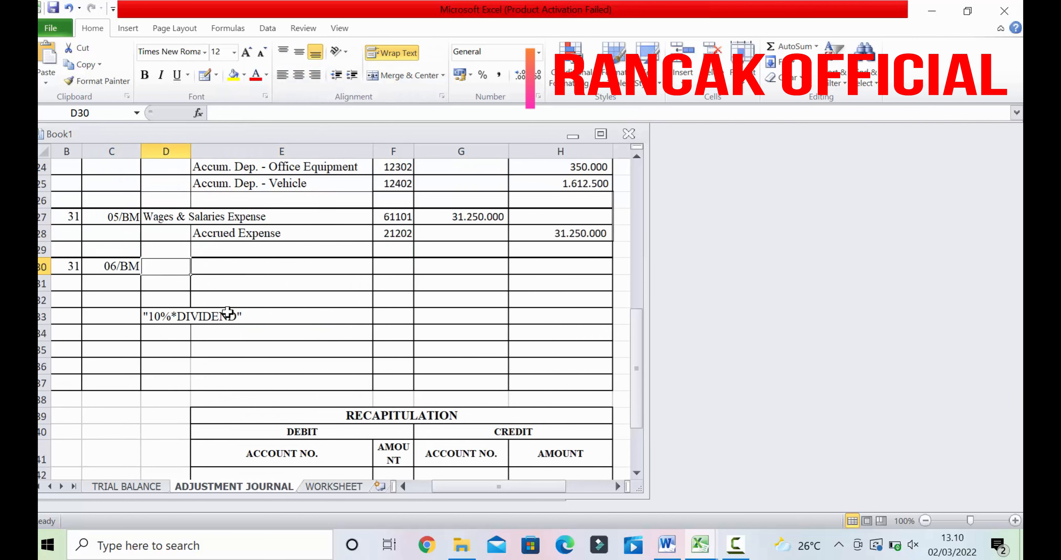
{"action": "left_click", "coordinate": [235, 316]}
{"action": "left_click", "coordinate": [175, 268]}
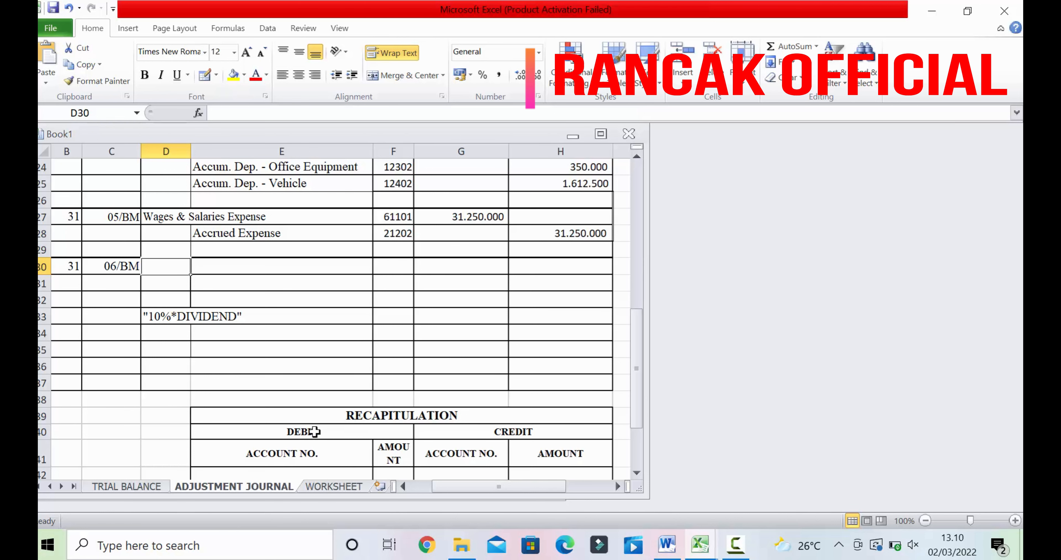
Copy the Dividend account's code and name from the TRIAL BALANCE sheet into C35:D35 of the ADJUSTMENT JOURNAL sheet
{"action": "left_click", "coordinate": [666, 545]}
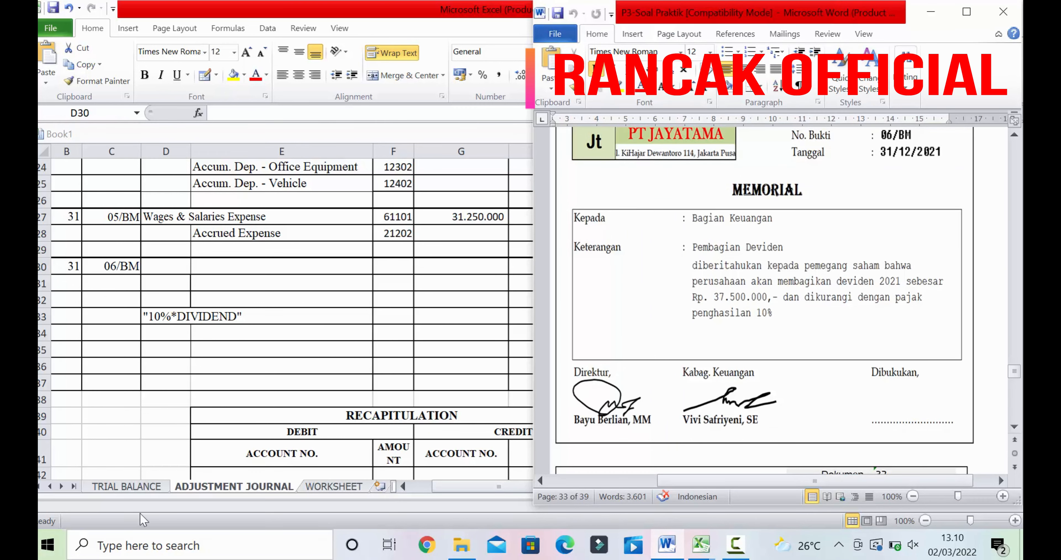
{"action": "left_click", "coordinate": [142, 488]}
{"action": "left_click", "coordinate": [142, 488]}
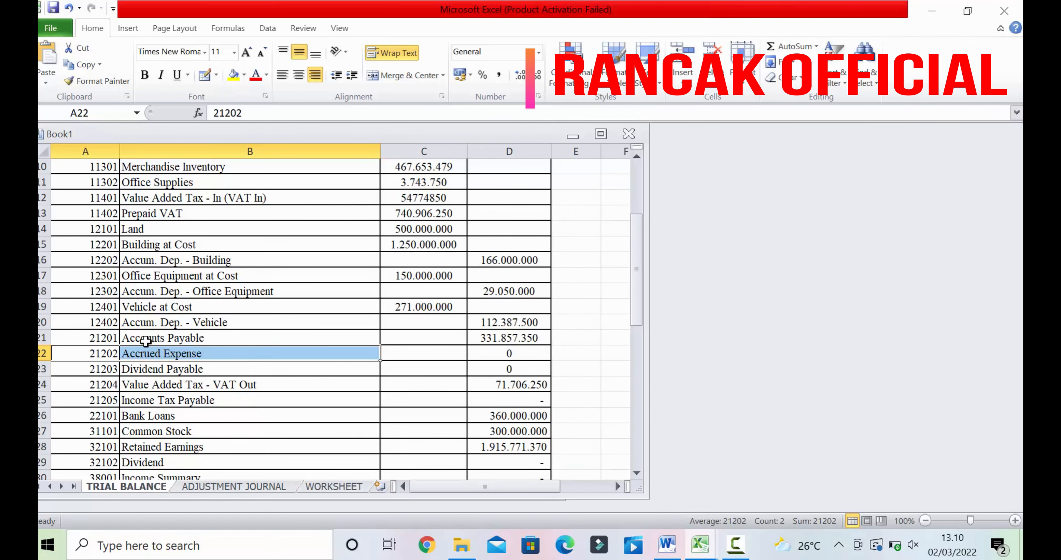
{"action": "scroll", "coordinate": [146, 340], "scroll_direction": "down", "scroll_amount": 1}
{"action": "left_click_drag", "start_coordinate": [111, 416], "coordinate": [133, 416]}
{"action": "right_click", "coordinate": [134, 415]}
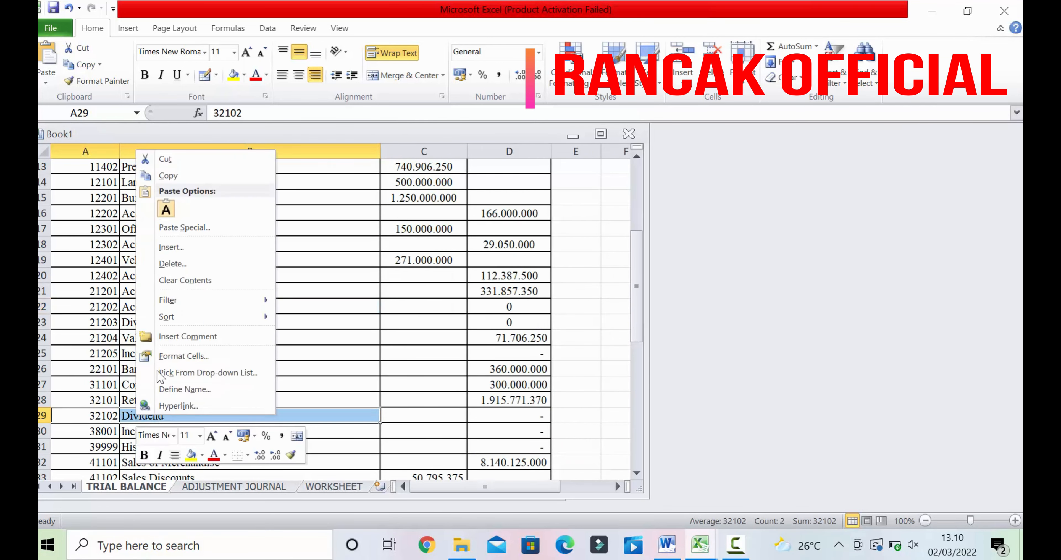
{"action": "left_click", "coordinate": [168, 176]}
{"action": "left_click", "coordinate": [243, 487]}
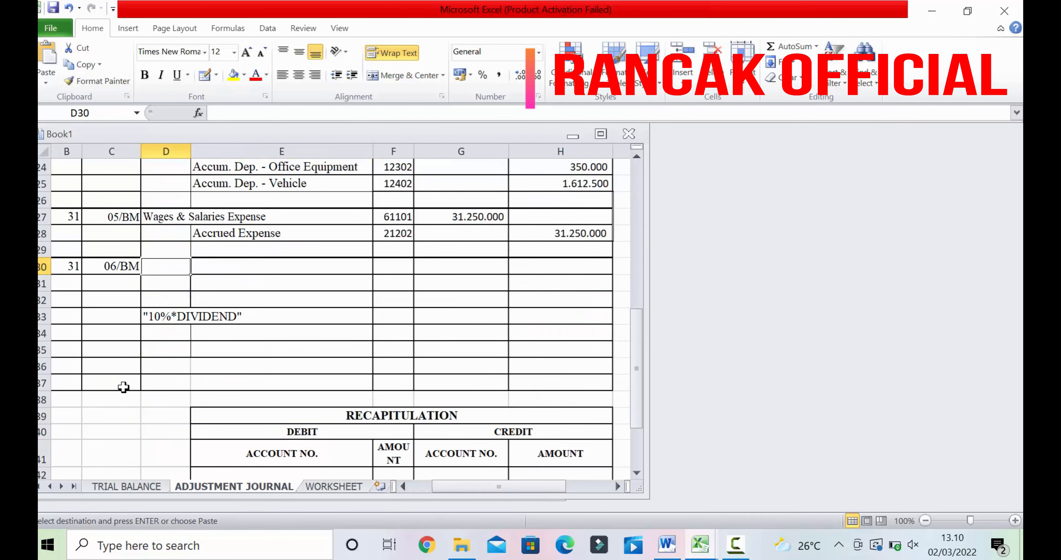
{"action": "left_click", "coordinate": [101, 354]}
{"action": "key", "text": "ctrl+v"}
{"action": "right_click", "coordinate": [102, 354]}
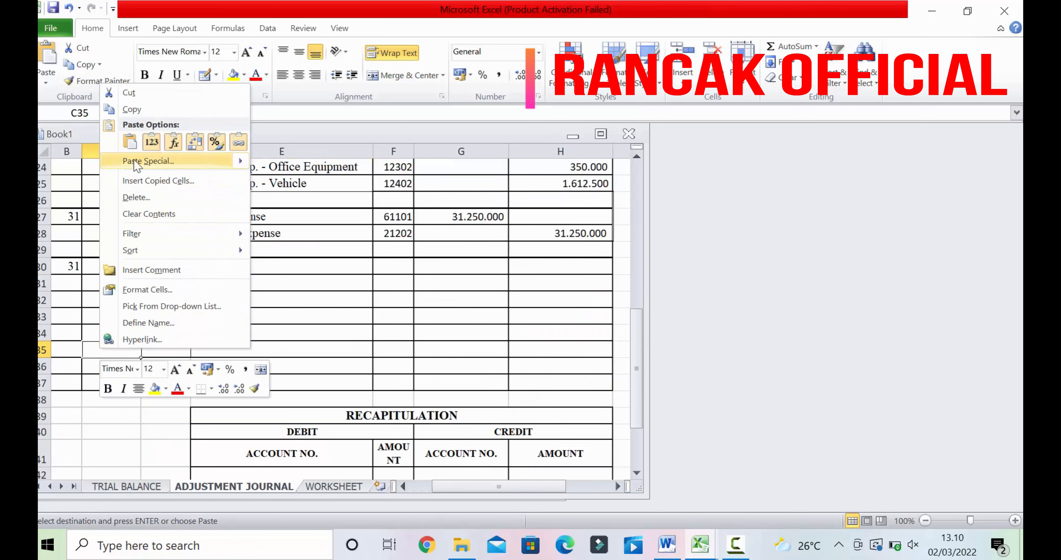
{"action": "key", "text": "Escape"}
{"action": "left_click", "coordinate": [298, 345]}
{"action": "left_click", "coordinate": [123, 366]}
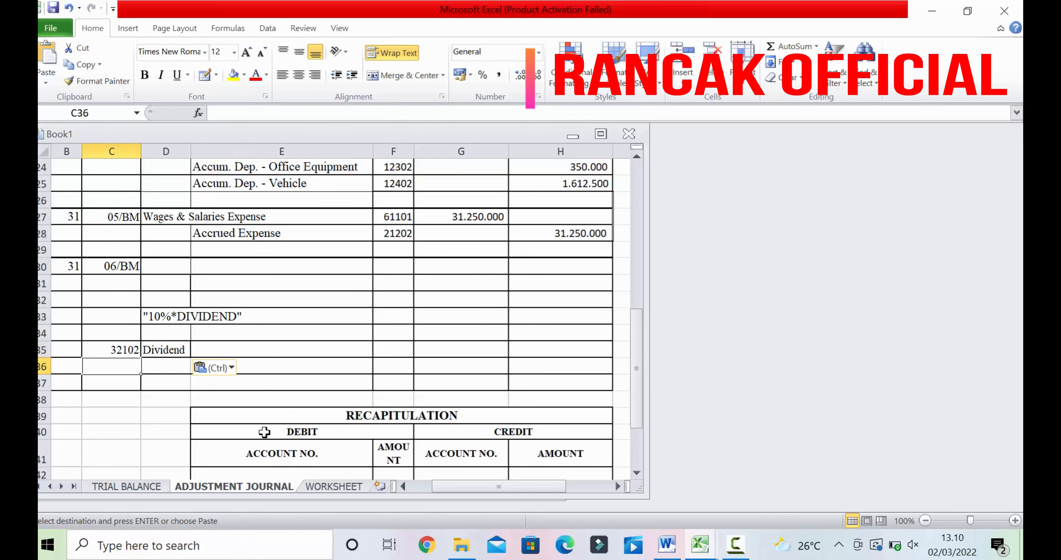
Copy the Dividend Payable account's code and name from the TRIAL BALANCE sheet into C36:D36 of the ADJUSTMENT JOURNAL sheet
{"action": "left_click", "coordinate": [125, 485]}
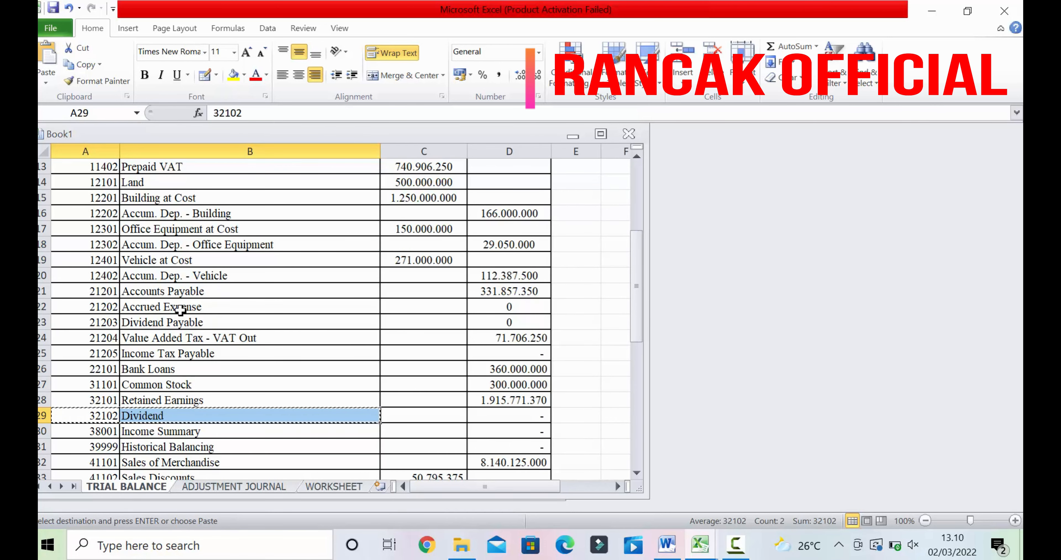
{"action": "left_click_drag", "start_coordinate": [88, 322], "coordinate": [127, 321]}
{"action": "right_click", "coordinate": [127, 322]}
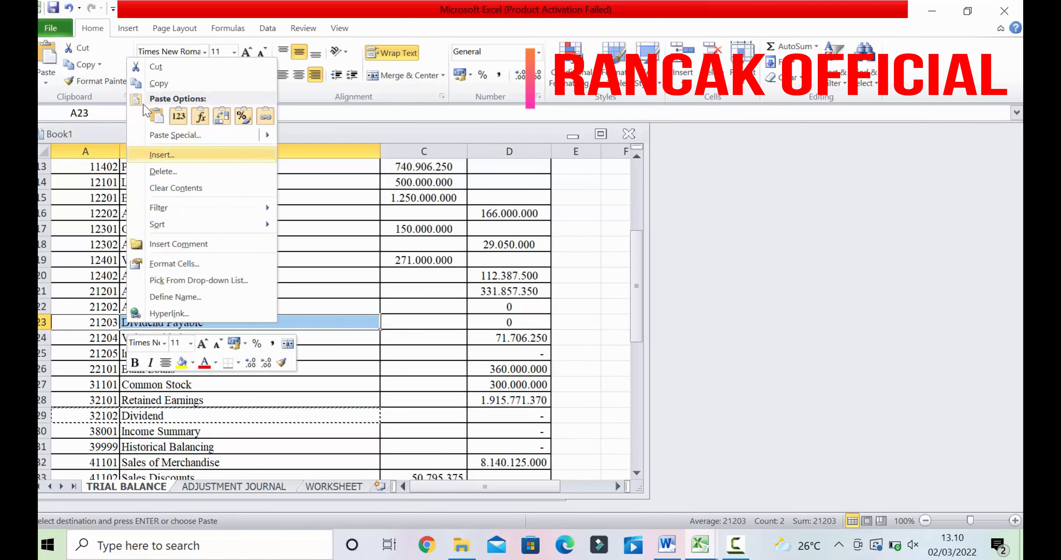
{"action": "left_click", "coordinate": [160, 84]}
{"action": "left_click", "coordinate": [216, 486]}
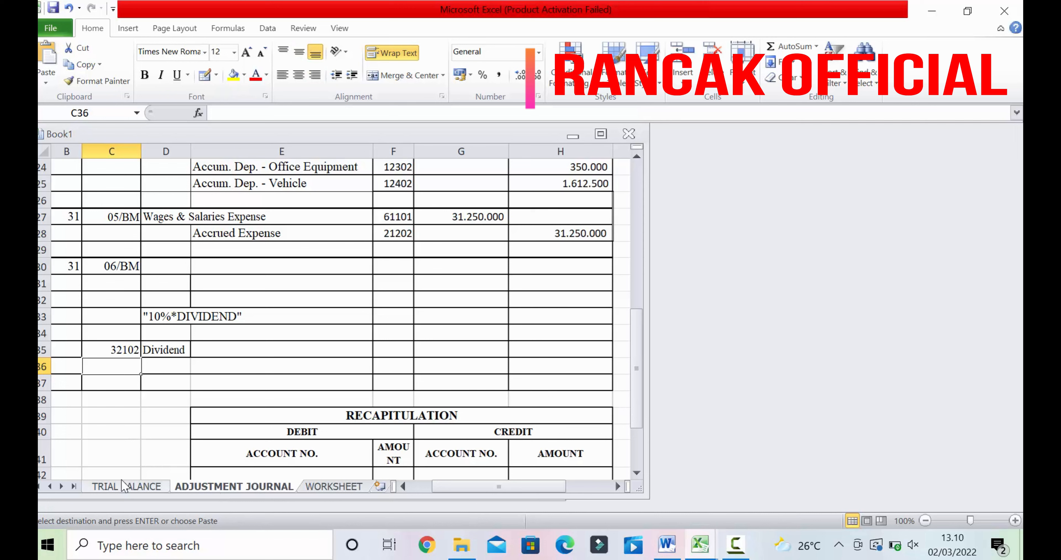
{"action": "right_click", "coordinate": [118, 369]}
{"action": "left_click", "coordinate": [150, 160]}
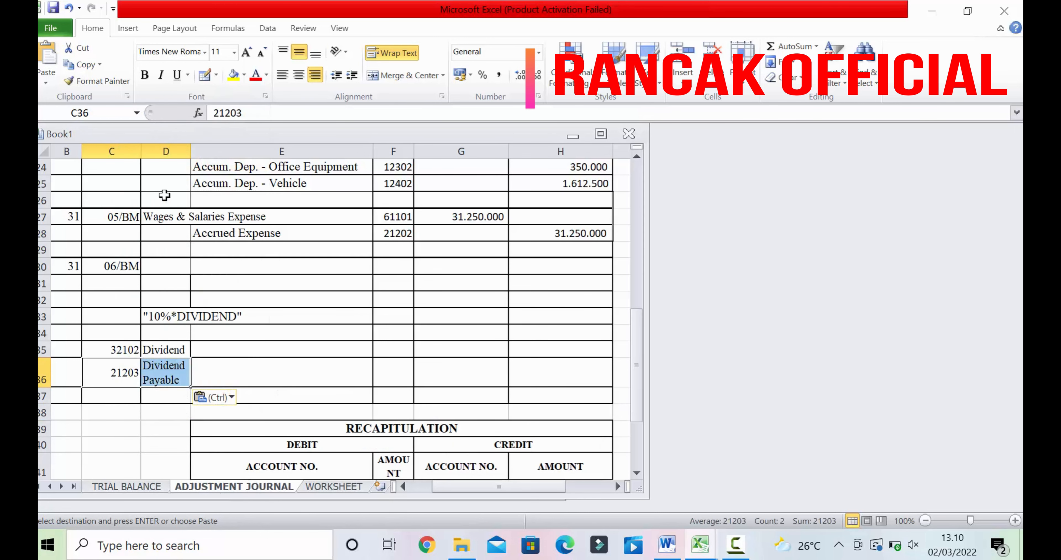
Copy the Income Tax Payable account's code and name from the TRIAL BALANCE sheet into C37:D37 of the ADJUSTMENT JOURNAL sheet
{"action": "left_click", "coordinate": [126, 487]}
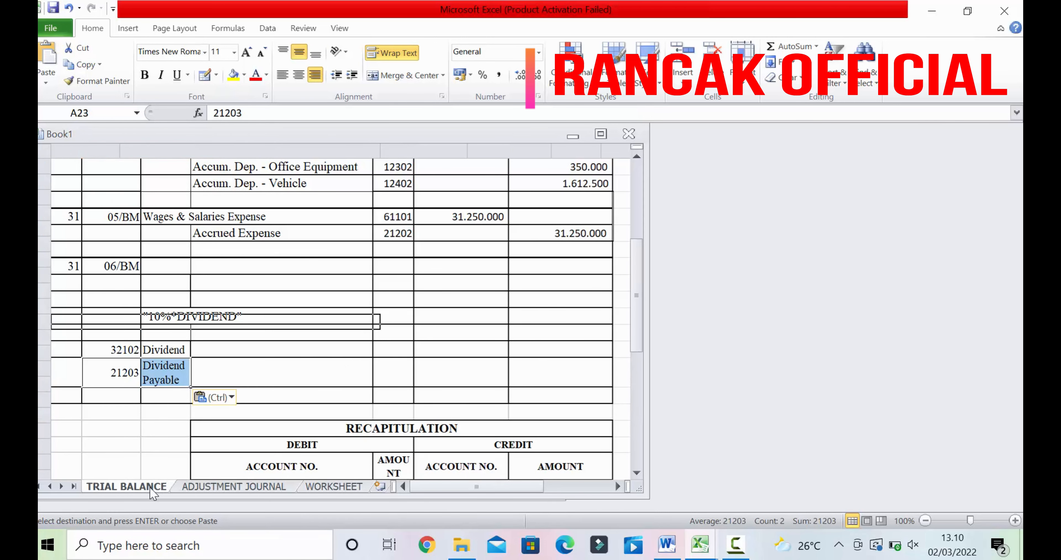
{"action": "left_click_drag", "start_coordinate": [113, 353], "coordinate": [132, 354]}
{"action": "right_click", "coordinate": [132, 360]}
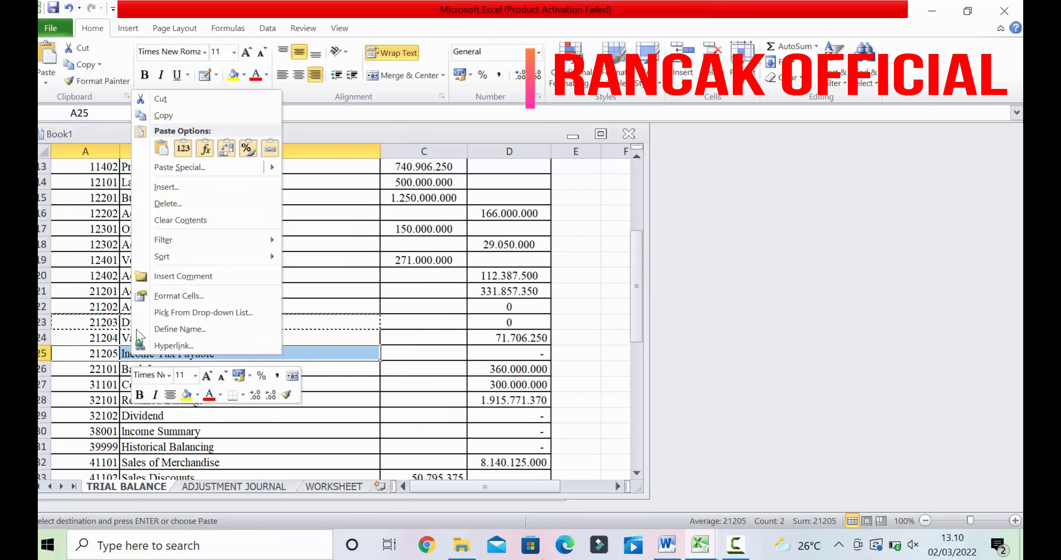
{"action": "left_click", "coordinate": [156, 116]}
{"action": "left_click", "coordinate": [233, 487]}
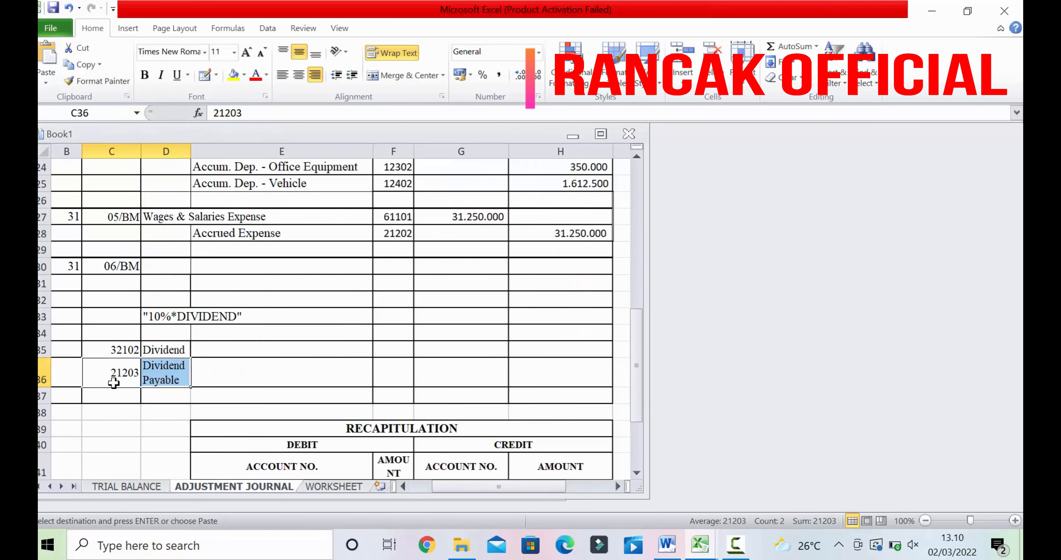
{"action": "left_click", "coordinate": [123, 395]}
{"action": "right_click", "coordinate": [124, 396]}
{"action": "left_click", "coordinate": [160, 222]}
{"action": "left_click", "coordinate": [307, 333]}
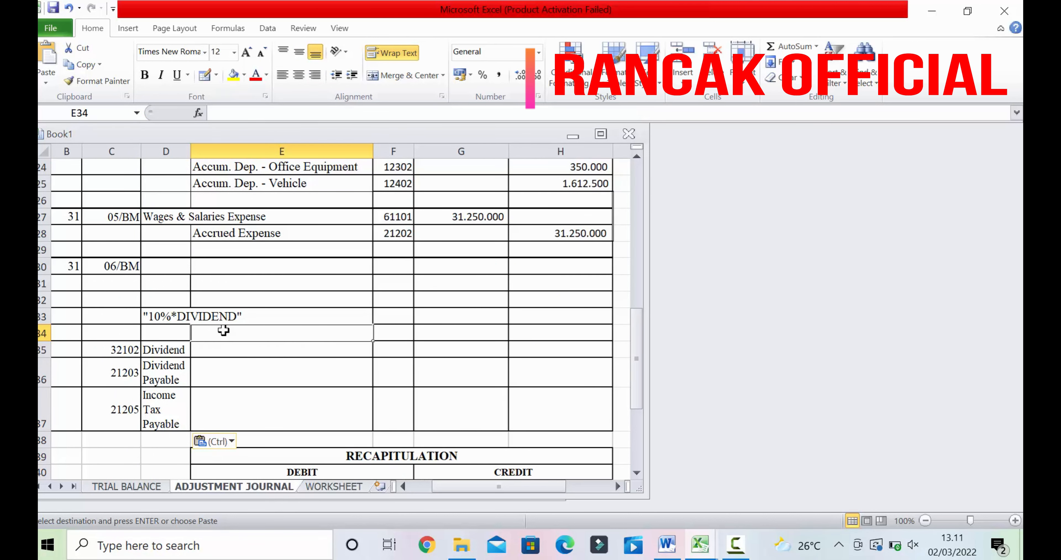
Merge D30:E30 with left alignment and move the account name Dividend from D35 into it
{"action": "left_click", "coordinate": [169, 349]}
{"action": "double_click", "coordinate": [265, 114]}
{"action": "right_click", "coordinate": [217, 114]}
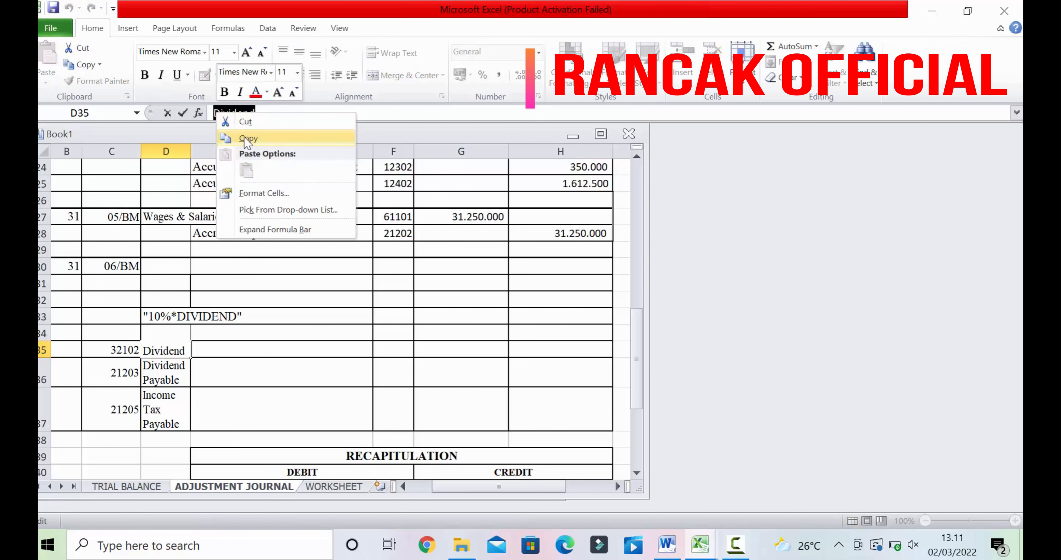
{"action": "left_click", "coordinate": [231, 120]}
{"action": "left_click_drag", "start_coordinate": [170, 265], "coordinate": [288, 266]}
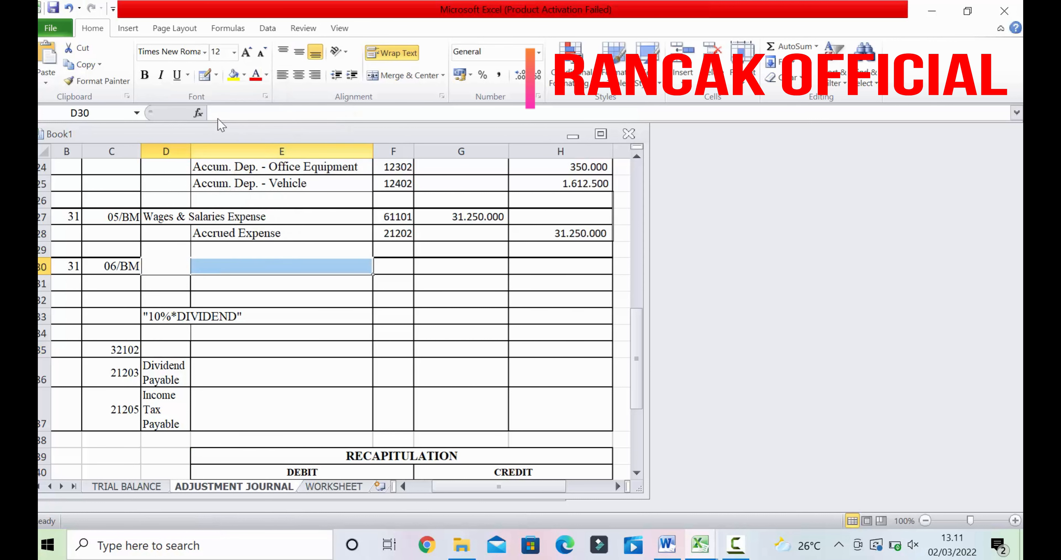
{"action": "left_click", "coordinate": [381, 75]}
{"action": "left_click", "coordinate": [277, 75]}
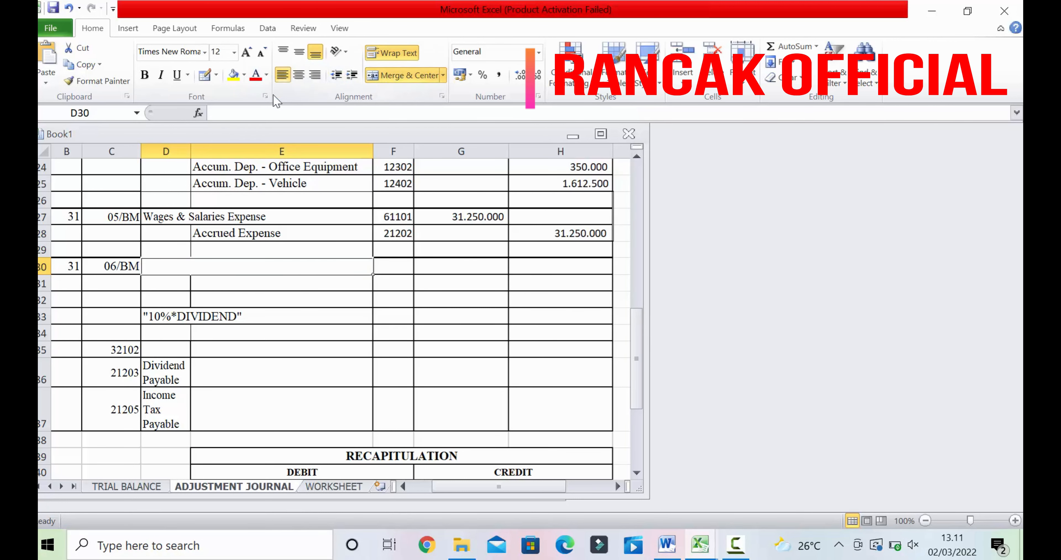
{"action": "left_click", "coordinate": [218, 113]}
{"action": "right_click", "coordinate": [218, 113]}
{"action": "left_click", "coordinate": [252, 172]}
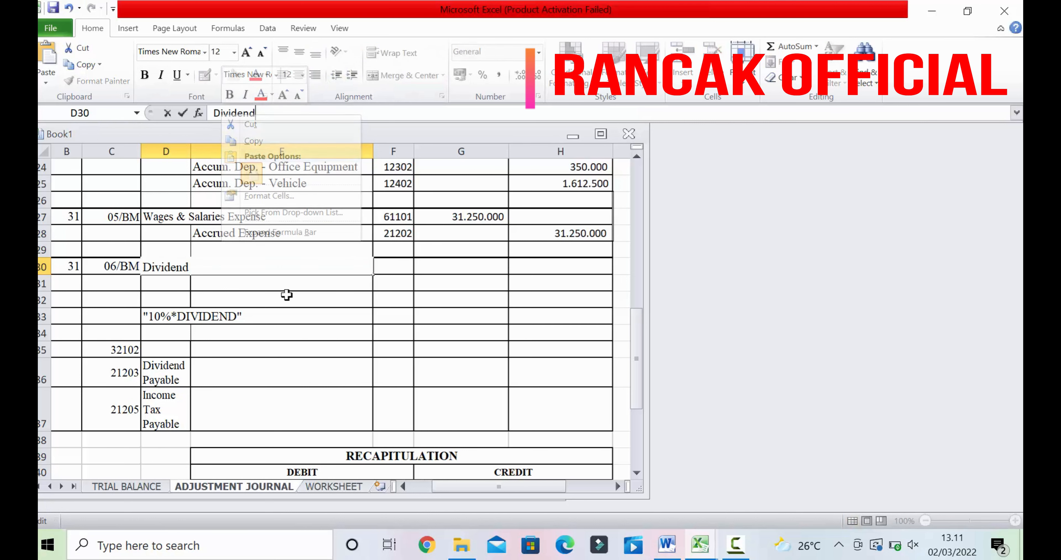
{"action": "left_click", "coordinate": [247, 333]}
Check the dividend amount in the Word memorial 06/BM and enter 37500000 as the debit in G30
{"action": "left_click", "coordinate": [223, 282]}
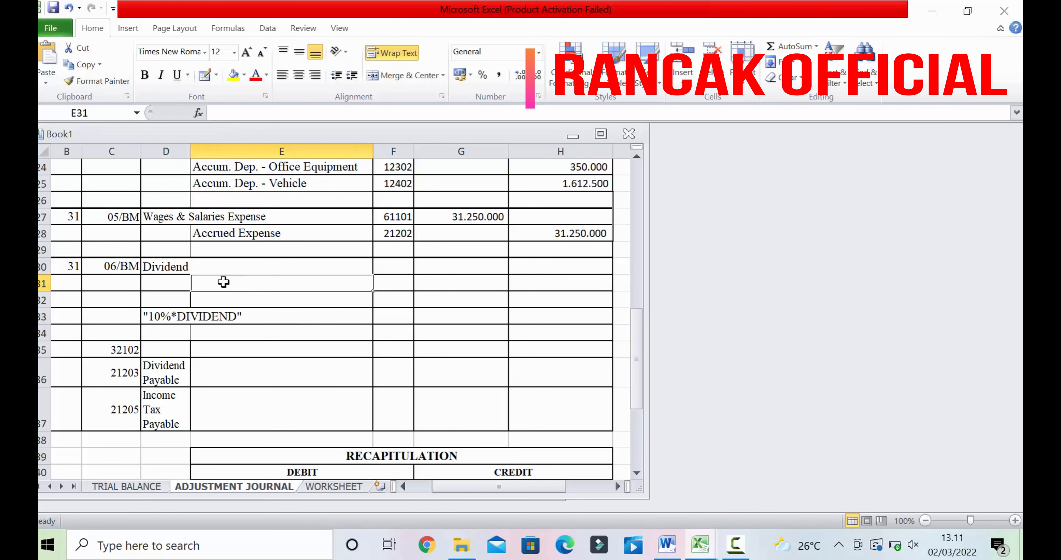
{"action": "left_click", "coordinate": [667, 545]}
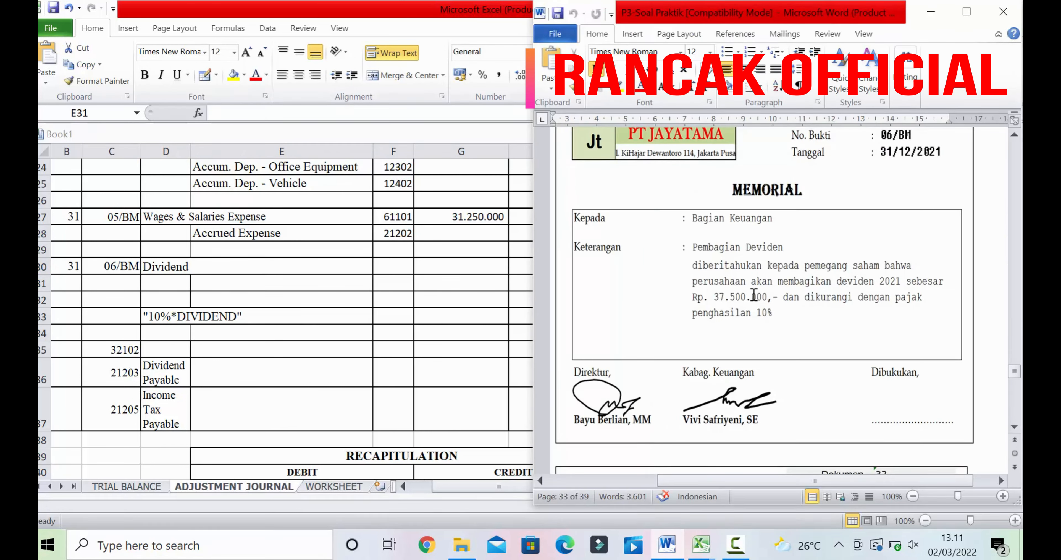
{"action": "left_click", "coordinate": [442, 265]}
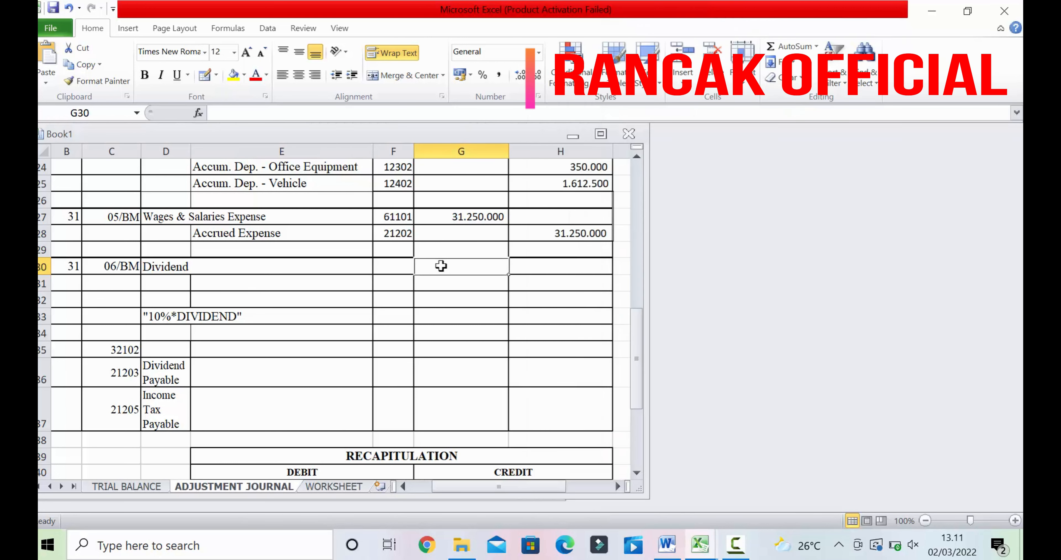
{"action": "type", "text": "375"}
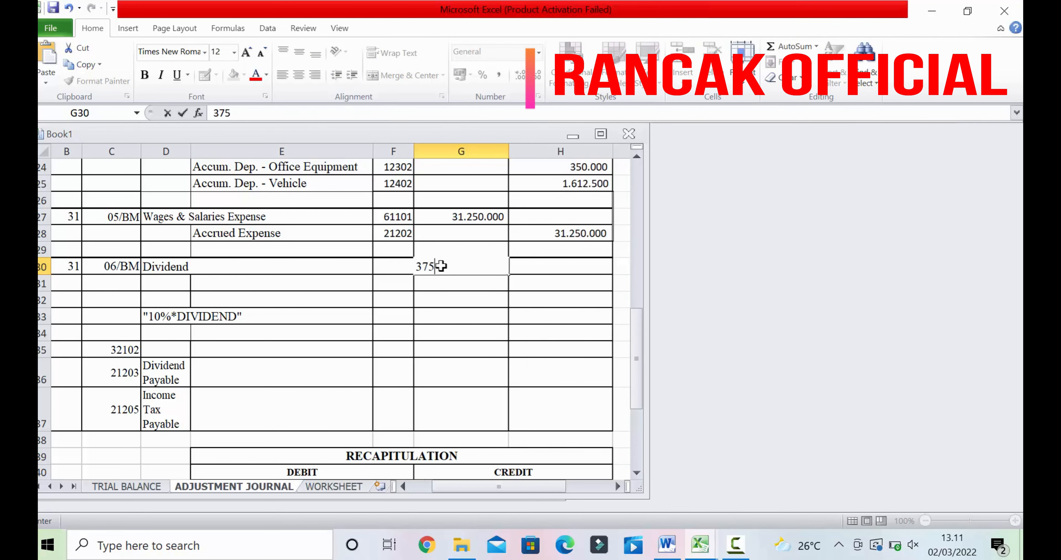
{"action": "type", "text": "00000"}
{"action": "key", "text": "Return"}
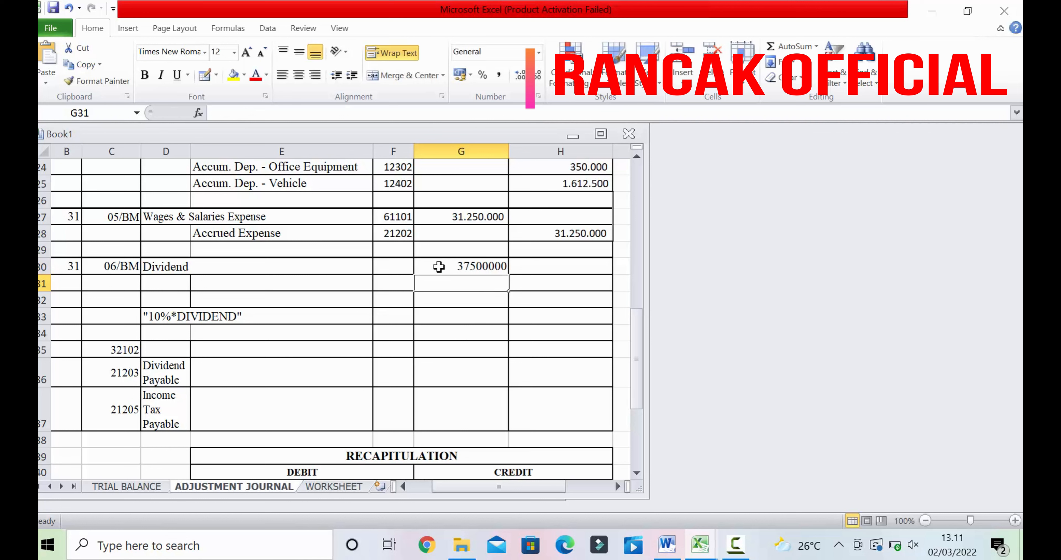
Format the amount cells G30:H37 with thousands separators and no decimals
{"action": "left_click_drag", "start_coordinate": [450, 265], "coordinate": [566, 424]}
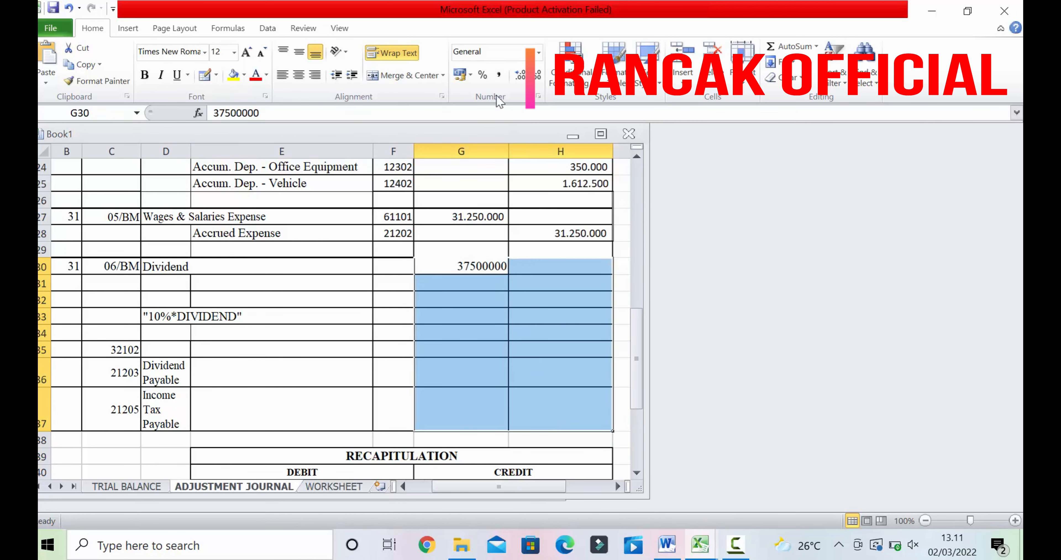
{"action": "left_click", "coordinate": [499, 76]}
{"action": "left_click", "coordinate": [537, 78]}
{"action": "left_click", "coordinate": [536, 78]}
{"action": "left_click", "coordinate": [434, 332]}
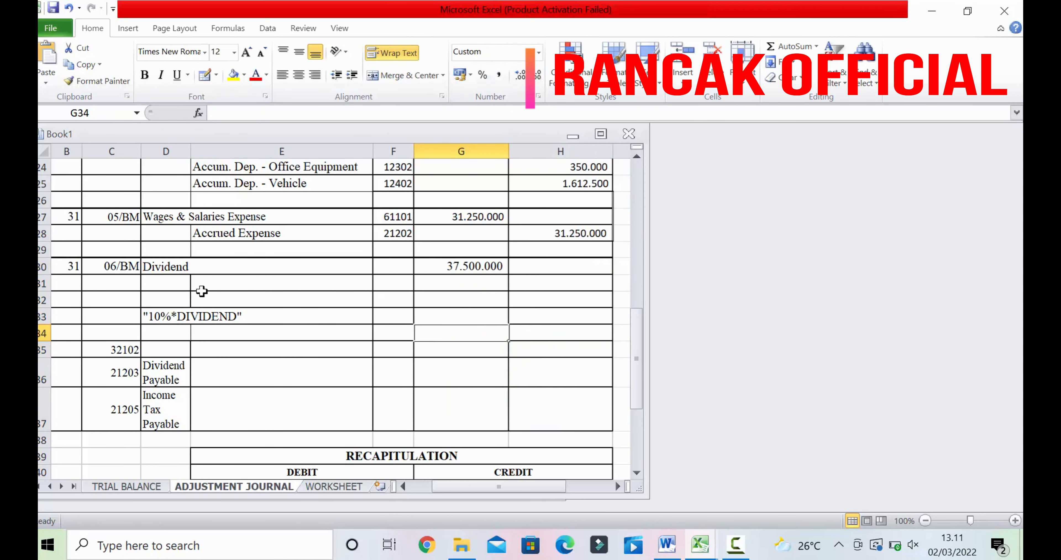
Move the Dividend account code 32102 from C35 into F30 of the journal entry
{"action": "left_click", "coordinate": [126, 349]}
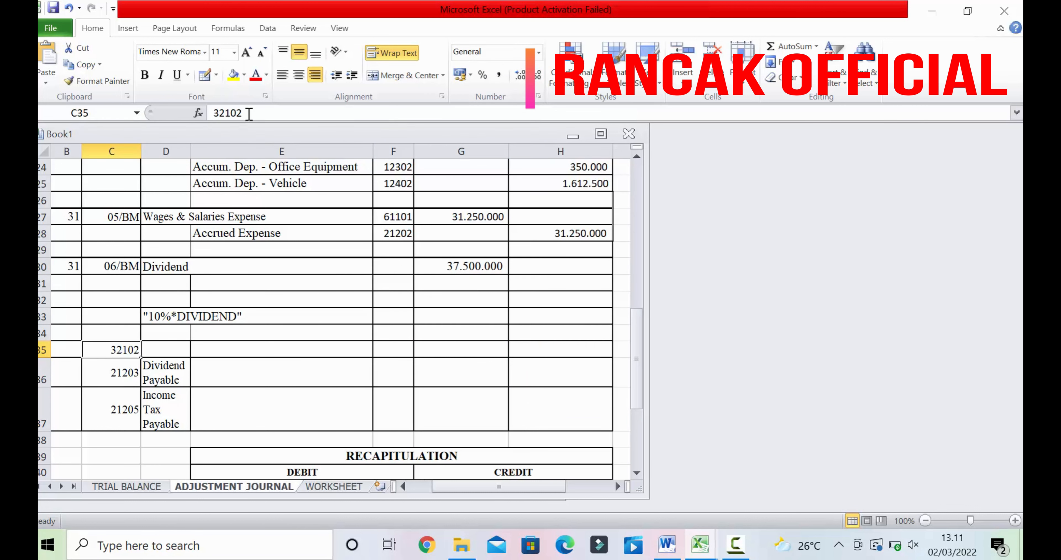
{"action": "double_click", "coordinate": [231, 113]}
{"action": "right_click", "coordinate": [222, 112]}
{"action": "left_click", "coordinate": [255, 116]}
{"action": "left_click", "coordinate": [393, 266]}
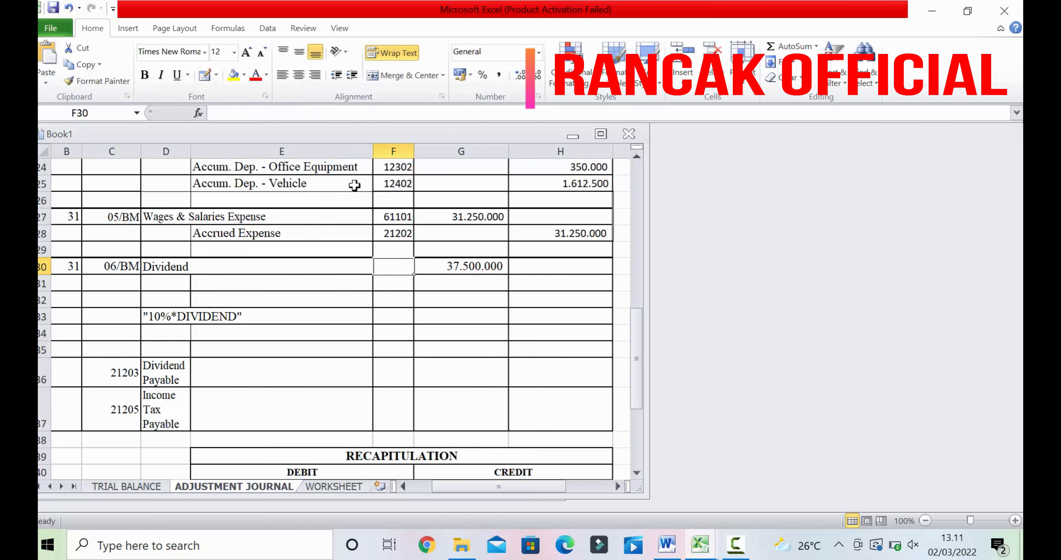
{"action": "right_click", "coordinate": [263, 109]}
{"action": "left_click", "coordinate": [294, 163]}
{"action": "left_click", "coordinate": [379, 329]}
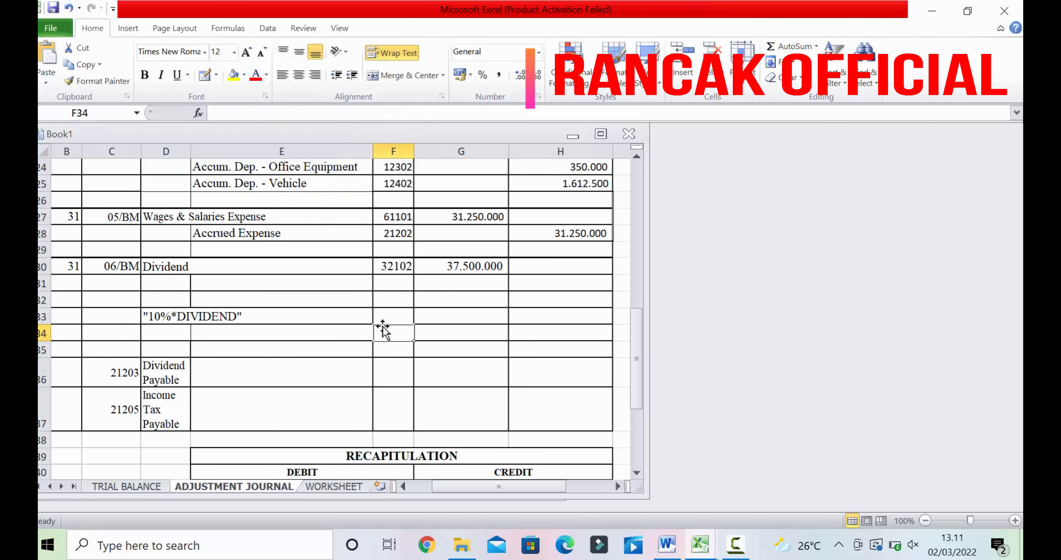
{"action": "left_click", "coordinate": [197, 280]}
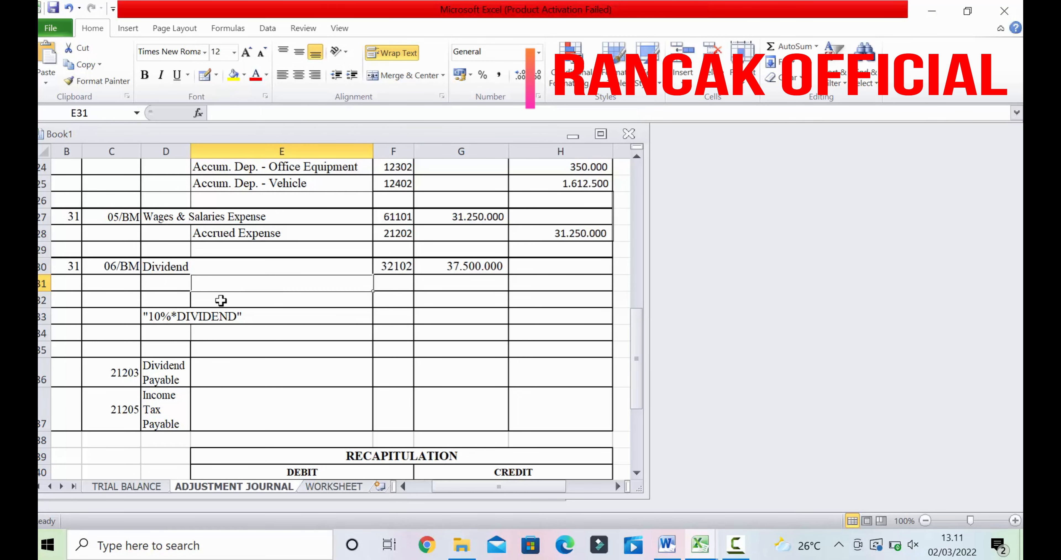
Move the account name Dividend Payable from D36 into E31 of the 06/BM entry
{"action": "left_click", "coordinate": [147, 376]}
{"action": "left_click", "coordinate": [293, 113]}
{"action": "left_click_drag", "start_coordinate": [293, 113], "coordinate": [215, 113]}
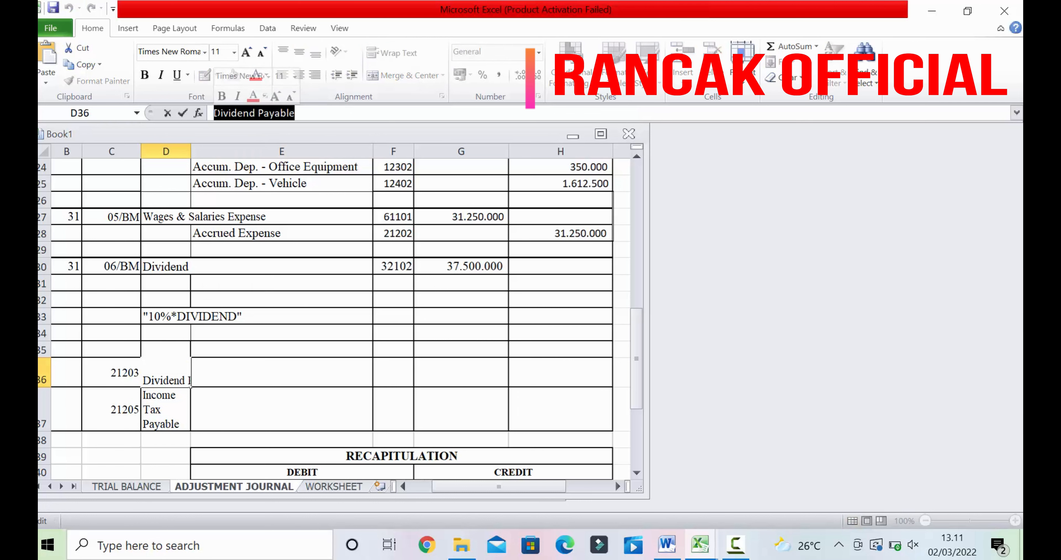
{"action": "right_click", "coordinate": [216, 114]}
{"action": "left_click", "coordinate": [251, 137]}
{"action": "right_click", "coordinate": [239, 114]}
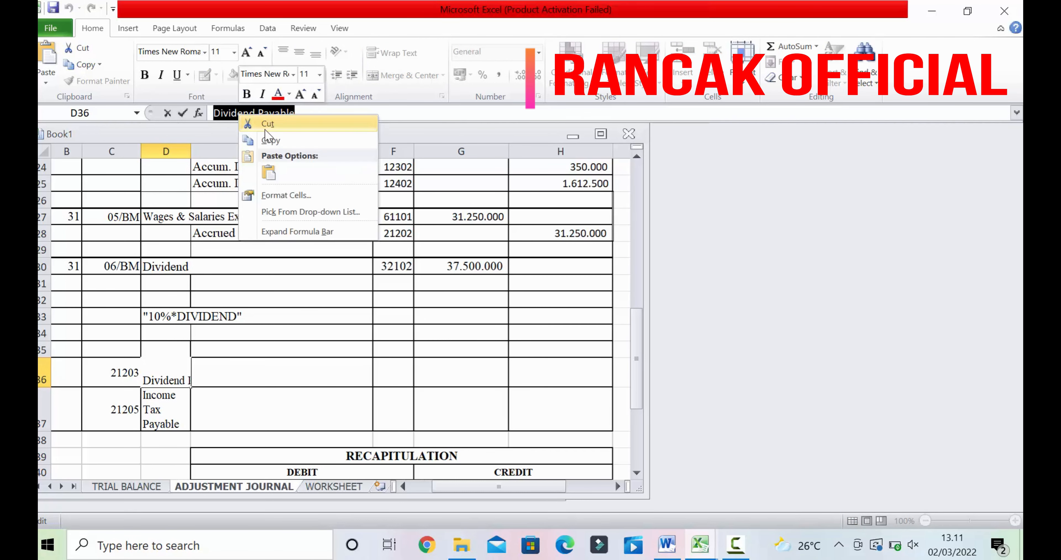
{"action": "left_click", "coordinate": [263, 126]}
{"action": "left_click_drag", "start_coordinate": [237, 272], "coordinate": [237, 279]}
{"action": "left_click", "coordinate": [237, 280]}
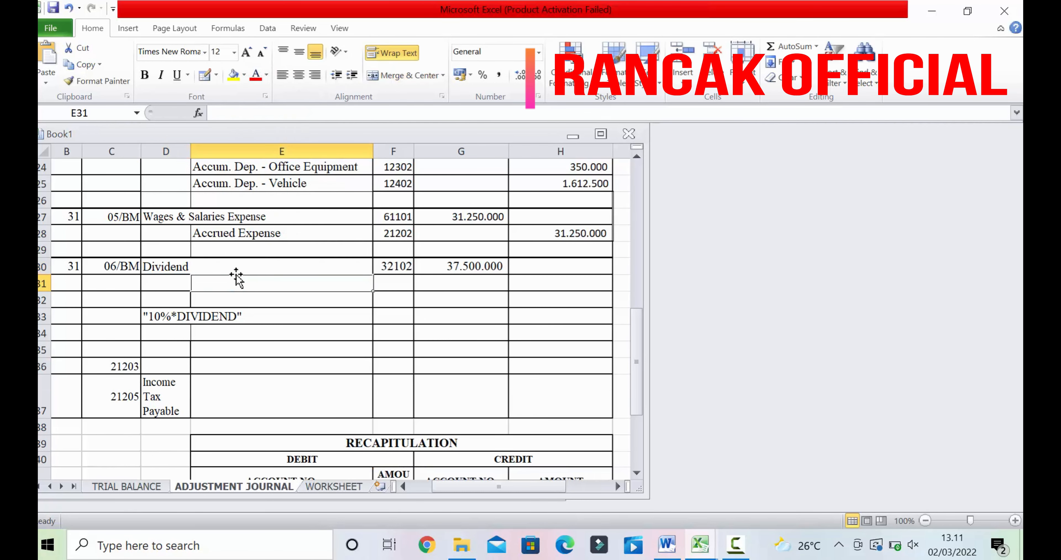
{"action": "right_click", "coordinate": [236, 112]}
{"action": "left_click", "coordinate": [258, 167]}
{"action": "left_click", "coordinate": [296, 293]}
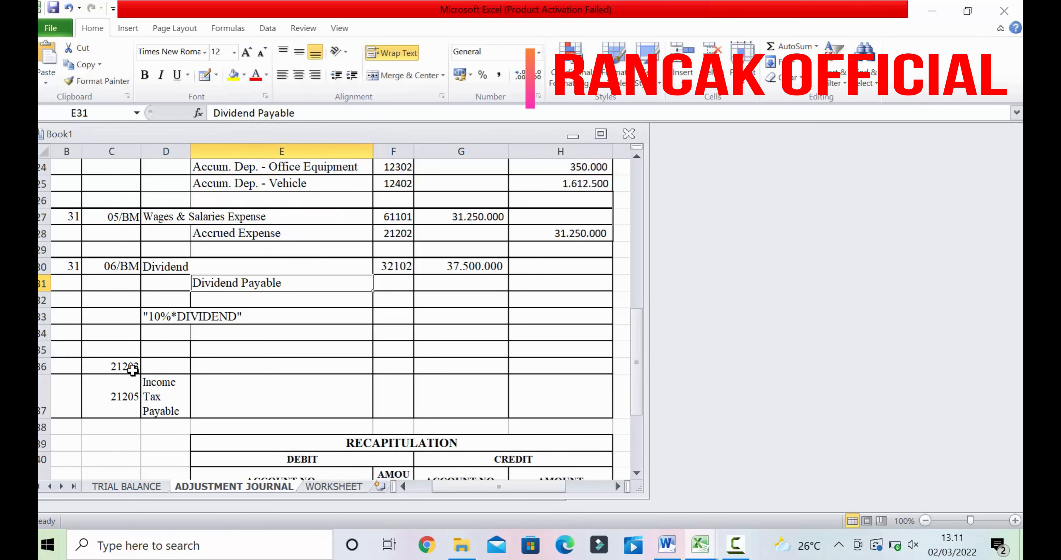
Move the Dividend Payable account code 21203 from C36 into F31
{"action": "left_click", "coordinate": [131, 374]}
{"action": "double_click", "coordinate": [229, 113]}
{"action": "right_click", "coordinate": [234, 114]}
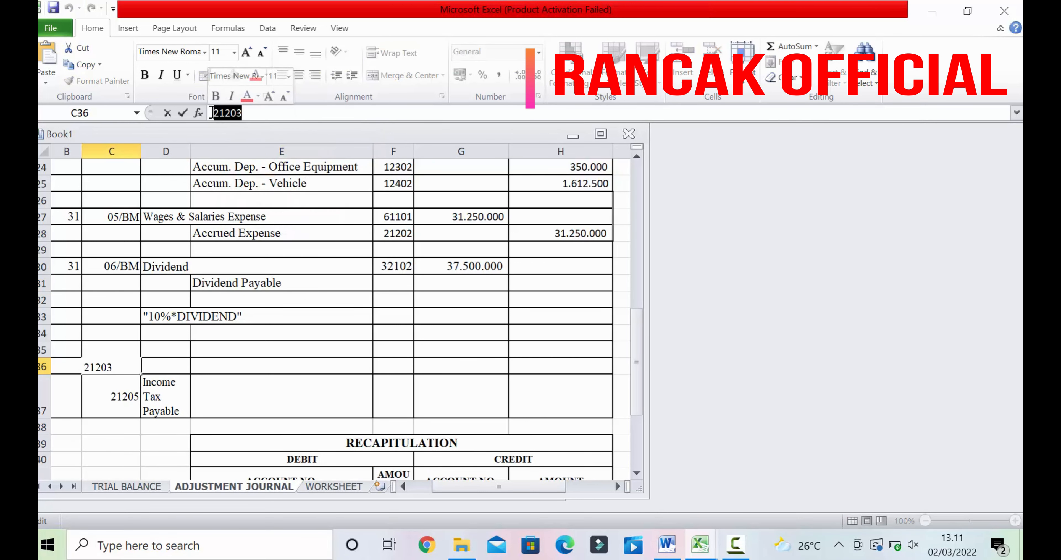
{"action": "left_click", "coordinate": [247, 124]}
{"action": "left_click", "coordinate": [391, 283]}
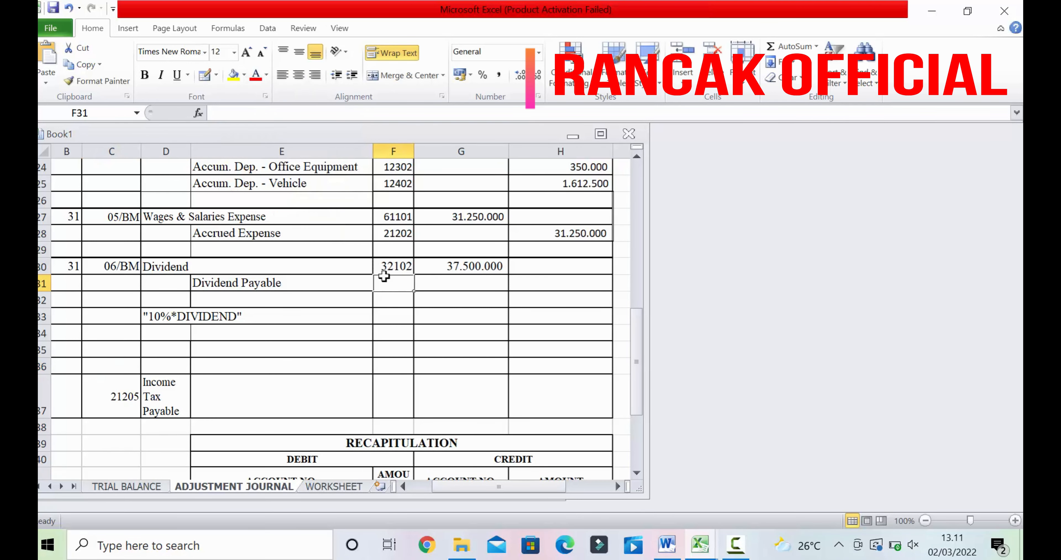
{"action": "right_click", "coordinate": [264, 113]}
{"action": "left_click", "coordinate": [292, 167]}
Move the account name Income Tax Payable from D37 into E32 below Dividend Payable
{"action": "left_click", "coordinate": [164, 395]}
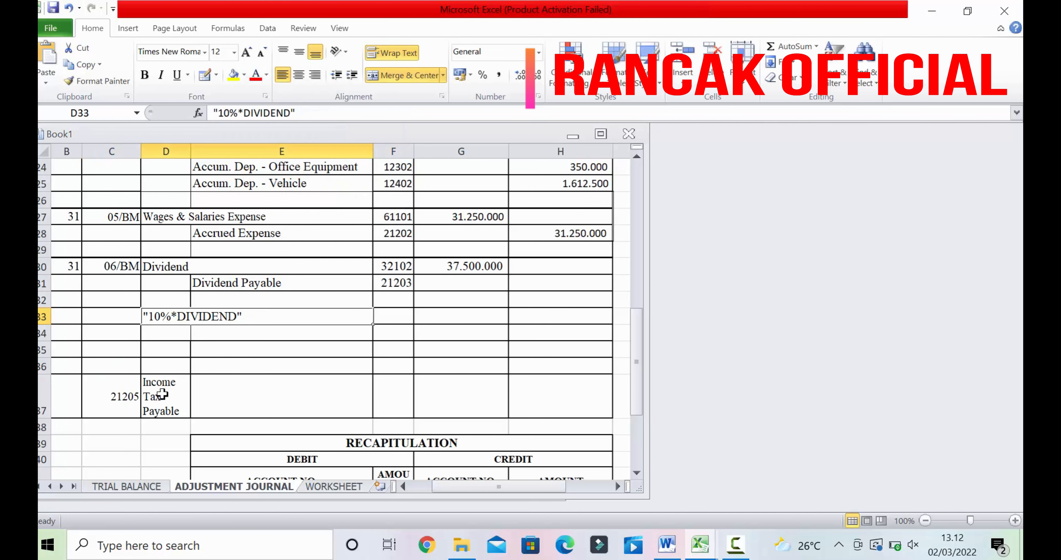
{"action": "left_click_drag", "start_coordinate": [308, 113], "coordinate": [214, 113]}
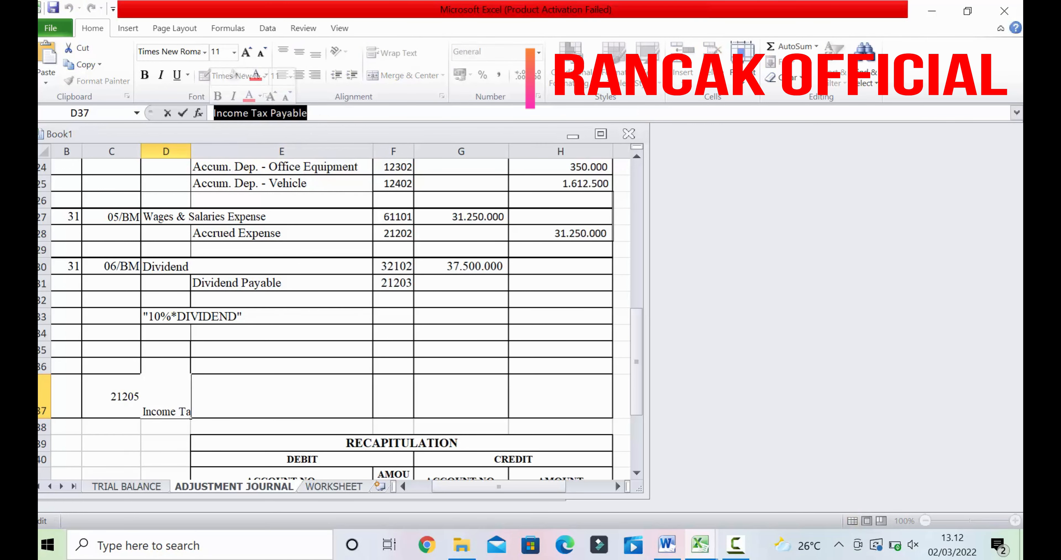
{"action": "right_click", "coordinate": [233, 114]}
{"action": "left_click", "coordinate": [259, 123]}
{"action": "left_click", "coordinate": [223, 297]}
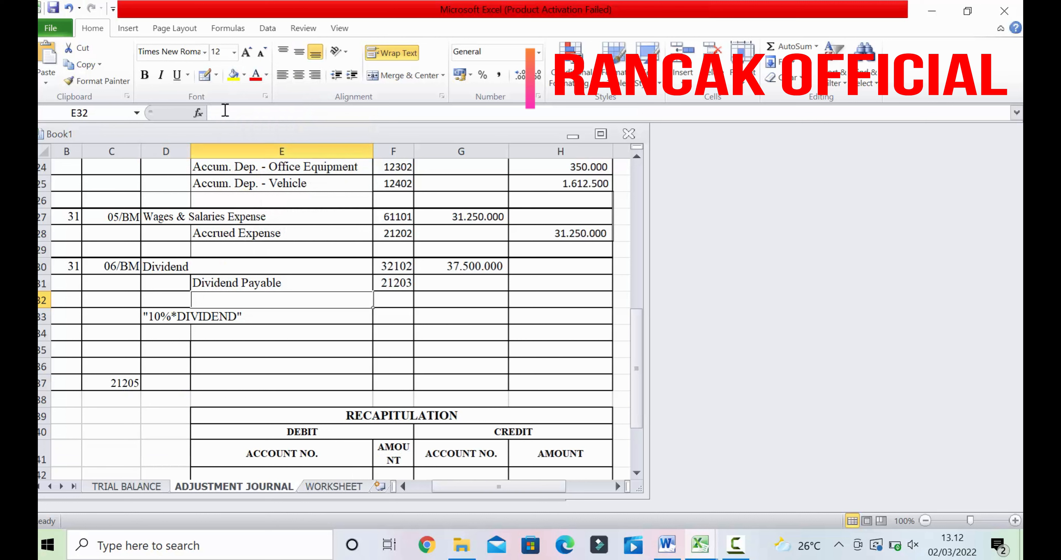
{"action": "right_click", "coordinate": [225, 112]}
{"action": "left_click", "coordinate": [255, 163]}
Move the Income Tax Payable account code 21205 from C37 into F32
{"action": "left_click", "coordinate": [128, 382]}
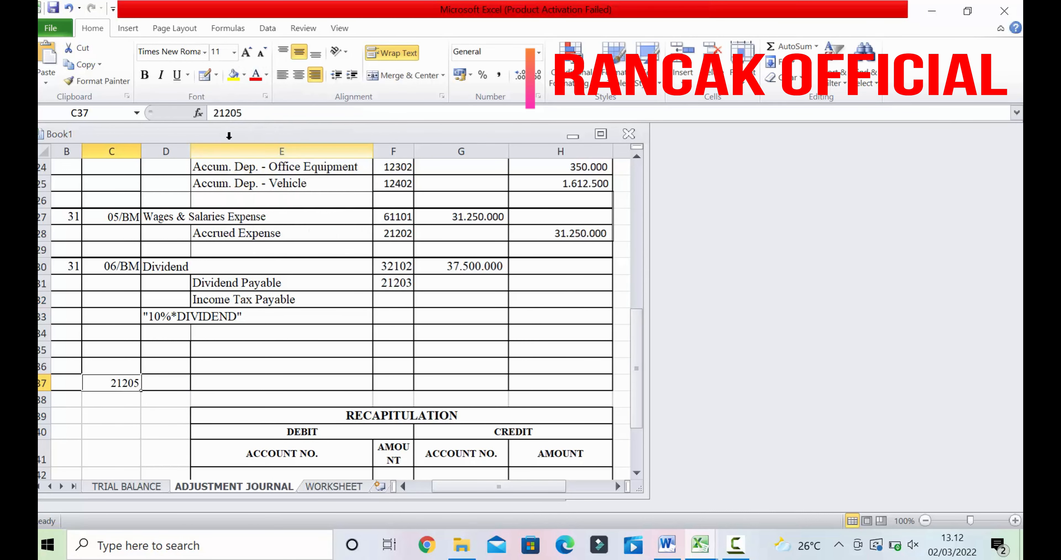
{"action": "double_click", "coordinate": [227, 112]}
{"action": "right_click", "coordinate": [227, 112]}
{"action": "left_click", "coordinate": [255, 120]}
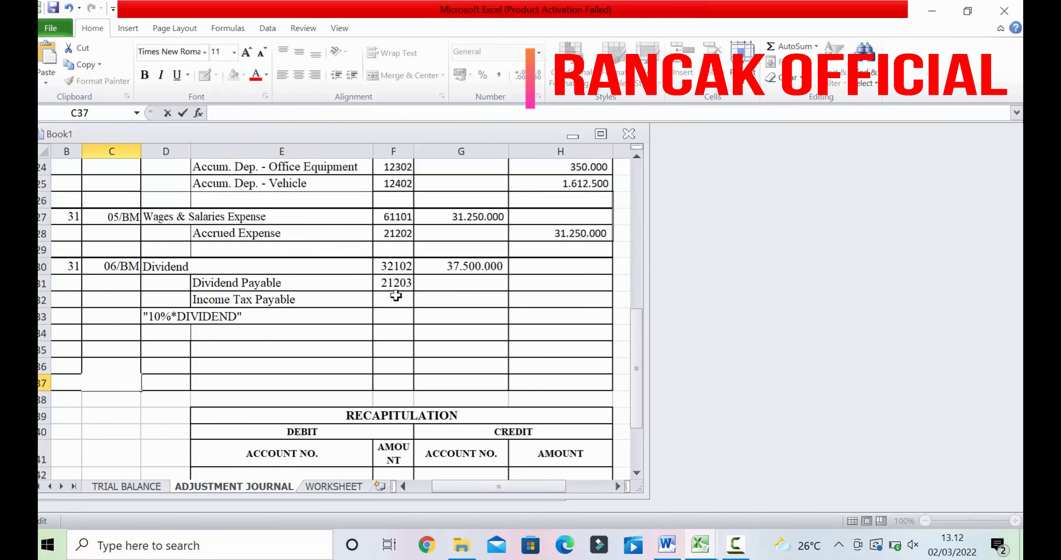
{"action": "left_click", "coordinate": [395, 295]}
{"action": "right_click", "coordinate": [231, 112]}
{"action": "left_click", "coordinate": [257, 163]}
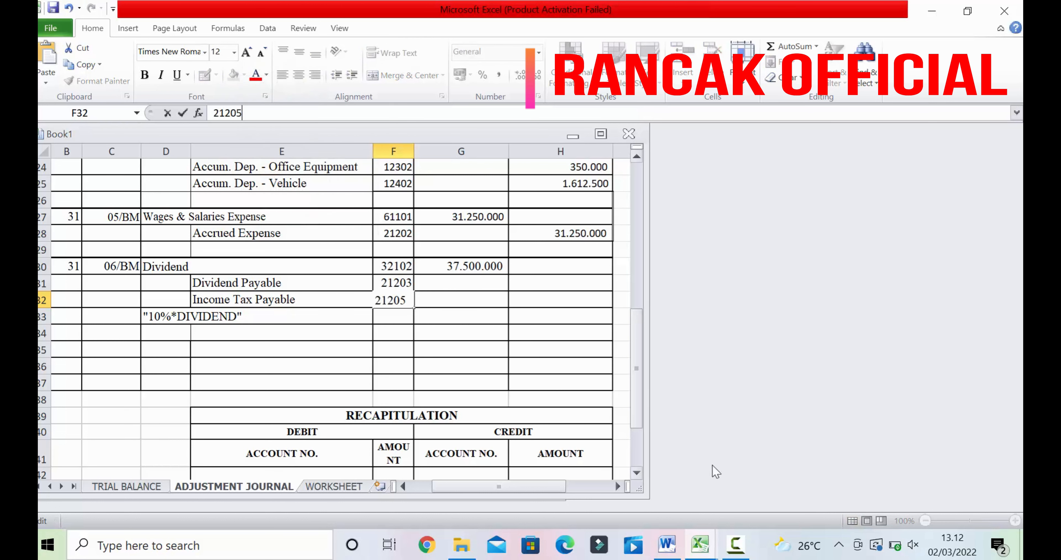
{"action": "left_click", "coordinate": [735, 545]}
{"action": "left_click", "coordinate": [999, 456]}
{"action": "left_click", "coordinate": [417, 336]}
{"action": "left_click", "coordinate": [443, 284]}
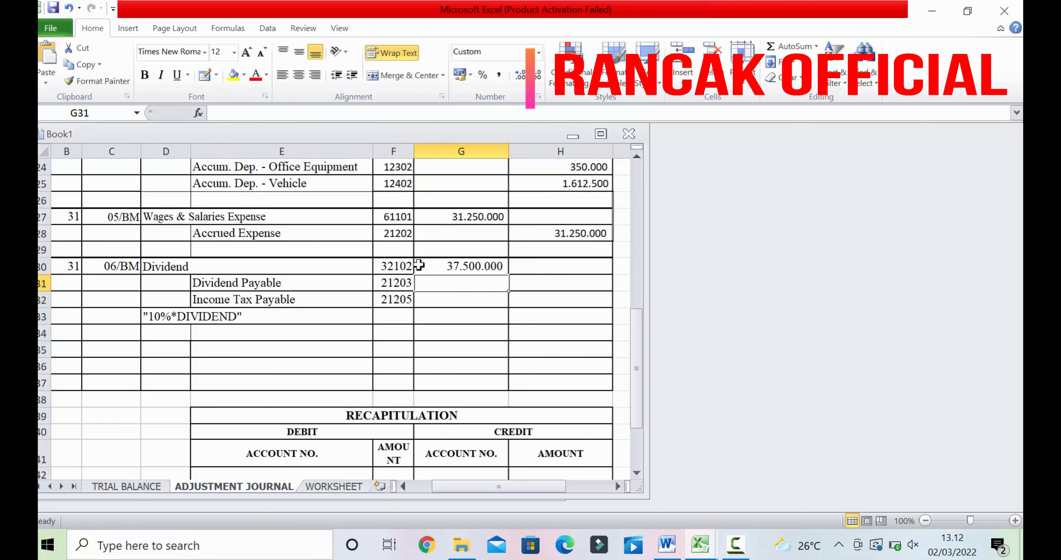
Enter the formula =10%*G30 as the Income Tax Payable credit in H32
{"action": "left_click", "coordinate": [551, 298]}
{"action": "type", "text": "="}
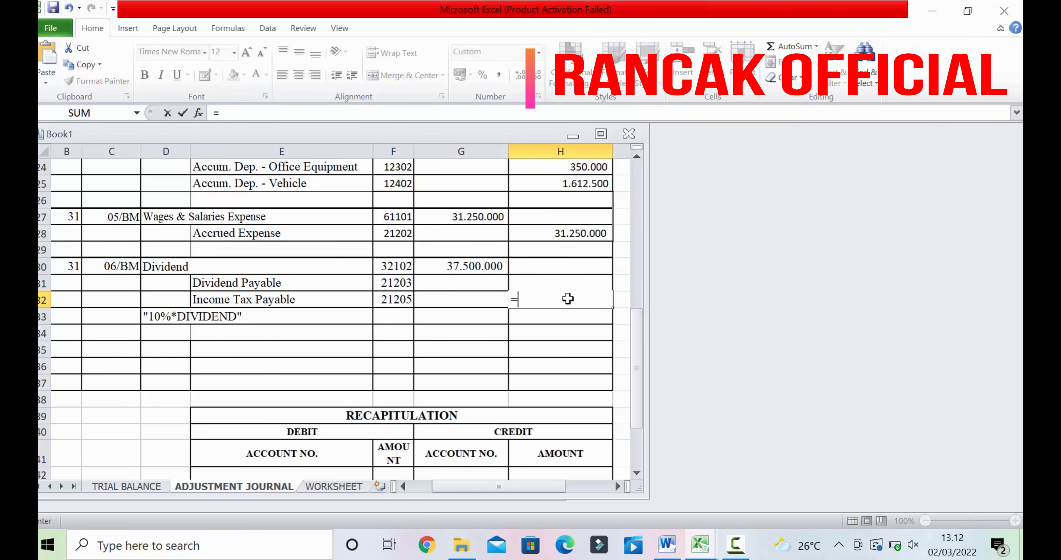
{"action": "type", "text": "10"}
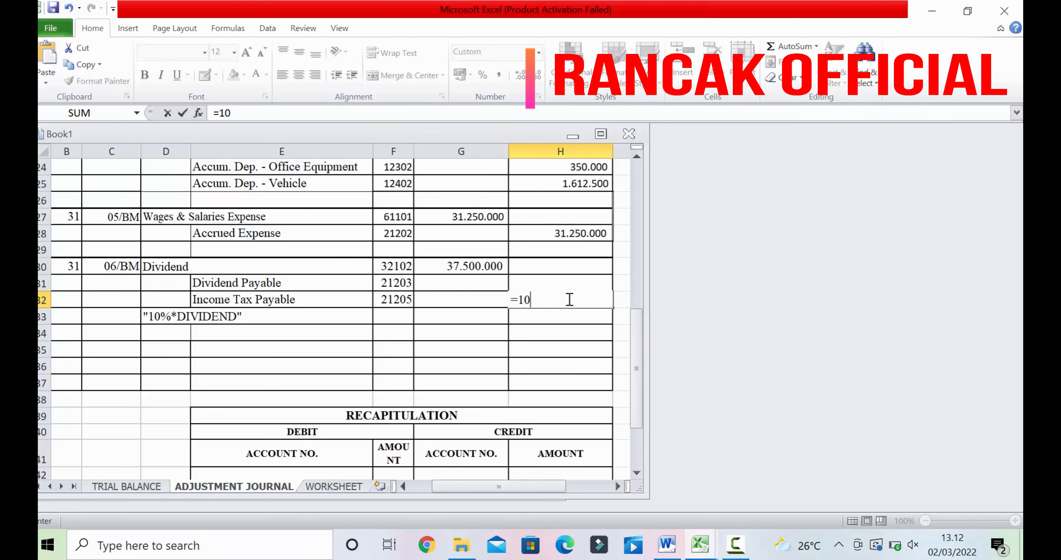
{"action": "type", "text": "%*"}
{"action": "left_click", "coordinate": [492, 269]}
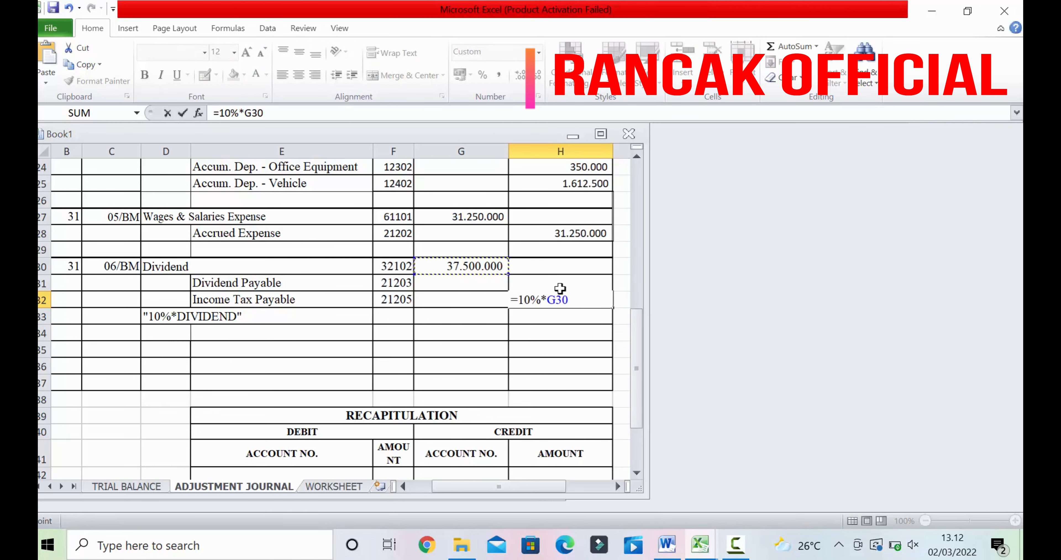
{"action": "key", "text": "Return"}
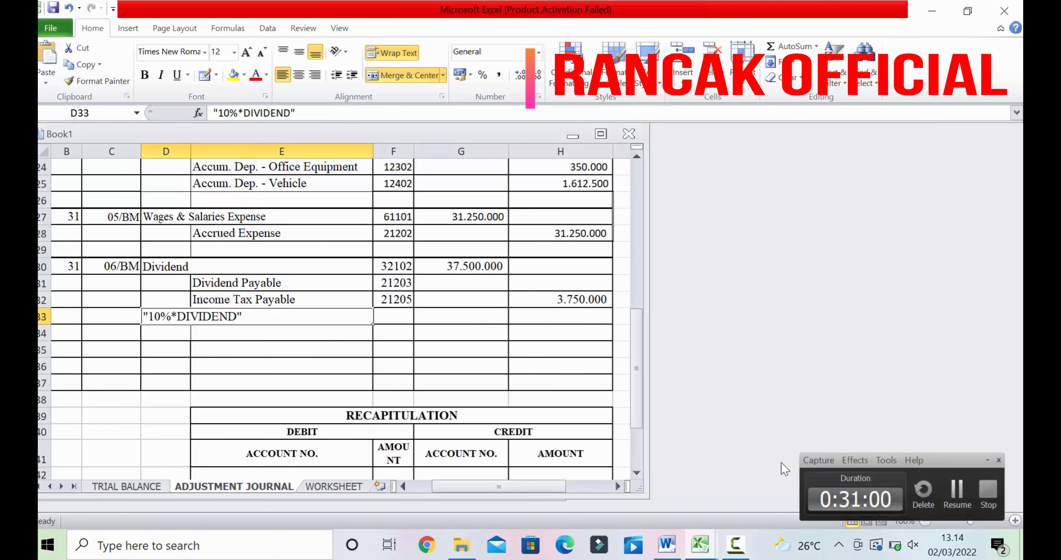
Change the calculation note in D33 to "DIVIDEND-(10%*DIVIDEND)"
{"action": "left_click", "coordinate": [218, 112]}
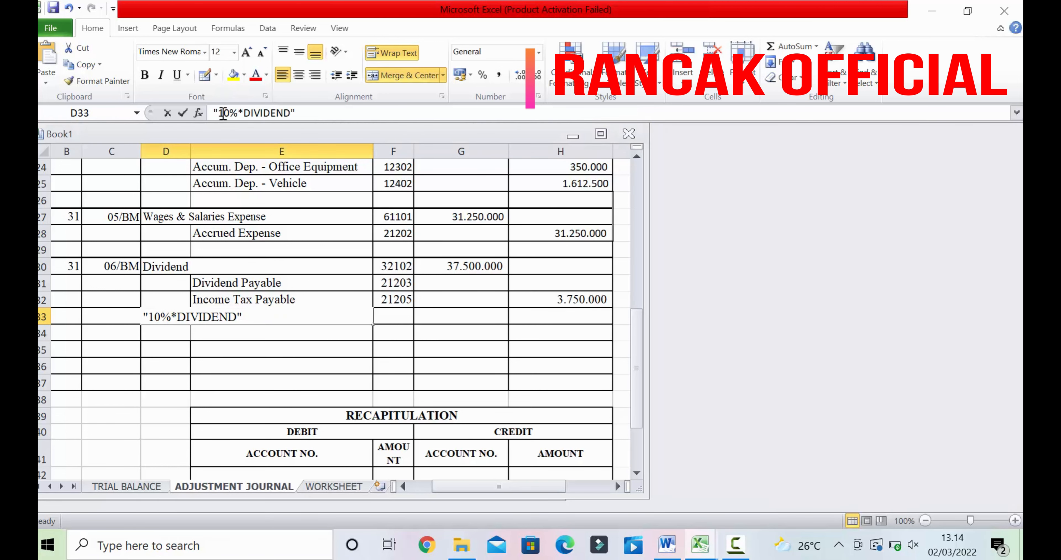
{"action": "type", "text": "DIVIDEN"}
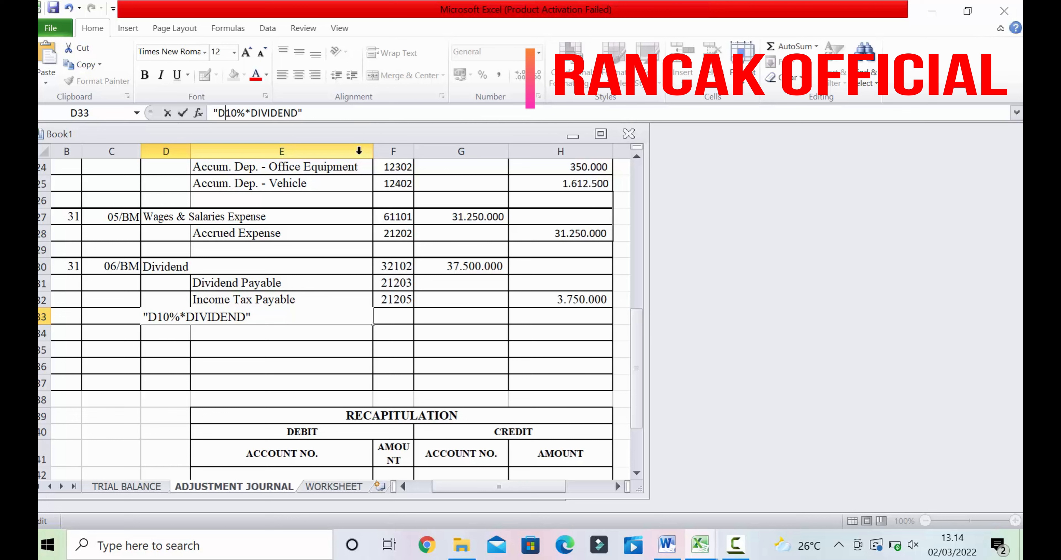
{"action": "type", "text": "D"}
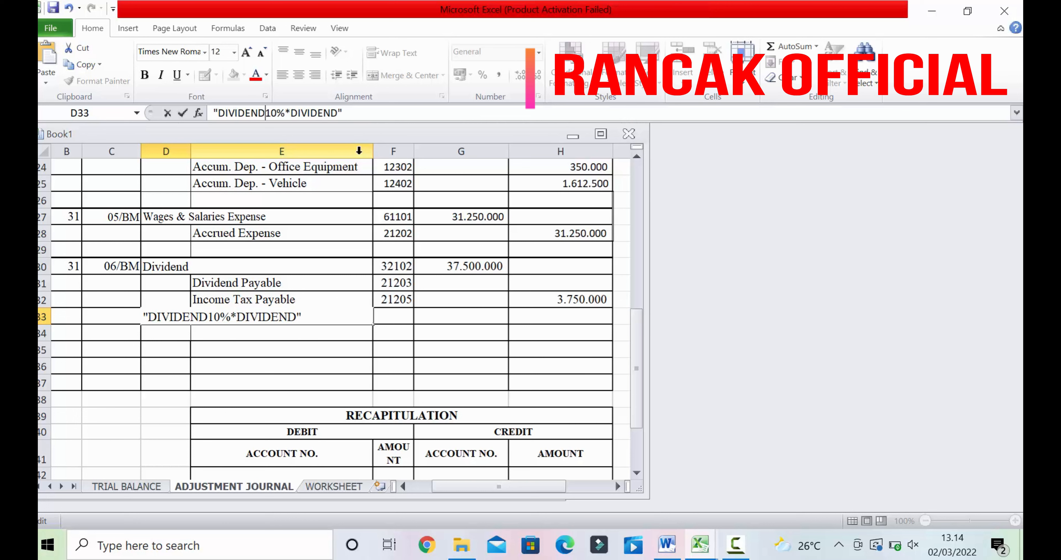
{"action": "type", "text": "-("}
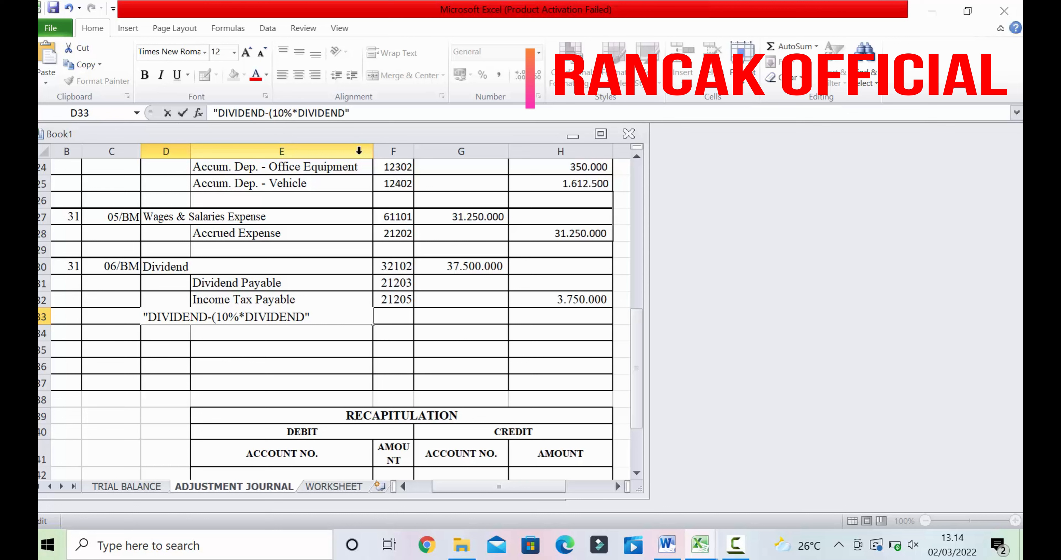
{"action": "left_click", "coordinate": [523, 346]}
Try the formula =G30-(10%*G30) in the Income Tax Payable credit cell H32 and clear the cell
{"action": "left_click", "coordinate": [552, 299]}
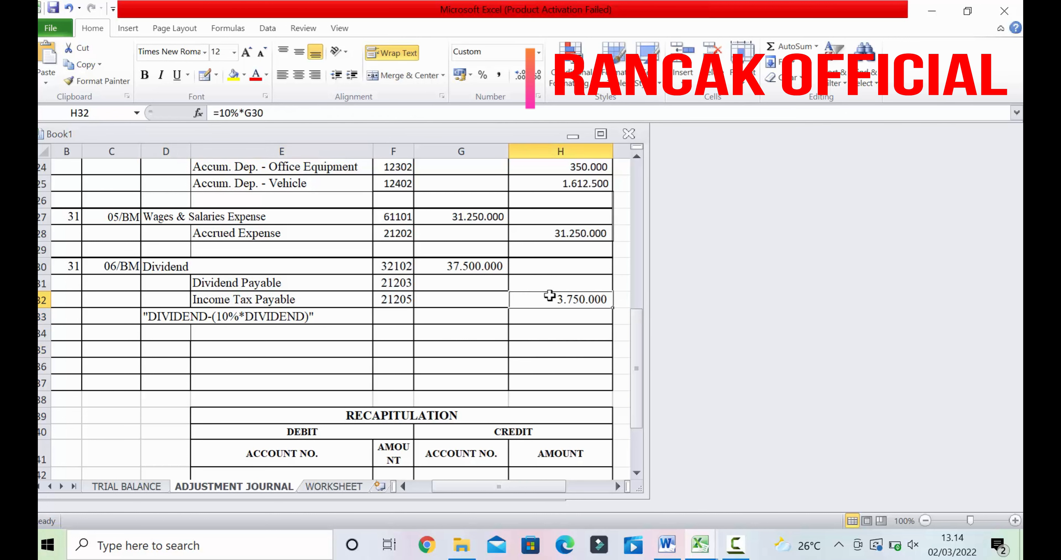
{"action": "type", "text": "="}
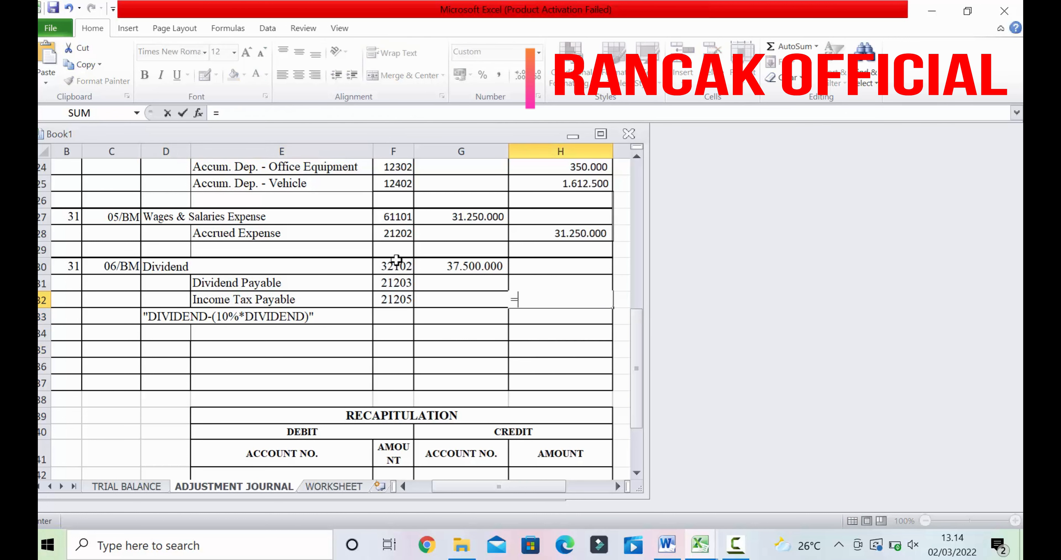
{"action": "left_click", "coordinate": [438, 265]}
{"action": "type", "text": "-"}
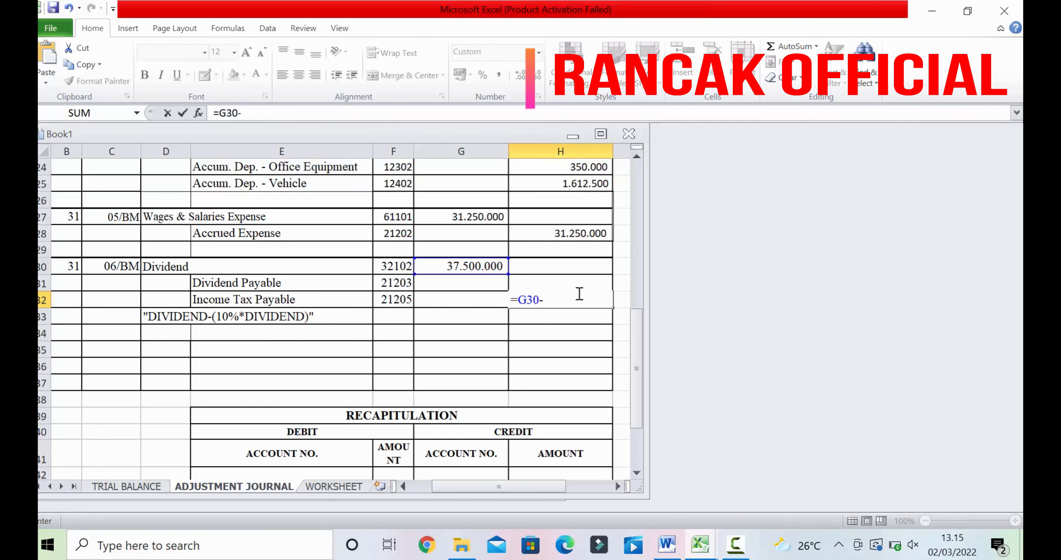
{"action": "type", "text": "(10%^"}
{"action": "left_click", "coordinate": [492, 270]}
{"action": "type", "text": ")"}
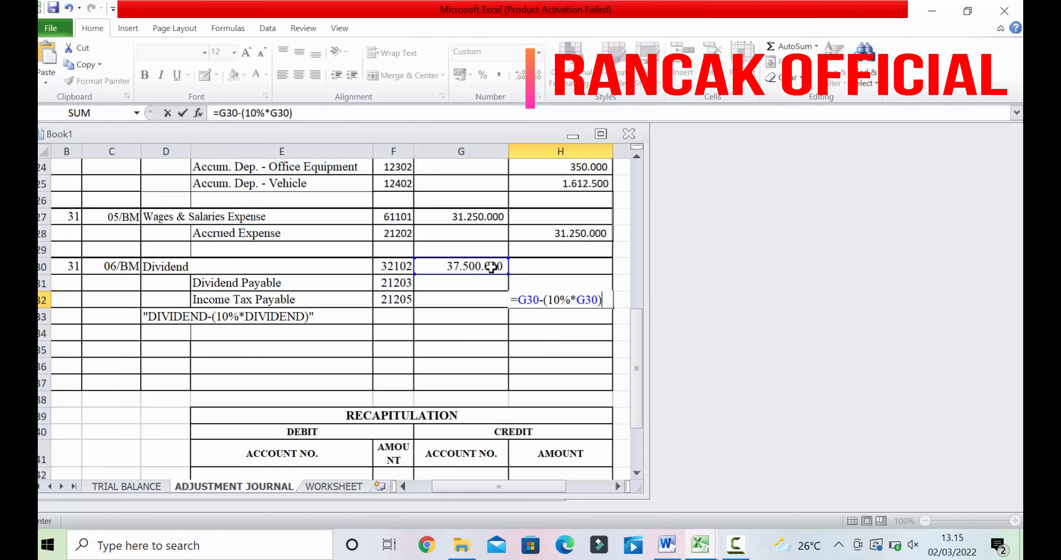
{"action": "key", "text": "Return"}
{"action": "left_click", "coordinate": [574, 299]}
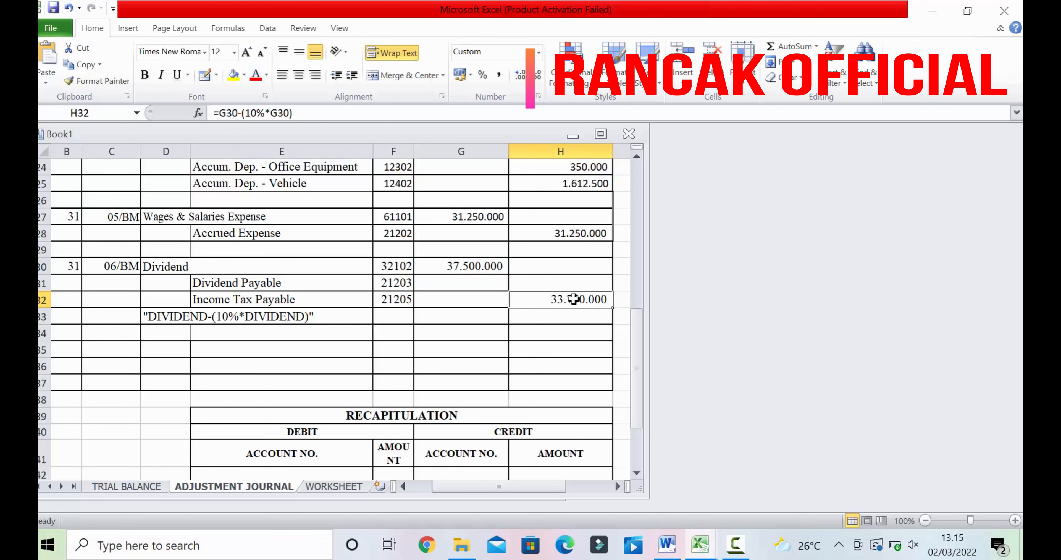
{"action": "key", "text": "Delete"}
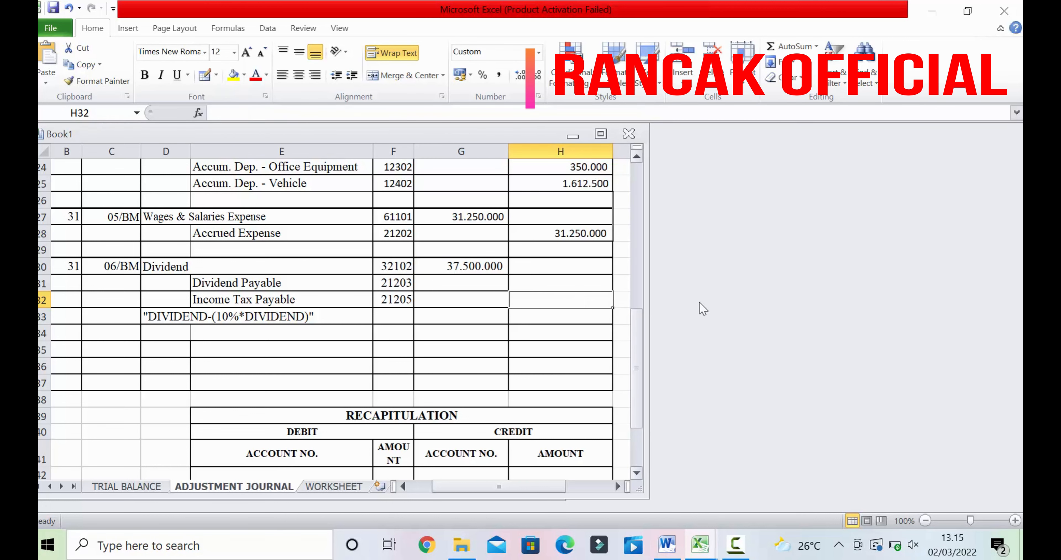
Calculate the Dividend Payable credit in H31 with the formula =G30-(G30*10%)
{"action": "left_click", "coordinate": [590, 286]}
{"action": "type", "text": "="}
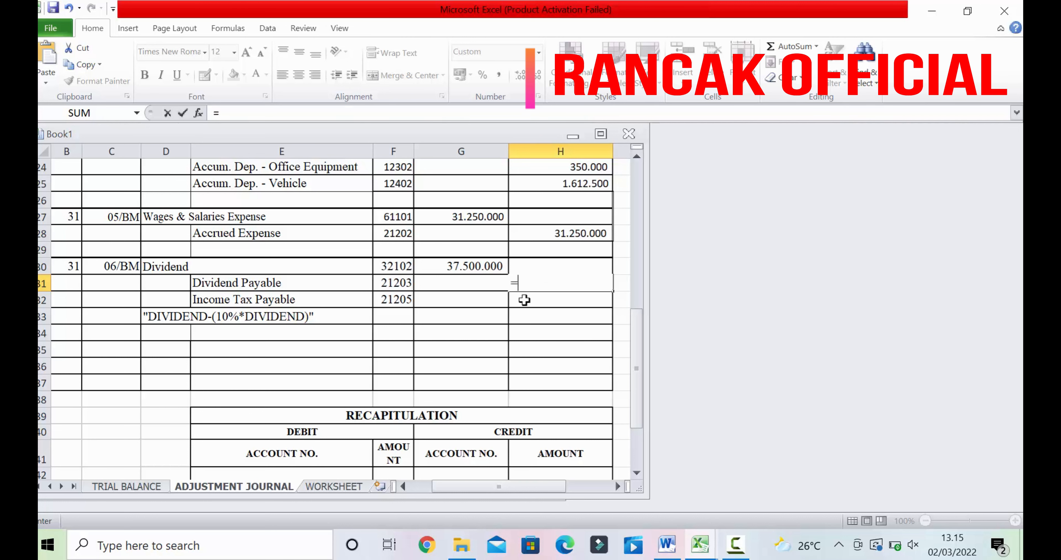
{"action": "left_click", "coordinate": [489, 266]}
{"action": "type", "text": "-"}
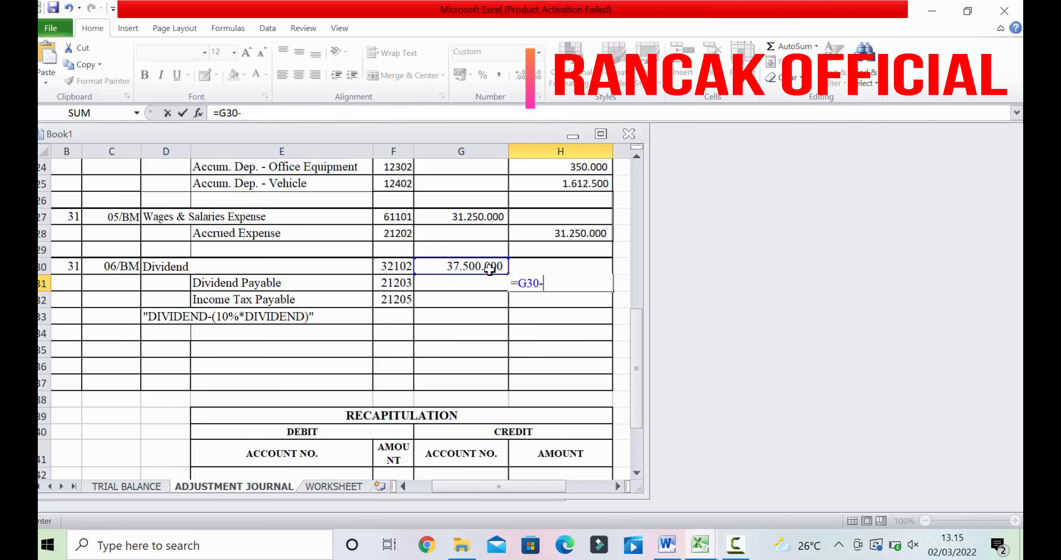
{"action": "type", "text": "("}
{"action": "left_click", "coordinate": [489, 267]}
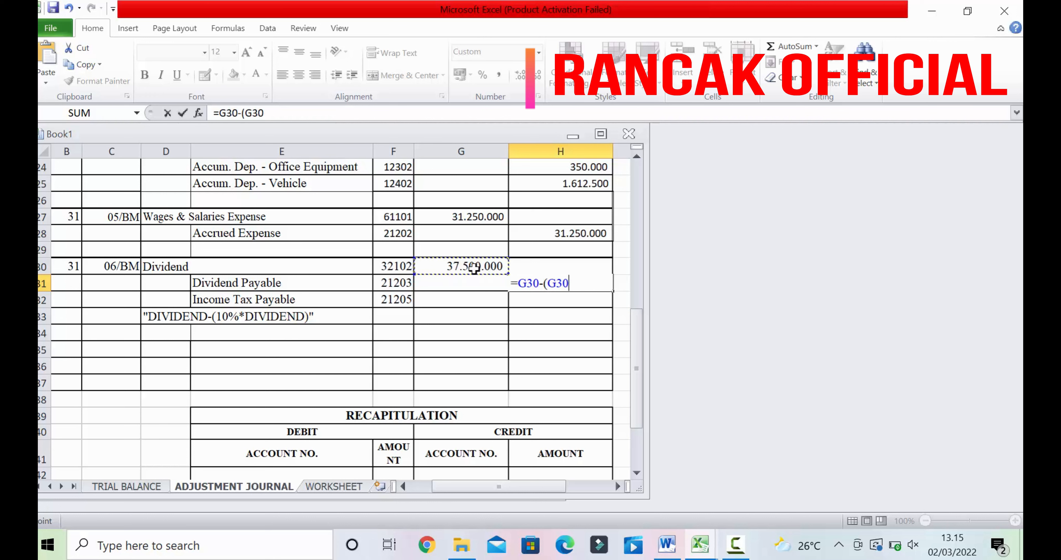
{"action": "type", "text": "*10"}
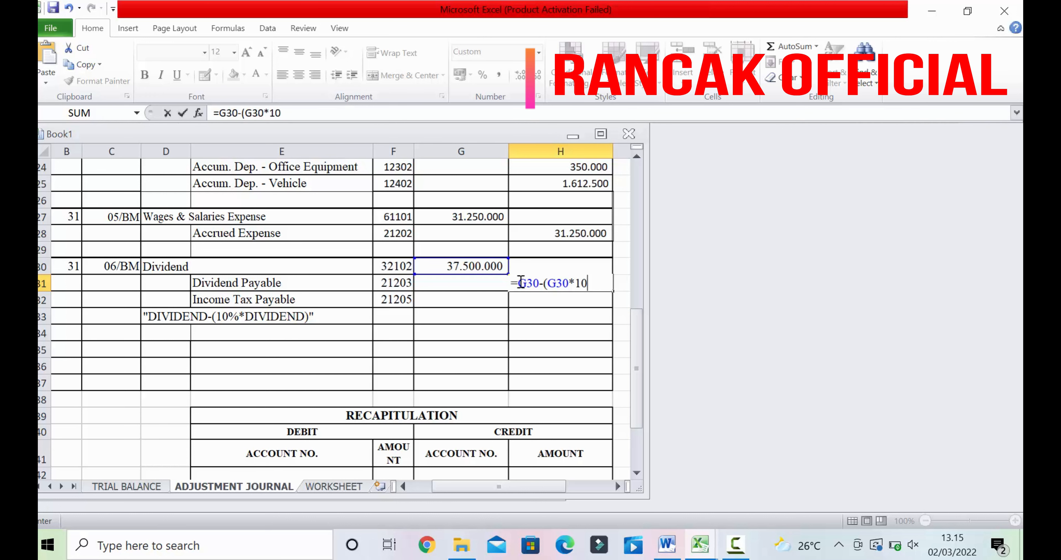
{"action": "type", "text": "%)"}
{"action": "key", "text": "Return"}
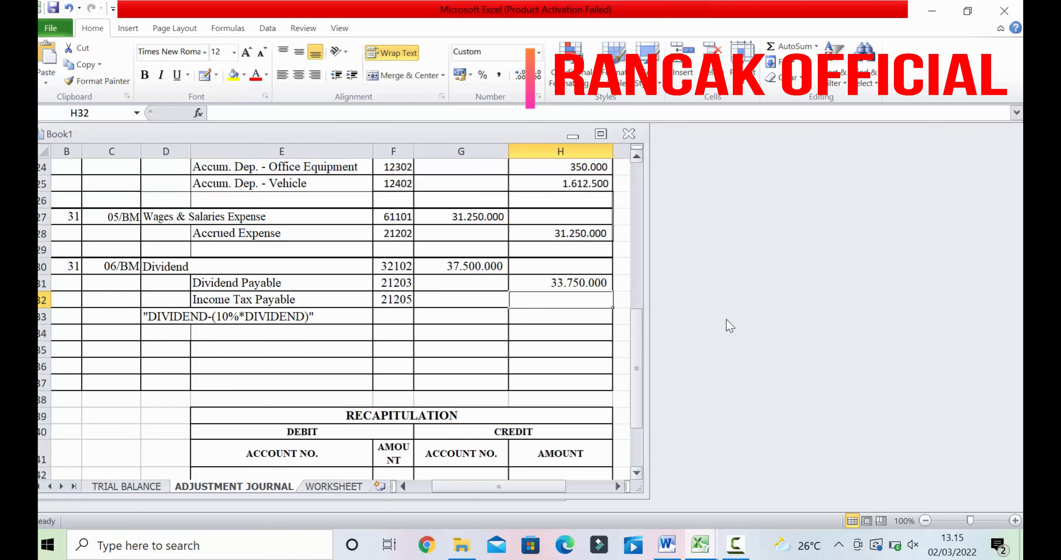
Calculate the Income Tax Payable credit in H32 with the formula =G30-H31
{"action": "type", "text": "="}
{"action": "left_click", "coordinate": [480, 263]}
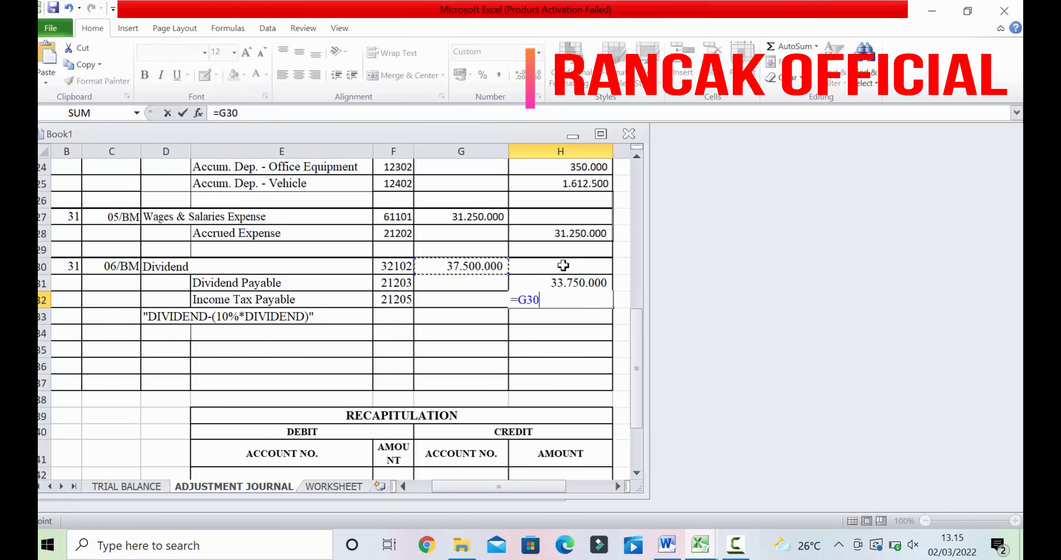
{"action": "type", "text": "-"}
{"action": "left_click", "coordinate": [596, 287]}
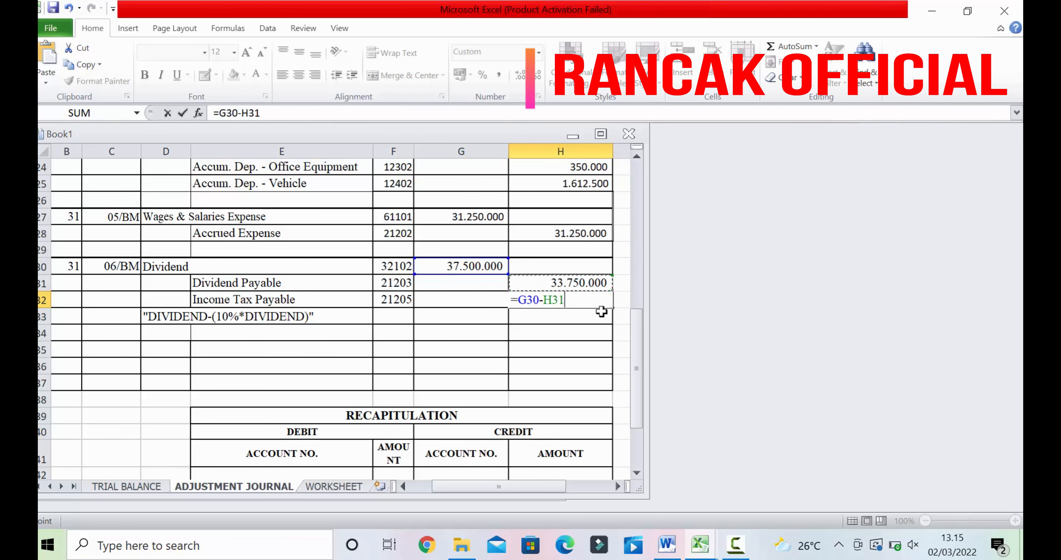
{"action": "key", "text": "Return"}
{"action": "left_click", "coordinate": [428, 346]}
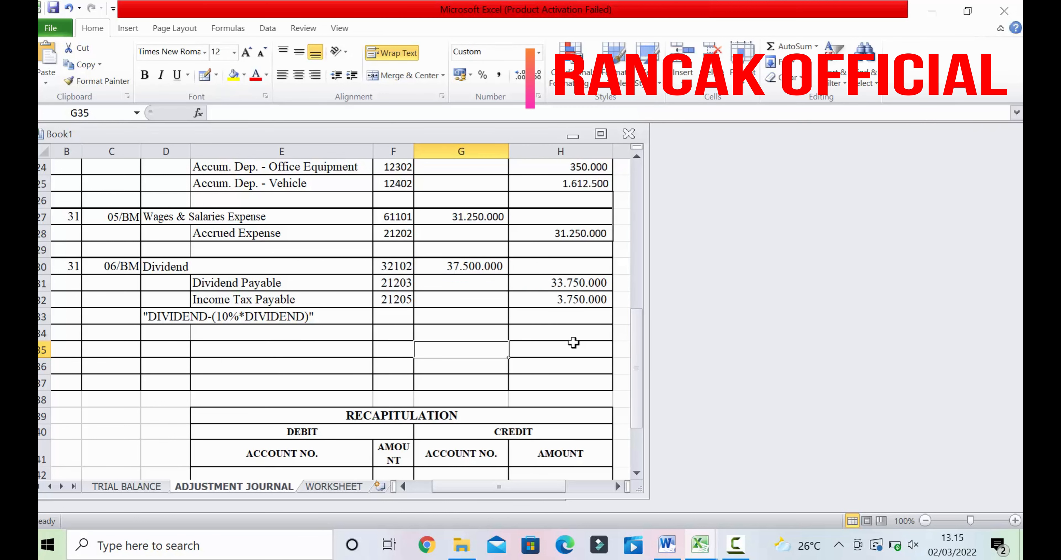
{"action": "left_click", "coordinate": [741, 551]}
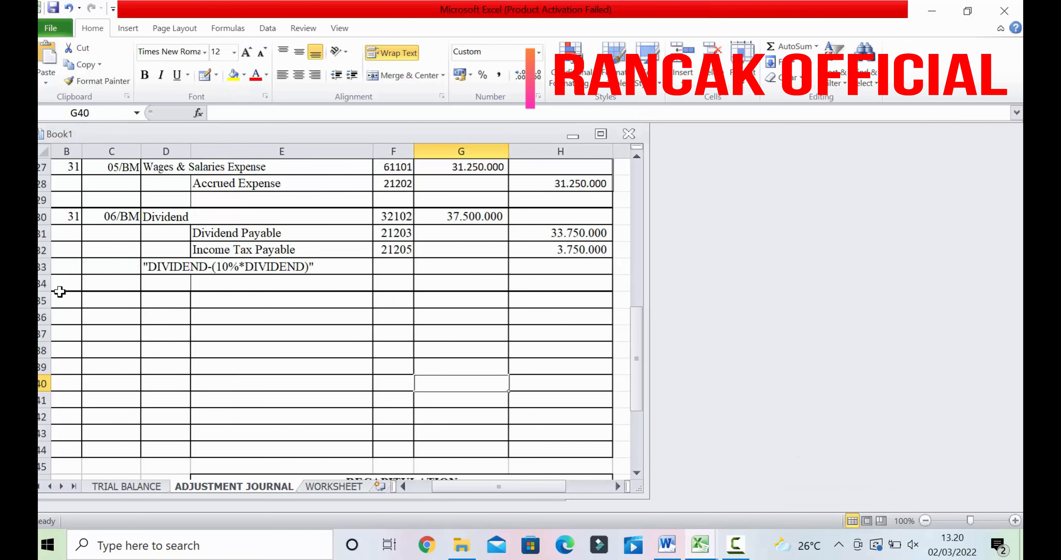
Enter the day 31 in B35 of the ADJUSTMENT JOURNAL sheet for the next adjusting entry
{"action": "left_click", "coordinate": [61, 300]}
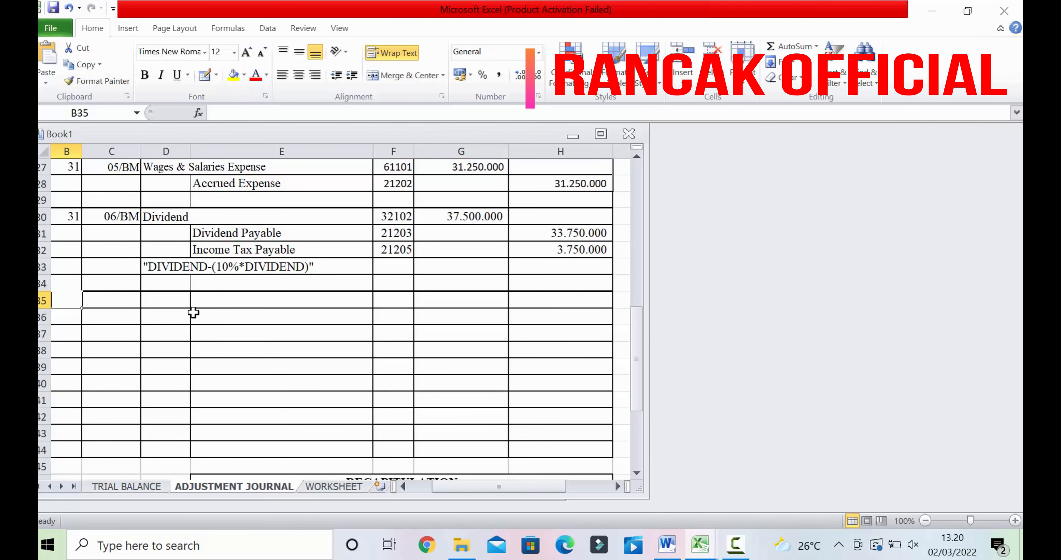
{"action": "type", "text": "3`"}
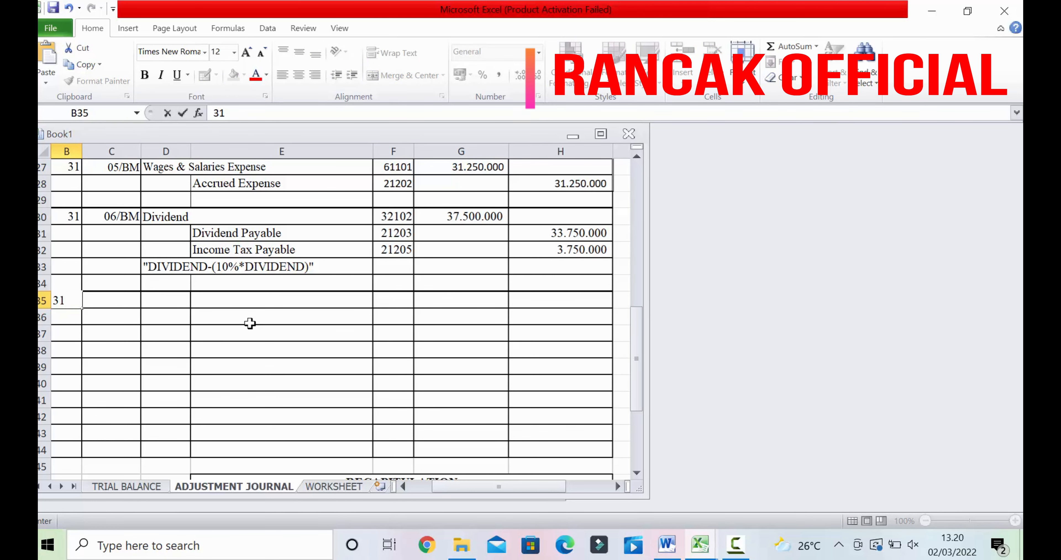
{"action": "left_click", "coordinate": [166, 312]}
{"action": "left_click", "coordinate": [123, 300]}
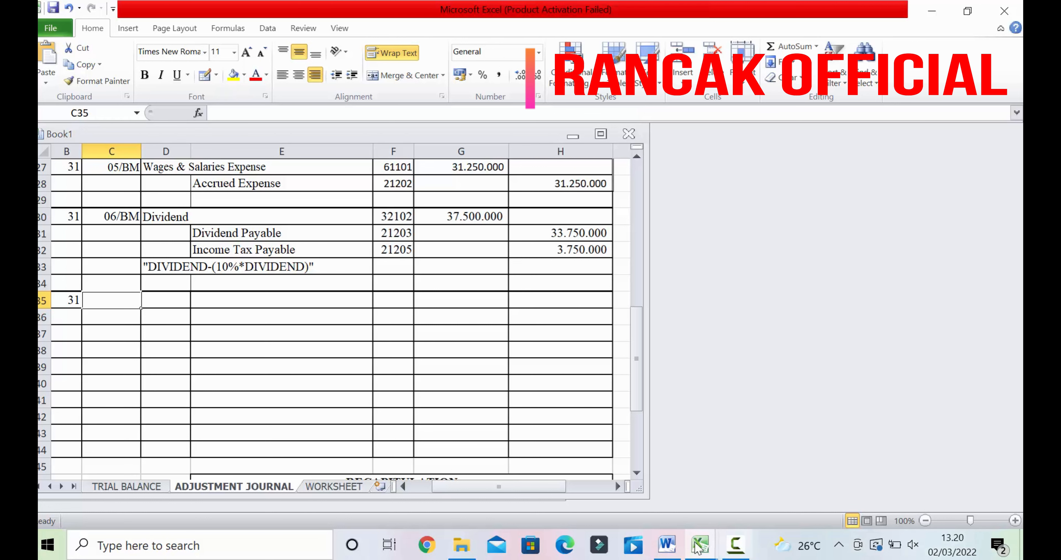
Look up the next memorial, Dokumen 32, in the Word document and enter its number 07/BM in C35 of the Excel journal
{"action": "left_click", "coordinate": [666, 544]}
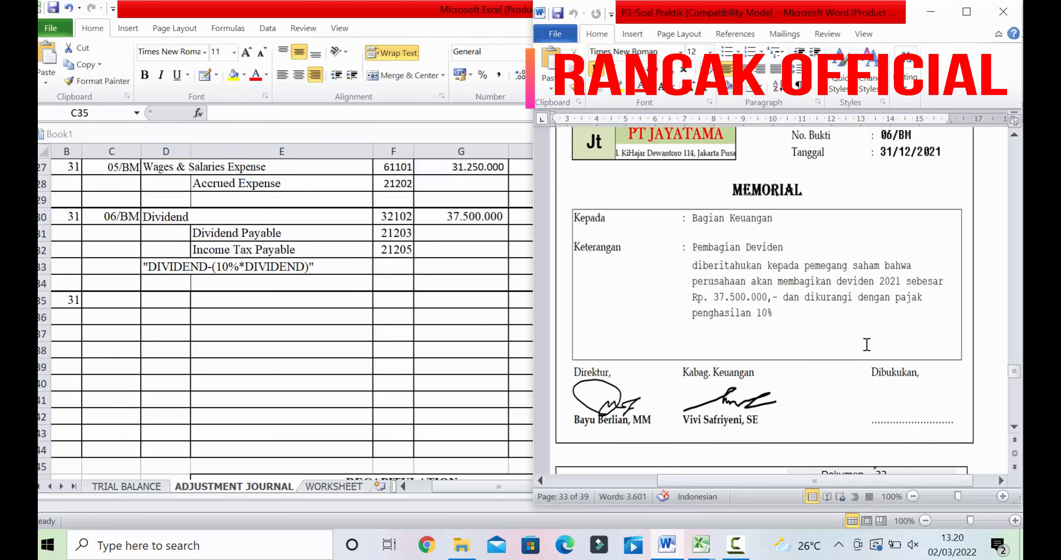
{"action": "scroll", "coordinate": [866, 327], "scroll_direction": "down", "scroll_amount": 6}
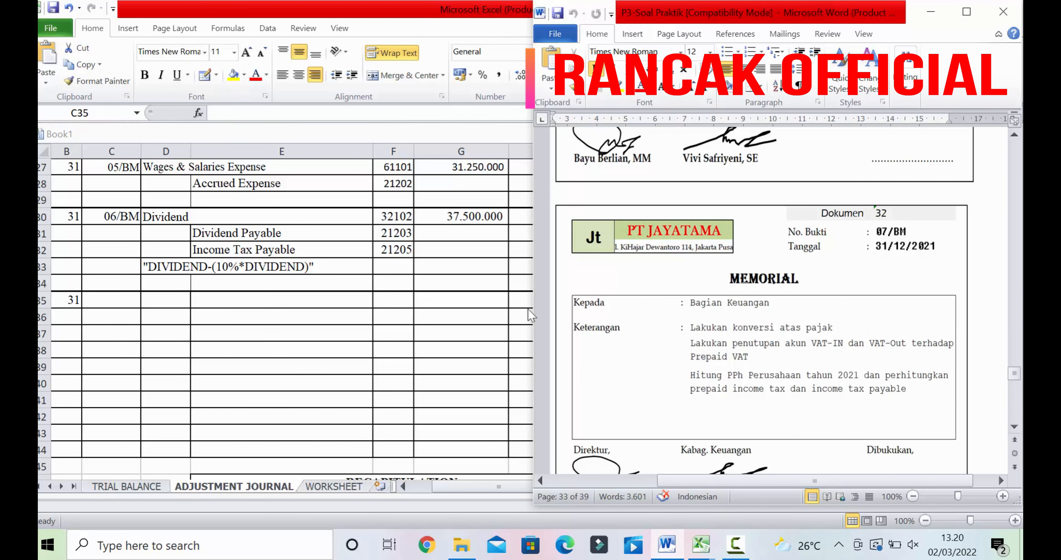
{"action": "left_click", "coordinate": [111, 295]}
{"action": "type", "text": "0"}
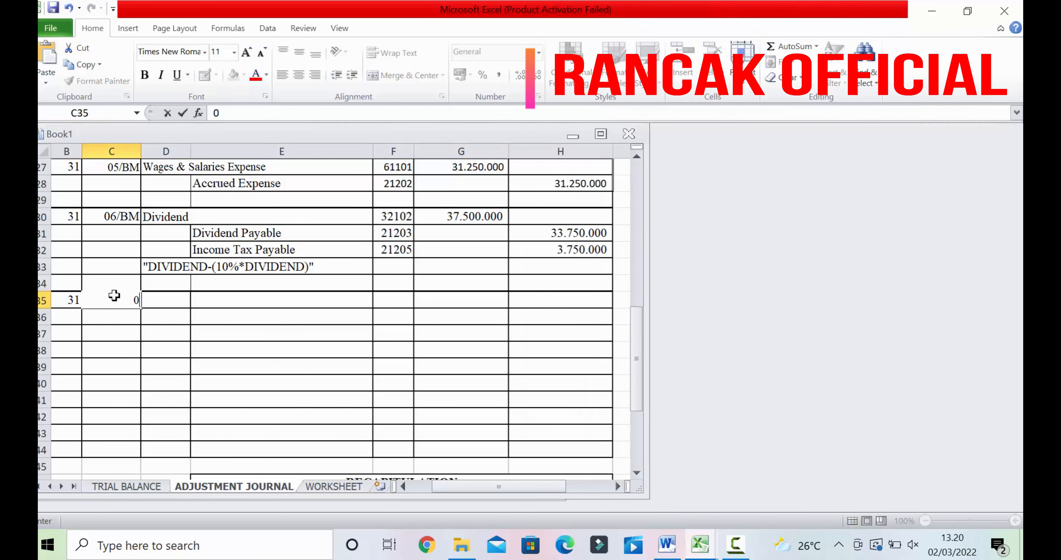
{"action": "type", "text": "7/BM"}
{"action": "left_click", "coordinate": [253, 349]}
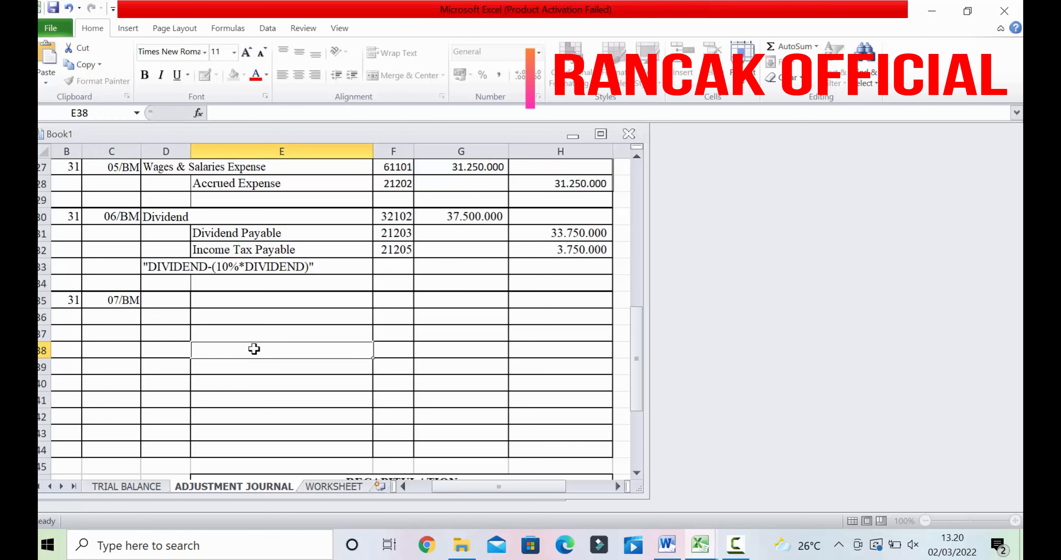
{"action": "left_click", "coordinate": [667, 544]}
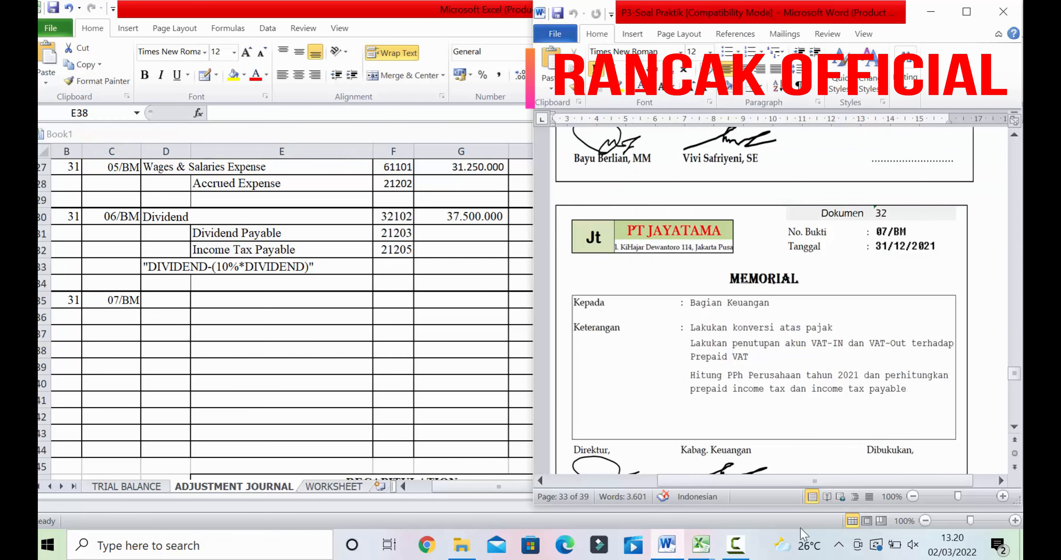
{"action": "left_click", "coordinate": [735, 543]}
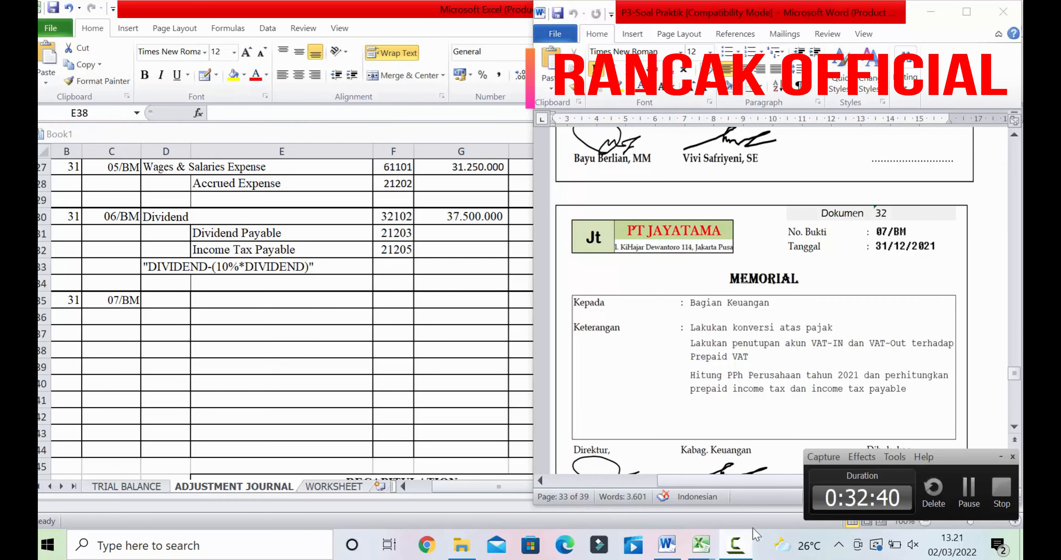
{"action": "left_click", "coordinate": [1000, 457]}
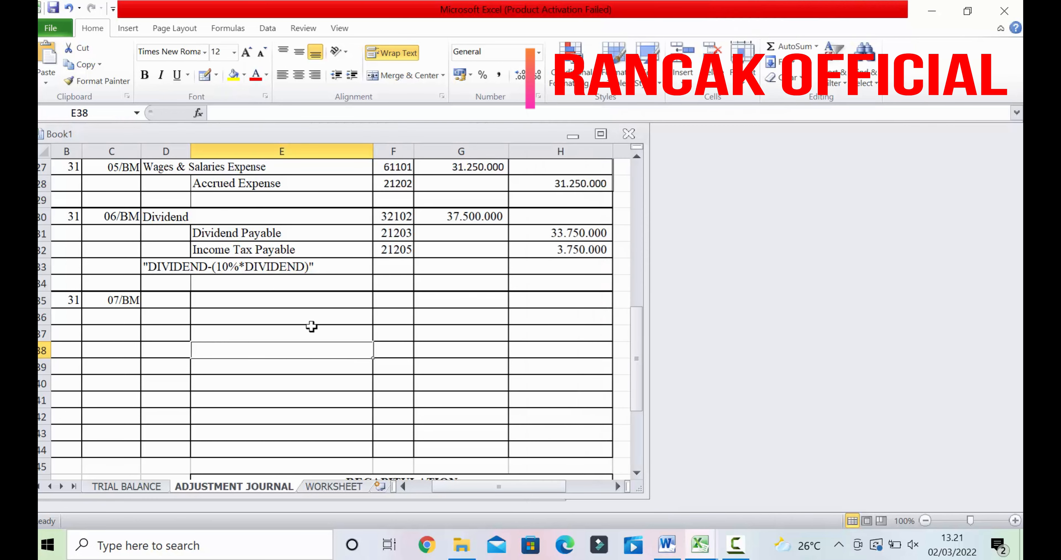
{"action": "left_click", "coordinate": [205, 332]}
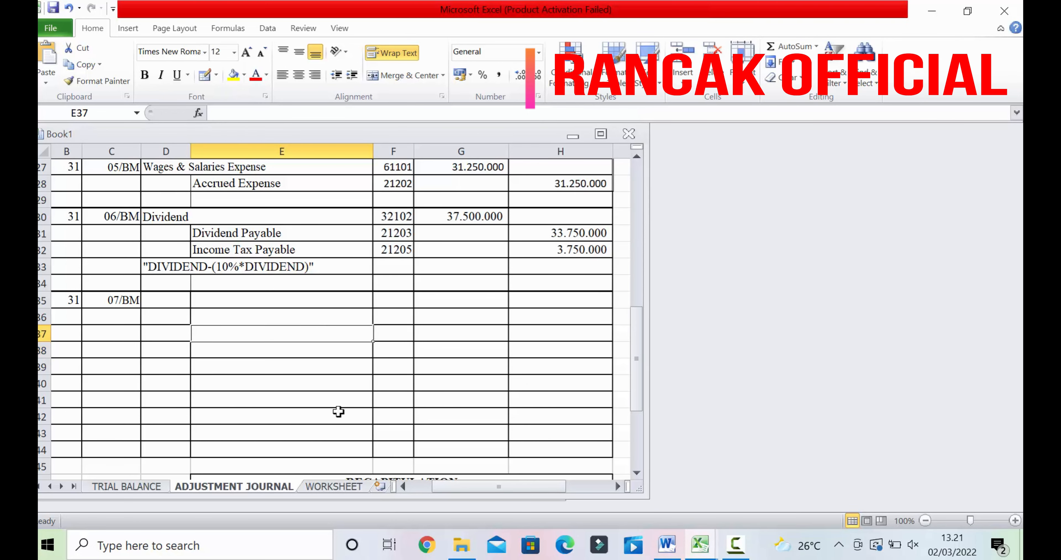
Copy account 21204 Value Added Tax - VAT Out from the TRIAL BALANCE sheet into C40:D40 of the ADJUSTMENT JOURNAL sheet
{"action": "left_click", "coordinate": [165, 486]}
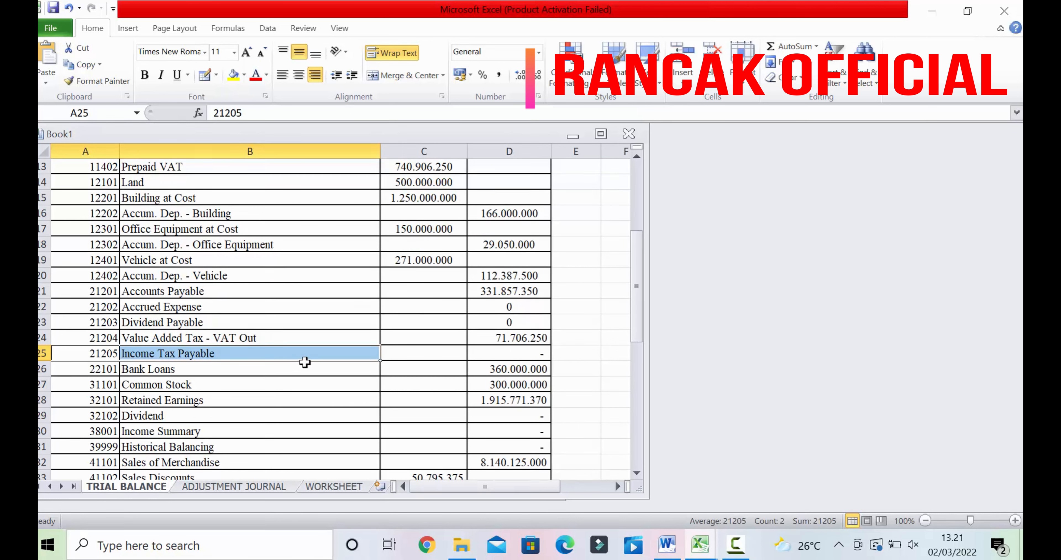
{"action": "left_click_drag", "start_coordinate": [117, 338], "coordinate": [165, 338]}
{"action": "right_click", "coordinate": [166, 339]}
{"action": "left_click", "coordinate": [195, 94]}
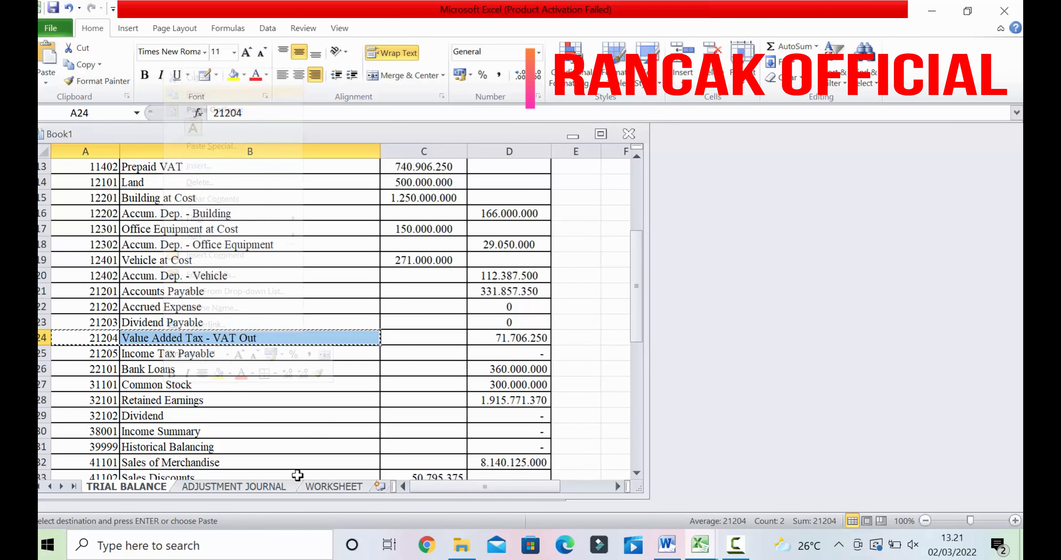
{"action": "left_click", "coordinate": [233, 486]}
{"action": "left_click", "coordinate": [124, 385]}
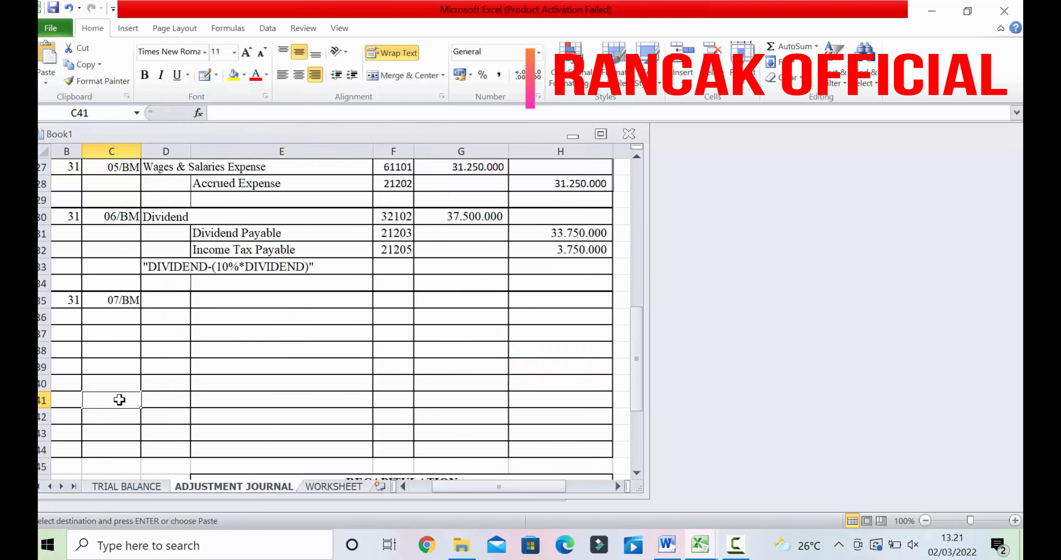
{"action": "right_click", "coordinate": [120, 387]}
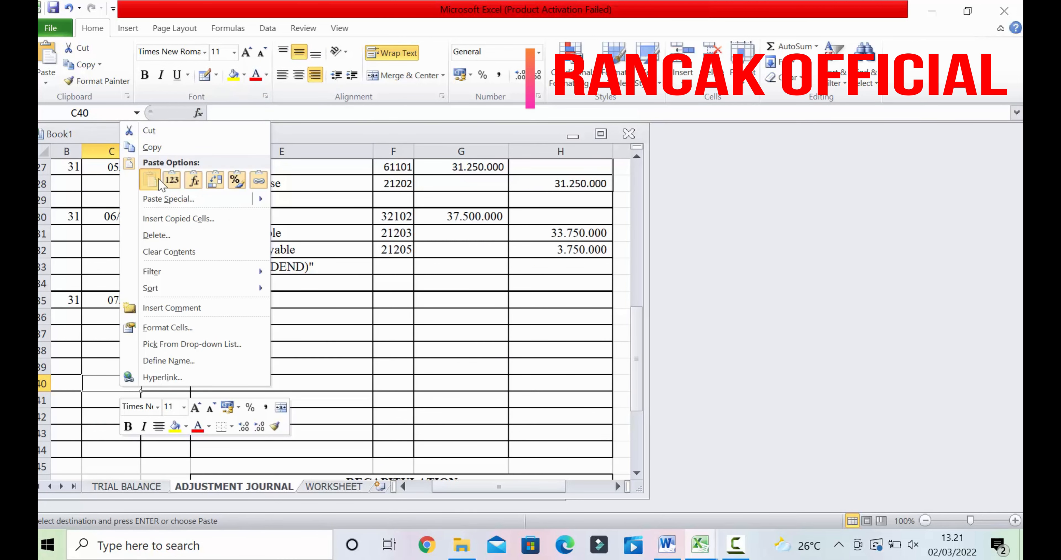
{"action": "left_click", "coordinate": [150, 179]}
{"action": "left_click", "coordinate": [279, 384]}
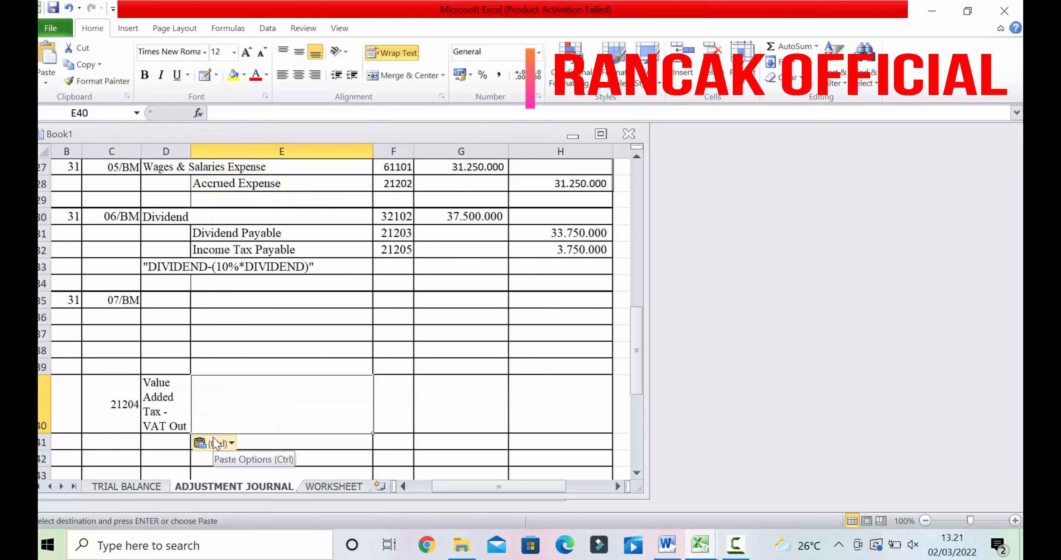
Copy account 11401 Value Added Tax - In (VAT In) from the TRIAL BALANCE sheet into C41:D41 of the ADJUSTMENT JOURNAL sheet
{"action": "left_click", "coordinate": [140, 487]}
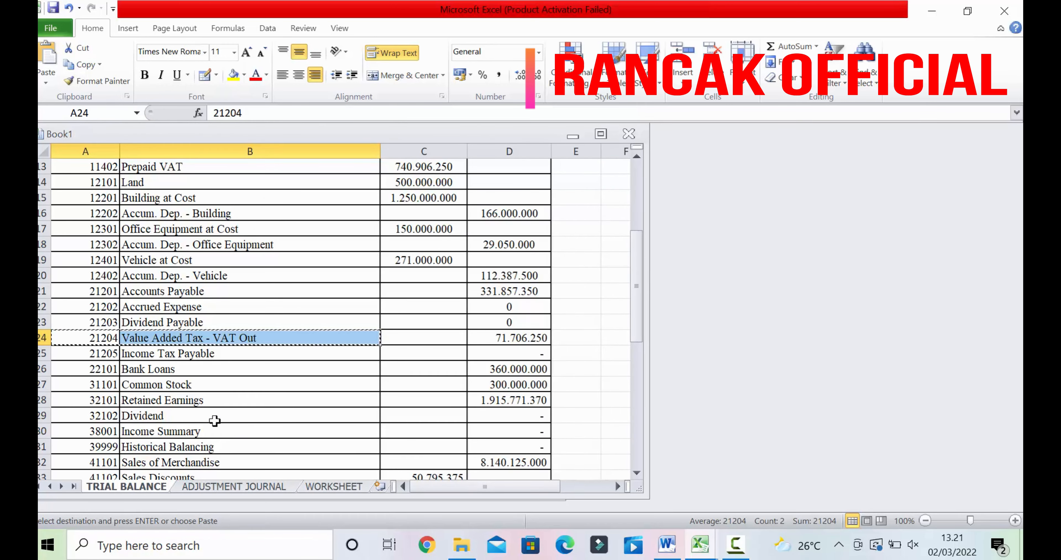
{"action": "scroll", "coordinate": [165, 327], "scroll_direction": "down", "scroll_amount": 3}
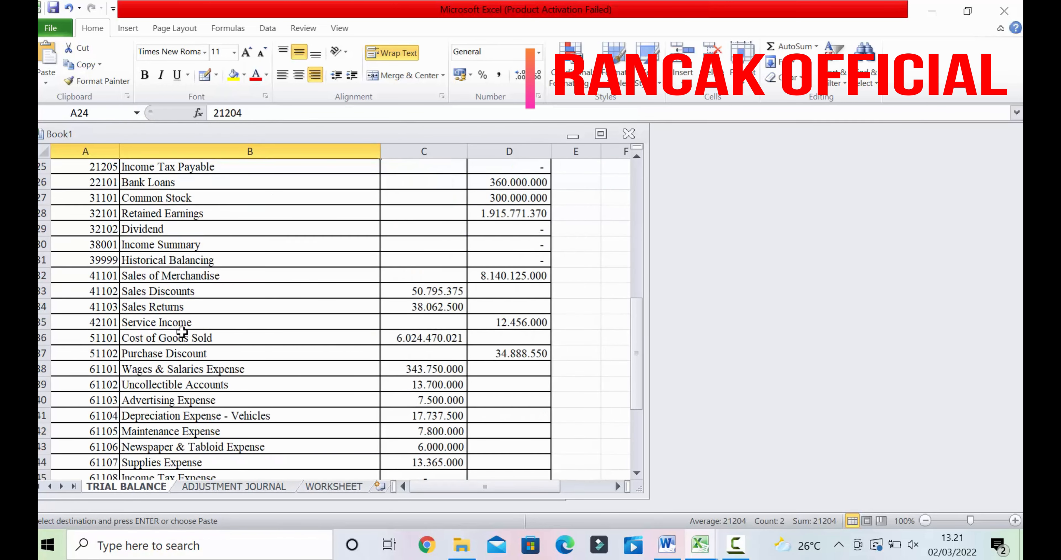
{"action": "scroll", "coordinate": [182, 331], "scroll_direction": "up", "scroll_amount": 3}
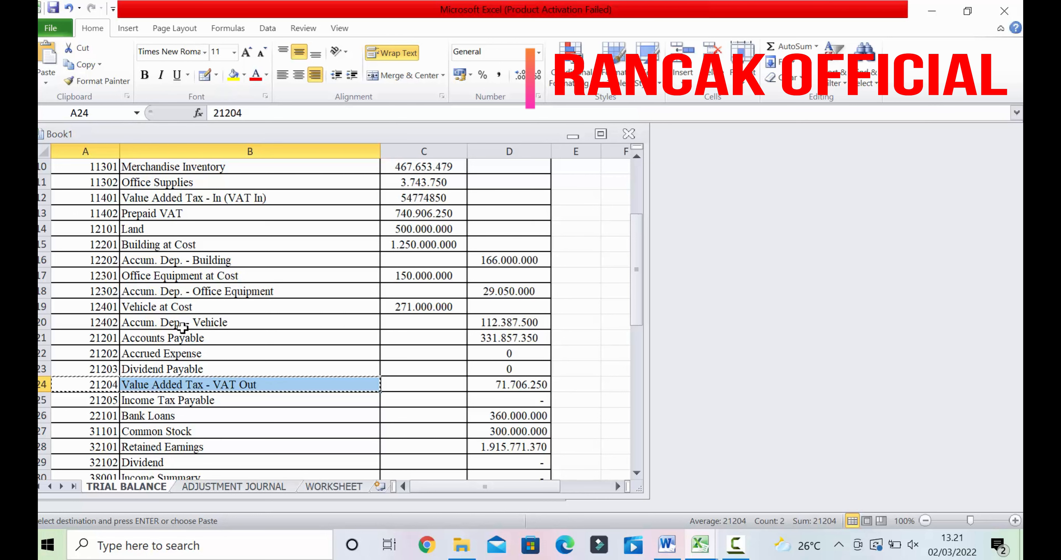
{"action": "left_click_drag", "start_coordinate": [89, 198], "coordinate": [157, 197]}
{"action": "right_click", "coordinate": [157, 196]}
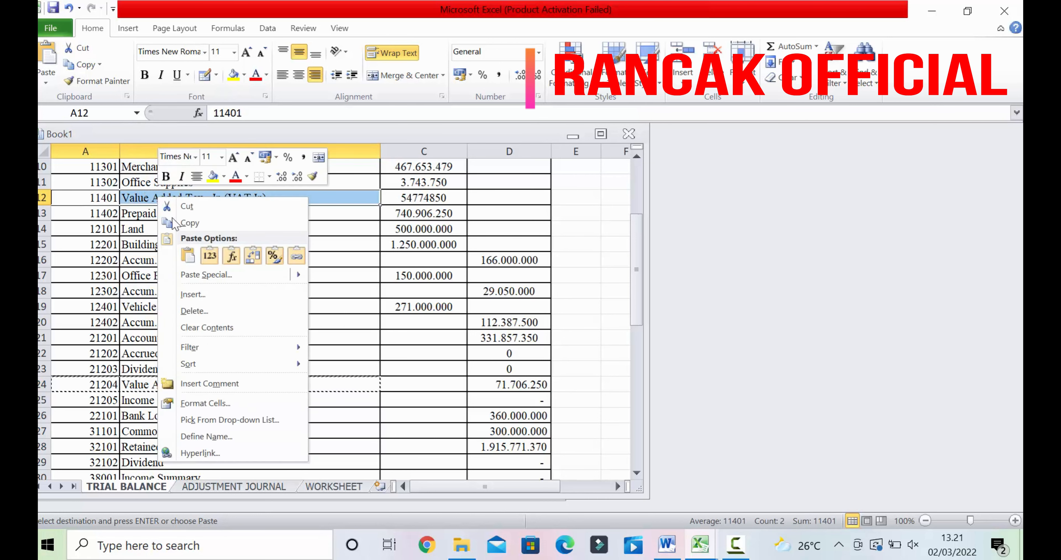
{"action": "left_click", "coordinate": [205, 224]}
{"action": "left_click", "coordinate": [206, 487]}
{"action": "left_click", "coordinate": [111, 441]}
{"action": "right_click", "coordinate": [111, 442]}
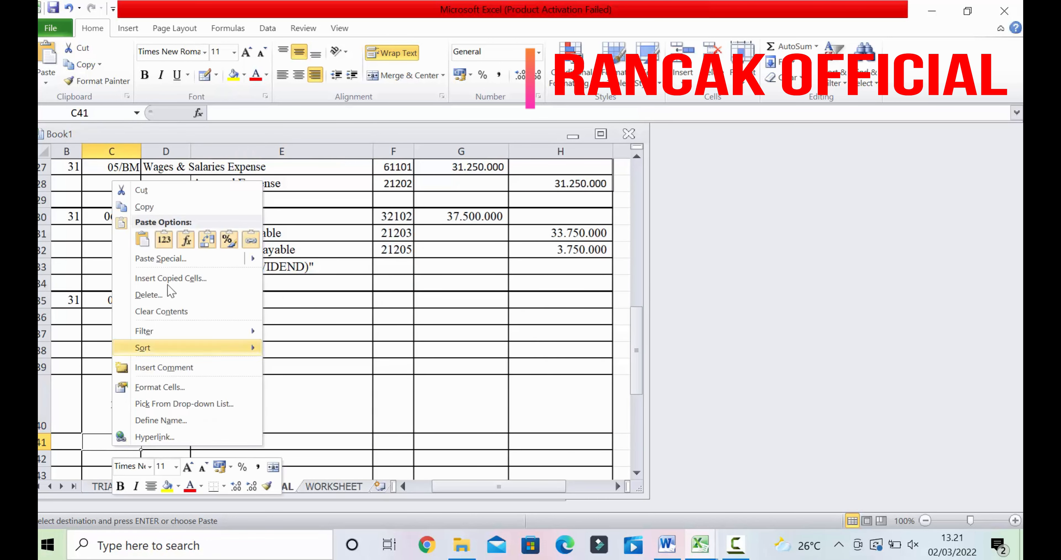
{"action": "left_click", "coordinate": [142, 239]}
{"action": "scroll", "coordinate": [274, 327], "scroll_direction": "down", "scroll_amount": 2}
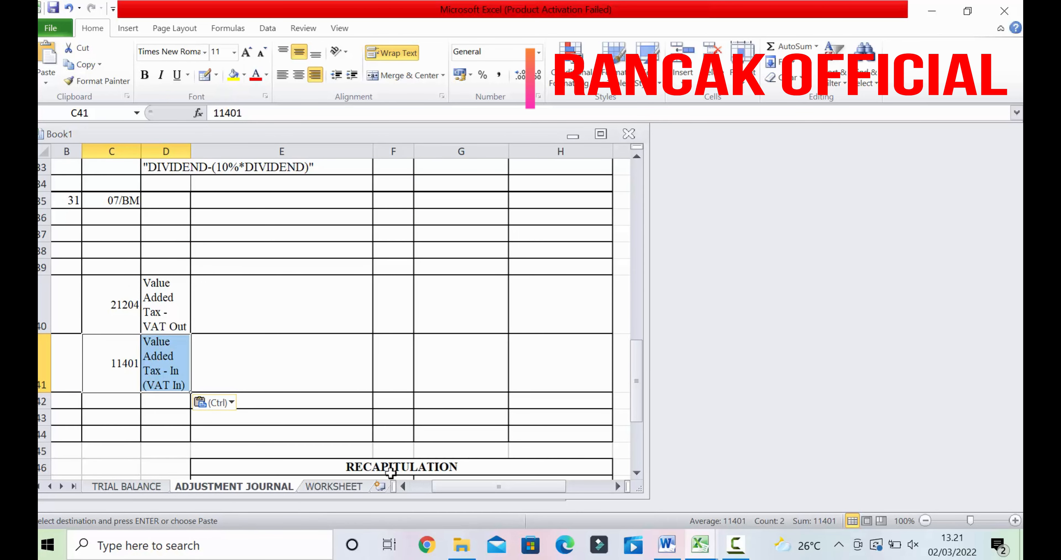
Copy account 11402 Prepaid VAT from the TRIAL BALANCE sheet into C42:D42 of the ADJUSTMENT JOURNAL sheet
{"action": "left_click", "coordinate": [125, 486]}
{"action": "scroll", "coordinate": [182, 387], "scroll_direction": "down", "scroll_amount": 5}
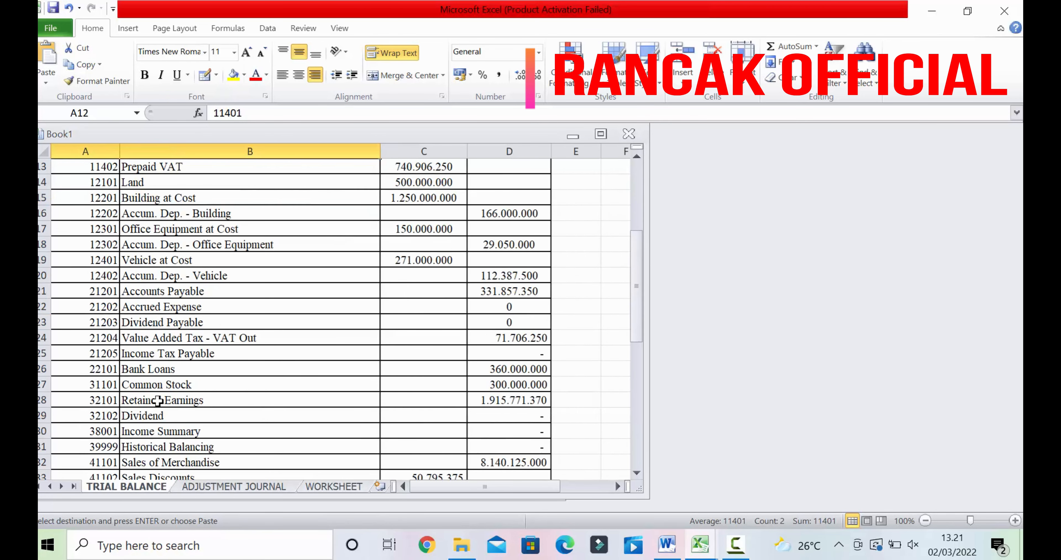
{"action": "scroll", "coordinate": [183, 382], "scroll_direction": "down", "scroll_amount": 4}
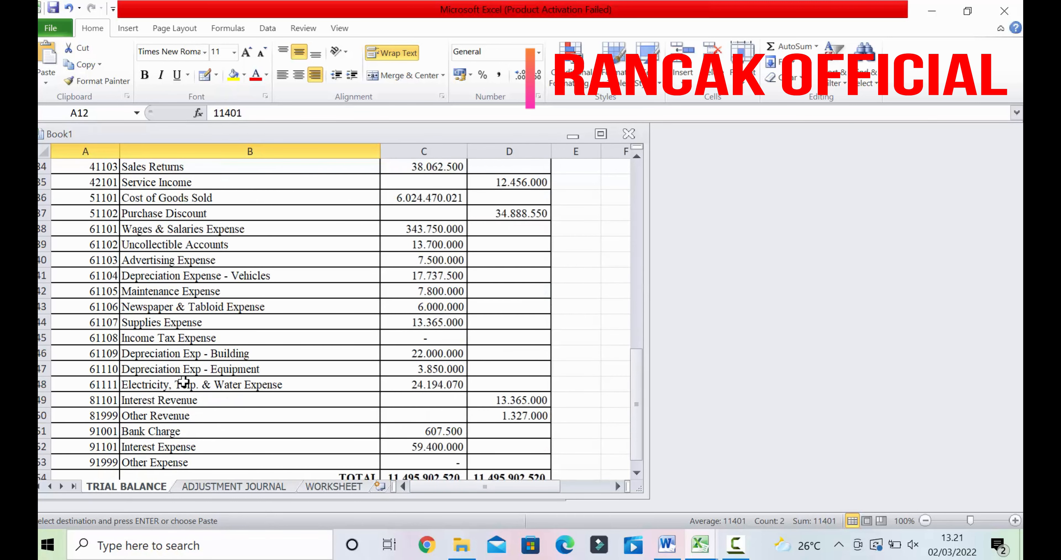
{"action": "scroll", "coordinate": [320, 331], "scroll_direction": "up", "scroll_amount": 9}
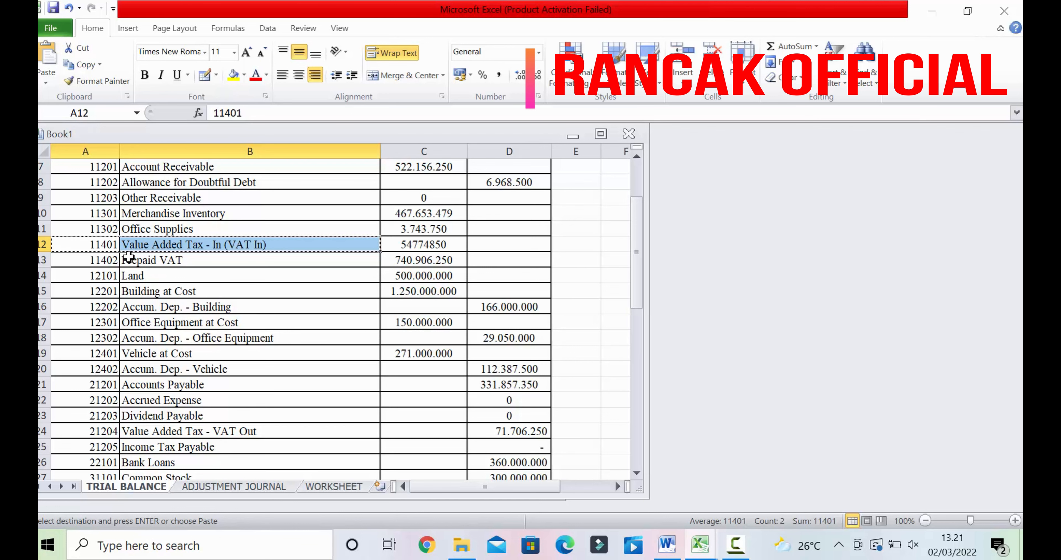
{"action": "left_click_drag", "start_coordinate": [118, 259], "coordinate": [142, 259]}
{"action": "right_click", "coordinate": [142, 260]}
{"action": "left_click", "coordinate": [193, 286]}
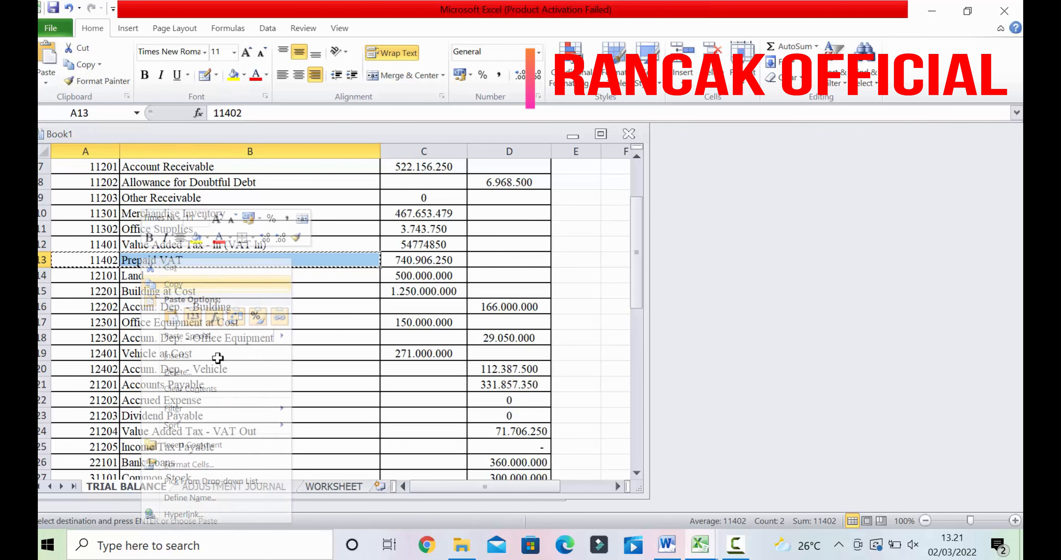
{"action": "left_click", "coordinate": [227, 488]}
{"action": "right_click", "coordinate": [123, 401]}
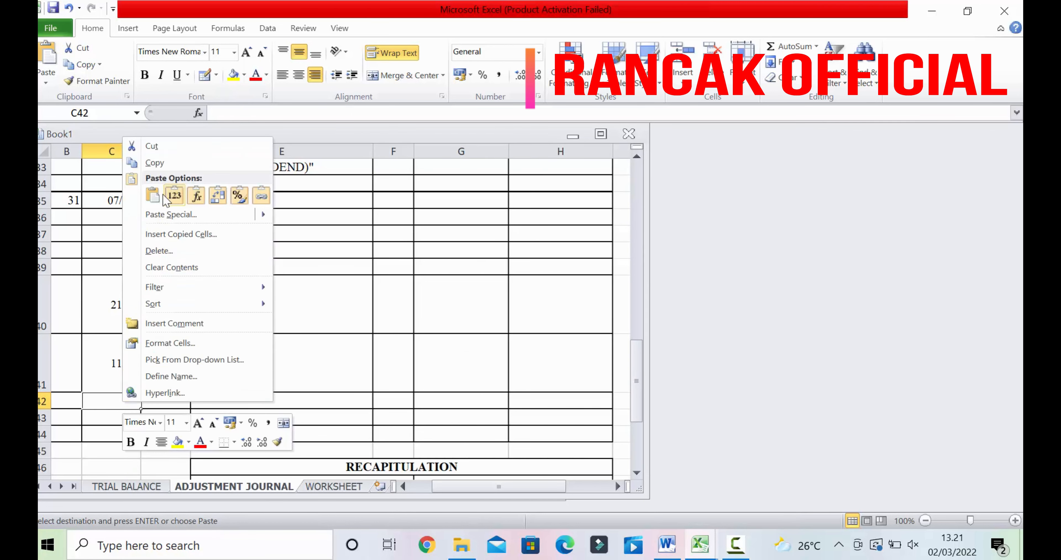
{"action": "left_click", "coordinate": [153, 195]}
{"action": "left_click", "coordinate": [247, 372]}
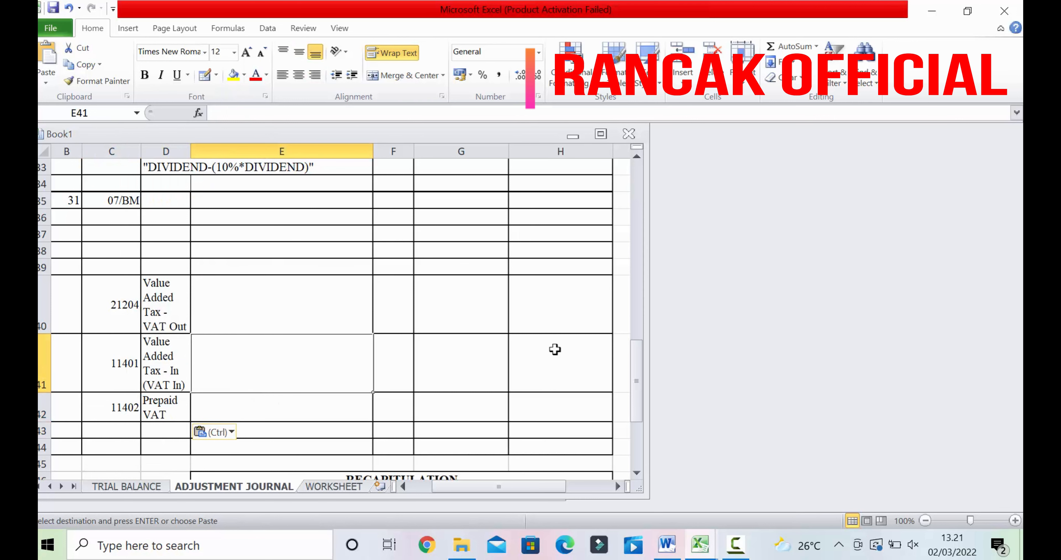
Try to insert the VAT Out balance, copied from D24 of the TRIAL BALANCE sheet, as cell content in G35 of the ADJUSTMENT JOURNAL sheet
{"action": "left_click", "coordinate": [677, 542]}
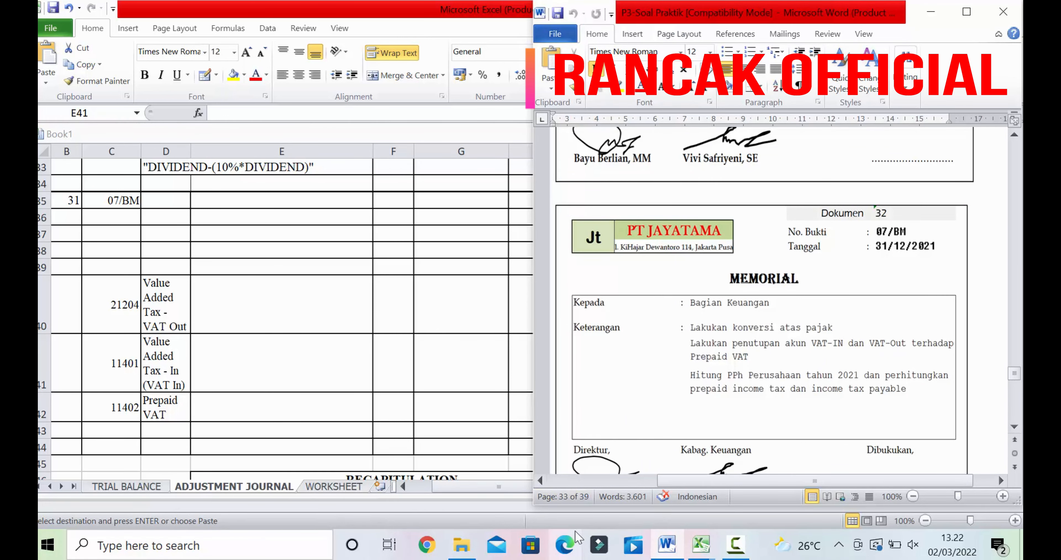
{"action": "key", "text": "alt+Tab"}
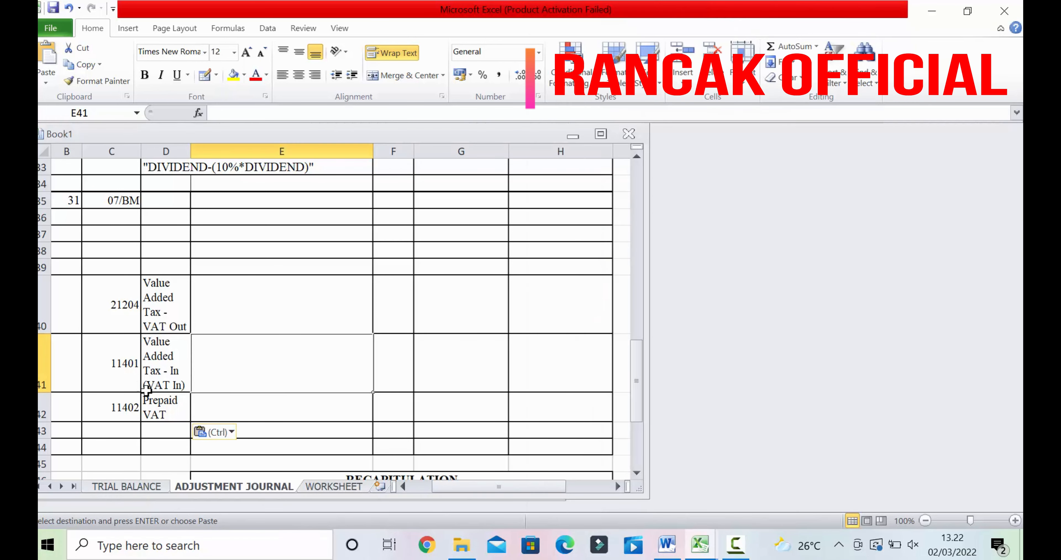
{"action": "left_click", "coordinate": [140, 486]}
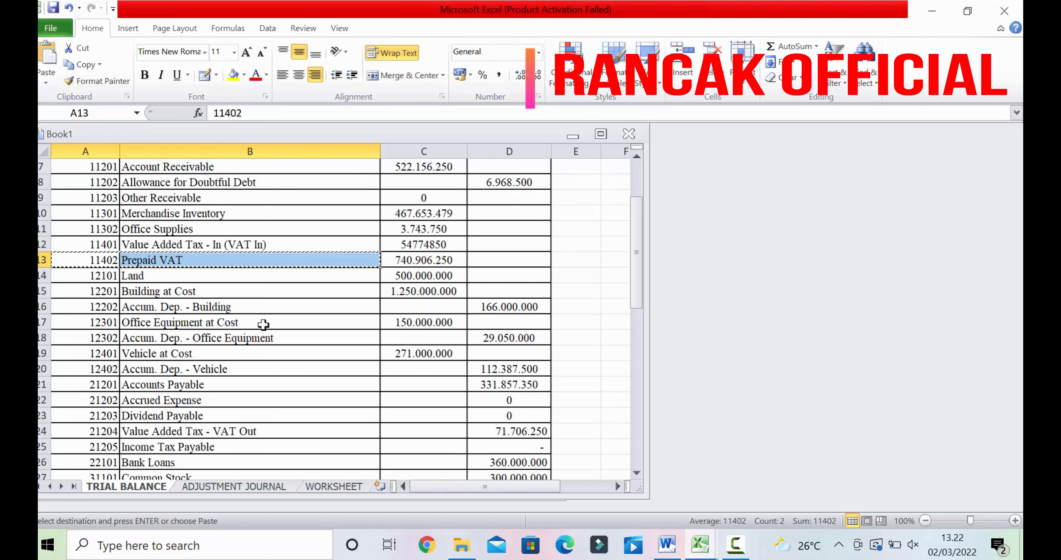
{"action": "left_click", "coordinate": [524, 434]}
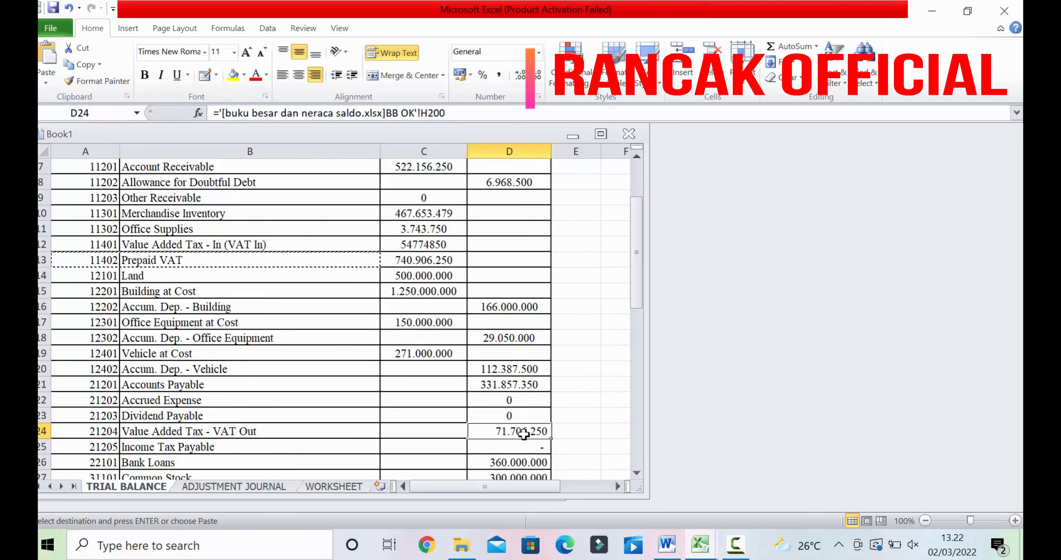
{"action": "right_click", "coordinate": [529, 430]}
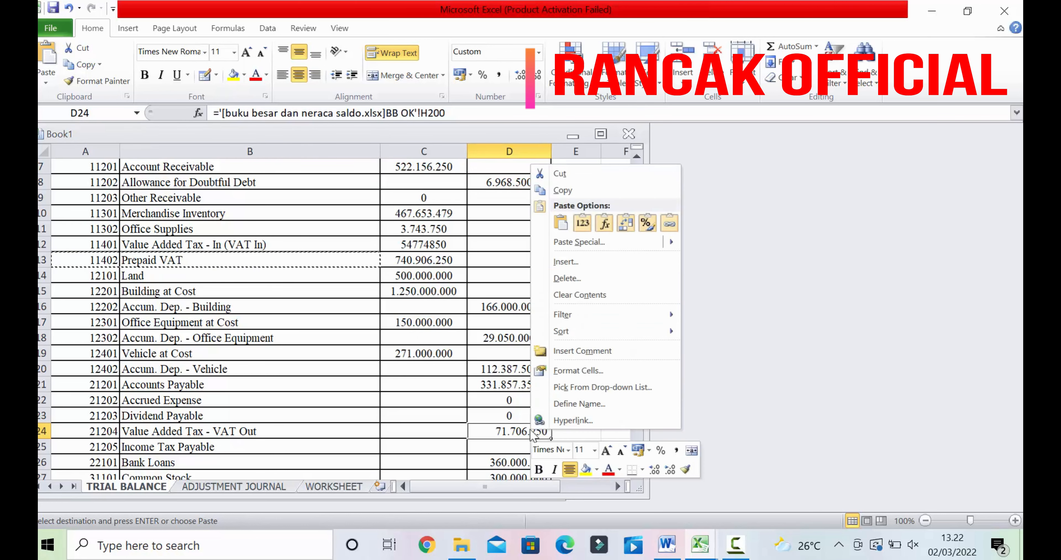
{"action": "left_click", "coordinate": [564, 190]}
{"action": "left_click", "coordinate": [225, 487]}
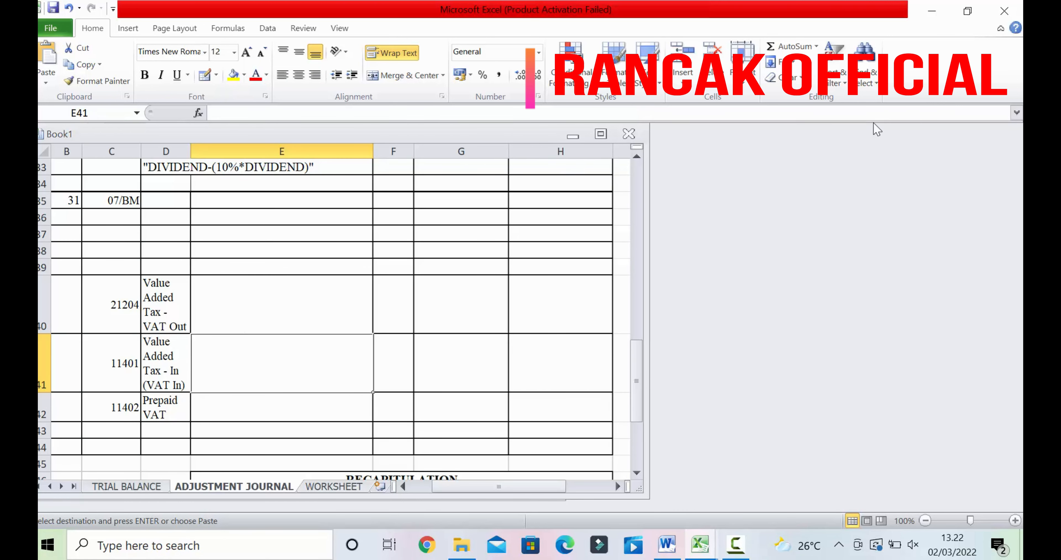
{"action": "left_click", "coordinate": [451, 202]}
{"action": "left_click", "coordinate": [374, 112]}
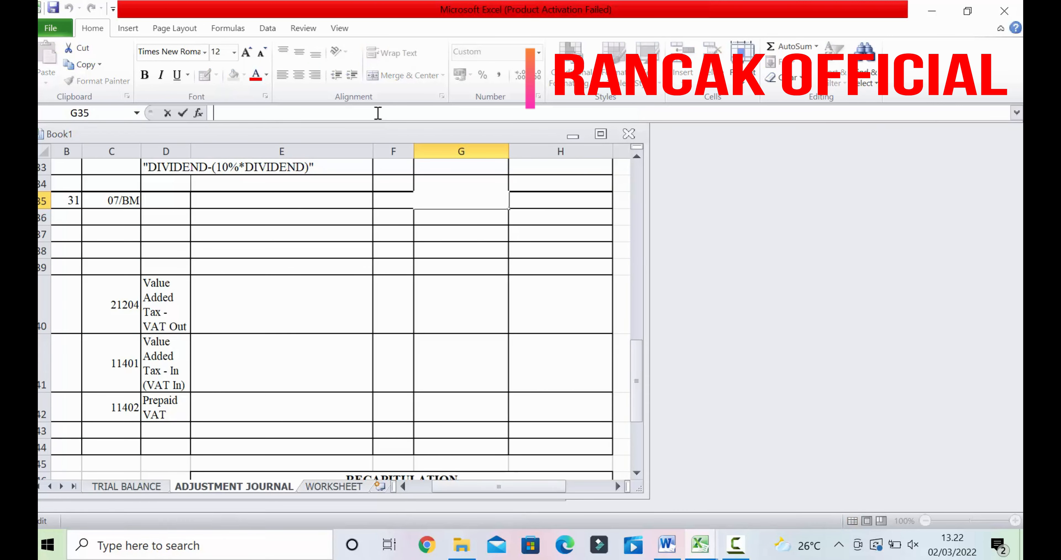
{"action": "right_click", "coordinate": [376, 113]}
{"action": "left_click", "coordinate": [530, 265]}
{"action": "right_click", "coordinate": [461, 201]}
{"action": "left_click", "coordinate": [537, 350]}
{"action": "left_click", "coordinate": [667, 544]}
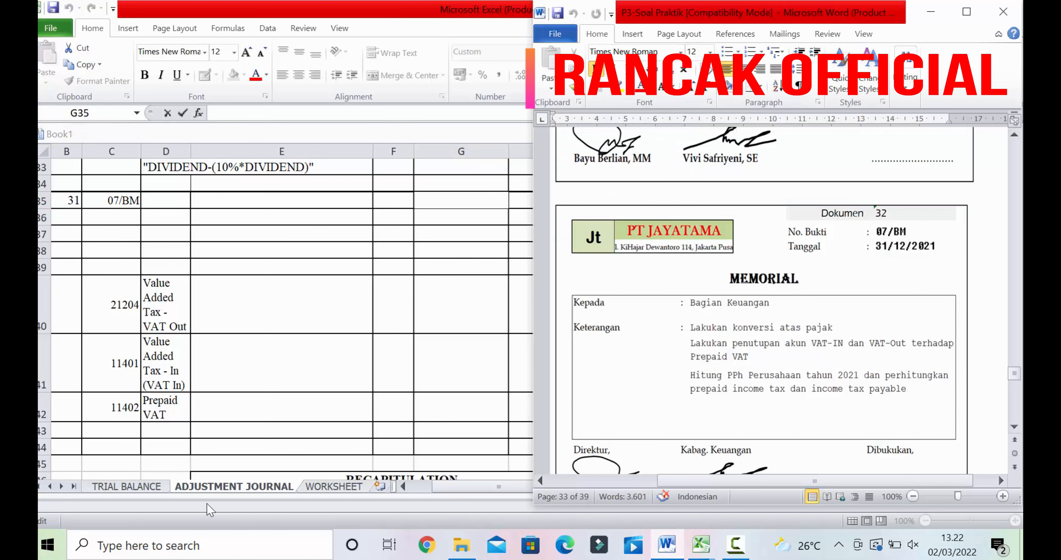
Copy the VAT Out credit cell D24 from the TRIAL BALANCE sheet and paste it directly onto G35 of the ADJUSTMENT JOURNAL sheet
{"action": "left_click", "coordinate": [163, 495]}
{"action": "left_click", "coordinate": [154, 486]}
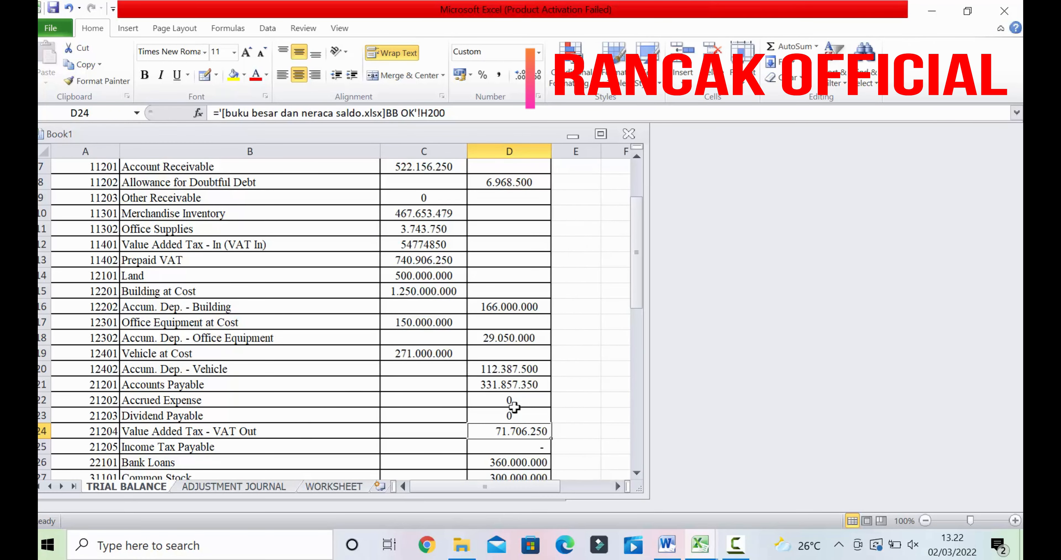
{"action": "right_click", "coordinate": [515, 430]}
{"action": "left_click", "coordinate": [546, 192]}
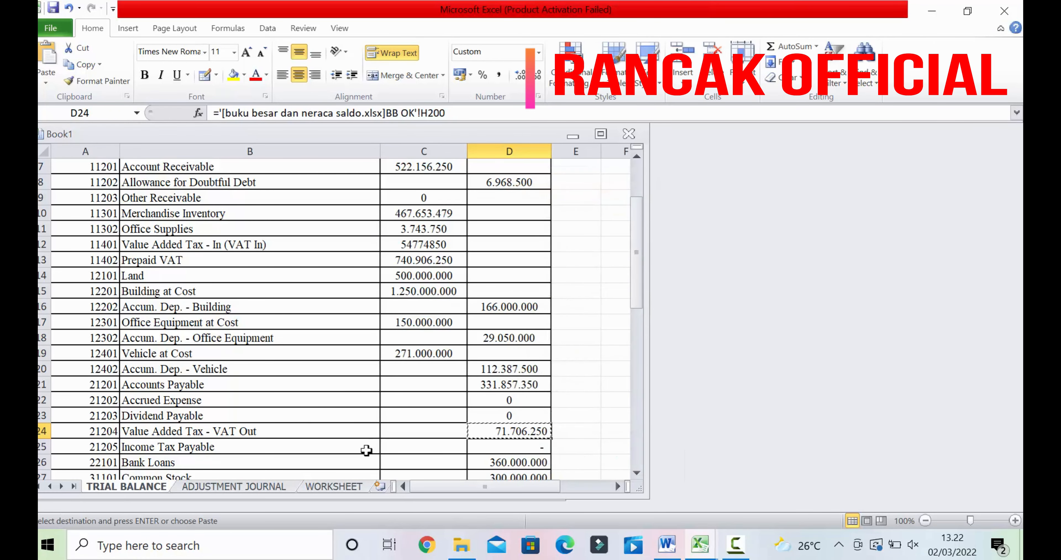
{"action": "left_click", "coordinate": [229, 487]}
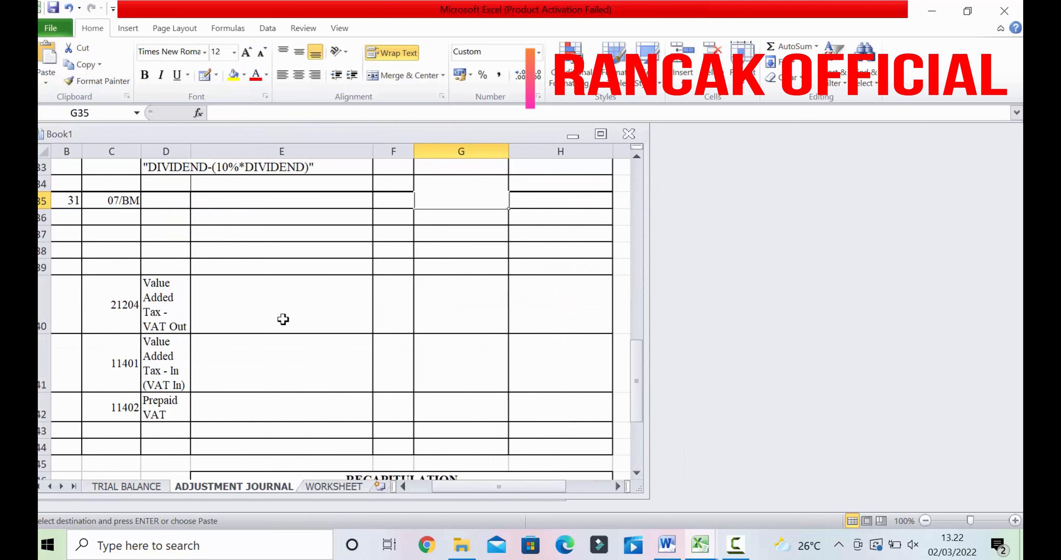
{"action": "right_click", "coordinate": [474, 200]}
{"action": "left_click", "coordinate": [496, 260]}
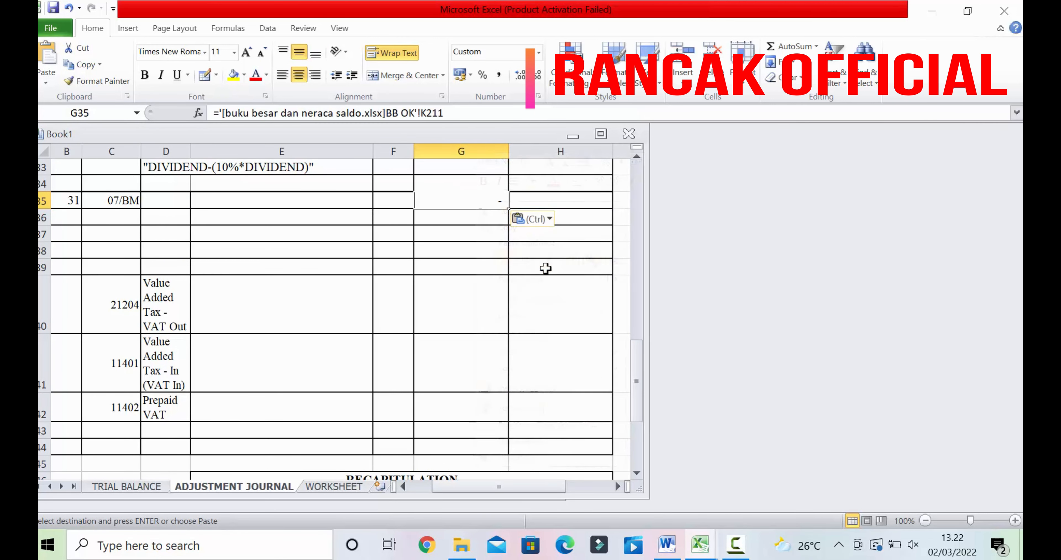
{"action": "left_click", "coordinate": [536, 267]}
Replace the content of G35 with 71.706.250 as the debit amount of the 07/BM entry
{"action": "left_click", "coordinate": [467, 199]}
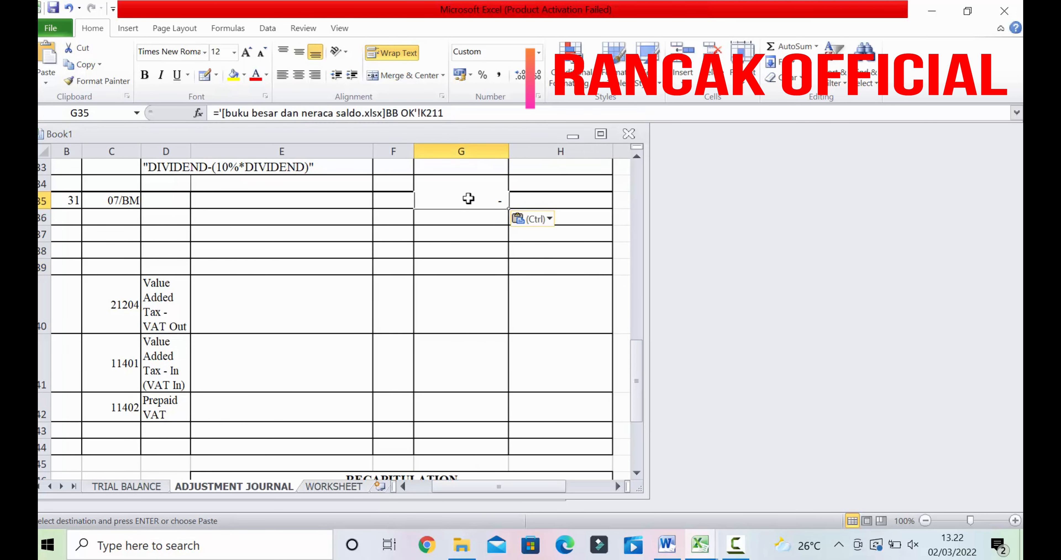
{"action": "key", "text": "BackSpace"}
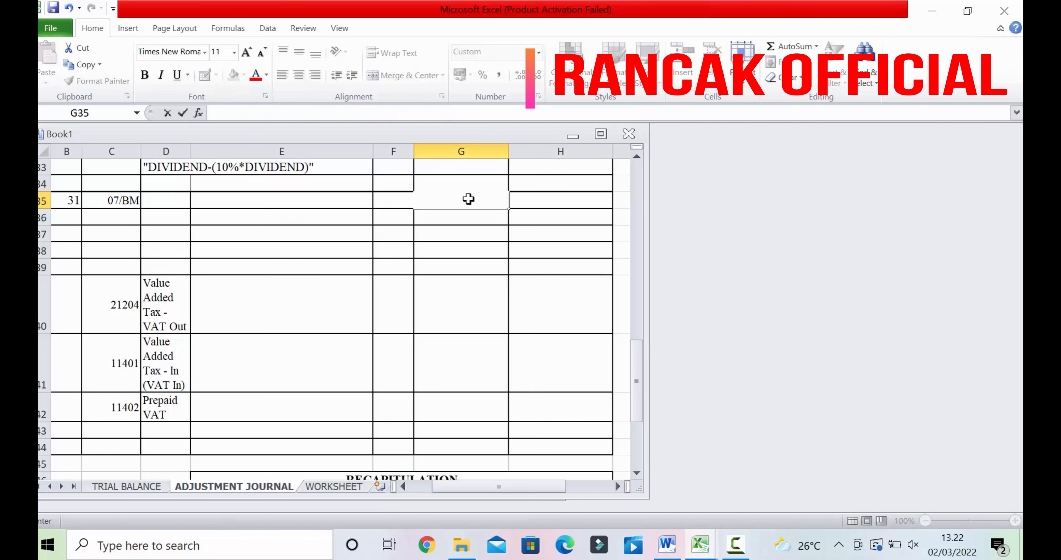
{"action": "type", "text": "71.706."}
{"action": "type", "text": "250"}
{"action": "key", "text": "Return"}
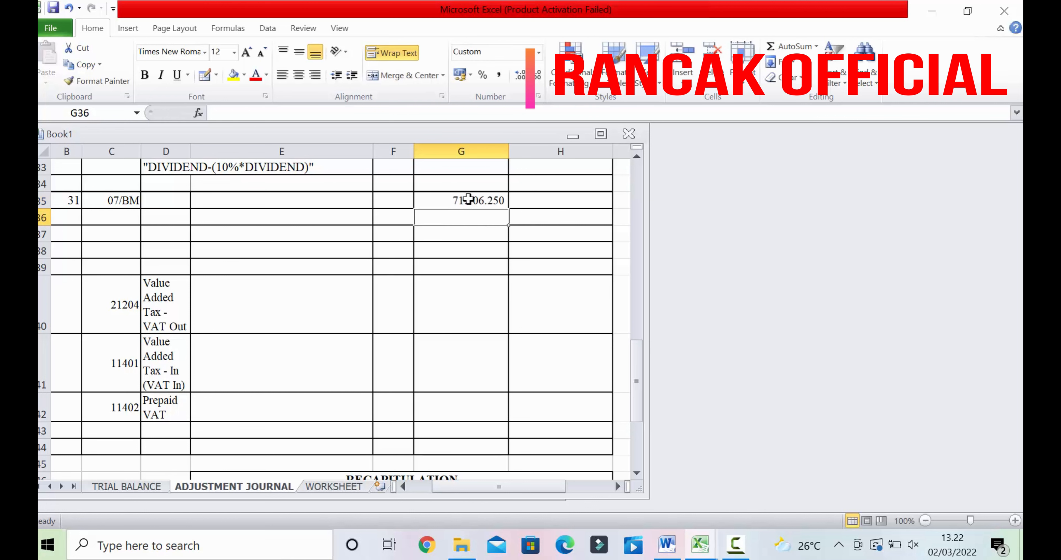
{"action": "left_click", "coordinate": [536, 281]}
Copy the account name Value Added Tax - VAT Out from D40 into E35 as plain text
{"action": "left_click", "coordinate": [243, 201]}
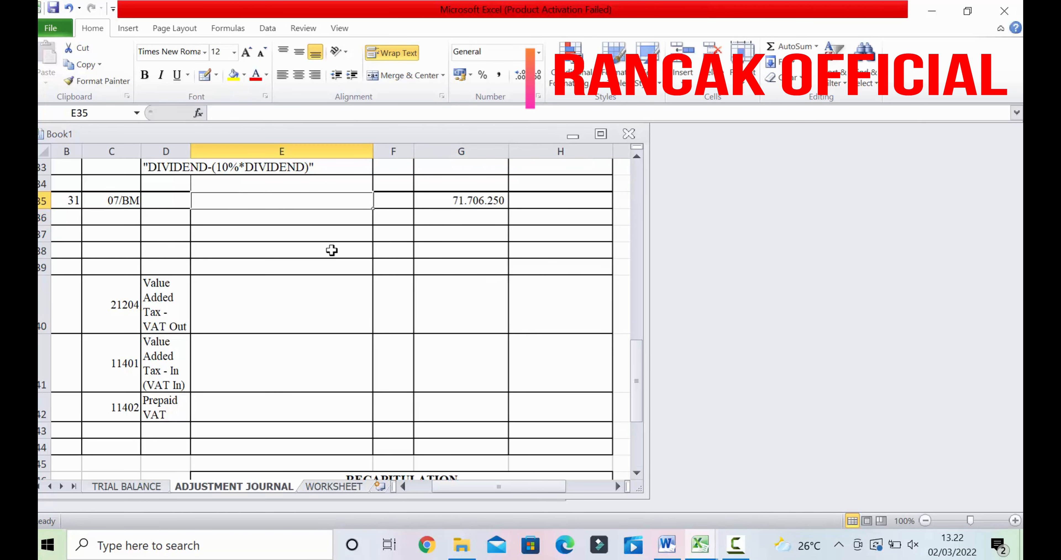
{"action": "left_click", "coordinate": [171, 309]}
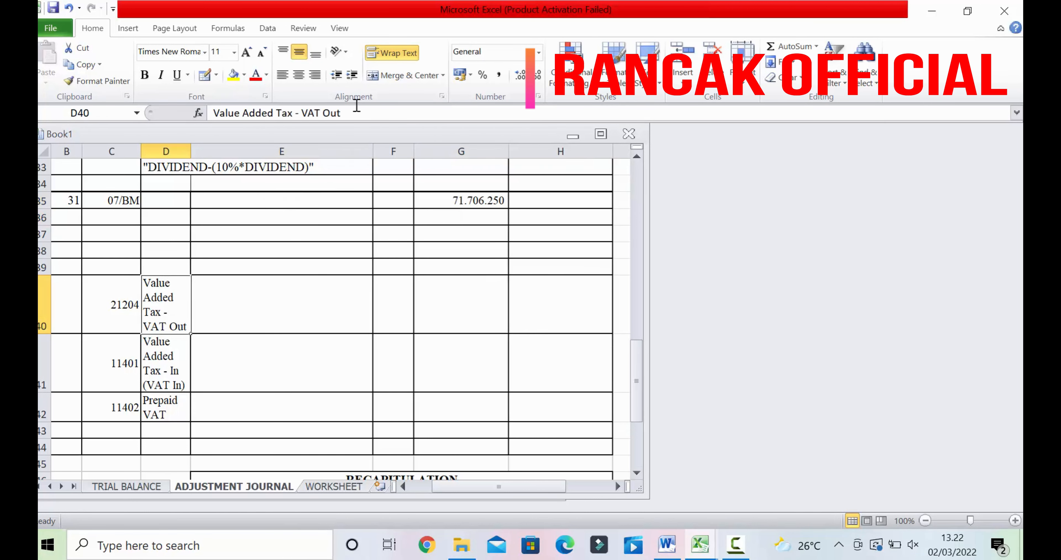
{"action": "left_click_drag", "start_coordinate": [357, 107], "coordinate": [212, 112]}
{"action": "right_click", "coordinate": [212, 112]}
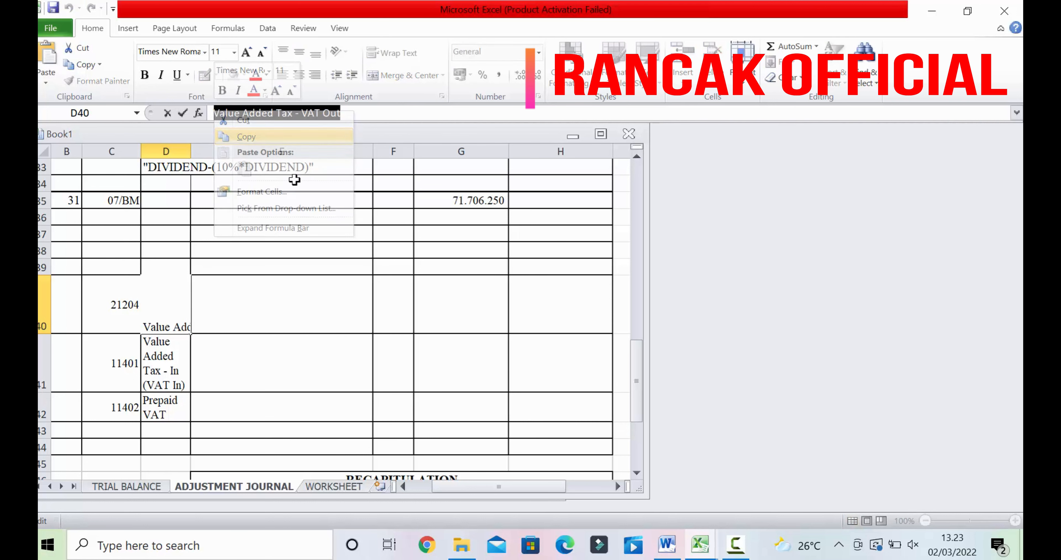
{"action": "left_click", "coordinate": [280, 201]}
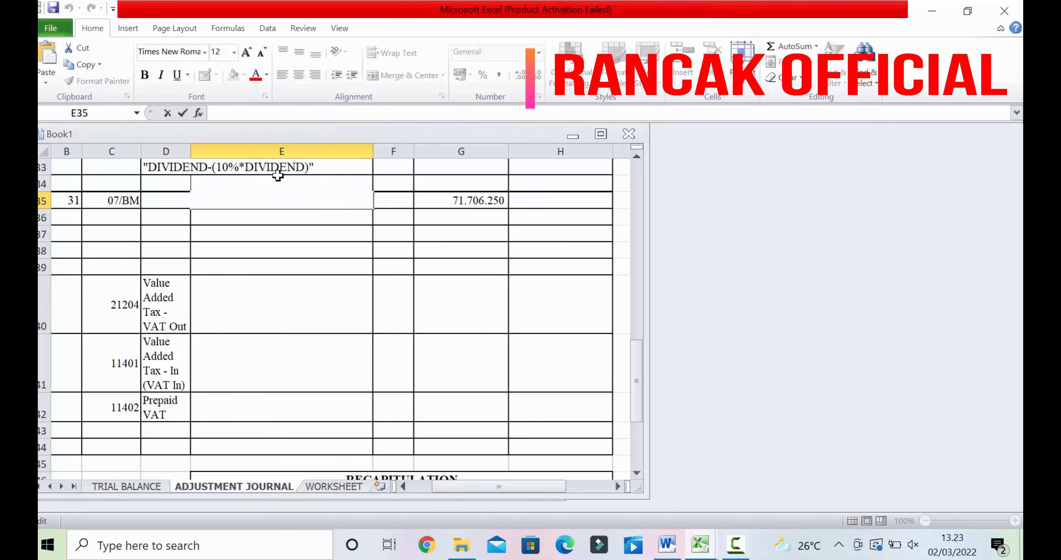
{"action": "right_click", "coordinate": [250, 112]}
{"action": "left_click", "coordinate": [280, 173]}
{"action": "left_click", "coordinate": [280, 289]}
Merge D35:E35 and left-align the Value Added Tax - VAT Out account name in it
{"action": "left_click", "coordinate": [176, 199]}
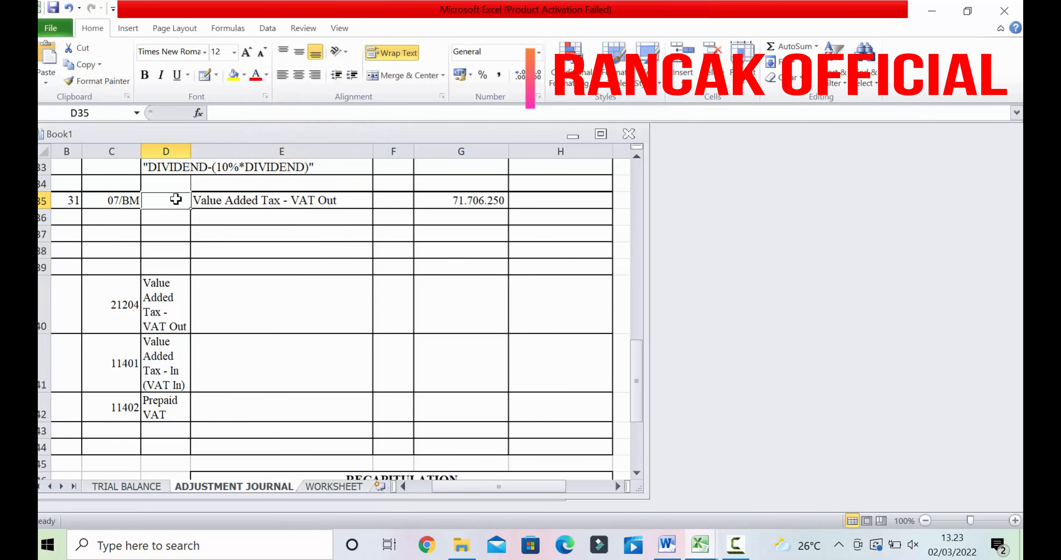
{"action": "scroll", "coordinate": [205, 223], "scroll_direction": "up", "scroll_amount": 2}
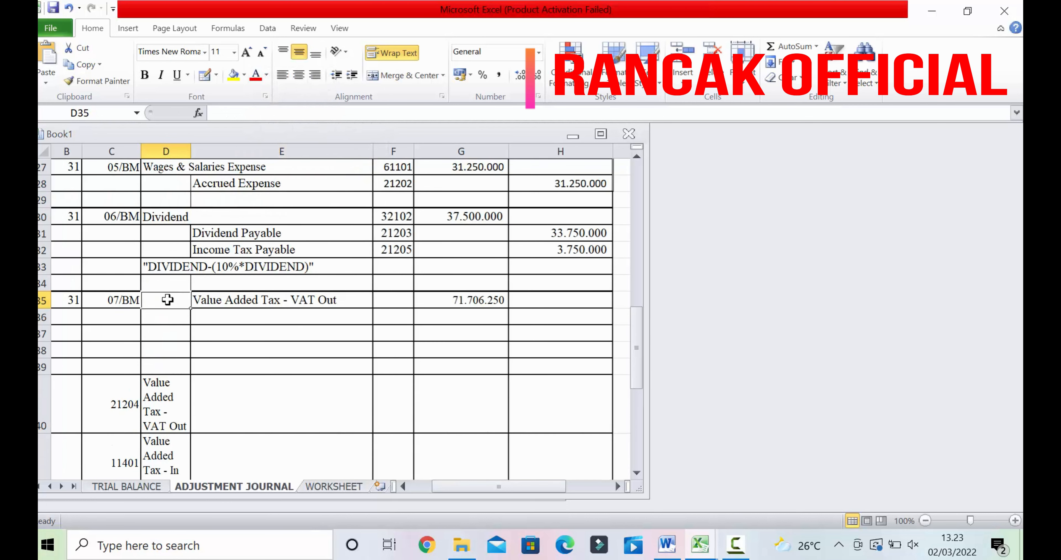
{"action": "left_click_drag", "start_coordinate": [167, 299], "coordinate": [211, 300]}
{"action": "left_click", "coordinate": [401, 74]}
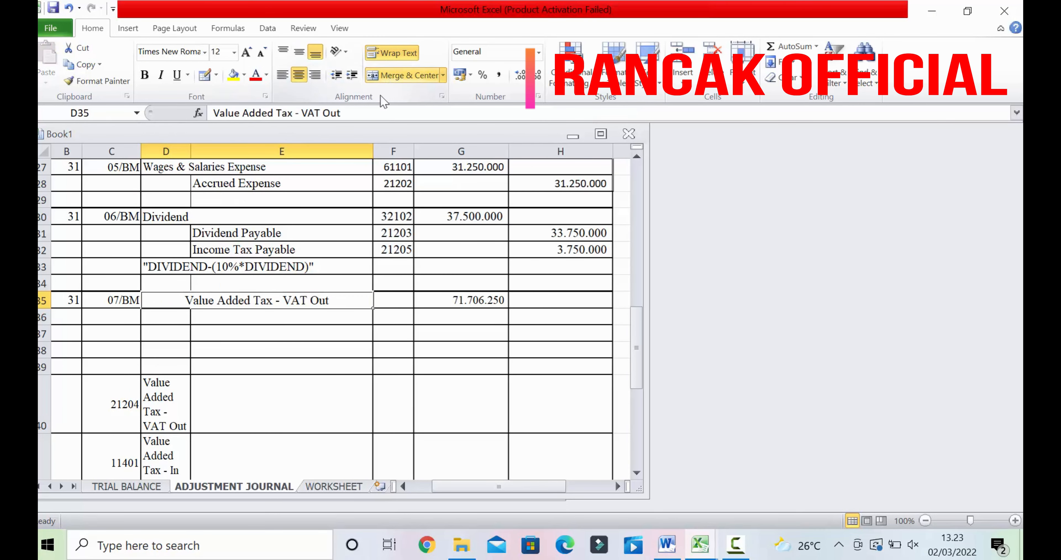
{"action": "left_click", "coordinate": [283, 74]}
{"action": "left_click", "coordinate": [303, 334]}
Copy account number 21204 from C40 into F35 as plain text for the VAT Out line
{"action": "left_click", "coordinate": [111, 405]}
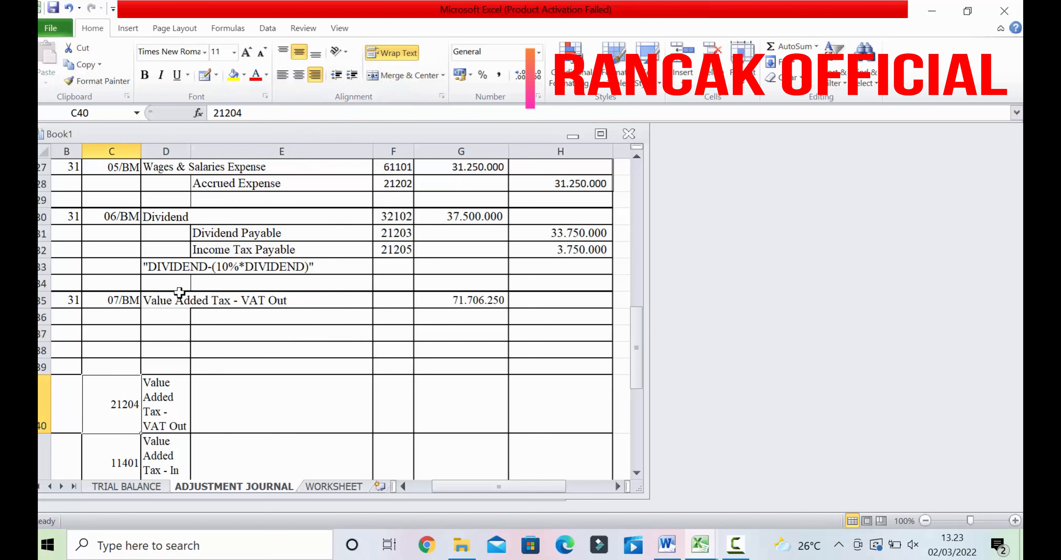
{"action": "left_click", "coordinate": [246, 112]}
{"action": "double_click", "coordinate": [231, 113]}
{"action": "right_click", "coordinate": [229, 113]}
{"action": "left_click", "coordinate": [252, 138]}
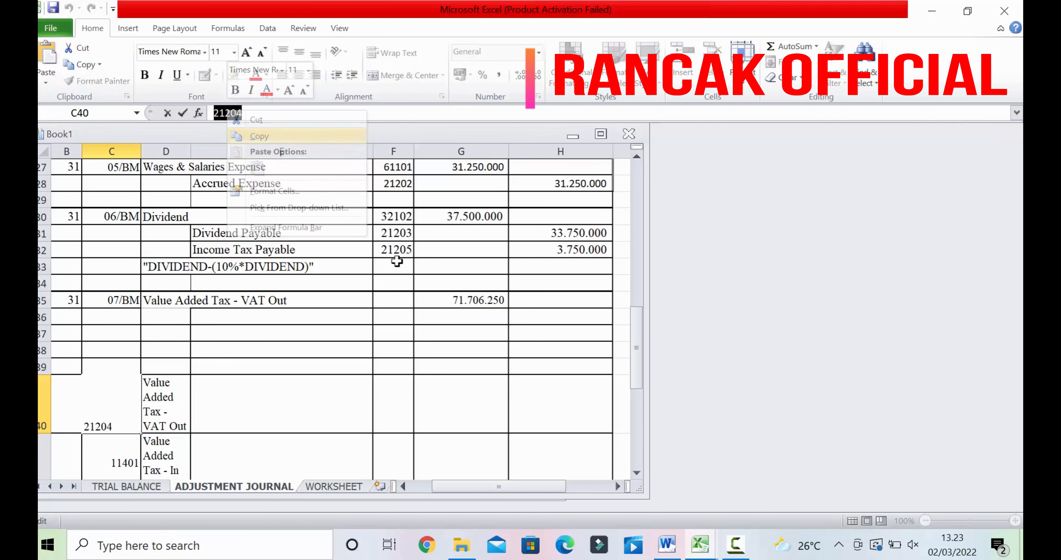
{"action": "left_click", "coordinate": [395, 300]}
{"action": "left_click", "coordinate": [242, 112]}
{"action": "right_click", "coordinate": [241, 112]}
{"action": "left_click", "coordinate": [271, 170]}
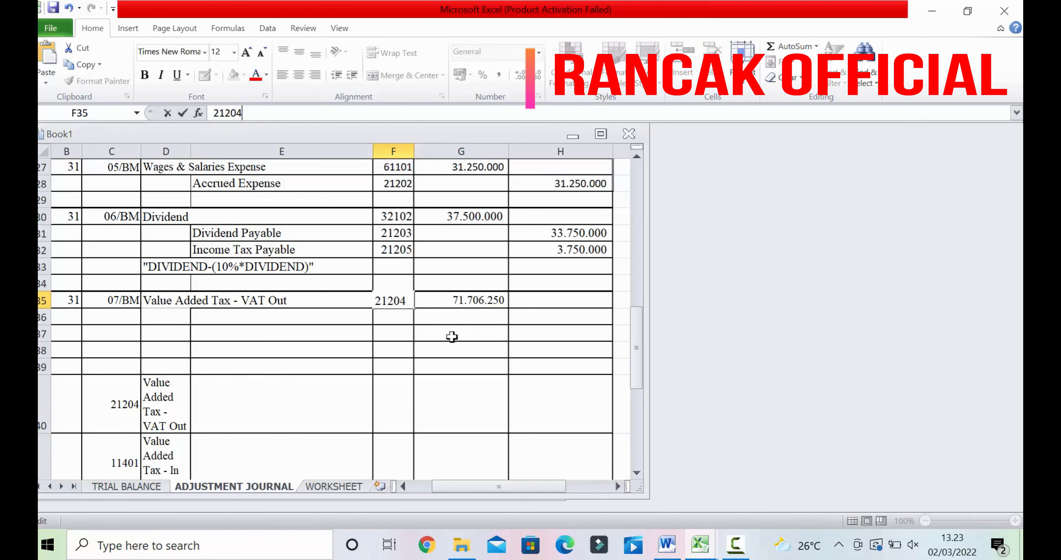
{"action": "left_click", "coordinate": [450, 333]}
{"action": "scroll", "coordinate": [235, 317], "scroll_direction": "down", "scroll_amount": 2}
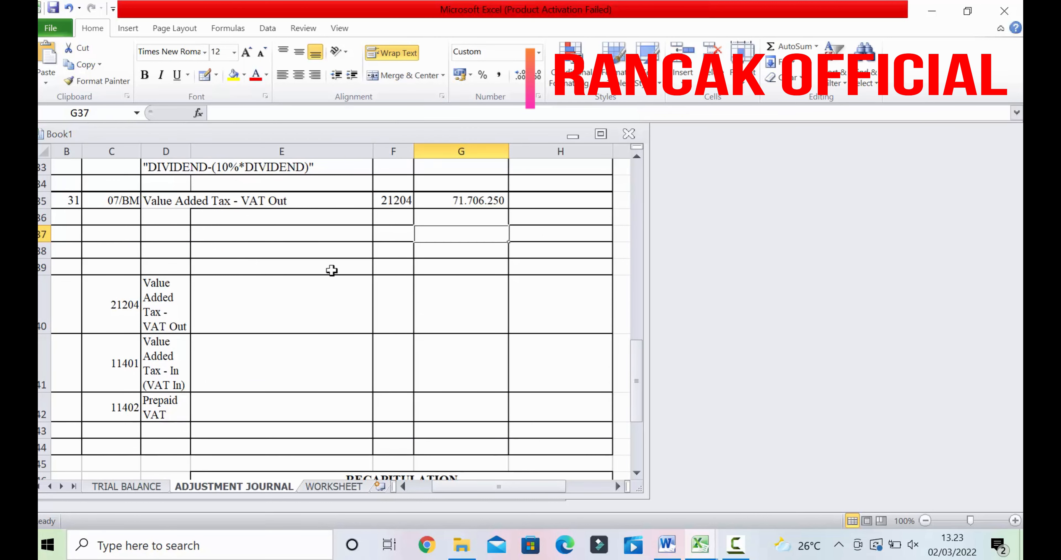
{"action": "left_click", "coordinate": [736, 545]}
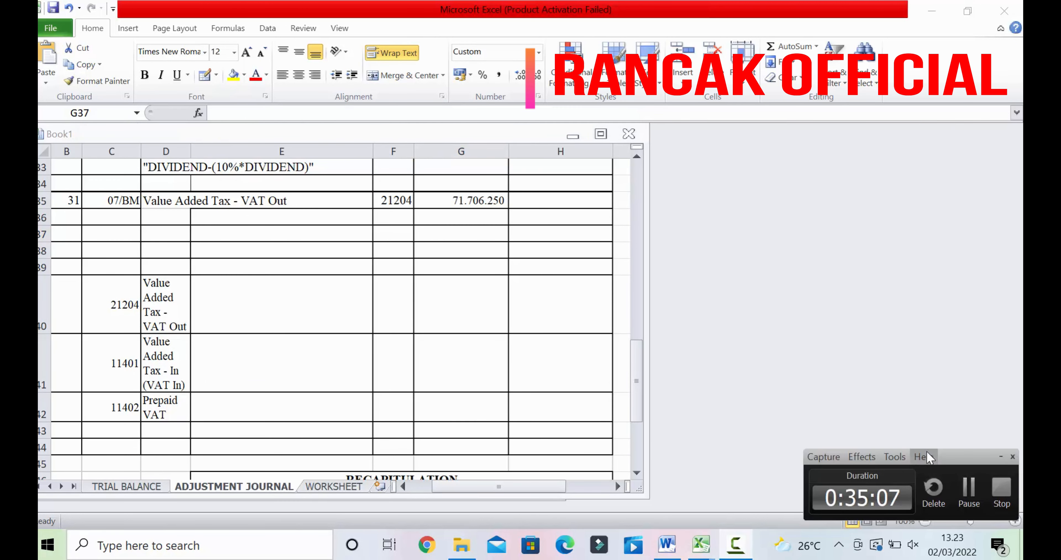
{"action": "left_click", "coordinate": [436, 238]}
{"action": "left_click", "coordinate": [383, 231]}
{"action": "left_click", "coordinate": [392, 219]}
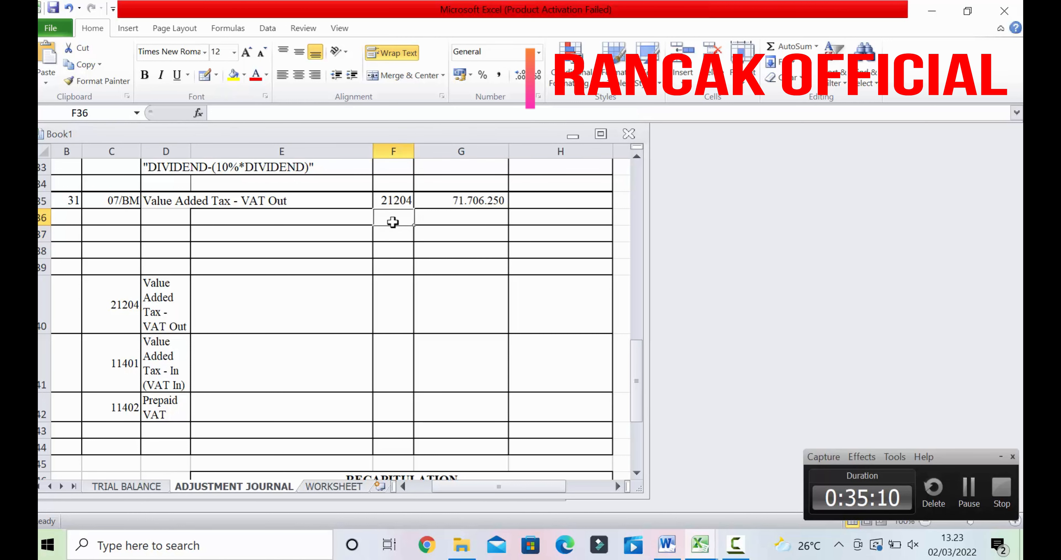
{"action": "left_click", "coordinate": [173, 346]}
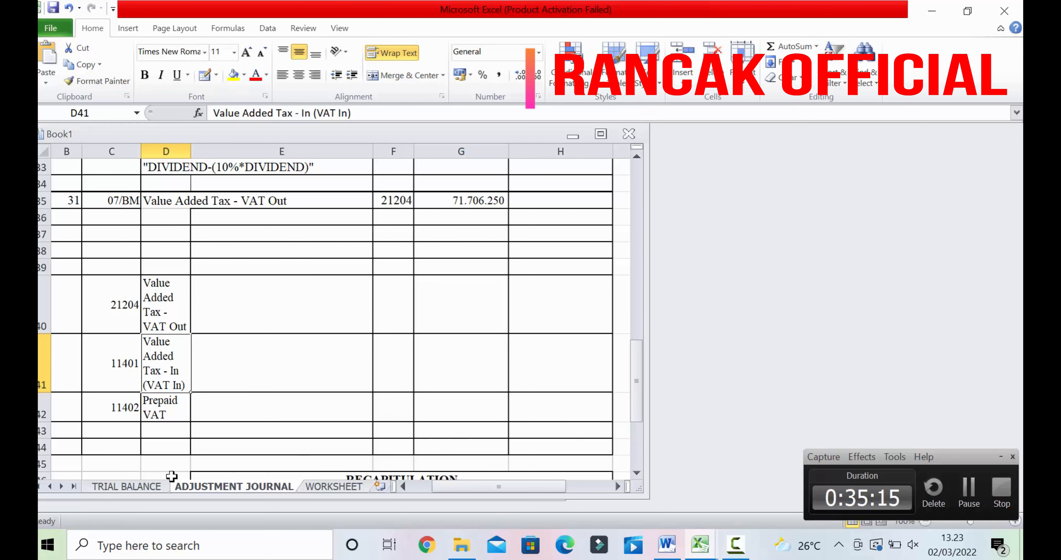
Apply the comma number style to the VAT In debit balance in C12 of the TRIAL BALANCE sheet
{"action": "left_click", "coordinate": [159, 488]}
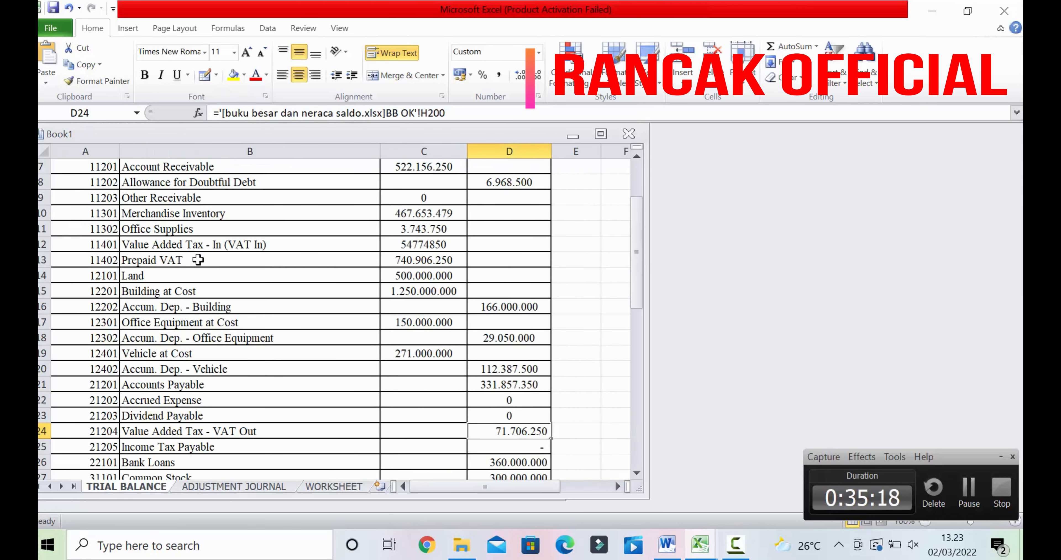
{"action": "left_click", "coordinate": [445, 245]}
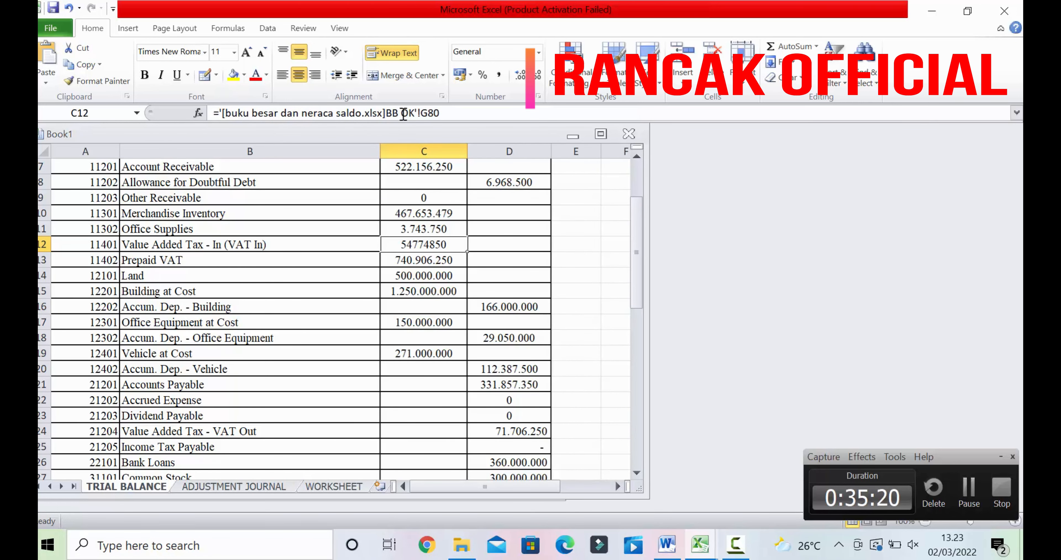
{"action": "left_click", "coordinate": [499, 75]}
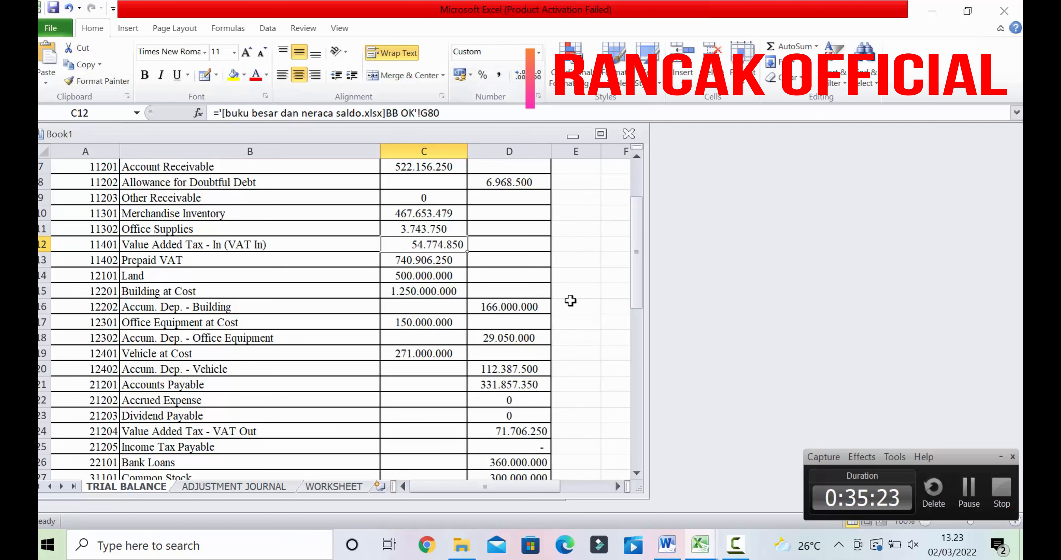
{"action": "left_click", "coordinate": [509, 288]}
{"action": "left_click", "coordinate": [443, 246]}
Right-align all debit and credit amounts in C5:D53 of the TRIAL BALANCE sheet
{"action": "scroll", "coordinate": [461, 260], "scroll_direction": "up", "scroll_amount": 2}
{"action": "left_click_drag", "start_coordinate": [424, 236], "coordinate": [514, 462]}
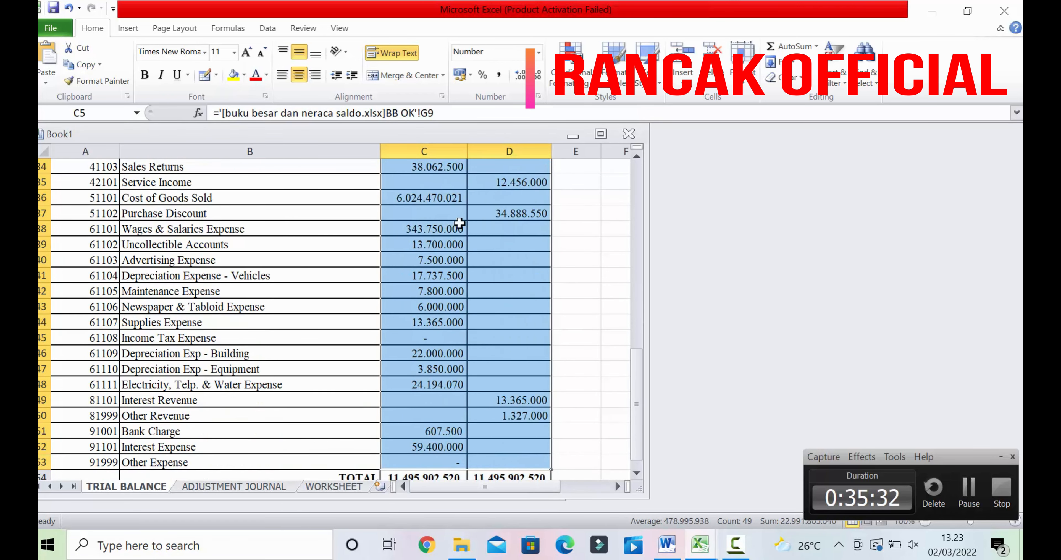
{"action": "left_click", "coordinate": [313, 75]}
{"action": "left_click", "coordinate": [523, 335]}
{"action": "scroll", "coordinate": [517, 347], "scroll_direction": "down", "scroll_amount": 1}
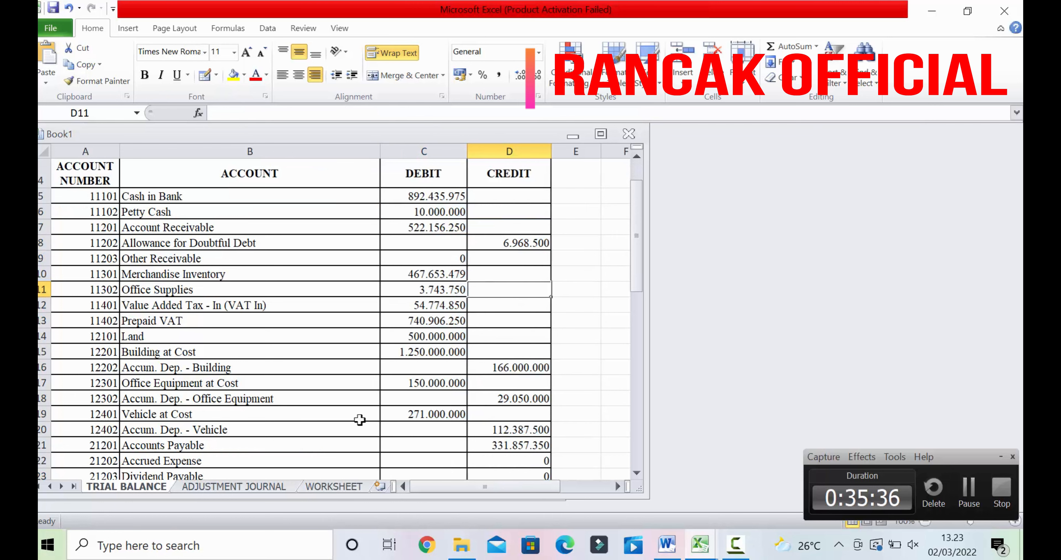
{"action": "scroll", "coordinate": [355, 407], "scroll_direction": "down", "scroll_amount": 1}
{"action": "scroll", "coordinate": [372, 389], "scroll_direction": "down", "scroll_amount": 2}
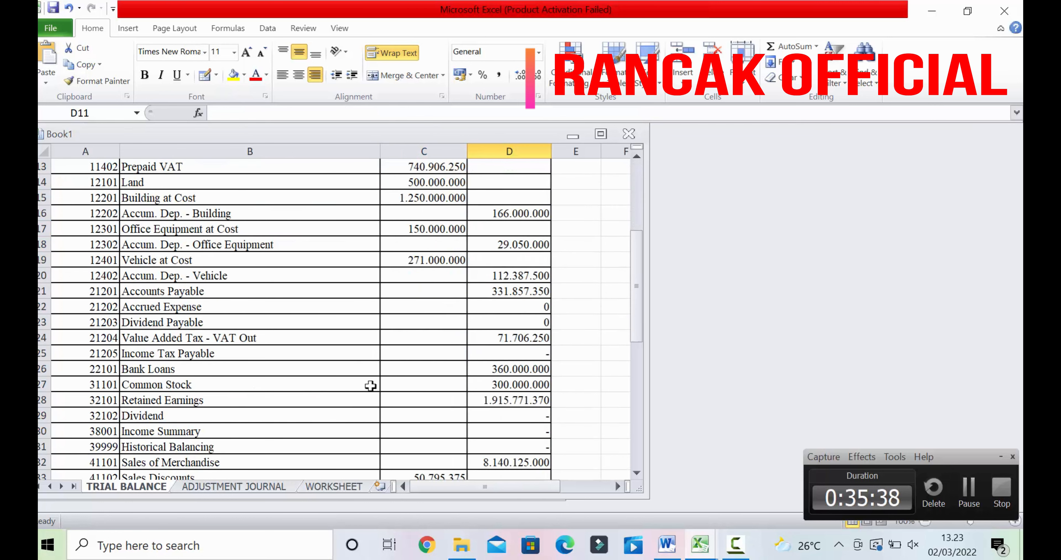
Enter the VAT In balance from the TRIAL BALANCE sheet, 54.774.850, as the credit amount in H36 of the ADJUSTMENT JOURNAL sheet
{"action": "scroll", "coordinate": [356, 352], "scroll_direction": "down", "scroll_amount": 2}
{"action": "scroll", "coordinate": [357, 352], "scroll_direction": "up", "scroll_amount": 4}
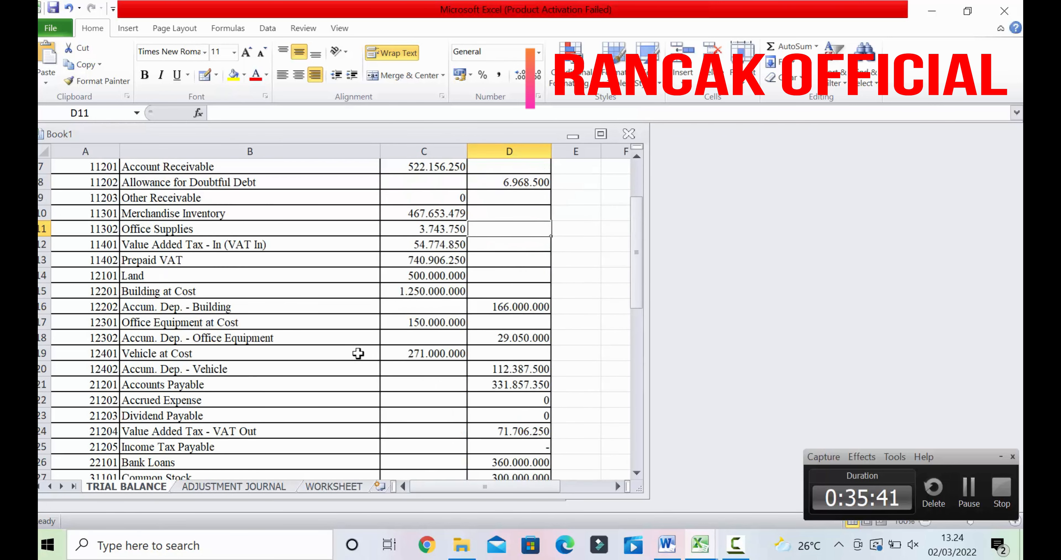
{"action": "left_click", "coordinate": [416, 249]}
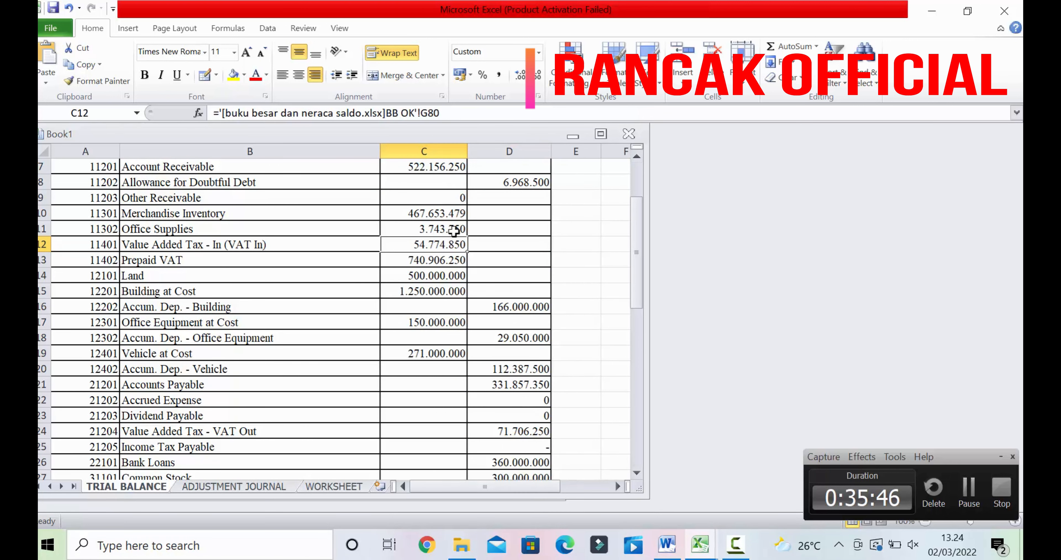
{"action": "left_click", "coordinate": [281, 486]}
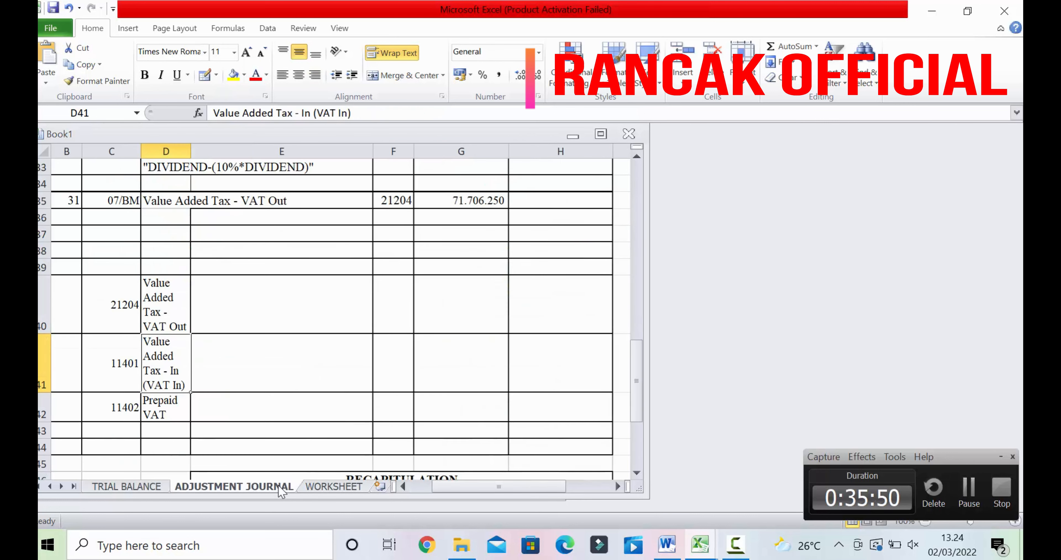
{"action": "left_click", "coordinate": [531, 219]}
{"action": "type", "text": "5477"}
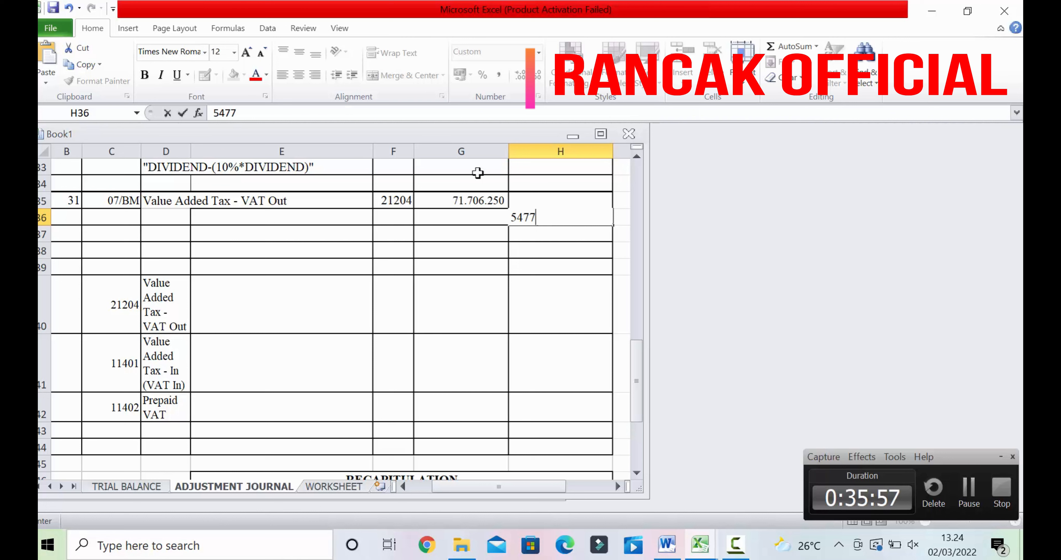
{"action": "type", "text": "4.774.8"}
{"action": "type", "text": "50"}
{"action": "key", "text": "Return"}
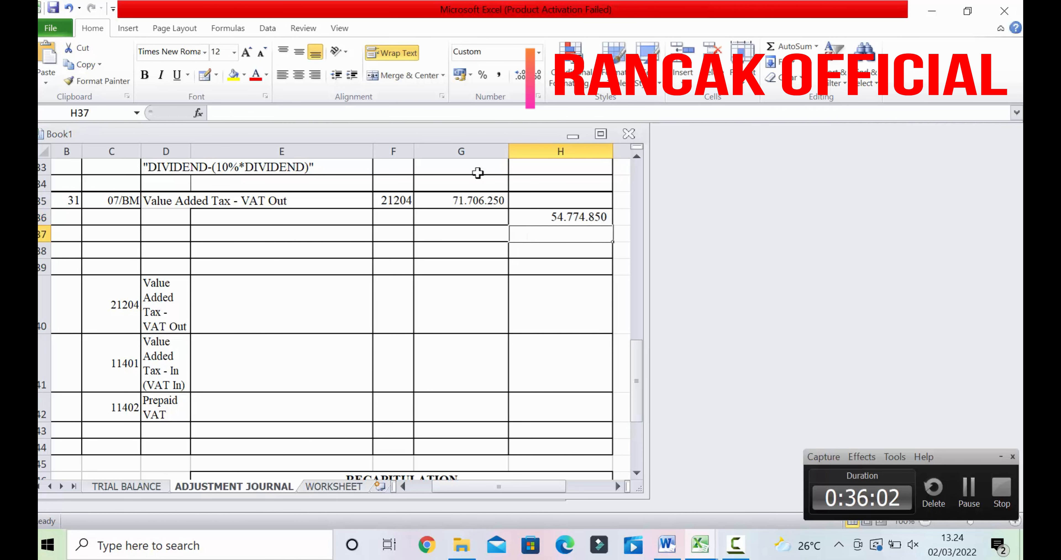
{"action": "left_click", "coordinate": [146, 488]}
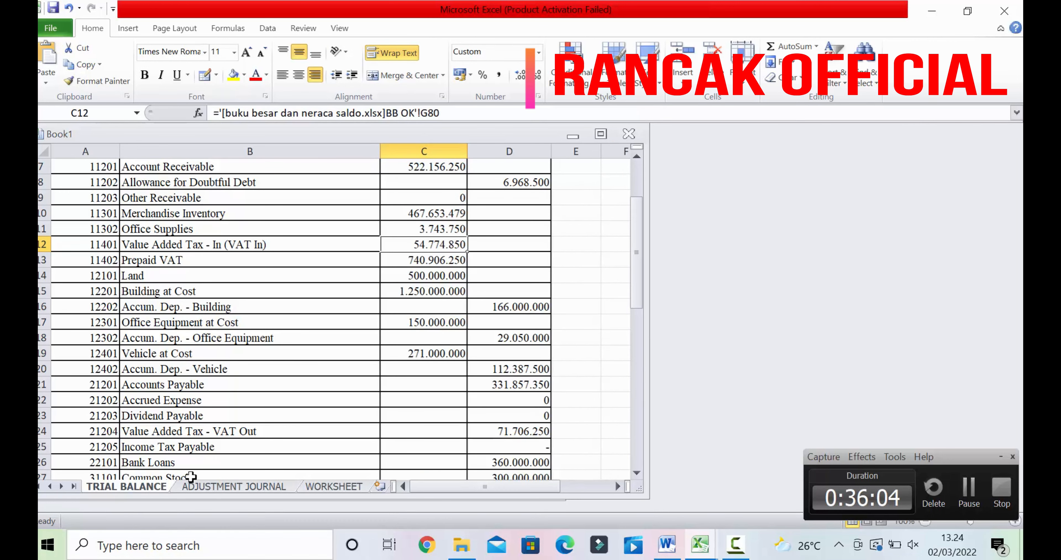
{"action": "left_click", "coordinate": [211, 488]}
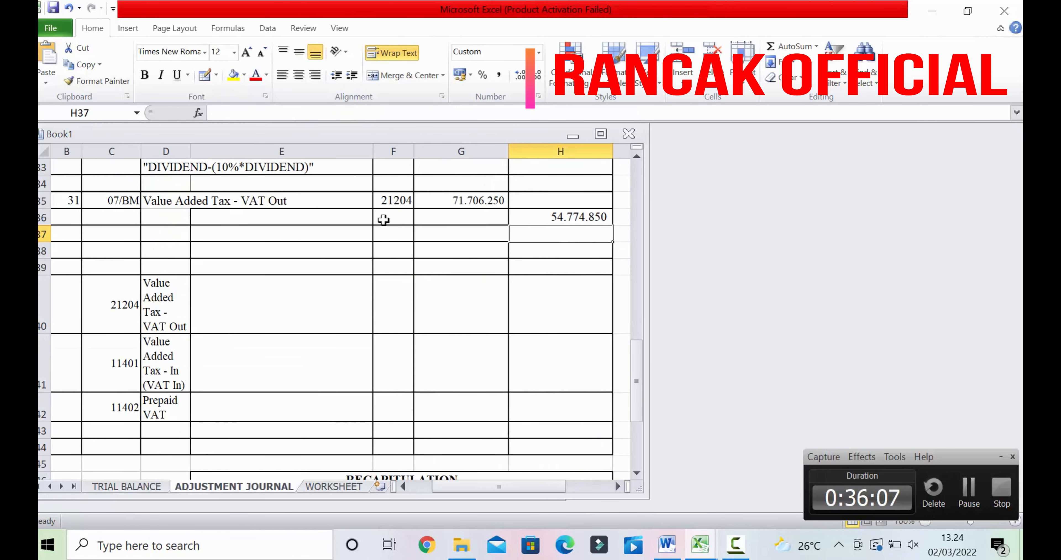
Clear the used helper account number 21204 and its VAT Out name from C40:D40
{"action": "left_click", "coordinate": [275, 218]}
{"action": "left_click_drag", "start_coordinate": [128, 312], "coordinate": [147, 310]}
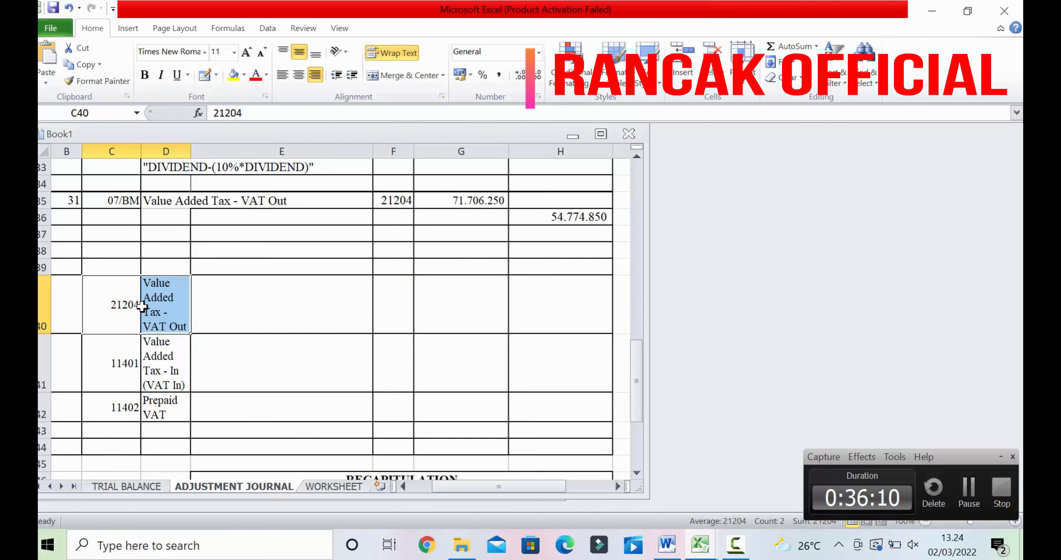
{"action": "key", "text": "Delete"}
{"action": "scroll", "coordinate": [142, 305], "scroll_direction": "left", "scroll_amount": 1}
Move the account name Value Added Tax - In (VAT In) from D41 to E36 as plain text
{"action": "left_click", "coordinate": [214, 329]}
{"action": "left_click", "coordinate": [358, 112]}
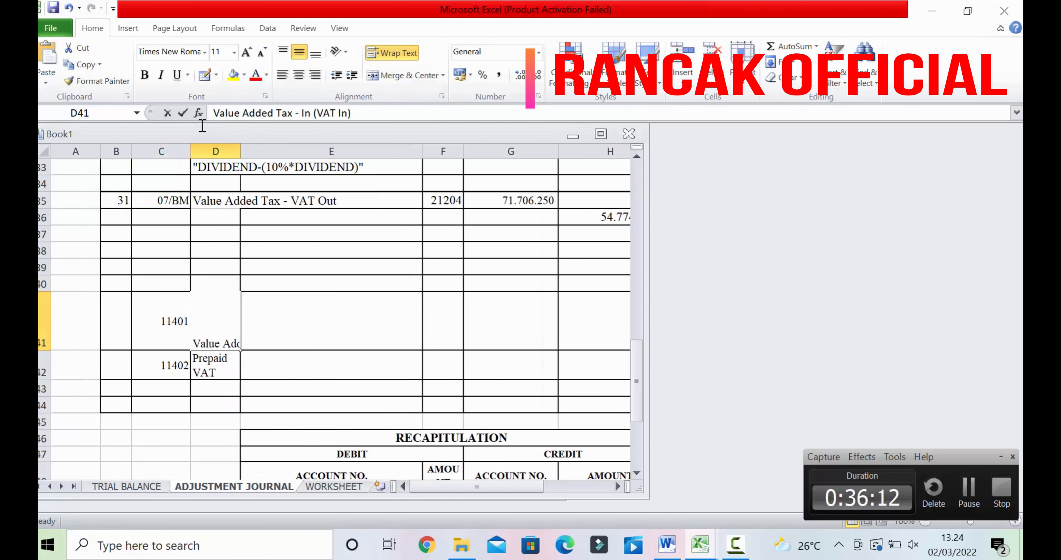
{"action": "left_click_drag", "start_coordinate": [352, 113], "coordinate": [213, 114]}
{"action": "right_click", "coordinate": [219, 111]}
{"action": "left_click", "coordinate": [254, 136]}
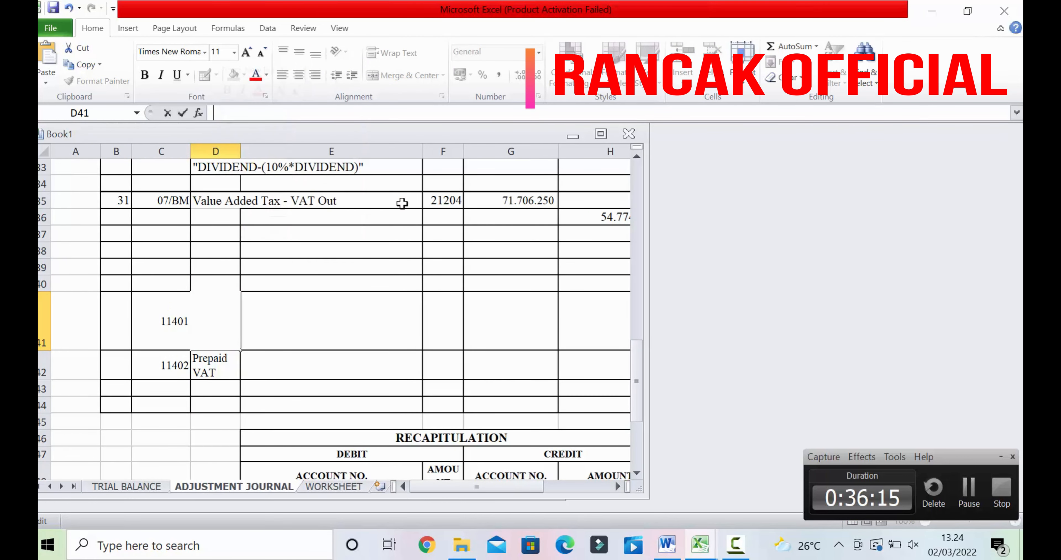
{"action": "left_click", "coordinate": [343, 216]}
{"action": "right_click", "coordinate": [256, 111]}
{"action": "left_click", "coordinate": [286, 171]}
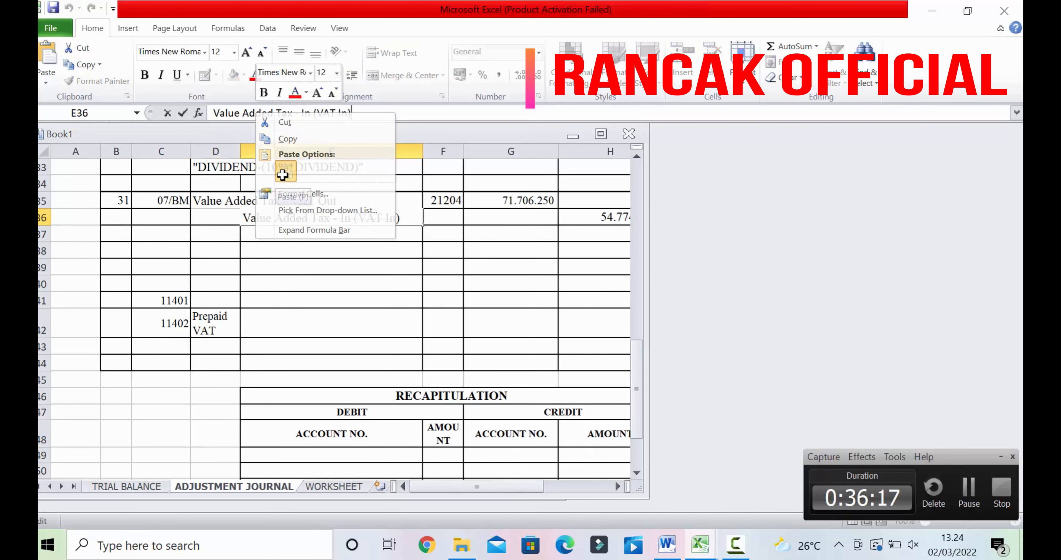
Move account code 11401 from C41 to F36, beside Value Added Tax - In (VAT In)
{"action": "left_click", "coordinate": [173, 305]}
{"action": "left_click", "coordinate": [217, 113]}
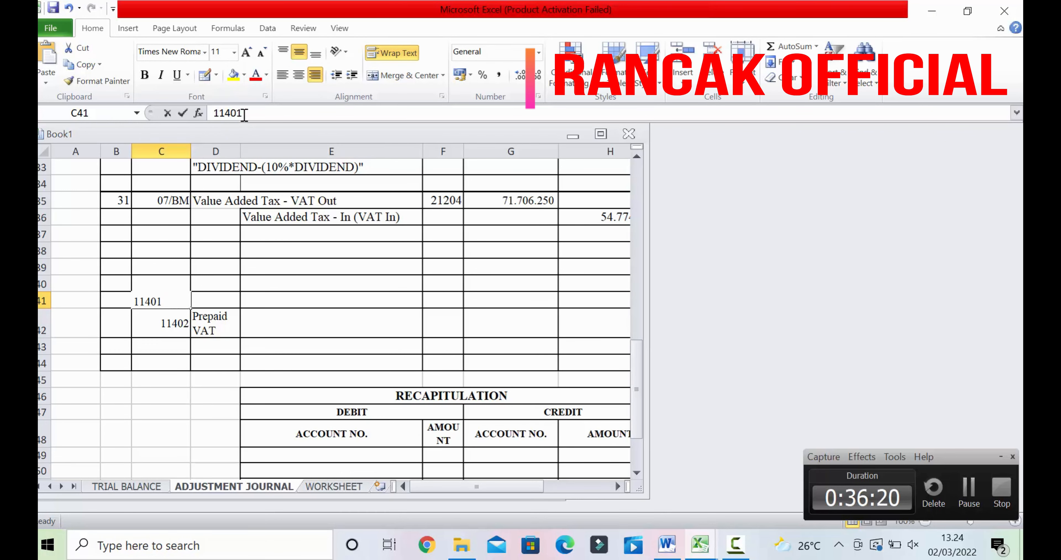
{"action": "left_click_drag", "start_coordinate": [208, 113], "coordinate": [244, 112]}
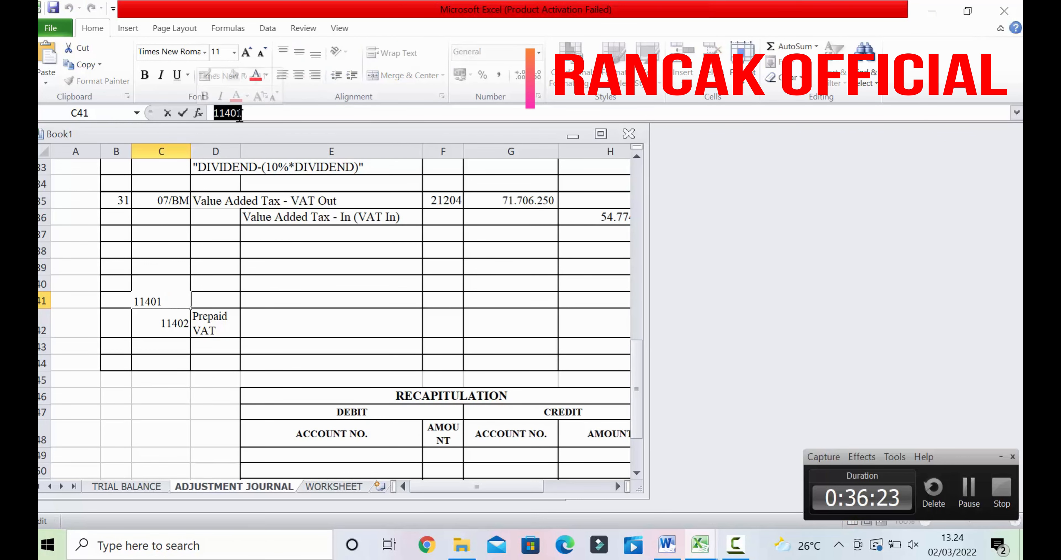
{"action": "right_click", "coordinate": [234, 112]}
{"action": "left_click", "coordinate": [257, 120]}
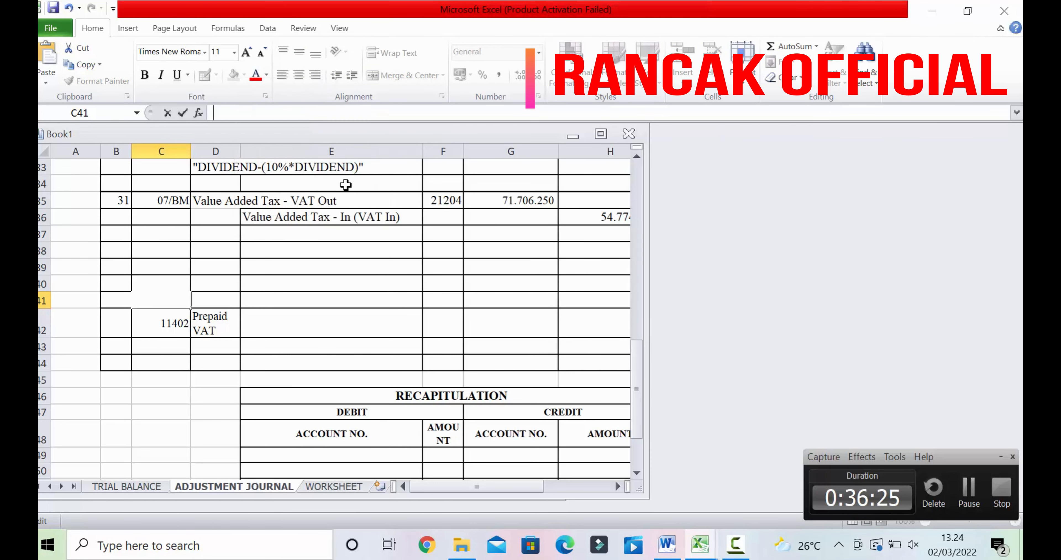
{"action": "left_click", "coordinate": [434, 214]}
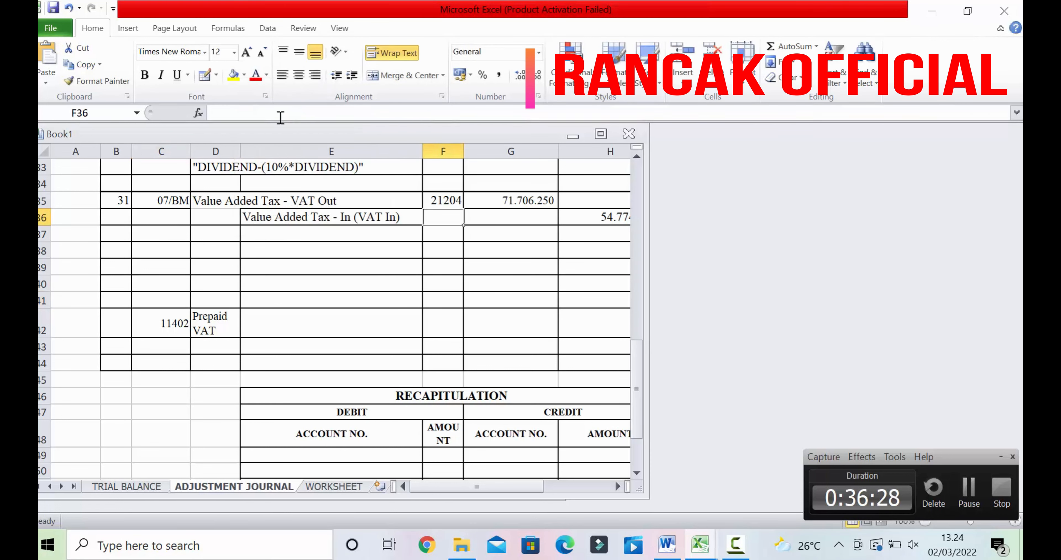
{"action": "right_click", "coordinate": [275, 111]}
{"action": "left_click", "coordinate": [303, 168]}
{"action": "left_click", "coordinate": [449, 285]}
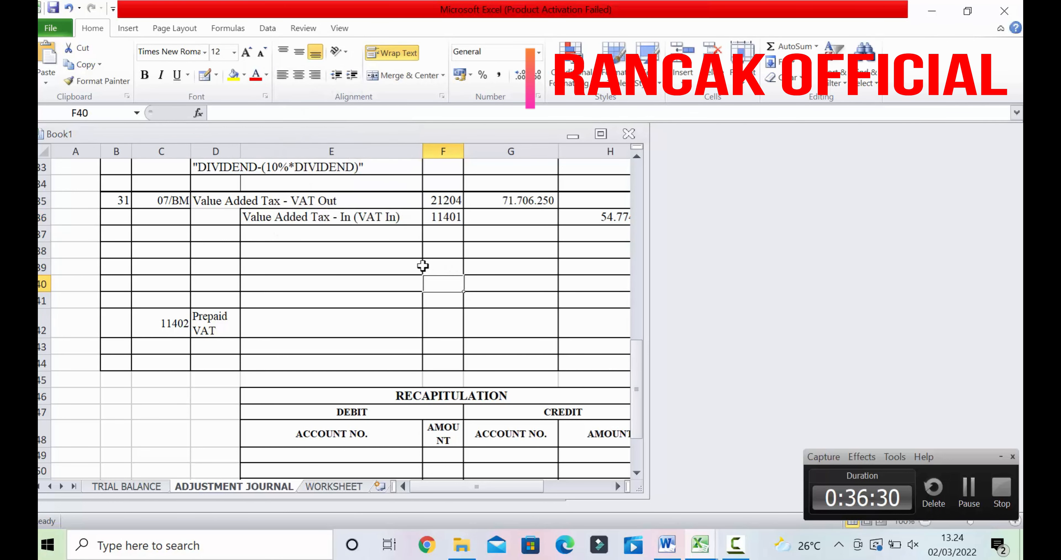
Move the account name Prepaid VAT from D42 to E37, below Value Added Tax - In
{"action": "left_click", "coordinate": [314, 226]}
{"action": "left_click", "coordinate": [207, 328]}
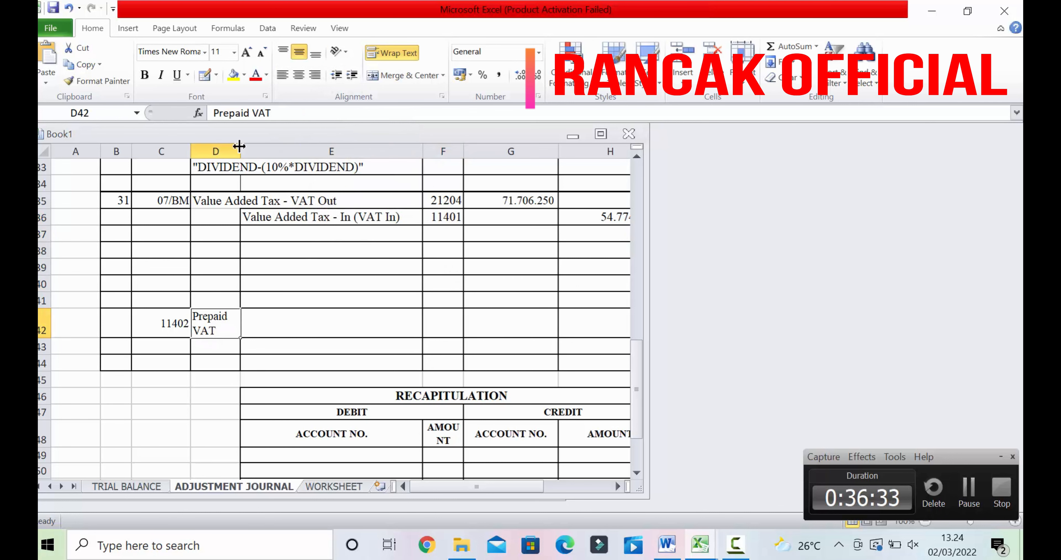
{"action": "left_click_drag", "start_coordinate": [272, 113], "coordinate": [214, 112]}
{"action": "right_click", "coordinate": [221, 112]}
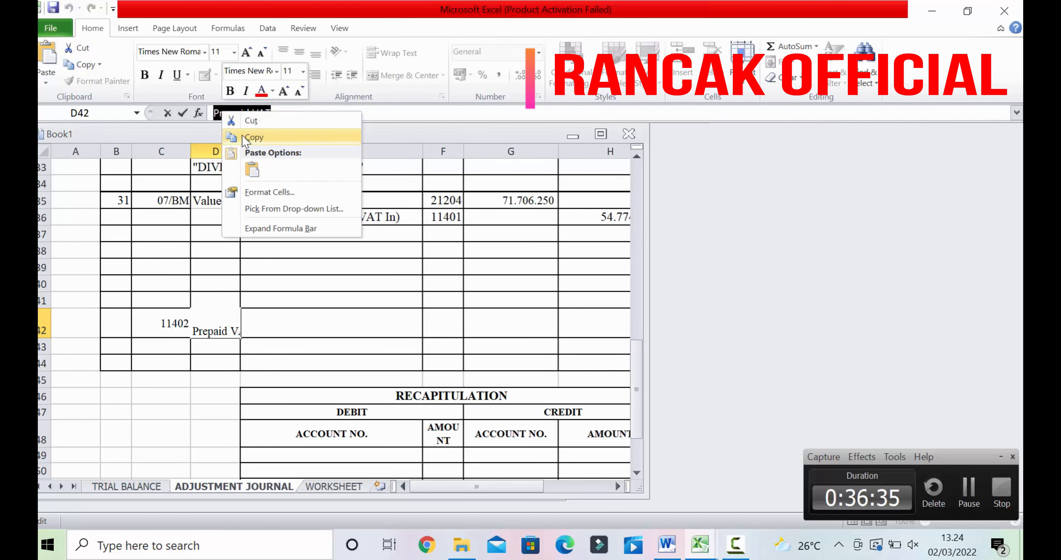
{"action": "left_click", "coordinate": [252, 120]}
{"action": "left_click", "coordinate": [294, 232]}
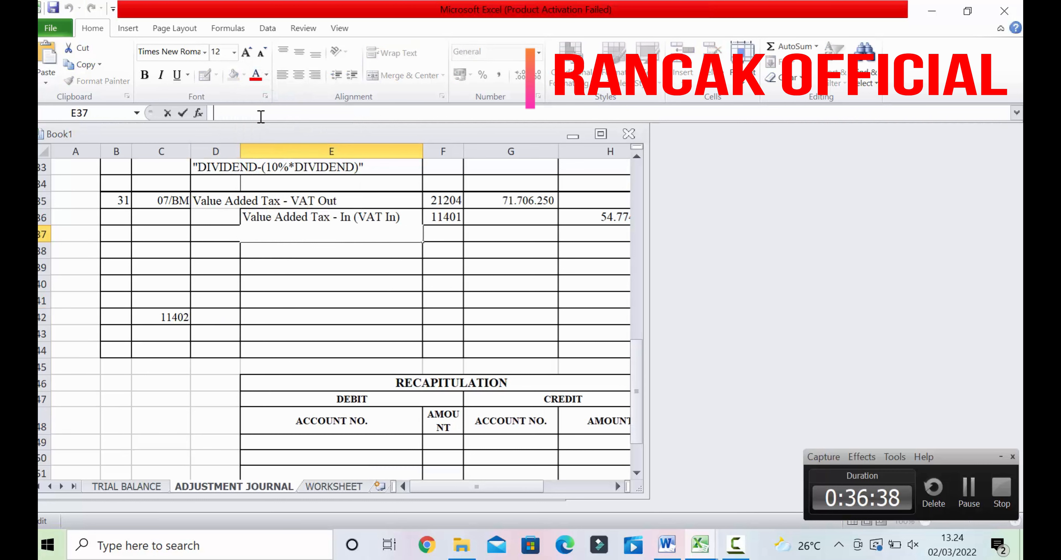
{"action": "right_click", "coordinate": [260, 113]}
{"action": "left_click", "coordinate": [284, 178]}
{"action": "left_click", "coordinate": [282, 267]}
Move account code 11402 from C42 to F37, beside Prepaid VAT
{"action": "left_click", "coordinate": [181, 316]}
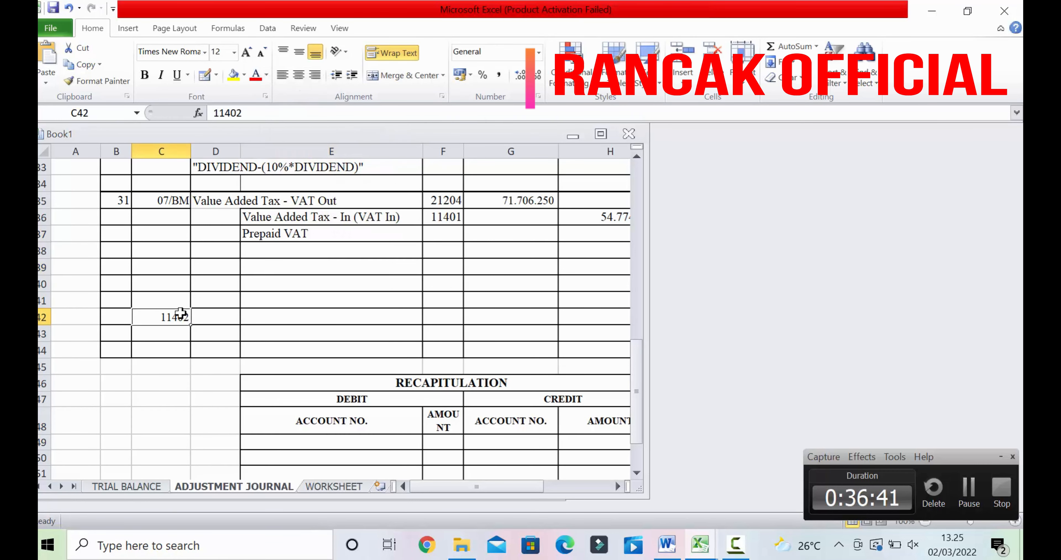
{"action": "left_click_drag", "start_coordinate": [243, 113], "coordinate": [213, 113]}
{"action": "right_click", "coordinate": [235, 113]}
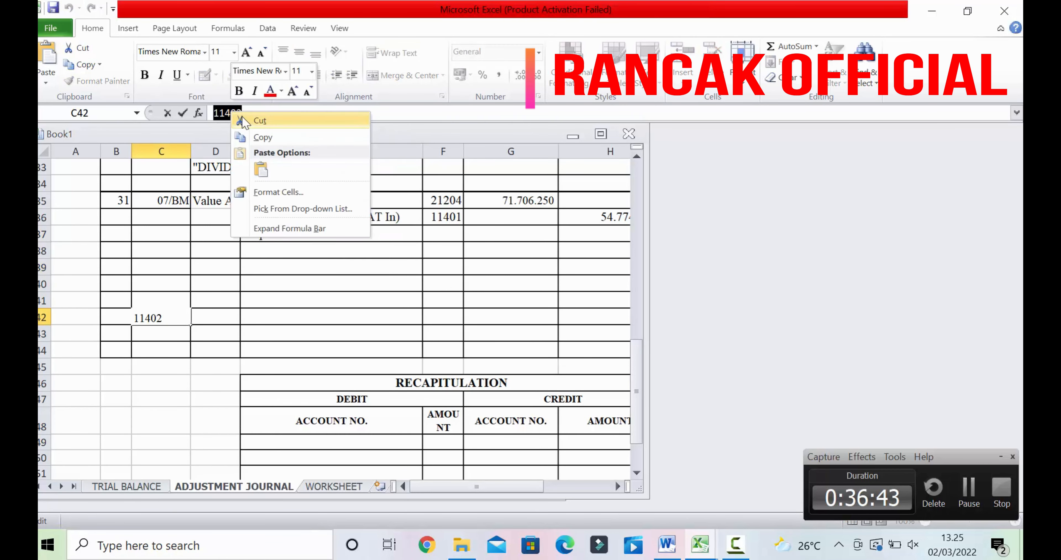
{"action": "left_click", "coordinate": [260, 121]}
{"action": "left_click", "coordinate": [450, 237]}
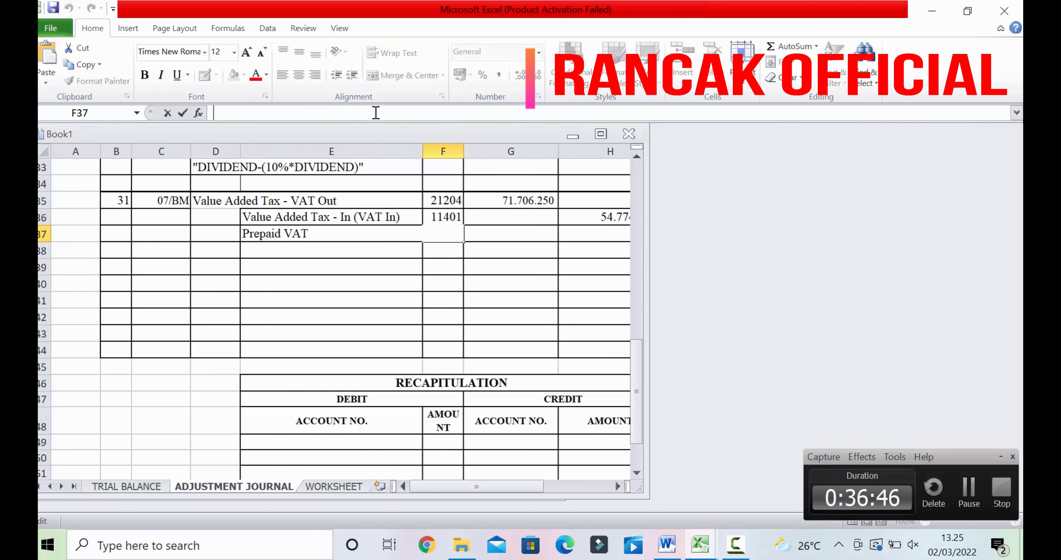
{"action": "right_click", "coordinate": [377, 114]}
{"action": "left_click", "coordinate": [402, 174]}
{"action": "left_click", "coordinate": [507, 266]}
Calculate the Prepaid VAT credit in H37 with the formula =G35-H36
{"action": "left_click", "coordinate": [576, 233]}
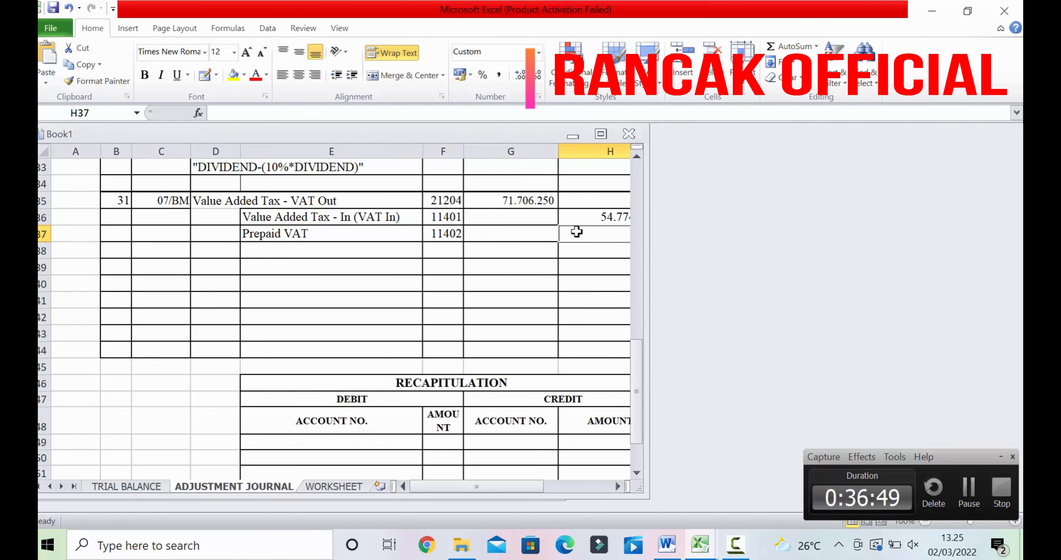
{"action": "type", "text": "="}
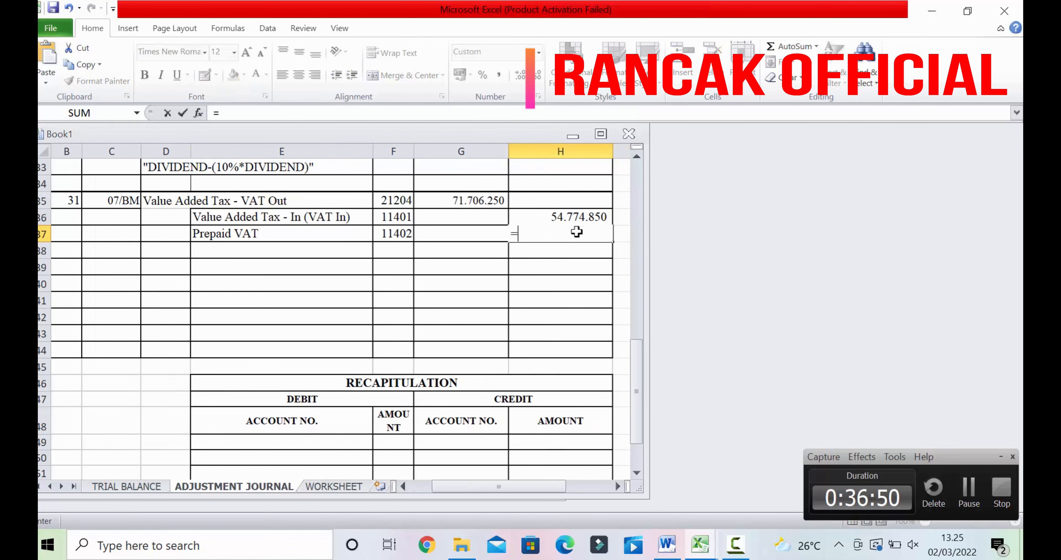
{"action": "left_click", "coordinate": [498, 199]}
{"action": "type", "text": "-"}
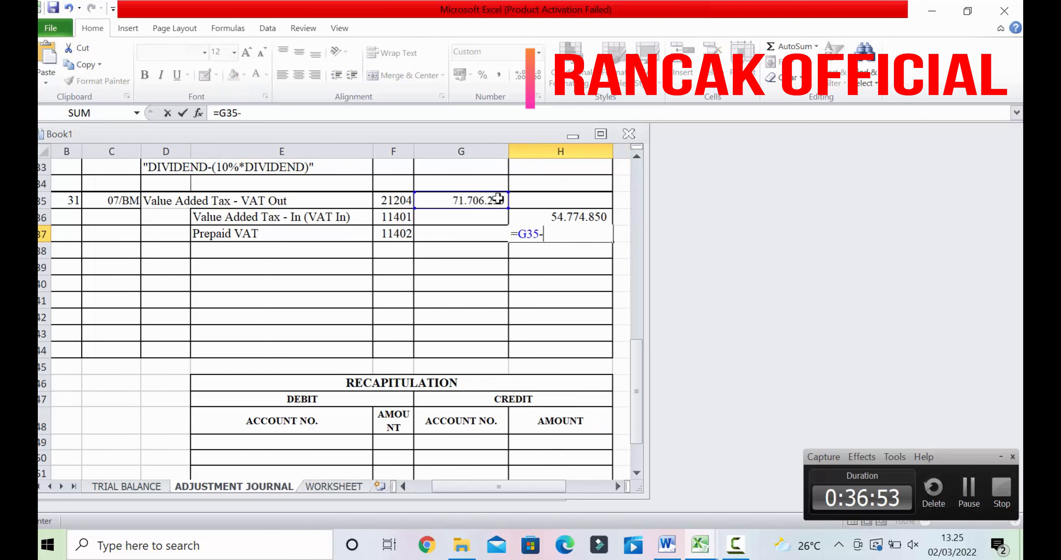
{"action": "left_click", "coordinate": [530, 216]}
{"action": "key", "text": "Return"}
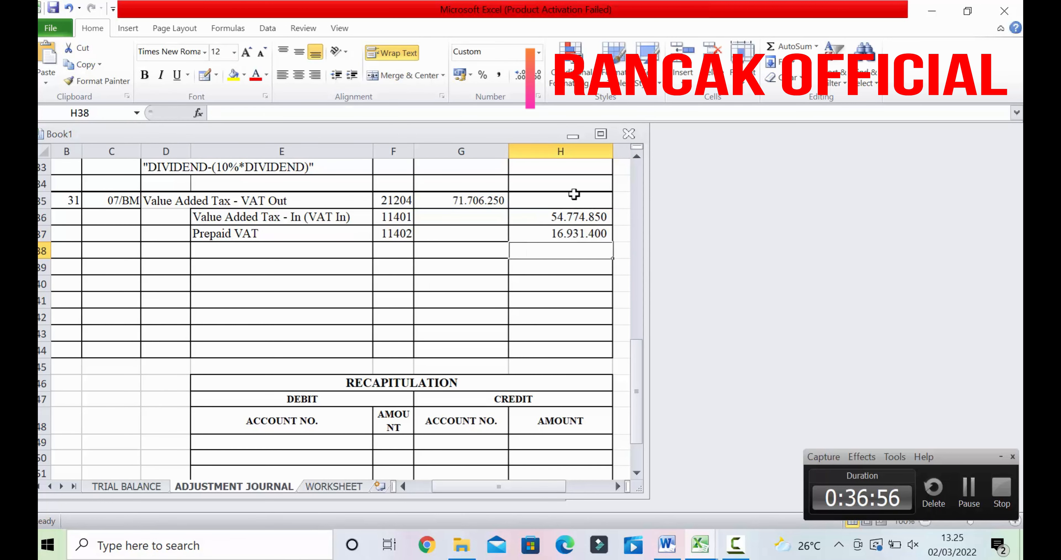
{"action": "left_click", "coordinate": [321, 298]}
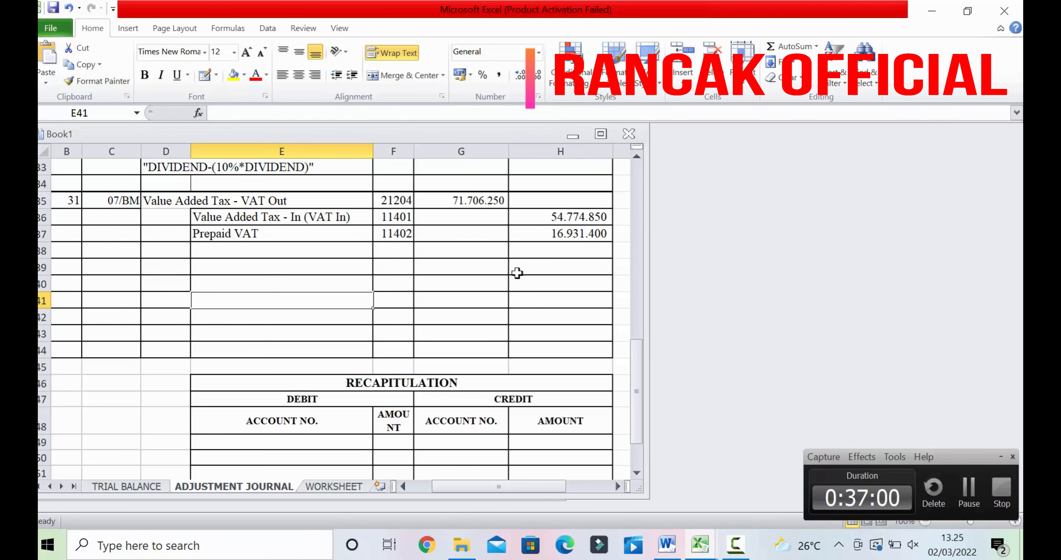
Merge and center cells D39 and E39 in the adjustment journal
{"action": "left_click", "coordinate": [169, 266]}
{"action": "left_click", "coordinate": [126, 266]}
{"action": "left_click_drag", "start_coordinate": [177, 268], "coordinate": [213, 264]}
{"action": "left_click", "coordinate": [401, 77]}
{"action": "left_click", "coordinate": [344, 303]}
Copy account code 61108 and the name Income Tax Expense from row 45 of the TRIAL BALANCE sheet
{"action": "left_click", "coordinate": [228, 268]}
{"action": "left_click", "coordinate": [132, 486]}
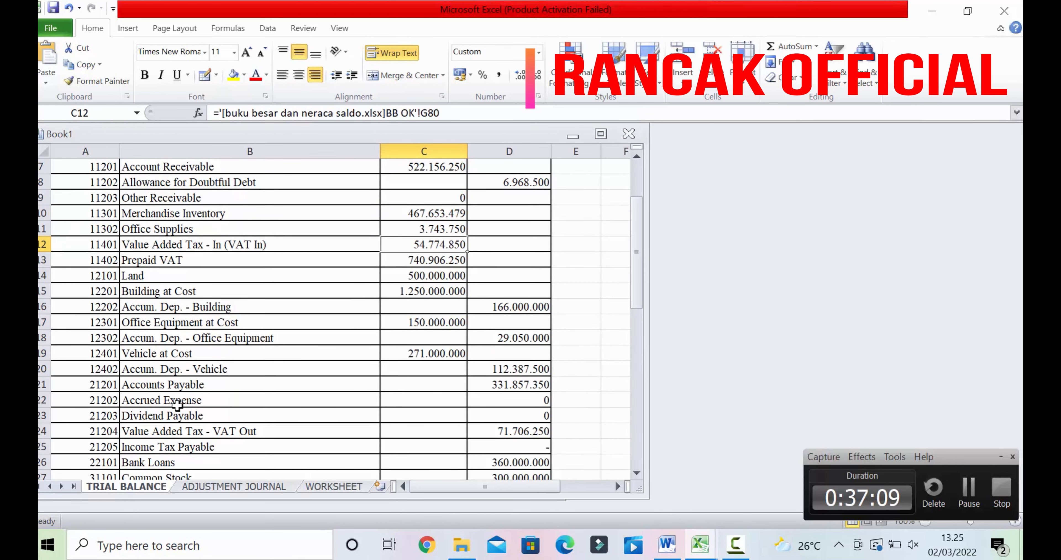
{"action": "scroll", "coordinate": [177, 401], "scroll_direction": "down", "scroll_amount": 2}
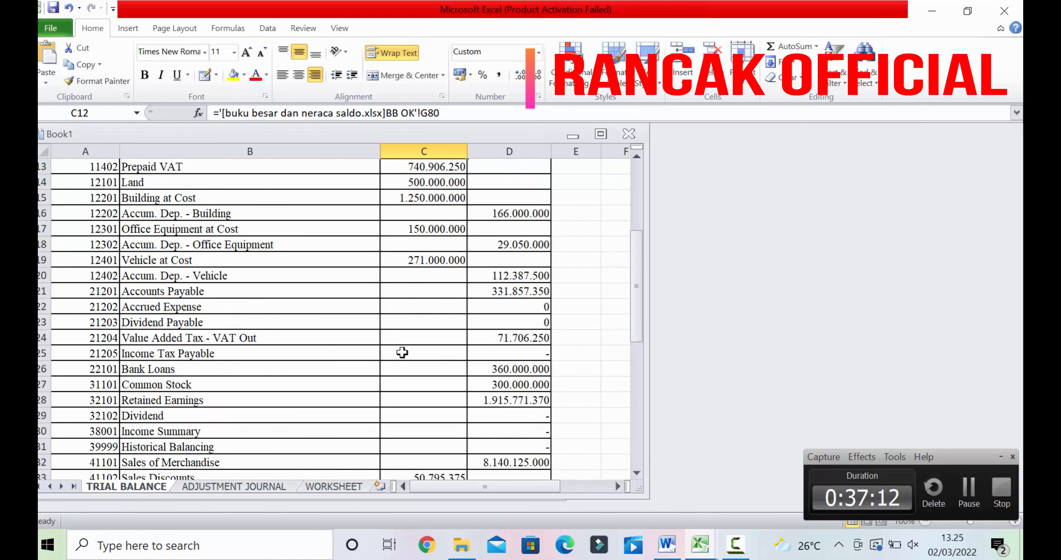
{"action": "scroll", "coordinate": [85, 373], "scroll_direction": "down", "scroll_amount": 5}
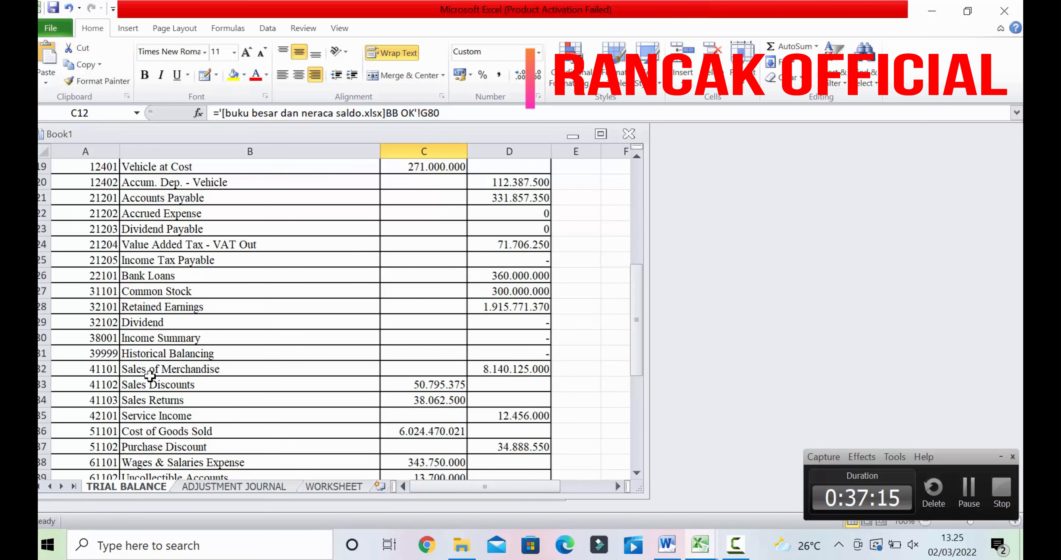
{"action": "left_click_drag", "start_coordinate": [111, 431], "coordinate": [140, 432]}
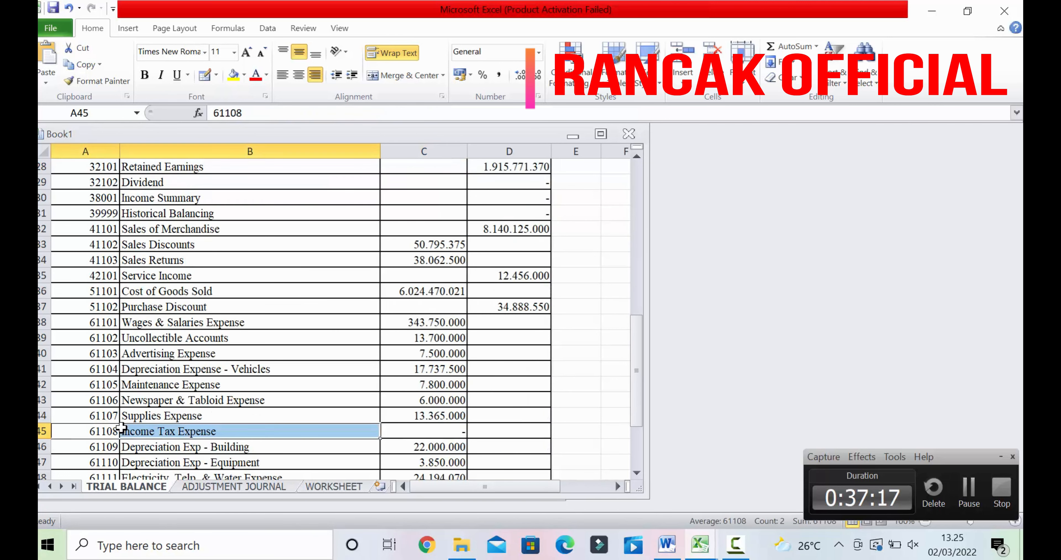
{"action": "right_click", "coordinate": [147, 432]}
{"action": "left_click", "coordinate": [186, 198]}
Paste the copied Income Tax Expense code and name into D40:E40 of the ADJUSTMENT JOURNAL sheet
{"action": "left_click", "coordinate": [260, 487]}
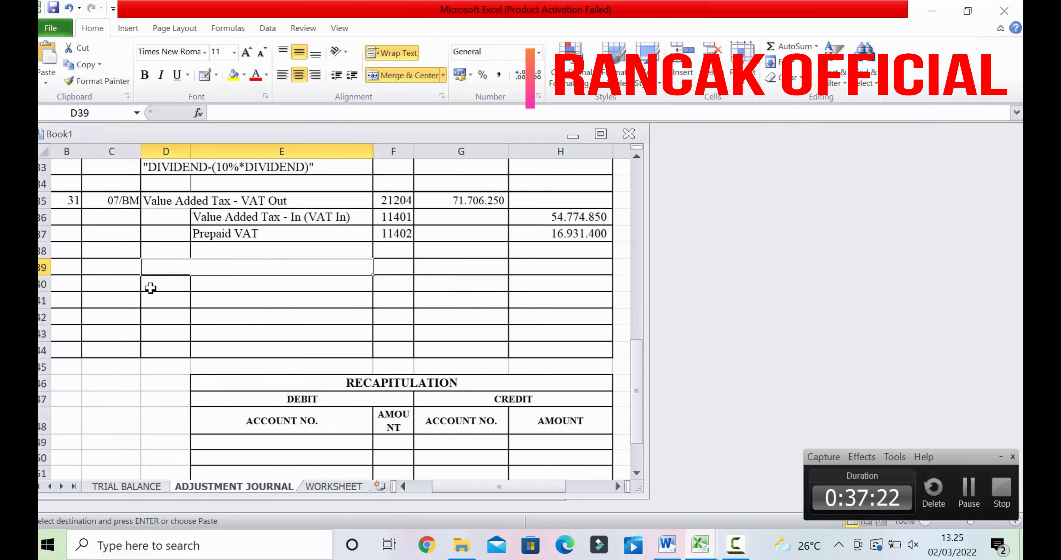
{"action": "left_click", "coordinate": [150, 288]}
{"action": "right_click", "coordinate": [149, 287]}
{"action": "left_click", "coordinate": [151, 287]}
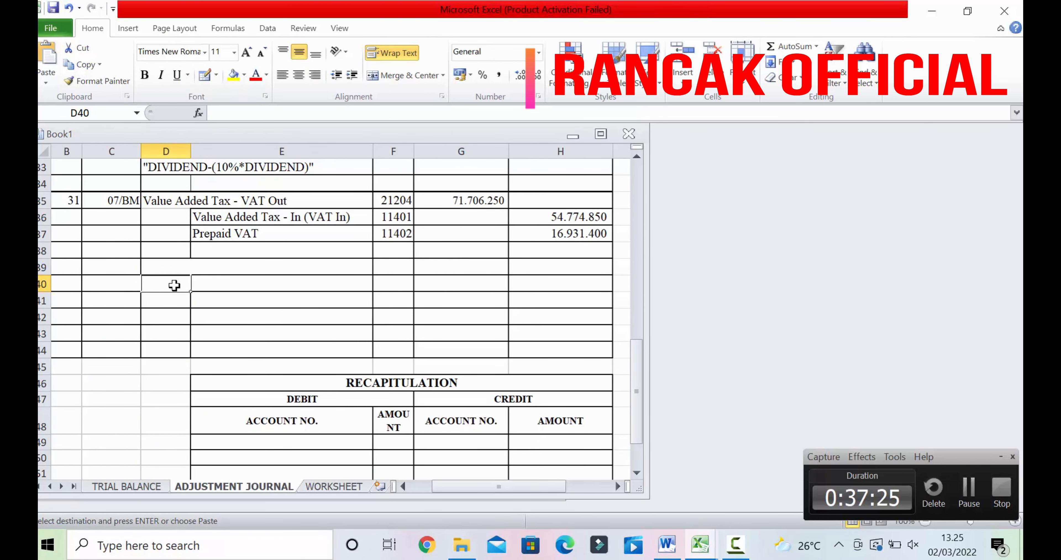
{"action": "right_click", "coordinate": [174, 285]}
{"action": "left_click", "coordinate": [208, 103]}
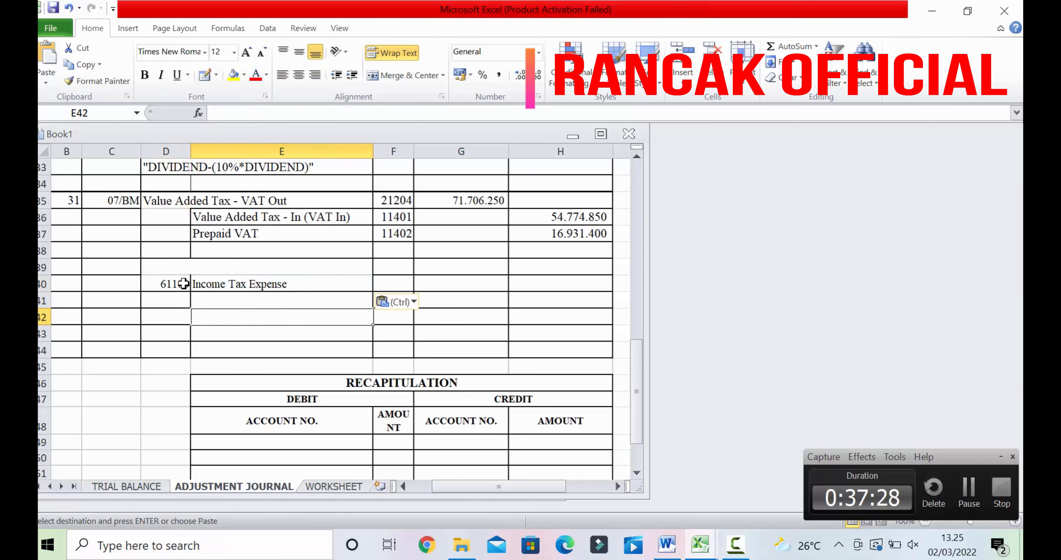
{"action": "key", "text": "Down"}
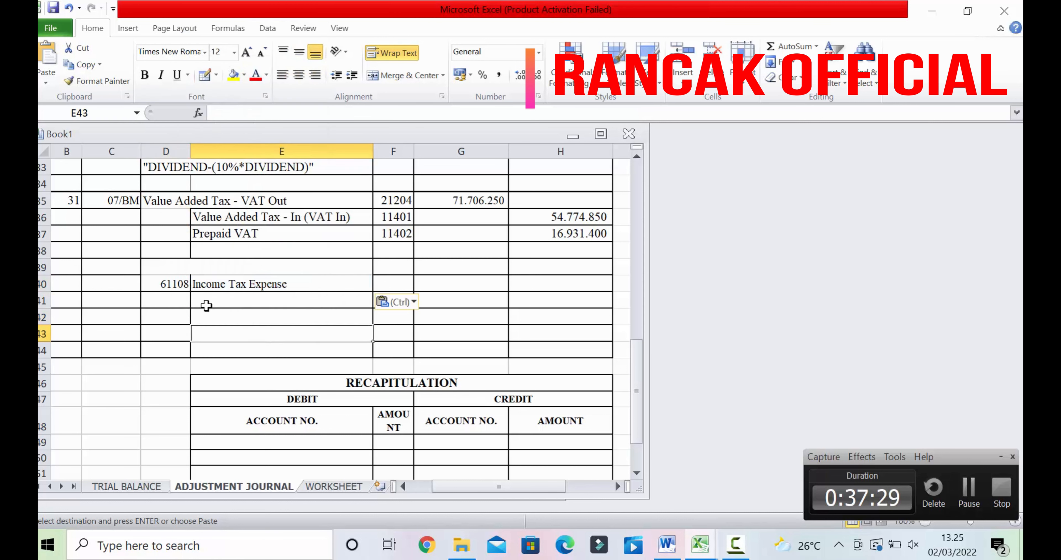
{"action": "left_click", "coordinate": [174, 278]}
{"action": "left_click", "coordinate": [968, 490]}
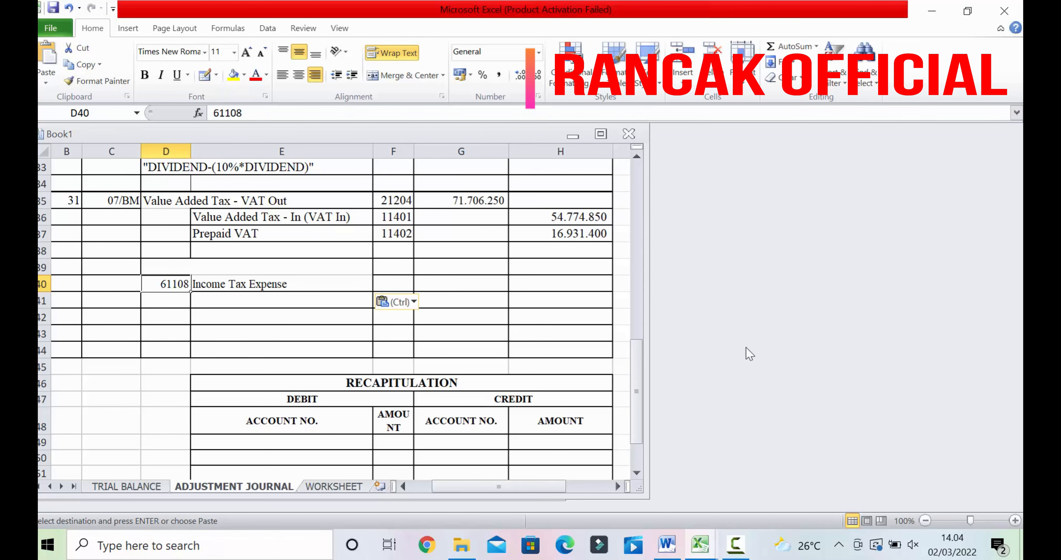
Move the text Income Tax Expense from E40 into the merged cell D39 and left-align it
{"action": "left_click", "coordinate": [147, 298]}
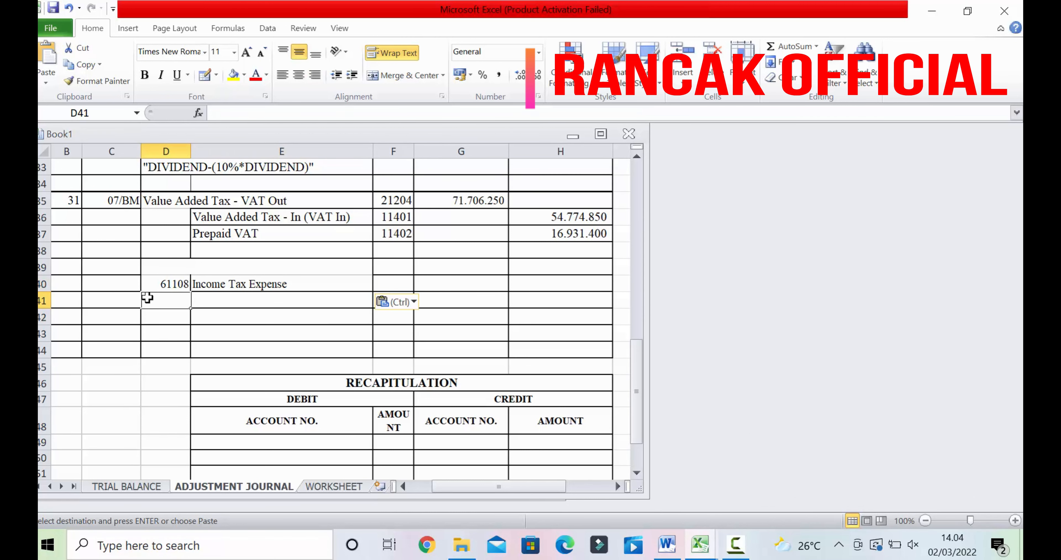
{"action": "left_click", "coordinate": [179, 287]}
{"action": "left_click_drag", "start_coordinate": [180, 285], "coordinate": [224, 286]}
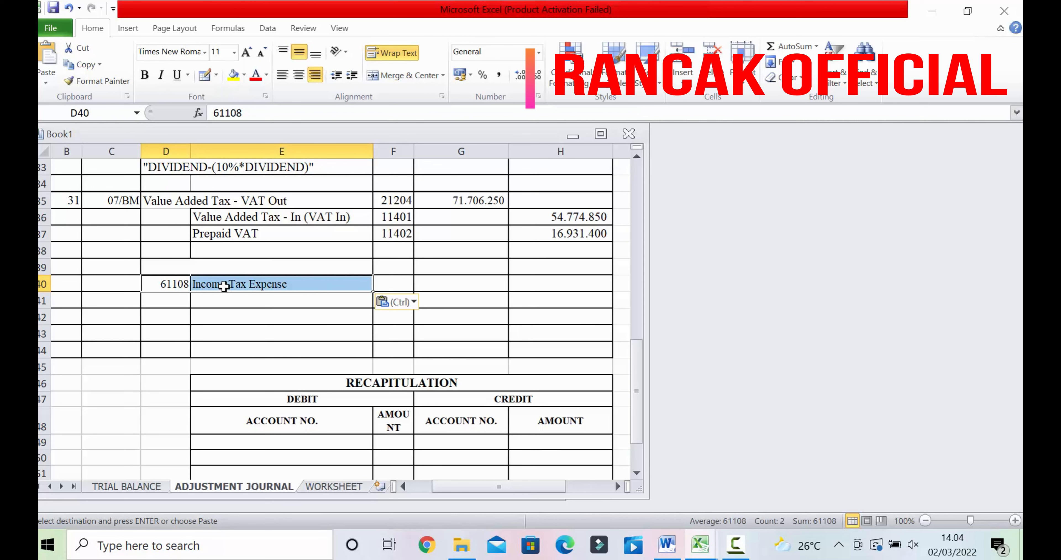
{"action": "left_click", "coordinate": [229, 284]}
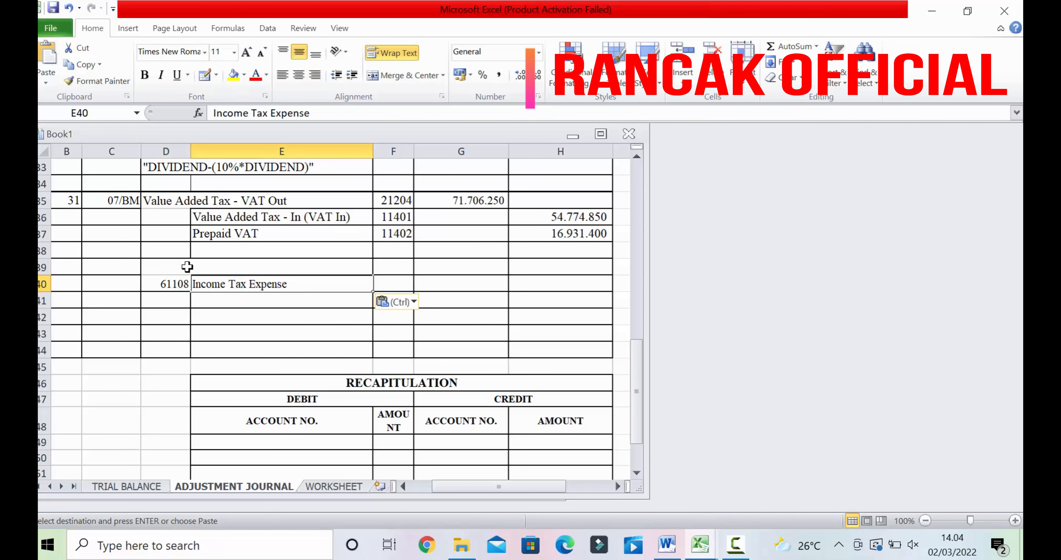
{"action": "left_click_drag", "start_coordinate": [310, 112], "coordinate": [229, 113]}
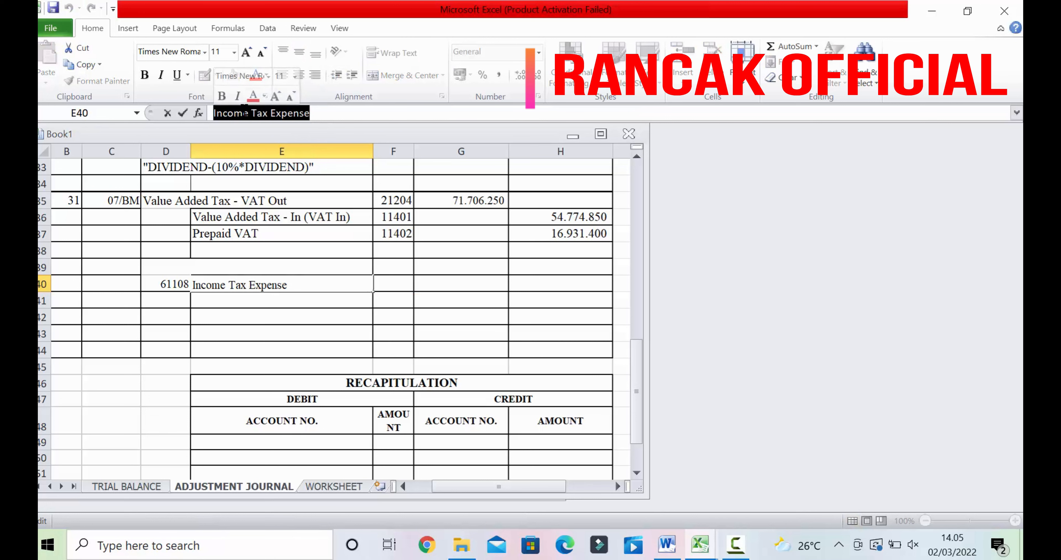
{"action": "right_click", "coordinate": [214, 115]}
{"action": "left_click", "coordinate": [276, 121]}
{"action": "left_click", "coordinate": [178, 261]}
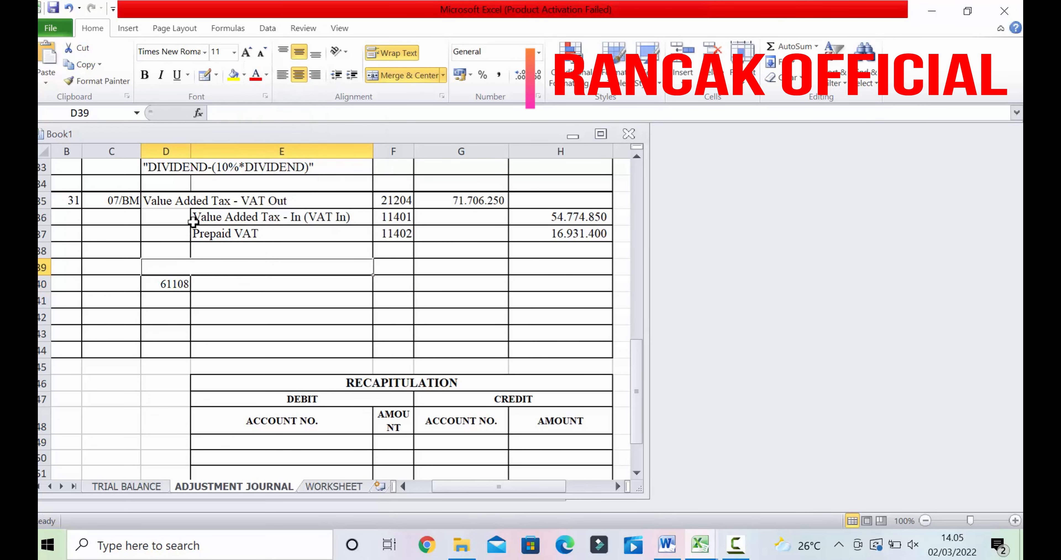
{"action": "left_click", "coordinate": [237, 113]}
{"action": "right_click", "coordinate": [236, 116]}
{"action": "left_click", "coordinate": [265, 173]}
{"action": "left_click", "coordinate": [281, 339]}
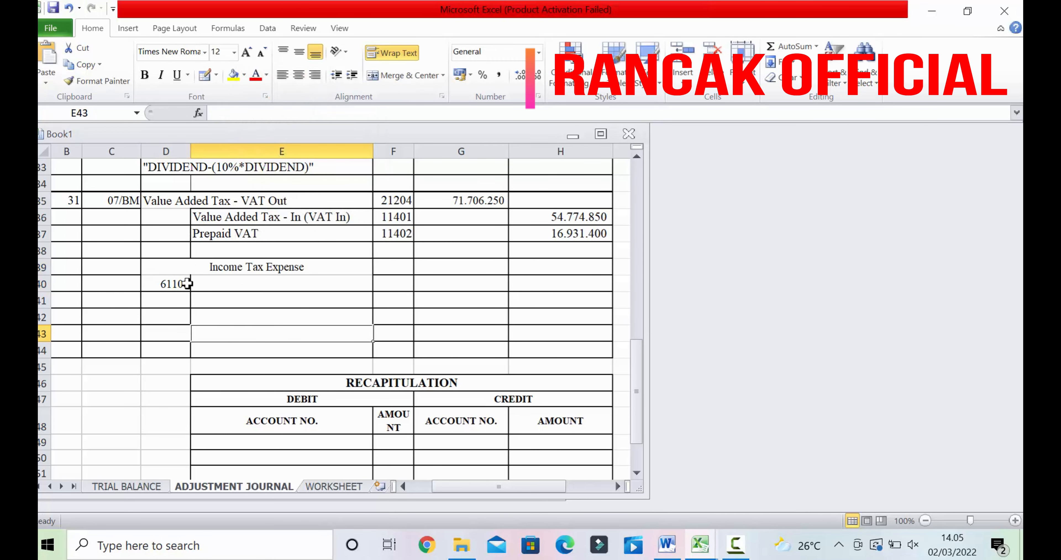
{"action": "left_click", "coordinate": [235, 260]}
{"action": "left_click", "coordinate": [282, 75]}
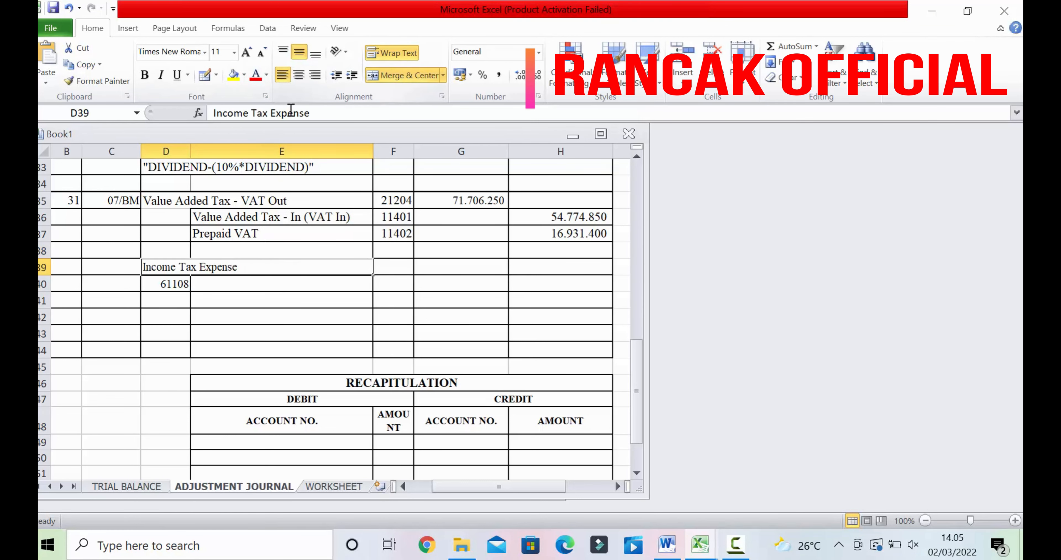
Move account code 61108 from D40 to F39, beside Income Tax Expense
{"action": "left_click", "coordinate": [177, 285]}
{"action": "left_click", "coordinate": [233, 113]}
{"action": "double_click", "coordinate": [228, 113]}
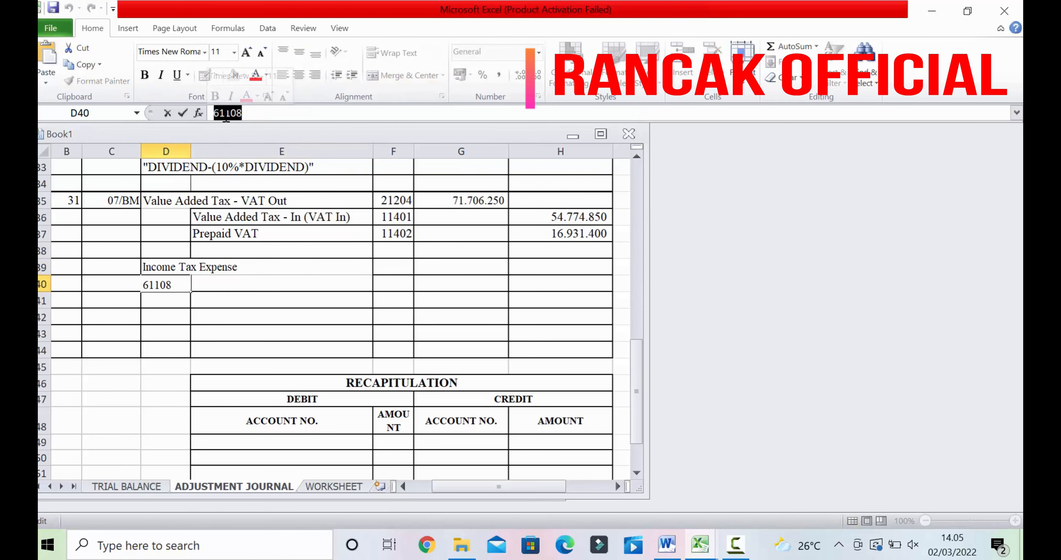
{"action": "right_click", "coordinate": [227, 117]}
{"action": "left_click", "coordinate": [254, 125]}
{"action": "left_click", "coordinate": [386, 266]}
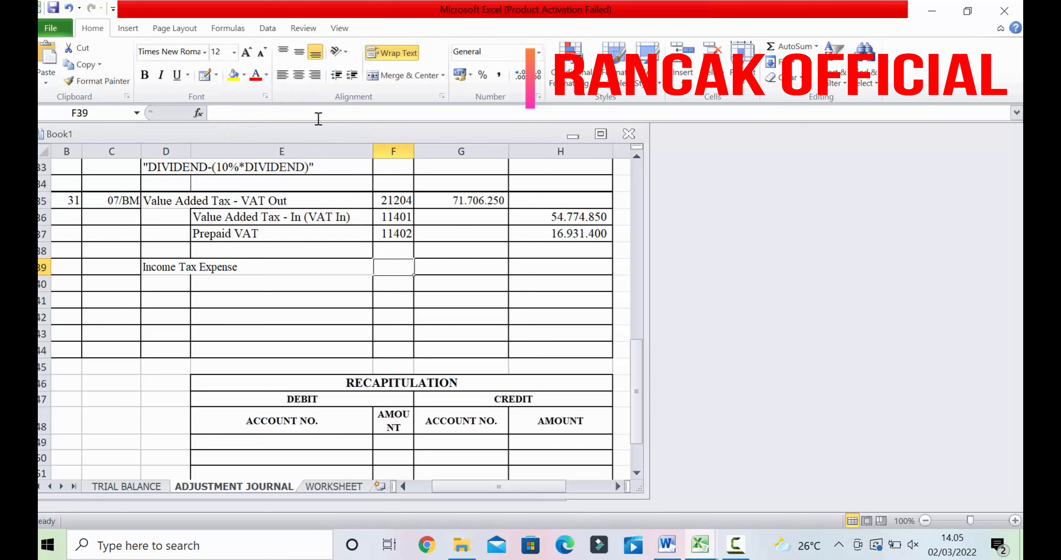
{"action": "right_click", "coordinate": [304, 110]}
{"action": "left_click", "coordinate": [353, 180]}
{"action": "left_click", "coordinate": [382, 270]}
{"action": "left_click", "coordinate": [171, 295]}
{"action": "left_click", "coordinate": [186, 285]}
{"action": "left_click", "coordinate": [195, 286]}
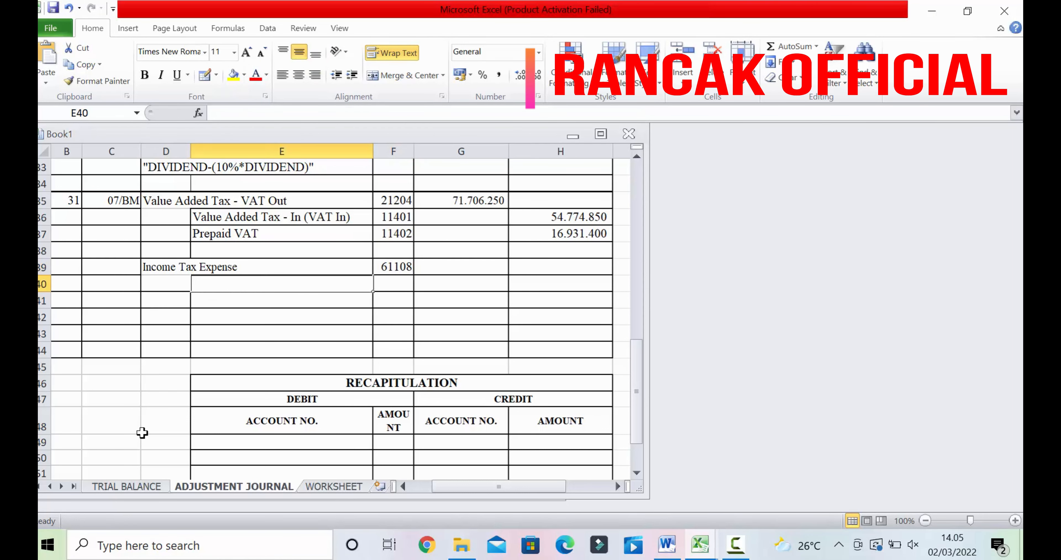
Copy account code 21205 and the name Income Tax Payable from row 25 of the TRIAL BALANCE sheet
{"action": "left_click", "coordinate": [138, 490]}
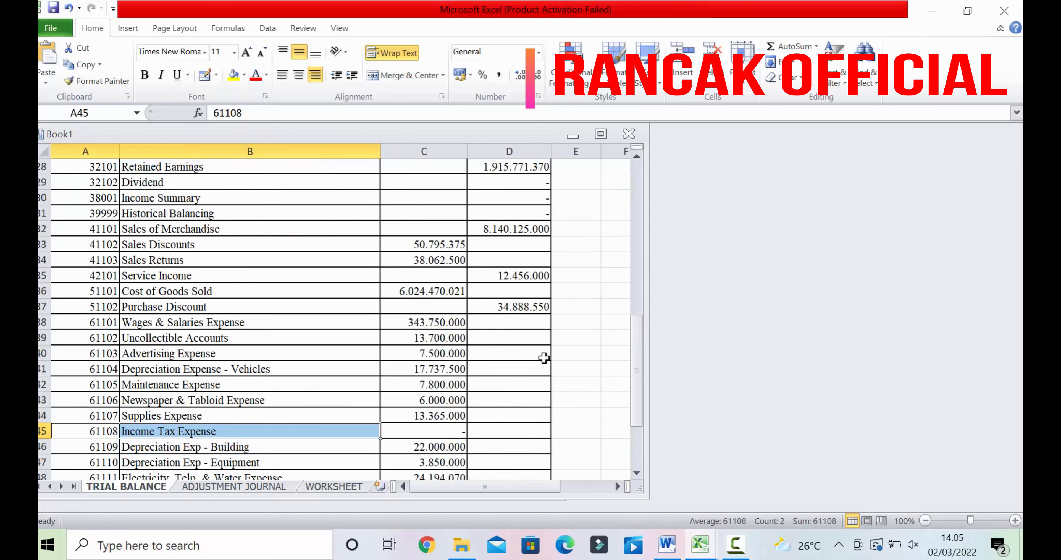
{"action": "scroll", "coordinate": [249, 302], "scroll_direction": "down", "scroll_amount": 1}
{"action": "scroll", "coordinate": [192, 252], "scroll_direction": "up", "scroll_amount": 4}
{"action": "left_click", "coordinate": [156, 260]}
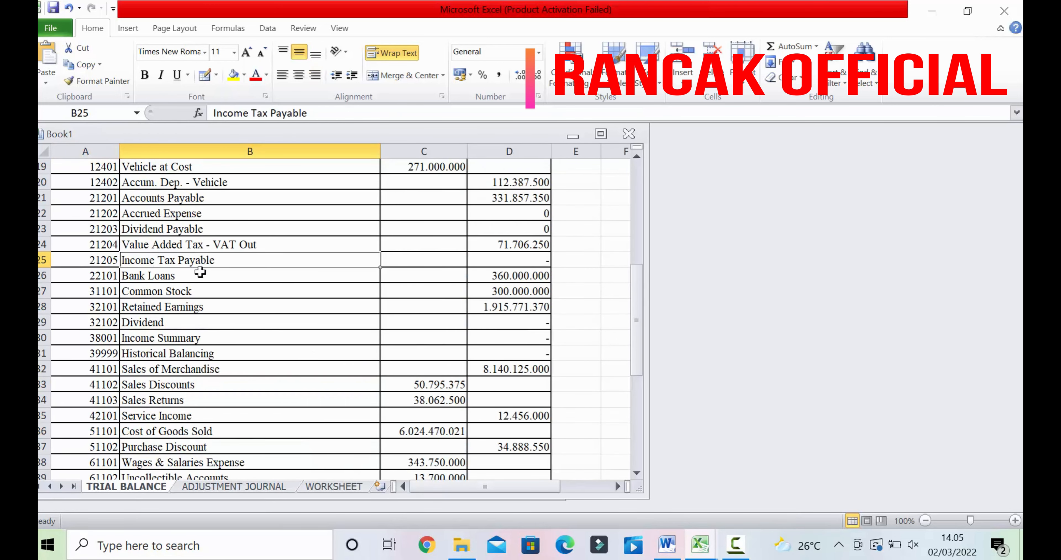
{"action": "left_click_drag", "start_coordinate": [118, 259], "coordinate": [140, 260]}
{"action": "right_click", "coordinate": [142, 257]}
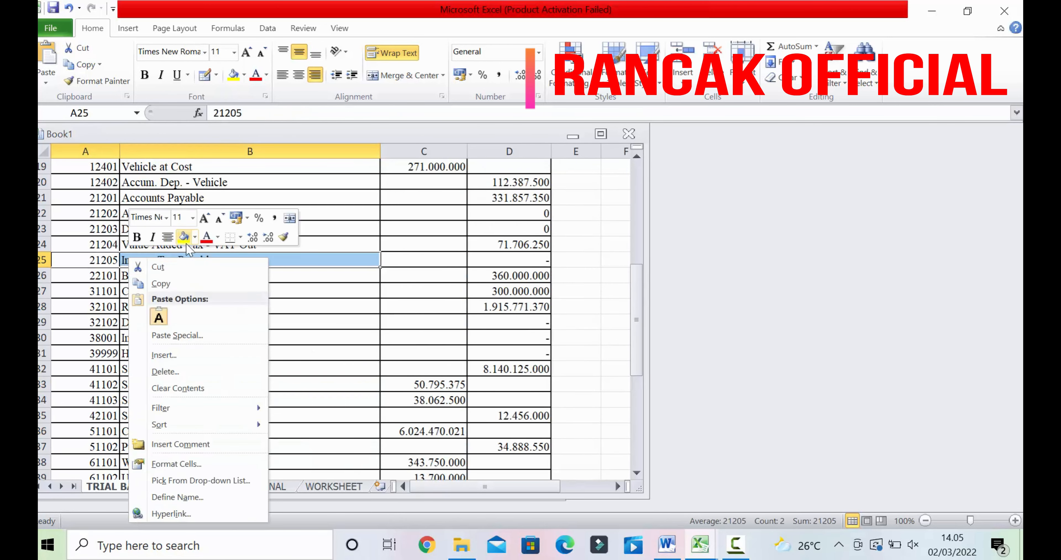
{"action": "left_click", "coordinate": [168, 283]}
Paste the copied Income Tax Payable code and name into D41:E41 of the ADJUSTMENT JOURNAL sheet
{"action": "left_click", "coordinate": [235, 487]}
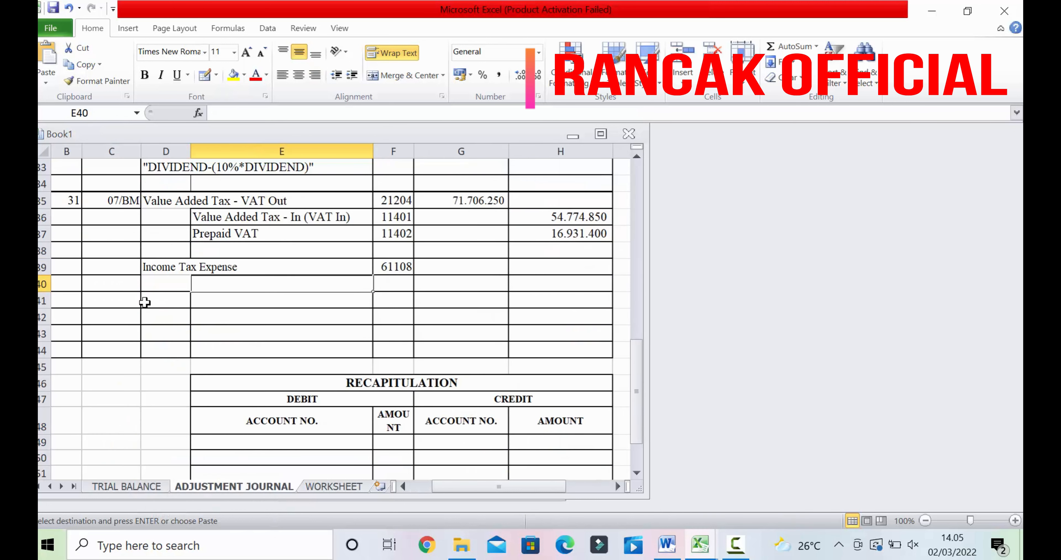
{"action": "left_click", "coordinate": [148, 301]}
{"action": "right_click", "coordinate": [151, 300]}
{"action": "left_click", "coordinate": [181, 96]}
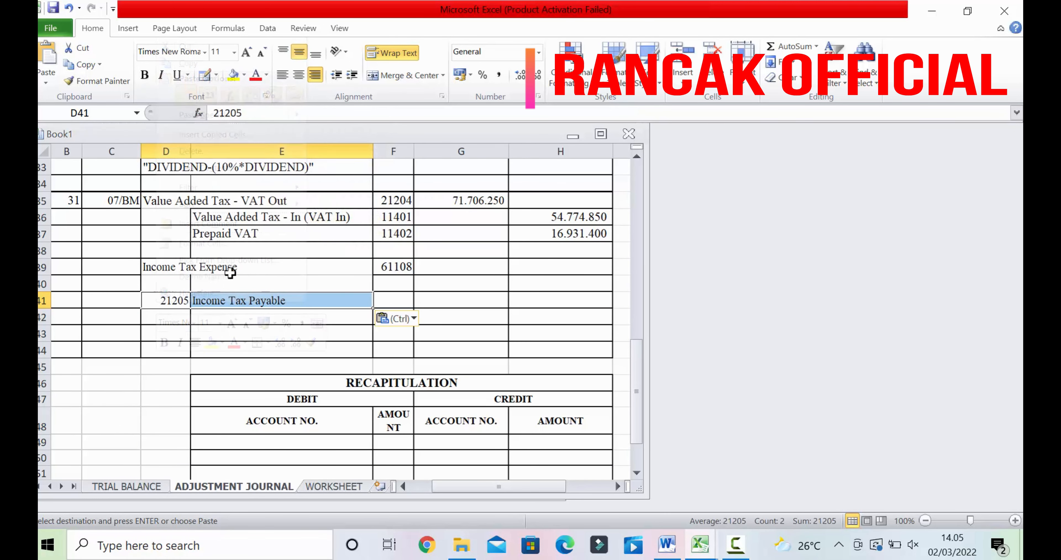
Move the text Income Tax Payable from E41 up into E40, directly below the Income Tax Expense line
{"action": "left_click", "coordinate": [233, 298]}
{"action": "left_click_drag", "start_coordinate": [319, 111], "coordinate": [208, 114]}
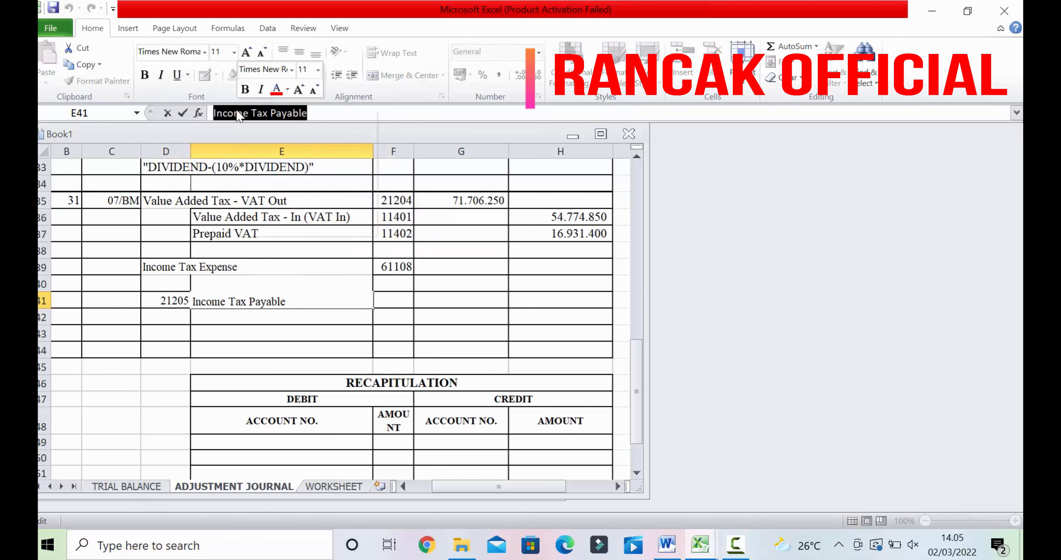
{"action": "right_click", "coordinate": [209, 114]}
{"action": "left_click", "coordinate": [264, 120]}
{"action": "left_click", "coordinate": [236, 282]}
{"action": "left_click", "coordinate": [241, 114]}
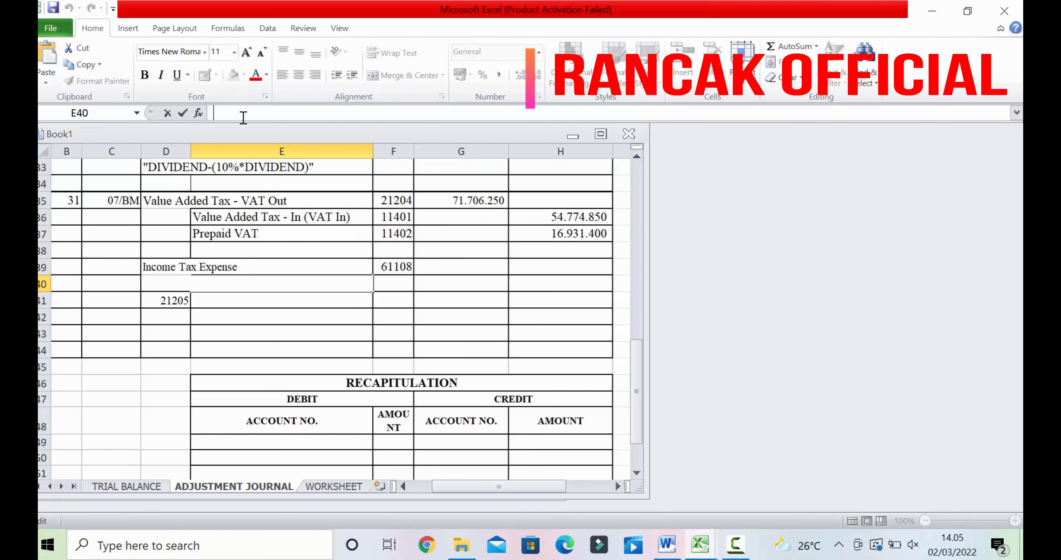
{"action": "right_click", "coordinate": [236, 110]}
{"action": "left_click", "coordinate": [264, 170]}
{"action": "left_click", "coordinate": [265, 170]}
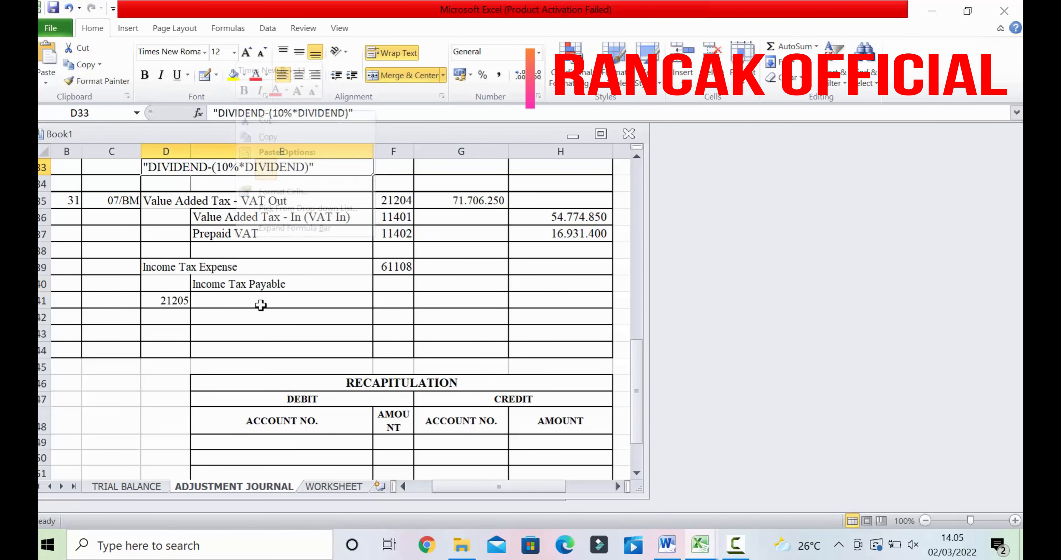
Move account code 21205 from D41 to F40, beside Income Tax Payable
{"action": "left_click", "coordinate": [261, 311]}
{"action": "left_click", "coordinate": [182, 299]}
{"action": "double_click", "coordinate": [247, 114]}
{"action": "right_click", "coordinate": [230, 116]}
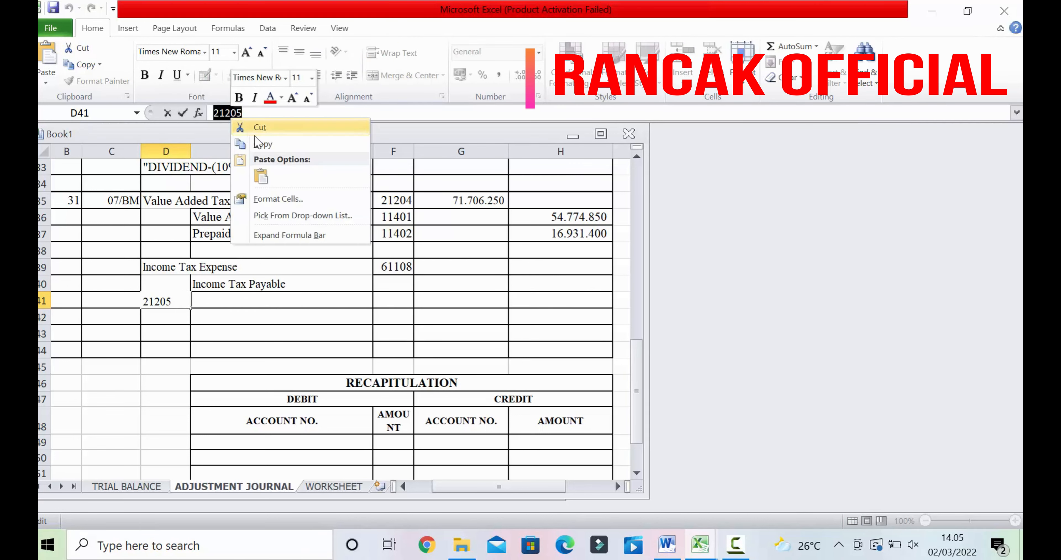
{"action": "left_click", "coordinate": [261, 133]}
{"action": "left_click", "coordinate": [382, 280]}
{"action": "right_click", "coordinate": [261, 114]}
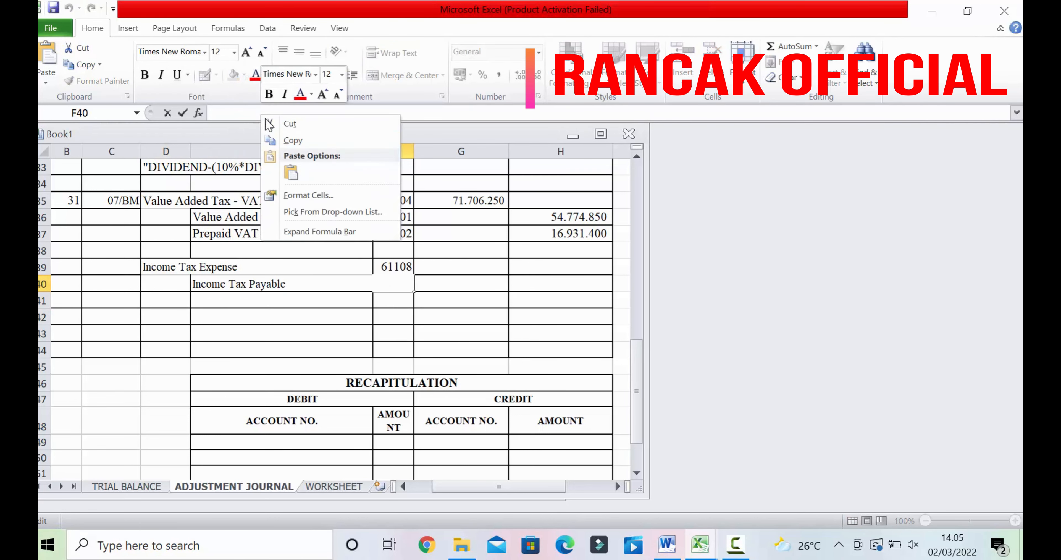
{"action": "left_click", "coordinate": [284, 170]}
{"action": "left_click", "coordinate": [481, 300]}
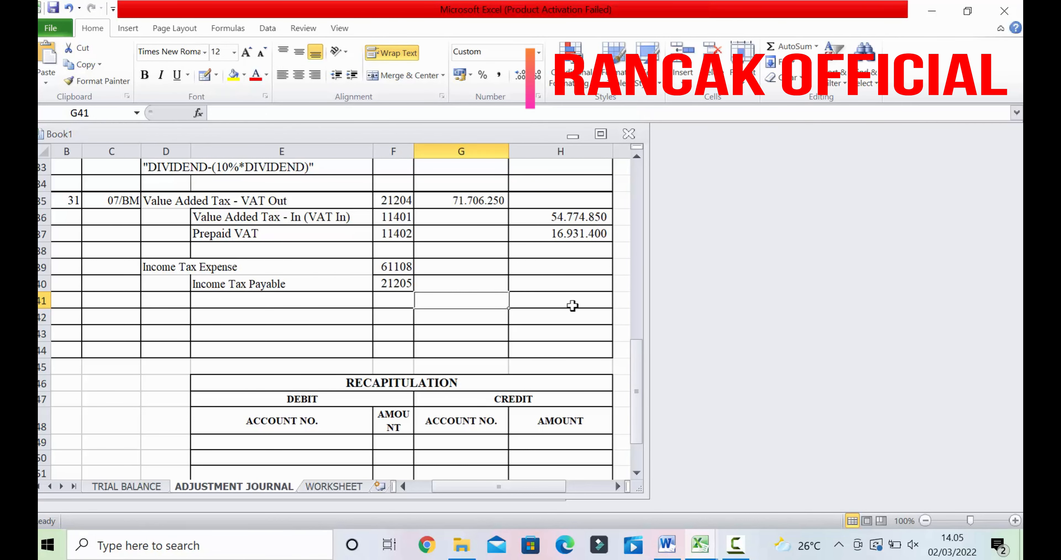
{"action": "left_click", "coordinate": [461, 315]}
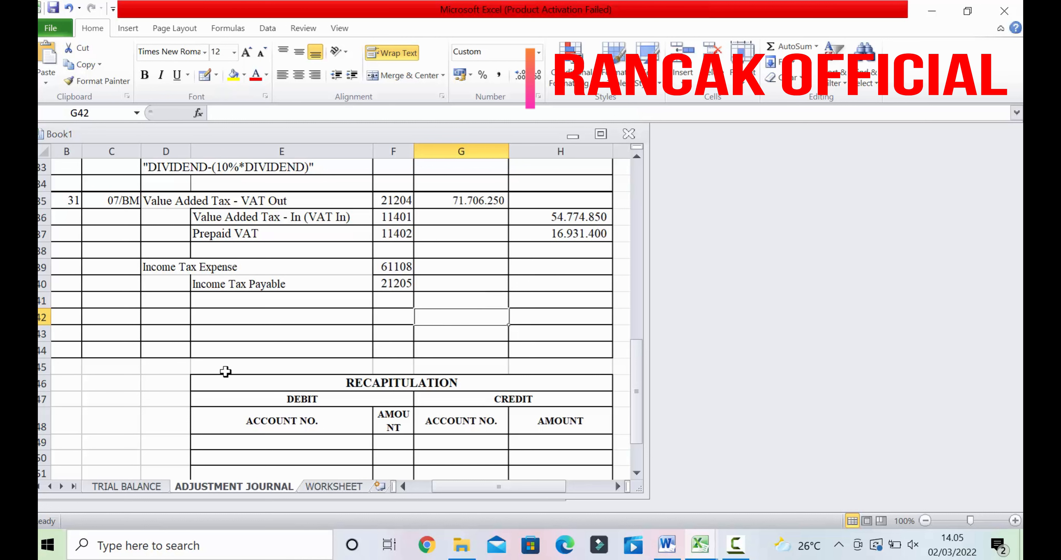
Merge and center B44:E44 at the end of the journal and enter the label TOTAL
{"action": "left_click_drag", "start_coordinate": [68, 353], "coordinate": [318, 348]}
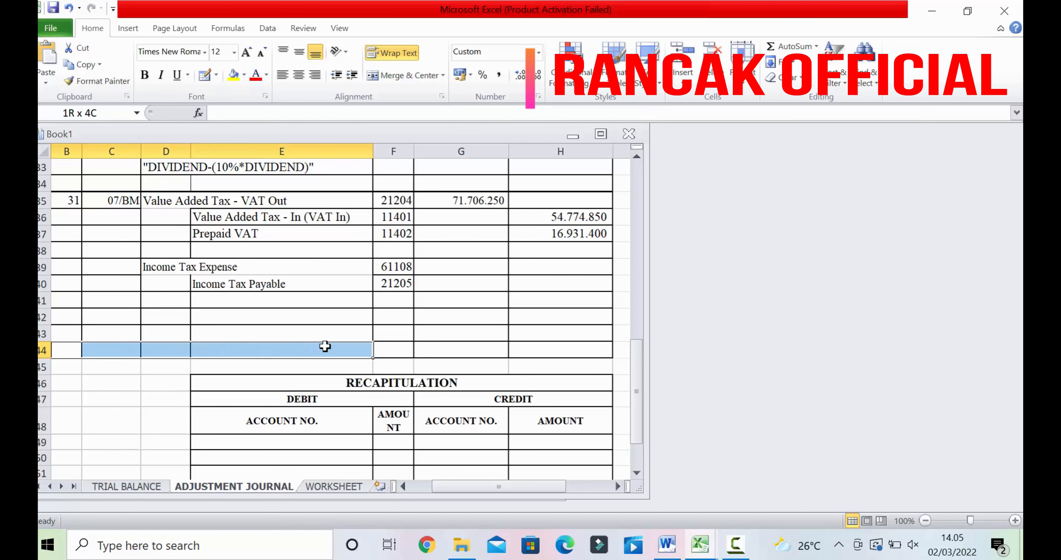
{"action": "left_click", "coordinate": [404, 75]}
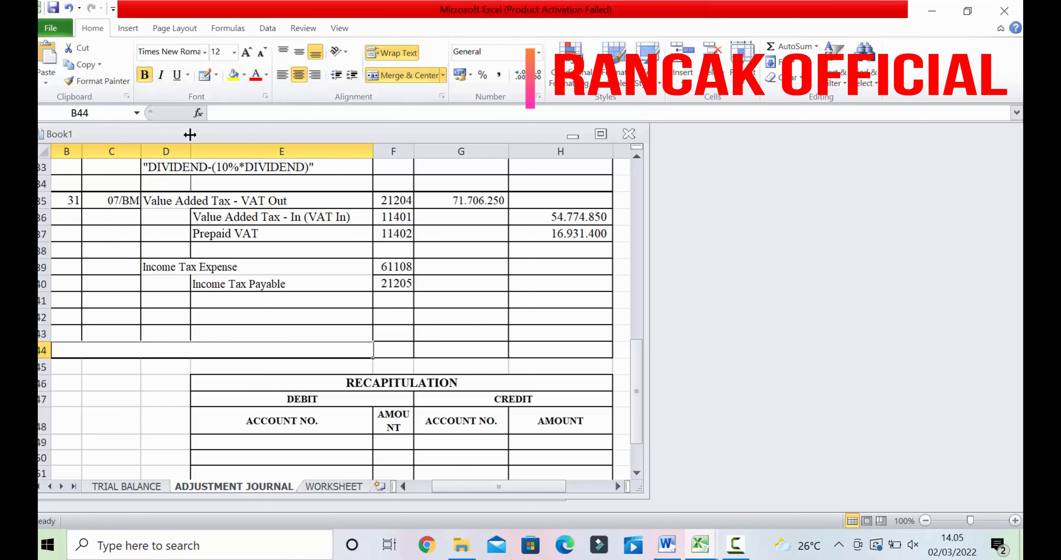
{"action": "type", "text": "TOTAL"}
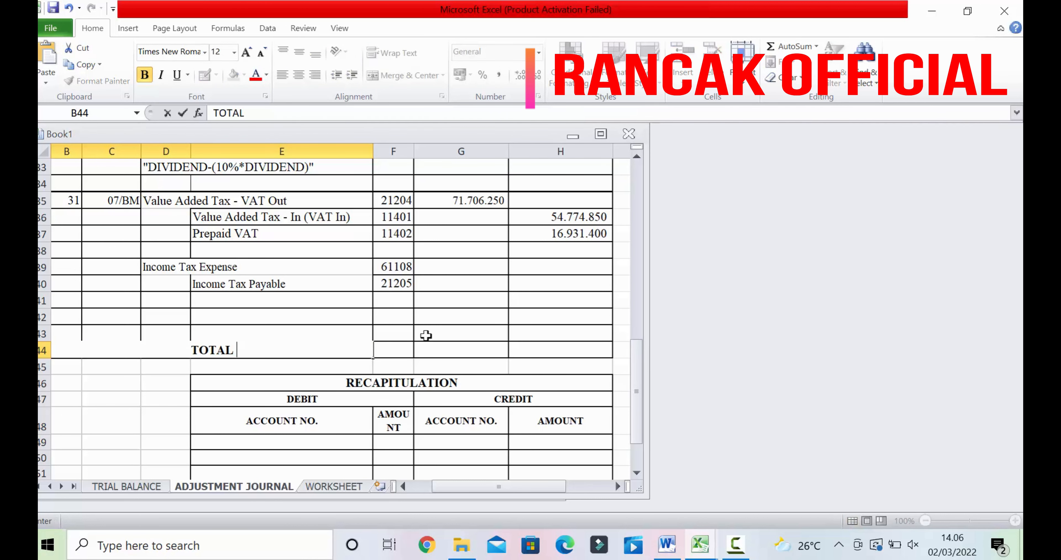
Total the debit column in G44 with a SUM formula over G7:G43
{"action": "left_click", "coordinate": [446, 345]}
{"action": "type", "text": "=S"}
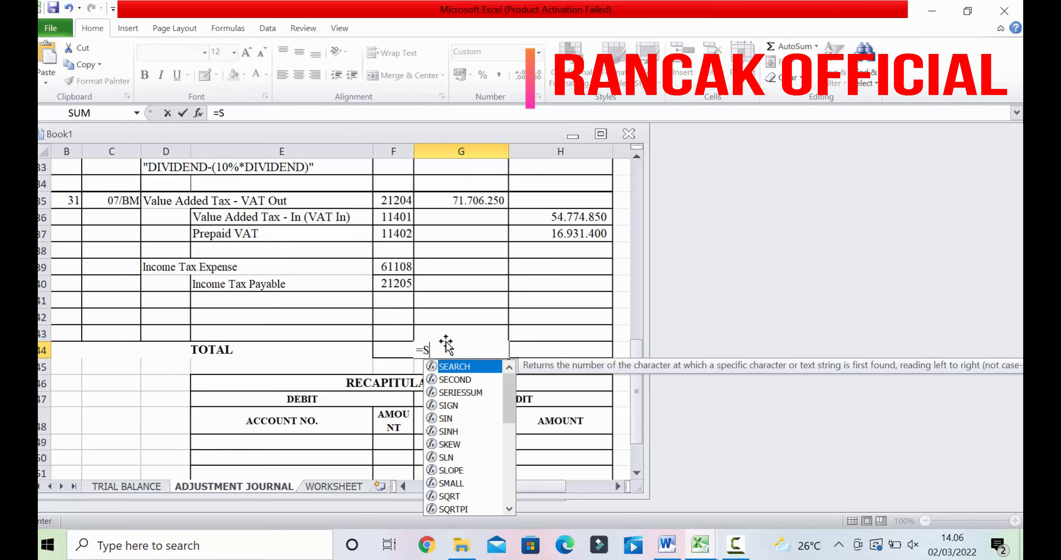
{"action": "type", "text": "UM("}
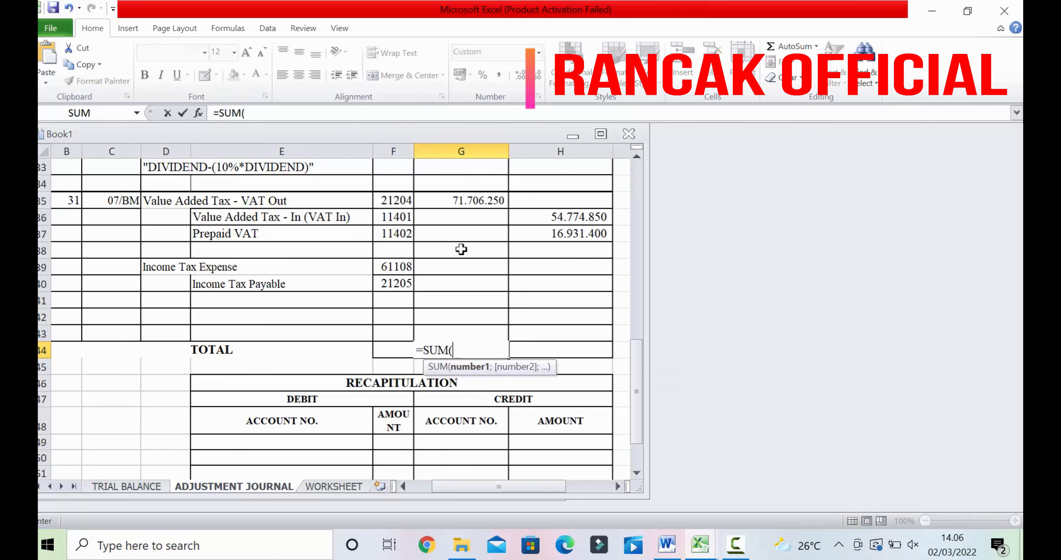
{"action": "scroll", "coordinate": [458, 247], "scroll_direction": "up", "scroll_amount": 11}
{"action": "left_click_drag", "start_coordinate": [473, 260], "coordinate": [547, 374]}
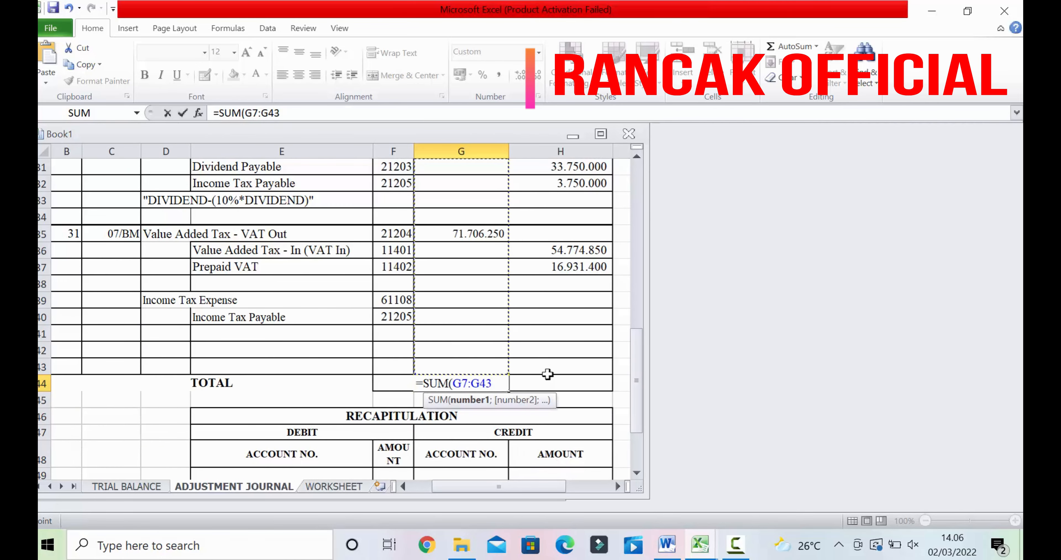
{"action": "key", "text": "Return"}
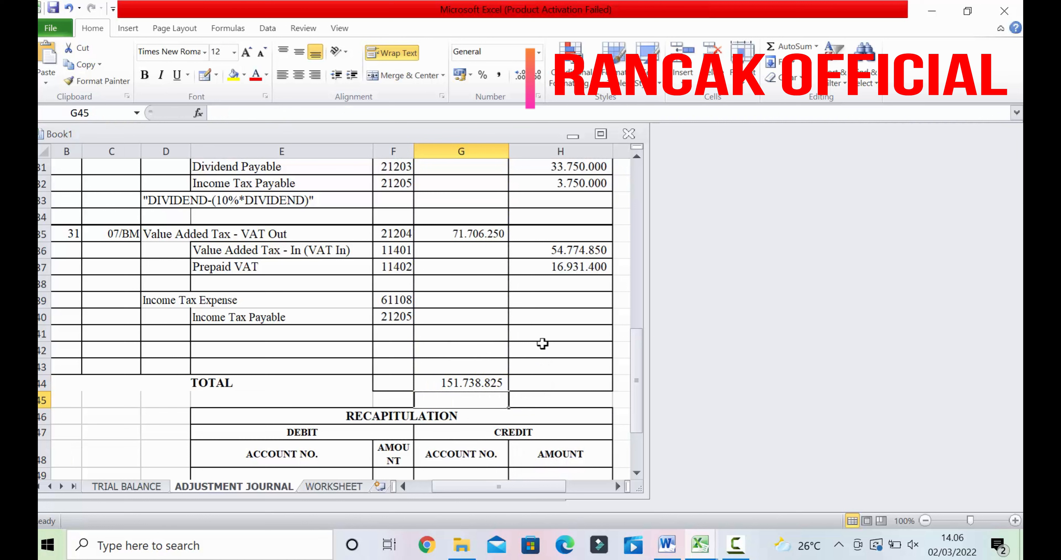
Fill the debit total formula from G44 across into H44 to total the credit column
{"action": "left_click", "coordinate": [558, 383]}
{"action": "left_click", "coordinate": [499, 384]}
{"action": "left_click_drag", "start_coordinate": [509, 391], "coordinate": [611, 408]}
{"action": "left_click", "coordinate": [302, 382]}
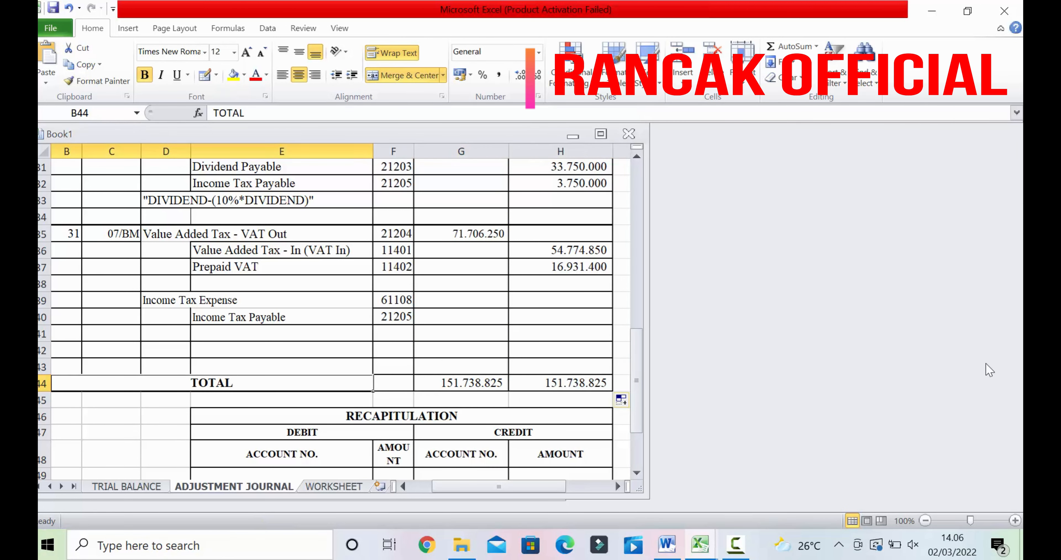
Apply all borders to the merged TOTAL cell and to F44:H44
{"action": "left_click", "coordinate": [626, 302]}
{"action": "left_click", "coordinate": [154, 427]}
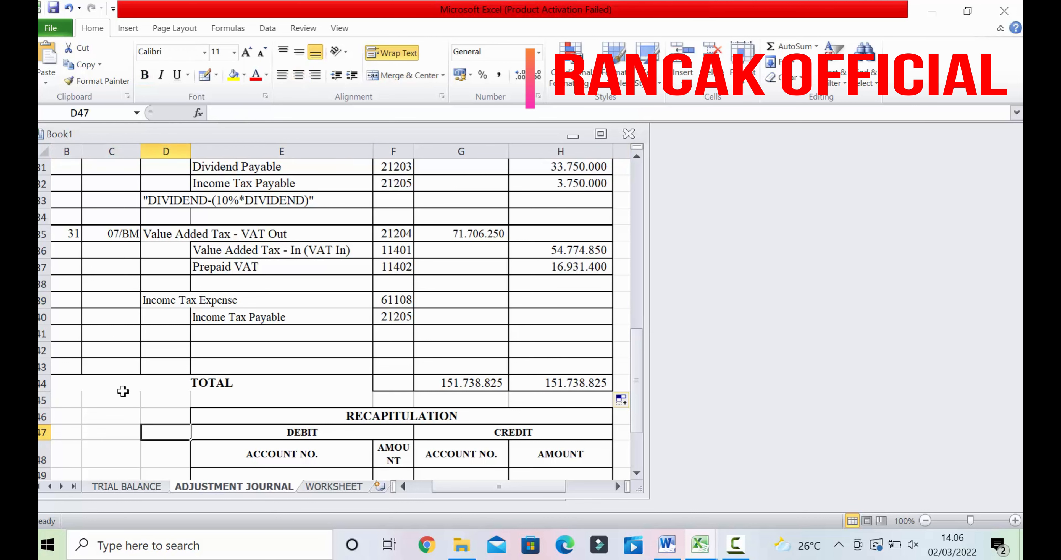
{"action": "left_click", "coordinate": [85, 382]}
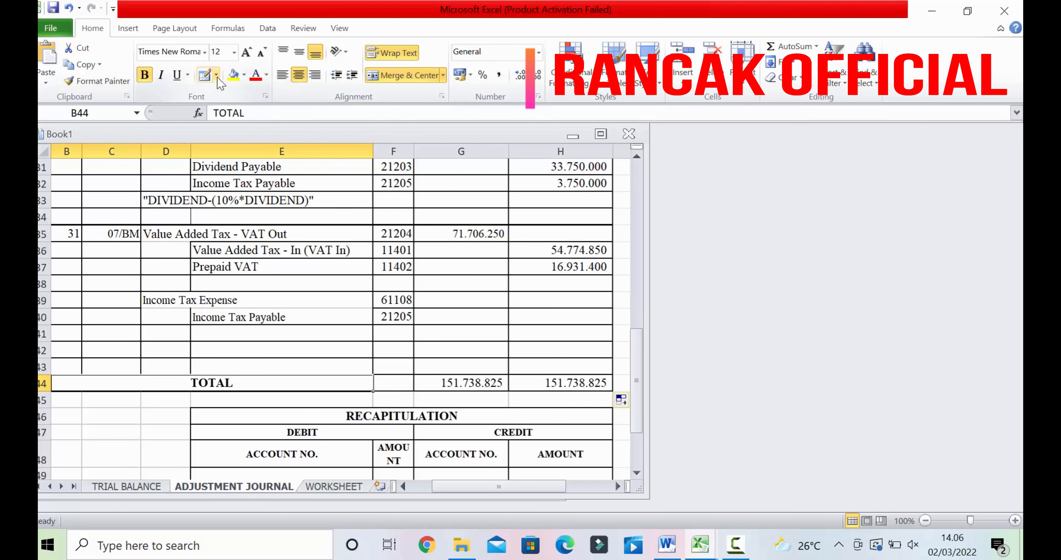
{"action": "left_click", "coordinate": [215, 75]}
{"action": "left_click", "coordinate": [239, 192]}
{"action": "left_click", "coordinate": [621, 432]}
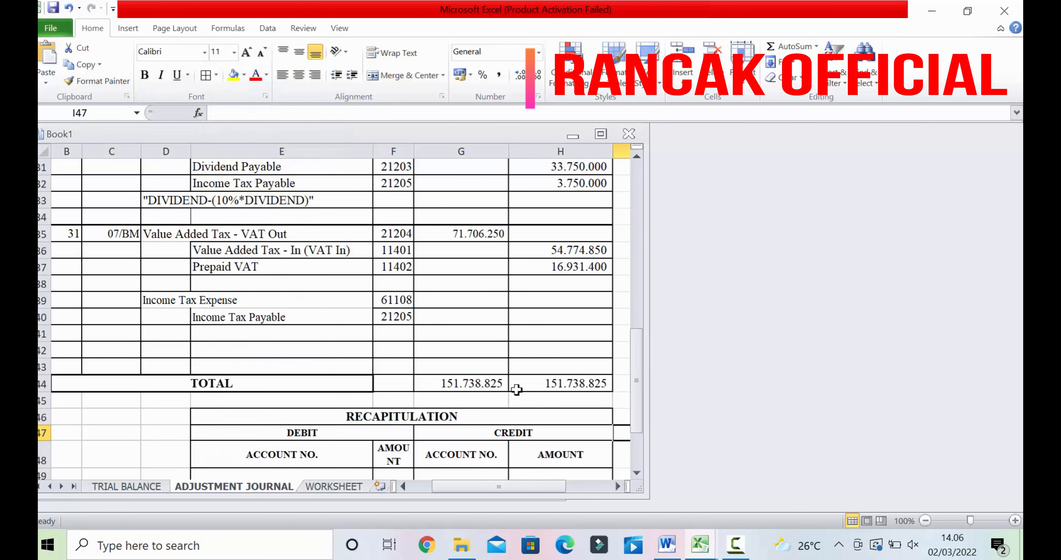
{"action": "left_click_drag", "start_coordinate": [401, 383], "coordinate": [576, 383]}
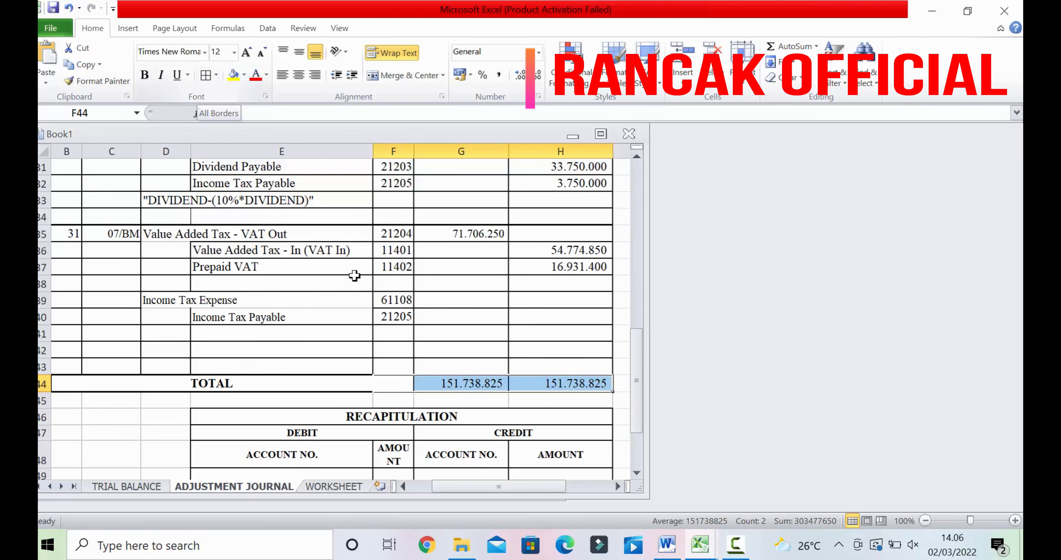
{"action": "left_click", "coordinate": [453, 383]}
Extend the TOTAL label cell by unmerging it and merging and centering it across B44:F44
{"action": "left_click_drag", "start_coordinate": [346, 381], "coordinate": [394, 383]}
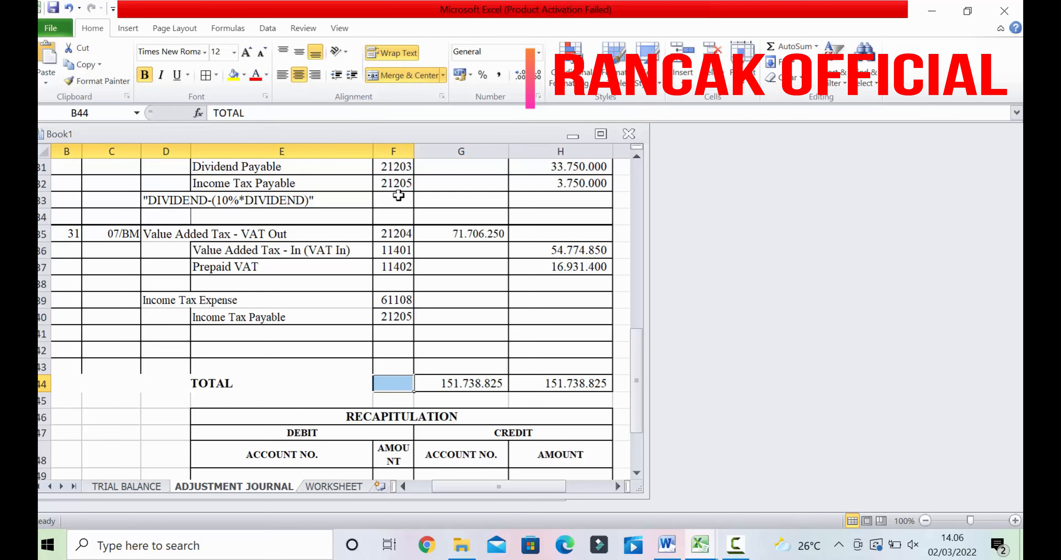
{"action": "left_click", "coordinate": [402, 75]}
{"action": "left_click", "coordinate": [402, 75]}
{"action": "left_click", "coordinate": [521, 378]}
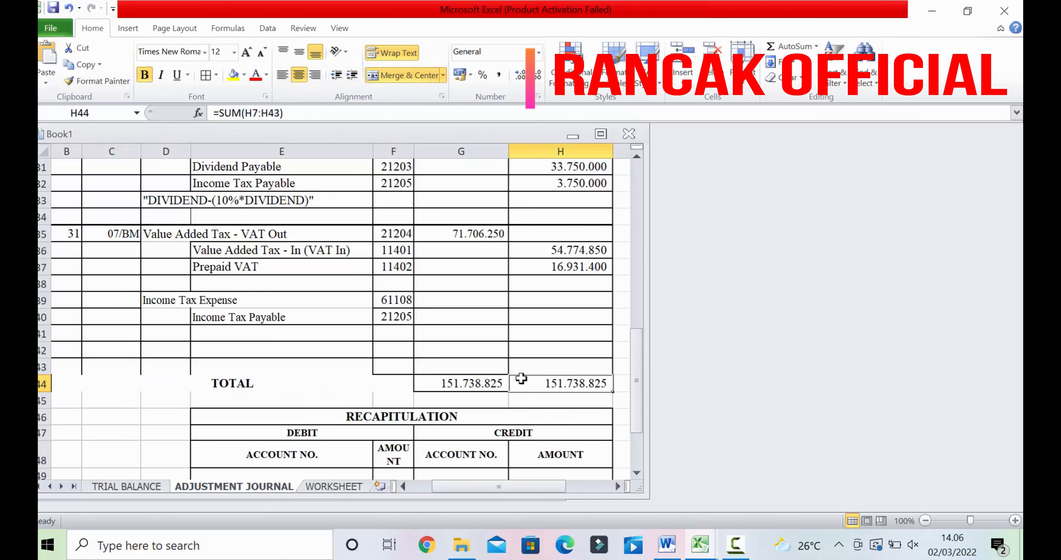
Apply all borders to the totals in G44:H44 and to the widened TOTAL cell B44:F44
{"action": "left_click_drag", "start_coordinate": [477, 383], "coordinate": [520, 382]}
{"action": "left_click", "coordinate": [206, 75]}
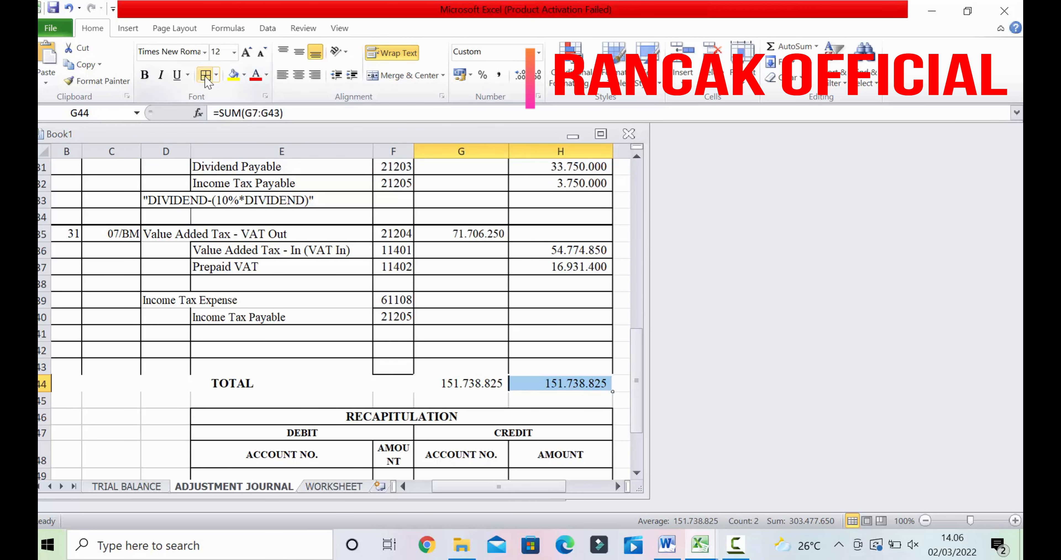
{"action": "left_click", "coordinate": [428, 253]}
{"action": "left_click", "coordinate": [474, 430]}
{"action": "left_click", "coordinate": [165, 402]}
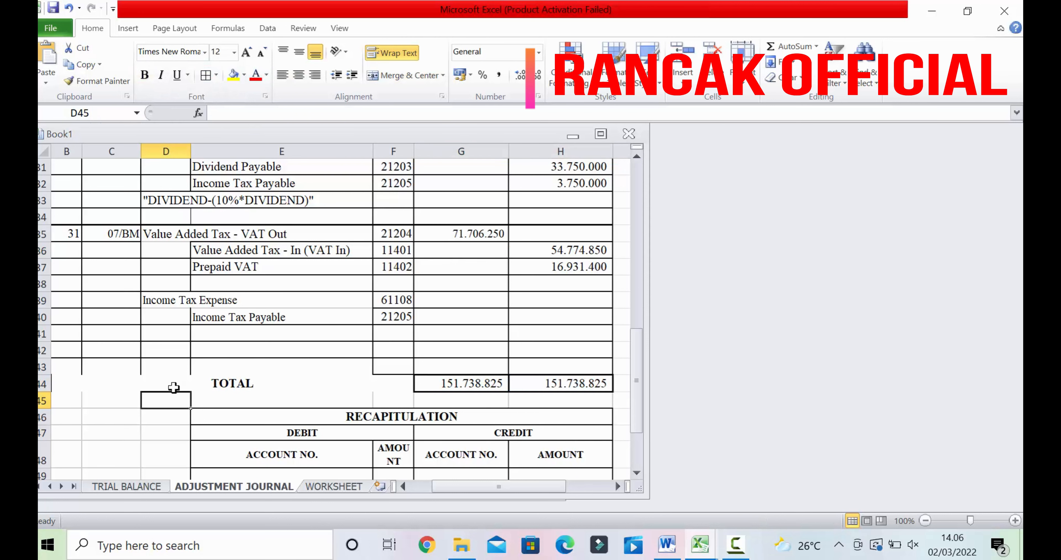
{"action": "left_click", "coordinate": [171, 385]}
{"action": "left_click", "coordinate": [205, 75]}
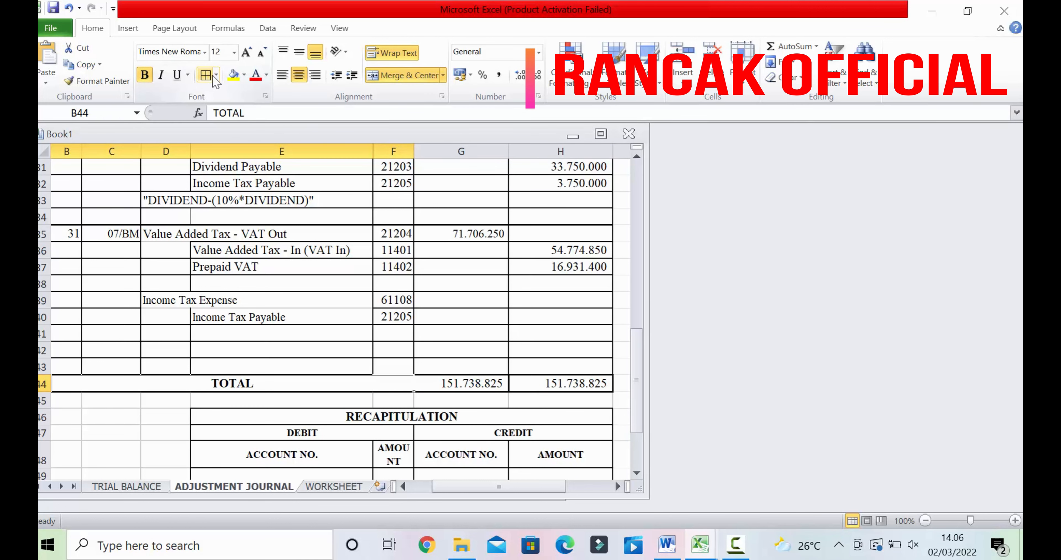
{"action": "left_click", "coordinate": [165, 417]}
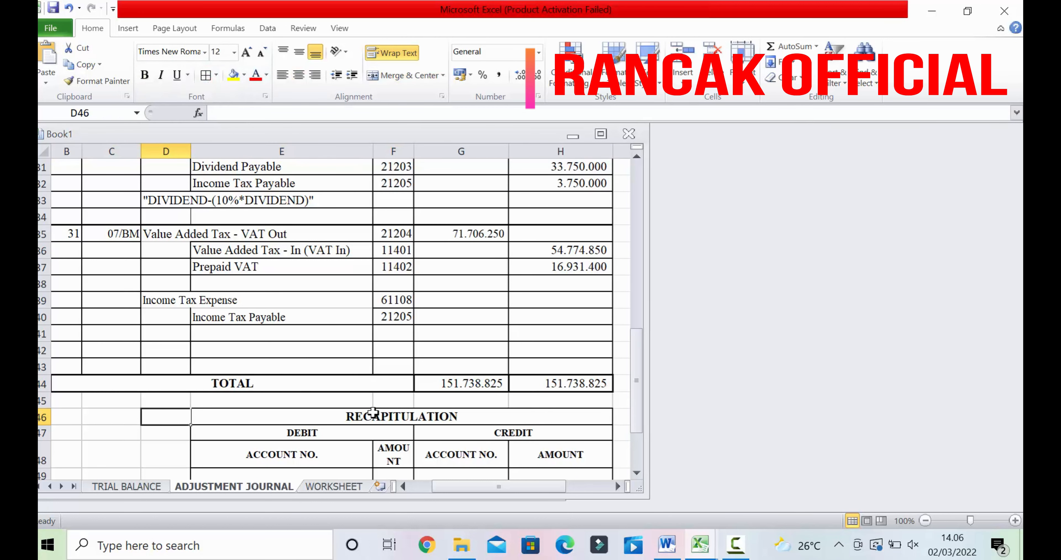
Replace the label TOTAL in the merged cell B44 with AMOUNT
{"action": "scroll", "coordinate": [462, 394], "scroll_direction": "down", "scroll_amount": 2}
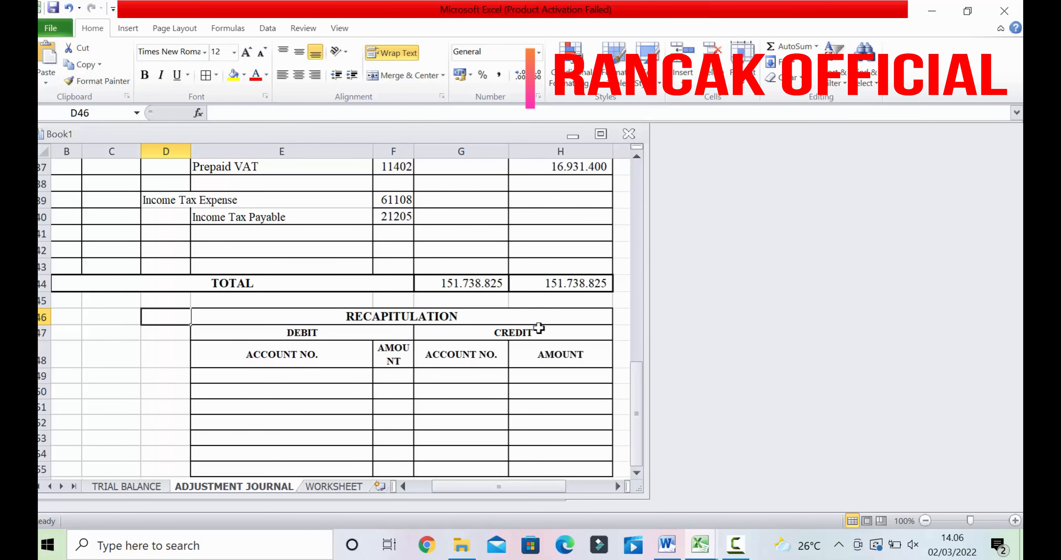
{"action": "left_click", "coordinate": [254, 285]}
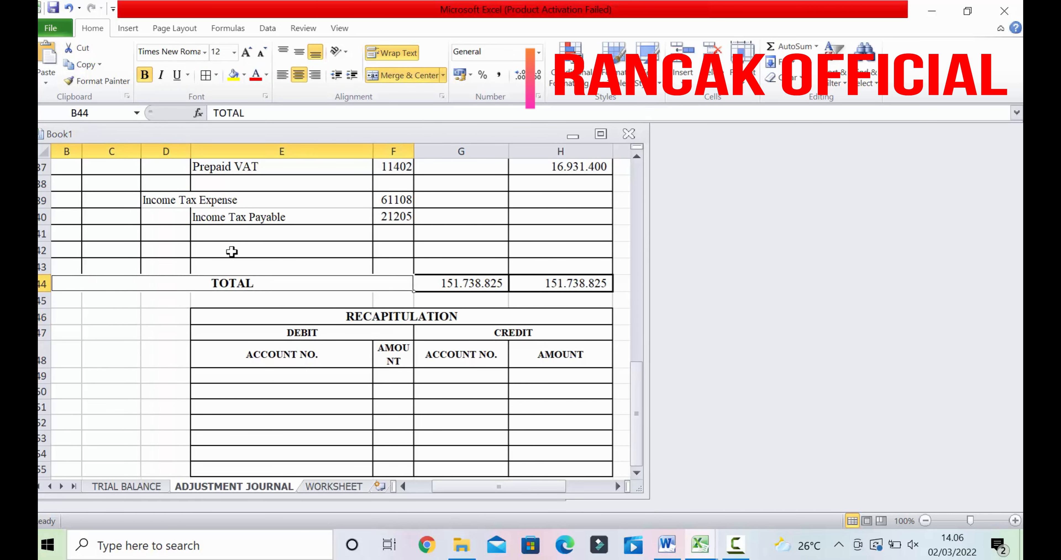
{"action": "double_click", "coordinate": [252, 283]}
{"action": "left_click_drag", "start_coordinate": [252, 282], "coordinate": [202, 276]}
{"action": "type", "text": "AMOUN"}
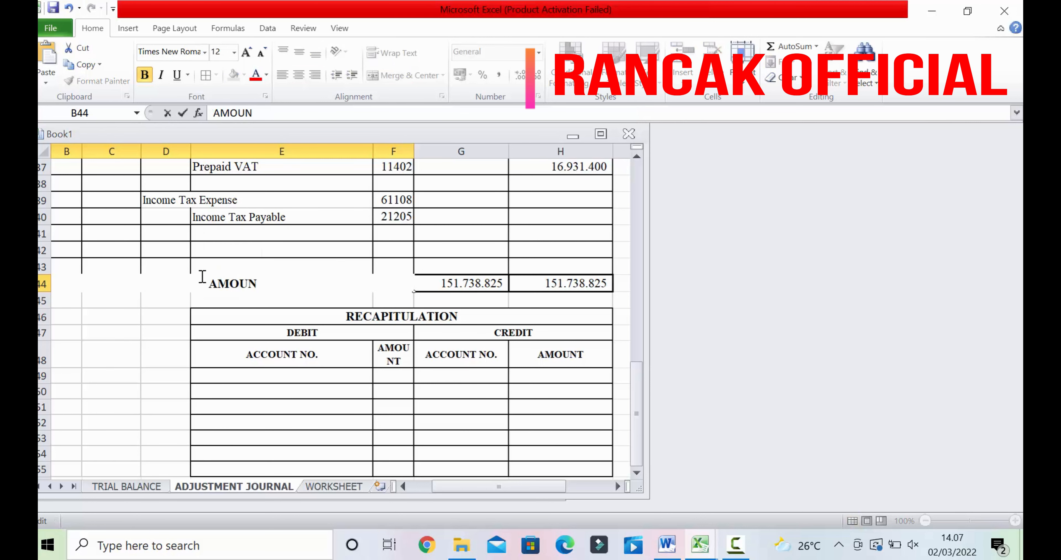
{"action": "type", "text": "T"}
{"action": "left_click", "coordinate": [152, 356]}
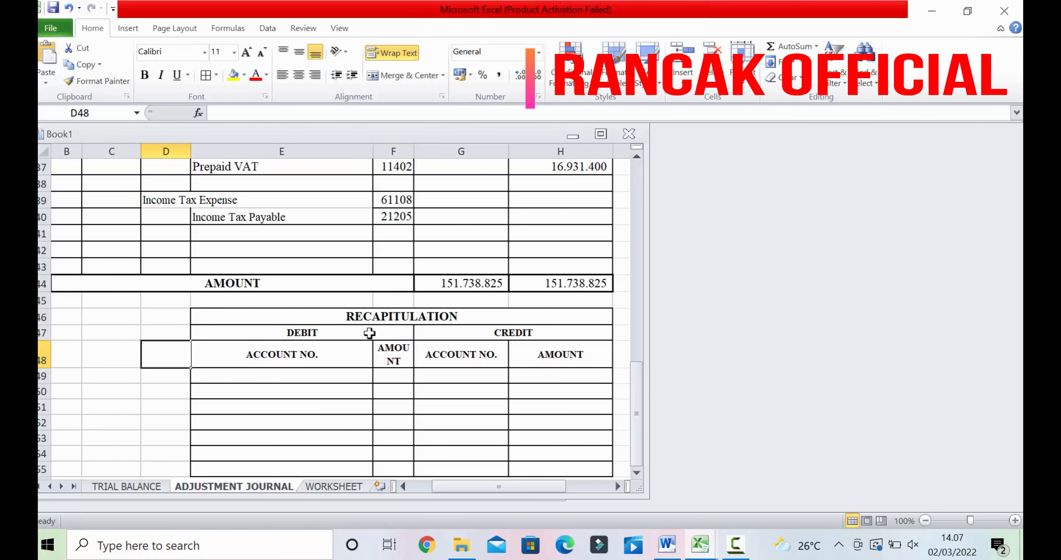
{"action": "scroll", "coordinate": [369, 333], "scroll_direction": "up", "scroll_amount": 1}
{"action": "scroll", "coordinate": [367, 331], "scroll_direction": "down", "scroll_amount": 2}
{"action": "scroll", "coordinate": [367, 331], "scroll_direction": "up", "scroll_amount": 10}
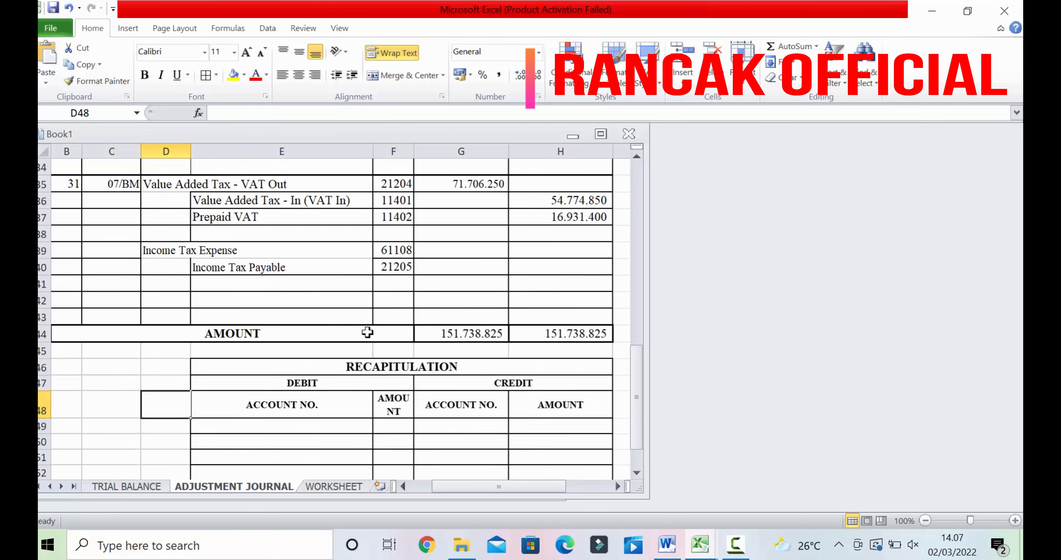
{"action": "scroll", "coordinate": [367, 332], "scroll_direction": "up", "scroll_amount": 3}
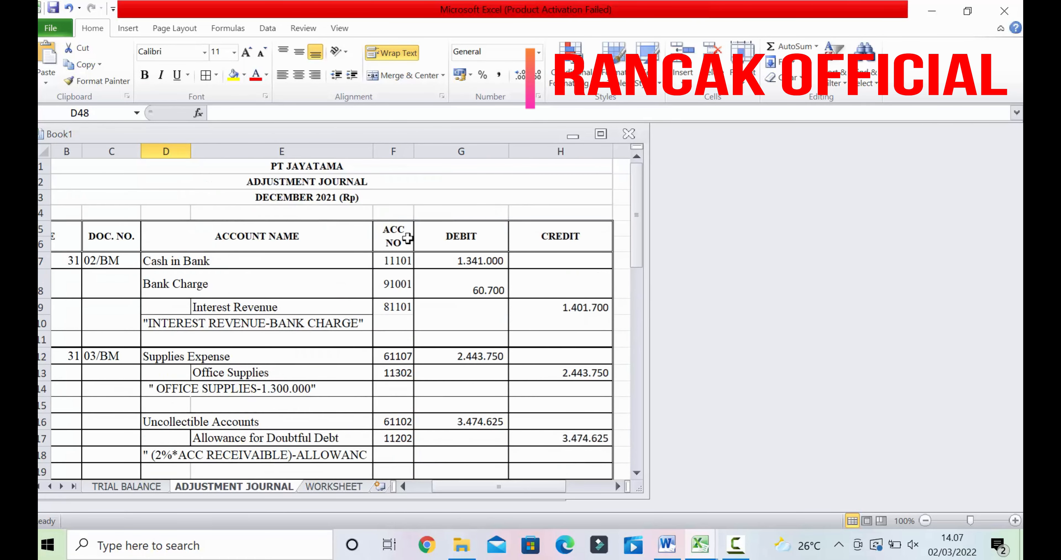
{"action": "left_click", "coordinate": [405, 258]}
{"action": "scroll", "coordinate": [396, 272], "scroll_direction": "down", "scroll_amount": 13}
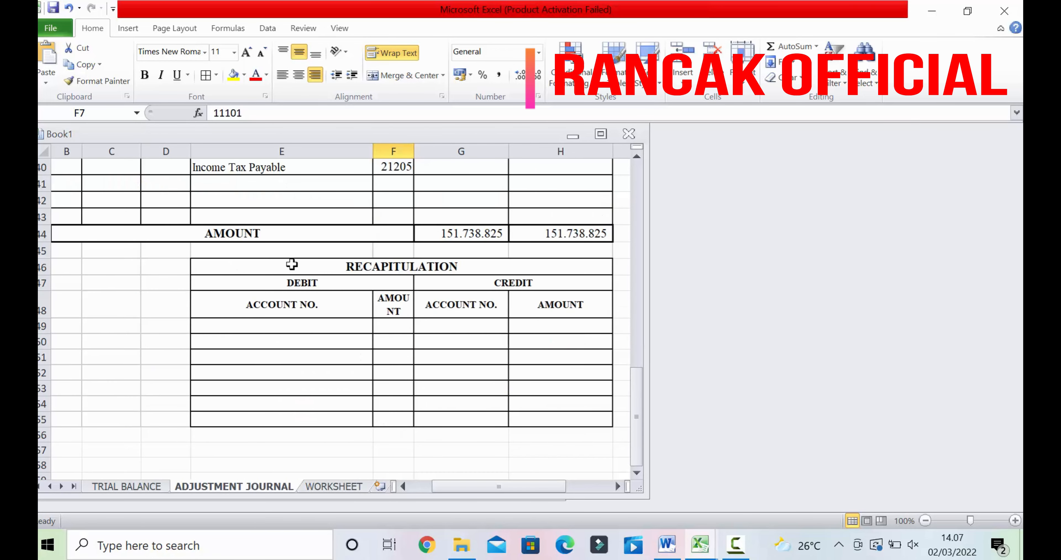
Move the recapitulation table from E46:H55 so that it starts at cell C46
{"action": "left_click_drag", "start_coordinate": [291, 264], "coordinate": [433, 417]}
{"action": "right_click", "coordinate": [432, 416]}
{"action": "left_click", "coordinate": [469, 173]}
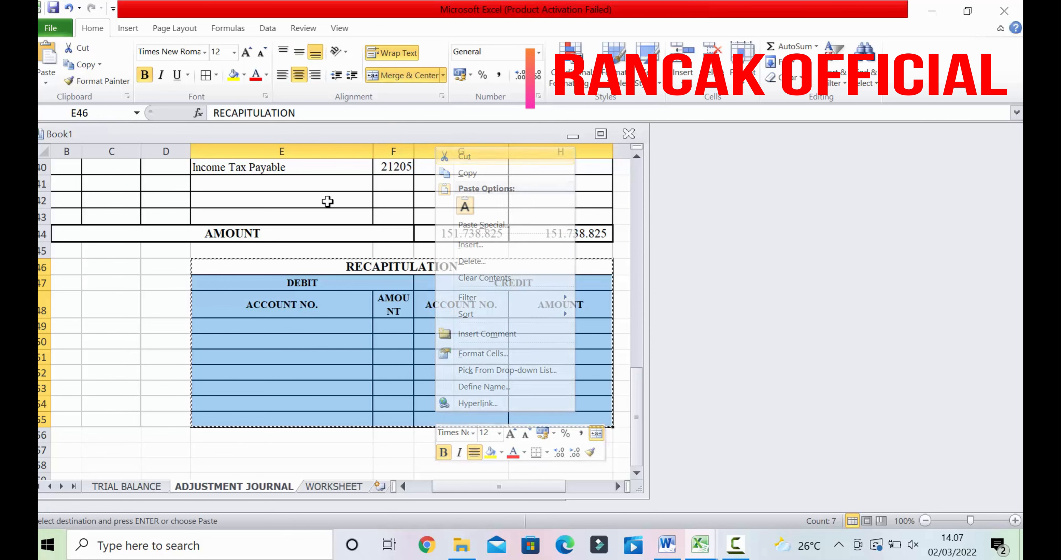
{"action": "left_click", "coordinate": [116, 271]}
{"action": "right_click", "coordinate": [115, 271]}
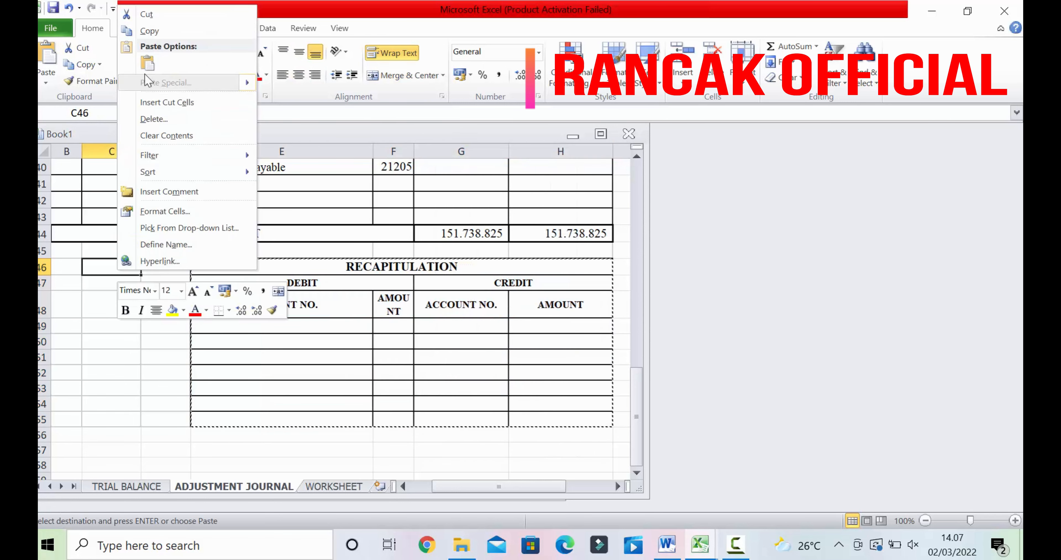
{"action": "left_click", "coordinate": [136, 64]}
{"action": "left_click", "coordinate": [500, 302]}
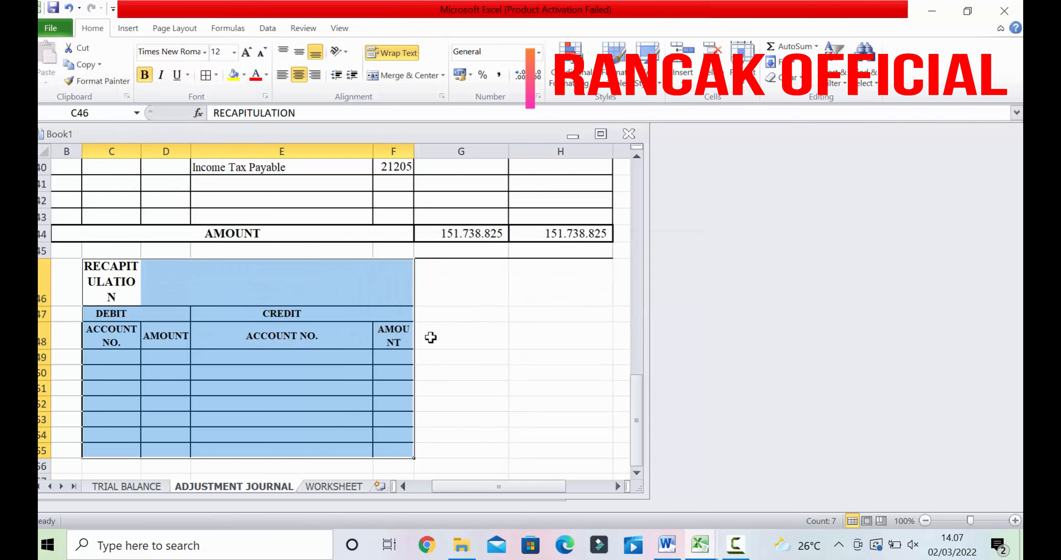
Move the whole recapitulation table one column over so that it starts at cell D46
{"action": "right_click", "coordinate": [144, 270]}
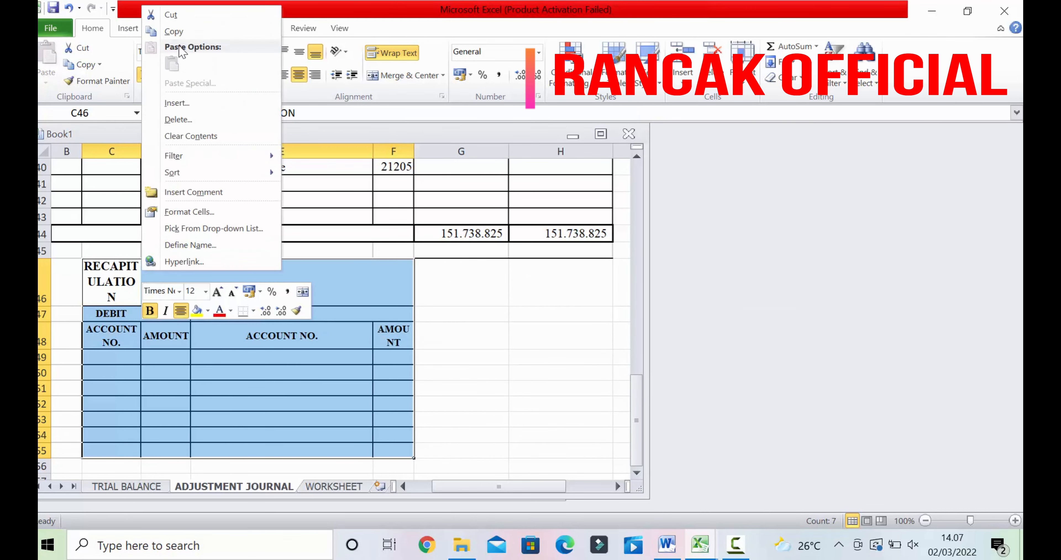
{"action": "left_click", "coordinate": [170, 31]}
{"action": "left_click", "coordinate": [159, 265]}
{"action": "right_click", "coordinate": [158, 266]}
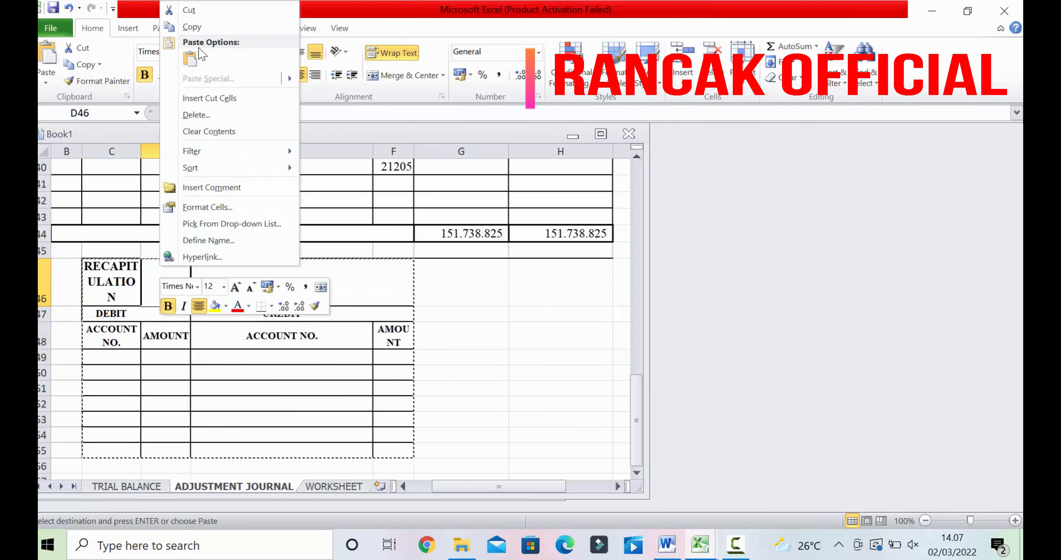
{"action": "left_click", "coordinate": [194, 58]}
{"action": "left_click", "coordinate": [367, 353]}
Merge and center the RECAPITULATION title across D46:G46
{"action": "left_click_drag", "start_coordinate": [176, 275], "coordinate": [435, 270]}
{"action": "left_click", "coordinate": [399, 78]}
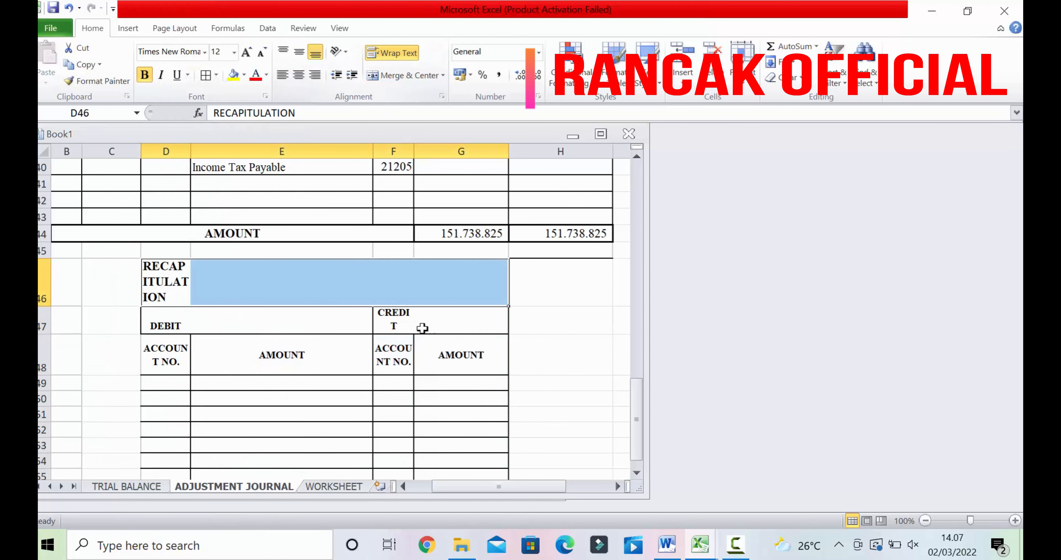
{"action": "left_click", "coordinate": [402, 76]}
{"action": "left_click", "coordinate": [537, 343]}
Middle-align the RECAPITULATION title vertically and reduce row 46 to single-line height
{"action": "left_click", "coordinate": [383, 259]}
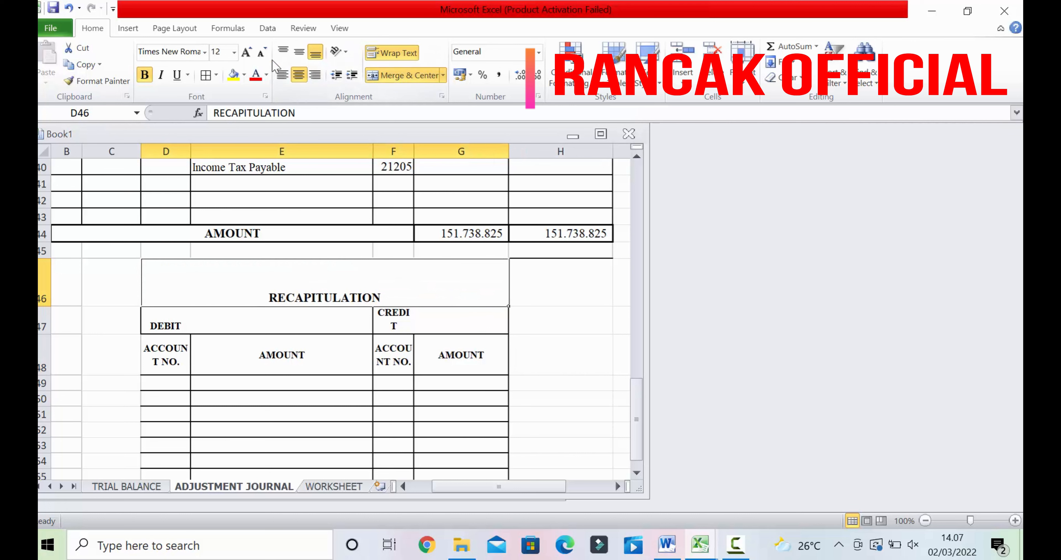
{"action": "left_click", "coordinate": [299, 51]}
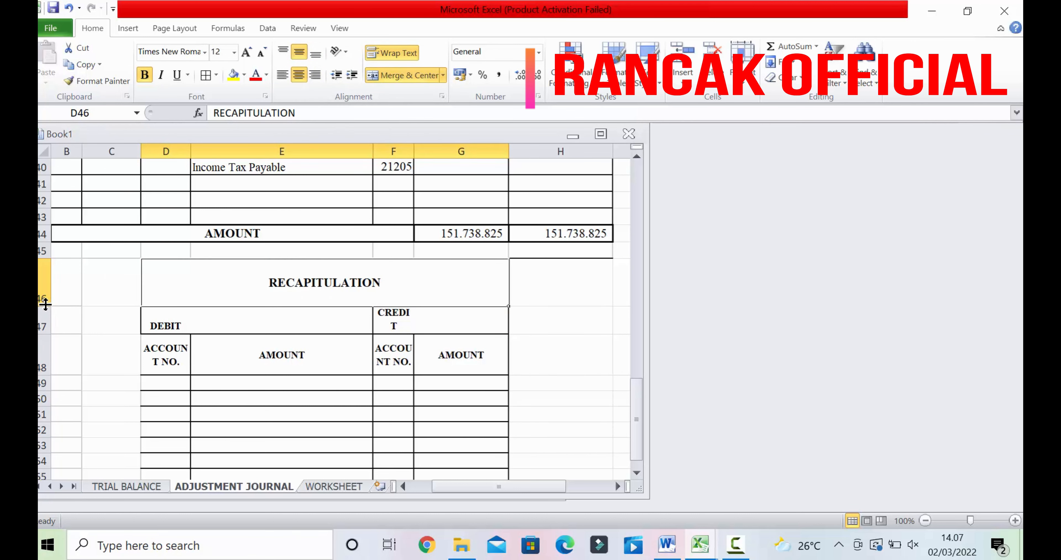
{"action": "left_click_drag", "start_coordinate": [45, 305], "coordinate": [56, 273]}
{"action": "left_click", "coordinate": [358, 363]}
Merge and center the DEBIT header across D47:E47 with middle alignment, and reduce row 47 to single-line height
{"action": "left_click", "coordinate": [286, 293]}
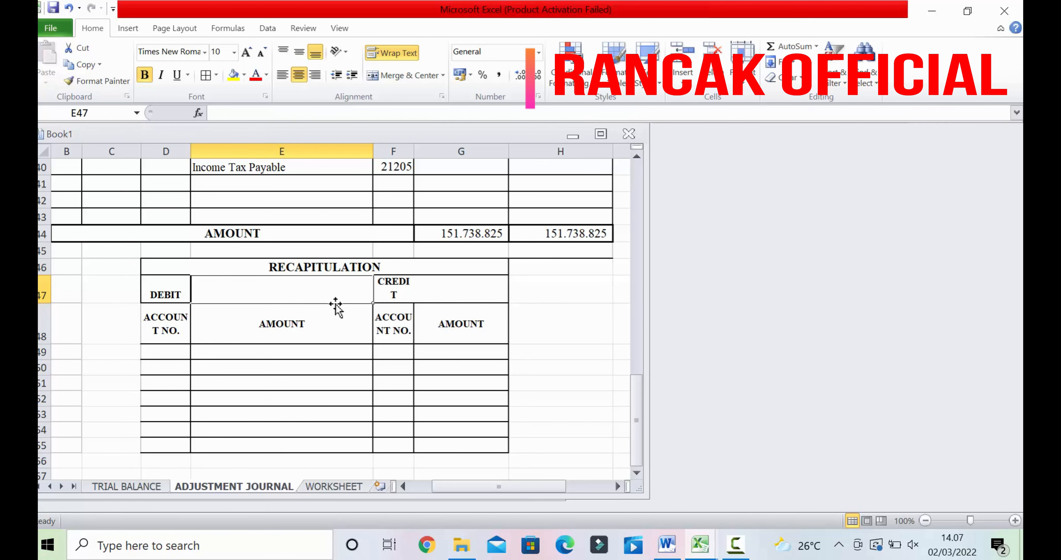
{"action": "left_click", "coordinate": [206, 307]}
{"action": "left_click_drag", "start_coordinate": [187, 292], "coordinate": [227, 284]}
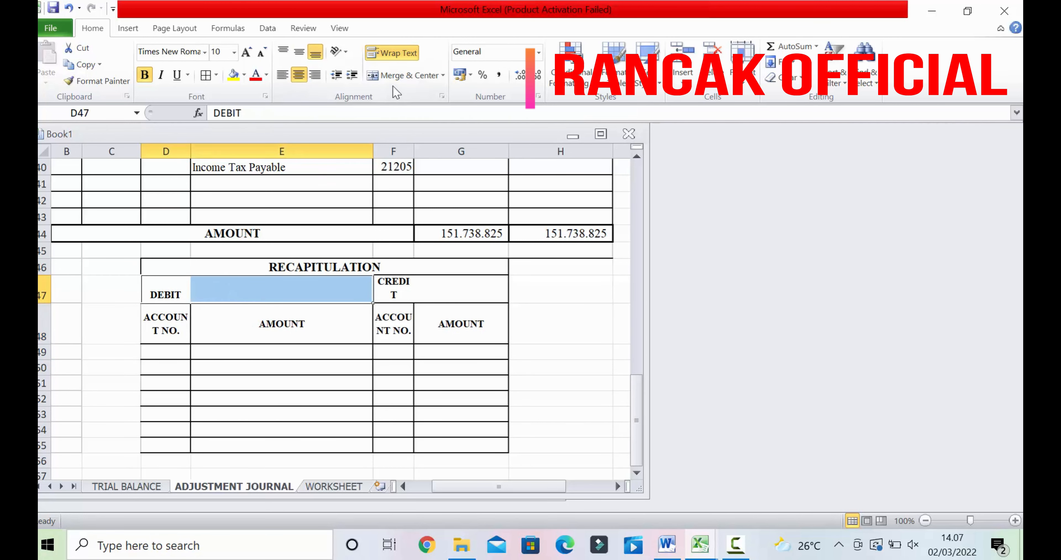
{"action": "left_click", "coordinate": [387, 75]}
{"action": "left_click", "coordinate": [299, 52]}
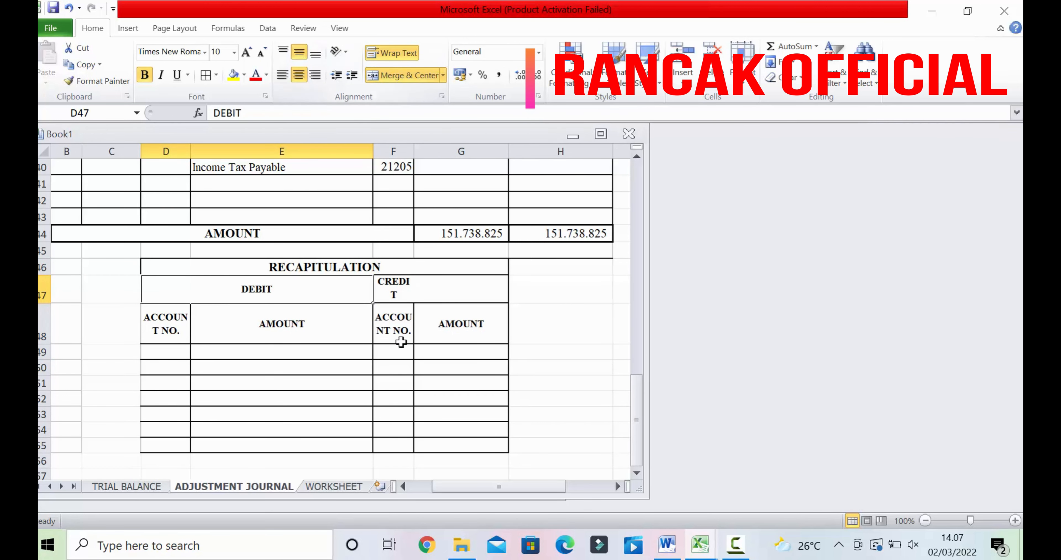
{"action": "left_click_drag", "start_coordinate": [46, 303], "coordinate": [51, 290]}
{"action": "left_click", "coordinate": [480, 371]}
Merge and center the CREDIT header across F47:G47
{"action": "left_click_drag", "start_coordinate": [408, 281], "coordinate": [435, 281]}
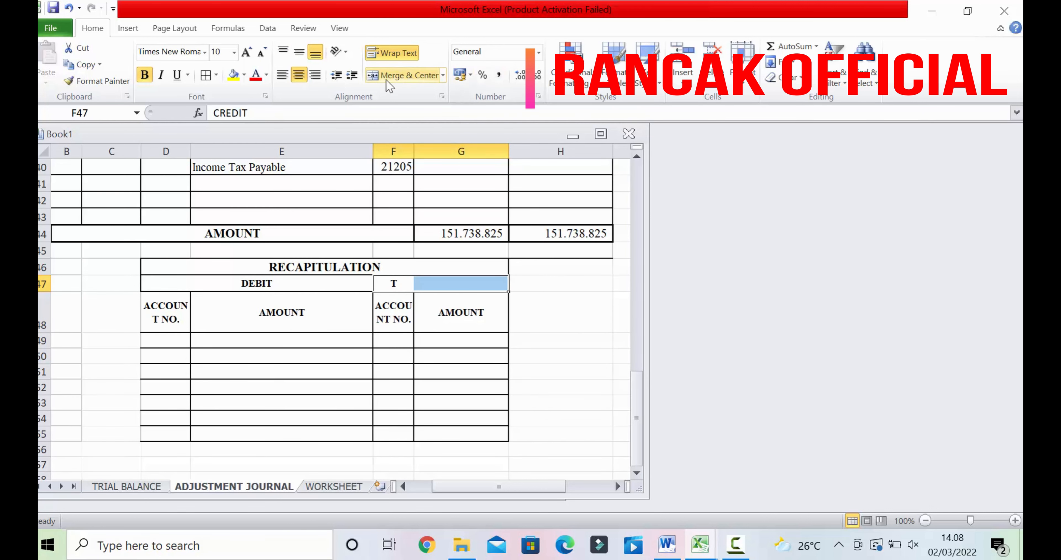
{"action": "left_click", "coordinate": [394, 76]}
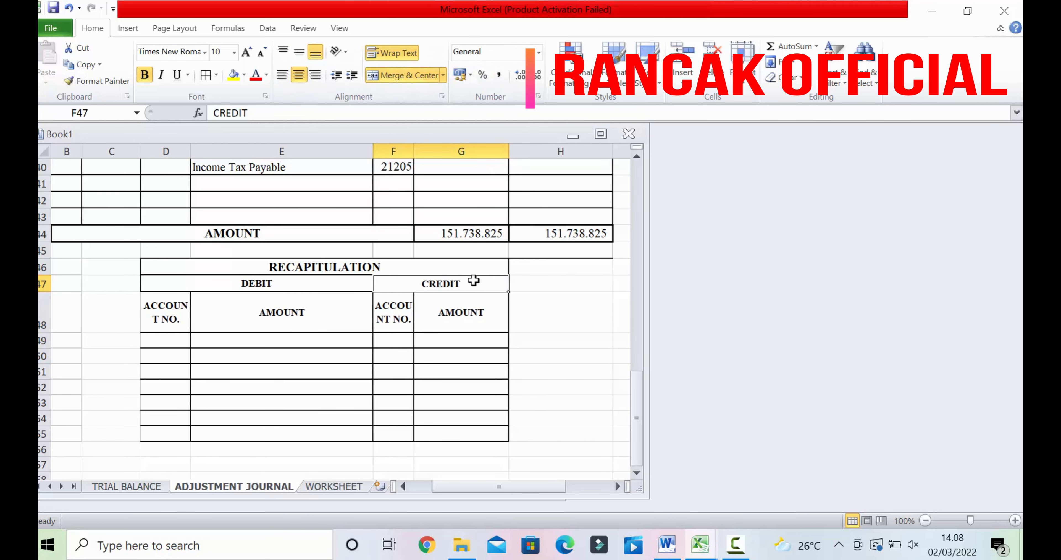
{"action": "left_click", "coordinate": [511, 305]}
{"action": "left_click", "coordinate": [443, 284]}
Shorten the account number headers in D48 and F48 of the recapitulation table to ACC NO
{"action": "left_click", "coordinate": [397, 325]}
{"action": "left_click", "coordinate": [162, 319]}
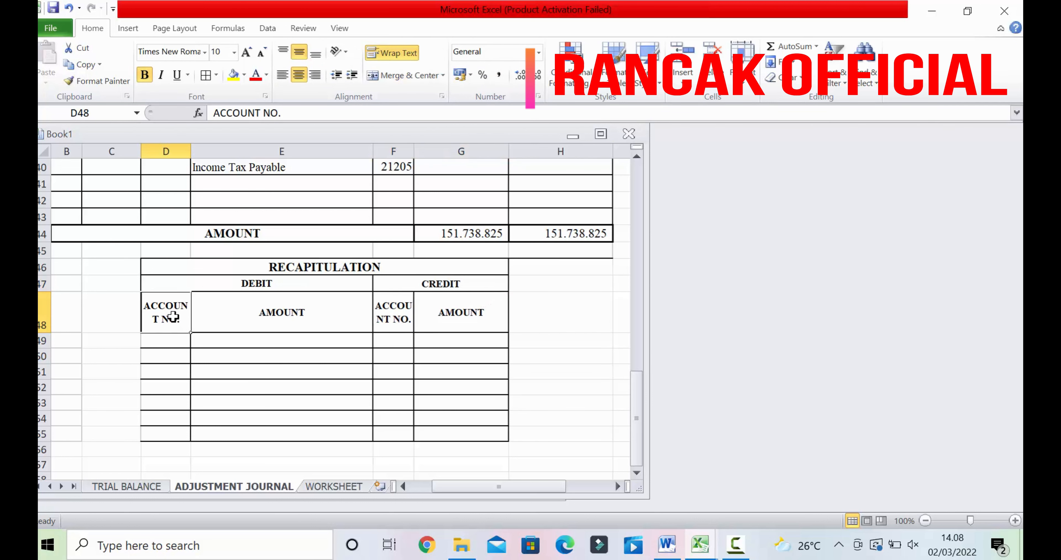
{"action": "left_click", "coordinate": [261, 113]}
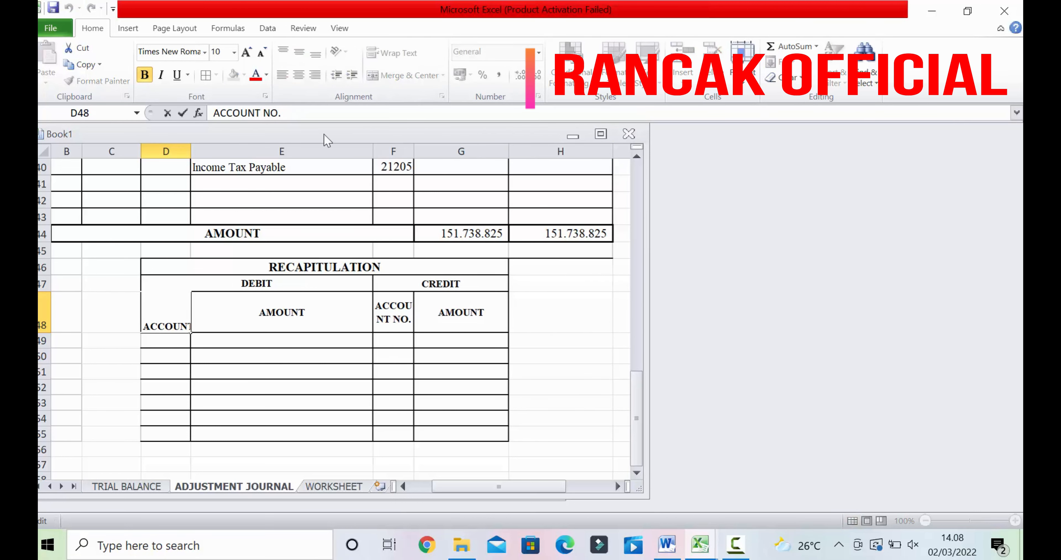
{"action": "key", "text": "Return"}
{"action": "left_click", "coordinate": [177, 322]}
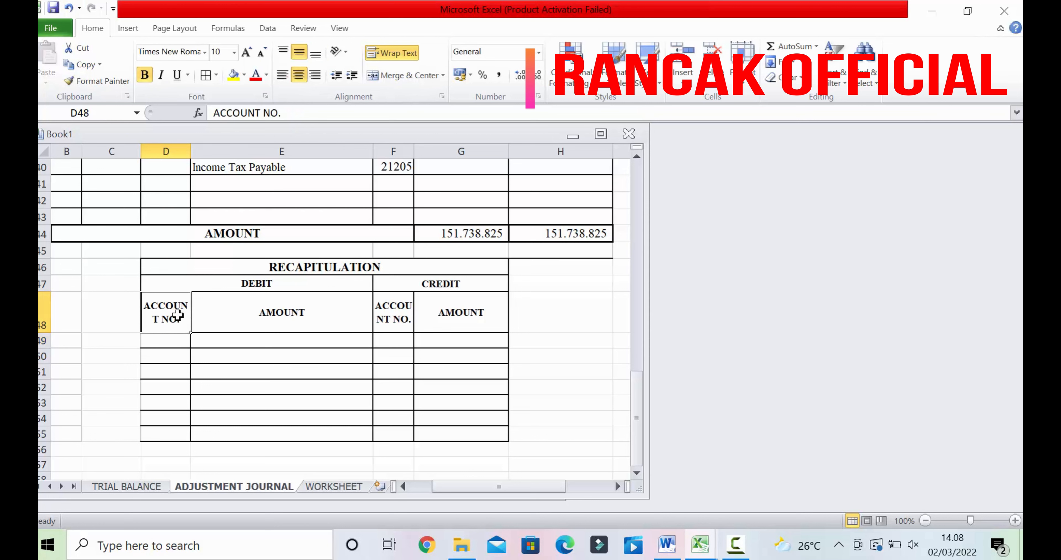
{"action": "type", "text": "ACC M"}
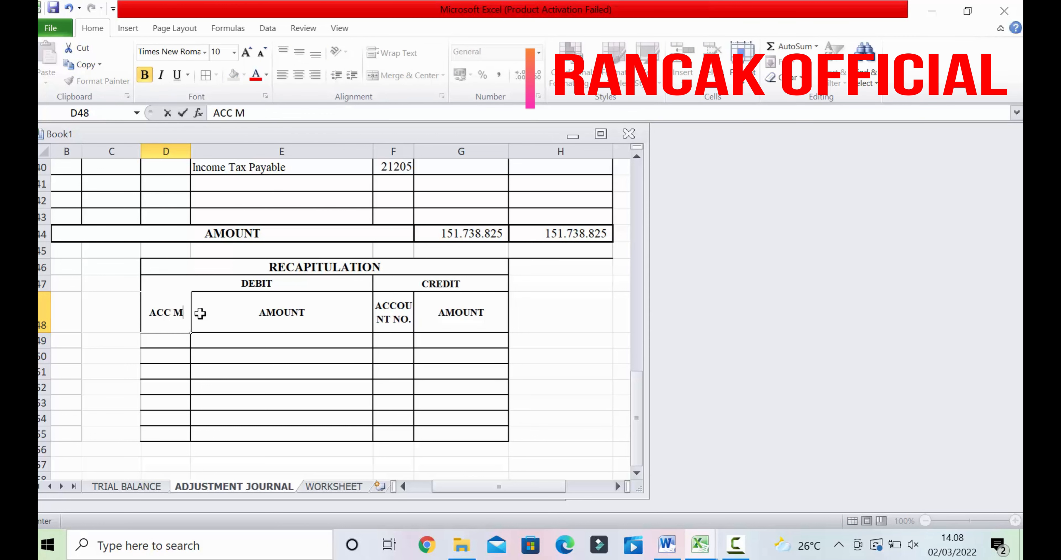
{"action": "key", "text": "BackSpace"}
{"action": "type", "text": "NO"}
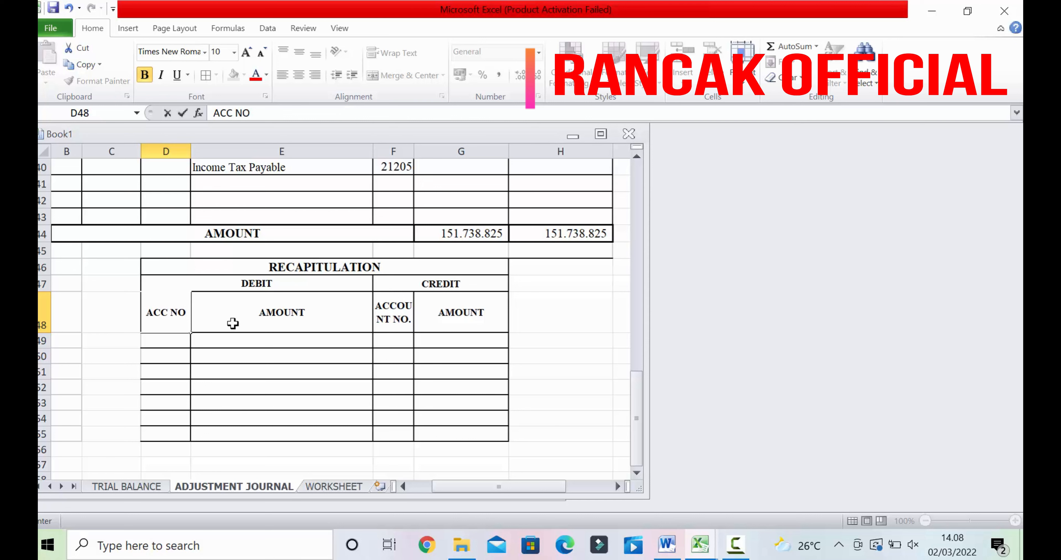
{"action": "left_click", "coordinate": [385, 313]}
{"action": "type", "text": "ACC "}
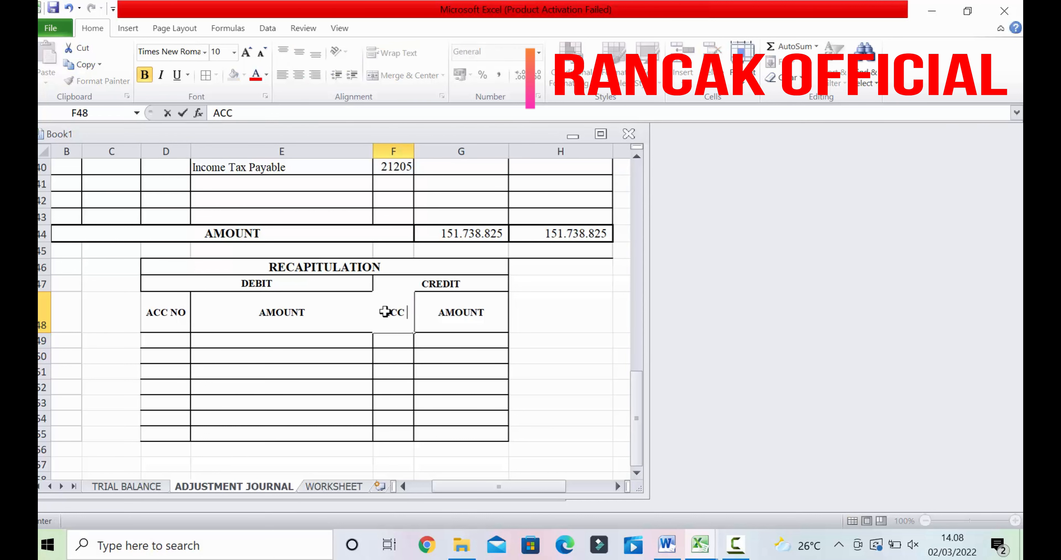
{"action": "type", "text": "NO"}
{"action": "left_click", "coordinate": [445, 346]}
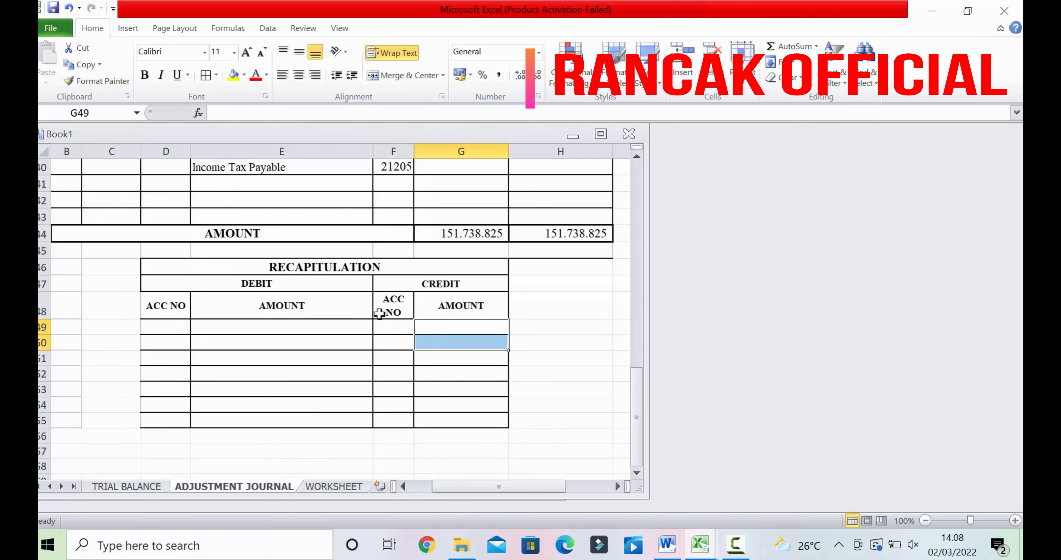
Widen column F so its ACC NO header fits on one line, and widen column G slightly
{"action": "left_click_drag", "start_coordinate": [415, 149], "coordinate": [431, 149]}
{"action": "left_click", "coordinate": [428, 386]}
{"action": "left_click_drag", "start_coordinate": [527, 152], "coordinate": [540, 154]}
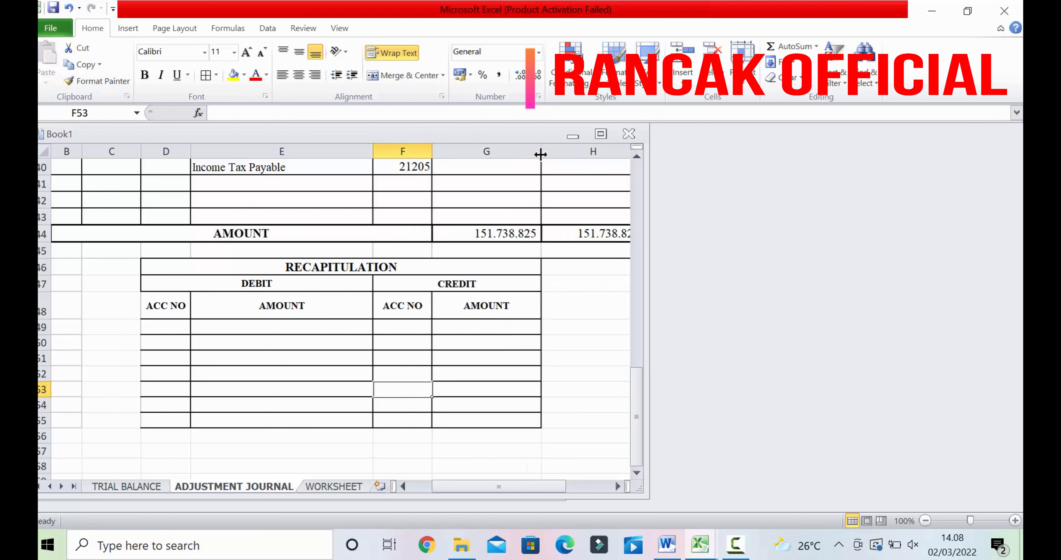
{"action": "left_click", "coordinate": [317, 345]}
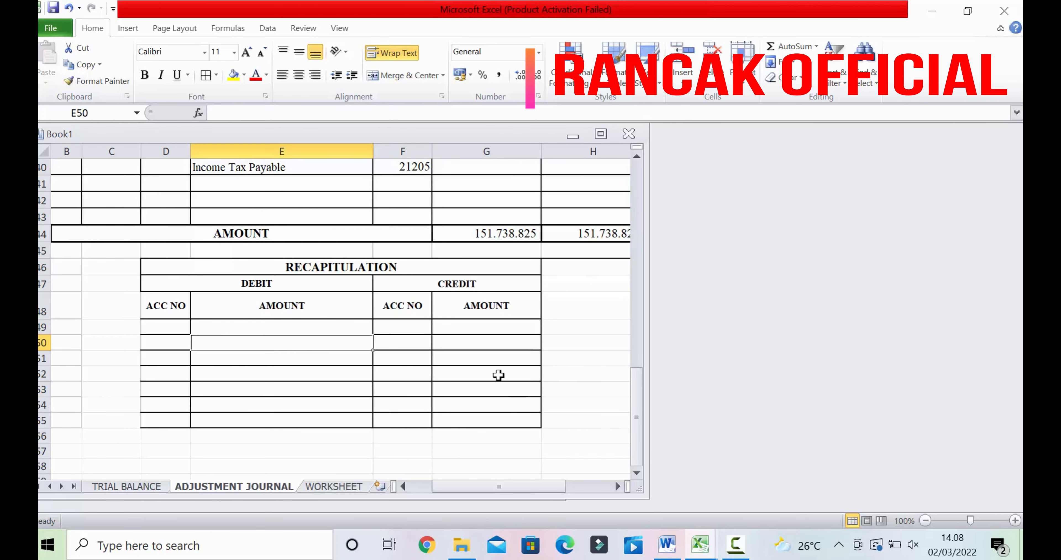
{"action": "left_click", "coordinate": [497, 374]}
Reduce row 48 to single-line height and apply all borders to the recapitulation cells D48:G55
{"action": "left_click_drag", "start_coordinate": [175, 308], "coordinate": [468, 419]}
{"action": "left_click", "coordinate": [206, 75]}
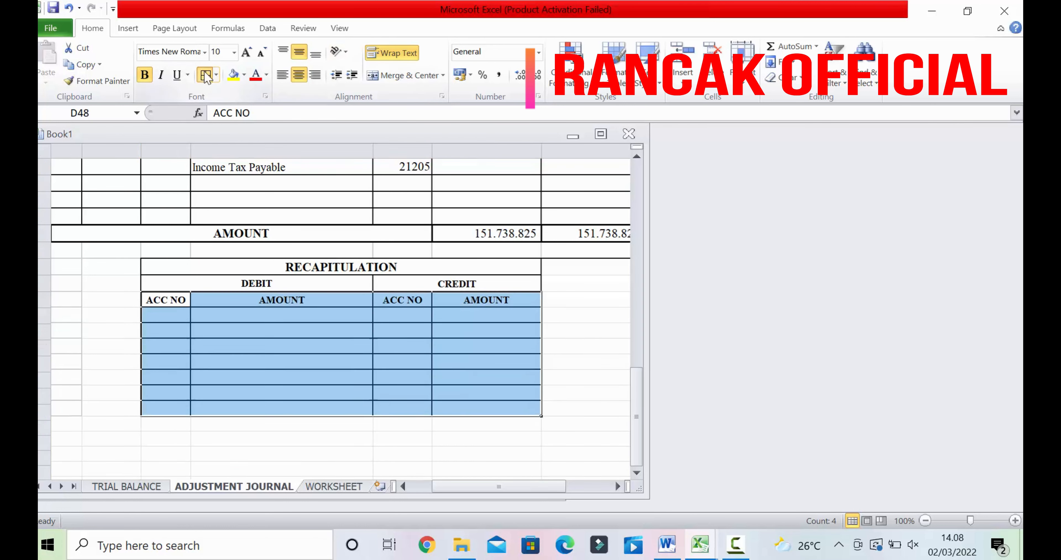
{"action": "left_click", "coordinate": [402, 316]}
{"action": "left_click_drag", "start_coordinate": [266, 275], "coordinate": [423, 275]}
{"action": "left_click", "coordinate": [490, 332]}
{"action": "left_click", "coordinate": [524, 381]}
{"action": "left_click", "coordinate": [547, 353]}
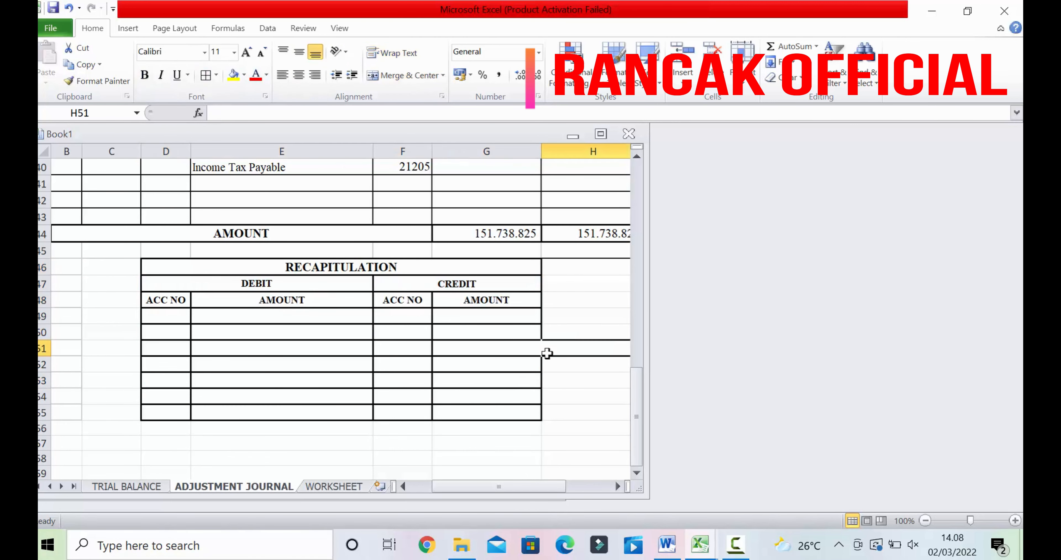
Review the adjusting entries with their account numbers and debit and credit amounts above the recapitulation table
{"action": "left_click", "coordinate": [162, 316]}
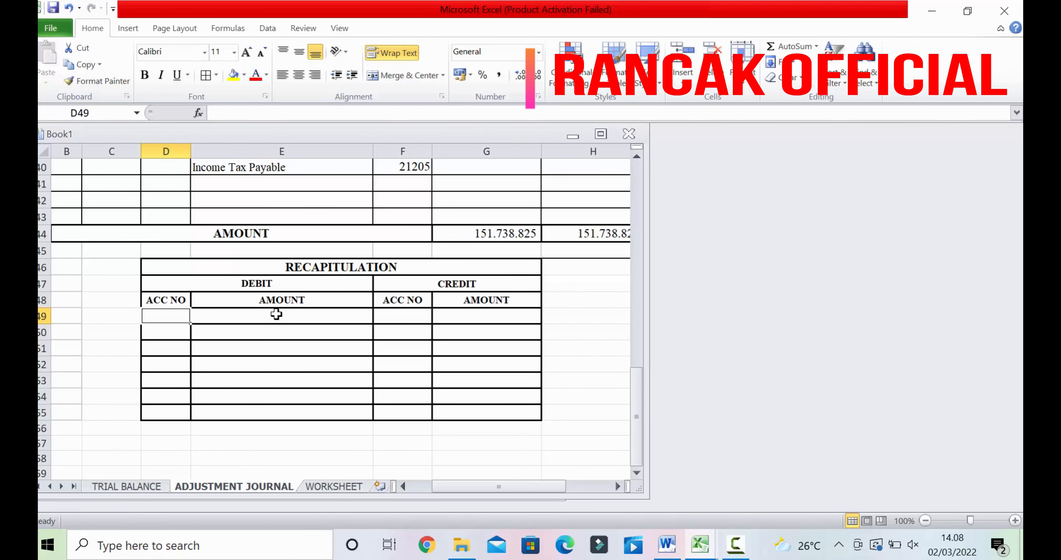
{"action": "scroll", "coordinate": [336, 372], "scroll_direction": "up", "scroll_amount": 11}
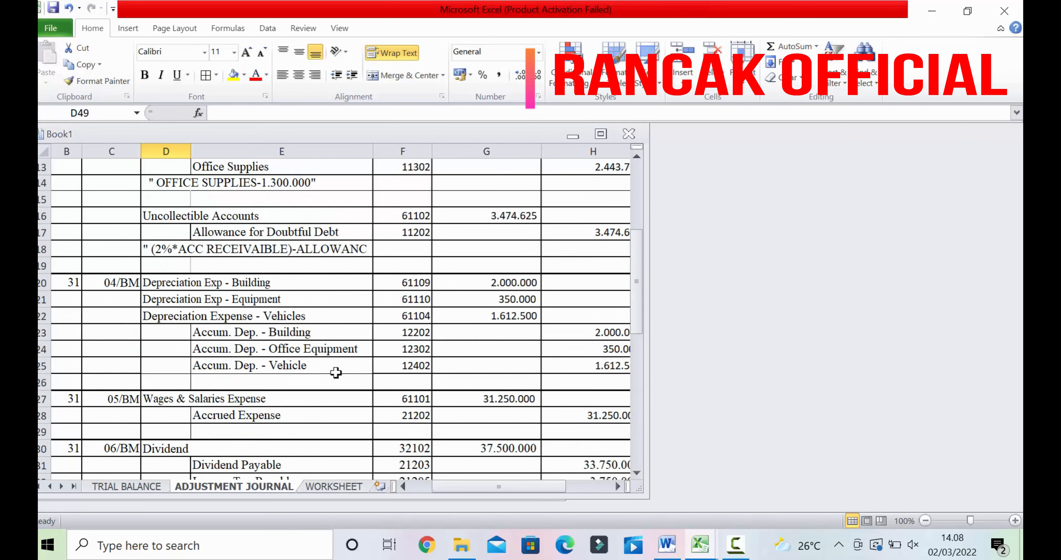
{"action": "scroll", "coordinate": [336, 372], "scroll_direction": "down", "scroll_amount": 13}
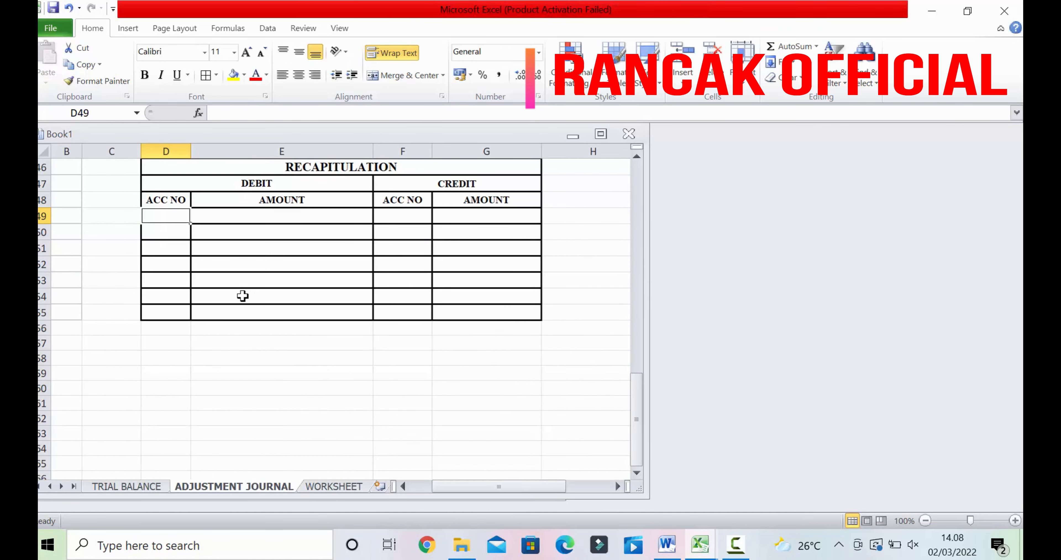
{"action": "scroll", "coordinate": [252, 291], "scroll_direction": "up", "scroll_amount": 4}
{"action": "left_click", "coordinate": [617, 484]}
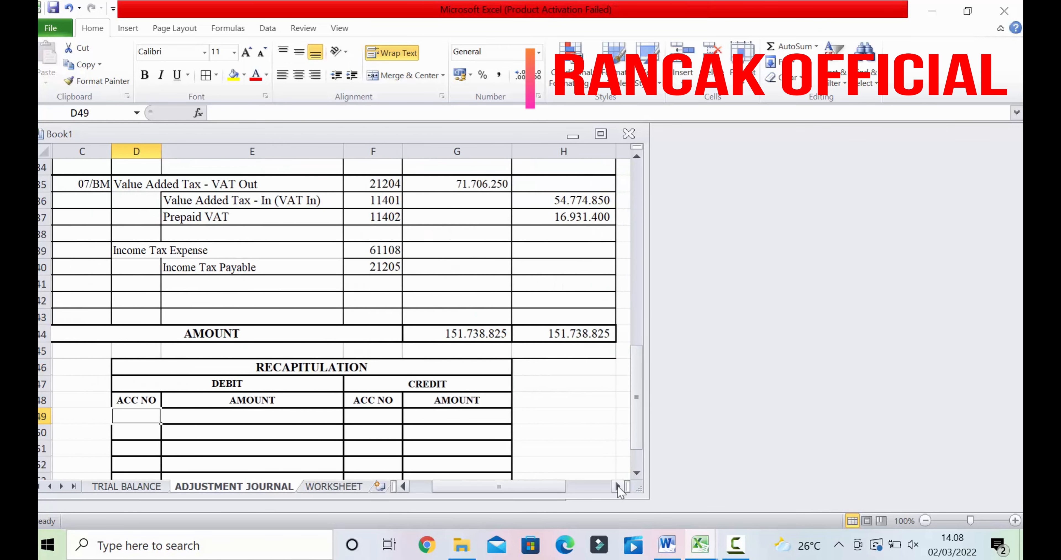
{"action": "left_click", "coordinate": [618, 485]}
{"action": "scroll", "coordinate": [424, 386], "scroll_direction": "up", "scroll_amount": 2}
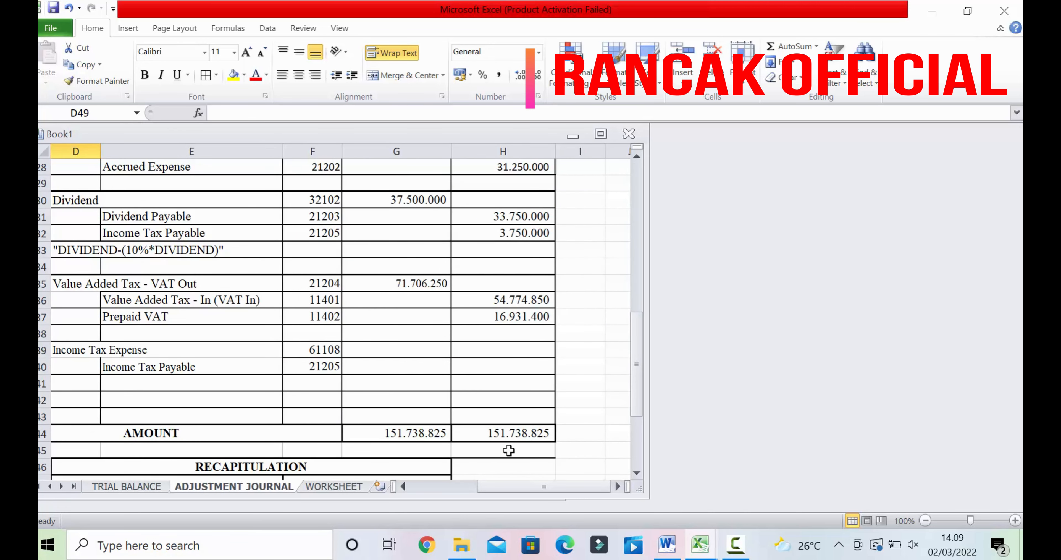
{"action": "left_click_drag", "start_coordinate": [510, 486], "coordinate": [465, 486]}
{"action": "scroll", "coordinate": [379, 443], "scroll_direction": "down", "scroll_amount": 2}
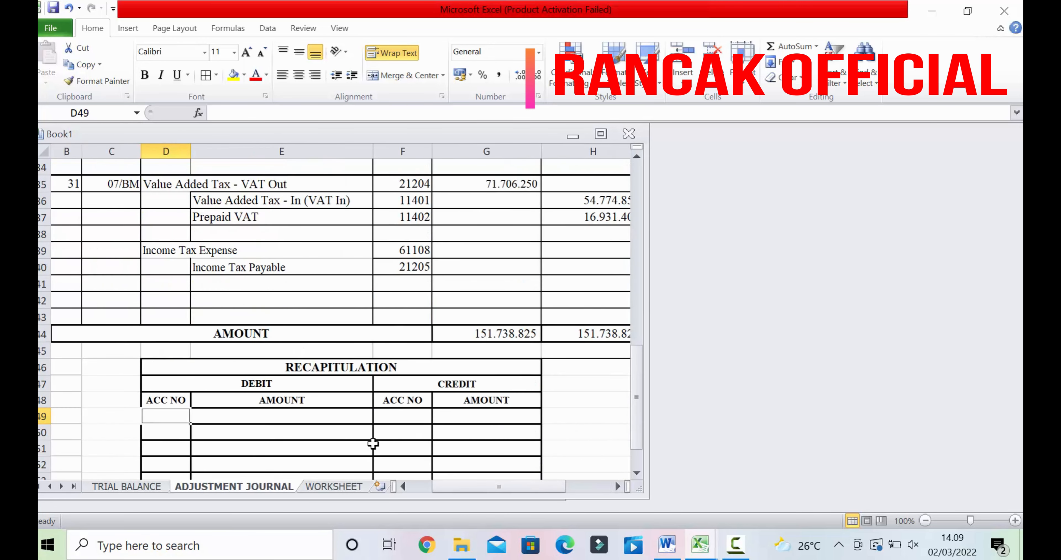
Link D49 in the recapitulation table's debit account numbers to the Depreciation Exp - Building account number in F20
{"action": "type", "text": "="}
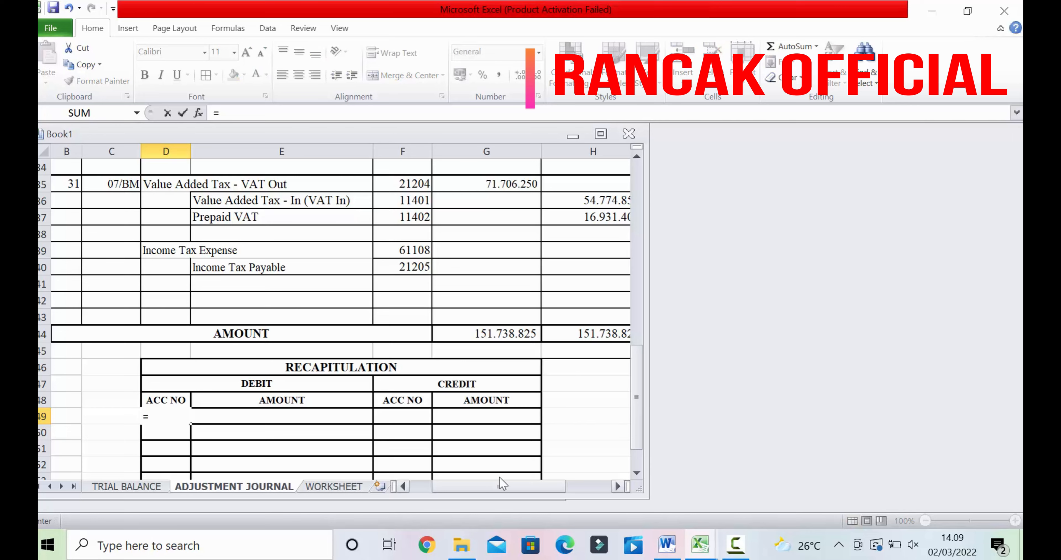
{"action": "scroll", "coordinate": [393, 379], "scroll_direction": "up", "scroll_amount": 5}
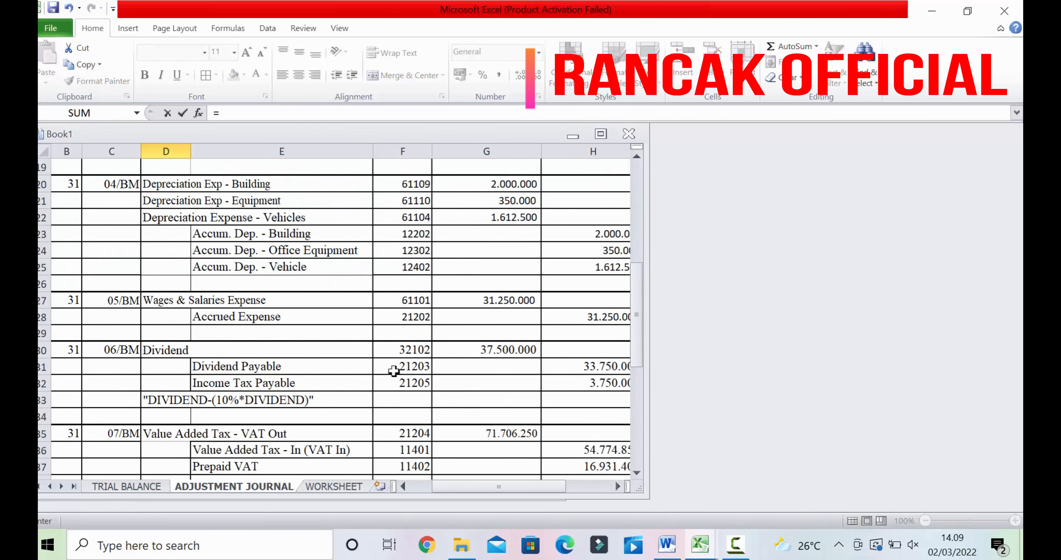
{"action": "left_click", "coordinate": [407, 184]}
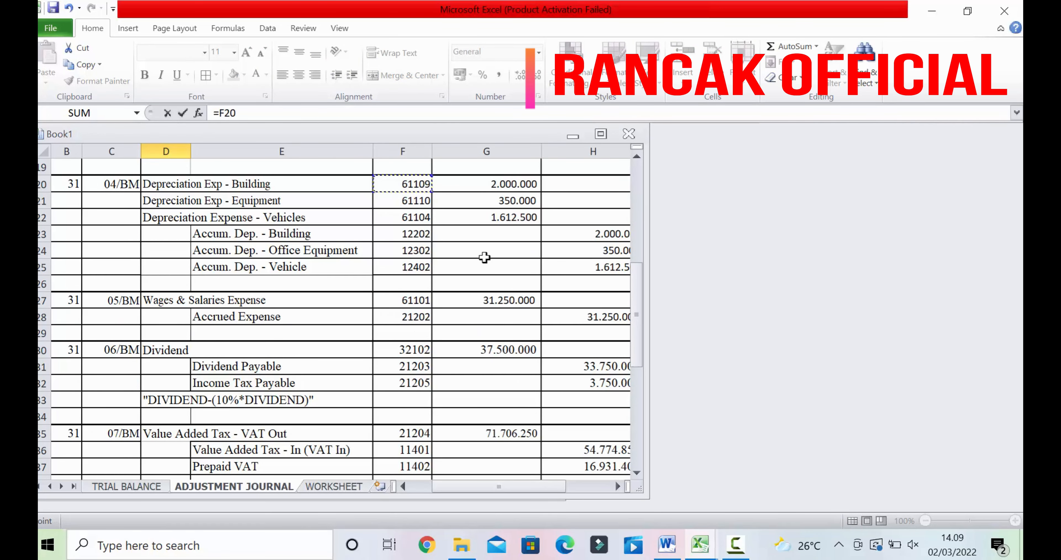
{"action": "key", "text": "Return"}
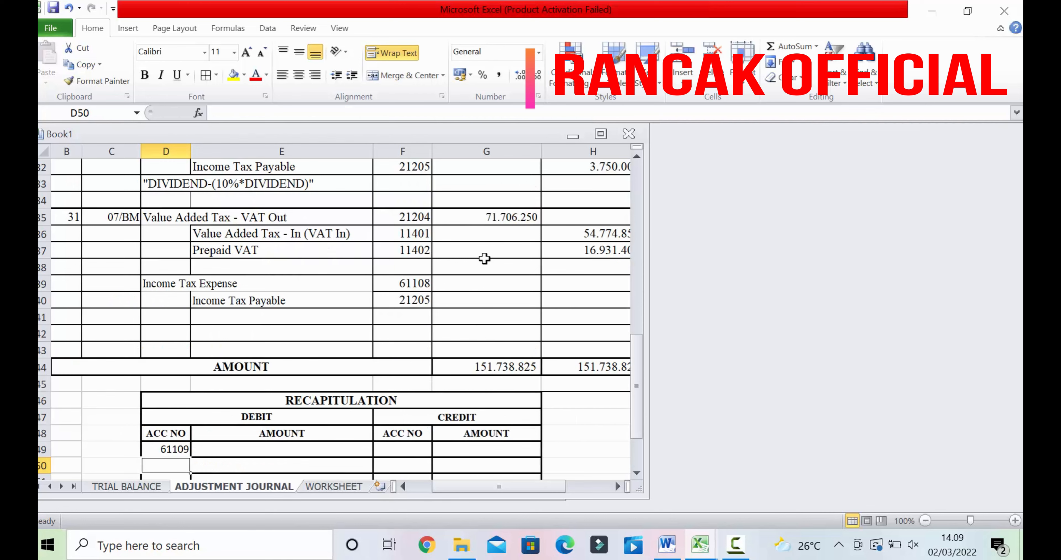
{"action": "left_click", "coordinate": [262, 448]}
{"action": "scroll", "coordinate": [340, 426], "scroll_direction": "up", "scroll_amount": 6}
{"action": "scroll", "coordinate": [395, 445], "scroll_direction": "down", "scroll_amount": 2}
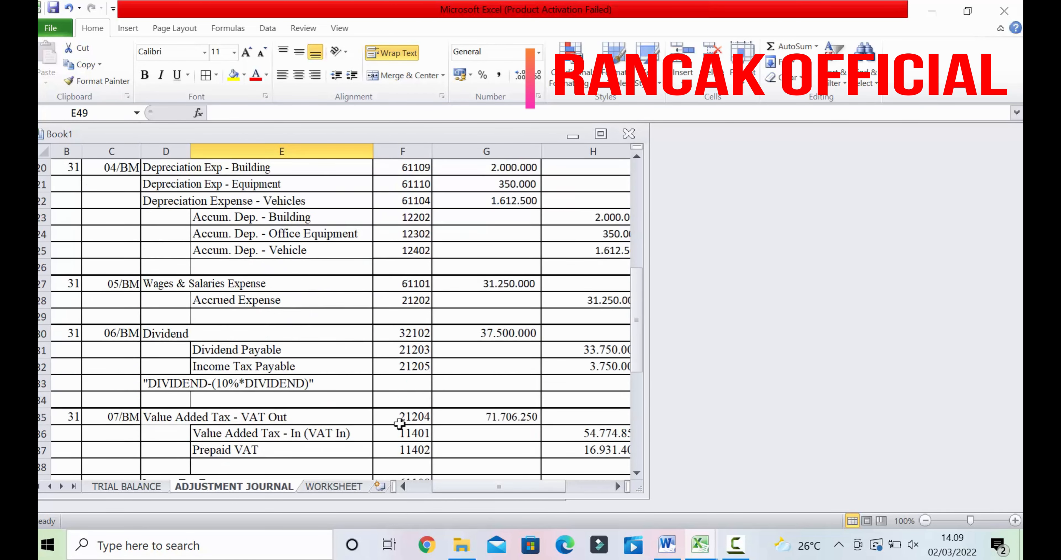
{"action": "scroll", "coordinate": [399, 424], "scroll_direction": "down", "scroll_amount": 5}
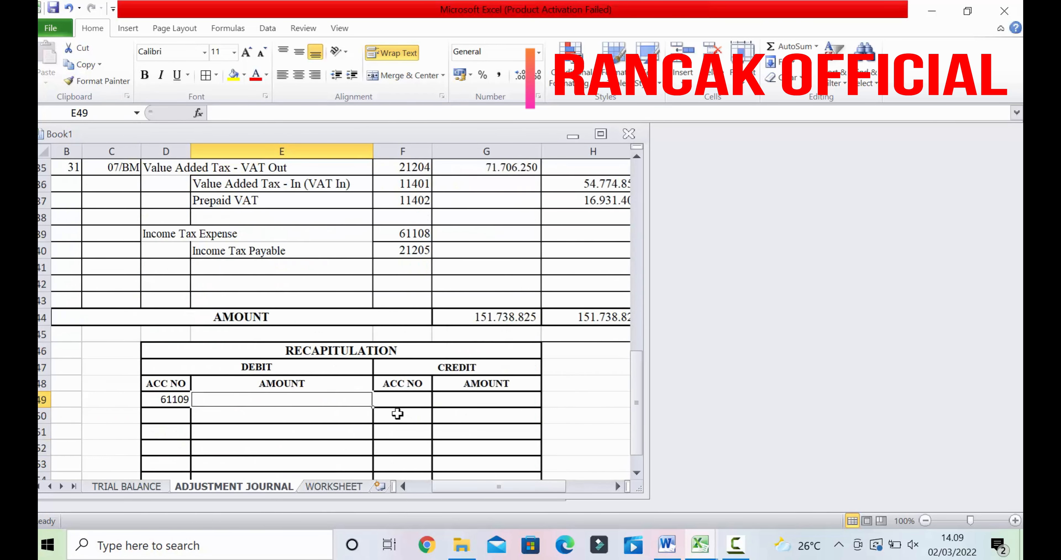
{"action": "type", "text": "="}
{"action": "scroll", "coordinate": [428, 335], "scroll_direction": "up", "scroll_amount": 10}
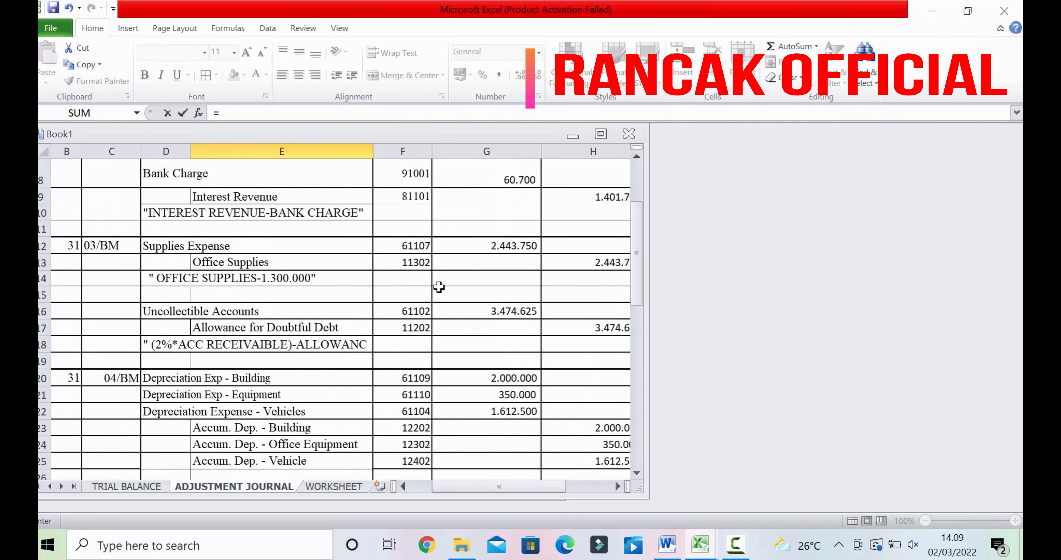
{"action": "scroll", "coordinate": [441, 279], "scroll_direction": "down", "scroll_amount": 12}
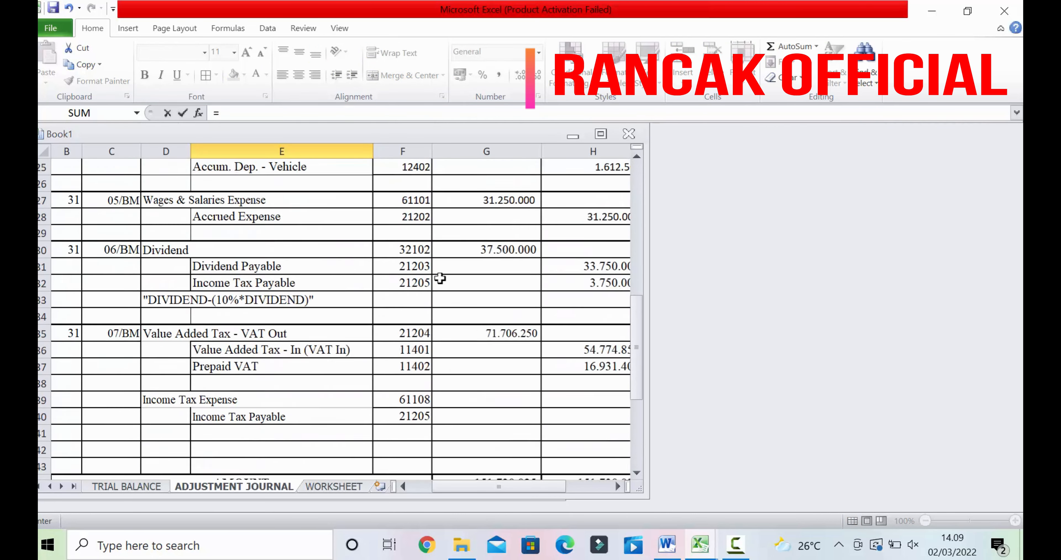
{"action": "key", "text": "Escape"}
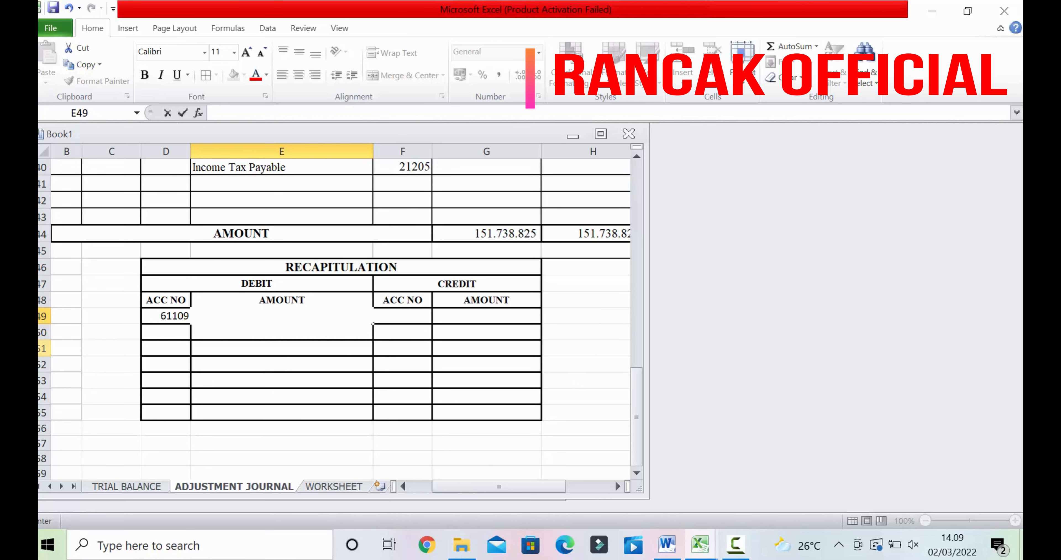
Link debit account number cells D49 and D50 to the Cash in Bank and Bank Charge numbers in F7 and F8
{"action": "left_click", "coordinate": [176, 315]}
{"action": "type", "text": "="}
{"action": "scroll", "coordinate": [235, 303], "scroll_direction": "up", "scroll_amount": 4}
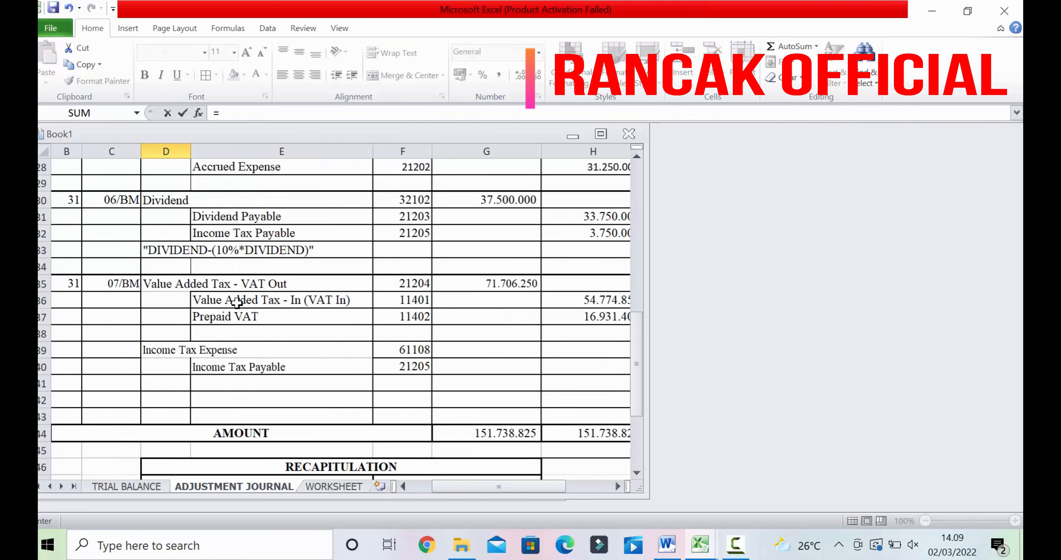
{"action": "scroll", "coordinate": [236, 303], "scroll_direction": "up", "scroll_amount": 8}
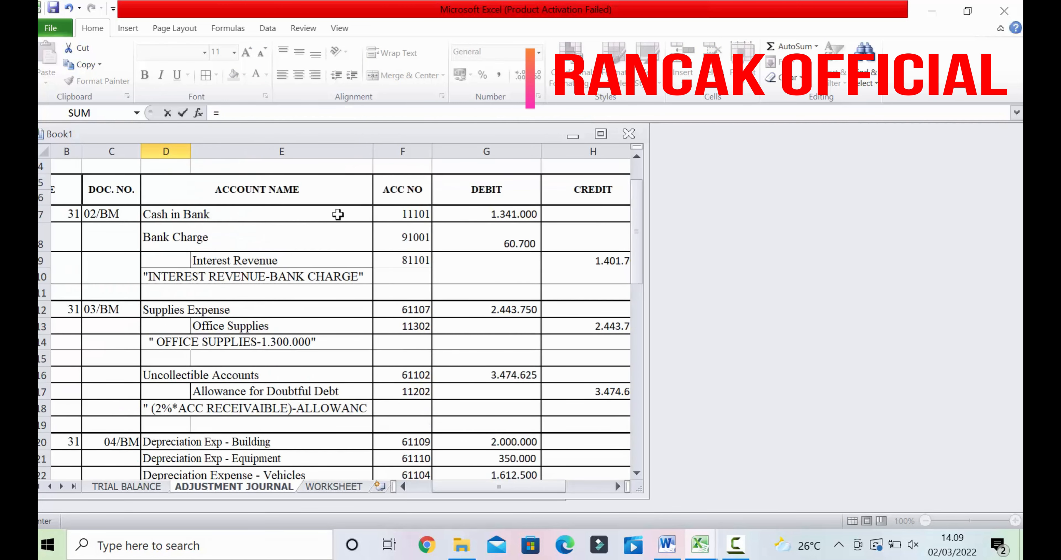
{"action": "left_click", "coordinate": [408, 220]}
{"action": "key", "text": "Return"}
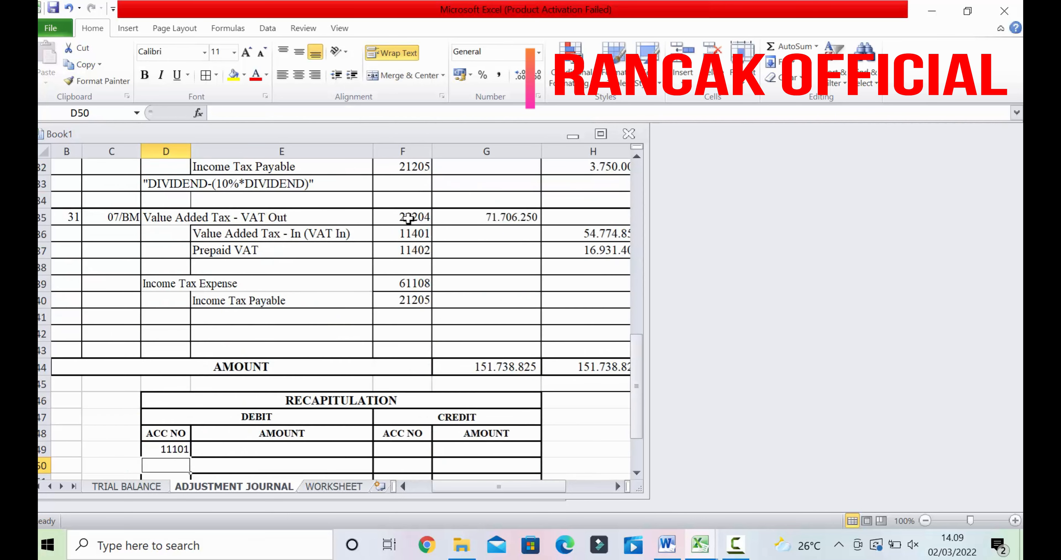
{"action": "type", "text": "="}
{"action": "scroll", "coordinate": [436, 230], "scroll_direction": "up", "scroll_amount": 7}
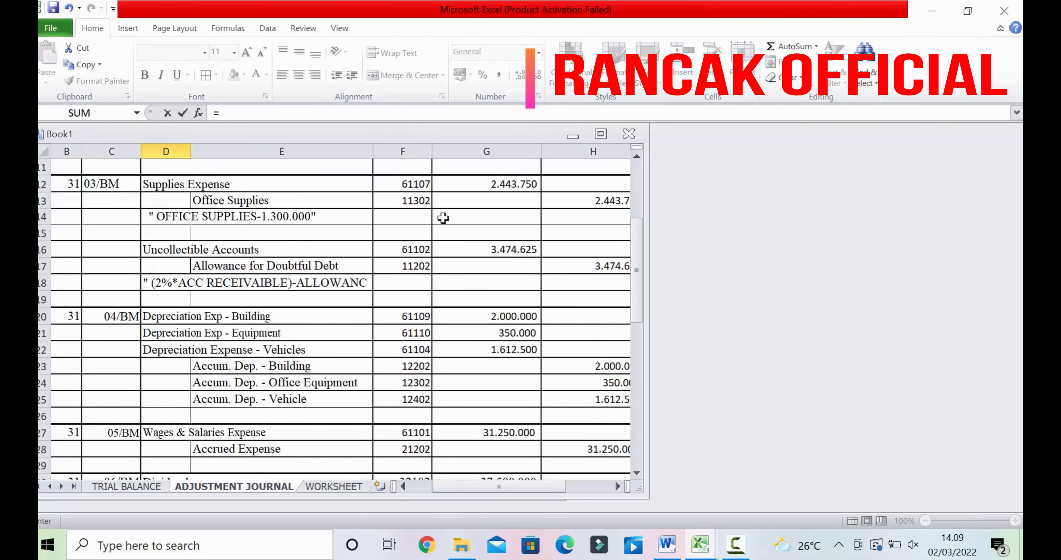
{"action": "scroll", "coordinate": [361, 296], "scroll_direction": "up", "scroll_amount": 4}
{"action": "left_click", "coordinate": [407, 283]}
{"action": "key", "text": "Return"}
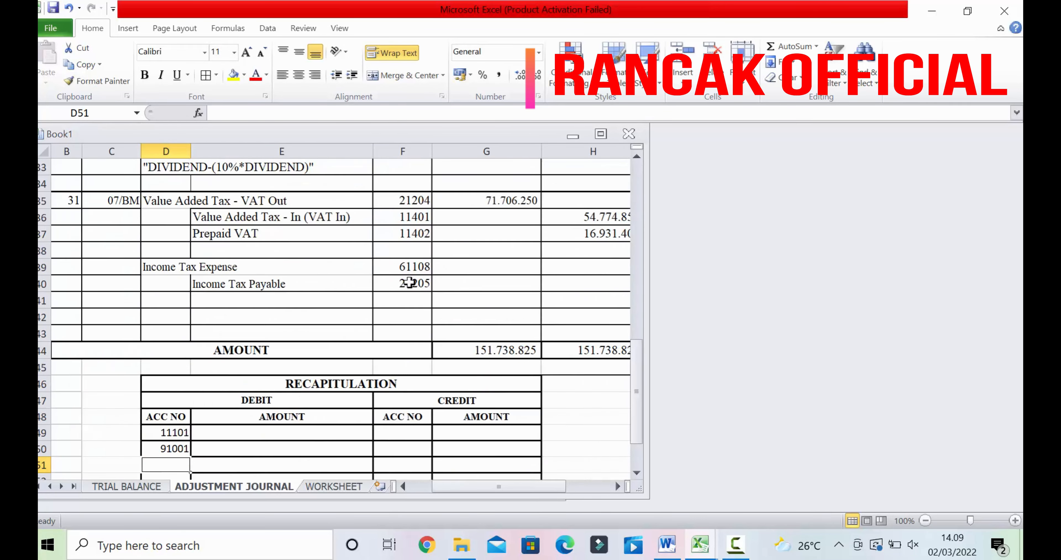
Link D51 and D52 to the Supplies Expense and Uncollectible Accounts numbers in F12 and F16
{"action": "type", "text": "="}
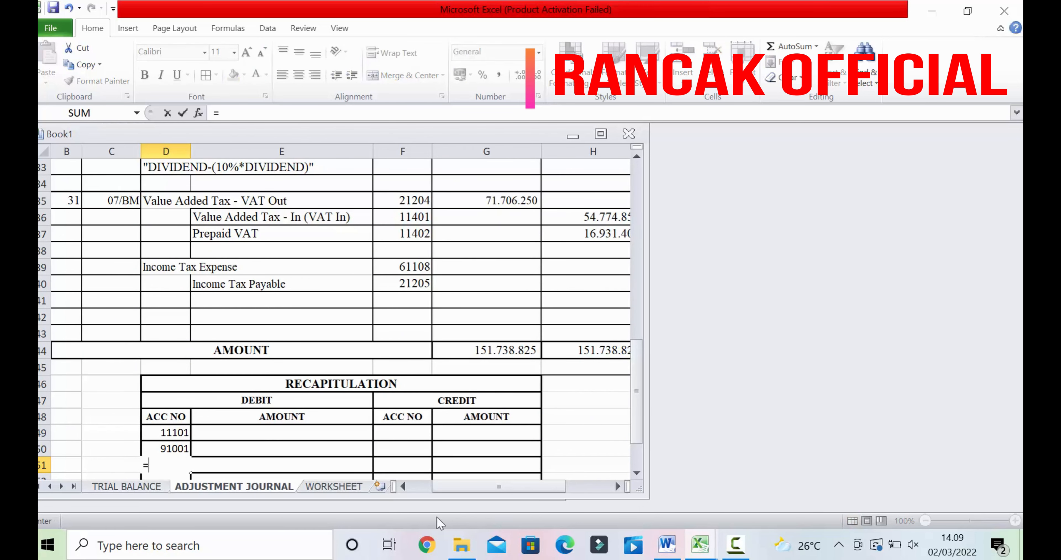
{"action": "scroll", "coordinate": [539, 280], "scroll_direction": "up", "scroll_amount": 11}
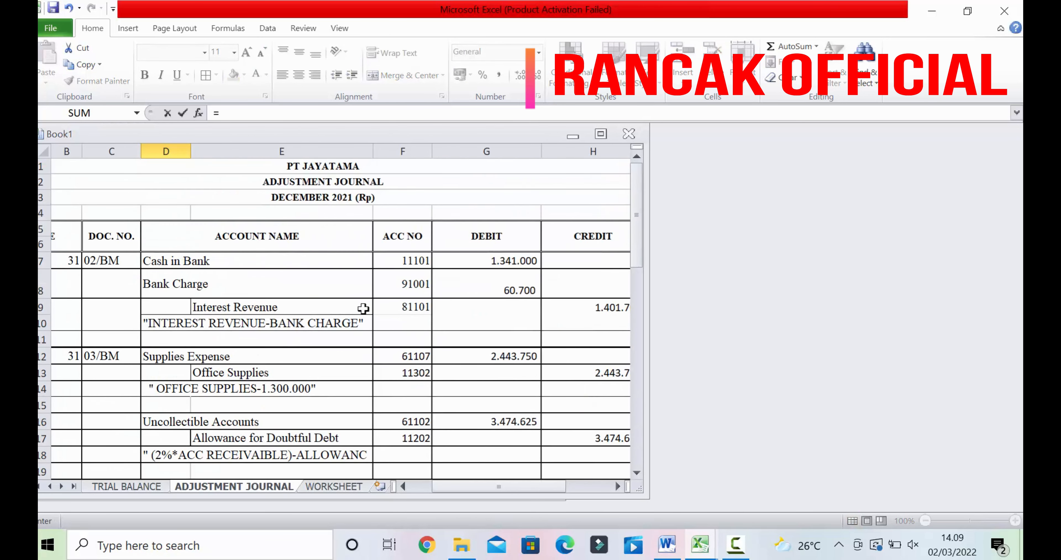
{"action": "scroll", "coordinate": [334, 363], "scroll_direction": "down", "scroll_amount": 1}
{"action": "left_click", "coordinate": [419, 315]}
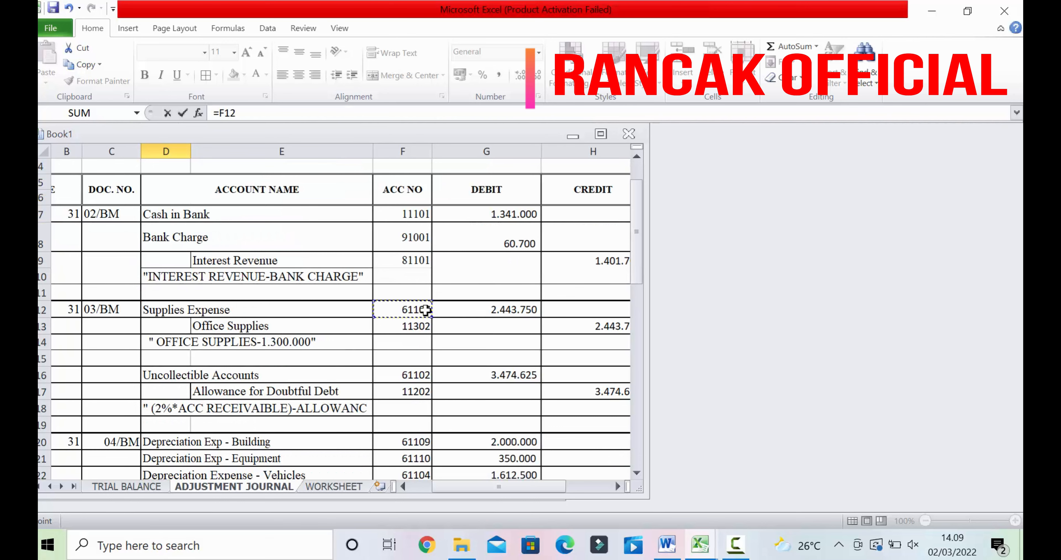
{"action": "key", "text": "Return"}
{"action": "type", "text": "="}
{"action": "scroll", "coordinate": [313, 268], "scroll_direction": "up", "scroll_amount": 11}
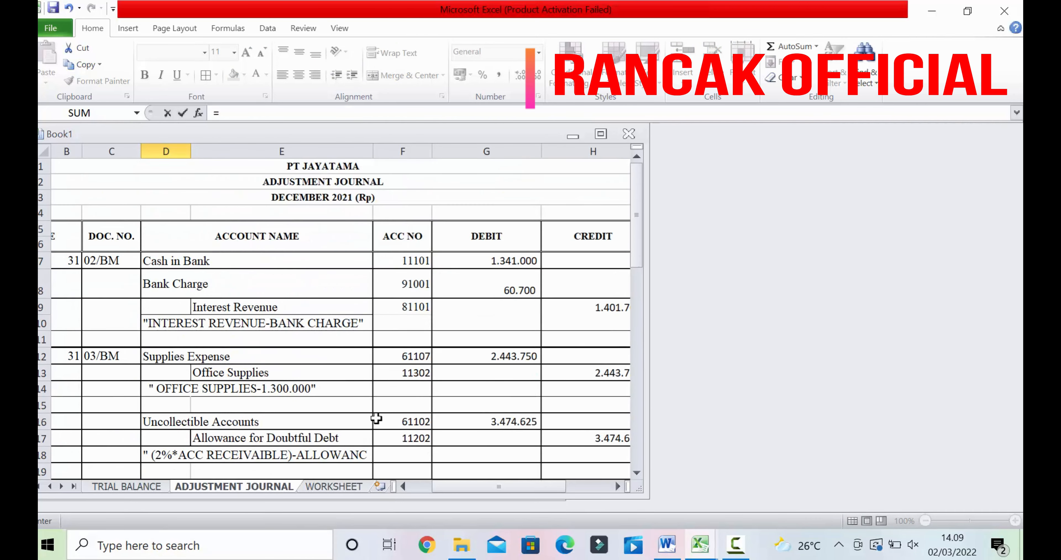
{"action": "left_click", "coordinate": [376, 419]}
{"action": "key", "text": "Return"}
Highlight the recapitulated debit account numbers in F7, F8, F12 and F16 with yellow fill
{"action": "scroll", "coordinate": [398, 421], "scroll_direction": "up", "scroll_amount": 12}
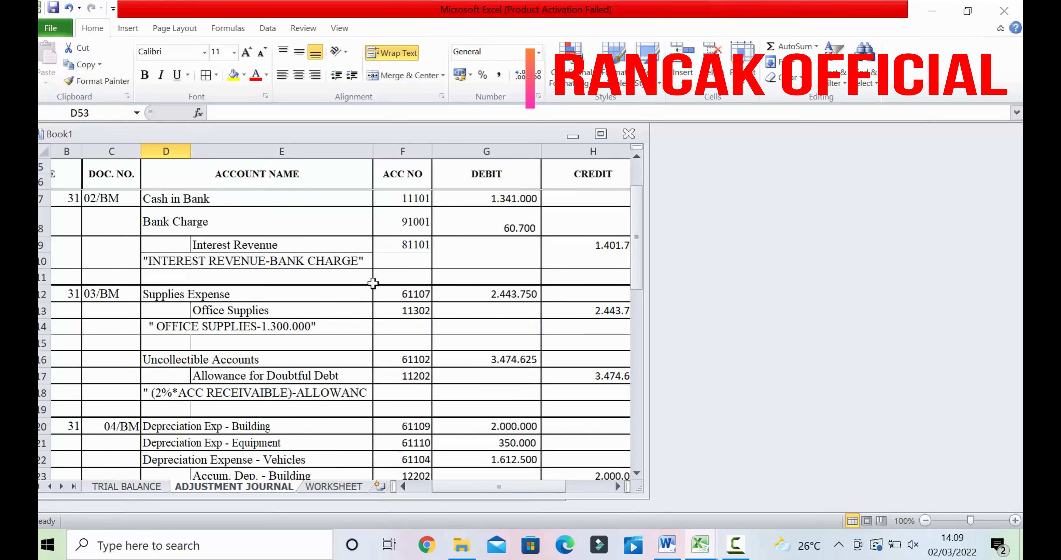
{"action": "left_click_drag", "start_coordinate": [420, 198], "coordinate": [417, 222]}
{"action": "left_click", "coordinate": [233, 74]}
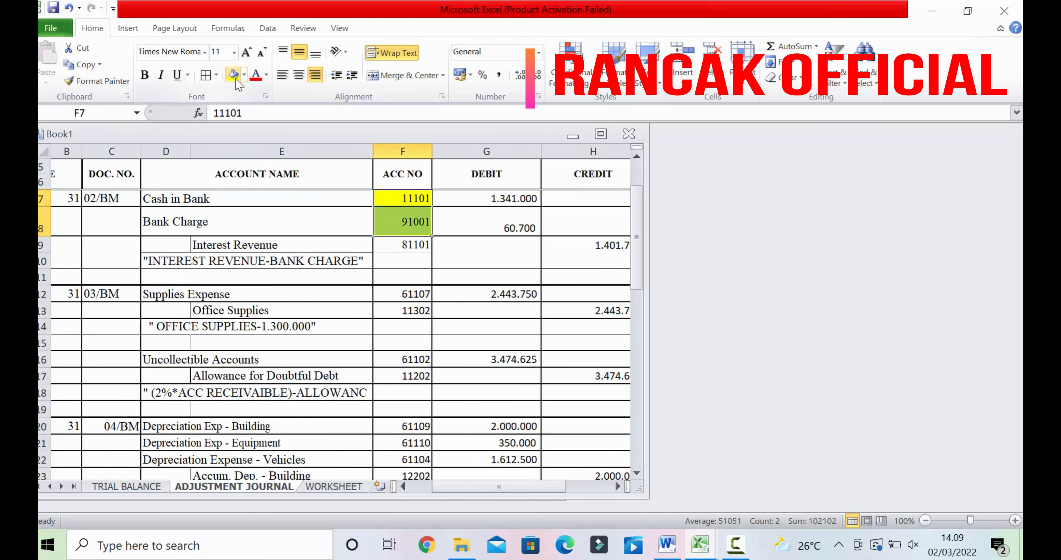
{"action": "left_click", "coordinate": [413, 295]}
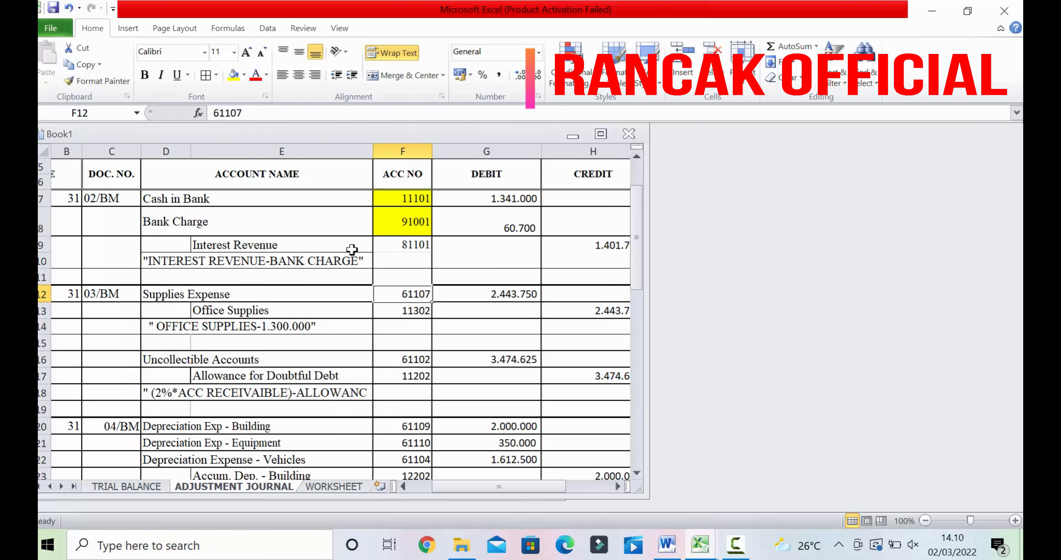
{"action": "left_click", "coordinate": [234, 75]}
{"action": "left_click", "coordinate": [416, 342]}
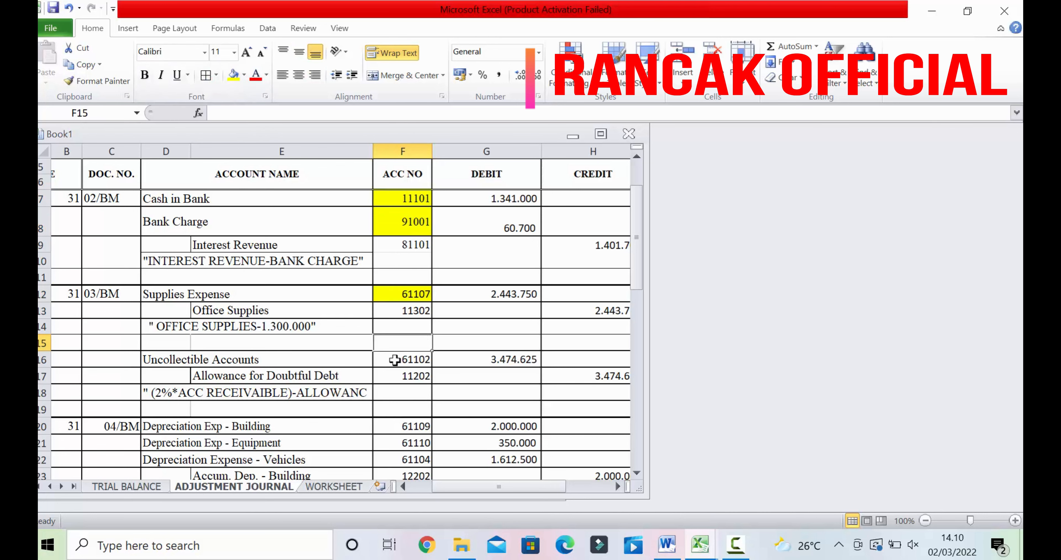
{"action": "left_click", "coordinate": [404, 365]}
{"action": "left_click", "coordinate": [234, 74]}
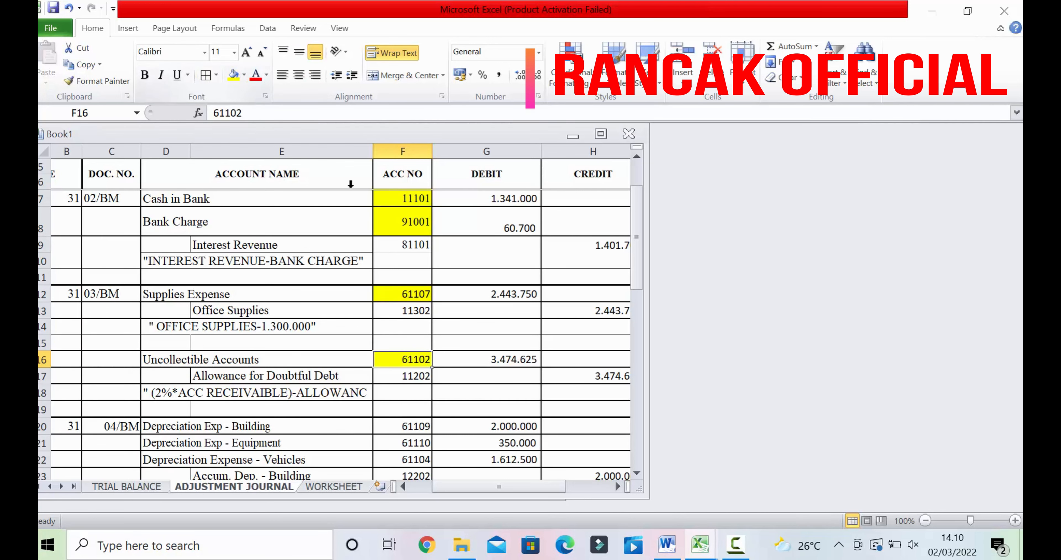
Link D53 in the recapitulation table to the Depreciation Exp - Building account number in F20
{"action": "scroll", "coordinate": [391, 244], "scroll_direction": "down", "scroll_amount": 8}
{"action": "scroll", "coordinate": [391, 244], "scroll_direction": "down", "scroll_amount": 3}
{"action": "scroll", "coordinate": [391, 226], "scroll_direction": "up", "scroll_amount": 6}
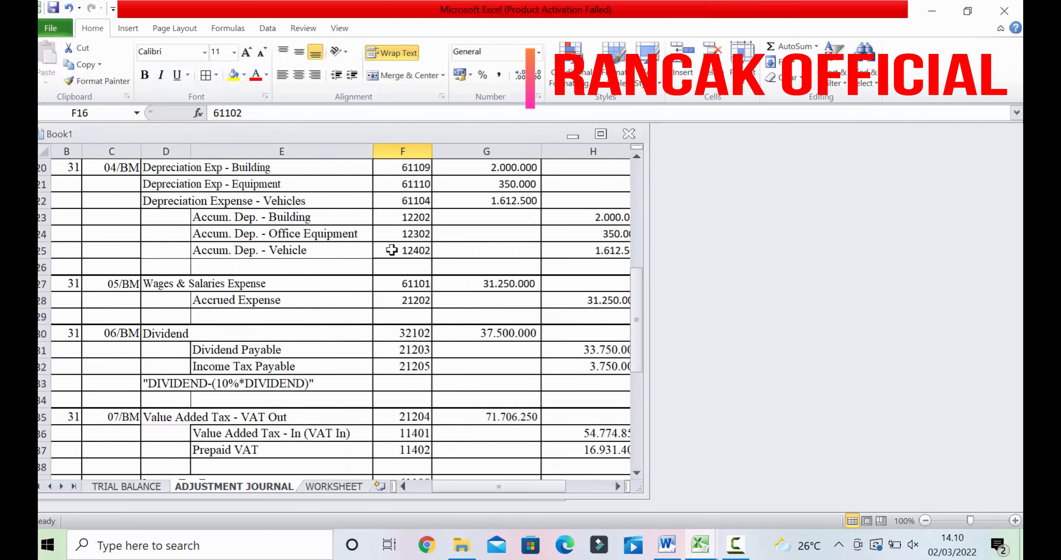
{"action": "scroll", "coordinate": [391, 206], "scroll_direction": "down", "scroll_amount": 8}
{"action": "left_click", "coordinate": [169, 312]}
{"action": "type", "text": "="}
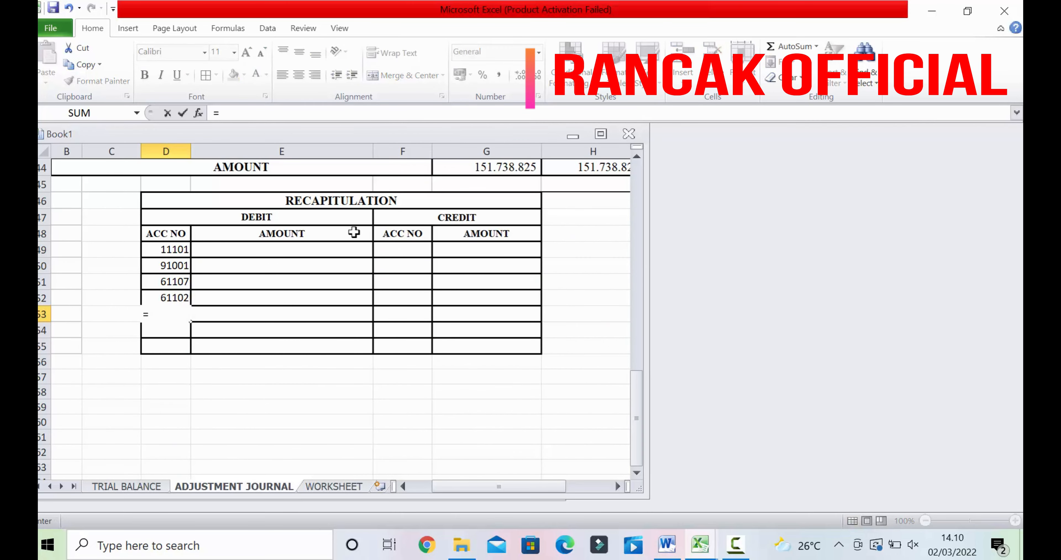
{"action": "scroll", "coordinate": [391, 237], "scroll_direction": "up", "scroll_amount": 11}
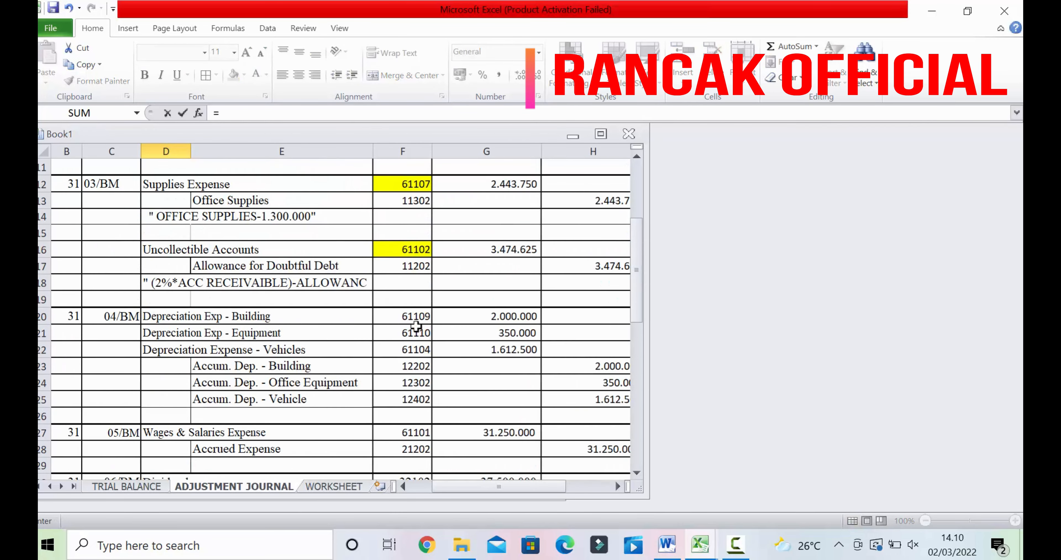
{"action": "left_click", "coordinate": [414, 317]}
{"action": "key", "text": "Return"}
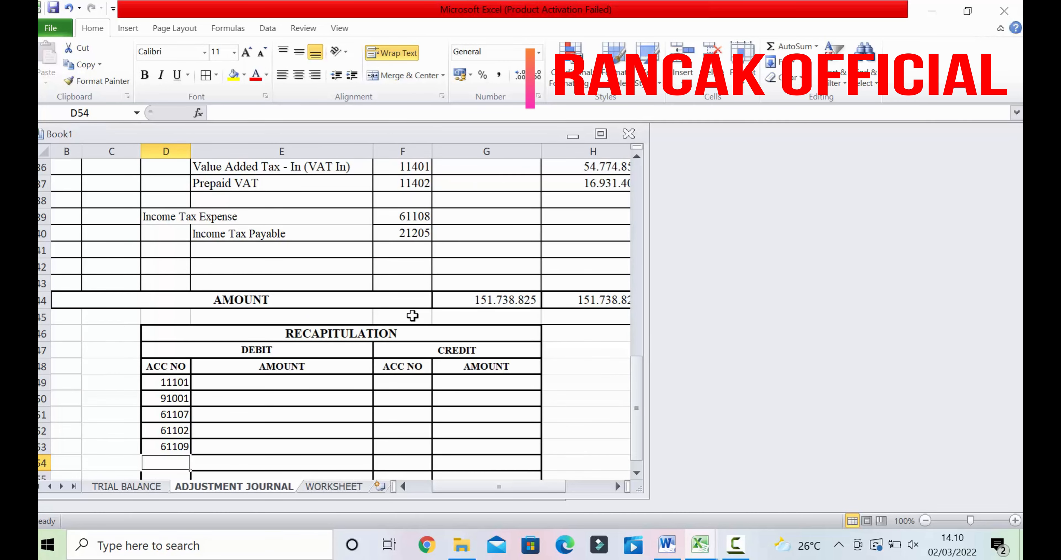
Link D54 and D55 to the equipment and vehicles depreciation expense account numbers in F21 and F22
{"action": "type", "text": "="}
{"action": "scroll", "coordinate": [412, 315], "scroll_direction": "down", "scroll_amount": 1}
{"action": "scroll", "coordinate": [412, 314], "scroll_direction": "up", "scroll_amount": 7}
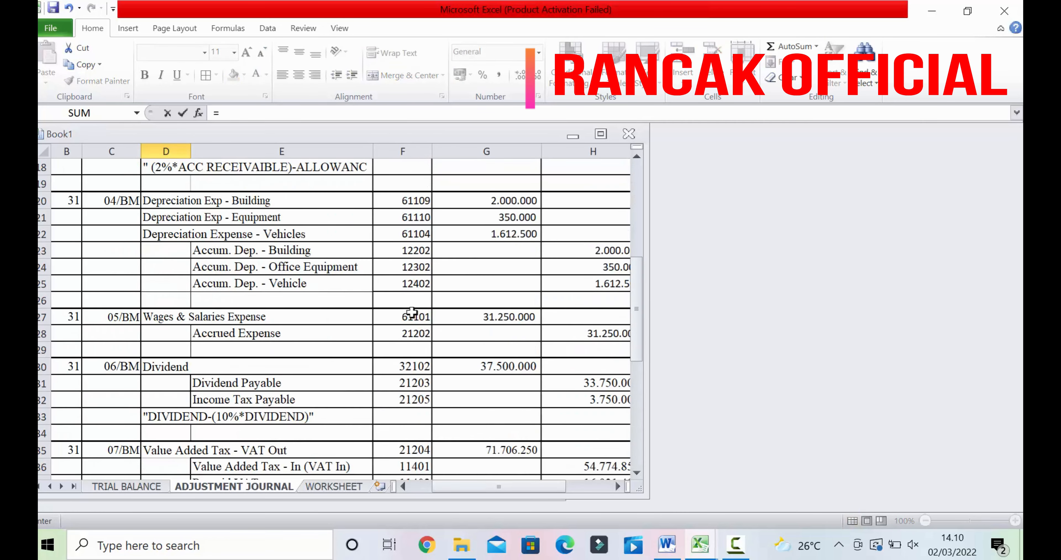
{"action": "left_click", "coordinate": [412, 211]}
{"action": "key", "text": "Return"}
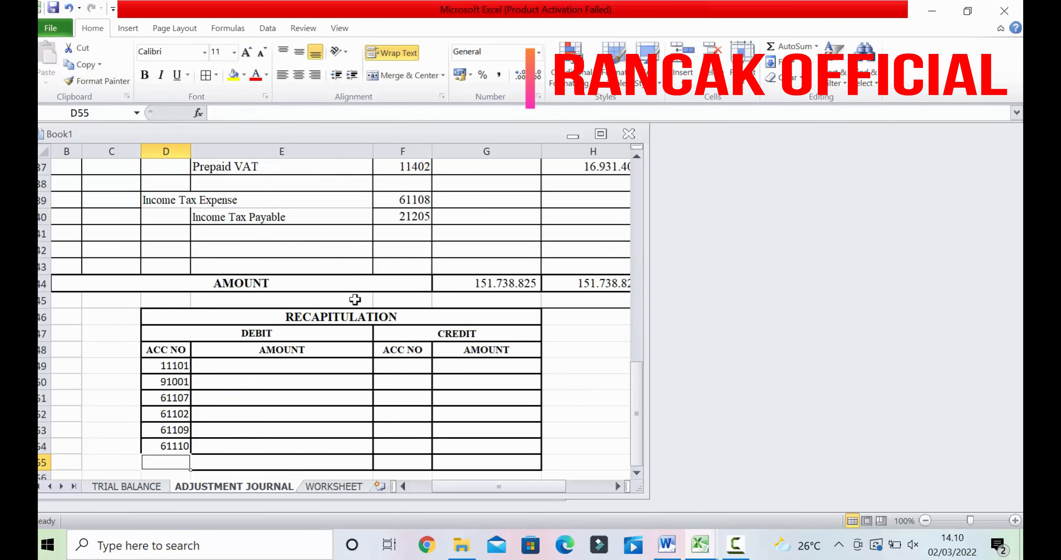
{"action": "type", "text": "="}
{"action": "scroll", "coordinate": [355, 300], "scroll_direction": "up", "scroll_amount": 6}
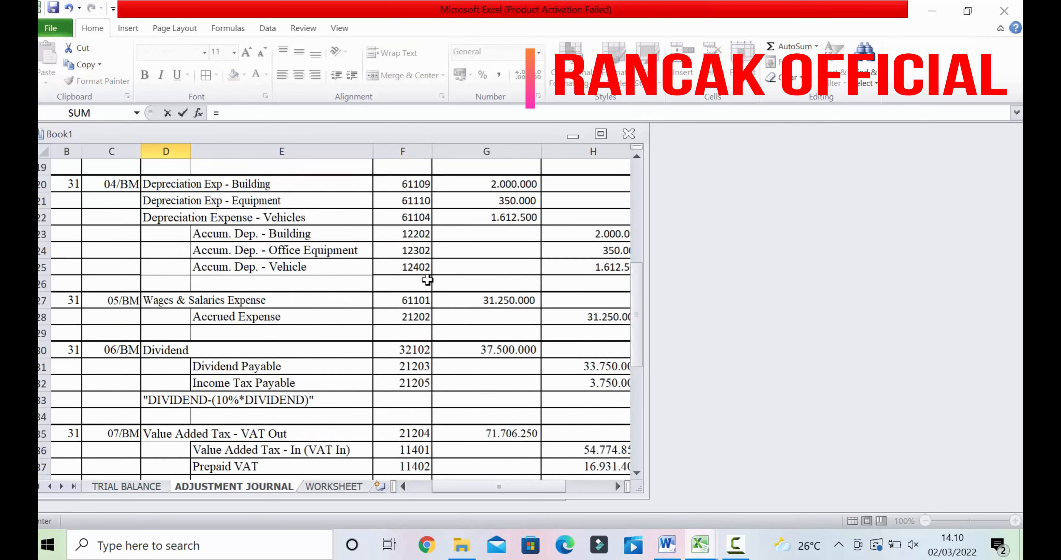
{"action": "left_click", "coordinate": [412, 217]}
{"action": "key", "text": "Return"}
Highlight the three depreciation expense account numbers in F20:F22 with yellow fill
{"action": "scroll", "coordinate": [414, 218], "scroll_direction": "up", "scroll_amount": 12}
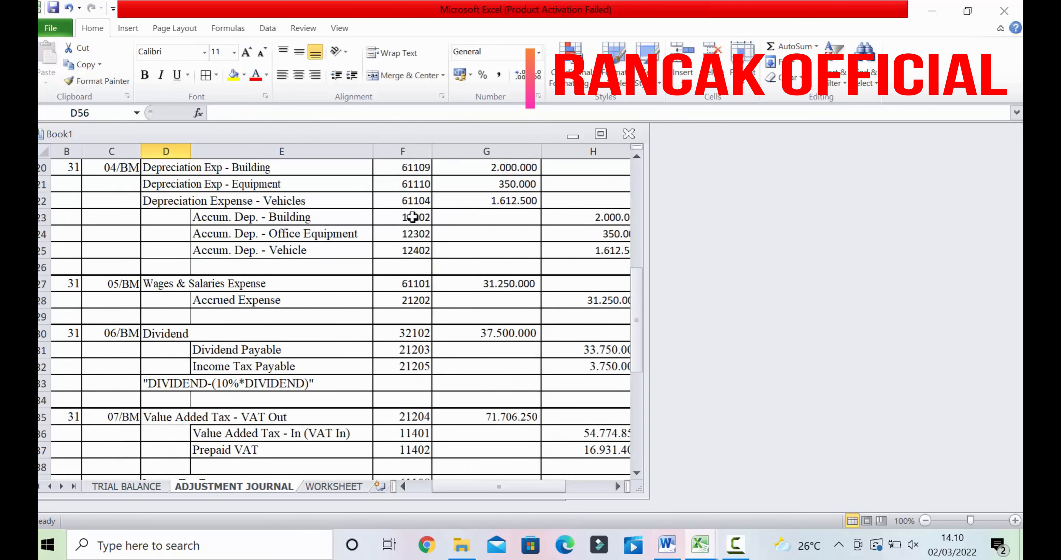
{"action": "scroll", "coordinate": [482, 278], "scroll_direction": "down", "scroll_amount": 2}
{"action": "left_click_drag", "start_coordinate": [418, 316], "coordinate": [417, 351]}
{"action": "left_click", "coordinate": [234, 75]}
{"action": "scroll", "coordinate": [538, 268], "scroll_direction": "down", "scroll_amount": 5}
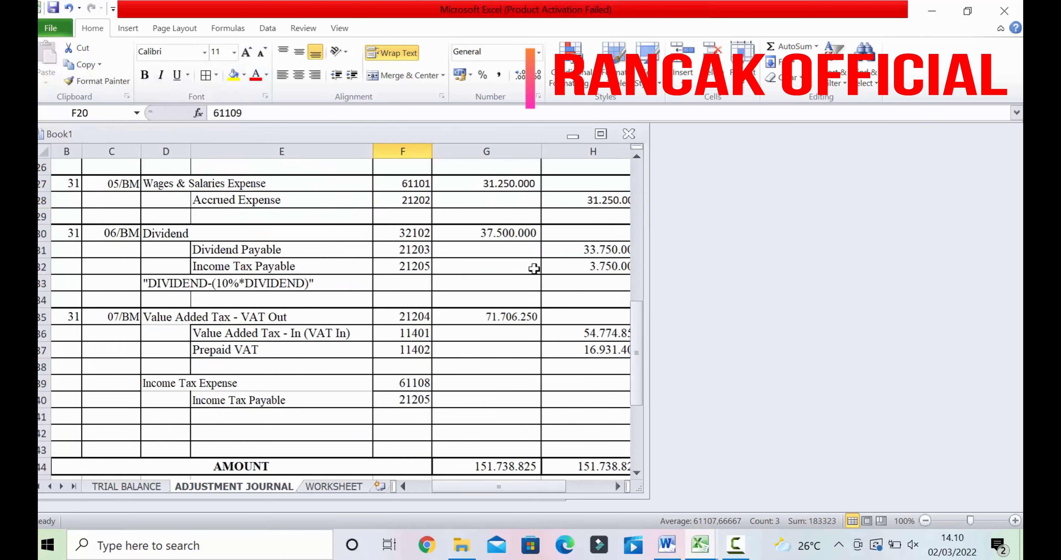
{"action": "scroll", "coordinate": [428, 238], "scroll_direction": "up", "scroll_amount": 4}
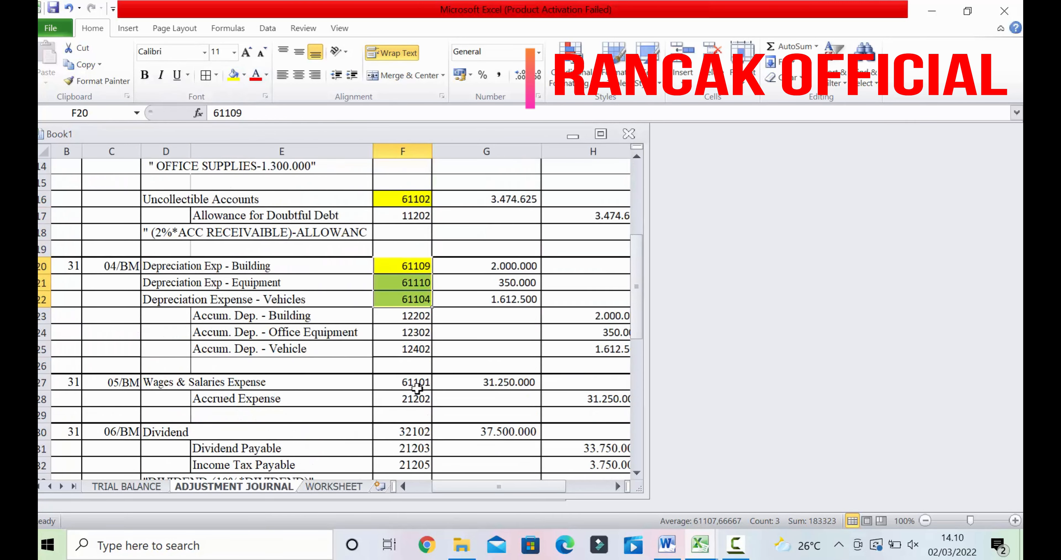
Link D56 below the recapitulation's debit account numbers to the Wages & Salaries Expense account number in F27
{"action": "left_click", "coordinate": [417, 388]}
{"action": "scroll", "coordinate": [417, 388], "scroll_direction": "down", "scroll_amount": 8}
{"action": "left_click", "coordinate": [184, 460]}
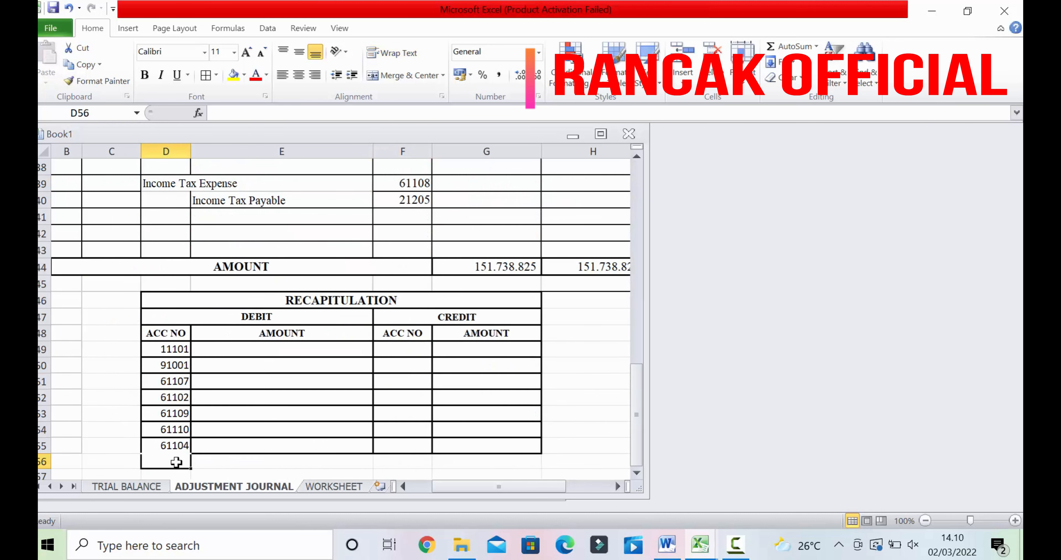
{"action": "type", "text": "="}
{"action": "scroll", "coordinate": [309, 422], "scroll_direction": "up", "scroll_amount": 9}
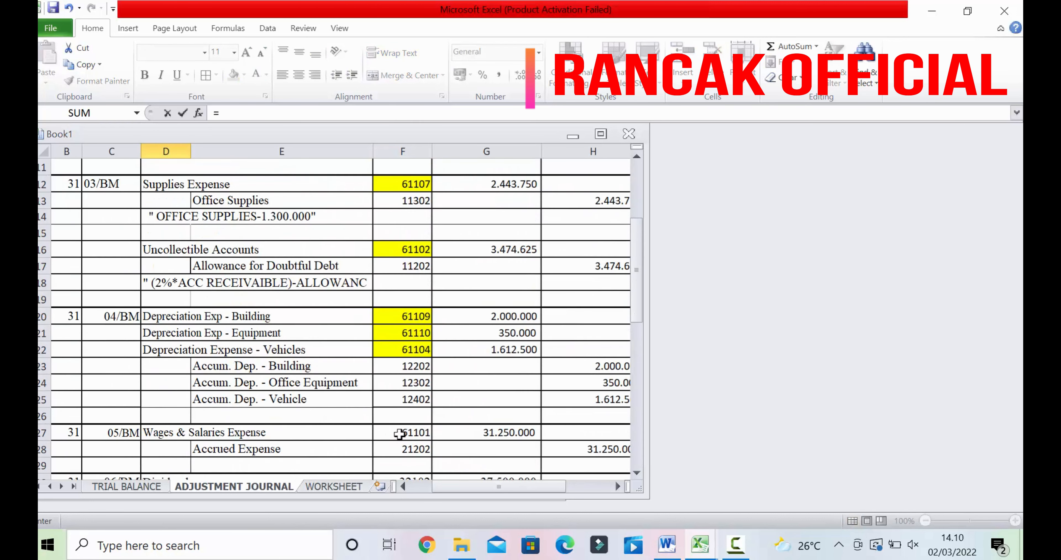
{"action": "left_click", "coordinate": [400, 434]}
{"action": "key", "text": "Return"}
Link D57 in the debit account number column to the Dividend account number in F30
{"action": "type", "text": "="}
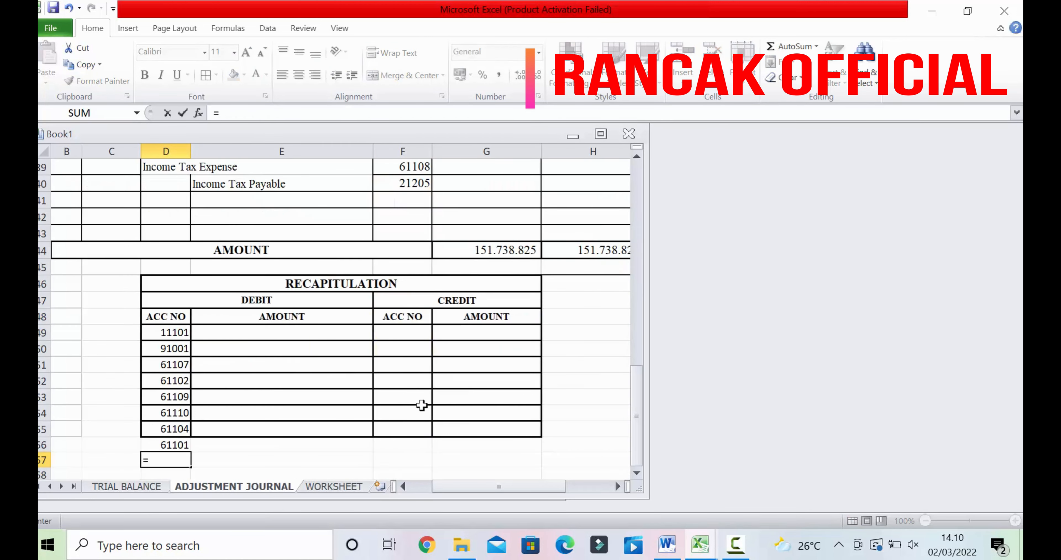
{"action": "scroll", "coordinate": [421, 283], "scroll_direction": "up", "scroll_amount": 6}
{"action": "left_click", "coordinate": [422, 315]}
{"action": "key", "text": "Return"}
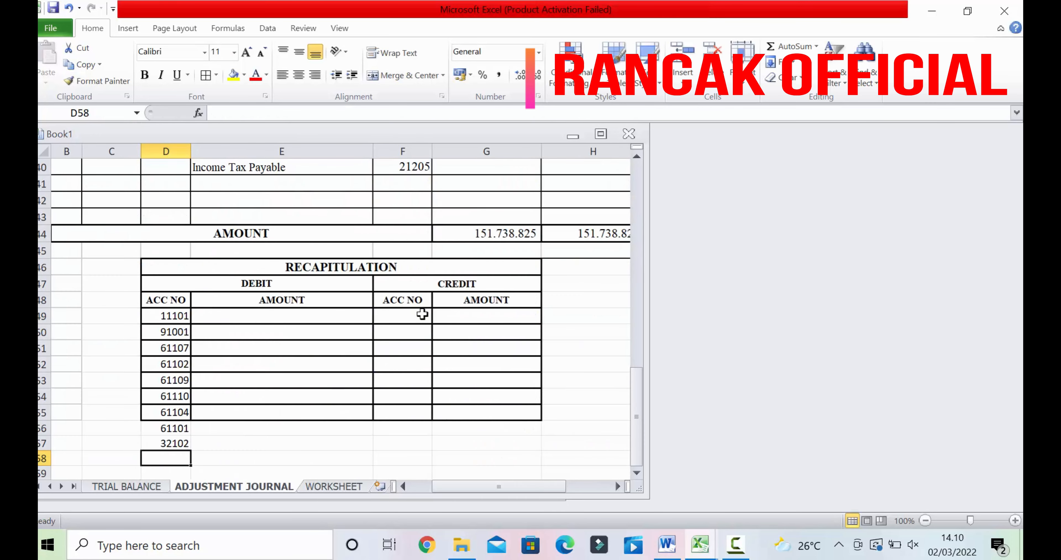
Link D58 to the Value Added Tax - VAT Out account number in F35
{"action": "type", "text": "="}
{"action": "scroll", "coordinate": [412, 357], "scroll_direction": "up", "scroll_amount": 6}
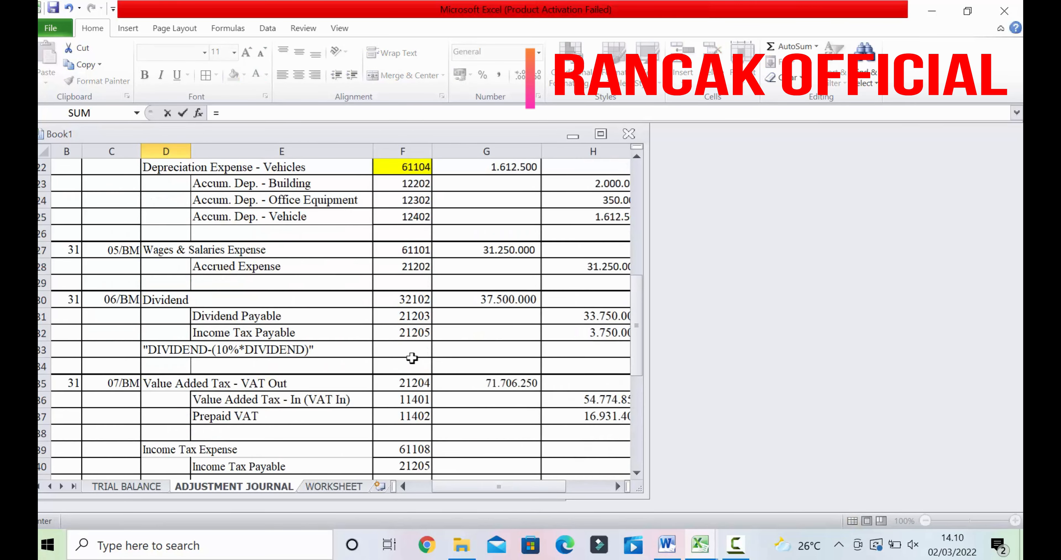
{"action": "scroll", "coordinate": [409, 352], "scroll_direction": "down", "scroll_amount": 5}
{"action": "scroll", "coordinate": [409, 351], "scroll_direction": "up", "scroll_amount": 6}
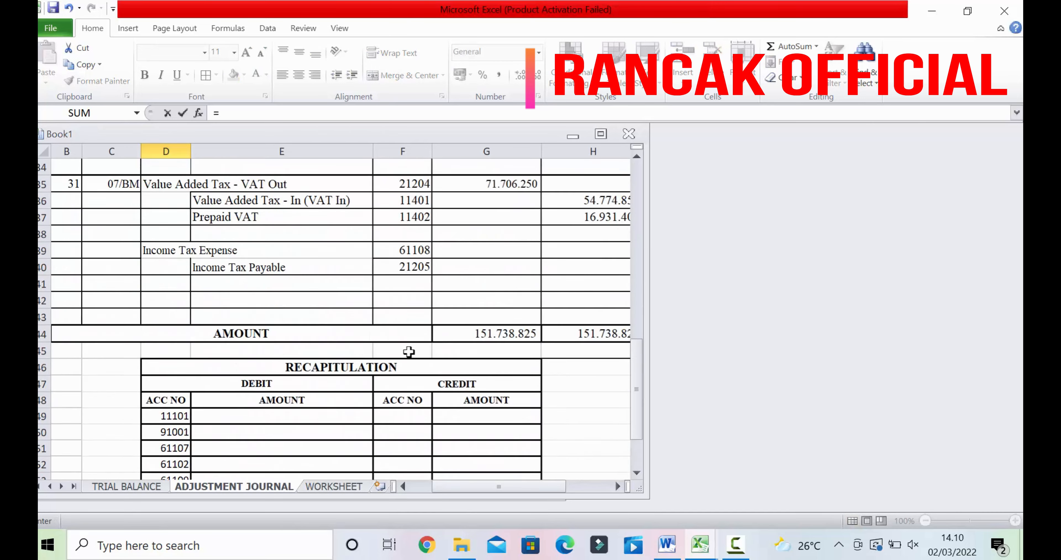
{"action": "left_click", "coordinate": [418, 282]}
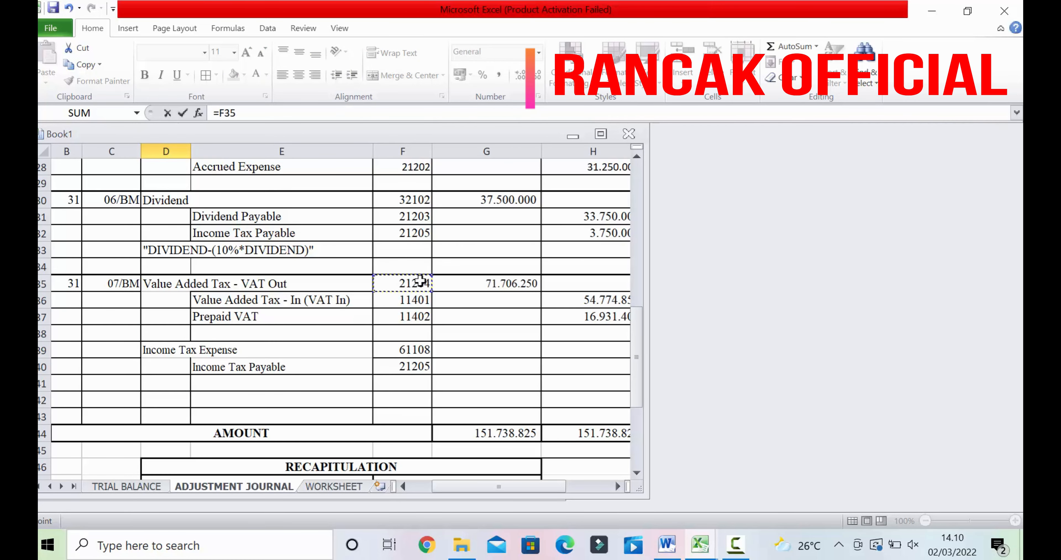
{"action": "key", "text": "Return"}
Link D59 to the Income Tax Expense account number in F39
{"action": "type", "text": "="}
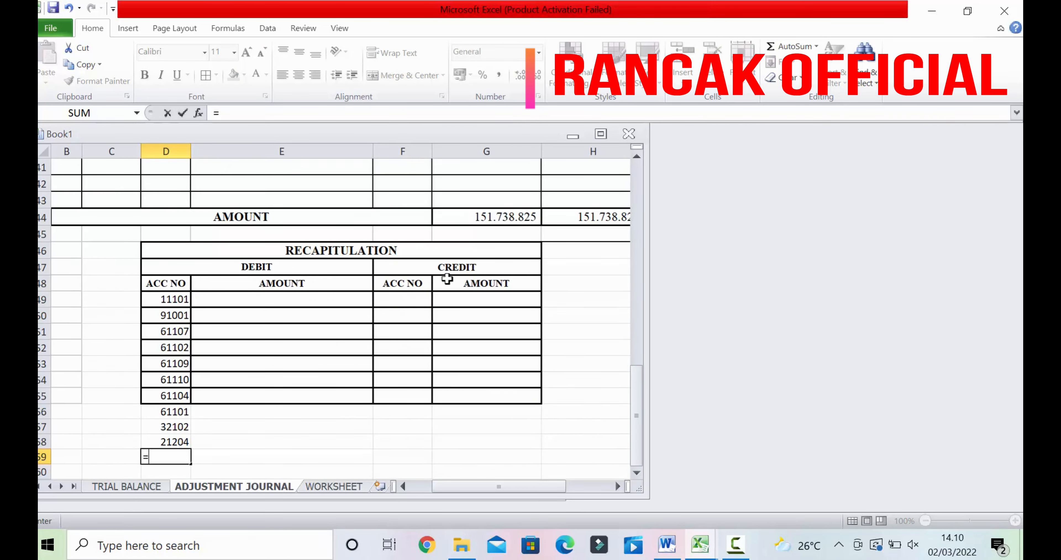
{"action": "scroll", "coordinate": [417, 267], "scroll_direction": "up", "scroll_amount": 6}
{"action": "left_click", "coordinate": [420, 230]}
{"action": "key", "text": "Return"}
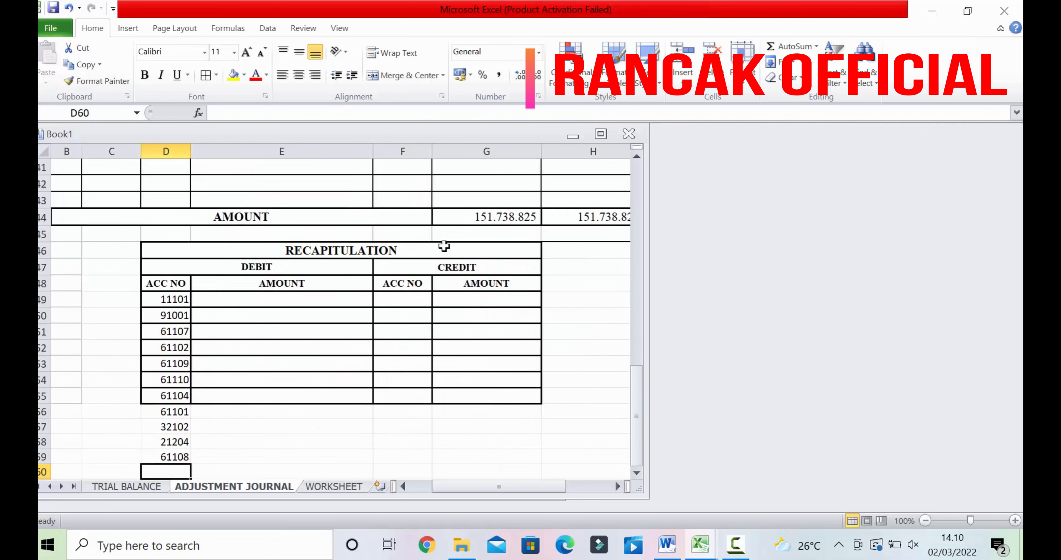
Highlight the recapitulated debit account numbers in F27, F30, F35 and F39 with yellow fill
{"action": "scroll", "coordinate": [438, 367], "scroll_direction": "down", "scroll_amount": 2}
{"action": "scroll", "coordinate": [339, 351], "scroll_direction": "up", "scroll_amount": 10}
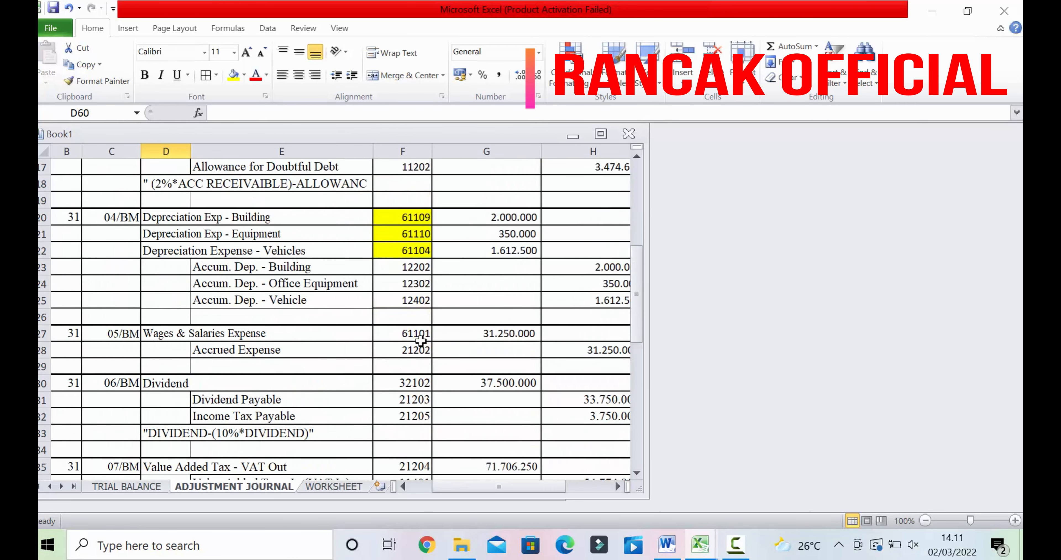
{"action": "left_click", "coordinate": [420, 340]}
{"action": "left_click", "coordinate": [234, 74]}
{"action": "scroll", "coordinate": [447, 354], "scroll_direction": "down", "scroll_amount": 1}
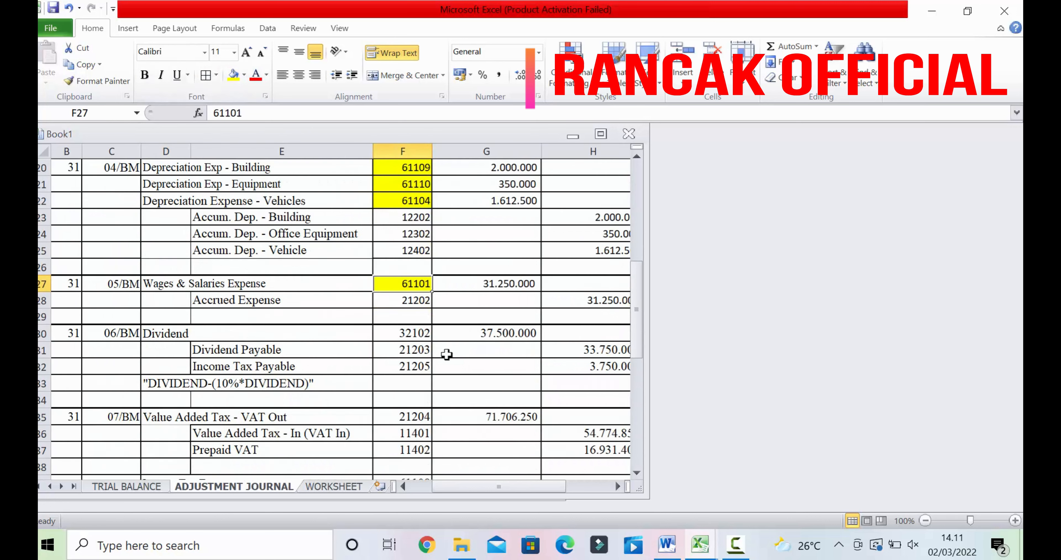
{"action": "left_click", "coordinate": [411, 334]}
{"action": "left_click", "coordinate": [233, 75]}
{"action": "scroll", "coordinate": [453, 350], "scroll_direction": "down", "scroll_amount": 2}
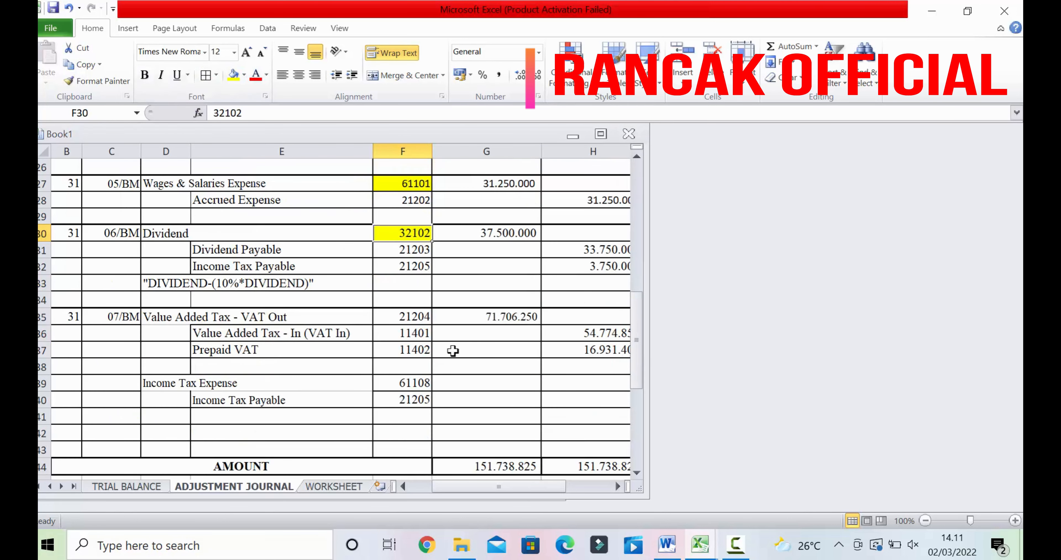
{"action": "left_click", "coordinate": [414, 317]}
{"action": "left_click", "coordinate": [233, 75]}
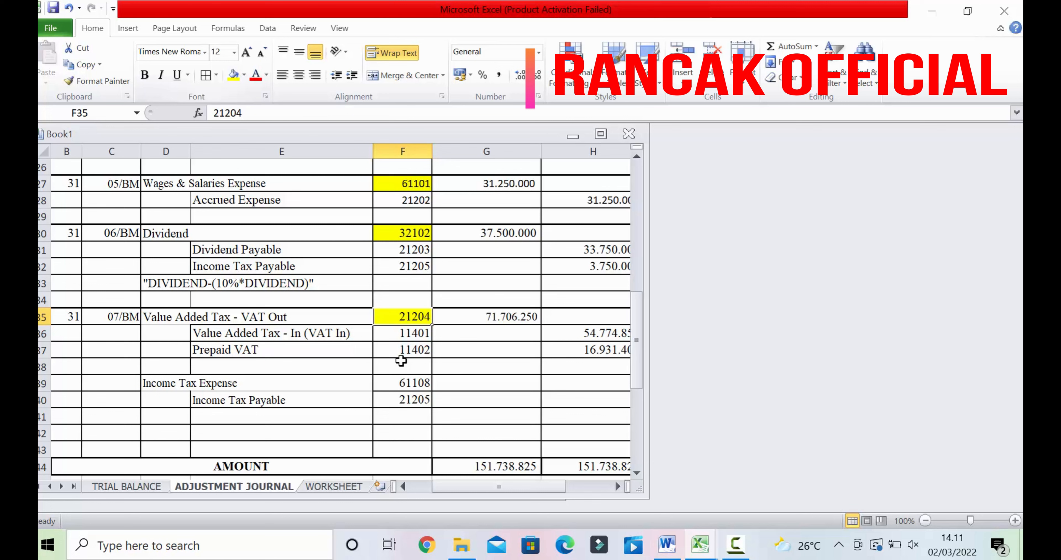
{"action": "left_click", "coordinate": [409, 383]}
{"action": "left_click", "coordinate": [234, 75]}
{"action": "double_click", "coordinate": [514, 382]}
Extend the recapitulation table's grid by adding all borders to D56:G59
{"action": "scroll", "coordinate": [513, 380], "scroll_direction": "down", "scroll_amount": 3}
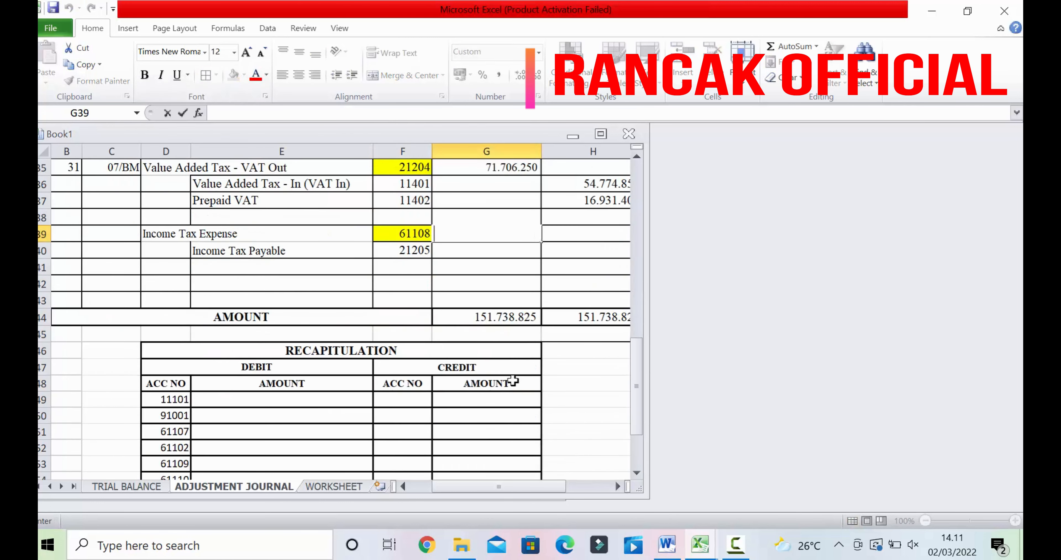
{"action": "scroll", "coordinate": [513, 381], "scroll_direction": "down", "scroll_amount": 5}
{"action": "left_click_drag", "start_coordinate": [161, 269], "coordinate": [459, 307]}
{"action": "left_click", "coordinate": [205, 75]}
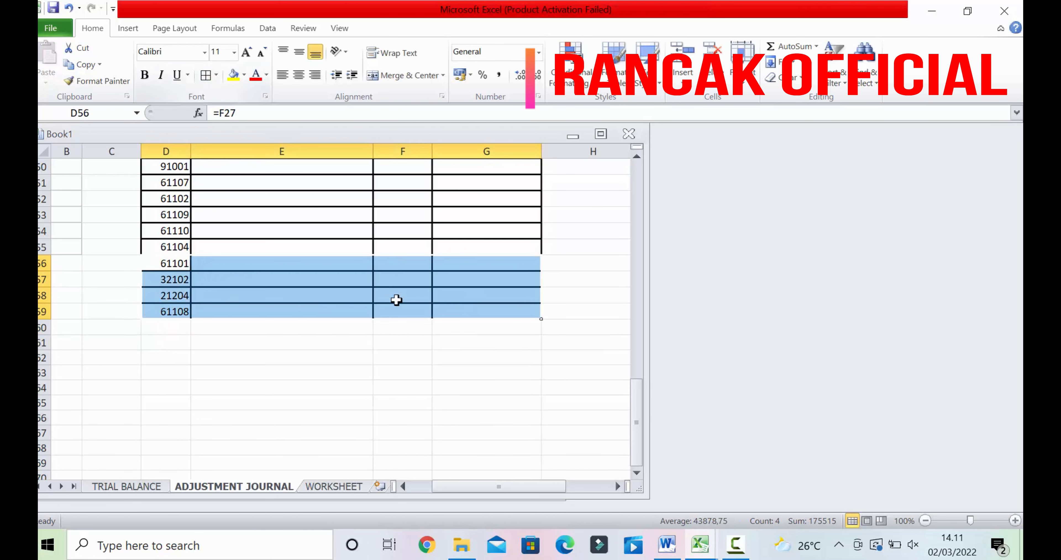
{"action": "left_click", "coordinate": [404, 337]}
Link F49, the first credit account number in the recapitulation, to the Interest Revenue account number in F9
{"action": "scroll", "coordinate": [372, 317], "scroll_direction": "up", "scroll_amount": 3}
{"action": "left_click", "coordinate": [408, 297]}
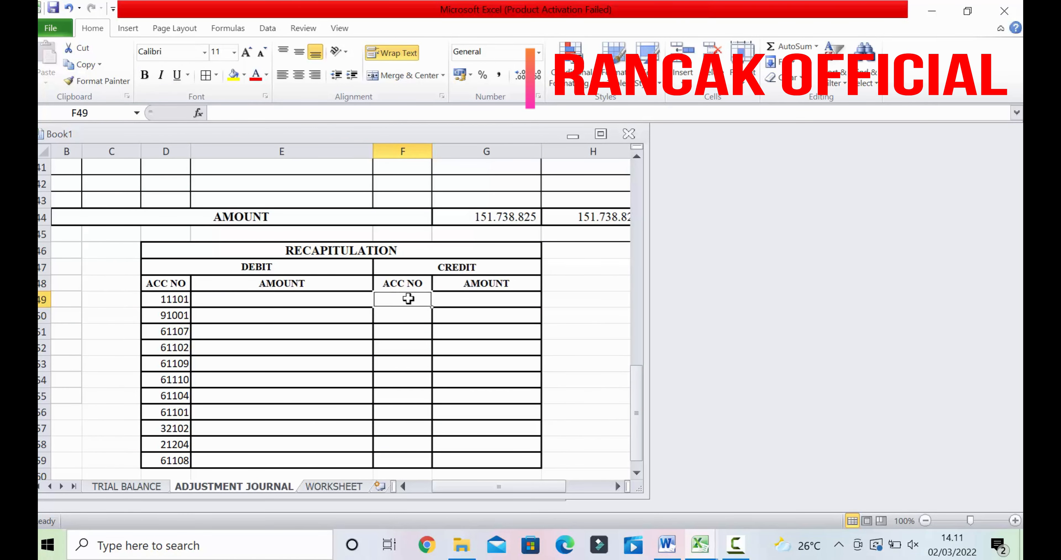
{"action": "type", "text": "="}
{"action": "left_click", "coordinate": [745, 553]}
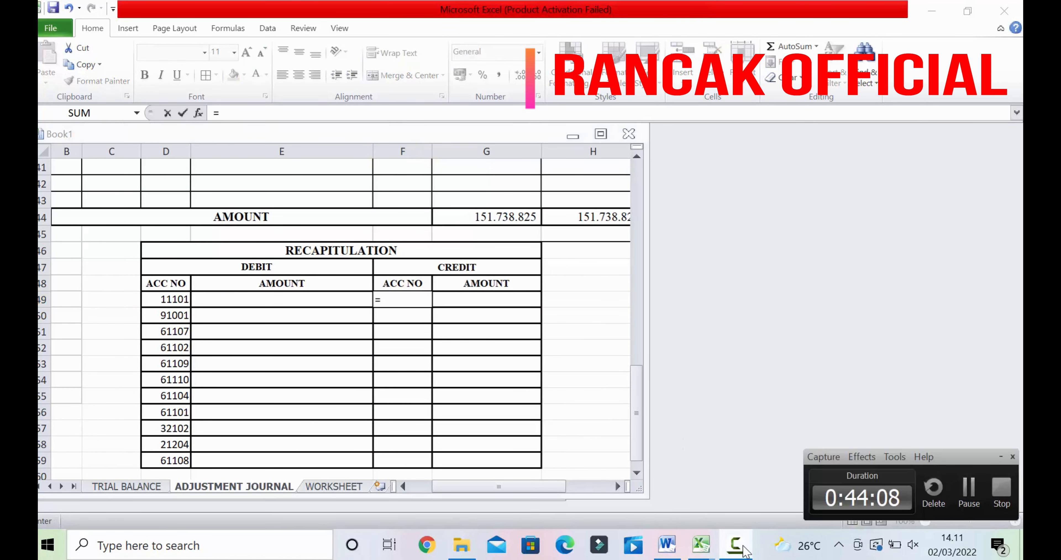
{"action": "scroll", "coordinate": [518, 345], "scroll_direction": "up", "scroll_amount": 13}
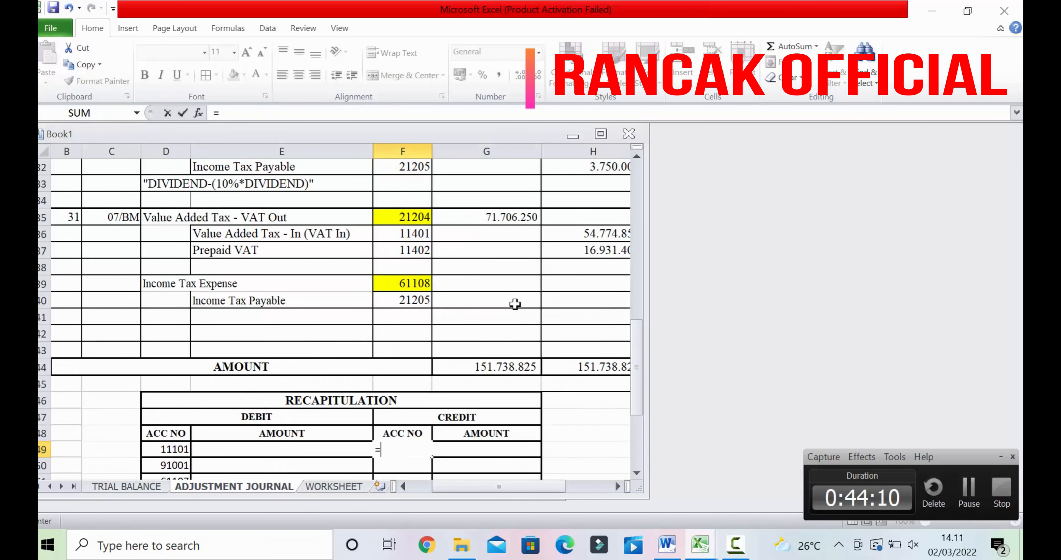
{"action": "left_click", "coordinate": [415, 293]}
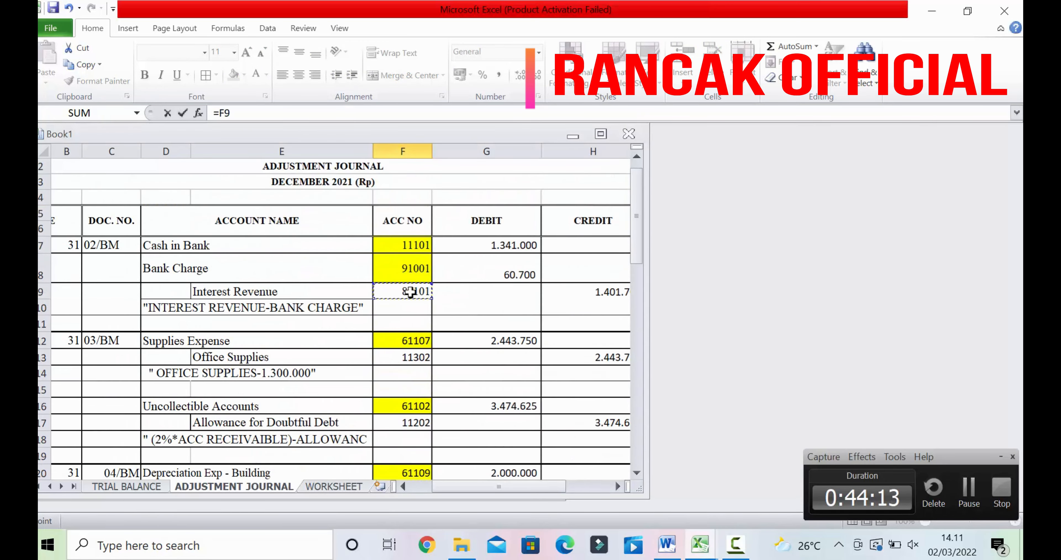
{"action": "key", "text": "Return"}
Highlight the Interest Revenue account number in F9 with yellow fill
{"action": "scroll", "coordinate": [438, 300], "scroll_direction": "up", "scroll_amount": 9}
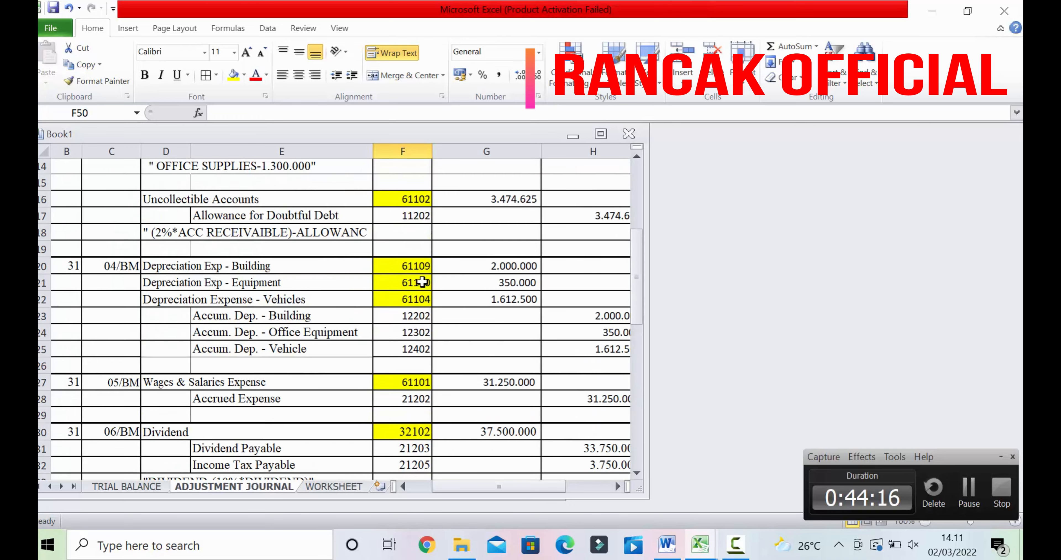
{"action": "scroll", "coordinate": [397, 209], "scroll_direction": "up", "scroll_amount": 1}
{"action": "left_click", "coordinate": [396, 293]}
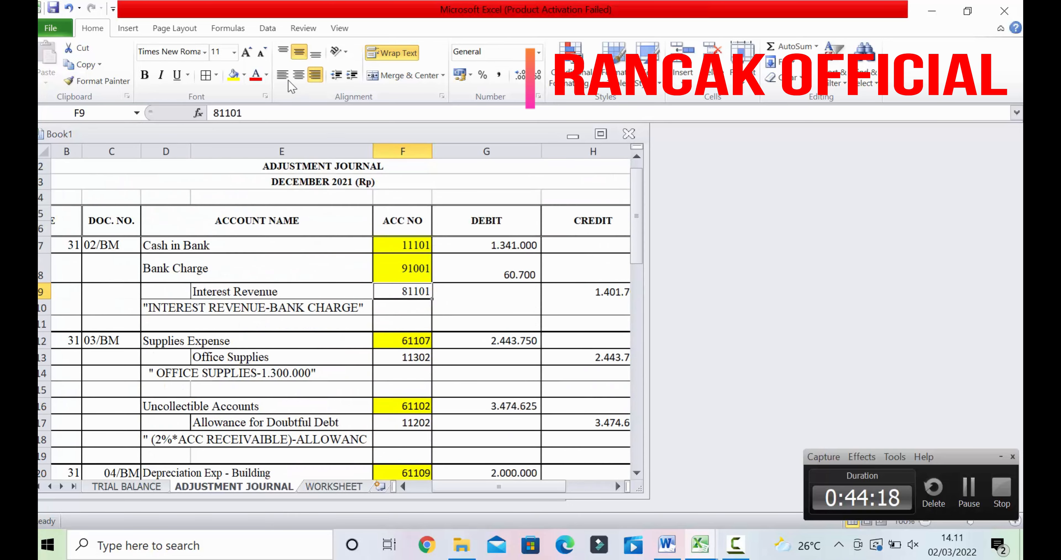
Link F50 in the recapitulation's credit column to the Office Supplies account number in F13
{"action": "scroll", "coordinate": [396, 303], "scroll_direction": "down", "scroll_amount": 13}
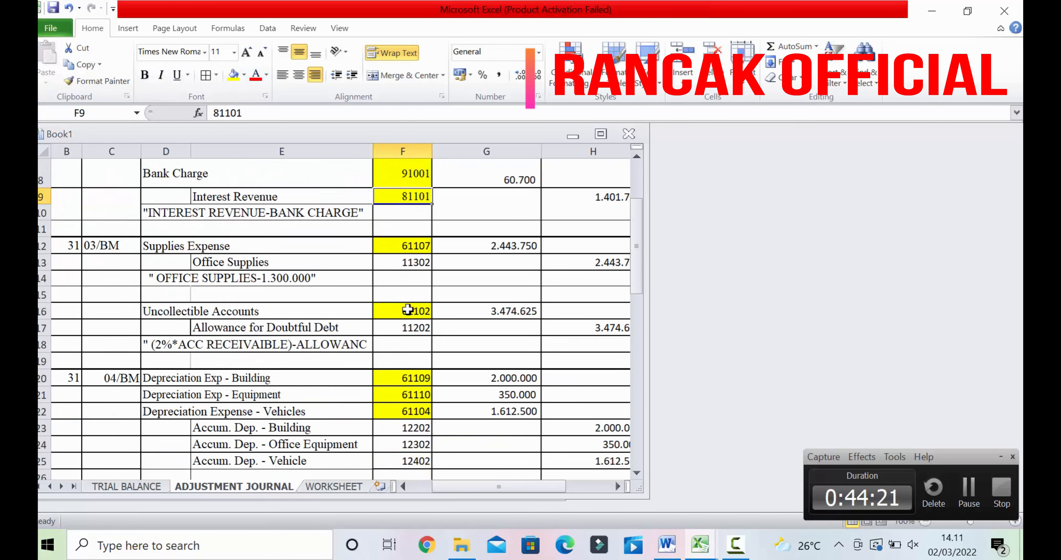
{"action": "left_click", "coordinate": [401, 311]}
{"action": "type", "text": "="}
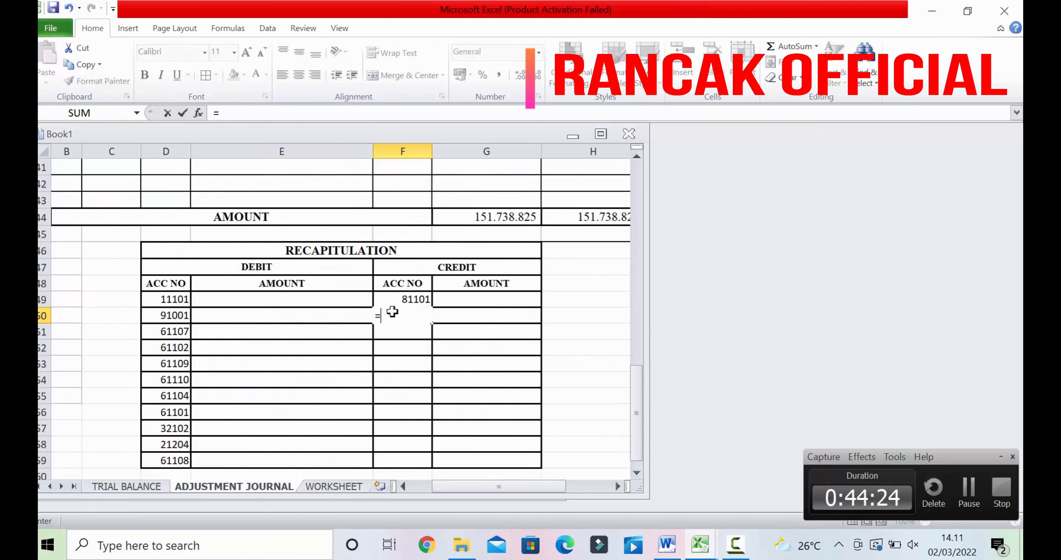
{"action": "scroll", "coordinate": [417, 311], "scroll_direction": "up", "scroll_amount": 11}
{"action": "scroll", "coordinate": [417, 296], "scroll_direction": "up", "scroll_amount": 3}
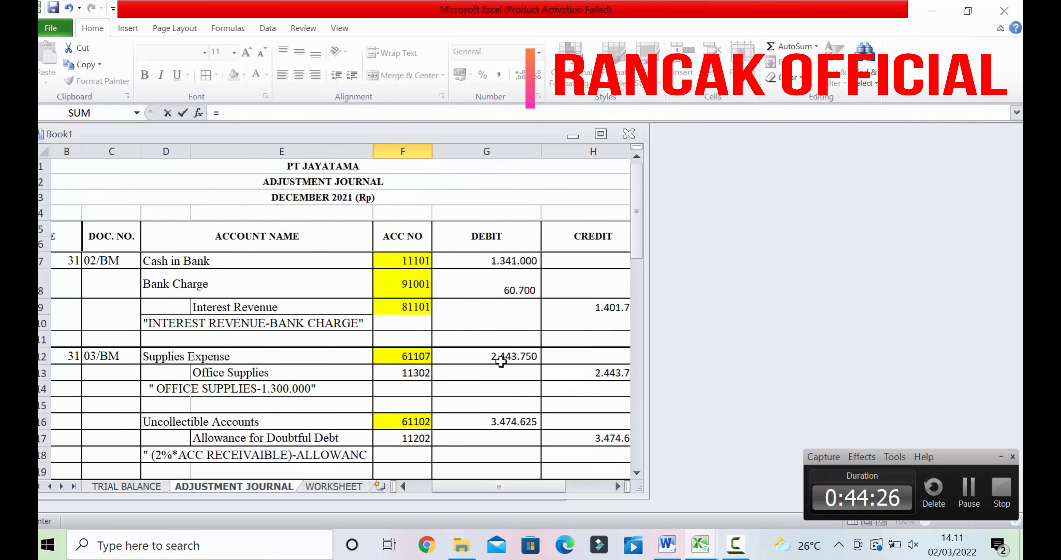
{"action": "left_click", "coordinate": [412, 373]}
{"action": "key", "text": "Return"}
Link F51 to the Allowance for Doubtful Debt account number in F17
{"action": "scroll", "coordinate": [412, 372], "scroll_direction": "down", "scroll_amount": 13}
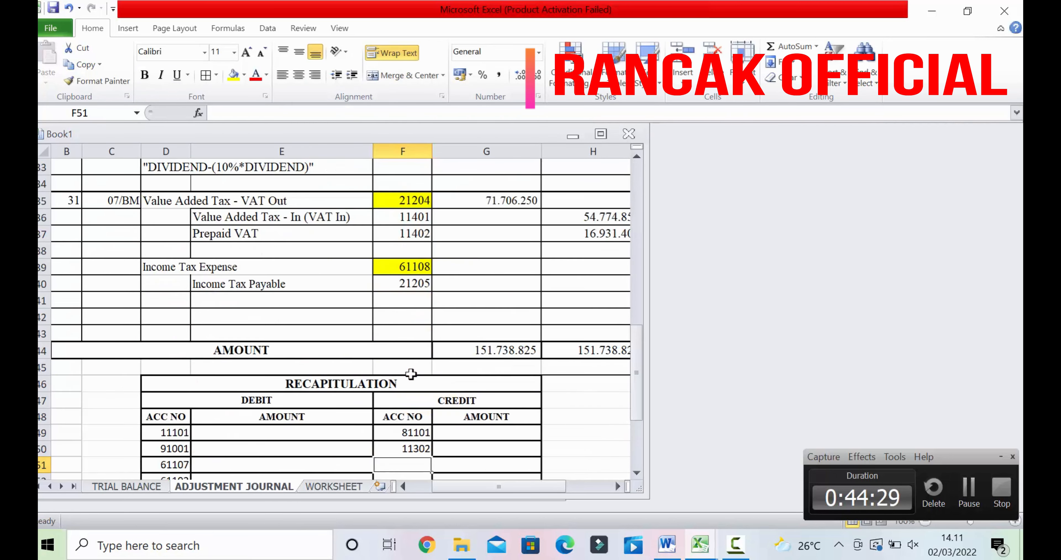
{"action": "type", "text": "="}
{"action": "scroll", "coordinate": [404, 378], "scroll_direction": "up", "scroll_amount": 8}
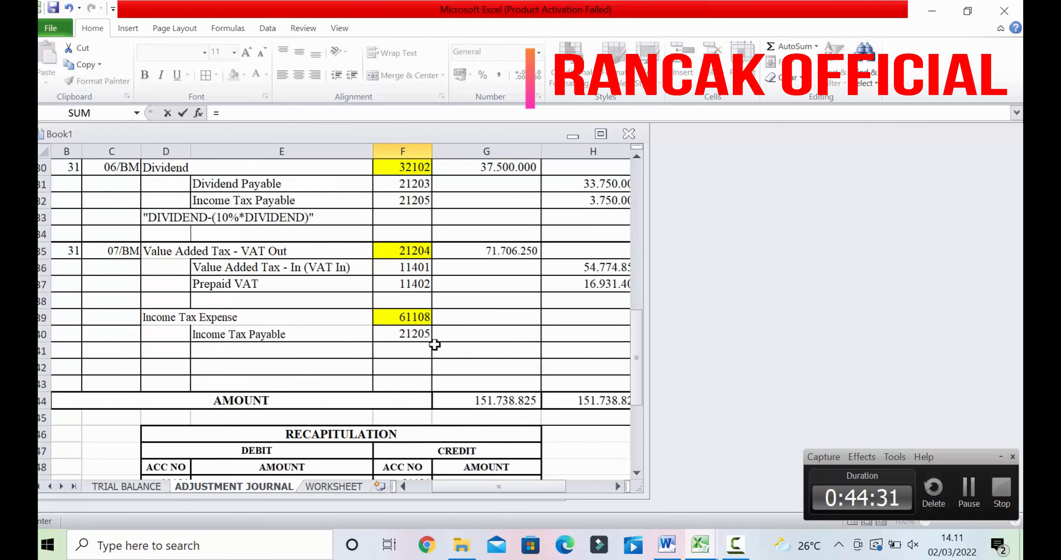
{"action": "scroll", "coordinate": [378, 347], "scroll_direction": "up", "scroll_amount": 2}
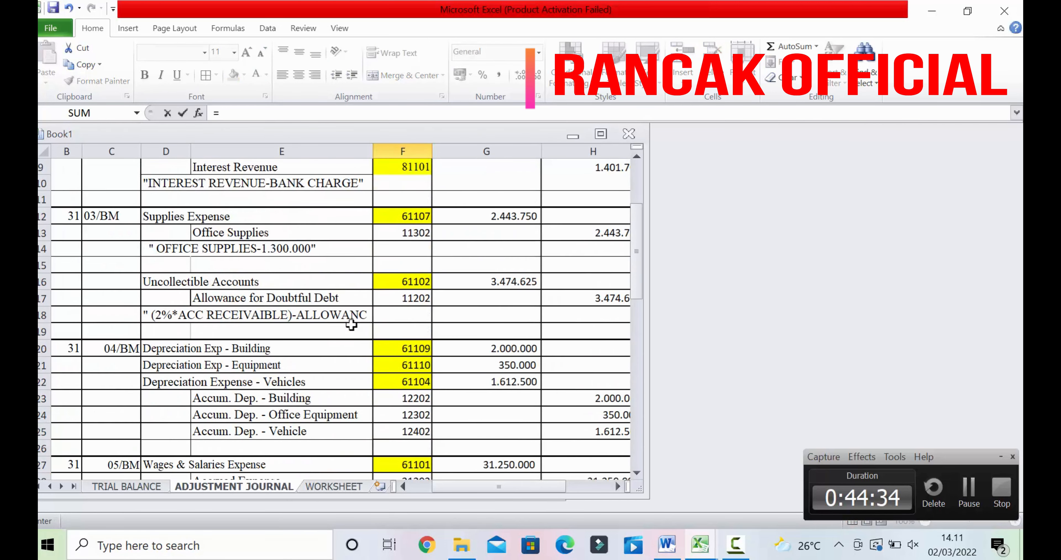
{"action": "left_click", "coordinate": [406, 298]}
{"action": "key", "text": "Return"}
Highlight the Office Supplies and Allowance for Doubtful Debt account numbers in F13 and F17 with yellow fill
{"action": "scroll", "coordinate": [391, 293], "scroll_direction": "up", "scroll_amount": 8}
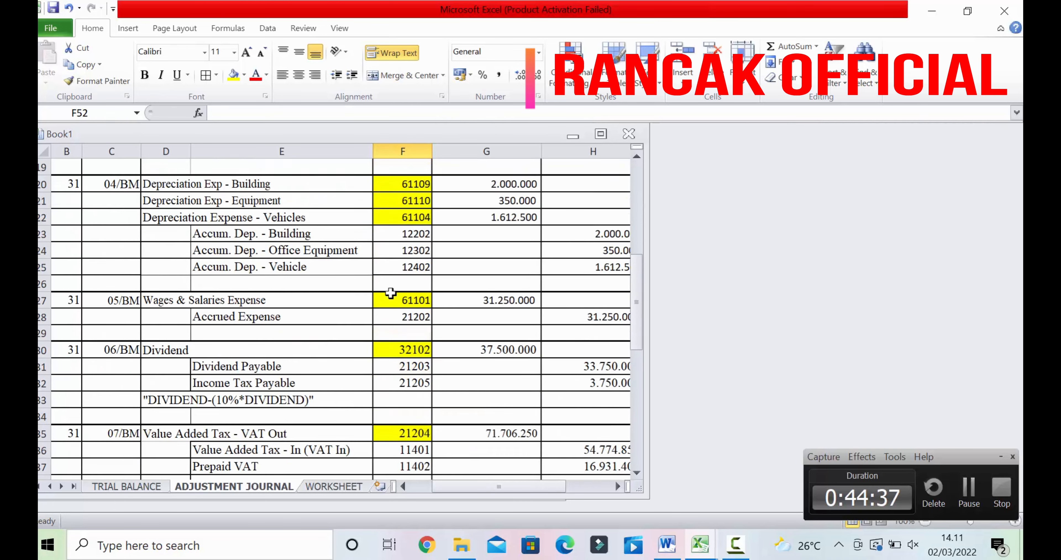
{"action": "left_click", "coordinate": [408, 284]}
{"action": "scroll", "coordinate": [406, 280], "scroll_direction": "up", "scroll_amount": 3}
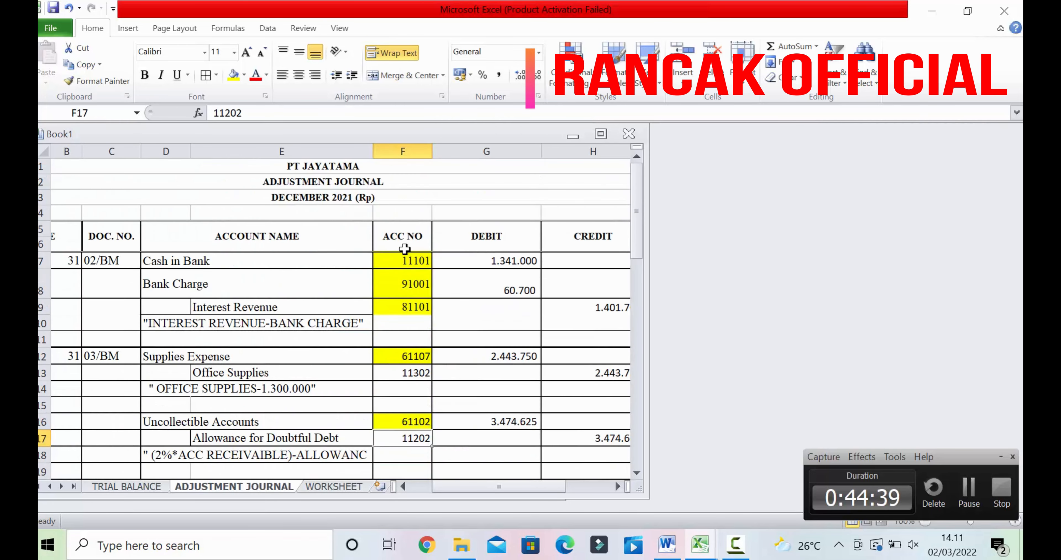
{"action": "left_click", "coordinate": [400, 371]}
{"action": "left_click", "coordinate": [234, 73]}
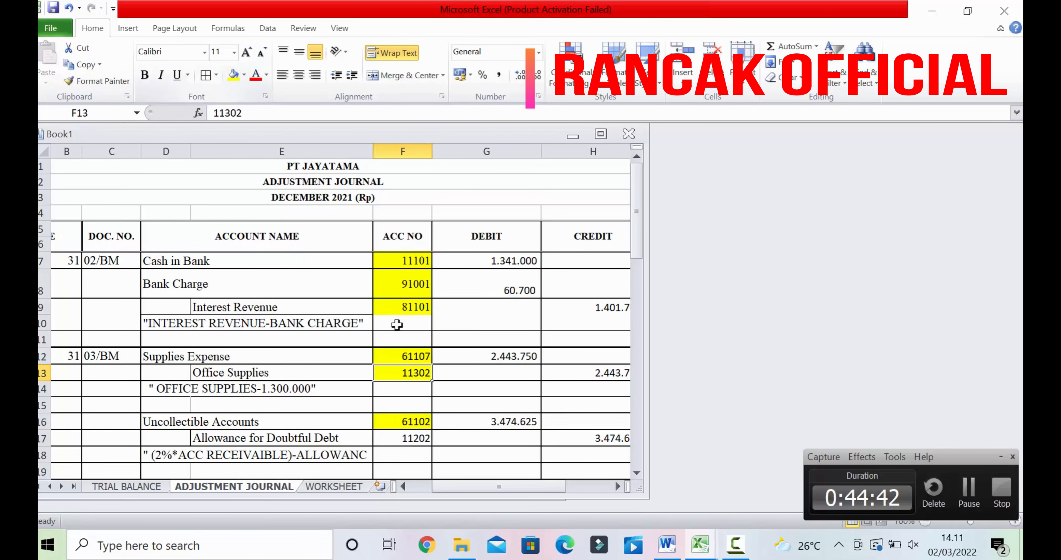
{"action": "left_click", "coordinate": [399, 443]}
{"action": "left_click", "coordinate": [234, 73]}
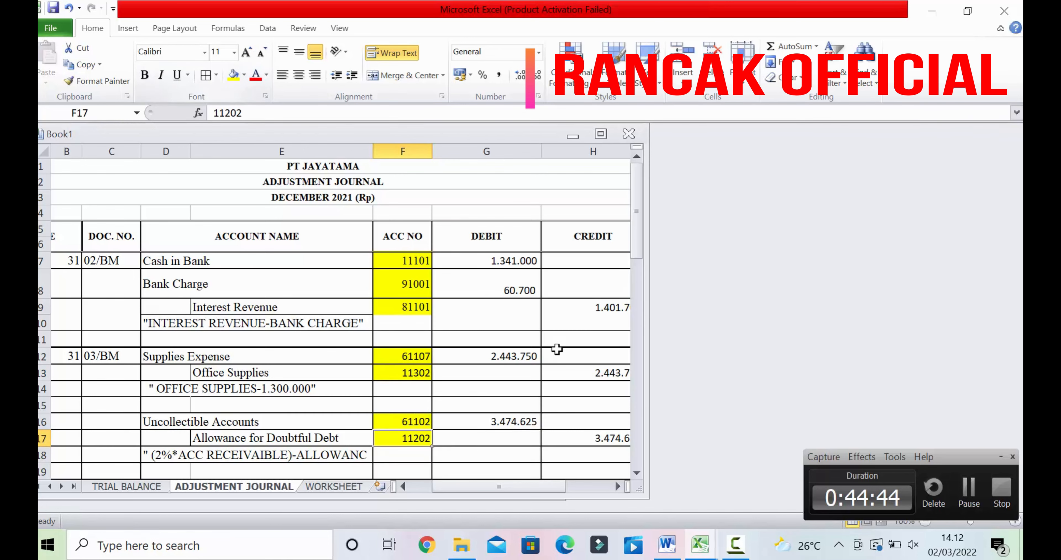
Link F52 in the recapitulation's credit column to the Accum. Dep. - Building account number in F23
{"action": "scroll", "coordinate": [545, 342], "scroll_direction": "down", "scroll_amount": 4}
{"action": "scroll", "coordinate": [544, 342], "scroll_direction": "down", "scroll_amount": 10}
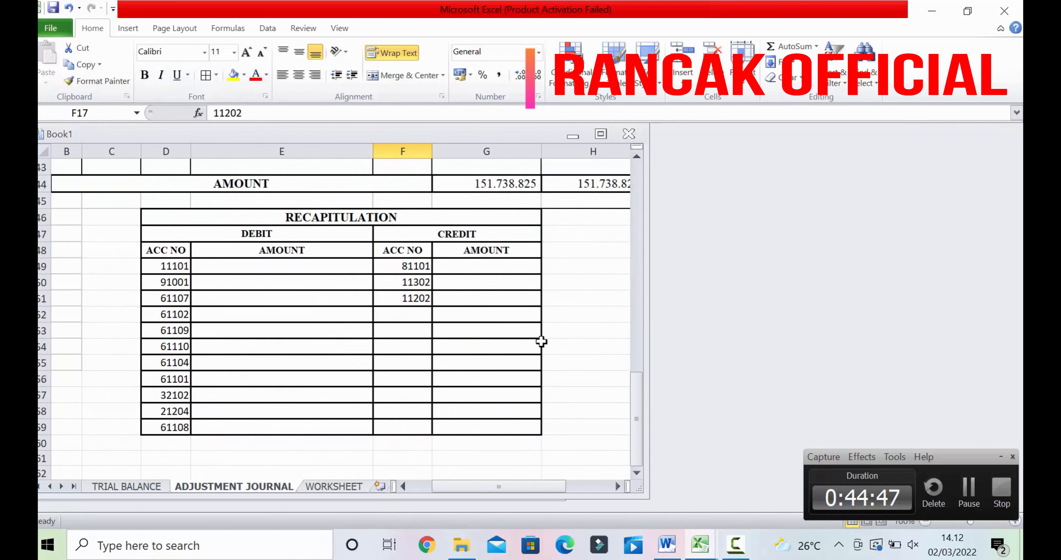
{"action": "left_click", "coordinate": [418, 312]}
{"action": "type", "text": "="}
{"action": "scroll", "coordinate": [417, 312], "scroll_direction": "up", "scroll_amount": 9}
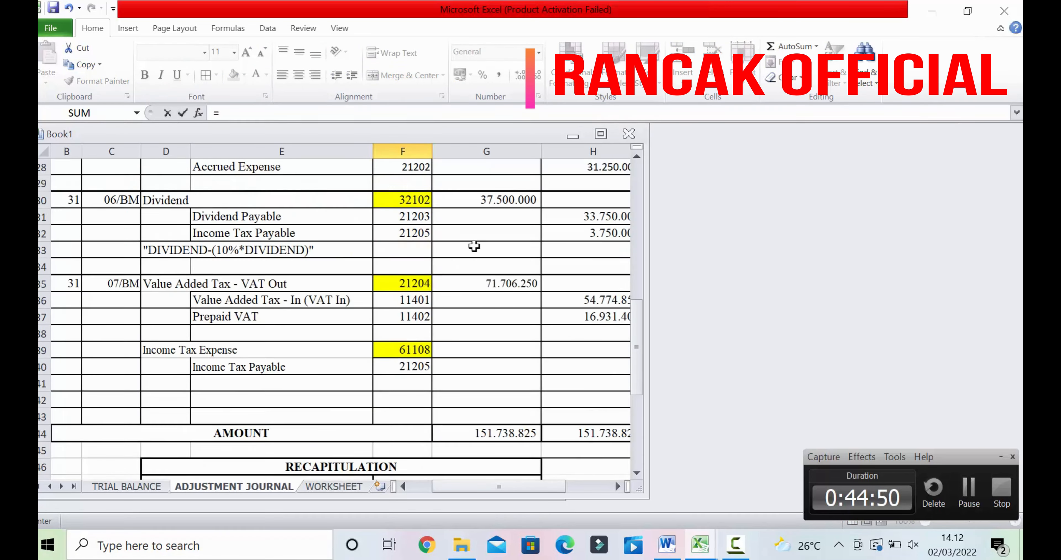
{"action": "left_click", "coordinate": [423, 283]}
{"action": "key", "text": "Return"}
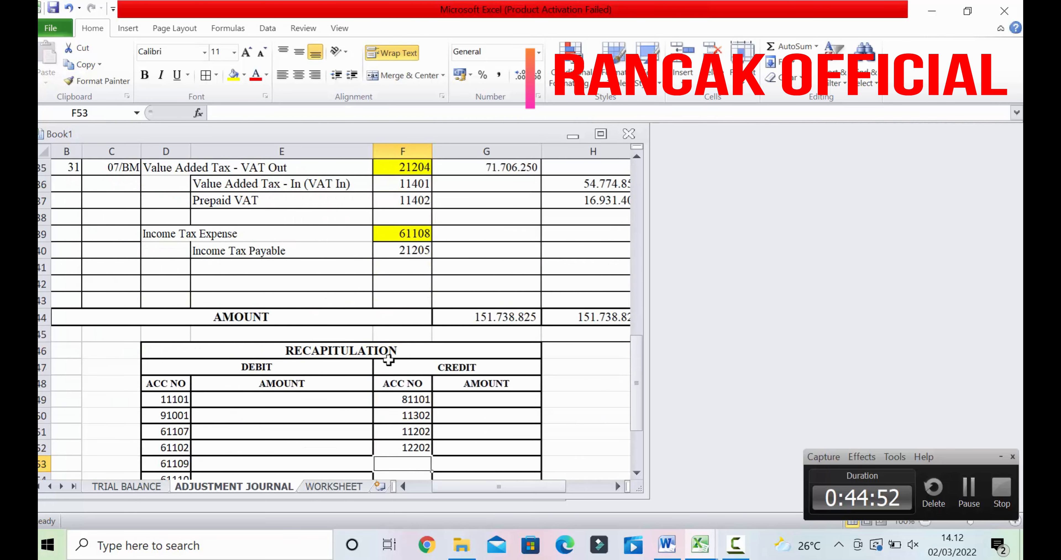
Link F53 and F54 in the recapitulation's credit column to the Accum. Dep. - Office Equipment and Accum. Dep. - Vehicle account numbers in F24 and F25
{"action": "type", "text": "="}
{"action": "scroll", "coordinate": [383, 350], "scroll_direction": "up", "scroll_amount": 6}
{"action": "left_click", "coordinate": [410, 283]}
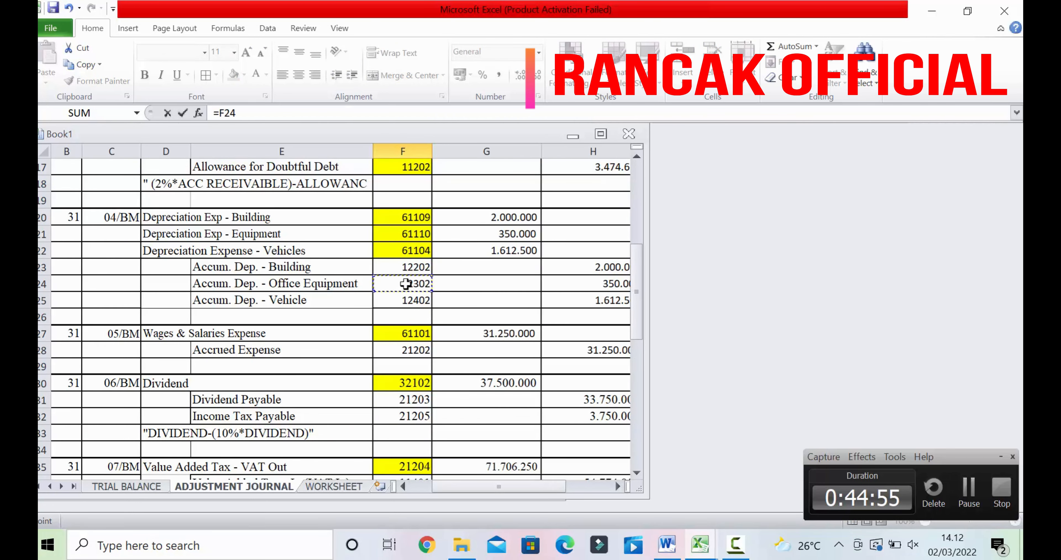
{"action": "key", "text": "Return"}
{"action": "type", "text": "="}
{"action": "scroll", "coordinate": [406, 284], "scroll_direction": "up", "scroll_amount": 4}
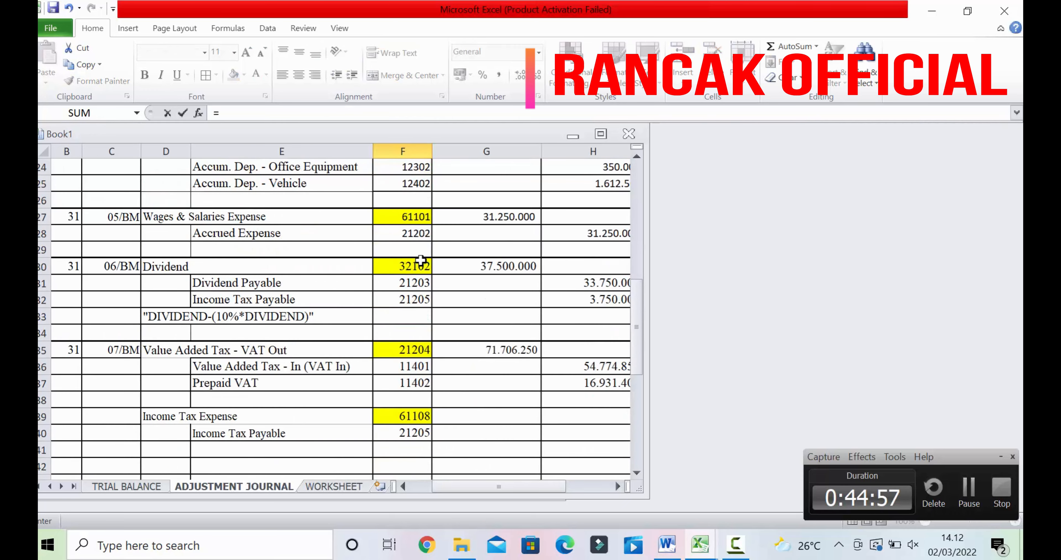
{"action": "left_click", "coordinate": [395, 183]}
{"action": "key", "text": "Return"}
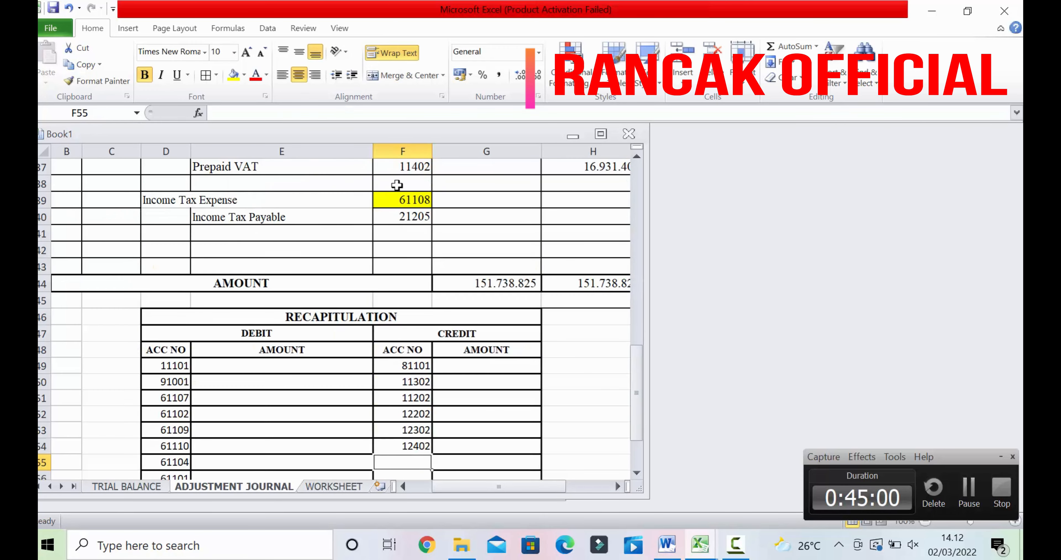
Highlight the three accumulated depreciation account numbers in F23:F25 with yellow fill
{"action": "scroll", "coordinate": [552, 234], "scroll_direction": "down", "scroll_amount": 2}
{"action": "scroll", "coordinate": [524, 260], "scroll_direction": "up", "scroll_amount": 4}
{"action": "scroll", "coordinate": [524, 261], "scroll_direction": "up", "scroll_amount": 4}
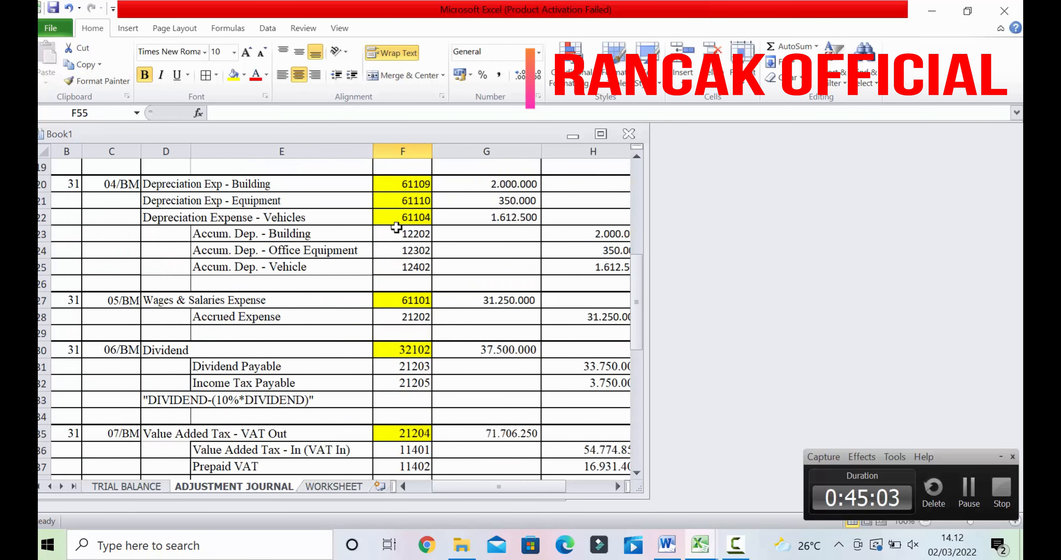
{"action": "left_click", "coordinate": [418, 234]}
{"action": "key", "text": "shift+Down"}
{"action": "key", "text": "shift+Down"}
{"action": "key", "text": "F4"}
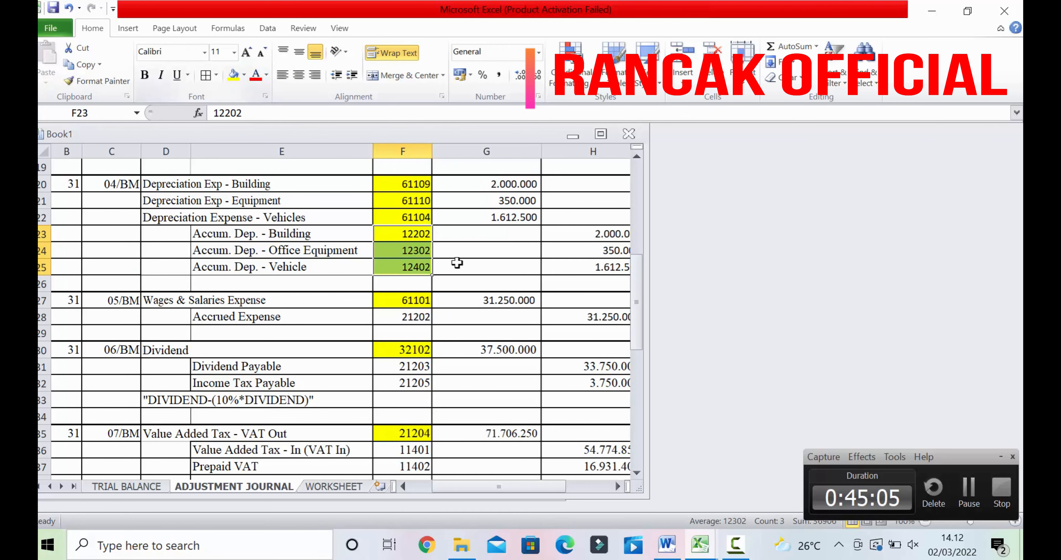
Link F55 in the recapitulation's credit column to the Accrued Expense account number in F28
{"action": "scroll", "coordinate": [487, 324], "scroll_direction": "down", "scroll_amount": 1}
{"action": "left_click", "coordinate": [404, 270]}
{"action": "scroll", "coordinate": [511, 334], "scroll_direction": "down", "scroll_amount": 7}
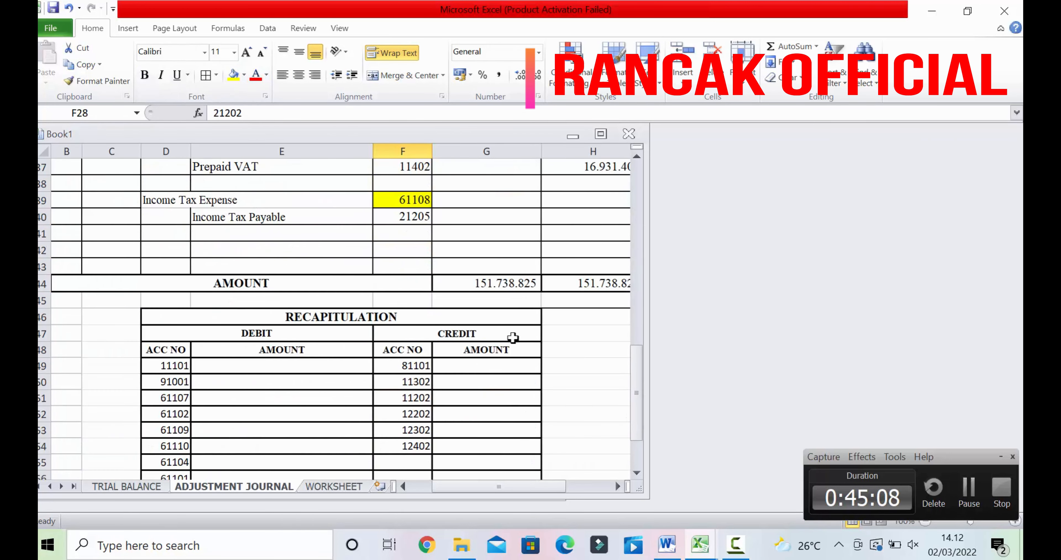
{"action": "left_click", "coordinate": [407, 360]}
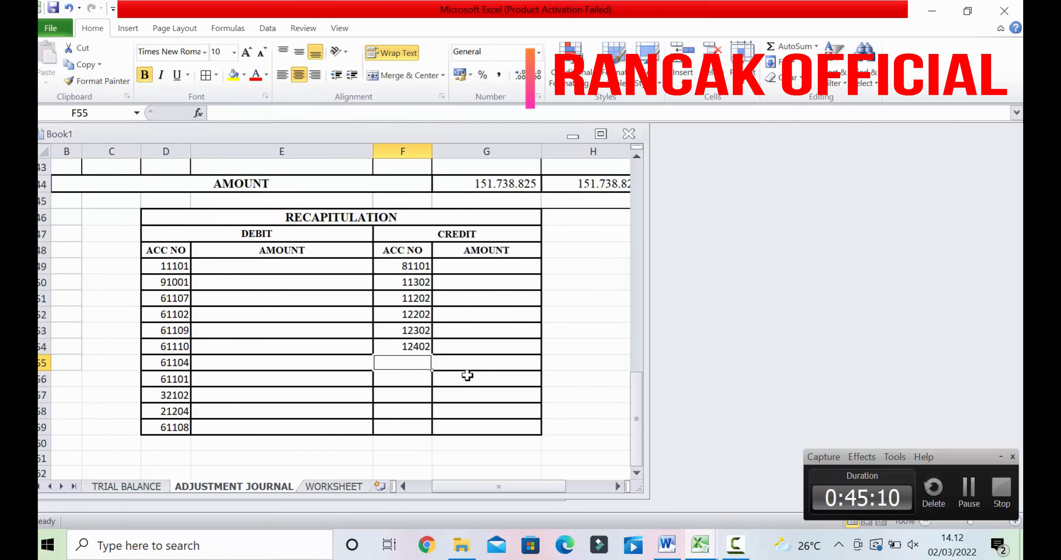
{"action": "type", "text": "="}
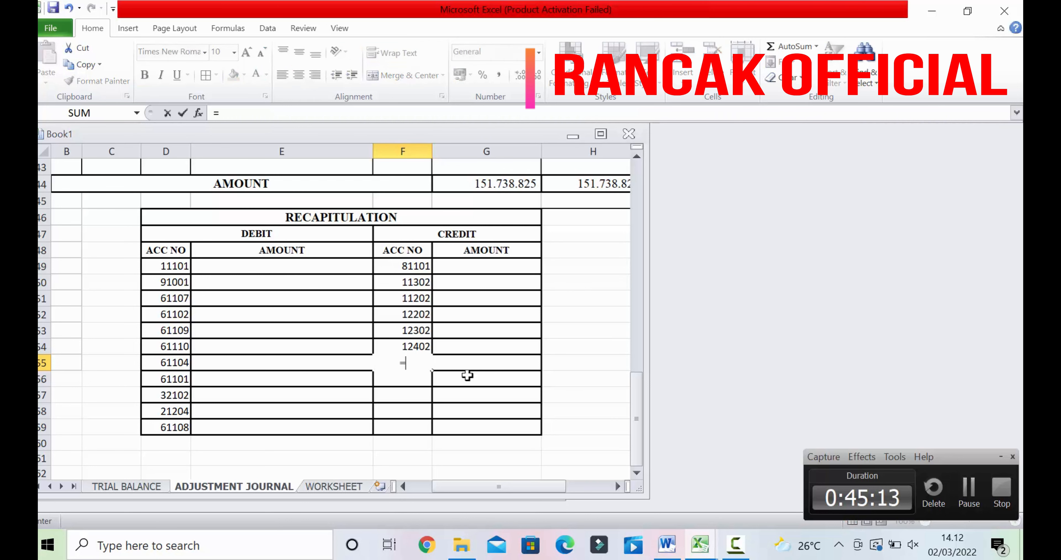
{"action": "scroll", "coordinate": [478, 369], "scroll_direction": "up", "scroll_amount": 7}
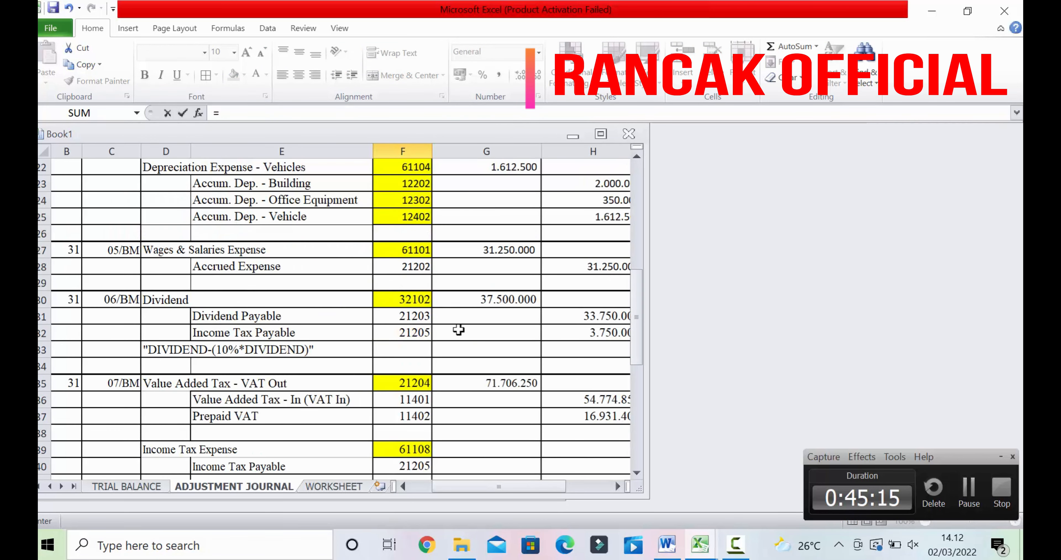
{"action": "left_click", "coordinate": [416, 266]}
{"action": "key", "text": "Return"}
{"action": "scroll", "coordinate": [428, 337], "scroll_direction": "down", "scroll_amount": 1}
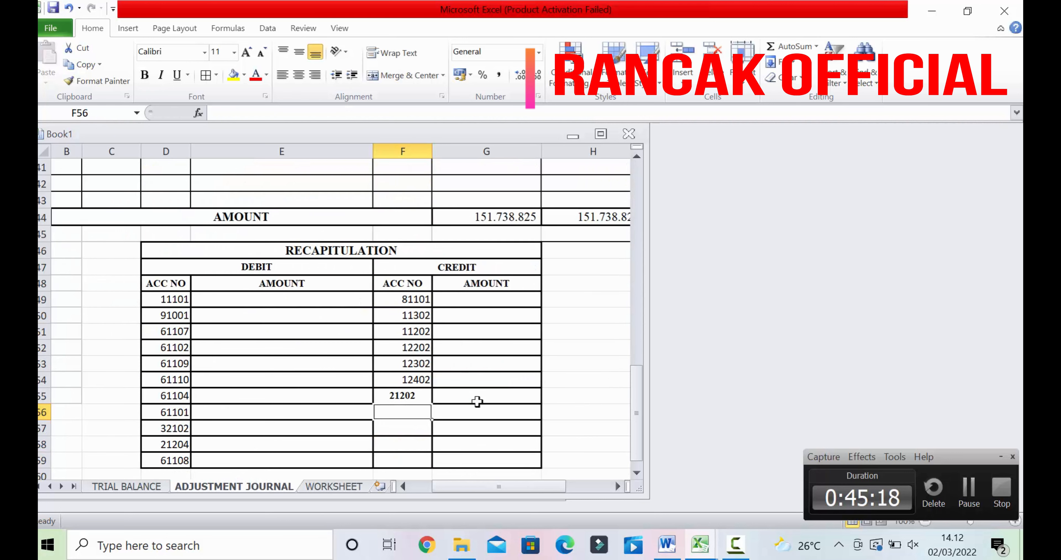
Set the font size of the recapitulation's column headings and rows in D48:G59 to 12
{"action": "left_click", "coordinate": [448, 407]}
{"action": "left_click", "coordinate": [402, 395]}
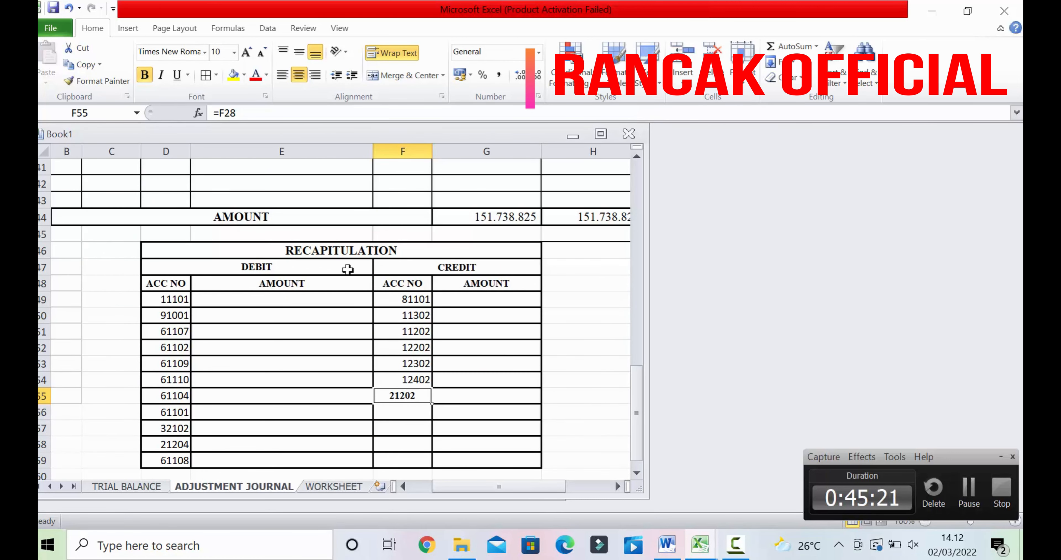
{"action": "left_click_drag", "start_coordinate": [164, 284], "coordinate": [516, 435]}
{"action": "left_click", "coordinate": [216, 52]}
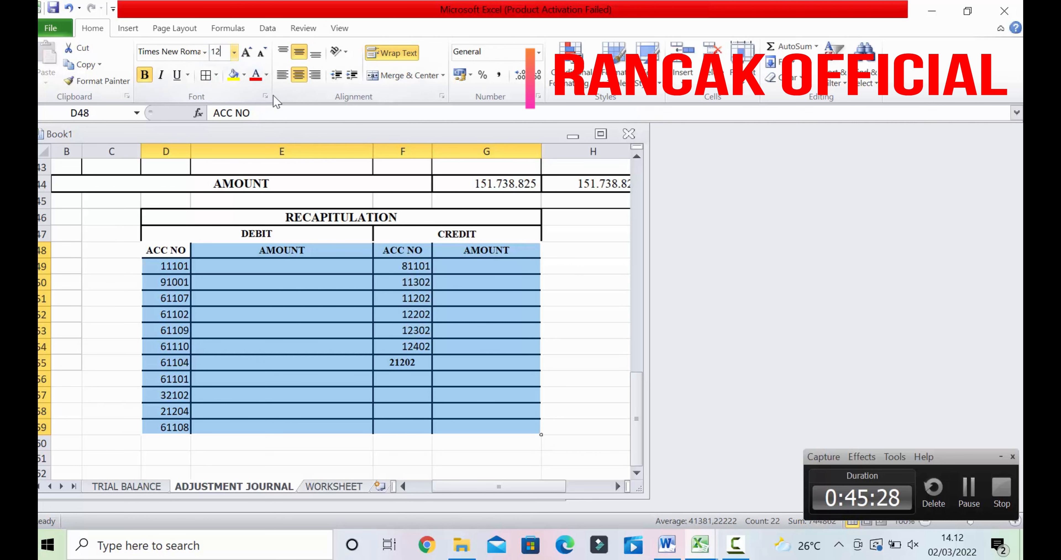
{"action": "type", "text": "12"}
{"action": "key", "text": "Return"}
Remove the bold from the account number in F55 and right-align it
{"action": "left_click", "coordinate": [427, 382]}
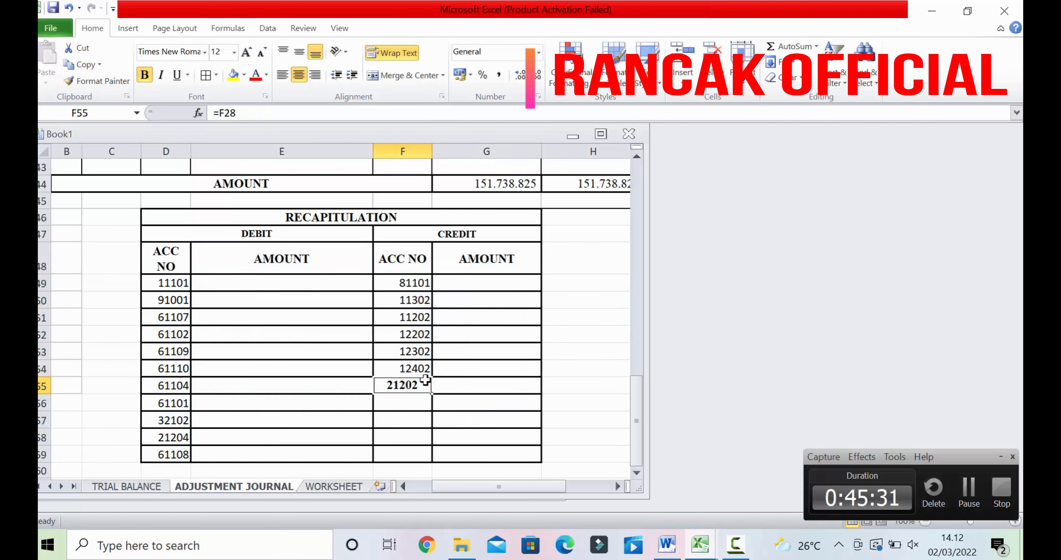
{"action": "key", "text": "ctrl+b"}
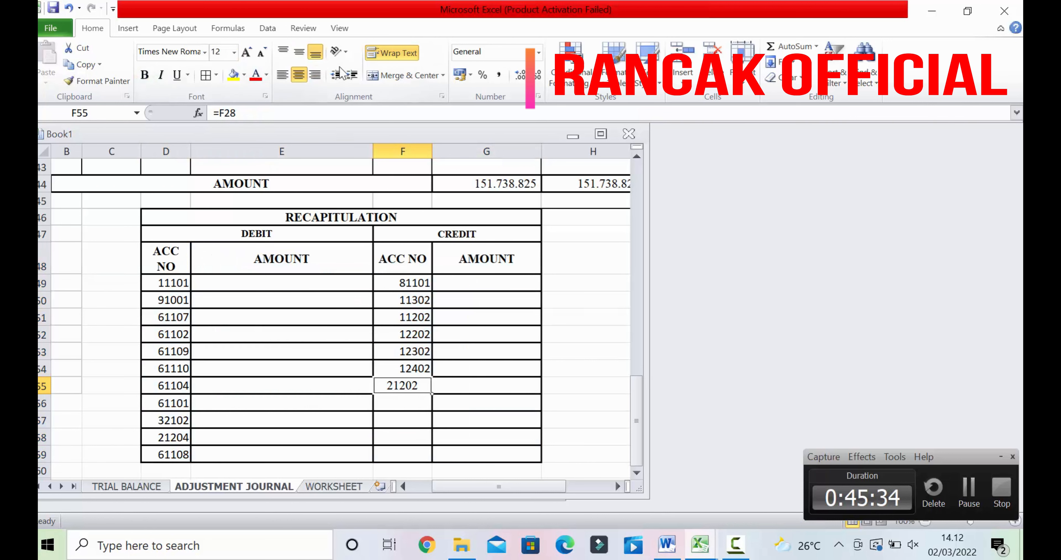
{"action": "left_click", "coordinate": [315, 74]}
{"action": "scroll", "coordinate": [443, 319], "scroll_direction": "down", "scroll_amount": 1}
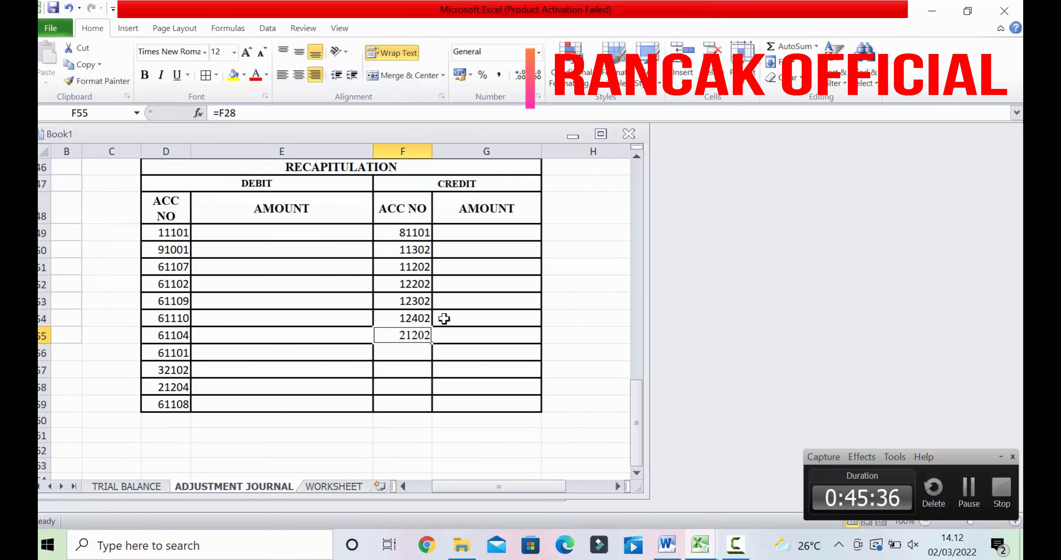
Highlight the Accrued Expense account number in F28 with yellow fill
{"action": "left_click", "coordinate": [407, 354]}
{"action": "scroll", "coordinate": [494, 350], "scroll_direction": "up", "scroll_amount": 8}
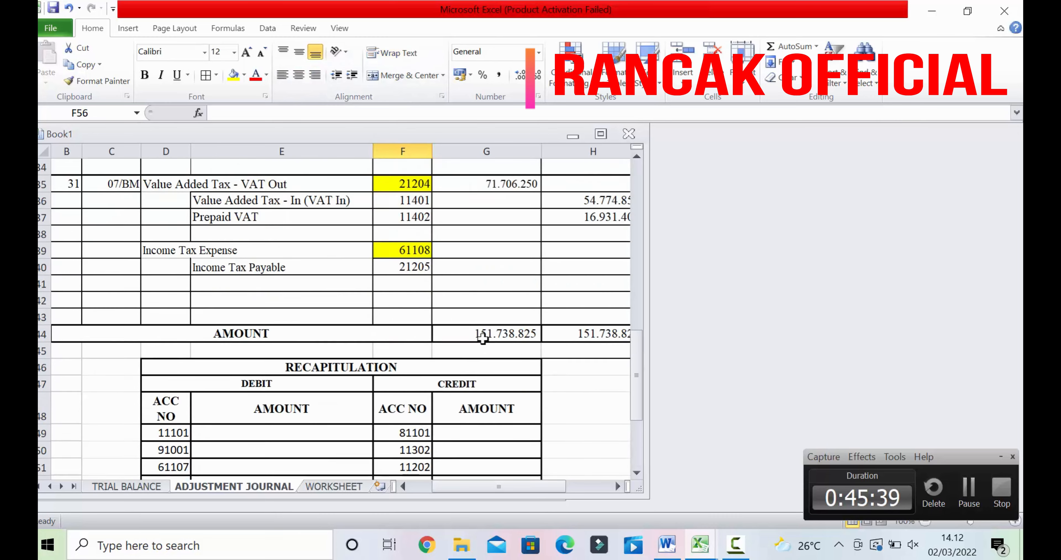
{"action": "left_click", "coordinate": [408, 265]}
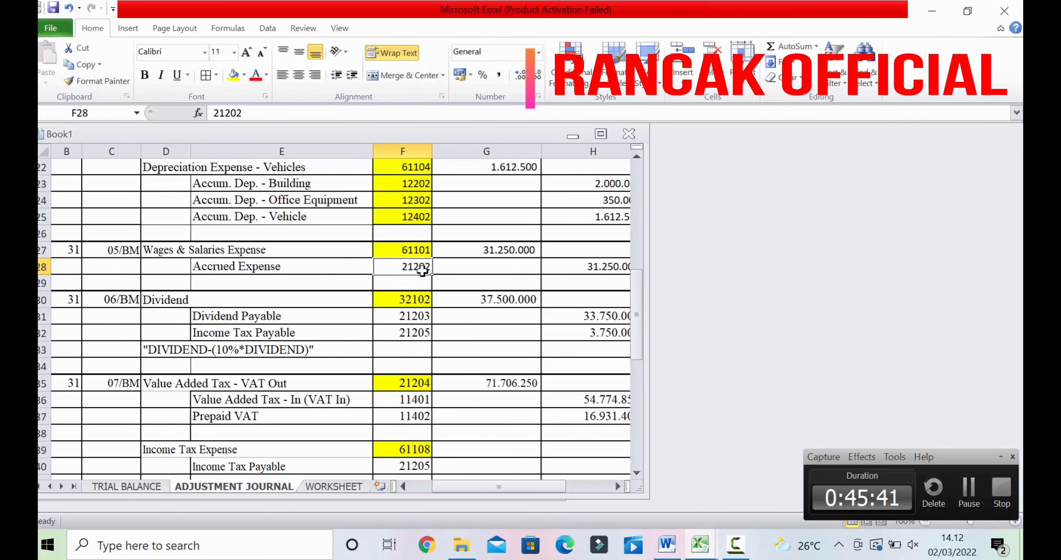
{"action": "left_click", "coordinate": [233, 74]}
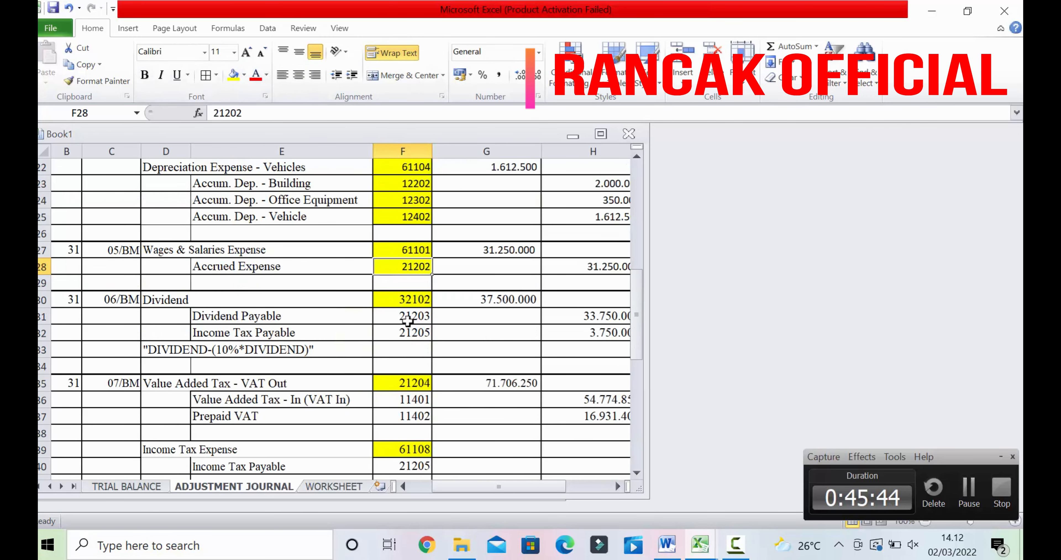
Link F56 in the recapitulation's credit column to the Dividend Payable account number in F31
{"action": "scroll", "coordinate": [407, 321], "scroll_direction": "down", "scroll_amount": 2}
{"action": "scroll", "coordinate": [439, 424], "scroll_direction": "down", "scroll_amount": 5}
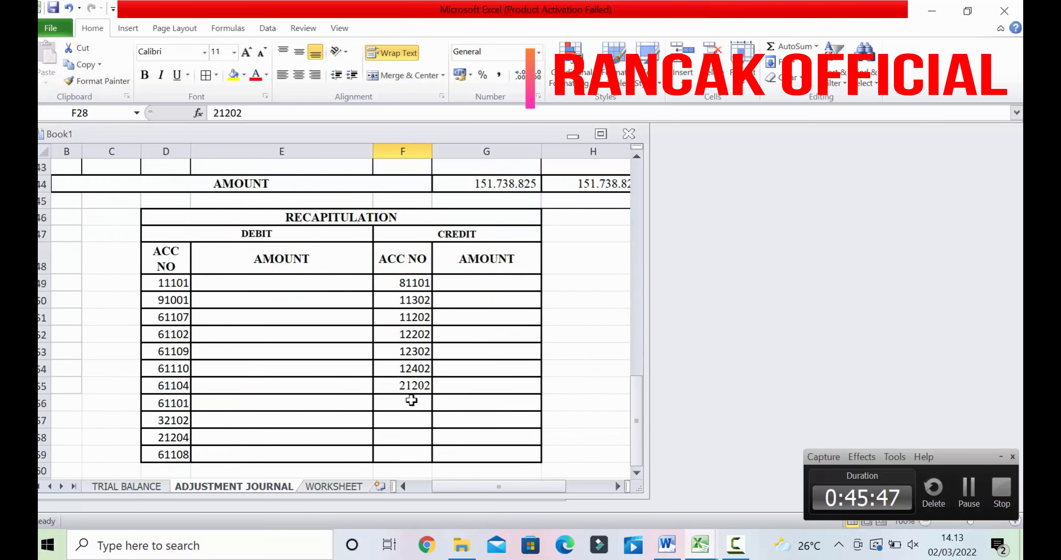
{"action": "left_click", "coordinate": [412, 401]}
{"action": "type", "text": "="}
{"action": "scroll", "coordinate": [413, 401], "scroll_direction": "up", "scroll_amount": 7}
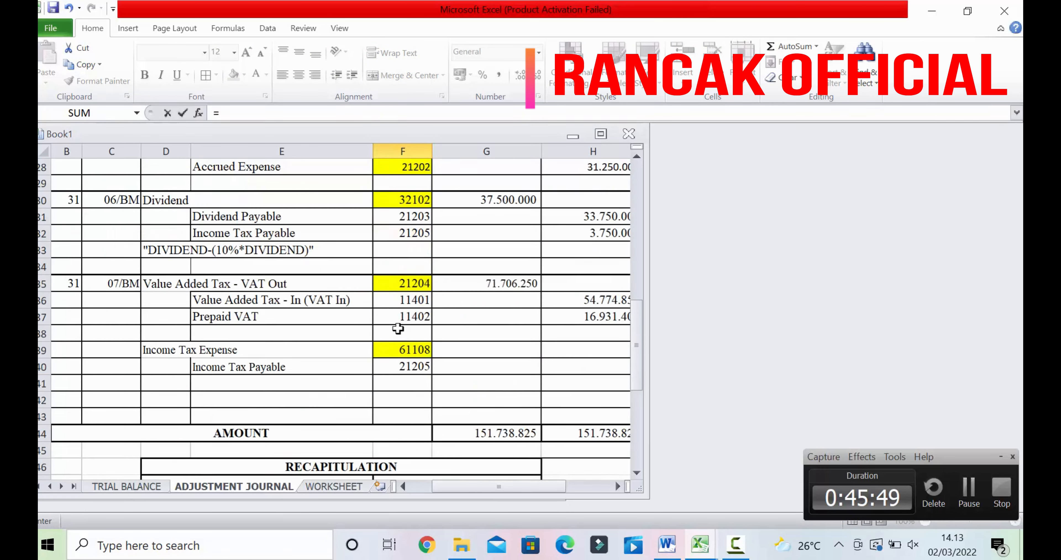
{"action": "left_click", "coordinate": [411, 321]}
{"action": "key", "text": "BackSpace"}
{"action": "key", "text": "BackSpace"}
{"action": "key", "text": "BackSpace"}
{"action": "scroll", "coordinate": [412, 325], "scroll_direction": "down", "scroll_amount": 8}
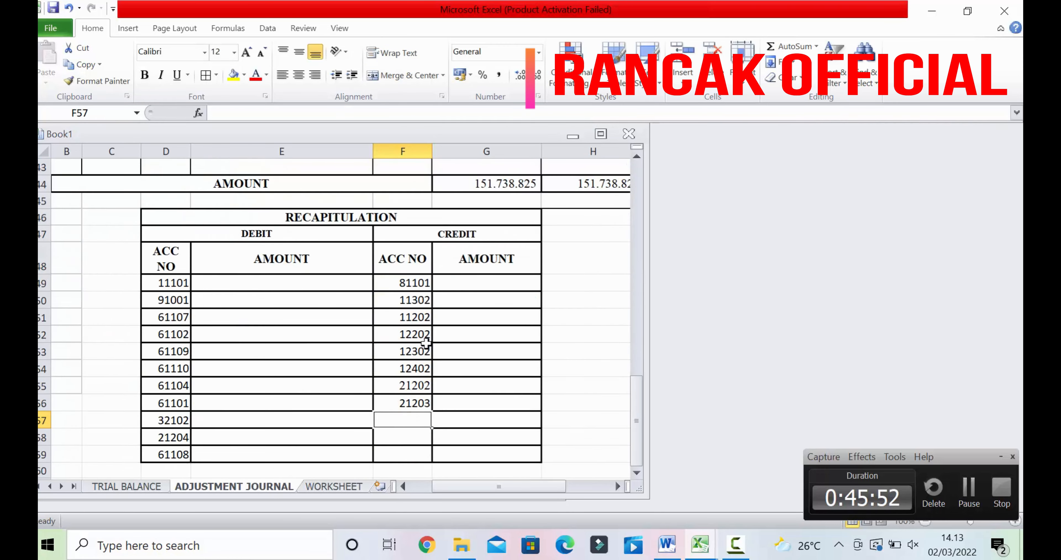
Link F57 to the Income Tax Payable account number in F32
{"action": "scroll", "coordinate": [440, 338], "scroll_direction": "up", "scroll_amount": 9}
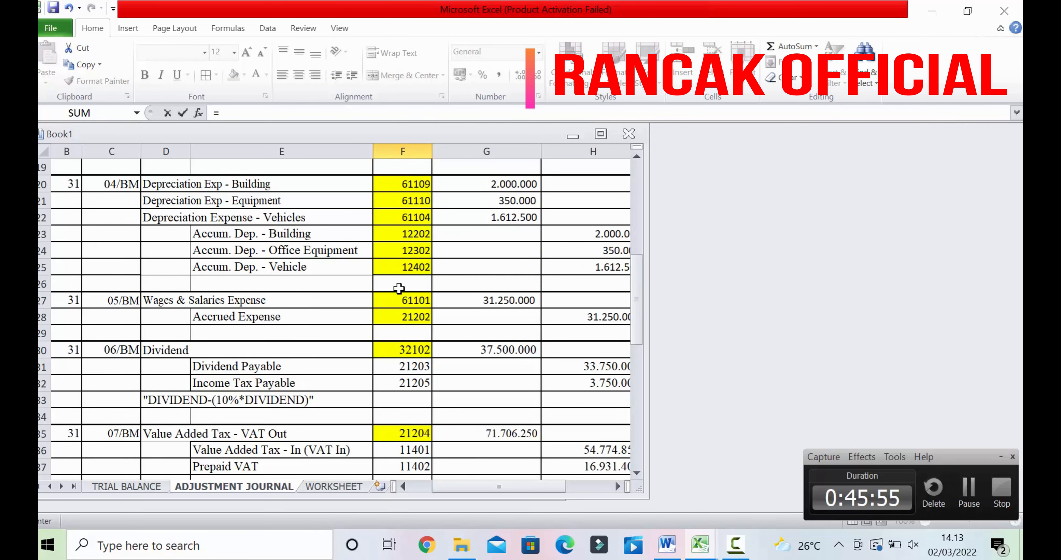
{"action": "left_click", "coordinate": [424, 383]}
{"action": "key", "text": "Return"}
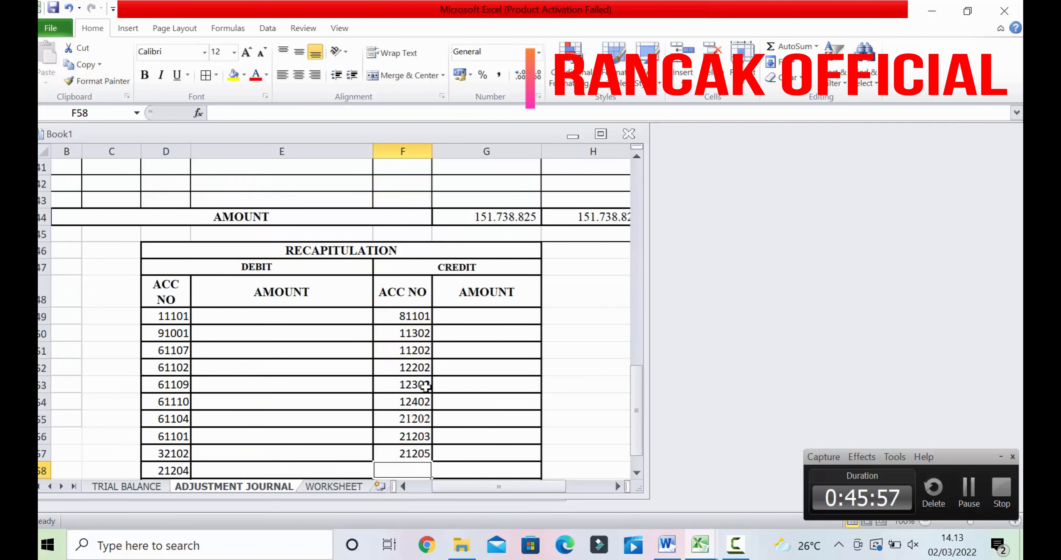
Highlight the Dividend Payable and Income Tax Payable account numbers in F31:F32 with yellow fill
{"action": "scroll", "coordinate": [458, 396], "scroll_direction": "up", "scroll_amount": 3}
{"action": "scroll", "coordinate": [458, 396], "scroll_direction": "up", "scroll_amount": 2}
{"action": "left_click_drag", "start_coordinate": [396, 249], "coordinate": [424, 267]}
{"action": "left_click", "coordinate": [442, 282]}
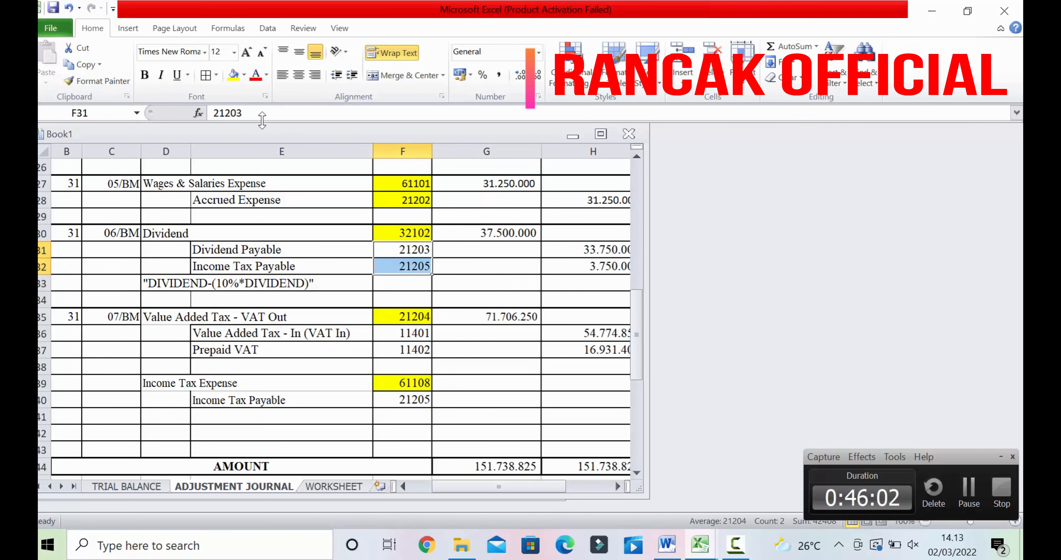
{"action": "left_click", "coordinate": [233, 75]}
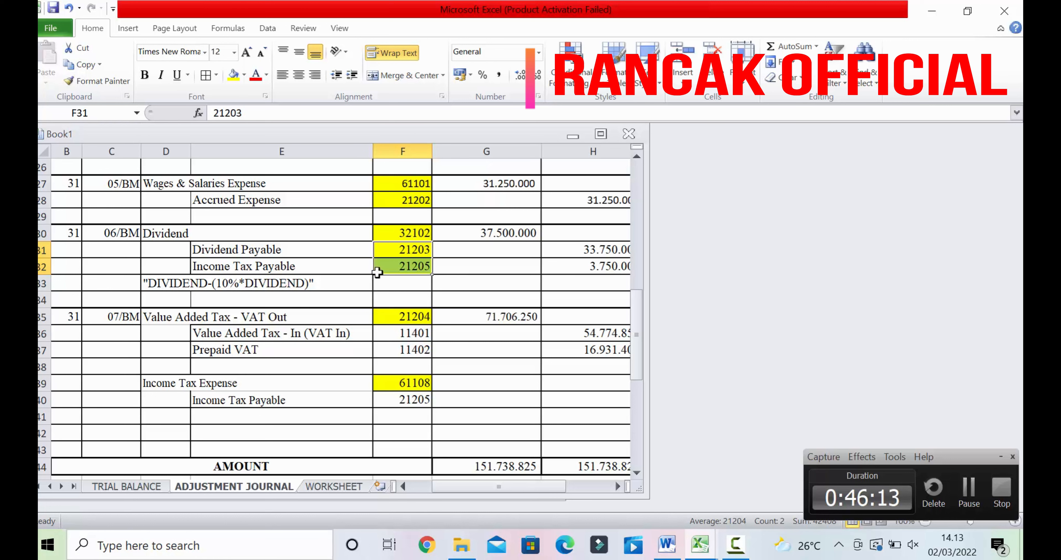
Link F58 in the recapitulation's credit column to the Value Added Tax - In account number in F36
{"action": "scroll", "coordinate": [413, 345], "scroll_direction": "down", "scroll_amount": 8}
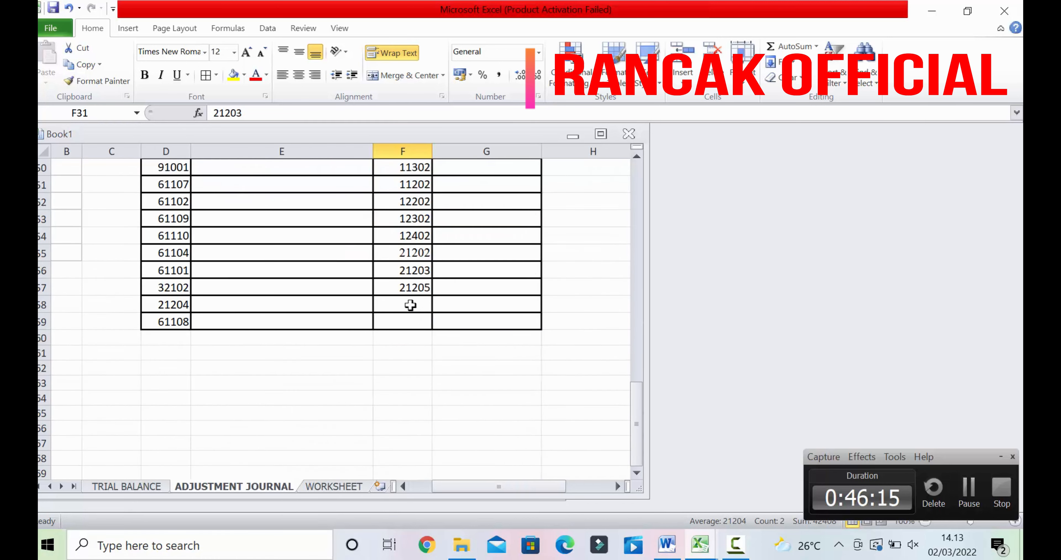
{"action": "left_click", "coordinate": [411, 302]}
{"action": "type", "text": "="}
{"action": "scroll", "coordinate": [411, 302], "scroll_direction": "up", "scroll_amount": 11}
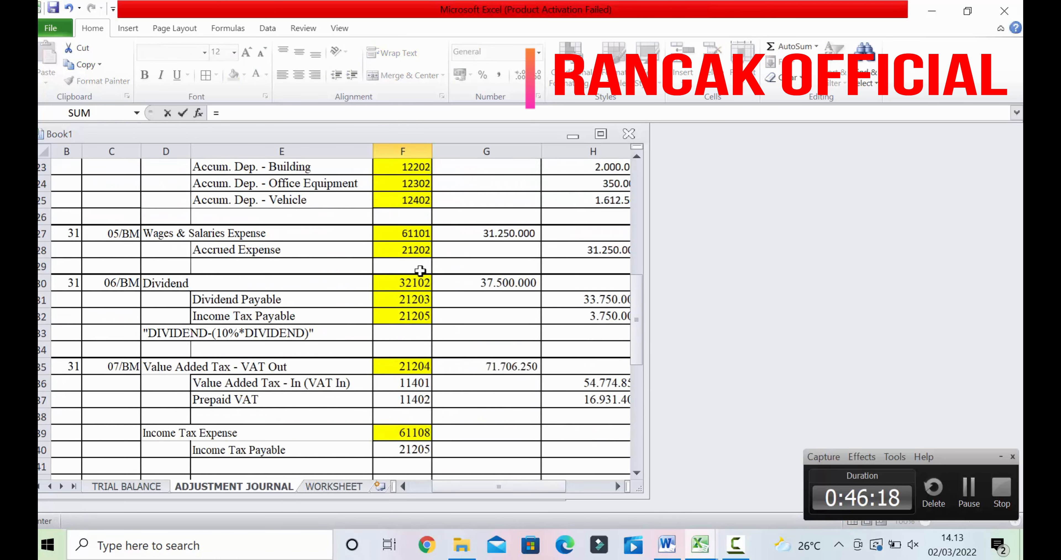
{"action": "scroll", "coordinate": [379, 361], "scroll_direction": "down", "scroll_amount": 2}
{"action": "left_click", "coordinate": [400, 333]}
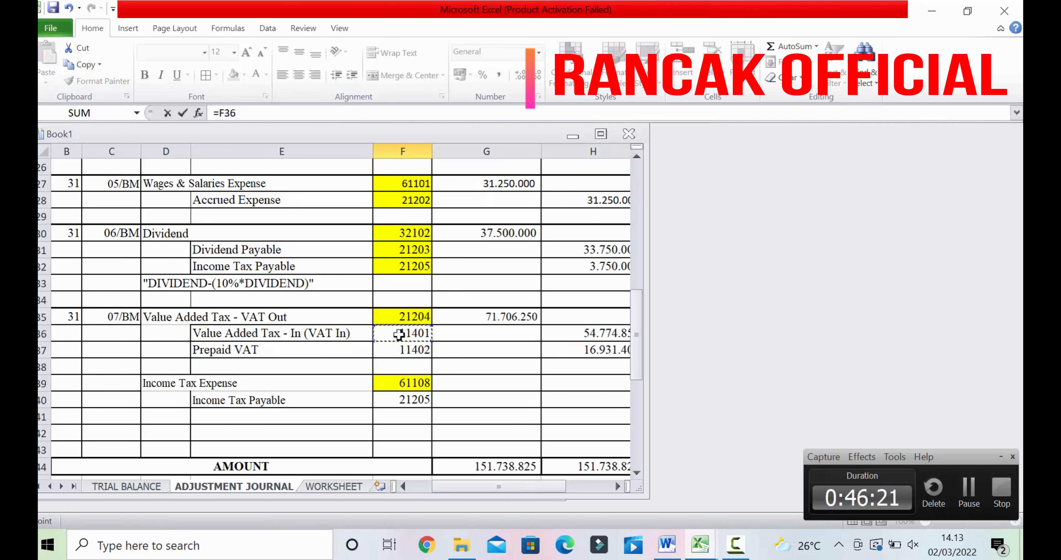
{"action": "key", "text": "Return"}
Link F59 to the Prepaid VAT account number in F37
{"action": "type", "text": "="}
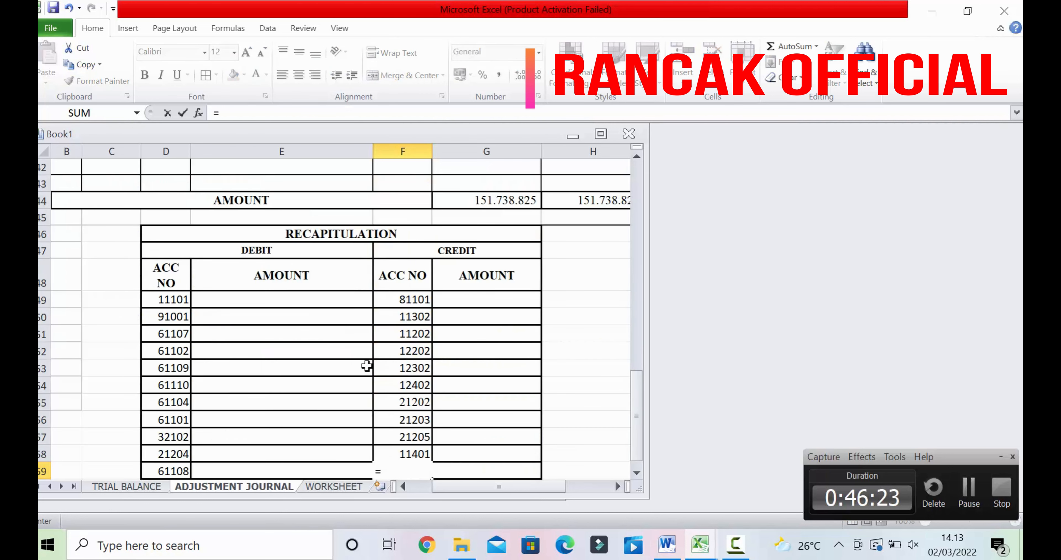
{"action": "scroll", "coordinate": [366, 365], "scroll_direction": "down", "scroll_amount": 2}
{"action": "scroll", "coordinate": [368, 369], "scroll_direction": "up", "scroll_amount": 4}
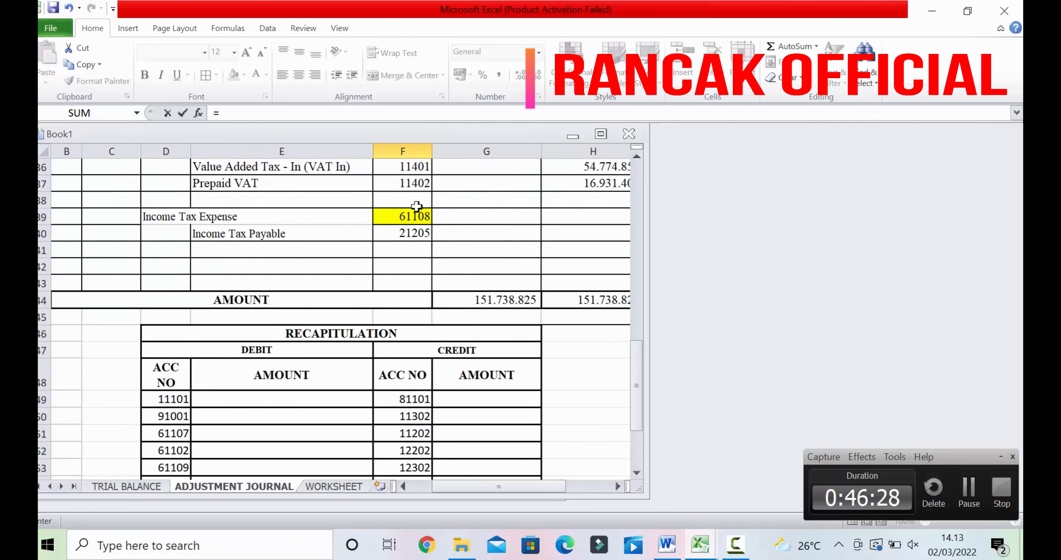
{"action": "left_click", "coordinate": [414, 183]}
{"action": "key", "text": "Return"}
Link F60, just below the credit column's last row, to the Income Tax Payable account number in F40
{"action": "scroll", "coordinate": [407, 187], "scroll_direction": "down", "scroll_amount": 1}
{"action": "scroll", "coordinate": [407, 196], "scroll_direction": "up", "scroll_amount": 1}
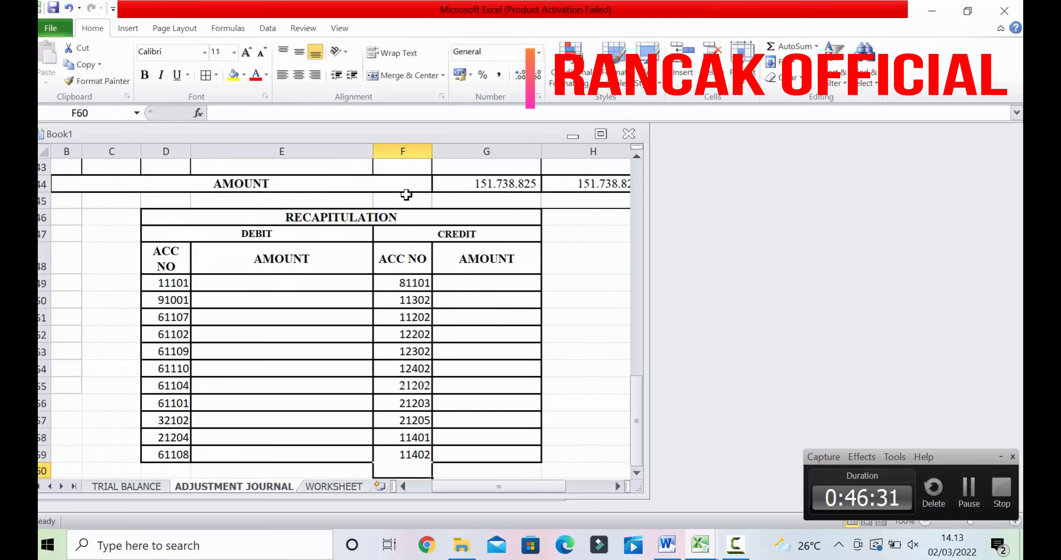
{"action": "scroll", "coordinate": [406, 194], "scroll_direction": "up", "scroll_amount": 2}
{"action": "scroll", "coordinate": [492, 262], "scroll_direction": "down", "scroll_amount": 3}
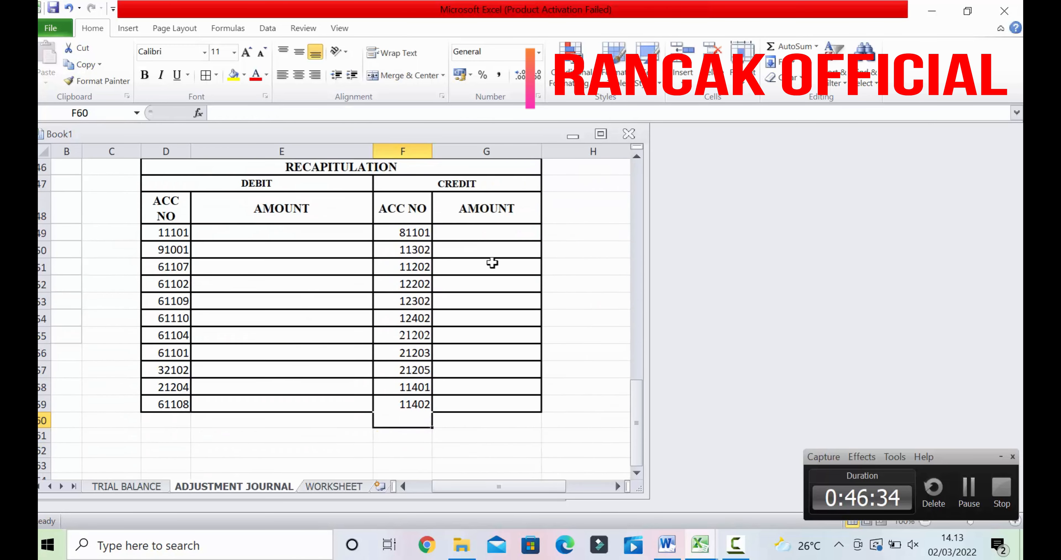
{"action": "type", "text": "="}
{"action": "scroll", "coordinate": [490, 263], "scroll_direction": "up", "scroll_amount": 3}
{"action": "scroll", "coordinate": [455, 241], "scroll_direction": "up", "scroll_amount": 2}
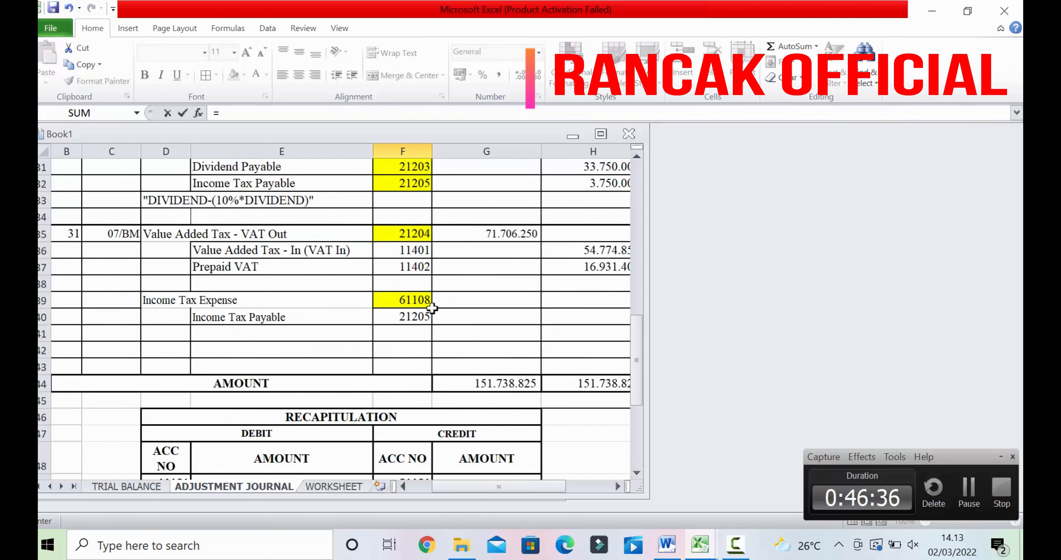
{"action": "left_click", "coordinate": [423, 317]}
{"action": "key", "text": "Return"}
Highlight the Value Added Tax - In, Prepaid VAT and Income Tax Payable account numbers in F36:F37 and F40 with yellow fill
{"action": "scroll", "coordinate": [428, 316], "scroll_direction": "up", "scroll_amount": 4}
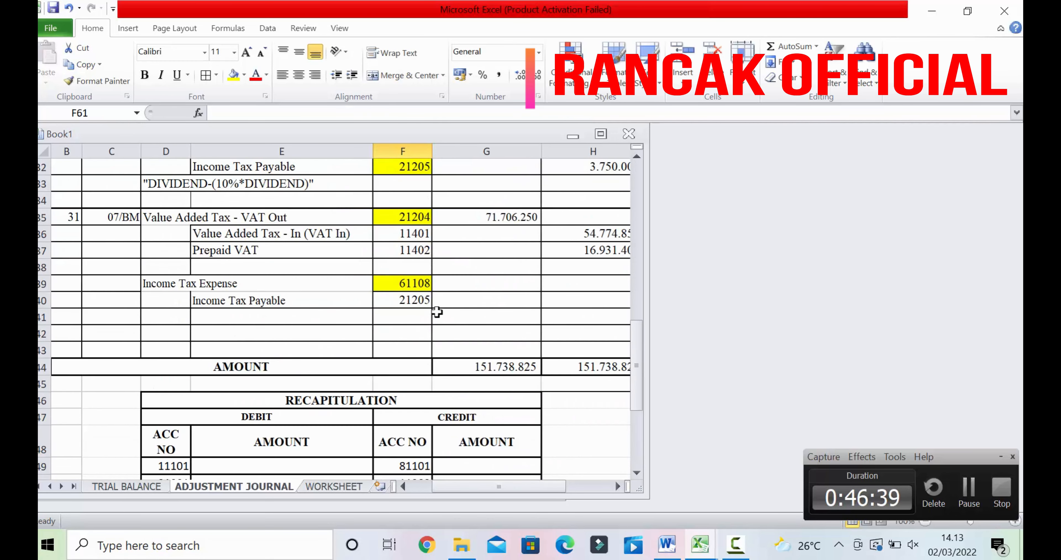
{"action": "left_click_drag", "start_coordinate": [401, 237], "coordinate": [403, 249]}
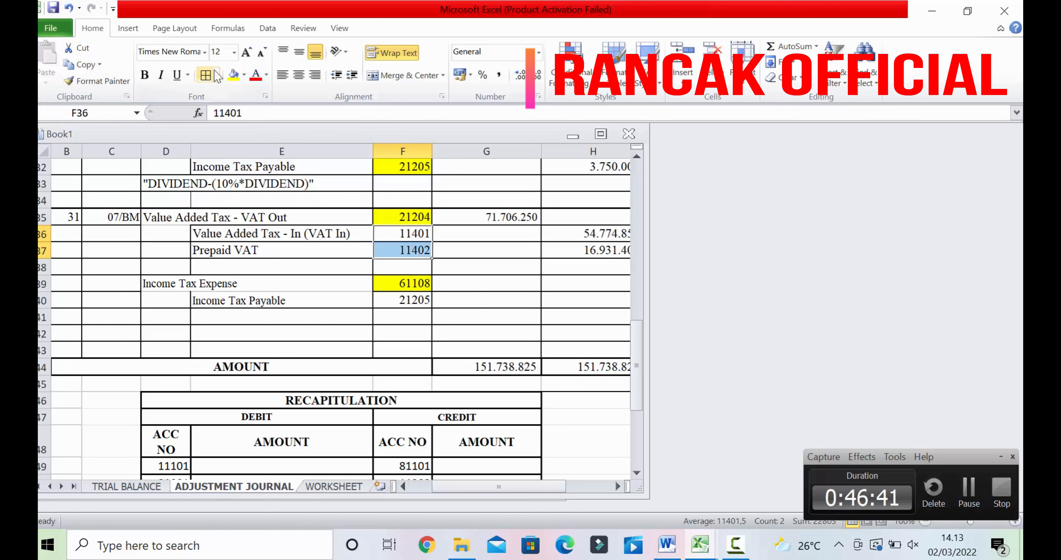
{"action": "left_click", "coordinate": [233, 74]}
{"action": "left_click", "coordinate": [409, 300]}
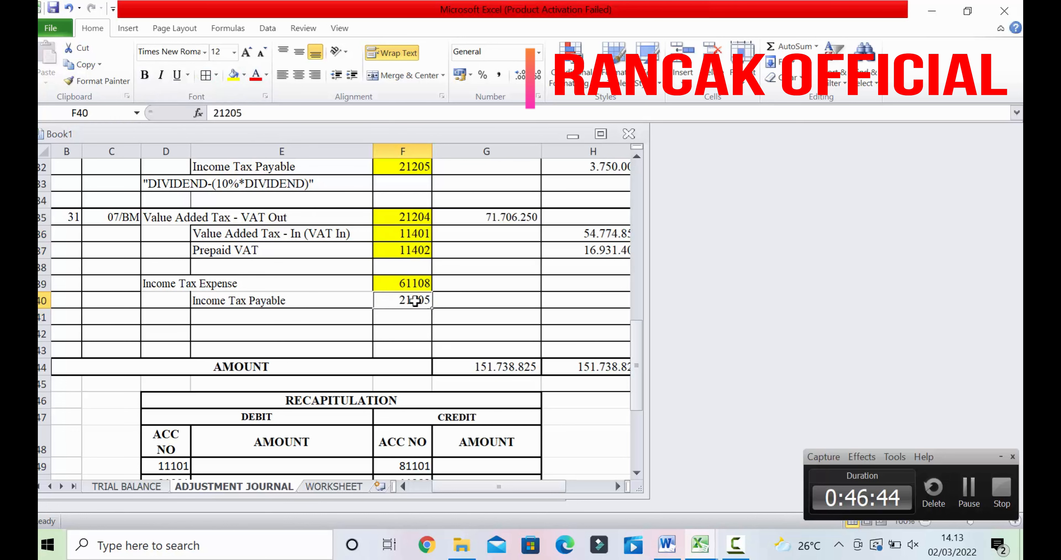
{"action": "left_click", "coordinate": [233, 74]}
{"action": "scroll", "coordinate": [468, 202], "scroll_direction": "up", "scroll_amount": 4}
{"action": "scroll", "coordinate": [469, 202], "scroll_direction": "down", "scroll_amount": 6}
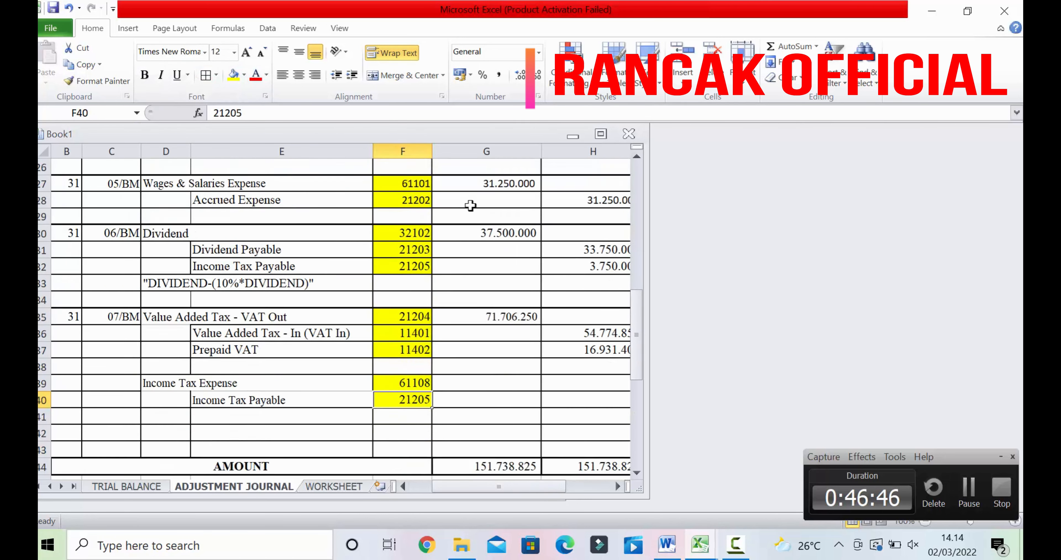
{"action": "scroll", "coordinate": [469, 197], "scroll_direction": "down", "scroll_amount": 4}
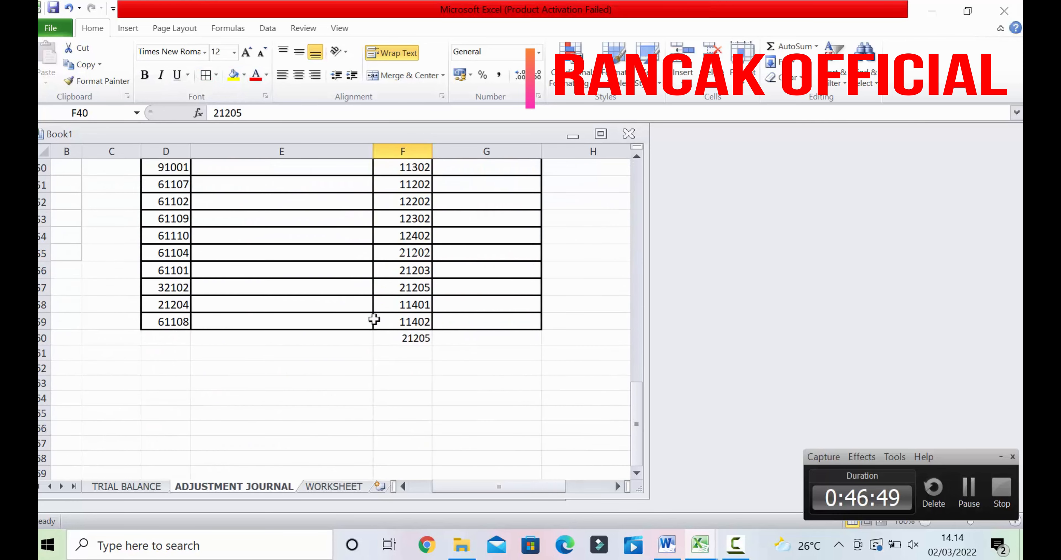
Enter a bold AMOUNT label in D62, below the recapitulation's debit account numbers
{"action": "left_click", "coordinate": [181, 366]}
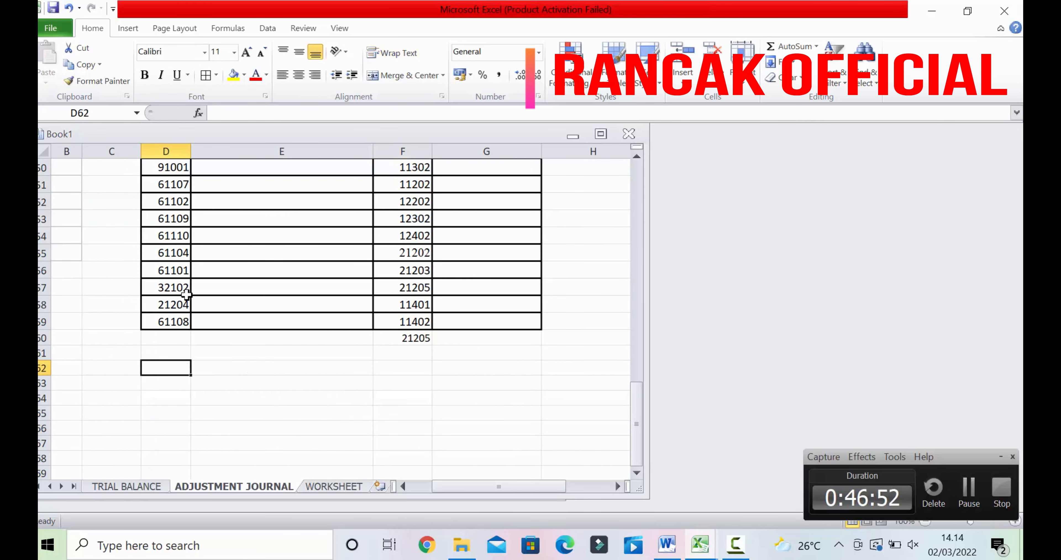
{"action": "left_click", "coordinate": [144, 75]}
{"action": "type", "text": "T"}
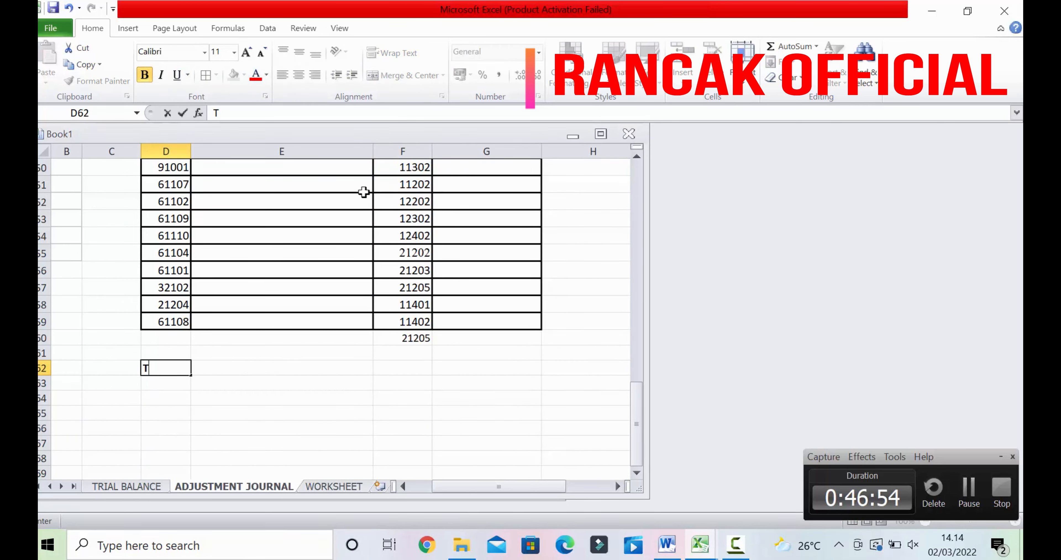
{"action": "type", "text": "OTA"}
{"action": "type", "text": "AMOUNT"}
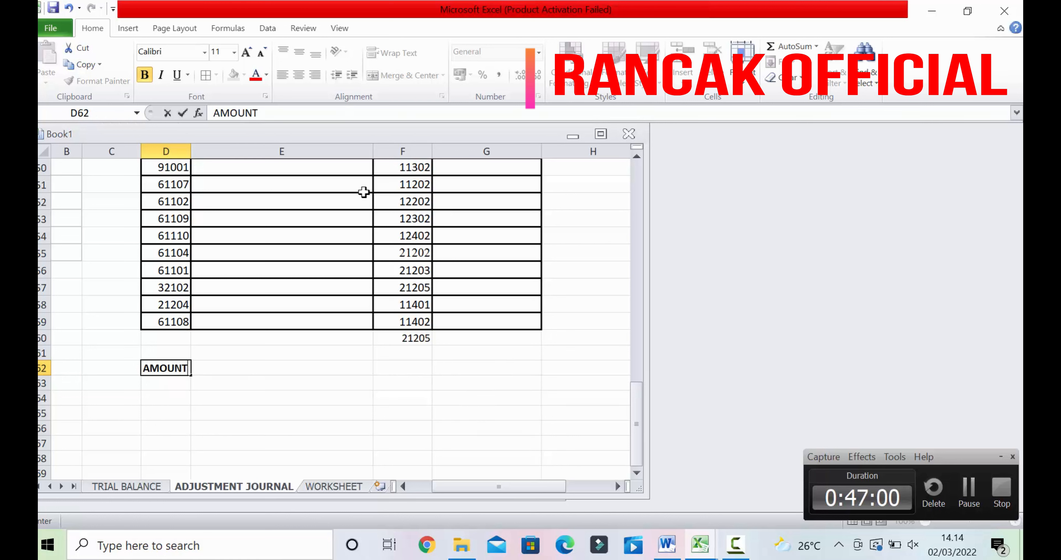
Enter the label AMOUNT in F62, below the credit account numbers, and make it bold
{"action": "left_click", "coordinate": [414, 367]}
{"action": "type", "text": "AMO"}
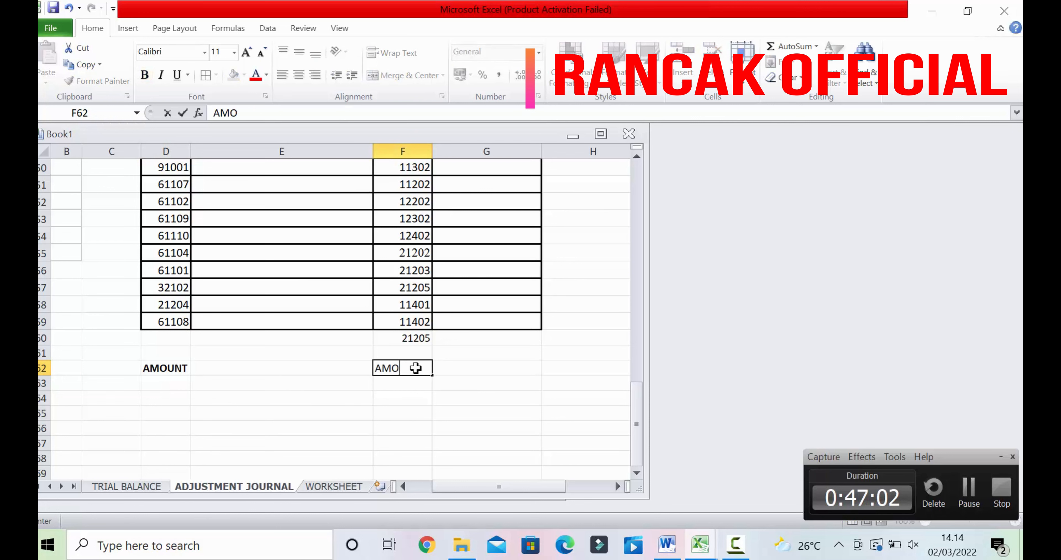
{"action": "type", "text": "UNT"}
{"action": "left_click", "coordinate": [576, 420]}
{"action": "left_click", "coordinate": [415, 374]}
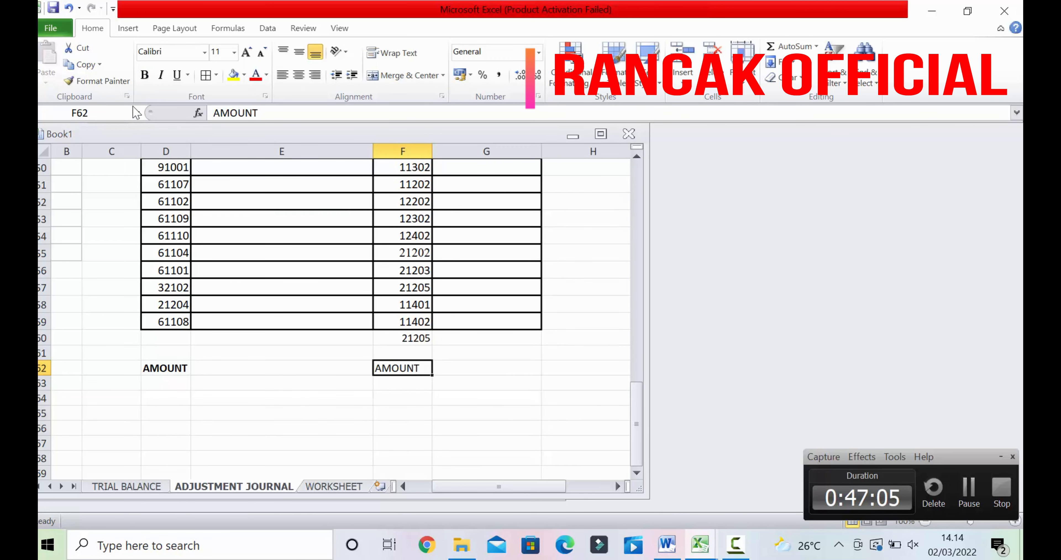
{"action": "key", "text": "ctrl+b"}
Apply borders to all cells in D60:G62 to extend the recapitulation table
{"action": "left_click_drag", "start_coordinate": [173, 335], "coordinate": [488, 369]}
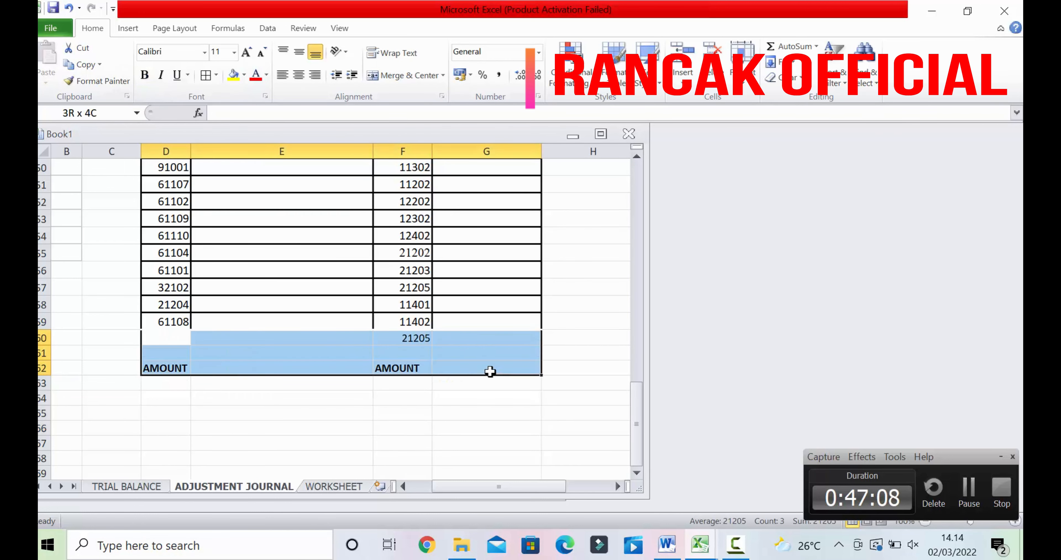
{"action": "left_click", "coordinate": [206, 75]}
{"action": "left_click", "coordinate": [363, 353]}
{"action": "left_click", "coordinate": [287, 389]}
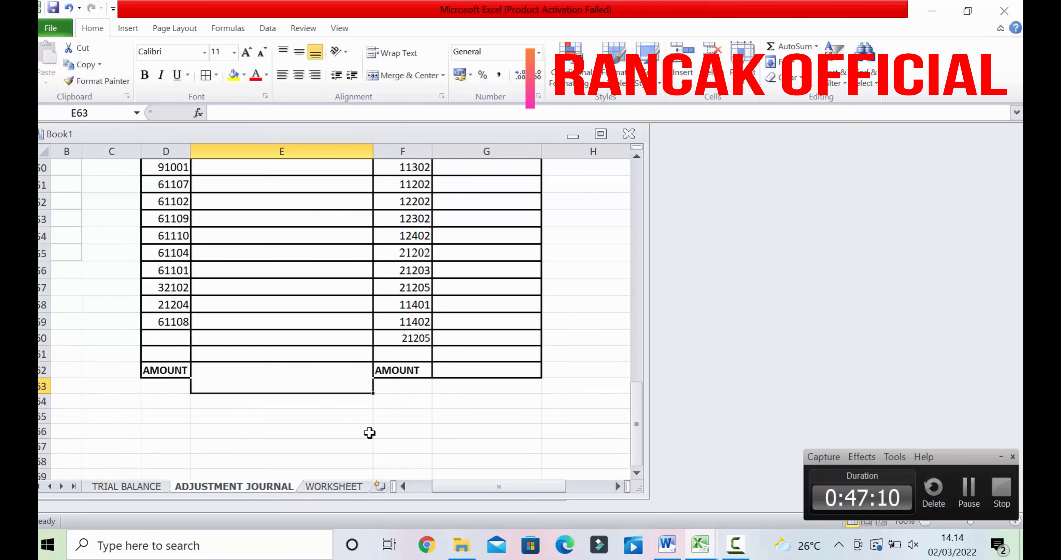
{"action": "left_click", "coordinate": [369, 432]}
{"action": "scroll", "coordinate": [351, 378], "scroll_direction": "up", "scroll_amount": 3}
{"action": "scroll", "coordinate": [353, 377], "scroll_direction": "down", "scroll_amount": 3}
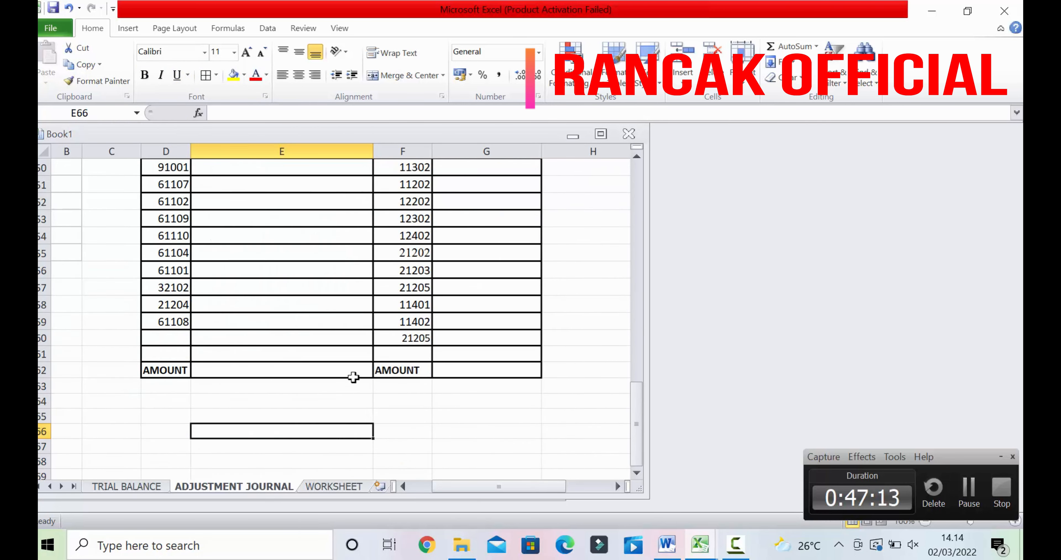
{"action": "scroll", "coordinate": [353, 377], "scroll_direction": "up", "scroll_amount": 7}
{"action": "scroll", "coordinate": [351, 374], "scroll_direction": "down", "scroll_amount": 3}
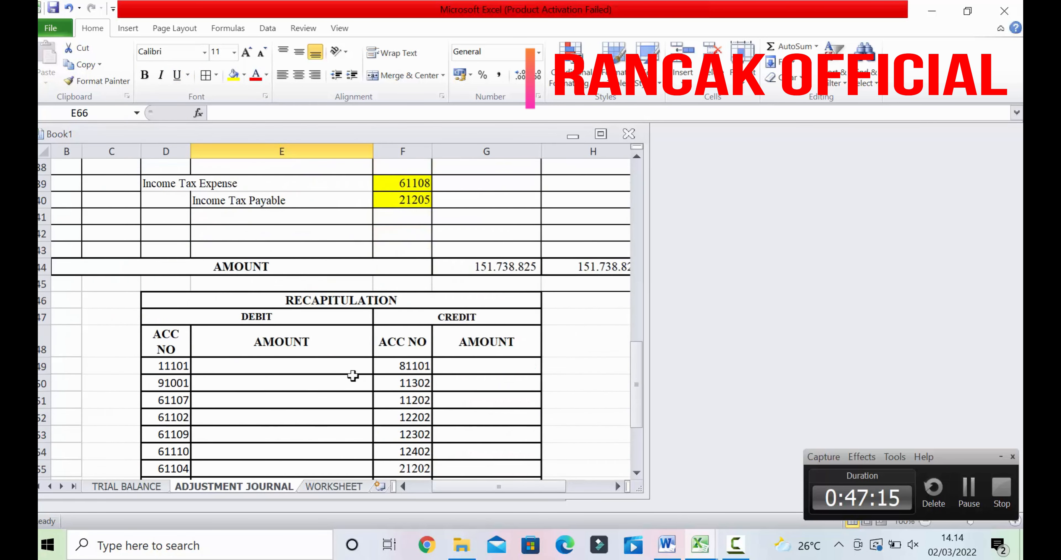
{"action": "left_click", "coordinate": [360, 365]}
{"action": "scroll", "coordinate": [395, 367], "scroll_direction": "up", "scroll_amount": 12}
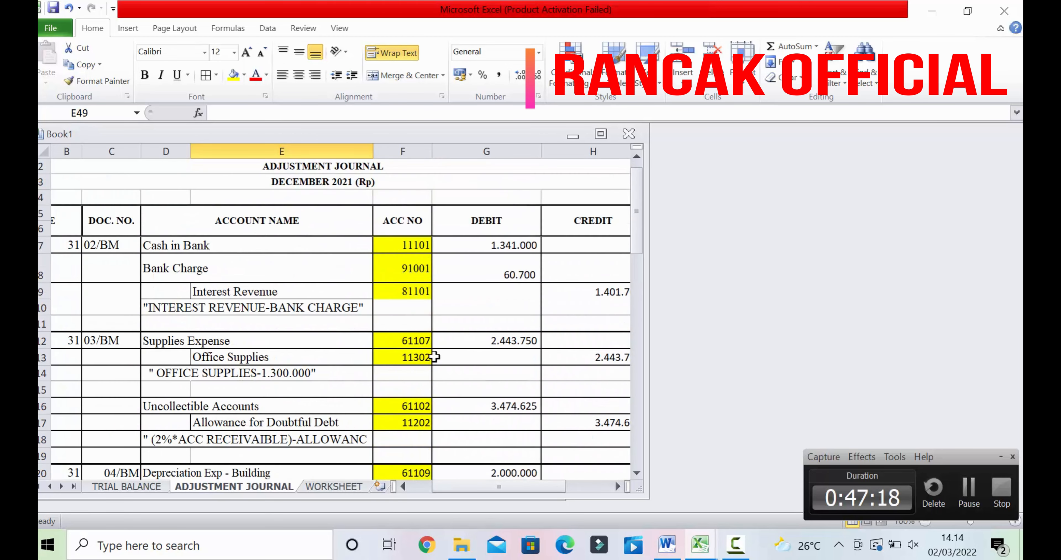
{"action": "left_click", "coordinate": [504, 243]}
{"action": "scroll", "coordinate": [537, 288], "scroll_direction": "down", "scroll_amount": 1}
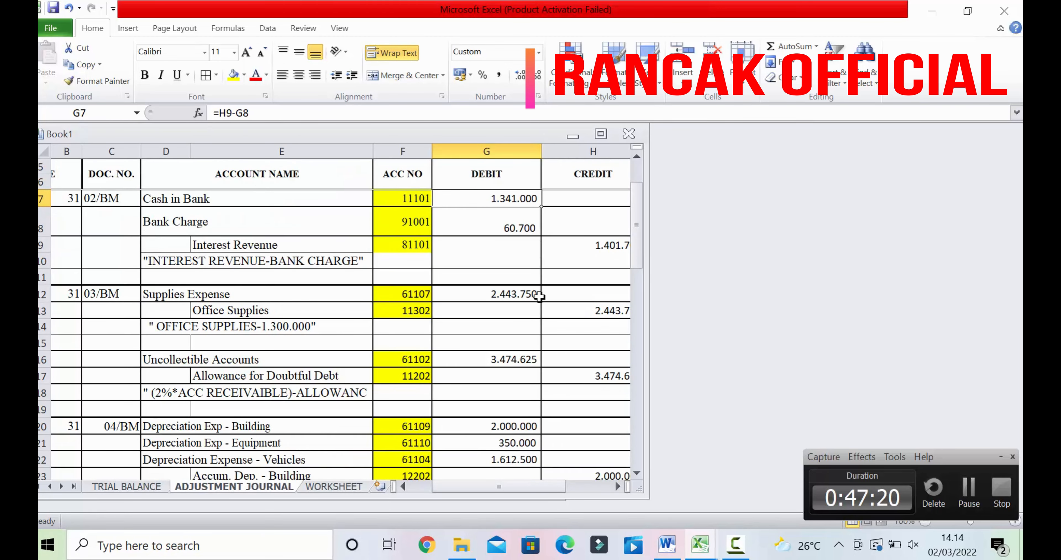
{"action": "type", "text": "="}
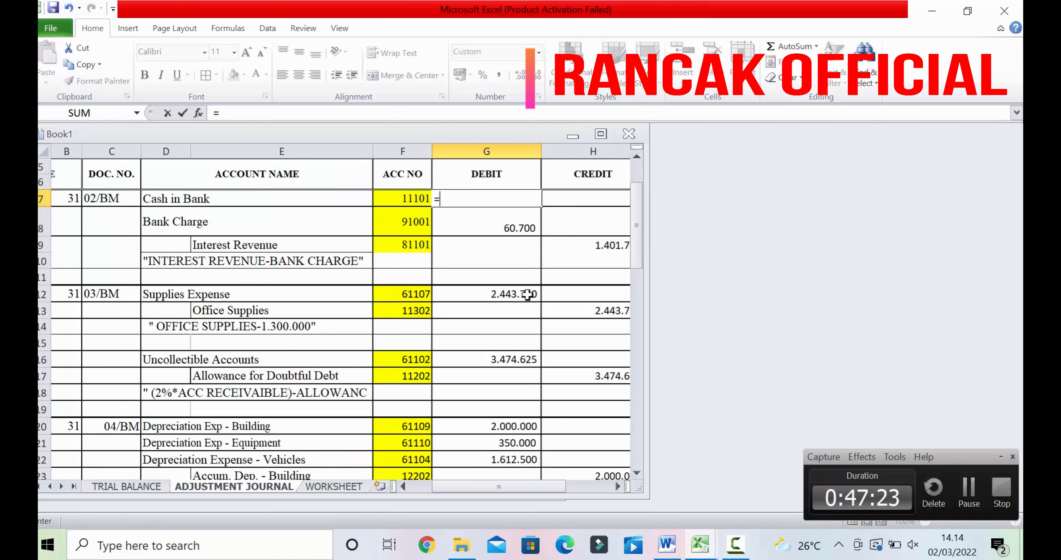
{"action": "key", "text": "ctrl+z"}
{"action": "key", "text": "Return"}
{"action": "scroll", "coordinate": [546, 321], "scroll_direction": "down", "scroll_amount": 10}
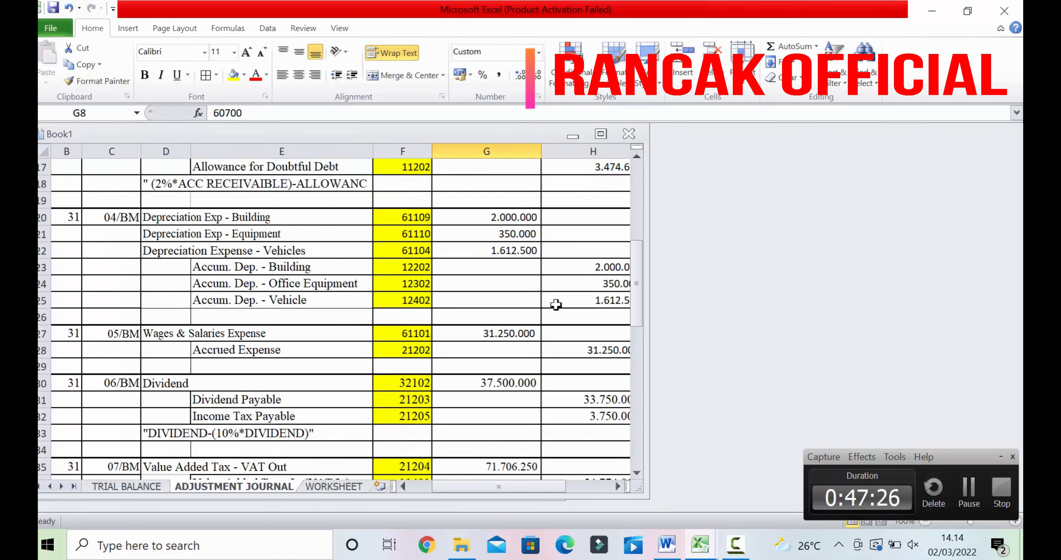
Link E49 in the recapitulation's debit amount column to the Cash in Bank debit amount in G7
{"action": "left_click", "coordinate": [334, 360]}
{"action": "type", "text": "="}
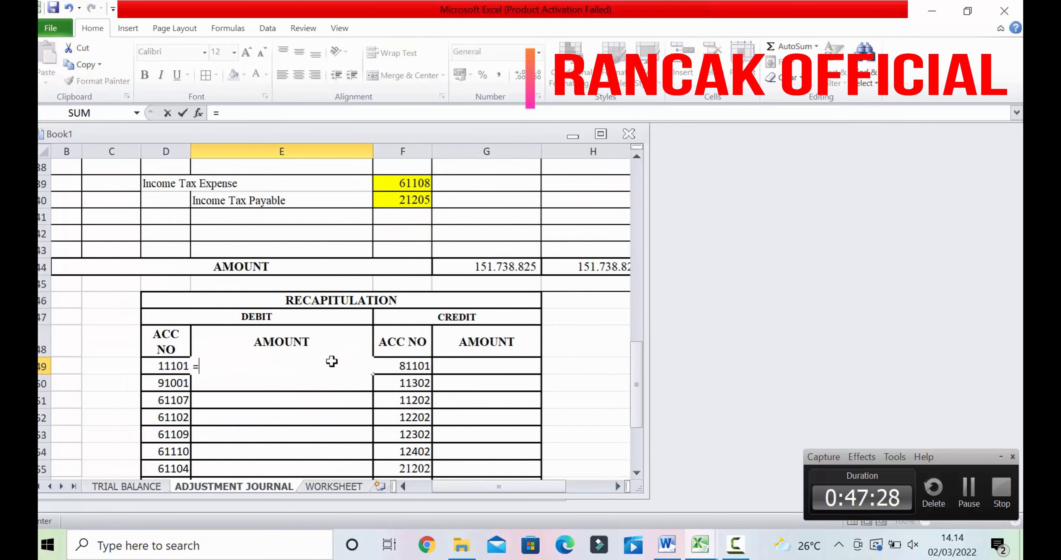
{"action": "scroll", "coordinate": [486, 229], "scroll_direction": "up", "scroll_amount": 9}
{"action": "scroll", "coordinate": [499, 187], "scroll_direction": "up", "scroll_amount": 4}
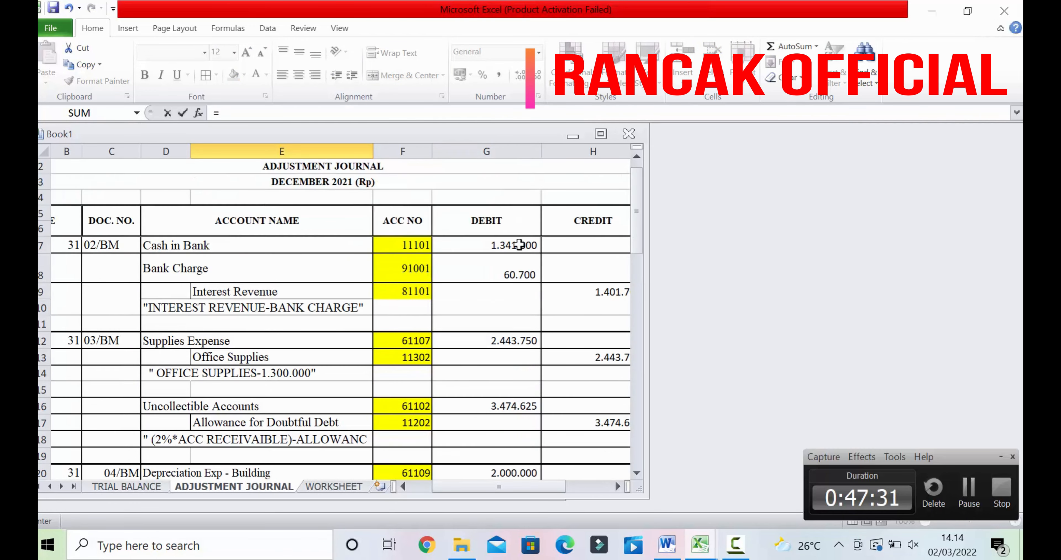
{"action": "left_click", "coordinate": [519, 245]}
{"action": "key", "text": "Return"}
{"action": "scroll", "coordinate": [439, 290], "scroll_direction": "down", "scroll_amount": 1}
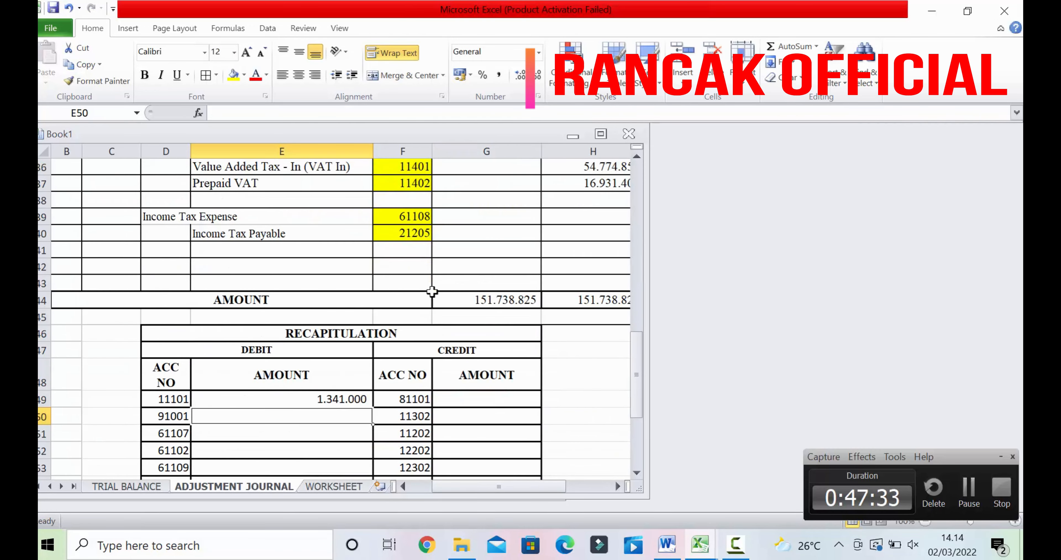
Link E50 to the Bank Charge debit amount in G8
{"action": "type", "text": "="}
{"action": "scroll", "coordinate": [431, 291], "scroll_direction": "up", "scroll_amount": 11}
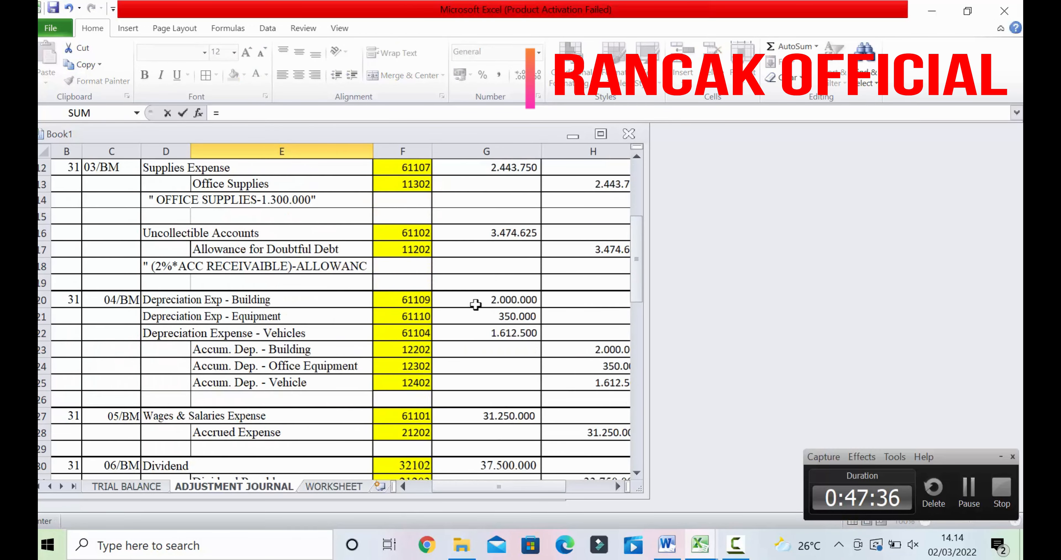
{"action": "left_click", "coordinate": [523, 259]}
{"action": "key", "text": "Return"}
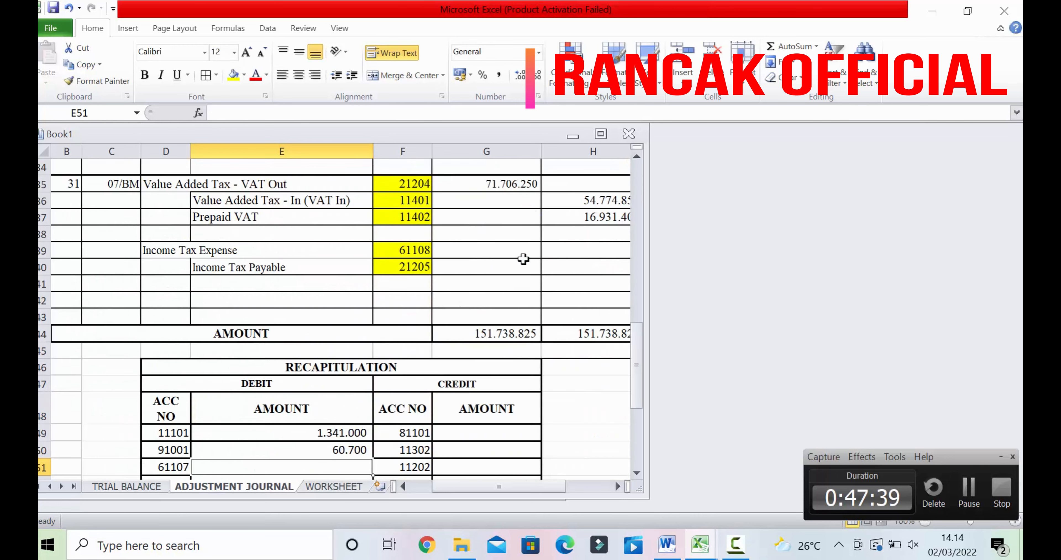
Link E51 to the Supplies Expense debit amount in G12
{"action": "type", "text": "="}
{"action": "scroll", "coordinate": [521, 259], "scroll_direction": "up", "scroll_amount": 11}
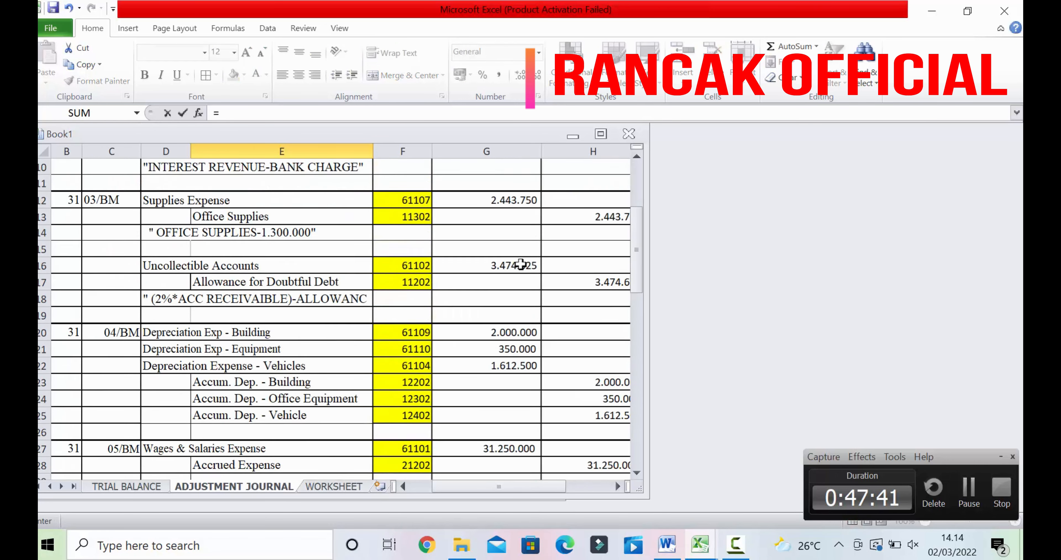
{"action": "left_click", "coordinate": [524, 356]}
{"action": "key", "text": "Return"}
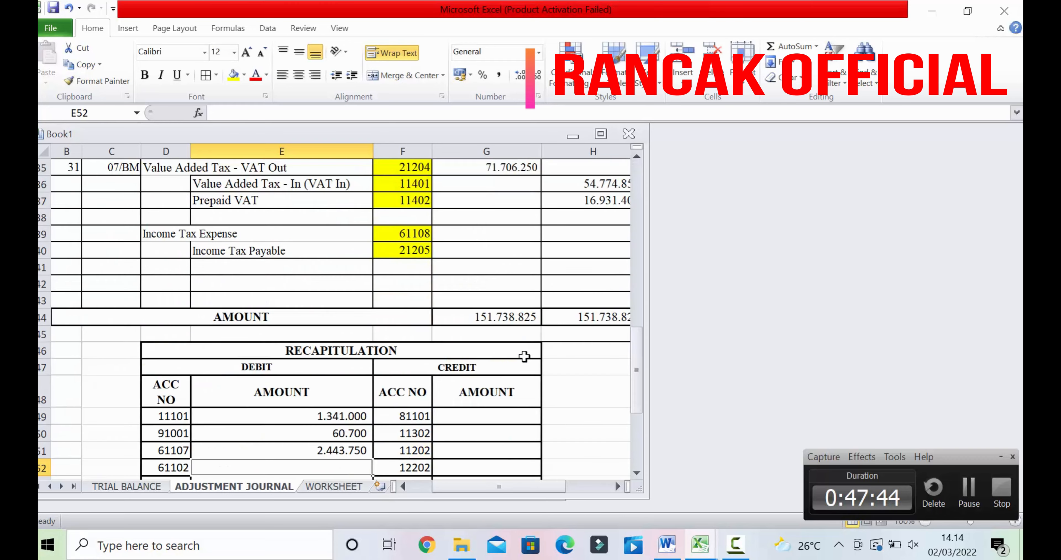
Total the recapitulation's debit amounts in E62 with a SUM of E49:E61
{"action": "scroll", "coordinate": [523, 357], "scroll_direction": "down", "scroll_amount": 6}
{"action": "left_click", "coordinate": [276, 318]}
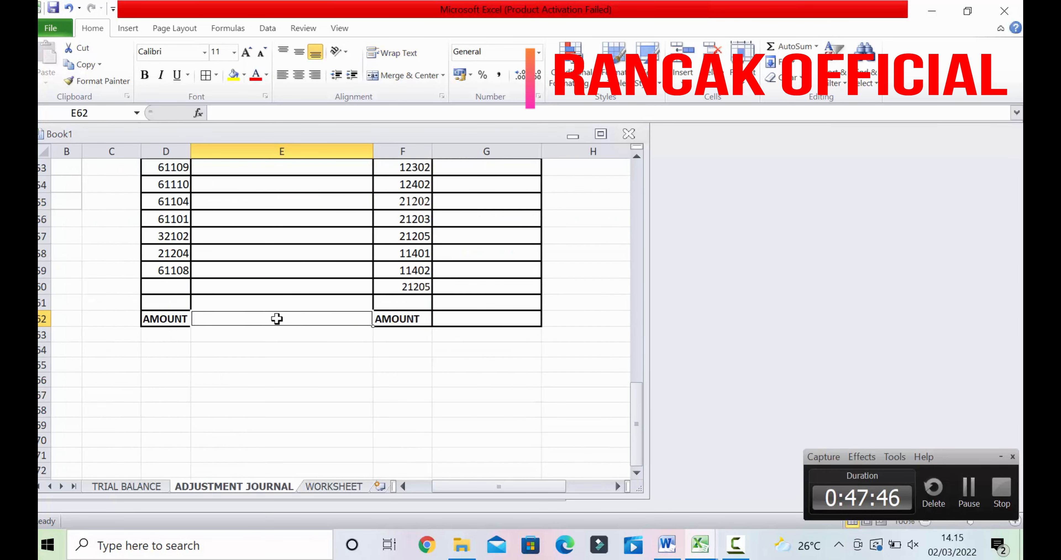
{"action": "type", "text": "=SUM"}
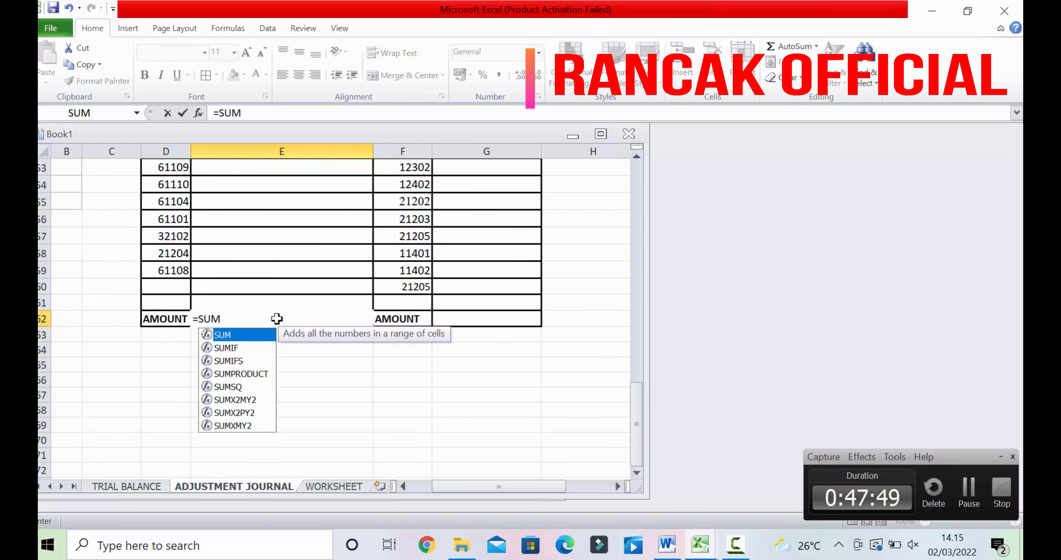
{"action": "type", "text": "("}
{"action": "scroll", "coordinate": [277, 313], "scroll_direction": "up", "scroll_amount": 3}
{"action": "left_click_drag", "start_coordinate": [301, 265], "coordinate": [305, 483]}
{"action": "left_click_drag", "start_coordinate": [311, 423], "coordinate": [310, 420]}
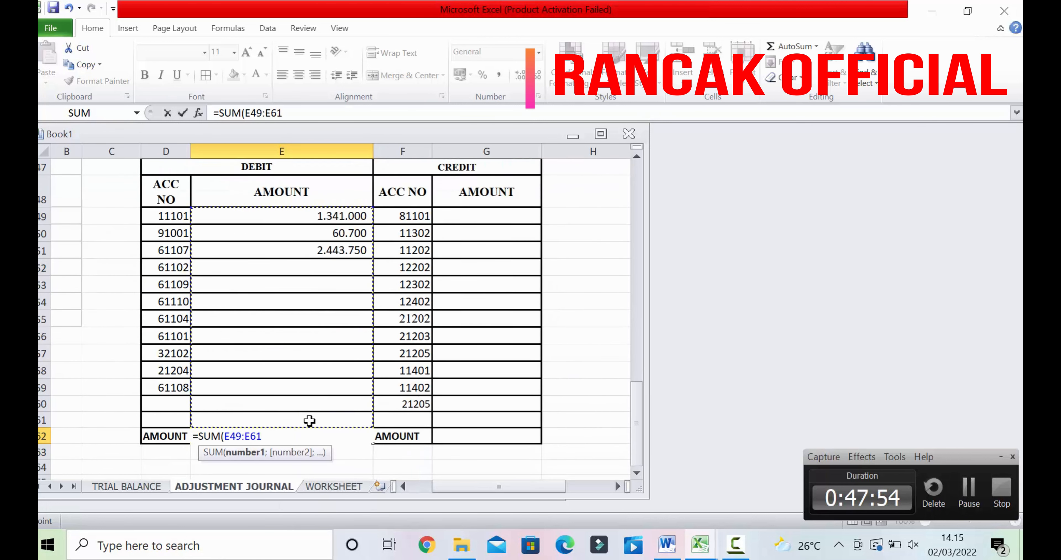
{"action": "key", "text": "Return"}
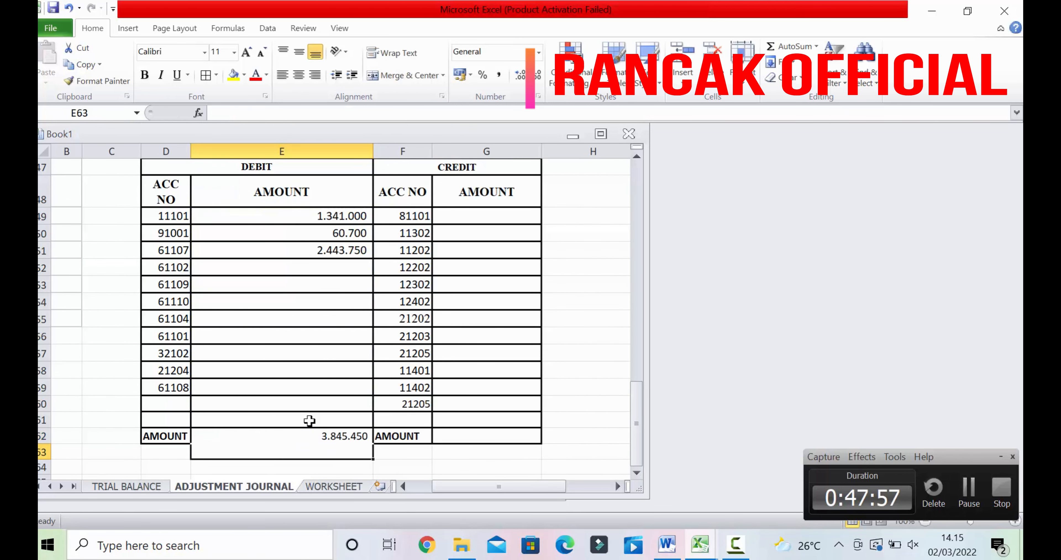
Make the debit total in E62 bold
{"action": "left_click", "coordinate": [505, 470]}
{"action": "left_click", "coordinate": [342, 436]}
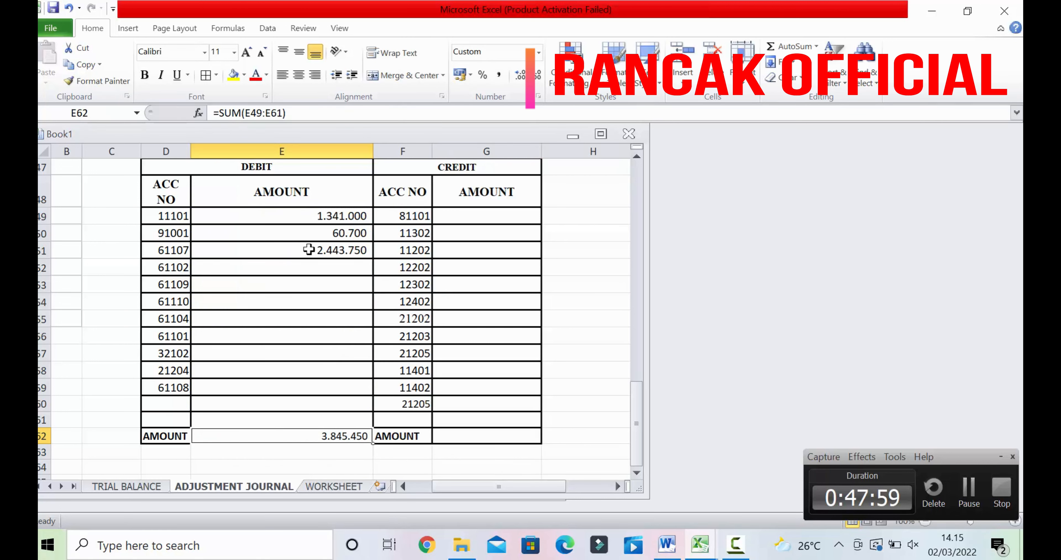
{"action": "key", "text": "ctrl+b"}
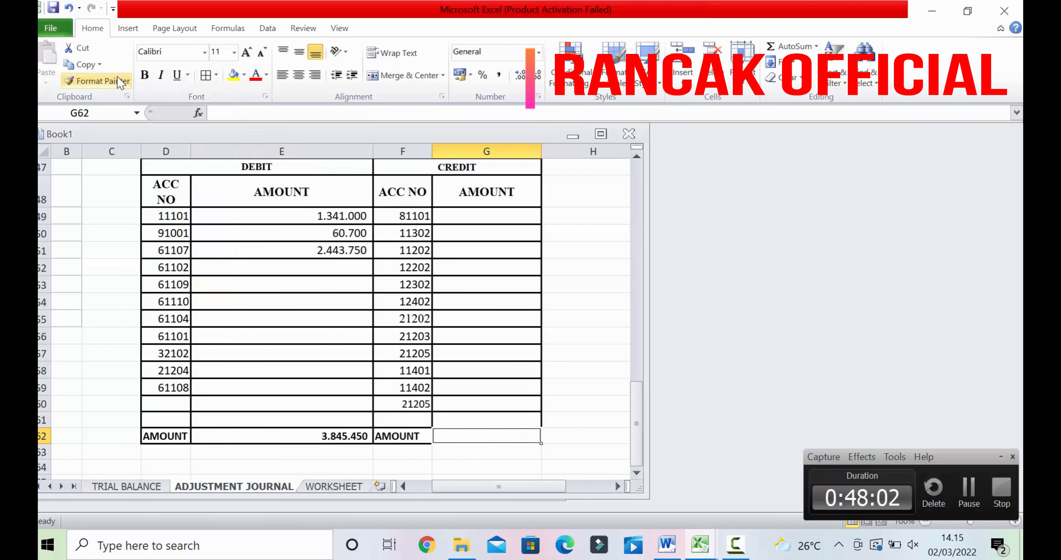
{"action": "left_click", "coordinate": [408, 285]}
Link E52 to the Uncollectible Accounts debit amount in G16
{"action": "left_click", "coordinate": [351, 270]}
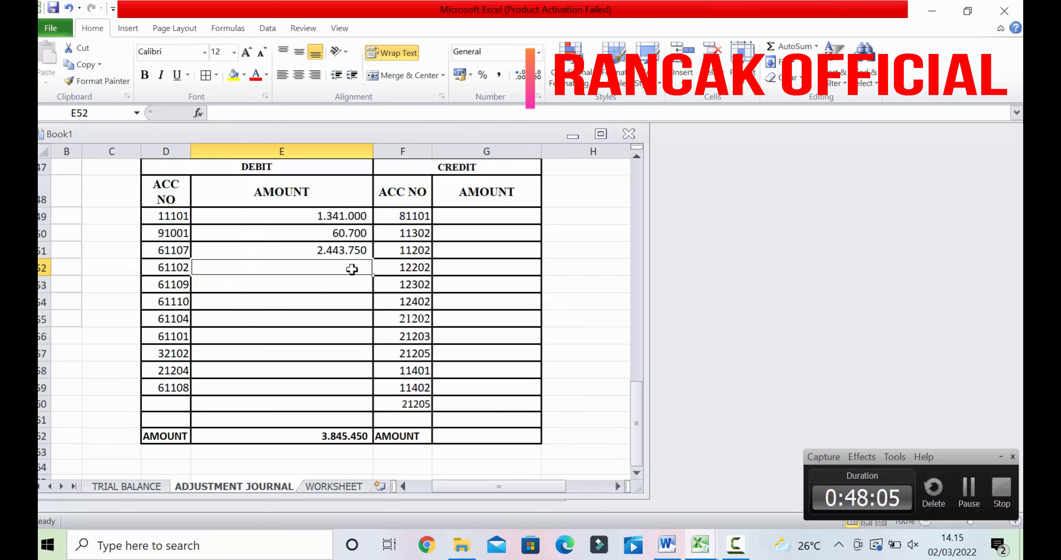
{"action": "type", "text": "="}
{"action": "scroll", "coordinate": [510, 318], "scroll_direction": "up", "scroll_amount": 11}
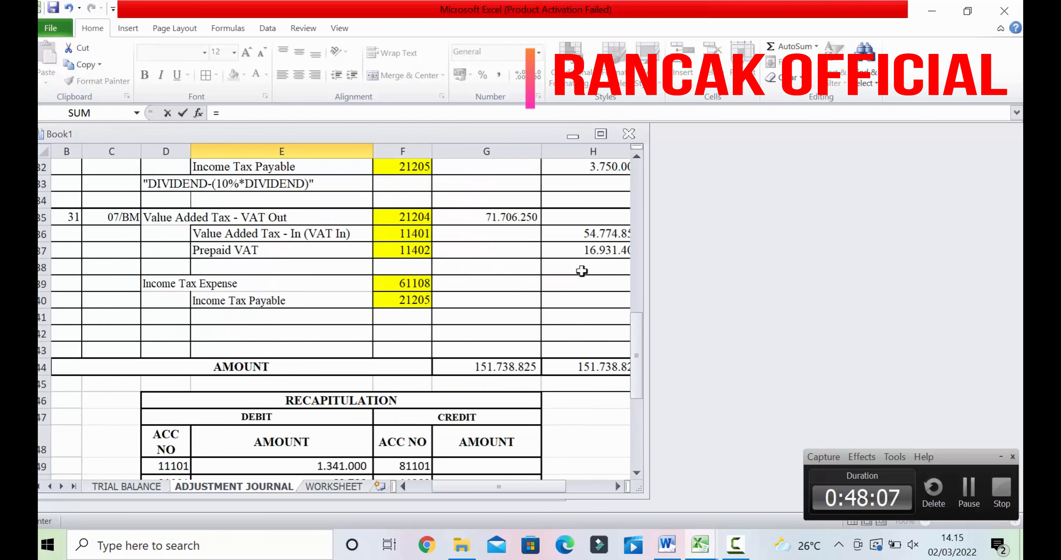
{"action": "scroll", "coordinate": [524, 258], "scroll_direction": "up", "scroll_amount": 3}
{"action": "left_click", "coordinate": [506, 354]}
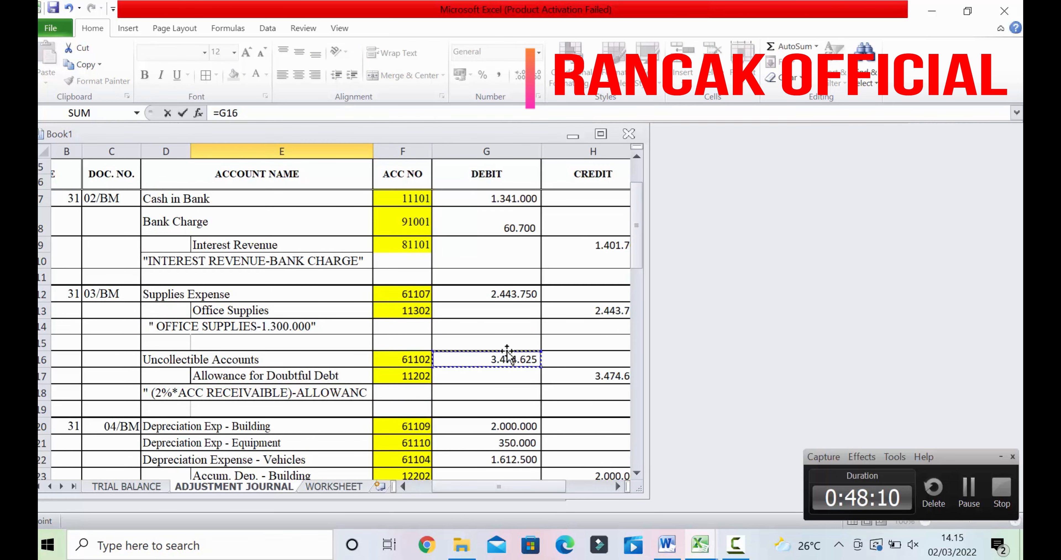
{"action": "key", "text": "Return"}
{"action": "scroll", "coordinate": [500, 355], "scroll_direction": "down", "scroll_amount": 1}
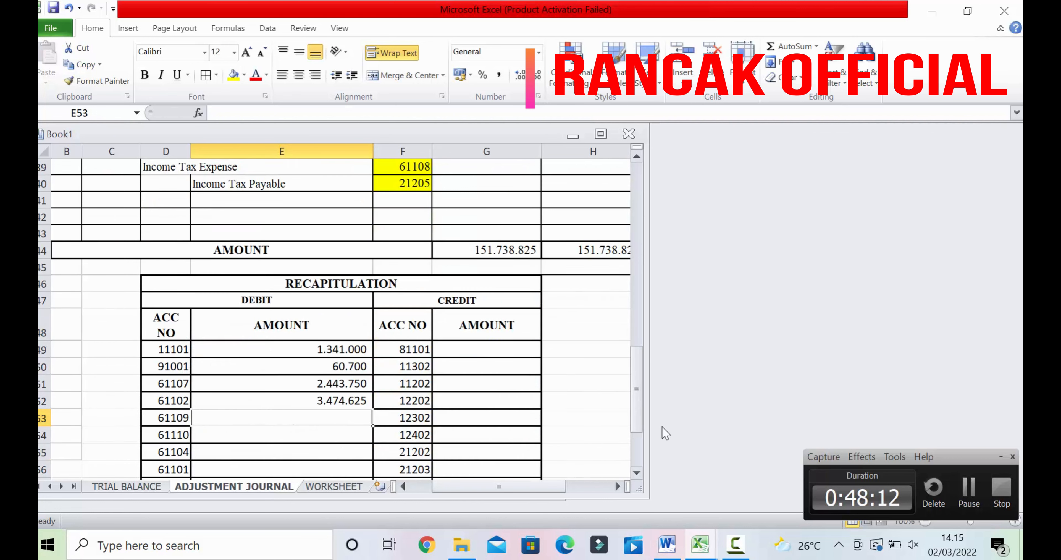
Link E53 in the recapitulation to the Depreciation Exp - Building debit amount in G20
{"action": "scroll", "coordinate": [486, 349], "scroll_direction": "up", "scroll_amount": 8}
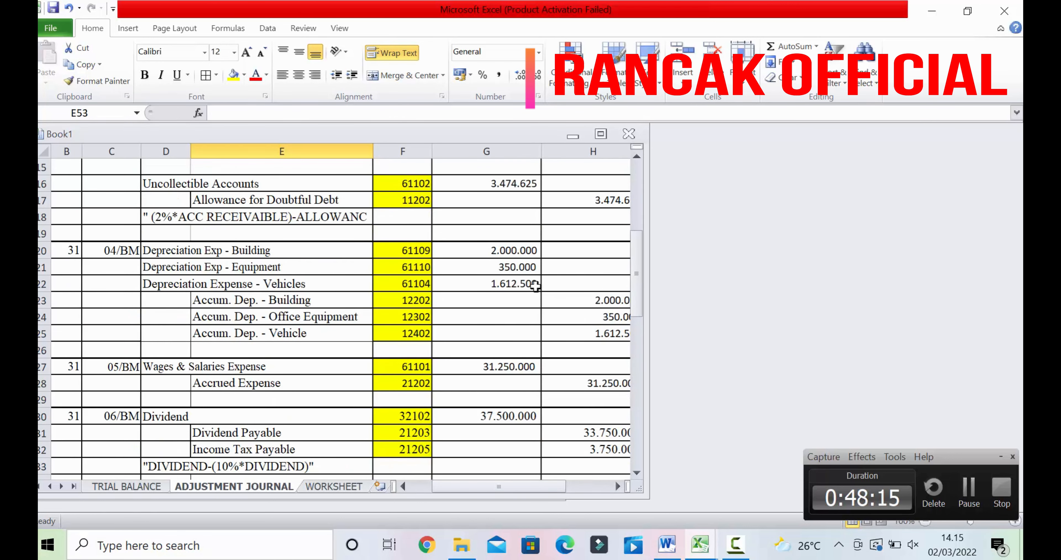
{"action": "left_click", "coordinate": [528, 251]}
{"action": "key", "text": "Down"}
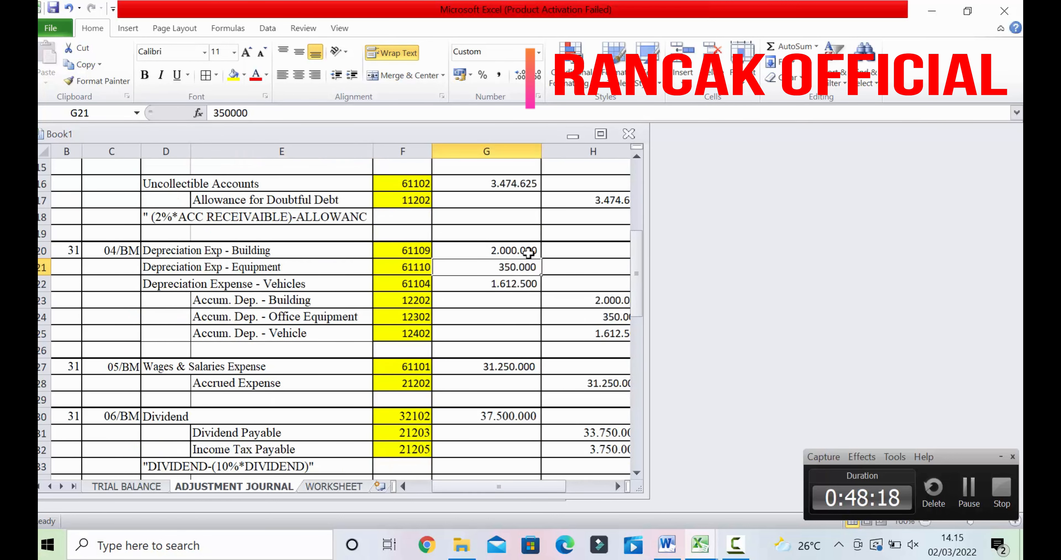
{"action": "left_click", "coordinate": [529, 252]}
{"action": "scroll", "coordinate": [410, 300], "scroll_direction": "down", "scroll_amount": 11}
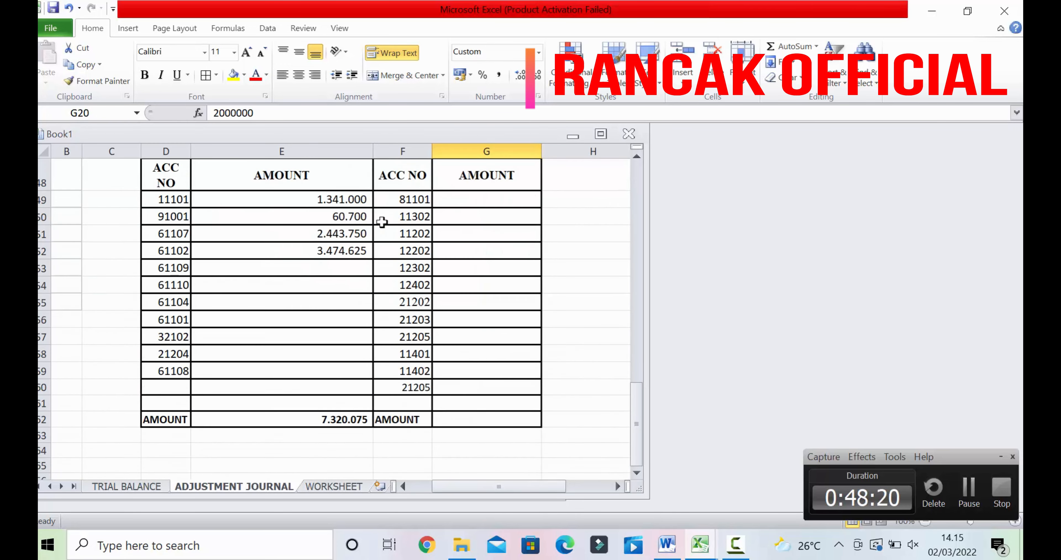
{"action": "left_click", "coordinate": [334, 272]}
{"action": "type", "text": "="}
{"action": "scroll", "coordinate": [515, 258], "scroll_direction": "up", "scroll_amount": 8}
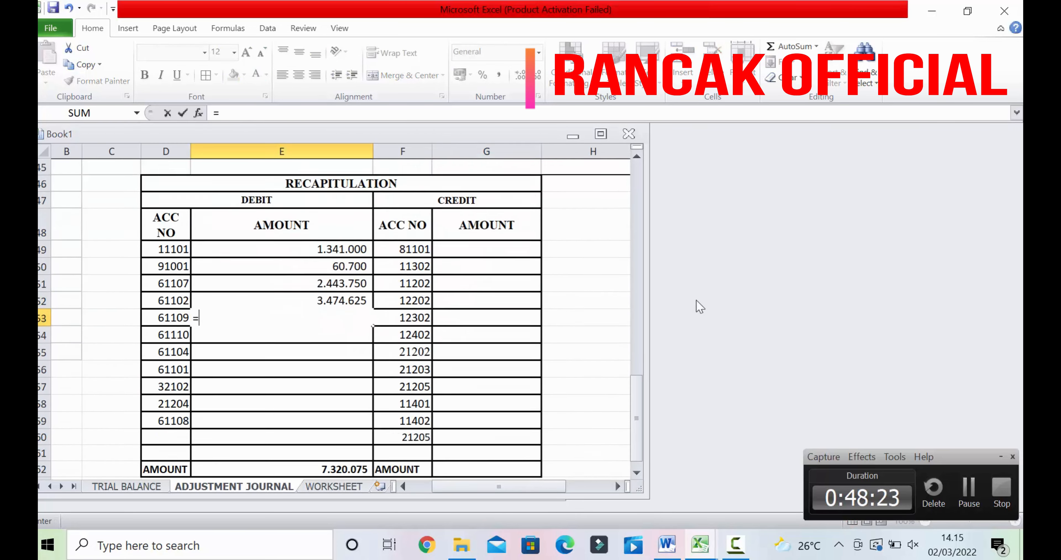
{"action": "scroll", "coordinate": [516, 258], "scroll_direction": "up", "scroll_amount": 3}
{"action": "left_click", "coordinate": [523, 247]}
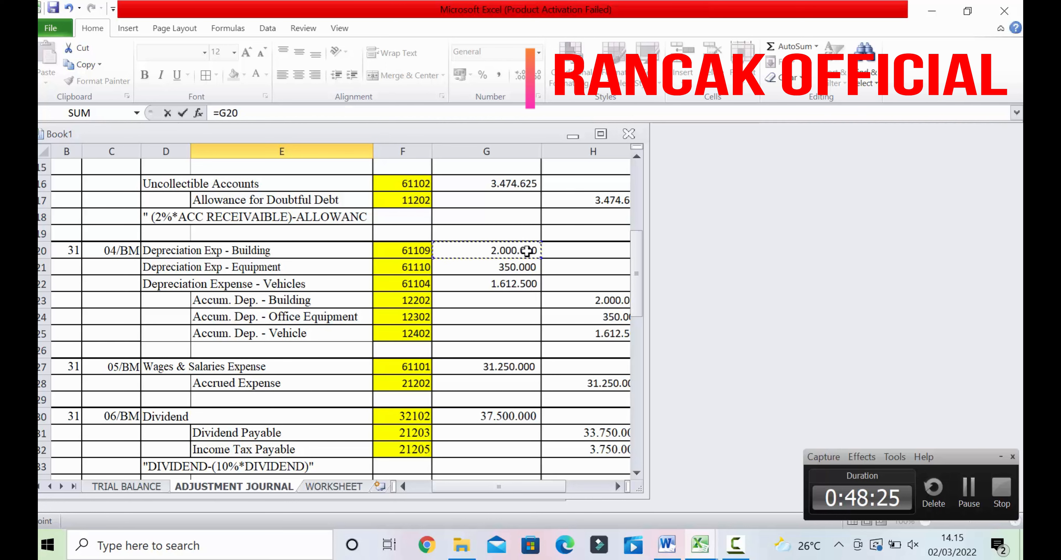
{"action": "key", "text": "Return"}
Link E54 to the Depreciation Exp - Equipment debit amount in G21
{"action": "type", "text": "="}
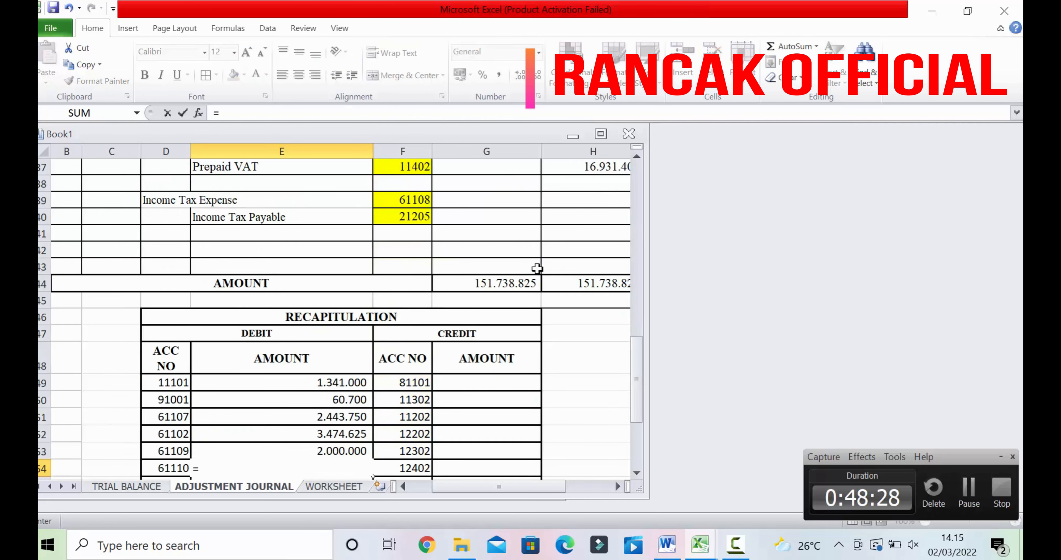
{"action": "scroll", "coordinate": [536, 268], "scroll_direction": "up", "scroll_amount": 6}
{"action": "scroll", "coordinate": [539, 288], "scroll_direction": "up", "scroll_amount": 6}
{"action": "scroll", "coordinate": [538, 291], "scroll_direction": "down", "scroll_amount": 4}
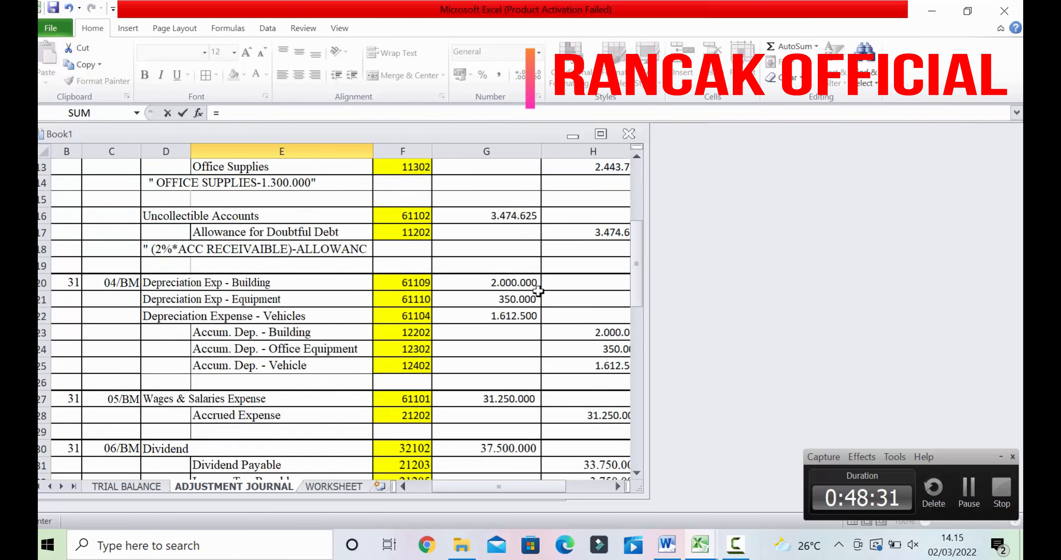
{"action": "left_click", "coordinate": [523, 300]}
{"action": "key", "text": "Return"}
Link E55 to the Depreciation Expense - Vehicles debit amount in G22
{"action": "scroll", "coordinate": [595, 358], "scroll_direction": "down", "scroll_amount": 2}
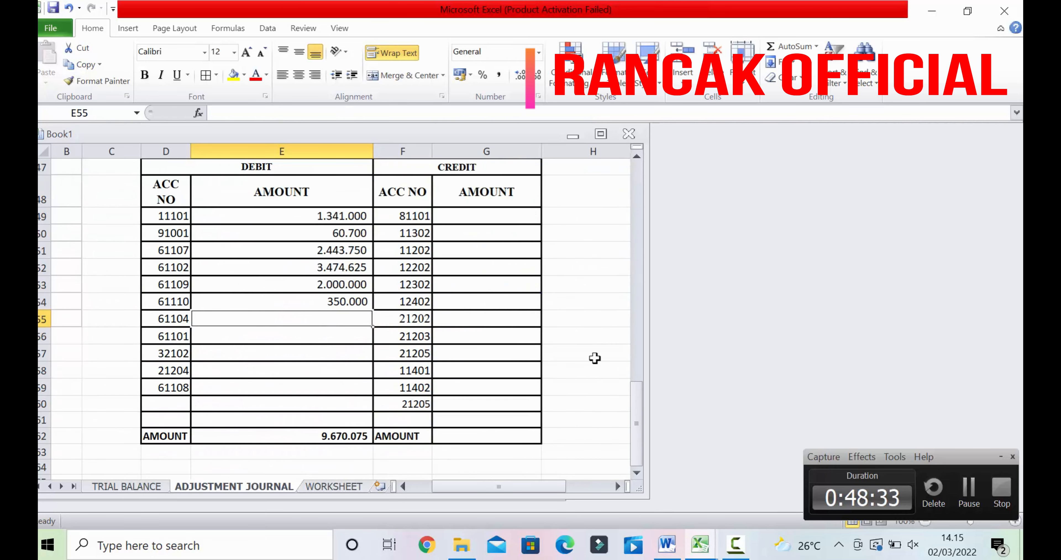
{"action": "type", "text": "="}
{"action": "scroll", "coordinate": [467, 315], "scroll_direction": "up", "scroll_amount": 9}
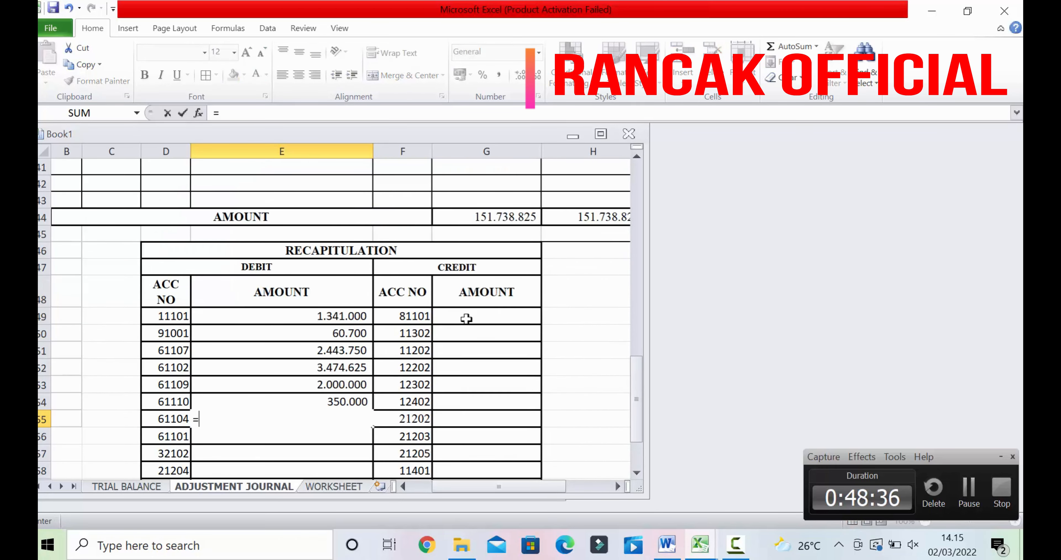
{"action": "left_click", "coordinate": [512, 200]}
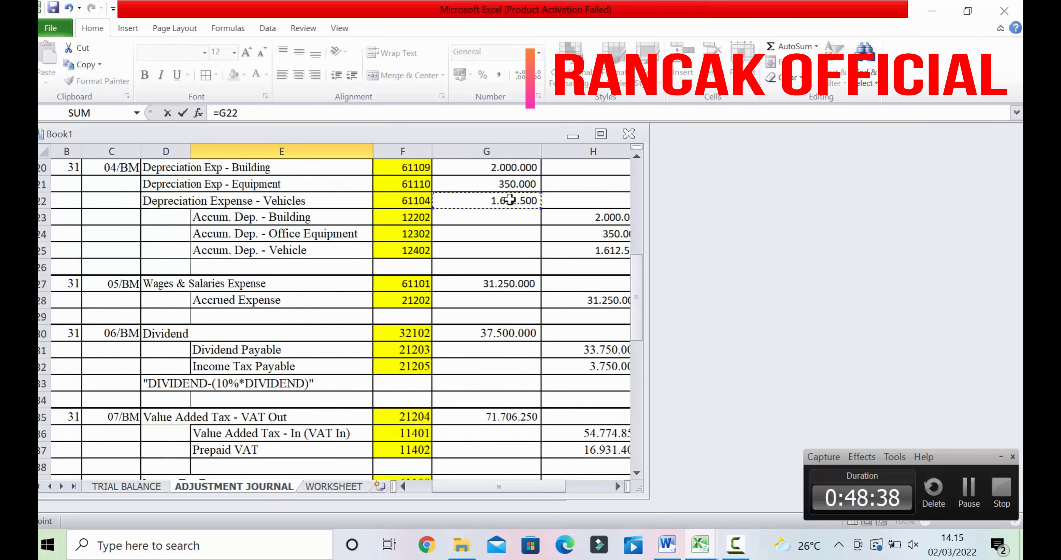
{"action": "key", "text": "Return"}
Link E56 to the Wages & Salaries Expense debit amount in G27
{"action": "scroll", "coordinate": [391, 285], "scroll_direction": "down", "scroll_amount": 3}
{"action": "type", "text": "="}
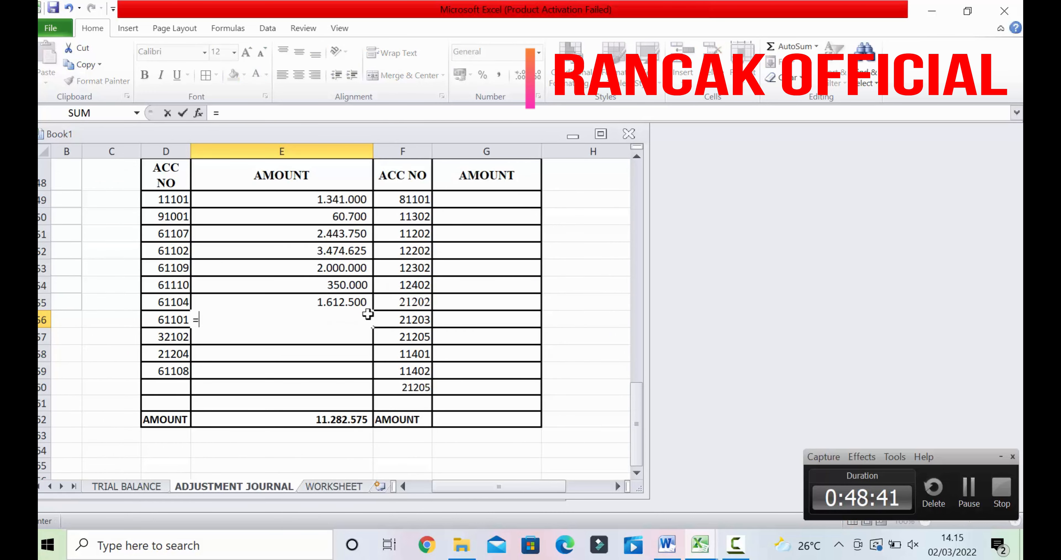
{"action": "scroll", "coordinate": [492, 316], "scroll_direction": "up", "scroll_amount": 10}
{"action": "left_click", "coordinate": [493, 317]}
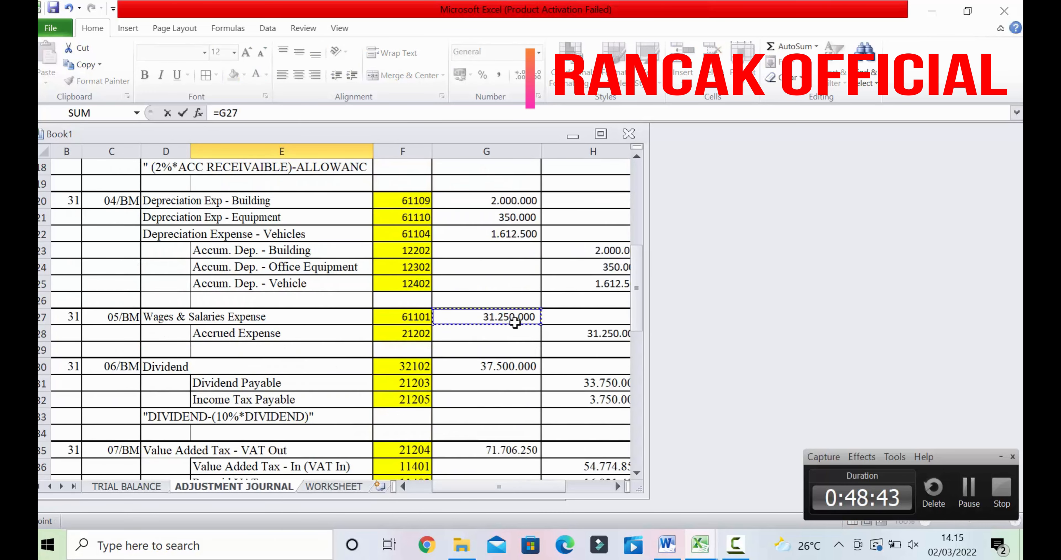
{"action": "key", "text": "Return"}
Link E57 to the Dividend debit amount in G30
{"action": "scroll", "coordinate": [505, 329], "scroll_direction": "down", "scroll_amount": 2}
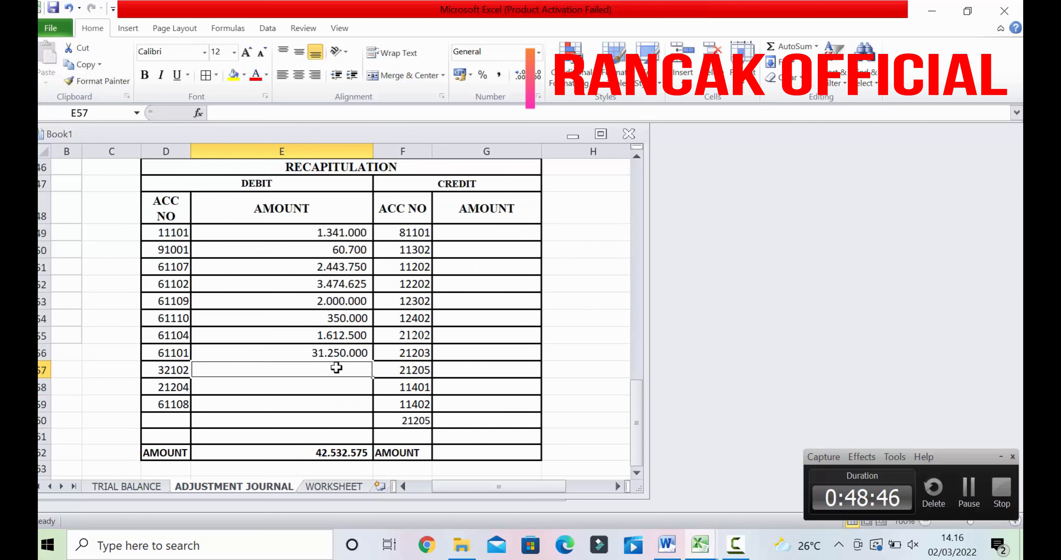
{"action": "type", "text": "="}
{"action": "scroll", "coordinate": [522, 288], "scroll_direction": "up", "scroll_amount": 9}
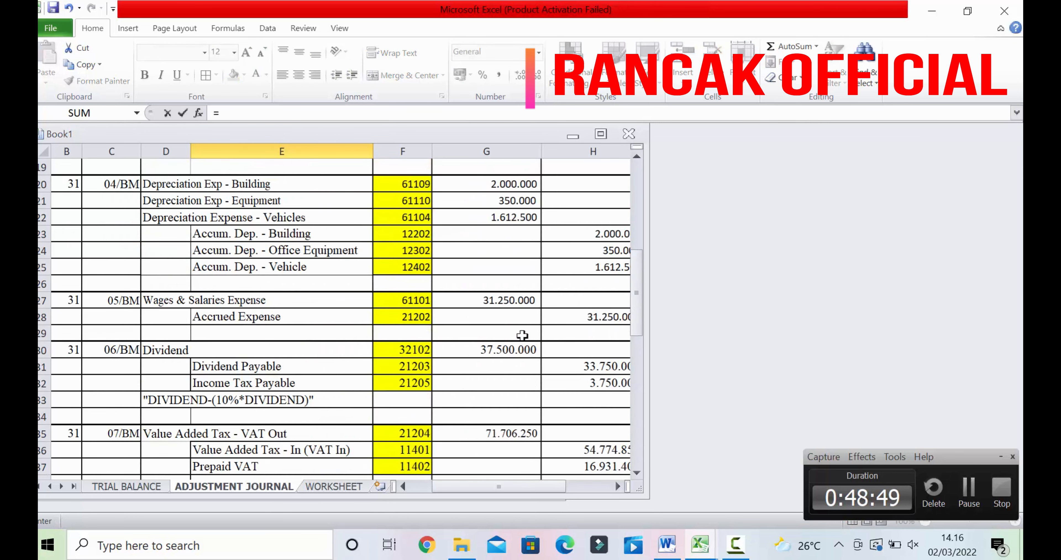
{"action": "left_click", "coordinate": [524, 349]}
{"action": "key", "text": "Return"}
Link E58 to the Value Added Tax - VAT Out debit amount in G35
{"action": "scroll", "coordinate": [503, 353], "scroll_direction": "down", "scroll_amount": 9}
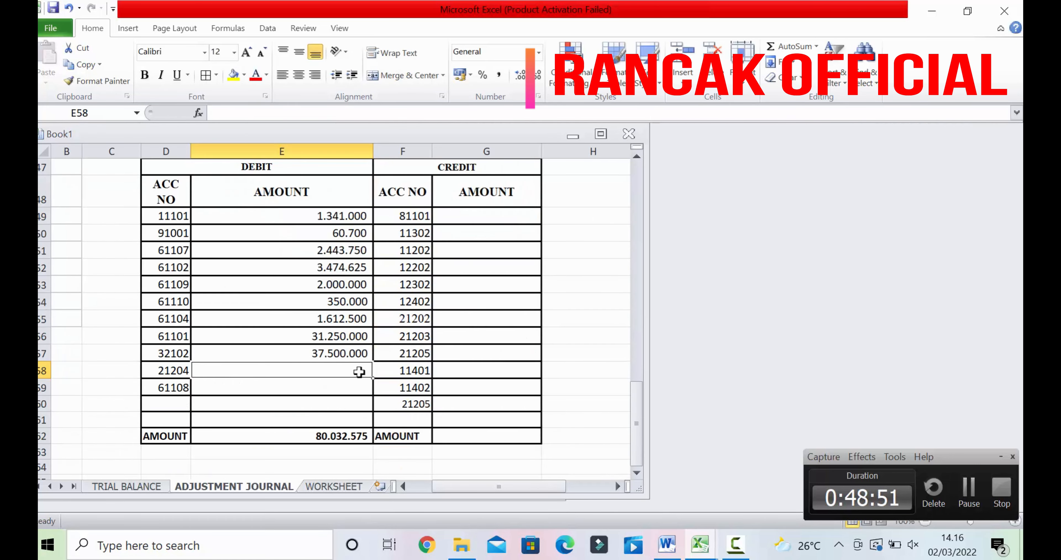
{"action": "type", "text": "="}
{"action": "scroll", "coordinate": [559, 315], "scroll_direction": "up", "scroll_amount": 8}
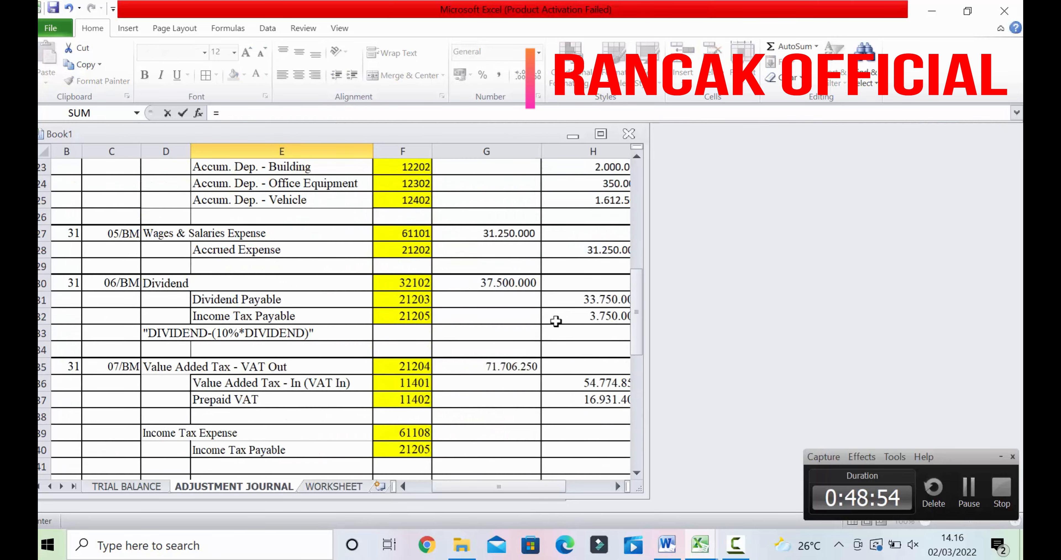
{"action": "left_click", "coordinate": [517, 368]}
{"action": "key", "text": "Return"}
Make the adjustment journal's debit and credit totals in G44:H44 bold
{"action": "scroll", "coordinate": [551, 384], "scroll_direction": "down", "scroll_amount": 2}
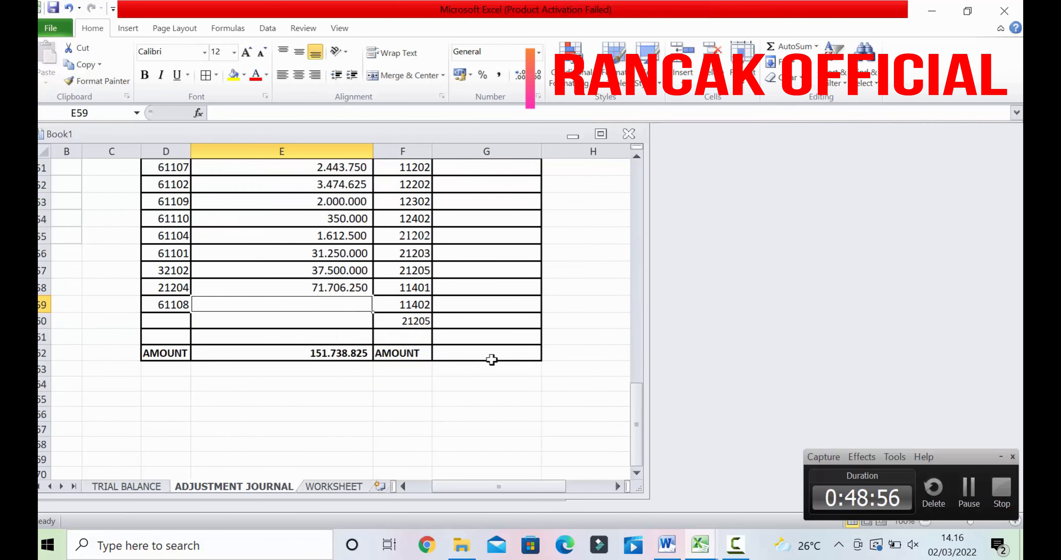
{"action": "scroll", "coordinate": [518, 342], "scroll_direction": "up", "scroll_amount": 6}
{"action": "scroll", "coordinate": [519, 329], "scroll_direction": "down", "scroll_amount": 1}
{"action": "left_click_drag", "start_coordinate": [525, 303], "coordinate": [597, 303]}
{"action": "left_click", "coordinate": [606, 412]}
{"action": "scroll", "coordinate": [563, 406], "scroll_direction": "down", "scroll_amount": 5}
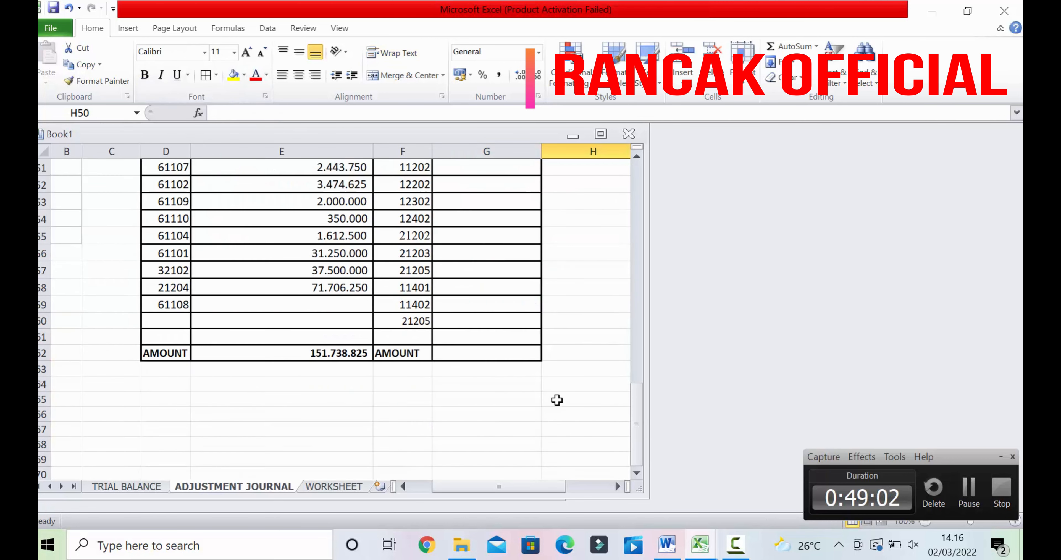
{"action": "scroll", "coordinate": [509, 336], "scroll_direction": "up", "scroll_amount": 5}
{"action": "scroll", "coordinate": [507, 337], "scroll_direction": "down", "scroll_amount": 5}
Link the first recapitulation credit amount in G49 to the Interest Revenue credit amount in H9
{"action": "left_click", "coordinate": [343, 353]}
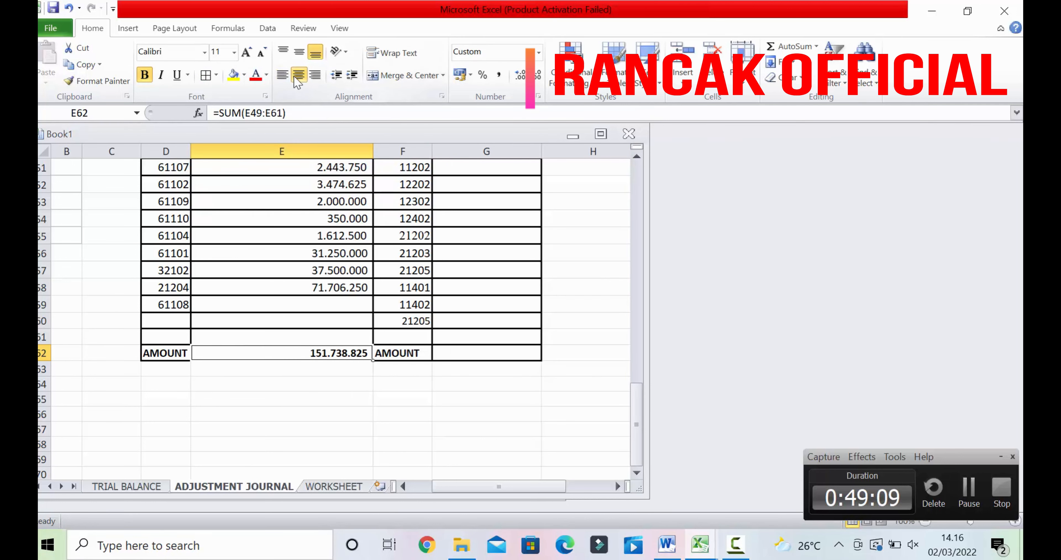
{"action": "left_click", "coordinate": [508, 352]}
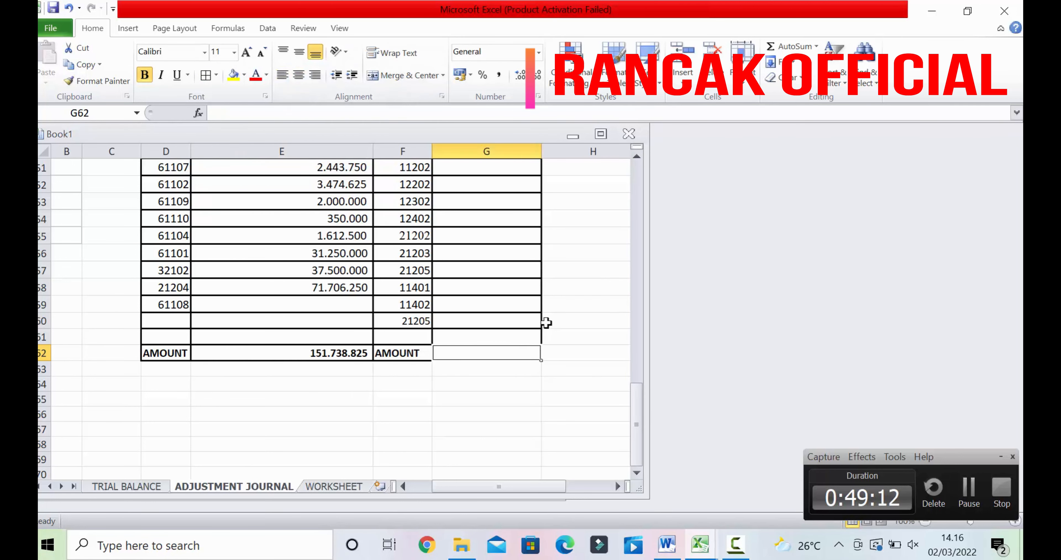
{"action": "scroll", "coordinate": [545, 322], "scroll_direction": "up", "scroll_amount": 5}
{"action": "left_click", "coordinate": [536, 348]}
{"action": "type", "text": "="}
{"action": "scroll", "coordinate": [595, 360], "scroll_direction": "up", "scroll_amount": 2}
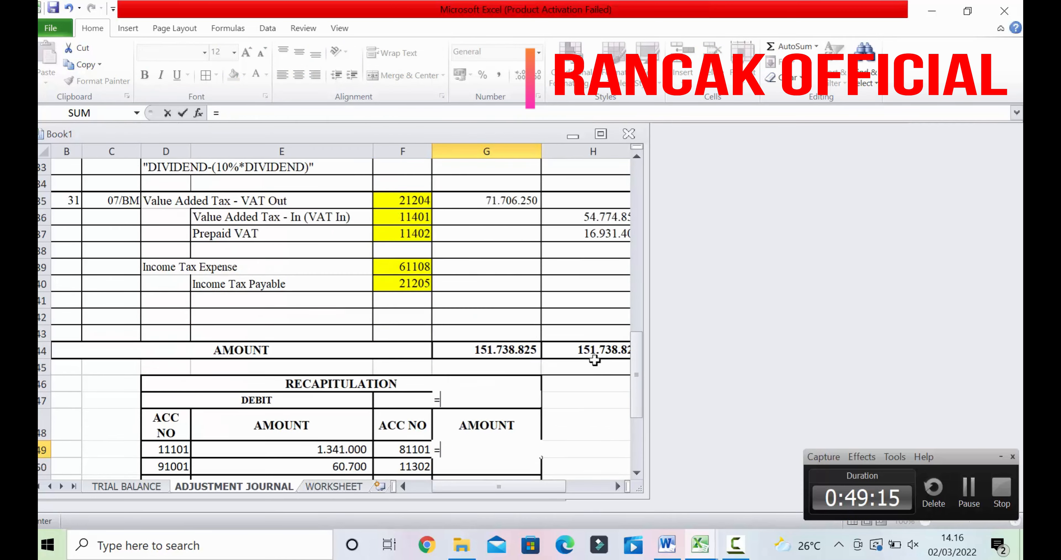
{"action": "scroll", "coordinate": [595, 350], "scroll_direction": "up", "scroll_amount": 11}
{"action": "left_click", "coordinate": [616, 313]}
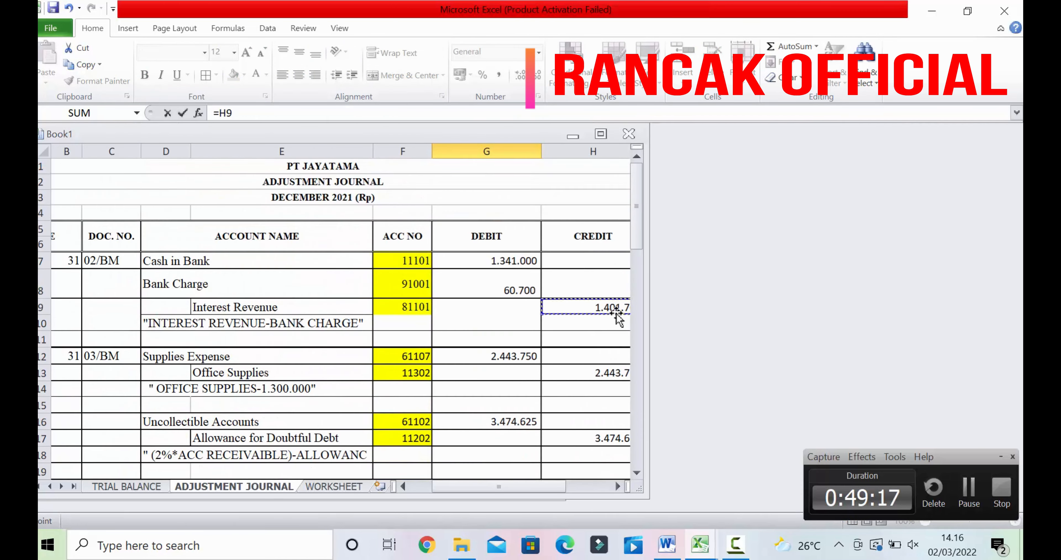
{"action": "key", "text": "Return"}
Link G50 to the Office Supplies credit amount in H13
{"action": "scroll", "coordinate": [588, 245], "scroll_direction": "up", "scroll_amount": 3}
{"action": "scroll", "coordinate": [588, 246], "scroll_direction": "down", "scroll_amount": 4}
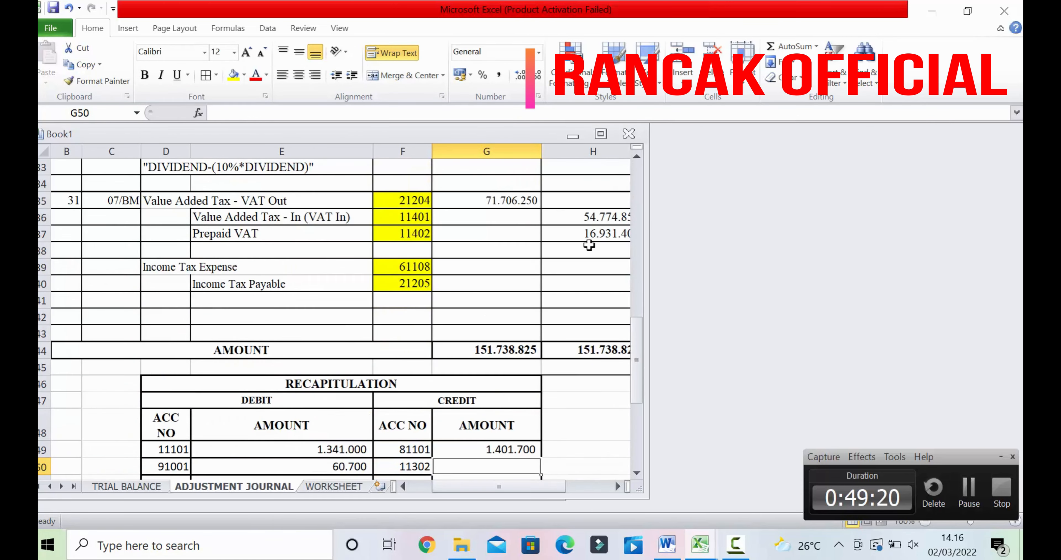
{"action": "type", "text": "="}
{"action": "scroll", "coordinate": [588, 263], "scroll_direction": "up", "scroll_amount": 12}
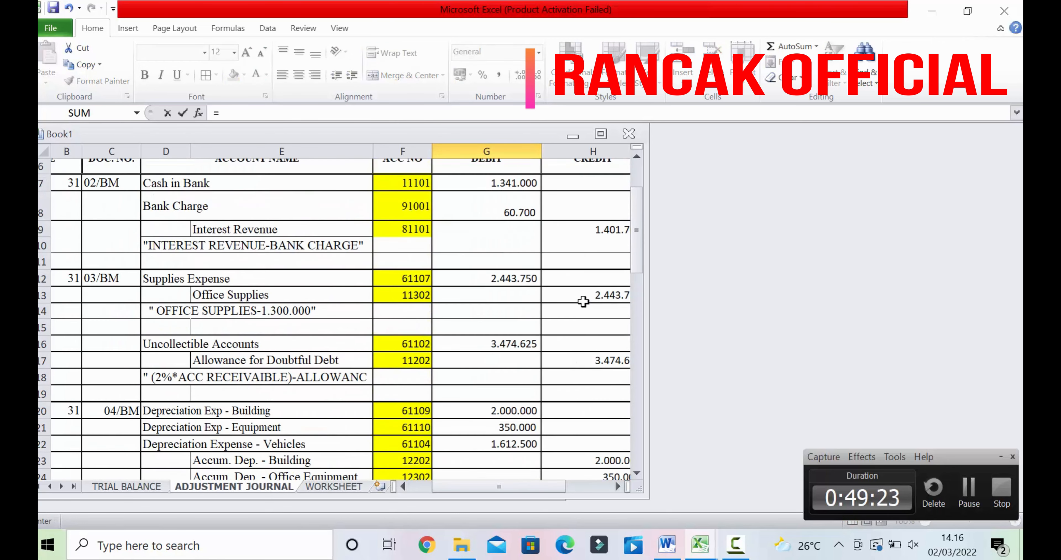
{"action": "scroll", "coordinate": [593, 321], "scroll_direction": "down", "scroll_amount": 1}
{"action": "left_click", "coordinate": [593, 325]}
{"action": "key", "text": "Return"}
Link G51 to the Allowance for Doubtful Debt credit amount in H17
{"action": "scroll", "coordinate": [593, 329], "scroll_direction": "down", "scroll_amount": 2}
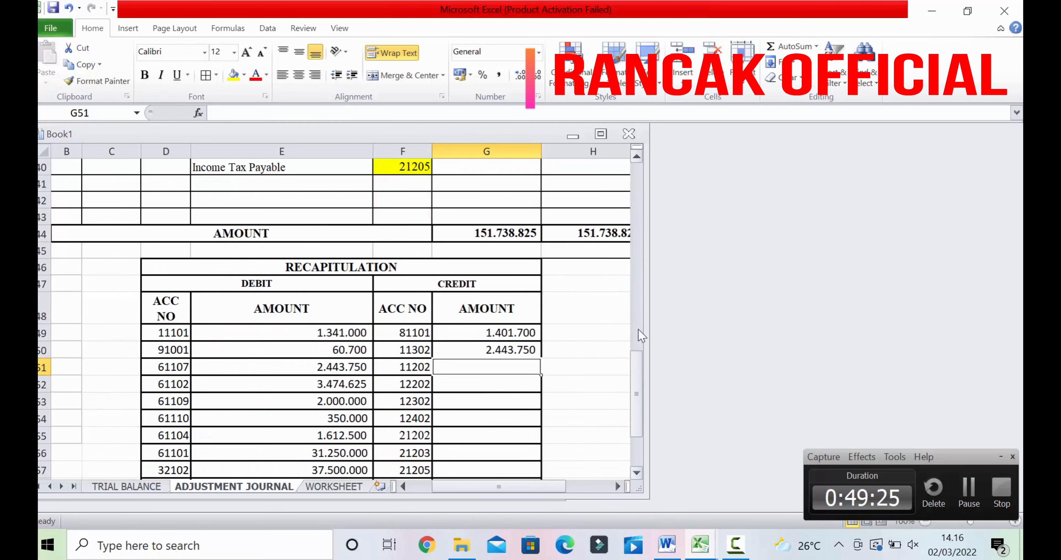
{"action": "type", "text": "="}
{"action": "scroll", "coordinate": [552, 334], "scroll_direction": "up", "scroll_amount": 11}
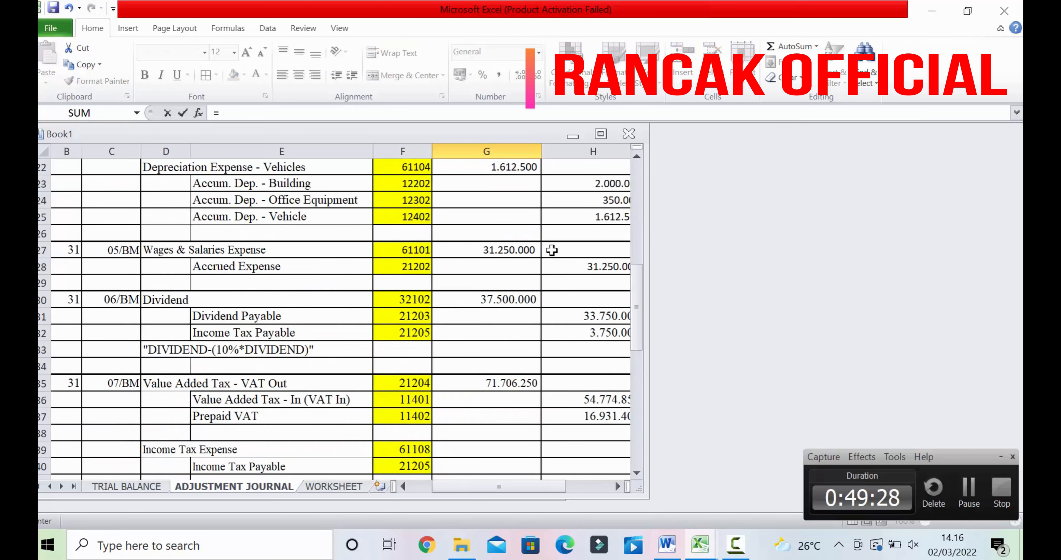
{"action": "left_click", "coordinate": [610, 345]}
{"action": "key", "text": "Return"}
Link G52 to the Accum. Dep. - Building credit amount in H23
{"action": "scroll", "coordinate": [611, 345], "scroll_direction": "down", "scroll_amount": 9}
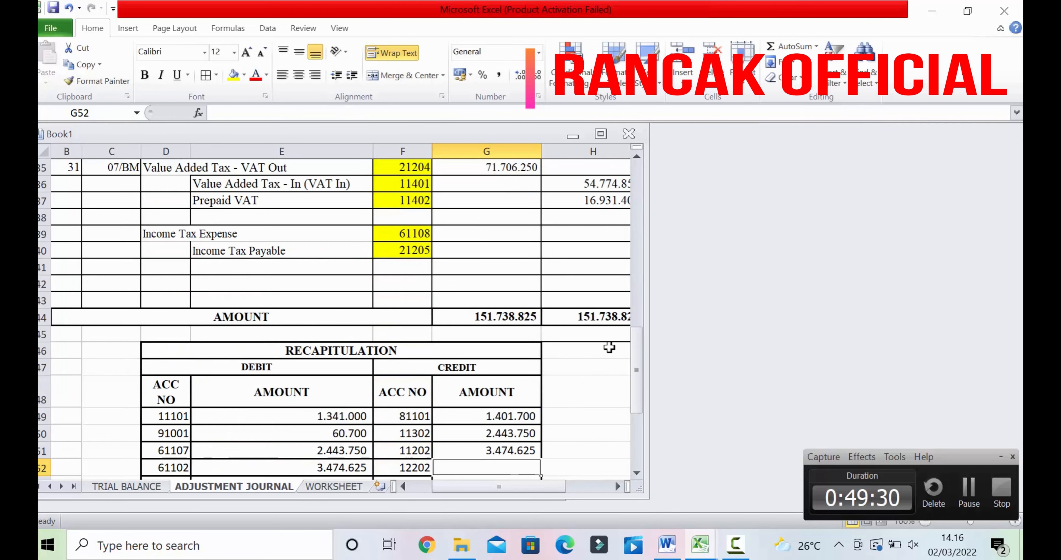
{"action": "type", "text": "="}
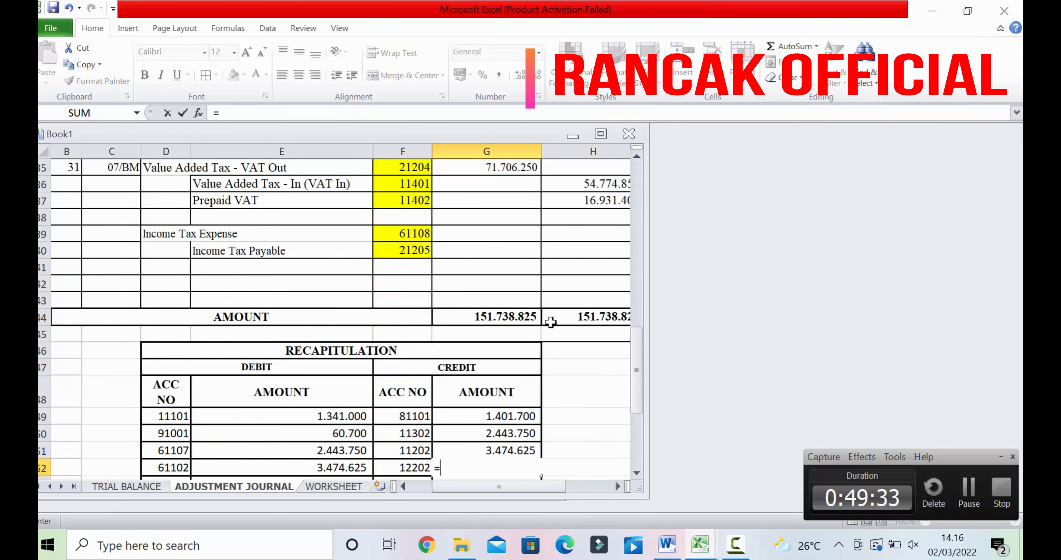
{"action": "scroll", "coordinate": [609, 301], "scroll_direction": "up", "scroll_amount": 5}
{"action": "scroll", "coordinate": [609, 300], "scroll_direction": "down", "scroll_amount": 5}
{"action": "scroll", "coordinate": [601, 296], "scroll_direction": "up", "scroll_amount": 9}
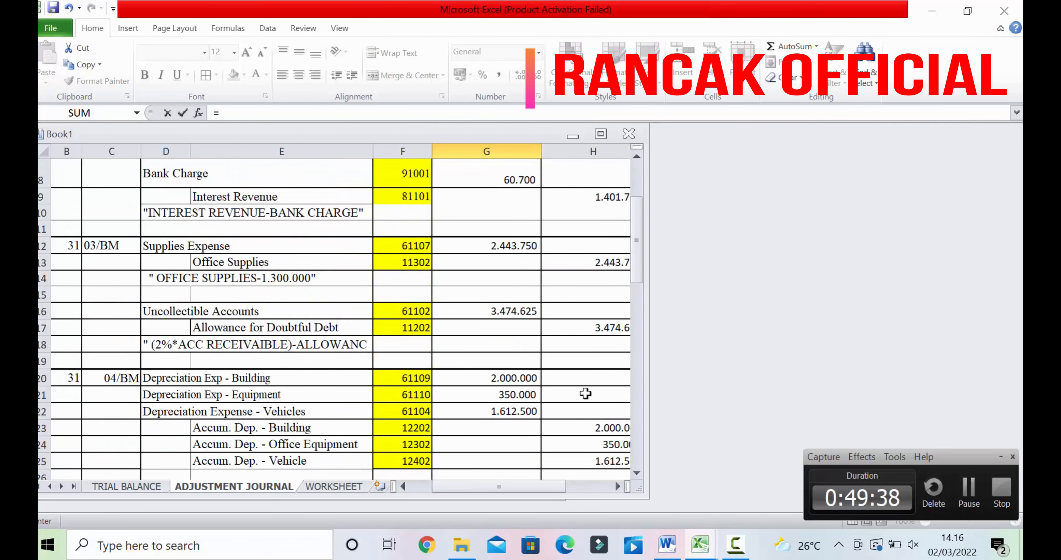
{"action": "left_click", "coordinate": [591, 428]}
{"action": "key", "text": "Return"}
Link G53 to the Accum. Dep. - Office Equipment credit amount in H24
{"action": "scroll", "coordinate": [609, 437], "scroll_direction": "down", "scroll_amount": 9}
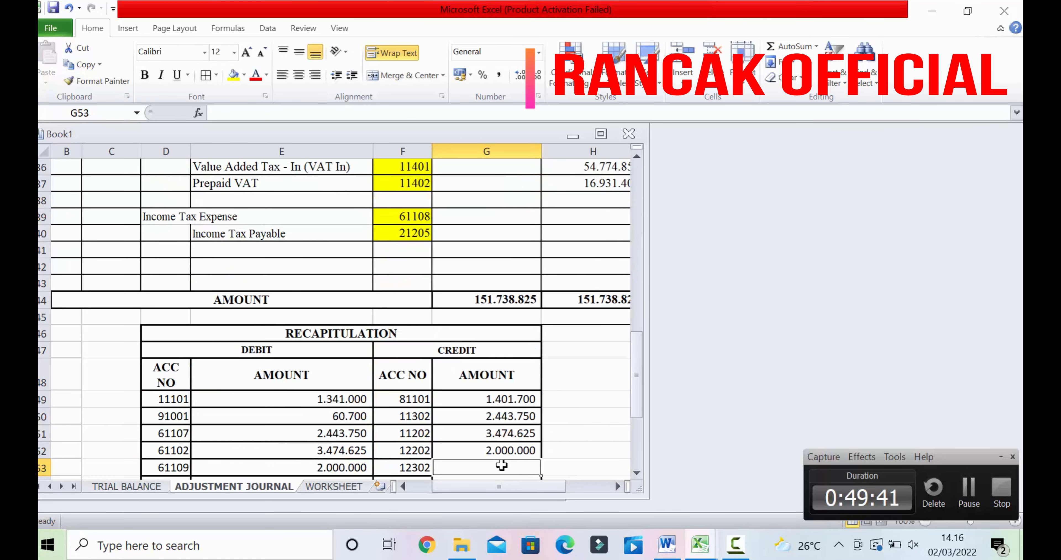
{"action": "type", "text": "="}
{"action": "scroll", "coordinate": [589, 330], "scroll_direction": "up", "scroll_amount": 6}
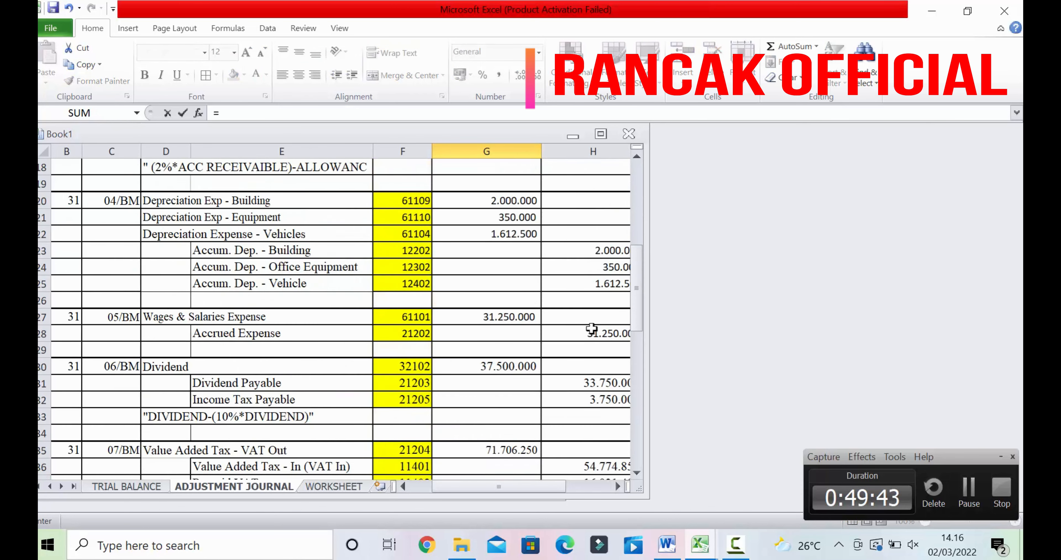
{"action": "left_click", "coordinate": [610, 271]}
{"action": "key", "text": "Return"}
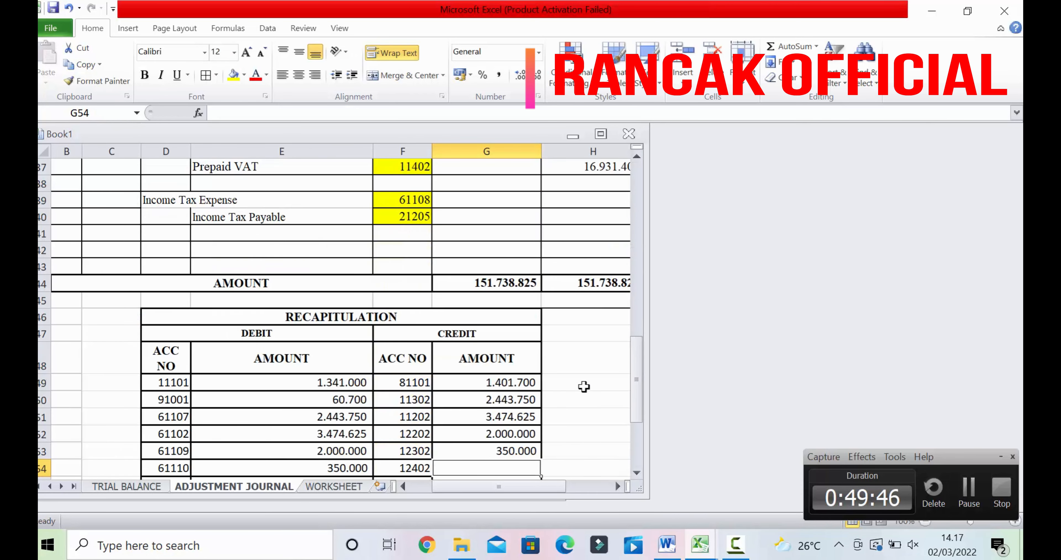
{"action": "scroll", "coordinate": [591, 327], "scroll_direction": "up", "scroll_amount": 7}
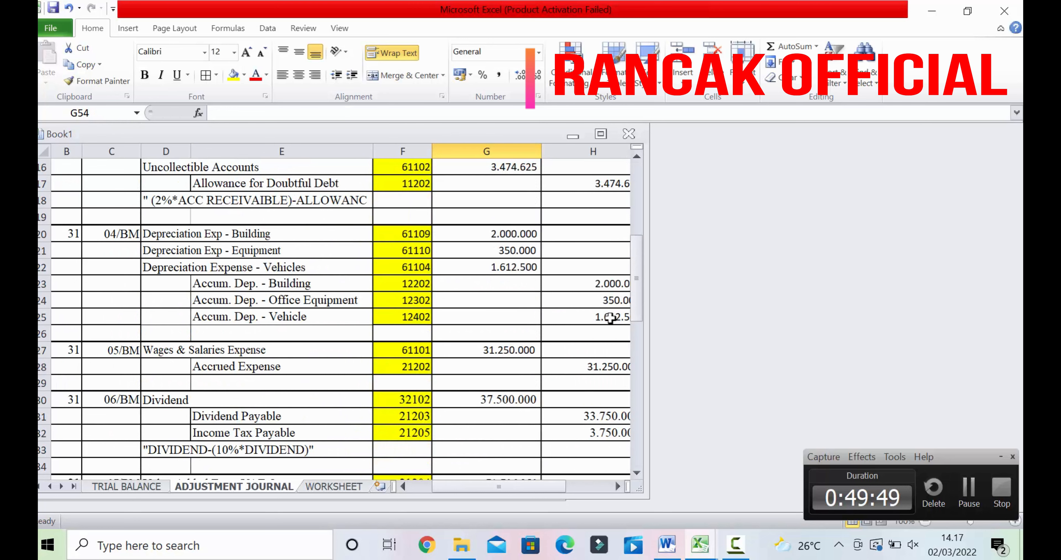
{"action": "left_click", "coordinate": [609, 316]}
{"action": "key", "text": "Return"}
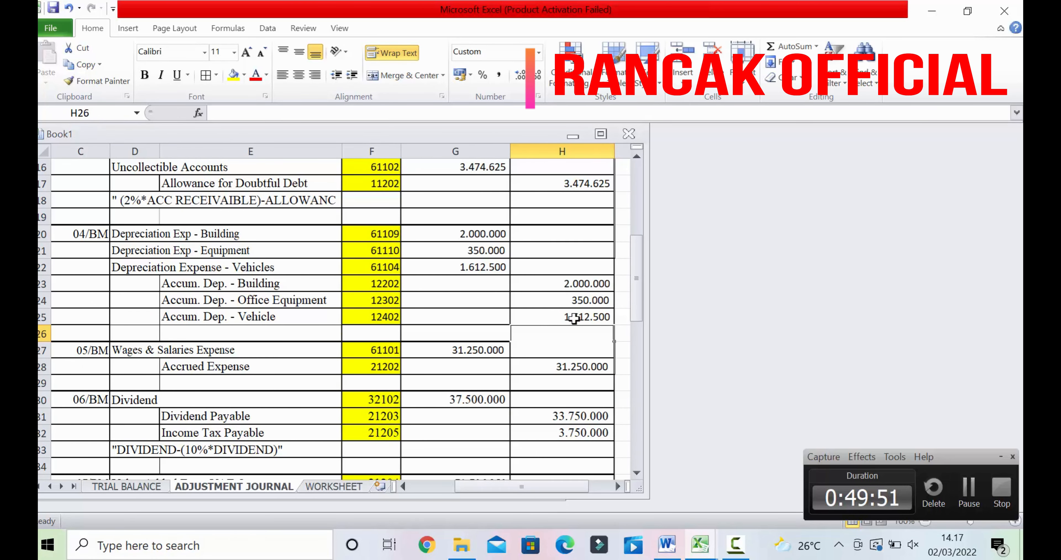
{"action": "left_click", "coordinate": [574, 317]}
{"action": "key", "text": "Return"}
{"action": "scroll", "coordinate": [572, 317], "scroll_direction": "down", "scroll_amount": 9}
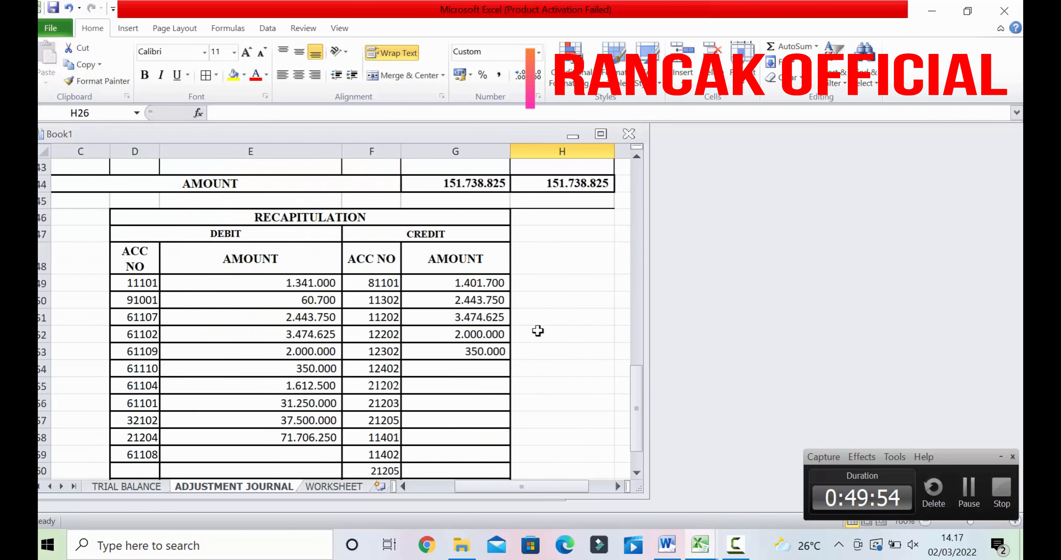
Link G54 to the Accum. Dep. - Vehicle credit amount in H25
{"action": "left_click", "coordinate": [446, 373]}
{"action": "type", "text": "="}
{"action": "scroll", "coordinate": [597, 354], "scroll_direction": "up", "scroll_amount": 5}
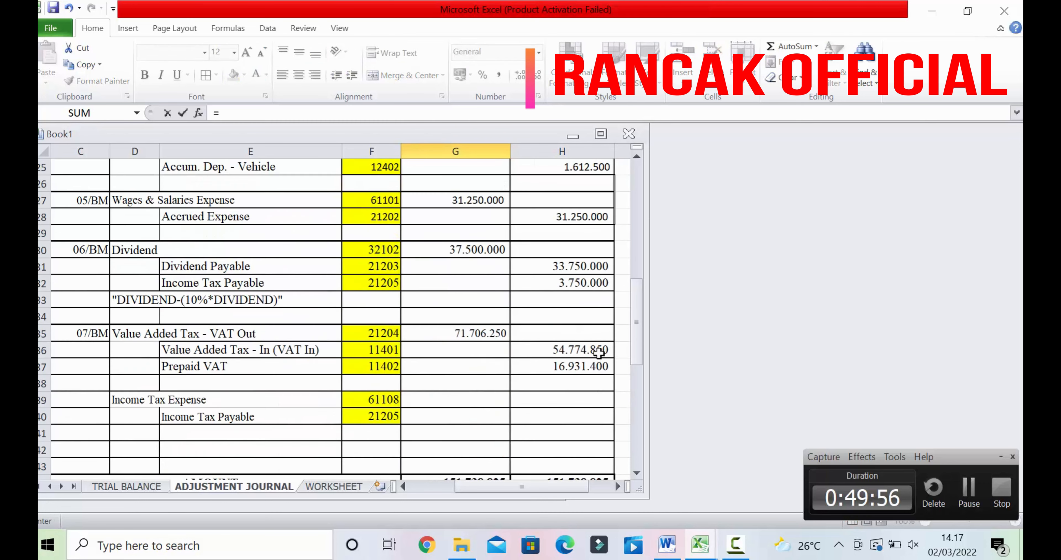
{"action": "scroll", "coordinate": [600, 353], "scroll_direction": "down", "scroll_amount": 3}
{"action": "scroll", "coordinate": [599, 353], "scroll_direction": "down", "scroll_amount": 3}
{"action": "scroll", "coordinate": [611, 344], "scroll_direction": "up", "scroll_amount": 8}
{"action": "left_click", "coordinate": [584, 269]}
{"action": "key", "text": "Return"}
{"action": "scroll", "coordinate": [573, 289], "scroll_direction": "down", "scroll_amount": 2}
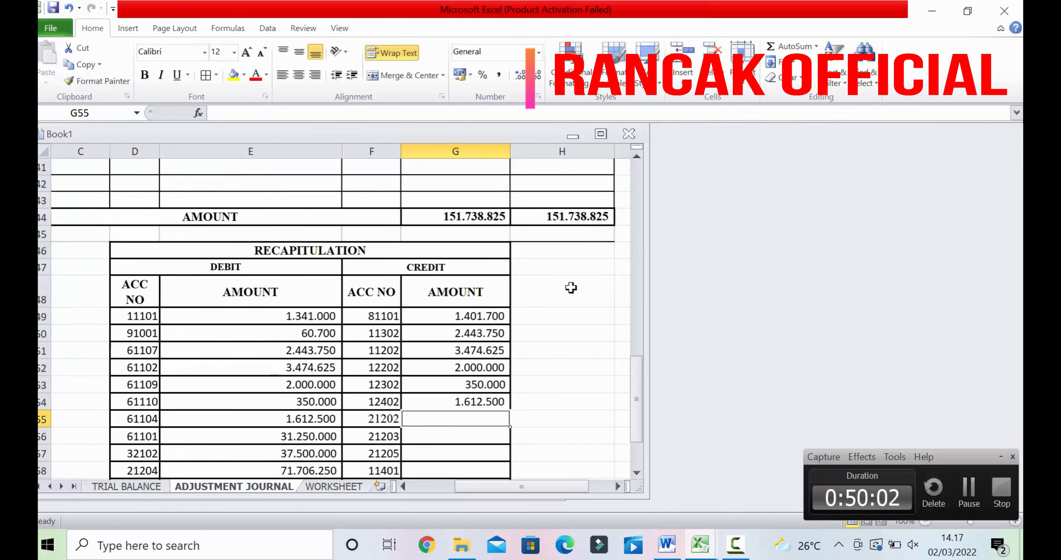
Link G55 to the Accrued Expense credit amount in H28
{"action": "type", "text": "="}
{"action": "scroll", "coordinate": [547, 306], "scroll_direction": "up", "scroll_amount": 8}
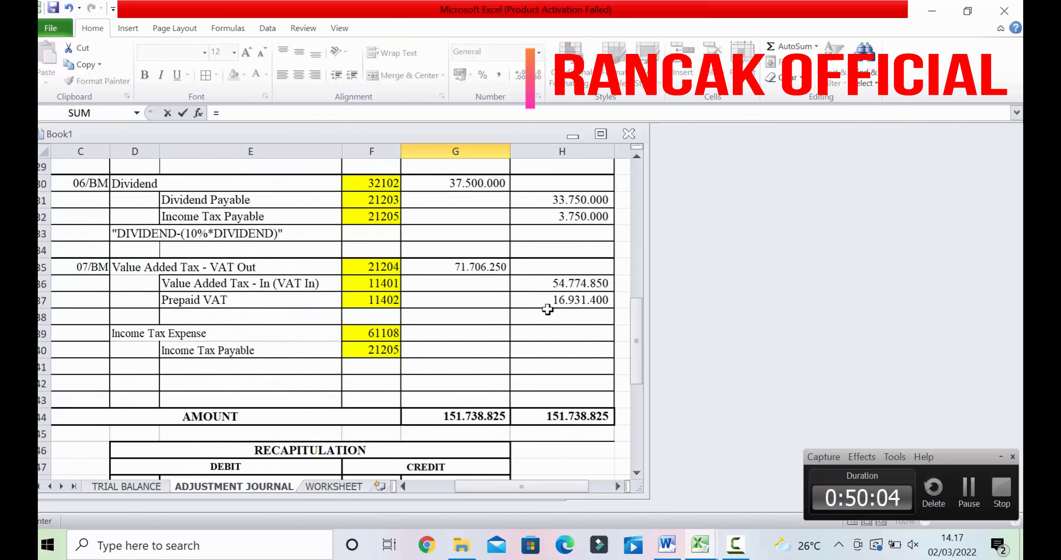
{"action": "left_click", "coordinate": [585, 300]}
{"action": "key", "text": "Return"}
{"action": "scroll", "coordinate": [580, 303], "scroll_direction": "down", "scroll_amount": 8}
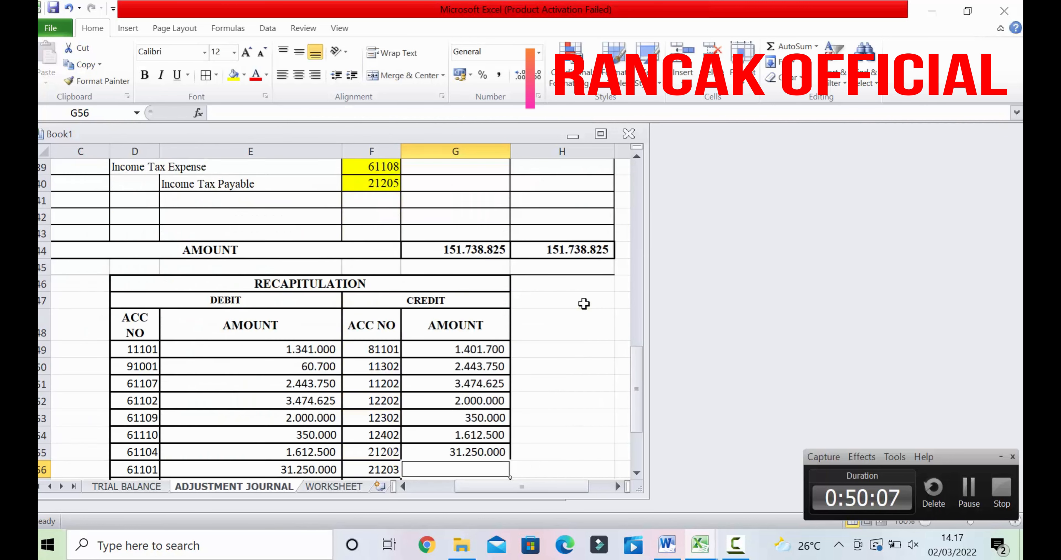
Link G56 to the Dividend Payable credit amount in H31
{"action": "type", "text": "="}
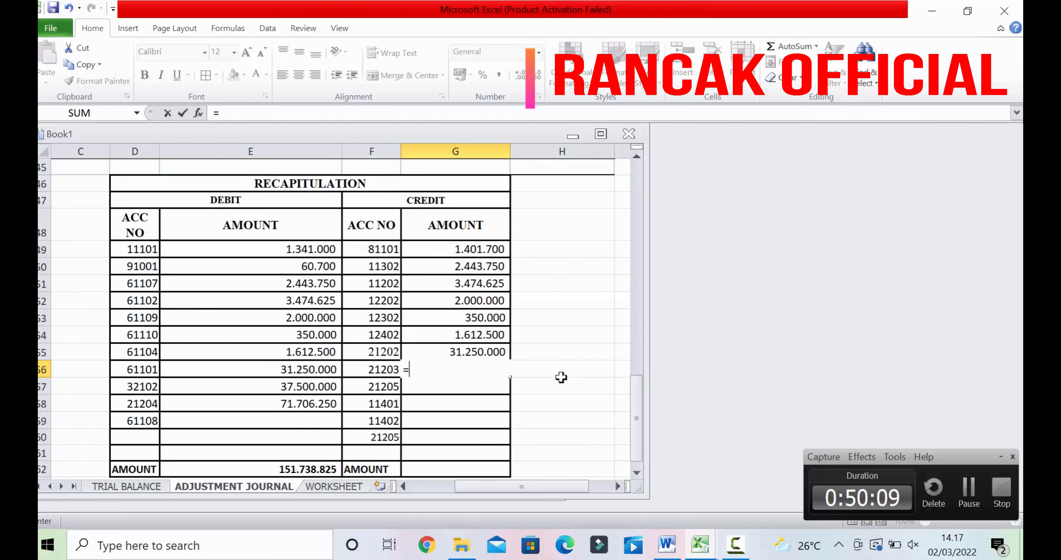
{"action": "scroll", "coordinate": [536, 379], "scroll_direction": "up", "scroll_amount": 7}
{"action": "left_click", "coordinate": [581, 296]}
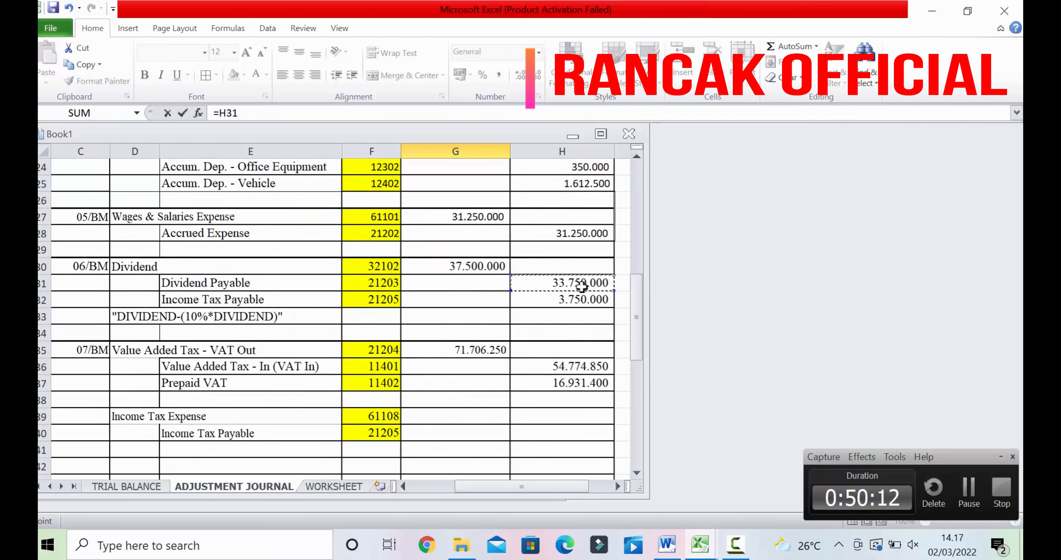
{"action": "key", "text": "Return"}
{"action": "scroll", "coordinate": [568, 296], "scroll_direction": "down", "scroll_amount": 6}
Link G57 to the Income Tax Payable credit amount in H32
{"action": "type", "text": "="}
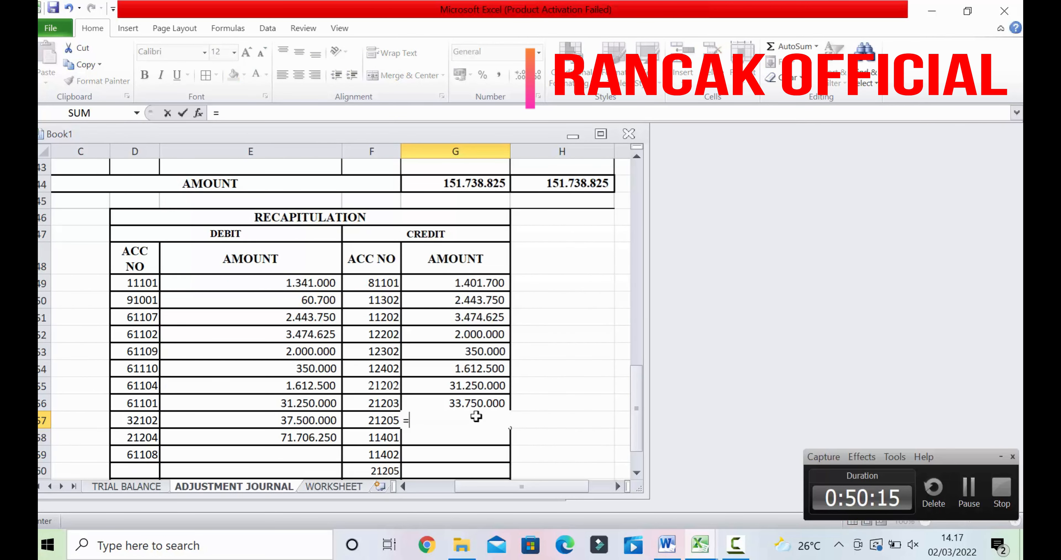
{"action": "scroll", "coordinate": [535, 305], "scroll_direction": "up", "scroll_amount": 4}
{"action": "left_click", "coordinate": [573, 185]}
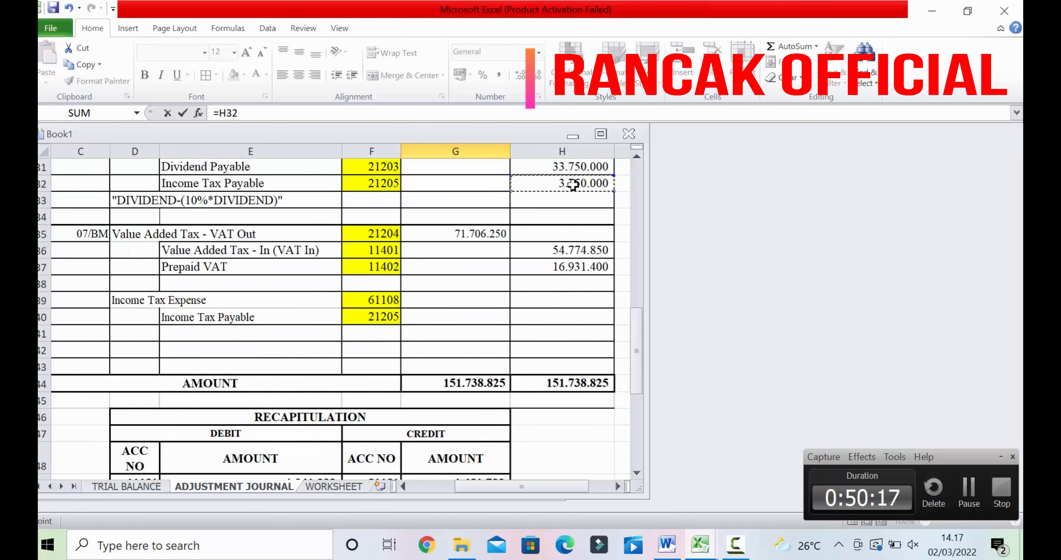
{"action": "key", "text": "Return"}
{"action": "scroll", "coordinate": [584, 189], "scroll_direction": "down", "scroll_amount": 5}
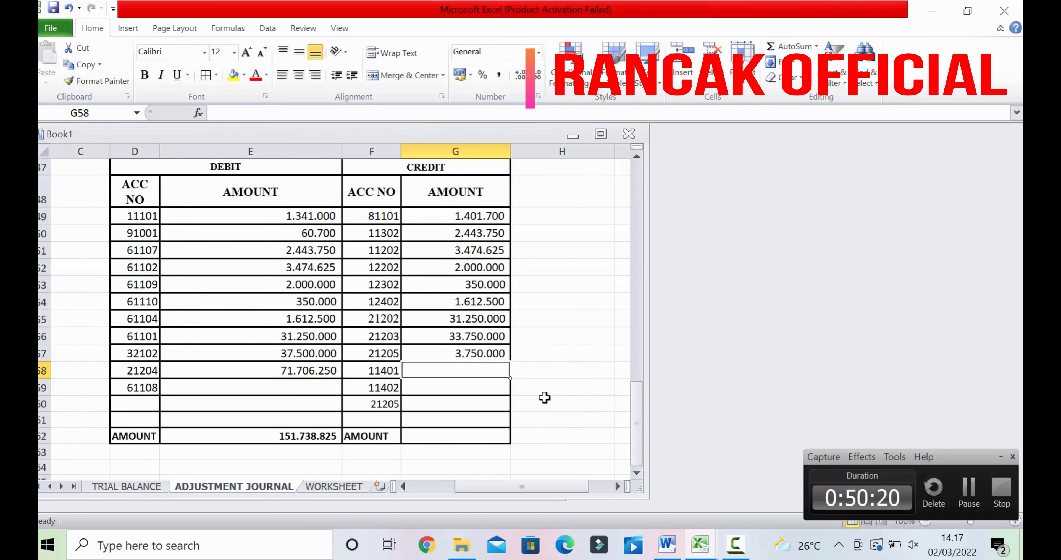
Link G58 to the Value Added Tax - In (VAT In) credit amount in H36
{"action": "scroll", "coordinate": [513, 369], "scroll_direction": "down", "scroll_amount": 1}
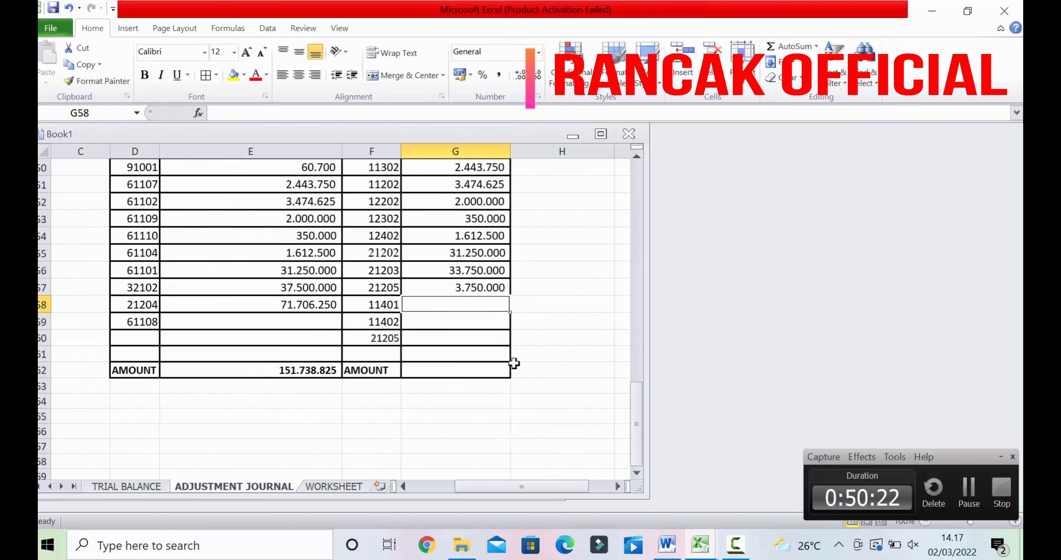
{"action": "type", "text": "="}
{"action": "scroll", "coordinate": [517, 345], "scroll_direction": "up", "scroll_amount": 2}
{"action": "scroll", "coordinate": [540, 331], "scroll_direction": "down", "scroll_amount": 2}
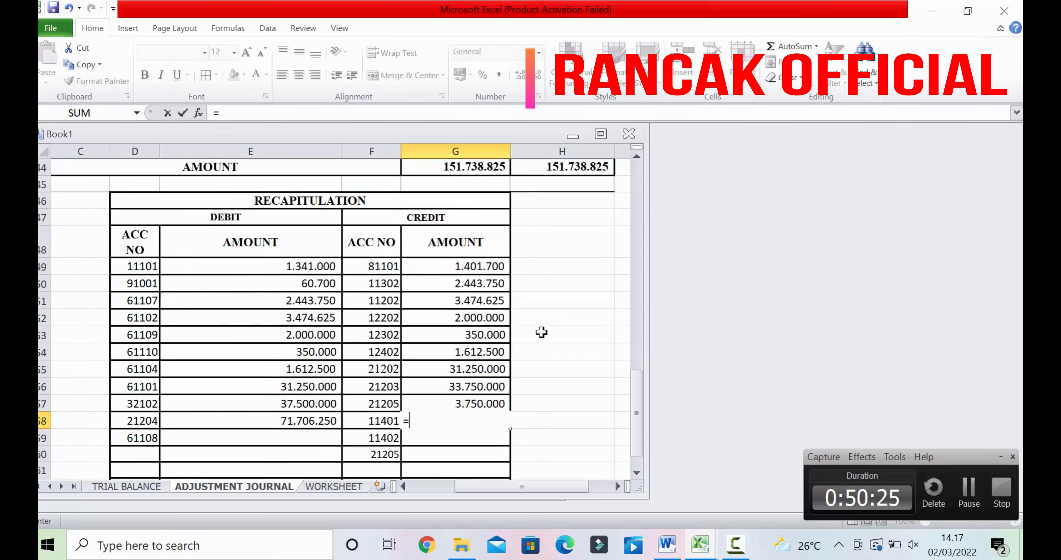
{"action": "scroll", "coordinate": [556, 334], "scroll_direction": "up", "scroll_amount": 8}
{"action": "left_click", "coordinate": [581, 379]}
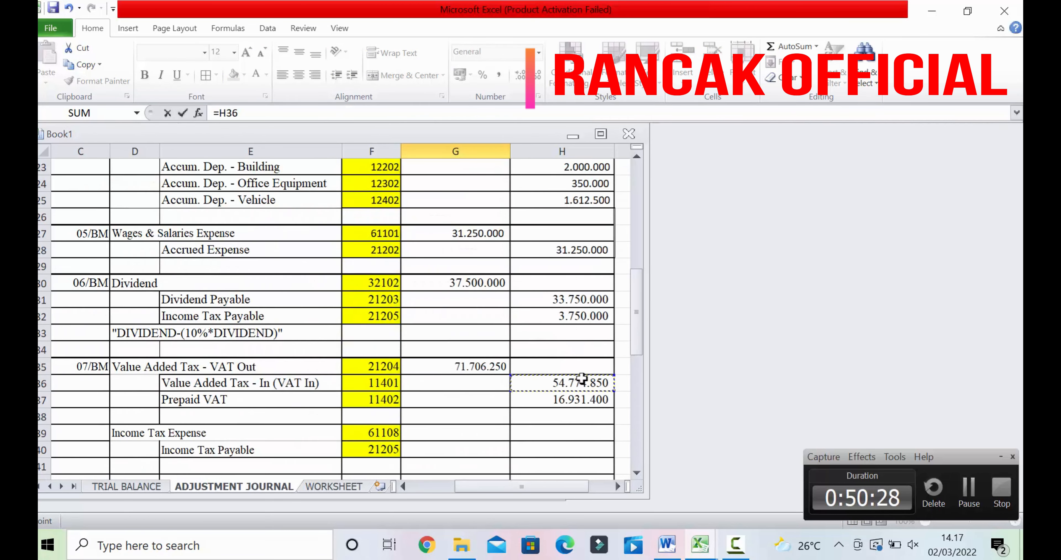
{"action": "key", "text": "Return"}
{"action": "scroll", "coordinate": [581, 379], "scroll_direction": "down", "scroll_amount": 2}
Link G59 to the Prepaid VAT credit amount in H37
{"action": "type", "text": "="}
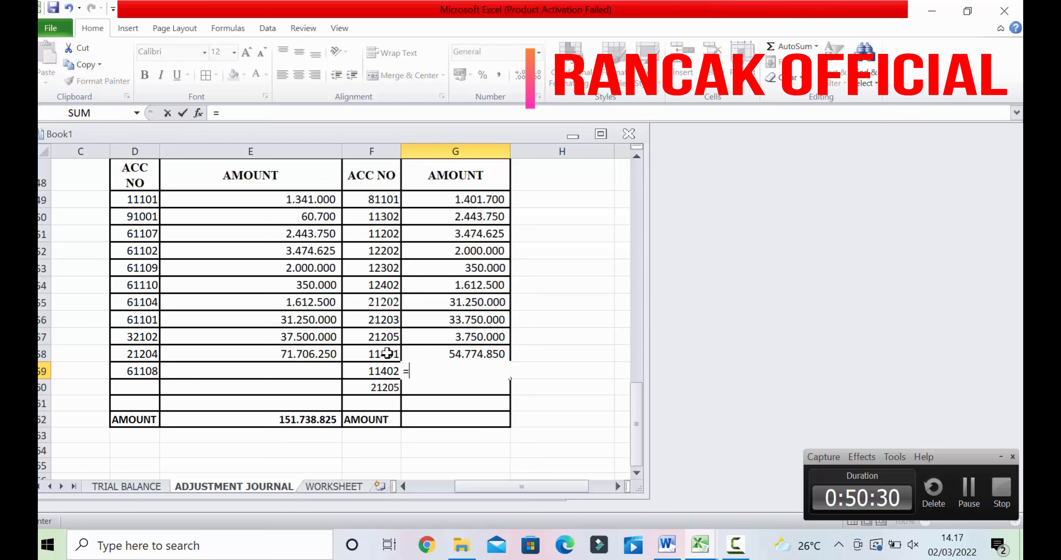
{"action": "scroll", "coordinate": [541, 302], "scroll_direction": "up", "scroll_amount": 5}
{"action": "left_click", "coordinate": [572, 234]}
{"action": "key", "text": "Return"}
{"action": "scroll", "coordinate": [582, 237], "scroll_direction": "down", "scroll_amount": 6}
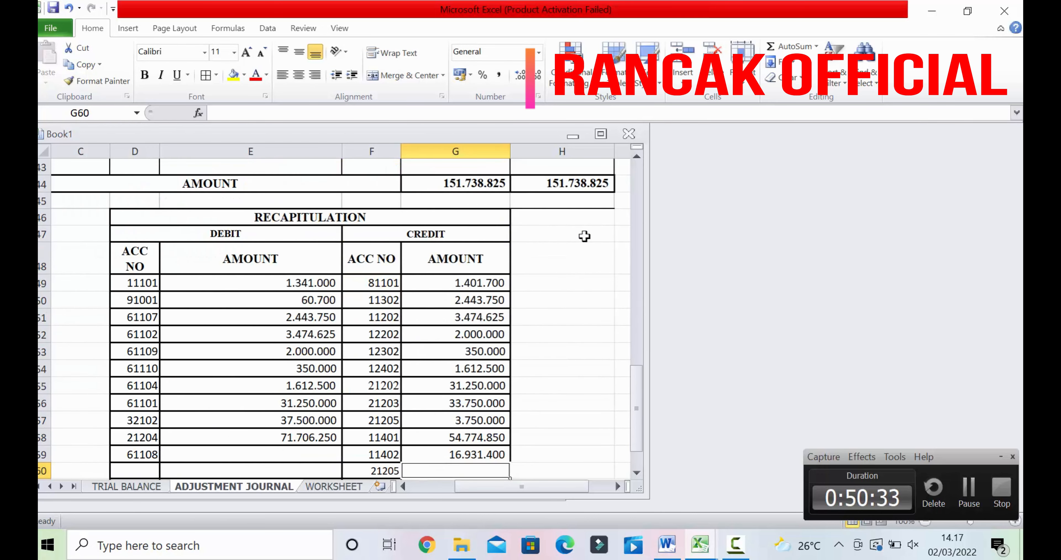
Total the recapitulation's credit amounts in G62 with =SUM(G49:G61)
{"action": "left_click", "coordinate": [469, 334]}
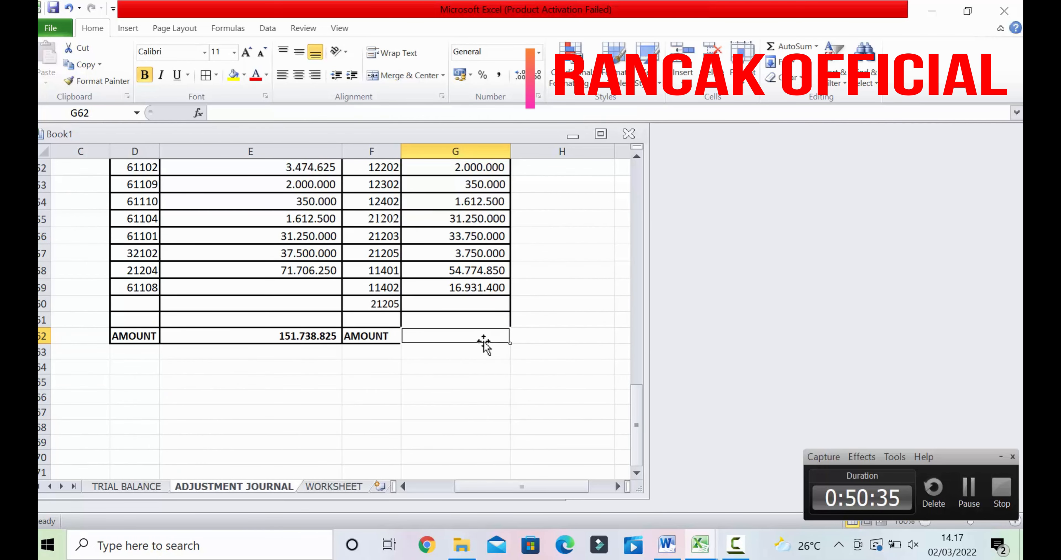
{"action": "type", "text": "=D"}
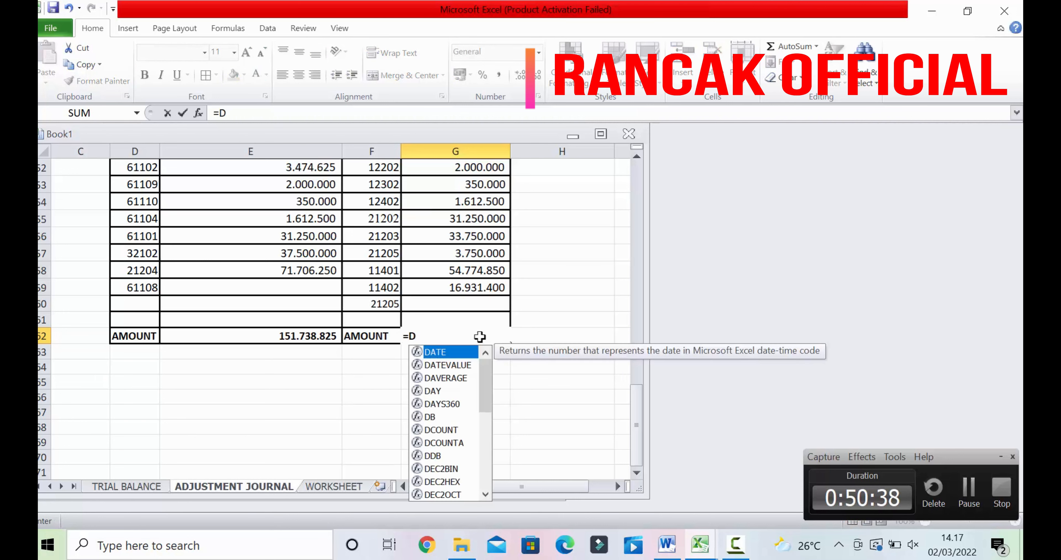
{"action": "key", "text": "BackSpace"}
{"action": "type", "text": "SUM("}
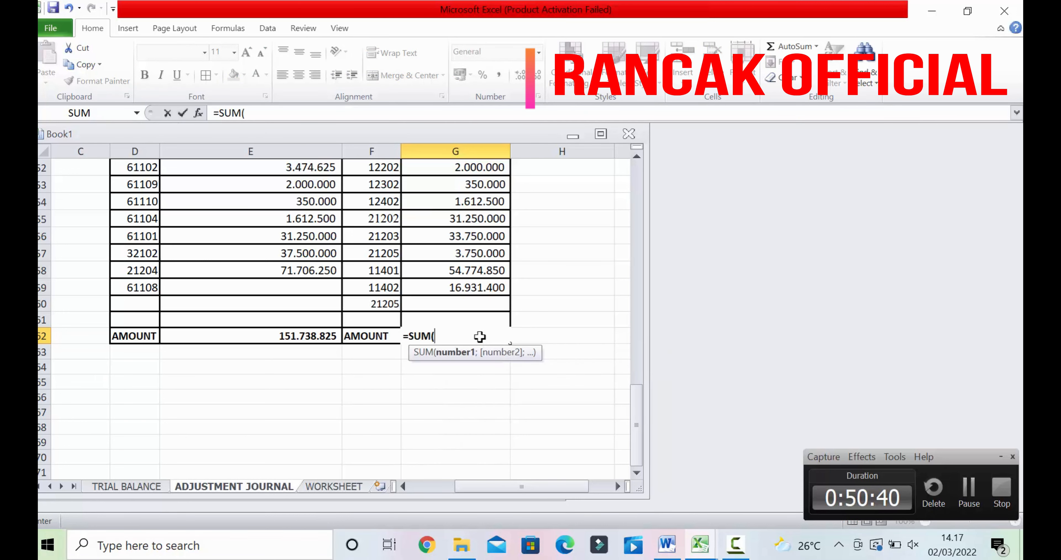
{"action": "scroll", "coordinate": [480, 337], "scroll_direction": "up", "scroll_amount": 2}
{"action": "left_click_drag", "start_coordinate": [472, 234], "coordinate": [479, 428]}
{"action": "type", "text": ")"}
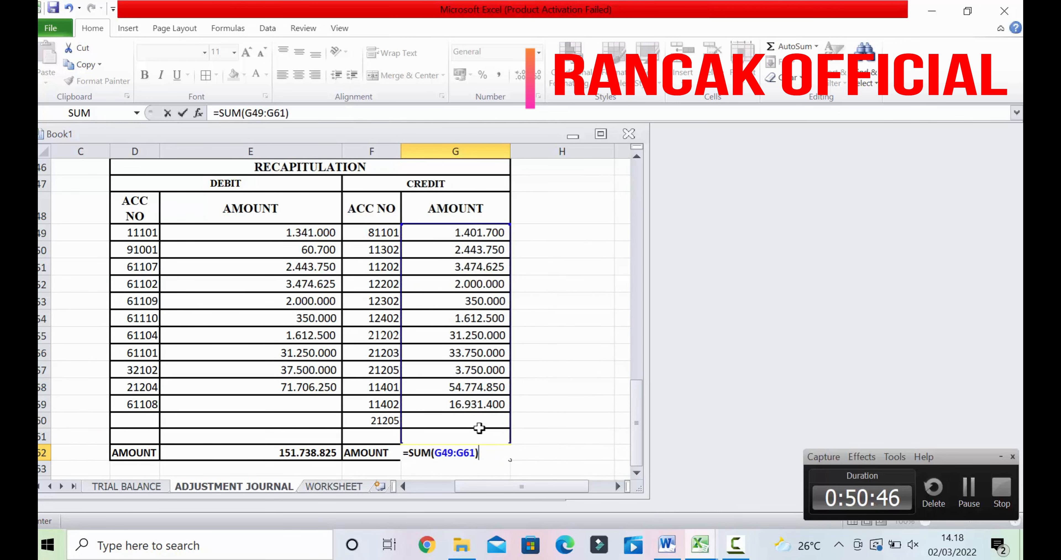
{"action": "key", "text": "Return"}
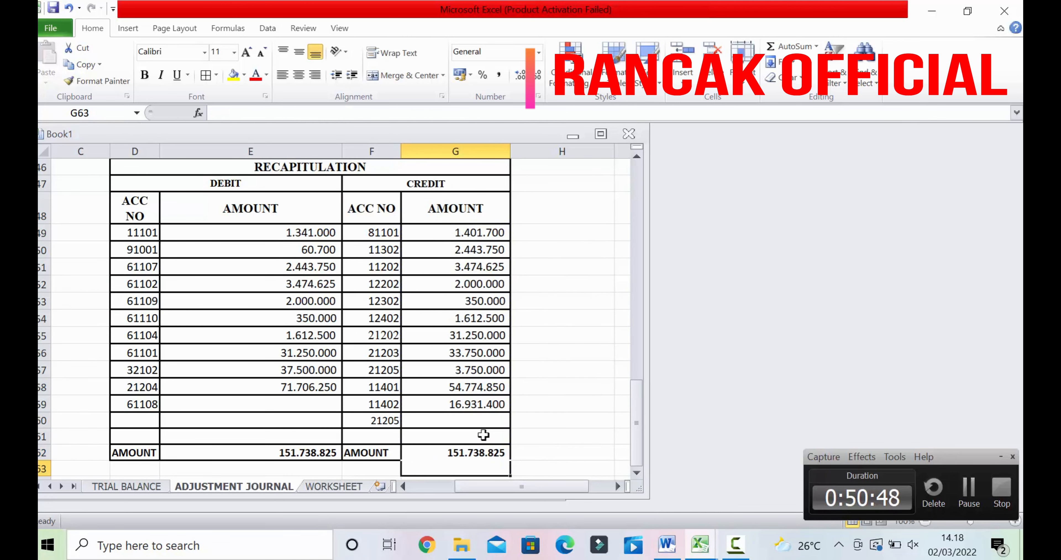
{"action": "left_click", "coordinate": [569, 435]}
{"action": "scroll", "coordinate": [556, 431], "scroll_direction": "down", "scroll_amount": 2}
{"action": "left_click", "coordinate": [462, 337]}
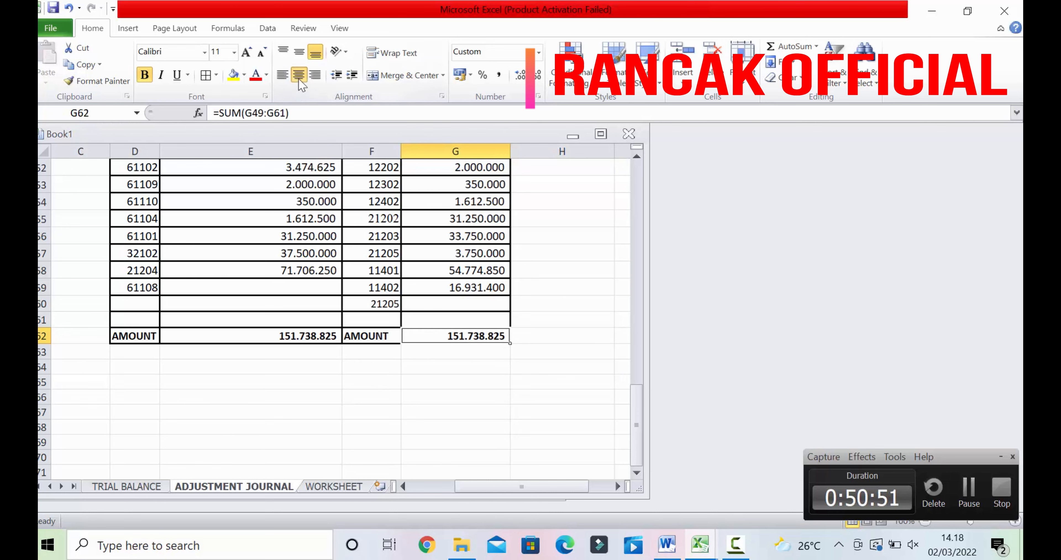
{"action": "left_click", "coordinate": [550, 408]}
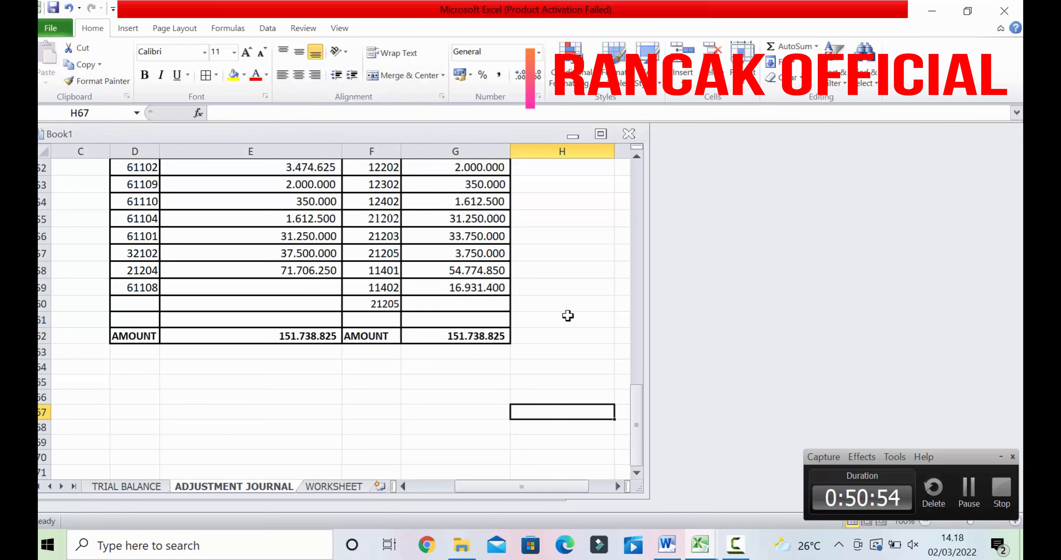
{"action": "scroll", "coordinate": [568, 316], "scroll_direction": "up", "scroll_amount": 6}
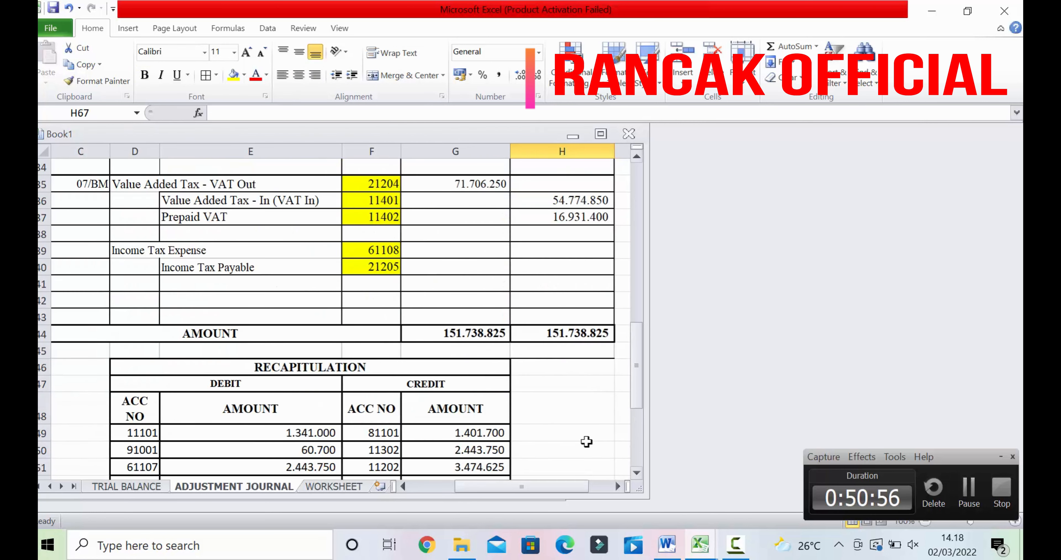
{"action": "scroll", "coordinate": [585, 440], "scroll_direction": "down", "scroll_amount": 5}
{"action": "scroll", "coordinate": [578, 424], "scroll_direction": "up", "scroll_amount": 3}
Maximize the Book1 workbook window and set the sheet zoom to 72%
{"action": "left_click", "coordinate": [601, 134]}
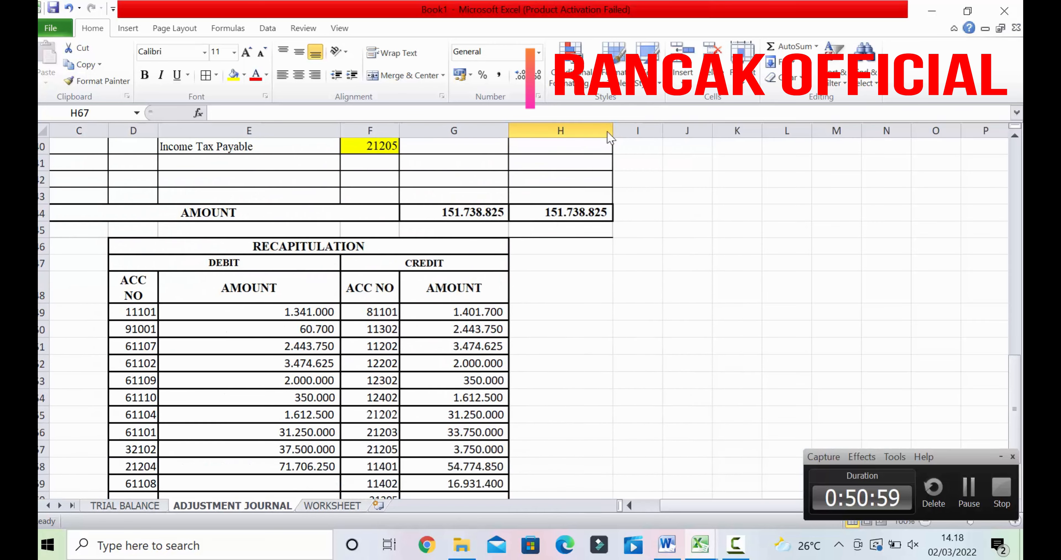
{"action": "left_click", "coordinate": [1001, 456]}
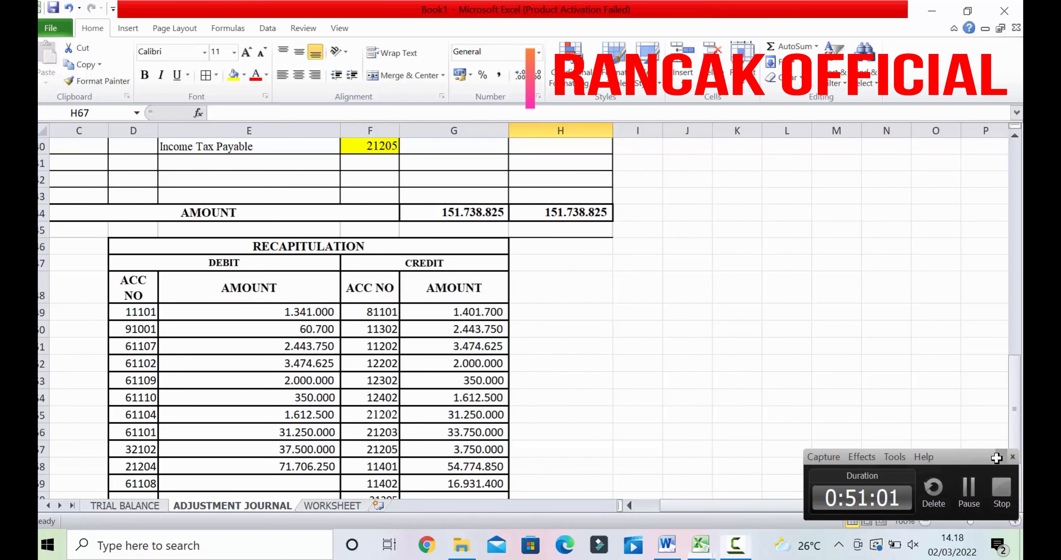
{"action": "left_click_drag", "start_coordinate": [954, 519], "coordinate": [960, 519]}
Remove the yellow fill from the journal's ACC NO cells F7:F32, from Cash in Bank through the Dividend entry
{"action": "scroll", "coordinate": [632, 343], "scroll_direction": "up", "scroll_amount": 15}
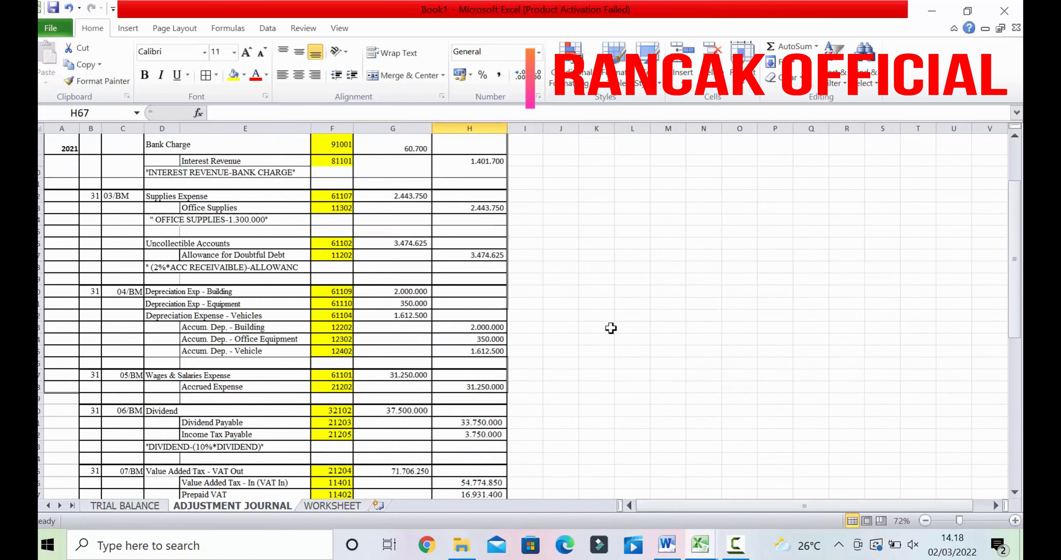
{"action": "scroll", "coordinate": [611, 328], "scroll_direction": "down", "scroll_amount": 8}
{"action": "scroll", "coordinate": [611, 328], "scroll_direction": "up", "scroll_amount": 4}
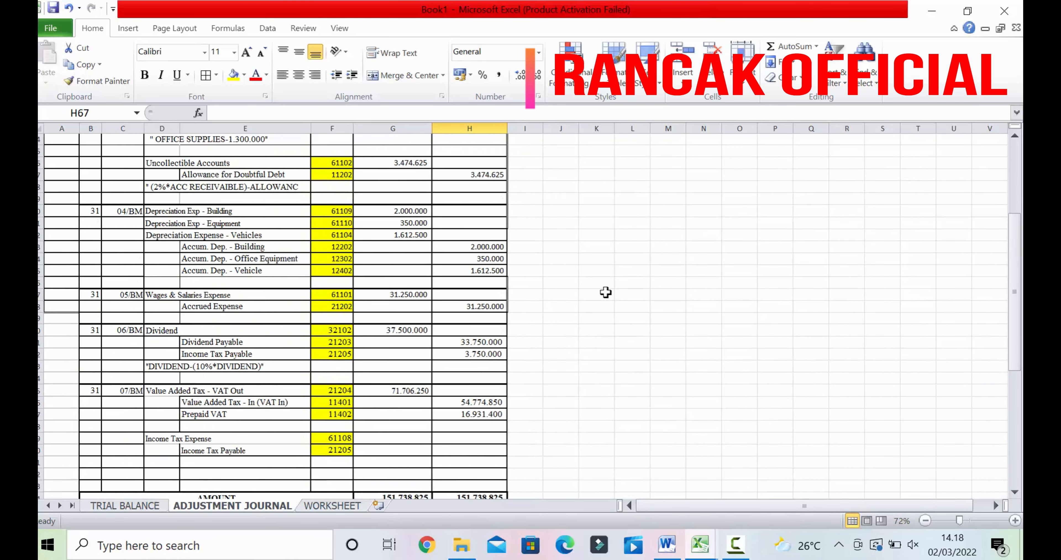
{"action": "scroll", "coordinate": [426, 206], "scroll_direction": "up", "scroll_amount": 2}
{"action": "left_click_drag", "start_coordinate": [344, 165], "coordinate": [342, 469]}
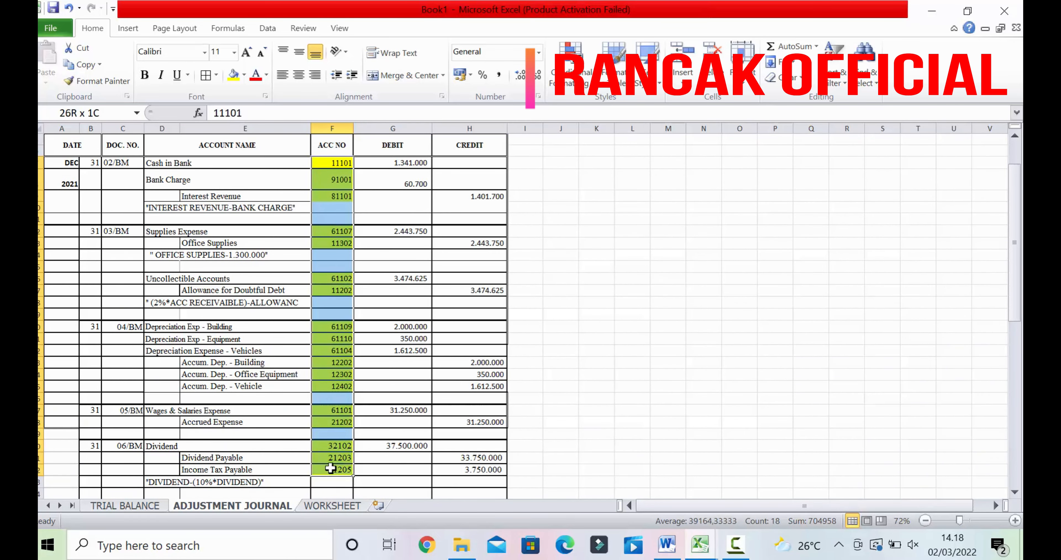
{"action": "left_click", "coordinate": [245, 75]}
{"action": "left_click", "coordinate": [234, 103]}
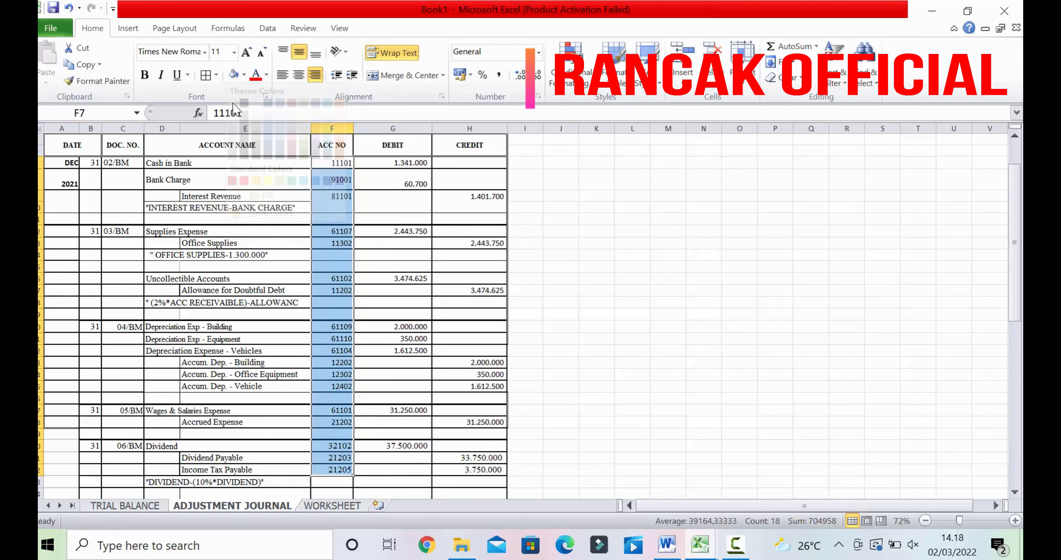
{"action": "left_click", "coordinate": [490, 243]}
Remove the yellow fill from the remaining ACC NO cells of the Value Added Tax and Income Tax entries
{"action": "scroll", "coordinate": [490, 243], "scroll_direction": "down", "scroll_amount": 5}
{"action": "left_click_drag", "start_coordinate": [339, 317], "coordinate": [340, 379]}
{"action": "left_click", "coordinate": [233, 75]}
{"action": "left_click", "coordinate": [608, 315]}
{"action": "scroll", "coordinate": [659, 342], "scroll_direction": "down", "scroll_amount": 6}
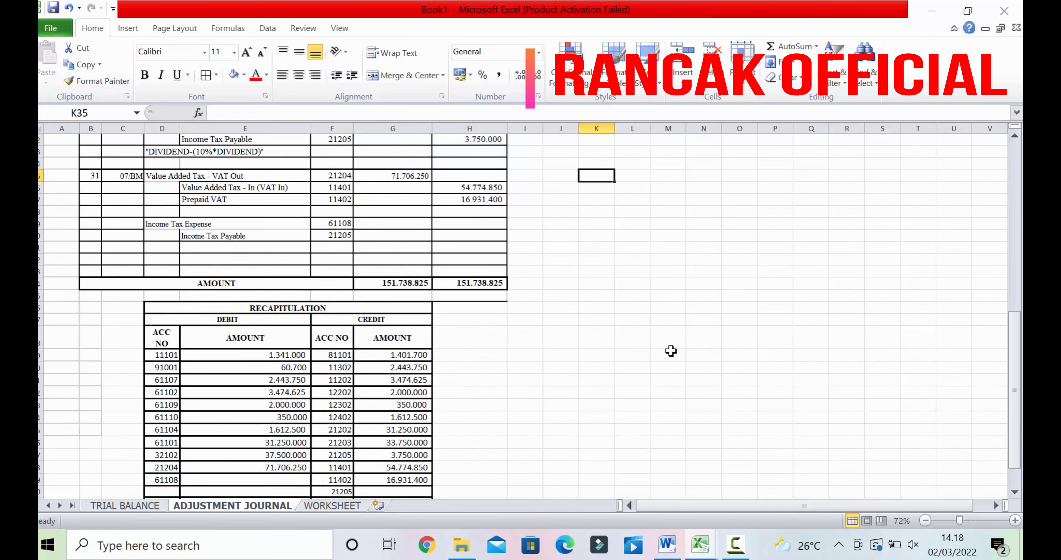
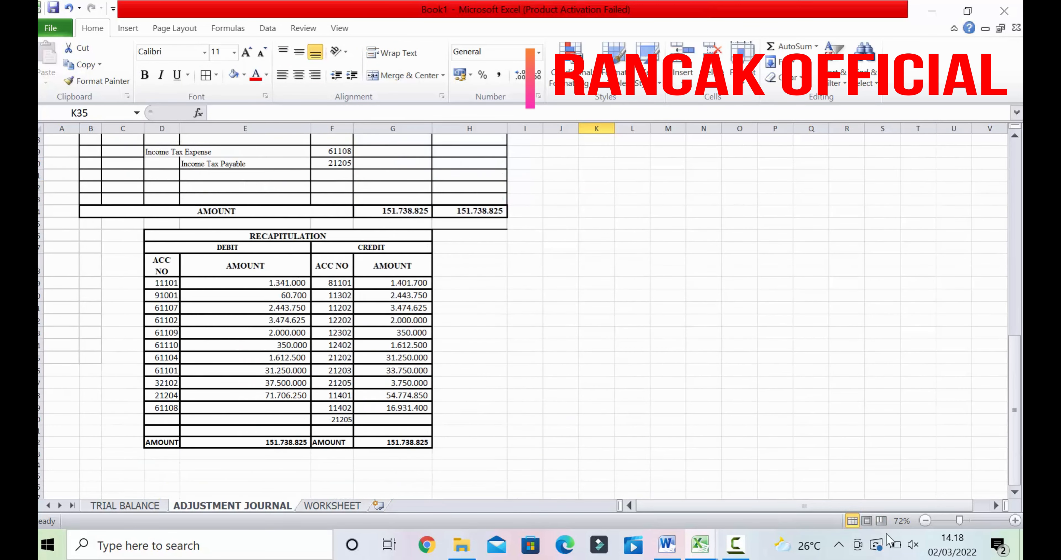
{"action": "left_click", "coordinate": [735, 544]}
{"action": "left_click", "coordinate": [968, 493]}
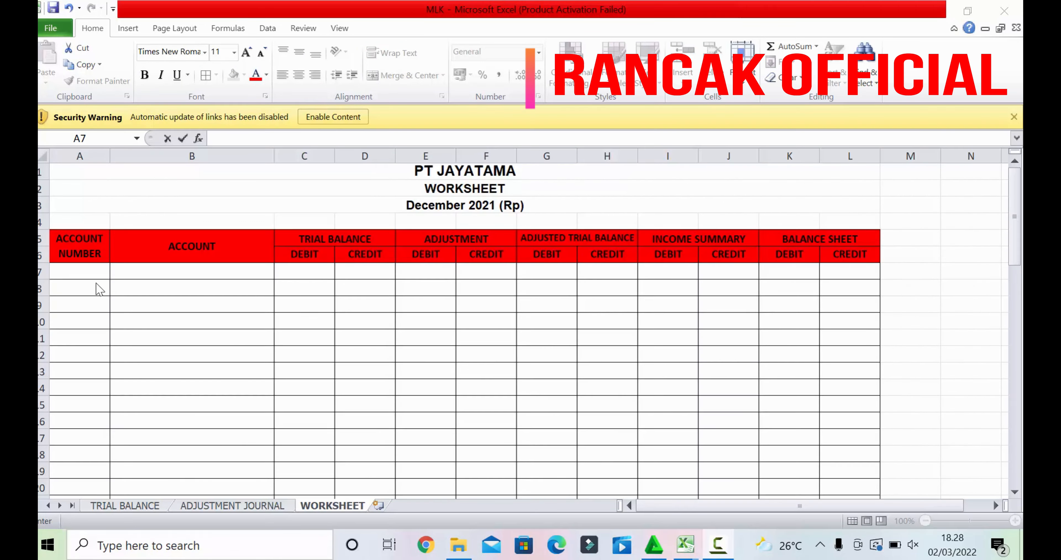
Link A7 of the WORKSHEET to the first account number with ='TRIAL BALANCE'!A5
{"action": "type", "text": "="}
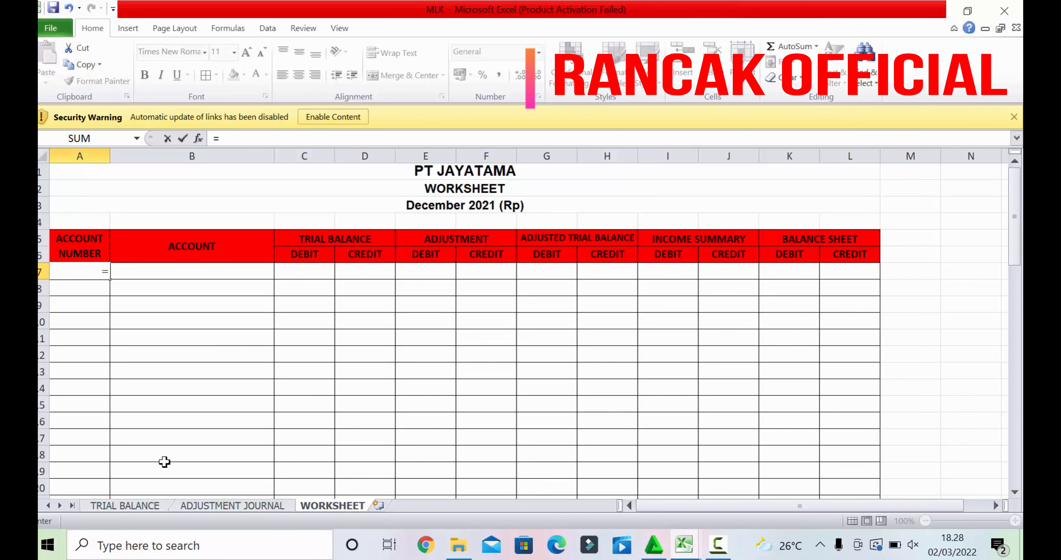
{"action": "left_click", "coordinate": [147, 506]}
{"action": "left_click", "coordinate": [72, 242]}
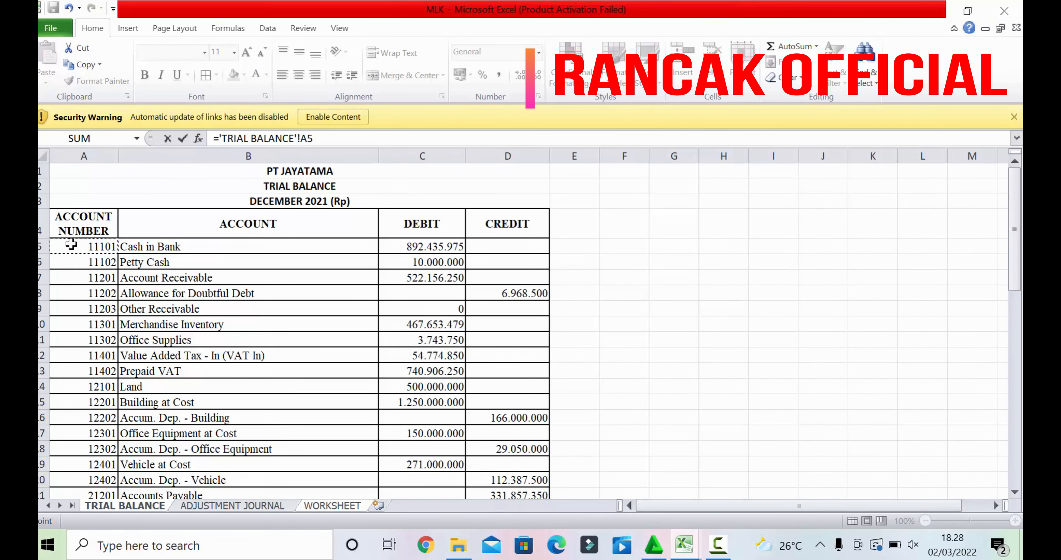
{"action": "key", "text": "Return"}
Fill the account number link from A7 down the column through row 55 and clear the surplus cells A56:A58
{"action": "left_click", "coordinate": [103, 272]}
{"action": "left_click_drag", "start_coordinate": [110, 280], "coordinate": [94, 419]}
{"action": "key", "text": "Delete"}
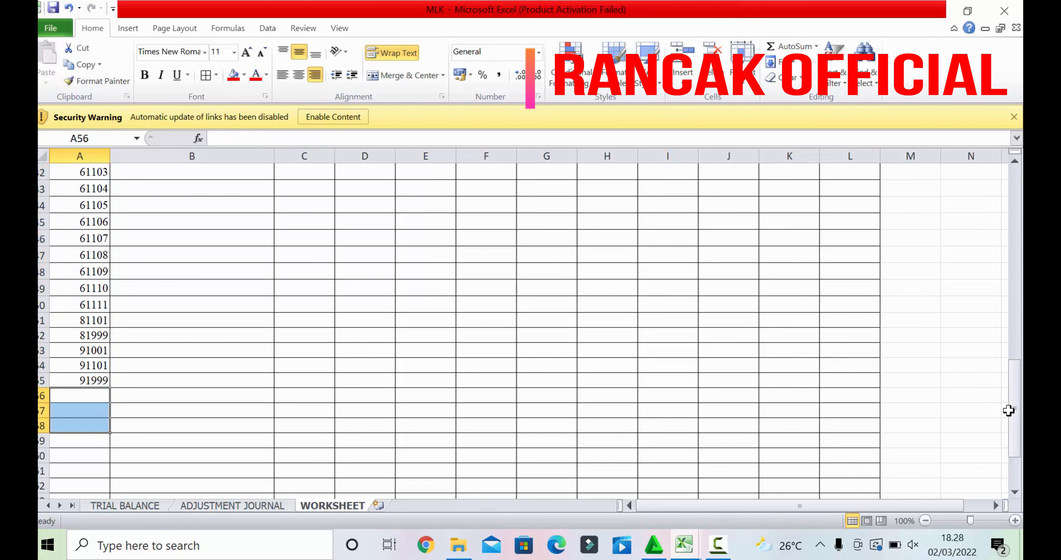
Link B7 to the account name with ='TRIAL BALANCE'!B5 and fill the formula down to Other Expense in B55
{"action": "left_click_drag", "start_coordinate": [1009, 409], "coordinate": [1011, 217]}
{"action": "left_click", "coordinate": [182, 271]}
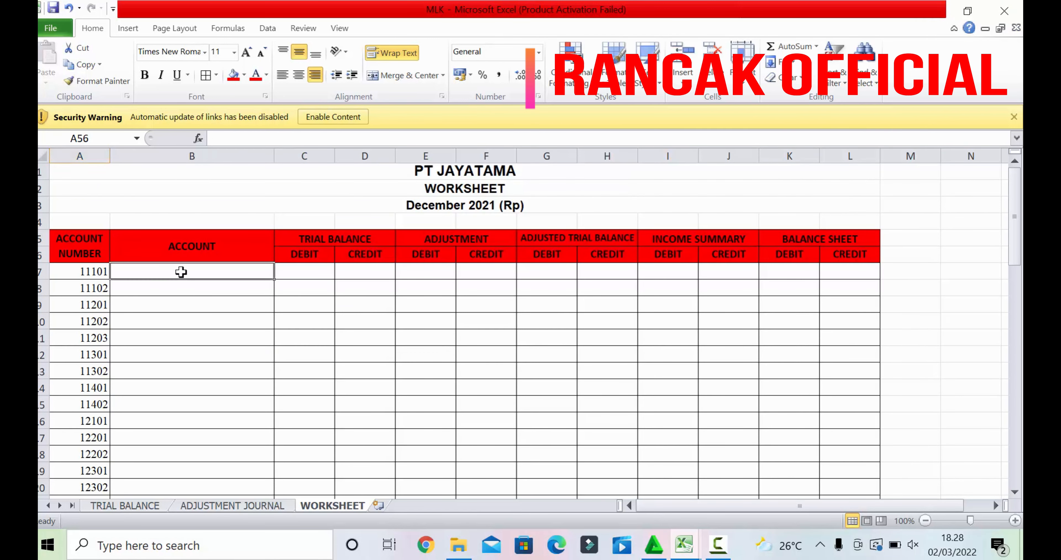
{"action": "type", "text": "="}
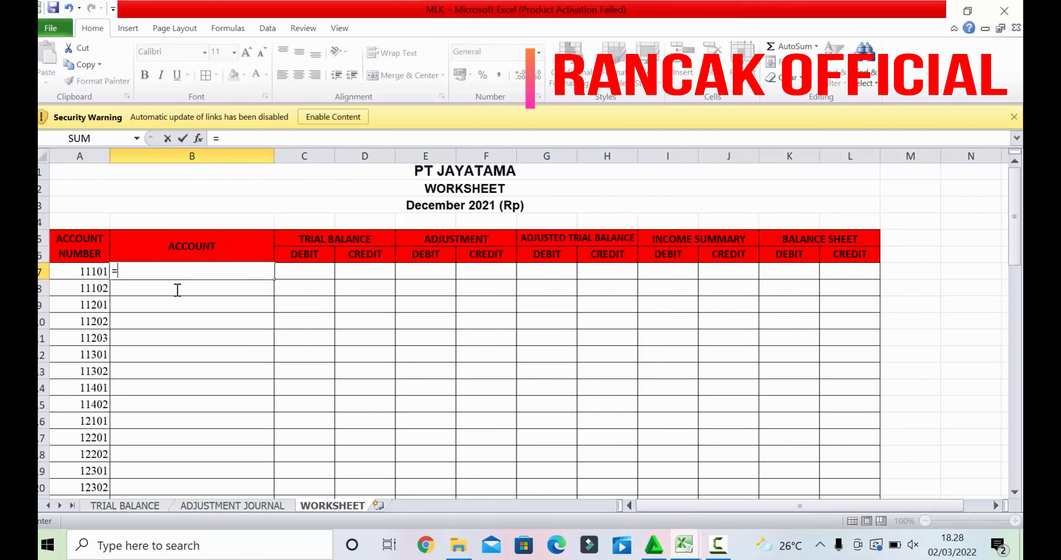
{"action": "left_click", "coordinate": [140, 506]}
{"action": "key", "text": "Return"}
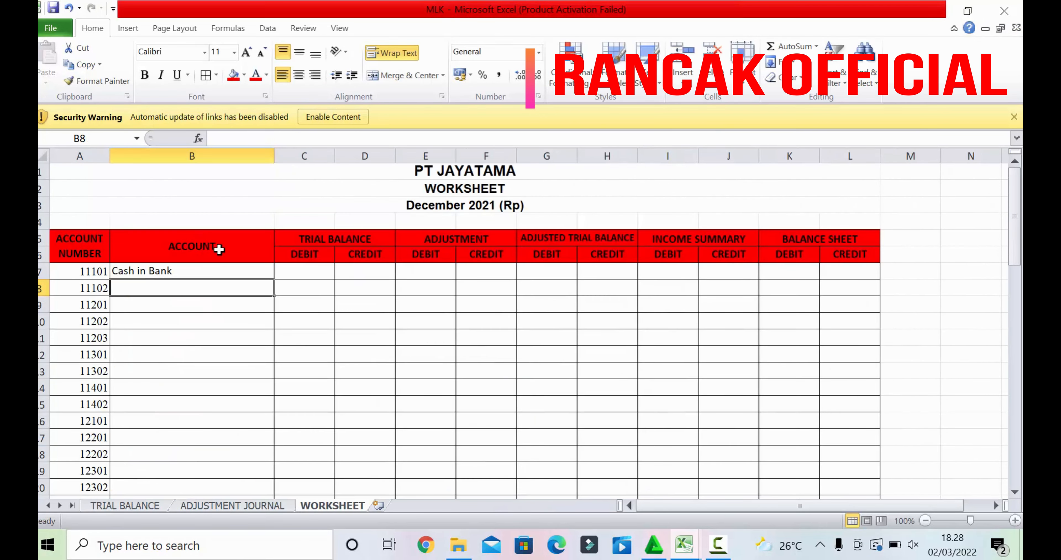
{"action": "left_click", "coordinate": [256, 275]}
{"action": "left_click_drag", "start_coordinate": [276, 280], "coordinate": [275, 463]}
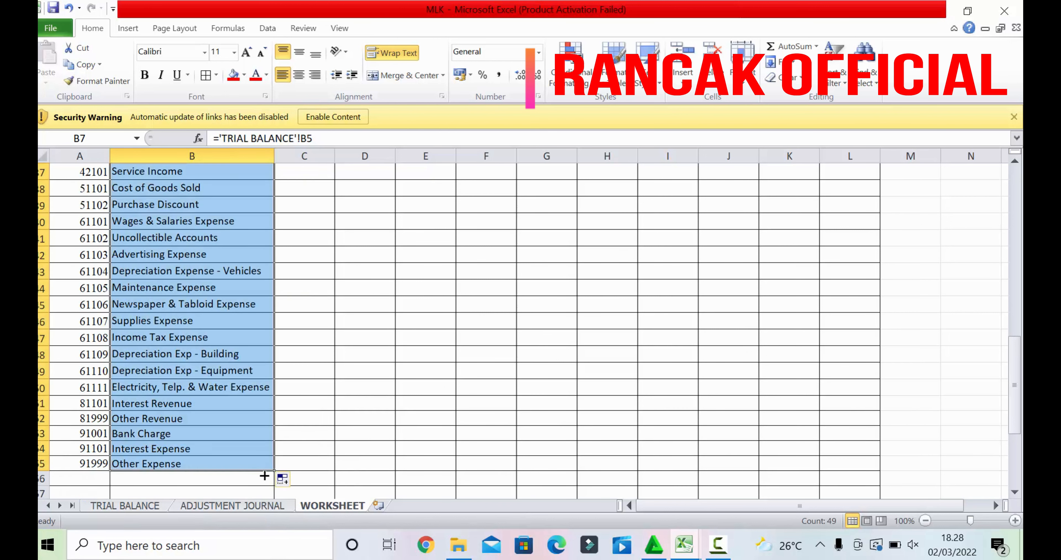
Link the Trial Balance debit cell C7 with ='TRIAL BALANCE'!C5 and autofit the width of column C
{"action": "left_click_drag", "start_coordinate": [1017, 425], "coordinate": [1016, 257]}
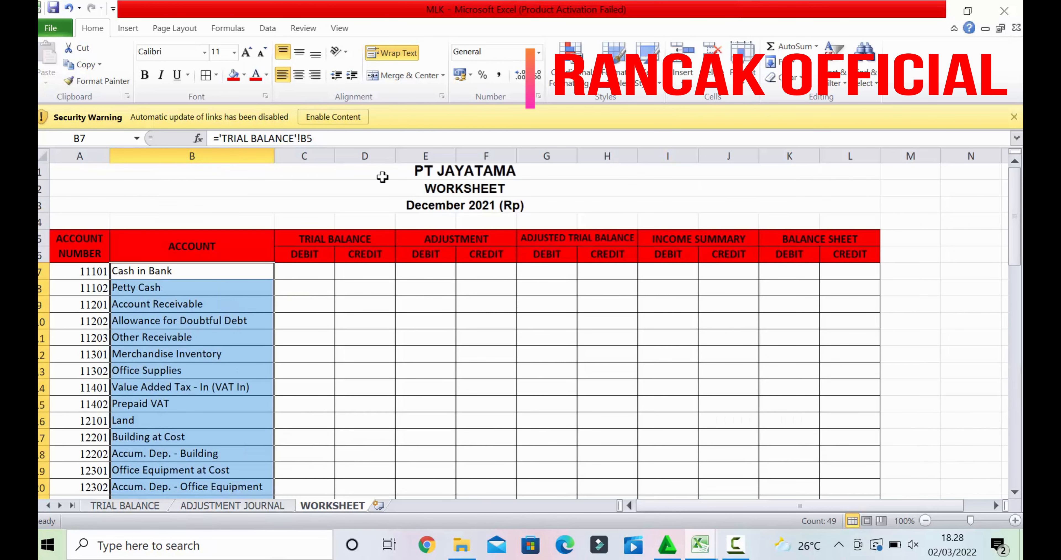
{"action": "left_click", "coordinate": [303, 275]}
{"action": "type", "text": "="}
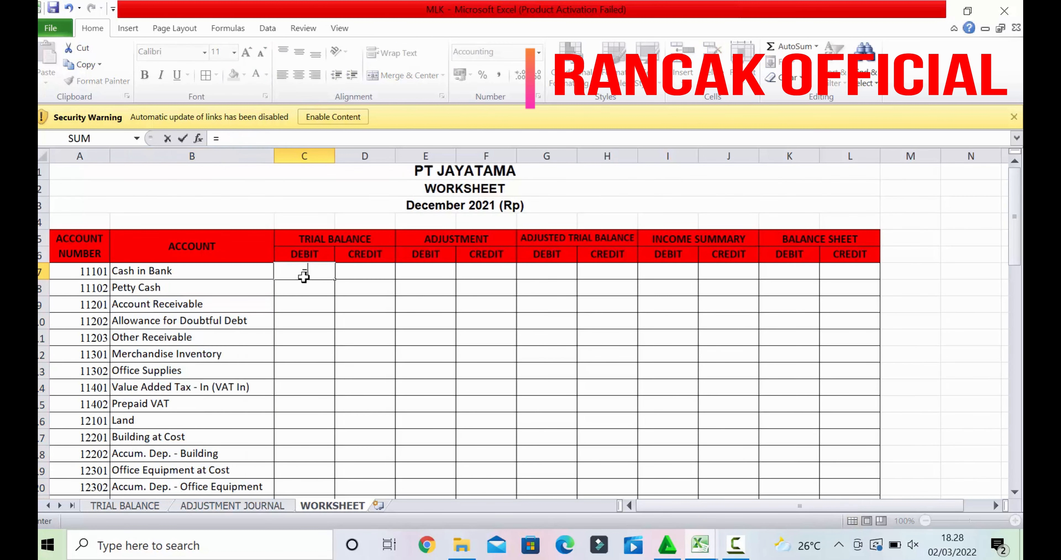
{"action": "left_click", "coordinate": [143, 509]}
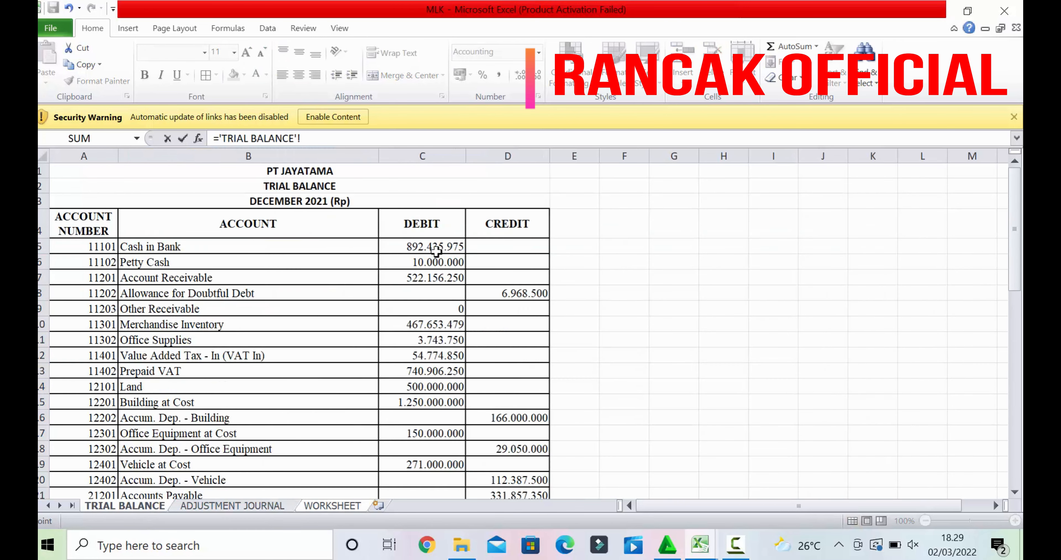
{"action": "left_click", "coordinate": [436, 251]}
{"action": "key", "text": "Return"}
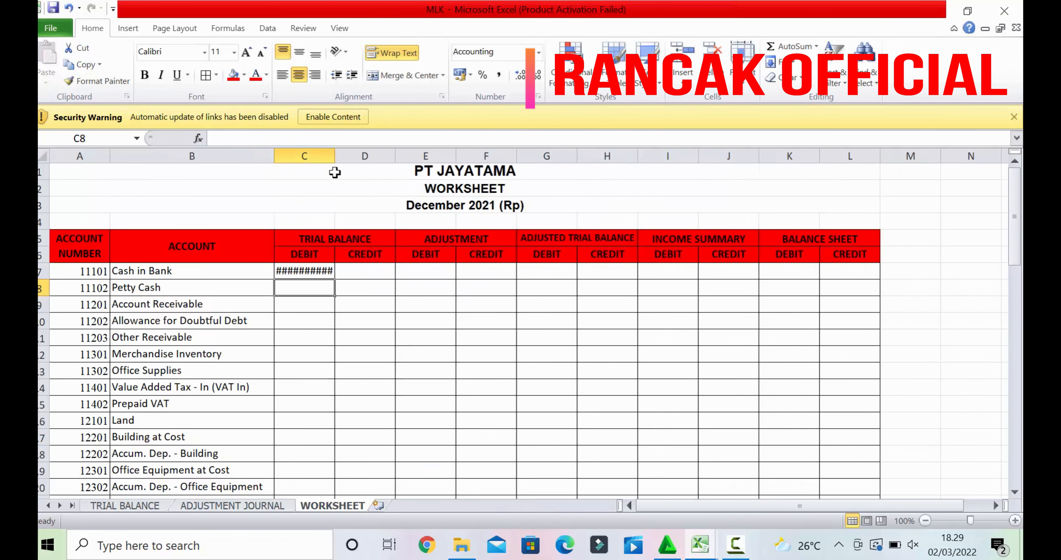
{"action": "double_click", "coordinate": [334, 156]}
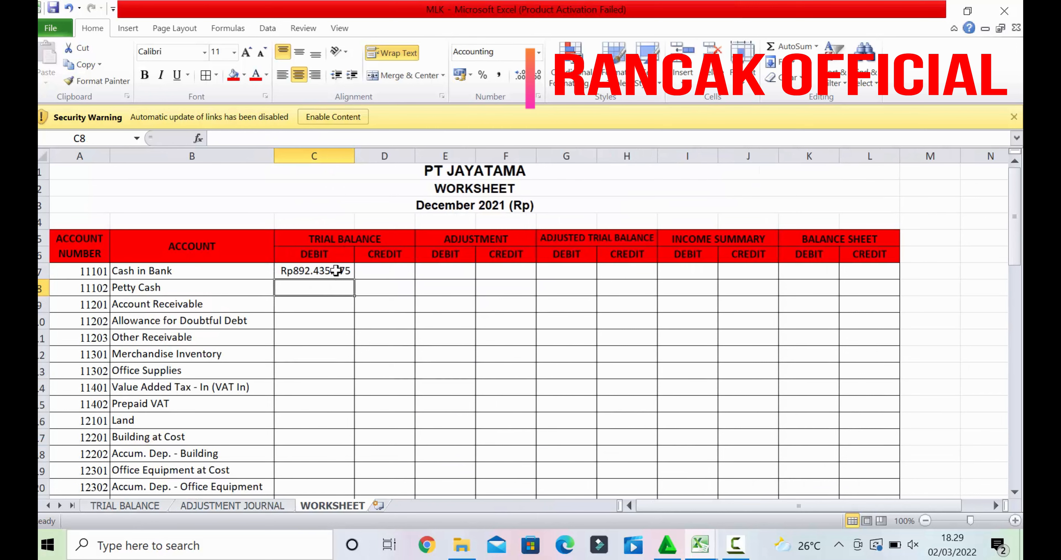
Fill the Trial Balance debit link from C7 down to the Other Expense row, C55
{"action": "left_click", "coordinate": [336, 271]}
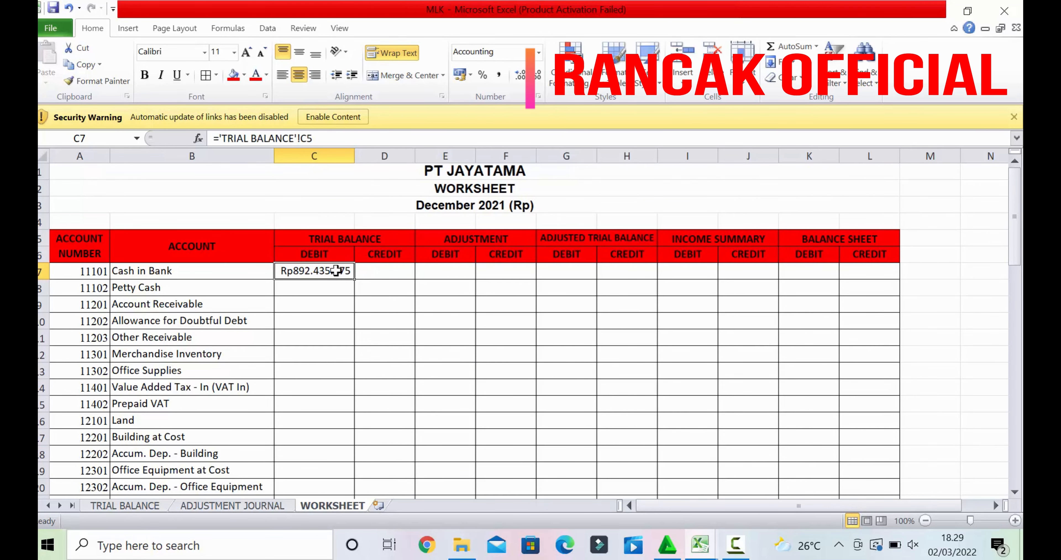
{"action": "left_click_drag", "start_coordinate": [354, 278], "coordinate": [332, 371]}
{"action": "left_click", "coordinate": [414, 258]}
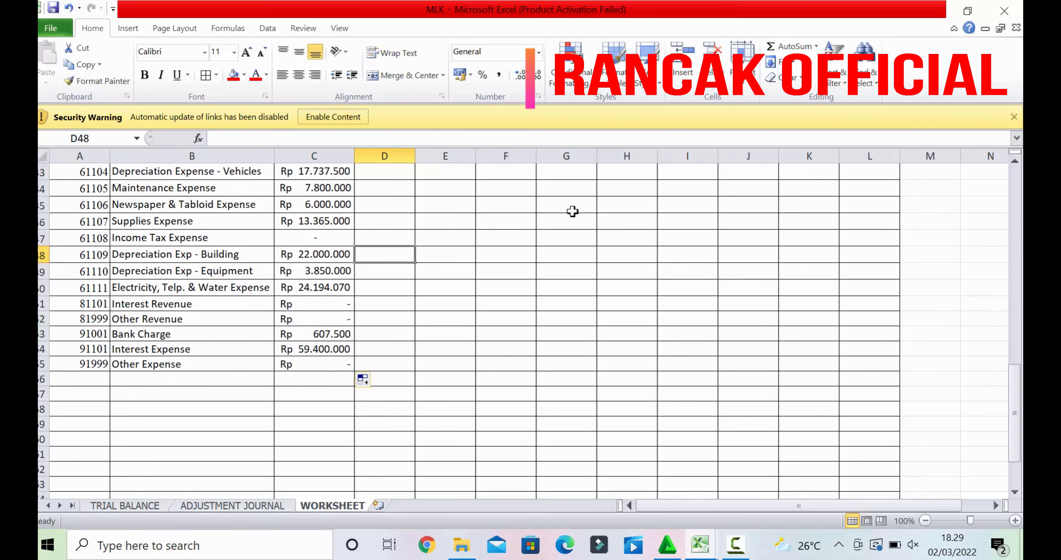
Link the Trial Balance credit cell D7 for Cash in Bank to cell D5 of the TRIAL BALANCE sheet
{"action": "left_click_drag", "start_coordinate": [1019, 411], "coordinate": [1019, 206]}
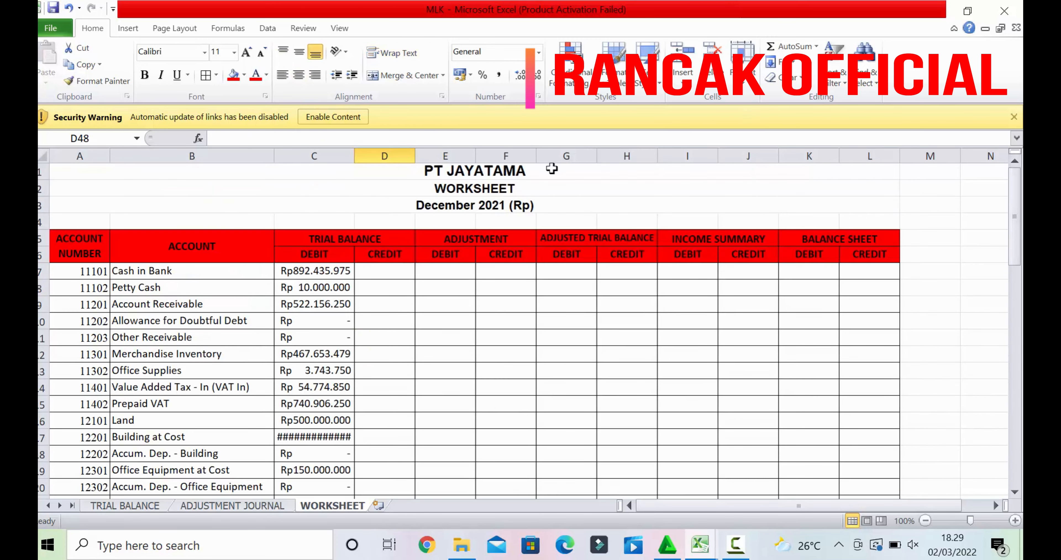
{"action": "left_click", "coordinate": [393, 272]}
{"action": "type", "text": "="}
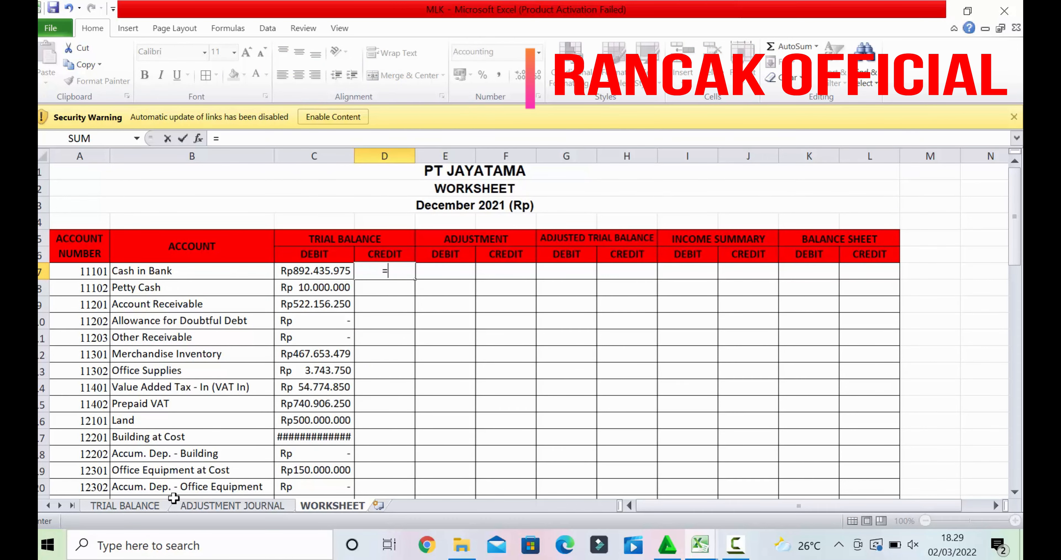
{"action": "left_click", "coordinate": [133, 510]}
{"action": "left_click", "coordinate": [516, 245]}
{"action": "key", "text": "Return"}
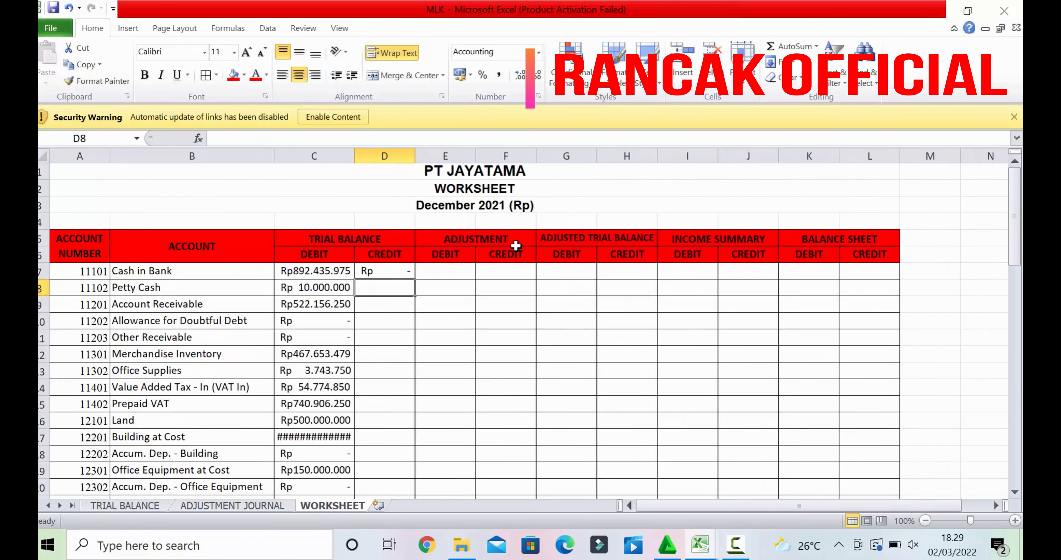
Fill the D7 formula down to the Other Expense row and autofit column D
{"action": "left_click", "coordinate": [402, 271]}
{"action": "left_click_drag", "start_coordinate": [414, 279], "coordinate": [412, 422]}
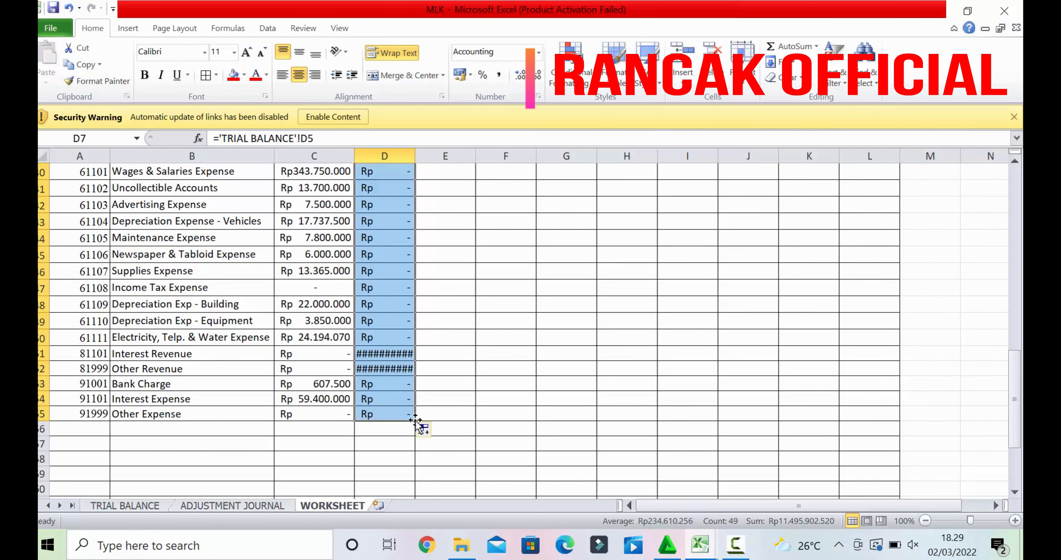
{"action": "double_click", "coordinate": [415, 156]}
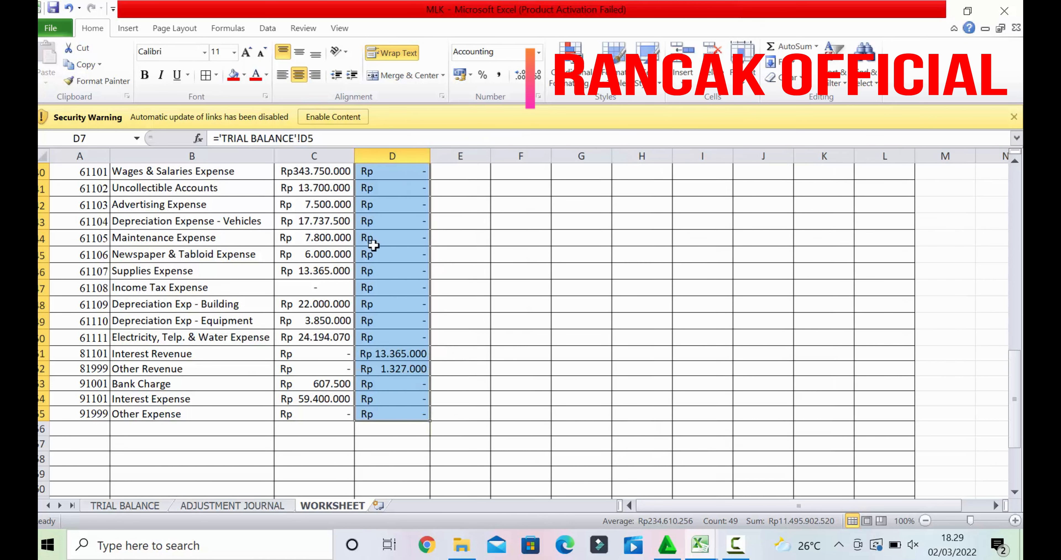
Extend the Trial Balance debit and credit formulas from row 55 into row 56 and autofit columns C and D
{"action": "left_click", "coordinate": [328, 400]}
{"action": "left_click", "coordinate": [329, 412]}
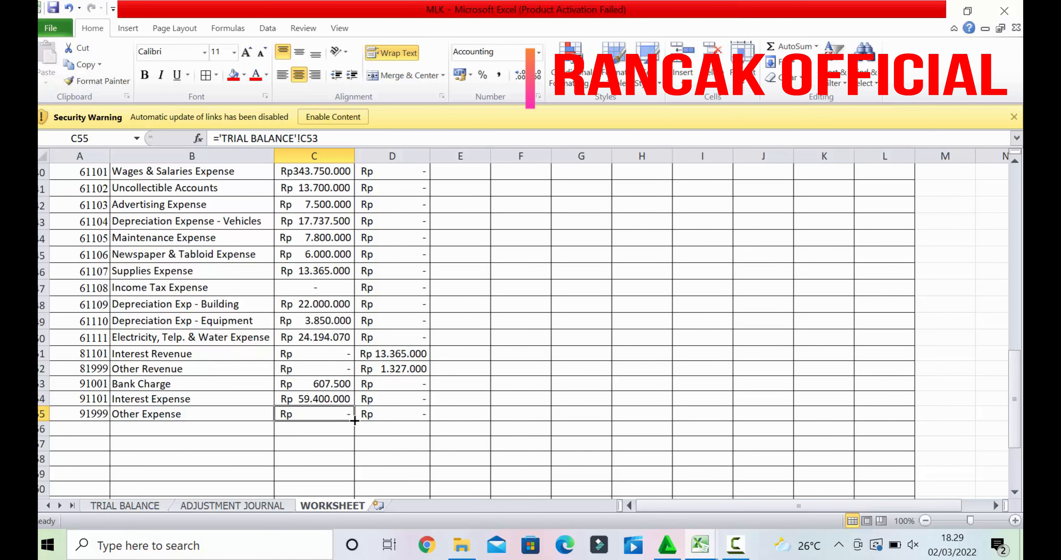
{"action": "left_click_drag", "start_coordinate": [354, 420], "coordinate": [355, 434]}
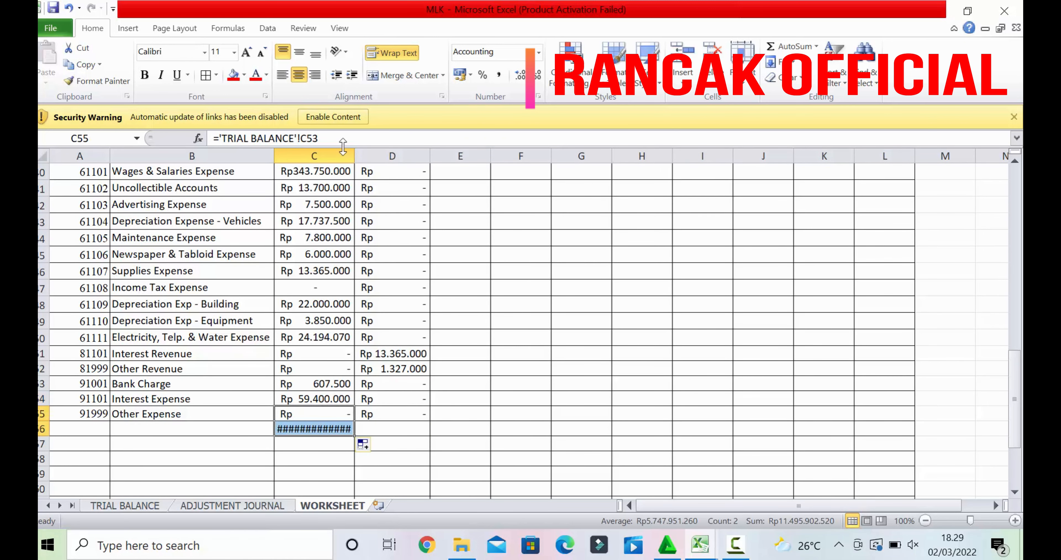
{"action": "double_click", "coordinate": [353, 161]}
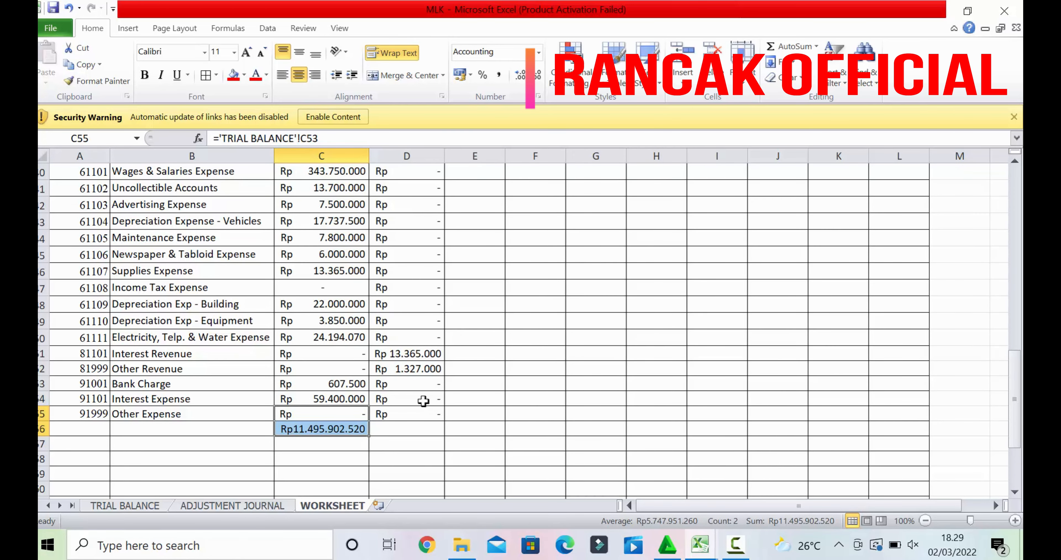
{"action": "left_click", "coordinate": [421, 414]}
{"action": "left_click_drag", "start_coordinate": [445, 420], "coordinate": [442, 431]}
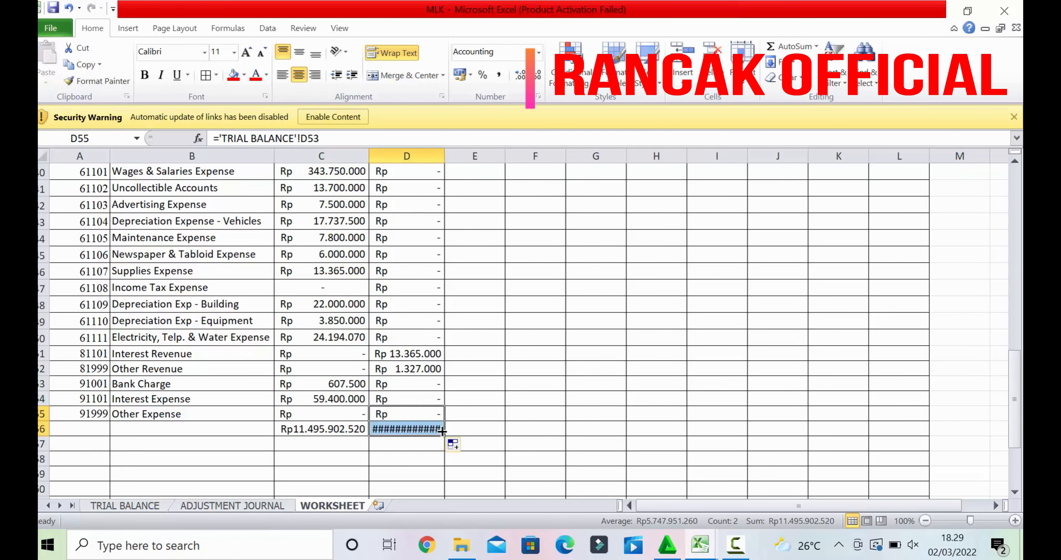
{"action": "double_click", "coordinate": [449, 157]}
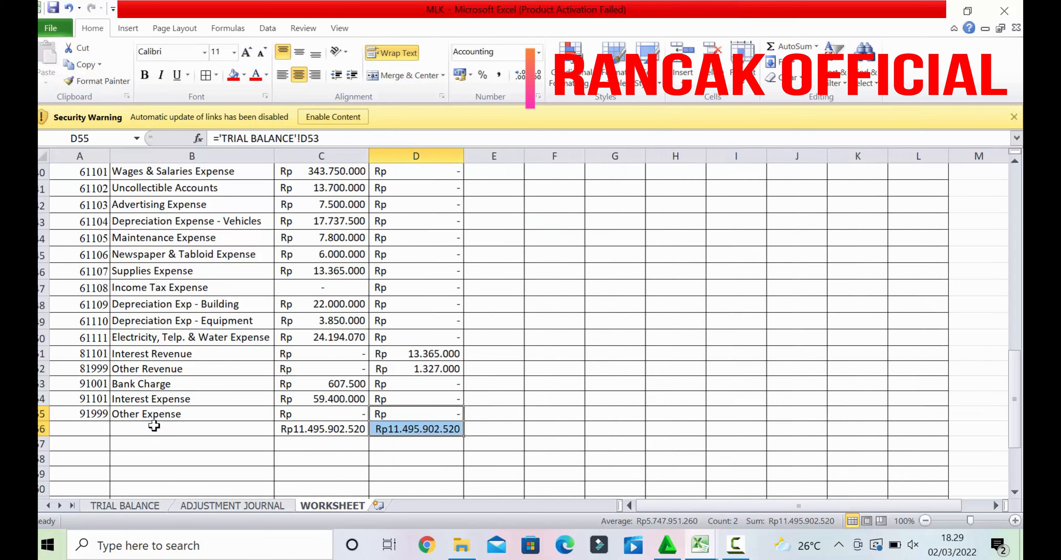
Merge and center A56:B56 and label it AMOUNT in bold
{"action": "left_click_drag", "start_coordinate": [101, 428], "coordinate": [186, 429]}
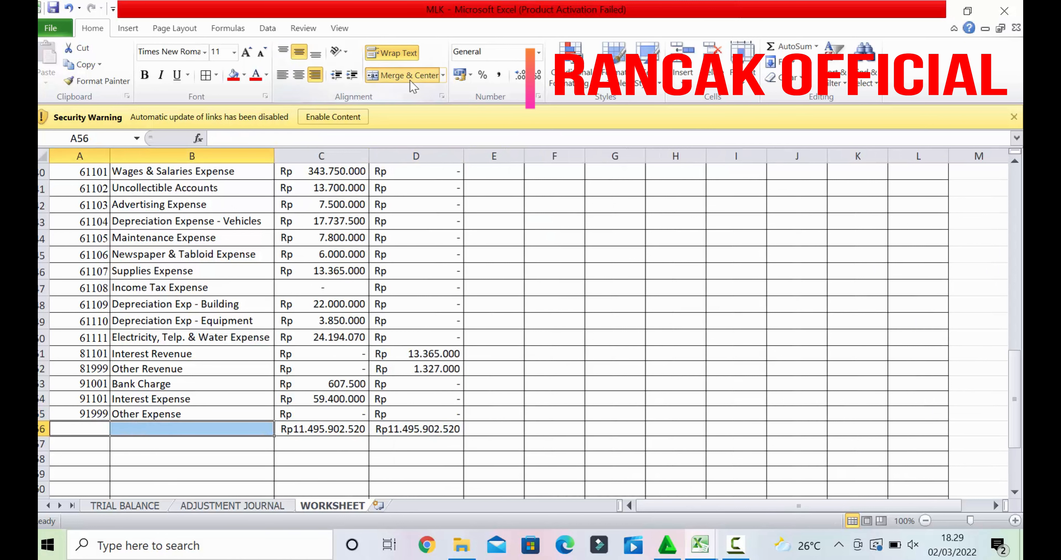
{"action": "left_click", "coordinate": [402, 75]}
{"action": "left_click", "coordinate": [145, 75]}
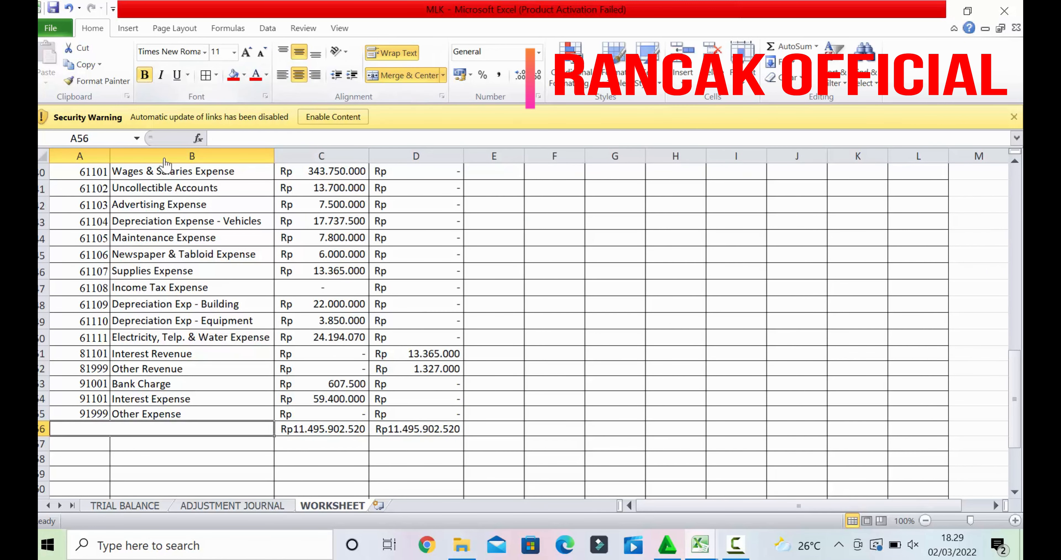
{"action": "type", "text": "AMOU"}
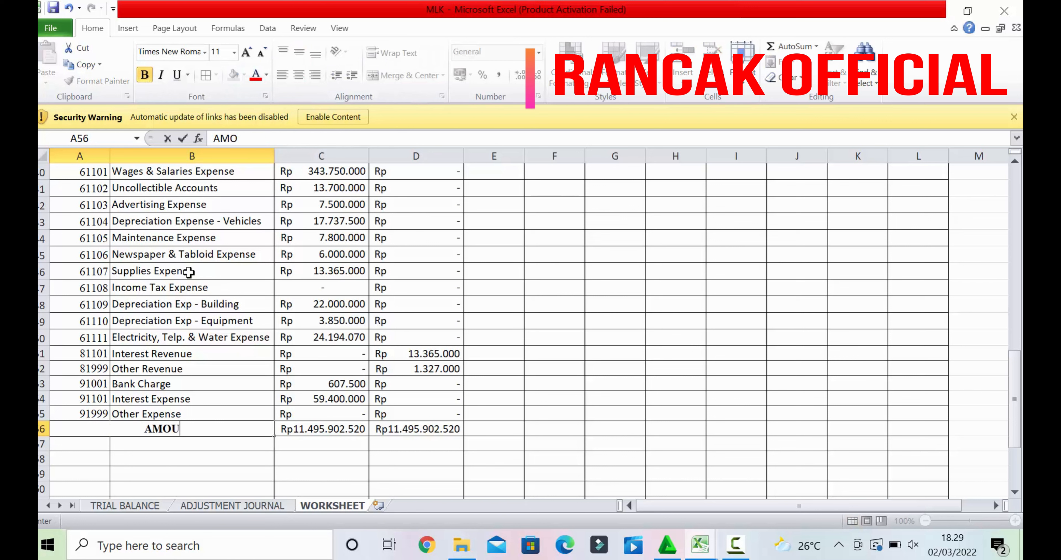
{"action": "type", "text": "NT"}
{"action": "key", "text": "Return"}
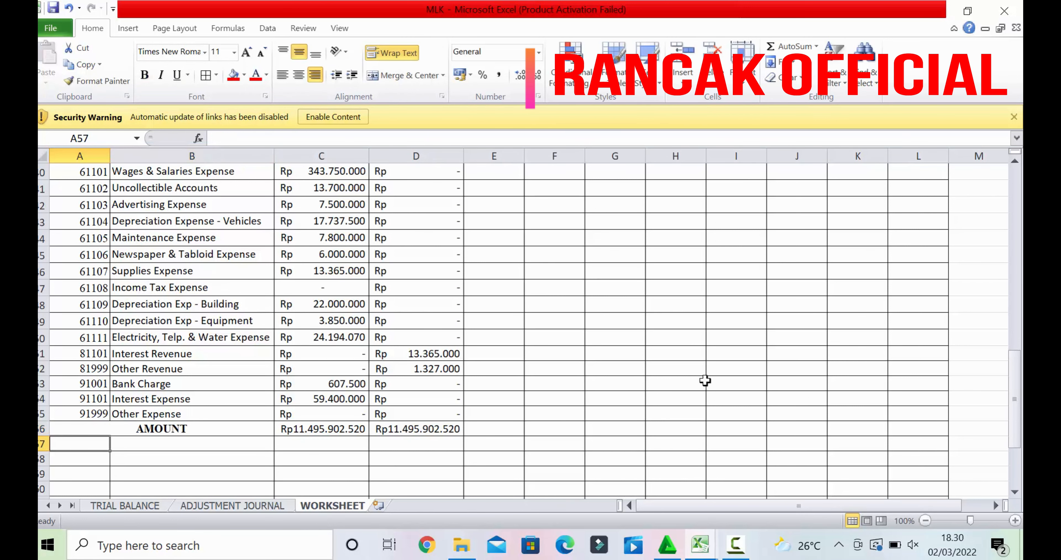
{"action": "left_click_drag", "start_coordinate": [1017, 382], "coordinate": [1017, 325]}
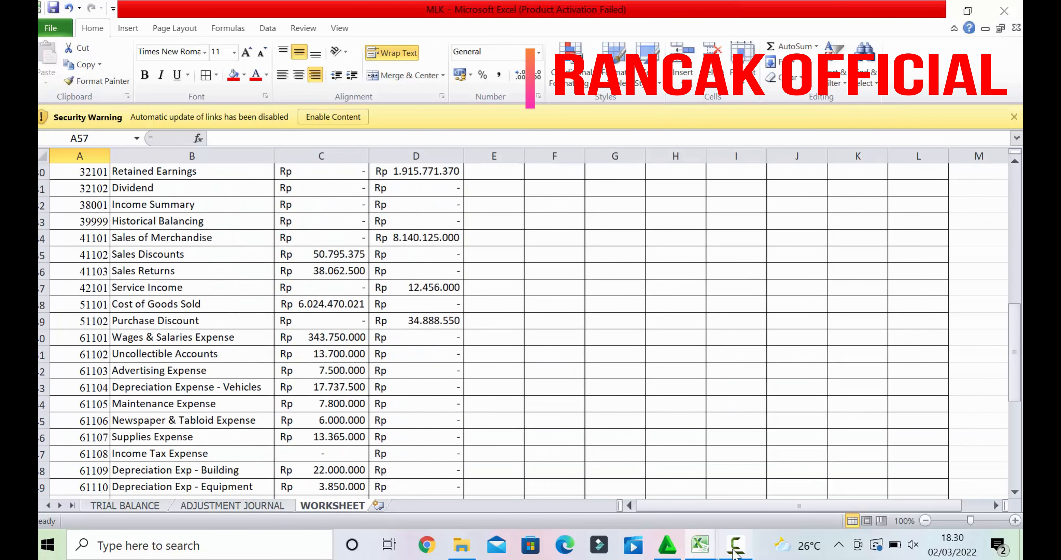
{"action": "left_click", "coordinate": [737, 544]}
{"action": "left_click", "coordinate": [968, 490]}
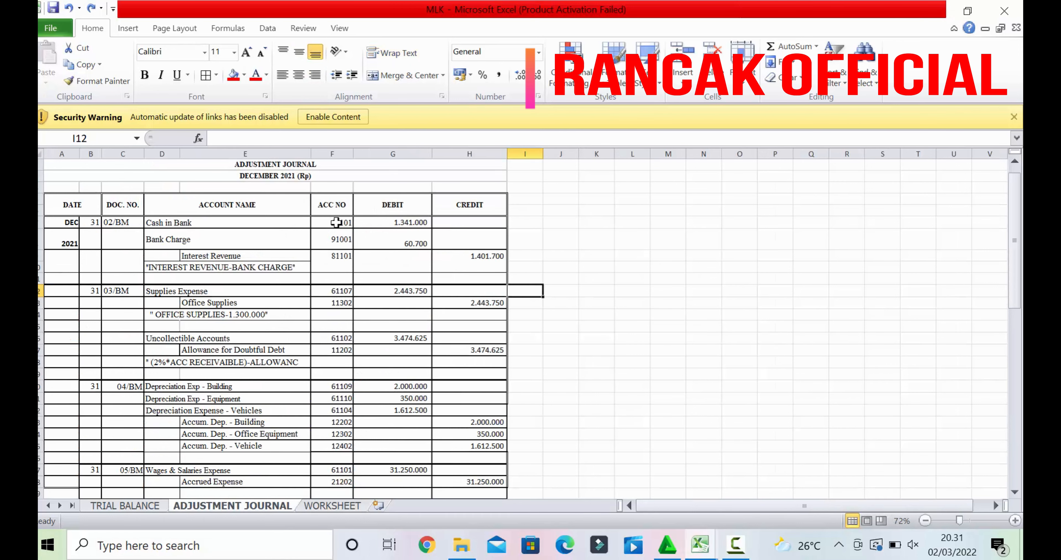
On the ADJUSTMENT JOURNAL sheet, name the range F7:H40 AJ and the debit range G7:G40 DEBIT
{"action": "left_click_drag", "start_coordinate": [336, 222], "coordinate": [469, 415]}
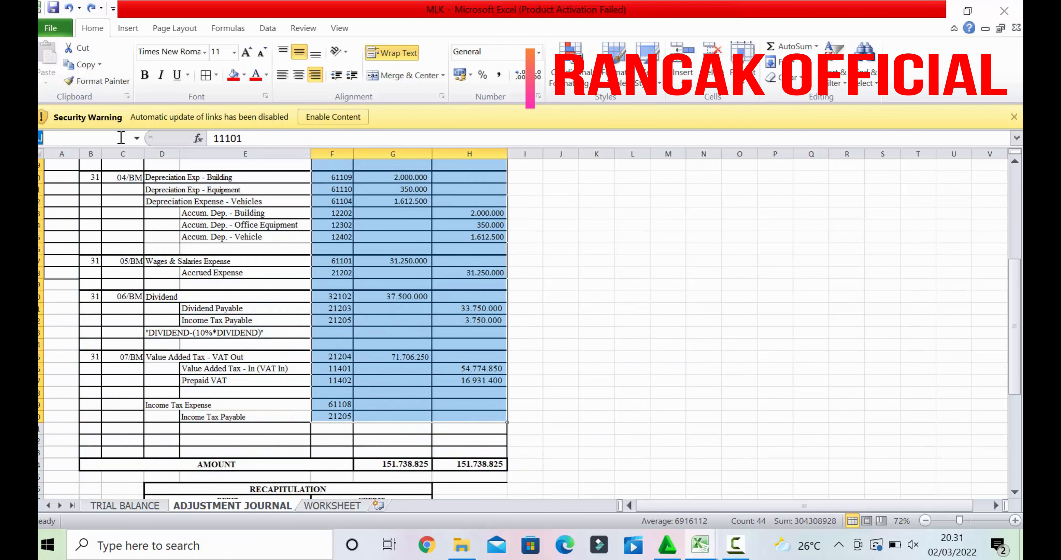
{"action": "left_click", "coordinate": [449, 272]}
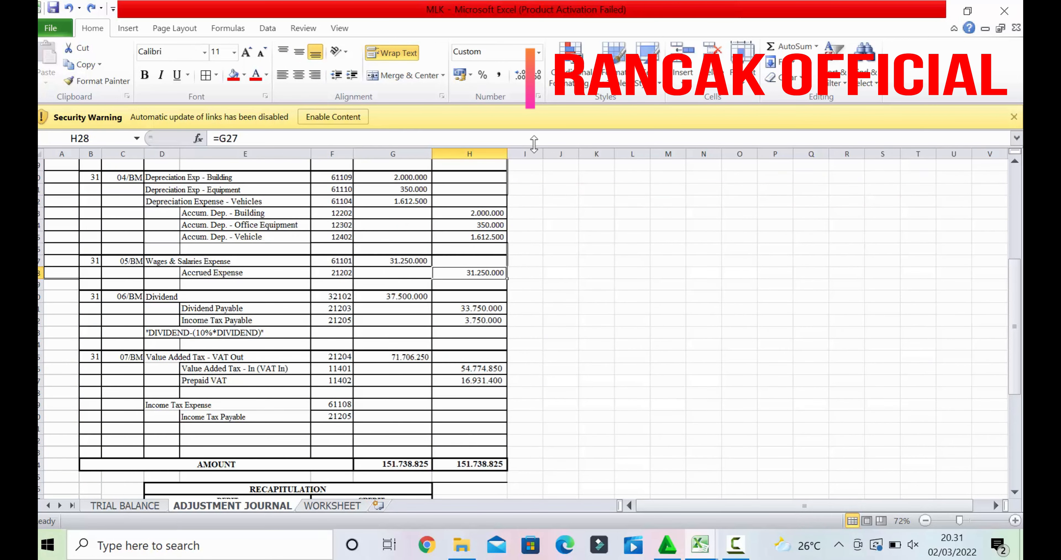
{"action": "left_click_drag", "start_coordinate": [1016, 299], "coordinate": [1016, 196]}
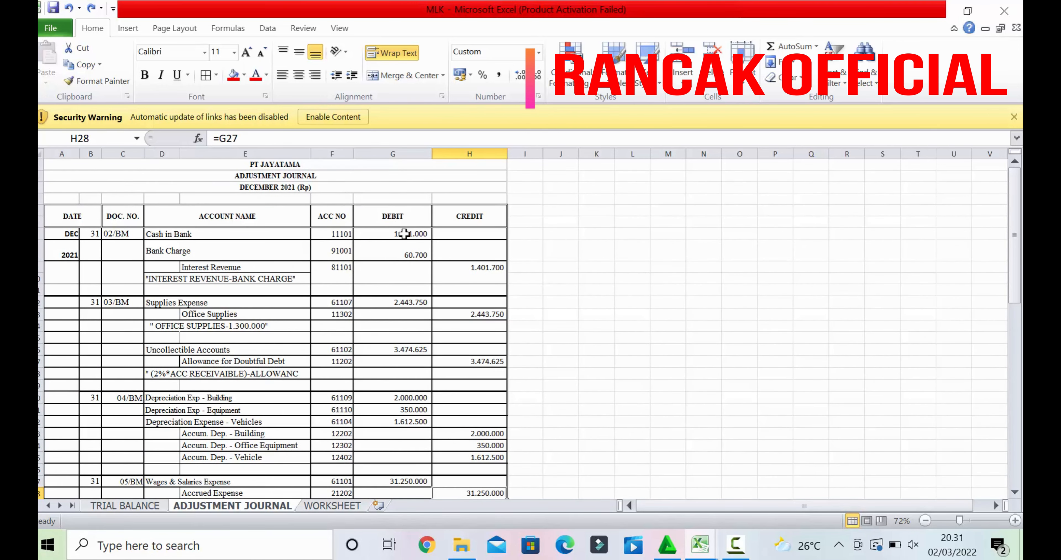
{"action": "left_click_drag", "start_coordinate": [403, 234], "coordinate": [408, 435]}
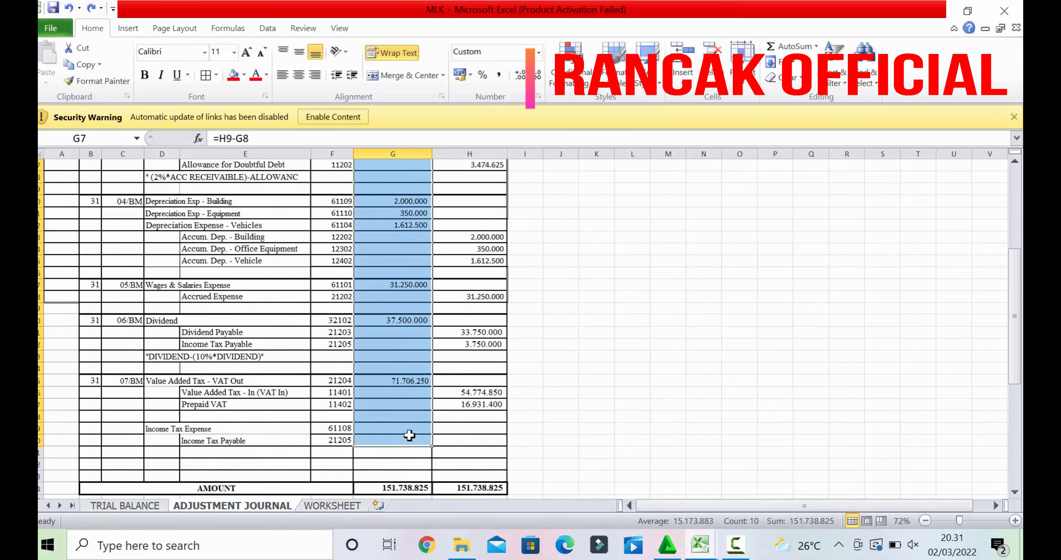
{"action": "left_click", "coordinate": [99, 140]}
{"action": "type", "text": "DEBIT"}
{"action": "key", "text": "Return"}
Name the adjustment journal's credit range H7:H40 CREDIT
{"action": "left_click_drag", "start_coordinate": [474, 236], "coordinate": [478, 273]}
{"action": "left_click", "coordinate": [108, 139]}
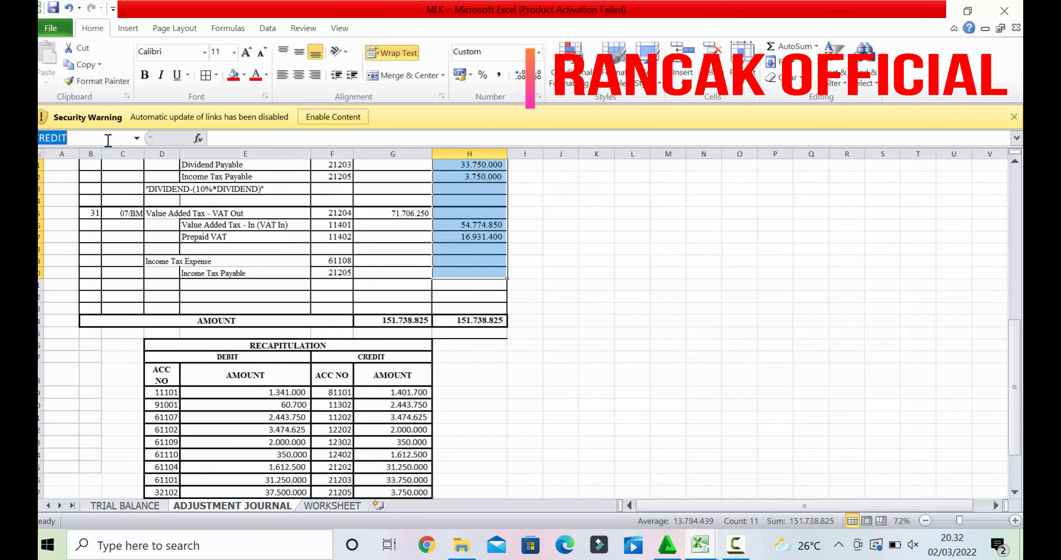
{"action": "key", "text": "BackSpace"}
{"action": "type", "text": "CREDIT"}
{"action": "key", "text": "Return"}
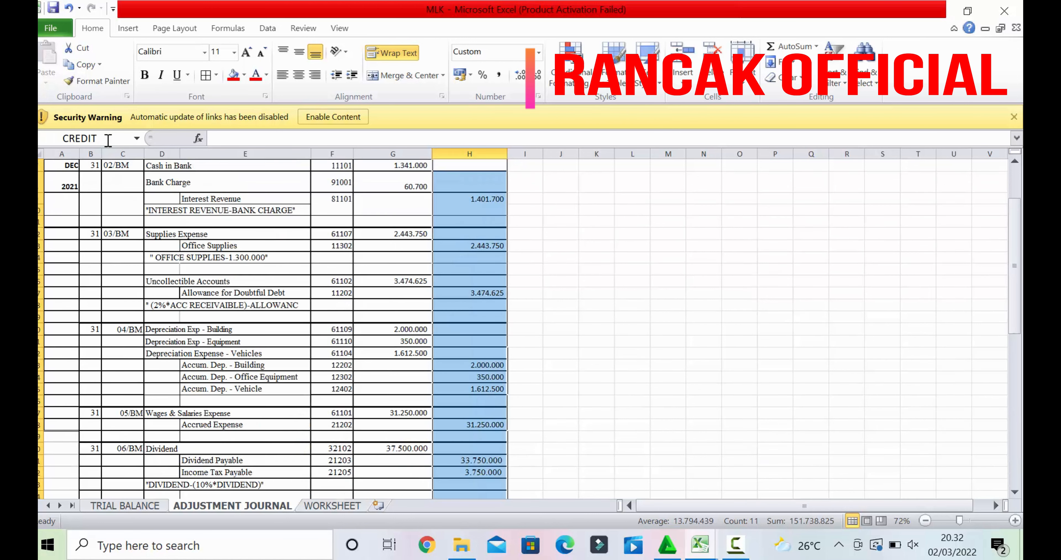
{"action": "left_click", "coordinate": [137, 138]}
{"action": "left_click", "coordinate": [519, 275]}
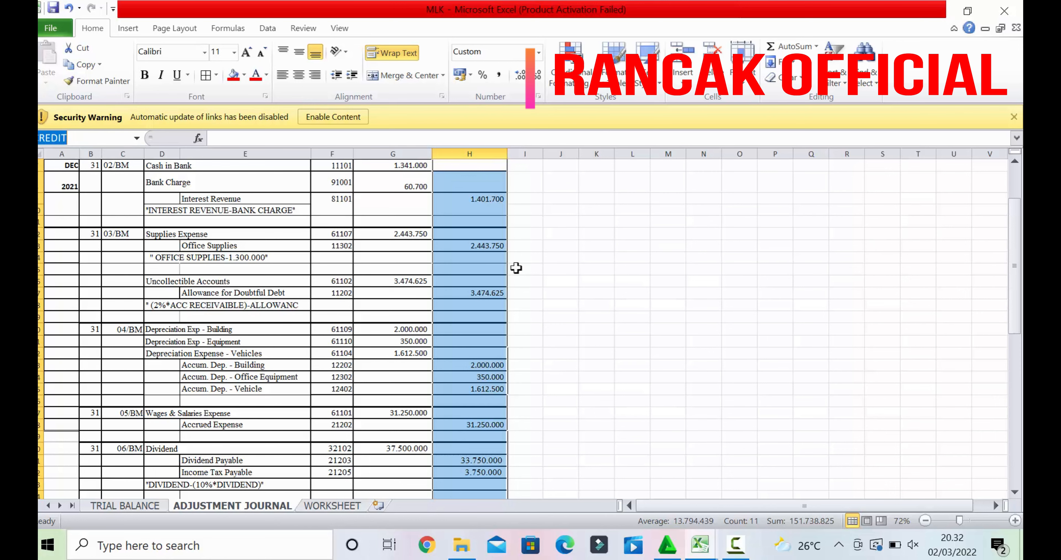
{"action": "left_click", "coordinate": [593, 290]}
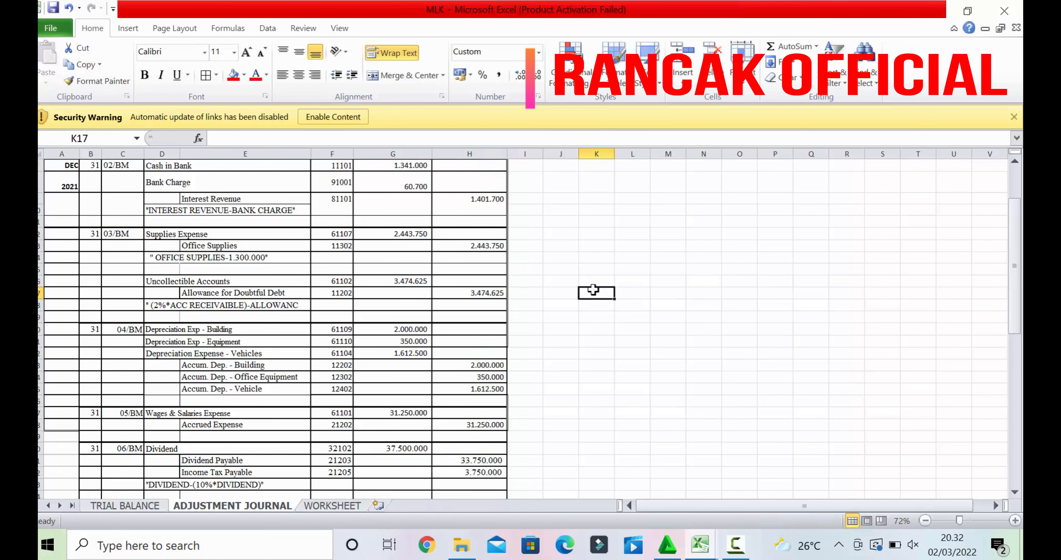
Enter =SUMIF(AJ;A7;DEBIT) in cell E7 of the WORKSHEET sheet for the Cash in Bank adjustment debit
{"action": "left_click", "coordinate": [341, 504]}
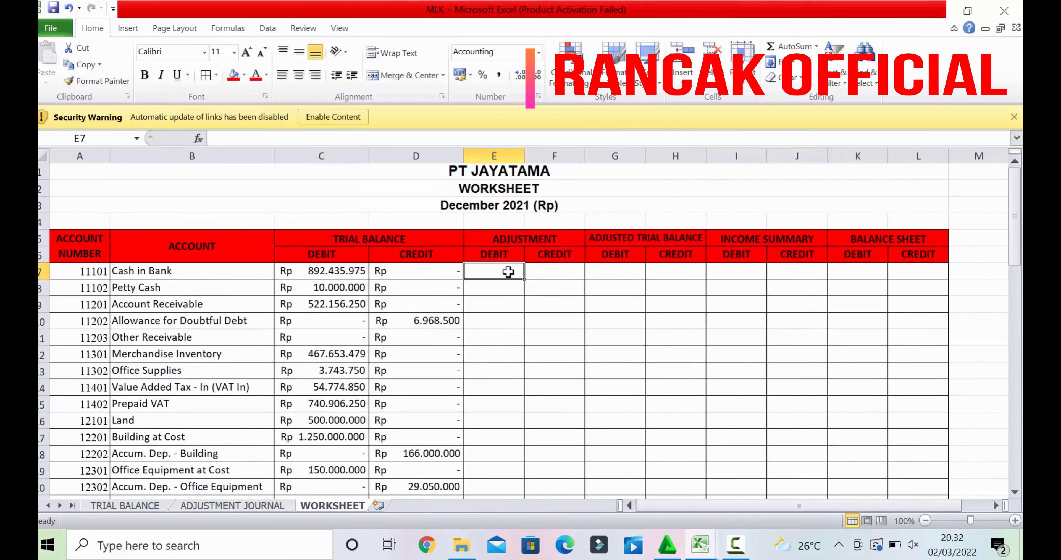
{"action": "type", "text": "=SUMIF"}
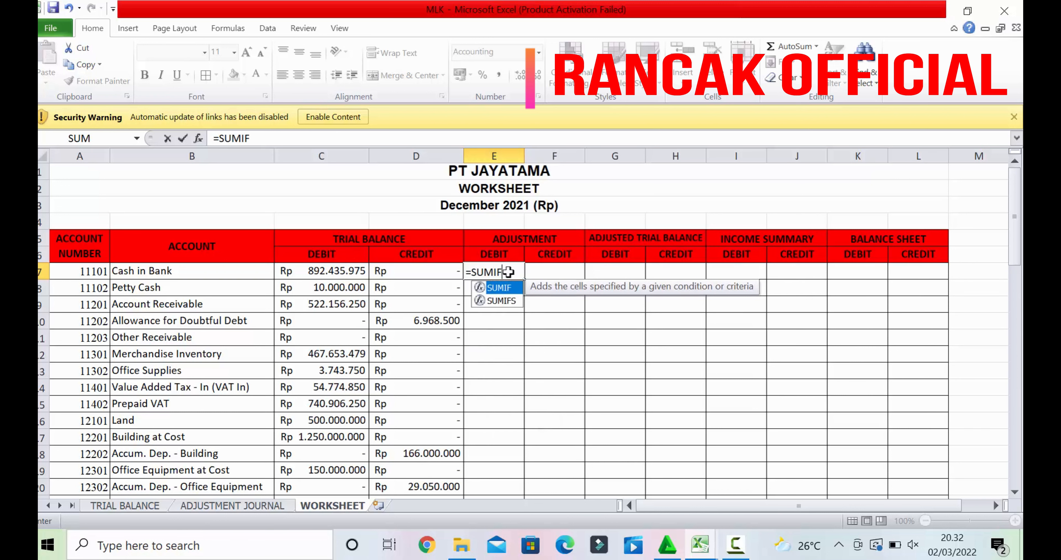
{"action": "type", "text": "("}
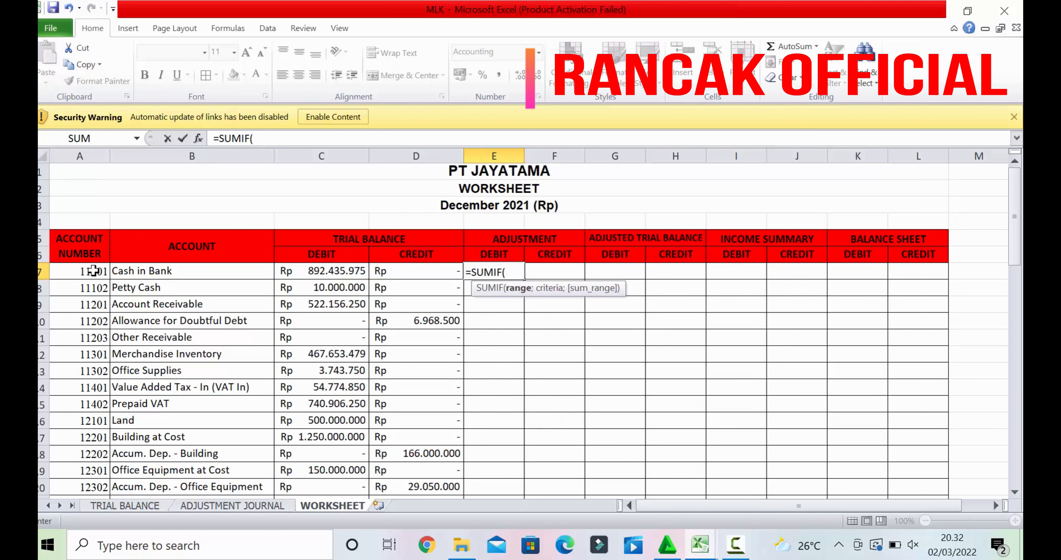
{"action": "type", "text": "A"}
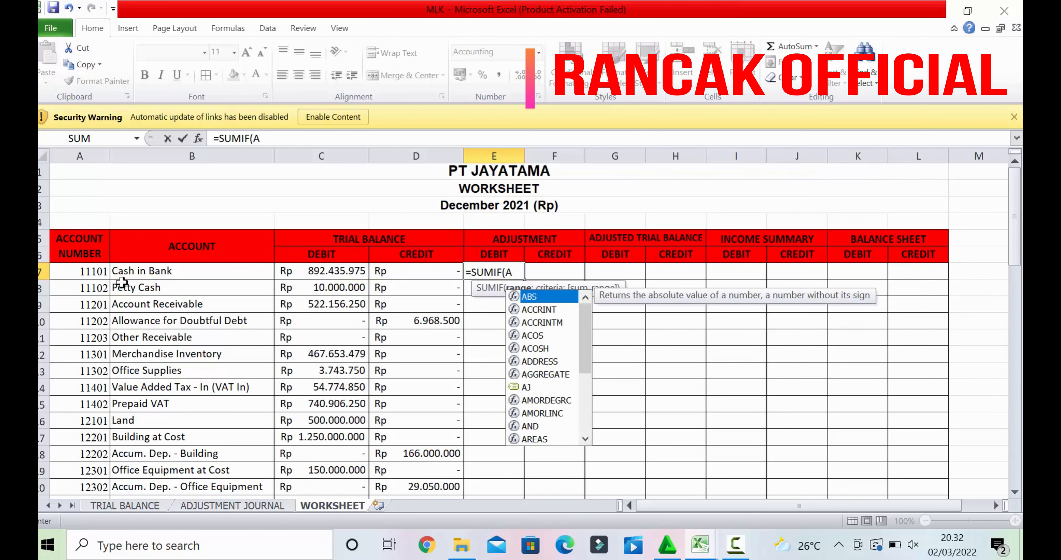
{"action": "type", "text": "J"}
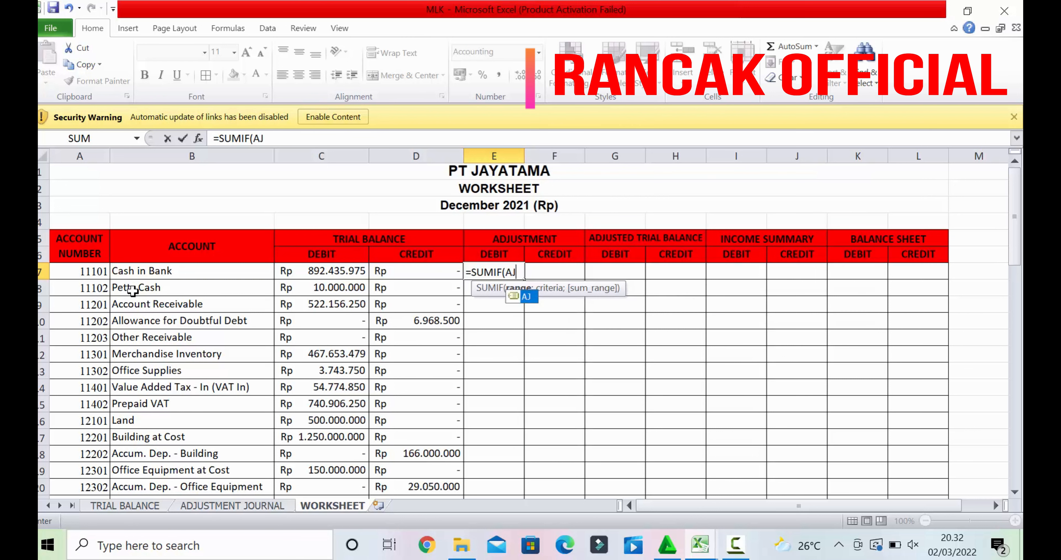
{"action": "double_click", "coordinate": [526, 304]}
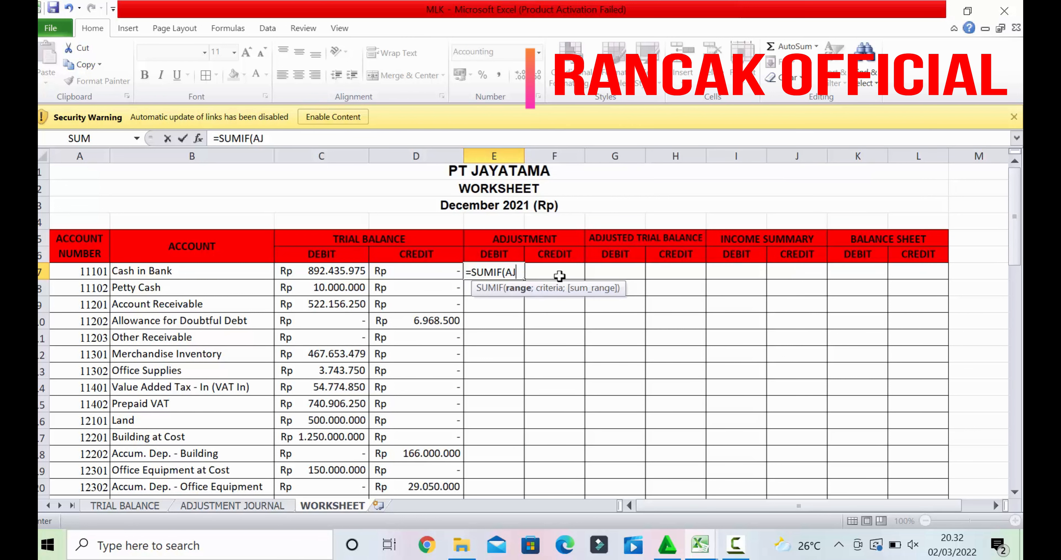
{"action": "type", "text": ";"}
{"action": "left_click", "coordinate": [91, 270]}
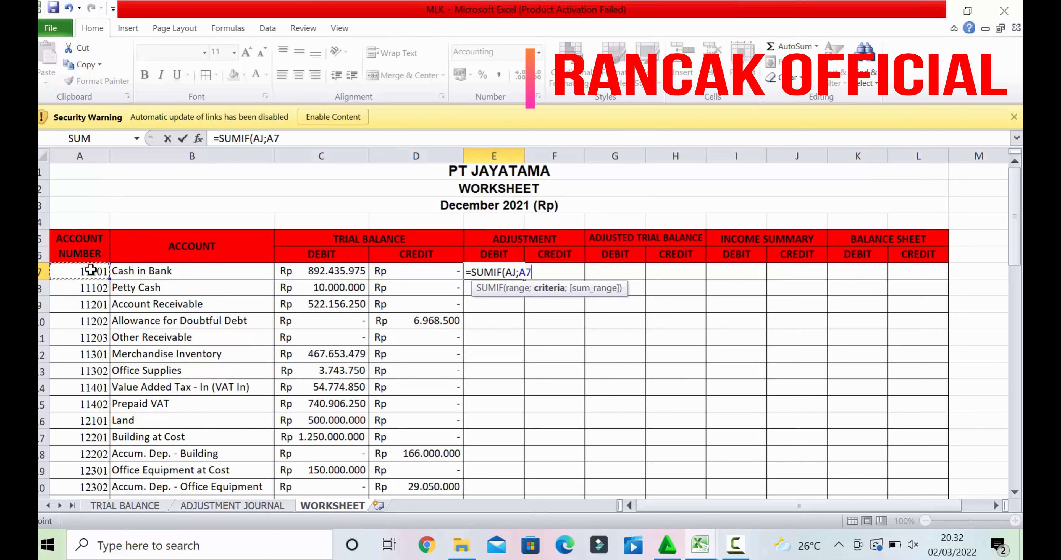
{"action": "type", "text": ";"}
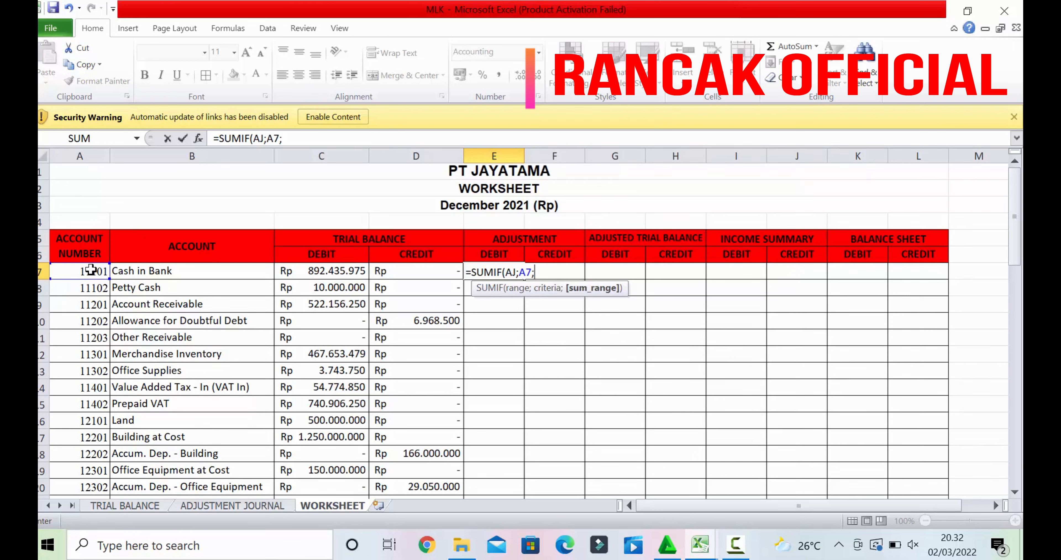
{"action": "type", "text": "DEBIT"}
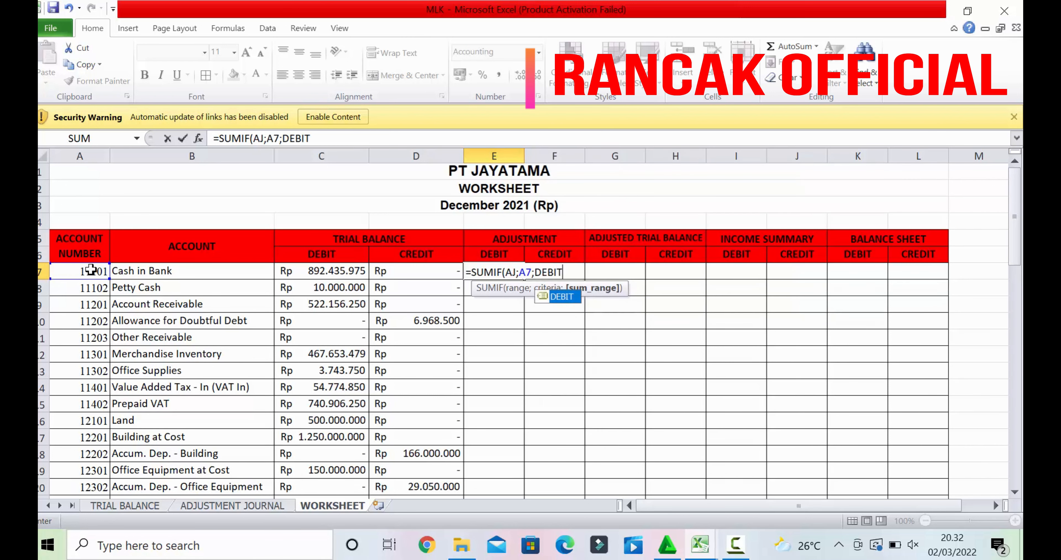
{"action": "type", "text": ")"}
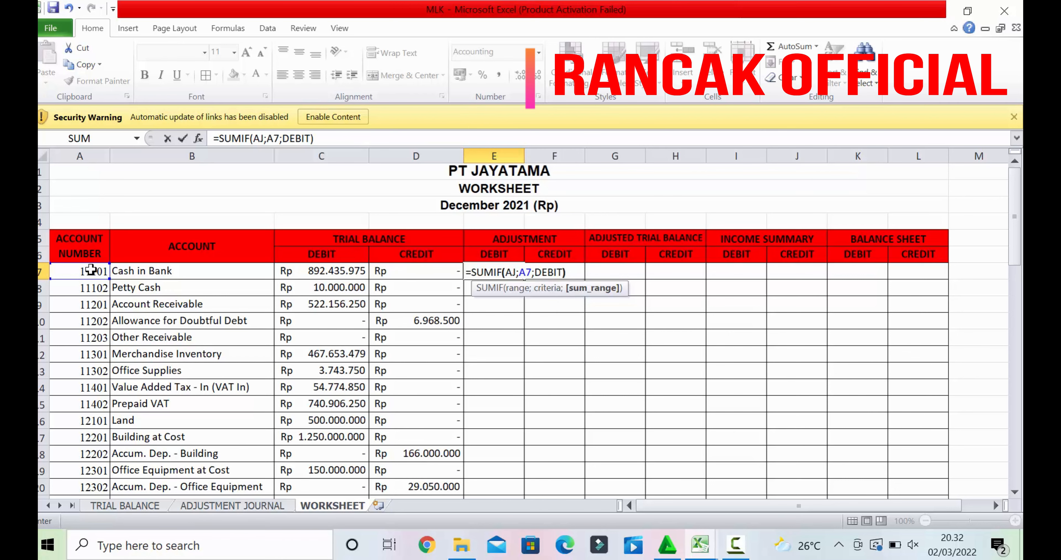
{"action": "key", "text": "Return"}
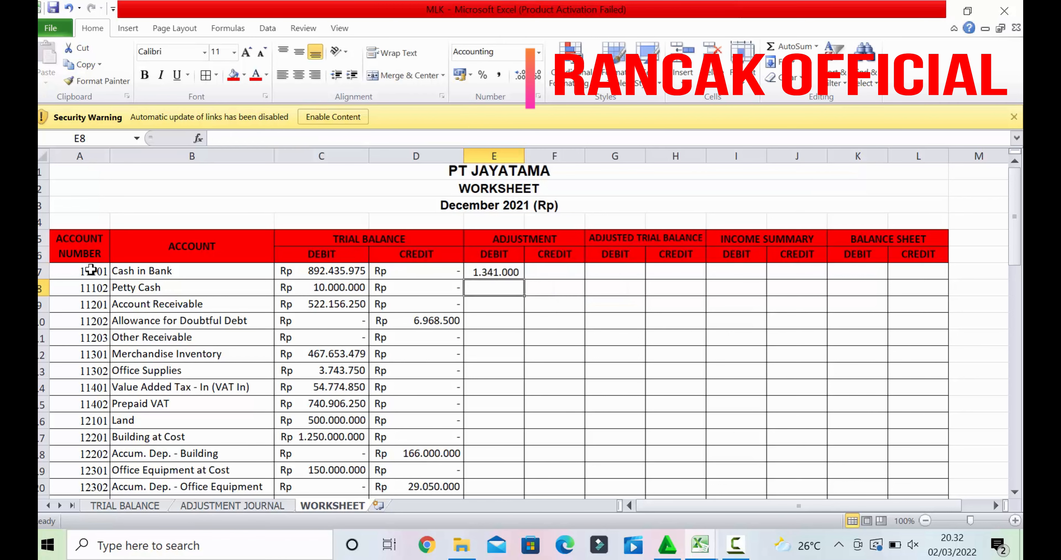
Fill the adjustment debit formula from E7 down to E55 and autofit column E
{"action": "left_click", "coordinate": [518, 269]}
{"action": "left_click_drag", "start_coordinate": [523, 280], "coordinate": [517, 453]}
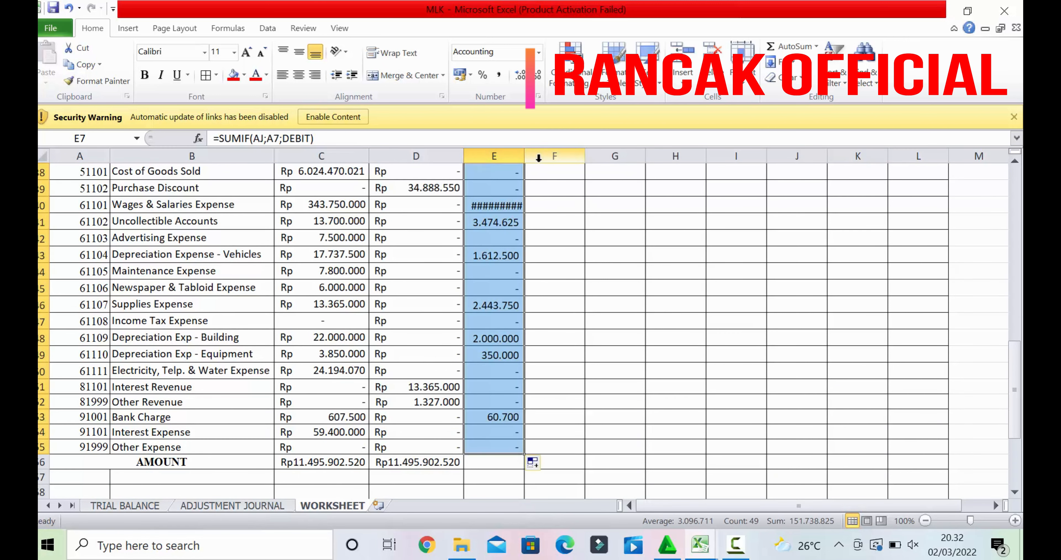
{"action": "double_click", "coordinate": [525, 159]}
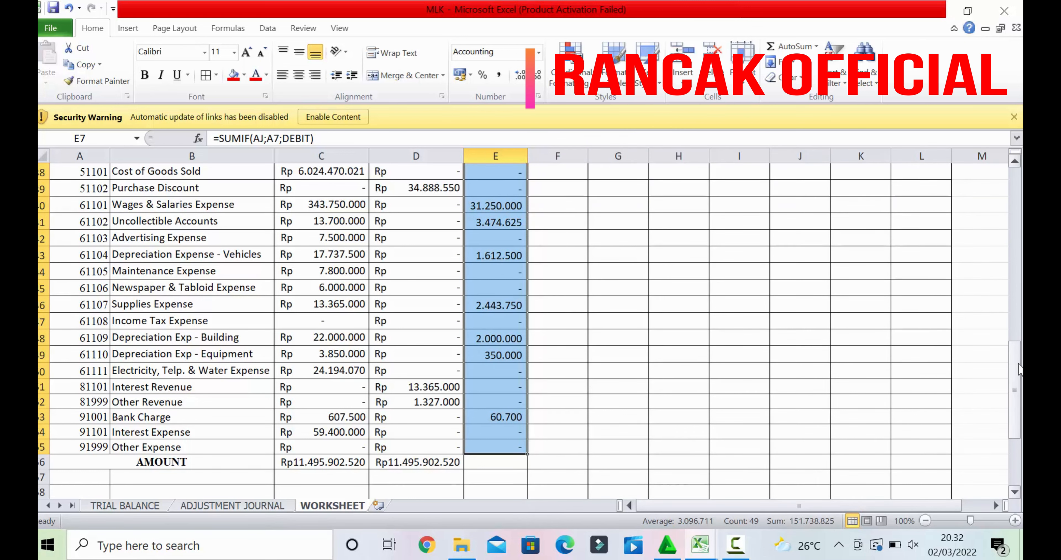
Enter =SUMIF(AJ;A7;CREDIT) in cell F7 for the Cash in Bank adjustment credit
{"action": "scroll", "coordinate": [943, 362], "scroll_direction": "up", "scroll_amount": 12}
{"action": "left_click", "coordinate": [563, 269]}
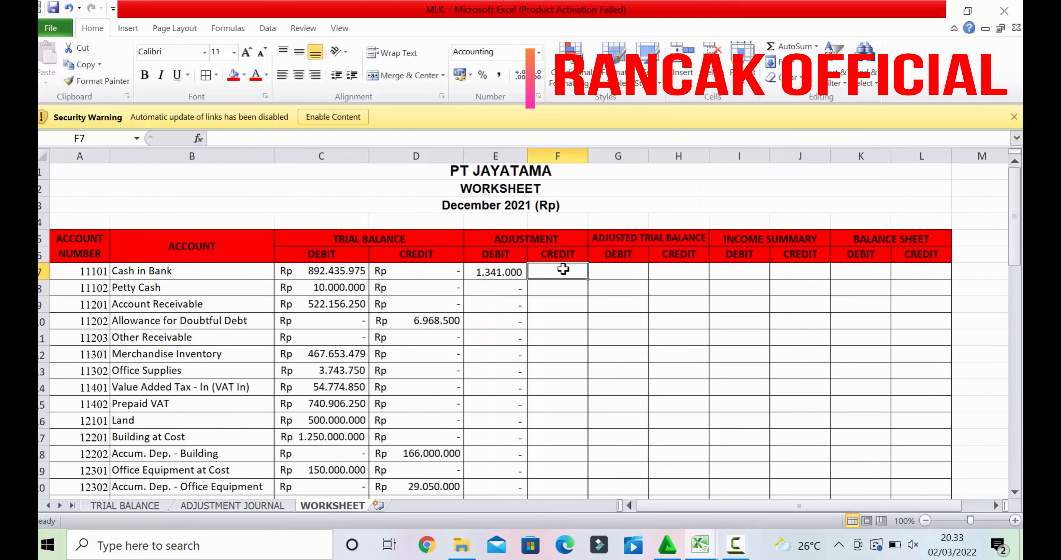
{"action": "type", "text": "=SUM"}
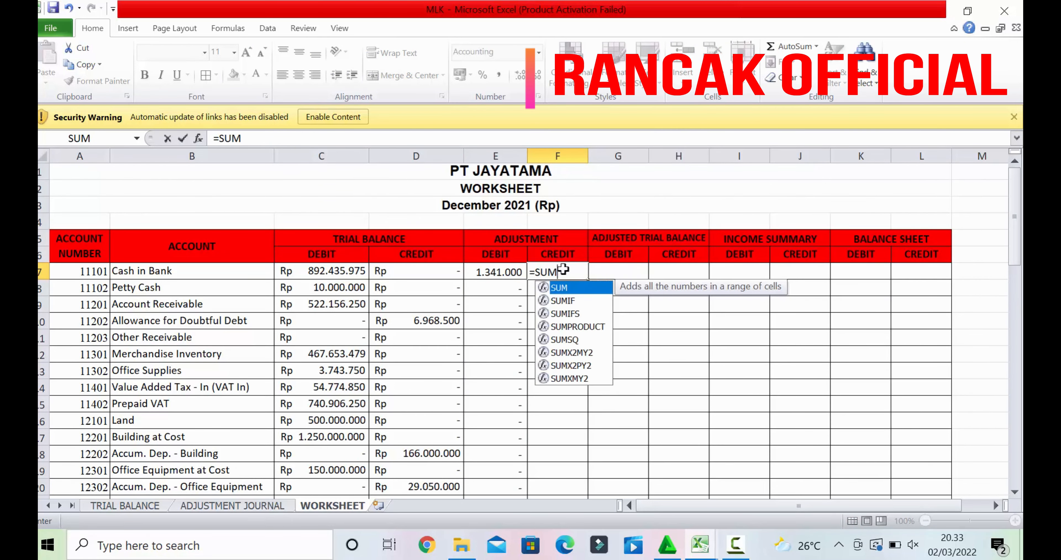
{"action": "type", "text": "IF("}
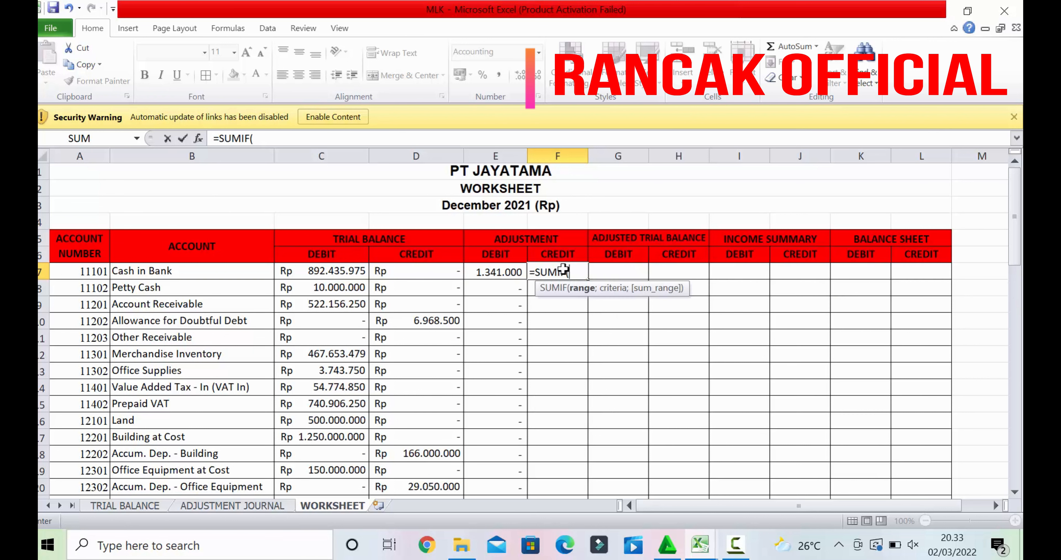
{"action": "type", "text": "AJ"}
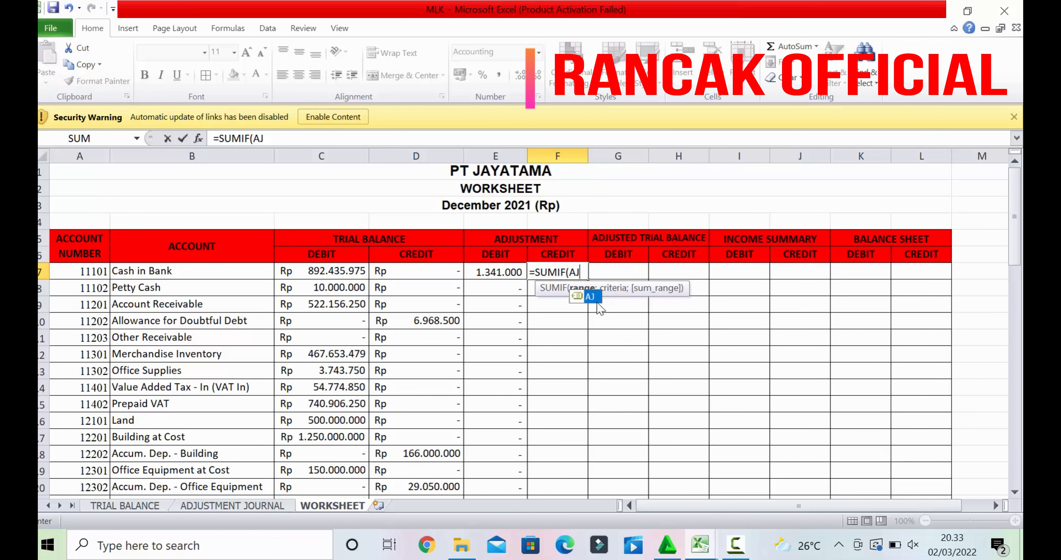
{"action": "type", "text": ";"}
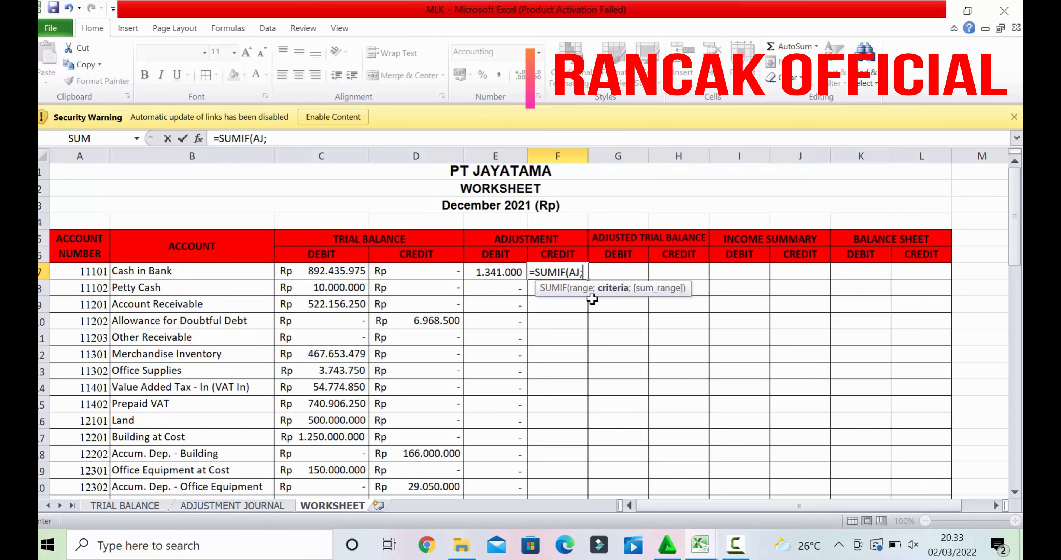
{"action": "left_click", "coordinate": [78, 271]}
{"action": "type", "text": ";"}
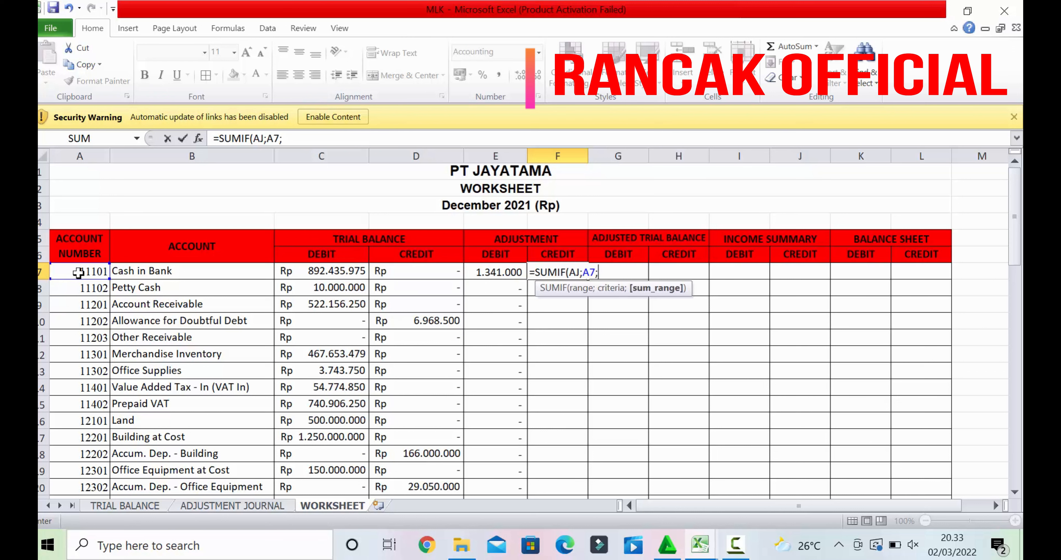
{"action": "type", "text": "CREDIT"}
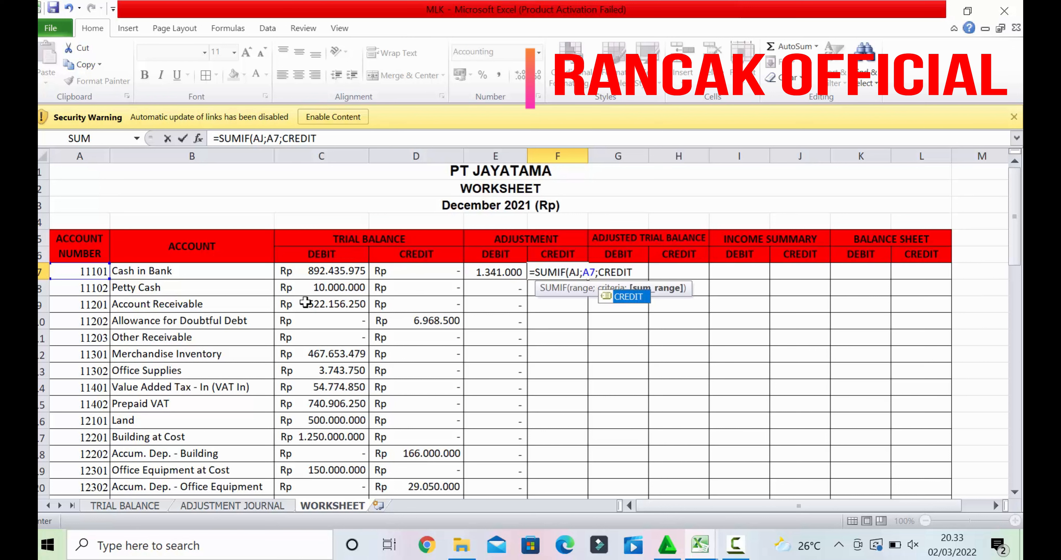
{"action": "double_click", "coordinate": [629, 295]}
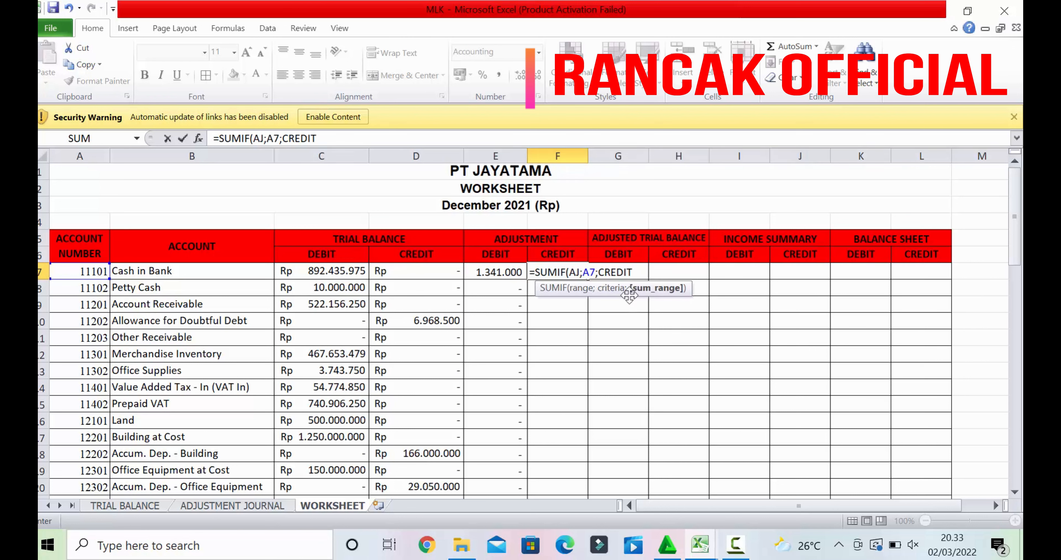
{"action": "key", "text": "Return"}
Fill the adjustment credit formula from F7 down to F55 and widen column F to fit its amounts
{"action": "left_click", "coordinate": [571, 272]}
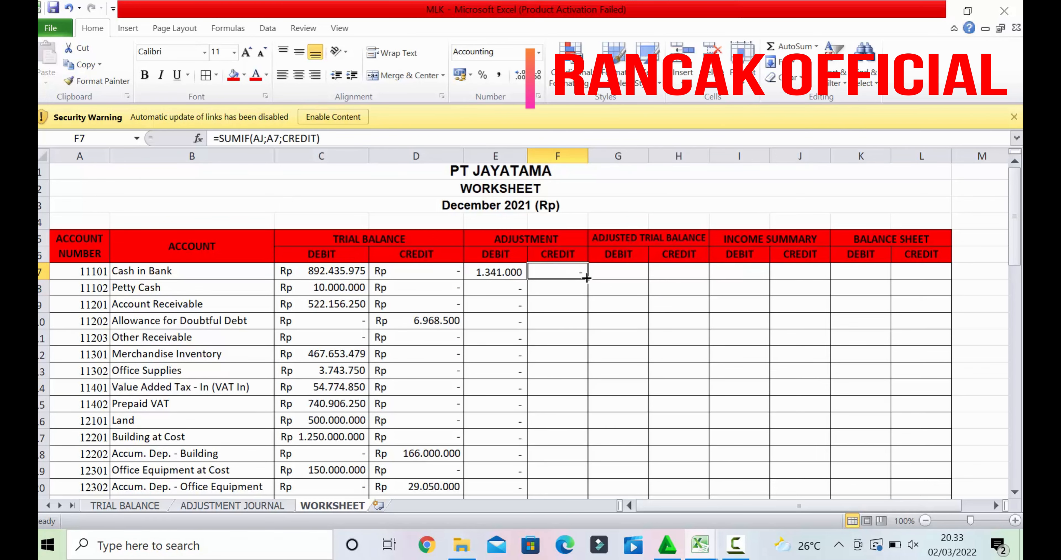
{"action": "left_click_drag", "start_coordinate": [587, 279], "coordinate": [585, 448]}
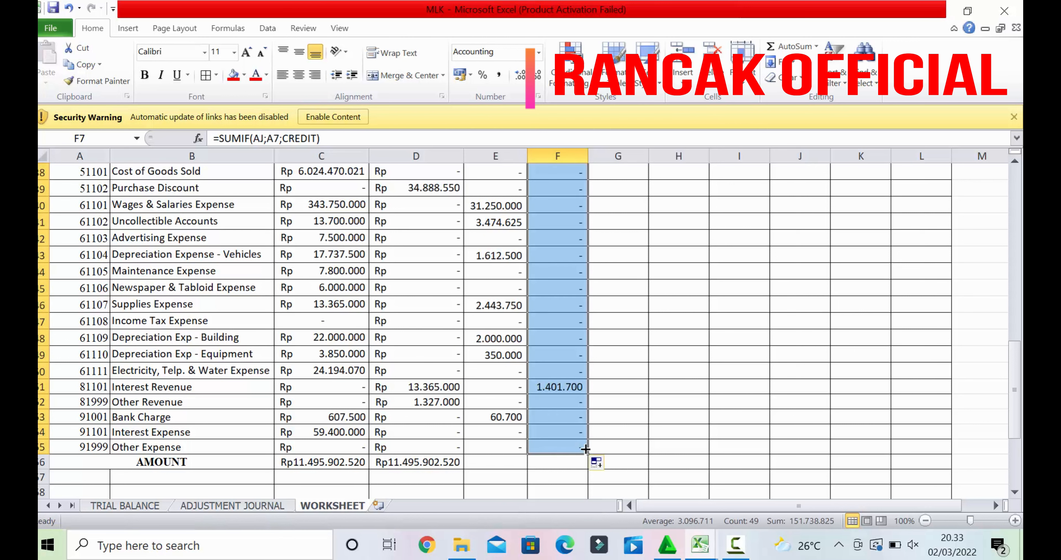
{"action": "left_click", "coordinate": [688, 389]}
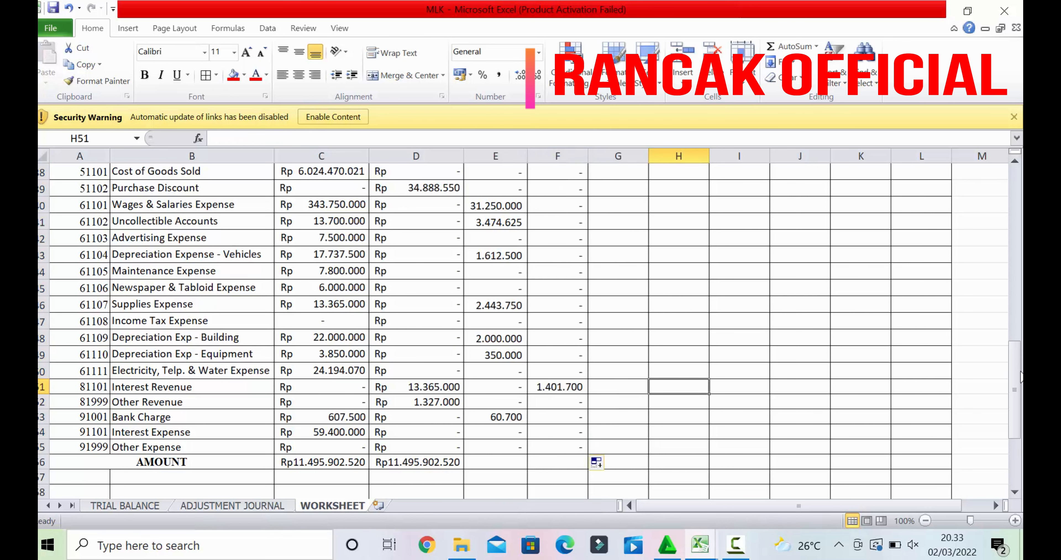
{"action": "left_click_drag", "start_coordinate": [1017, 376], "coordinate": [1017, 247]}
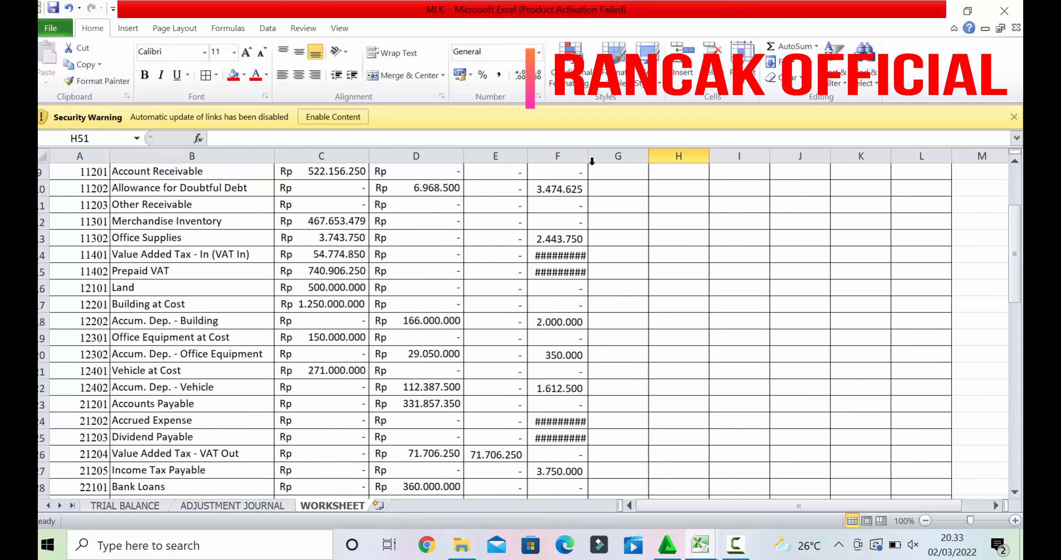
{"action": "left_click_drag", "start_coordinate": [586, 159], "coordinate": [590, 159]}
Copy the trial balance link in D56 across E56:G56 of the AMOUNT row
{"action": "left_click_drag", "start_coordinate": [1017, 227], "coordinate": [1017, 312]}
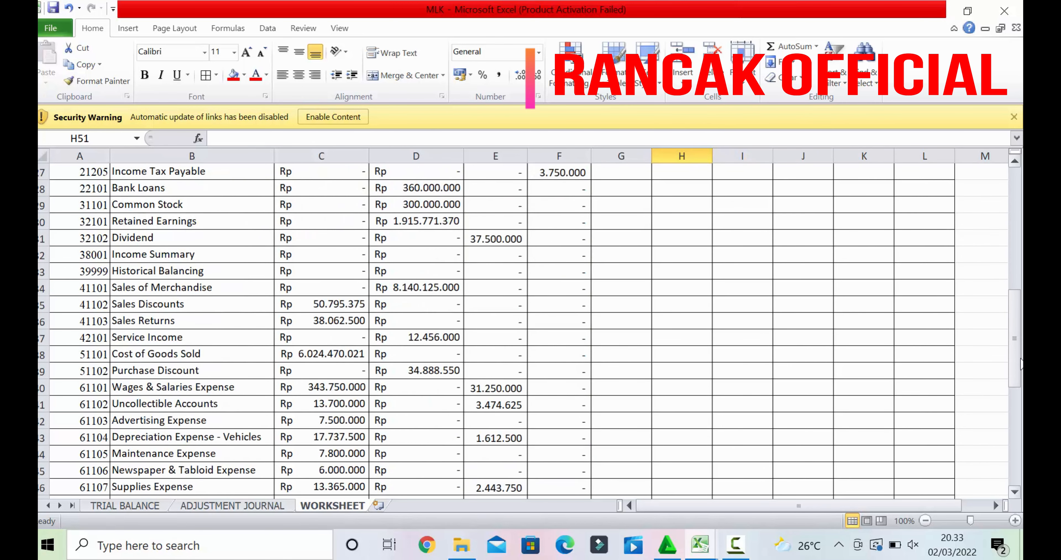
{"action": "left_click_drag", "start_coordinate": [1015, 358], "coordinate": [1016, 438]}
{"action": "left_click", "coordinate": [441, 358]}
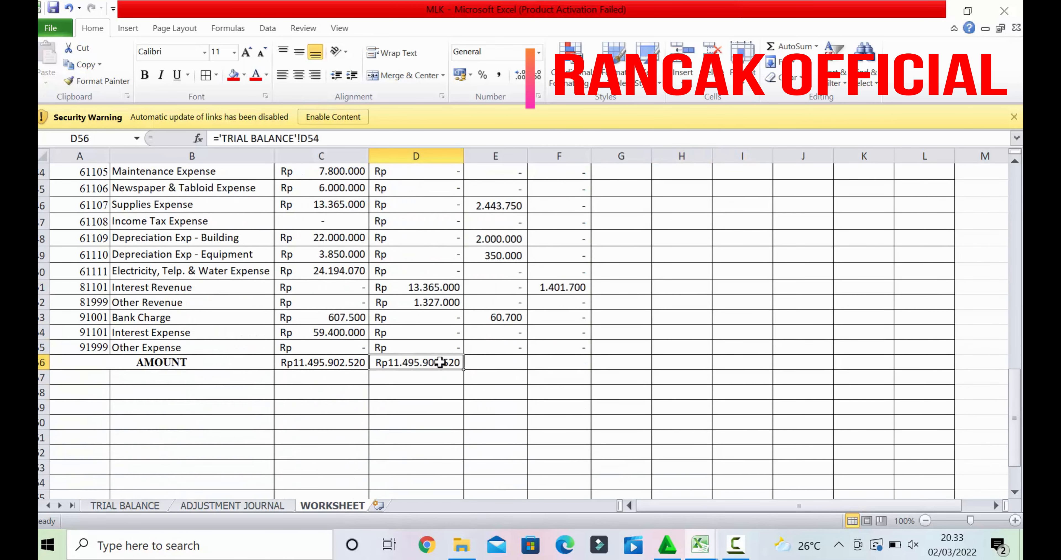
{"action": "left_click_drag", "start_coordinate": [464, 369], "coordinate": [642, 369]}
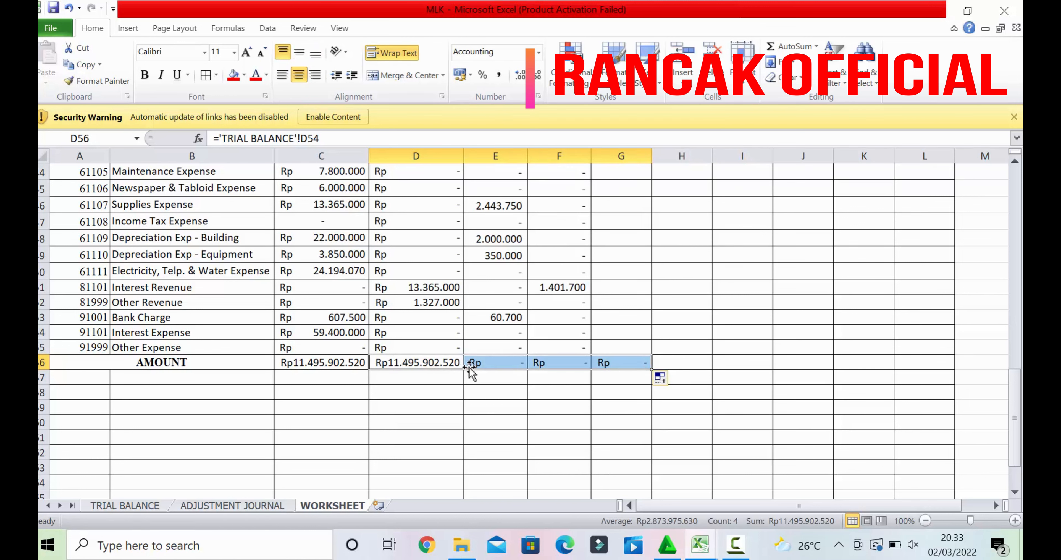
Replace the trial balance link in C56 with =SUM(C7:C55) to total the debit column
{"action": "left_click_drag", "start_coordinate": [473, 361], "coordinate": [334, 365]}
{"action": "left_click", "coordinate": [334, 365]}
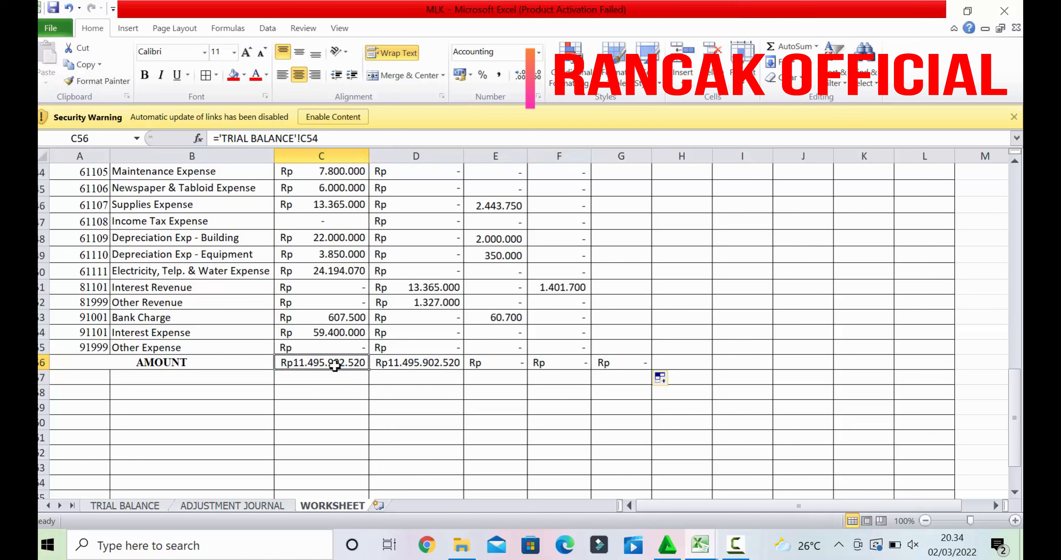
{"action": "type", "text": "=SU"}
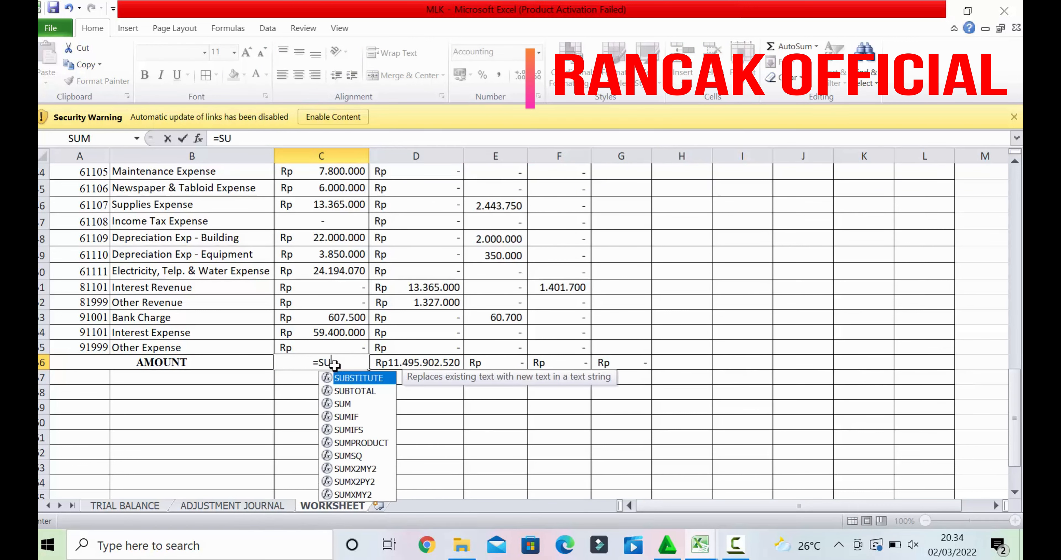
{"action": "type", "text": "M("}
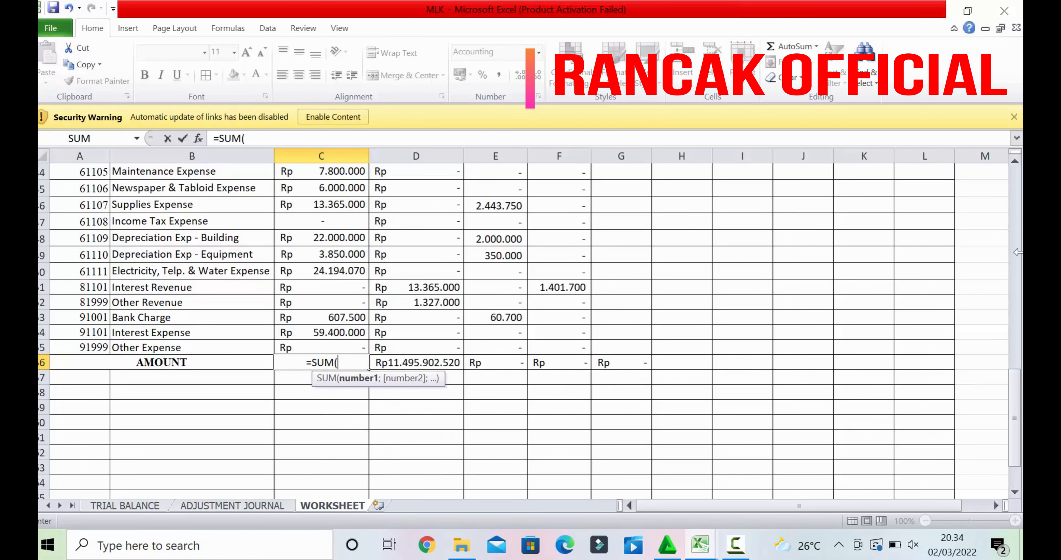
{"action": "left_click_drag", "start_coordinate": [1017, 379], "coordinate": [1015, 156]}
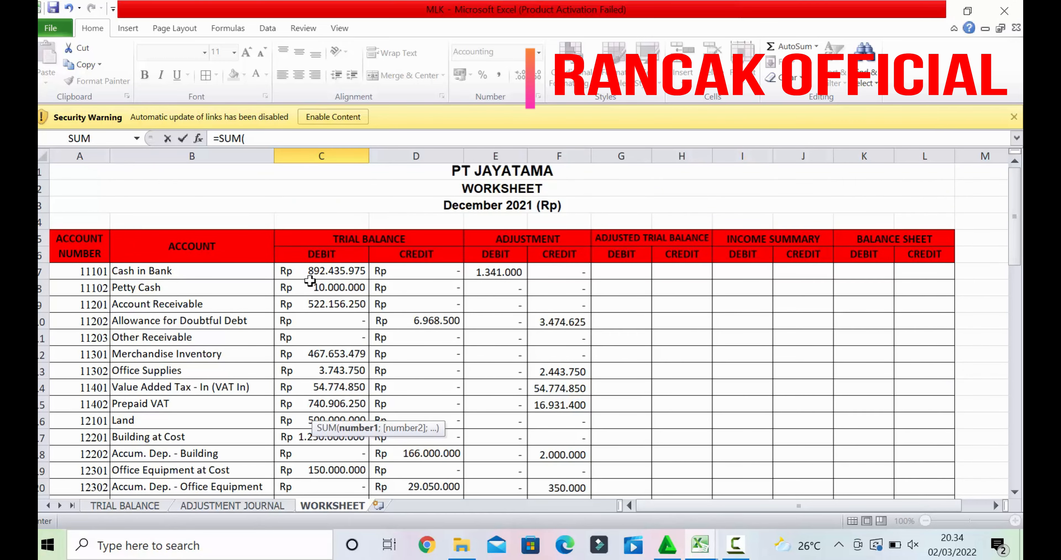
{"action": "left_click_drag", "start_coordinate": [315, 272], "coordinate": [581, 464]}
{"action": "type", "text": ")"}
{"action": "key", "text": "Return"}
Fill the SUM formula from C56 across to F56 and autofit columns D, E and F
{"action": "left_click", "coordinate": [357, 462]}
{"action": "double_click", "coordinate": [464, 156]}
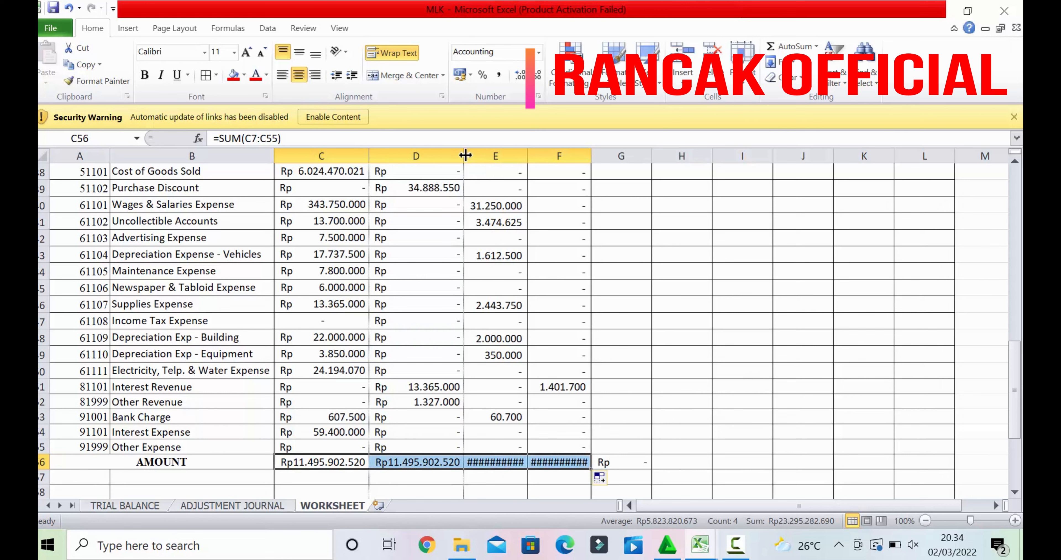
{"action": "double_click", "coordinate": [527, 155]}
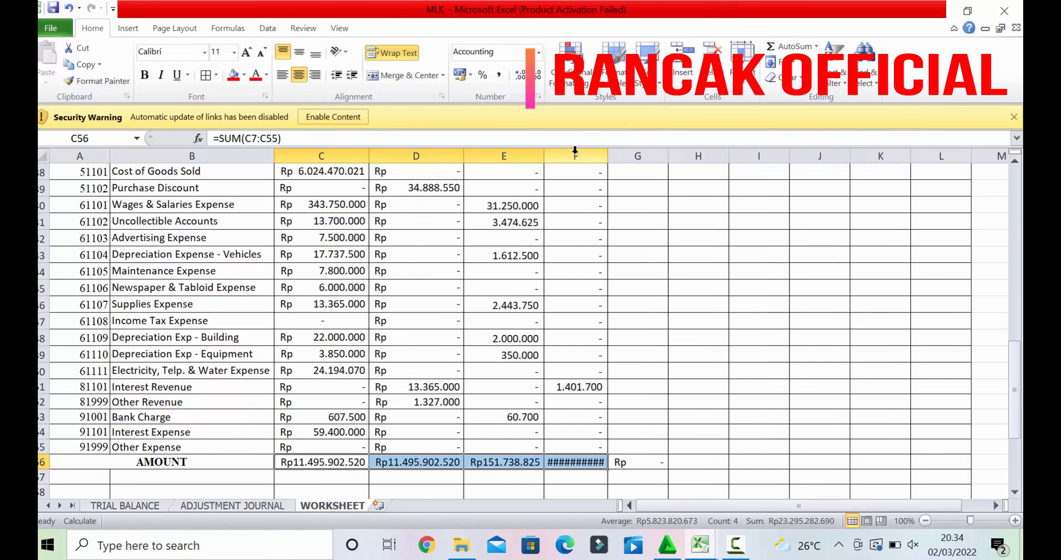
{"action": "double_click", "coordinate": [609, 158]}
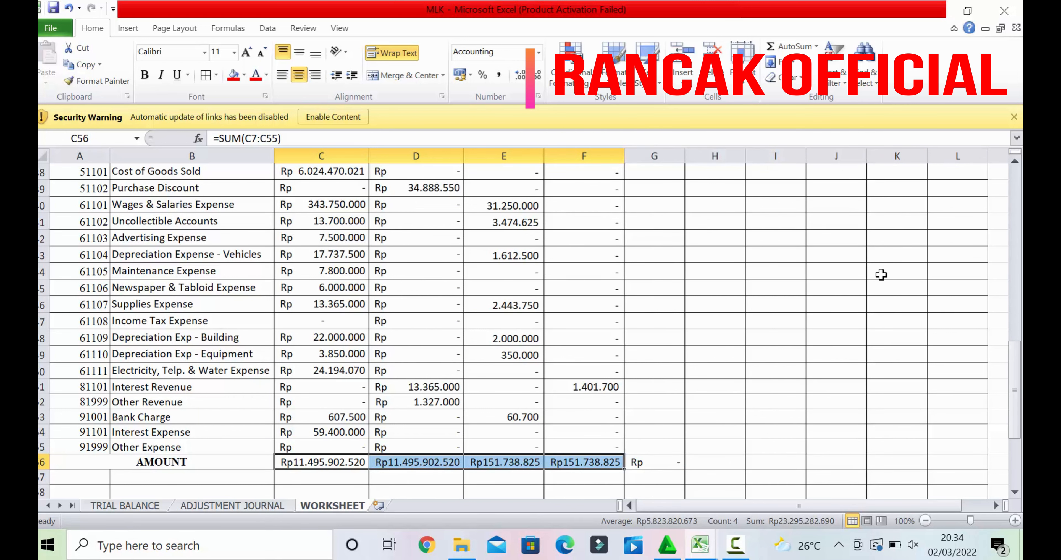
Enter =C7+E7-F7 in cell G7 for the Cash in Bank adjusted trial balance debit
{"action": "left_click_drag", "start_coordinate": [1016, 384], "coordinate": [1016, 220]}
{"action": "left_click", "coordinate": [642, 239]}
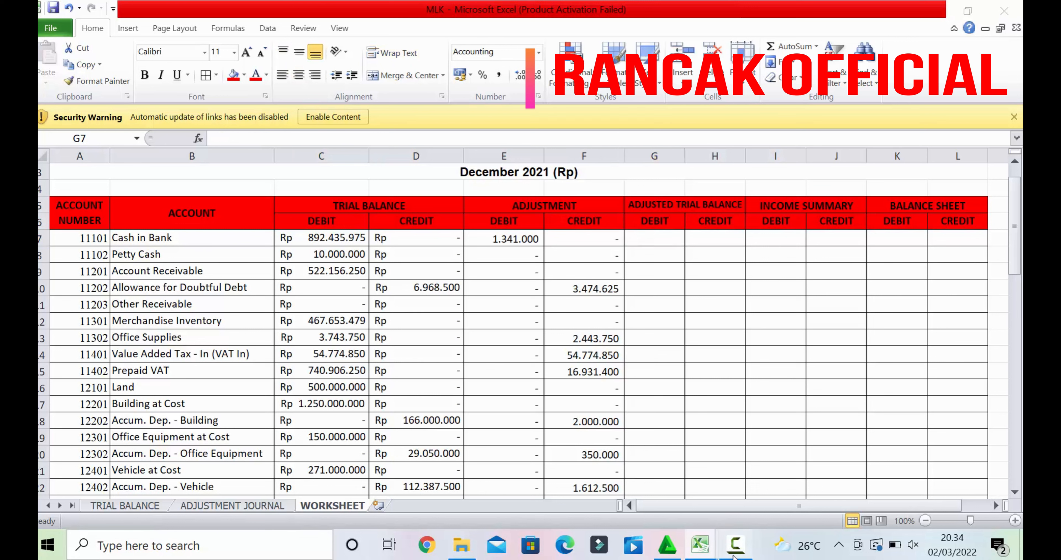
{"action": "left_click", "coordinate": [736, 545]}
{"action": "left_click", "coordinate": [968, 490]}
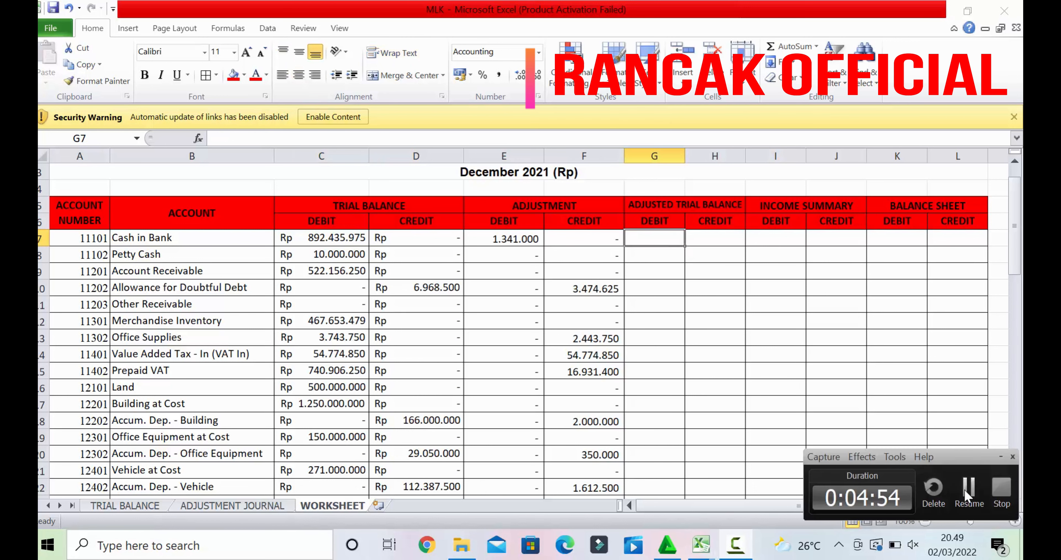
{"action": "type", "text": "="}
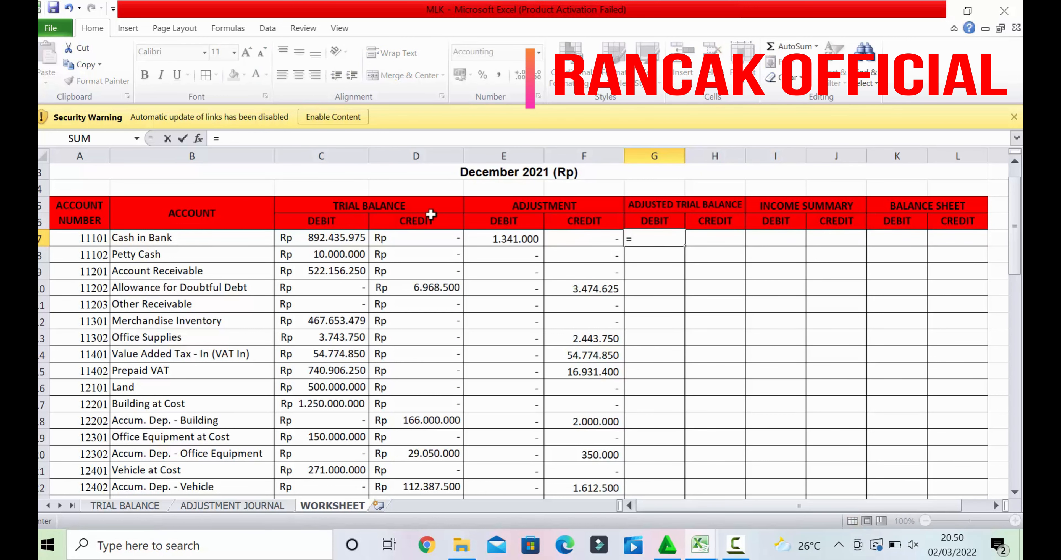
{"action": "left_click", "coordinate": [322, 241]}
{"action": "type", "text": "+"}
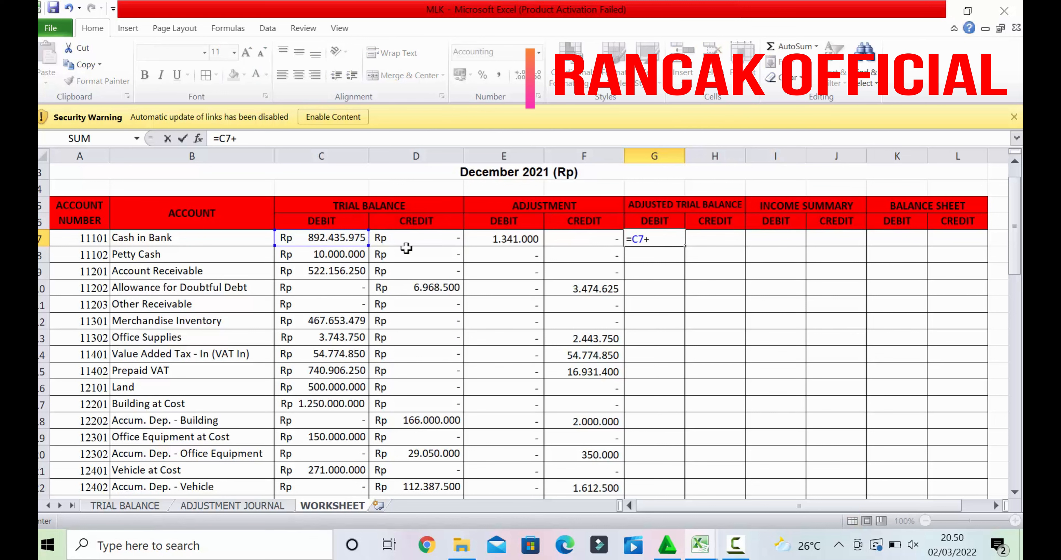
{"action": "left_click", "coordinate": [495, 238]}
{"action": "type", "text": "-"}
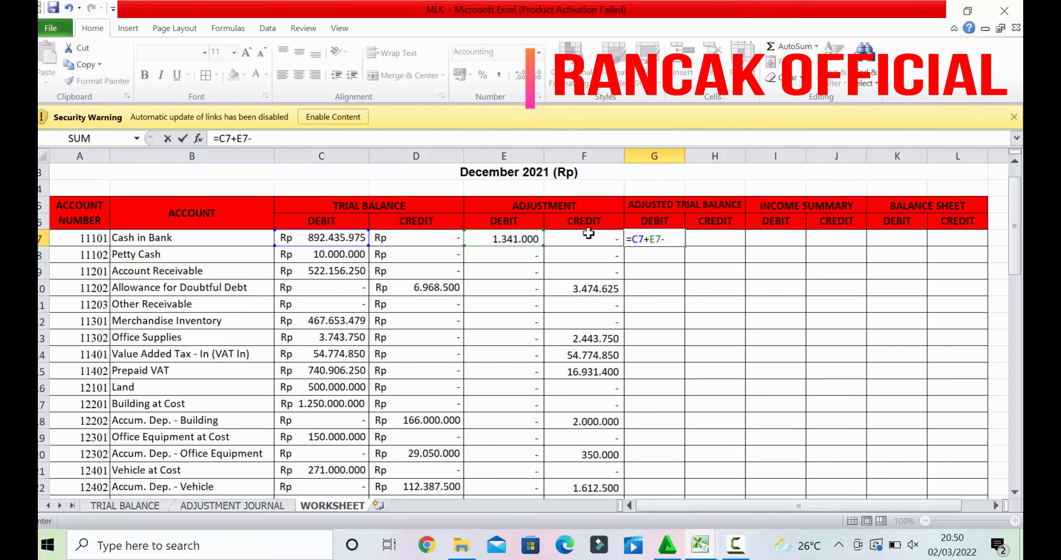
{"action": "left_click", "coordinate": [589, 234]}
{"action": "key", "text": "Return"}
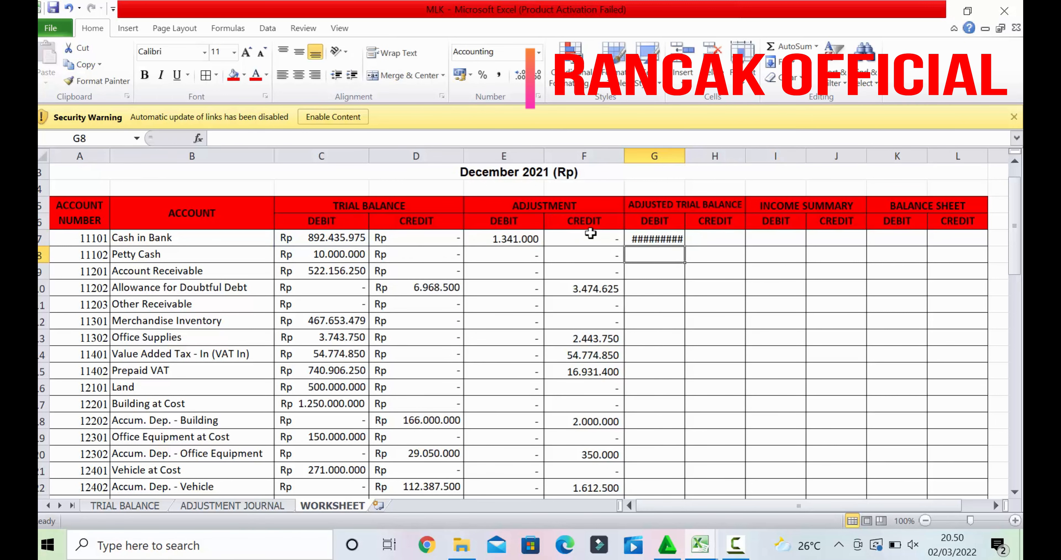
Autofit column G and fill the adjusted debit formula from G7 down to G9
{"action": "double_click", "coordinate": [684, 157]}
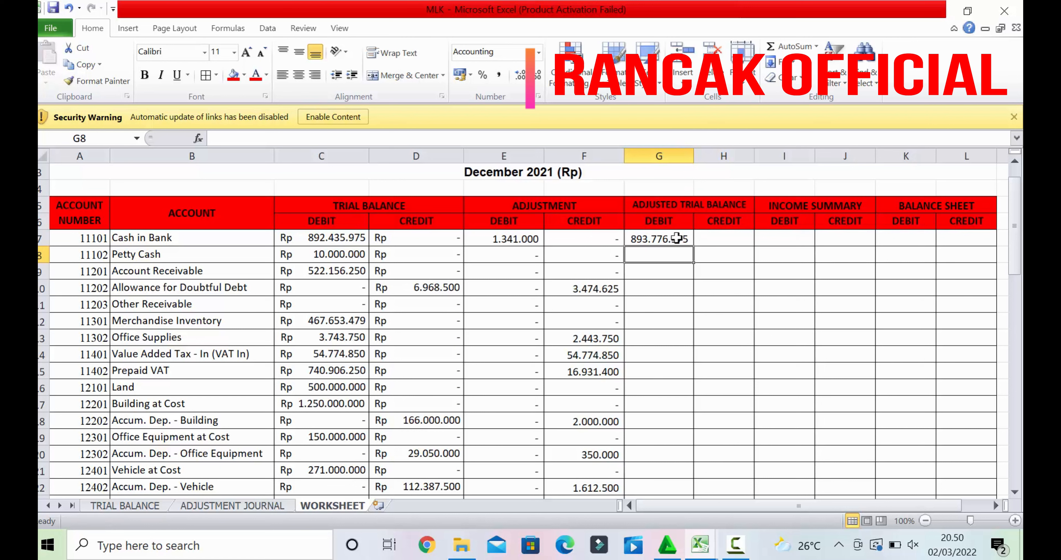
{"action": "left_click", "coordinate": [688, 240]}
{"action": "left_click_drag", "start_coordinate": [685, 286], "coordinate": [685, 286]}
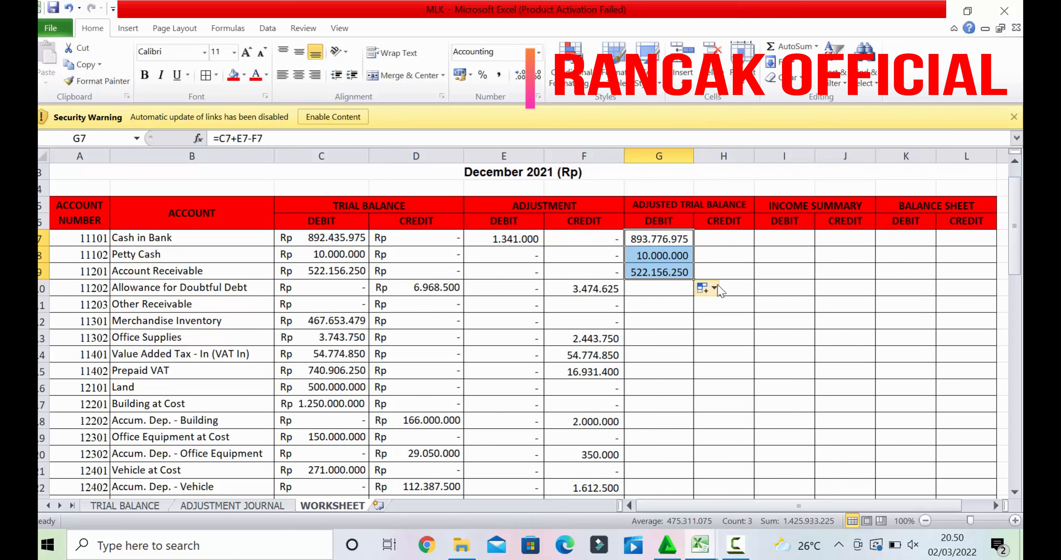
Enter =D10+F10 in cell H10 for the Allowance for Doubtful Debt adjusted trial balance credit
{"action": "left_click", "coordinate": [727, 287]}
{"action": "type", "text": "="}
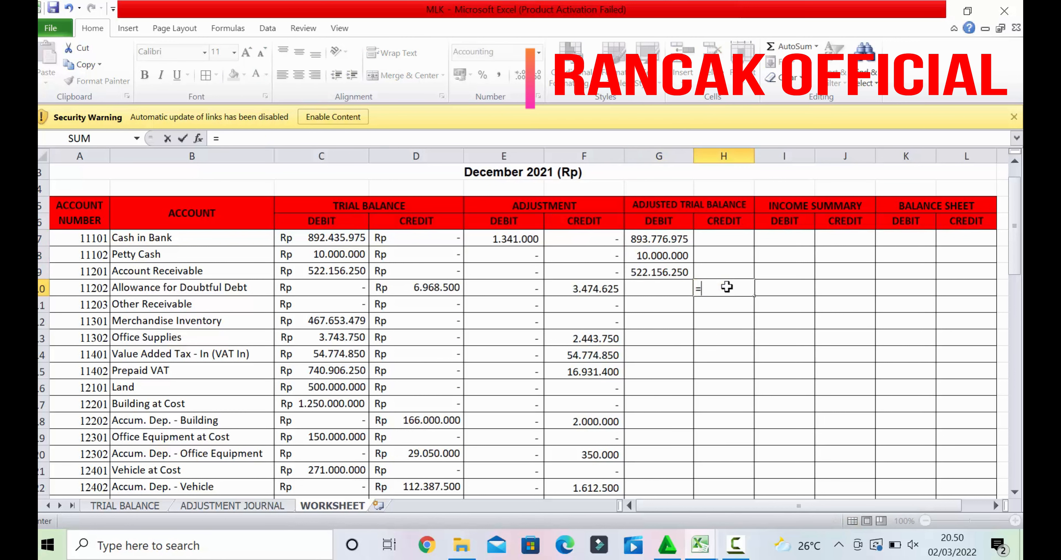
{"action": "left_click", "coordinate": [434, 287]}
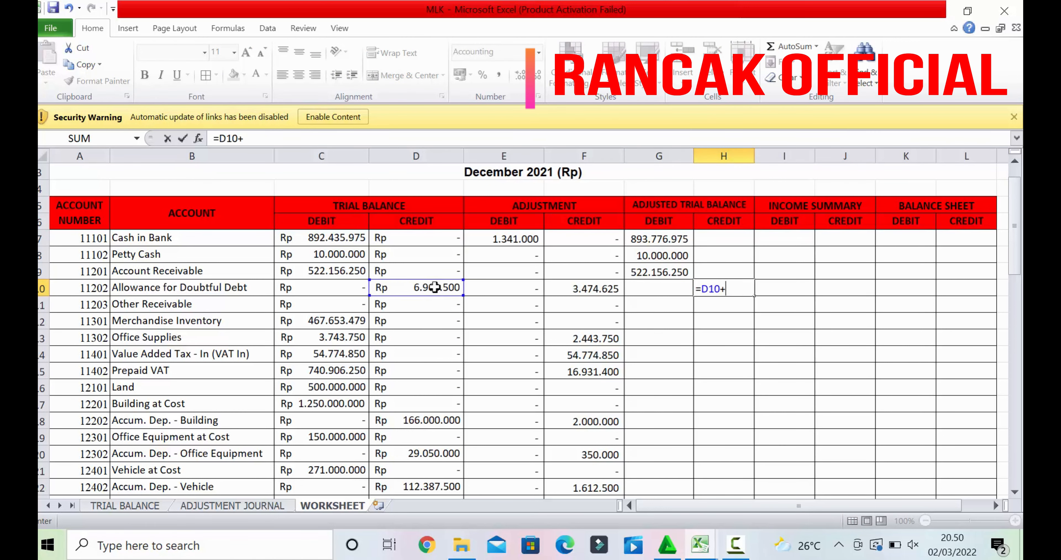
{"action": "type", "text": "+"}
{"action": "left_click", "coordinate": [600, 289]}
{"action": "key", "text": "Return"}
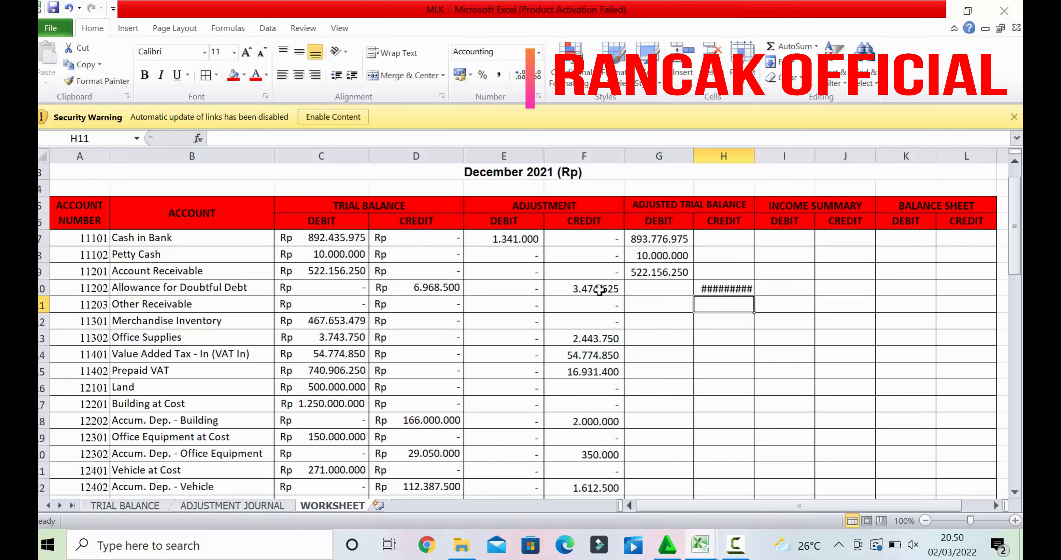
Autofit column H and fill the adjusted credit formula from H10 down to H11 for Other Receivable
{"action": "double_click", "coordinate": [755, 157]}
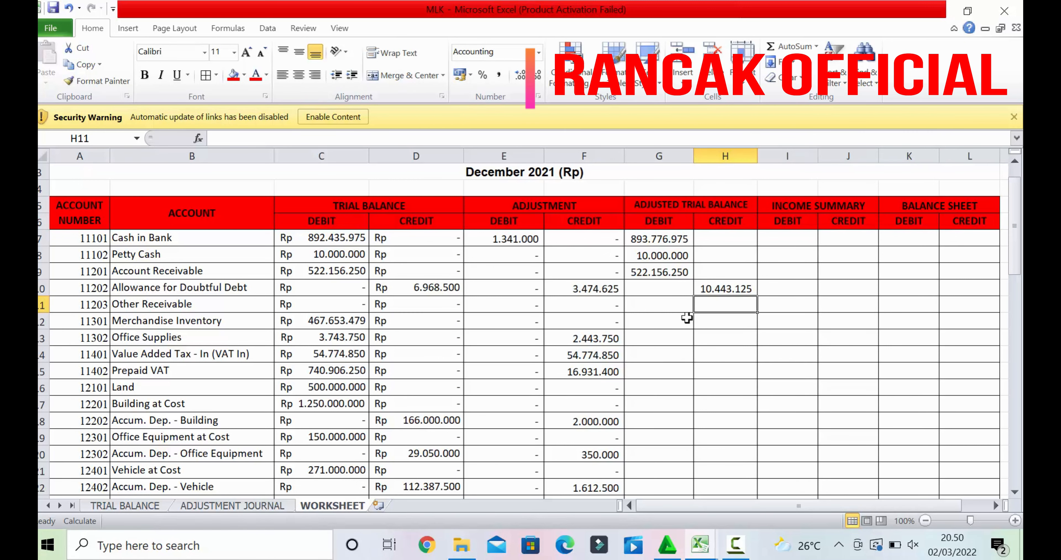
{"action": "left_click", "coordinate": [747, 290]}
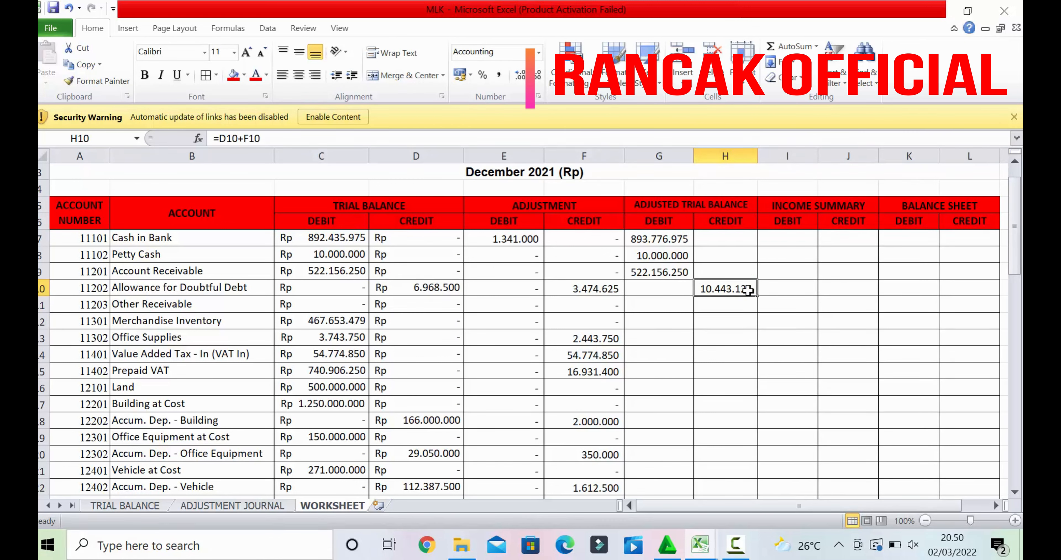
{"action": "left_click_drag", "start_coordinate": [756, 295], "coordinate": [754, 313]}
{"action": "left_click", "coordinate": [725, 322]}
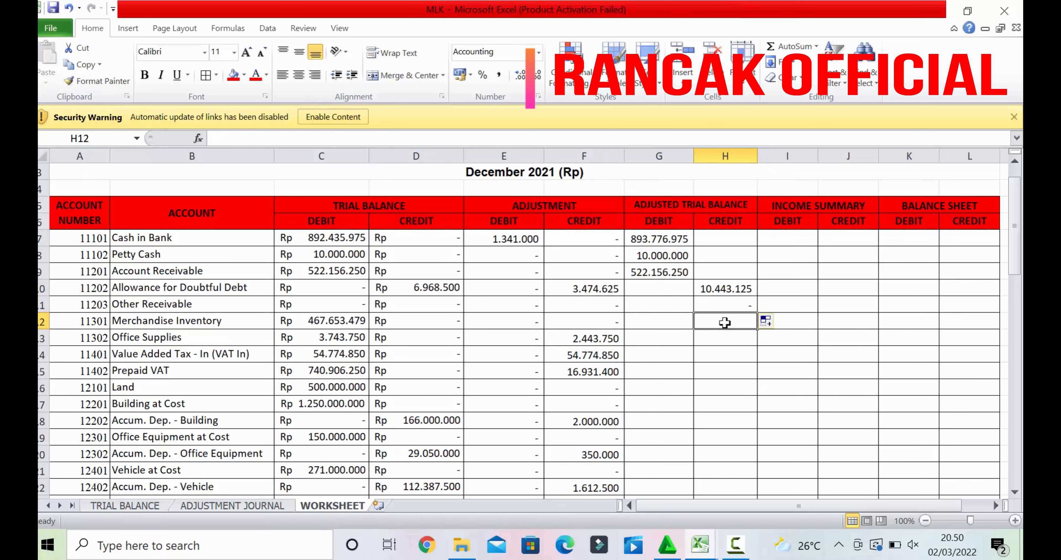
Enter =C12+E12-F12 in cell G12 for the Merchandise Inventory adjusted trial balance debit
{"action": "left_click", "coordinate": [674, 322]}
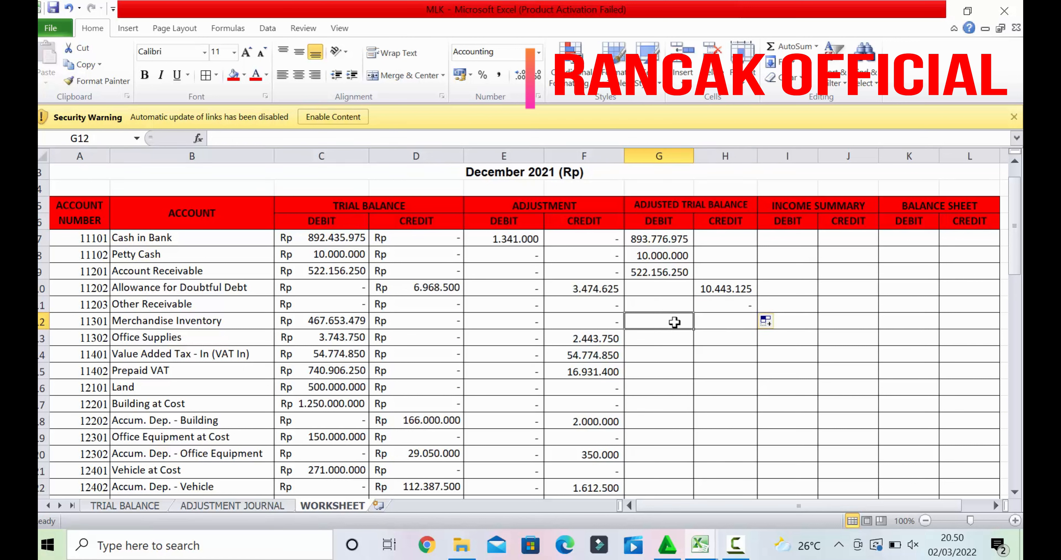
{"action": "type", "text": "="}
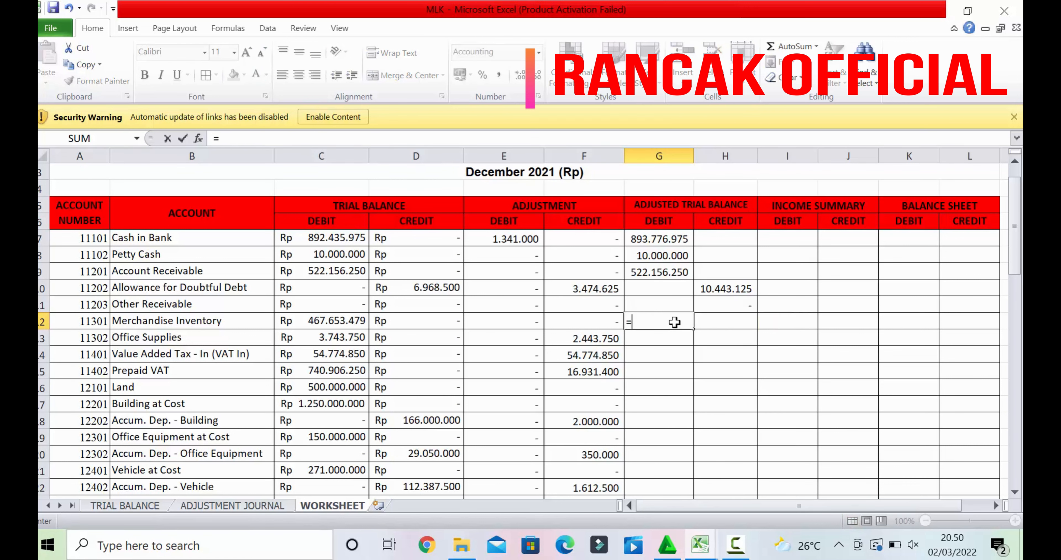
{"action": "left_click", "coordinate": [349, 322]}
{"action": "type", "text": "+"}
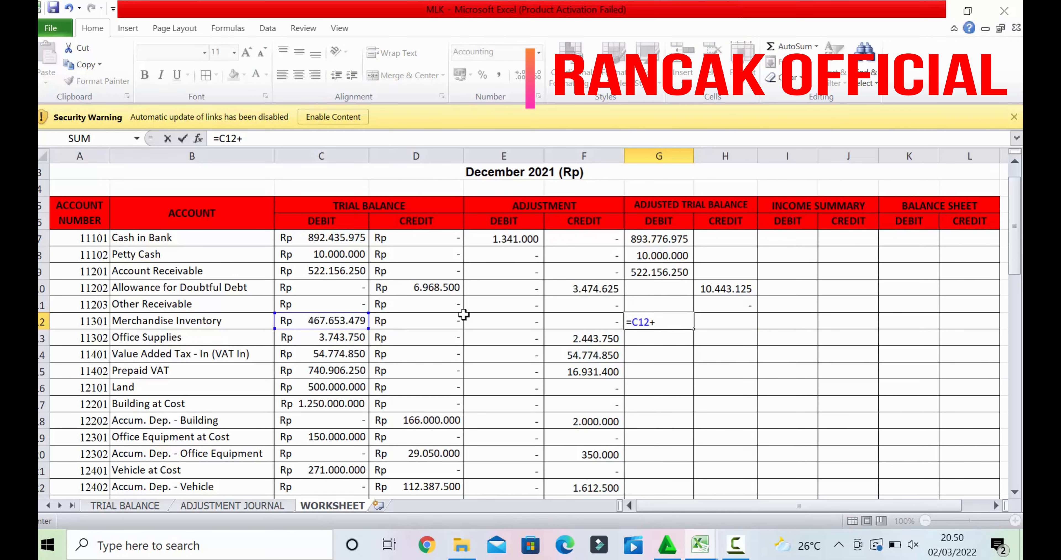
{"action": "left_click", "coordinate": [534, 322]}
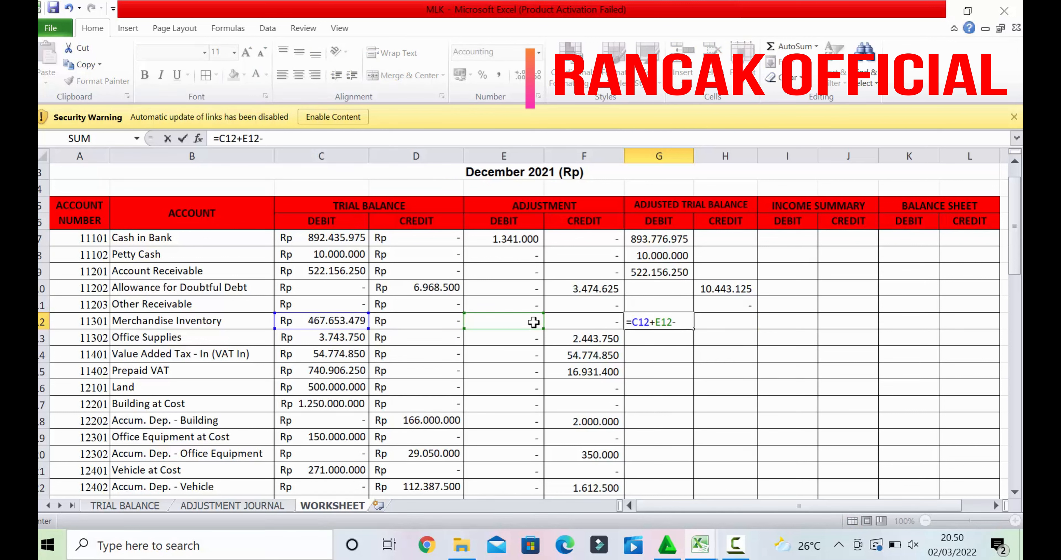
{"action": "type", "text": "-"}
{"action": "left_click", "coordinate": [595, 323]}
{"action": "key", "text": "Return"}
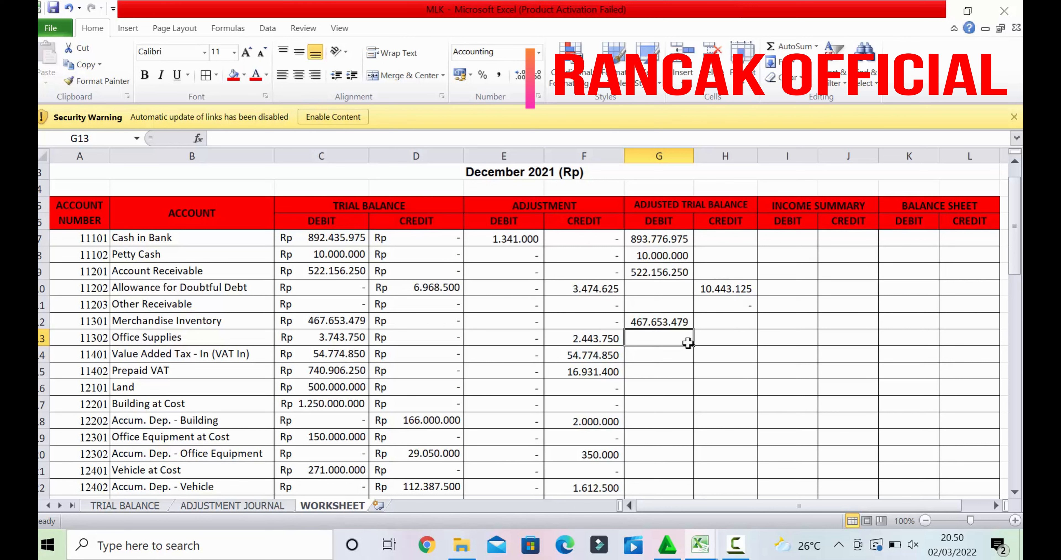
Fill the Merchandise Inventory debit formula from G12 down to G17 and autofit column G
{"action": "left_click", "coordinate": [688, 325]}
{"action": "left_click_drag", "start_coordinate": [693, 329], "coordinate": [686, 417]}
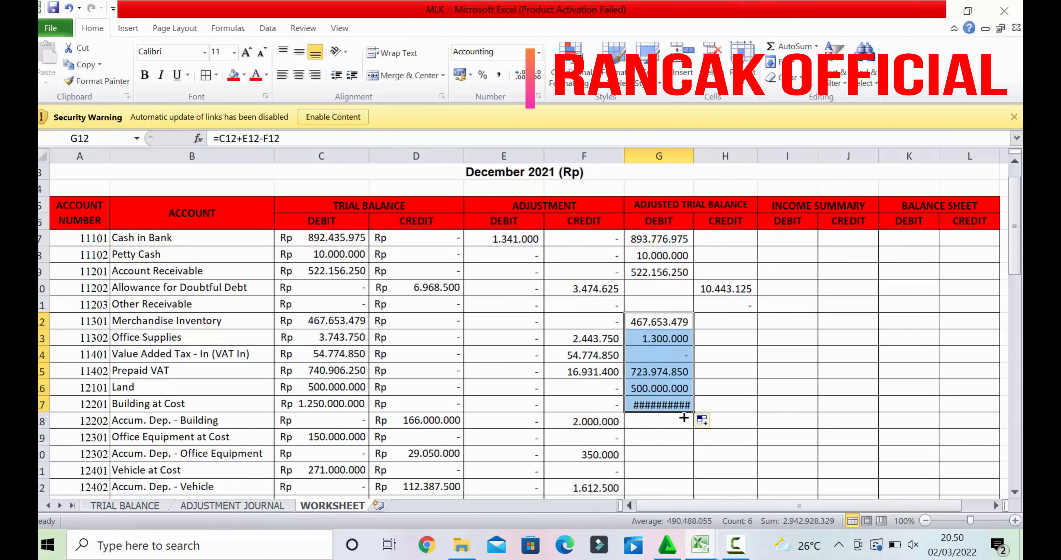
{"action": "double_click", "coordinate": [691, 156]}
Enter =D18+F18 in cell H18 for the Accum. Dep. - Building adjusted trial balance credit
{"action": "left_click", "coordinate": [725, 423]}
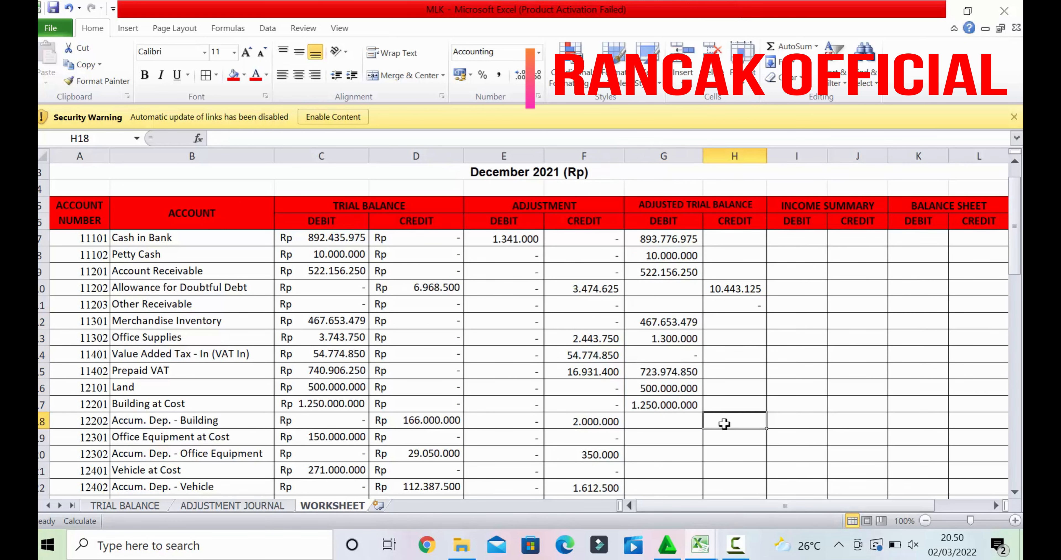
{"action": "type", "text": "="}
{"action": "left_click", "coordinate": [418, 419]}
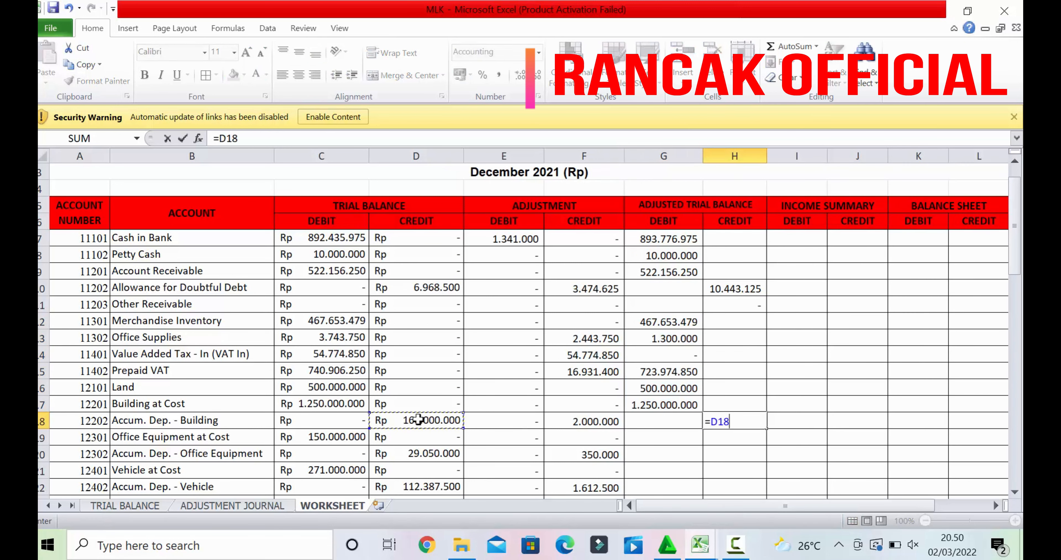
{"action": "type", "text": "+"}
{"action": "left_click", "coordinate": [552, 420]}
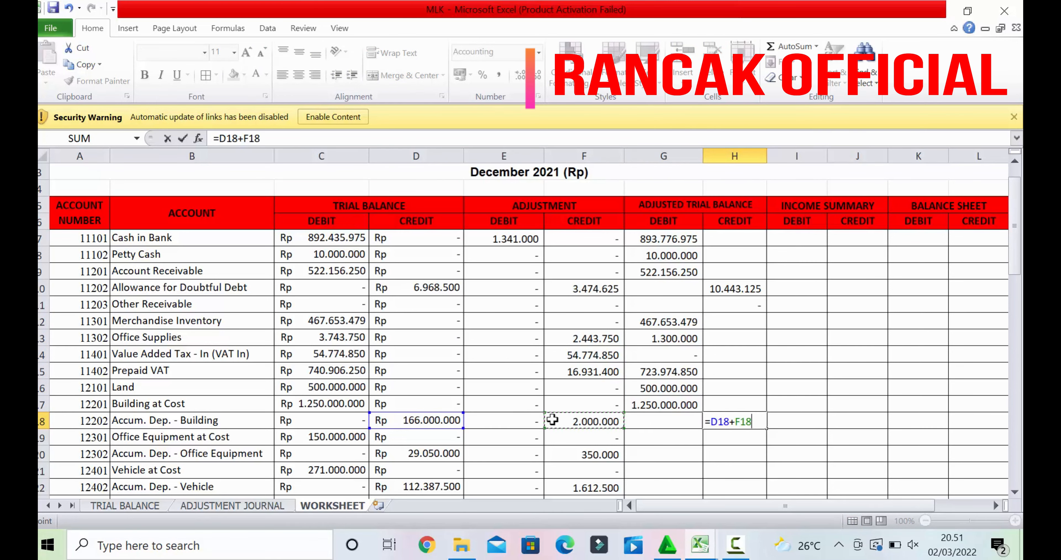
{"action": "key", "text": "Return"}
Enter =C19 in cell G19 for the Office Equipment at Cost adjusted trial balance debit
{"action": "left_click", "coordinate": [1014, 493]}
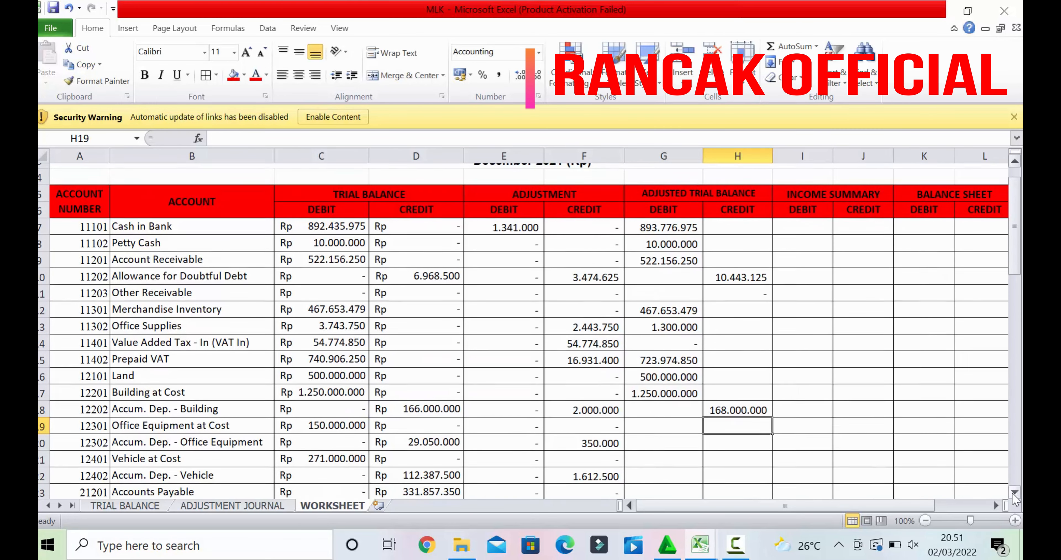
{"action": "left_click", "coordinate": [1014, 492]}
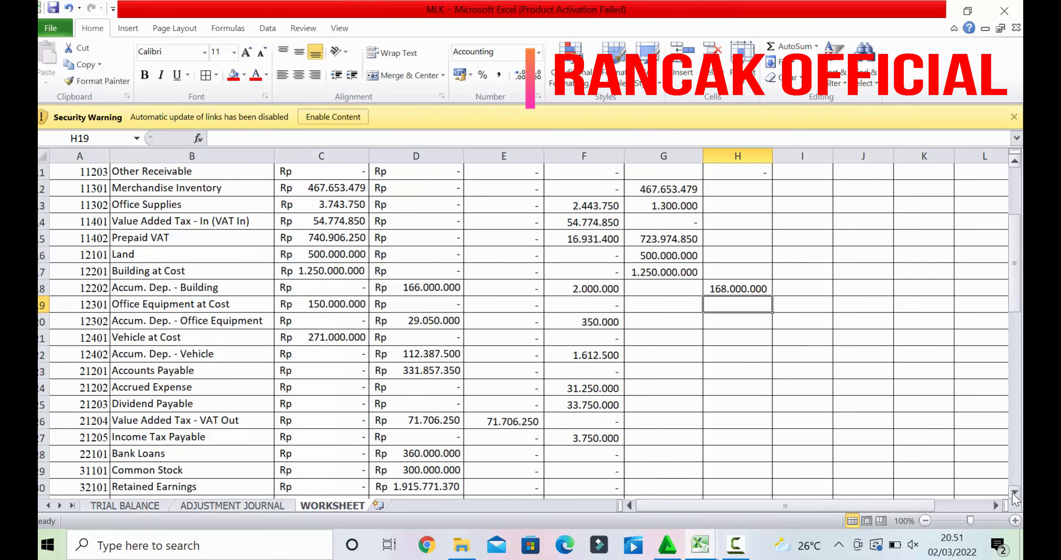
{"action": "left_click", "coordinate": [665, 305]}
{"action": "type", "text": "="}
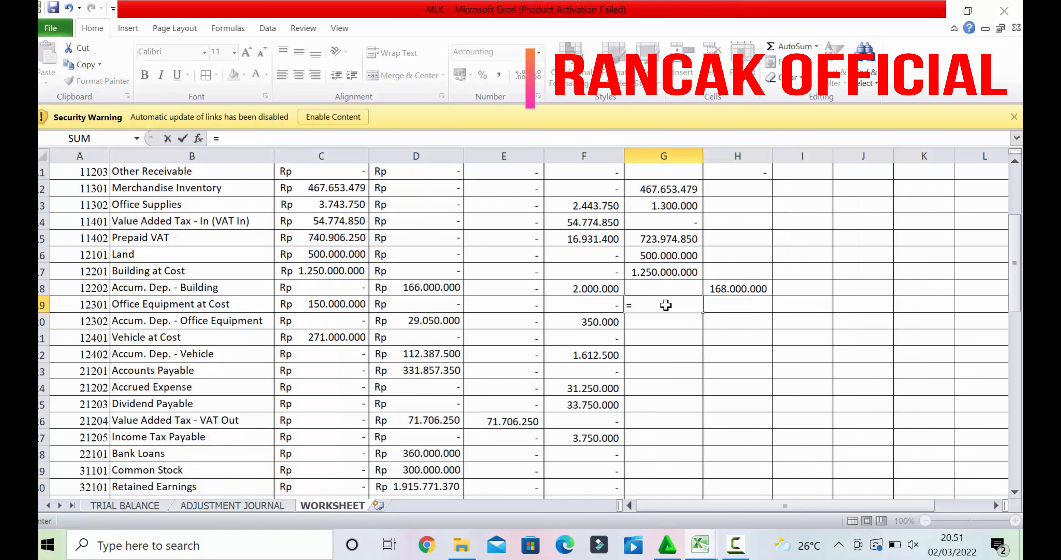
{"action": "left_click", "coordinate": [342, 309]}
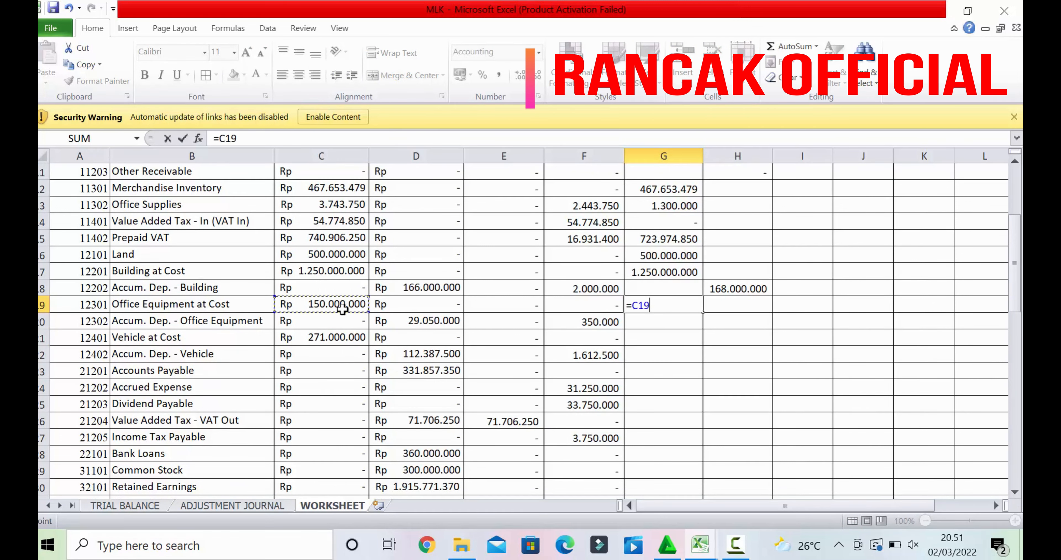
{"action": "key", "text": "Return"}
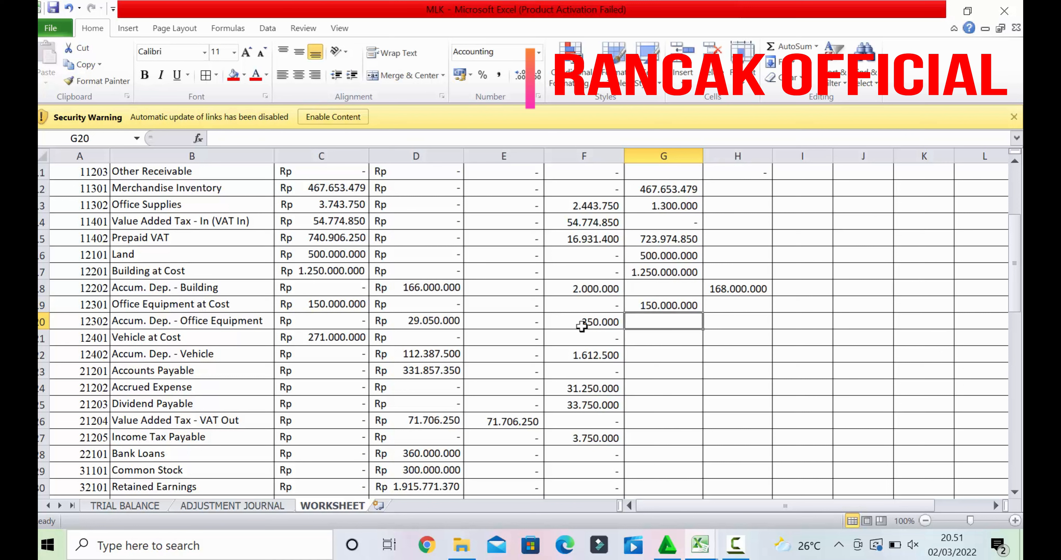
Enter =D20+F20 in cell H20 for the Accum. Dep. - Office Equipment adjusted trial balance credit
{"action": "left_click", "coordinate": [717, 321]}
{"action": "type", "text": "="}
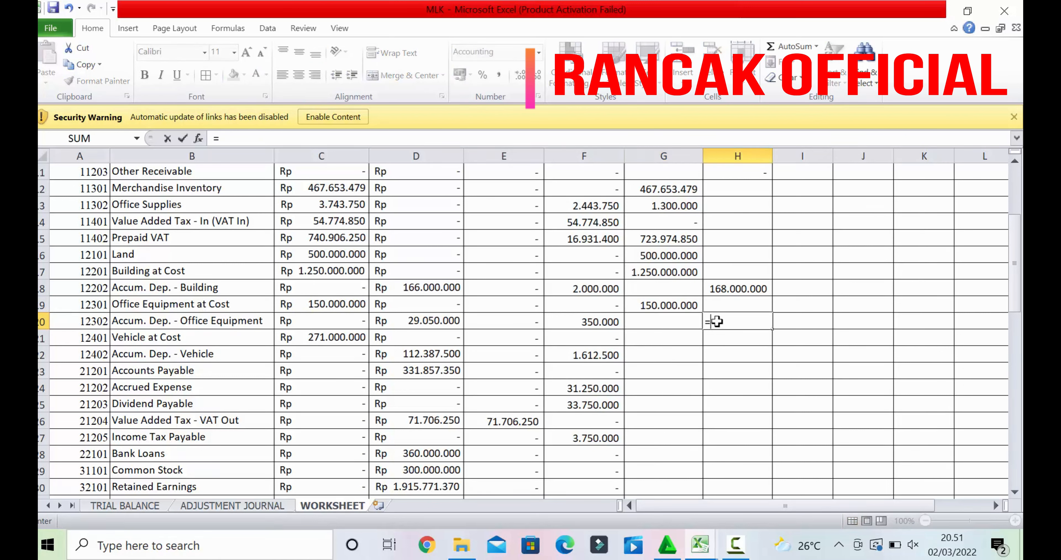
{"action": "left_click", "coordinate": [439, 322]}
{"action": "type", "text": "+"}
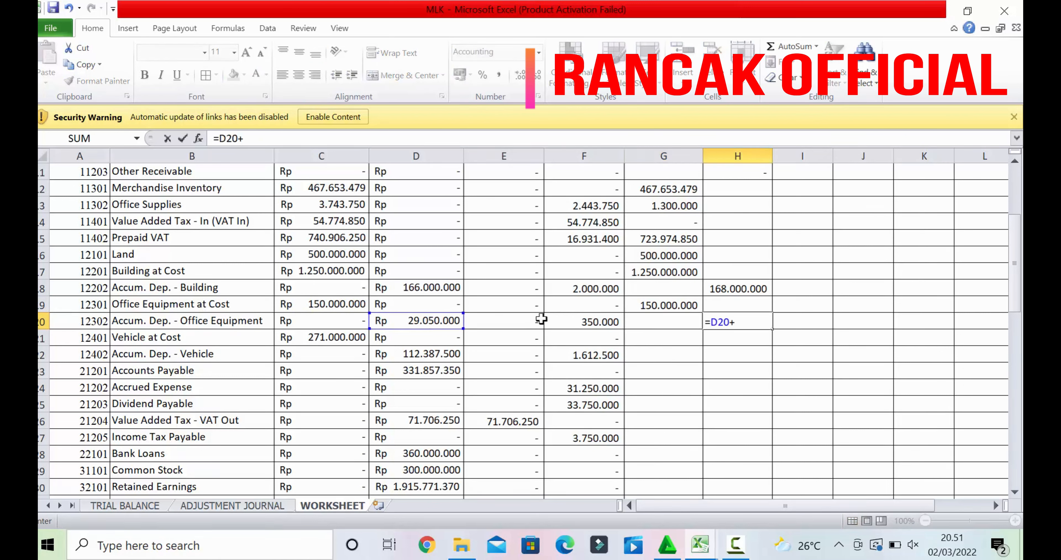
{"action": "left_click", "coordinate": [565, 320]}
{"action": "key", "text": "Return"}
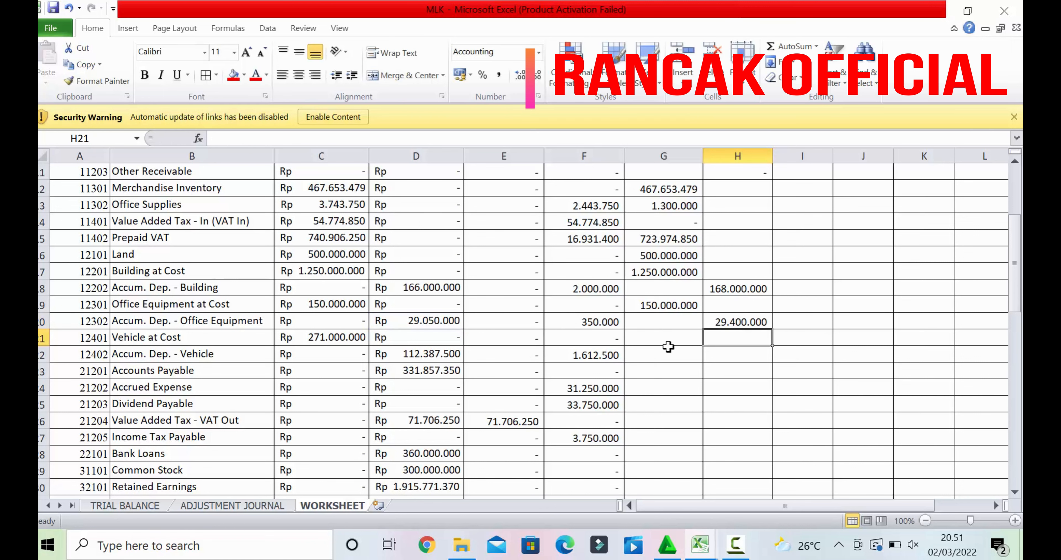
Enter =C21 in cell G21 for the Vehicle at Cost adjusted trial balance debit
{"action": "left_click", "coordinate": [664, 330]}
{"action": "type", "text": "="}
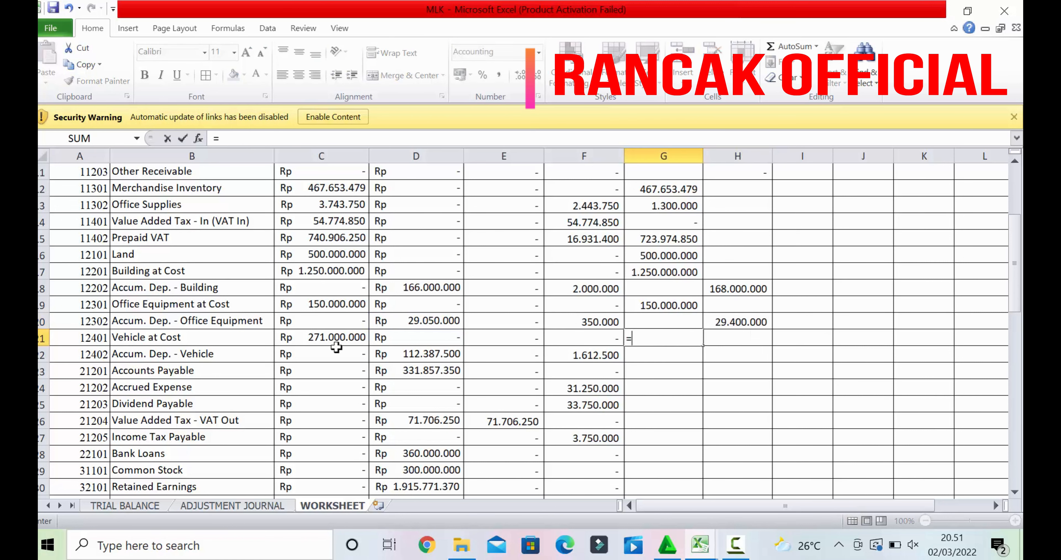
{"action": "left_click", "coordinate": [341, 336]}
{"action": "key", "text": "Return"}
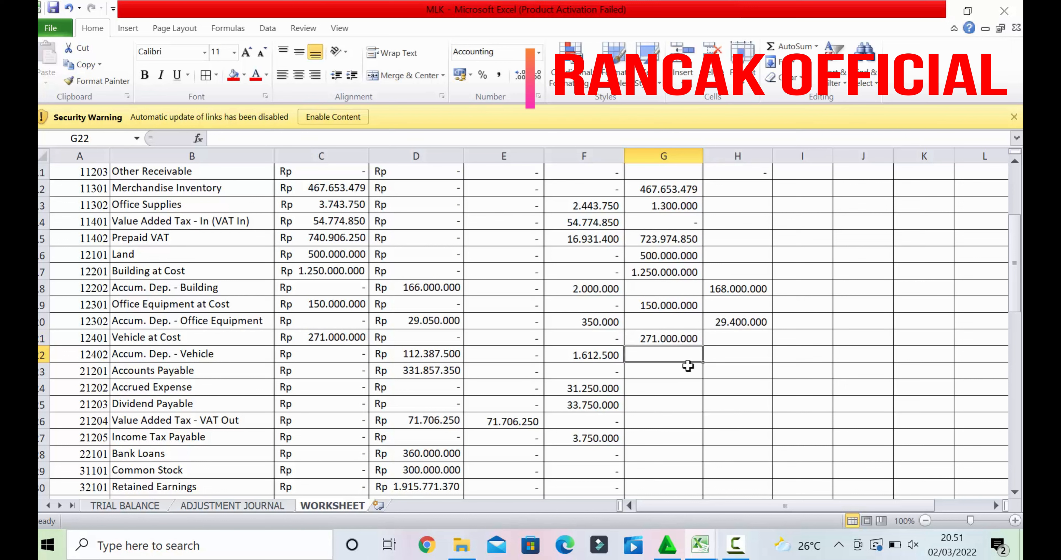
Enter =D22+F22 in cell H22 for the Accum. Dep. - Vehicle adjusted credit and fill it down to H25
{"action": "left_click", "coordinate": [753, 355]}
{"action": "type", "text": "="}
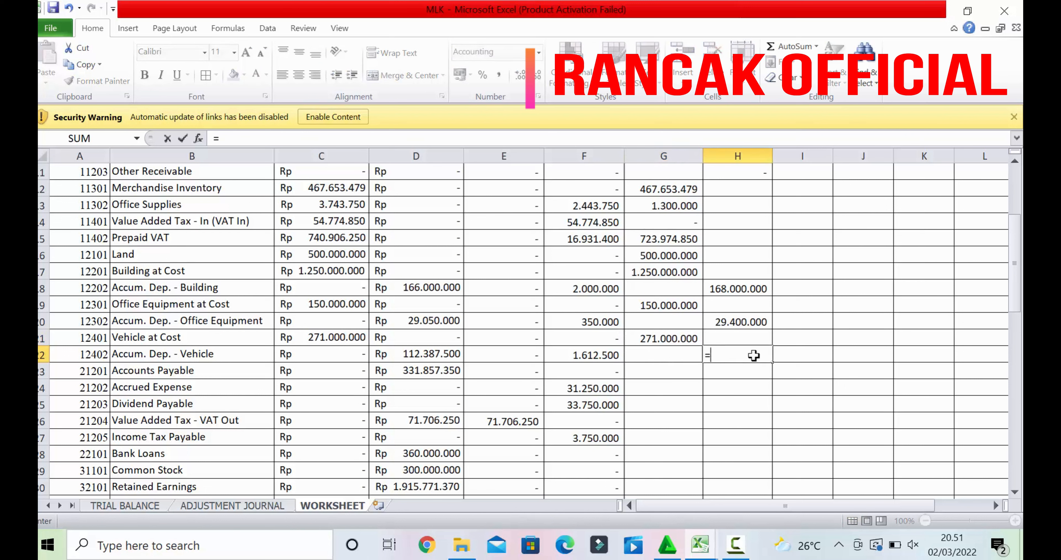
{"action": "left_click", "coordinate": [448, 354]}
{"action": "type", "text": "+"}
{"action": "left_click", "coordinate": [591, 358]}
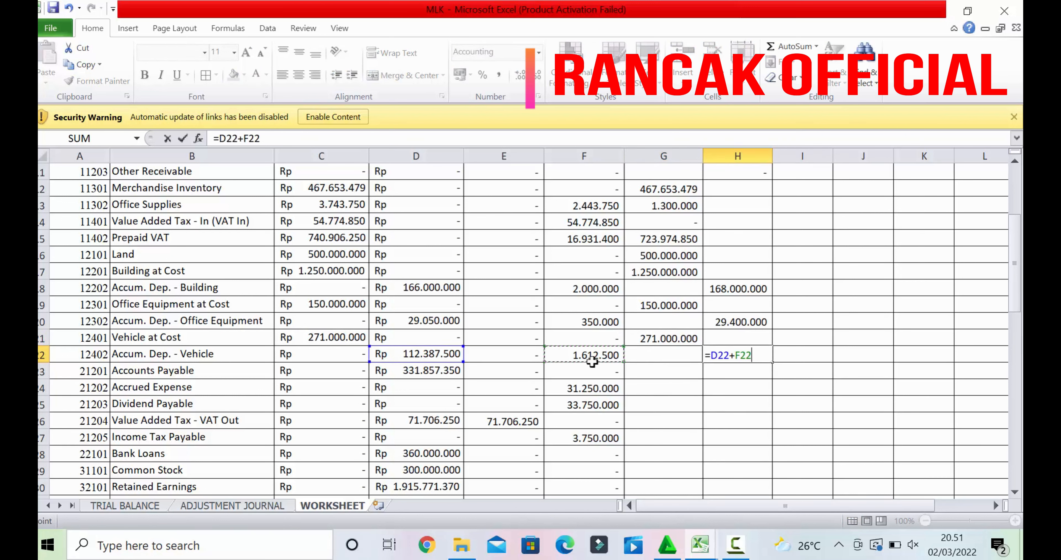
{"action": "key", "text": "Return"}
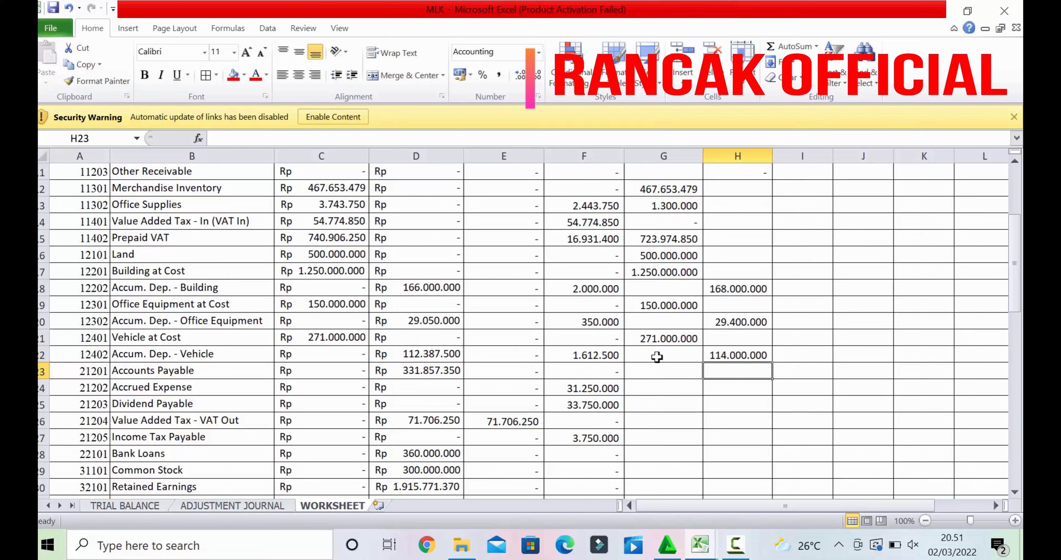
{"action": "left_click", "coordinate": [764, 354]}
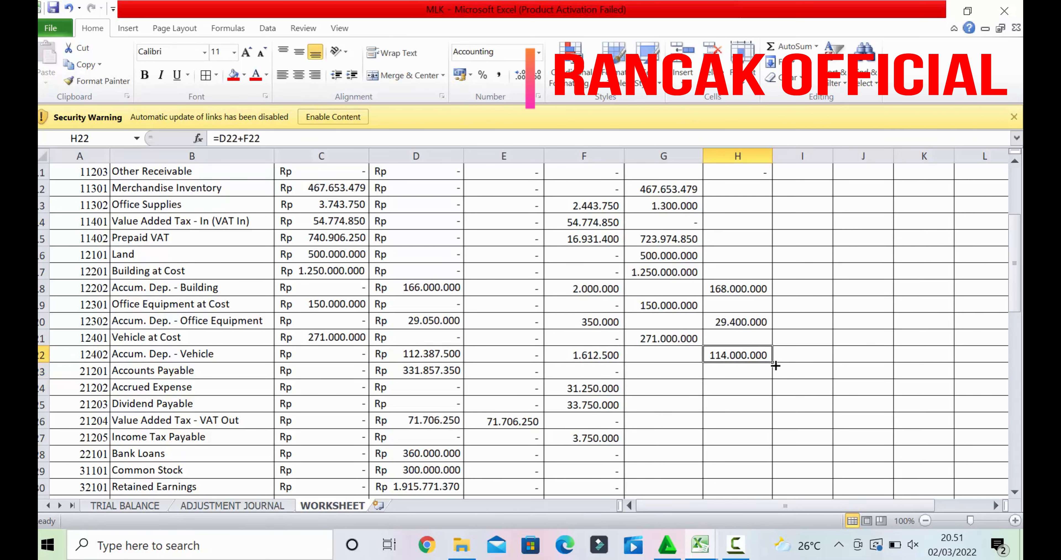
{"action": "left_click_drag", "start_coordinate": [775, 365], "coordinate": [772, 411]}
{"action": "left_click", "coordinate": [675, 416]}
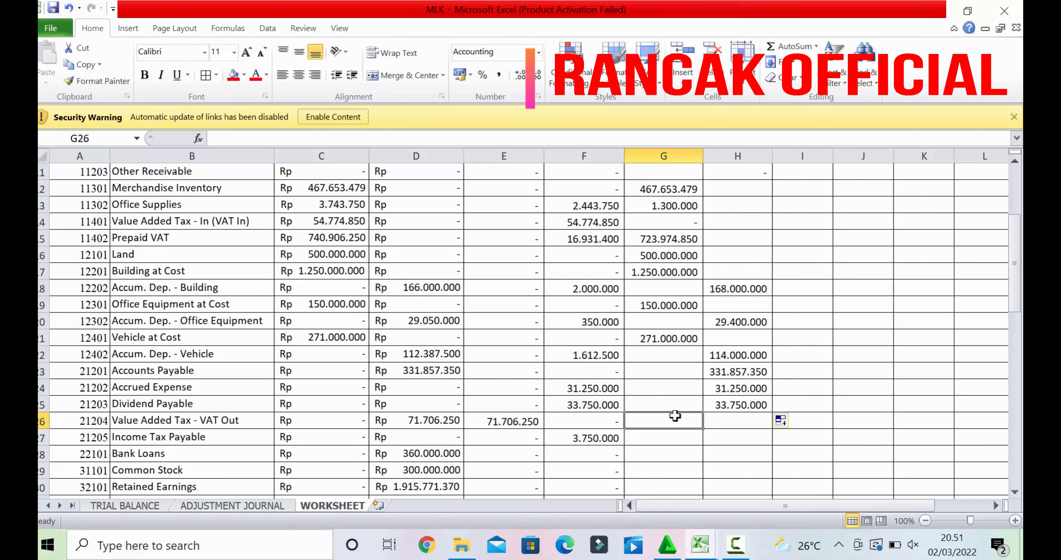
{"action": "type", "text": "="}
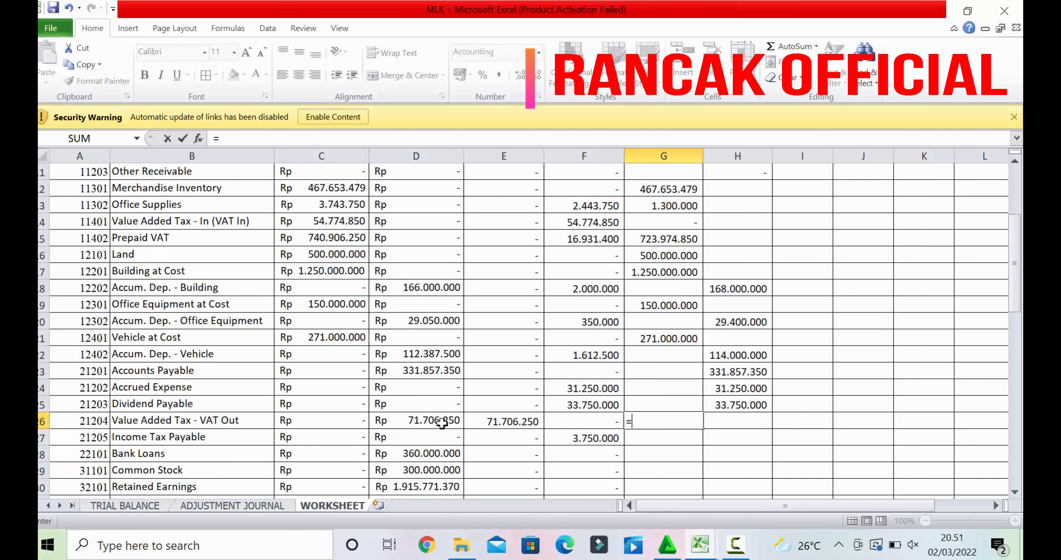
{"action": "key", "text": "Escape"}
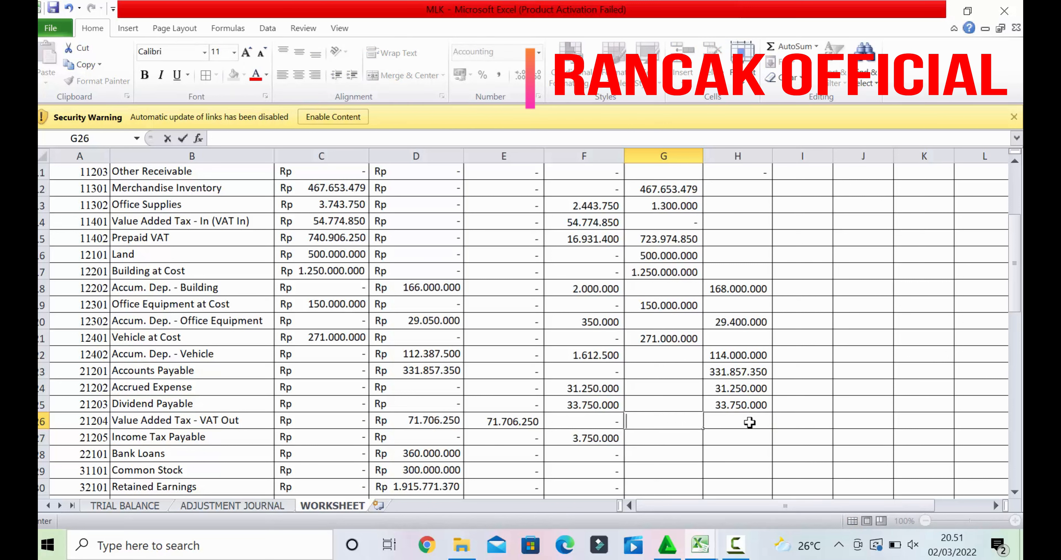
Enter =D26-E26 in cell H26 for the Value Added Tax - VAT Out adjusted trial balance credit
{"action": "left_click", "coordinate": [749, 422]}
{"action": "type", "text": "="}
{"action": "left_click", "coordinate": [431, 420]}
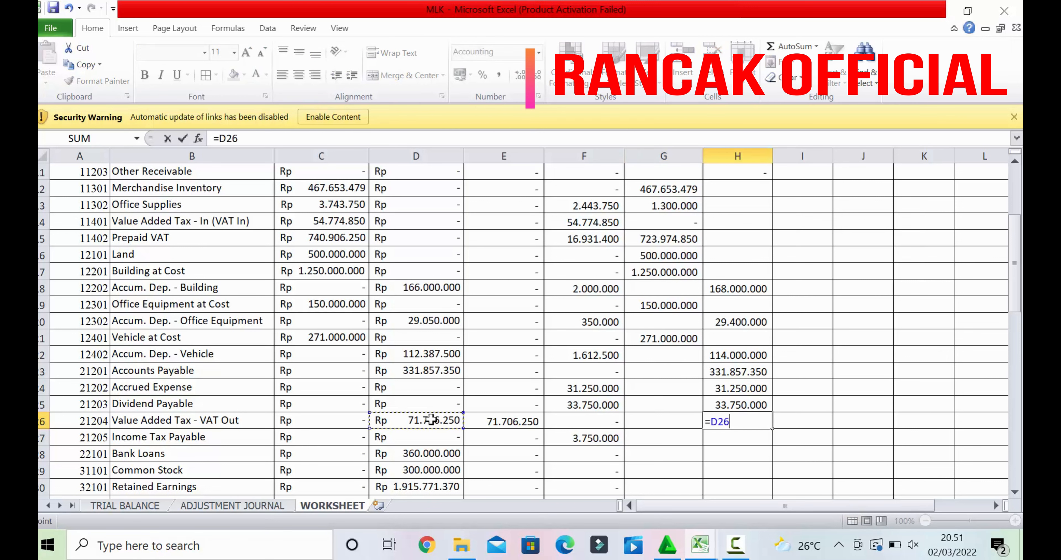
{"action": "type", "text": "-"}
{"action": "left_click", "coordinate": [481, 420]}
{"action": "key", "text": "Return"}
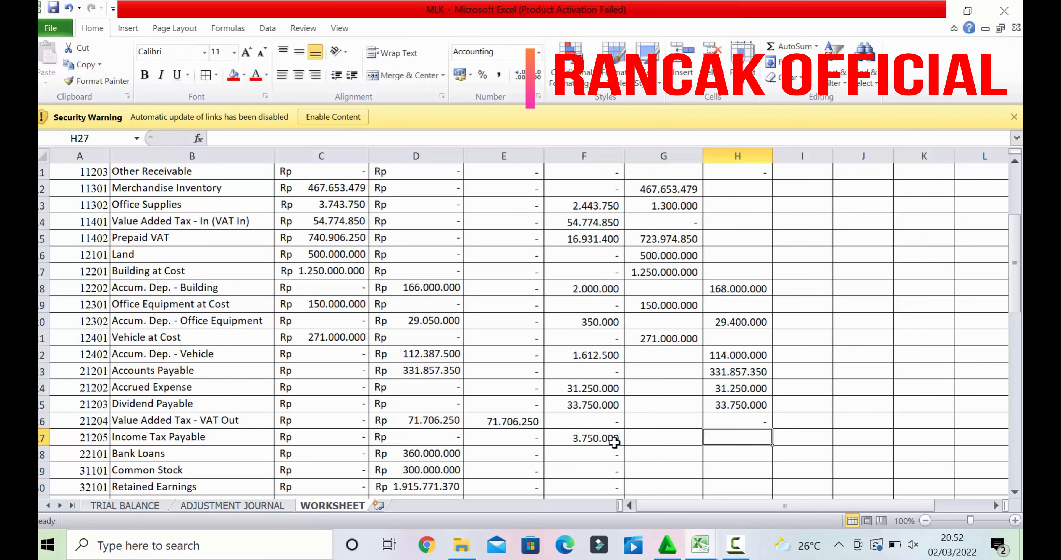
Enter =F27 in cell H27 for Income Tax Payable and =D28 in cell H28 for the Bank Loans adjusted credit
{"action": "type", "text": "="}
{"action": "left_click", "coordinate": [606, 439]}
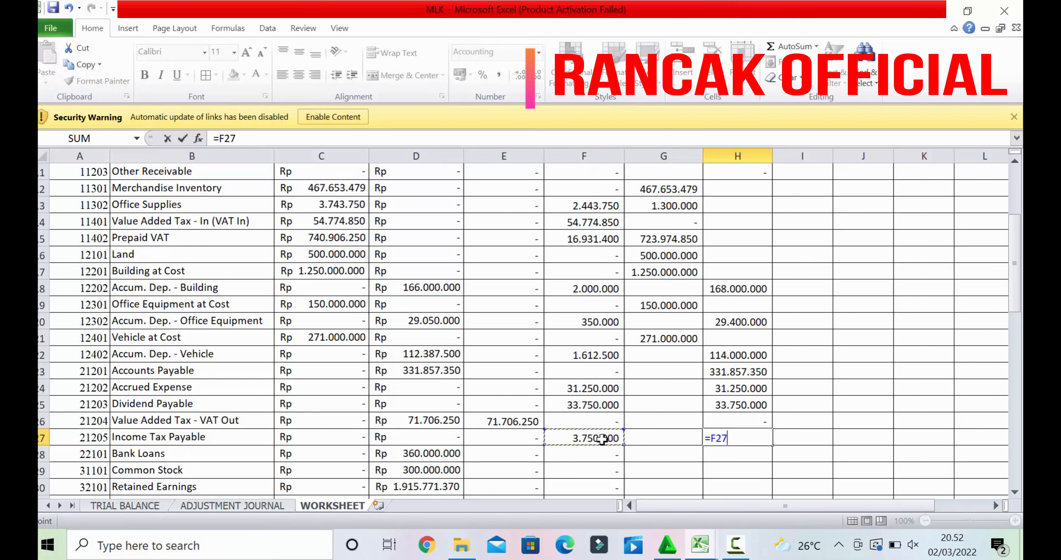
{"action": "key", "text": "Return"}
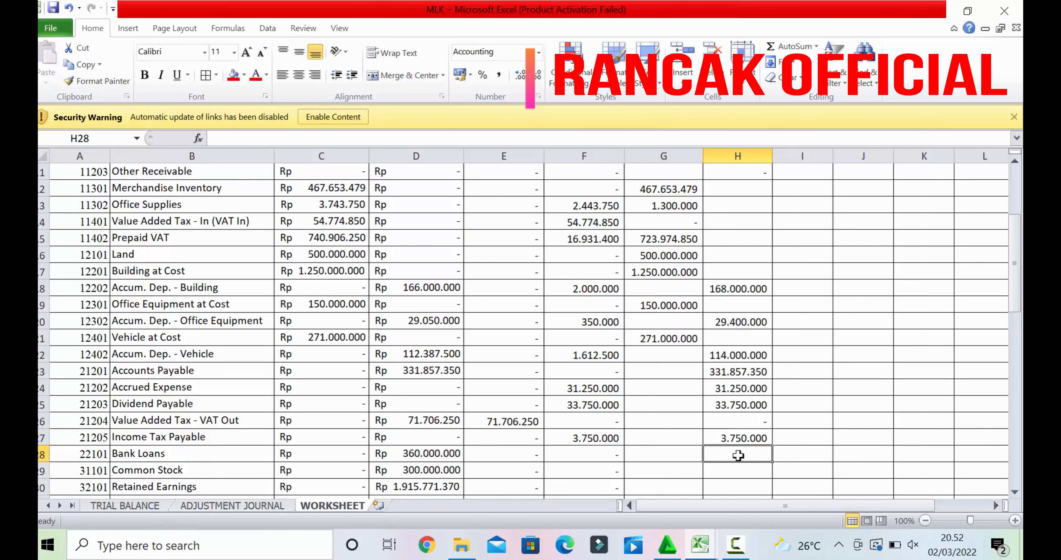
{"action": "type", "text": "="}
{"action": "left_click", "coordinate": [430, 451]}
{"action": "key", "text": "Return"}
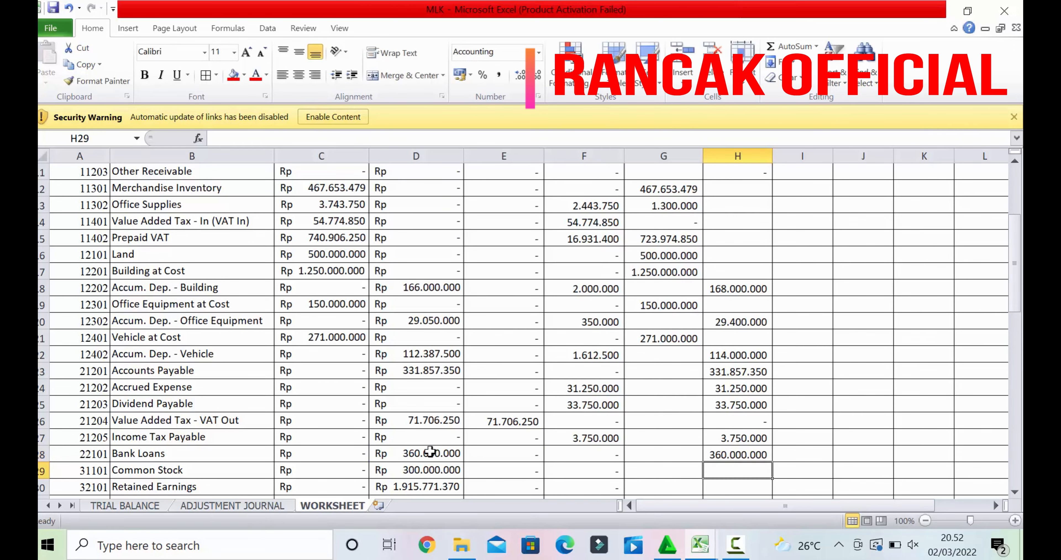
{"action": "left_click", "coordinate": [1016, 492]}
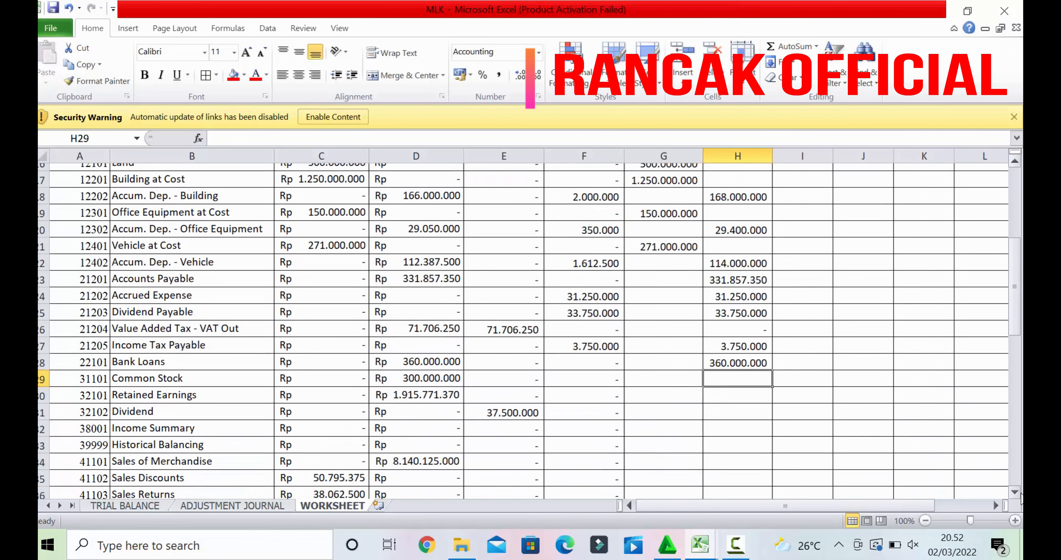
Enter =D29 in cell H29 for Common Stock and =D30 in cell H30 for the Retained Earnings adjusted credit
{"action": "type", "text": "="}
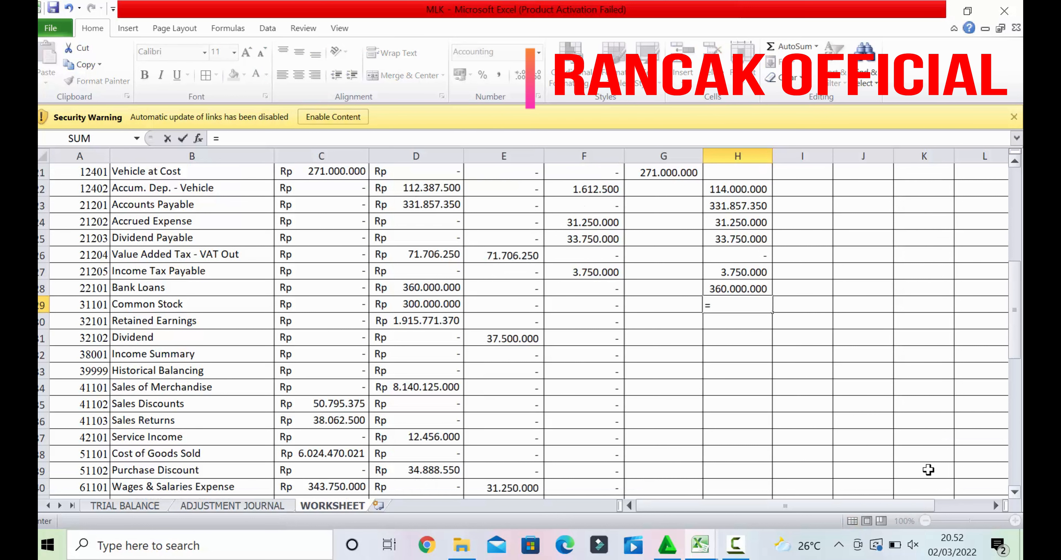
{"action": "left_click", "coordinate": [417, 301]}
{"action": "key", "text": "Return"}
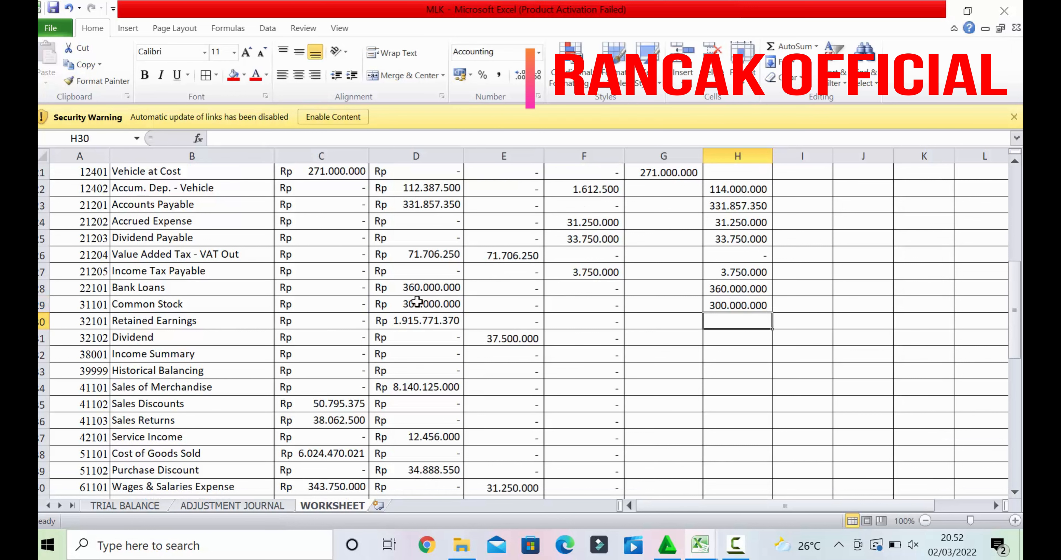
{"action": "type", "text": "="}
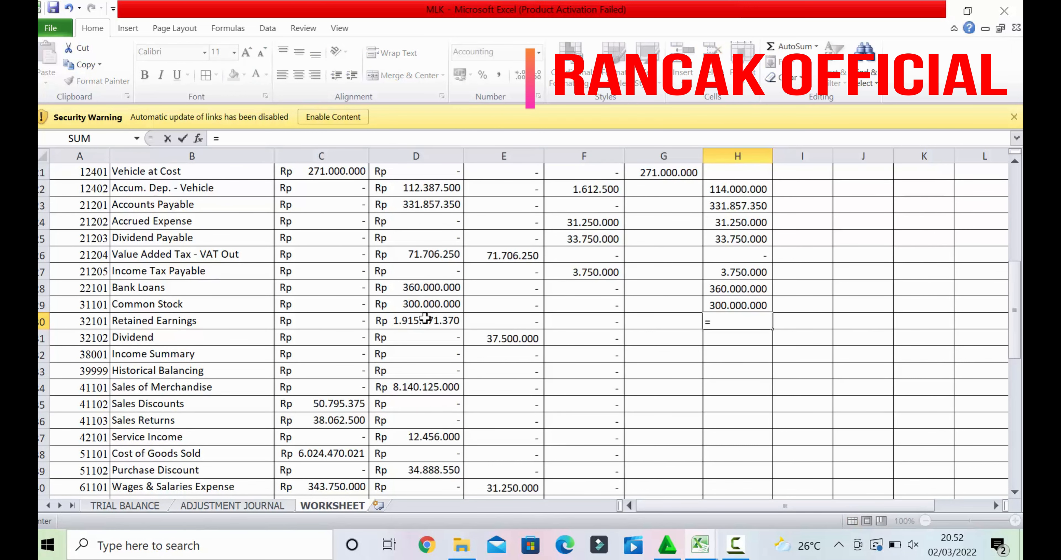
{"action": "left_click", "coordinate": [424, 317]}
{"action": "key", "text": "Return"}
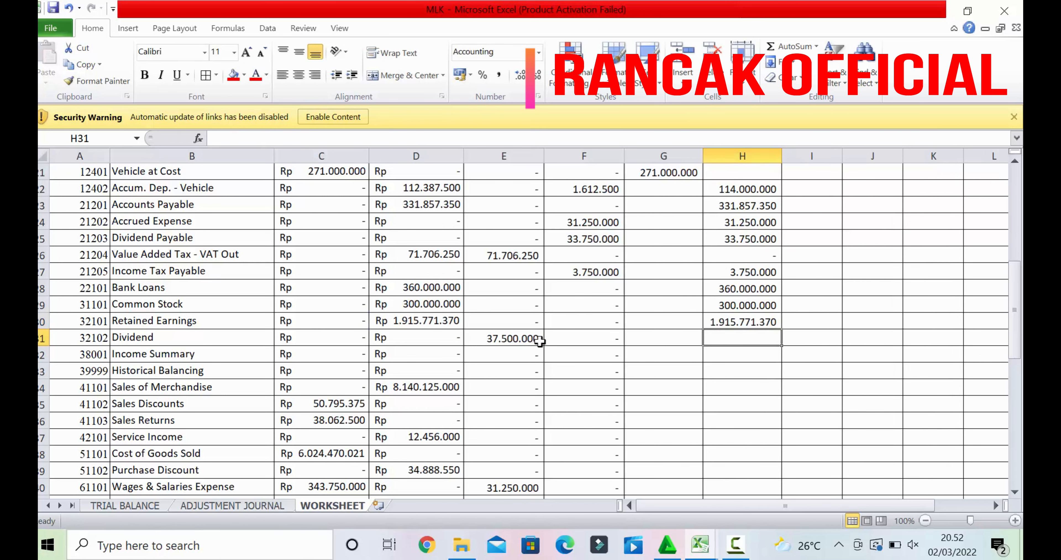
Enter =E31 in cell G31 for the Dividend adjusted trial balance debit and fill it down to G33
{"action": "left_click", "coordinate": [675, 340]}
{"action": "type", "text": "="}
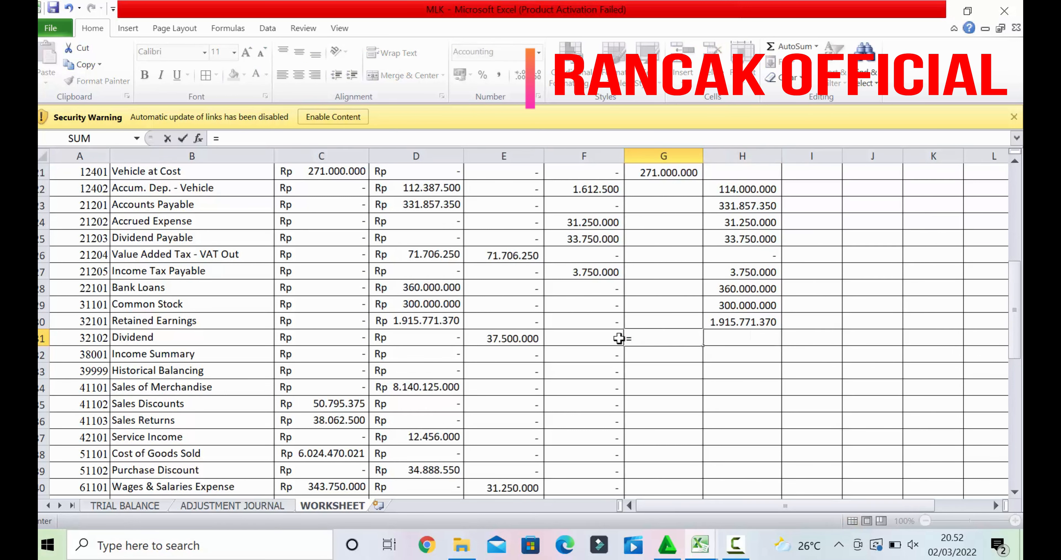
{"action": "left_click", "coordinate": [502, 339]}
{"action": "key", "text": "Return"}
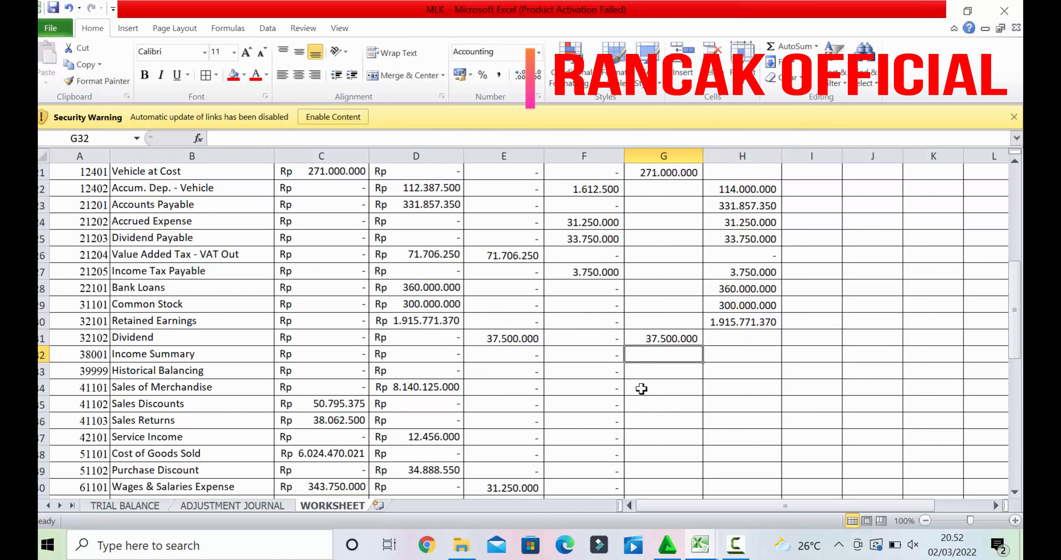
{"action": "left_click", "coordinate": [745, 389]}
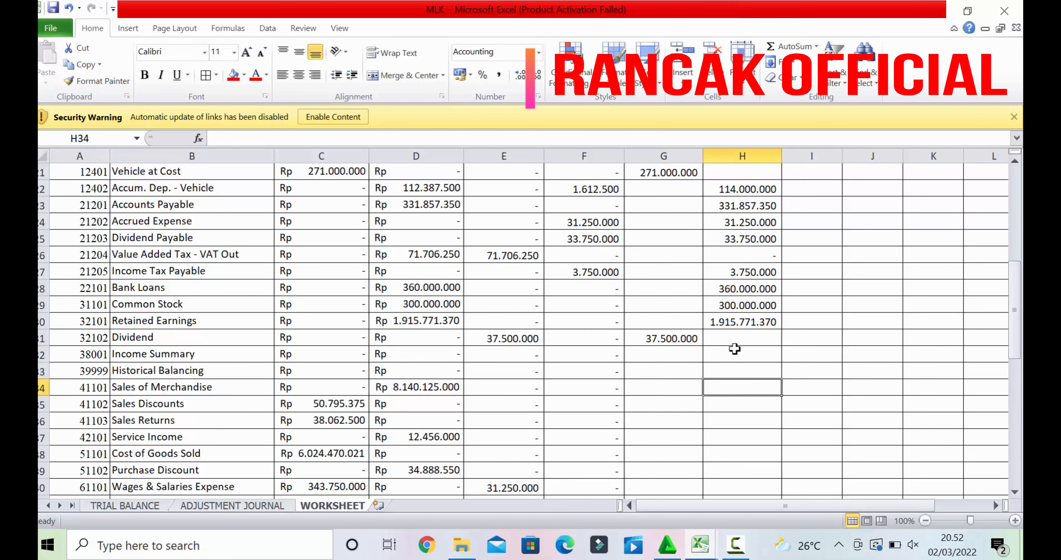
{"action": "left_click", "coordinate": [676, 348]}
{"action": "left_click", "coordinate": [677, 340]}
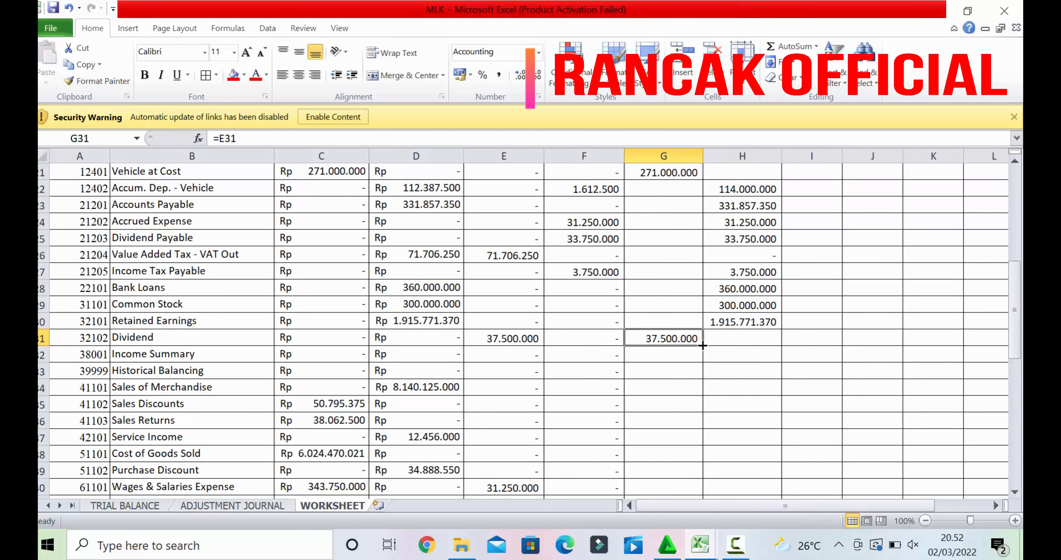
{"action": "left_click_drag", "start_coordinate": [703, 346], "coordinate": [699, 381]}
Enter =D34 in cell H34 for the Sales of Merchandise adjusted trial balance credit
{"action": "left_click", "coordinate": [748, 384]}
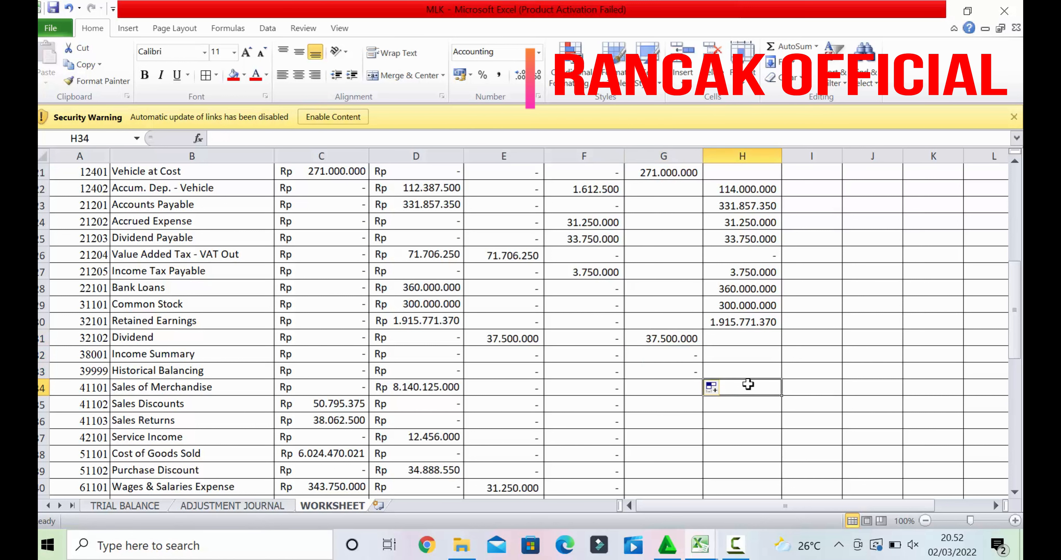
{"action": "type", "text": "="}
{"action": "left_click", "coordinate": [436, 388]}
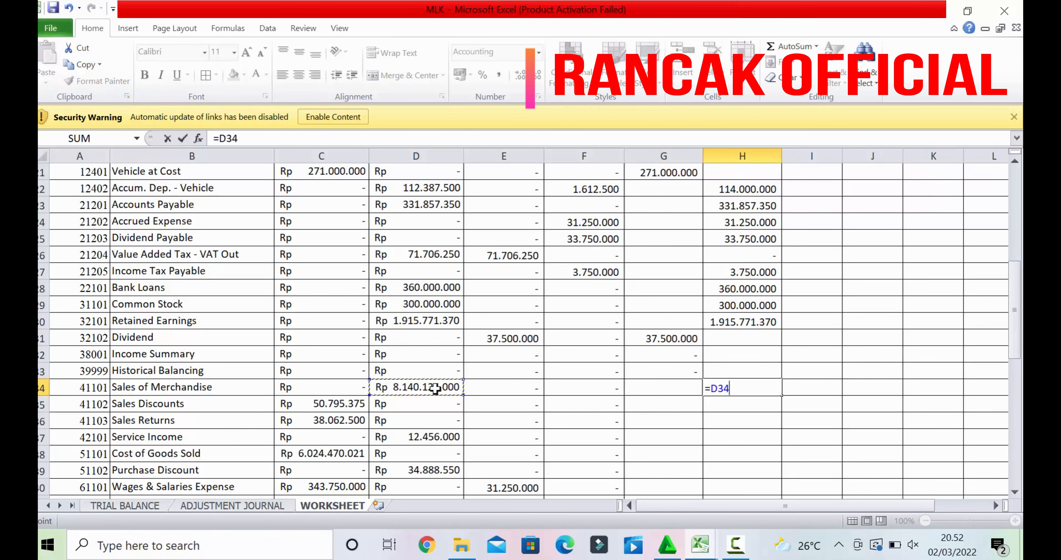
{"action": "key", "text": "Return"}
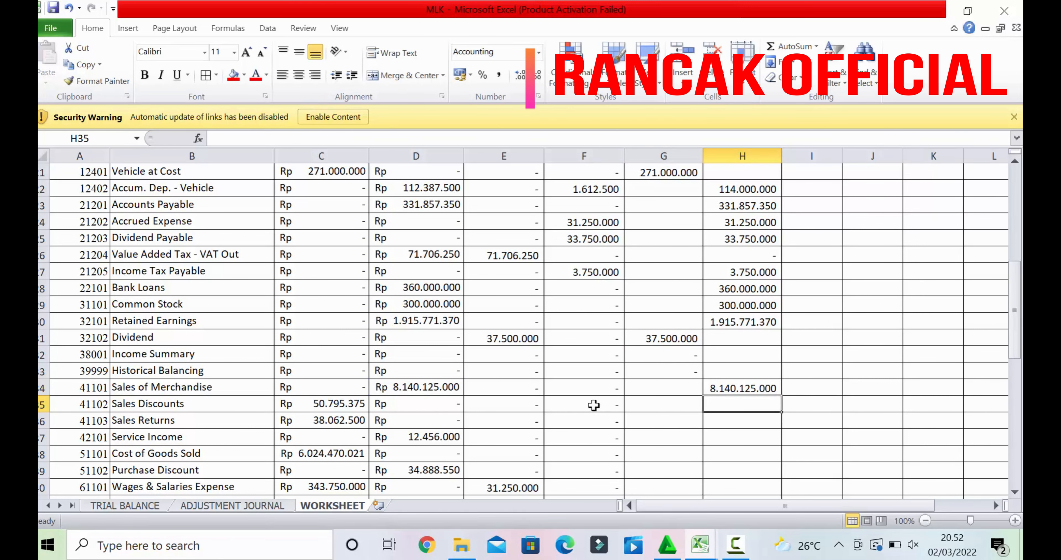
Enter =C35 in cell G35 for the Sales Discounts adjusted debit and fill it down to Sales Returns in G36
{"action": "left_click", "coordinate": [636, 403]}
{"action": "type", "text": "="}
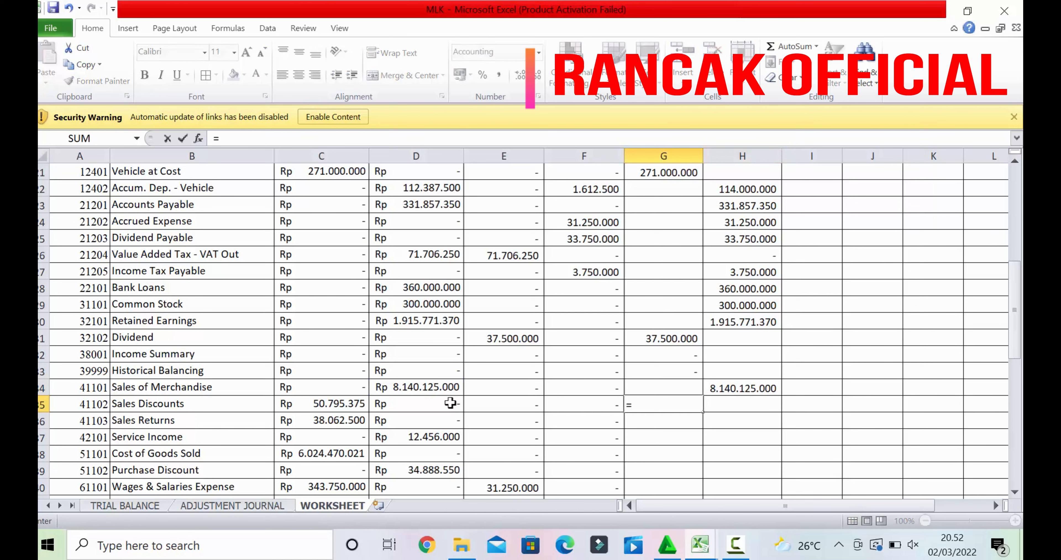
{"action": "left_click", "coordinate": [330, 401]}
{"action": "key", "text": "Return"}
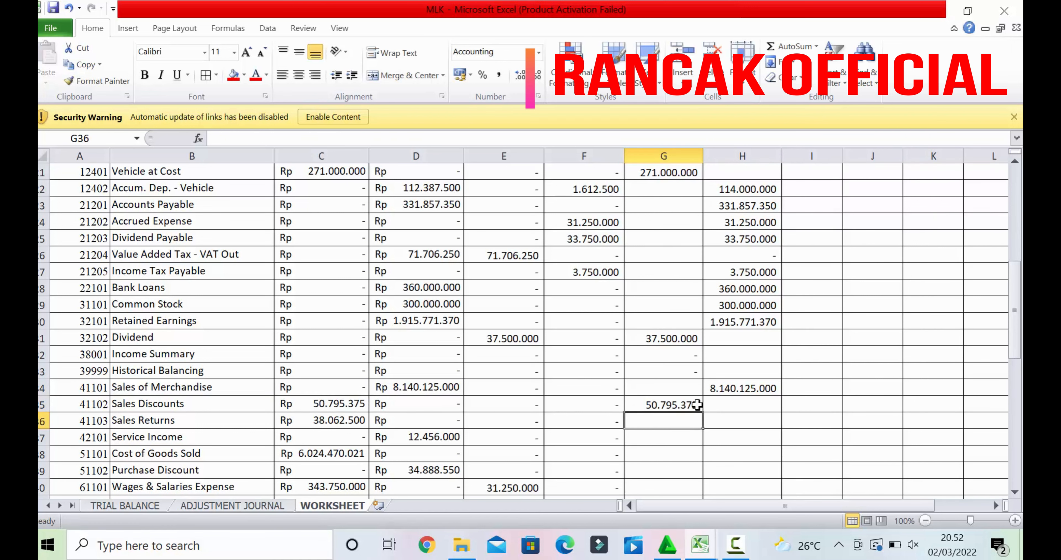
{"action": "left_click", "coordinate": [697, 404]}
{"action": "left_click_drag", "start_coordinate": [702, 411], "coordinate": [697, 425]}
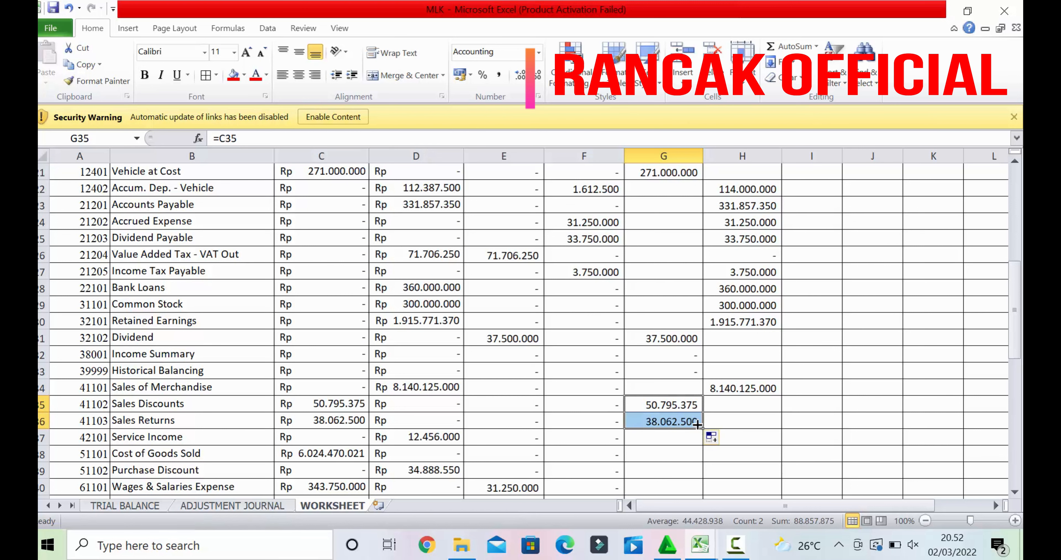
Enter =D37 in cell H37 for the Service Income adjusted trial balance credit
{"action": "left_click", "coordinate": [753, 438]}
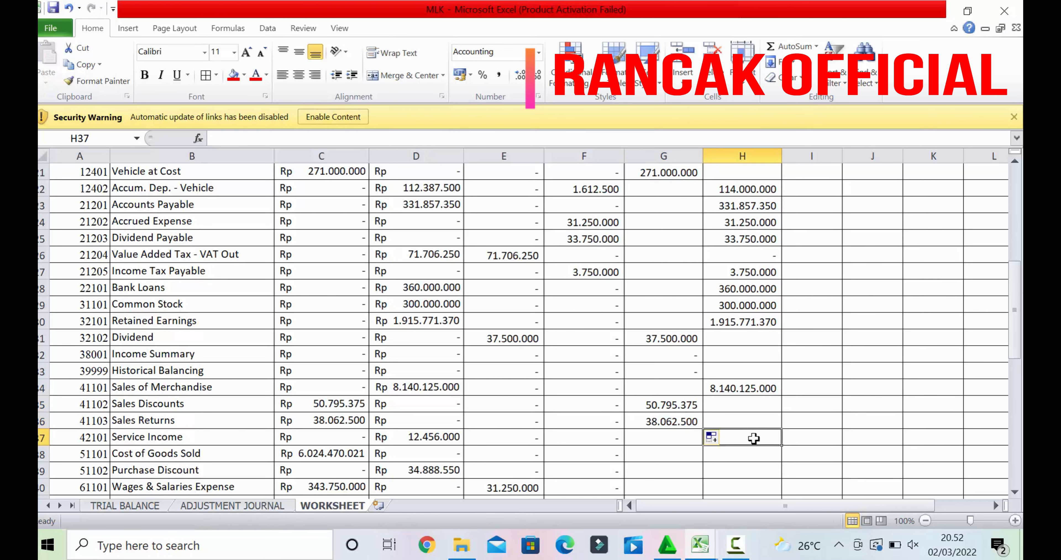
{"action": "type", "text": "="}
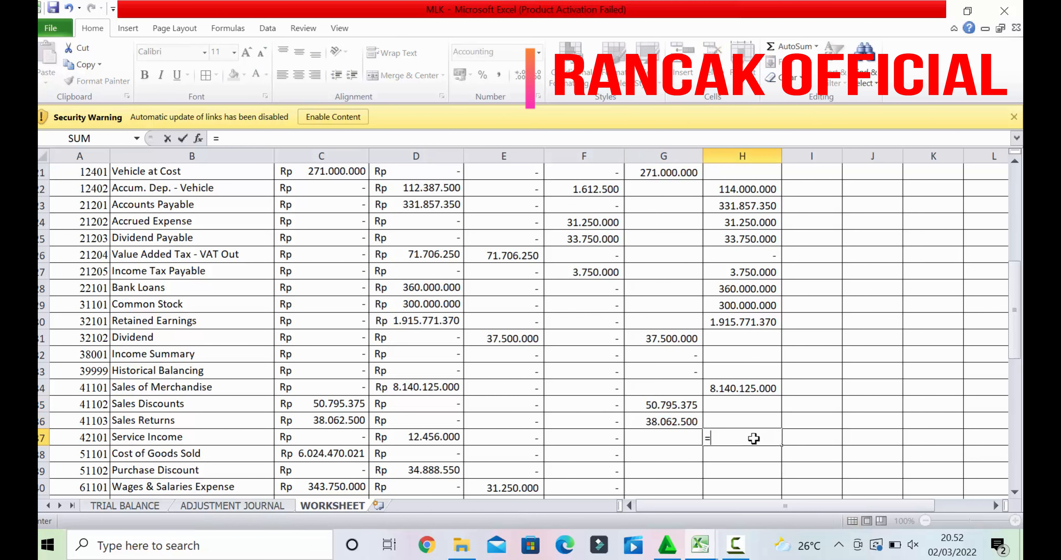
{"action": "left_click", "coordinate": [436, 437]}
{"action": "key", "text": "Return"}
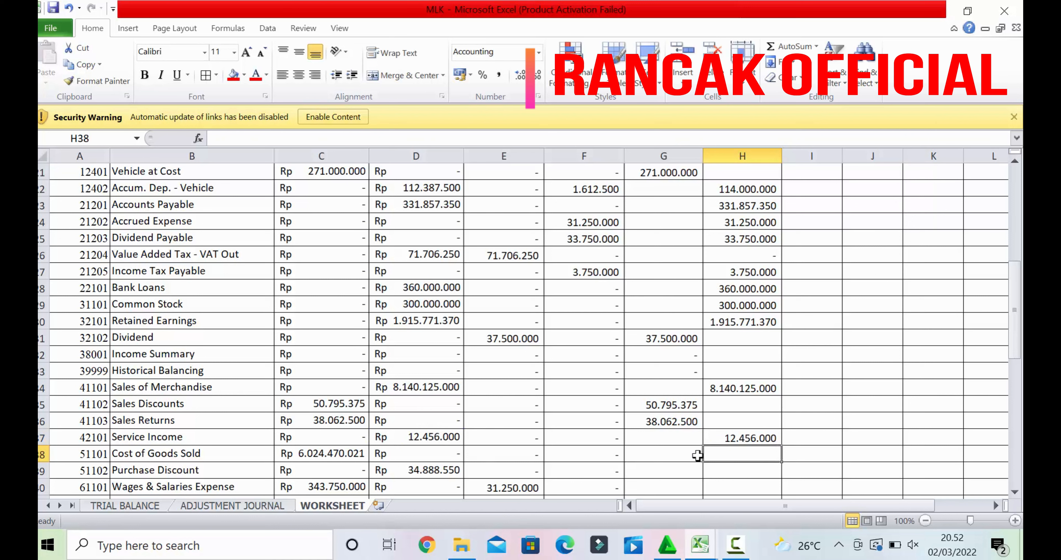
Enter =C38 in cell G38 for the Cost of Goods Sold debit and =D39 in cell H39 for the Purchase Discount credit
{"action": "left_click", "coordinate": [685, 454]}
{"action": "type", "text": "="}
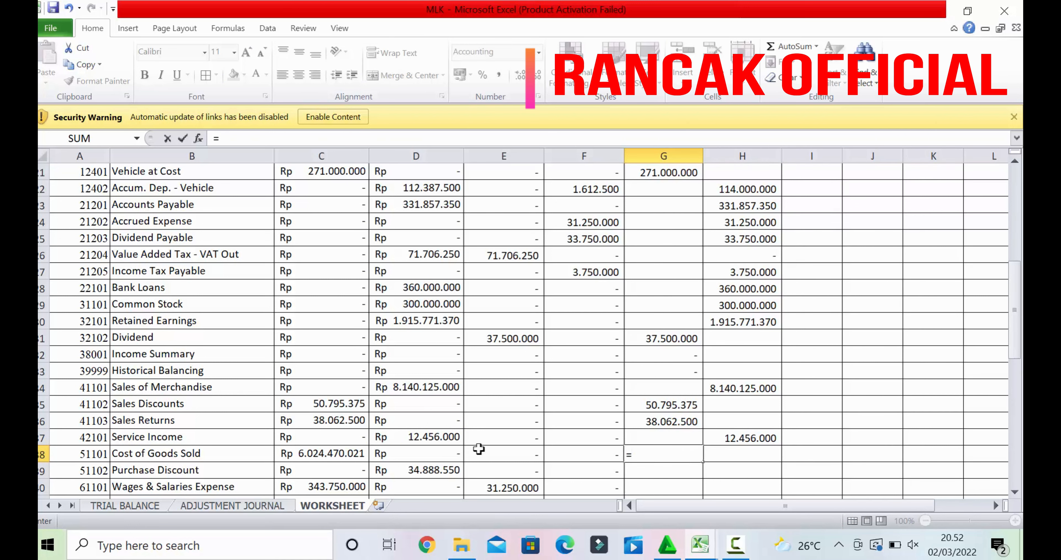
{"action": "left_click", "coordinate": [355, 454]}
{"action": "key", "text": "Return"}
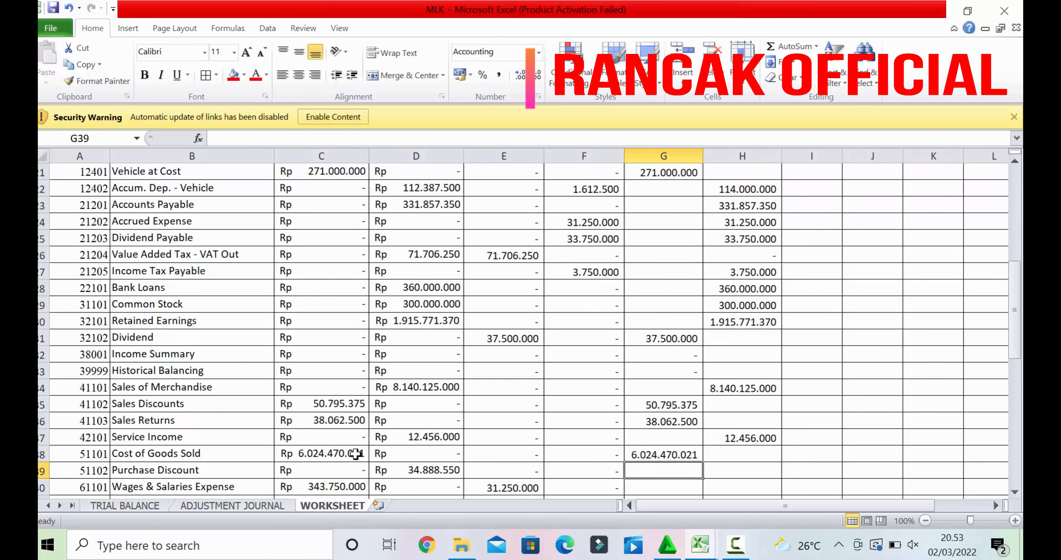
{"action": "left_click", "coordinate": [720, 472]}
{"action": "type", "text": "="}
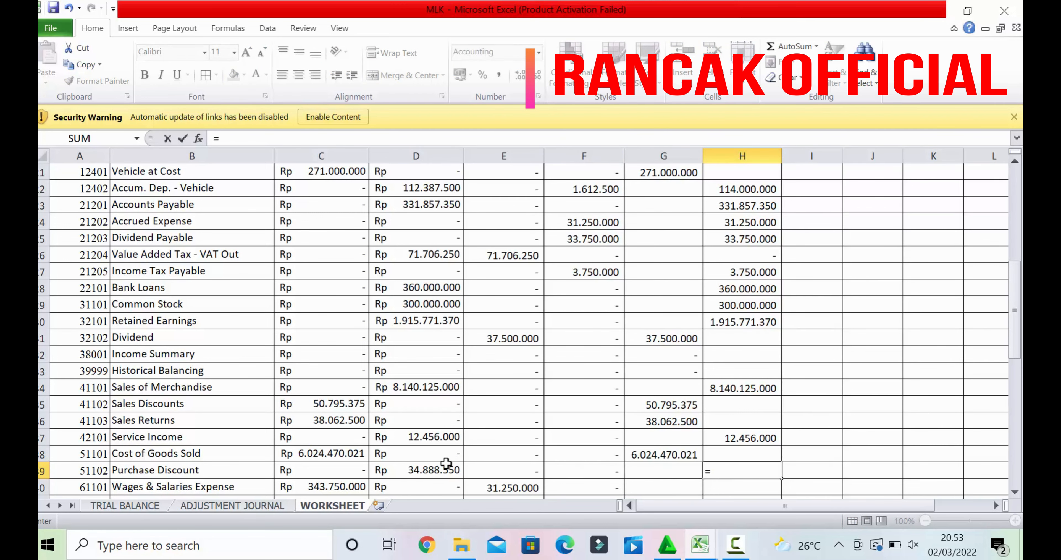
{"action": "left_click", "coordinate": [434, 470]}
{"action": "key", "text": "Return"}
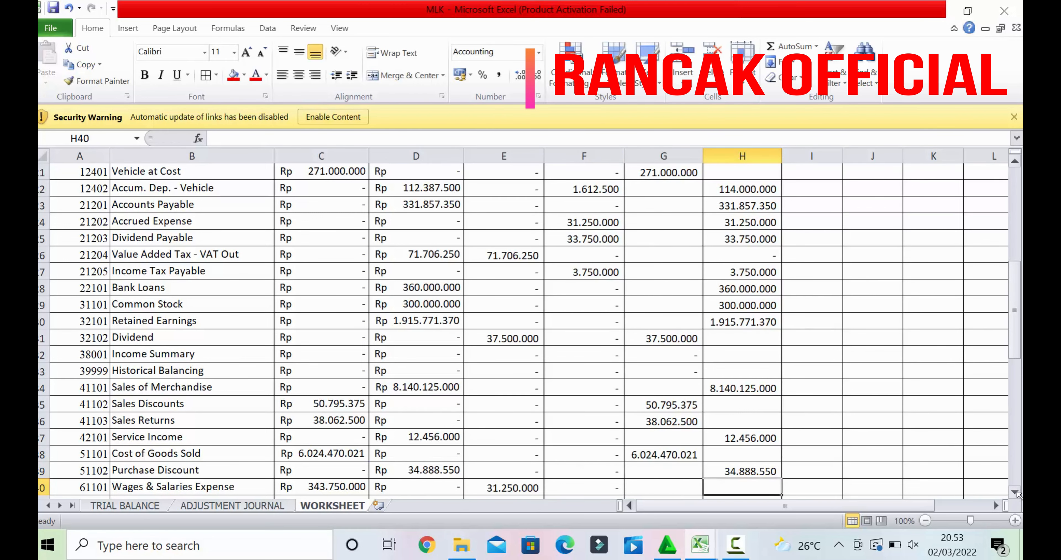
Enter =C40+E40-F40 in cell G40 for the Wages & Salaries Expense adjusted debit and fill it down to Supplies Expense in G46
{"action": "scroll", "coordinate": [1019, 499], "scroll_direction": "down", "scroll_amount": 3}
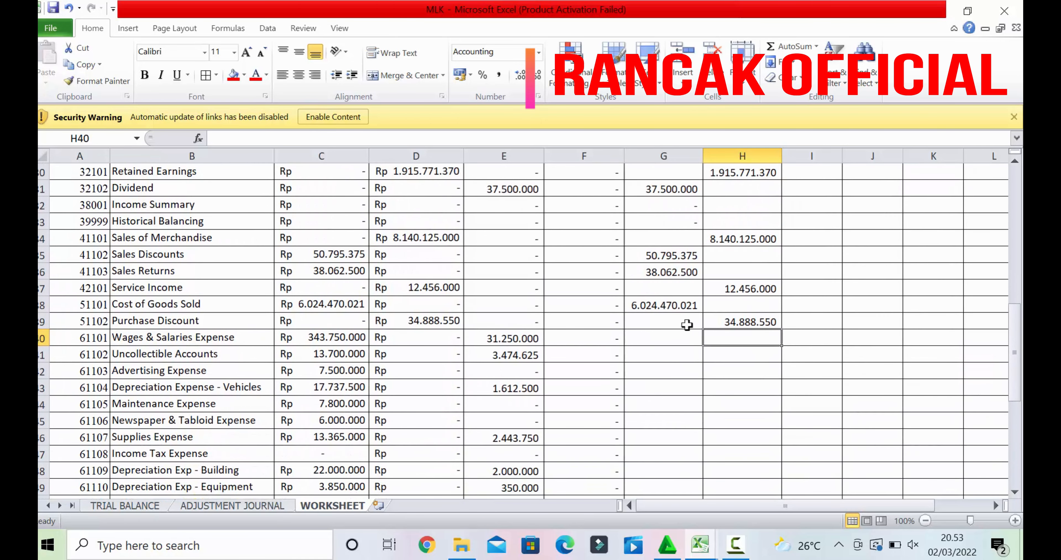
{"action": "left_click", "coordinate": [667, 334]}
{"action": "type", "text": "="}
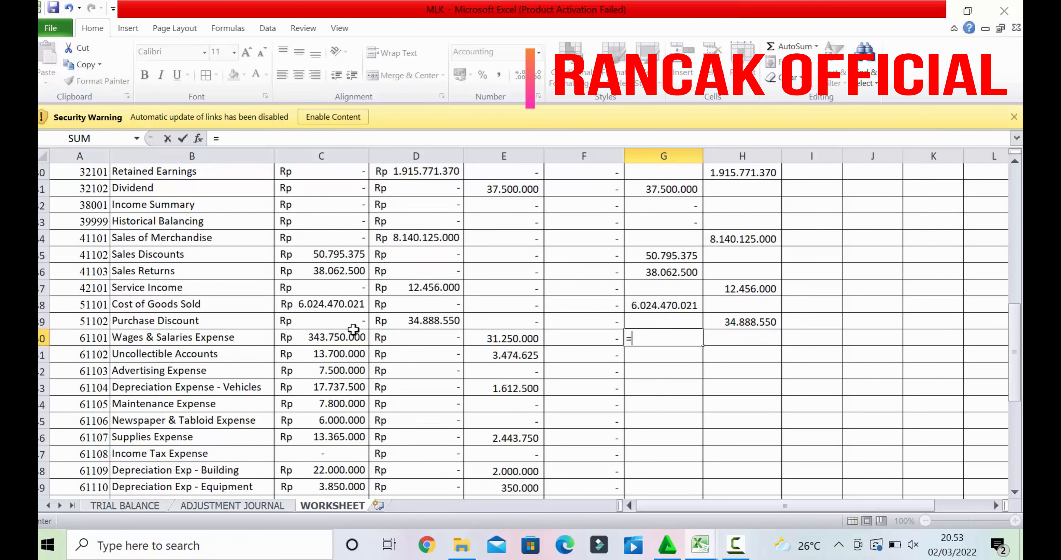
{"action": "left_click", "coordinate": [338, 334]}
{"action": "type", "text": "+"}
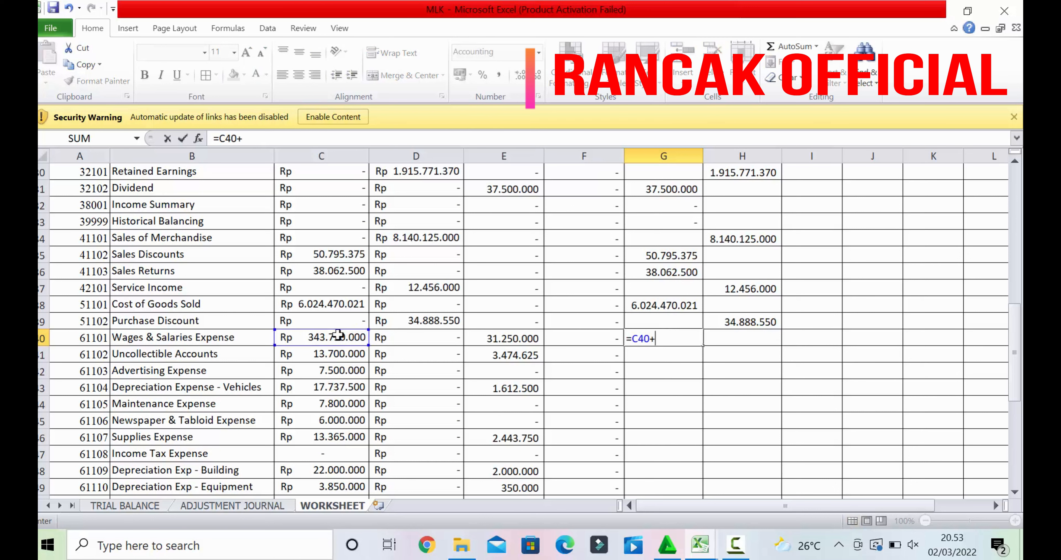
{"action": "left_click", "coordinate": [510, 340]}
{"action": "type", "text": "-"}
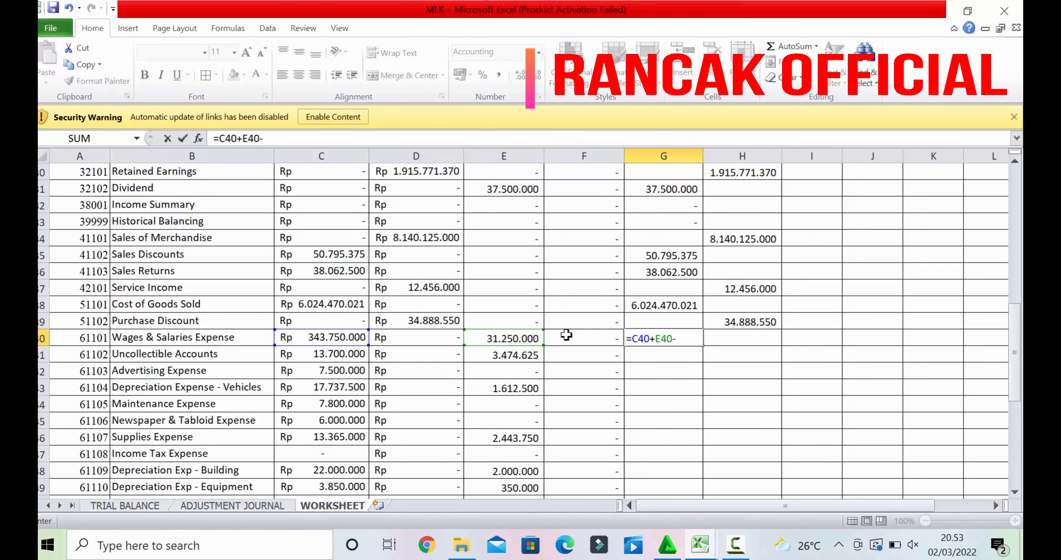
{"action": "left_click", "coordinate": [569, 336]}
{"action": "key", "text": "Return"}
{"action": "left_click", "coordinate": [694, 338]}
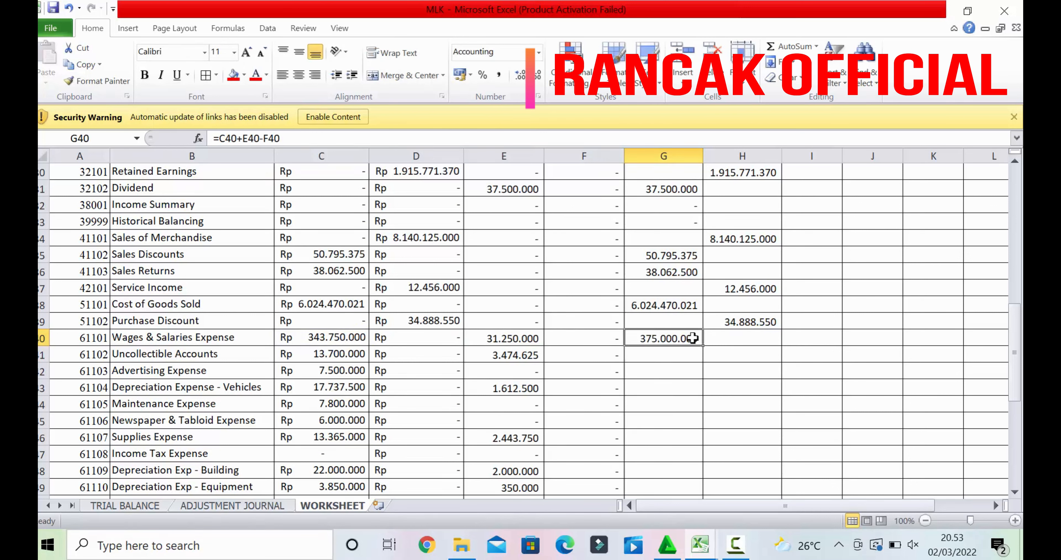
{"action": "left_click_drag", "start_coordinate": [704, 345], "coordinate": [692, 445]}
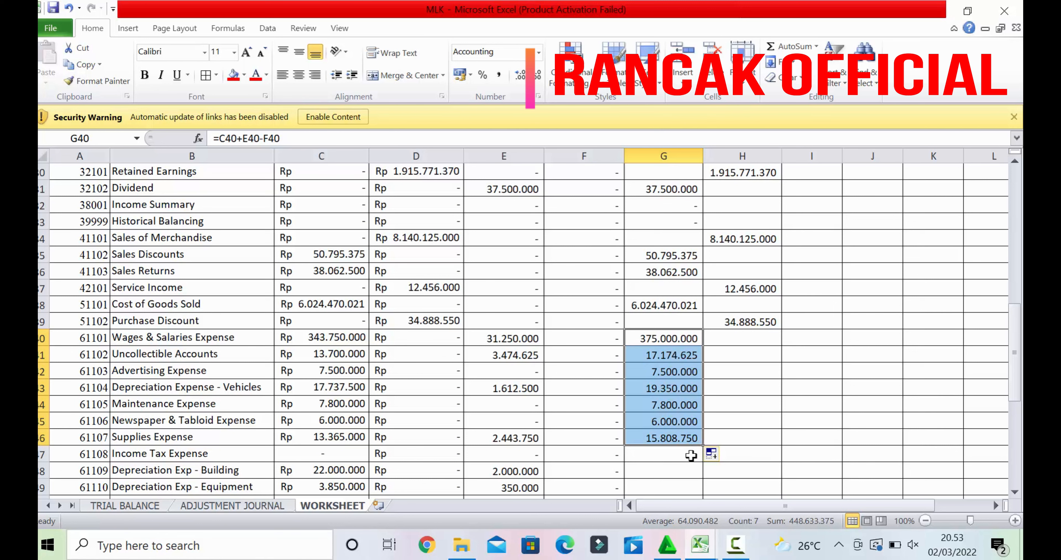
Fill the Supplies Expense formula from G46 down to G50, and clear the Income Tax Expense cell G47
{"action": "left_click", "coordinate": [690, 455]}
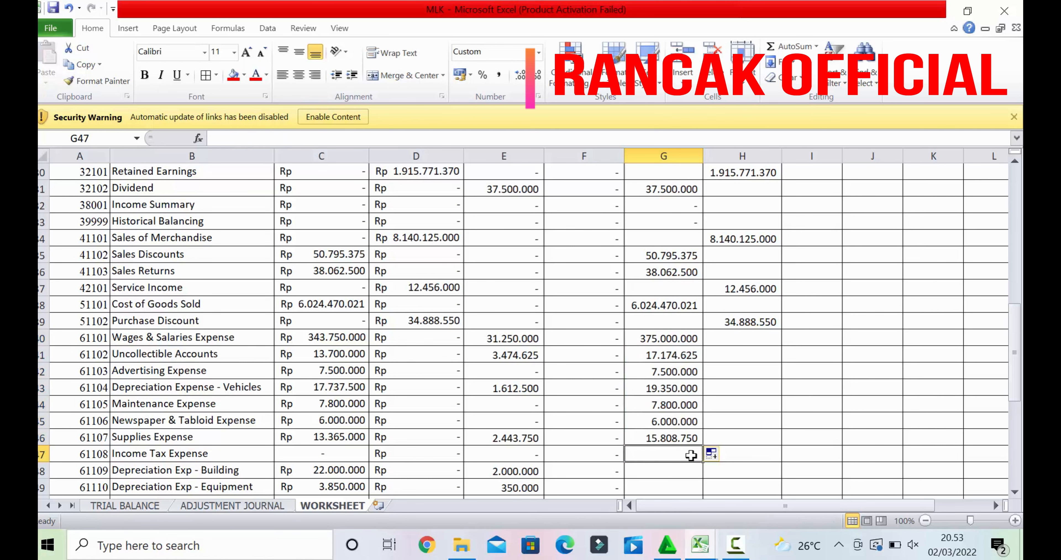
{"action": "left_click", "coordinate": [694, 438]}
{"action": "left_click_drag", "start_coordinate": [702, 445], "coordinate": [685, 424]}
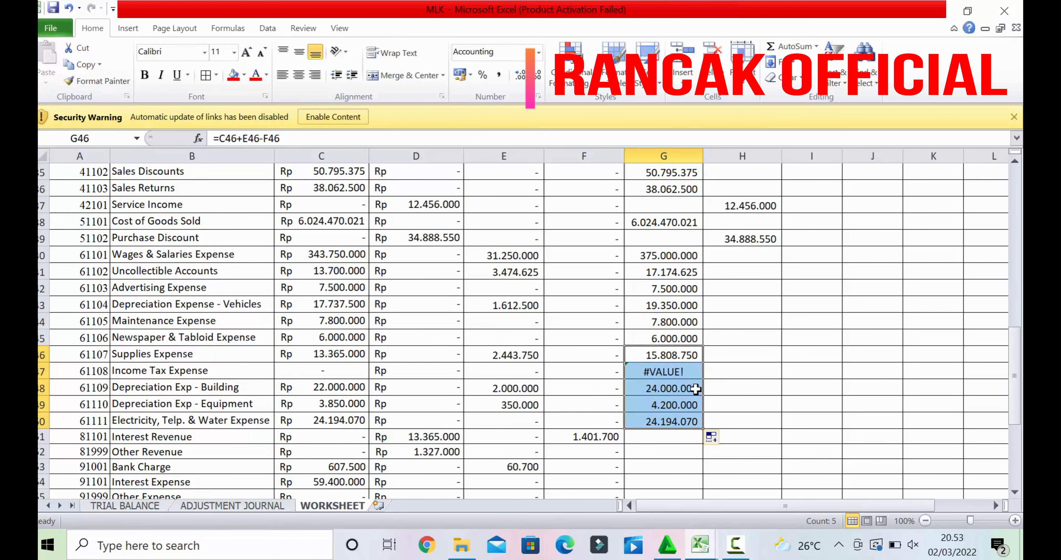
{"action": "left_click", "coordinate": [680, 374]}
{"action": "key", "text": "Delete"}
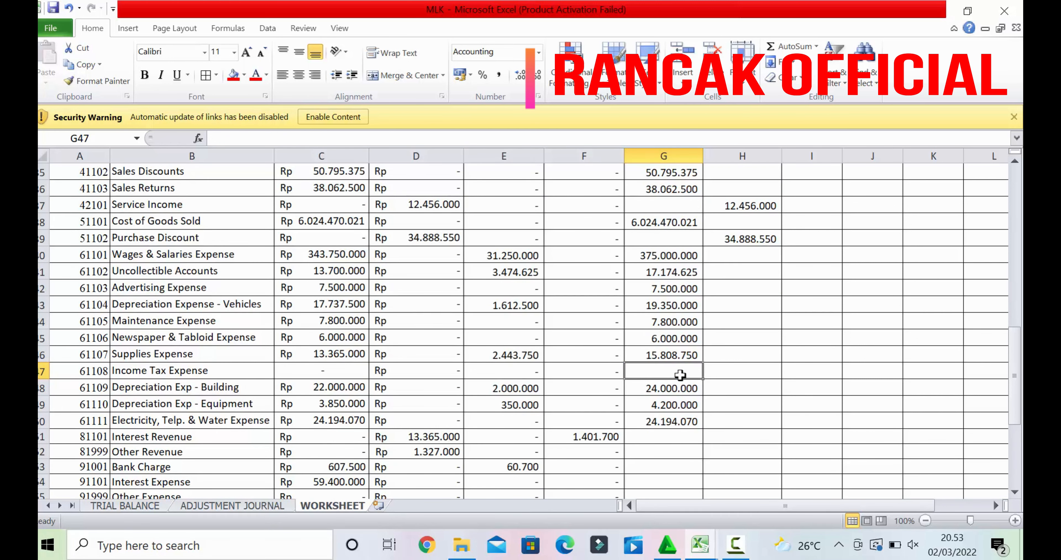
Enter =D51+F51 in cell H51 for the Interest Revenue adjusted credit and fill it down to Other Revenue in H52
{"action": "left_click", "coordinate": [772, 435]}
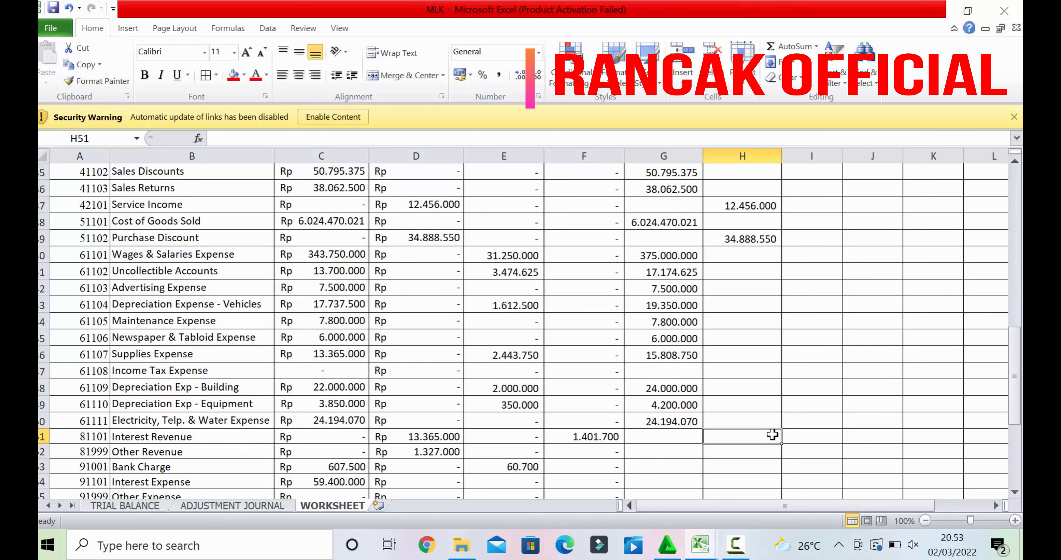
{"action": "type", "text": "="}
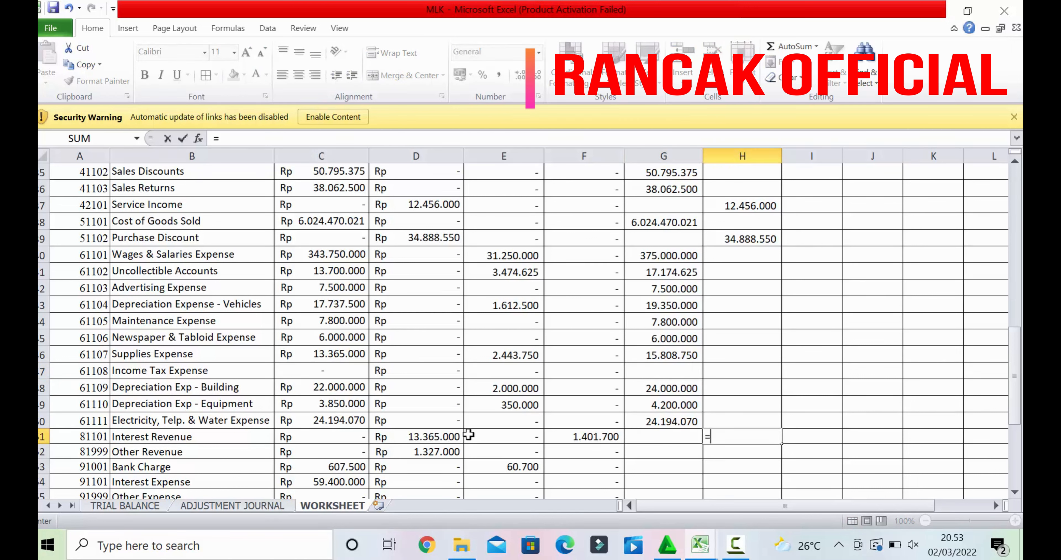
{"action": "left_click", "coordinate": [458, 434]}
{"action": "type", "text": "+"}
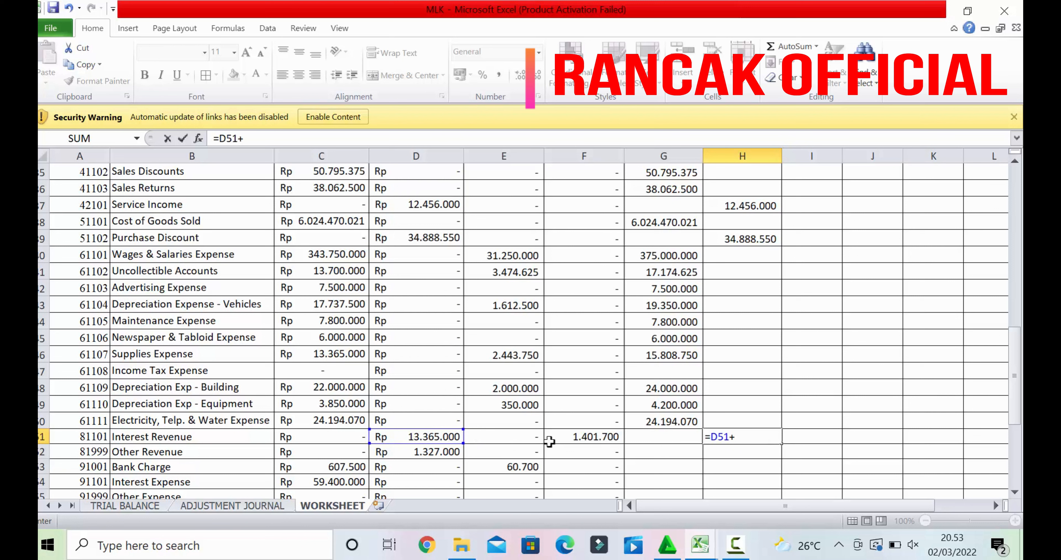
{"action": "left_click", "coordinate": [588, 438]}
{"action": "key", "text": "Return"}
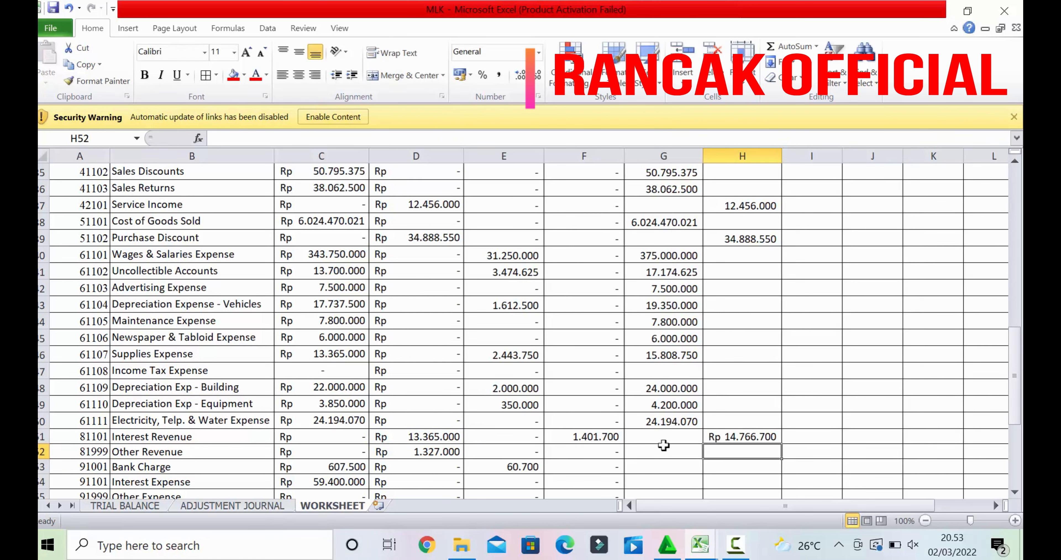
{"action": "left_click", "coordinate": [747, 437]}
{"action": "left_click_drag", "start_coordinate": [781, 443], "coordinate": [780, 452]}
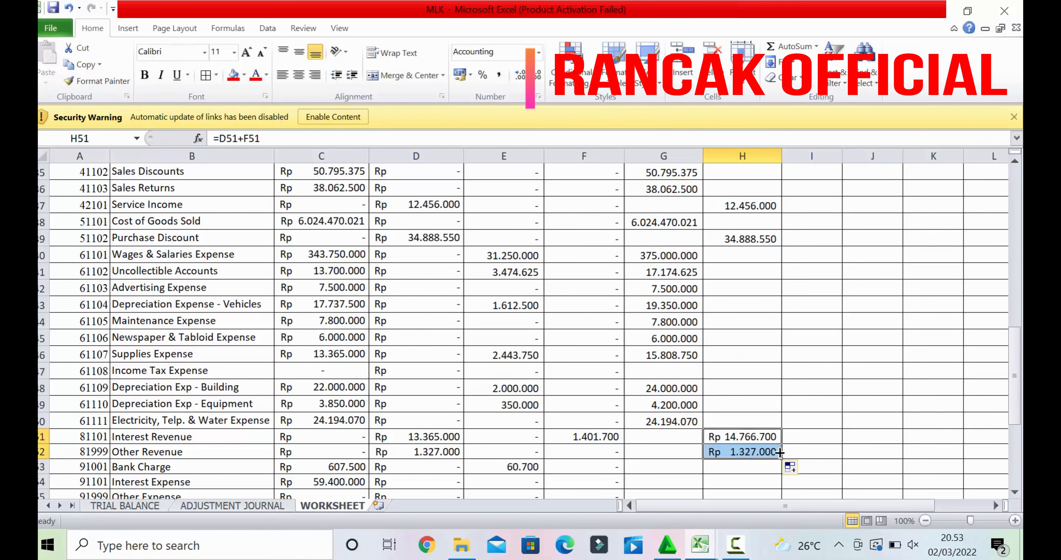
Enter =C53-E53 in cell G53 for the Bank Charge adjusted debit and fill it down to Interest Expense in G54
{"action": "left_click", "coordinate": [680, 469]}
{"action": "type", "text": "="}
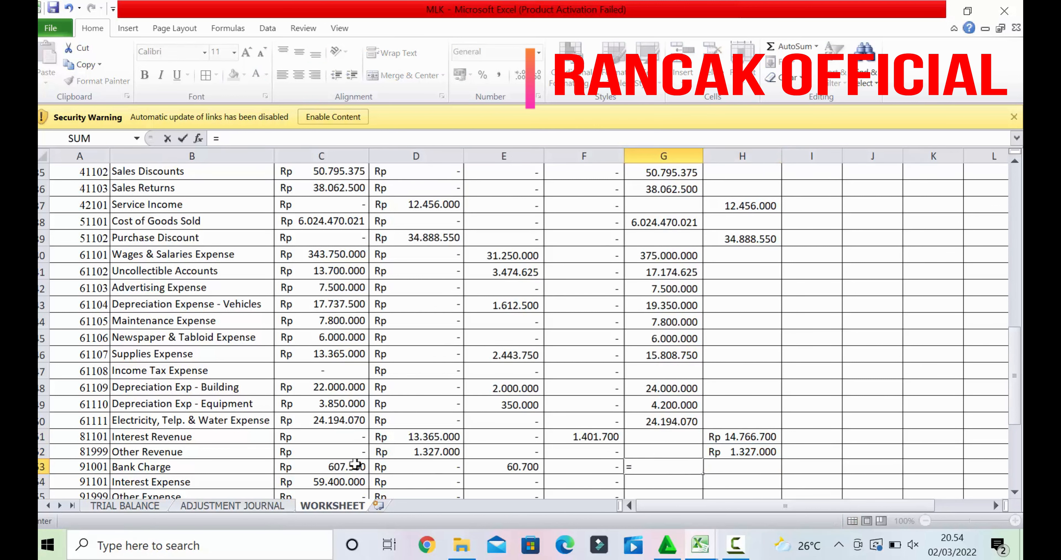
{"action": "left_click", "coordinate": [342, 466]}
{"action": "type", "text": "-"}
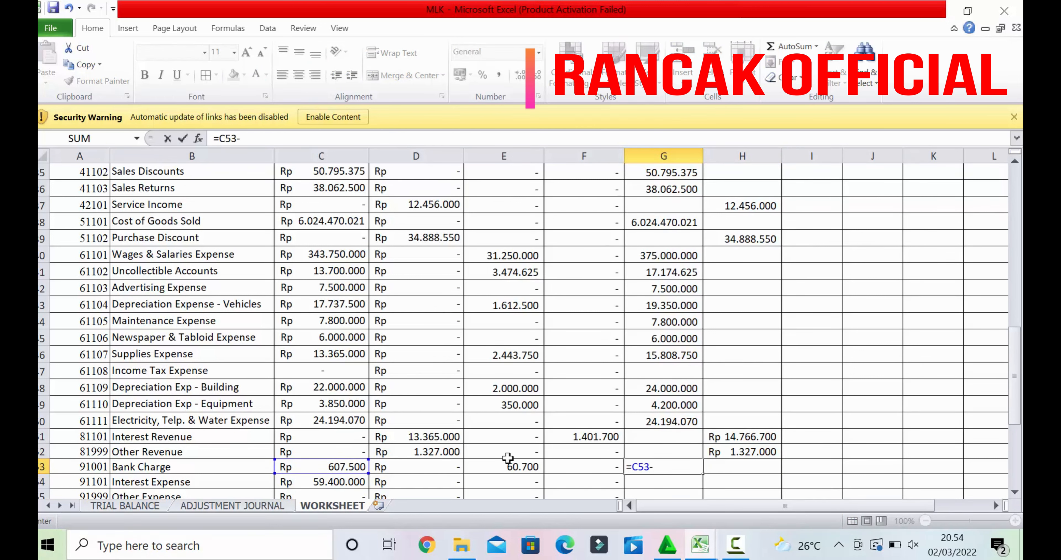
{"action": "left_click", "coordinate": [517, 465]}
{"action": "key", "text": "Return"}
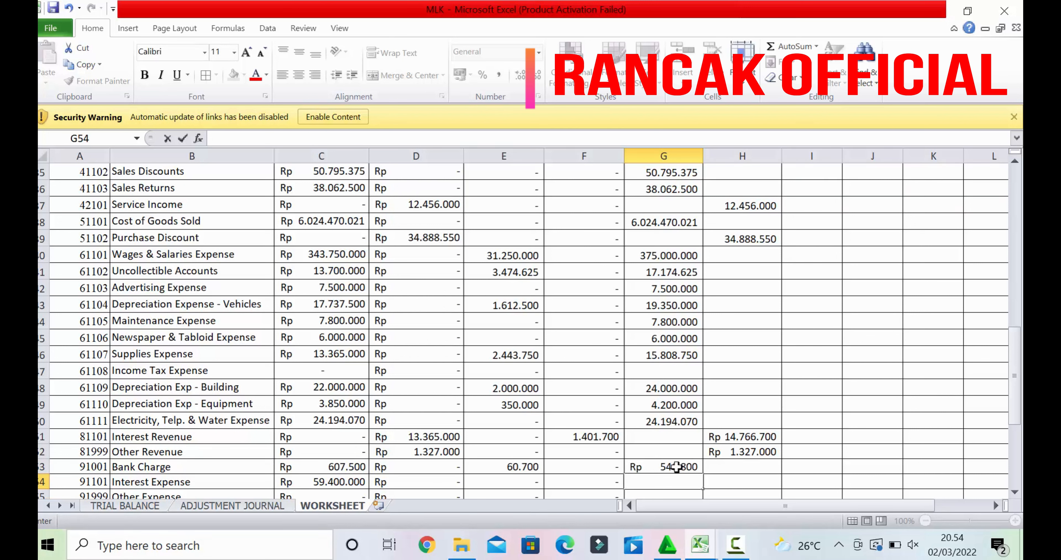
{"action": "left_click", "coordinate": [697, 467]}
{"action": "left_click_drag", "start_coordinate": [702, 473], "coordinate": [702, 485]}
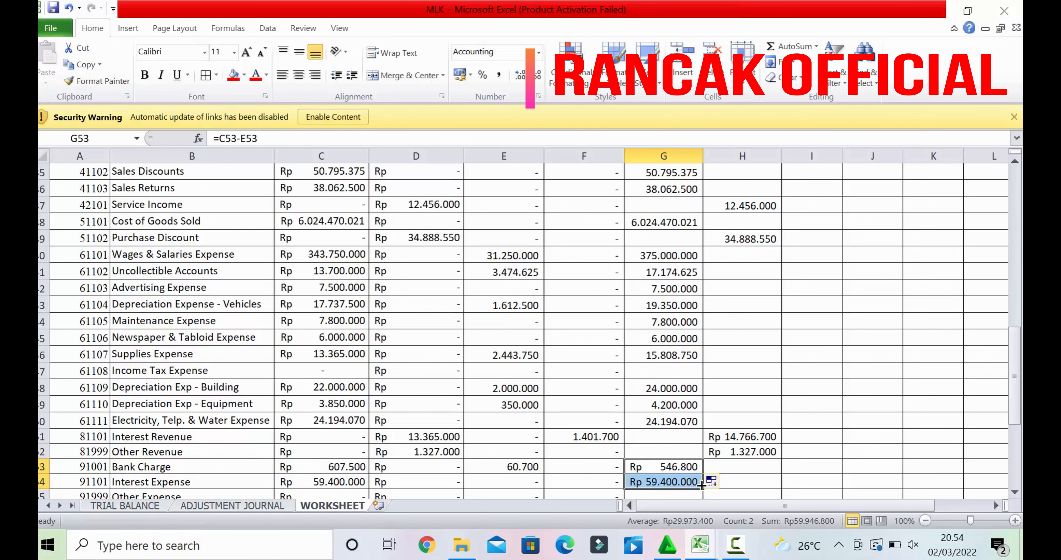
Fill the AMOUNT row's SUM formula from F56 across to J56, and fit the widths of columns G and H to their contents
{"action": "left_click", "coordinate": [1014, 491]}
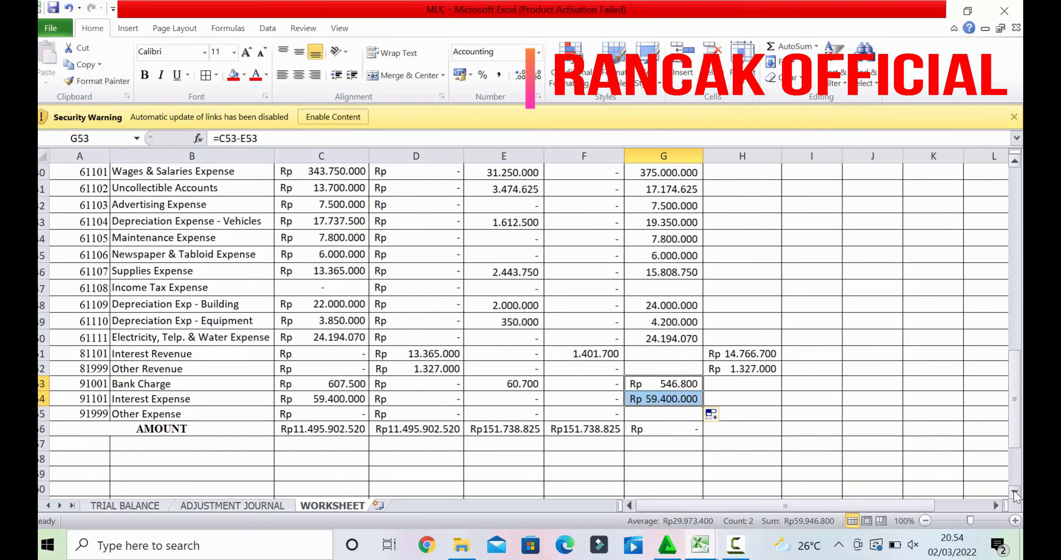
{"action": "left_click", "coordinate": [675, 396]}
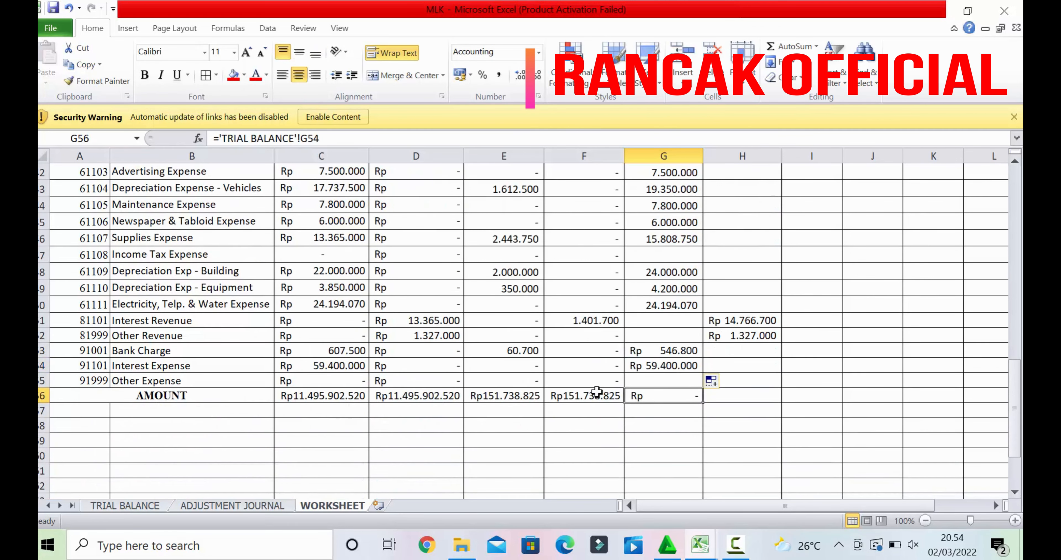
{"action": "left_click_drag", "start_coordinate": [594, 396], "coordinate": [884, 398]}
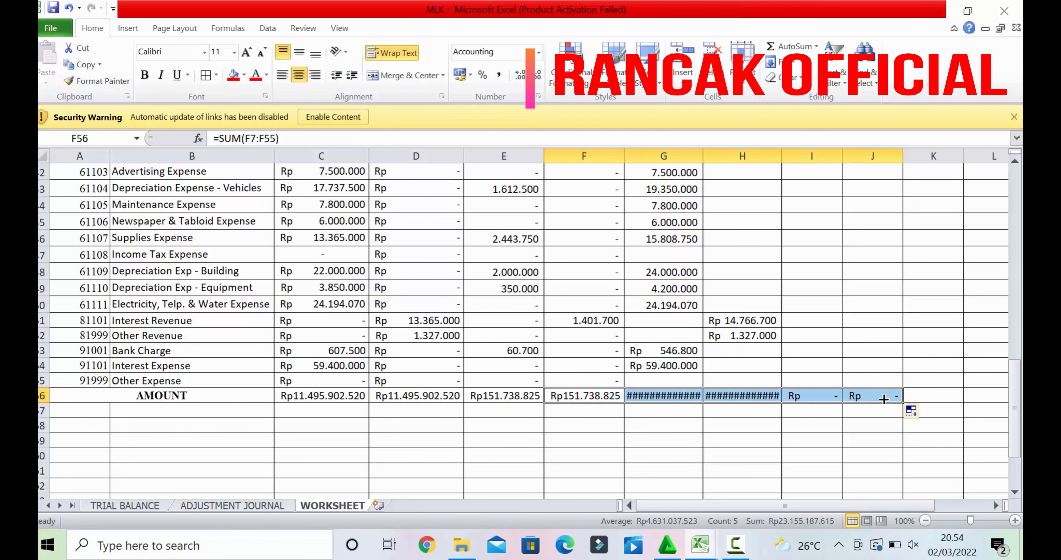
{"action": "double_click", "coordinate": [703, 151]}
{"action": "double_click", "coordinate": [796, 151]}
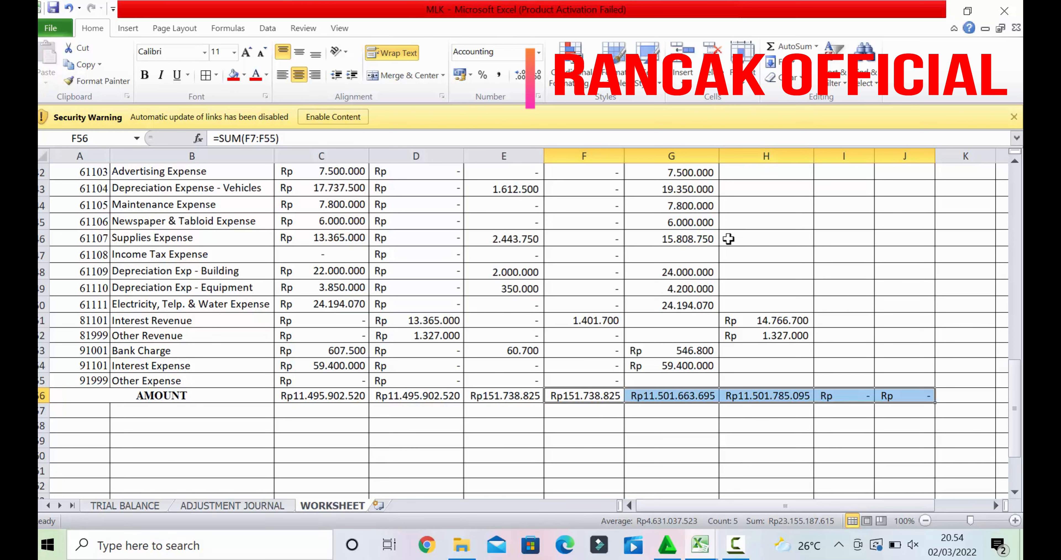
Enter =H56-G56 in cell G57 to calculate the difference between the adjusted trial balance totals
{"action": "left_click", "coordinate": [709, 408]}
{"action": "type", "text": "="}
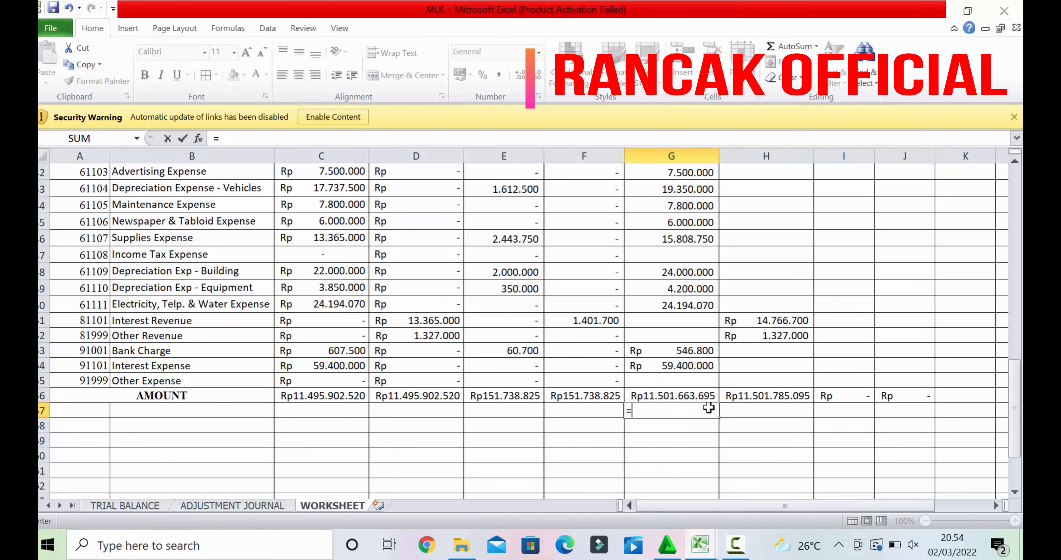
{"action": "left_click", "coordinate": [766, 395]}
{"action": "type", "text": "-"}
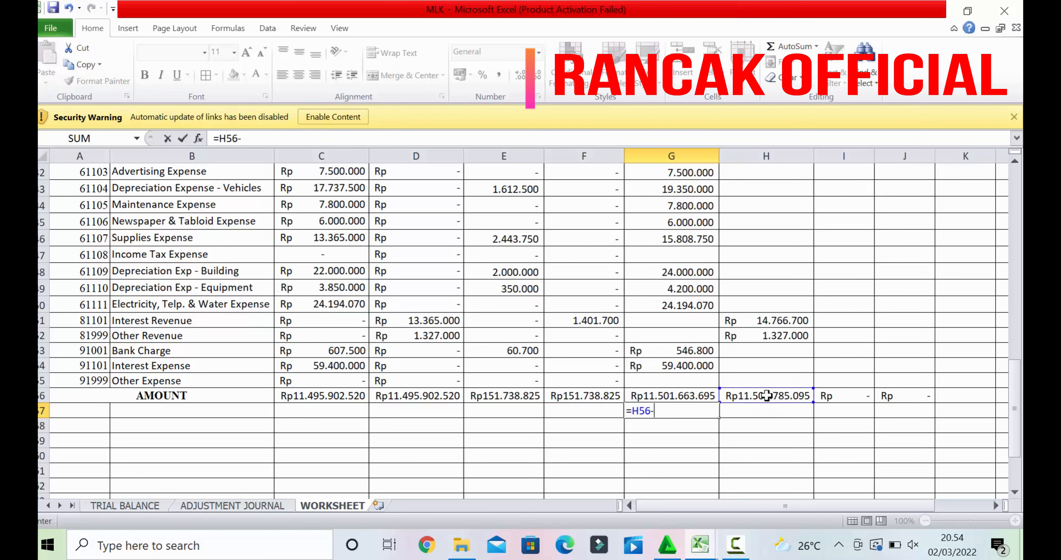
{"action": "left_click", "coordinate": [686, 397]}
{"action": "key", "text": "Return"}
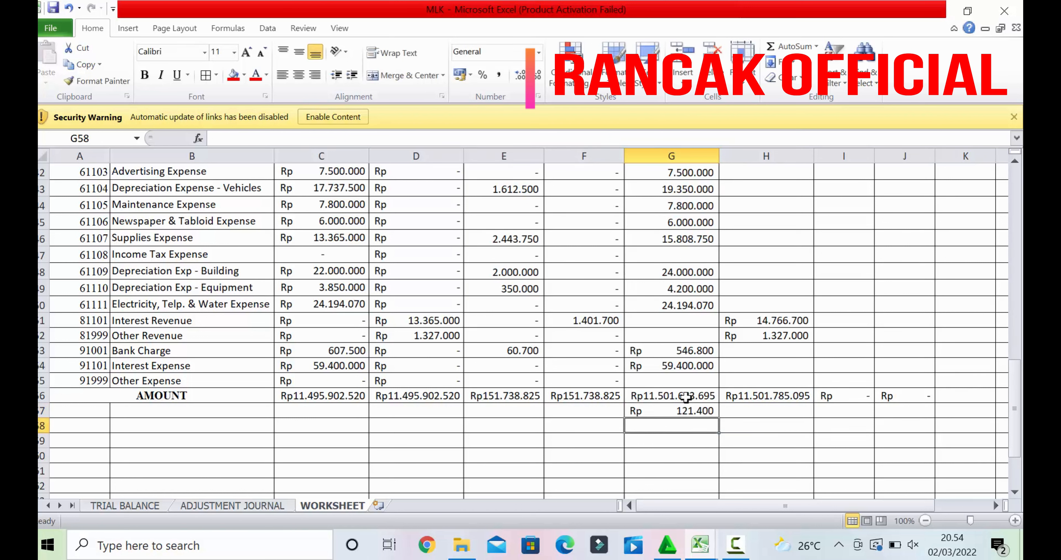
Enter =SUM(G56:G57) in cell G58, fill it across to J58, and fit column H to its contents
{"action": "type", "text": "=SUM("}
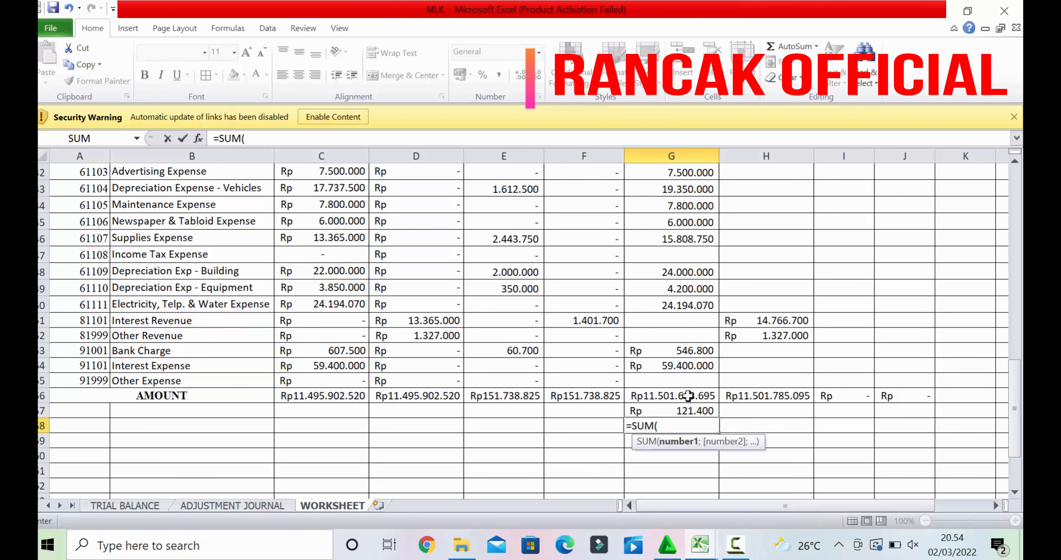
{"action": "left_click_drag", "start_coordinate": [686, 398], "coordinate": [688, 409]}
{"action": "key", "text": "Return"}
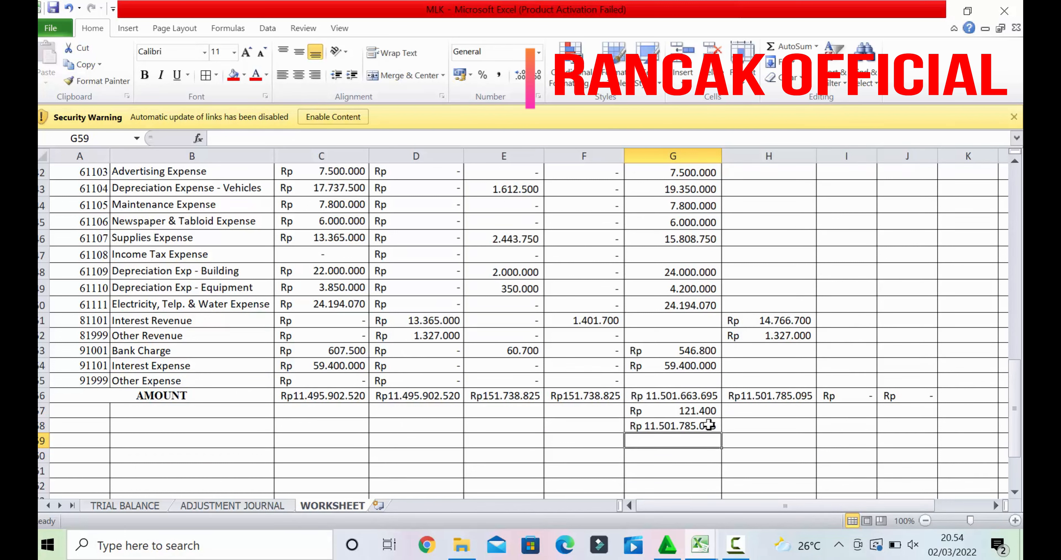
{"action": "left_click", "coordinate": [708, 425]}
{"action": "left_click_drag", "start_coordinate": [720, 431], "coordinate": [797, 422]}
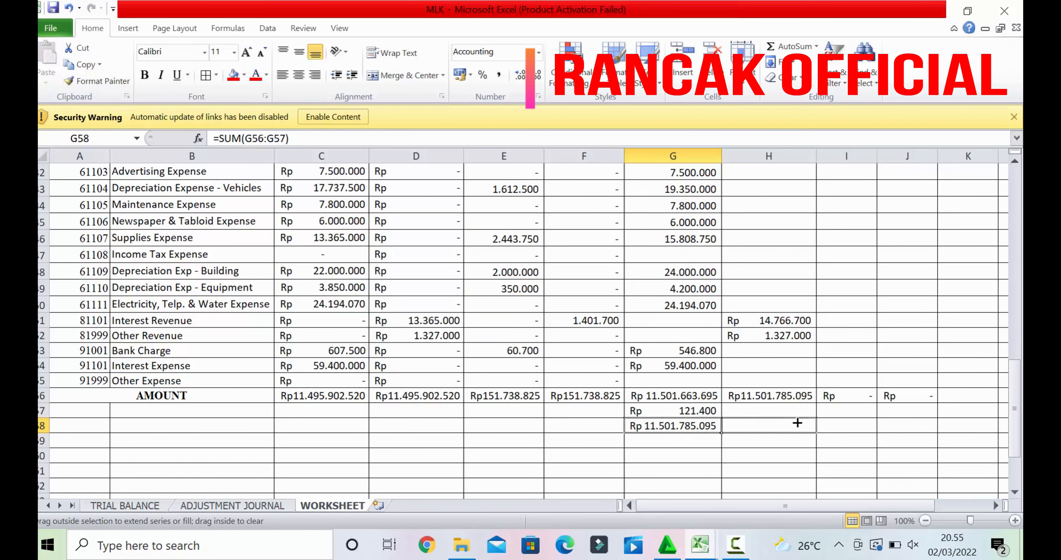
{"action": "left_click_drag", "start_coordinate": [915, 422], "coordinate": [942, 423]}
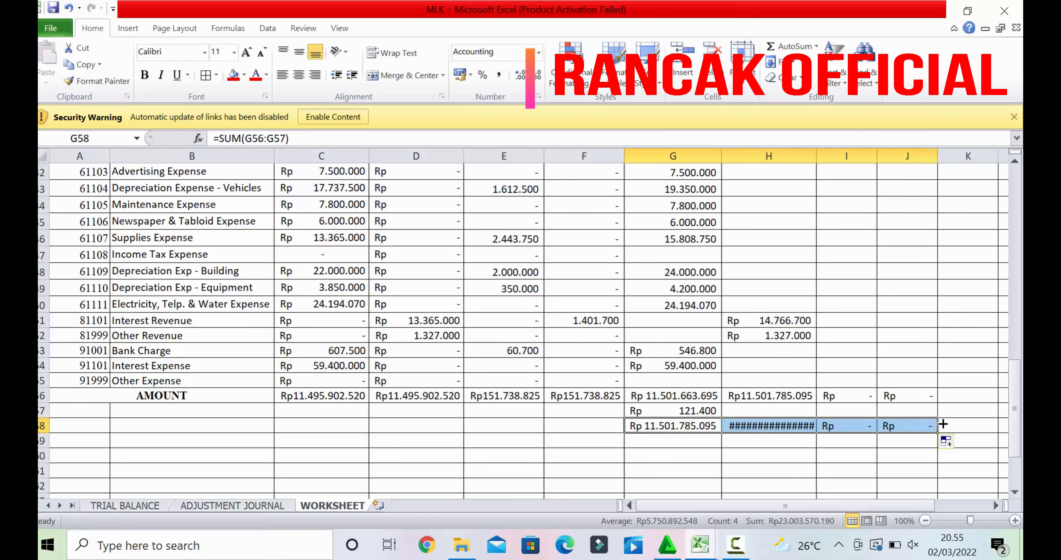
{"action": "double_click", "coordinate": [818, 151]}
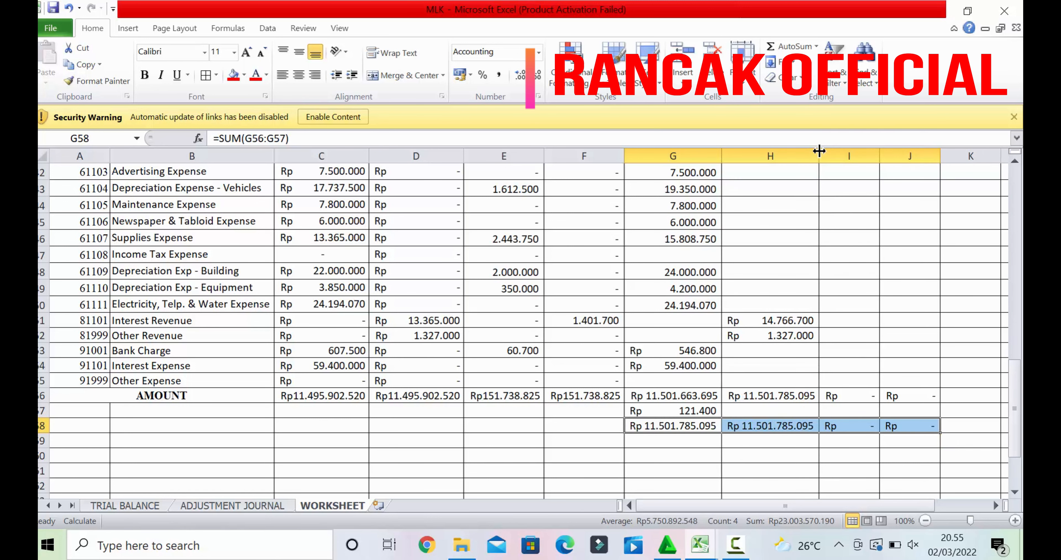
{"action": "left_click", "coordinate": [736, 544]}
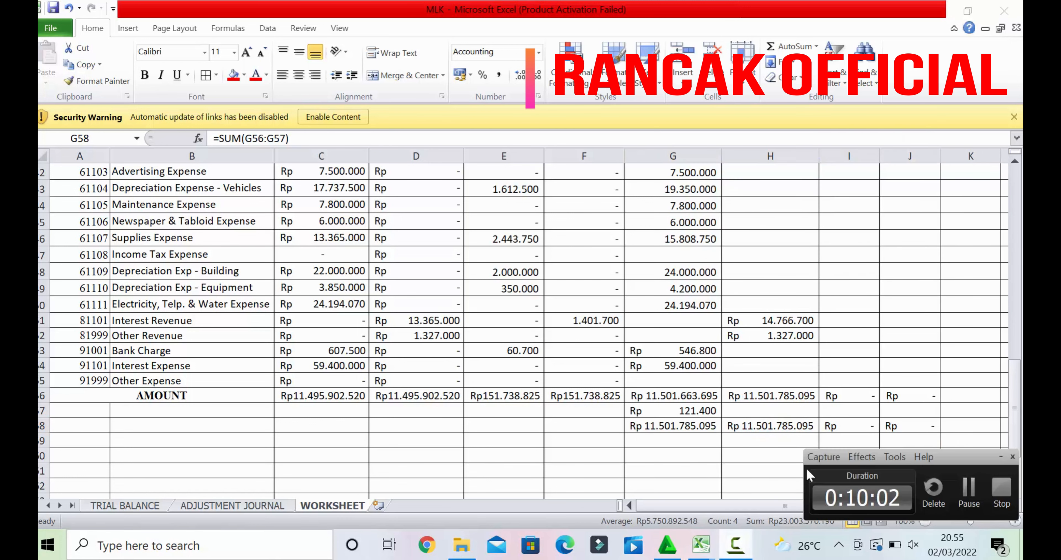
{"action": "left_click", "coordinate": [970, 489]}
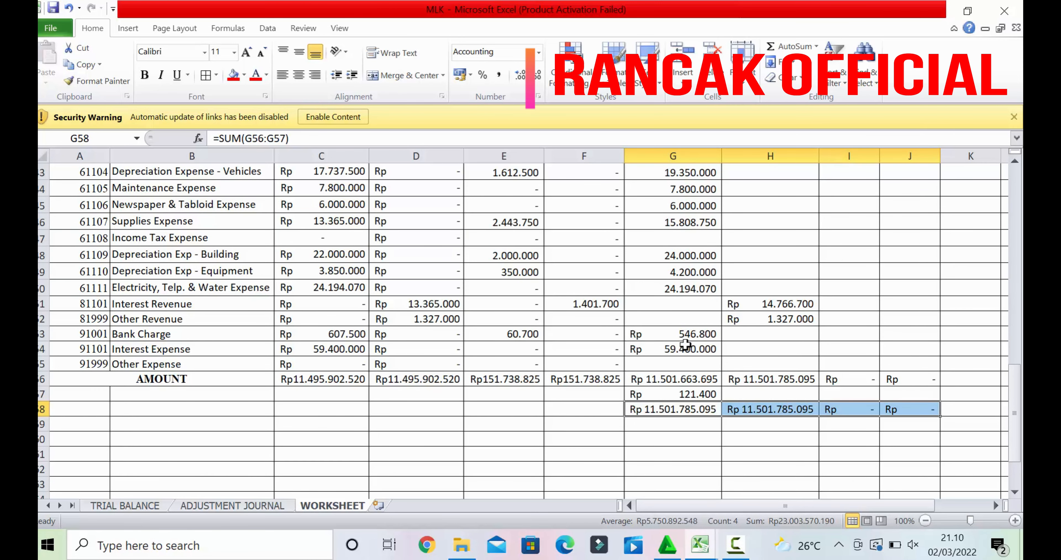
Replace the Bank Charge adjusted debit formula in cell G53 with =C53+E53
{"action": "left_click", "coordinate": [687, 394]}
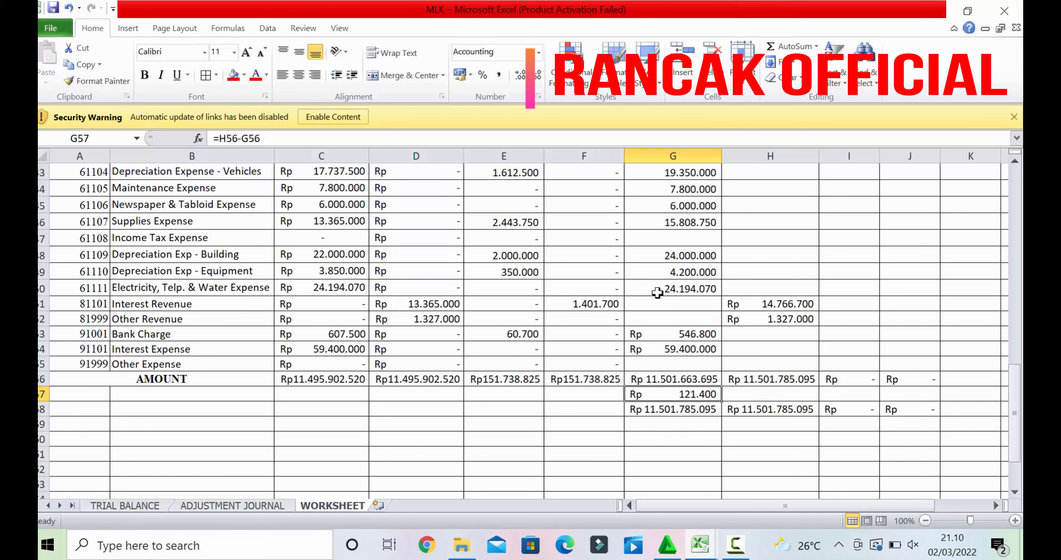
{"action": "left_click", "coordinate": [688, 332]}
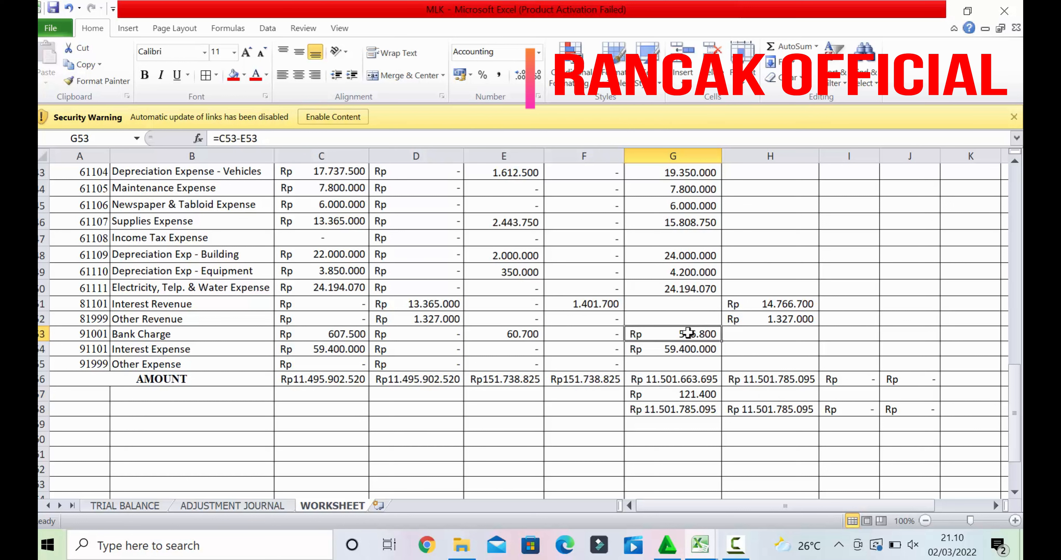
{"action": "type", "text": "="}
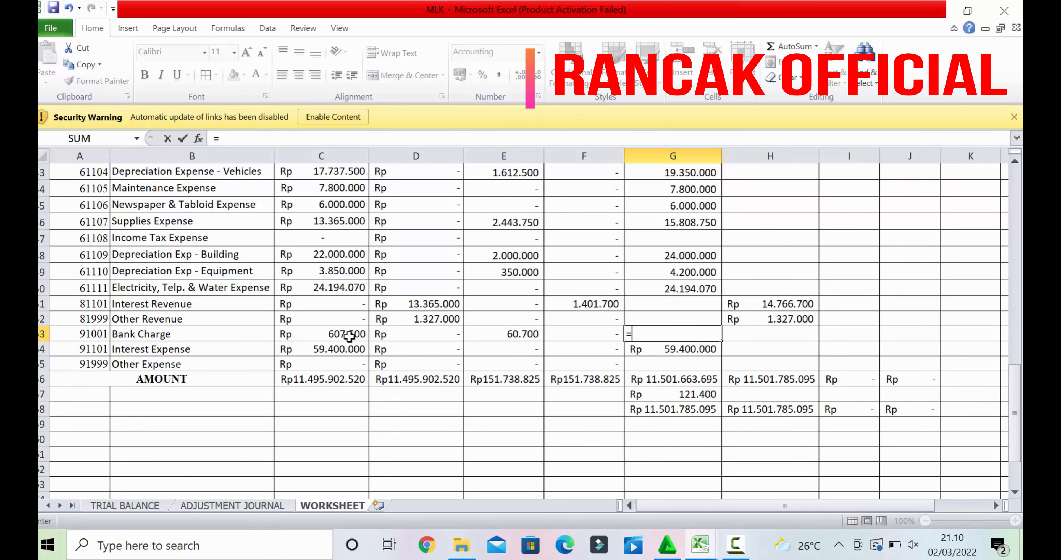
{"action": "left_click", "coordinate": [349, 335]}
{"action": "type", "text": "+"}
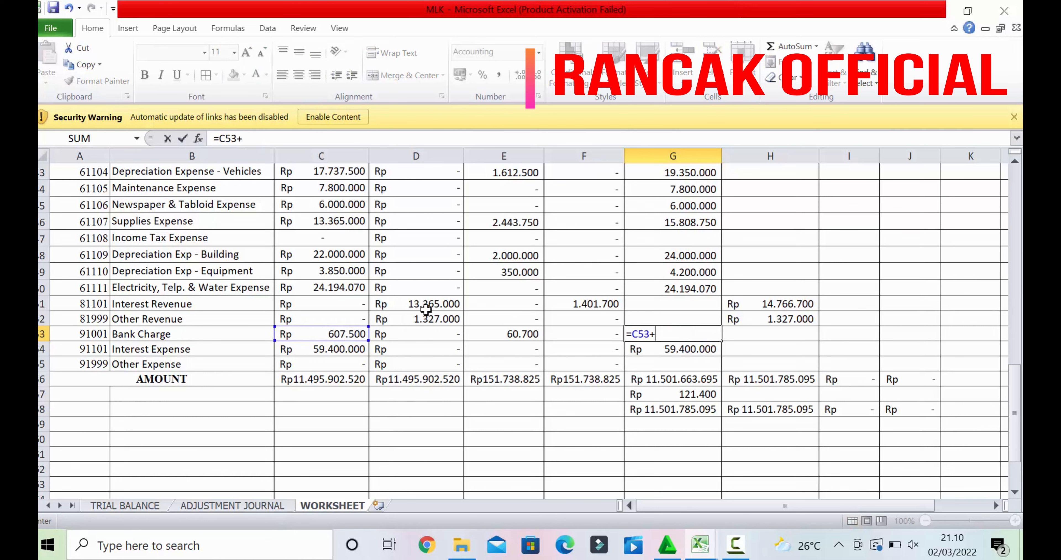
{"action": "left_click", "coordinate": [481, 335]}
{"action": "key", "text": "Return"}
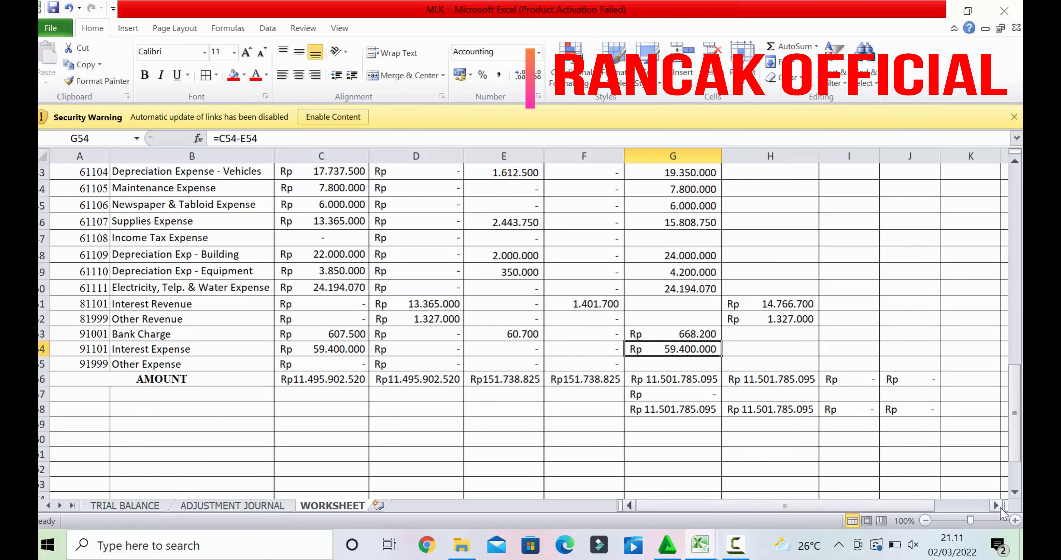
Fill the AMOUNT row's SUM formula from H56 across to the Balance Sheet credit column in L56
{"action": "scroll", "coordinate": [1001, 508], "scroll_direction": "right", "scroll_amount": 4}
{"action": "left_click", "coordinate": [389, 380]}
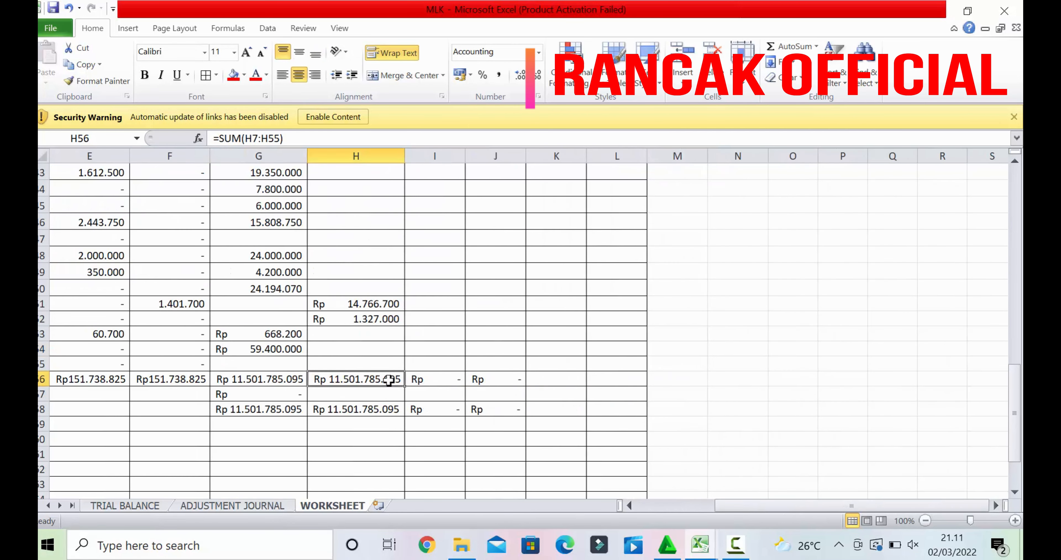
{"action": "left_click_drag", "start_coordinate": [406, 386], "coordinate": [643, 386]}
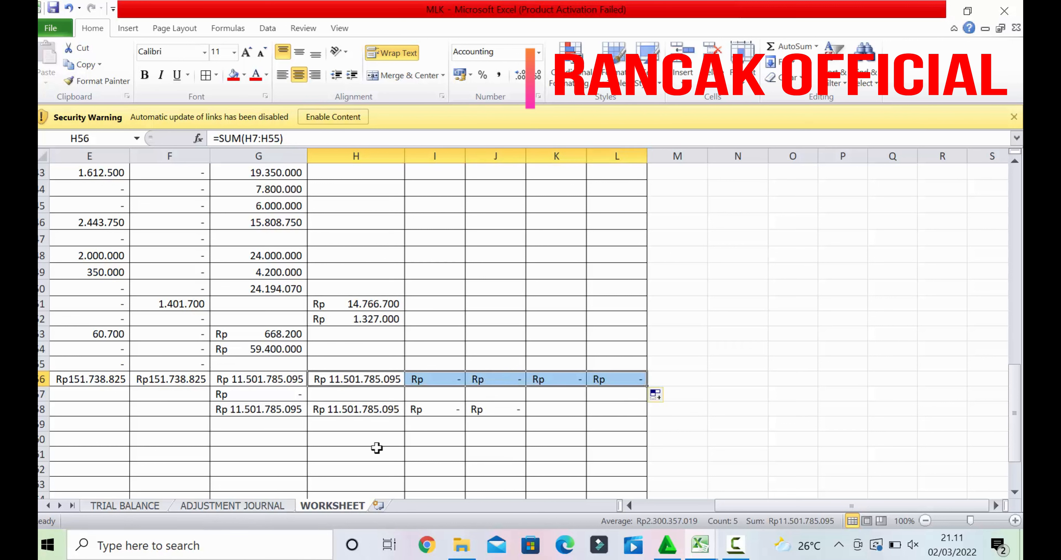
Try filling the difference formula from G57 across to L57, and undo the fill
{"action": "left_click", "coordinate": [383, 408]}
{"action": "left_click", "coordinate": [297, 395]}
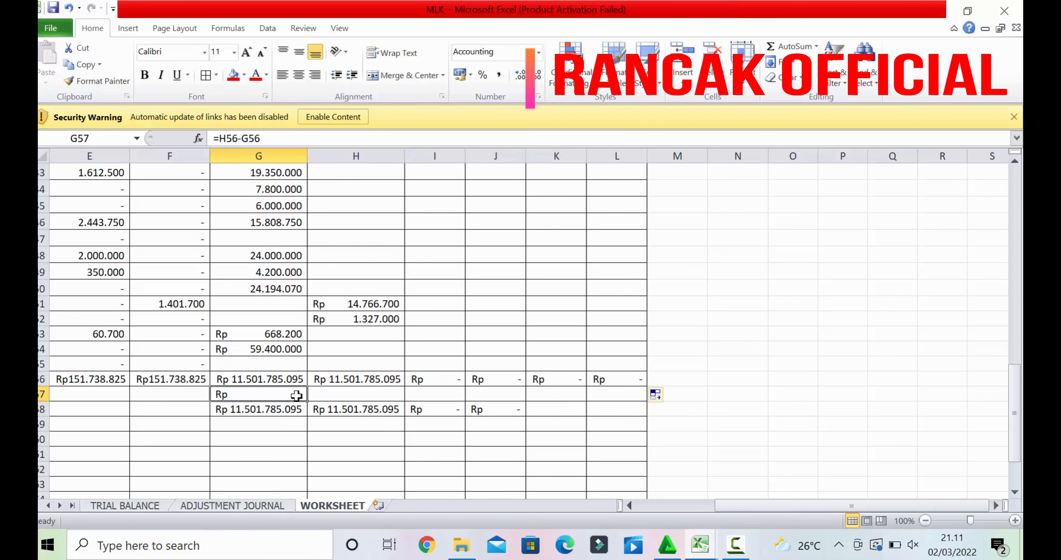
{"action": "left_click_drag", "start_coordinate": [310, 398], "coordinate": [631, 394]}
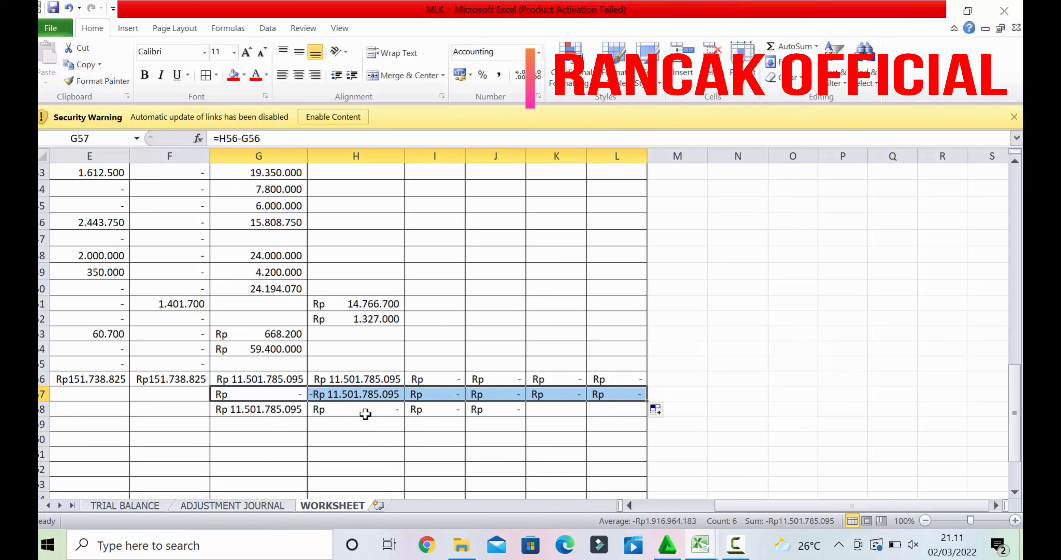
{"action": "key", "text": "ctrl+z"}
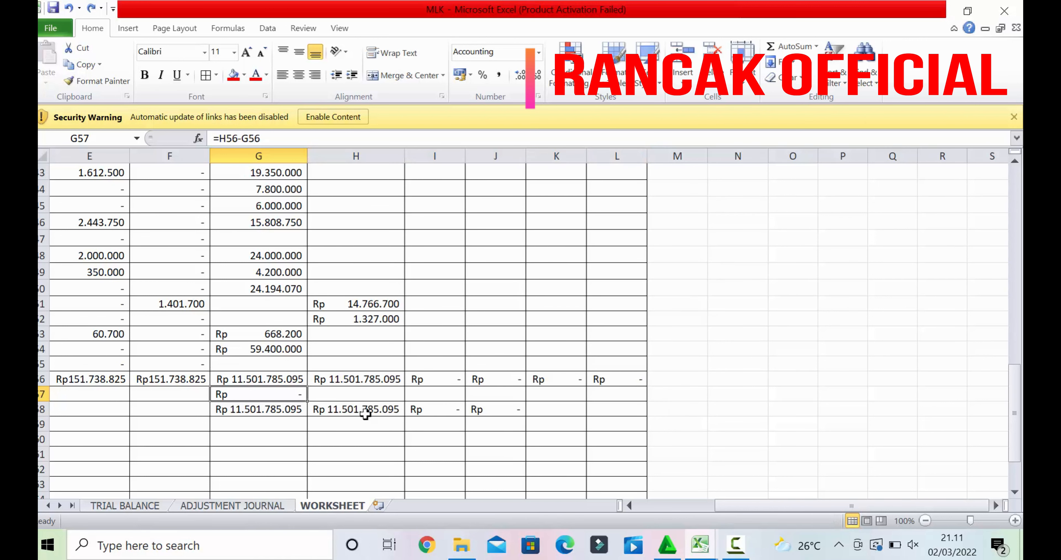
Clear the difference formula in cell G57 and fill the final total formula from H58 across to L58
{"action": "key", "text": "Delete"}
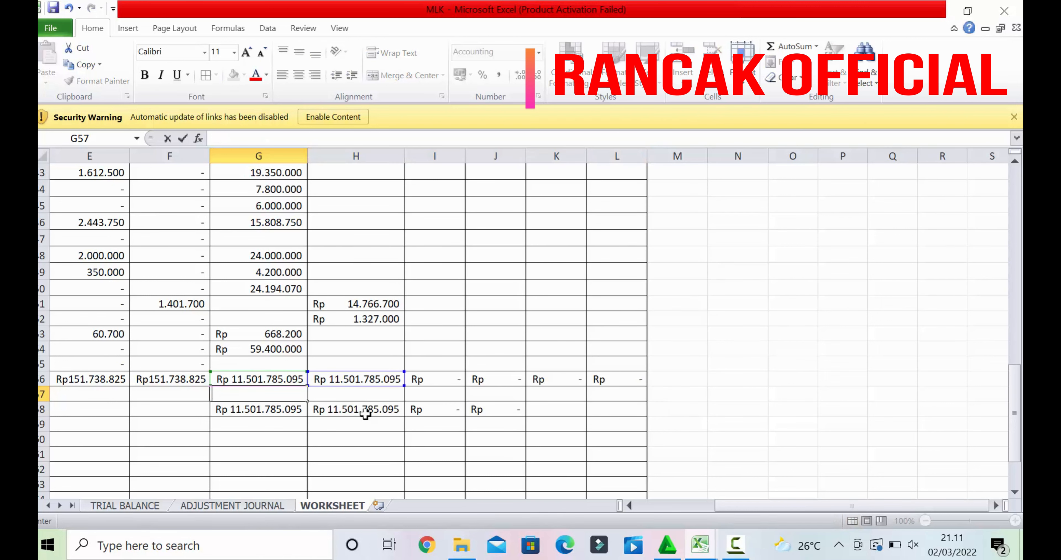
{"action": "left_click", "coordinate": [400, 414]}
{"action": "left_click_drag", "start_coordinate": [403, 416], "coordinate": [622, 409]}
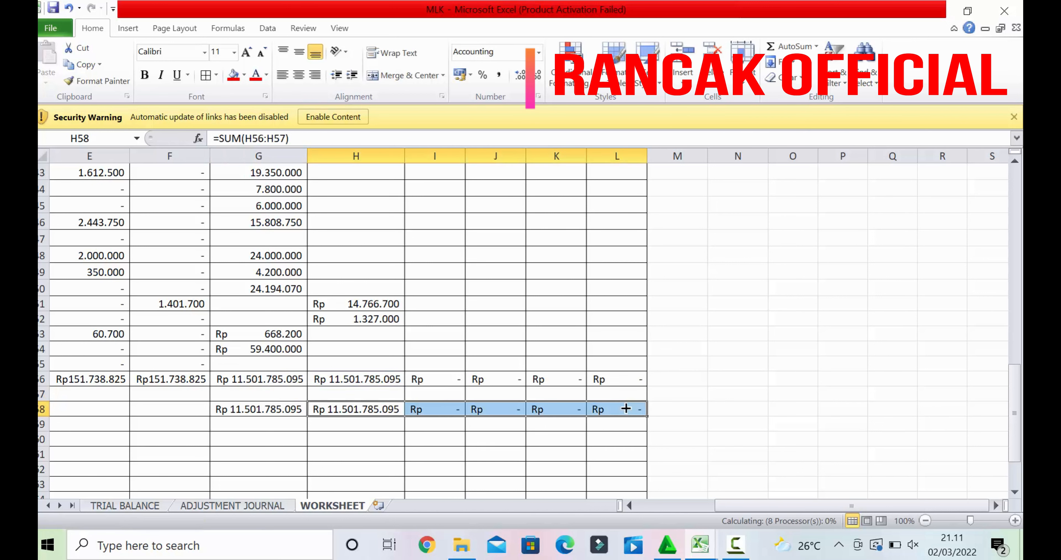
{"action": "left_click", "coordinate": [735, 544]}
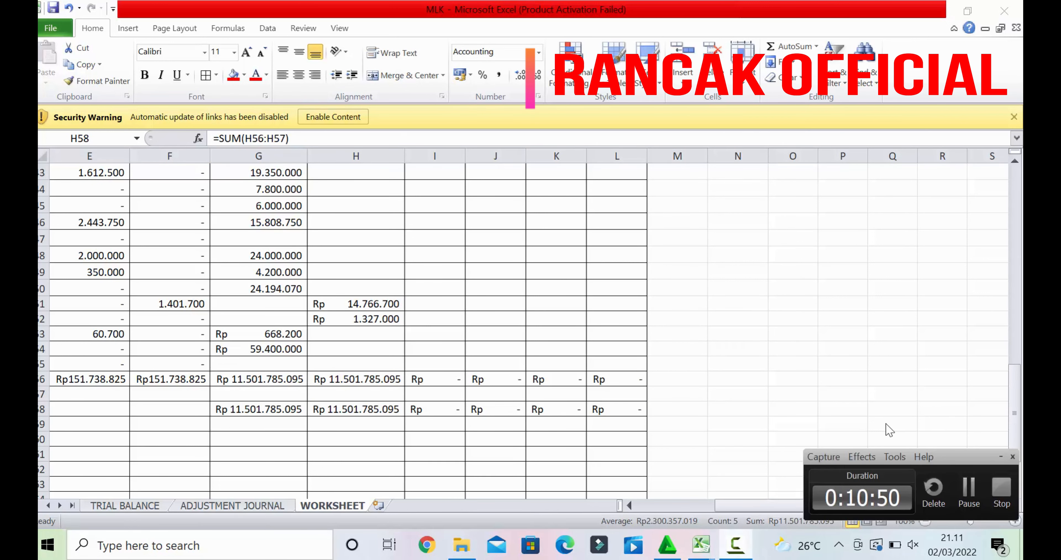
{"action": "left_click", "coordinate": [963, 498]}
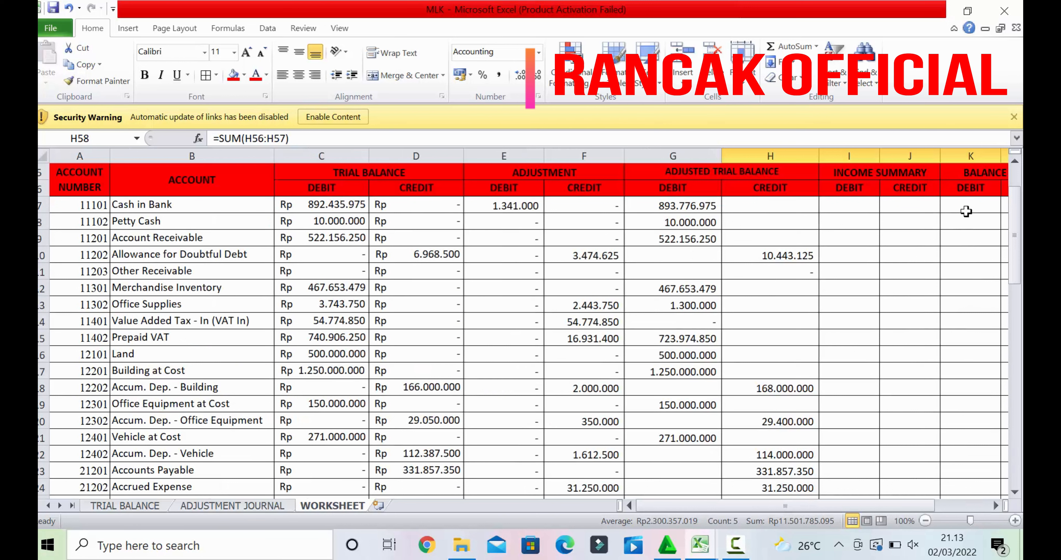
Enter =G7 in cell K7 for the Cash in Bank balance sheet debit
{"action": "left_click", "coordinate": [965, 206]}
{"action": "type", "text": "="}
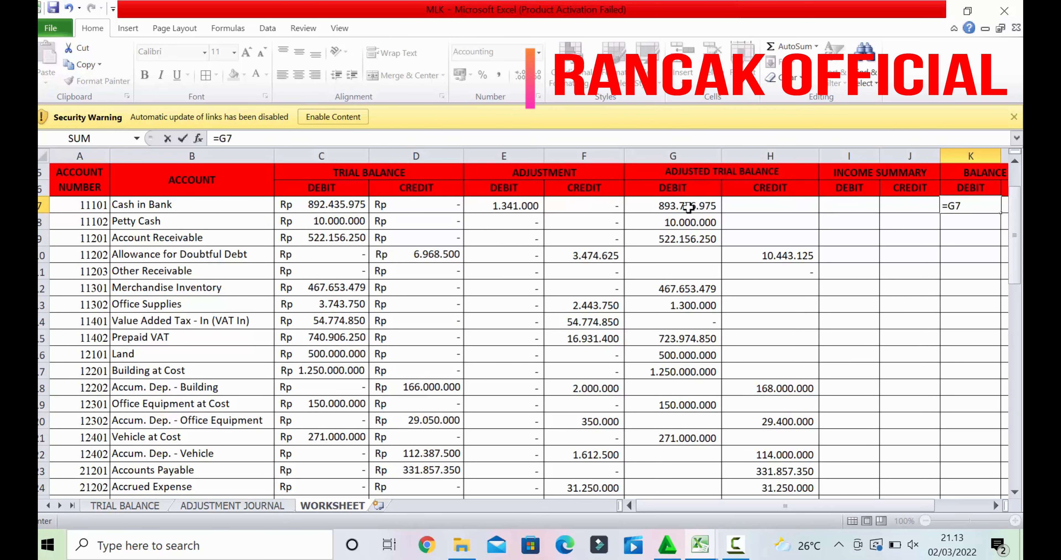
{"action": "key", "text": "Return"}
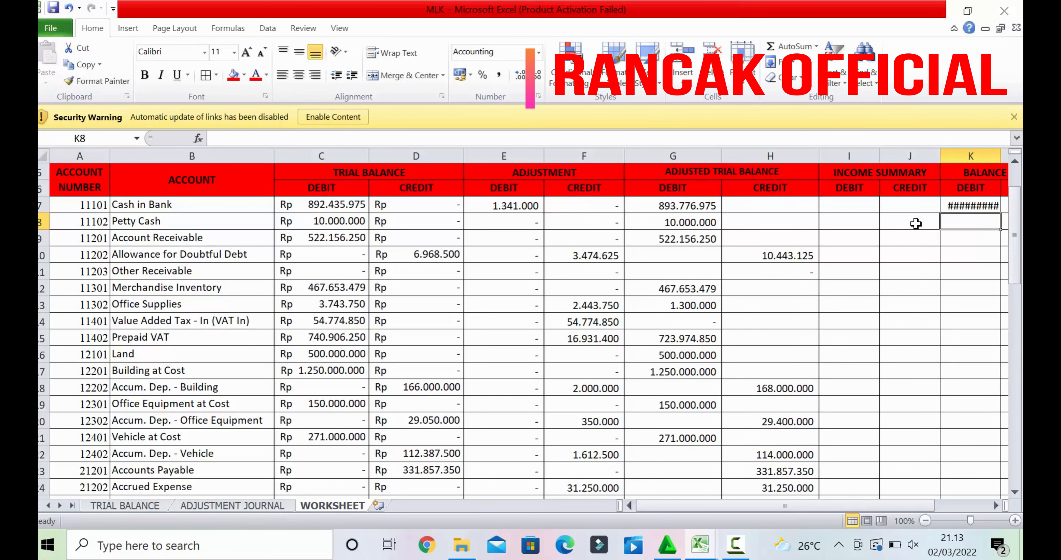
{"action": "left_click", "coordinate": [996, 505]}
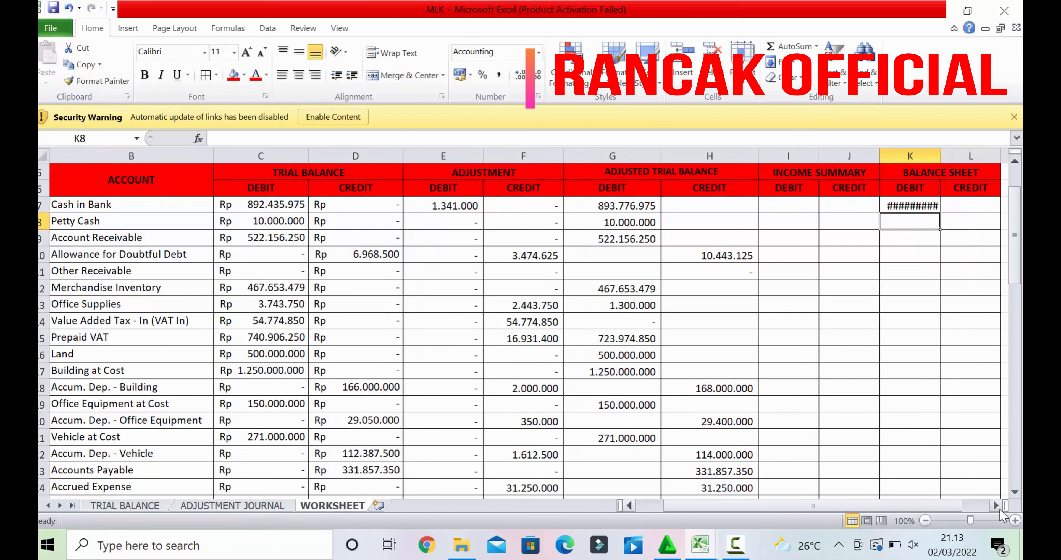
Widen column K to fit its amounts and fill the Cash in Bank balance sheet debit formula from K7 down to K33
{"action": "double_click", "coordinate": [940, 156]}
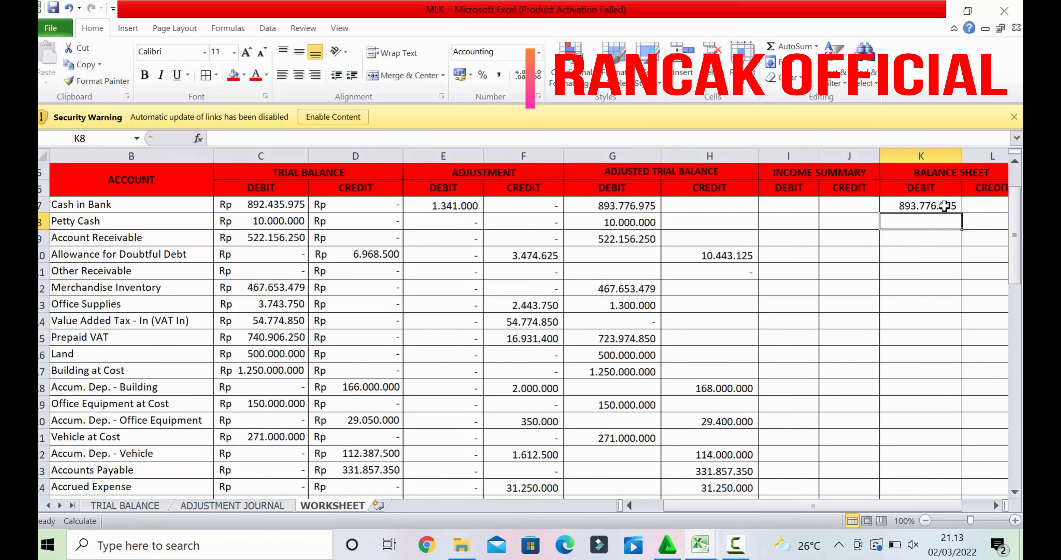
{"action": "left_click_drag", "start_coordinate": [849, 504], "coordinate": [753, 497]}
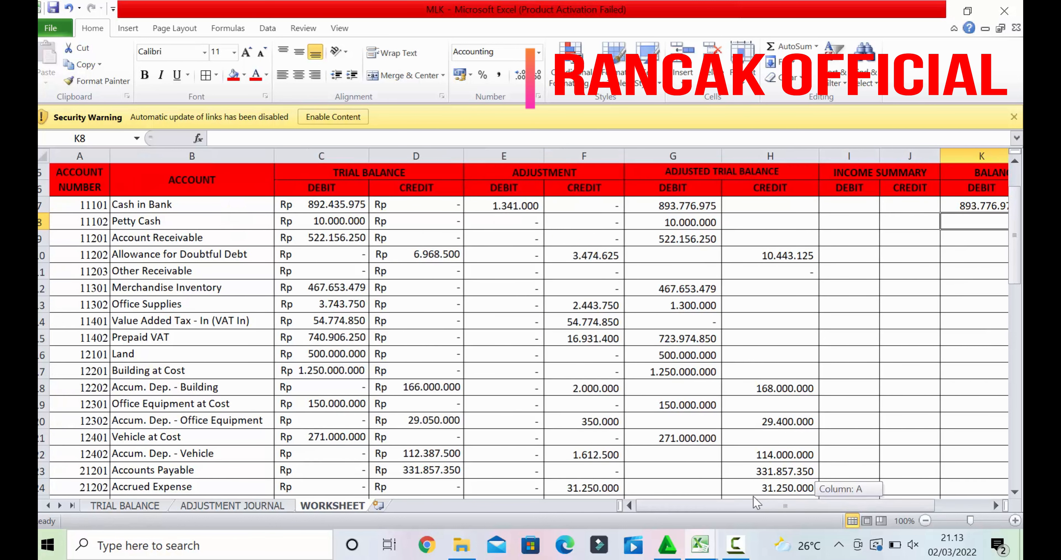
{"action": "left_click", "coordinate": [726, 545]}
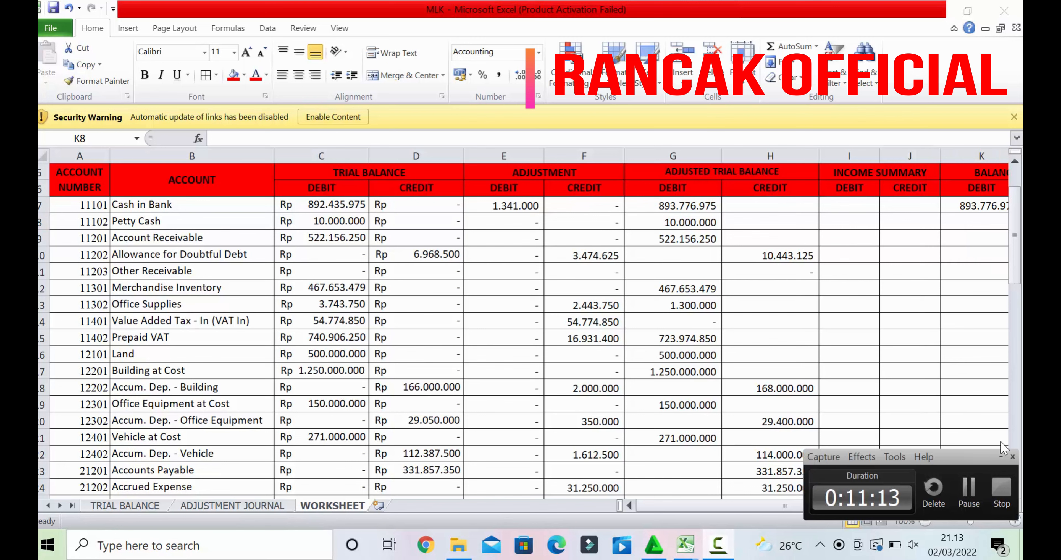
{"action": "left_click", "coordinate": [1001, 455]}
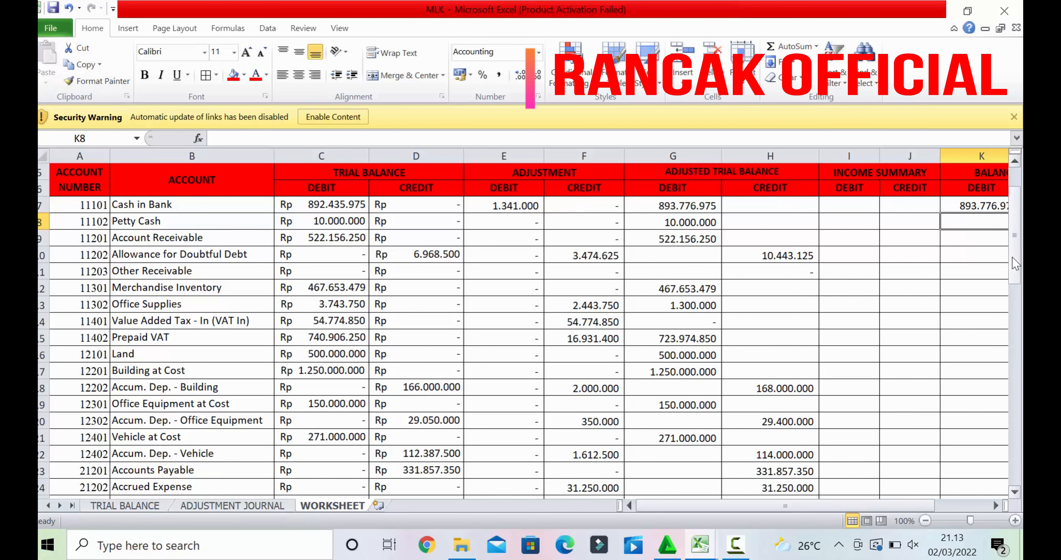
{"action": "left_click_drag", "start_coordinate": [1014, 264], "coordinate": [1014, 315]}
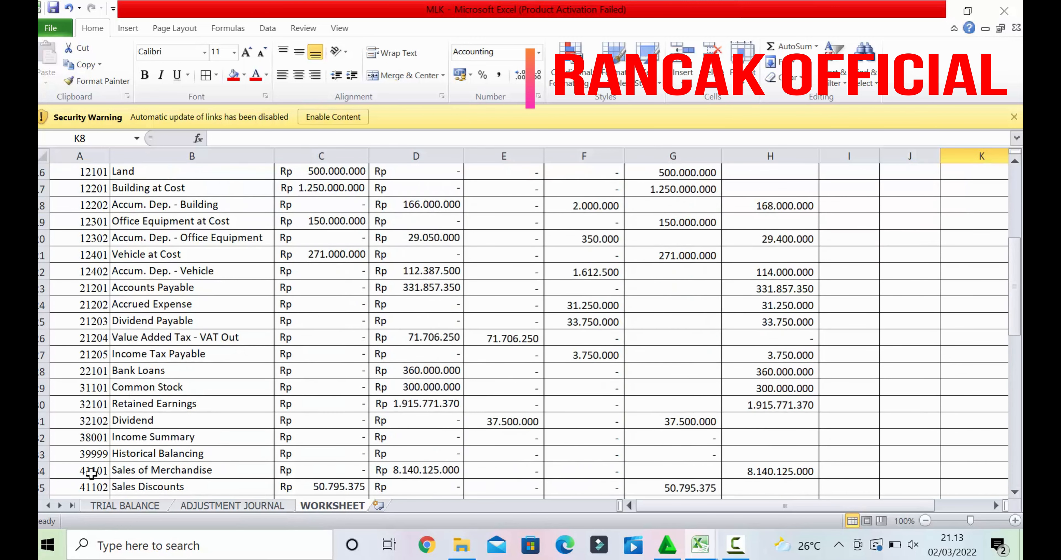
{"action": "left_click", "coordinate": [761, 452]}
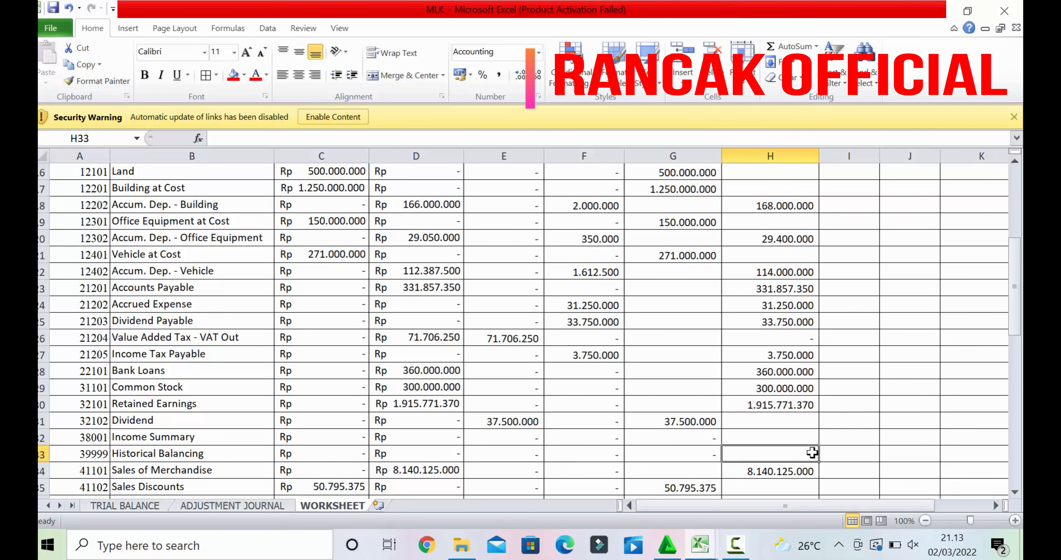
{"action": "left_click_drag", "start_coordinate": [912, 505], "coordinate": [965, 505]}
{"action": "left_click_drag", "start_coordinate": [1015, 332], "coordinate": [1015, 285]}
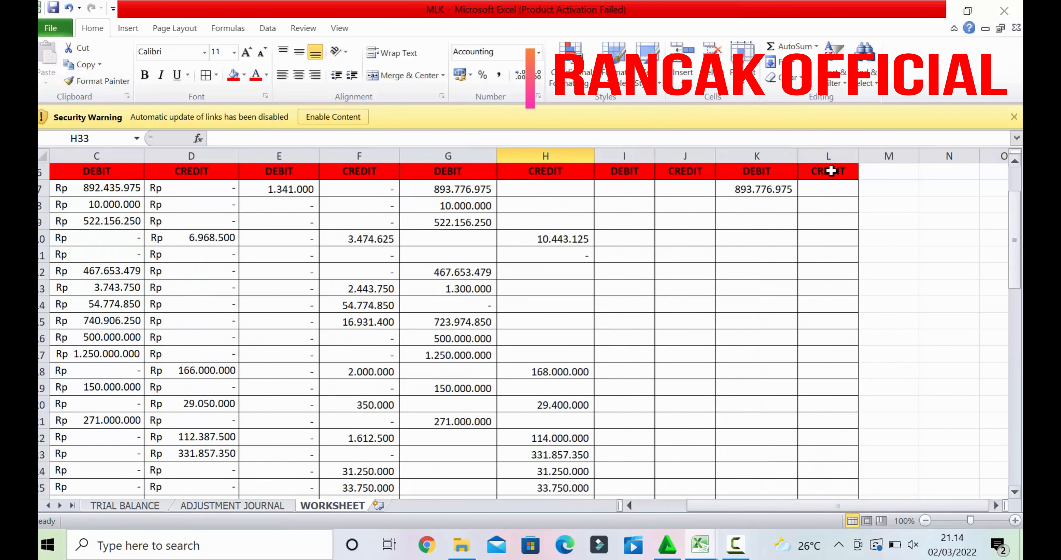
{"action": "left_click", "coordinate": [789, 188]}
{"action": "left_click_drag", "start_coordinate": [798, 198], "coordinate": [764, 214]}
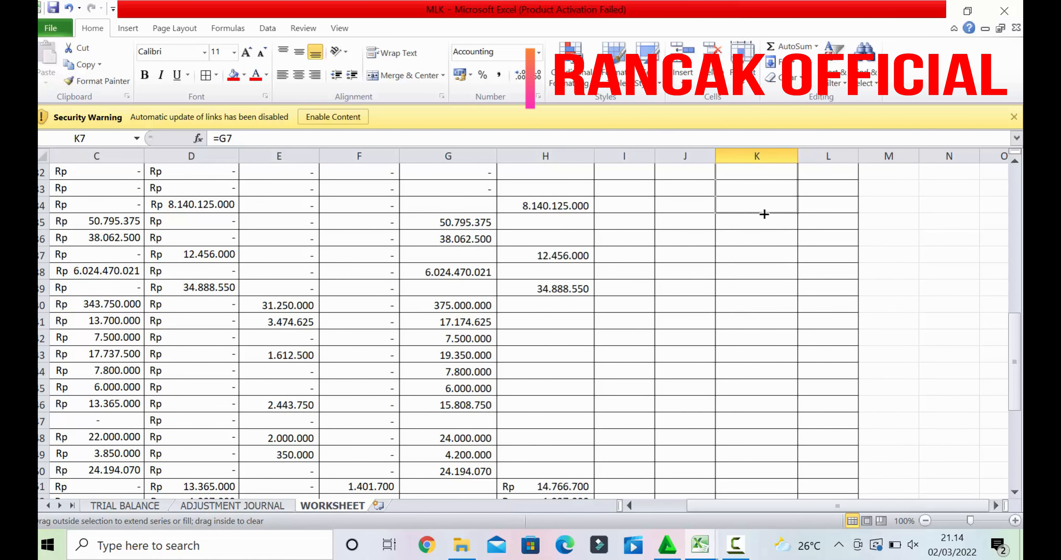
{"action": "left_click_drag", "start_coordinate": [764, 145], "coordinate": [763, 279]}
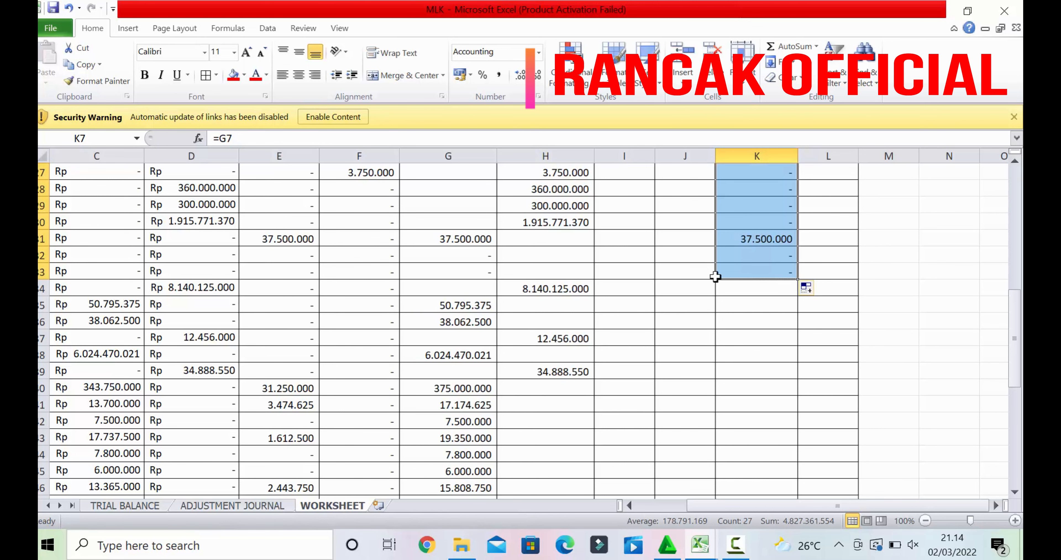
Enter =H7 in cell L7 for the Cash in Bank balance sheet credit
{"action": "left_click_drag", "start_coordinate": [1014, 366], "coordinate": [1014, 242]}
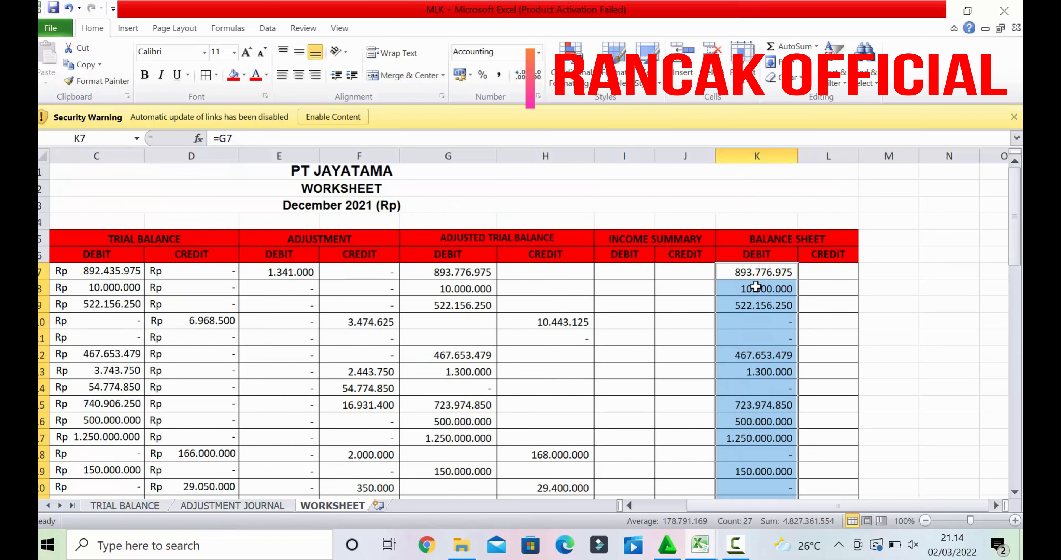
{"action": "left_click", "coordinate": [817, 271]}
{"action": "type", "text": "="}
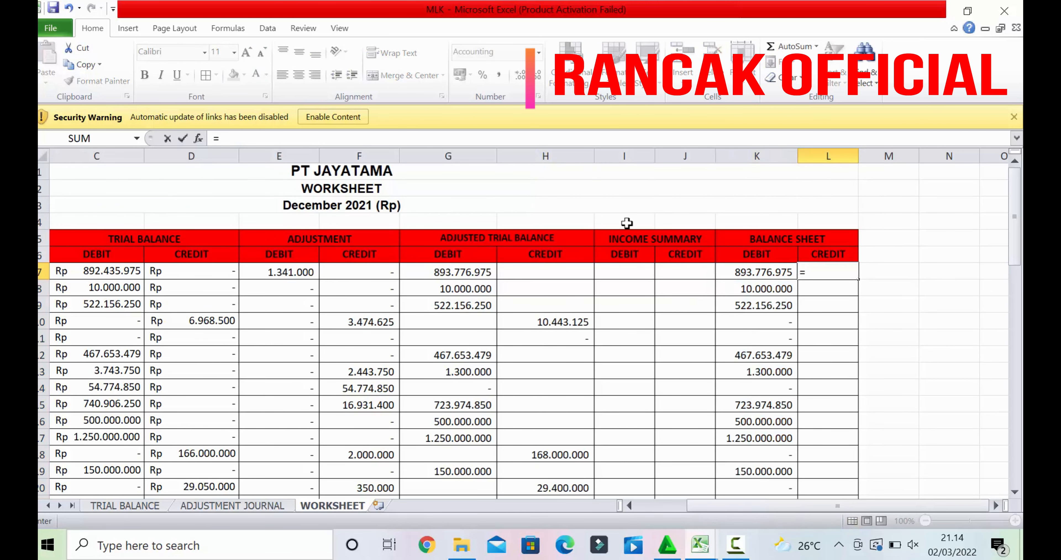
{"action": "left_click", "coordinate": [575, 272]}
{"action": "key", "text": "Return"}
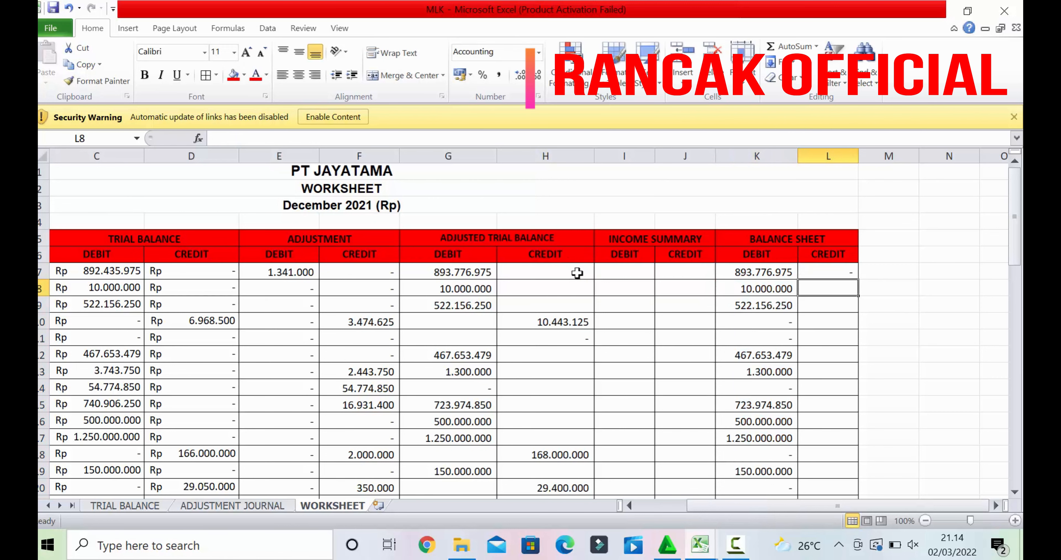
Fill the balance sheet credit formula from L7 down to L33 and widen column L to fit its amounts
{"action": "left_click", "coordinate": [838, 264]}
{"action": "left_click_drag", "start_coordinate": [857, 280], "coordinate": [863, 471]}
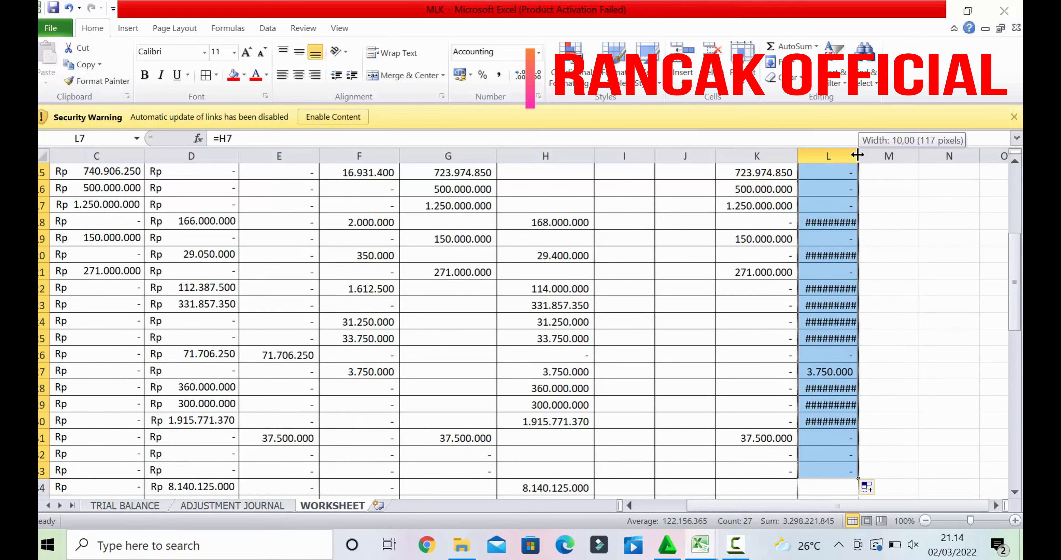
{"action": "double_click", "coordinate": [861, 168]}
Enter =G34 in cell I34 for the Sales of Merchandise income summary debit
{"action": "left_click_drag", "start_coordinate": [1019, 321], "coordinate": [1022, 355]}
{"action": "left_click", "coordinate": [634, 224]}
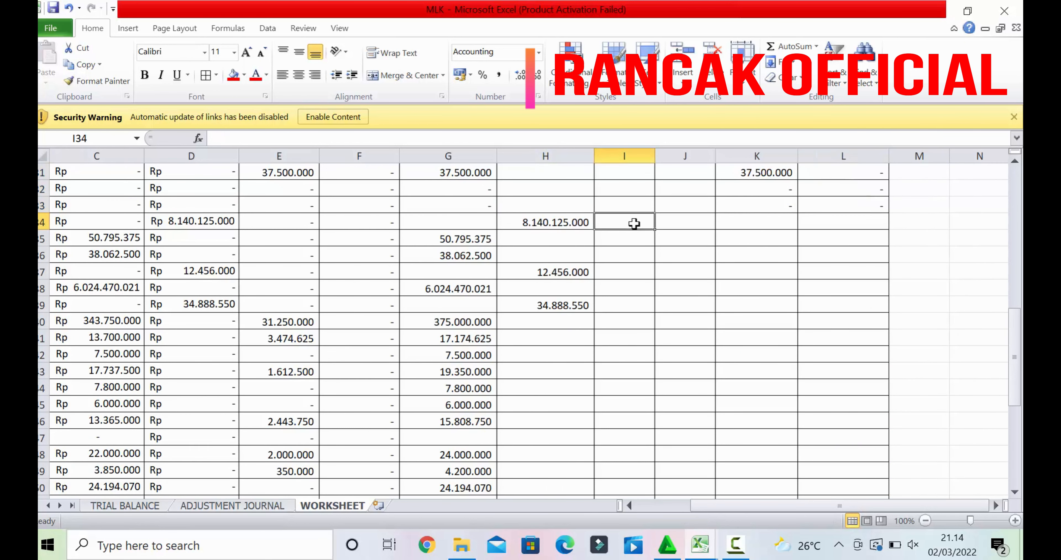
{"action": "type", "text": "="}
{"action": "mouse_move", "coordinate": [481, 220]}
{"action": "left_mouse_down"}
{"action": "mouse_move", "coordinate": [493, 353]}
{"action": "mouse_move", "coordinate": [490, 215]}
{"action": "left_mouse_up"}
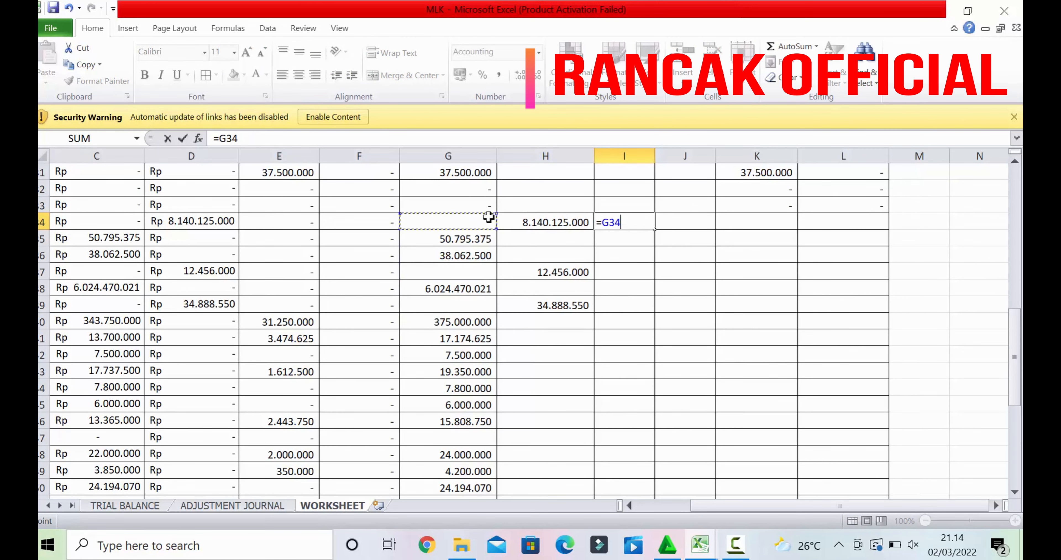
{"action": "key", "text": "BackSpace"}
{"action": "key", "text": "BackSpace"}
{"action": "key", "text": "BackSpace"}
{"action": "key", "text": "BackSpace"}
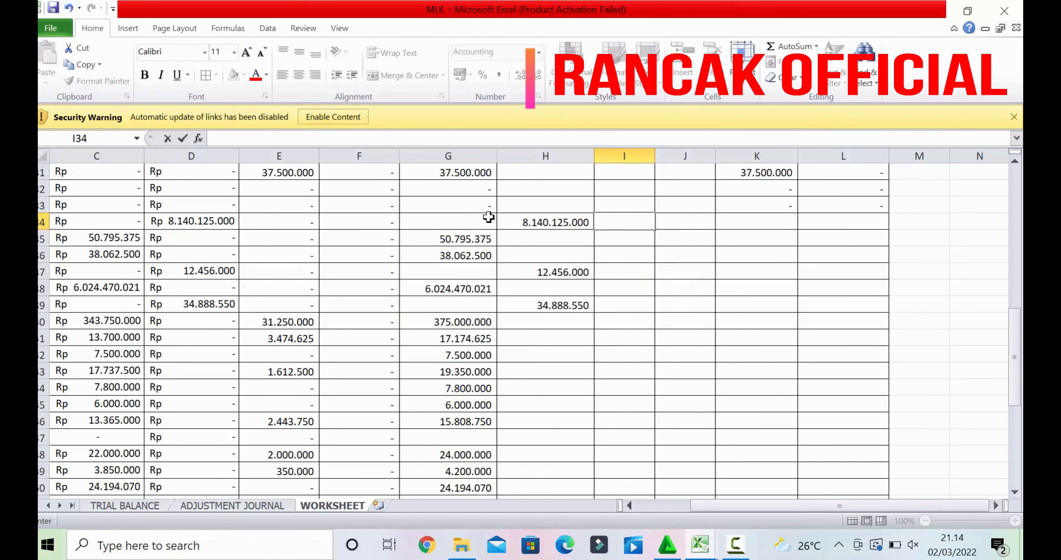
{"action": "type", "text": "="}
{"action": "left_click", "coordinate": [474, 225]}
{"action": "key", "text": "Return"}
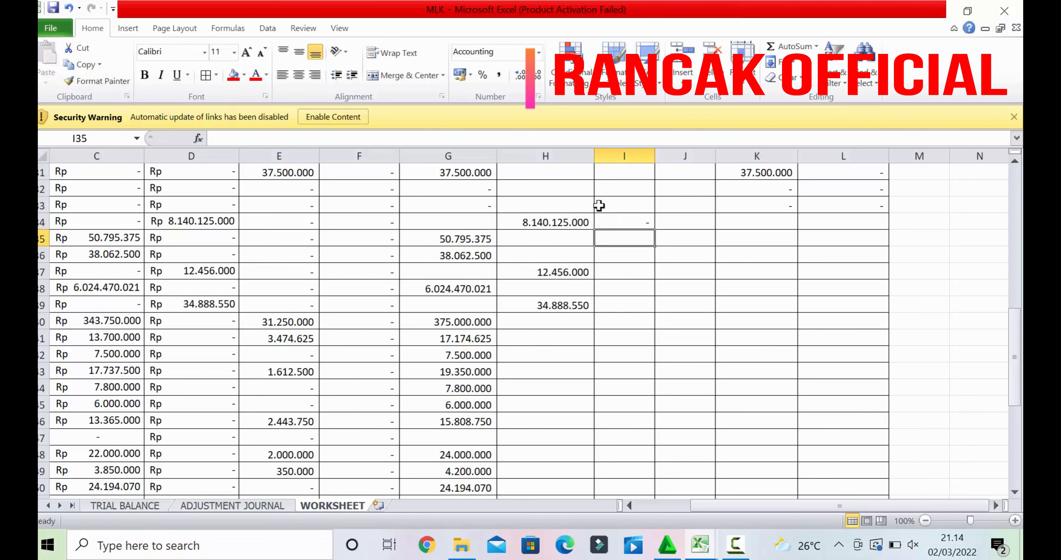
Fill the income summary debit formula from I34 down to I55 and widen column I to show the amounts
{"action": "left_click", "coordinate": [636, 221]}
{"action": "left_click_drag", "start_coordinate": [656, 229], "coordinate": [640, 486]}
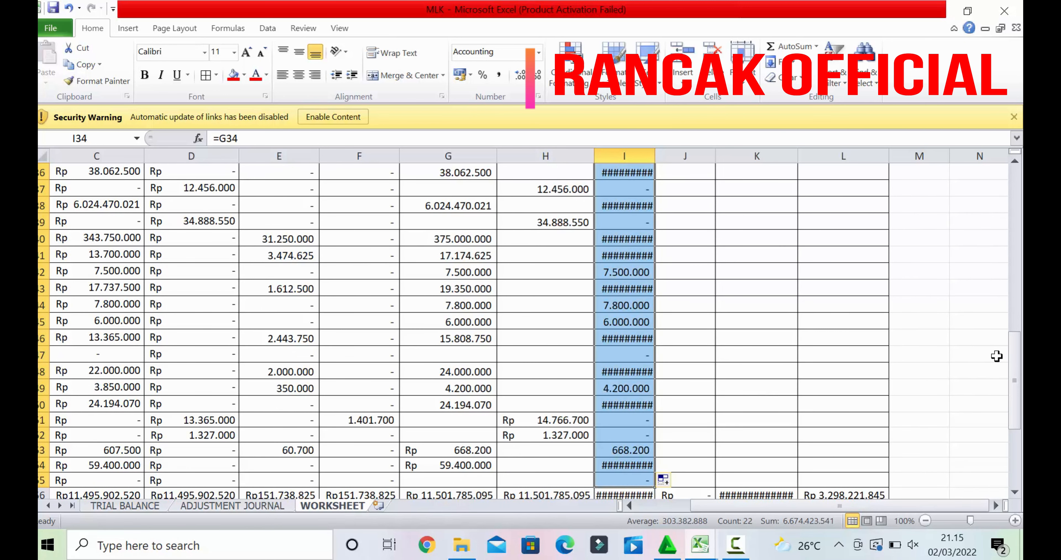
{"action": "left_click_drag", "start_coordinate": [1015, 377], "coordinate": [1015, 395]}
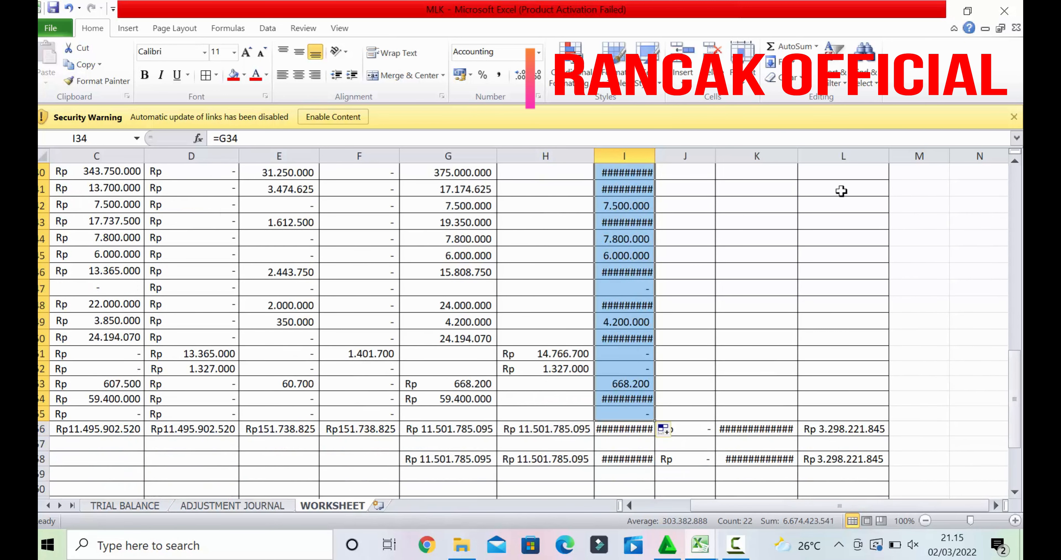
{"action": "left_click_drag", "start_coordinate": [656, 148], "coordinate": [685, 149]}
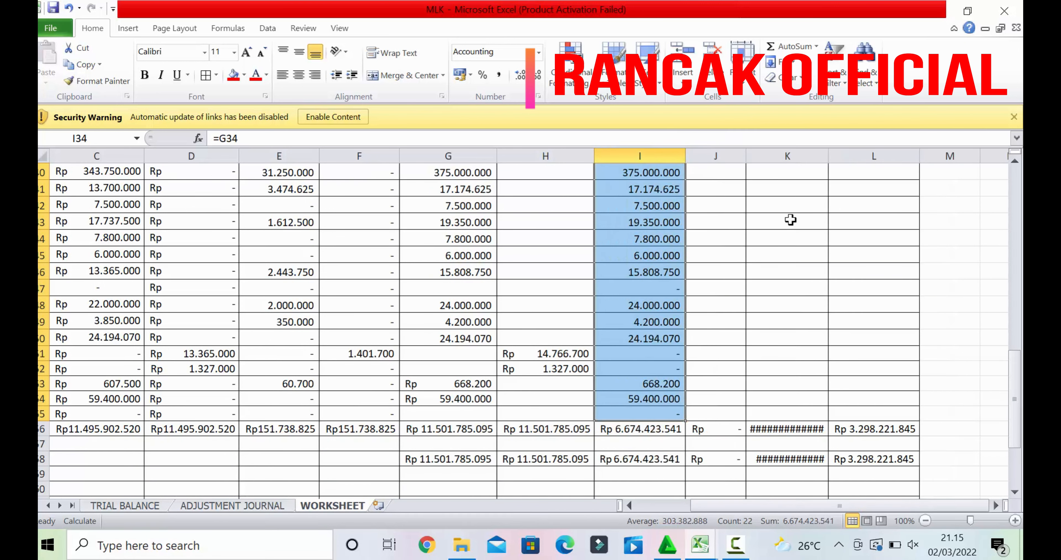
Enter =H34 in cell J34 for the Sales of Merchandise income summary credit and widen column J to fit
{"action": "left_click_drag", "start_coordinate": [1015, 378], "coordinate": [1015, 327]}
{"action": "left_click", "coordinate": [737, 251]}
{"action": "type", "text": "="}
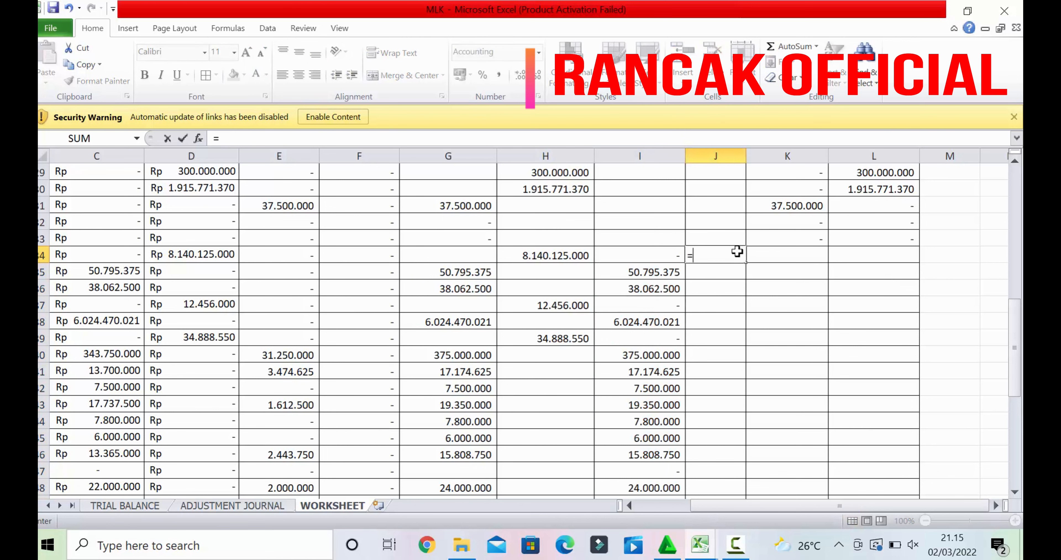
{"action": "left_click", "coordinate": [571, 254]}
{"action": "key", "text": "Return"}
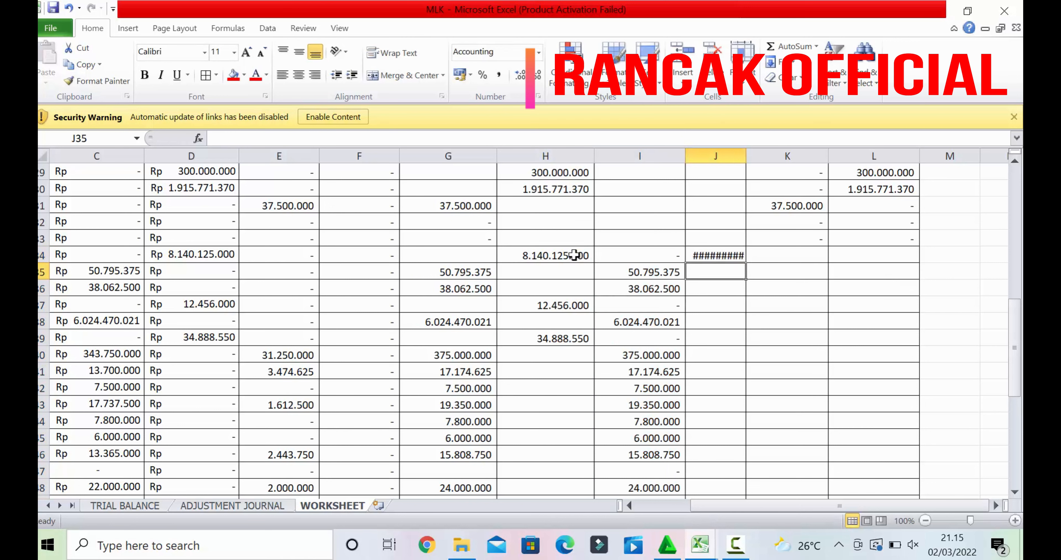
{"action": "double_click", "coordinate": [745, 155]}
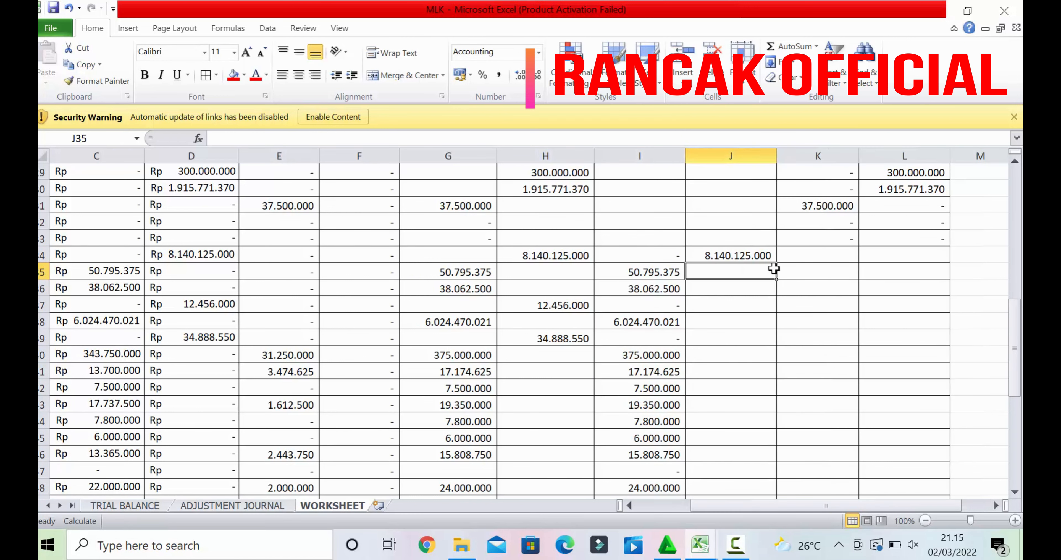
Fill the income summary credit formula from J34 down to J55 and widen column K to fit its totals
{"action": "left_click", "coordinate": [766, 256]}
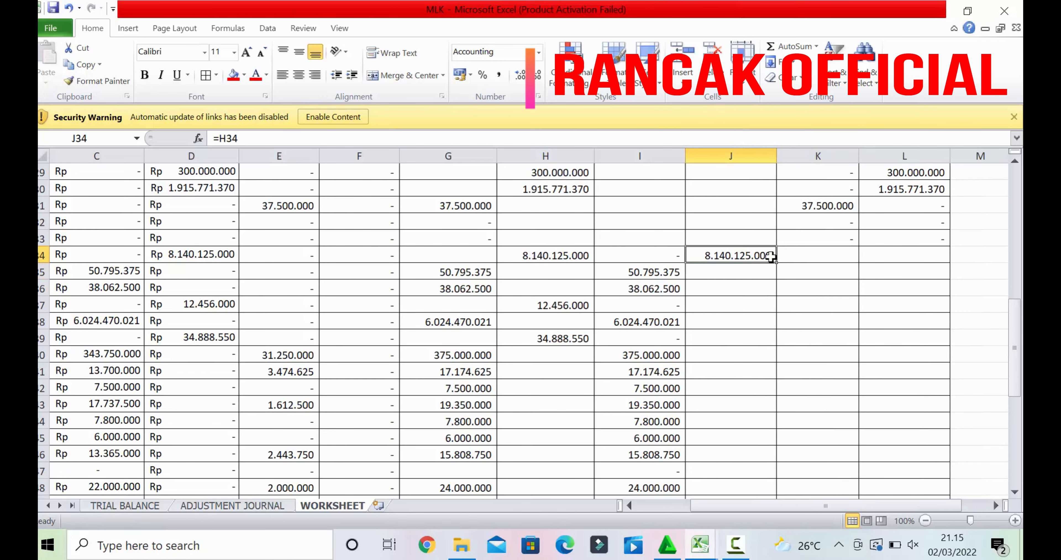
{"action": "left_click_drag", "start_coordinate": [776, 262], "coordinate": [761, 448]}
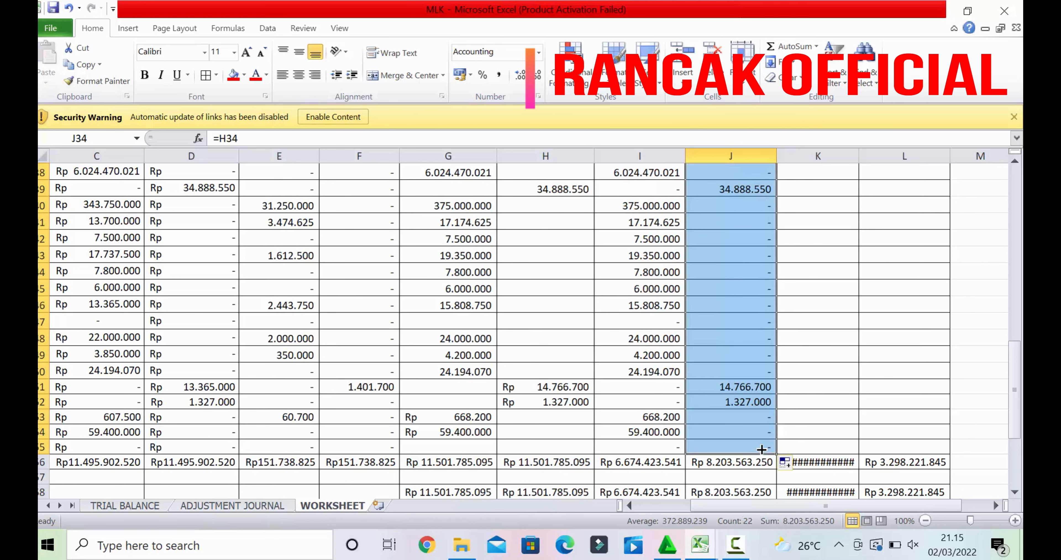
{"action": "double_click", "coordinate": [858, 156]}
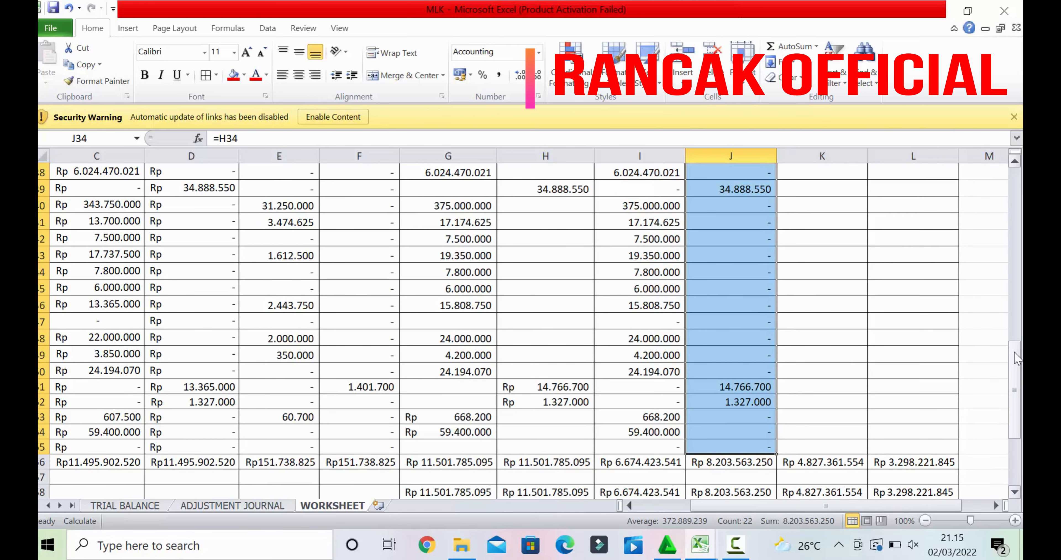
Enter =J56-I56 in cell I57 as the balancing difference for the income summary debit column
{"action": "left_click_drag", "start_coordinate": [1018, 354], "coordinate": [1018, 394]}
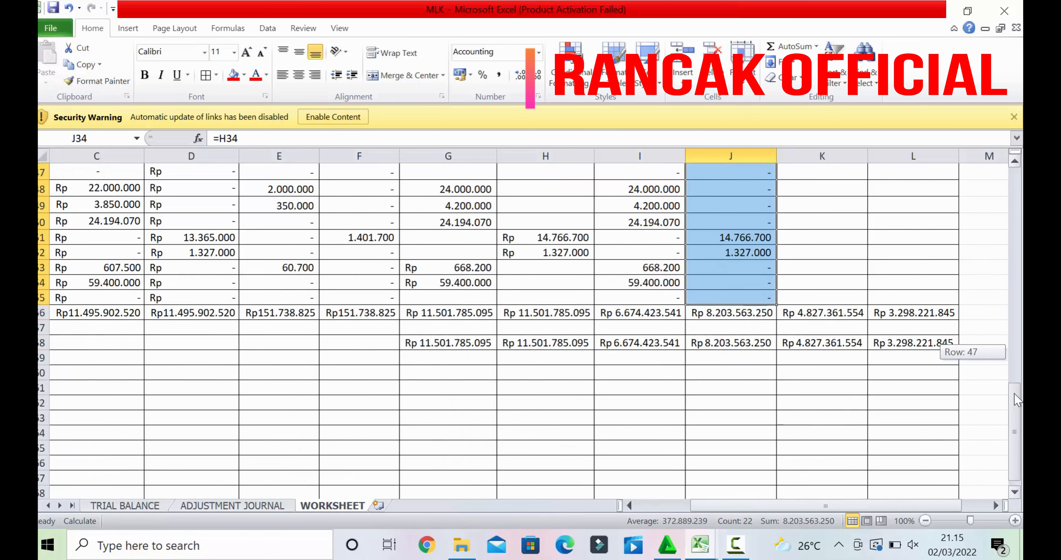
{"action": "left_click", "coordinate": [641, 325]}
{"action": "type", "text": "="}
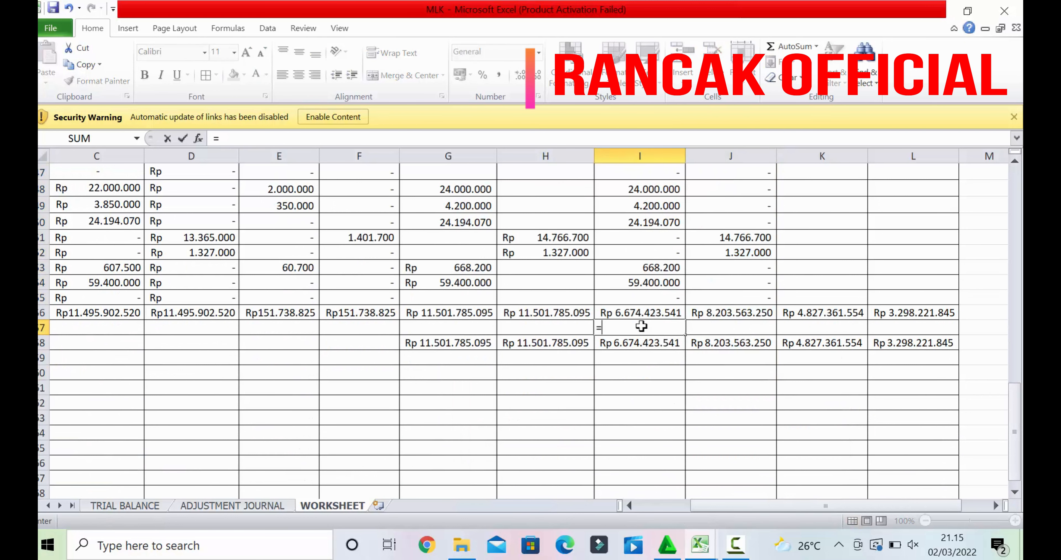
{"action": "left_click", "coordinate": [728, 312]}
{"action": "type", "text": "-"}
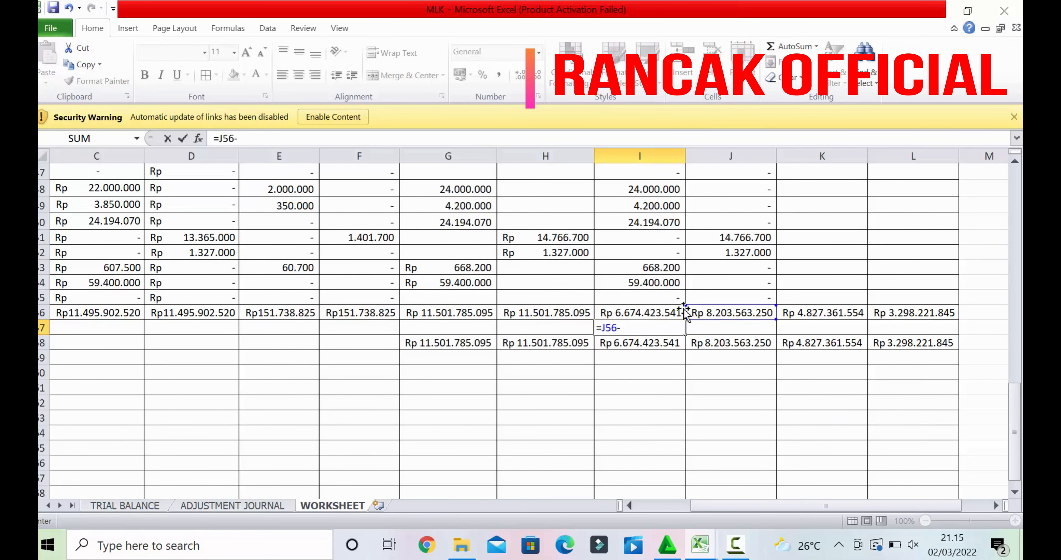
{"action": "left_click", "coordinate": [658, 313]}
{"action": "key", "text": "Return"}
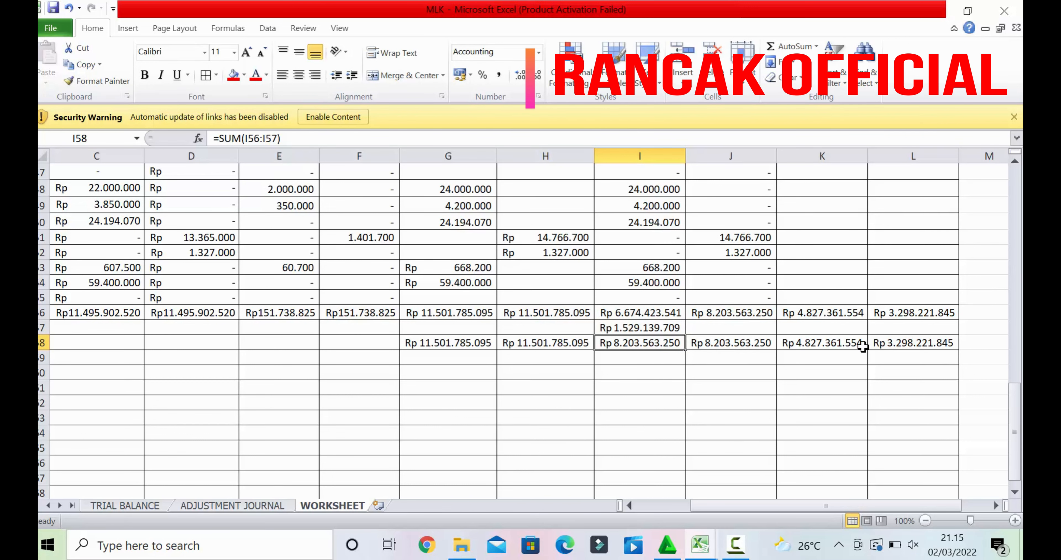
Enter =K56-L56 in cell L57 as the balancing difference for the balance sheet credit column
{"action": "left_click", "coordinate": [899, 329]}
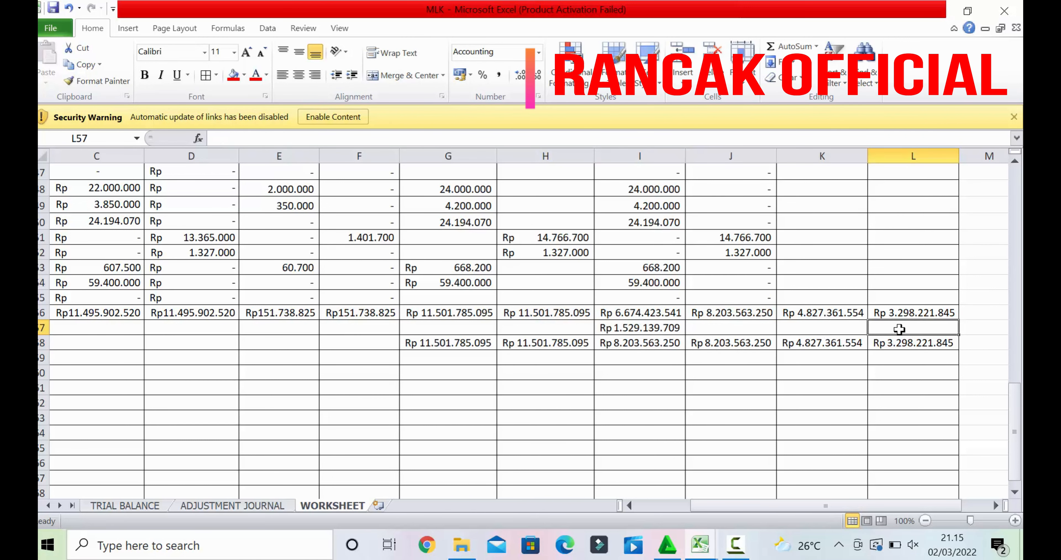
{"action": "type", "text": "="}
{"action": "left_click", "coordinate": [826, 312]}
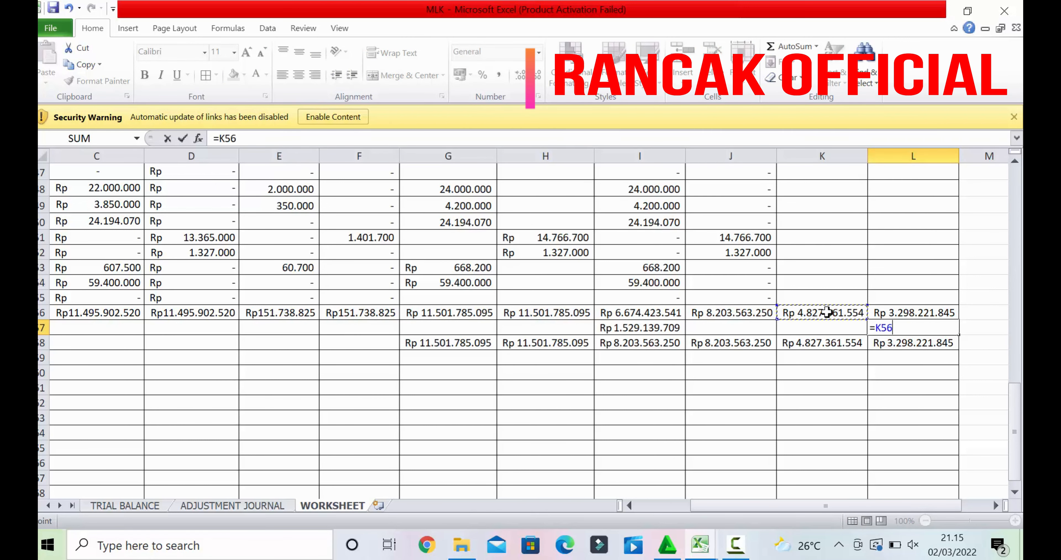
{"action": "type", "text": "-"}
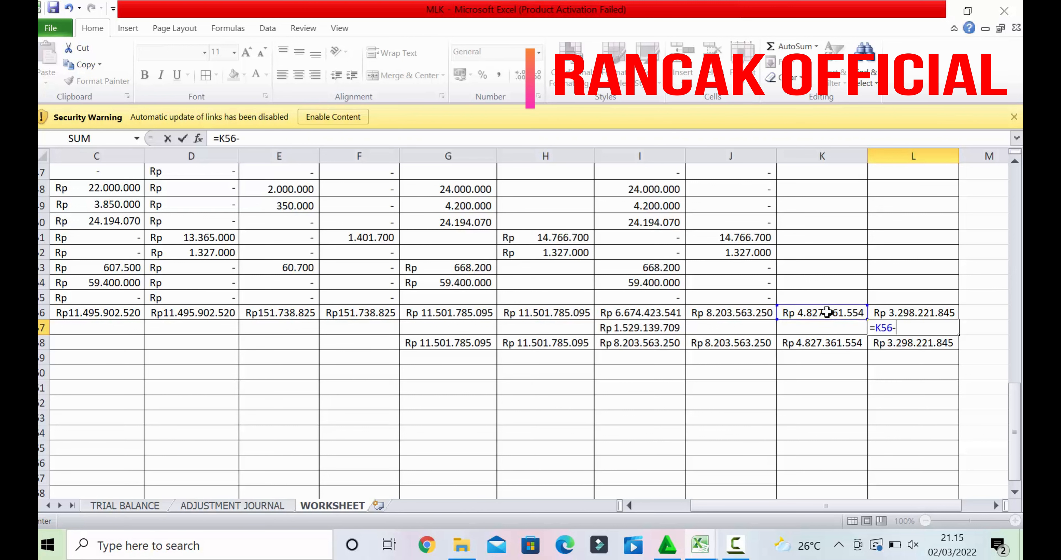
{"action": "left_click", "coordinate": [891, 314]}
{"action": "key", "text": "Return"}
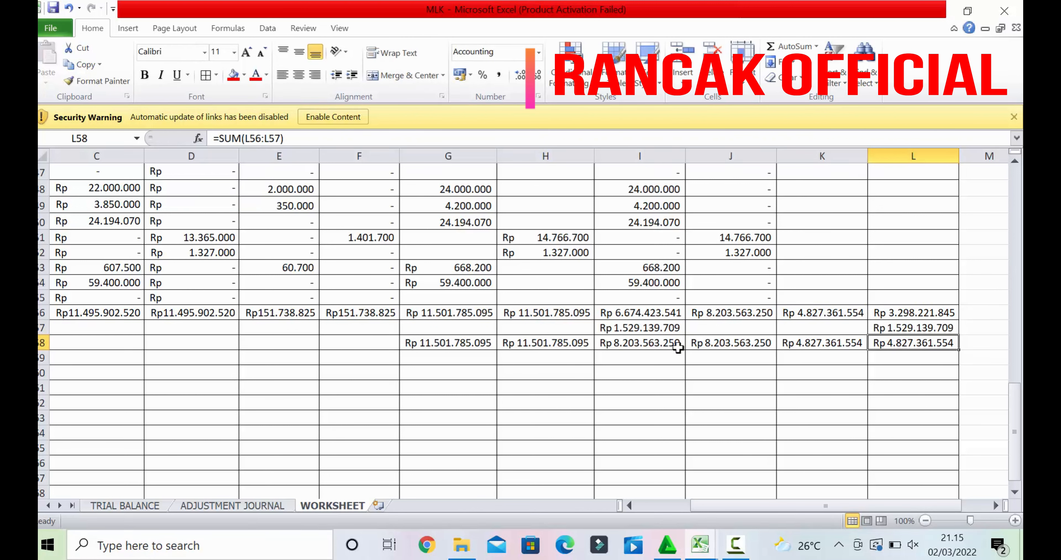
{"action": "left_click", "coordinate": [736, 544]}
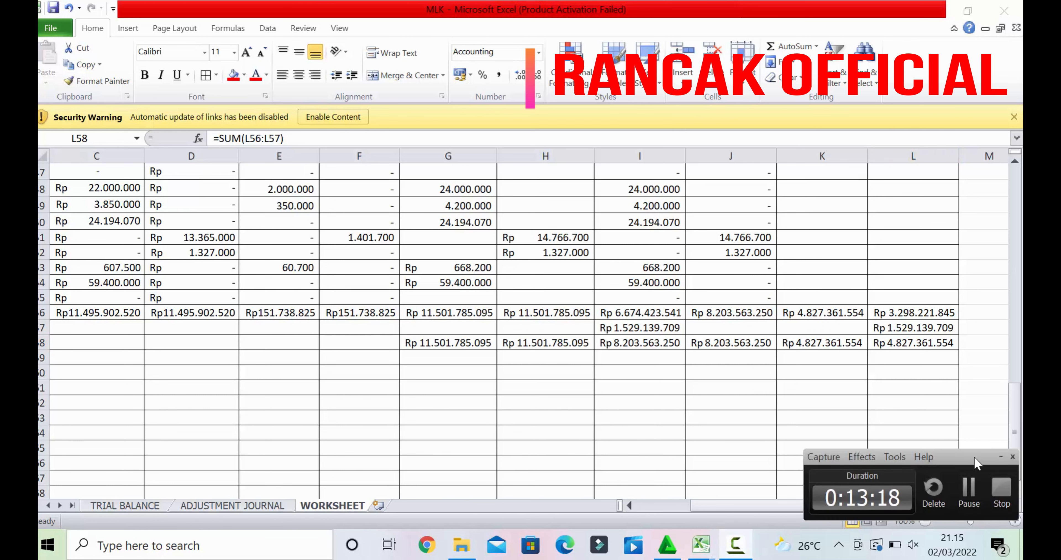
Merge and center cells A57:B57 below AMOUNT, make them bold, and enter the label PROFIT
{"action": "left_click", "coordinate": [968, 490]}
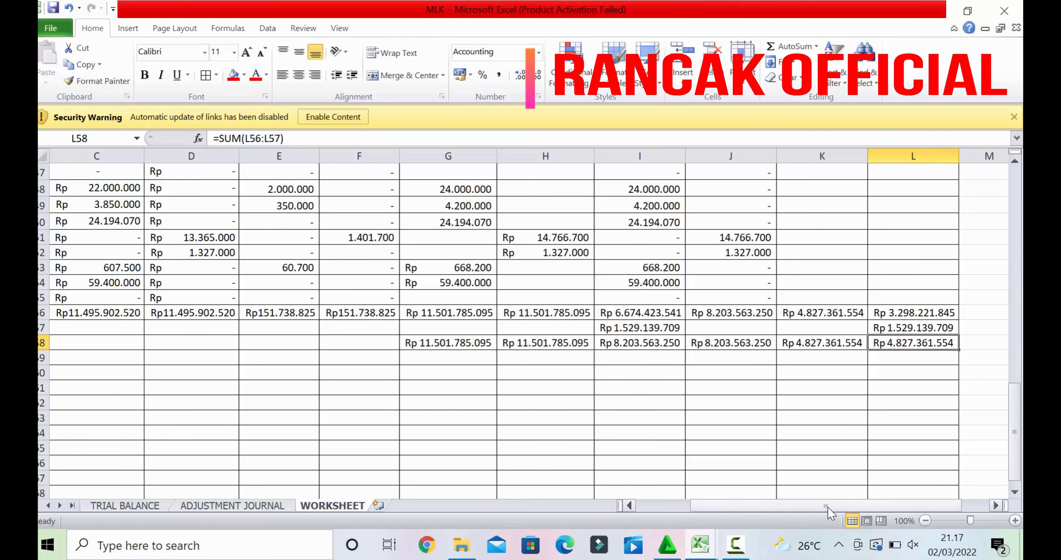
{"action": "left_click_drag", "start_coordinate": [695, 508], "coordinate": [640, 510]}
{"action": "left_click_drag", "start_coordinate": [93, 326], "coordinate": [255, 327]}
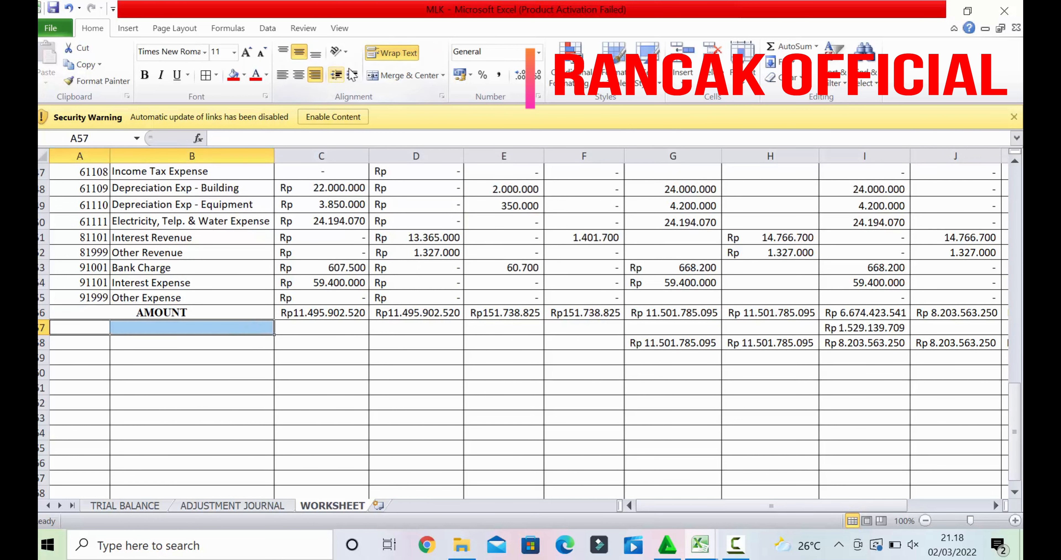
{"action": "left_click", "coordinate": [402, 76]}
{"action": "left_click", "coordinate": [145, 76]}
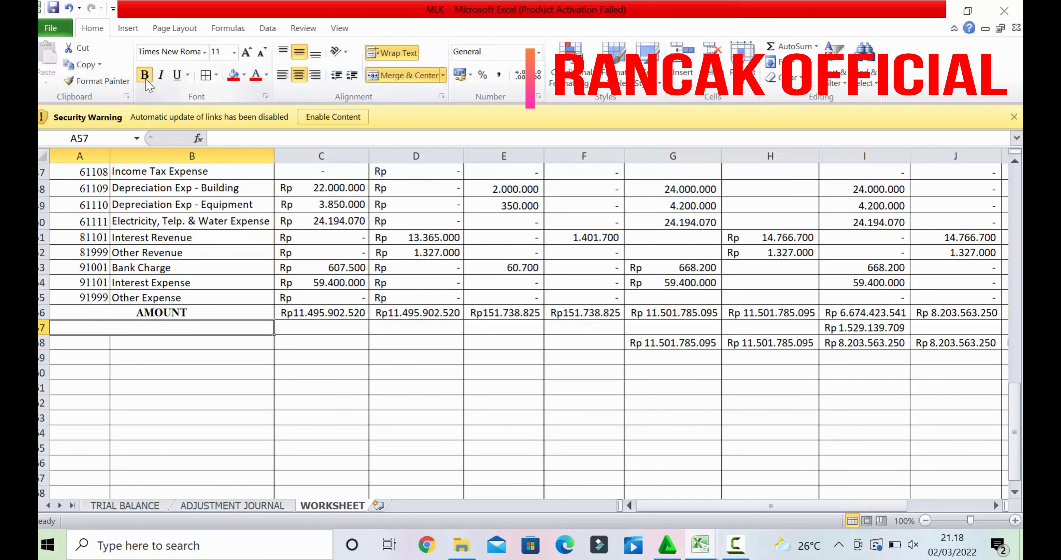
{"action": "type", "text": "LA"}
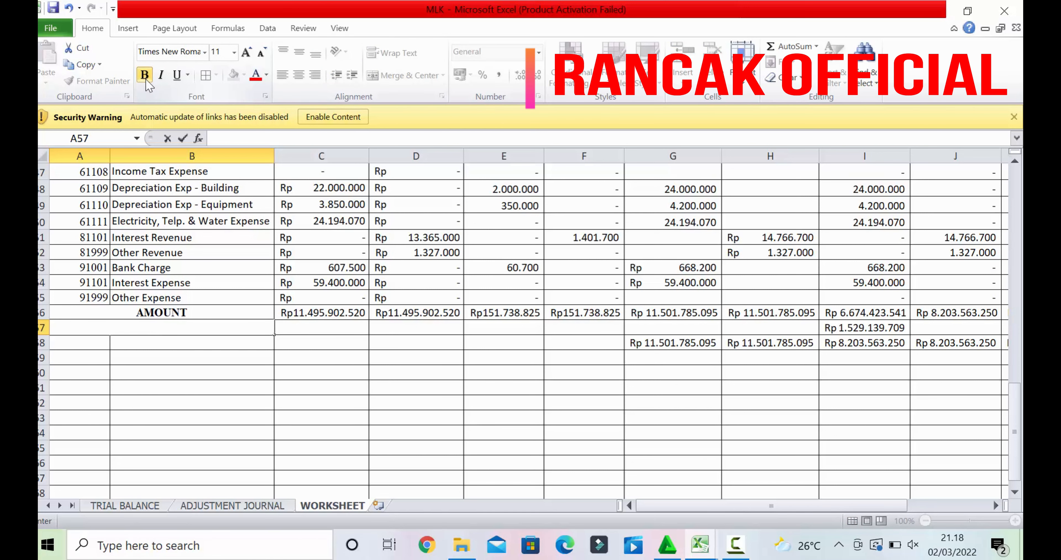
{"action": "type", "text": "PROFIT"}
Format the profit figures in I57:L57 as bold red text
{"action": "left_click", "coordinate": [843, 327]}
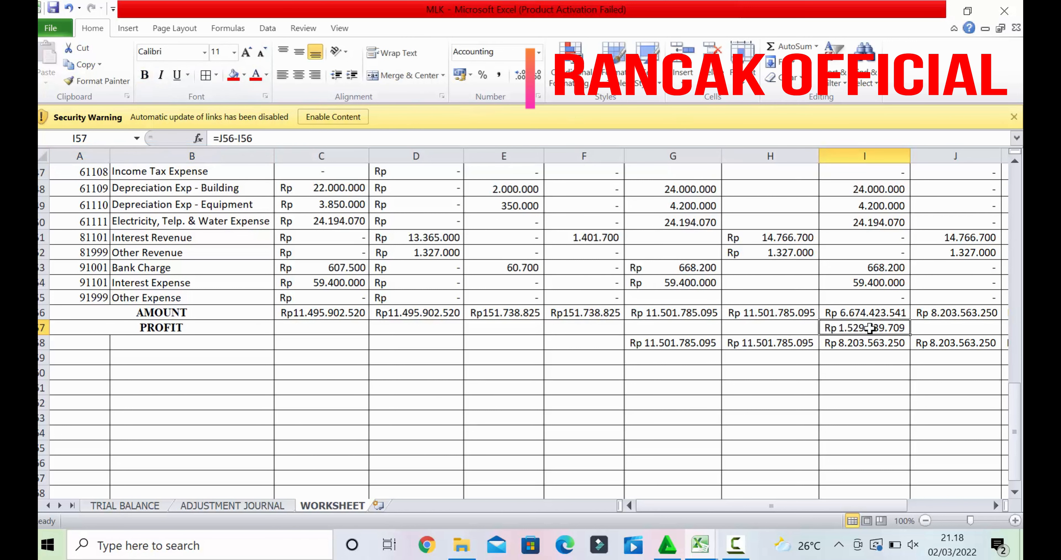
{"action": "mouse_move", "coordinate": [868, 328]}
{"action": "left_mouse_down"}
{"action": "mouse_move", "coordinate": [1005, 328]}
{"action": "mouse_move", "coordinate": [869, 328]}
{"action": "left_mouse_up"}
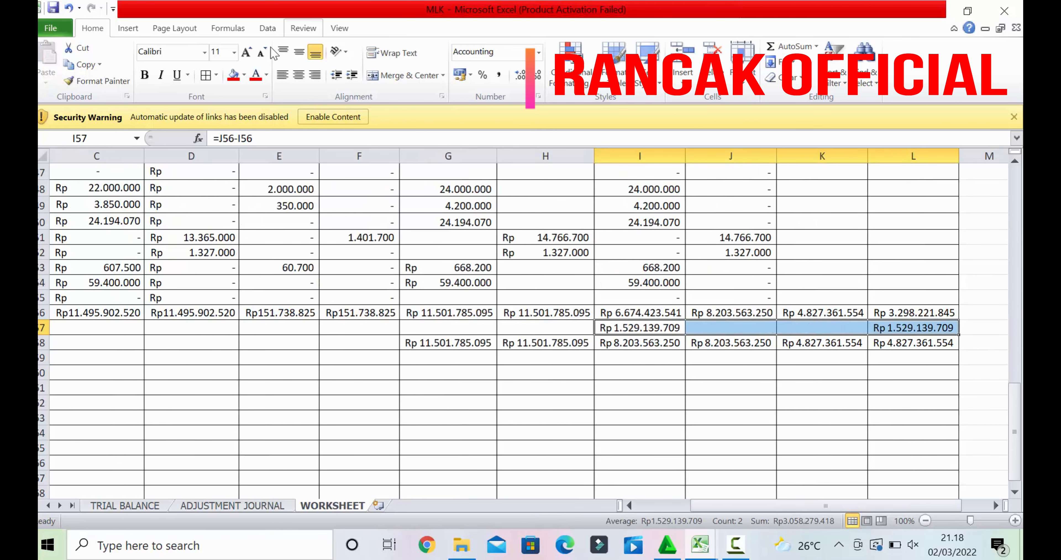
{"action": "left_click", "coordinate": [255, 75]}
{"action": "left_click", "coordinate": [144, 74]}
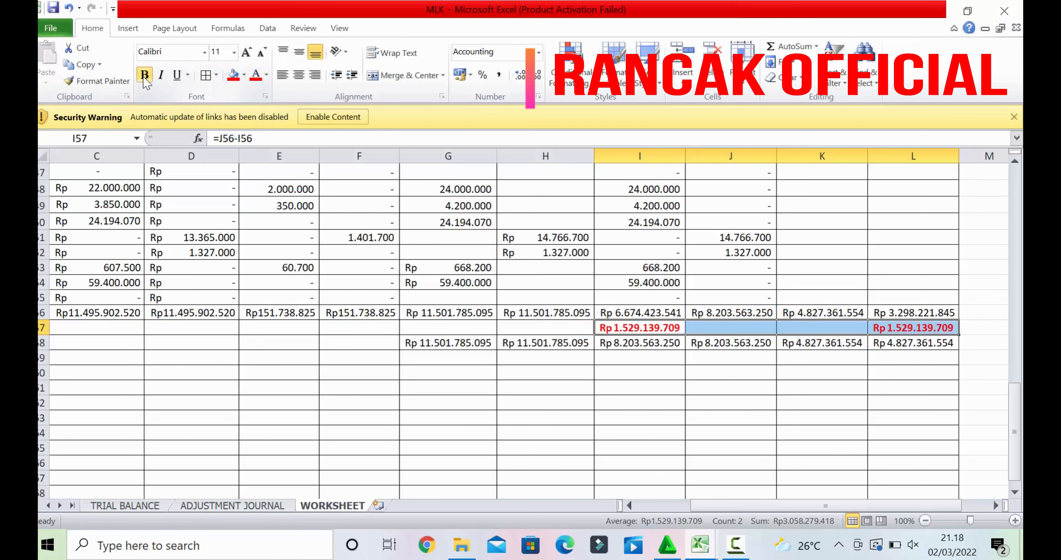
Enter the label PKP in cell H61 below the worksheet totals
{"action": "left_click", "coordinate": [737, 548]}
{"action": "left_click", "coordinate": [551, 357]}
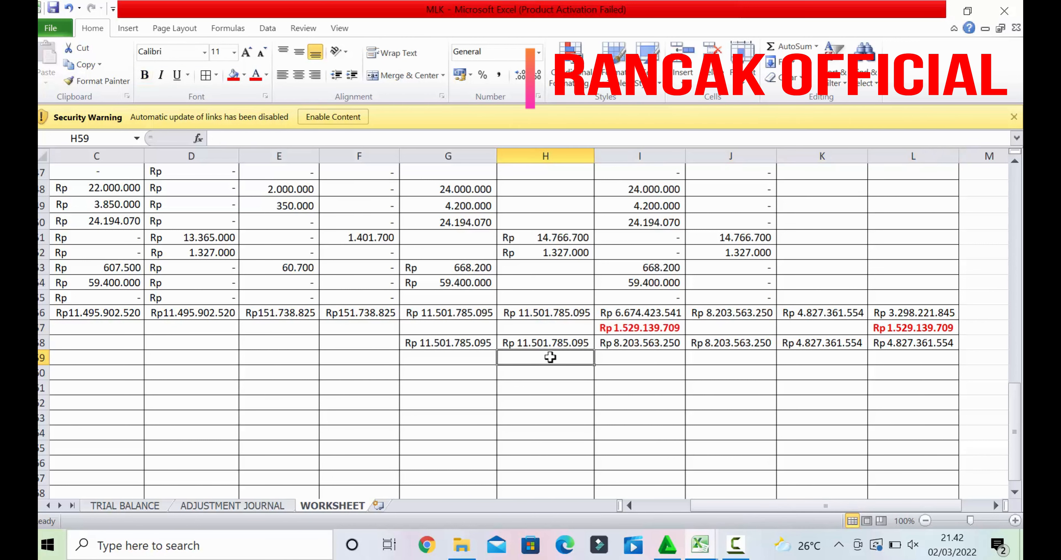
{"action": "left_click", "coordinate": [546, 382]}
{"action": "type", "text": "PKP"}
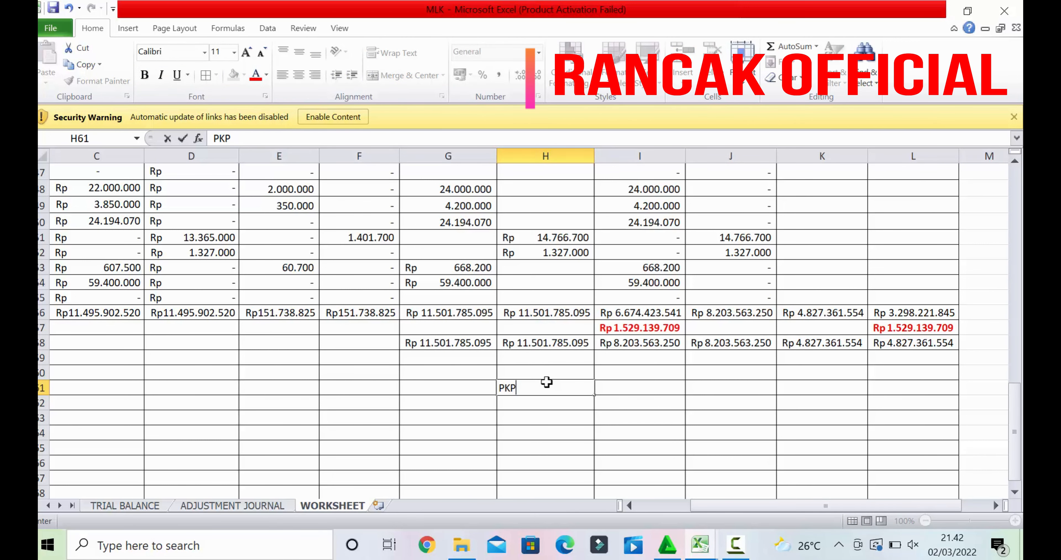
{"action": "left_click", "coordinate": [621, 391]}
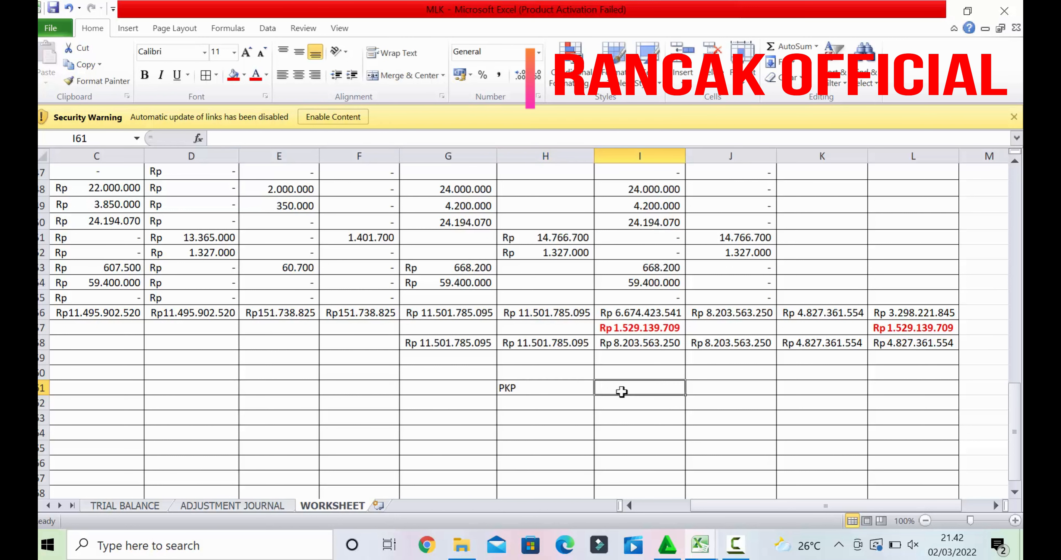
{"action": "type", "text": "="}
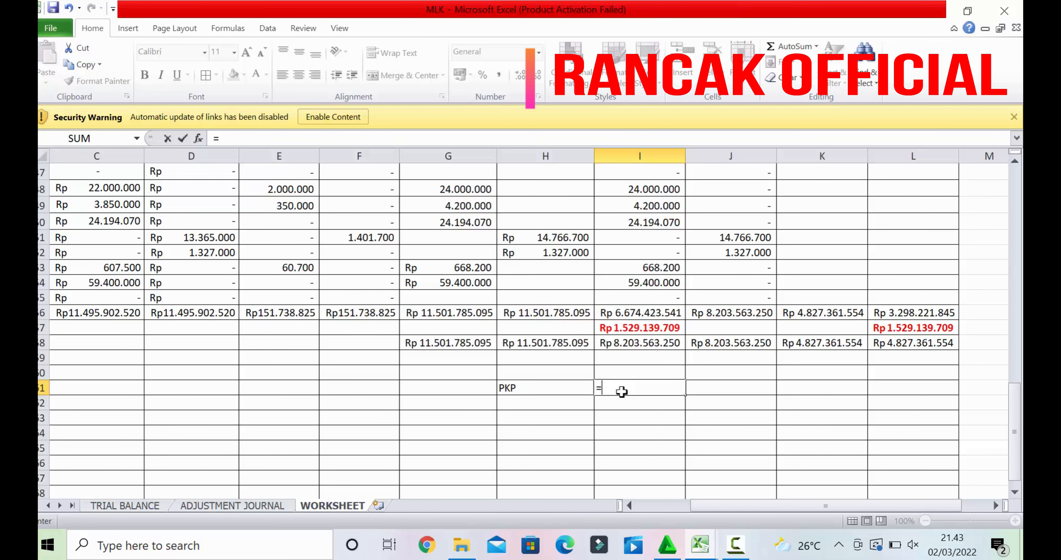
{"action": "type", "text": "(4800"}
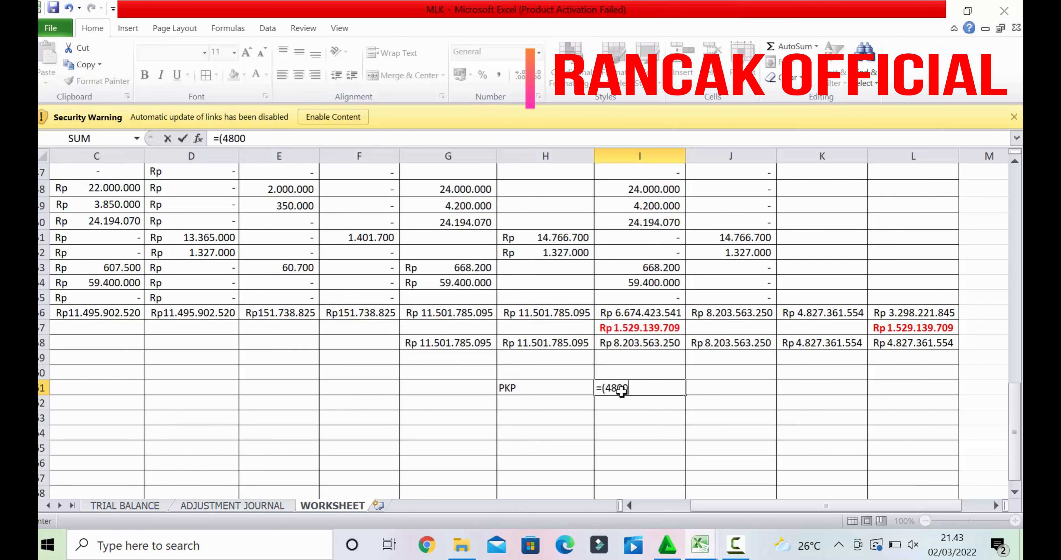
{"action": "type", "text": "000000/"}
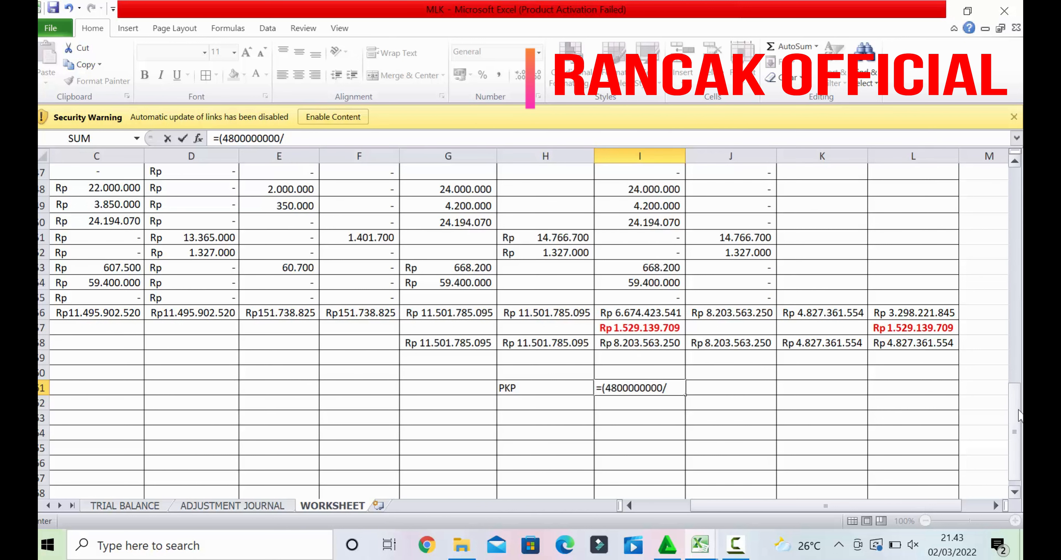
{"action": "left_click_drag", "start_coordinate": [1019, 412], "coordinate": [1021, 272]}
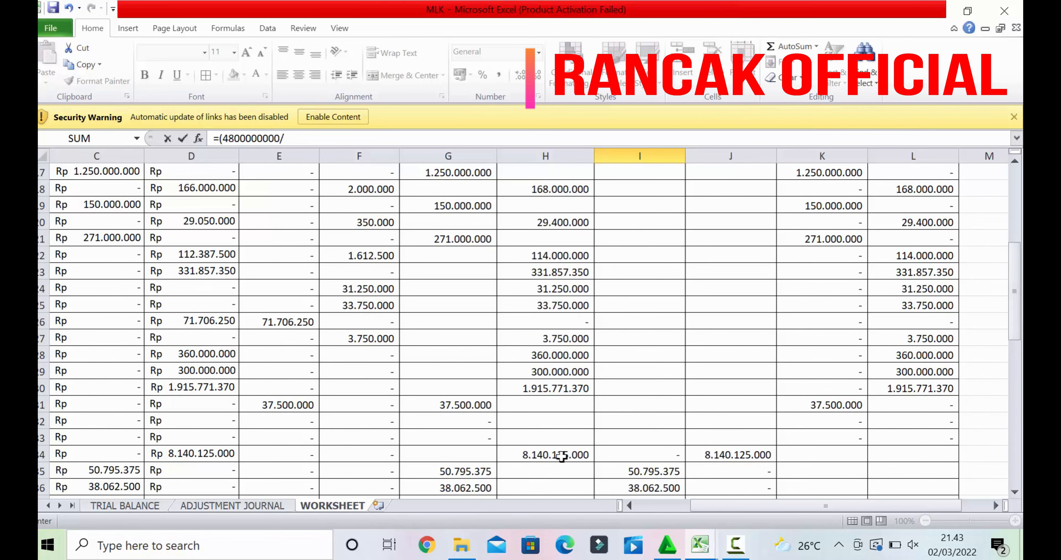
{"action": "left_click", "coordinate": [561, 456]}
{"action": "type", "text": ")*"}
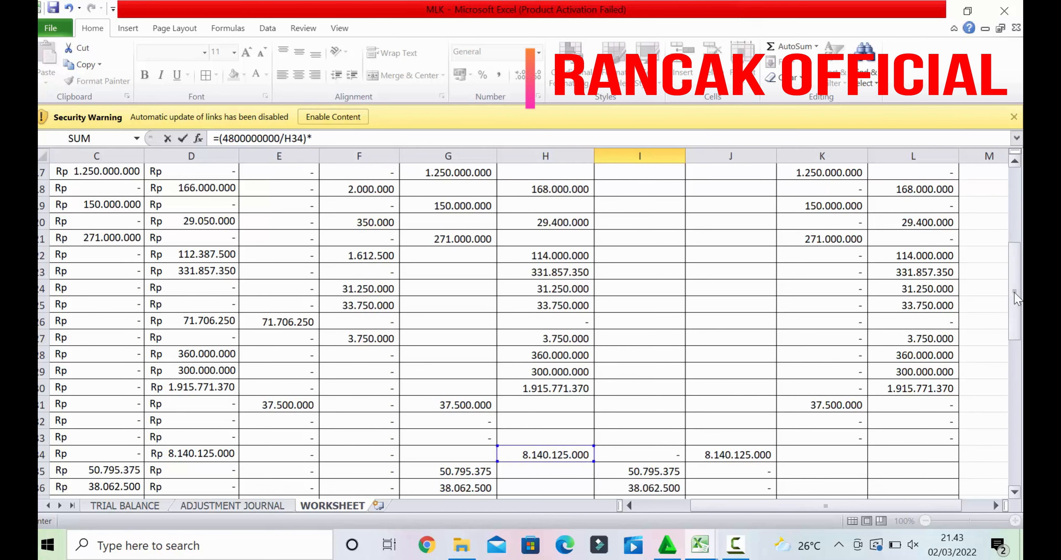
{"action": "left_click_drag", "start_coordinate": [1014, 293], "coordinate": [1021, 448]}
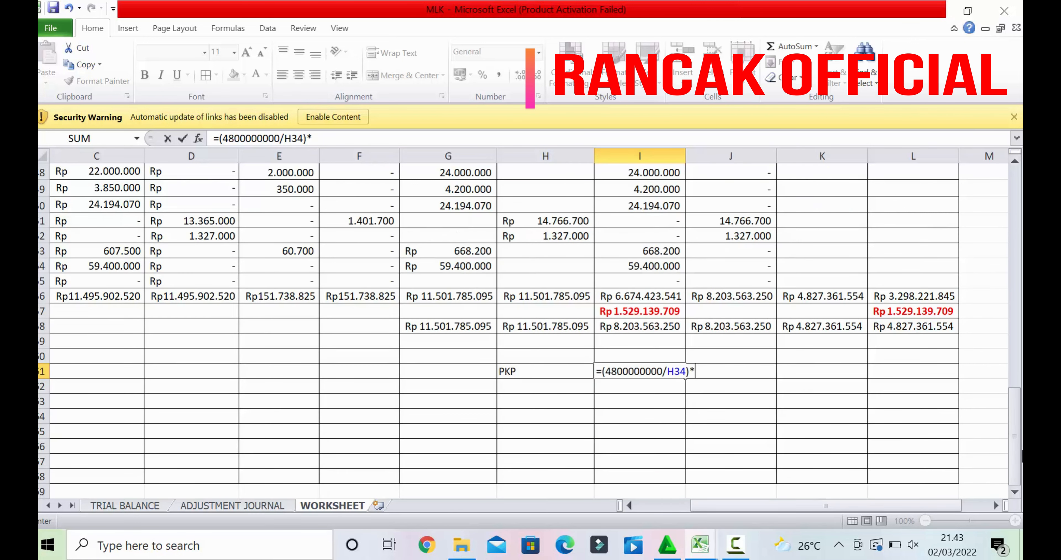
{"action": "left_click", "coordinate": [645, 309]}
{"action": "key", "text": "Return"}
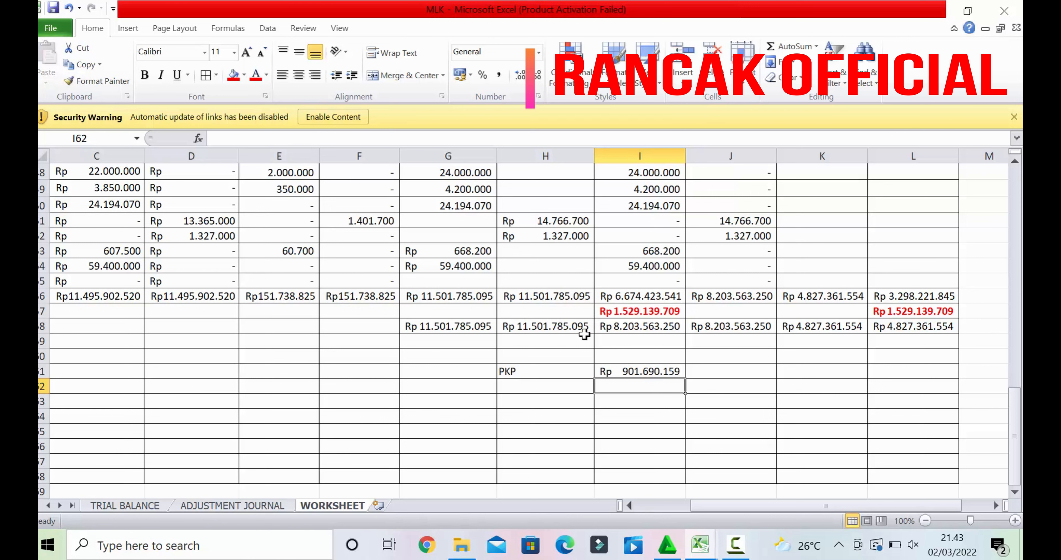
Label cell H62 FASILITAS and enter =(50%*25%)*I61 in cell J62
{"action": "left_click", "coordinate": [550, 387]}
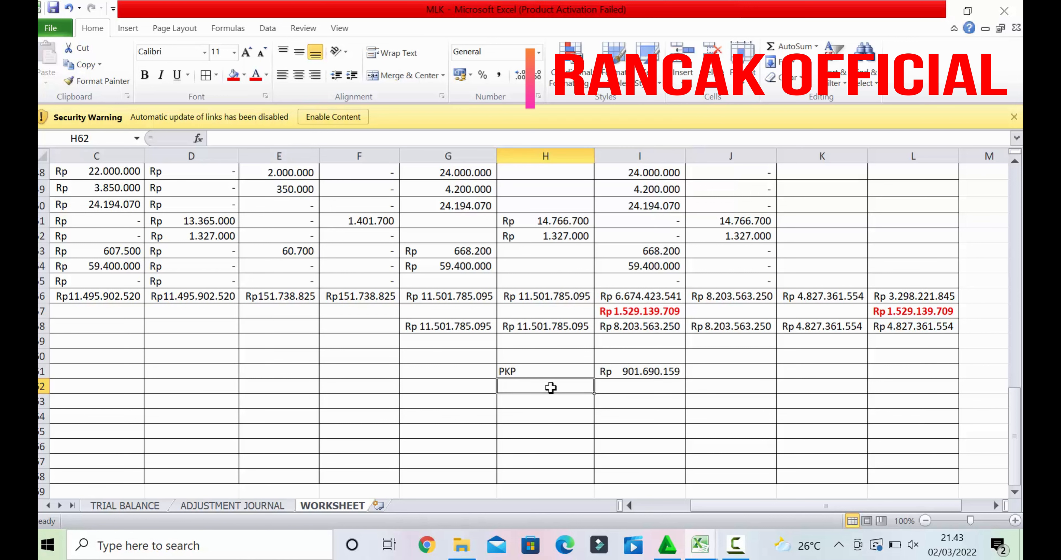
{"action": "type", "text": "FASILITAS"}
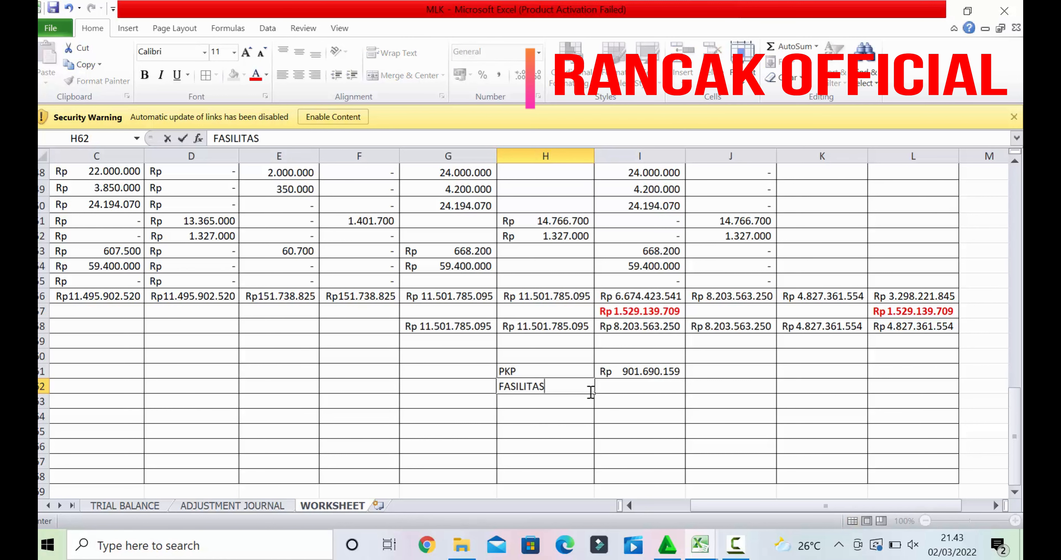
{"action": "left_click", "coordinate": [726, 387]}
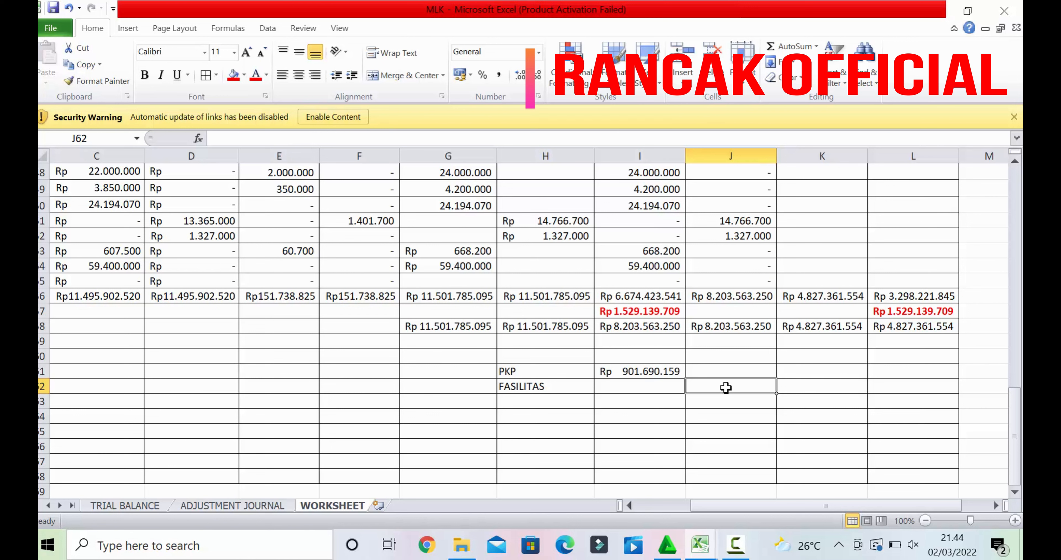
{"action": "type", "text": "="}
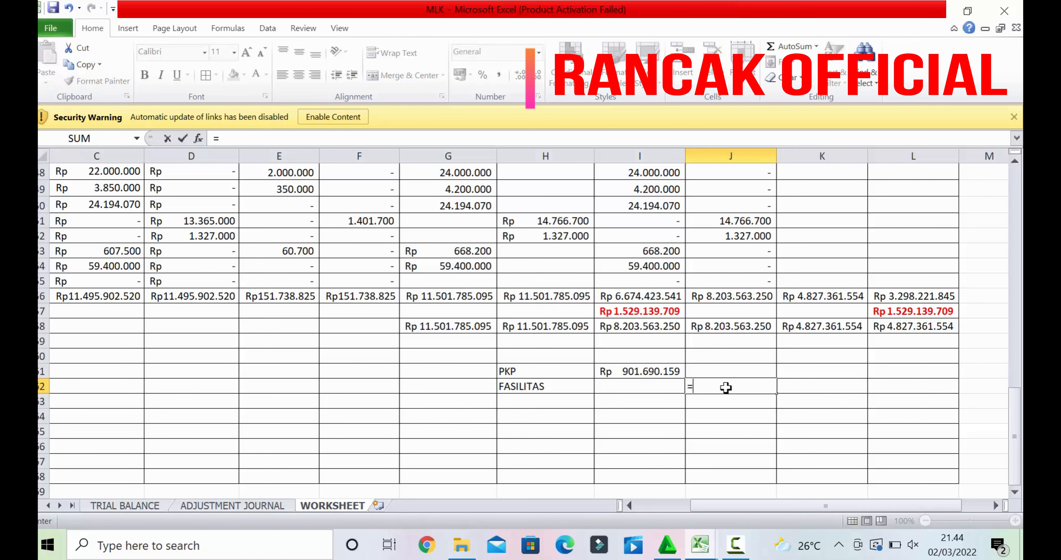
{"action": "type", "text": "(50%*"}
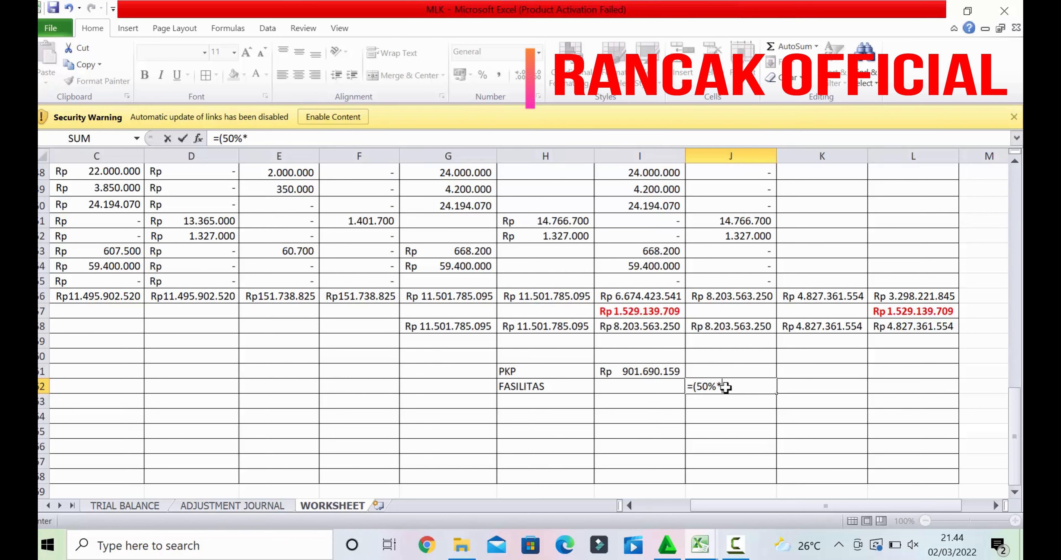
{"action": "type", "text": "25%)*"}
{"action": "left_click", "coordinate": [660, 371]}
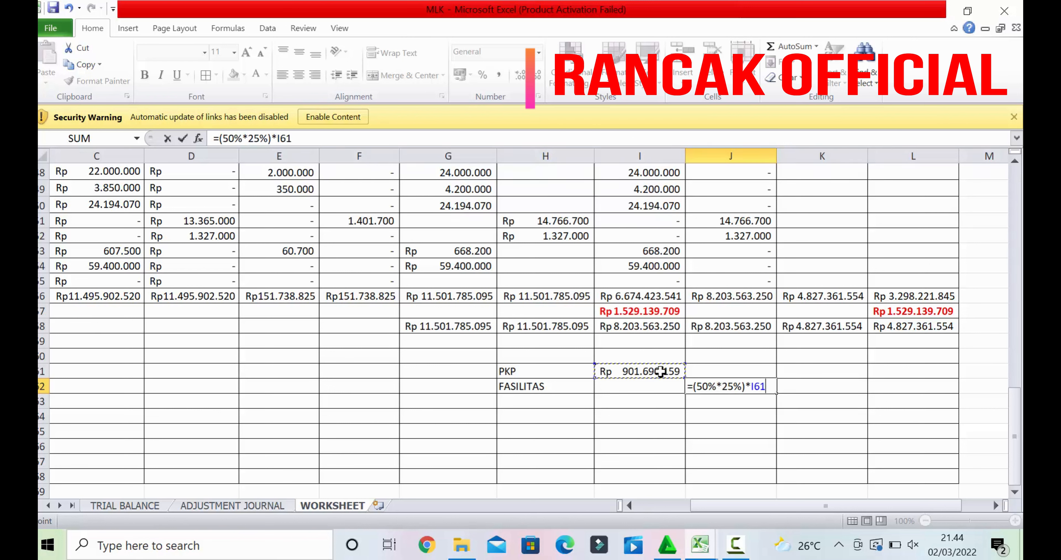
{"action": "key", "text": "Return"}
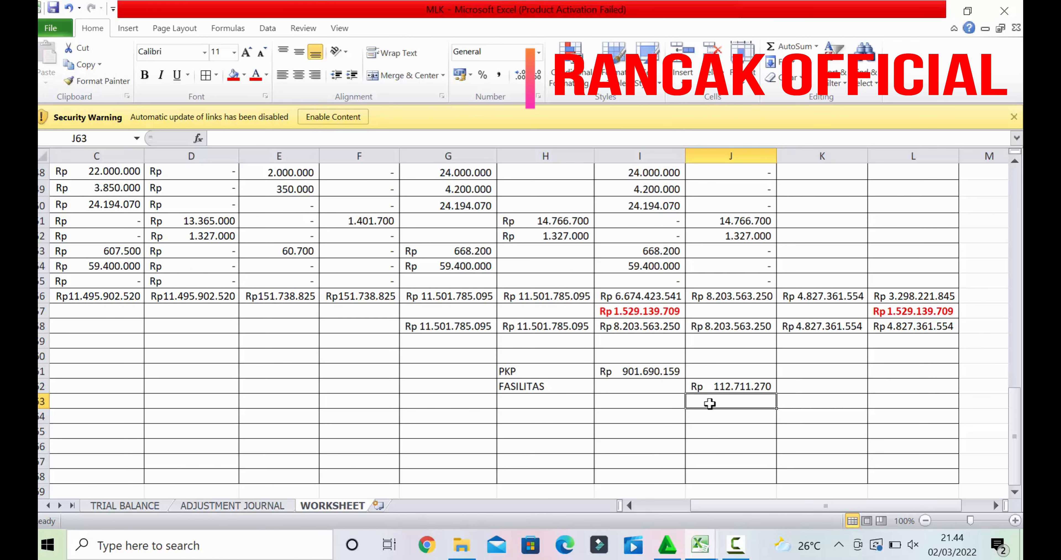
Enter =25%*(I57-I61) in cell J63 for the tax on the remaining profit
{"action": "type", "text": "="}
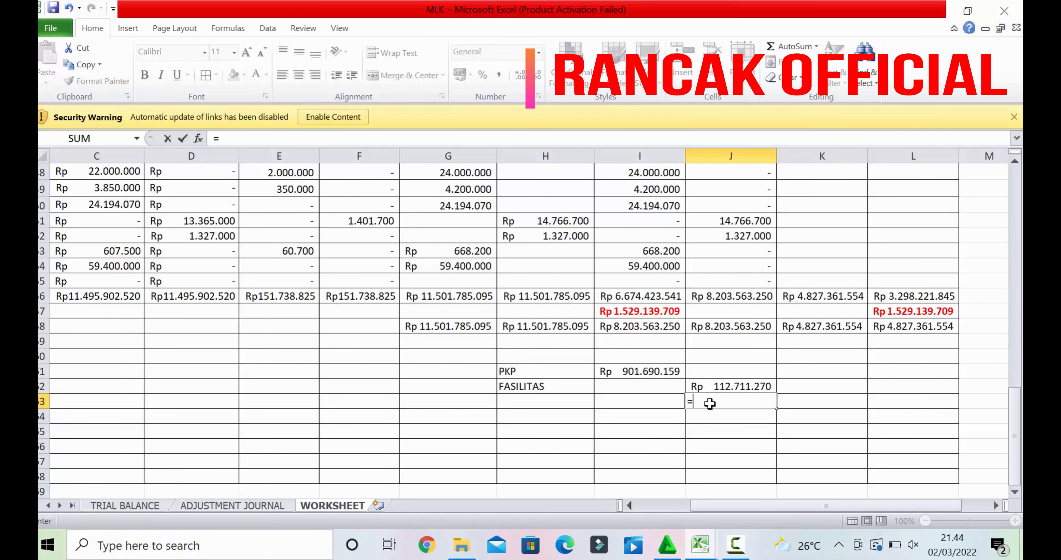
{"action": "type", "text": "25%*("}
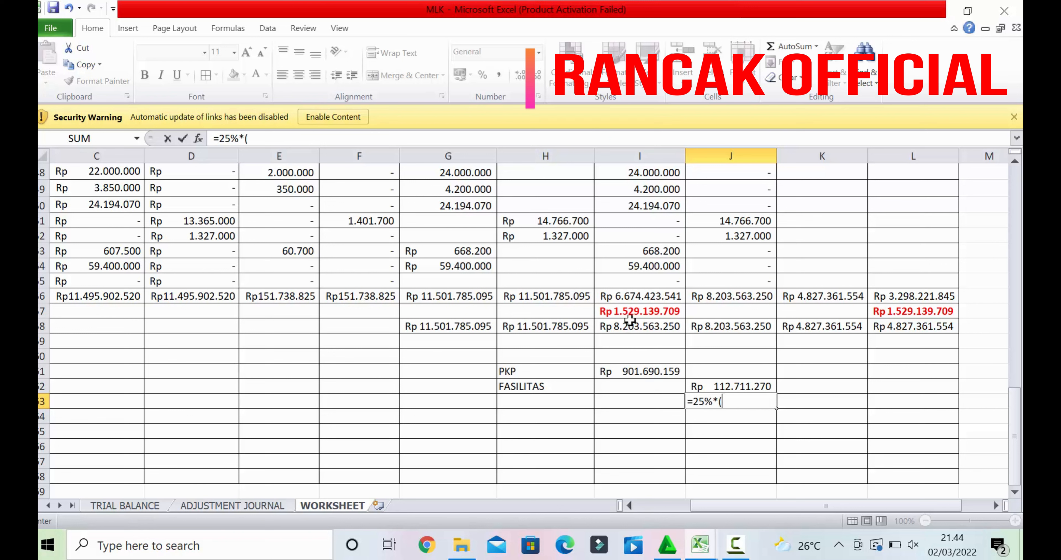
{"action": "left_click", "coordinate": [632, 311]}
{"action": "type", "text": "-"}
{"action": "left_click", "coordinate": [647, 370]}
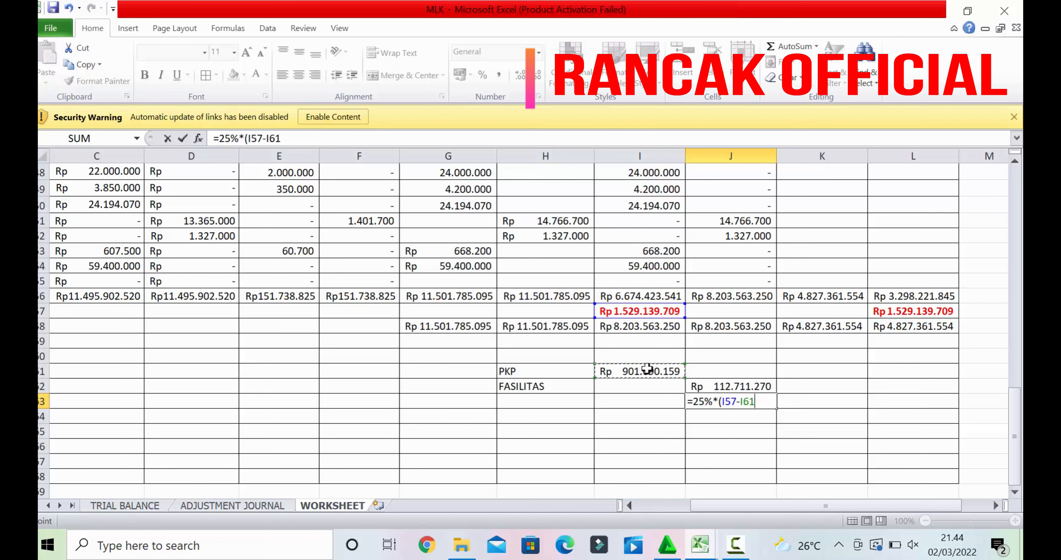
{"action": "type", "text": ")"}
{"action": "key", "text": "Return"}
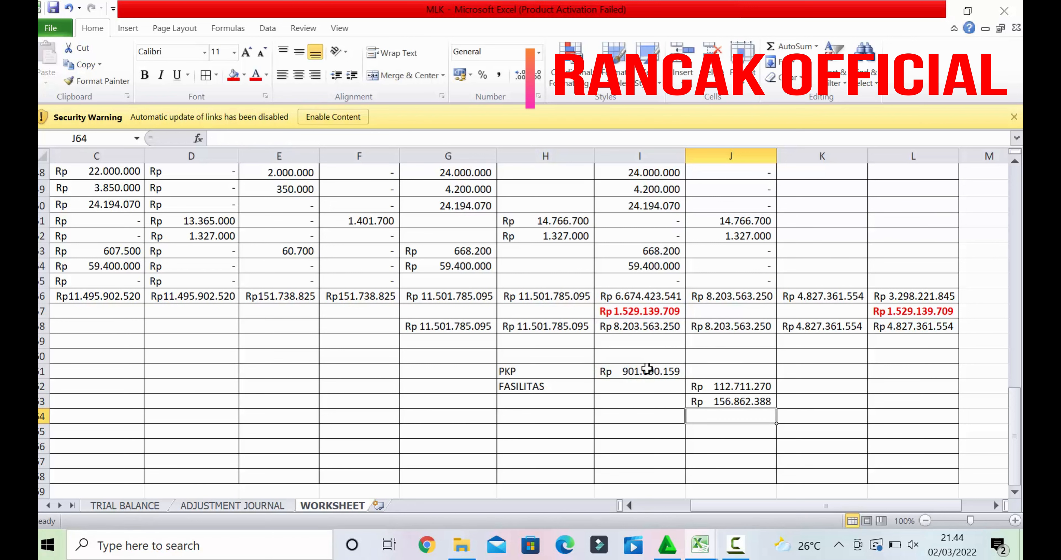
Label cell H64 TOTAL and enter =SUM(J62:J63) in cell J64
{"action": "left_click", "coordinate": [550, 411]}
{"action": "type", "text": "TOTAL"}
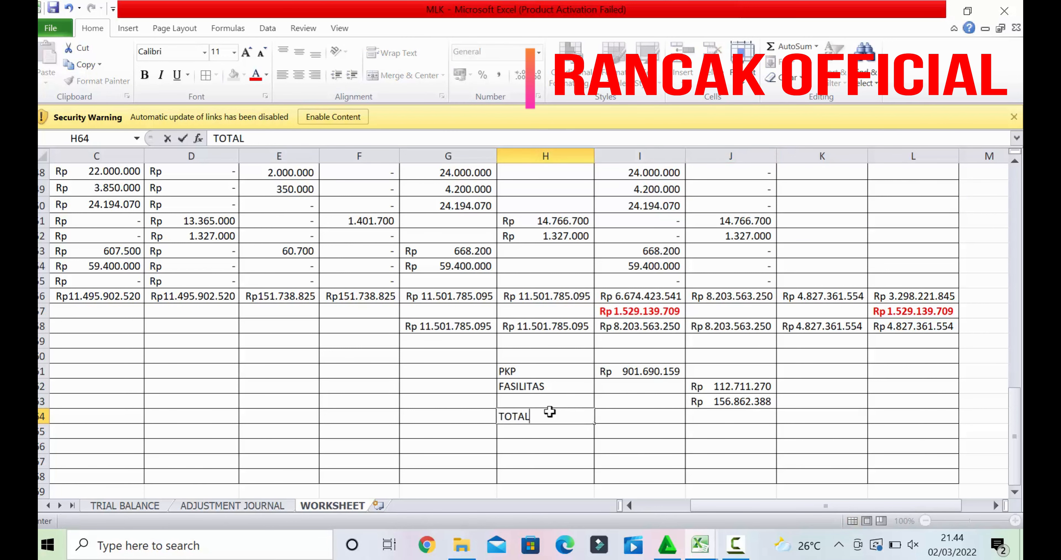
{"action": "left_click", "coordinate": [714, 412]}
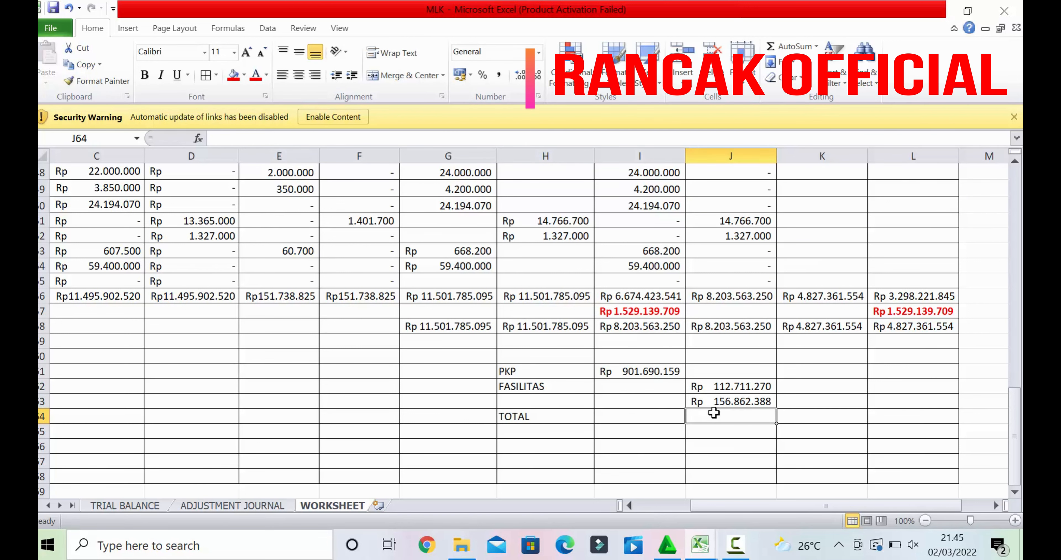
{"action": "type", "text": "=SUM"}
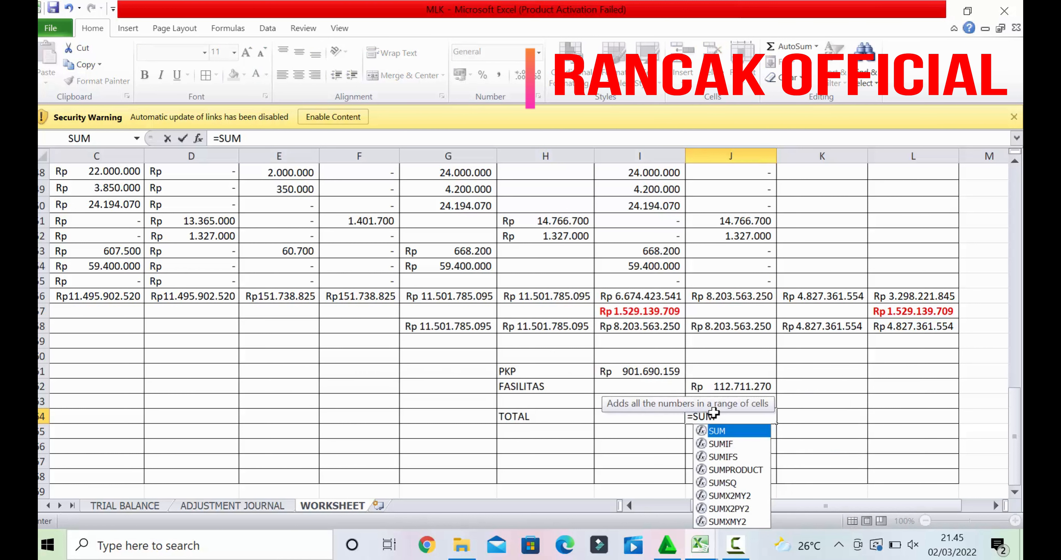
{"action": "type", "text": "("}
{"action": "left_click_drag", "start_coordinate": [727, 387], "coordinate": [727, 397]}
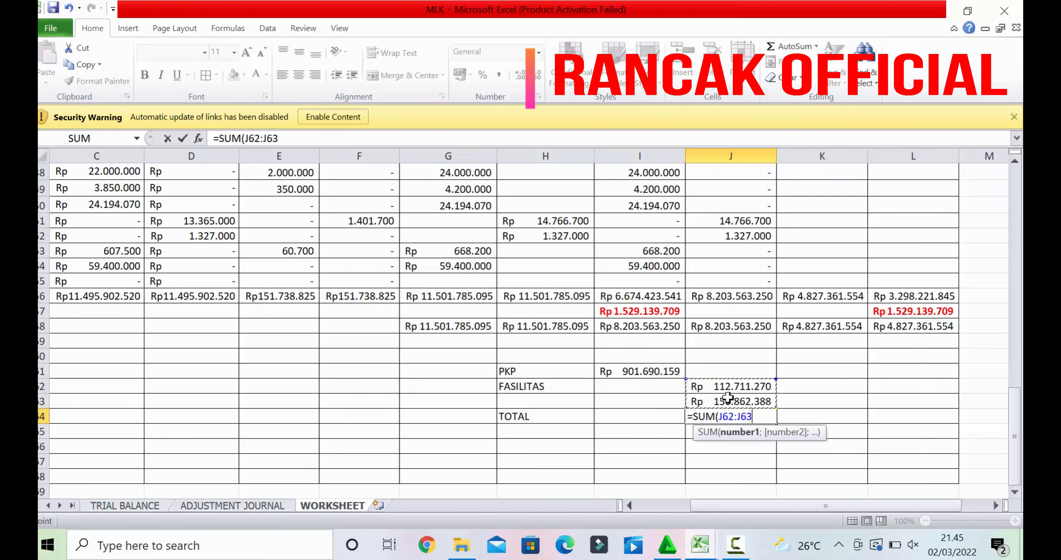
{"action": "type", "text": ")"}
{"action": "key", "text": "Return"}
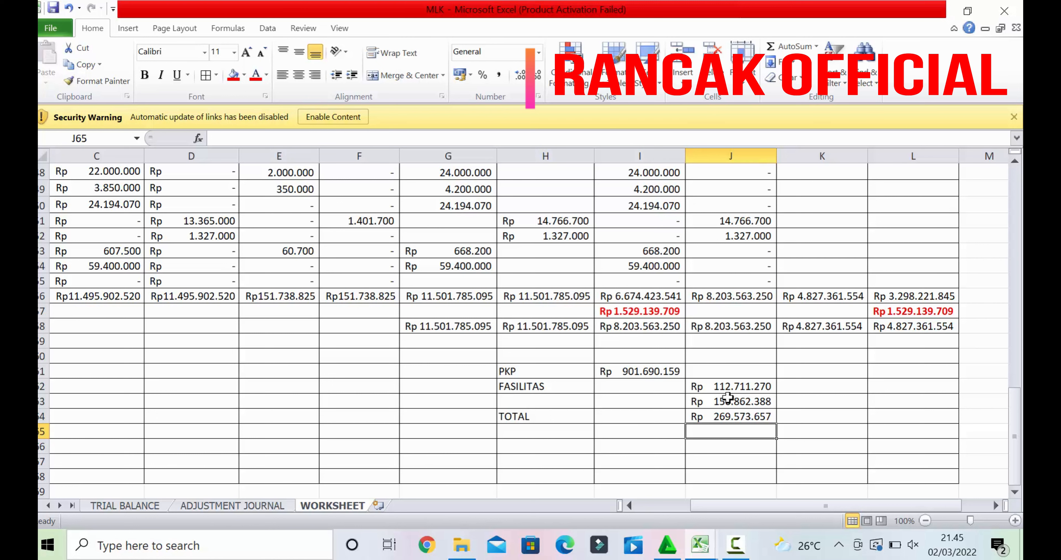
Label cell H66 LABA SEBELUM PAJAK and enter =I57 in cell J66 to bring in the profit before tax
{"action": "left_click", "coordinate": [540, 444]}
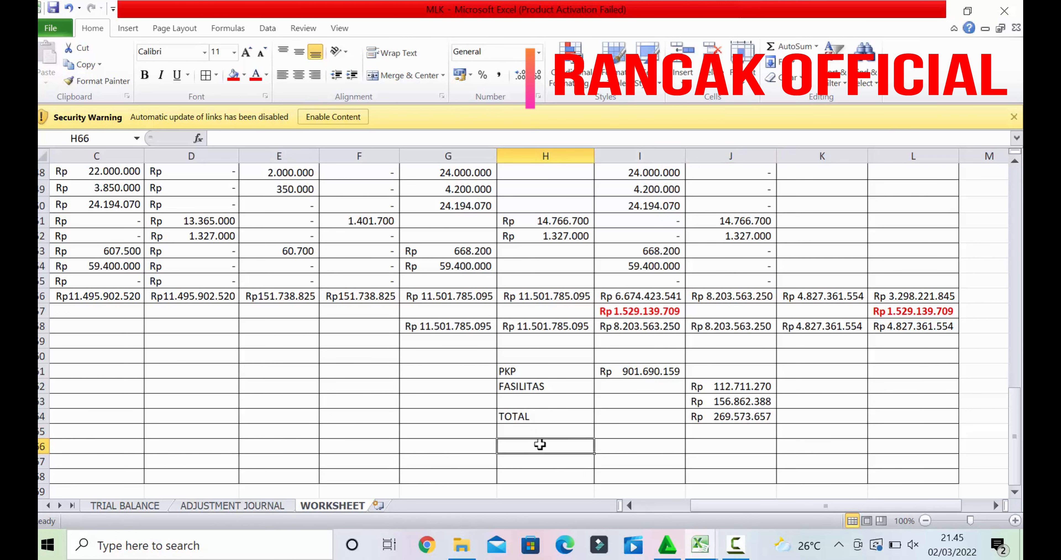
{"action": "type", "text": "LABA SEBE"}
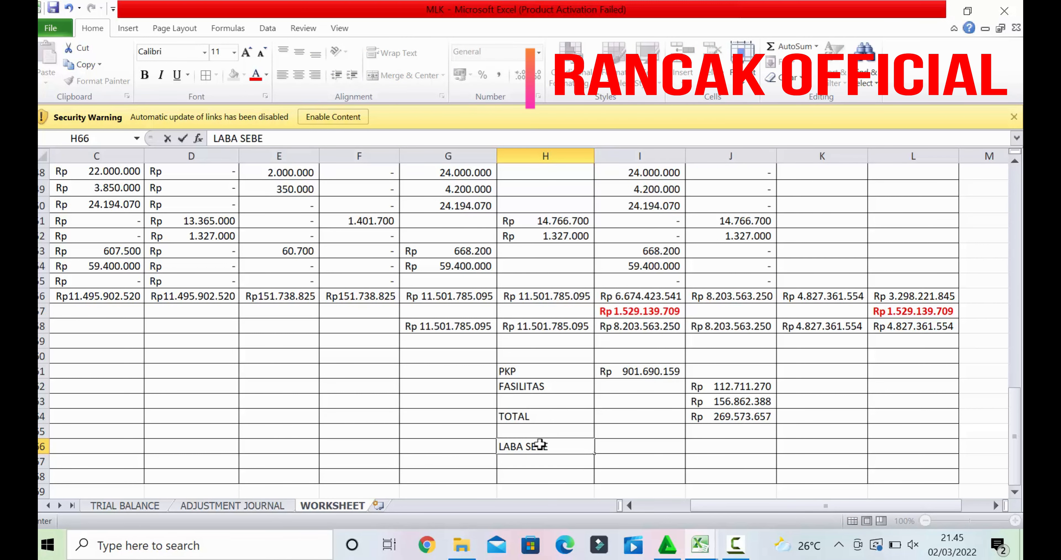
{"action": "type", "text": "LUM PAJAK"}
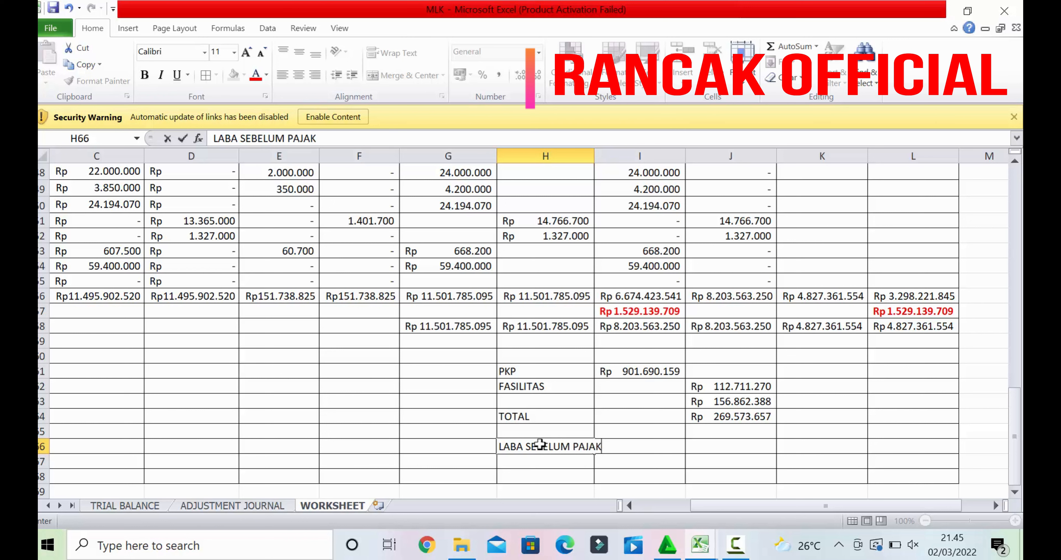
{"action": "left_click", "coordinate": [710, 444]}
{"action": "type", "text": "="}
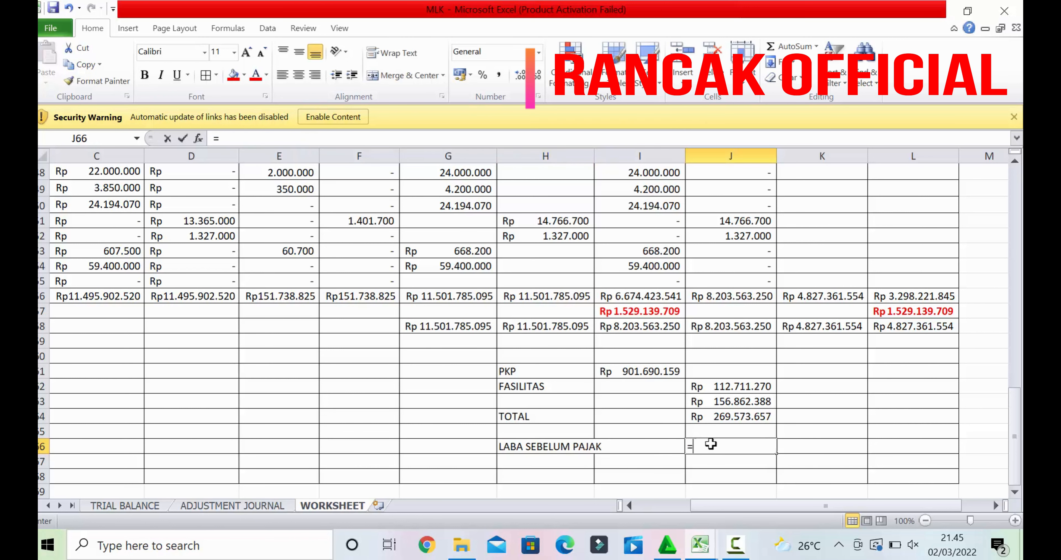
{"action": "left_click", "coordinate": [654, 309]}
{"action": "key", "text": "Return"}
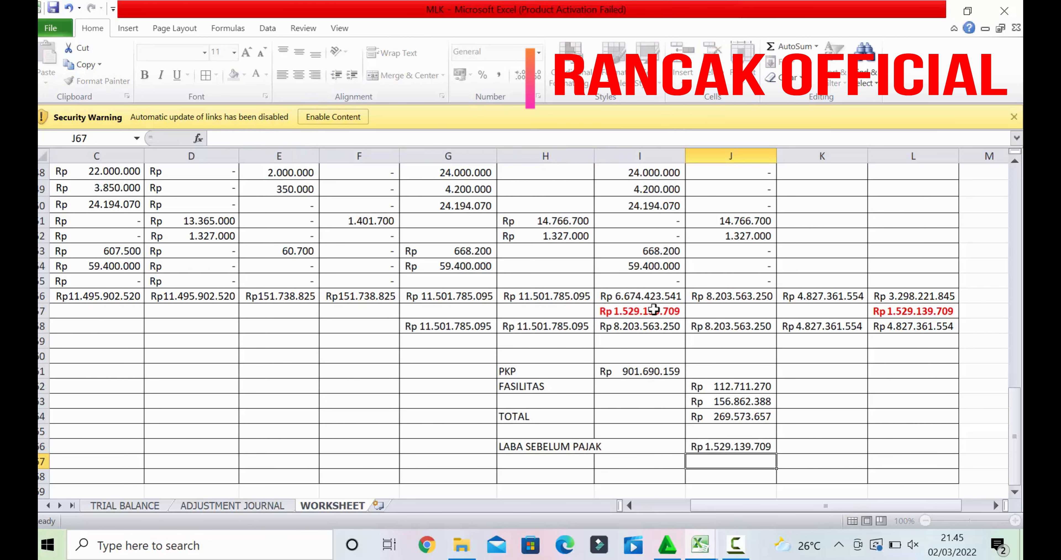
Label cell H67 LABA SETELAH PAJAK
{"action": "left_click", "coordinate": [584, 465]}
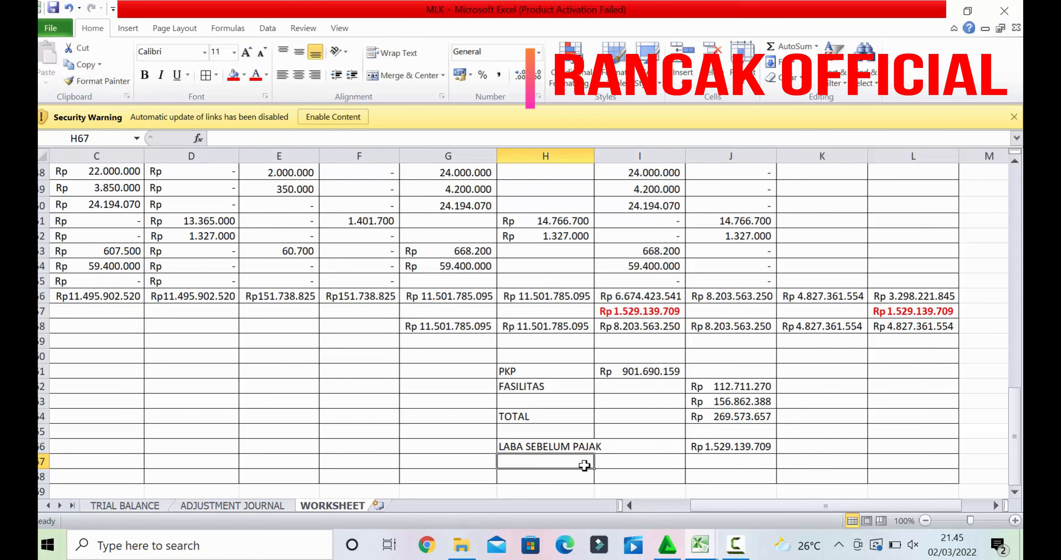
{"action": "type", "text": "LABA "}
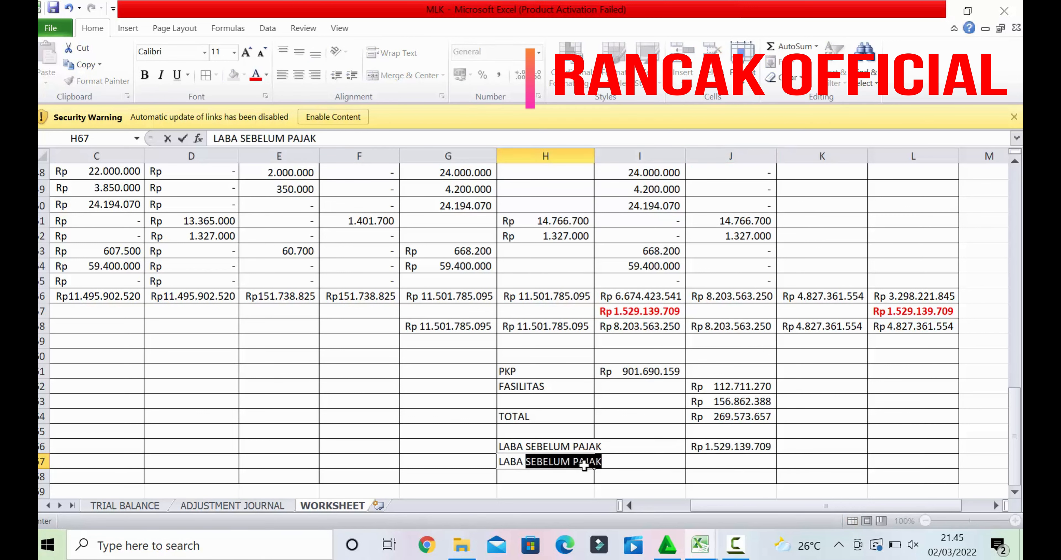
{"action": "type", "text": "SETELAH"}
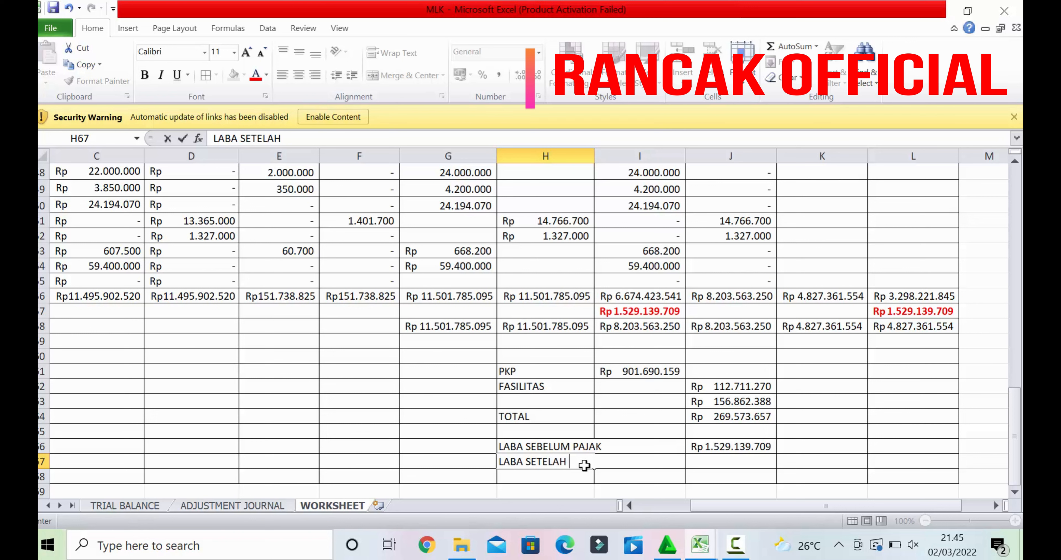
{"action": "type", "text": " PAJAK"}
{"action": "left_click", "coordinate": [727, 458]}
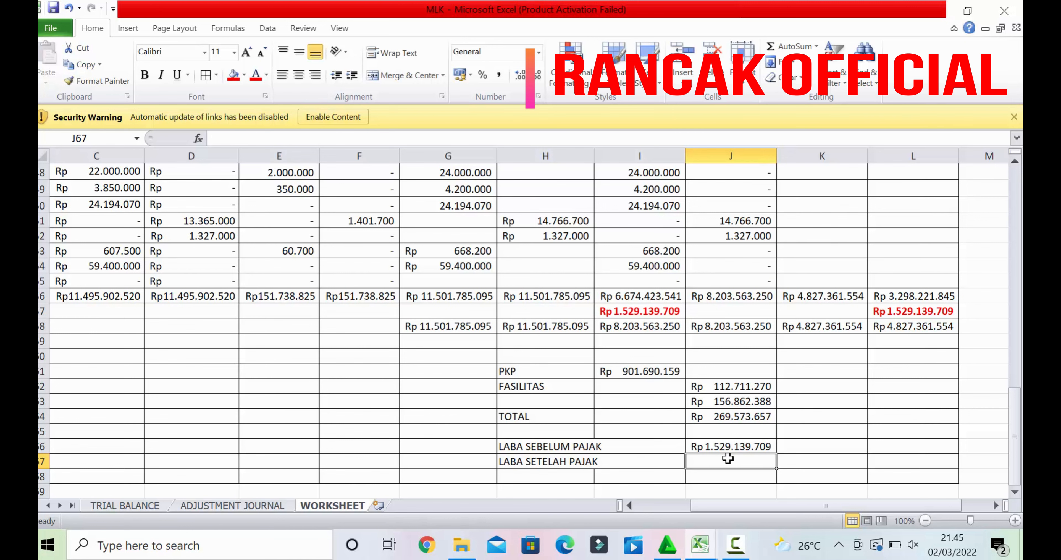
Try to link the Income Tax Expense debit in cell G39 of the adjustment journal to =WORKSHEET!J64
{"action": "left_click", "coordinate": [201, 506]}
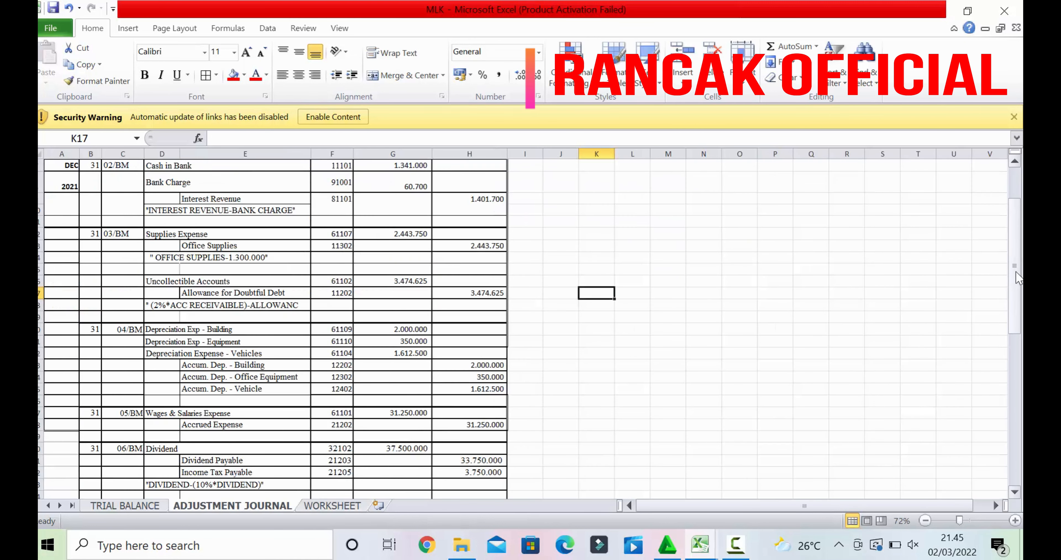
{"action": "left_click_drag", "start_coordinate": [1015, 280], "coordinate": [1014, 432]}
{"action": "left_click", "coordinate": [407, 189]}
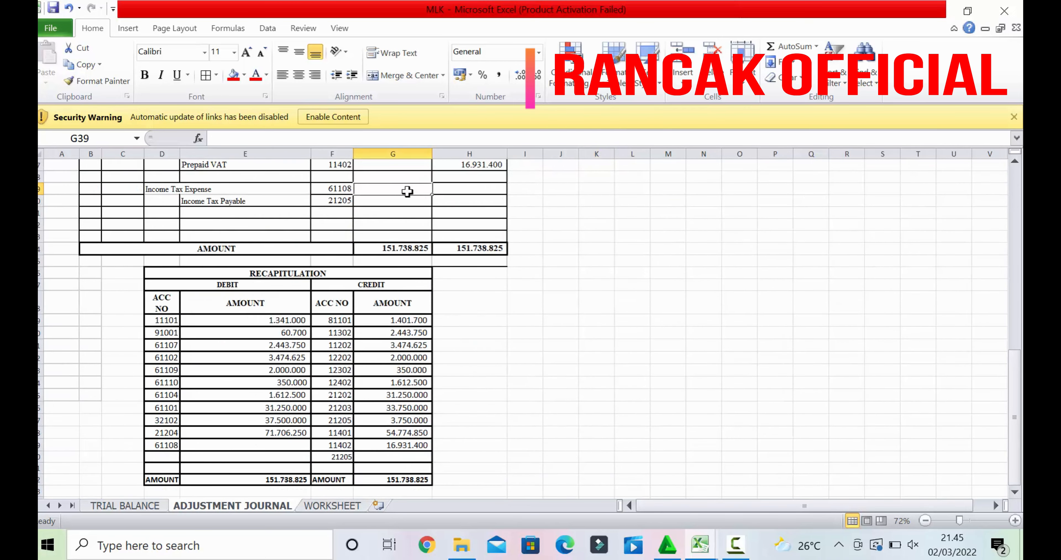
{"action": "type", "text": "="}
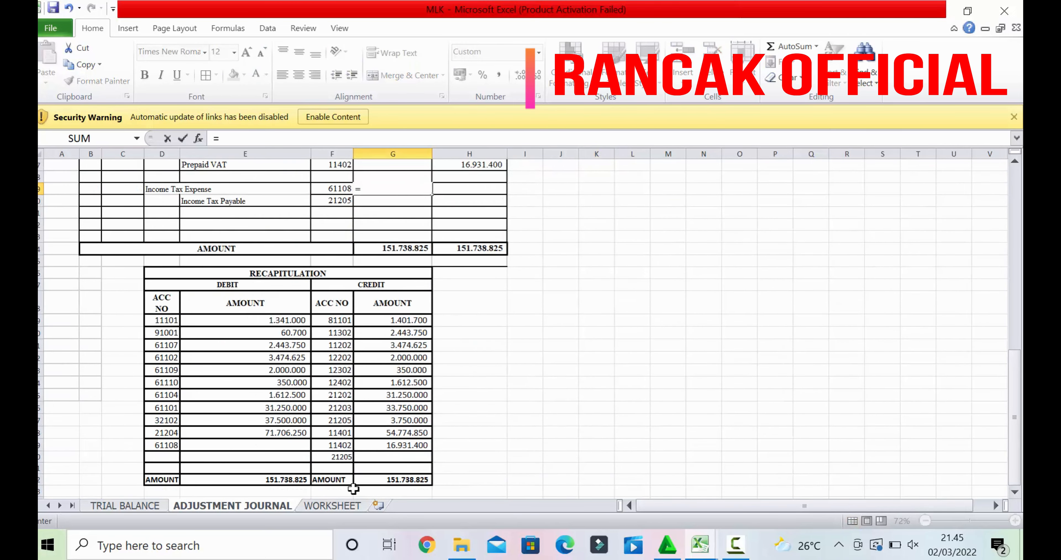
{"action": "left_click", "coordinate": [338, 505]}
{"action": "left_click", "coordinate": [716, 419]}
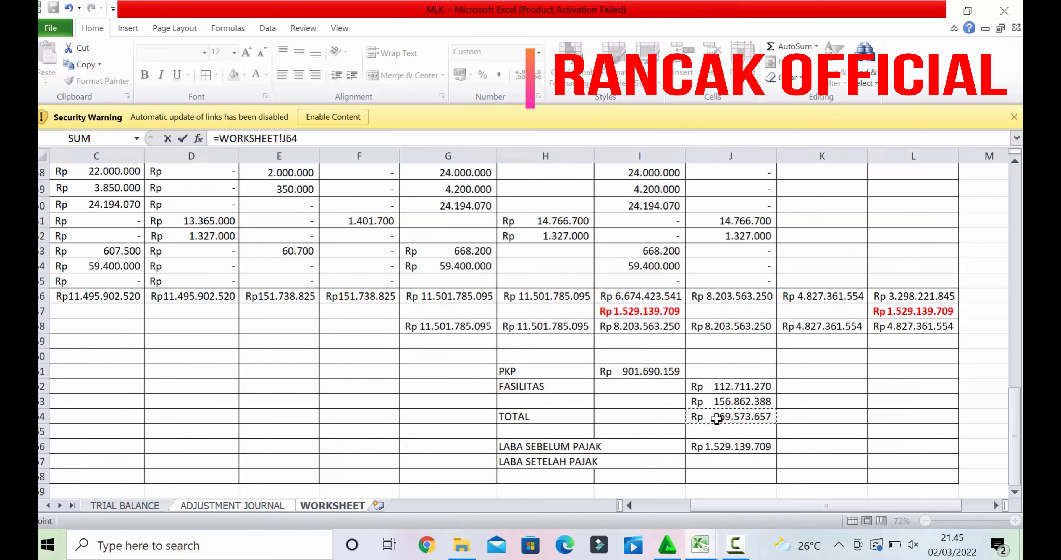
{"action": "key", "text": "Return"}
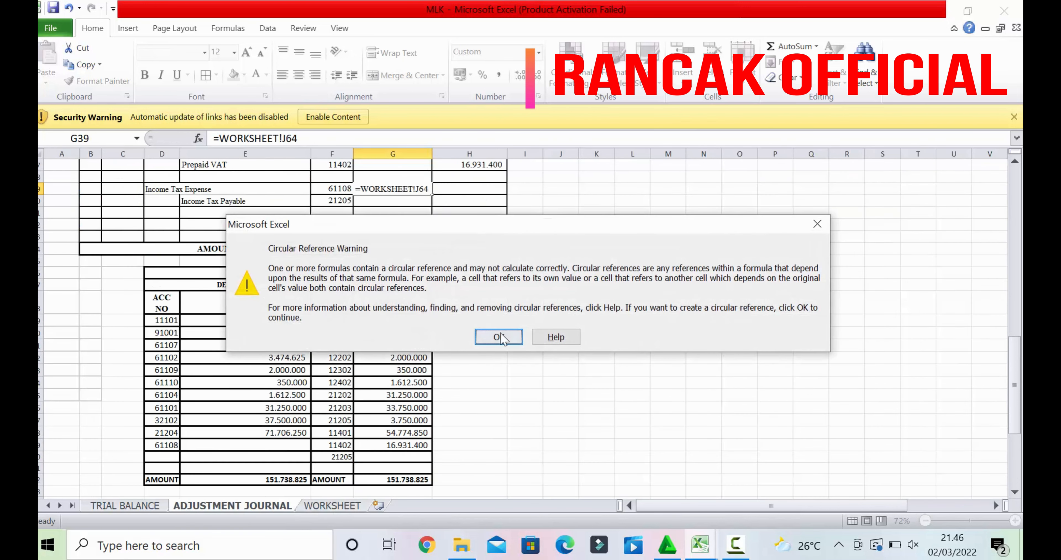
{"action": "left_click", "coordinate": [817, 223]}
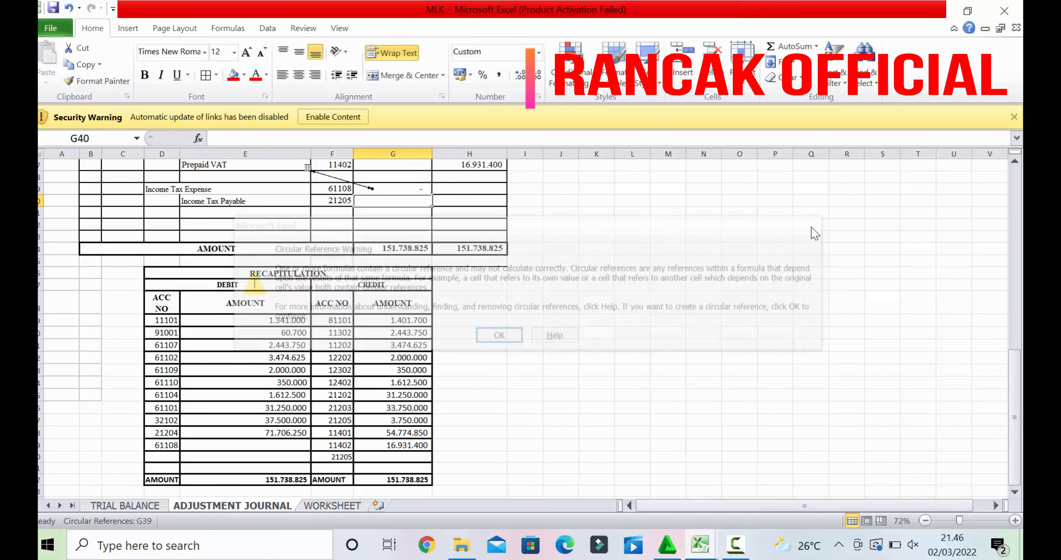
{"action": "key", "text": "ctrl+z"}
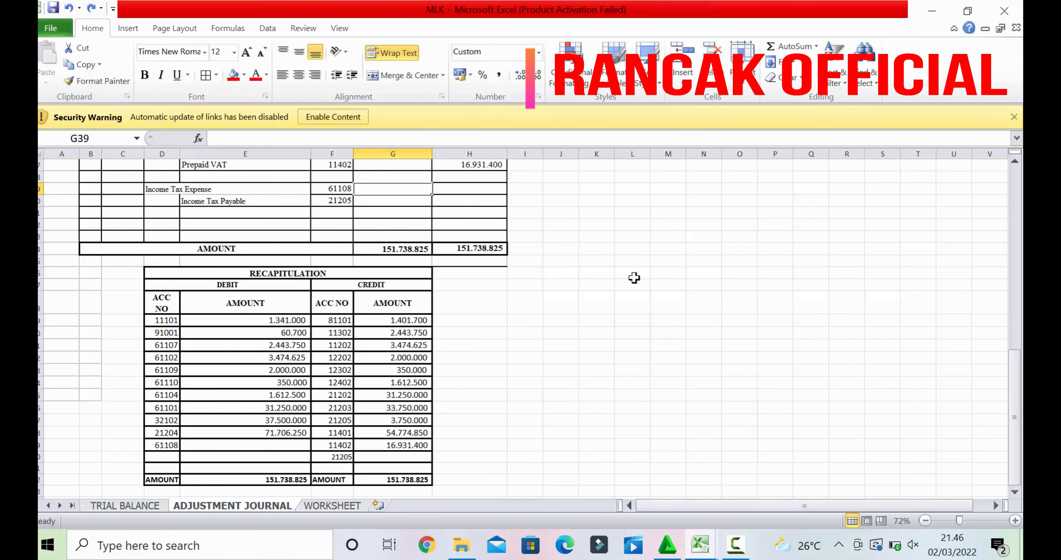
Enter the total tax of 269573657 as the Income Tax Expense debit in cell G39 of the adjustment journal
{"action": "left_click", "coordinate": [331, 506]}
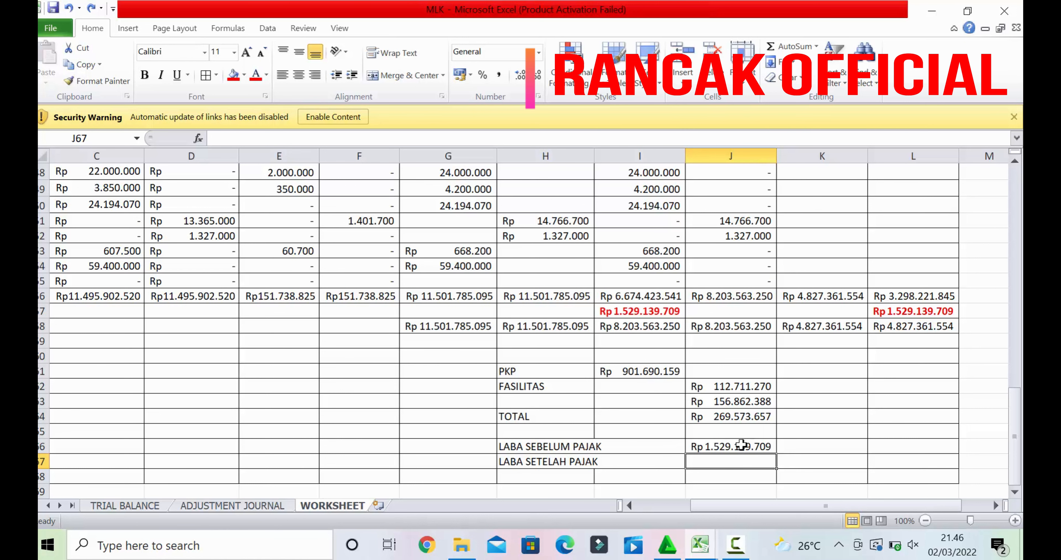
{"action": "left_click", "coordinate": [224, 506]}
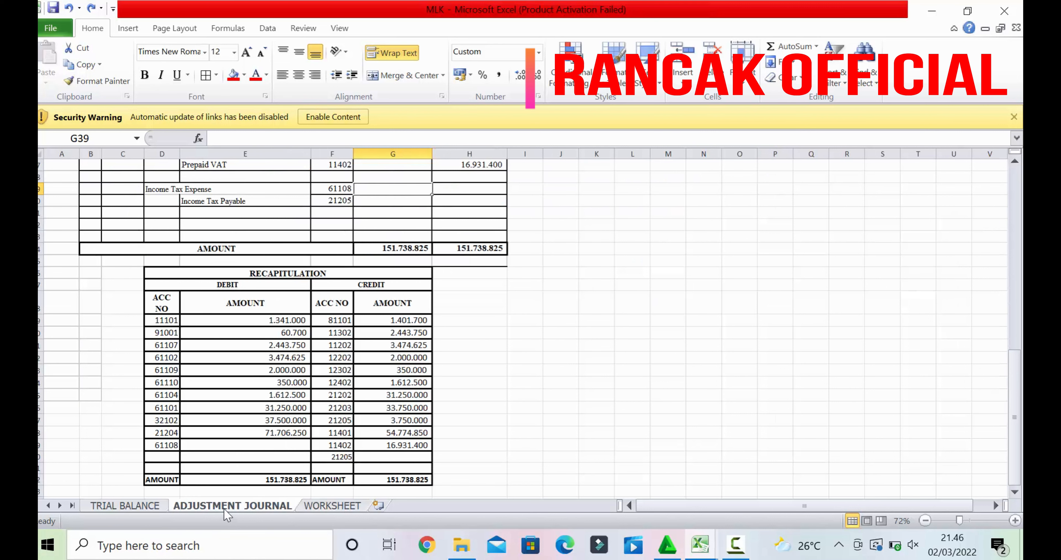
{"action": "type", "text": "269.57"}
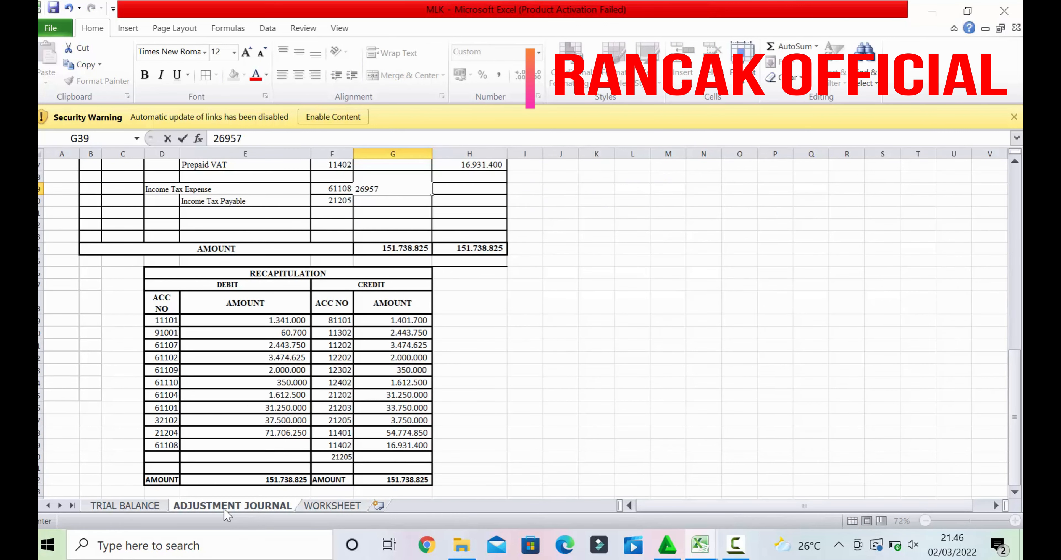
{"action": "type", "text": "3"}
{"action": "left_click", "coordinate": [348, 506]}
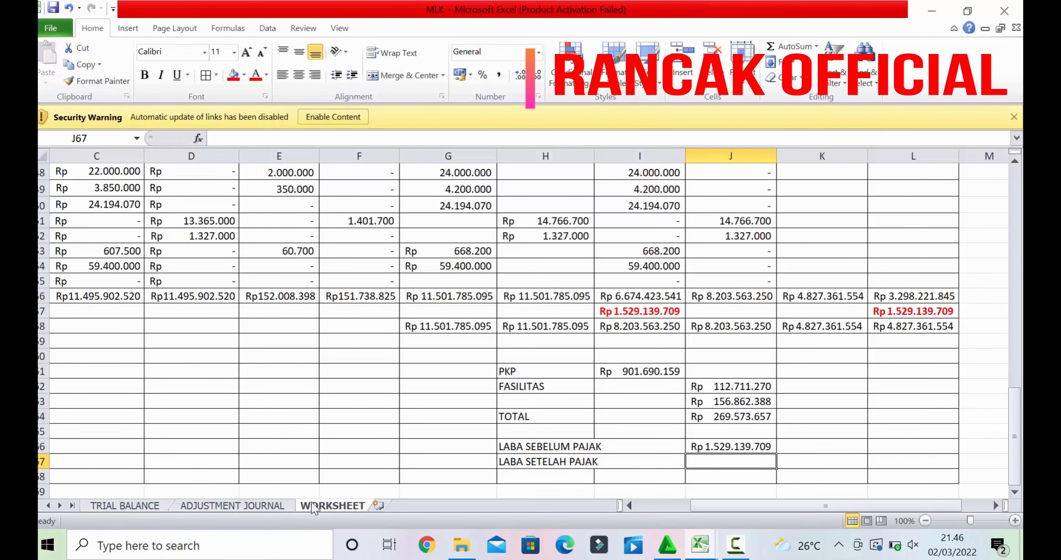
{"action": "left_click", "coordinate": [270, 510]}
{"action": "type", "text": "657"}
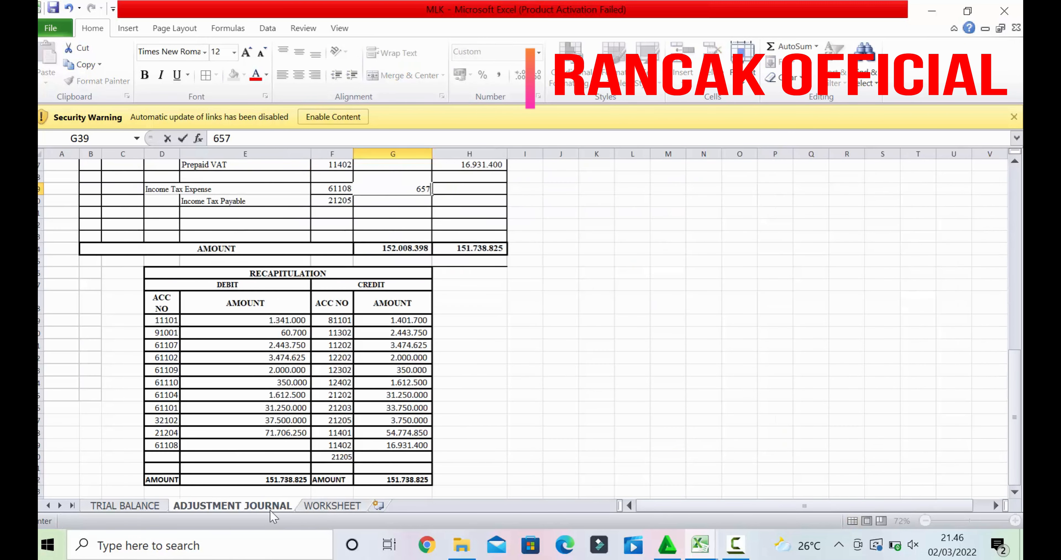
{"action": "type", "text": "]"}
{"action": "key", "text": "BackSpace"}
{"action": "key", "text": "BackSpace"}
{"action": "key", "text": "BackSpace"}
{"action": "key", "text": "BackSpace"}
{"action": "type", "text": "269573657"}
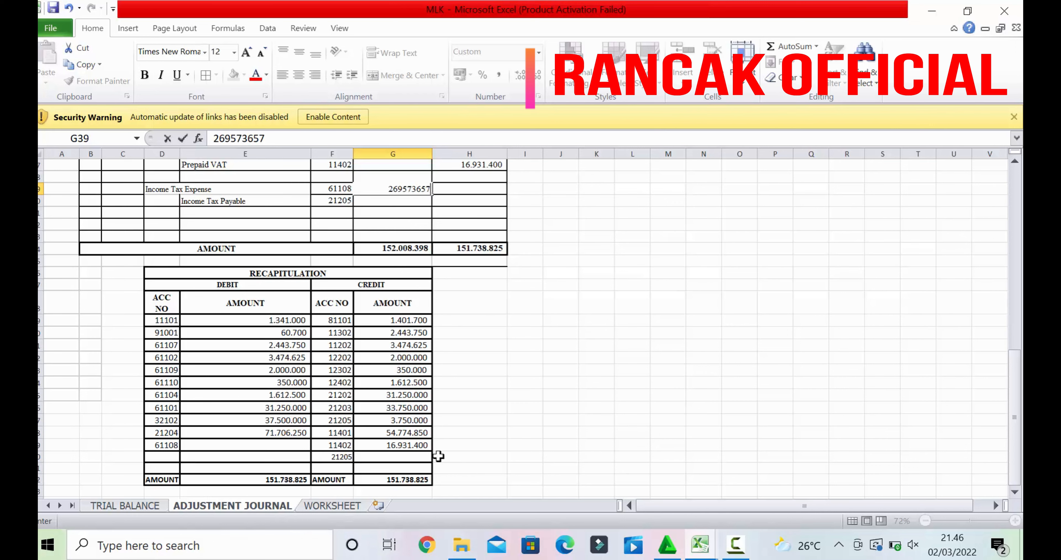
{"action": "left_click", "coordinate": [331, 505]}
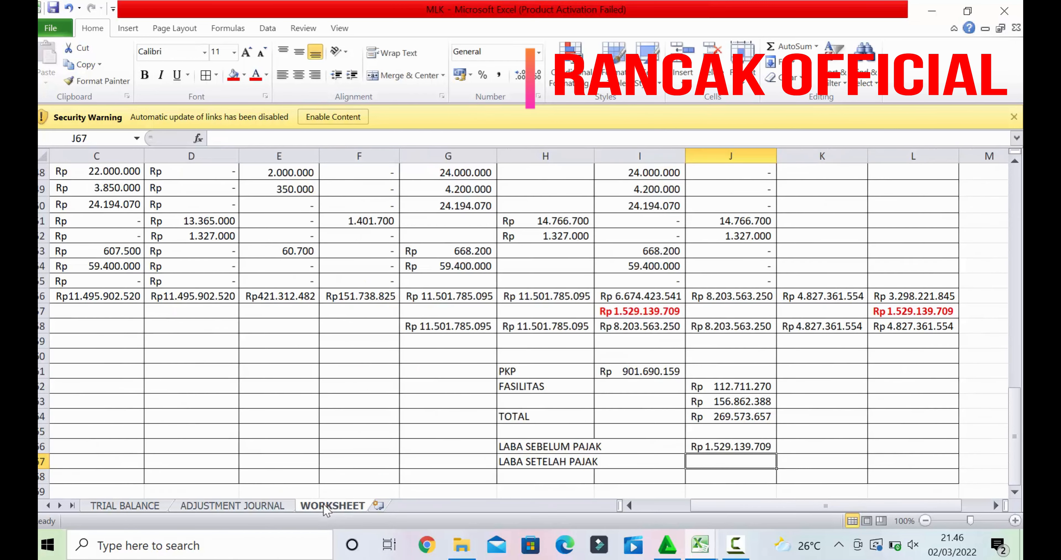
{"action": "left_click", "coordinate": [262, 506]}
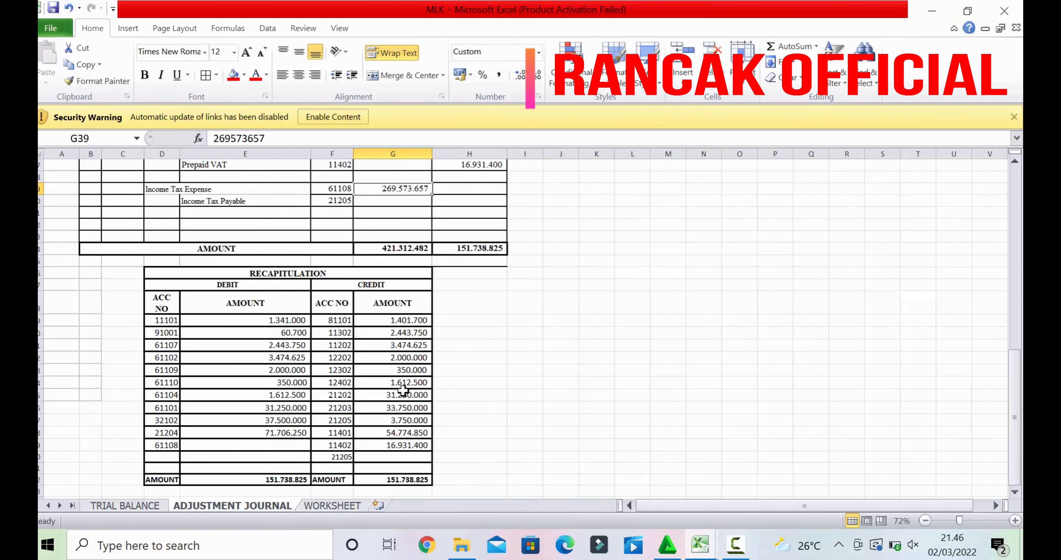
Enter =G39 in cell H40 so the Income Tax Payable credit equals the Income Tax Expense debit
{"action": "left_click", "coordinate": [455, 204]}
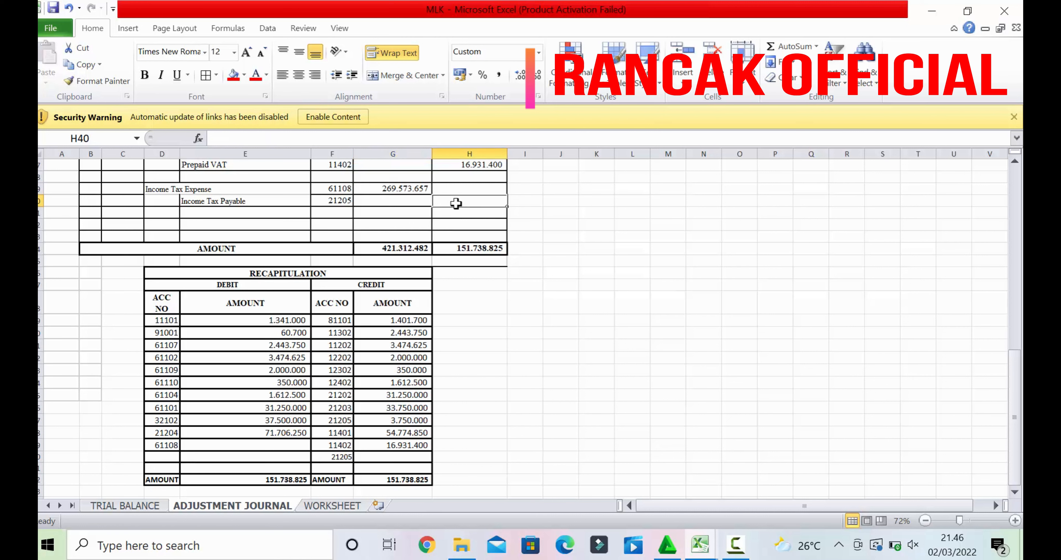
{"action": "type", "text": "="}
{"action": "left_click", "coordinate": [414, 184]}
{"action": "key", "text": "Return"}
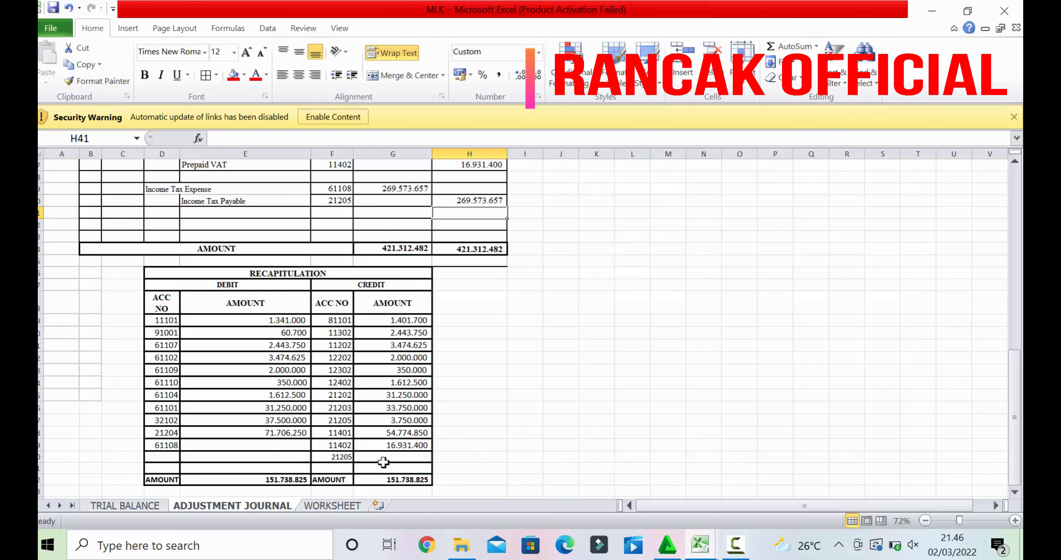
Examine the column totals, the profit formula in I57 and the Income Tax Expense row on the WORKSHEET sheet
{"action": "left_click", "coordinate": [341, 504]}
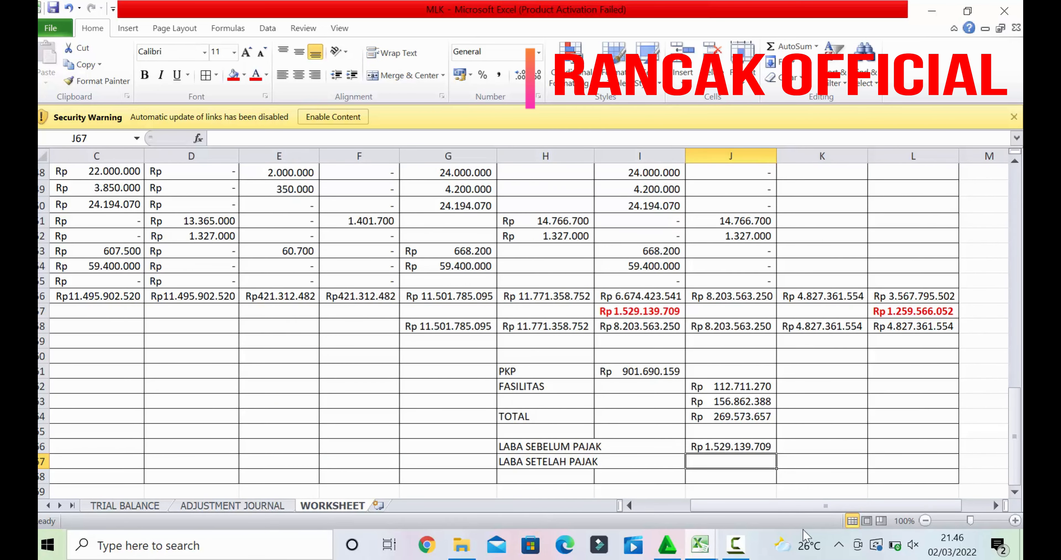
{"action": "left_click_drag", "start_coordinate": [778, 508], "coordinate": [667, 509]}
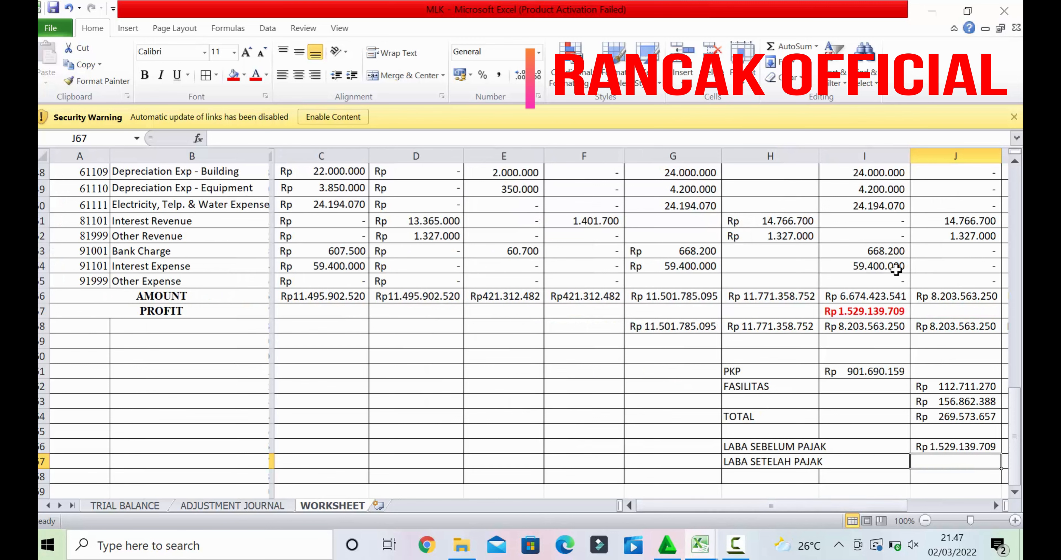
{"action": "left_click_drag", "start_coordinate": [1014, 405], "coordinate": [1014, 330]}
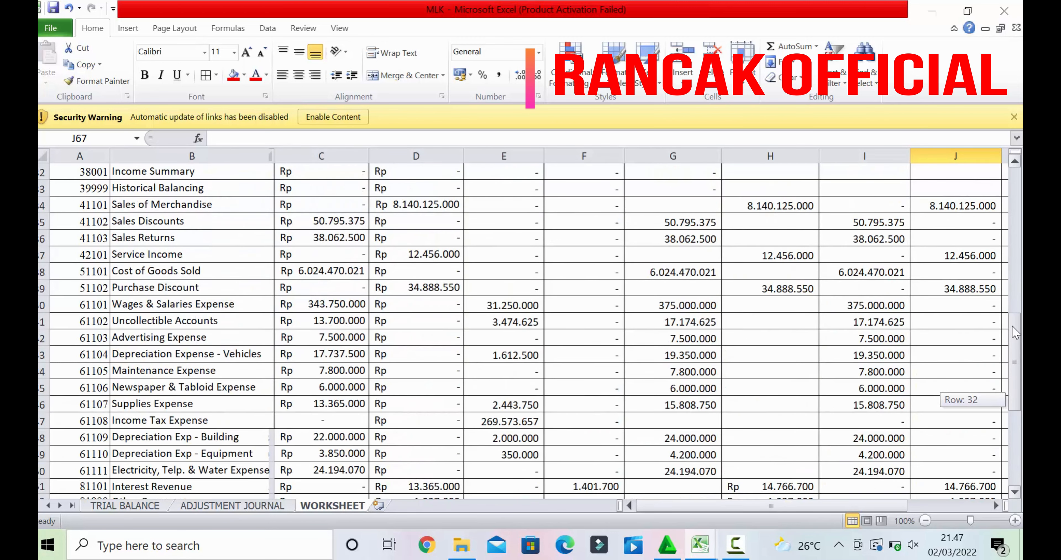
{"action": "left_click_drag", "start_coordinate": [1014, 333], "coordinate": [1014, 361]}
{"action": "left_click", "coordinate": [867, 477]}
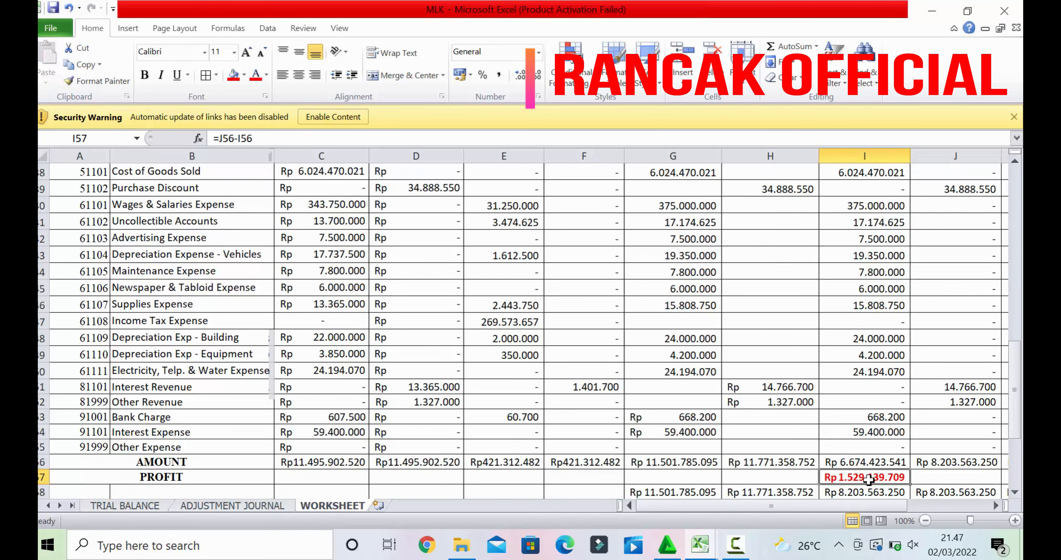
{"action": "left_click_drag", "start_coordinate": [1014, 396], "coordinate": [1012, 367]}
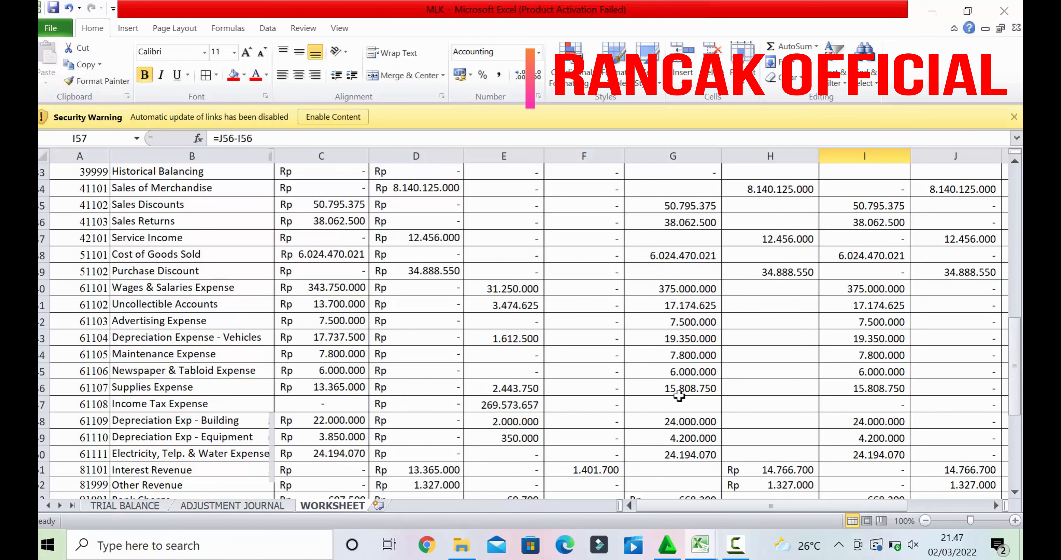
{"action": "left_click", "coordinate": [833, 405]}
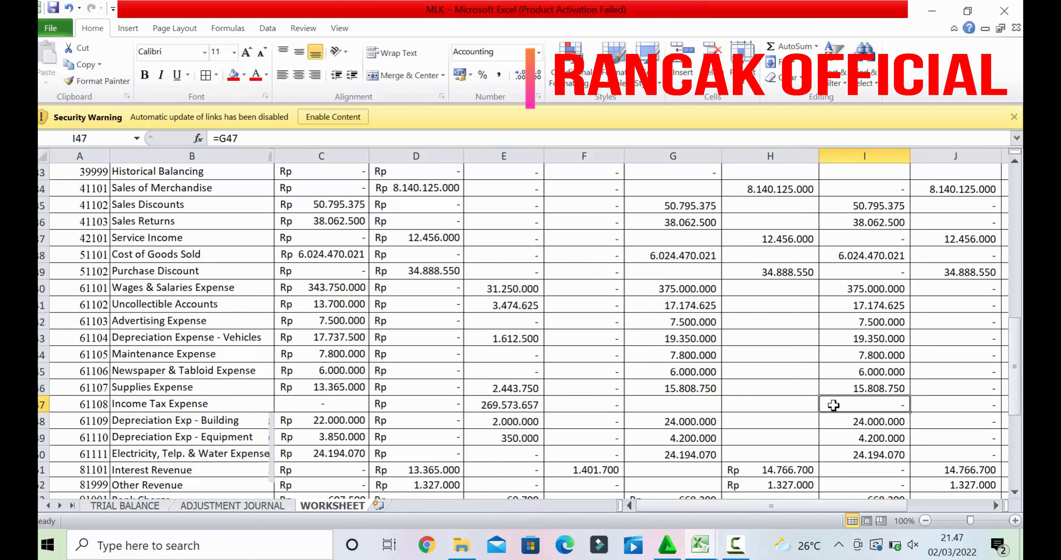
{"action": "left_click", "coordinate": [811, 404]}
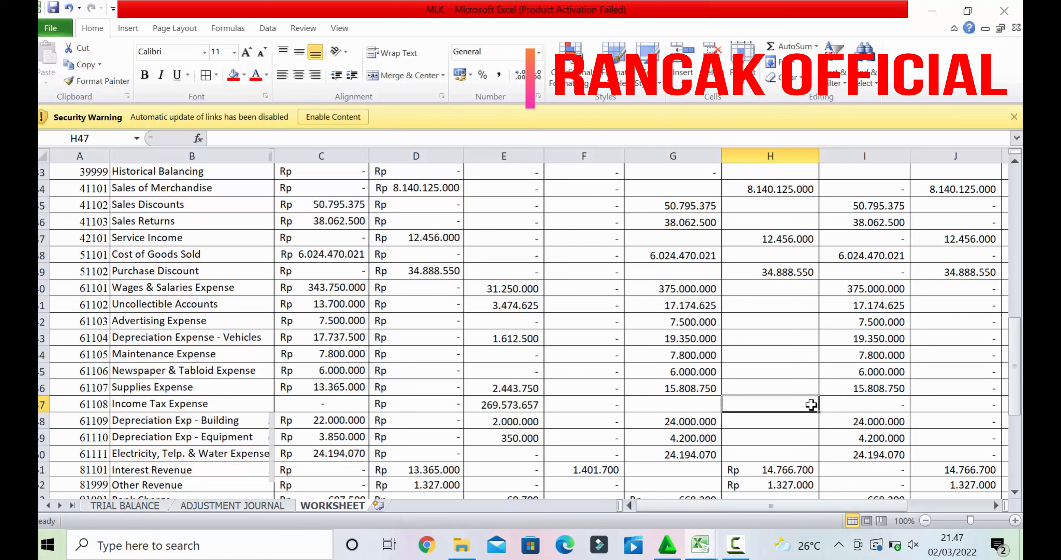
{"action": "type", "text": "="}
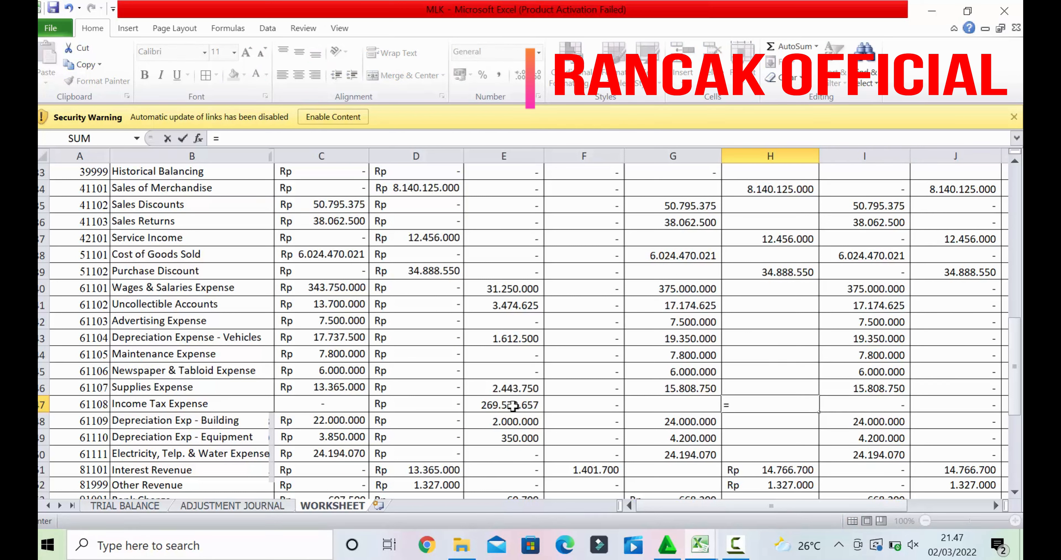
{"action": "key", "text": "Escape"}
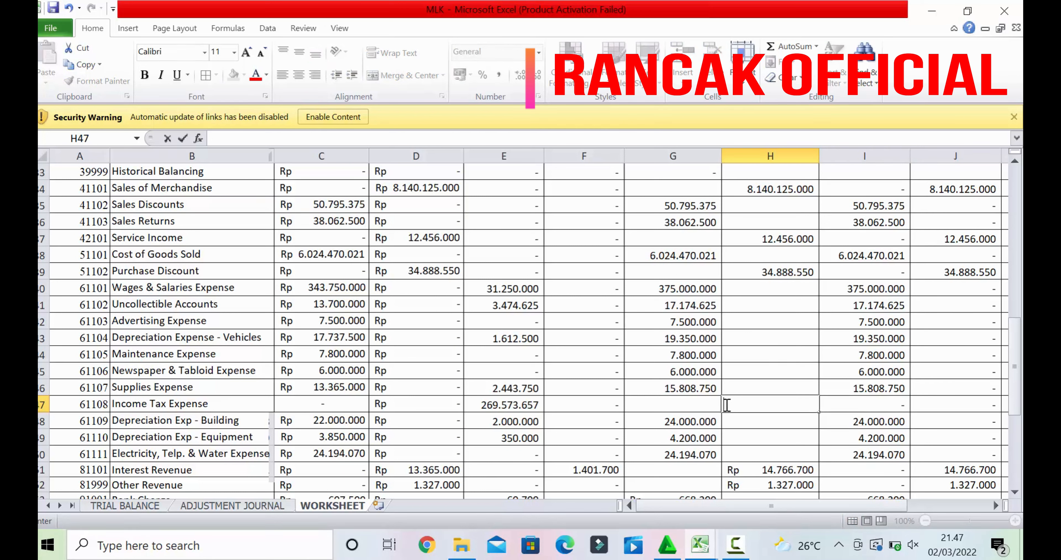
Try to fill the Income Tax Expense adjusted trial balance debit in cell G47 with =E47, and undo the entry
{"action": "left_click", "coordinate": [658, 409]}
{"action": "type", "text": "="}
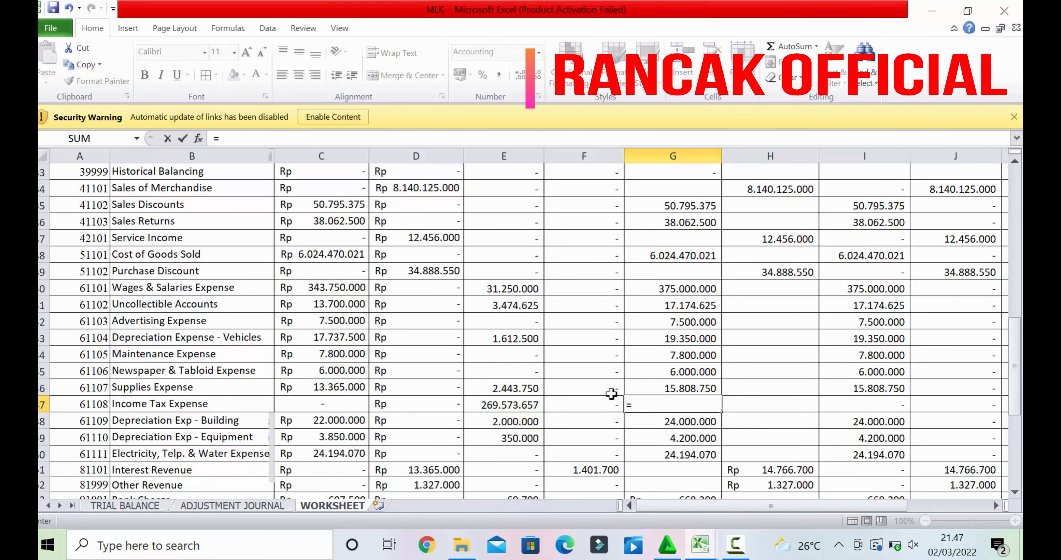
{"action": "left_click", "coordinate": [527, 405]}
{"action": "key", "text": "Return"}
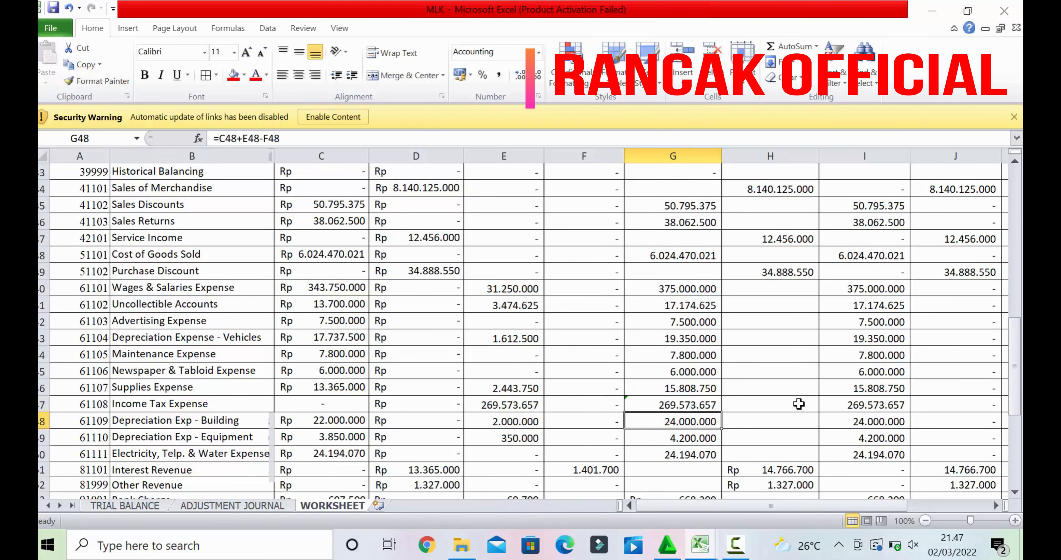
{"action": "left_click_drag", "start_coordinate": [1018, 351], "coordinate": [1020, 467]}
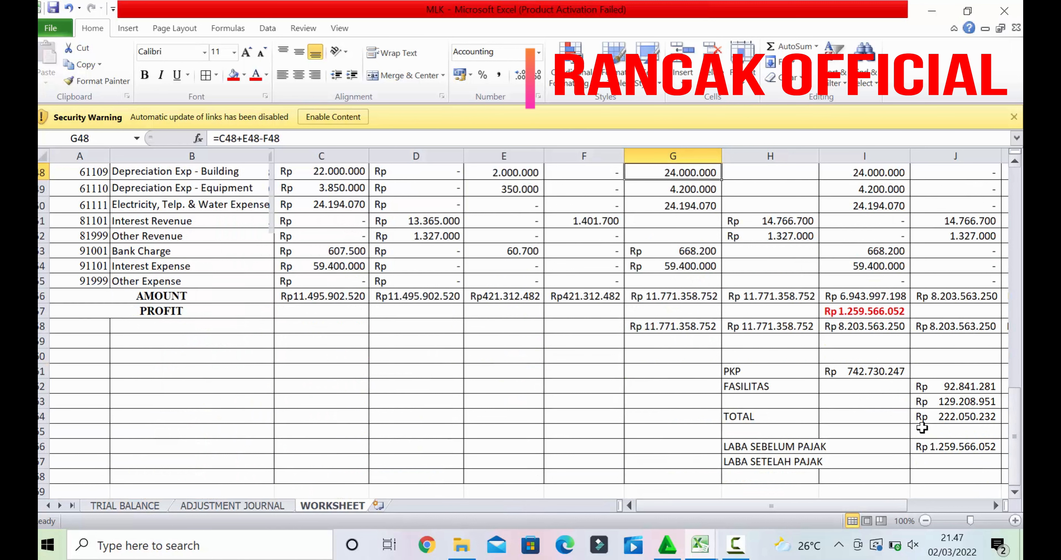
{"action": "left_click", "coordinate": [928, 461]}
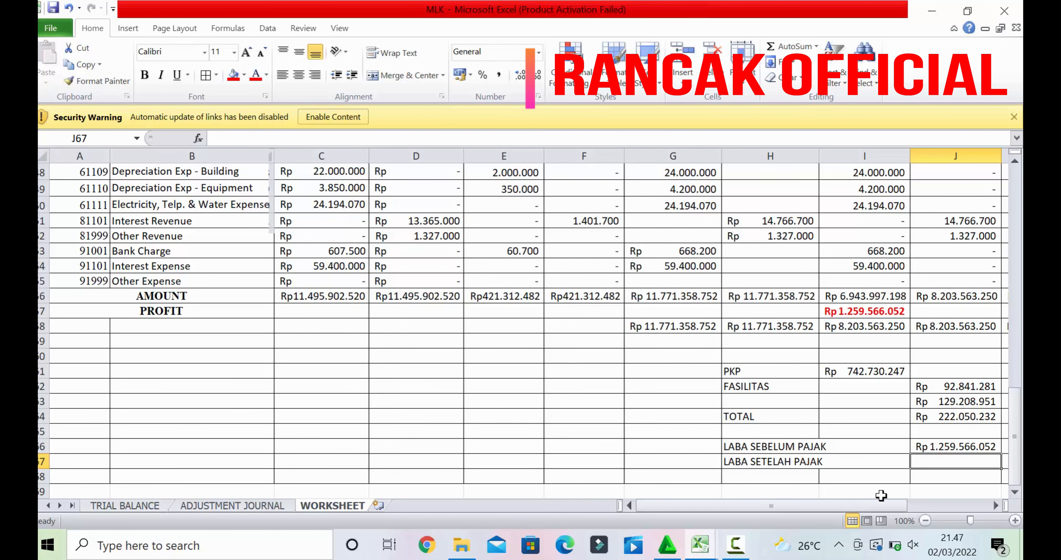
{"action": "left_click_drag", "start_coordinate": [881, 506], "coordinate": [908, 506]}
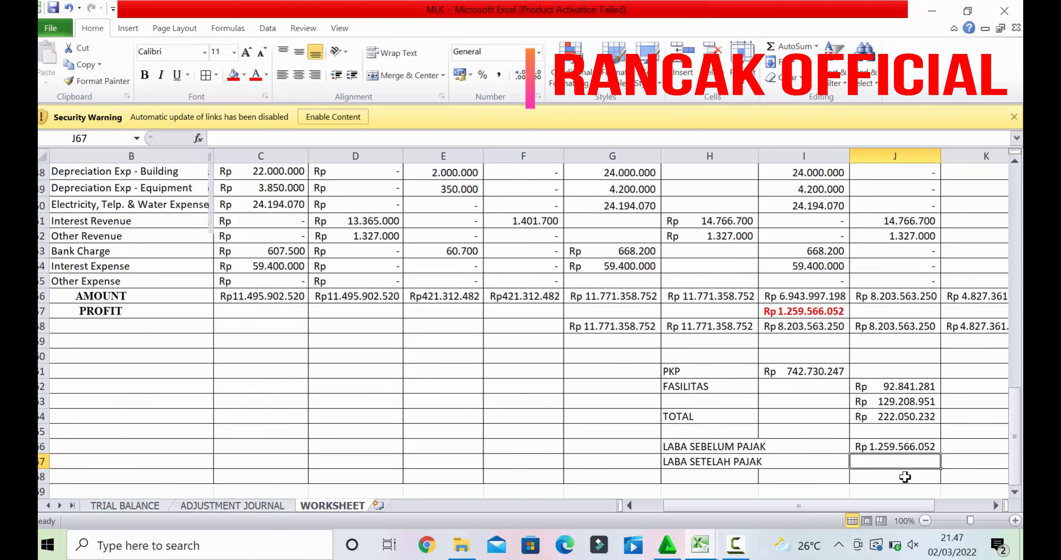
{"action": "key", "text": "ctrl+z"}
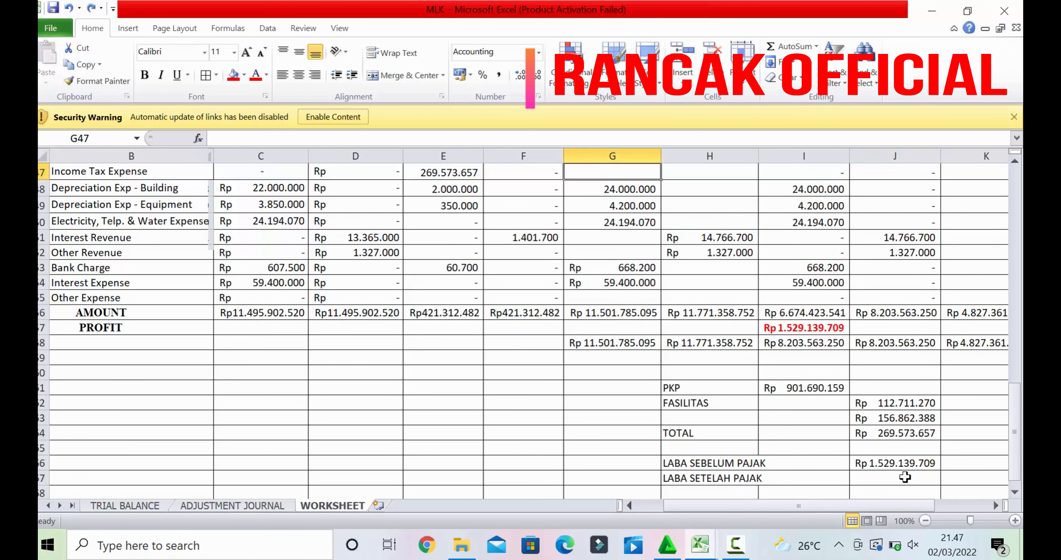
{"action": "left_click", "coordinate": [891, 464]}
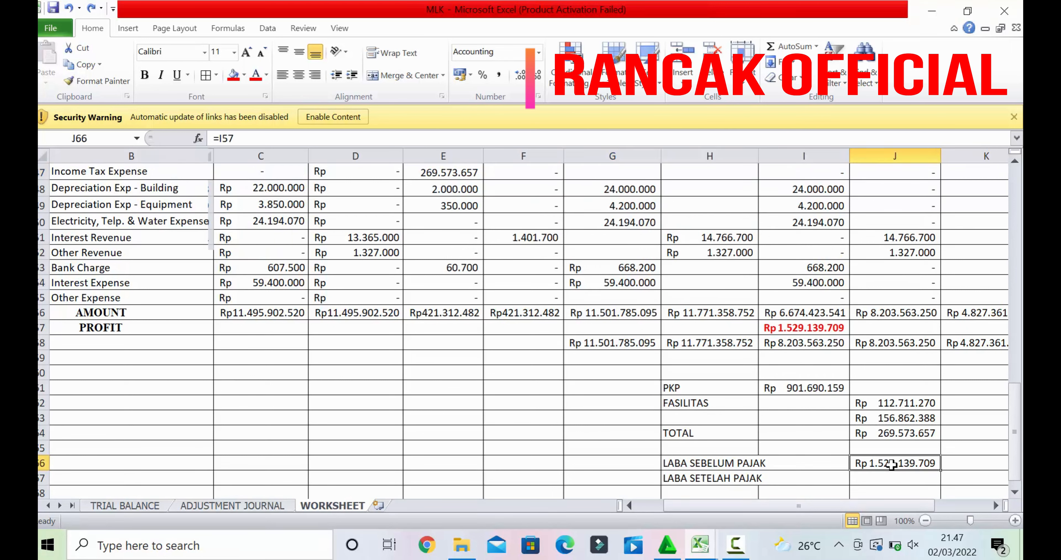
{"action": "key", "text": "BackSpace"}
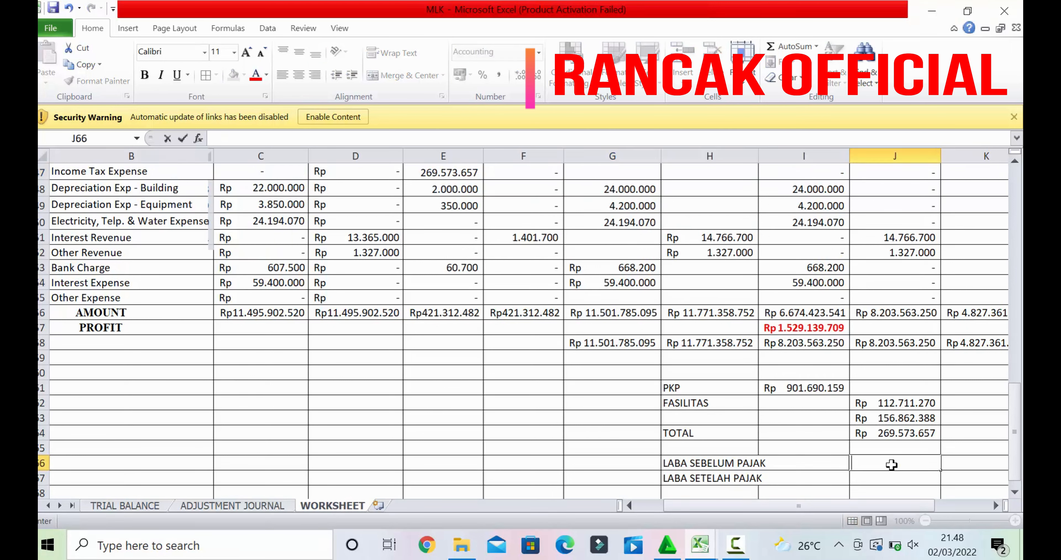
{"action": "type", "text": "1529"}
{"action": "type", "text": "139.70"}
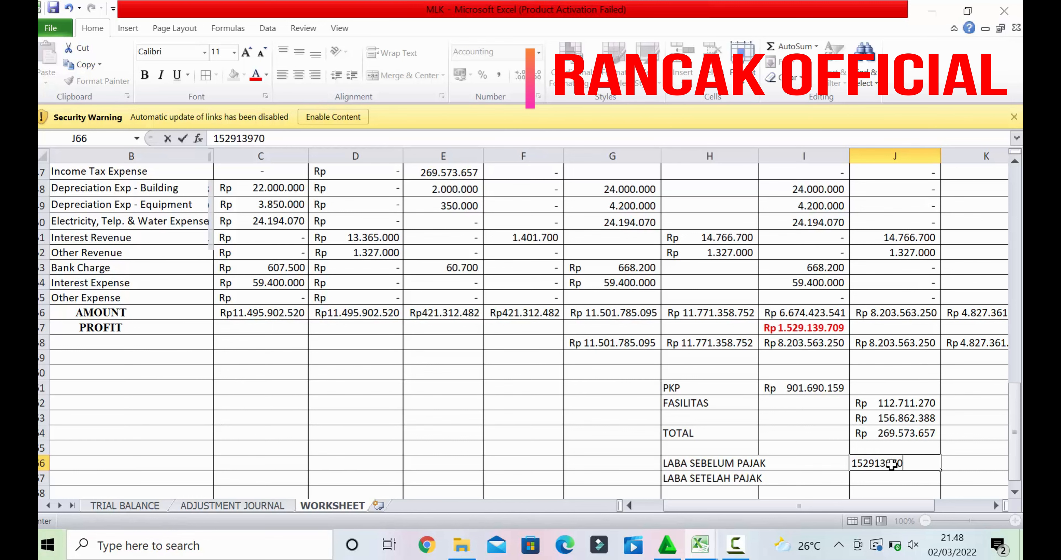
{"action": "type", "text": "9"}
{"action": "key", "text": "Return"}
Link the LABA SETELAH PAJAK amount in J67 to the profit with =I57
{"action": "type", "text": "="}
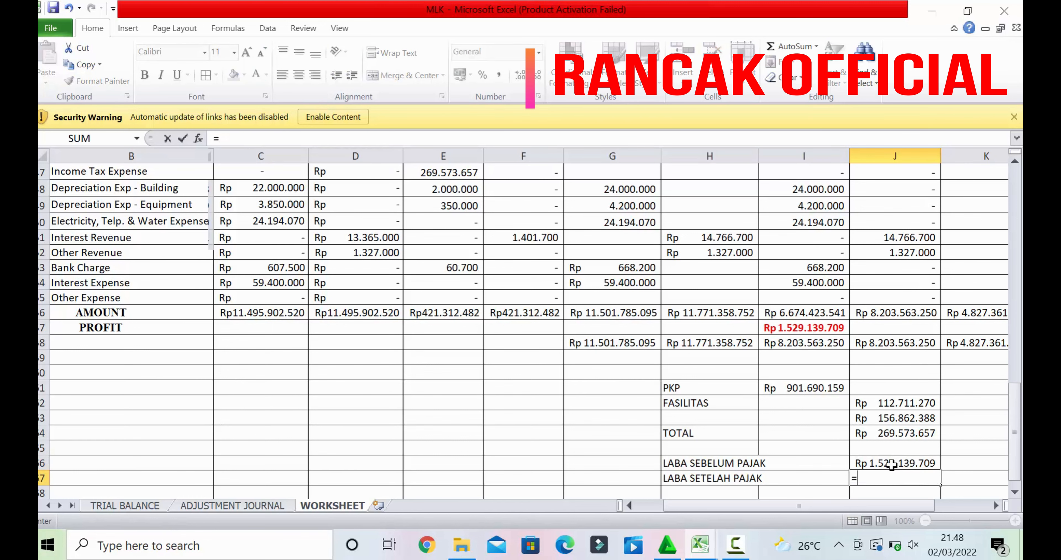
{"action": "left_click", "coordinate": [811, 327]}
{"action": "key", "text": "Return"}
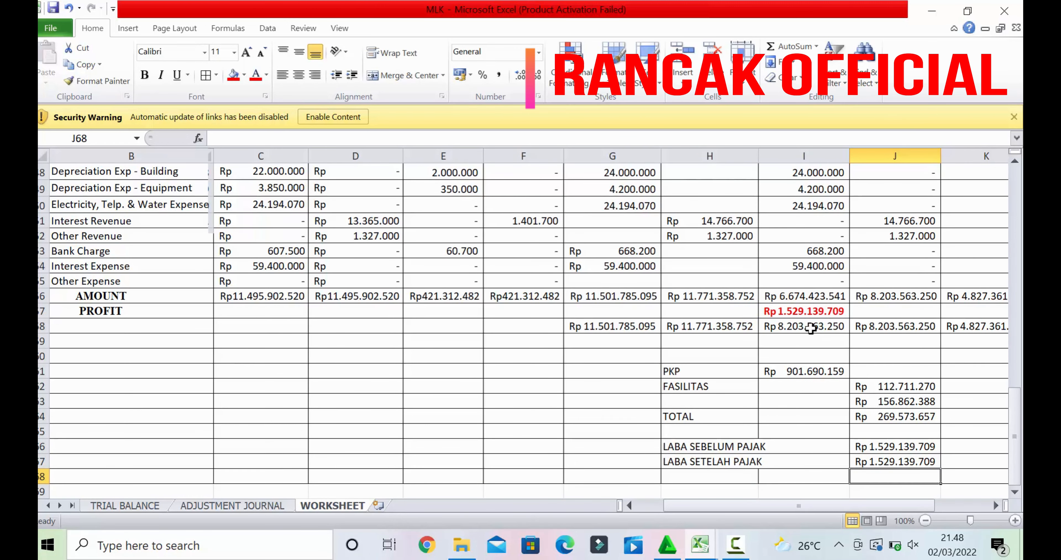
Enter =E47 in cell G47 to carry the Income Tax Expense adjustment into the adjusted trial balance debit
{"action": "left_click_drag", "start_coordinate": [1018, 451], "coordinate": [1017, 445]}
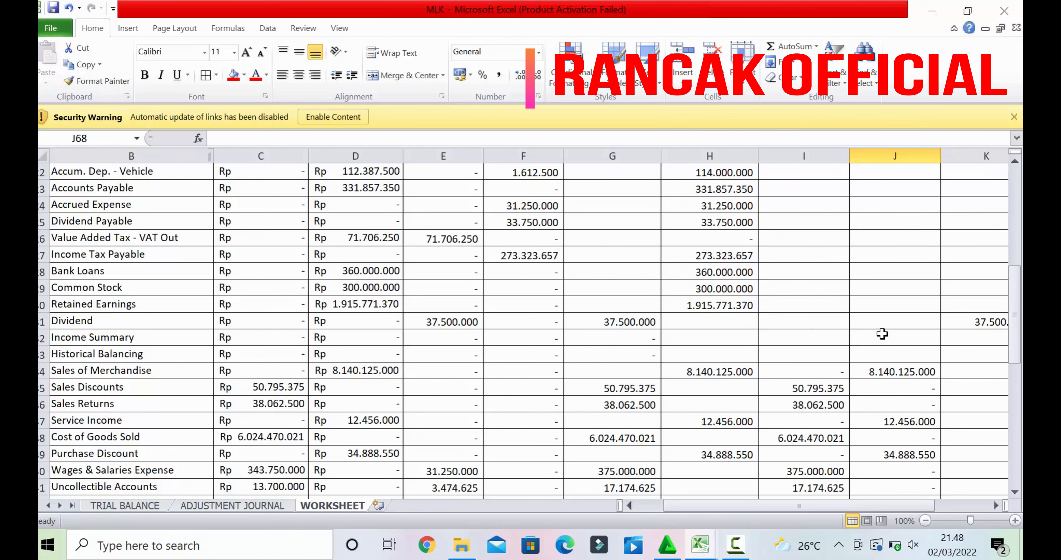
{"action": "left_click_drag", "start_coordinate": [1015, 327], "coordinate": [1021, 416]}
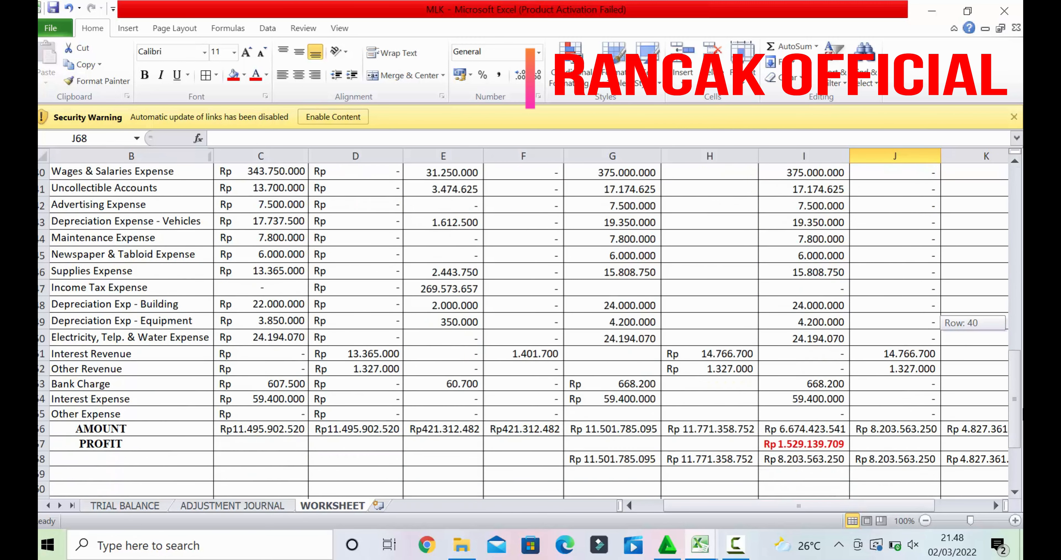
{"action": "left_click", "coordinate": [632, 288]}
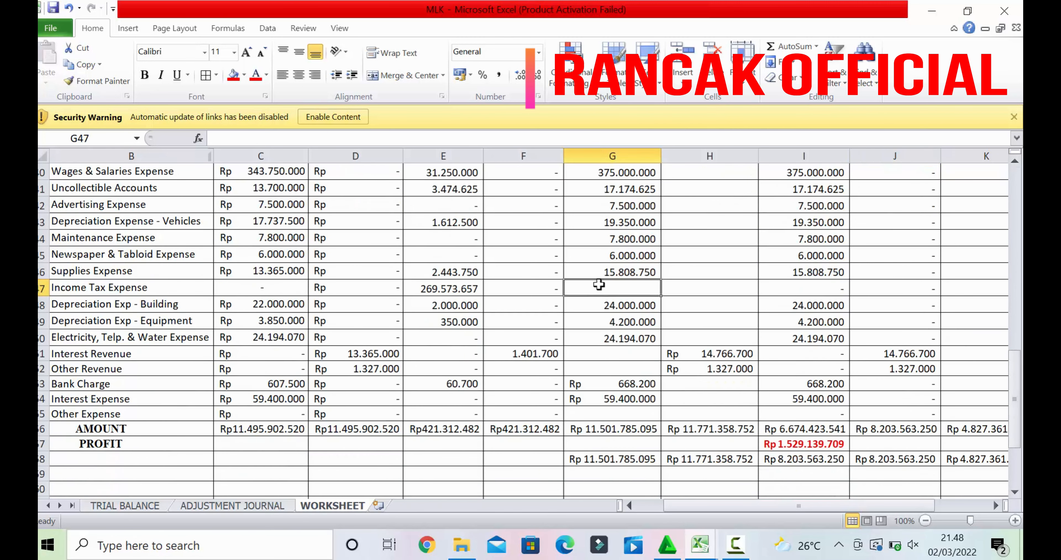
{"action": "type", "text": "="}
{"action": "left_click", "coordinate": [474, 286]}
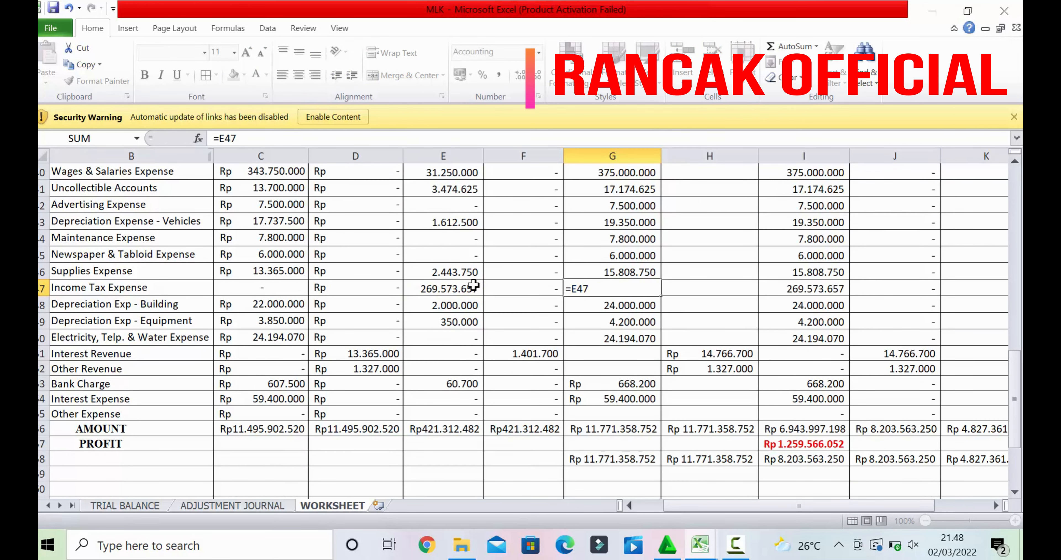
{"action": "key", "text": "Return"}
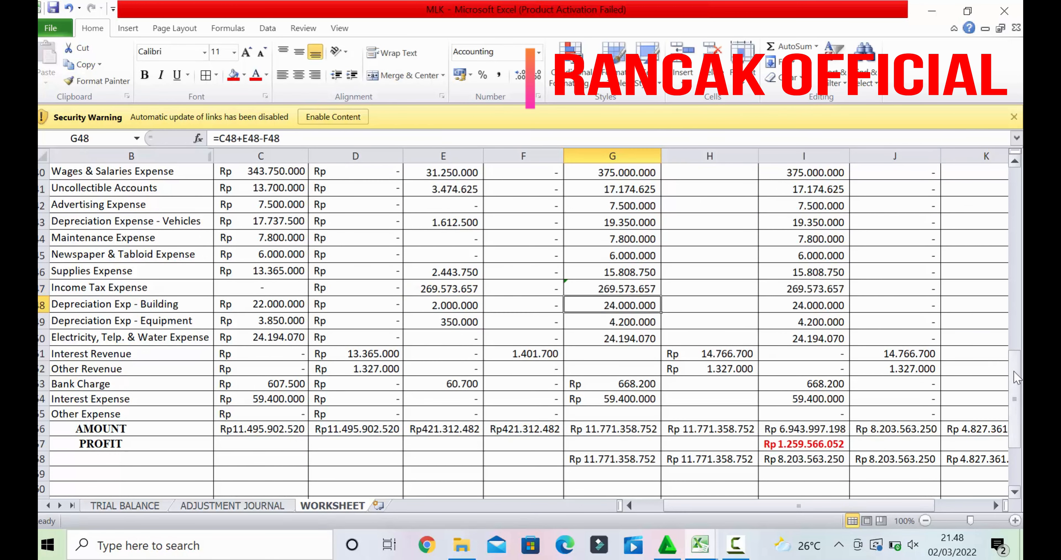
Format the before-tax and after-tax profit amounts in J66:J67 in bold red
{"action": "left_click_drag", "start_coordinate": [1017, 378], "coordinate": [1017, 415]}
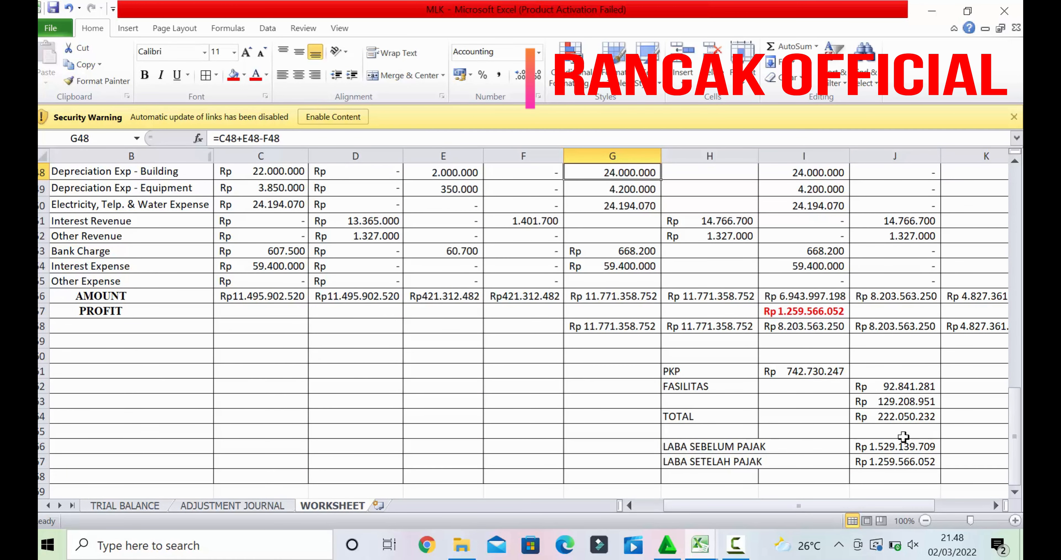
{"action": "left_click_drag", "start_coordinate": [902, 446], "coordinate": [902, 460]}
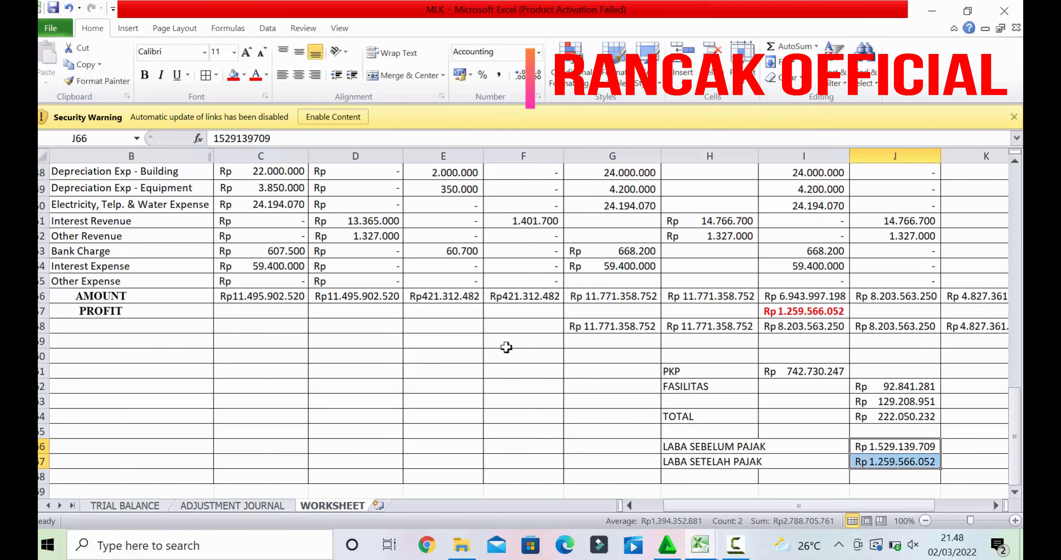
{"action": "left_click", "coordinate": [255, 75]}
{"action": "left_click", "coordinate": [145, 75]}
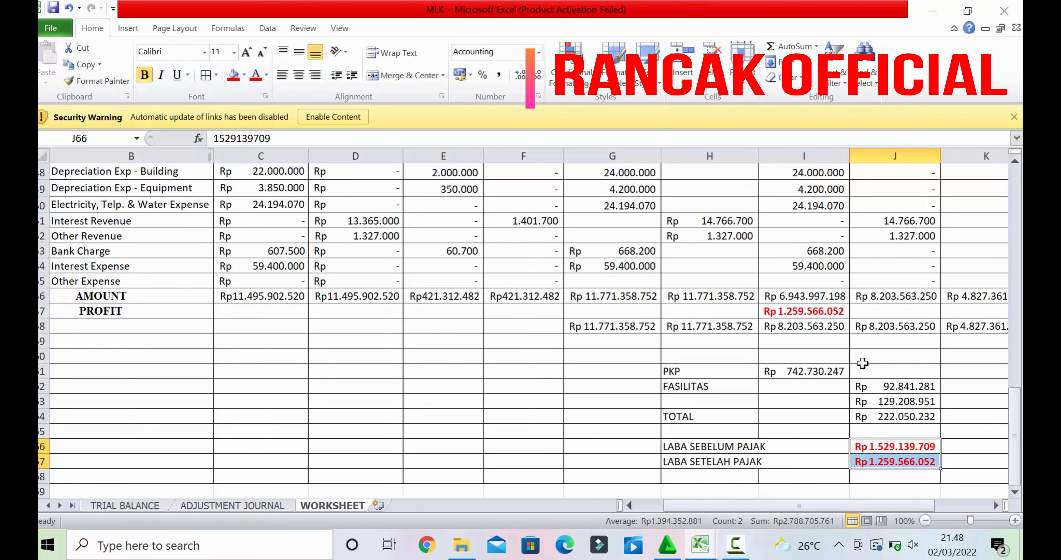
Apply borders to the whole worksheet table from A7 to L58
{"action": "left_click", "coordinate": [995, 505]}
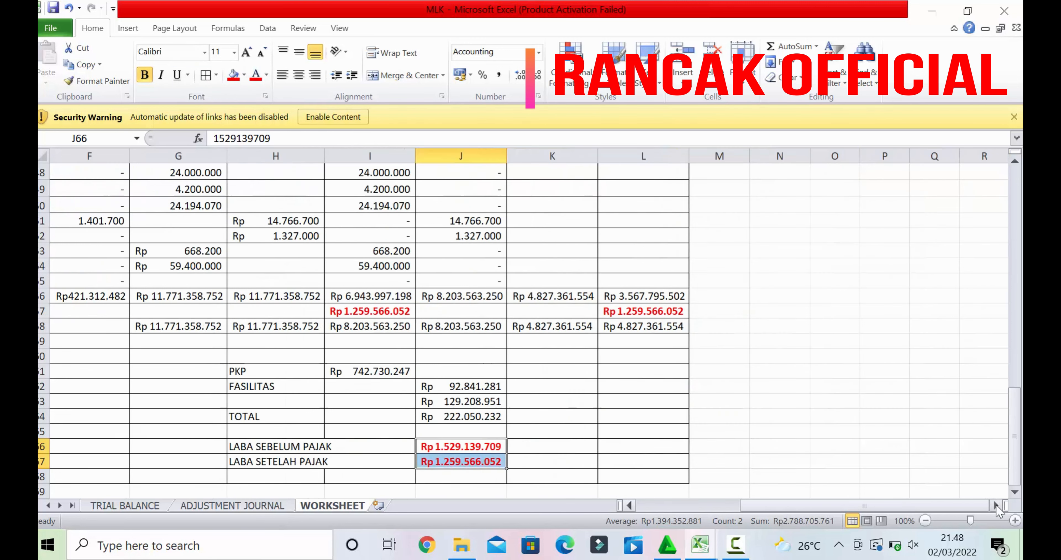
{"action": "left_click_drag", "start_coordinate": [910, 505], "coordinate": [677, 490]}
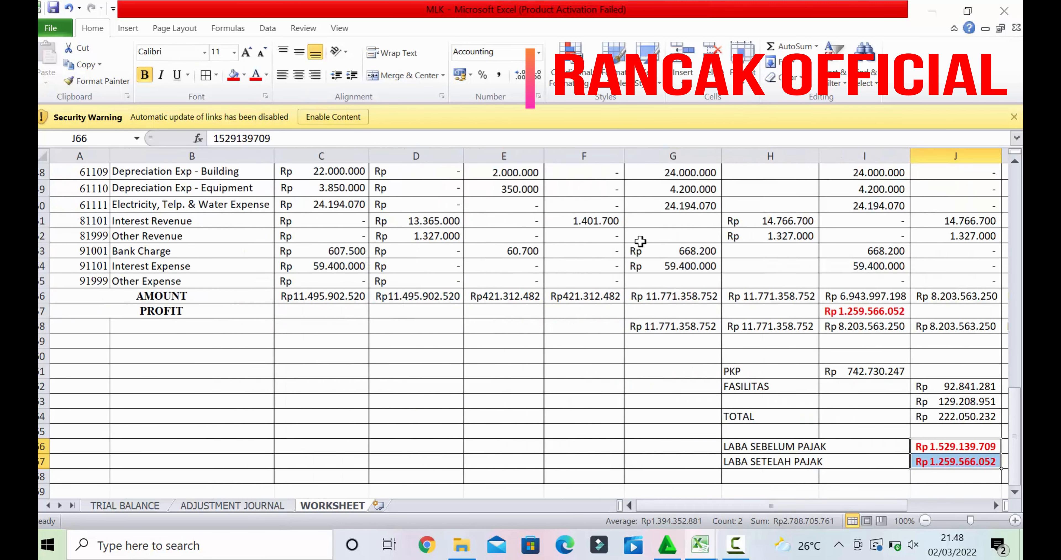
{"action": "left_click_drag", "start_coordinate": [1017, 399], "coordinate": [1017, 194]}
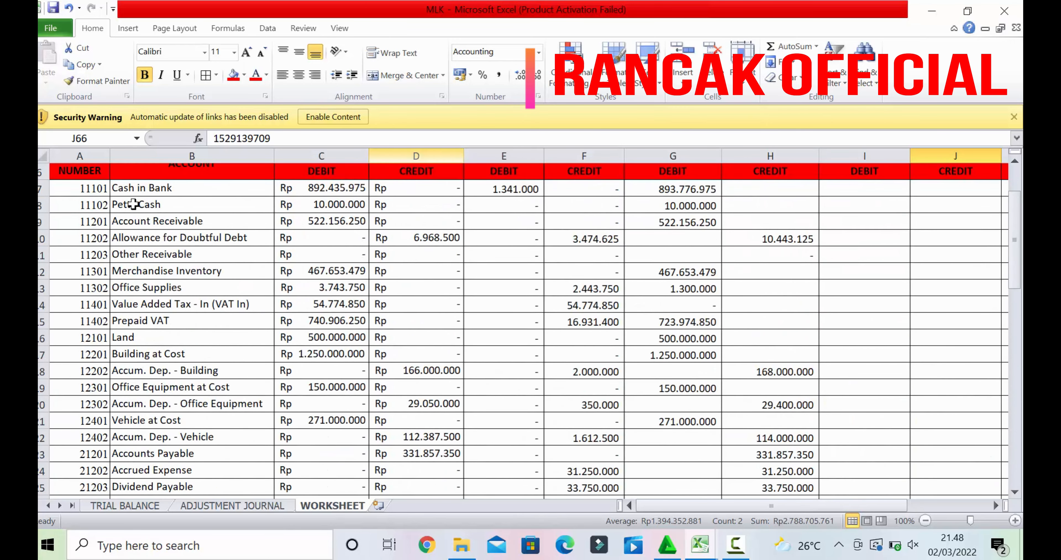
{"action": "left_click", "coordinate": [95, 188]}
{"action": "left_click_drag", "start_coordinate": [95, 188], "coordinate": [912, 478]}
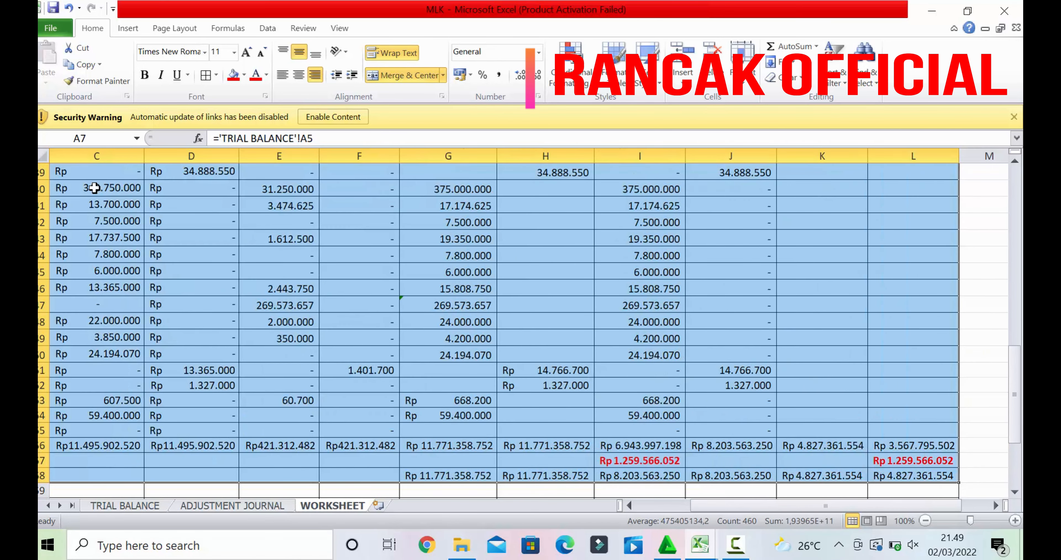
{"action": "left_click", "coordinate": [203, 77]}
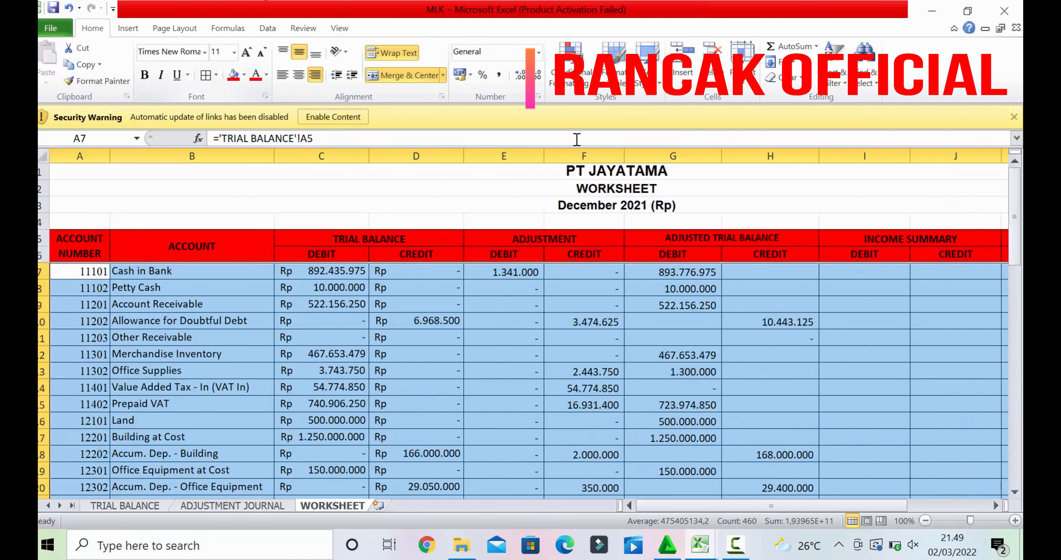
{"action": "left_click_drag", "start_coordinate": [1017, 200], "coordinate": [1015, 420]}
{"action": "left_click", "coordinate": [307, 457]}
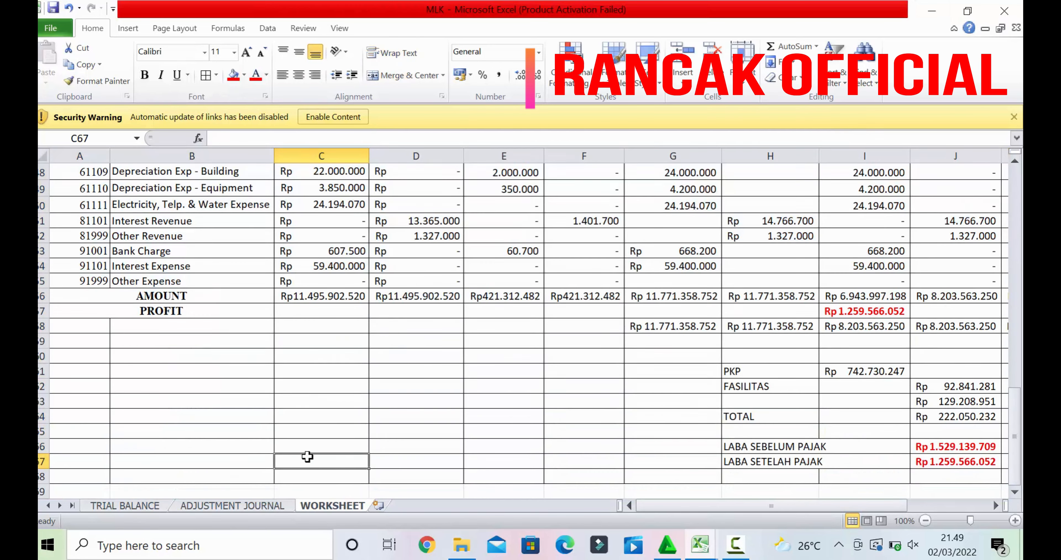
Change the PROFIT label in A57 to NET PROFIT
{"action": "left_click", "coordinate": [227, 312]}
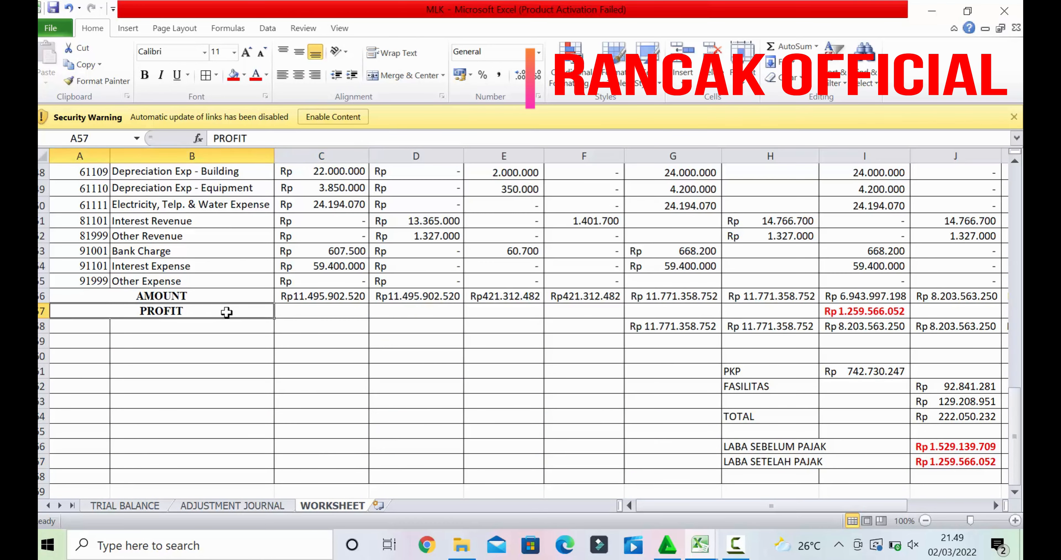
{"action": "left_click", "coordinate": [214, 140]}
{"action": "type", "text": "NETT"}
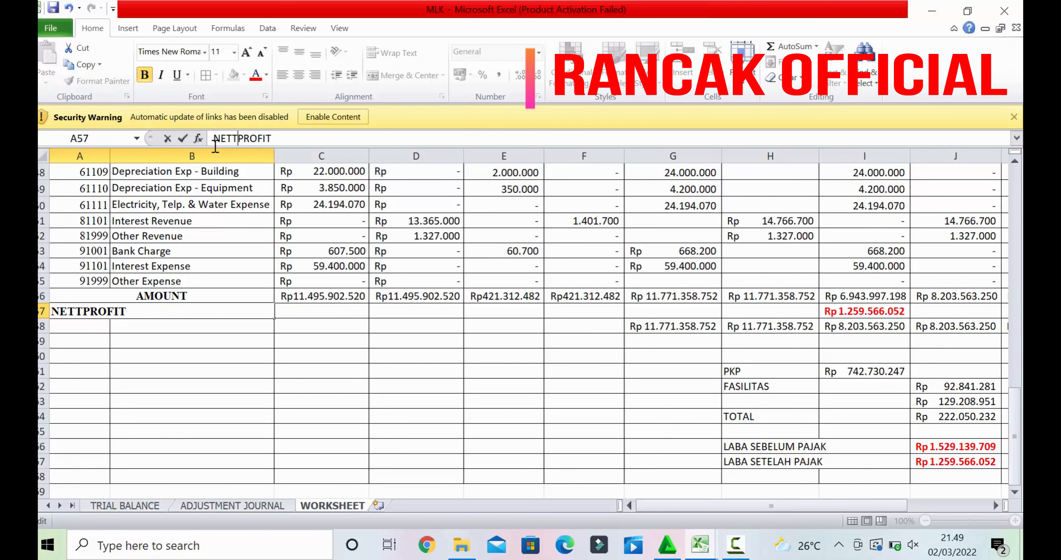
{"action": "key", "text": "BackSpace"}
{"action": "left_click", "coordinate": [268, 337]}
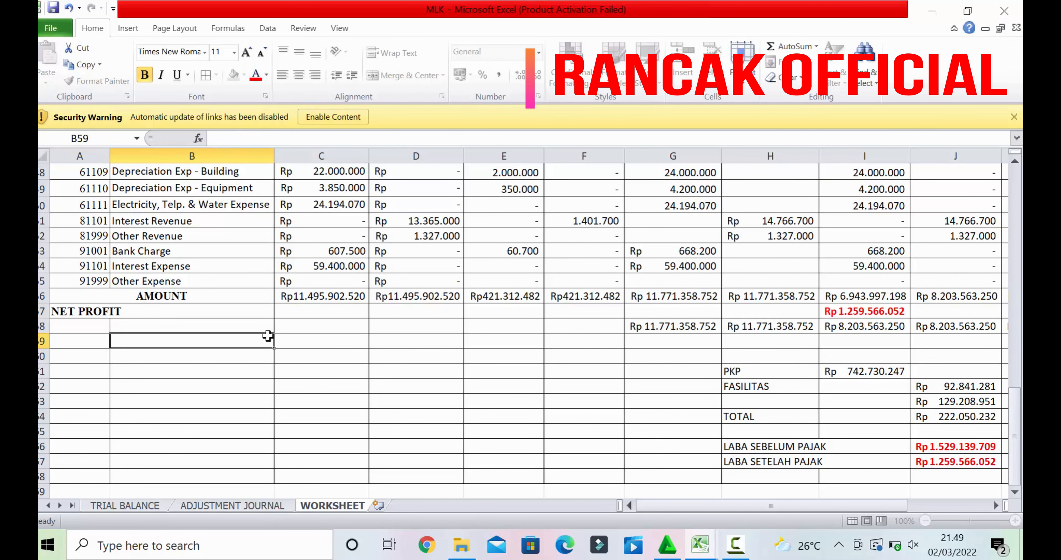
Merge and center cells A58:B58 and enter the label AMOUNT
{"action": "left_click_drag", "start_coordinate": [82, 325], "coordinate": [185, 326]}
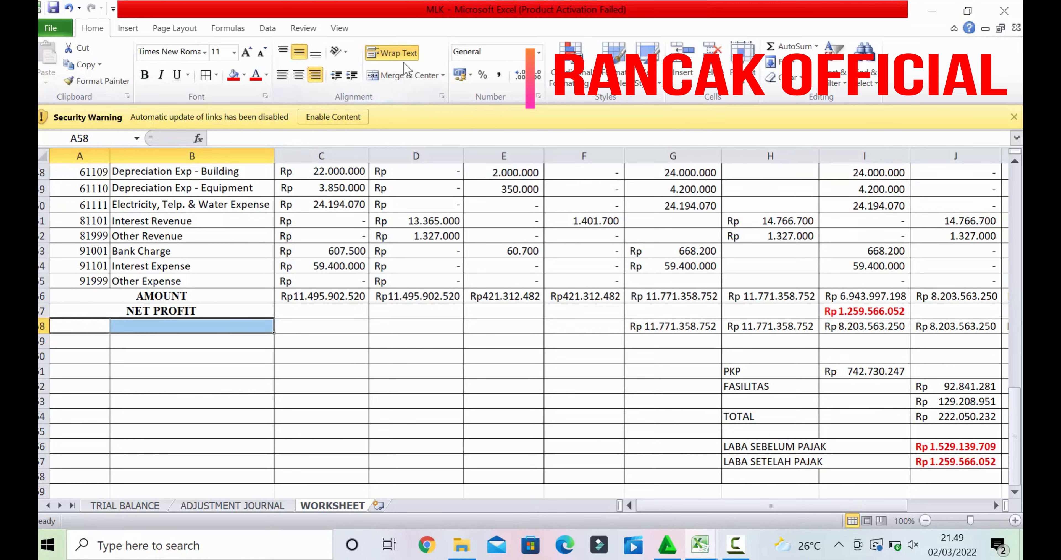
{"action": "left_click", "coordinate": [406, 76]}
{"action": "type", "text": "AMOUNT"}
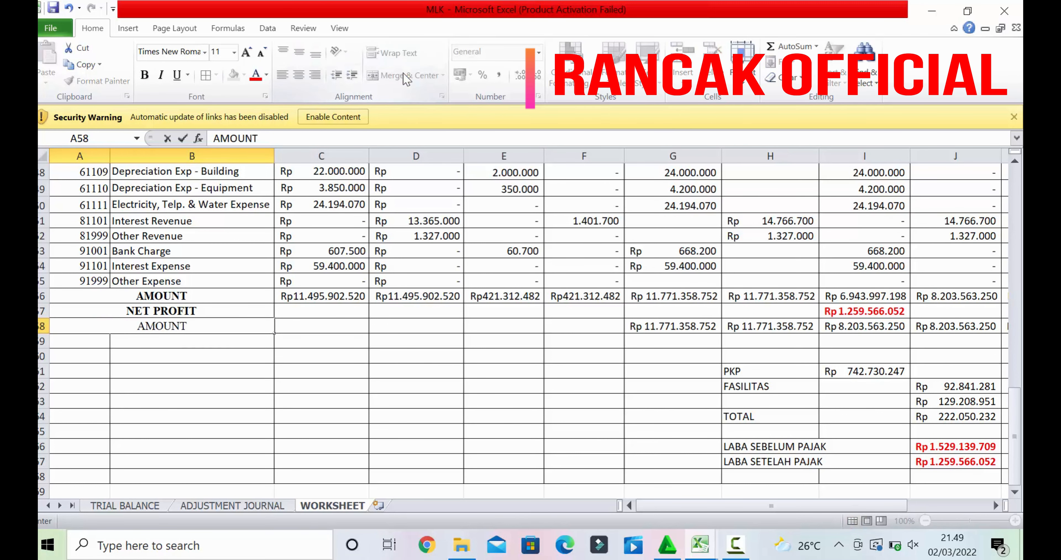
{"action": "key", "text": "Return"}
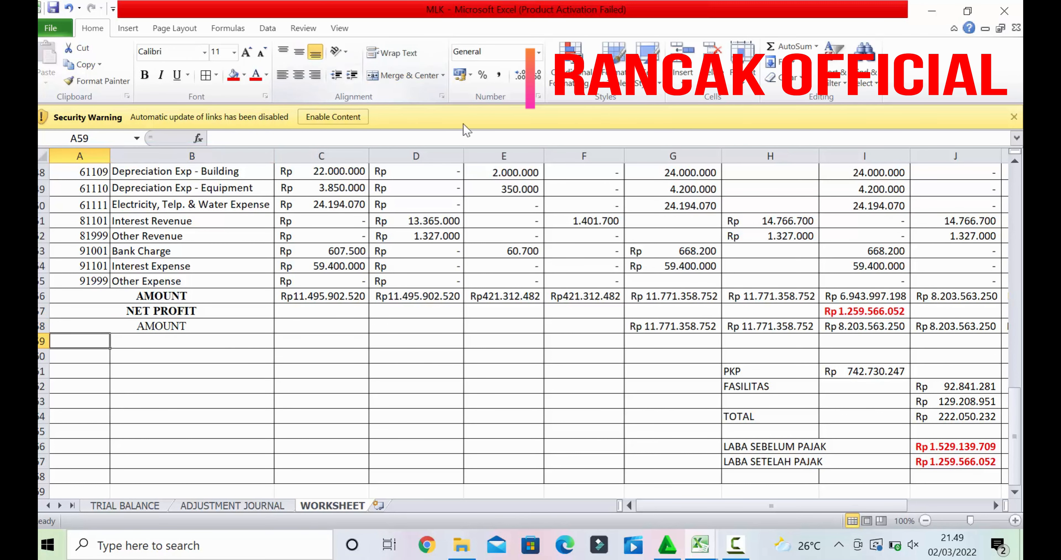
Make the AMOUNT label in A58 bold and set the AMOUNT labels in A58 and A56 to font size 12
{"action": "left_click", "coordinate": [145, 327]}
{"action": "left_click", "coordinate": [145, 75]}
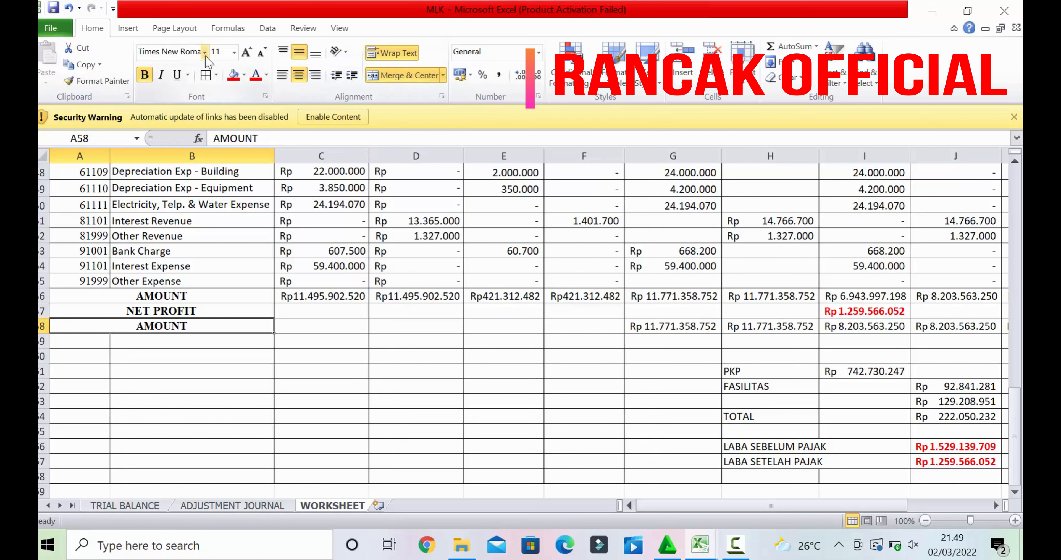
{"action": "left_click", "coordinate": [246, 52]}
{"action": "left_click", "coordinate": [286, 320]}
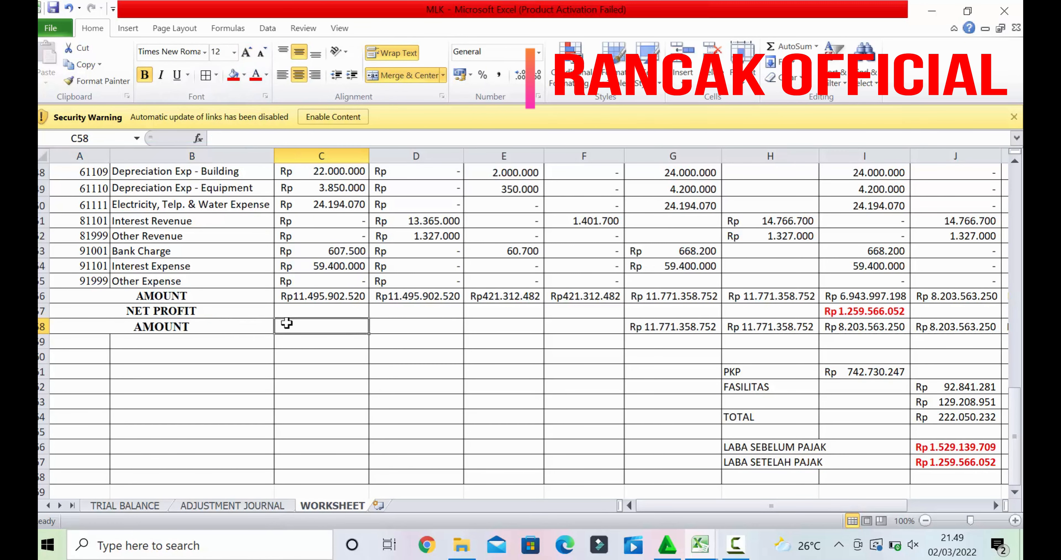
{"action": "left_click", "coordinate": [233, 297]}
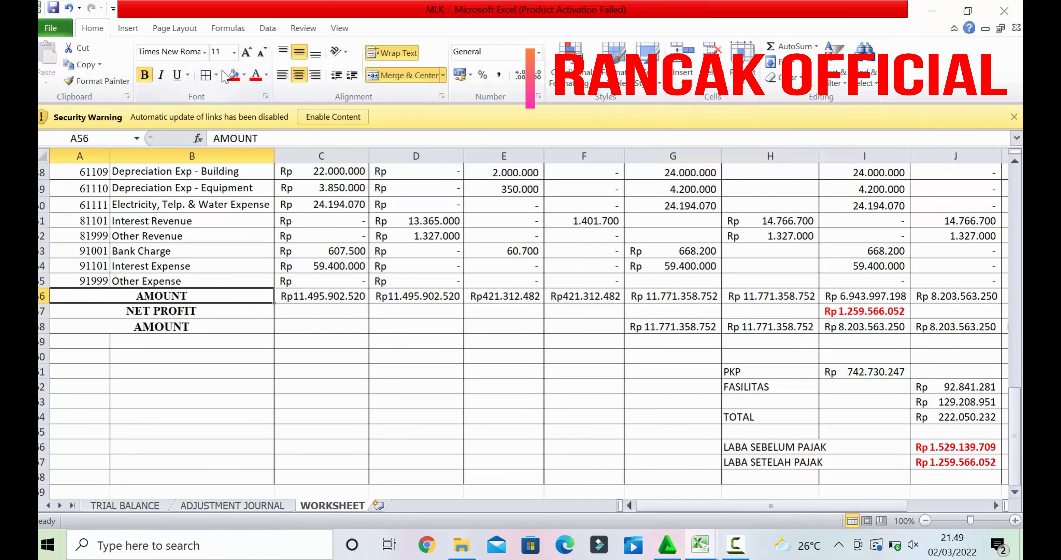
{"action": "left_click", "coordinate": [245, 52]}
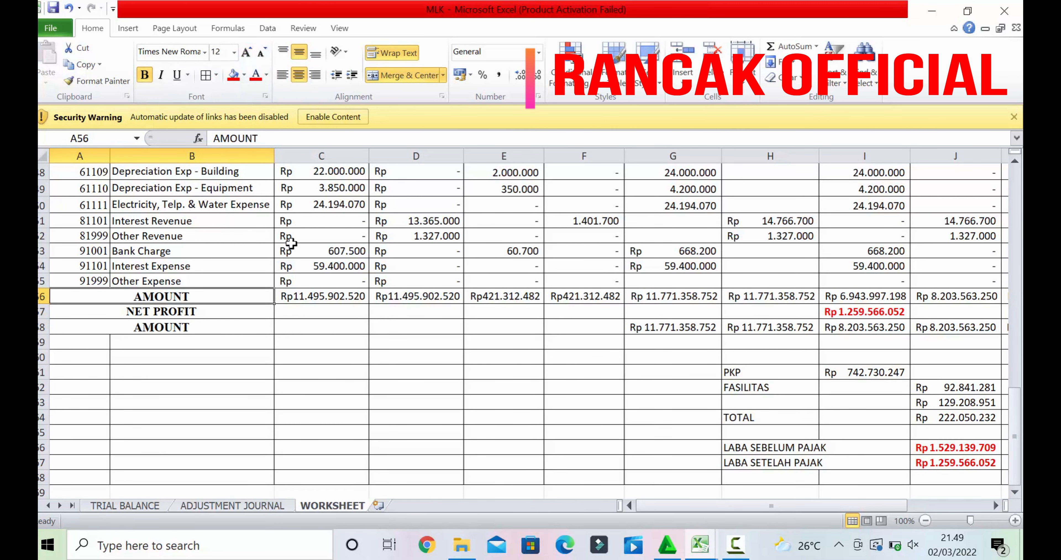
Make all amounts in the total and net profit rows, C56:L58, bold
{"action": "left_click", "coordinate": [303, 294]}
{"action": "key", "text": "shift+Down"}
{"action": "key", "text": "shift+Down"}
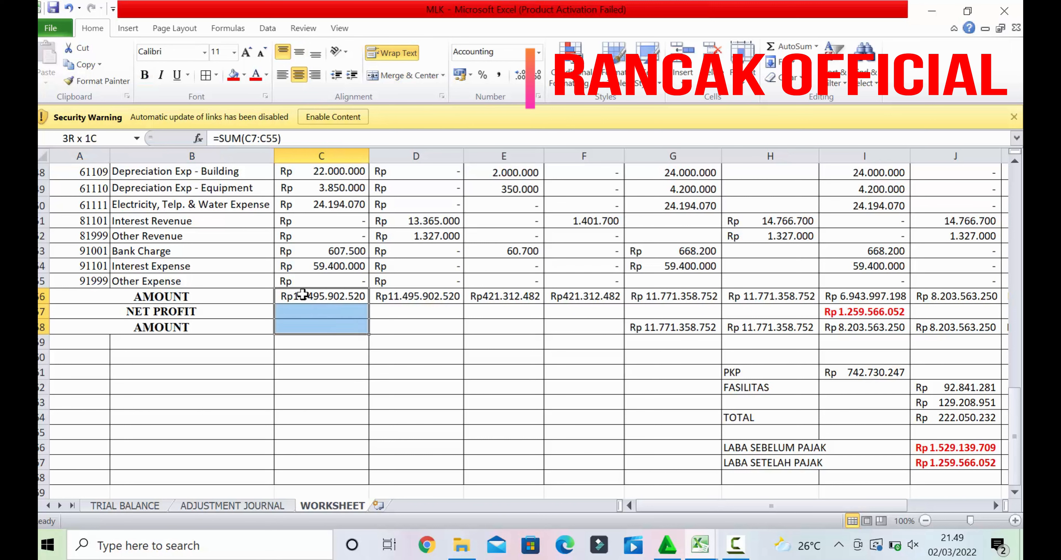
{"action": "key", "text": "shift+Right"}
{"action": "key", "text": "shift+Right"}
{"action": "key", "text": "shift+Right"}
{"action": "key", "text": "shift+Right"}
{"action": "key", "text": "shift+Right"}
{"action": "key", "text": "shift+Right"}
{"action": "key", "text": "shift+Right"}
{"action": "key", "text": "shift+Right"}
{"action": "key", "text": "shift+Right"}
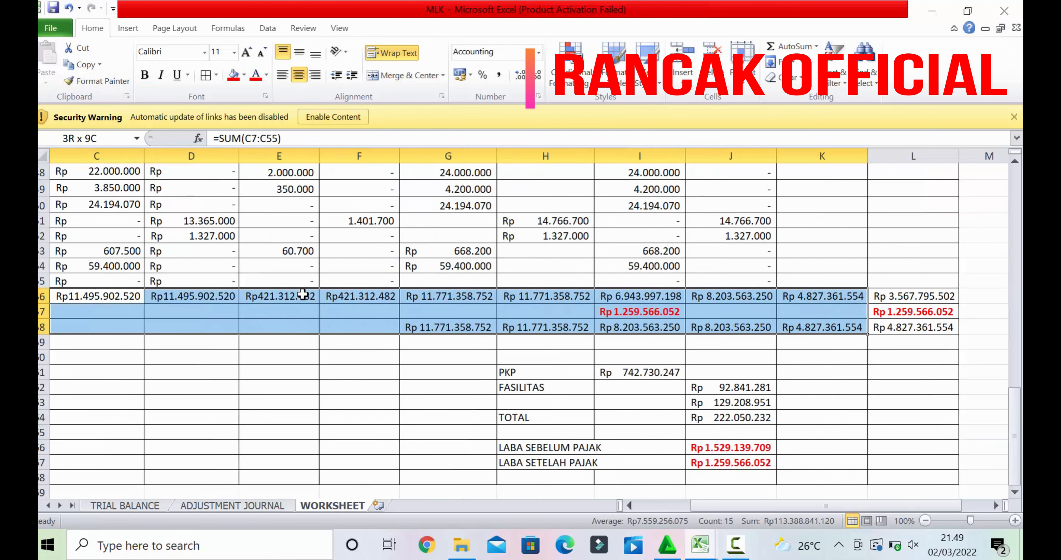
{"action": "left_click", "coordinate": [145, 74]}
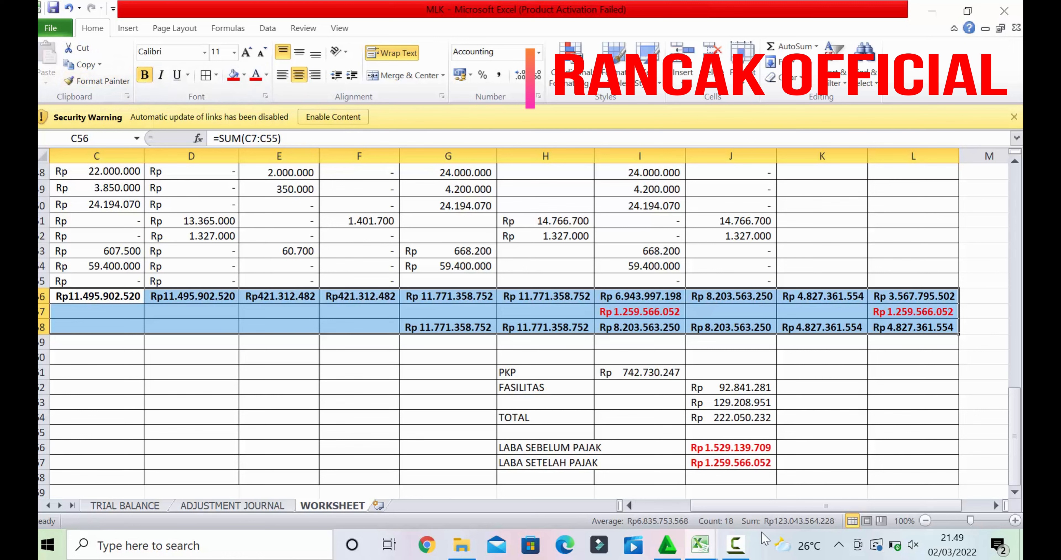
{"action": "left_click", "coordinate": [736, 544]}
{"action": "left_click", "coordinate": [1000, 490]}
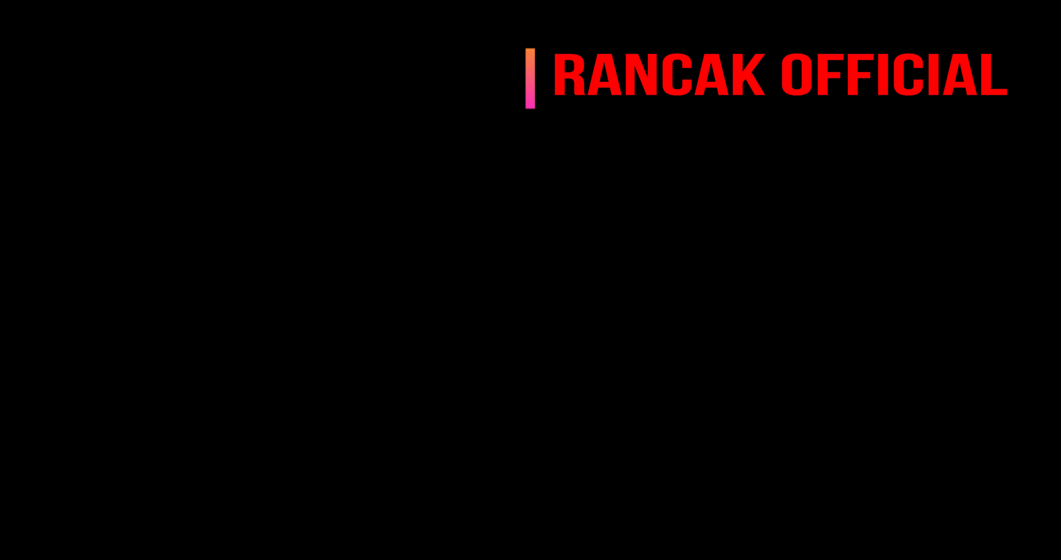